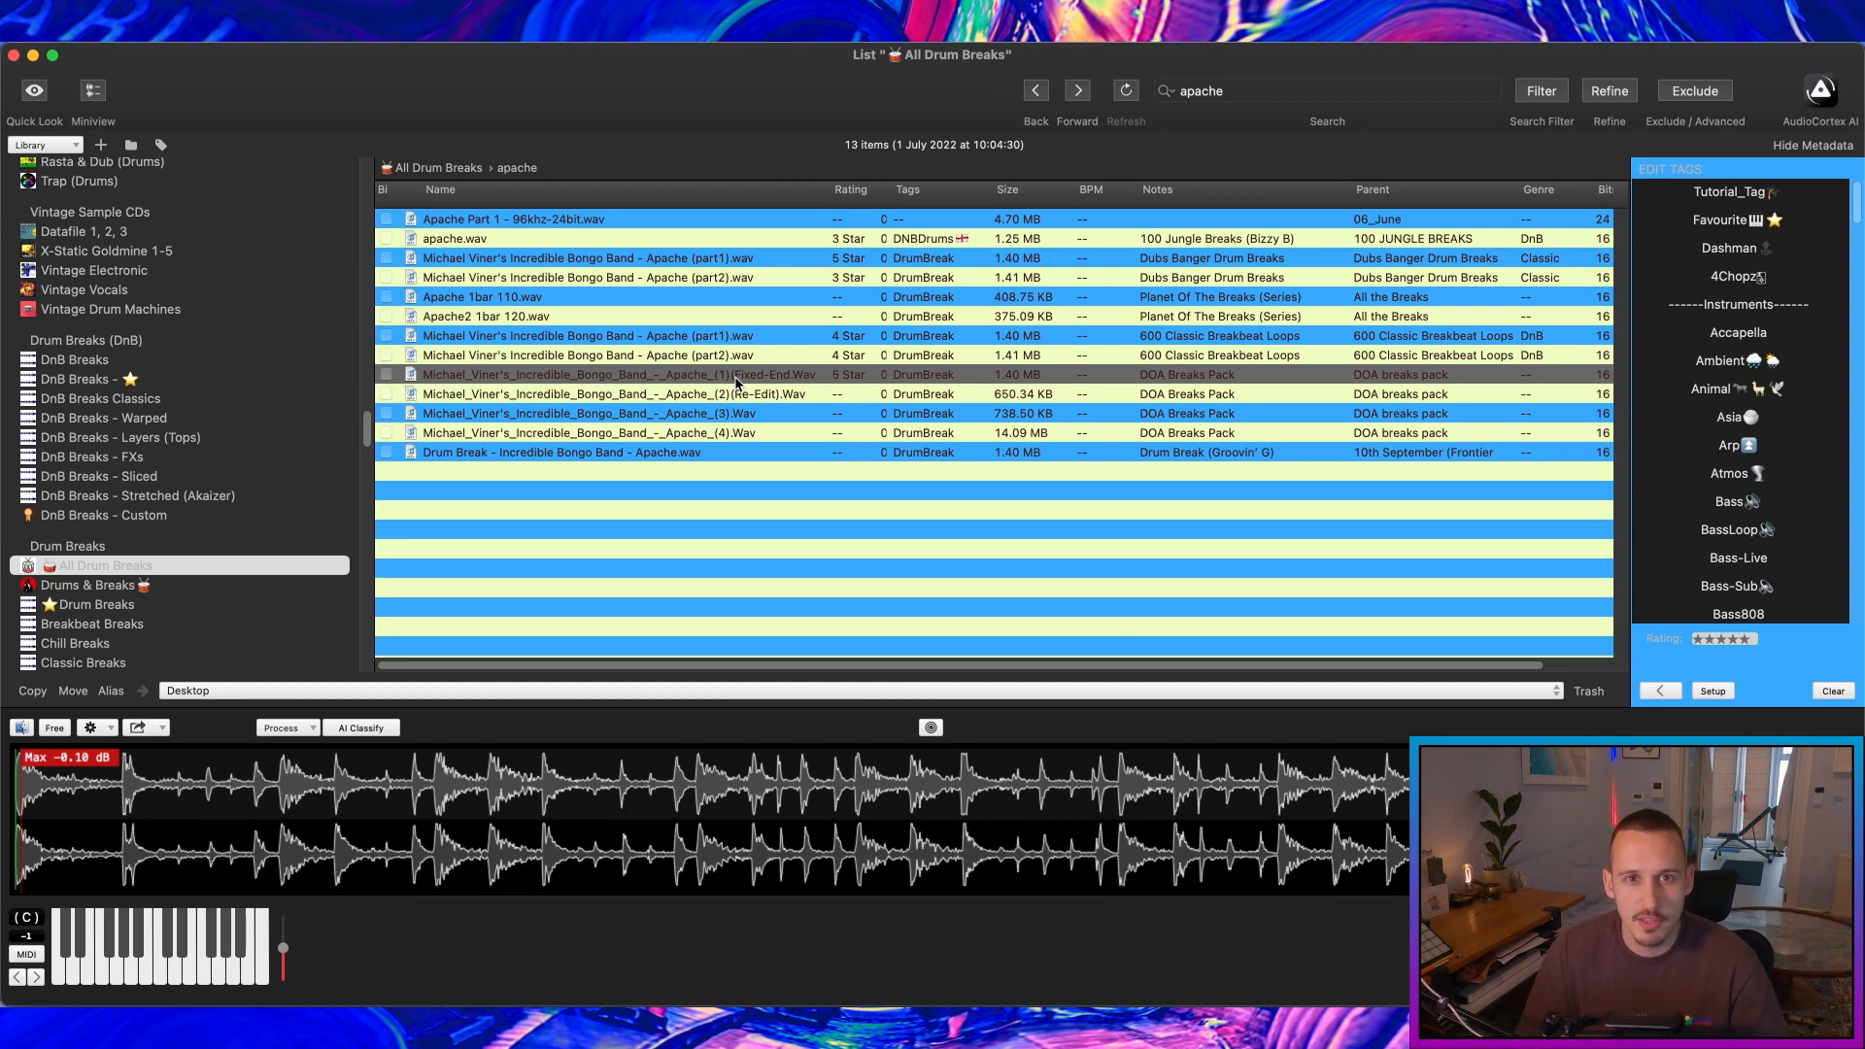
# Step: Launch Logic Pro and bring up the project Drum Breaks Part 2 Sxx
pyautogui.rightClick(624, 1021)
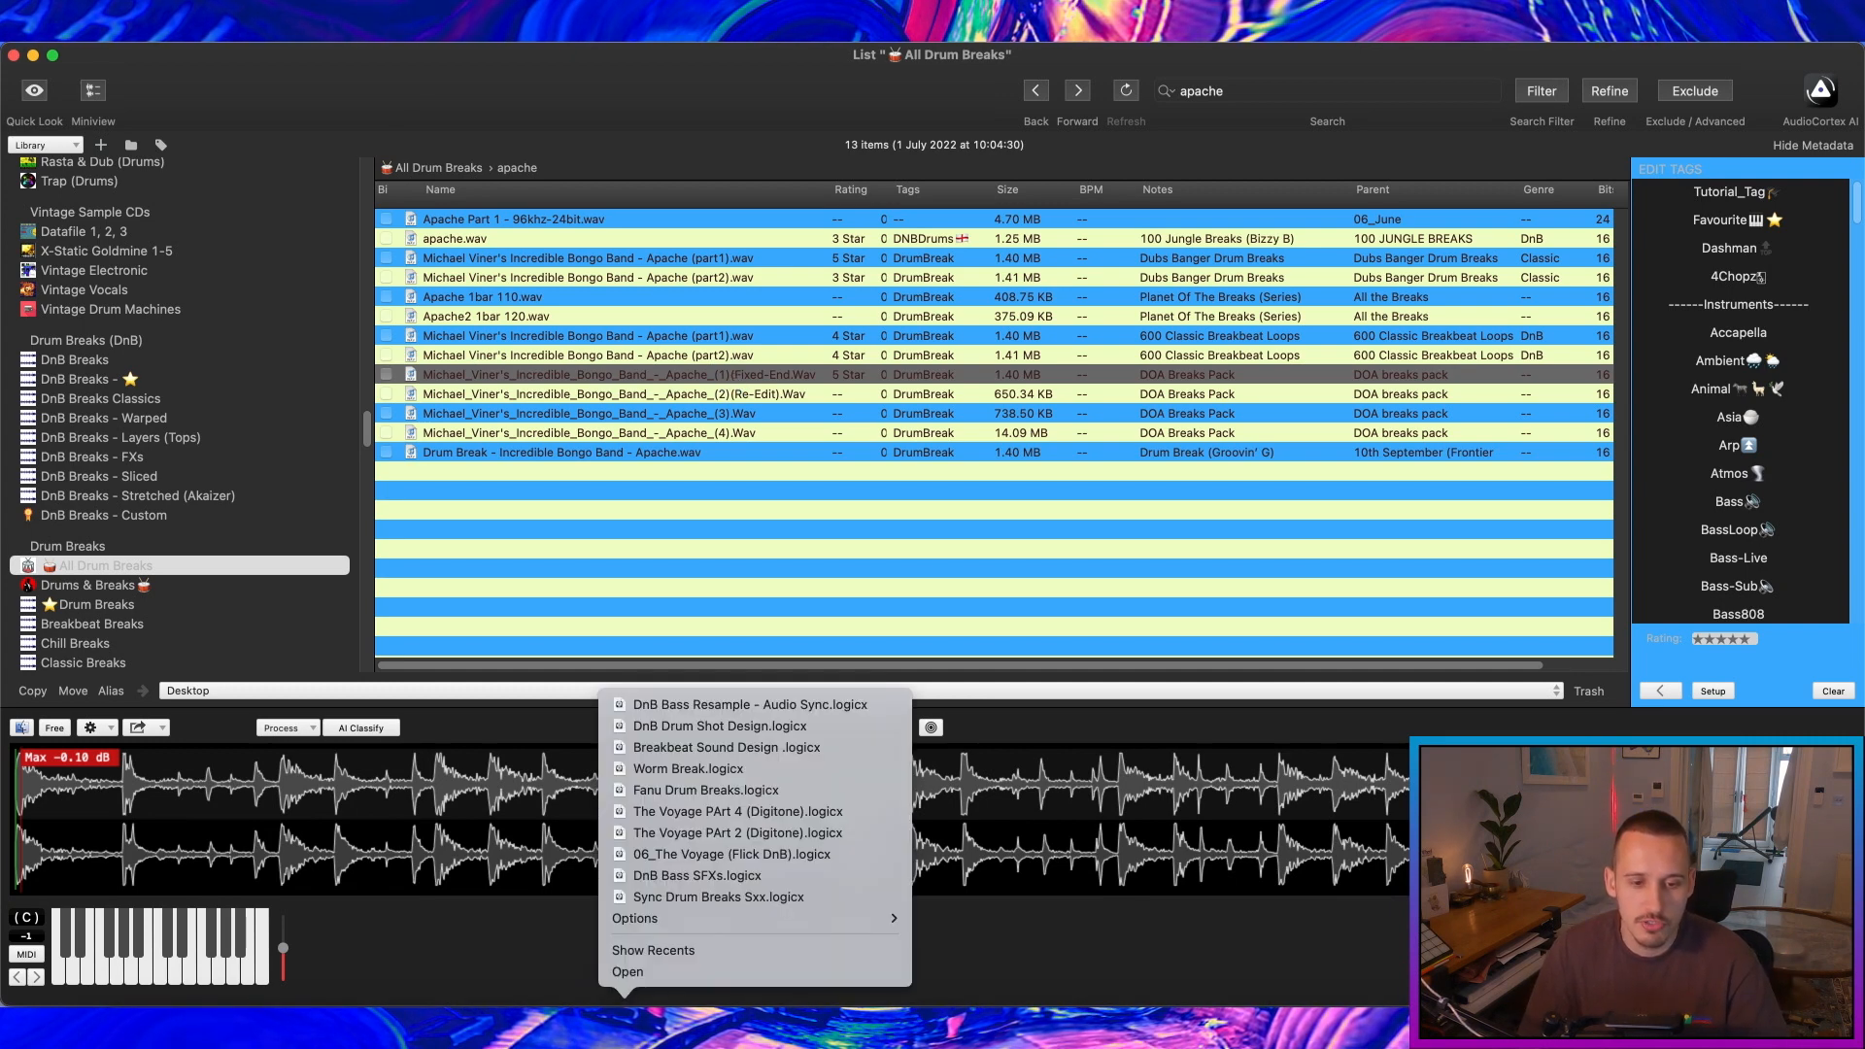
pyautogui.click(624, 1020)
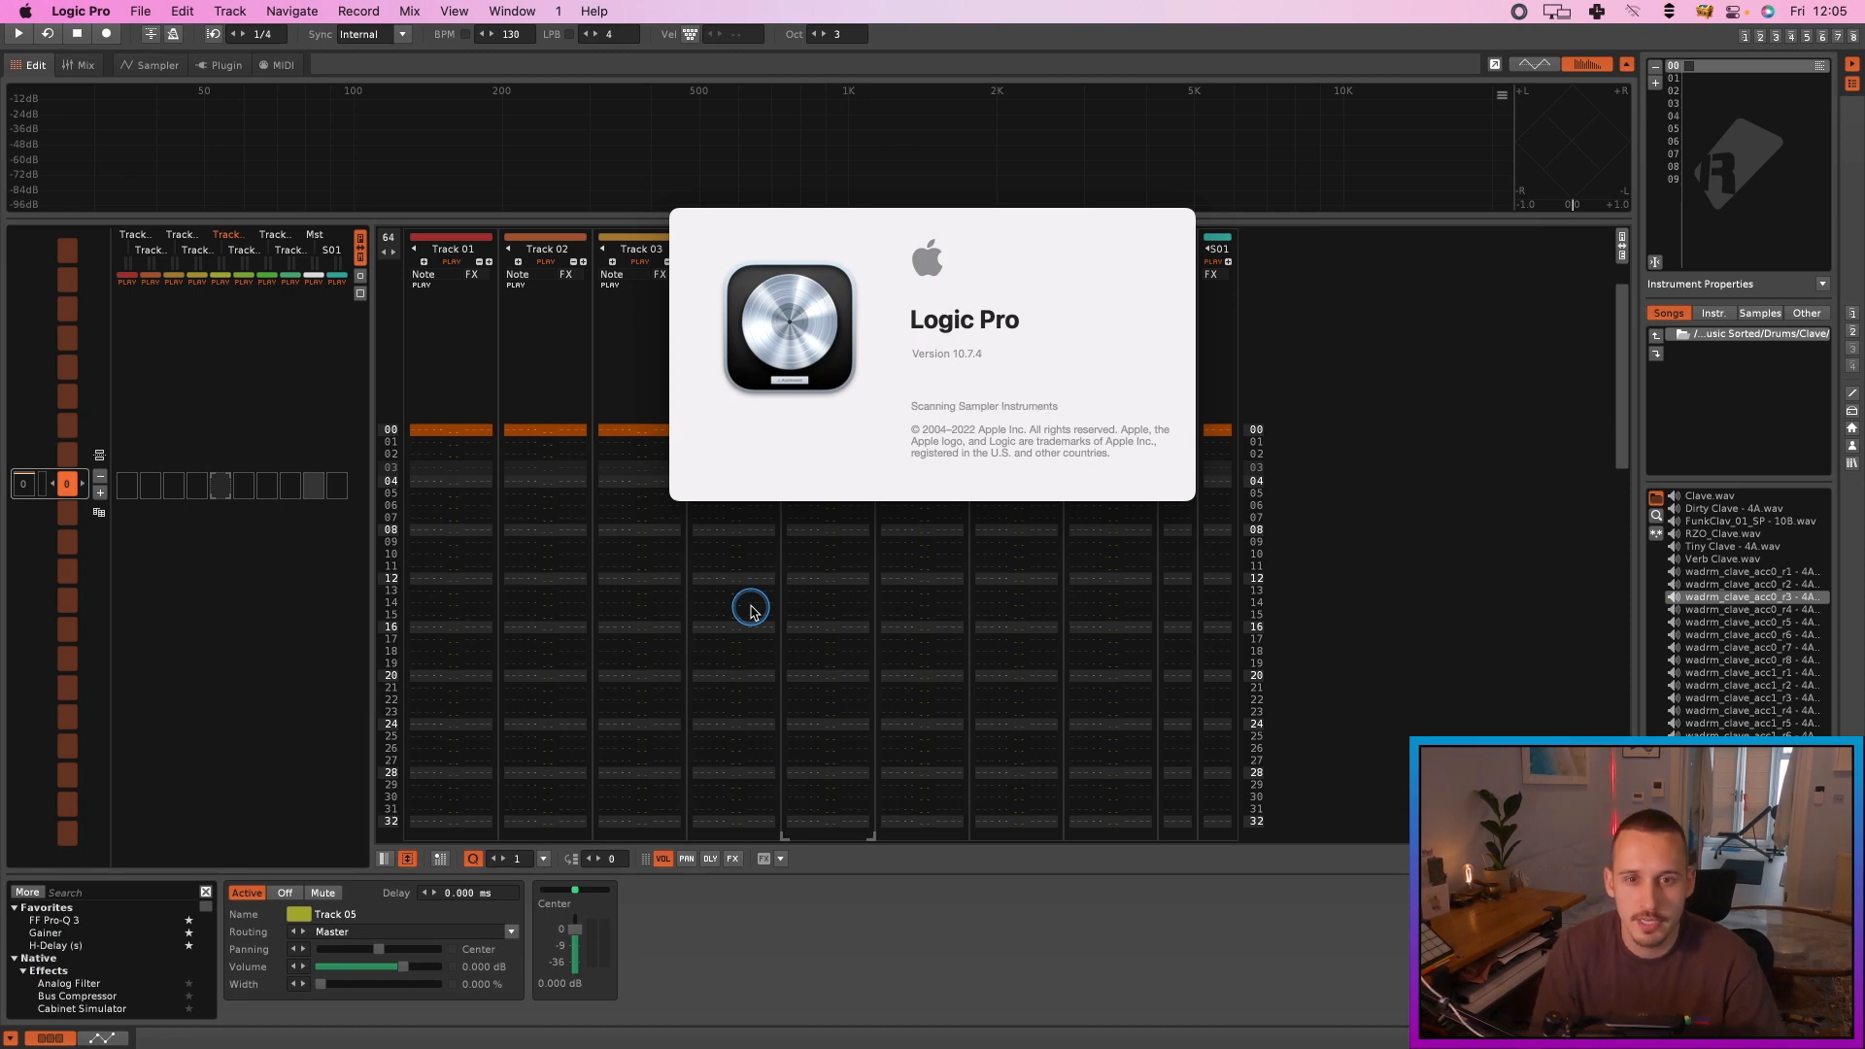
pyautogui.click(1173, 426)
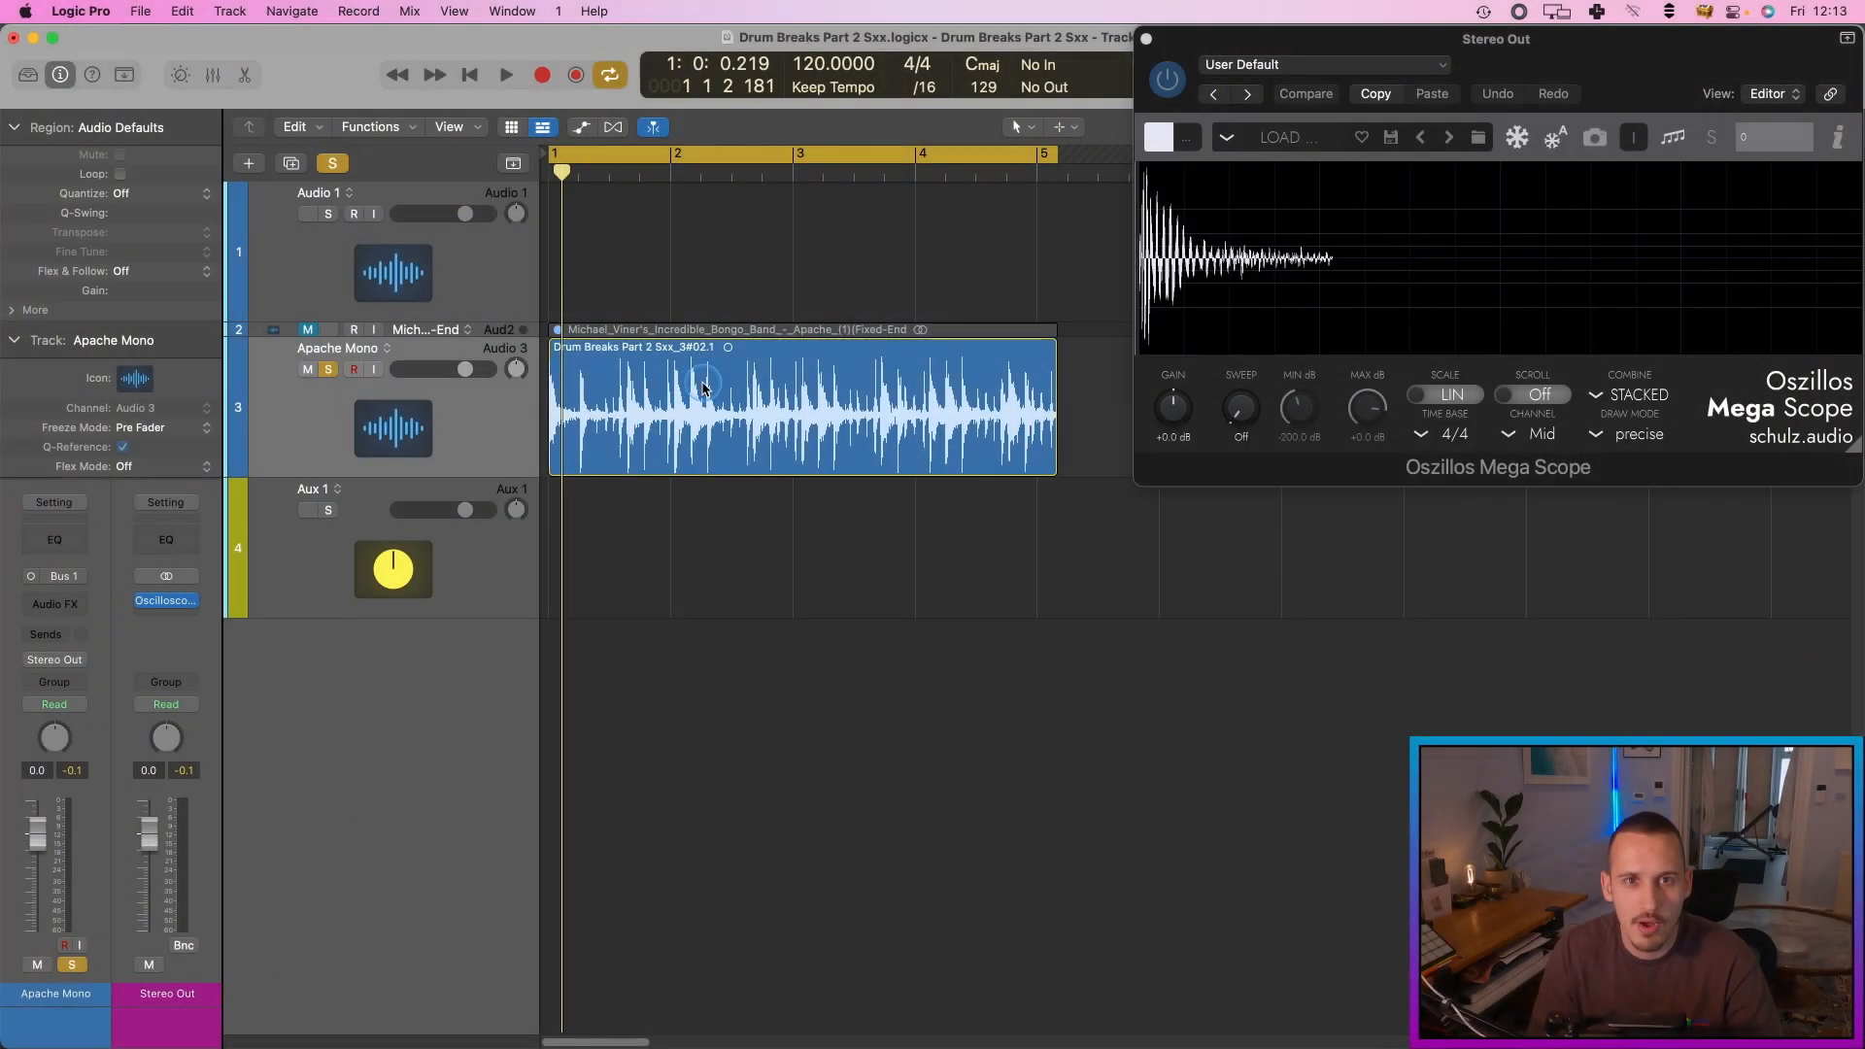
# Step: Select the audio region on the Apache Mono track and collapse the Region and Track inspector details
pyautogui.click(503, 398)
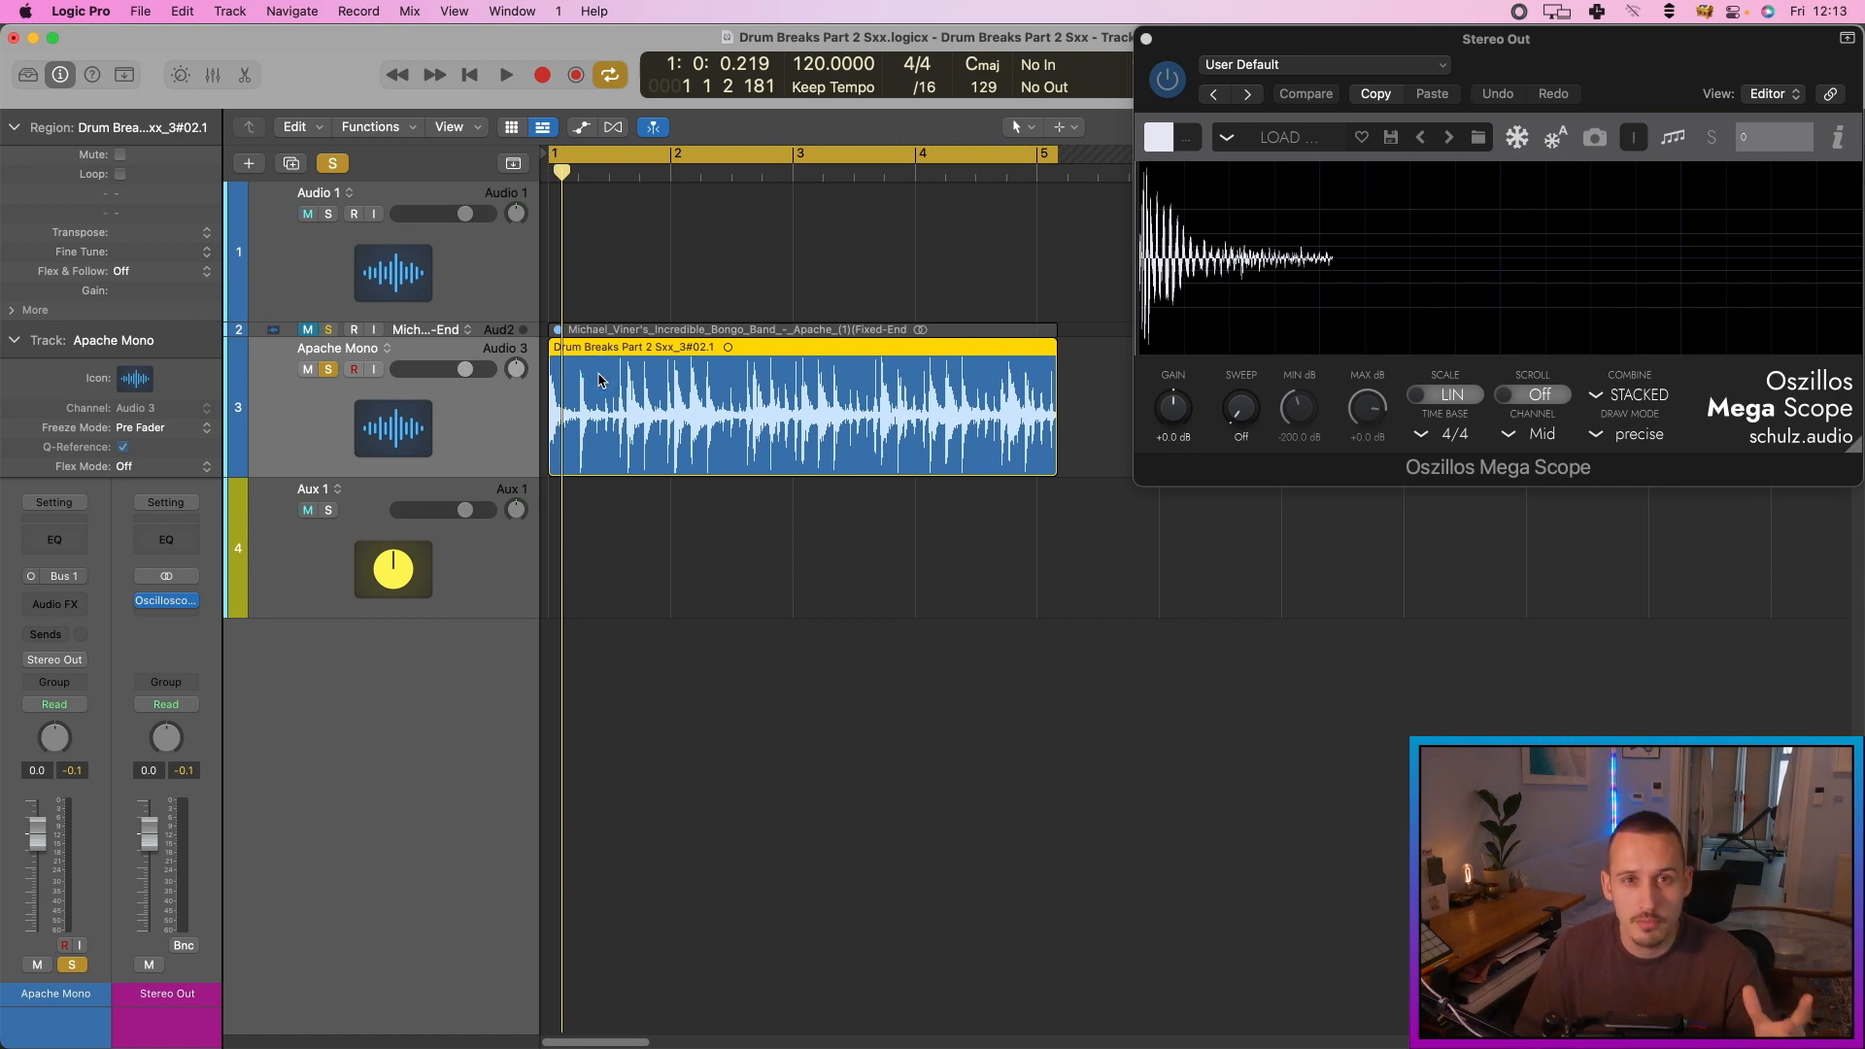
pyautogui.click(15, 128)
pyautogui.click(15, 165)
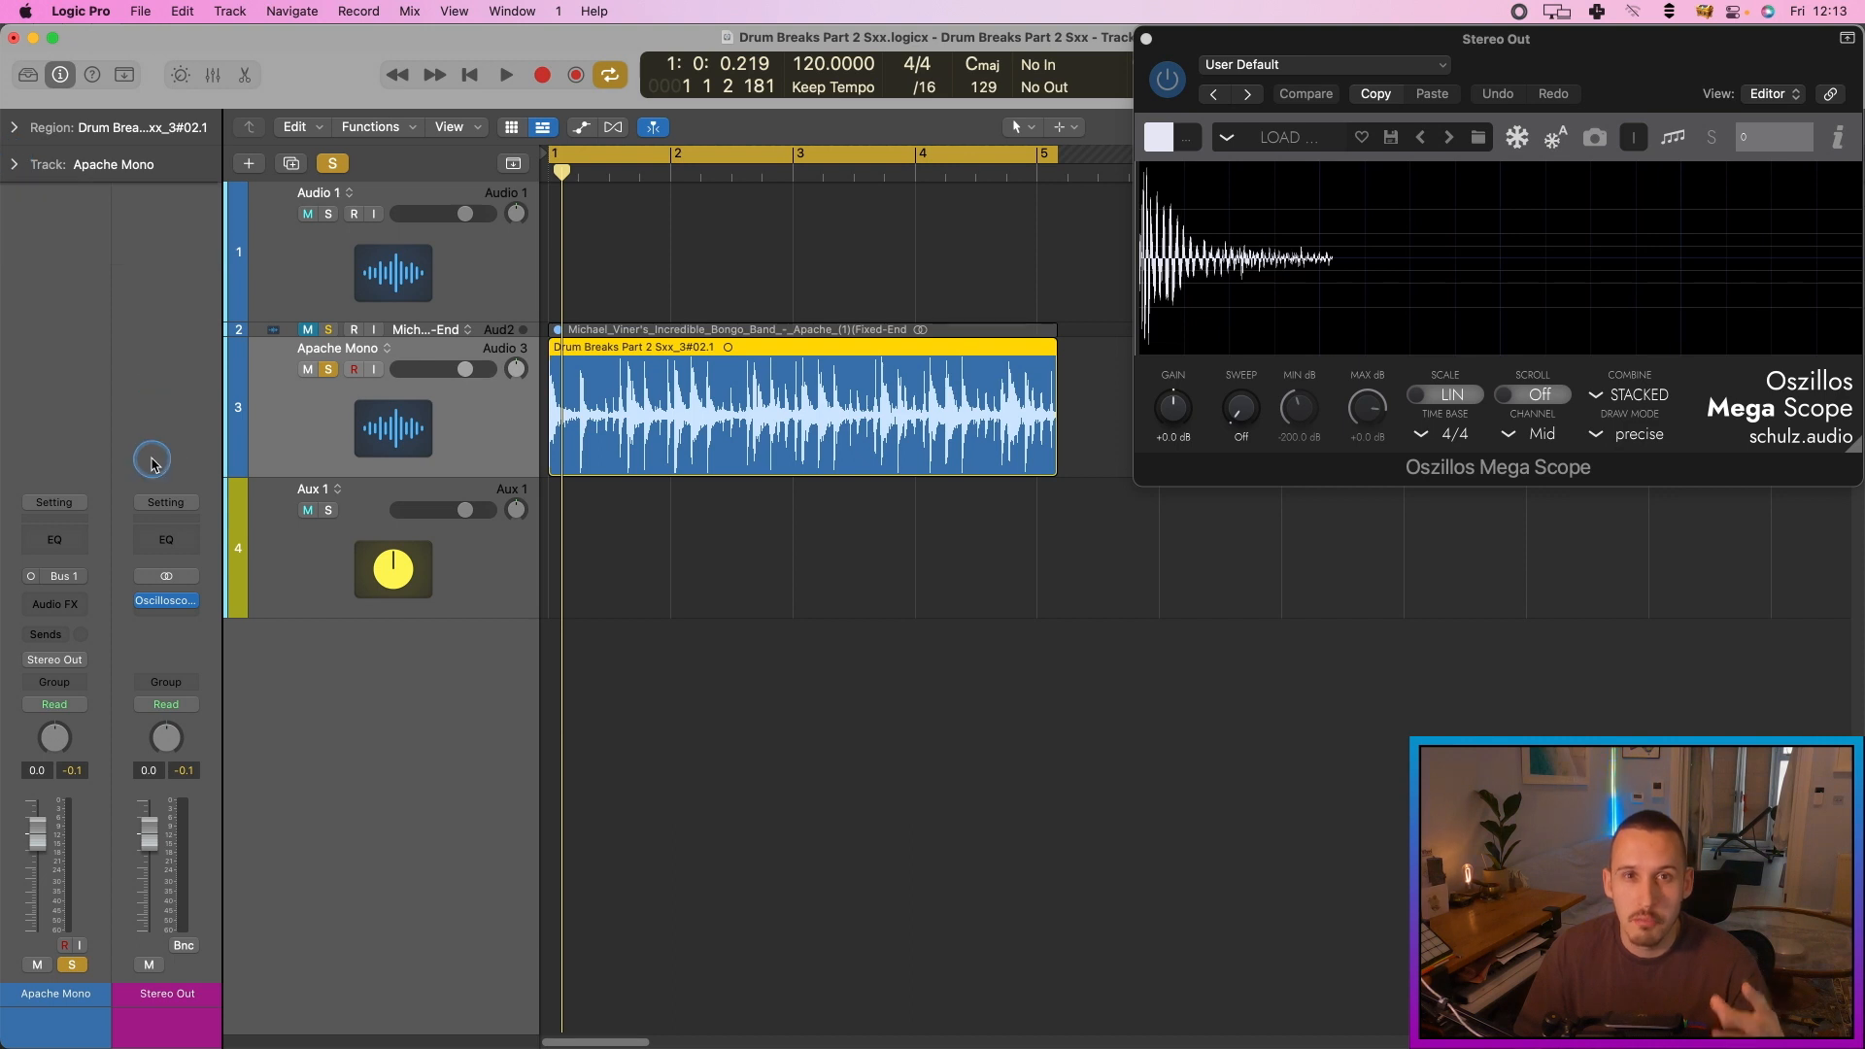
# Step: Insert the Soundtoys Decapitator saturation plug-in on the Apache Mono channel strip
pyautogui.click(61, 603)
pyautogui.moveTo(75, 680)
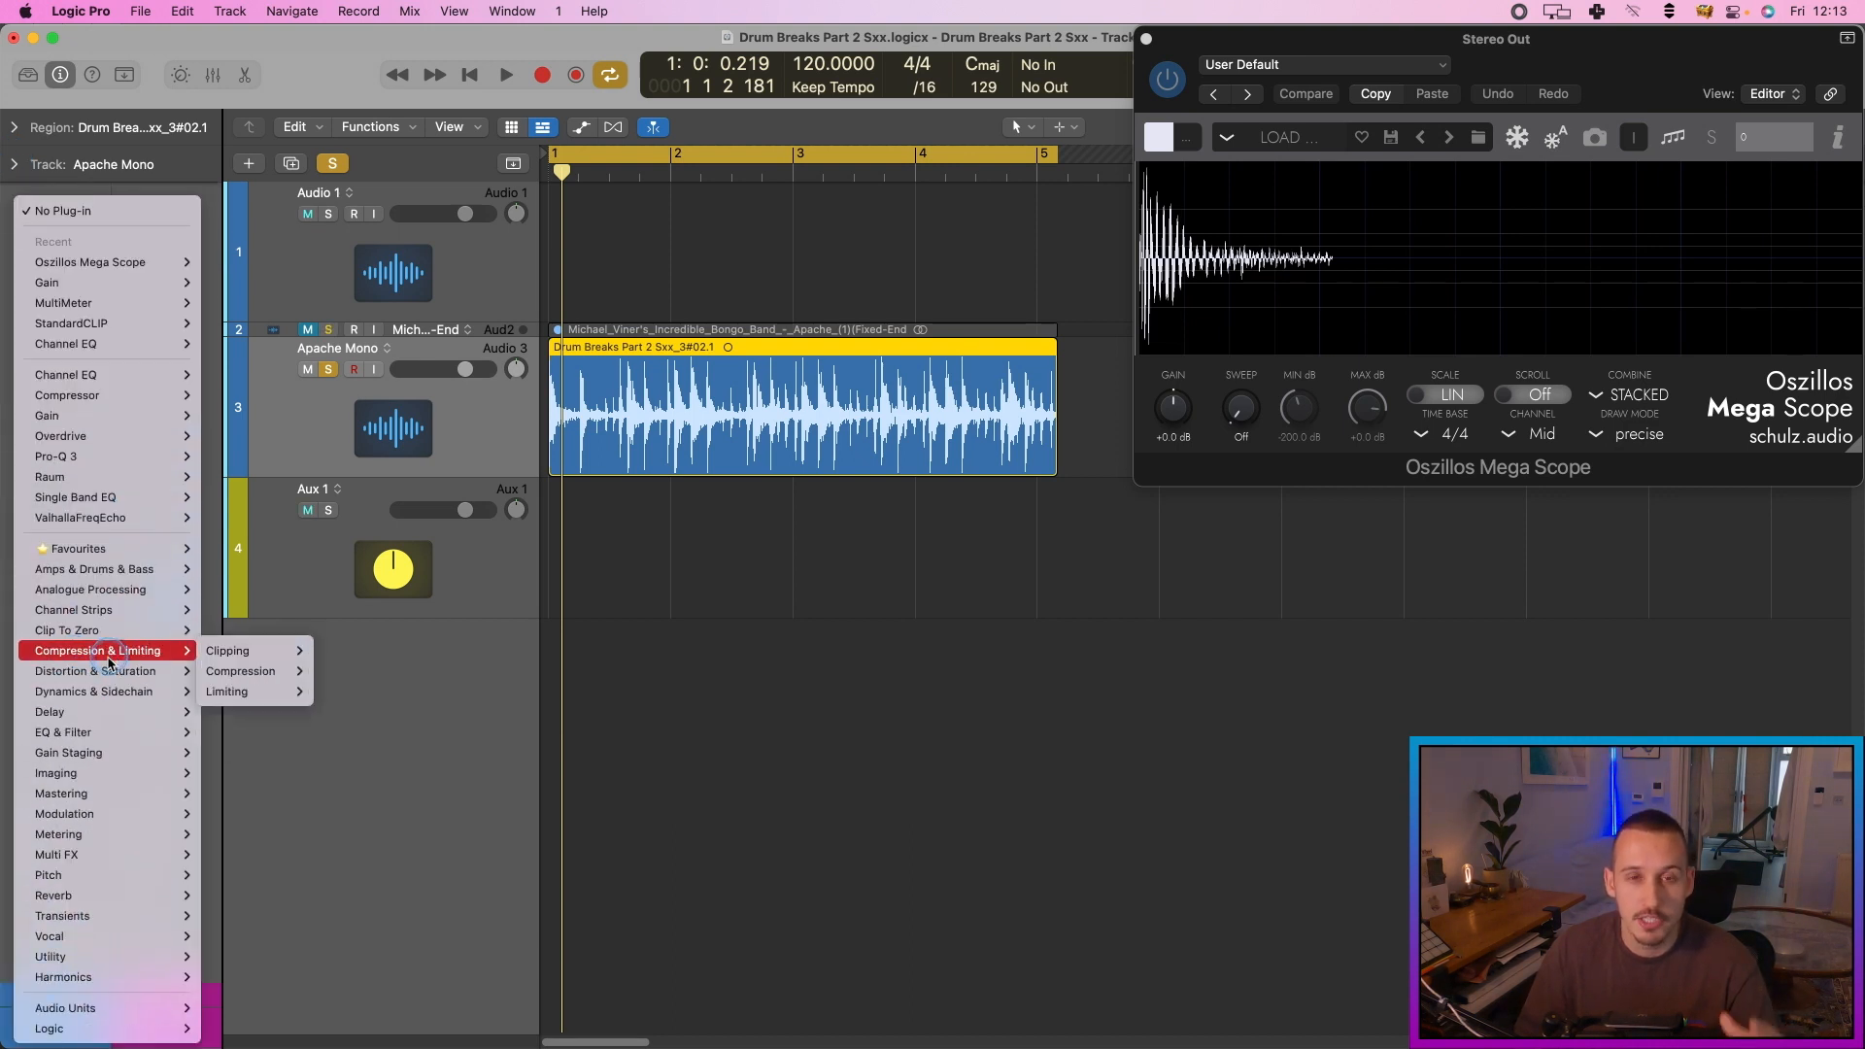
pyautogui.moveTo(243, 733)
pyautogui.click(341, 735)
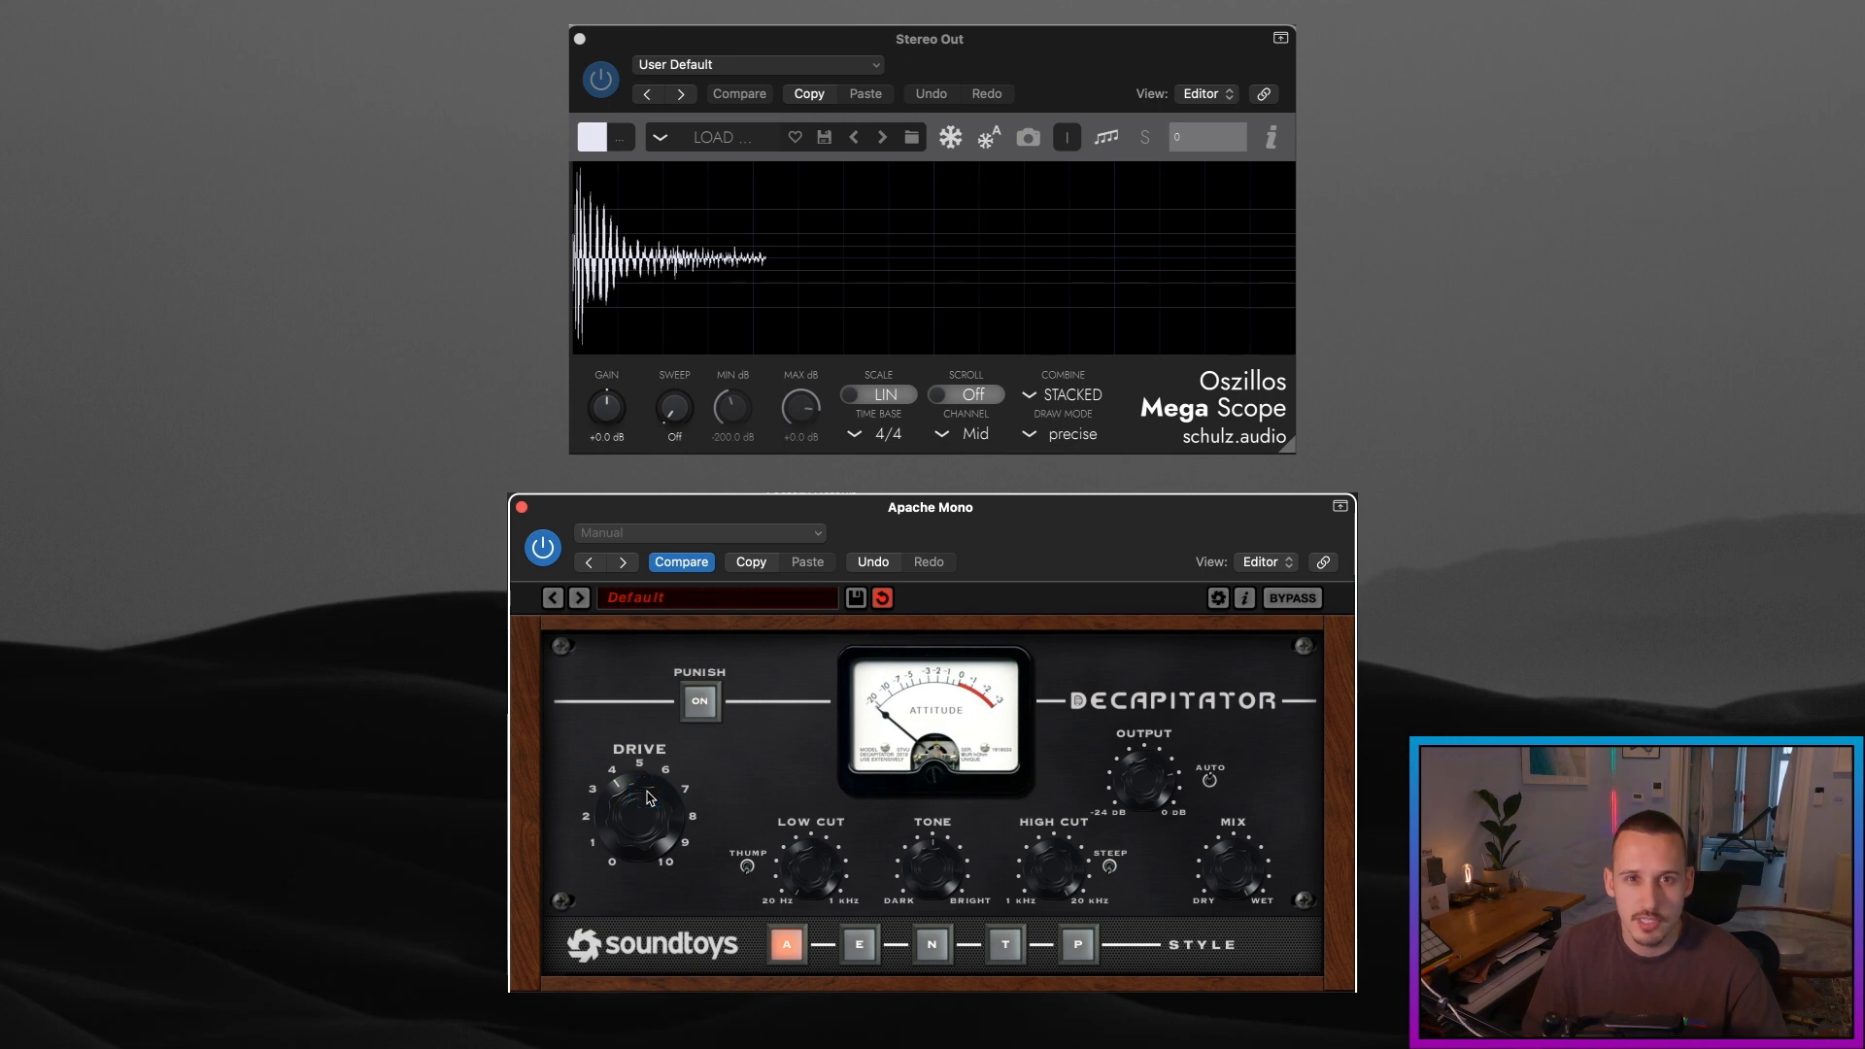
# Step: Try different Drive amounts in Decapitator to hear and see how saturation changes the Apache break
pyautogui.moveTo(639, 812)
pyautogui.mouseDown()
pyautogui.moveTo(657, 743)
pyautogui.moveTo(641, 847)
pyautogui.mouseUp()
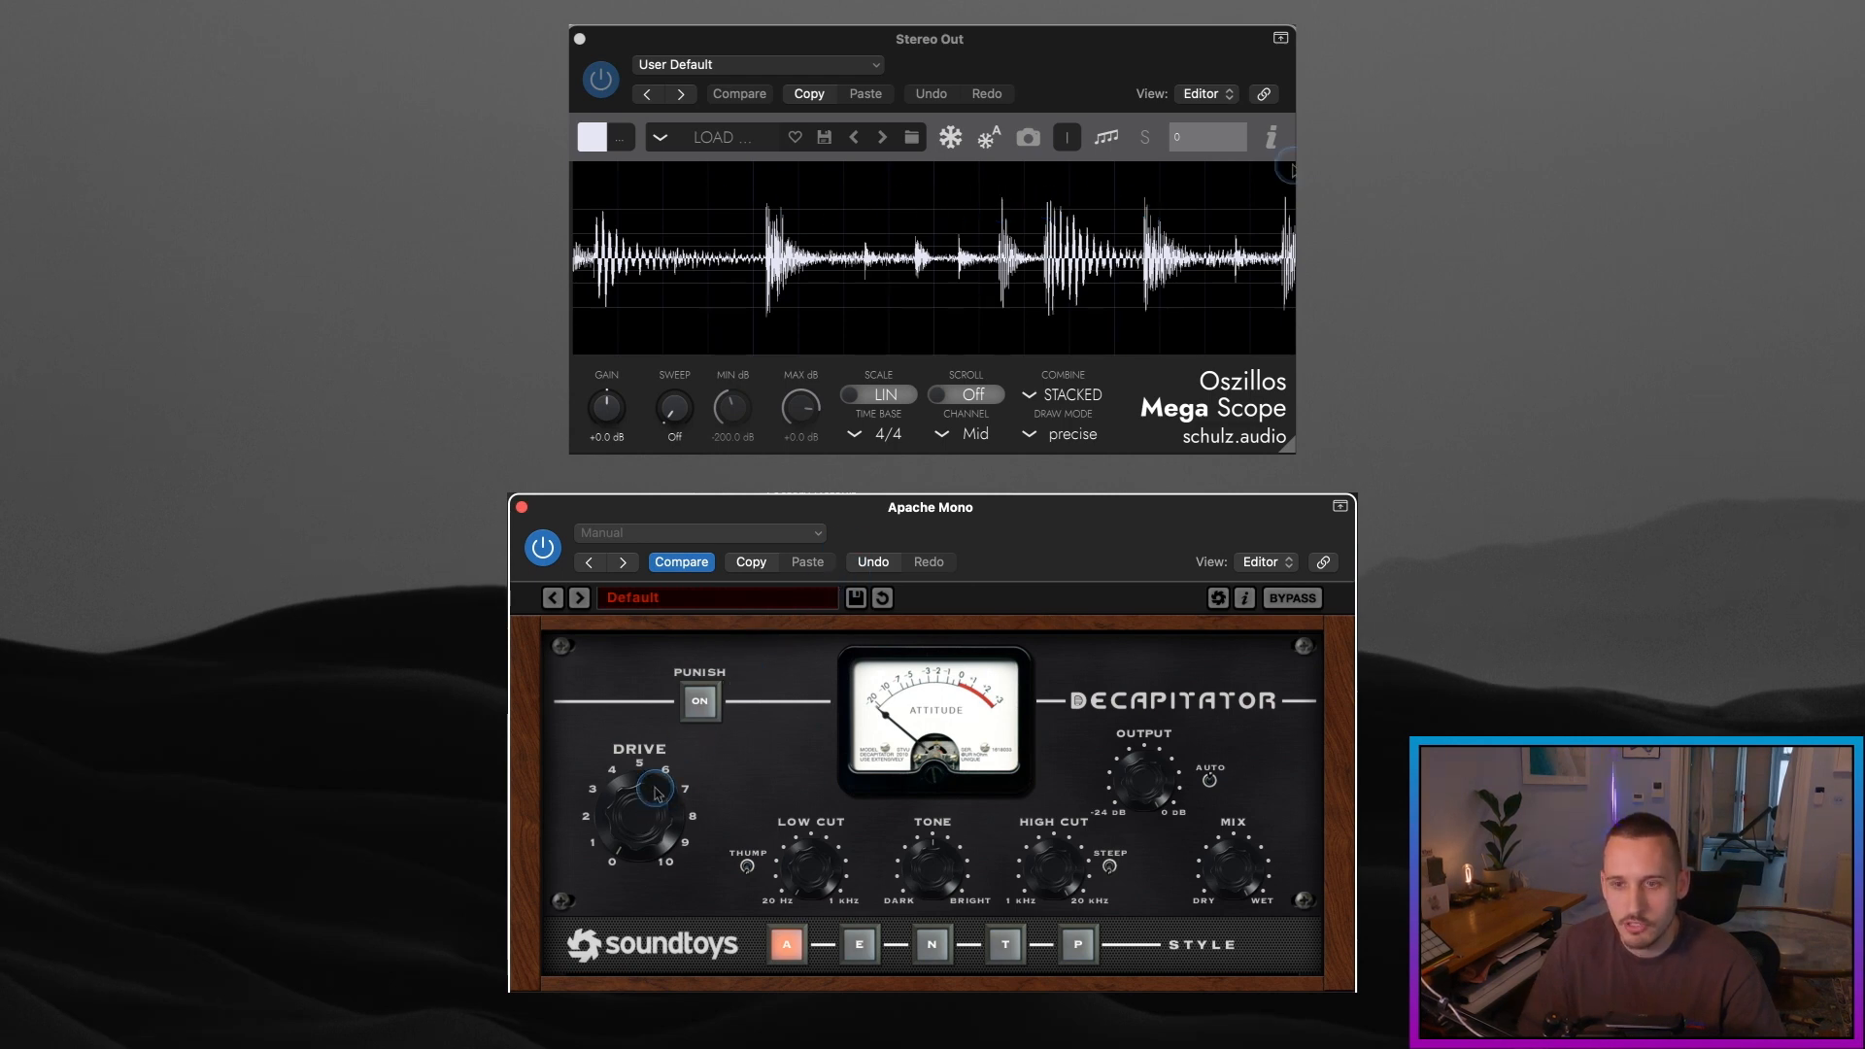
pyautogui.moveTo(618, 806); pyautogui.dragTo(630, 755)
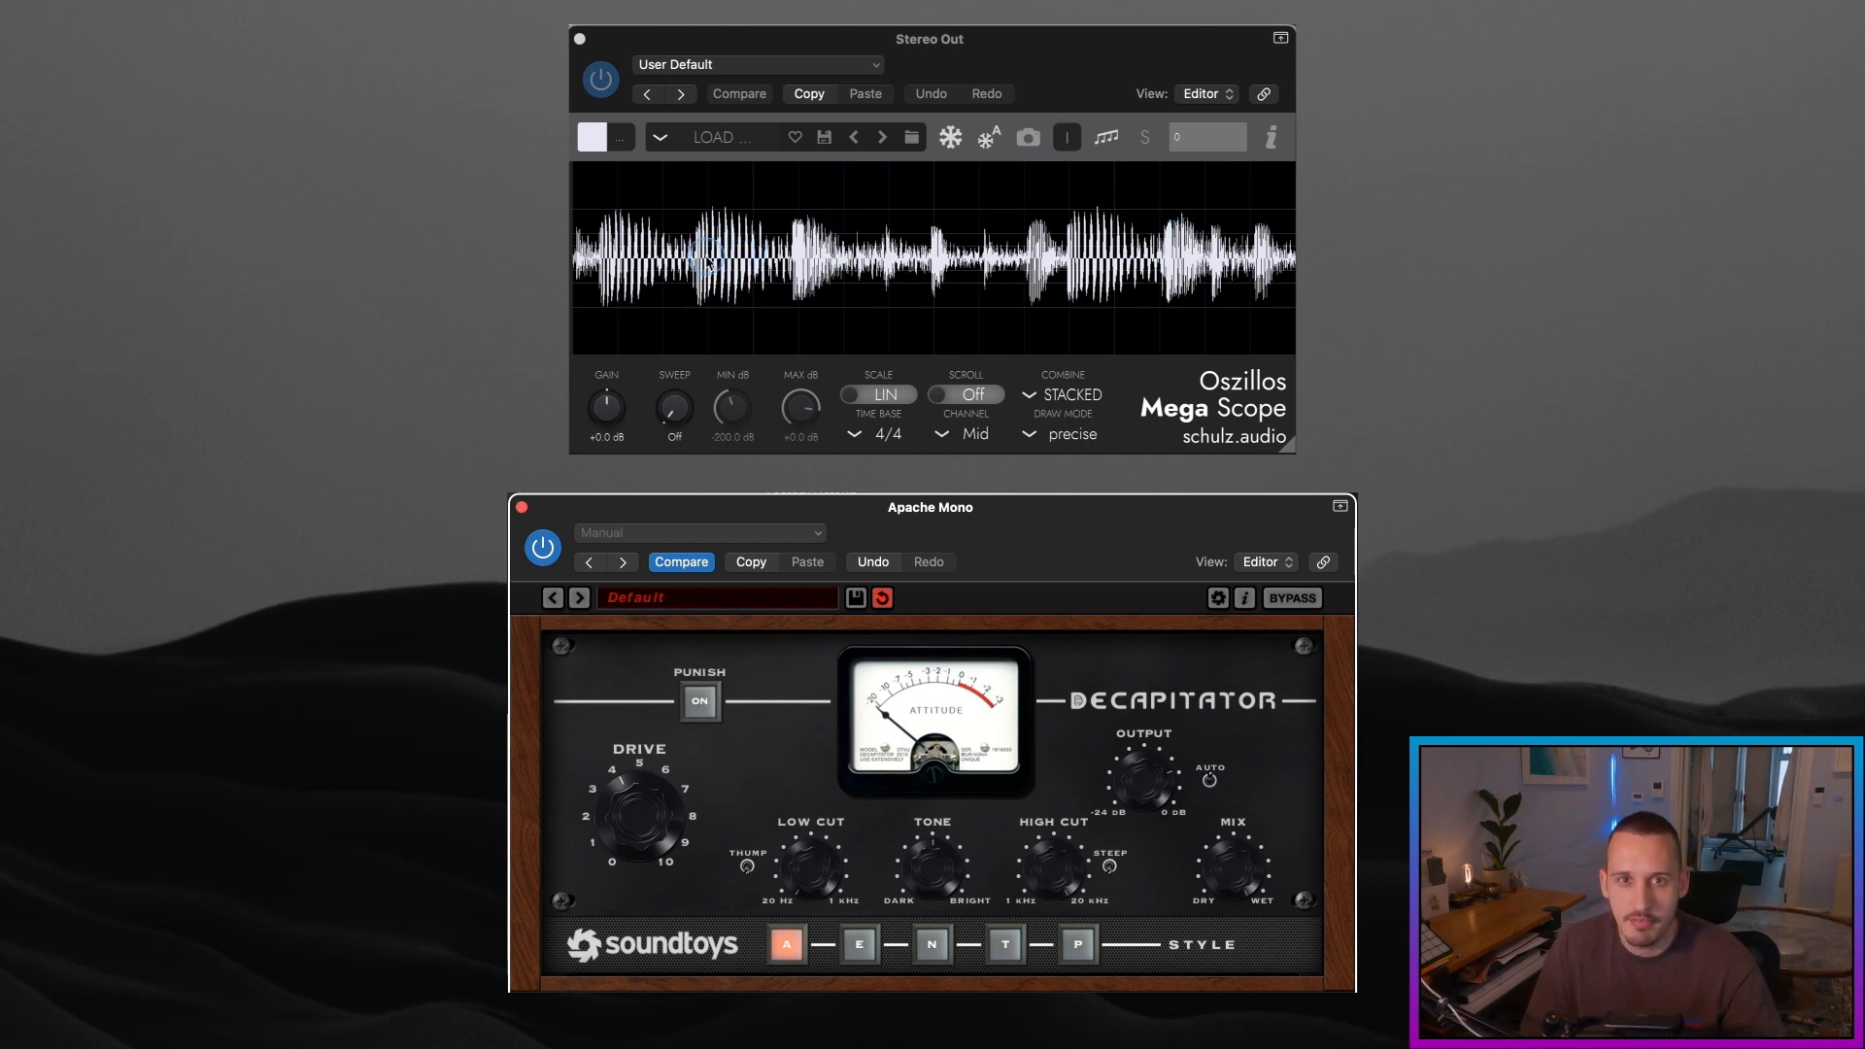
pyautogui.moveTo(641, 797)
pyautogui.mouseDown()
pyautogui.moveTo(633, 832)
pyautogui.moveTo(623, 805)
pyautogui.moveTo(656, 767)
pyautogui.mouseUp()
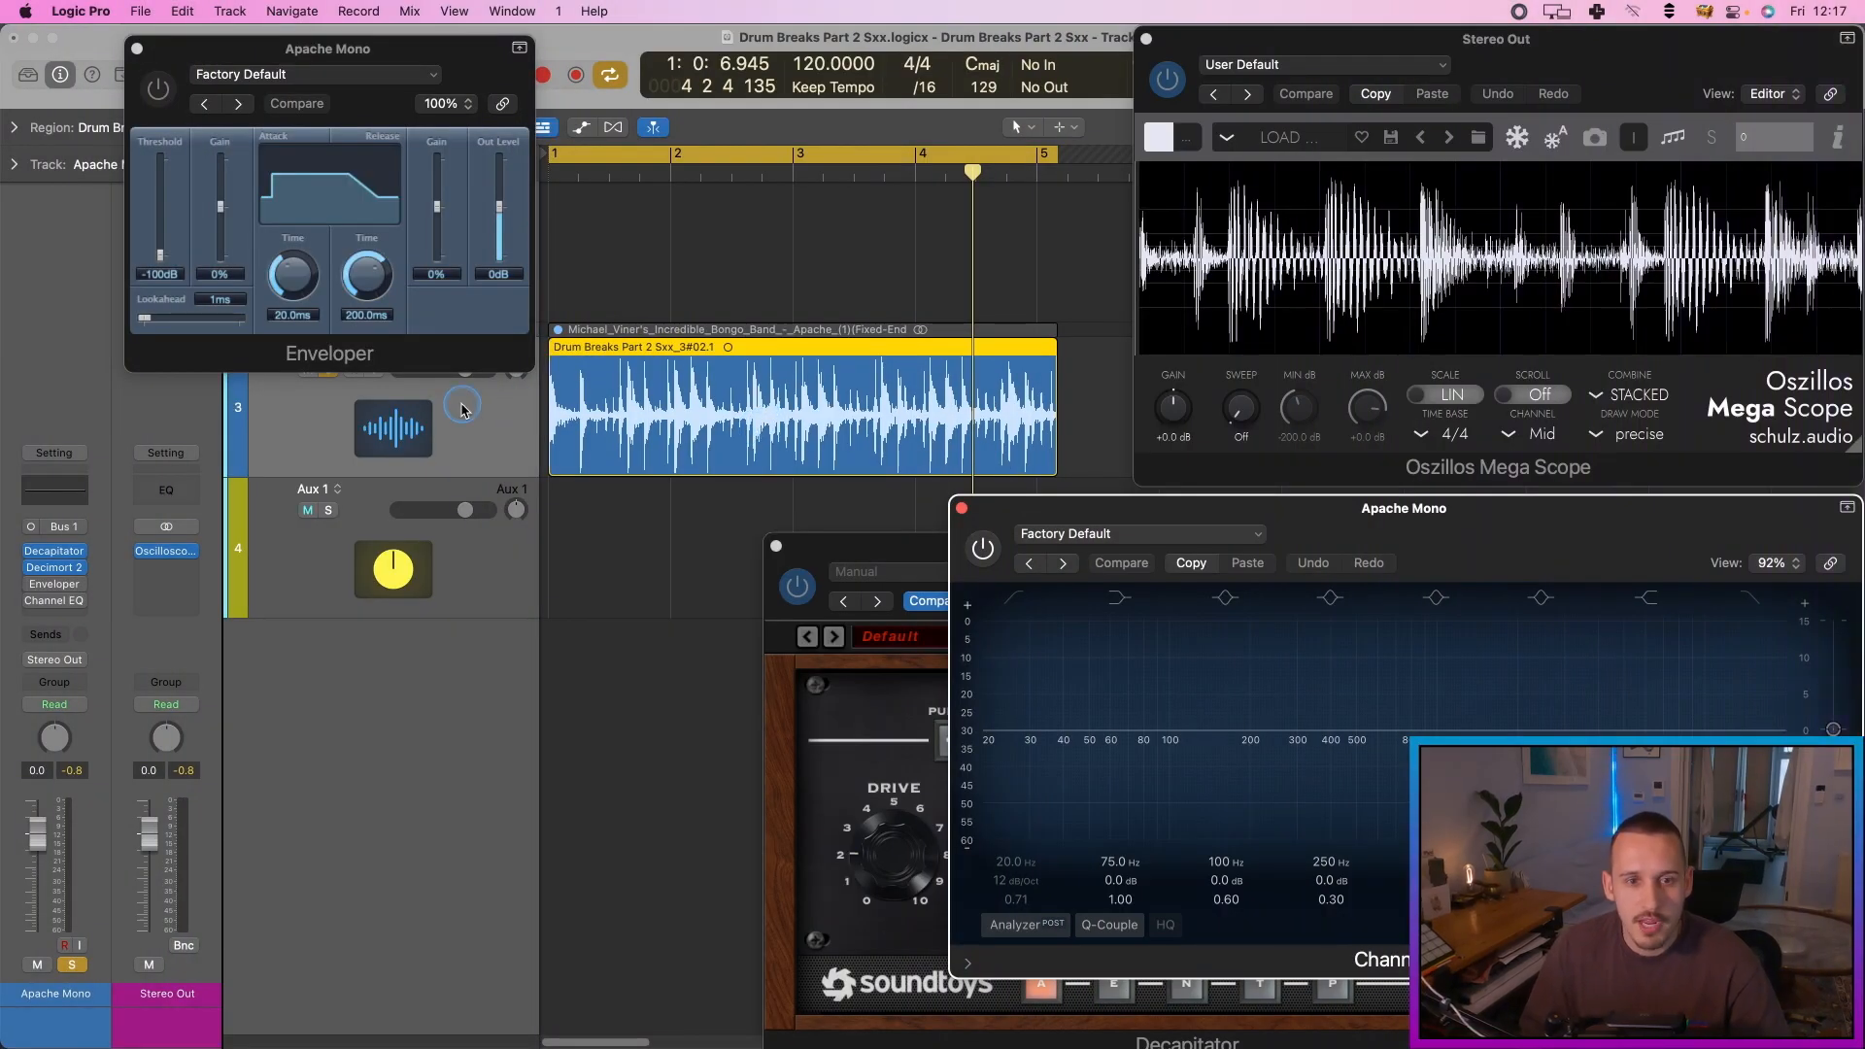
# Step: Open the Decimort 2 window and bring the Decapitator and Channel EQ windows to the front in turn
pyautogui.click(78, 567)
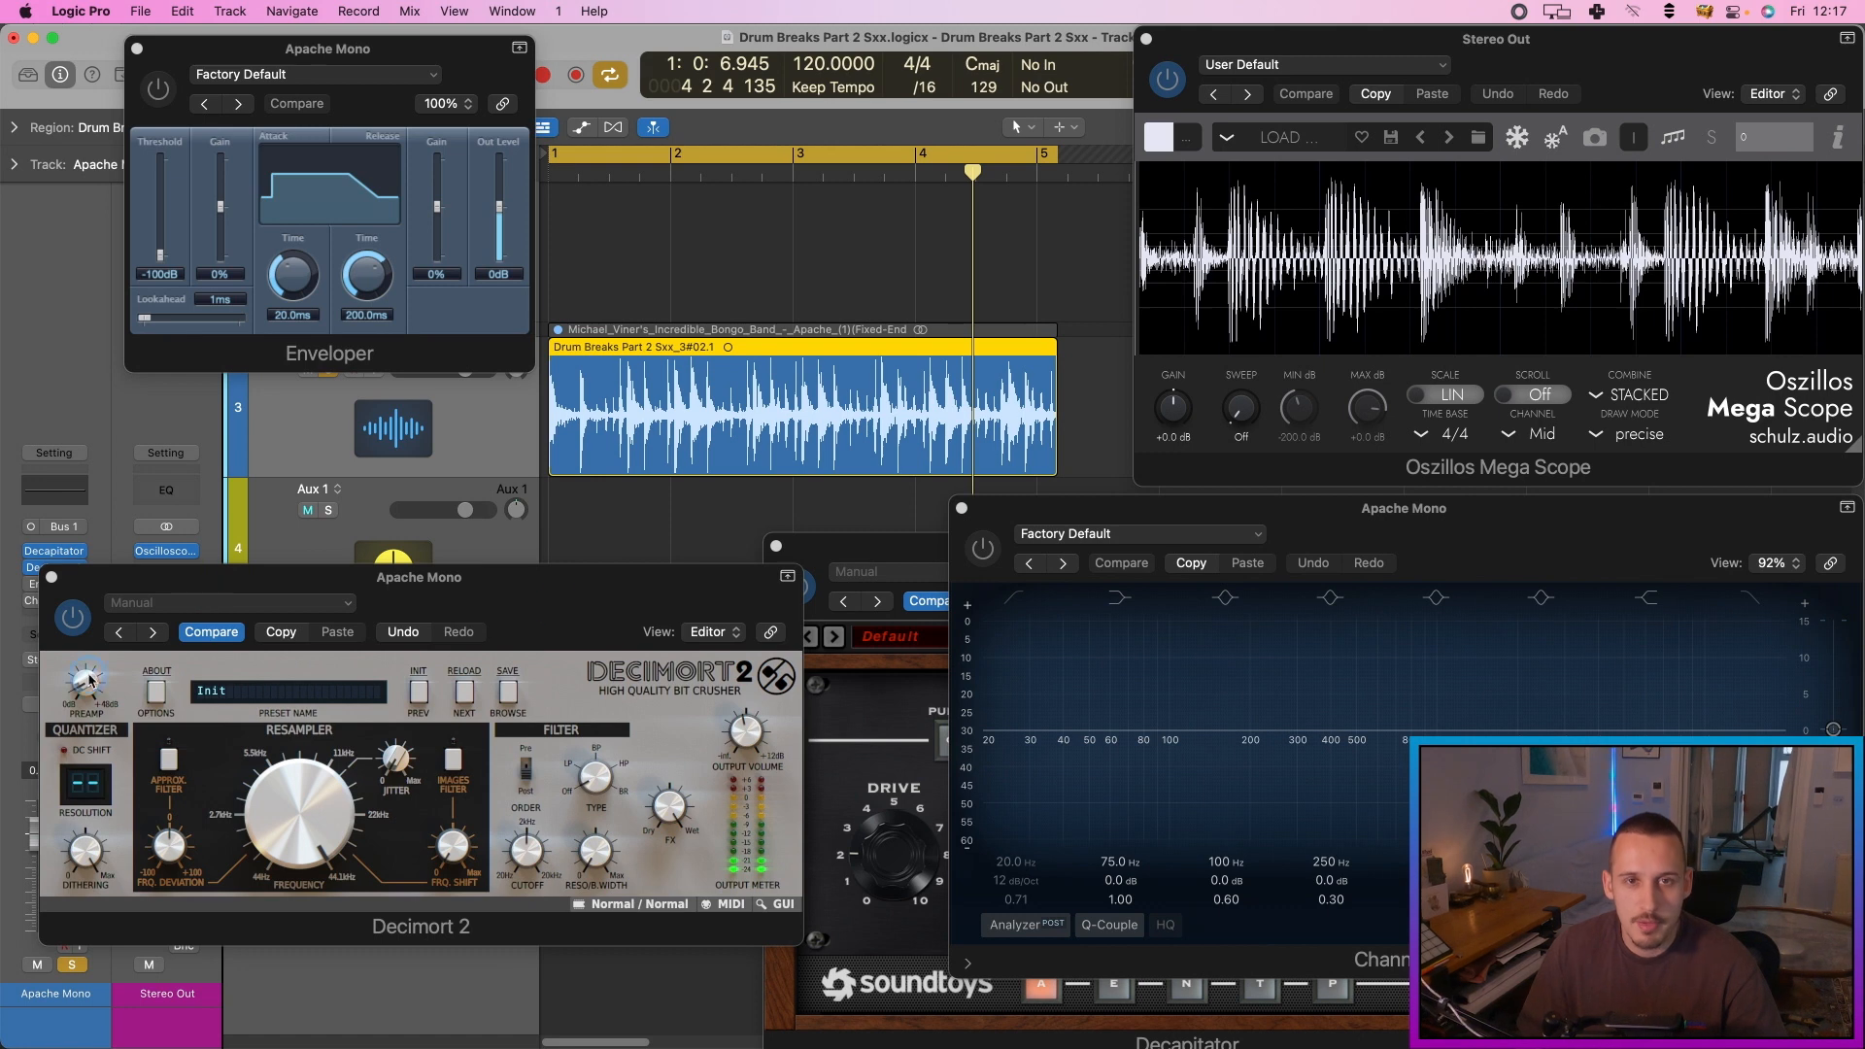
pyautogui.click(860, 552)
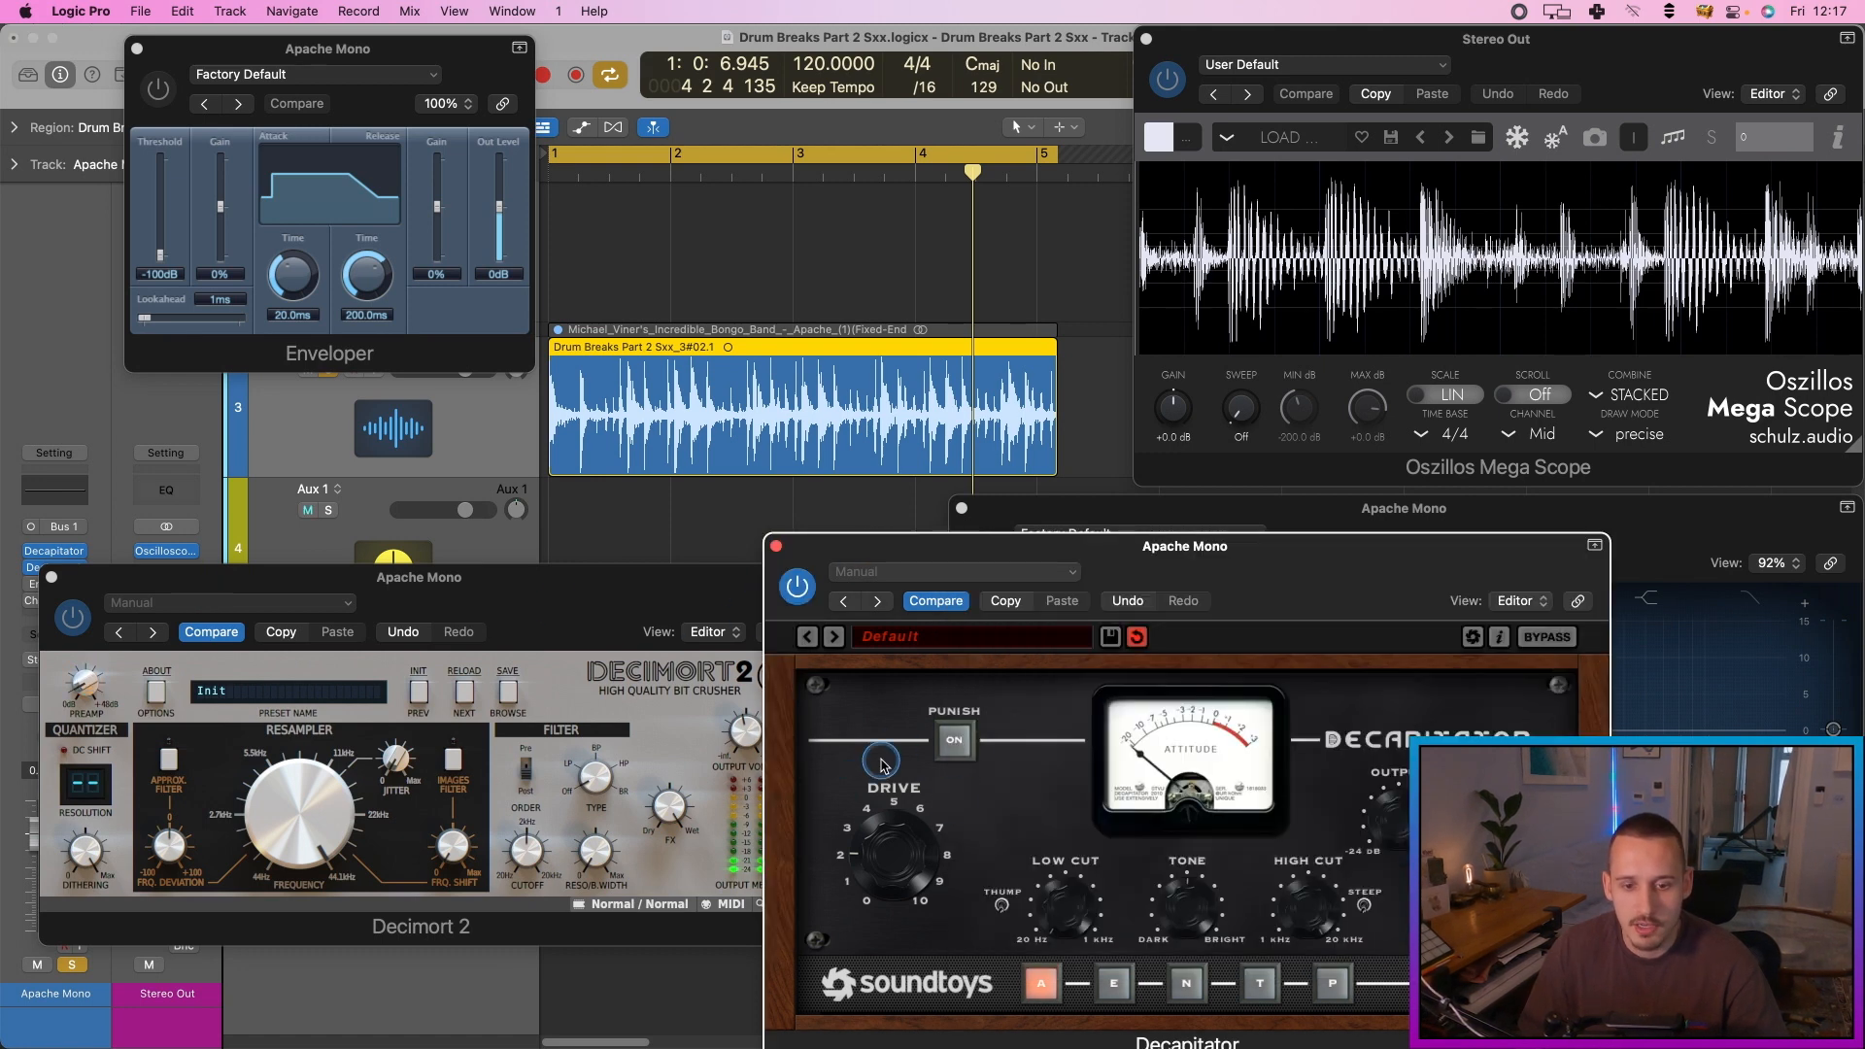
pyautogui.click(1446, 509)
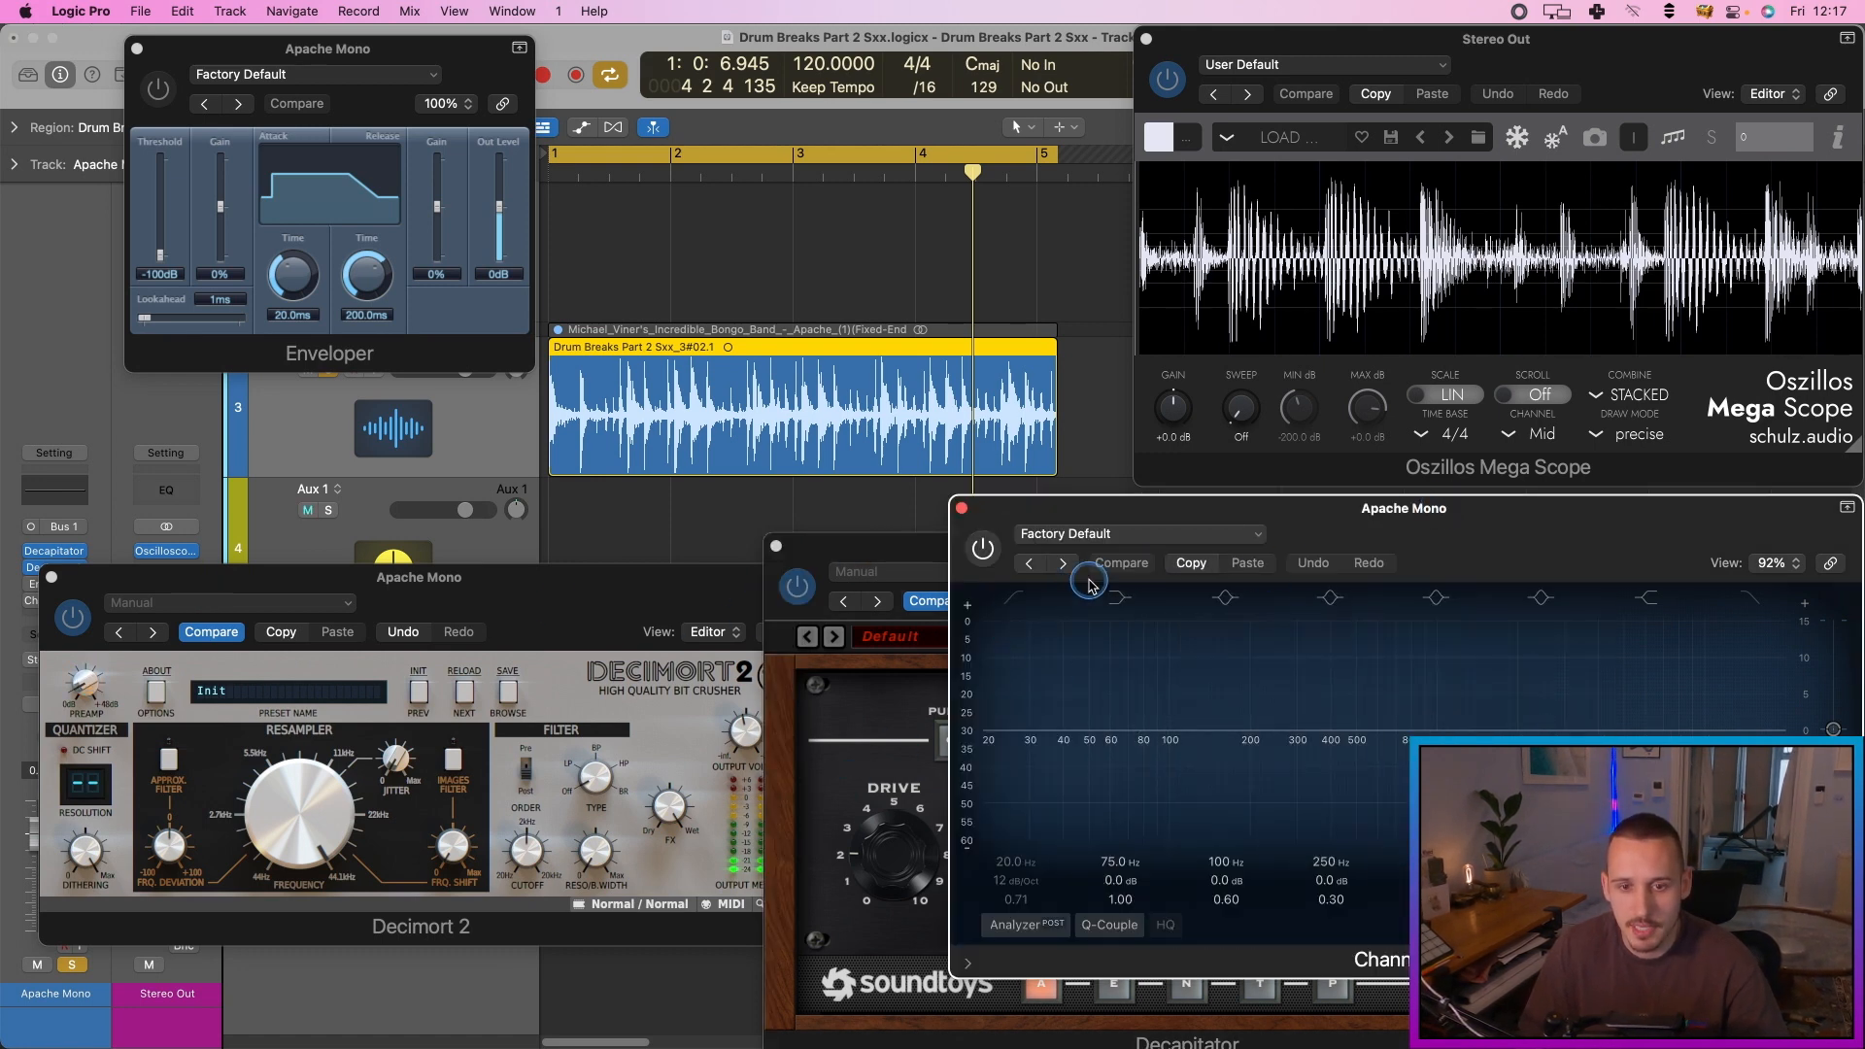
# Step: Enable Enveloper on the Apache Mono track and set its release gain to -66% and release time to 29 ms
pyautogui.click(161, 86)
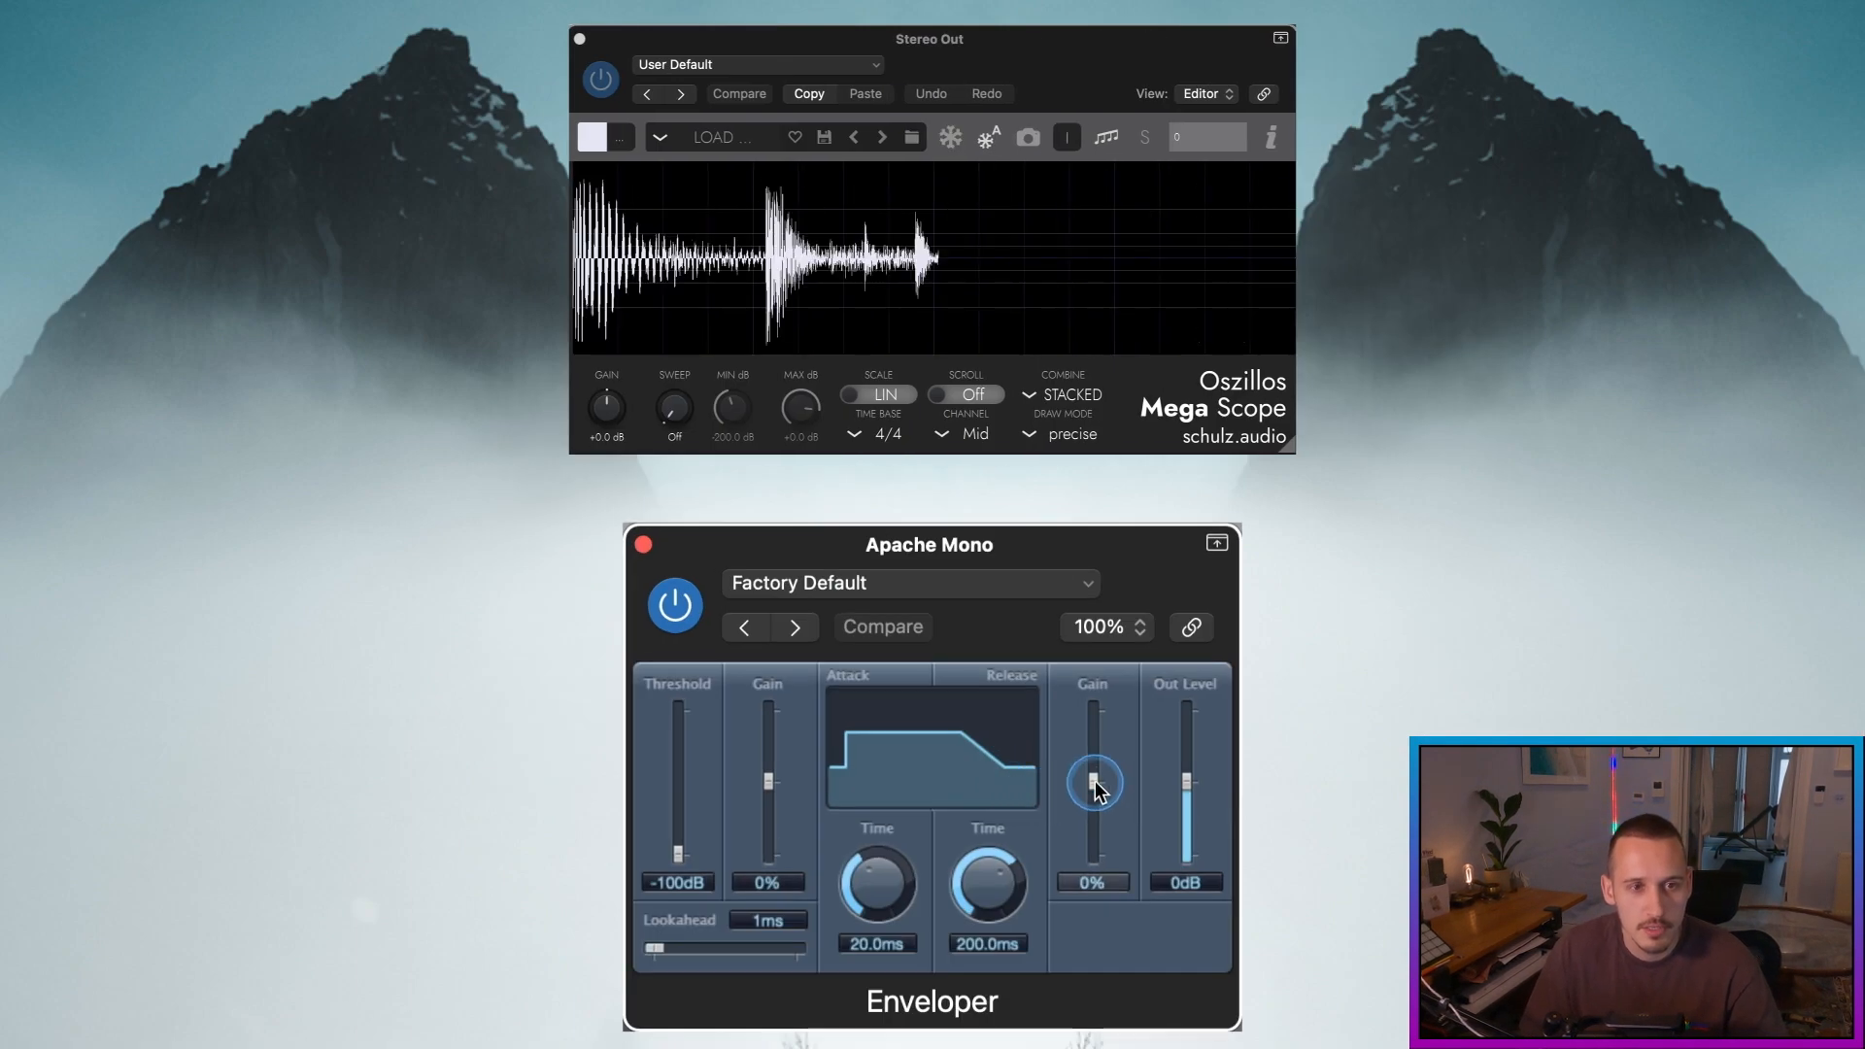
pyautogui.moveTo(1095, 784); pyautogui.dragTo(1094, 849)
pyautogui.moveTo(988, 889)
pyautogui.mouseDown()
pyautogui.moveTo(989, 922)
pyautogui.moveTo(992, 895)
pyautogui.mouseUp()
pyautogui.moveTo(1094, 841); pyautogui.dragTo(977, 896)
pyautogui.moveTo(1089, 849); pyautogui.dragTo(1093, 826)
pyautogui.moveTo(988, 877); pyautogui.dragTo(987, 890)
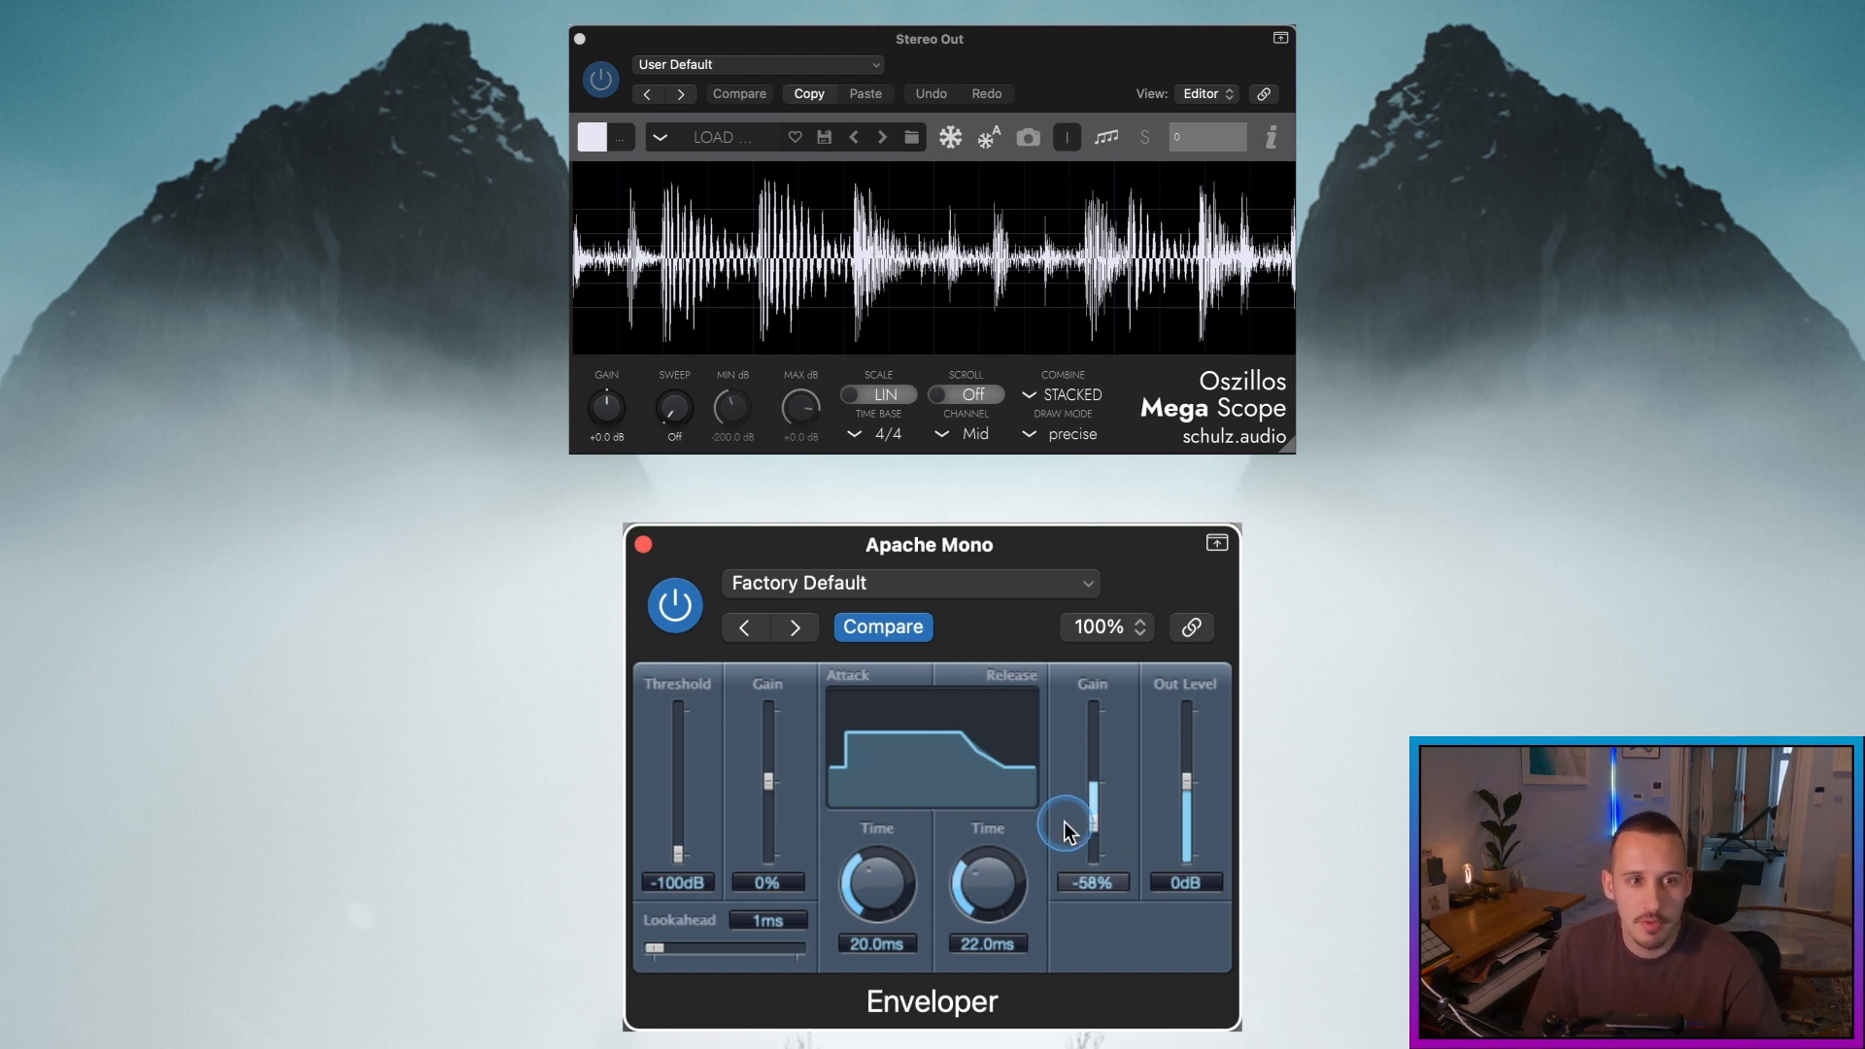
pyautogui.moveTo(1003, 881); pyautogui.dragTo(1003, 871)
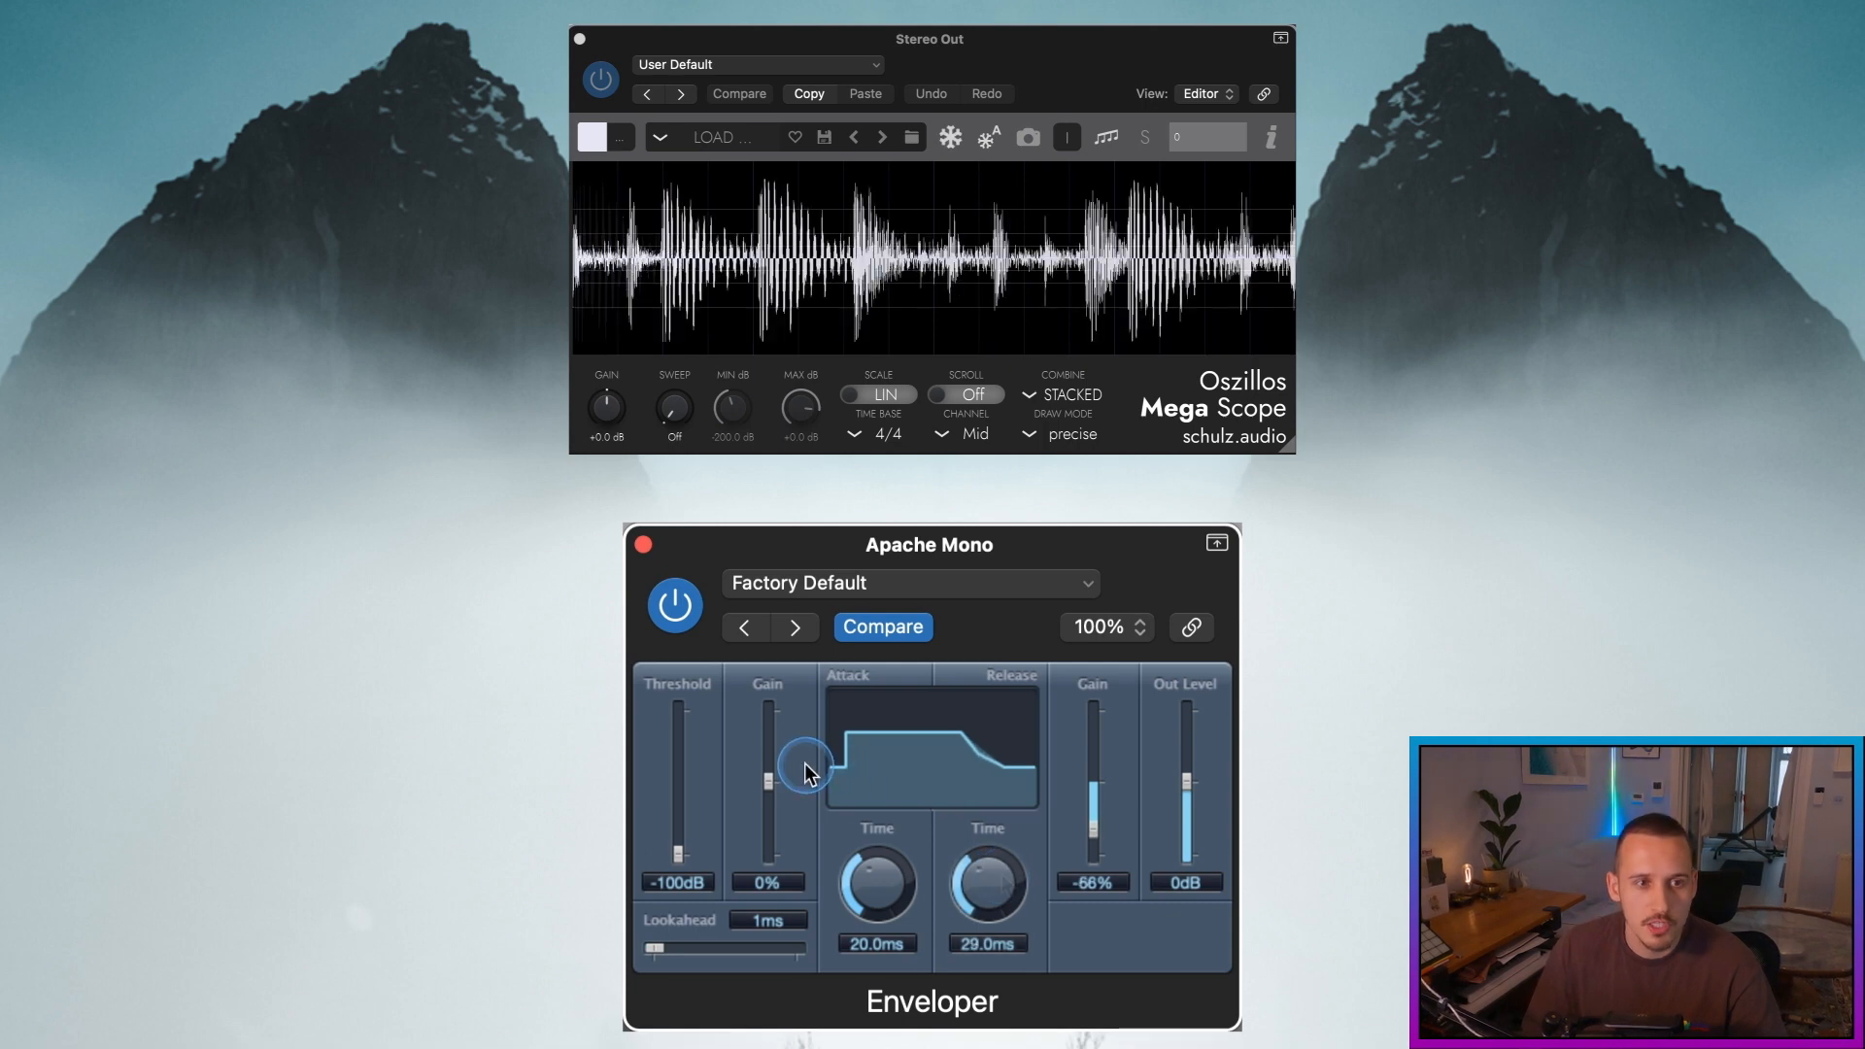
# Step: Set Enveloper's attack gain to 22% and attack time to 17 ms
pyautogui.moveTo(770, 786); pyautogui.dragTo(764, 770)
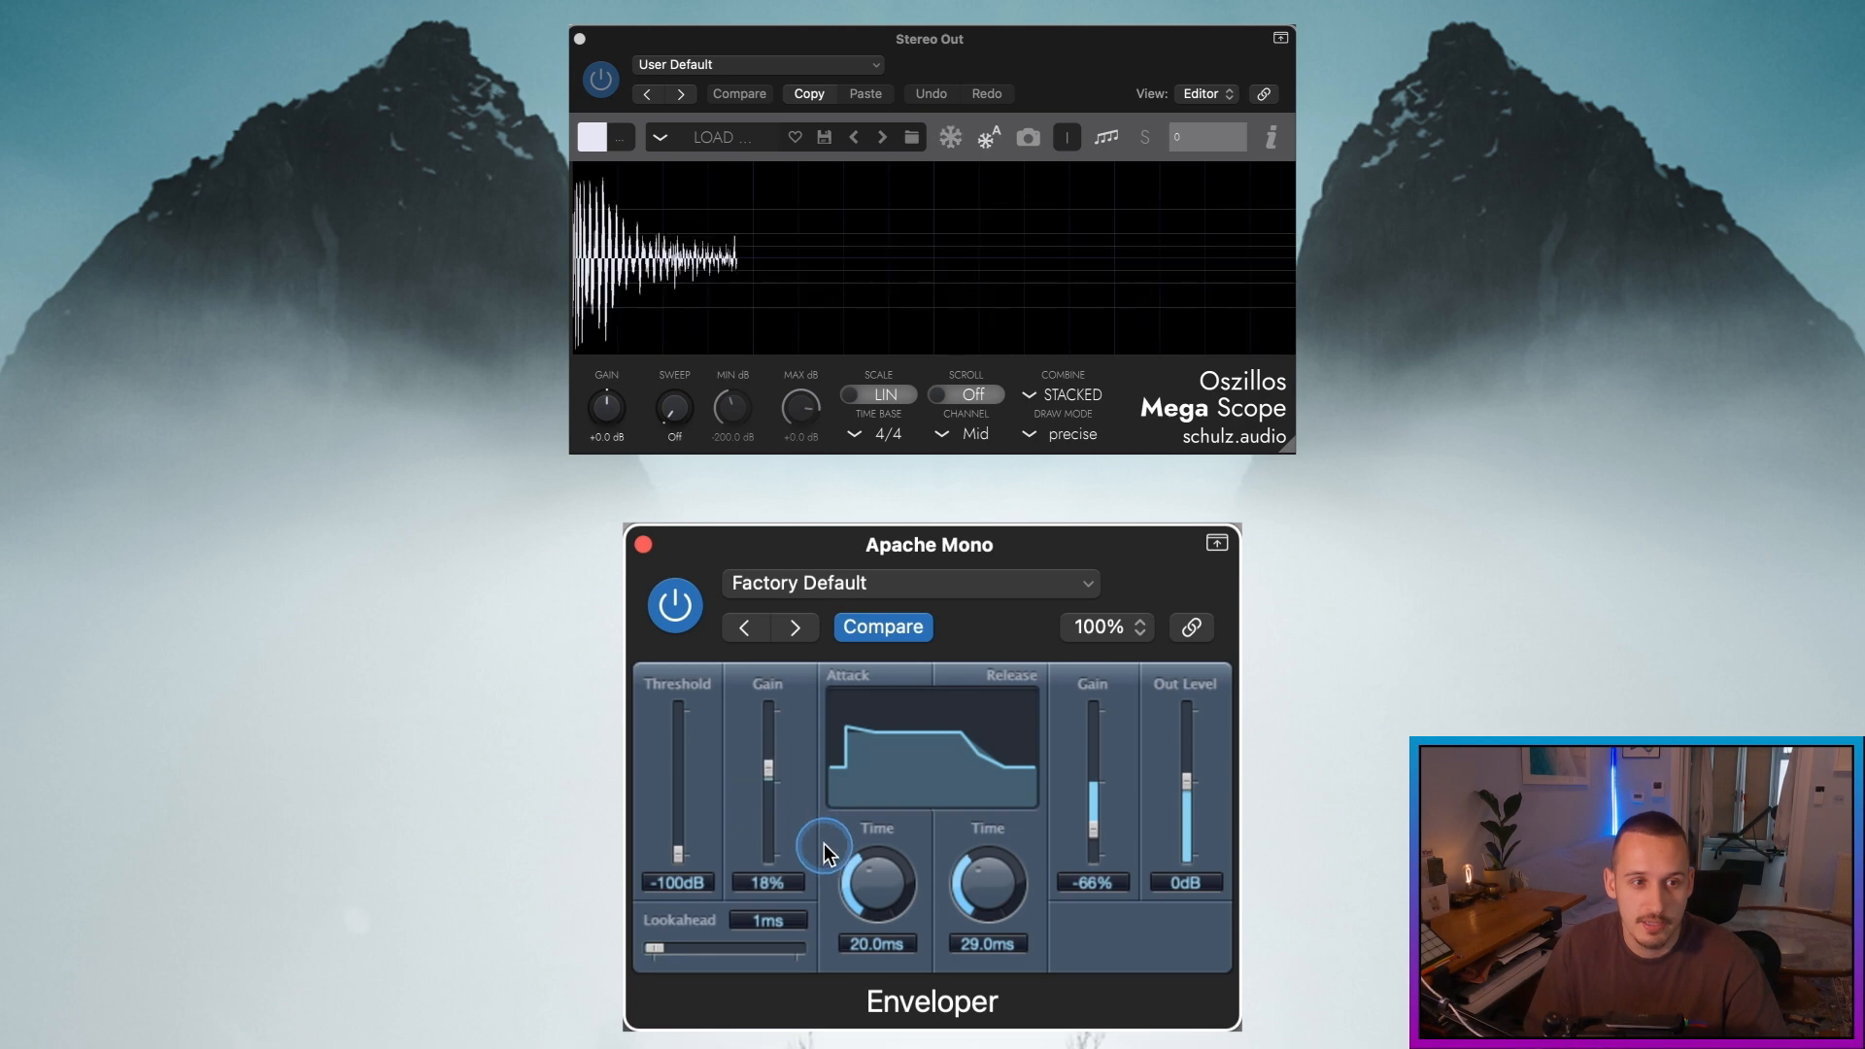
pyautogui.moveTo(769, 773); pyautogui.dragTo(773, 769)
pyautogui.moveTo(876, 886); pyautogui.dragTo(867, 884)
pyautogui.moveTo(783, 774); pyautogui.dragTo(785, 777)
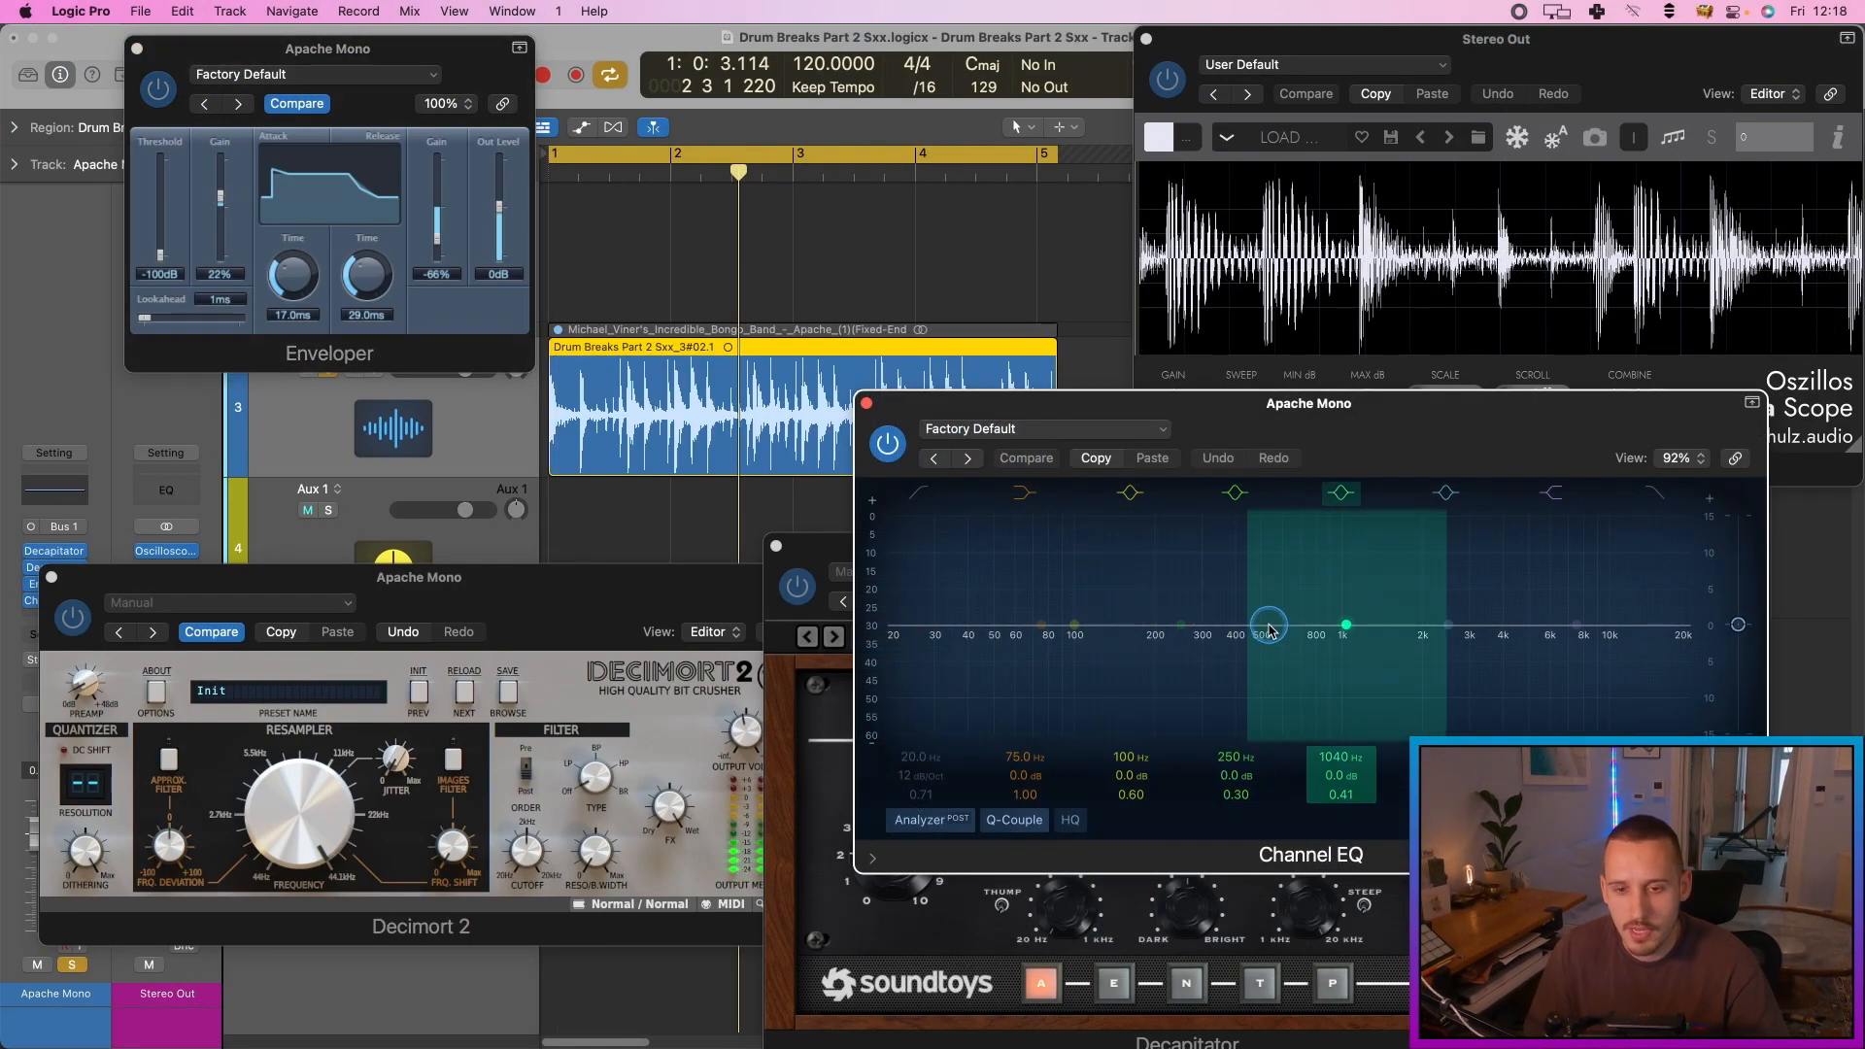
# Step: In Channel EQ, set the 250 Hz band to 230 Hz, -2.7 dB and Q 2.30, and compare with that band off and on
pyautogui.click(1229, 626)
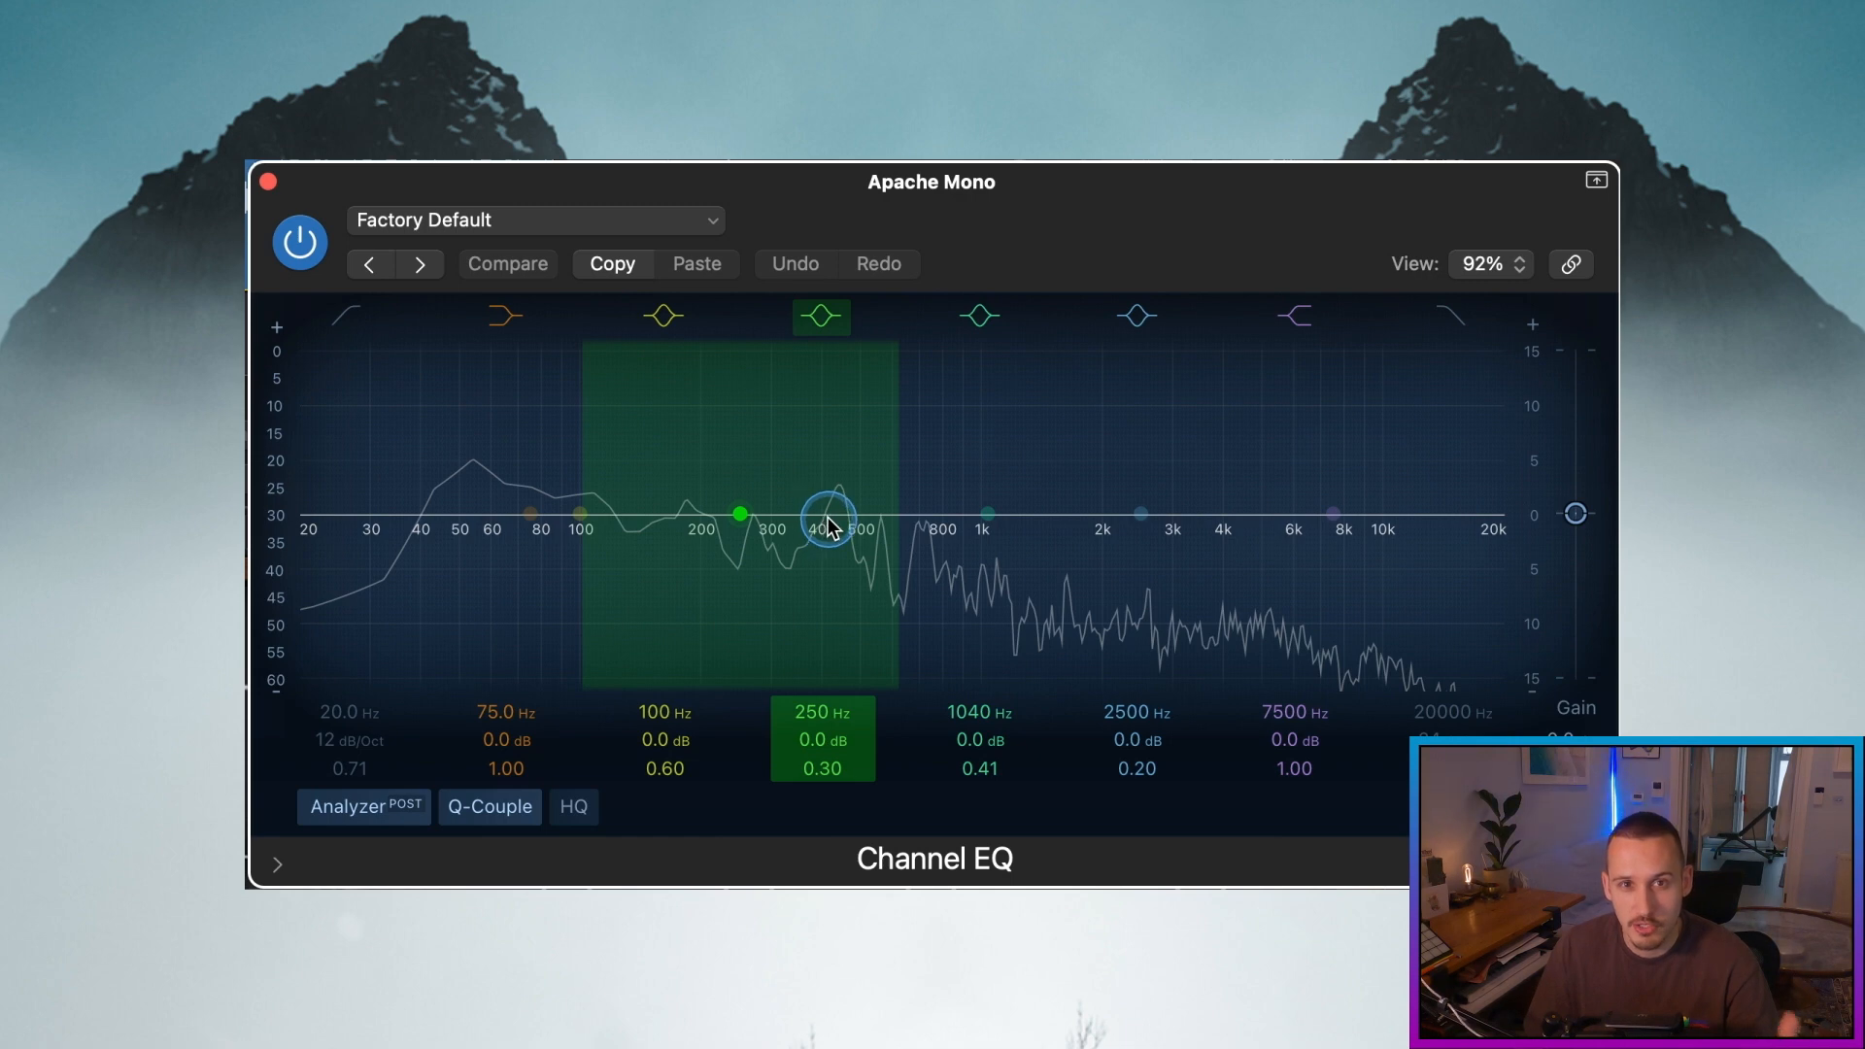
pyautogui.moveTo(750, 513); pyautogui.dragTo(714, 561)
pyautogui.moveTo(714, 492); pyautogui.dragTo(713, 542)
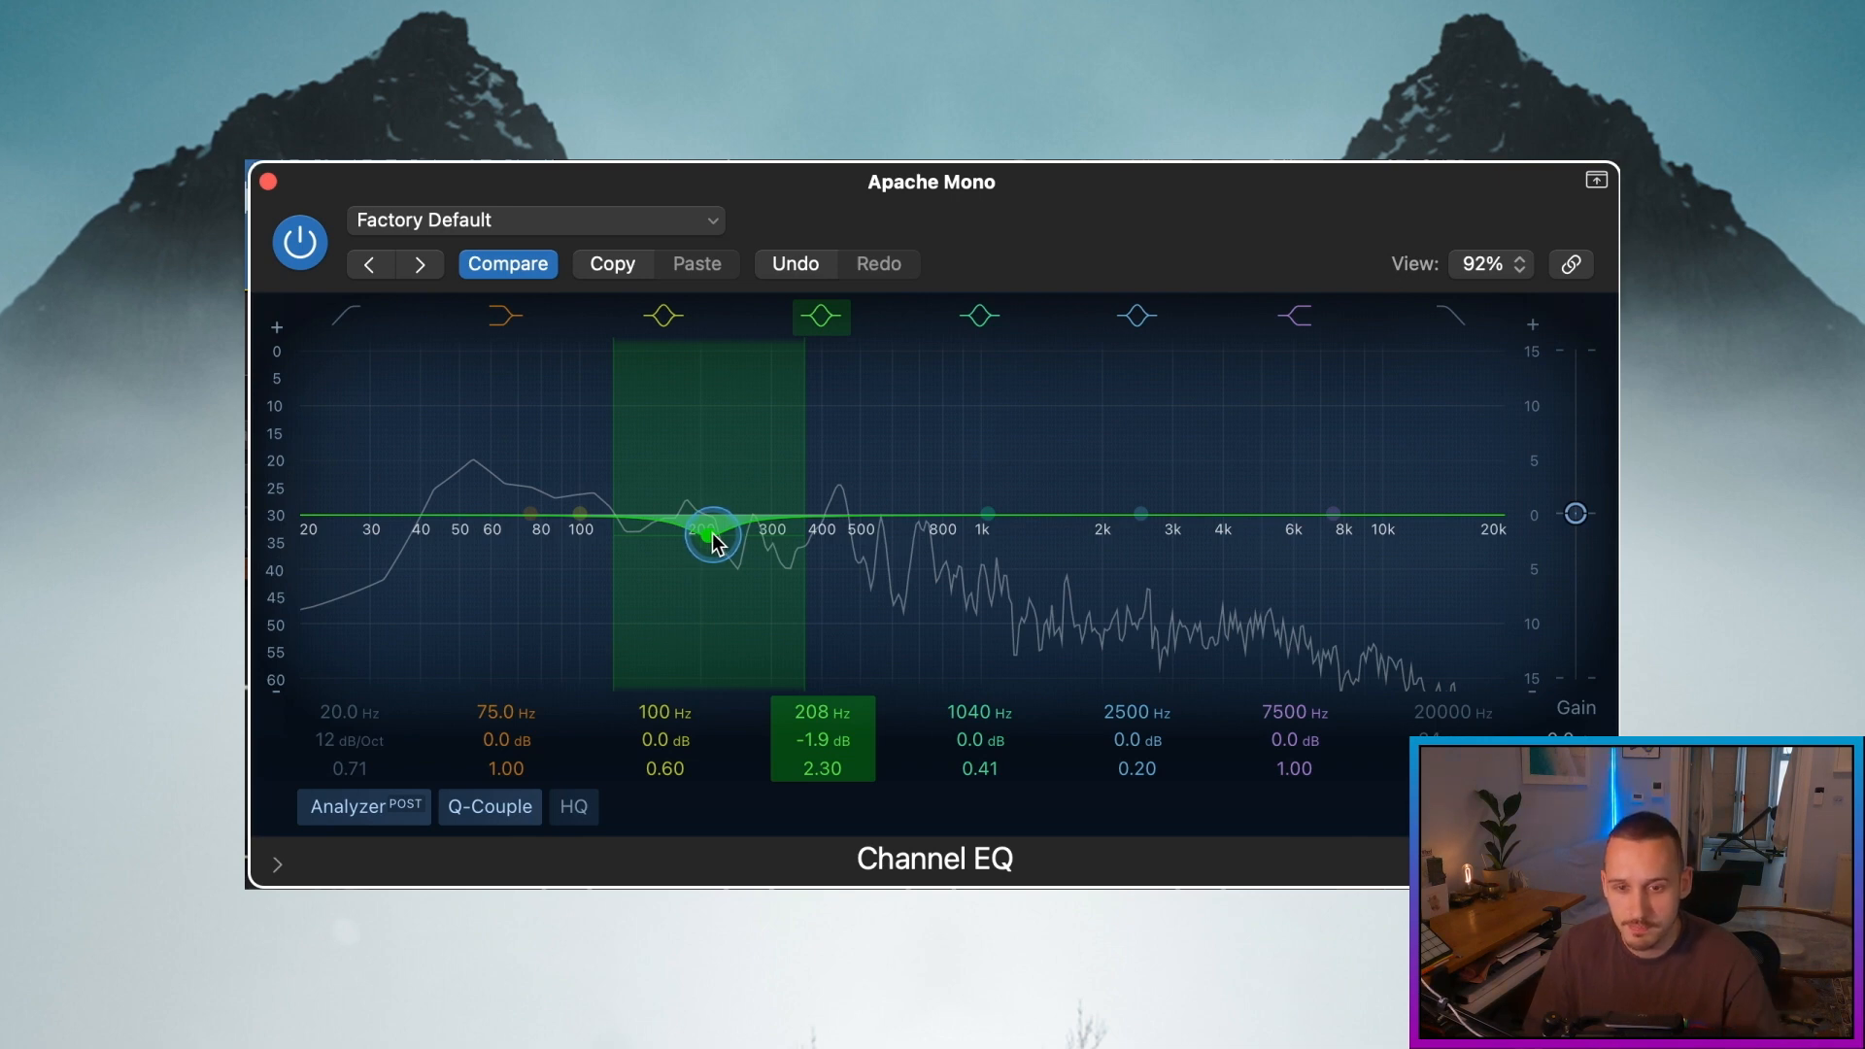
pyautogui.moveTo(713, 540); pyautogui.dragTo(731, 550)
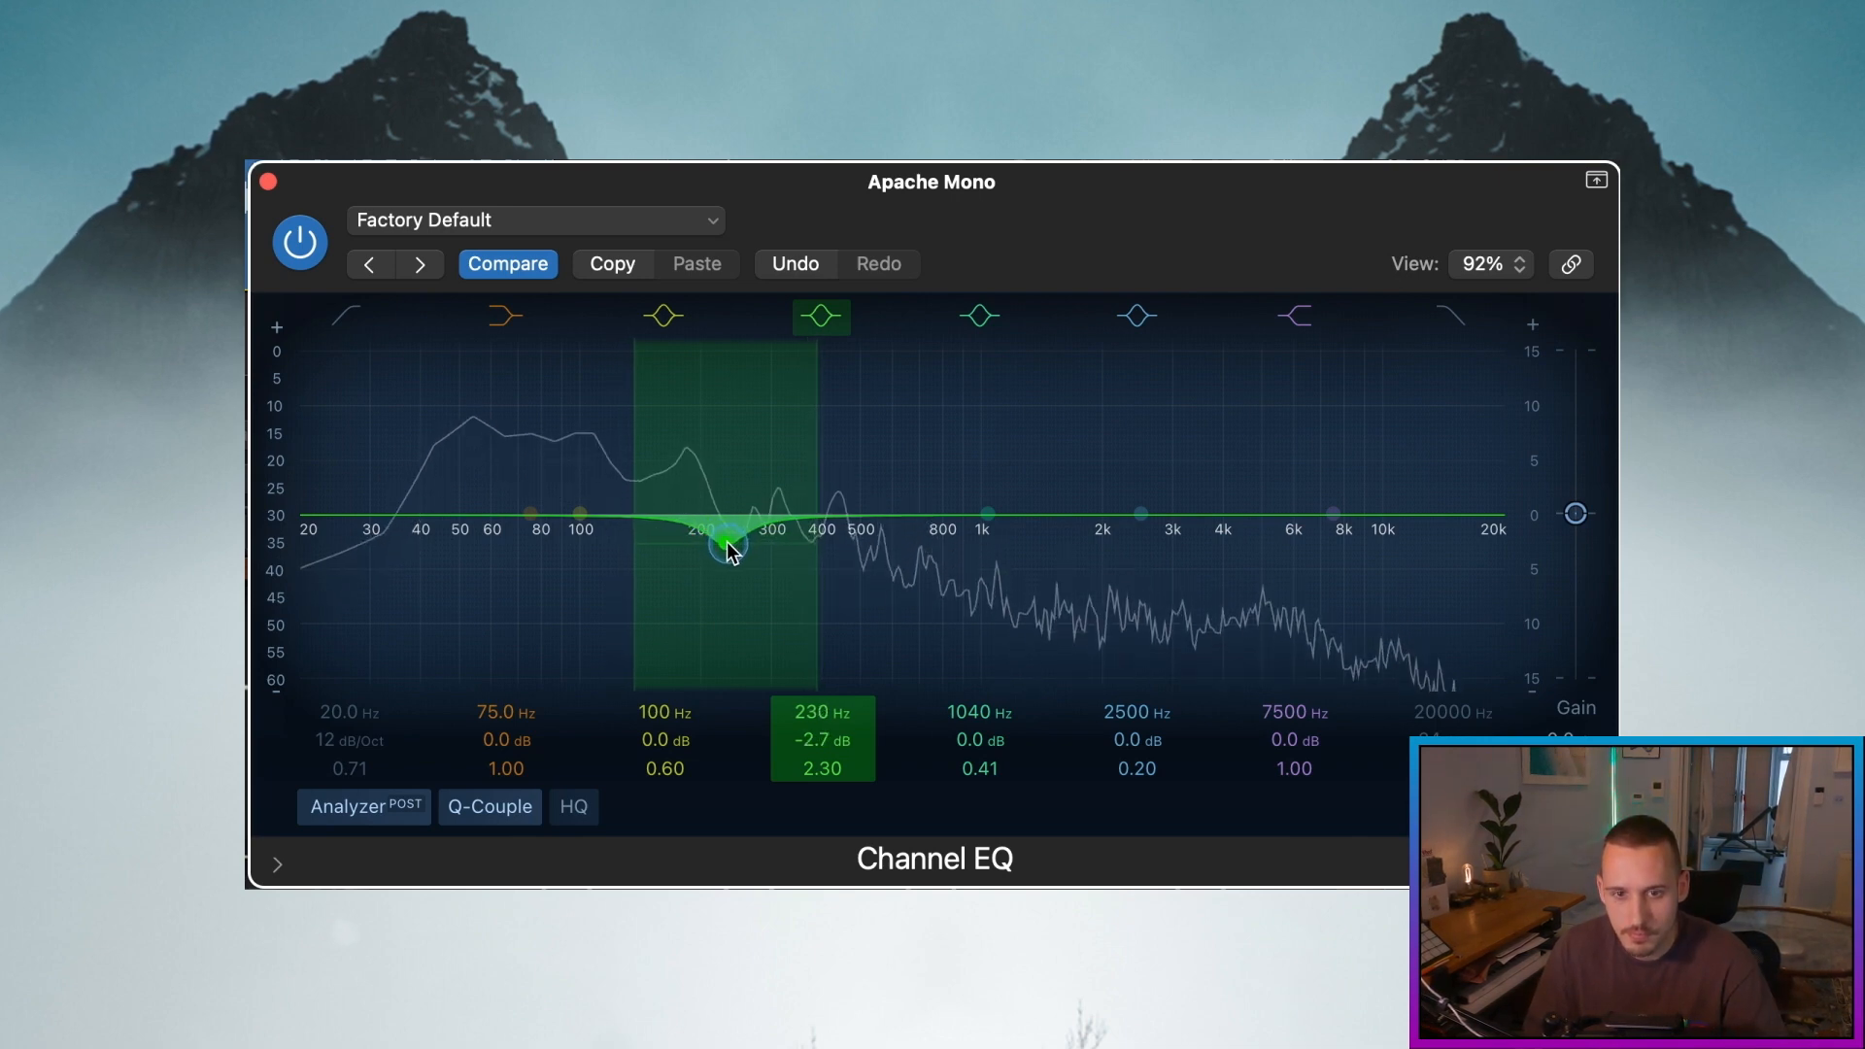
pyautogui.click(824, 319)
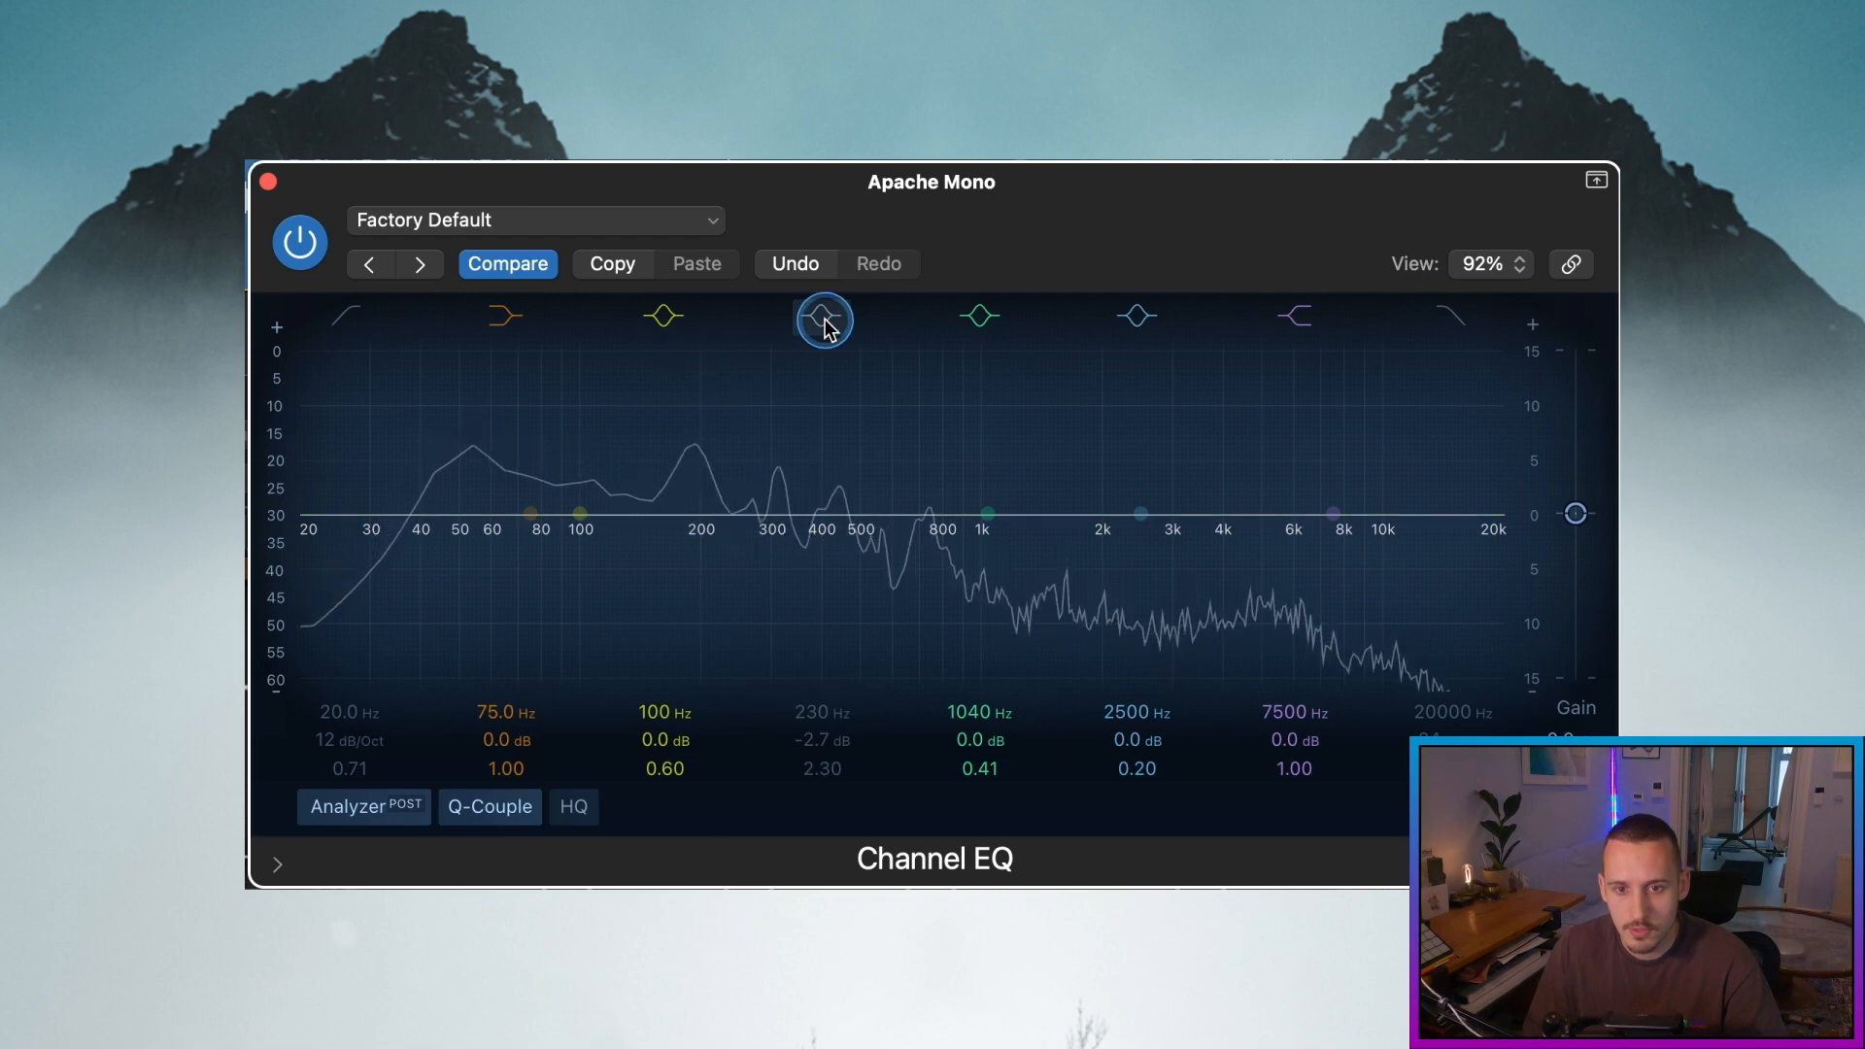
pyautogui.click(823, 318)
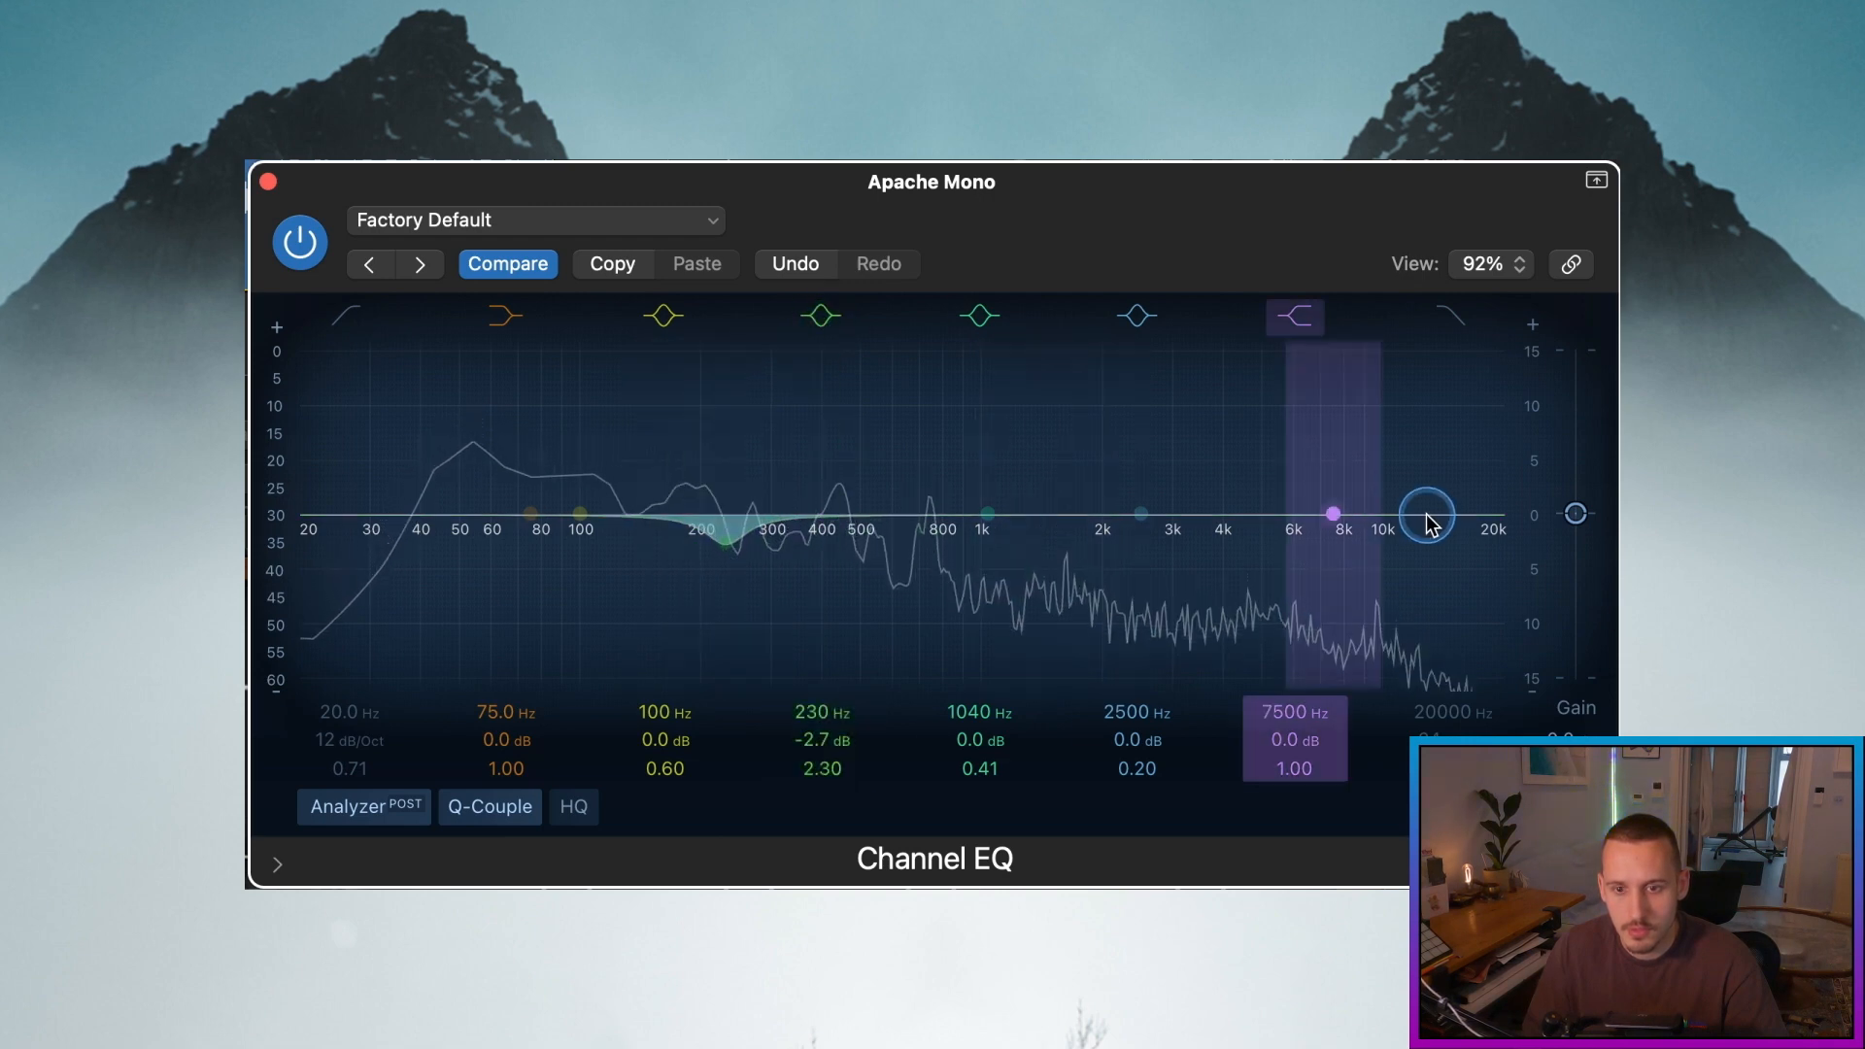
# Step: Sweep a narrow EQ boost for harsh tones, and notch 2660 Hz by -4.6 dB (Q 19) and 3200 Hz by -7.4 dB (Q 22)
pyautogui.moveTo(1041, 525); pyautogui.dragTo(964, 490)
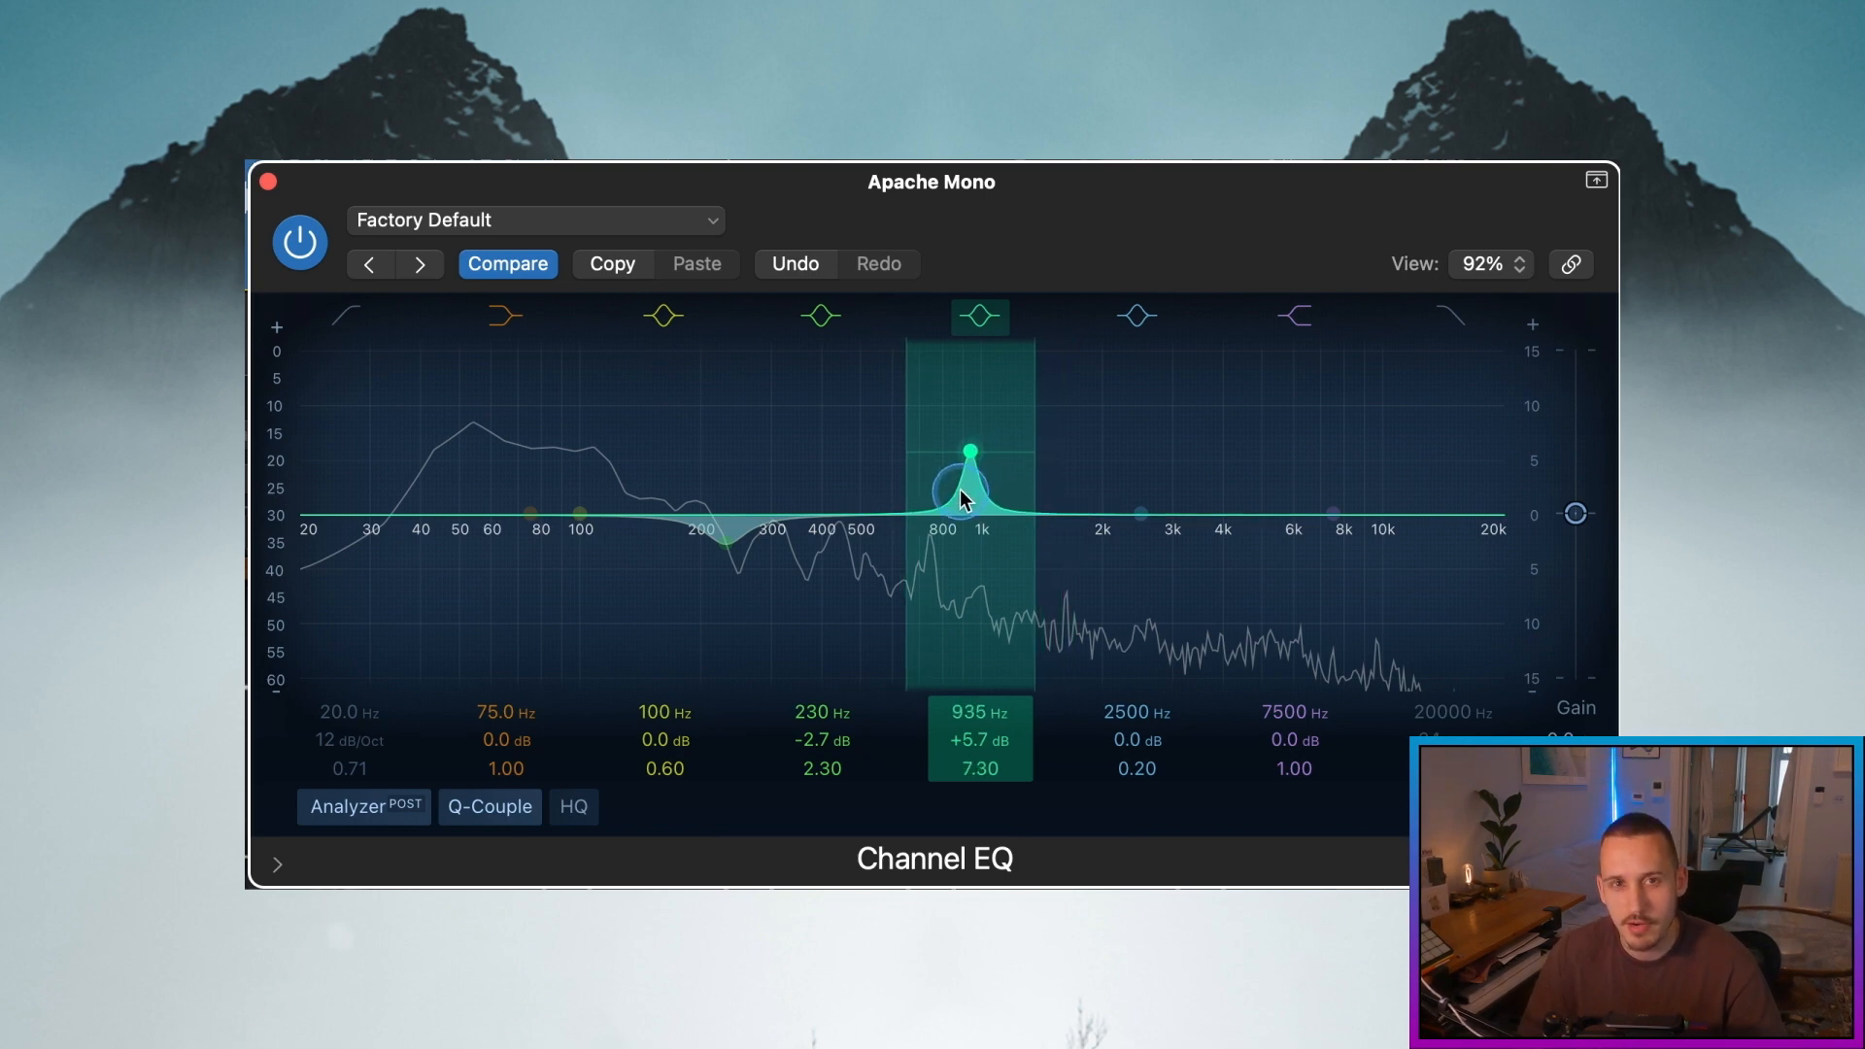
pyautogui.moveTo(972, 453); pyautogui.dragTo(1185, 630)
pyautogui.click(422, 263)
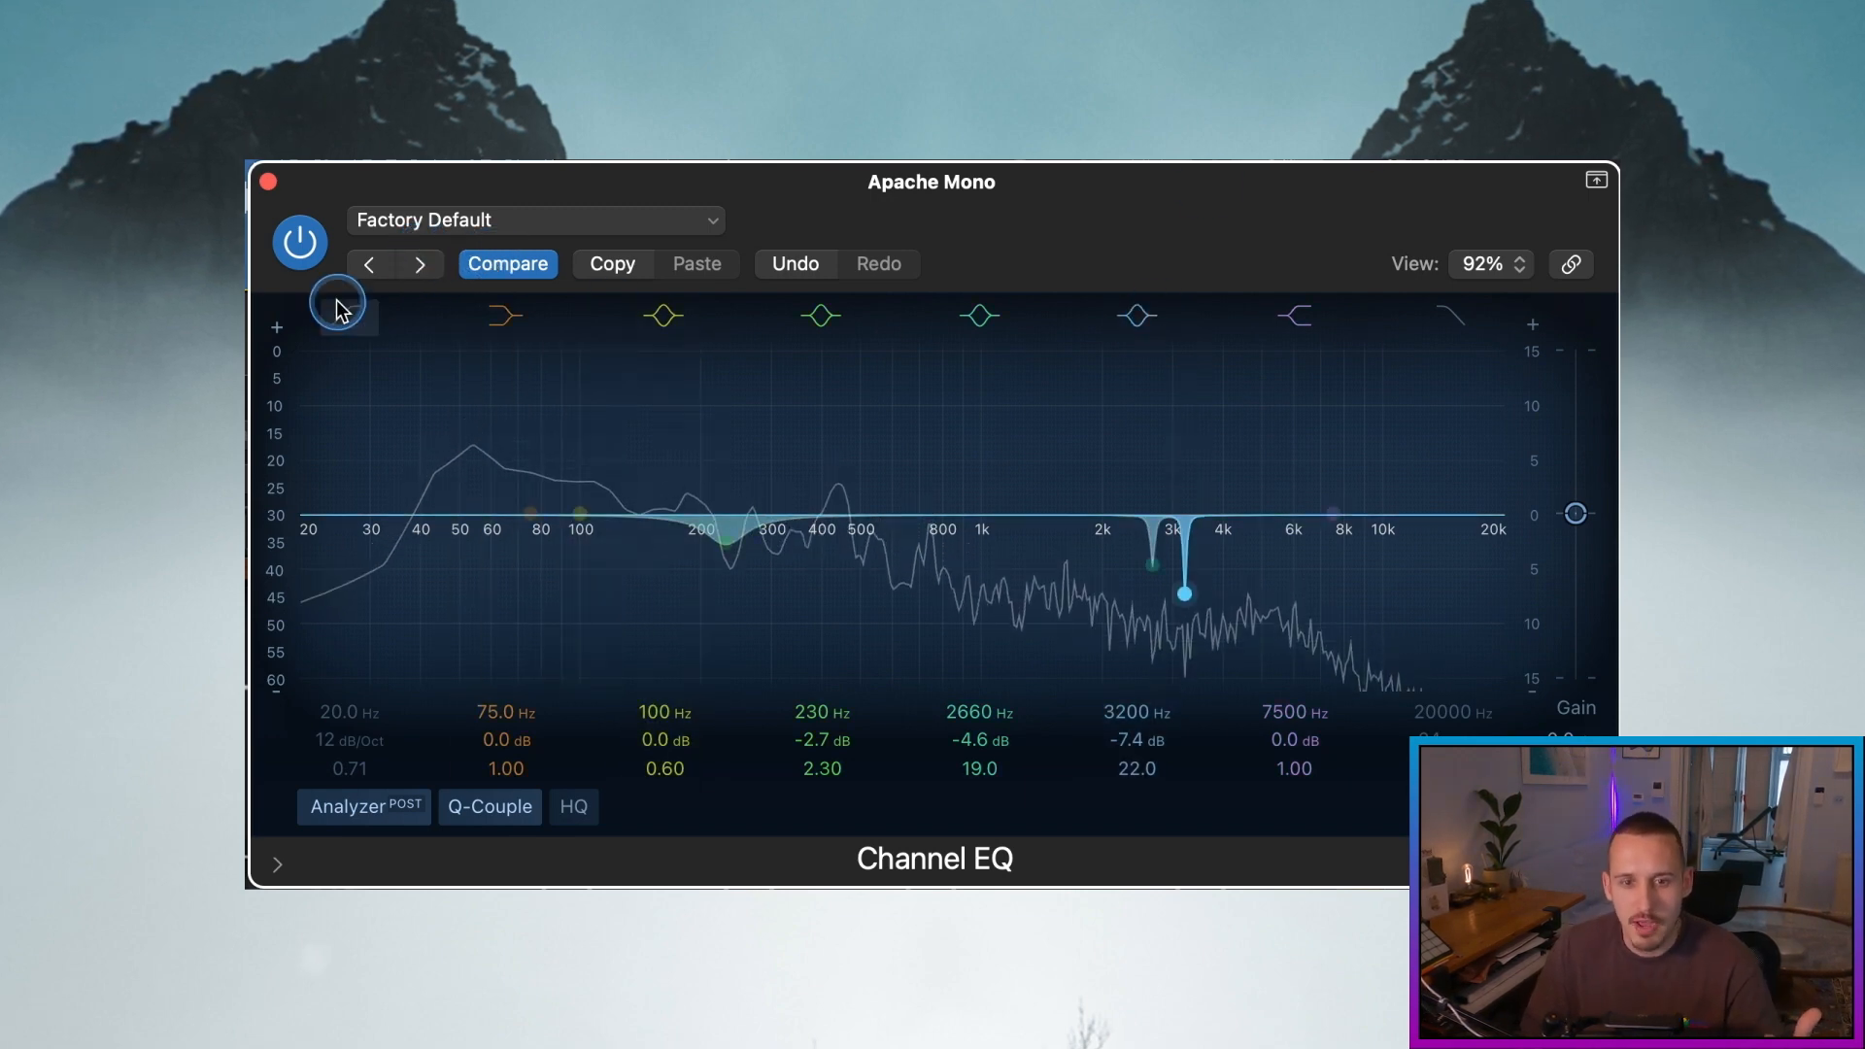
# Step: Set the Channel EQ low cut to 29 Hz at 24 dB/Oct, and bypass and re-enable the EQ to compare
pyautogui.moveTo(331, 527); pyautogui.dragTo(396, 536)
pyautogui.moveTo(373, 743); pyautogui.dragTo(356, 721)
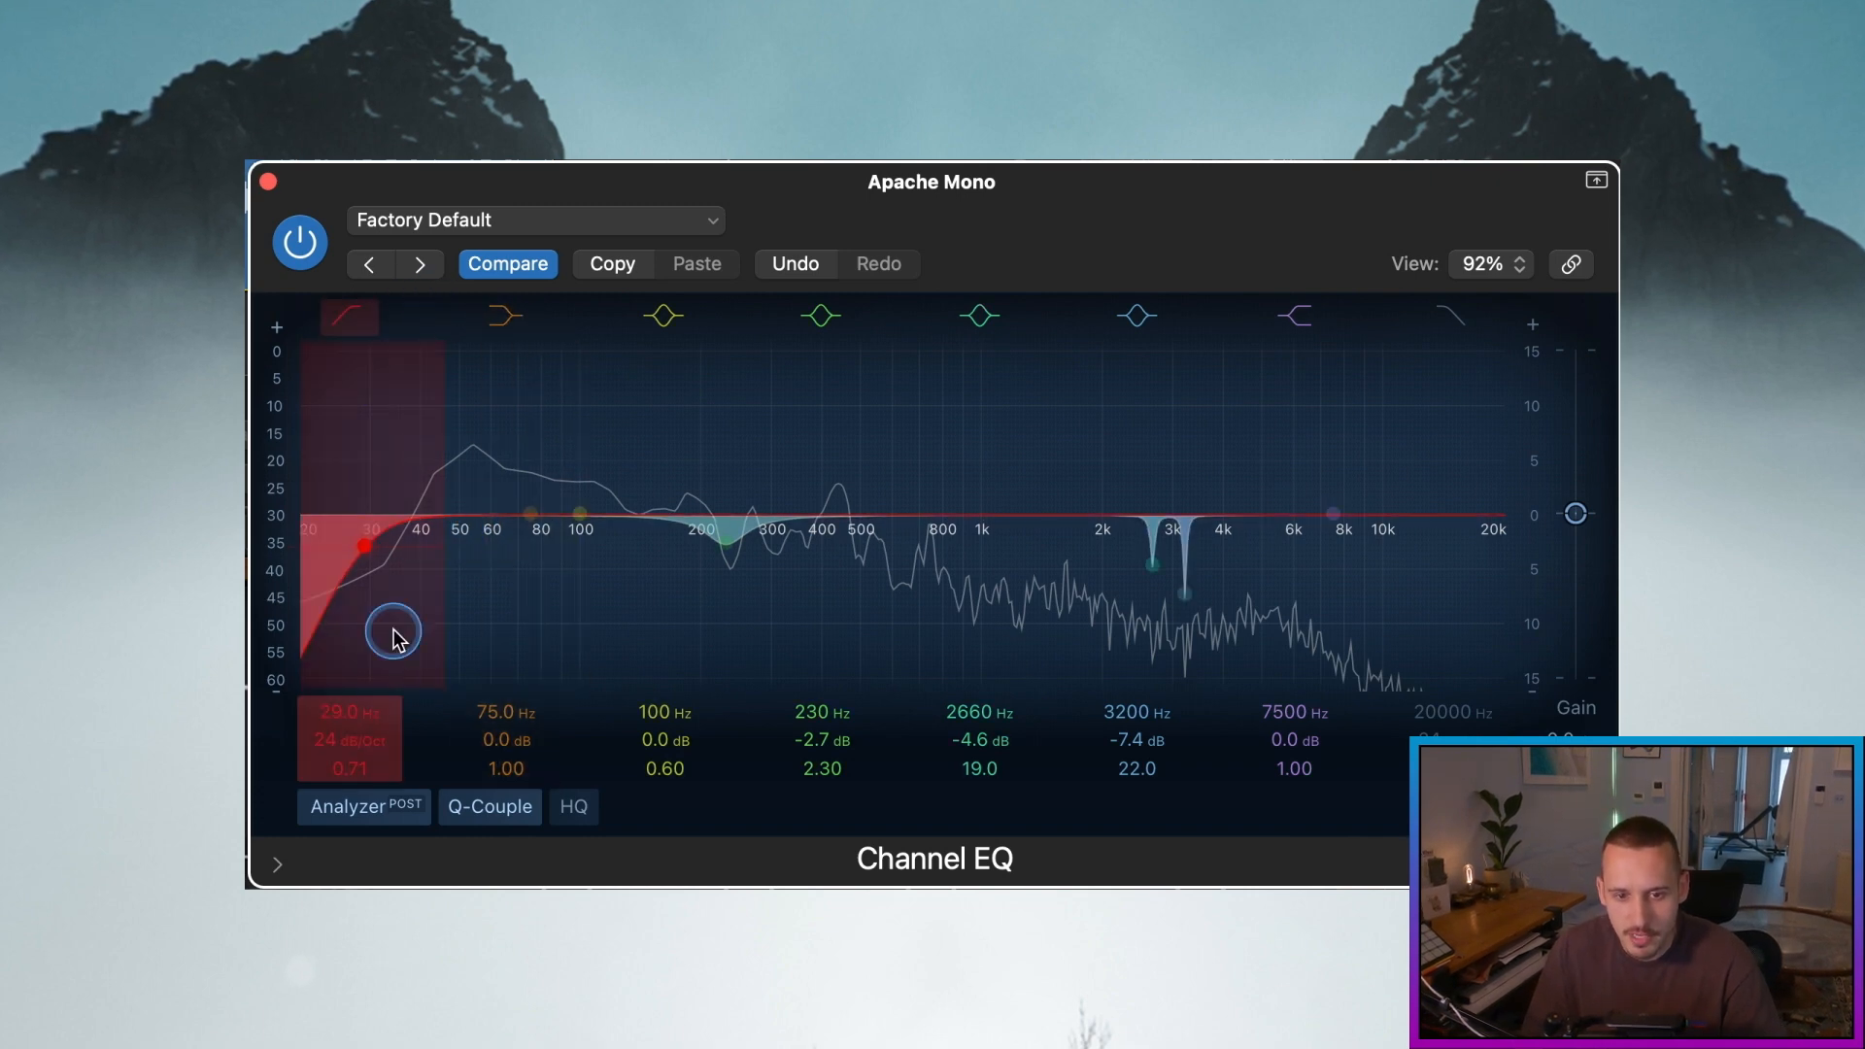
pyautogui.click(305, 251)
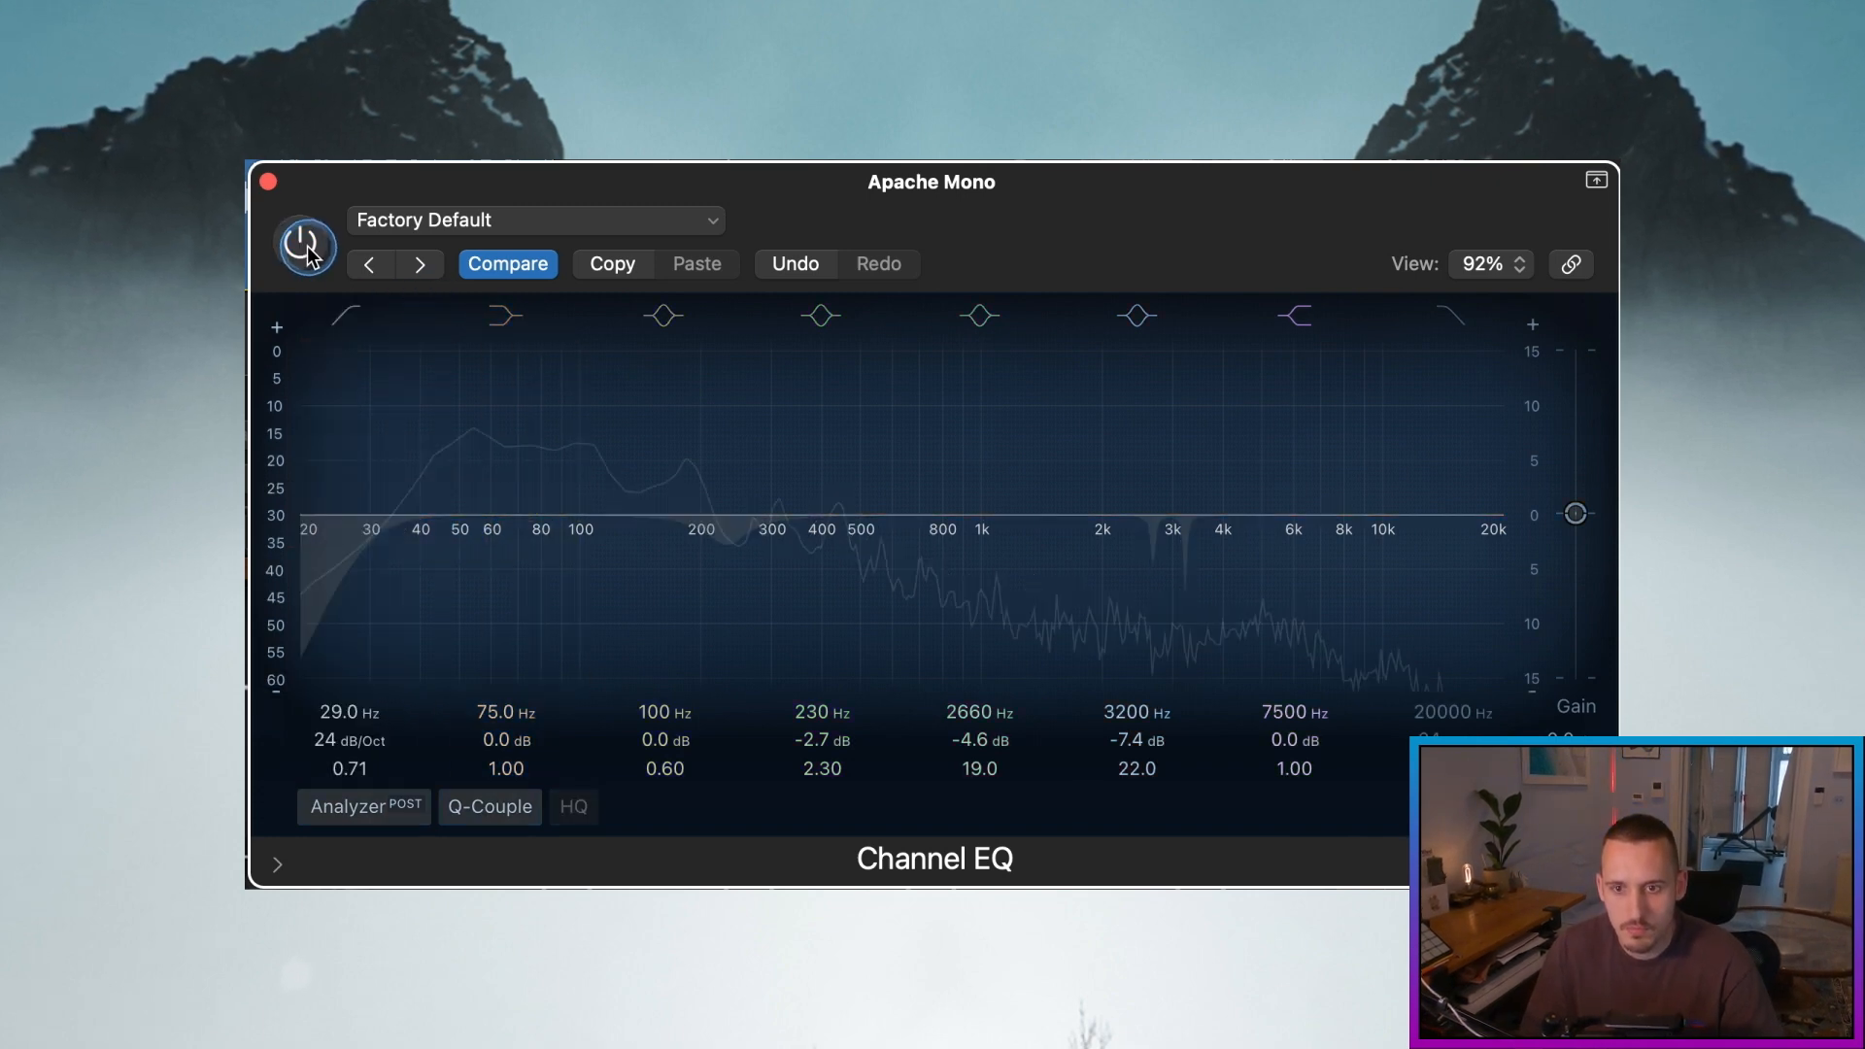
pyautogui.click(307, 251)
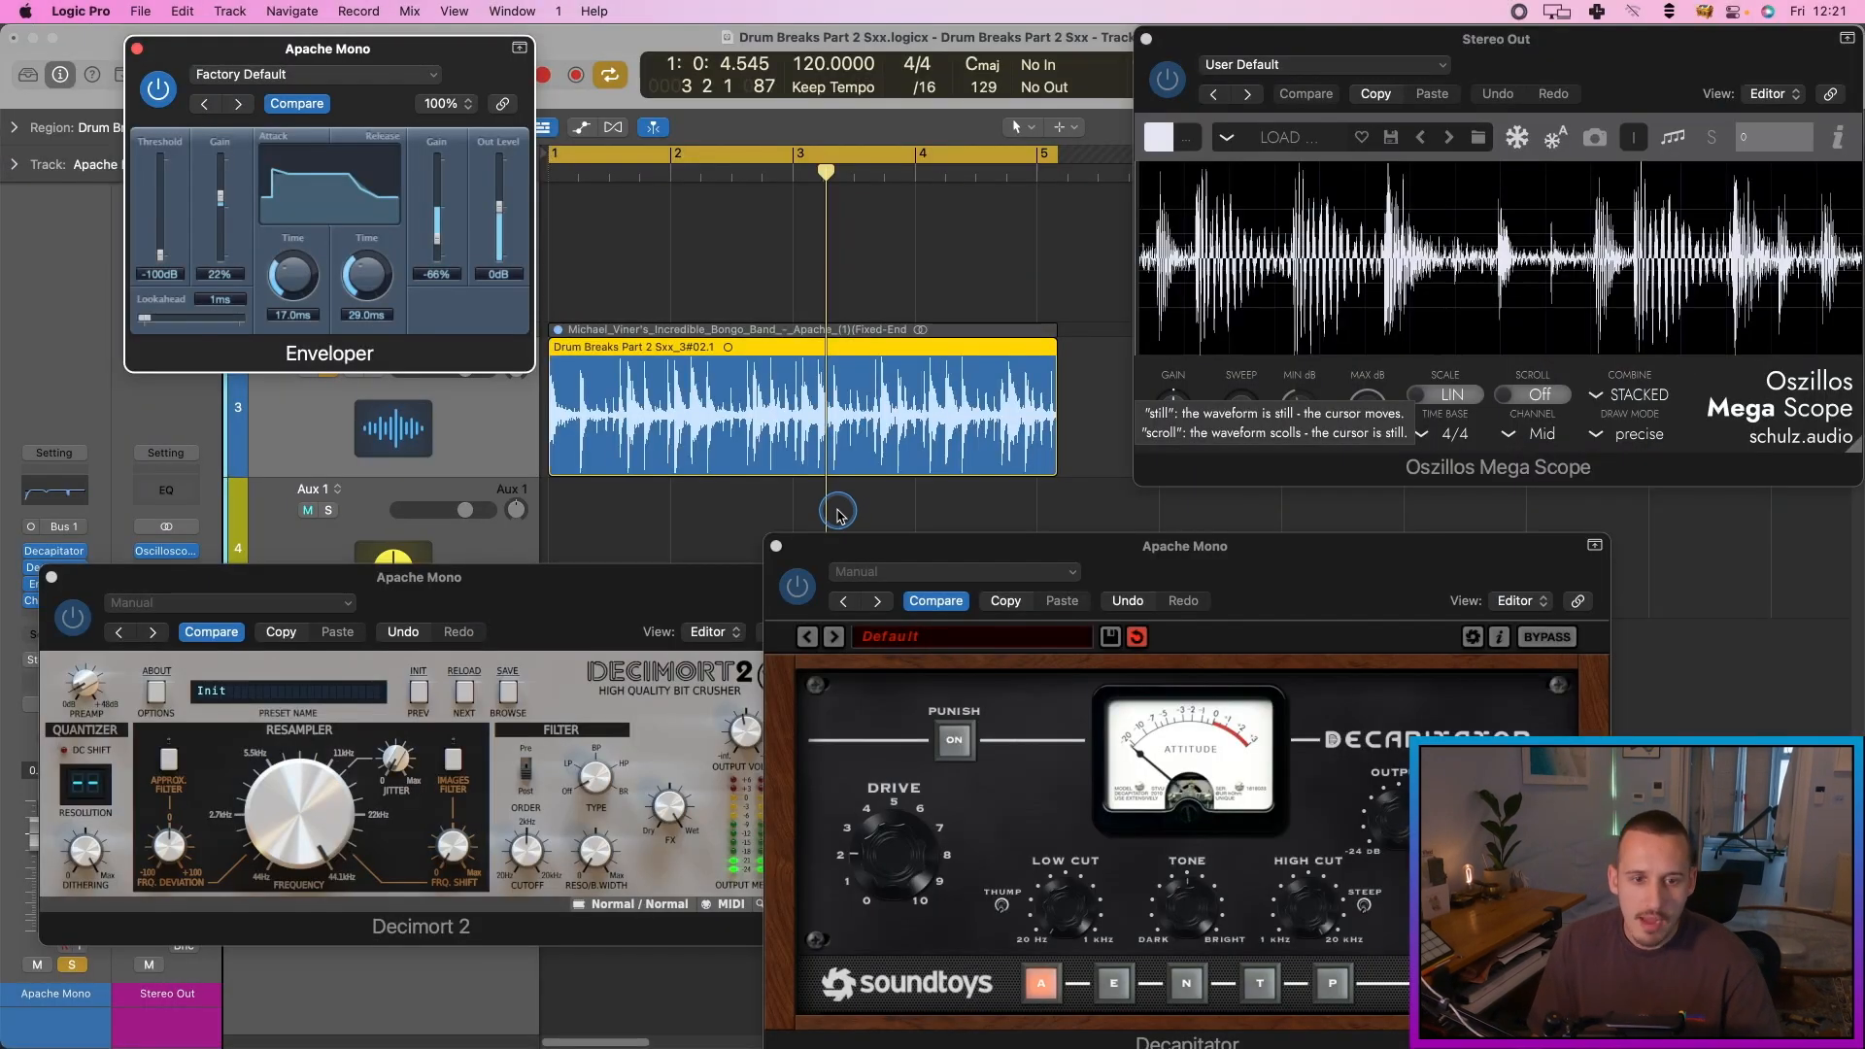
# Step: Close the Decapitator, Decimort 2, Enveloper and Oszillos Mega Scope windows
pyautogui.click(777, 545)
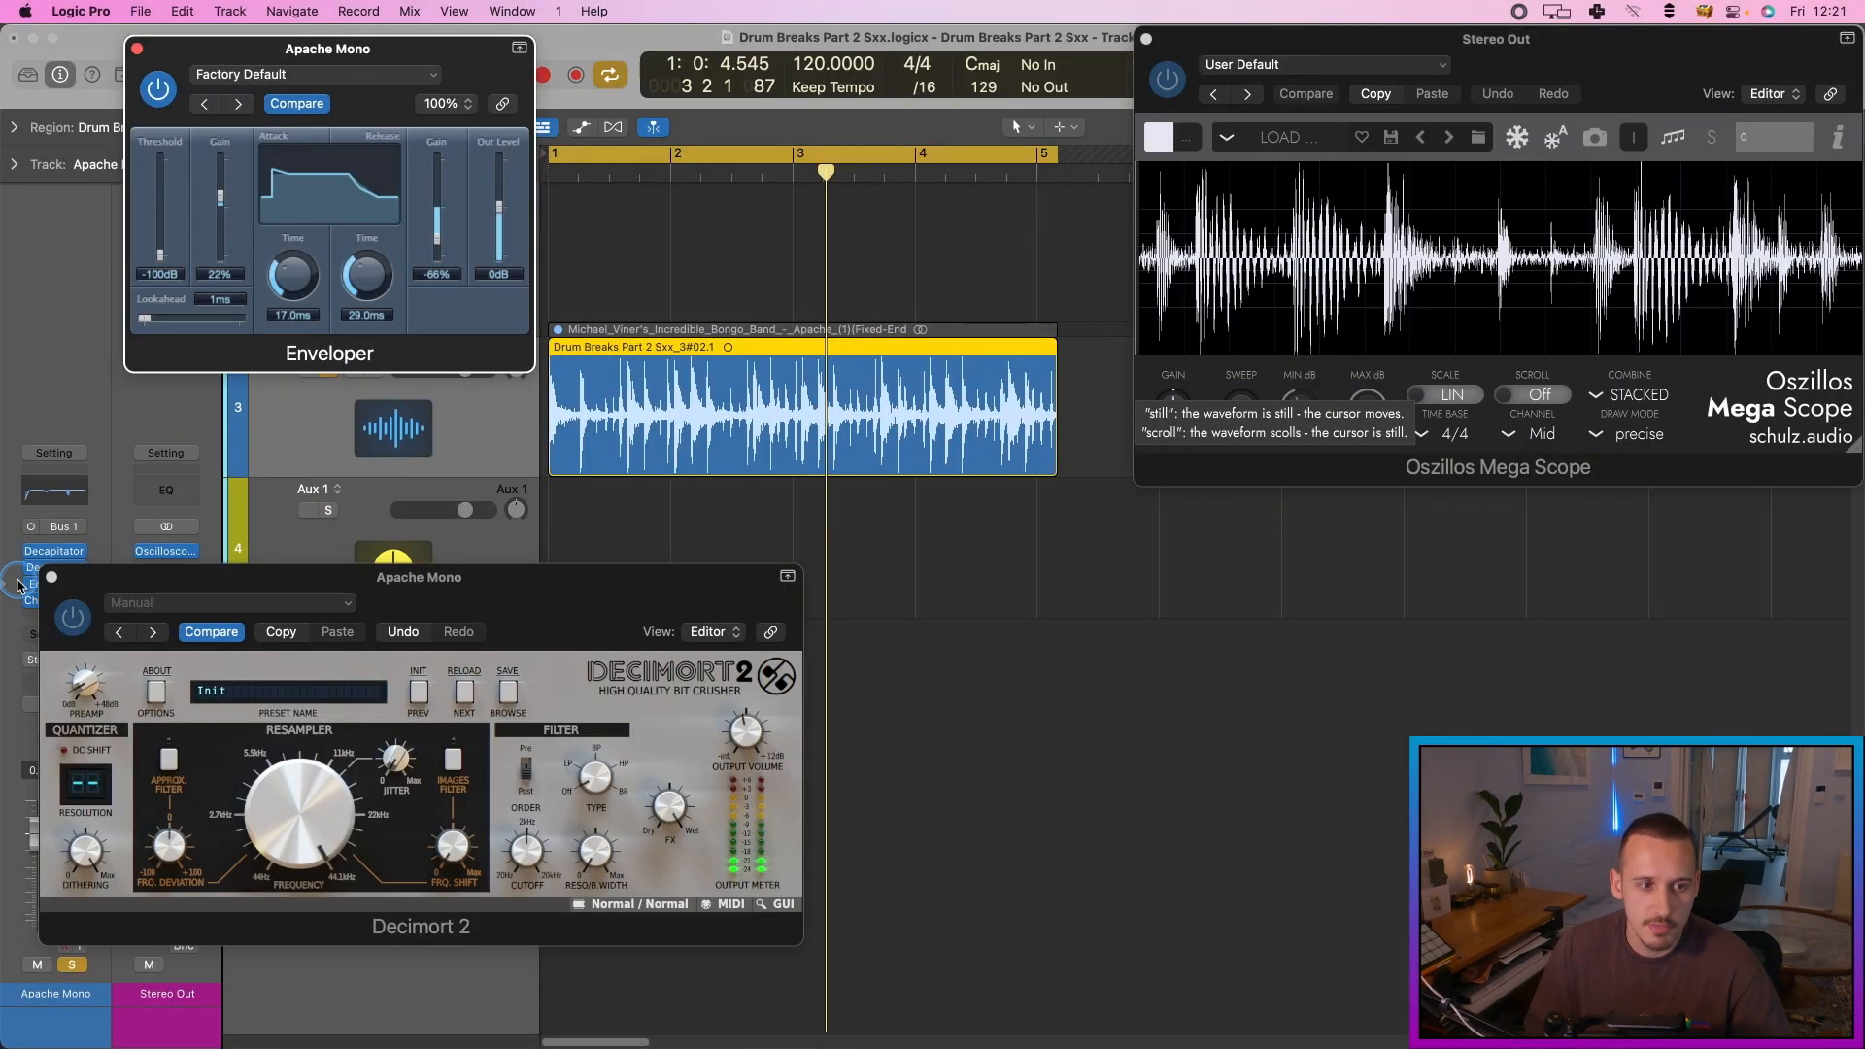
pyautogui.click(51, 579)
pyautogui.click(138, 50)
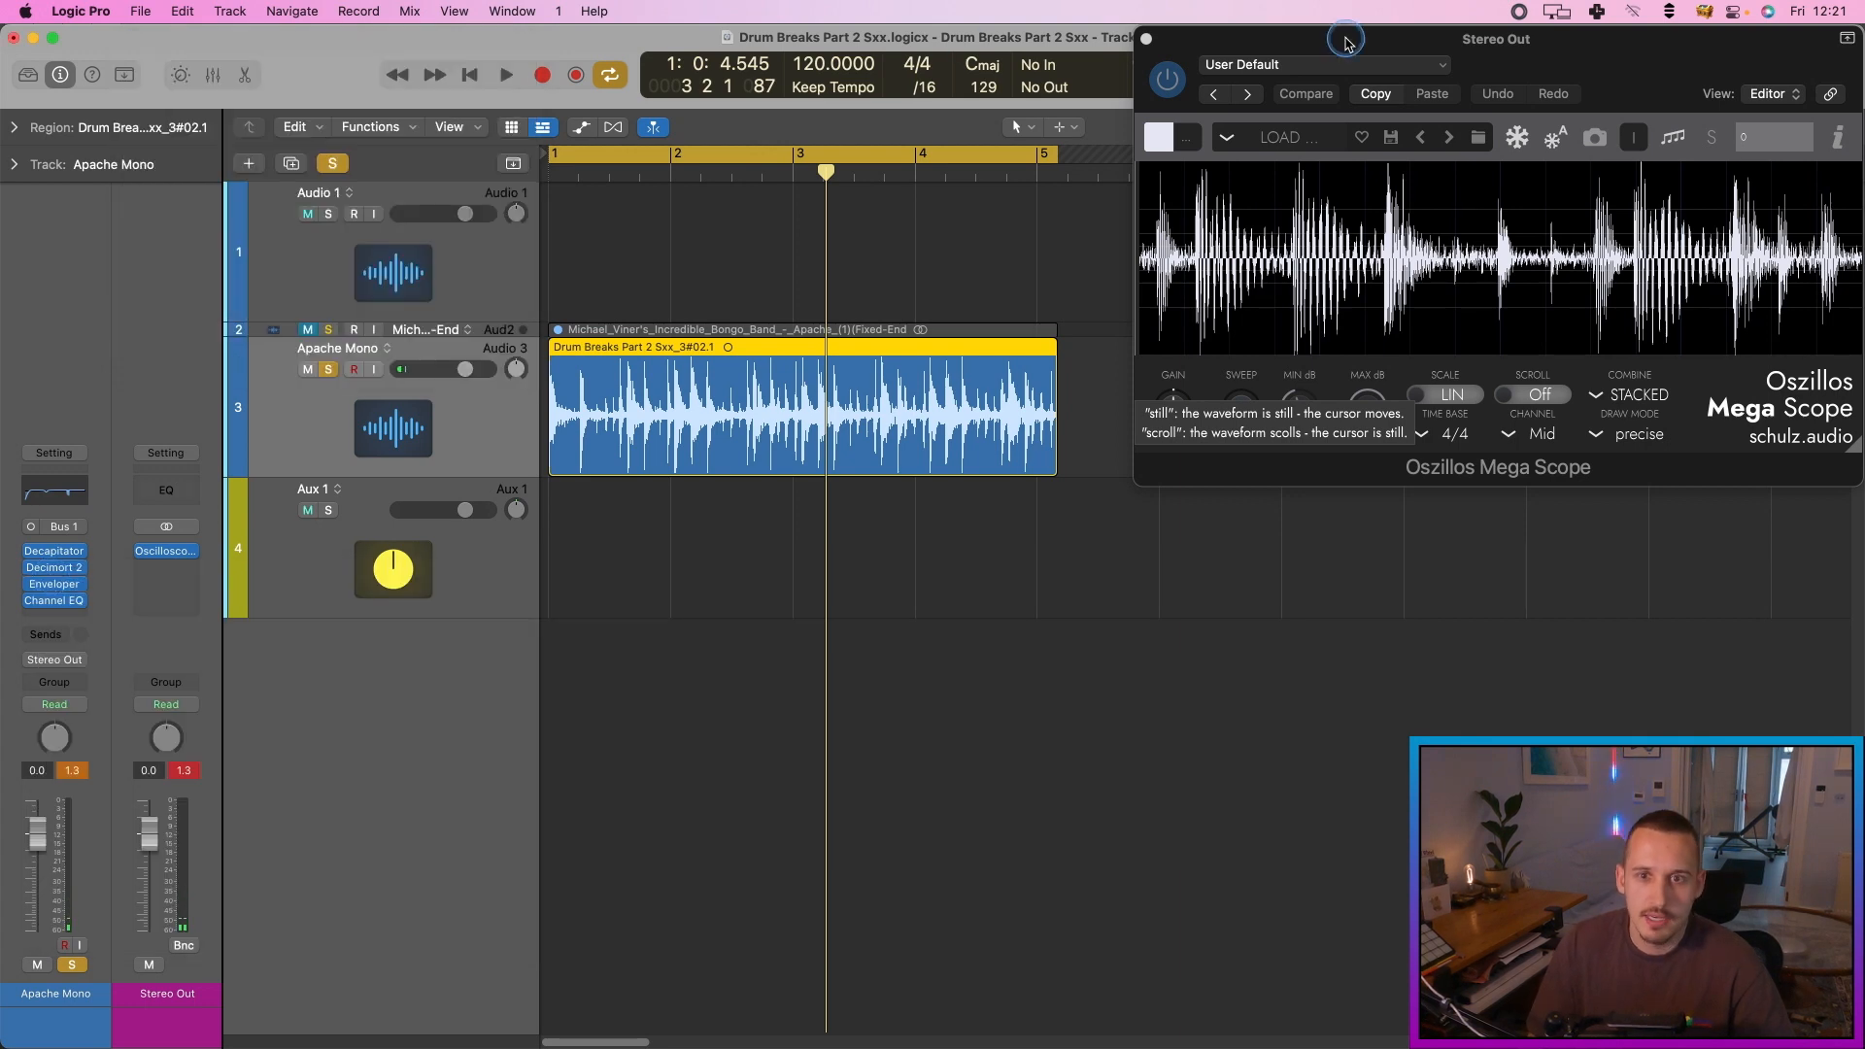
pyautogui.click(1147, 39)
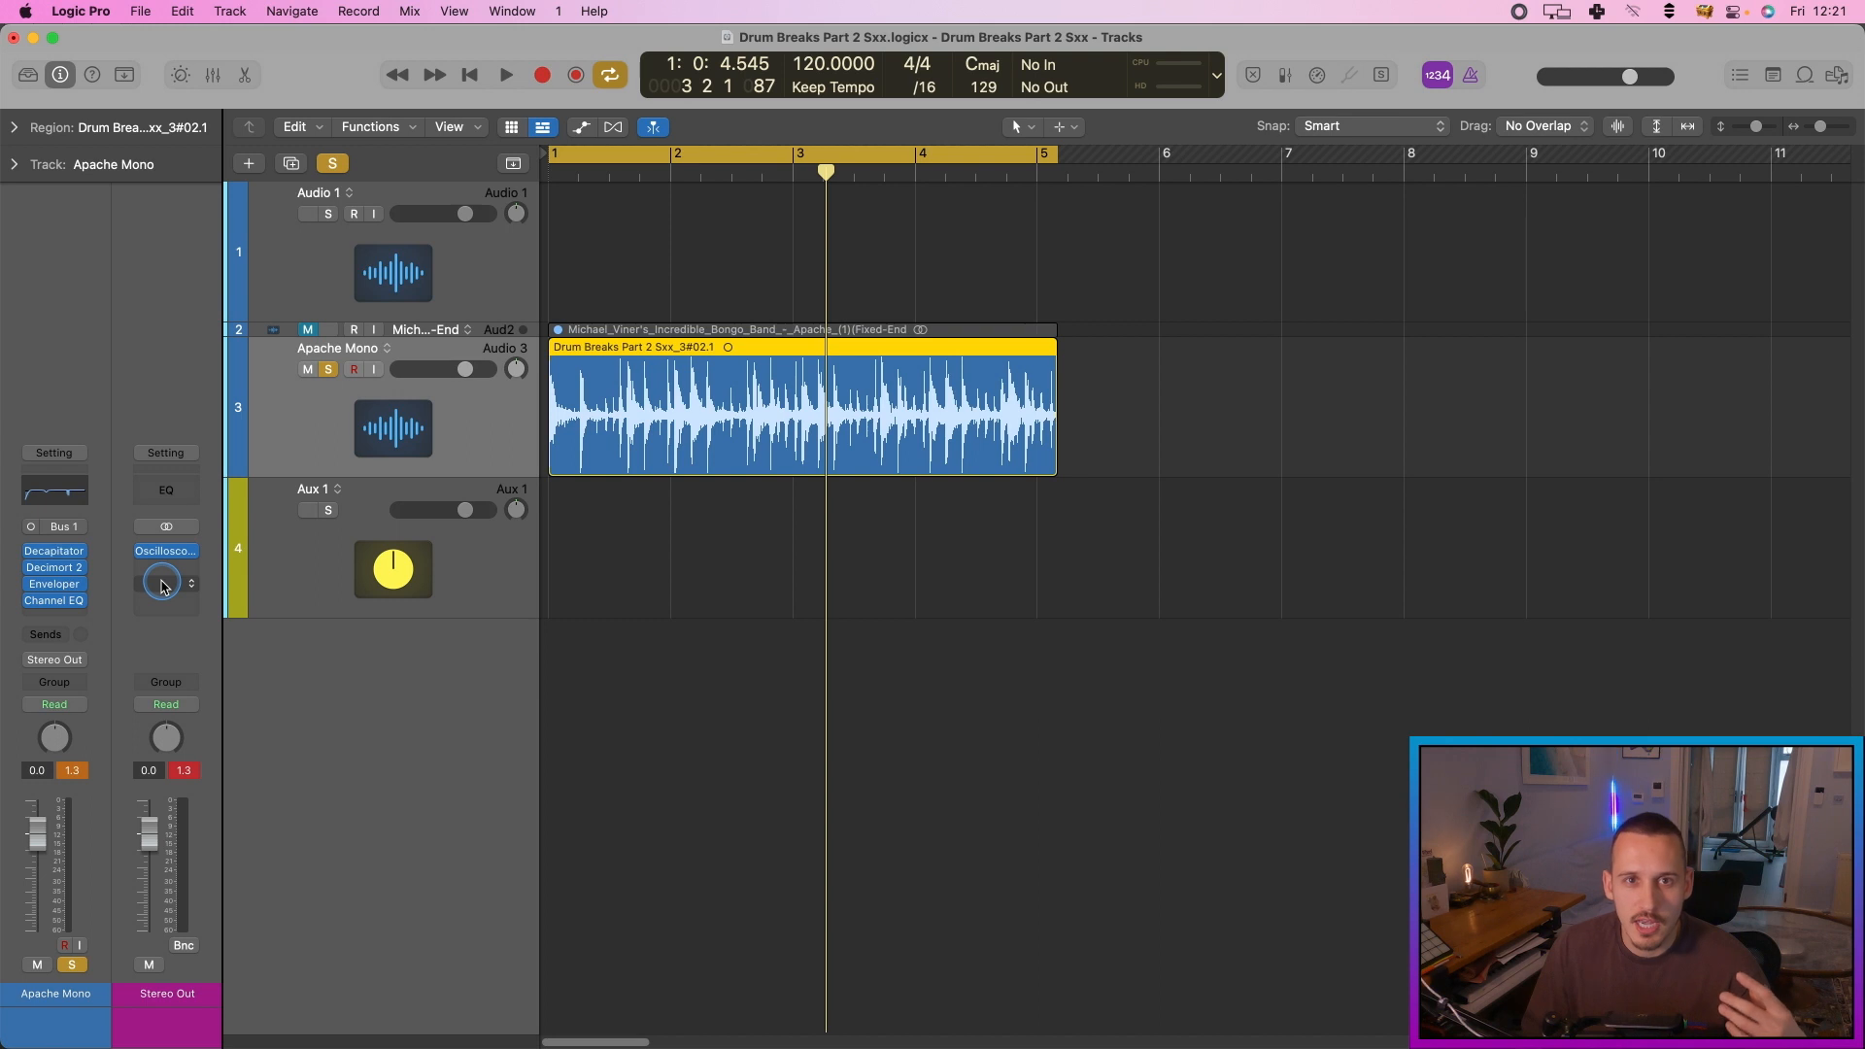
# Step: Play the Apache break with the Apache Mono track's effects bypassed and with them enabled to compare the sound
pyautogui.click(33, 552)
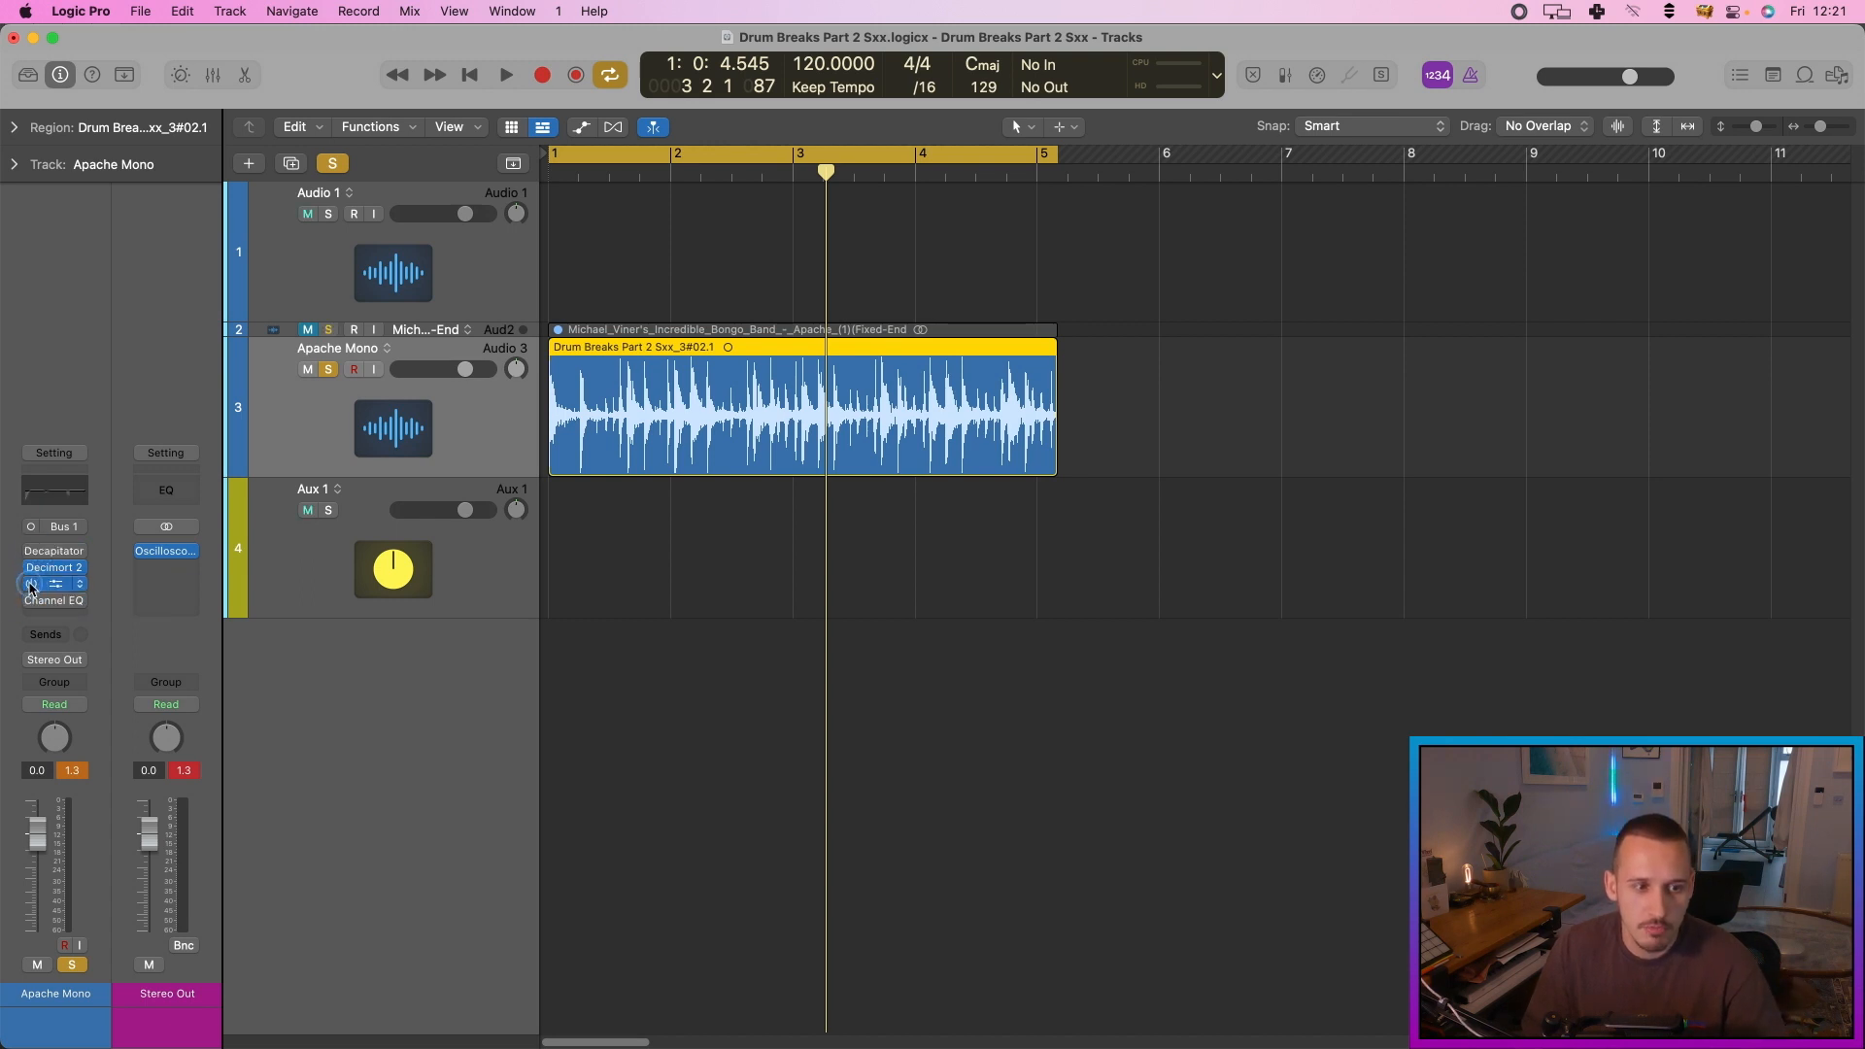
pyautogui.press('space')
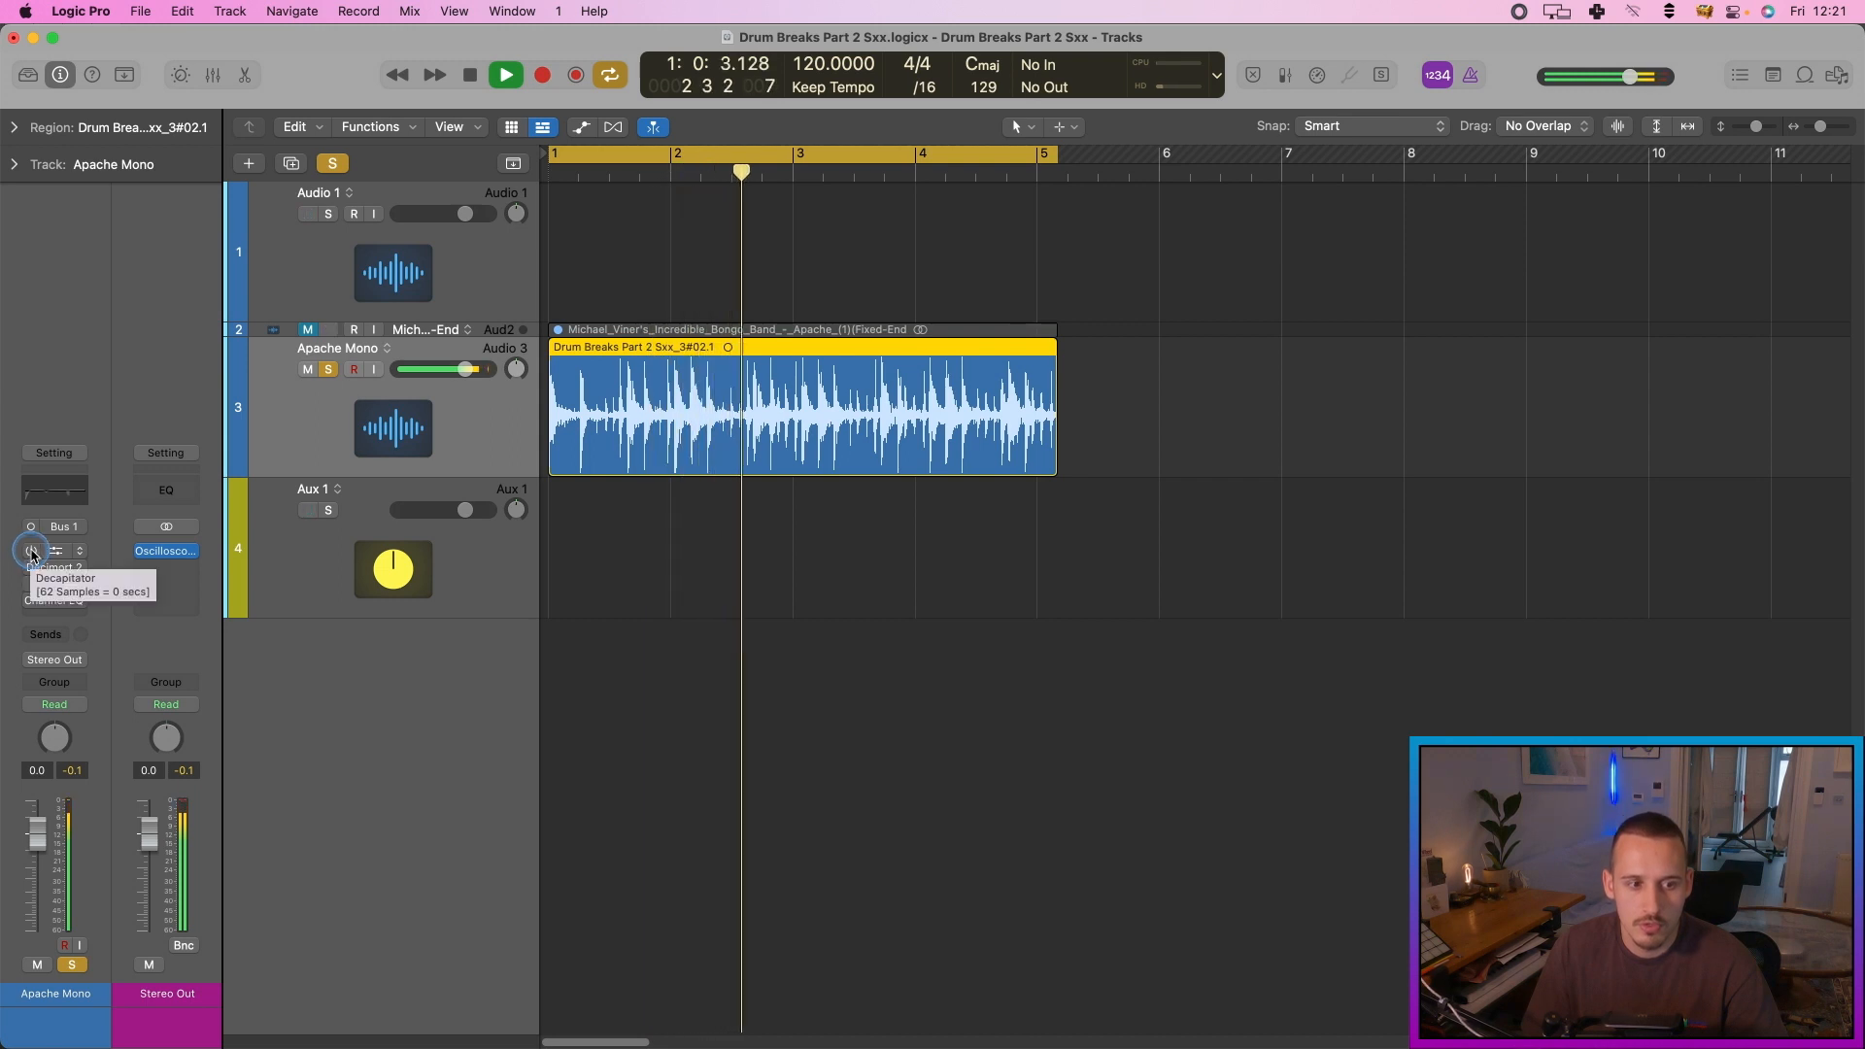
pyautogui.press('space')
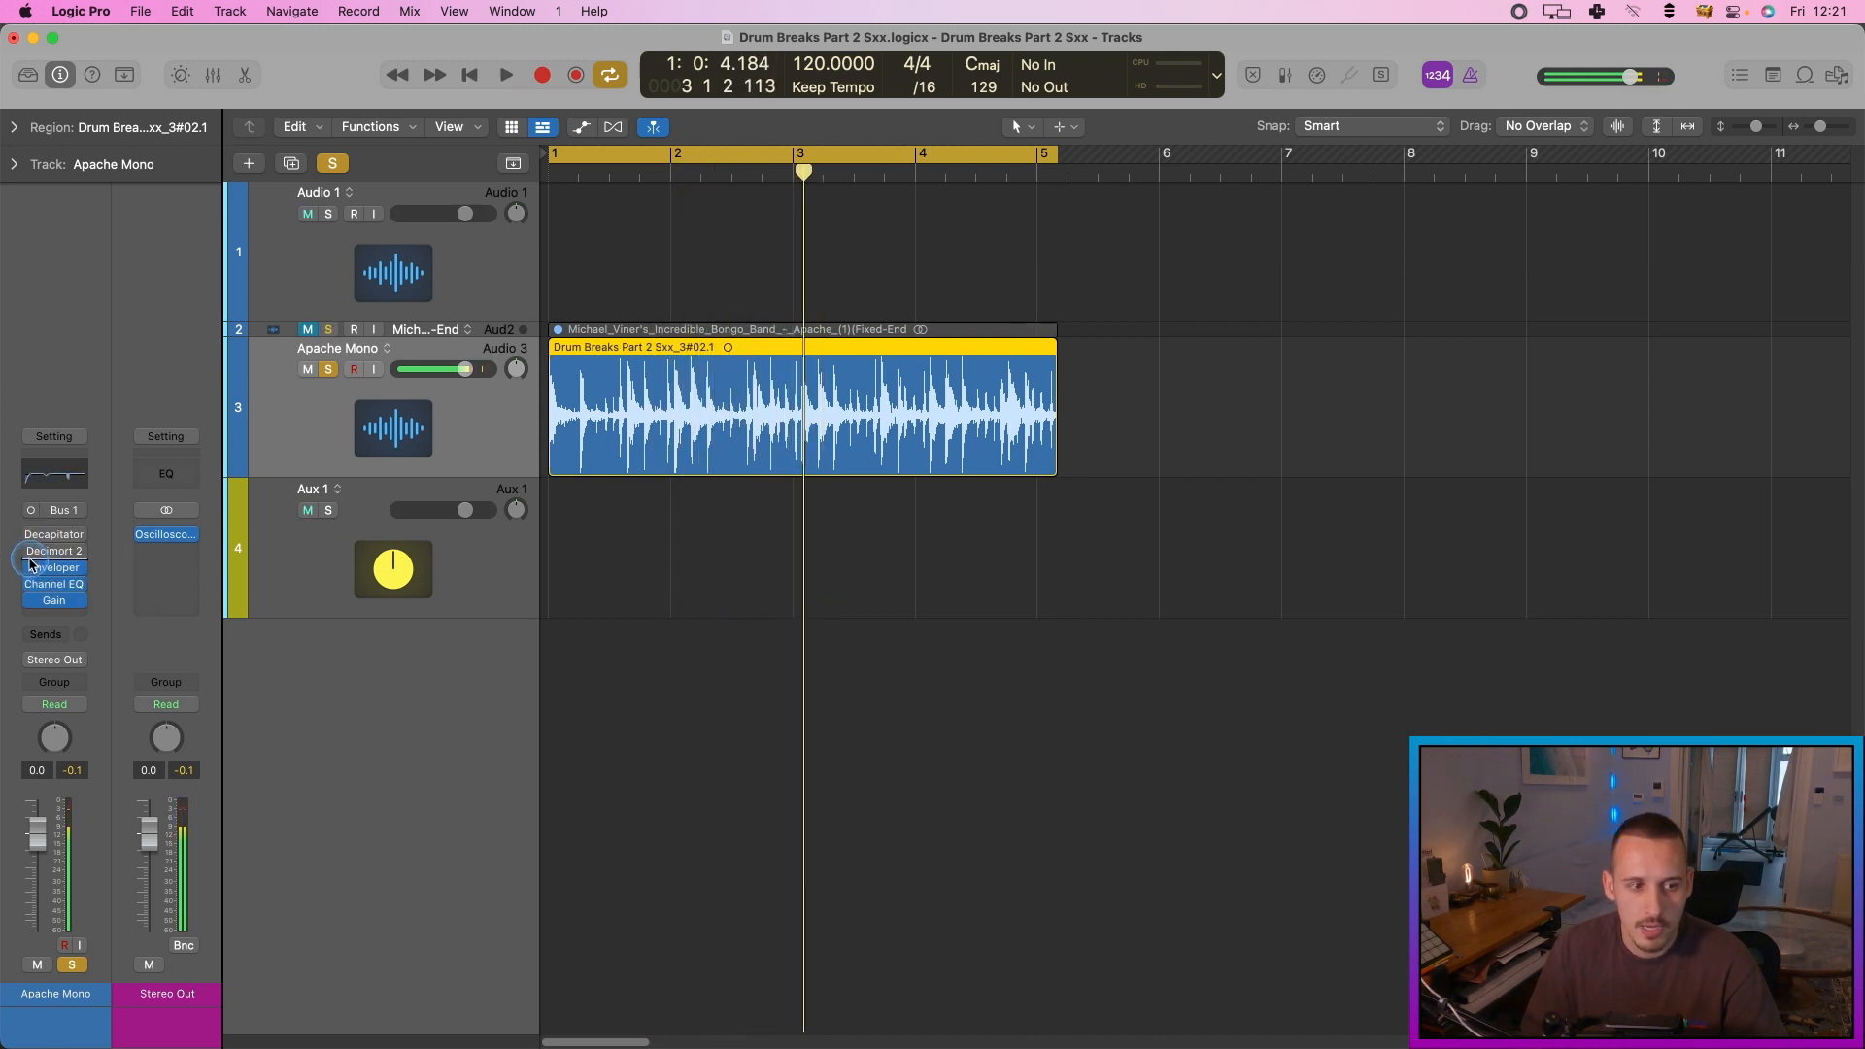
pyautogui.press('space')
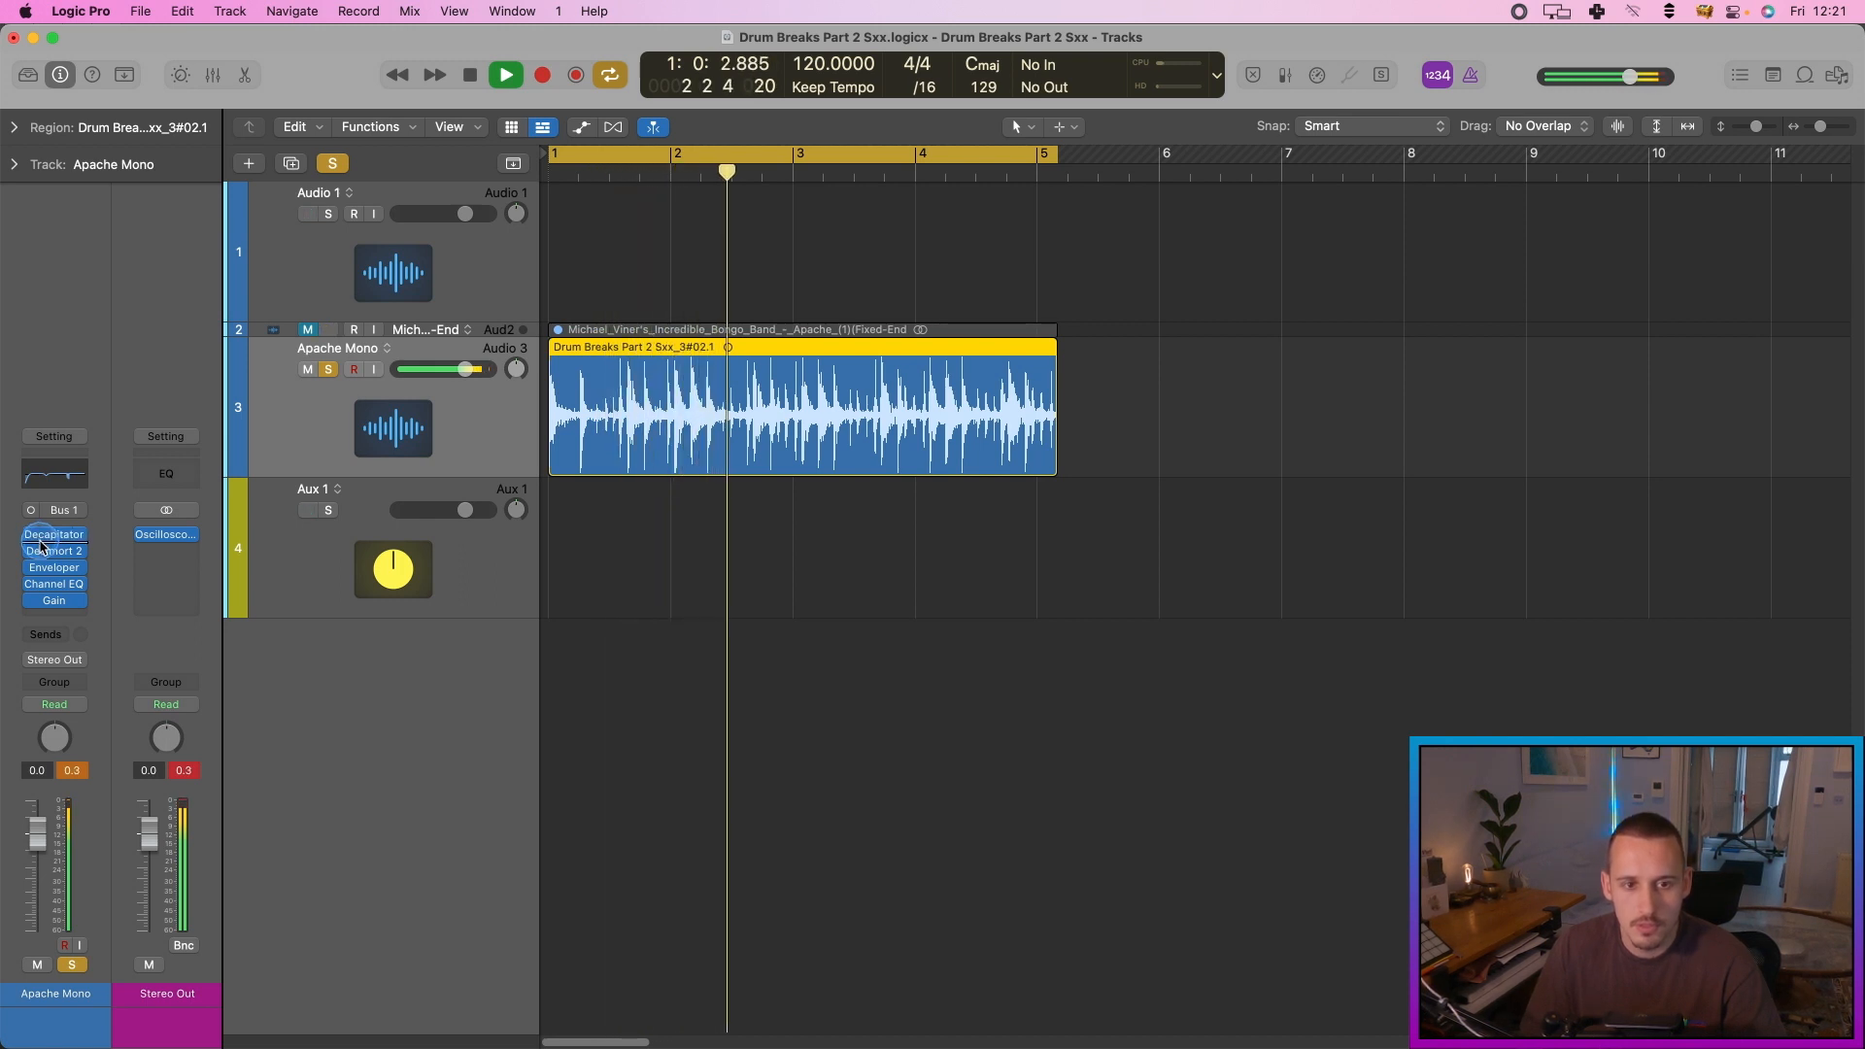
# Step: Set the Enveloper's attack gain to 12% on the Apache Mono track, and close its window
pyautogui.moveTo(52, 568)
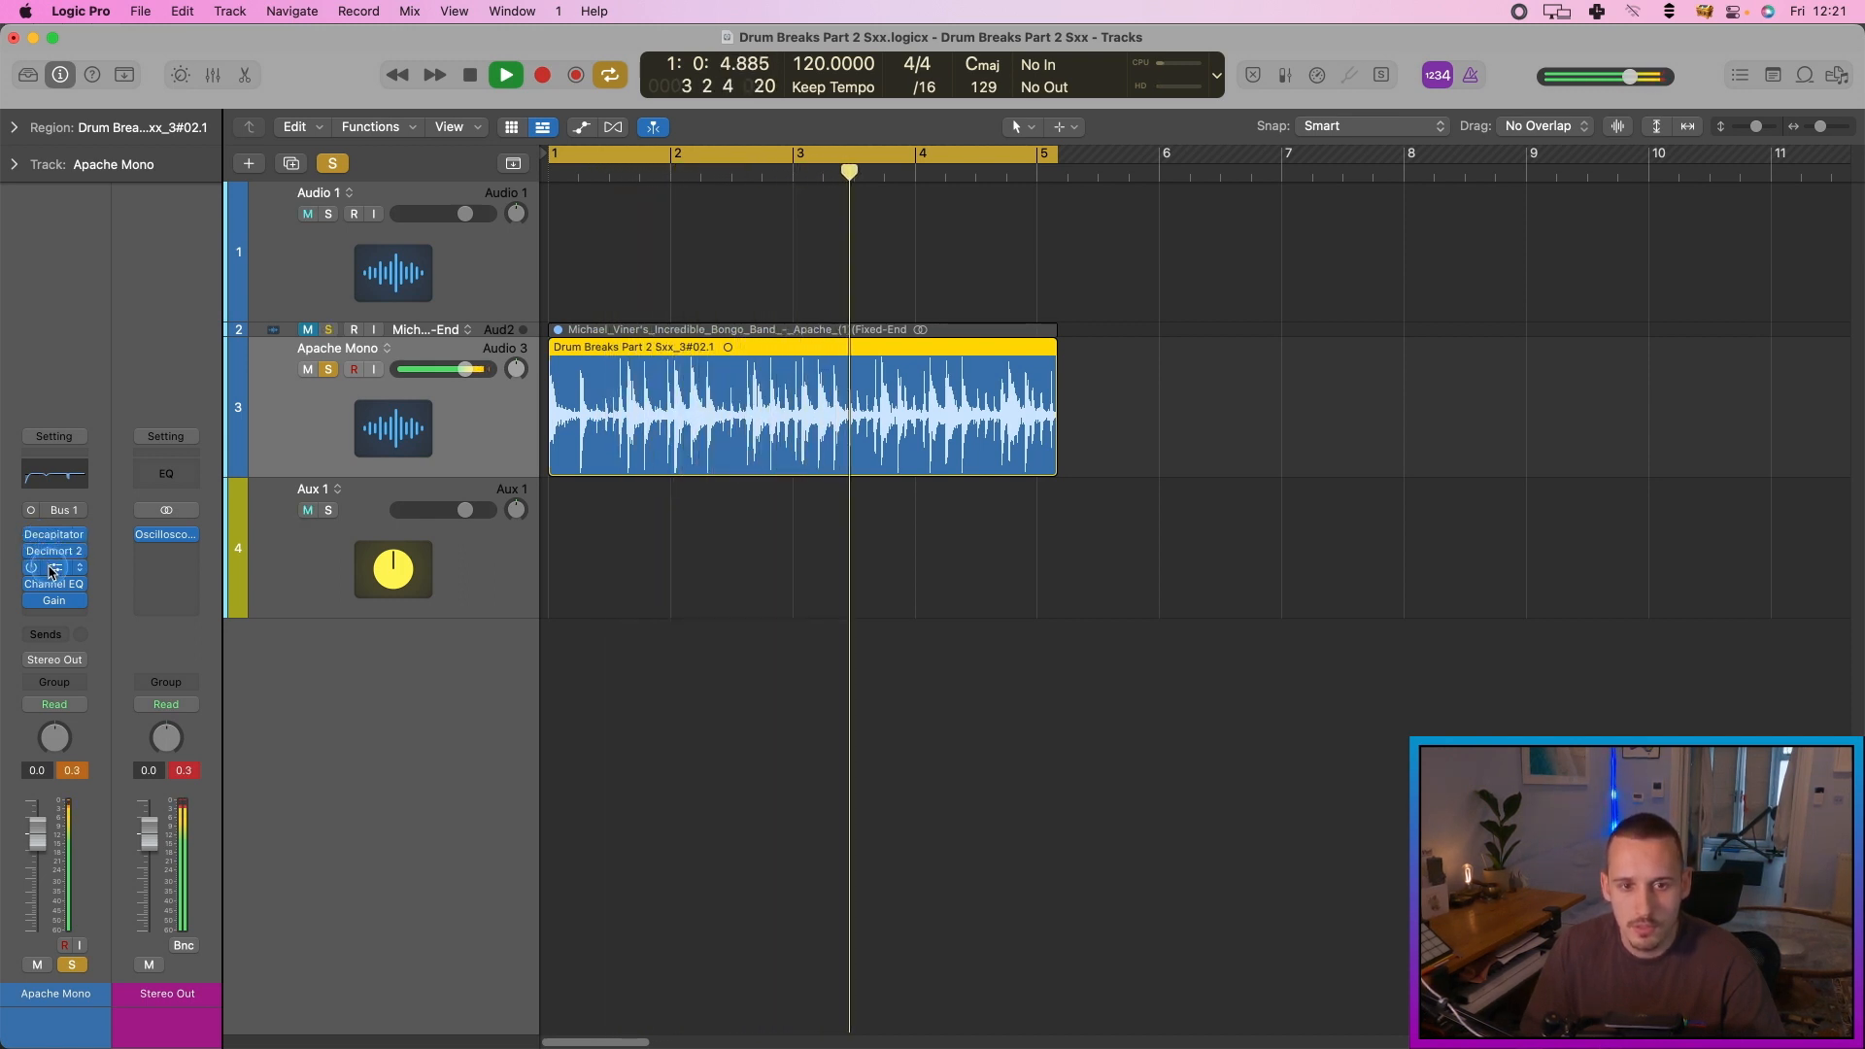
pyautogui.click(55, 569)
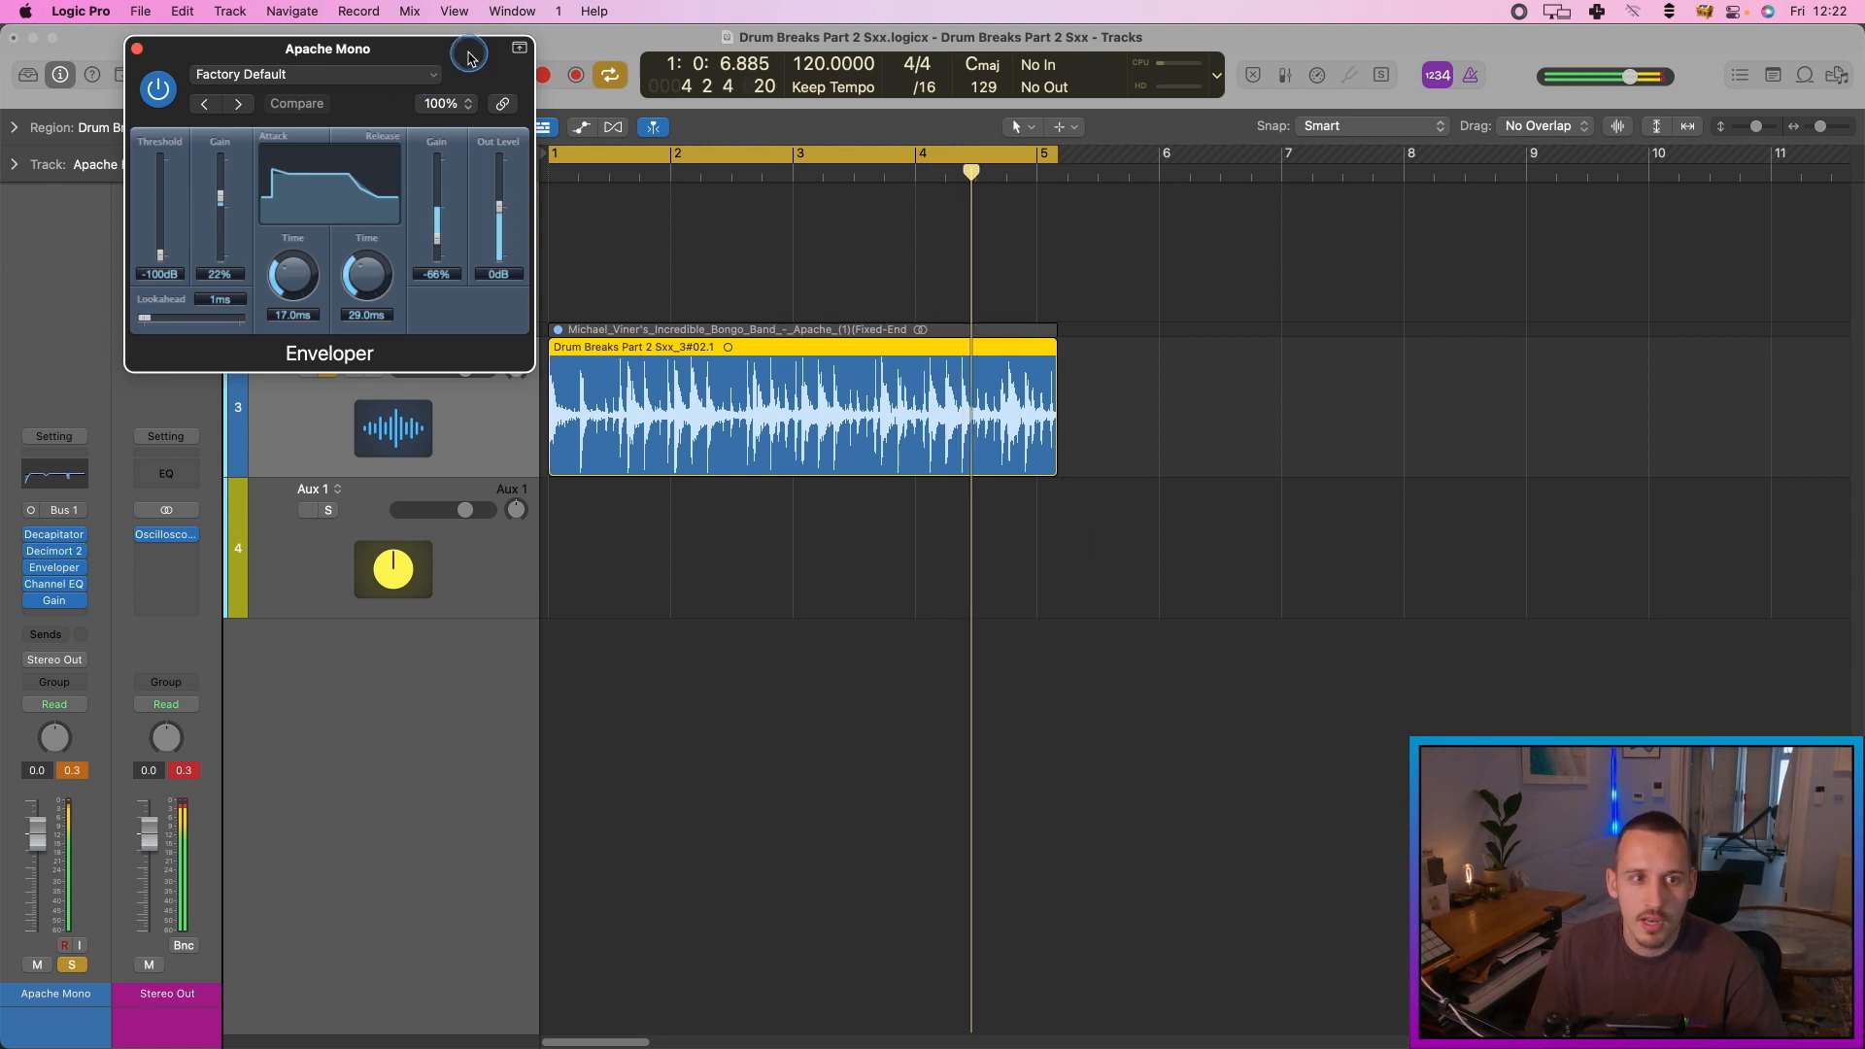
pyautogui.moveTo(462, 53); pyautogui.dragTo(909, 267)
pyautogui.moveTo(693, 410); pyautogui.dragTo(670, 419)
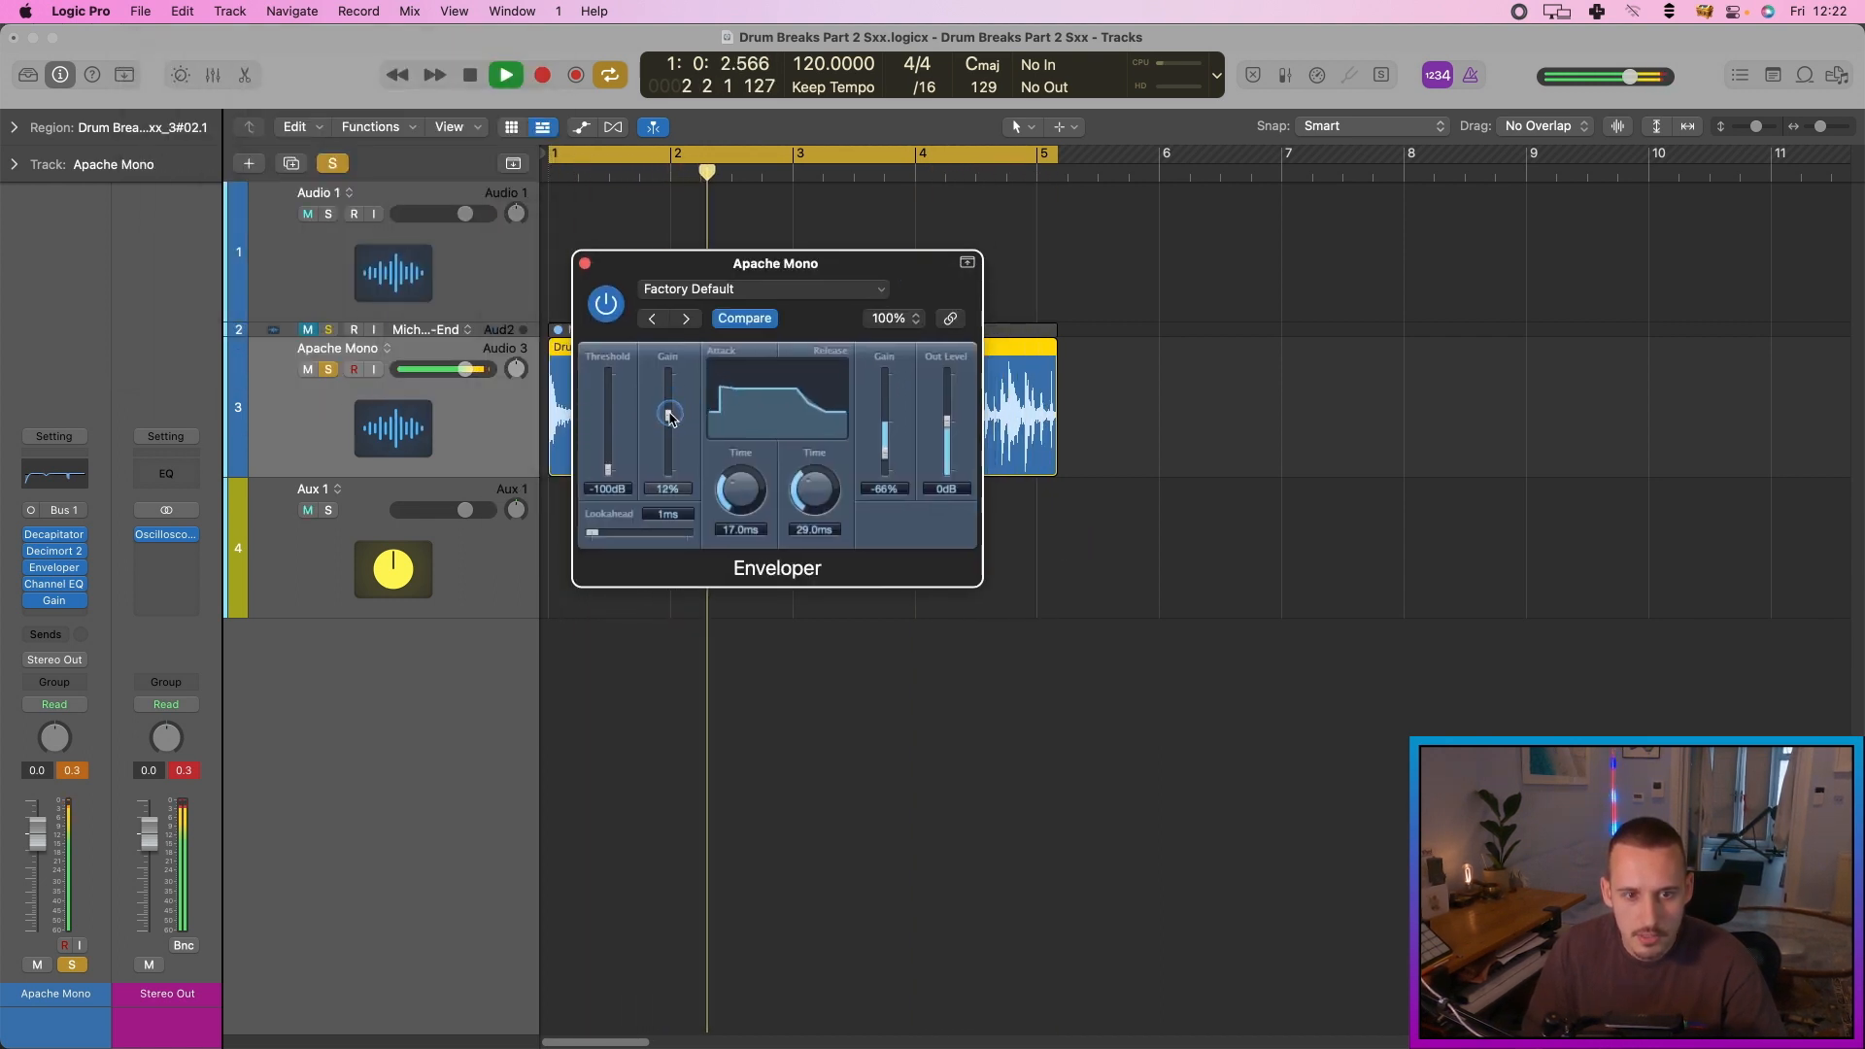
pyautogui.click(585, 263)
# Step: Play the break to check the Decapitator's effect, close the Decapitator window and stop playback
pyautogui.press('space')
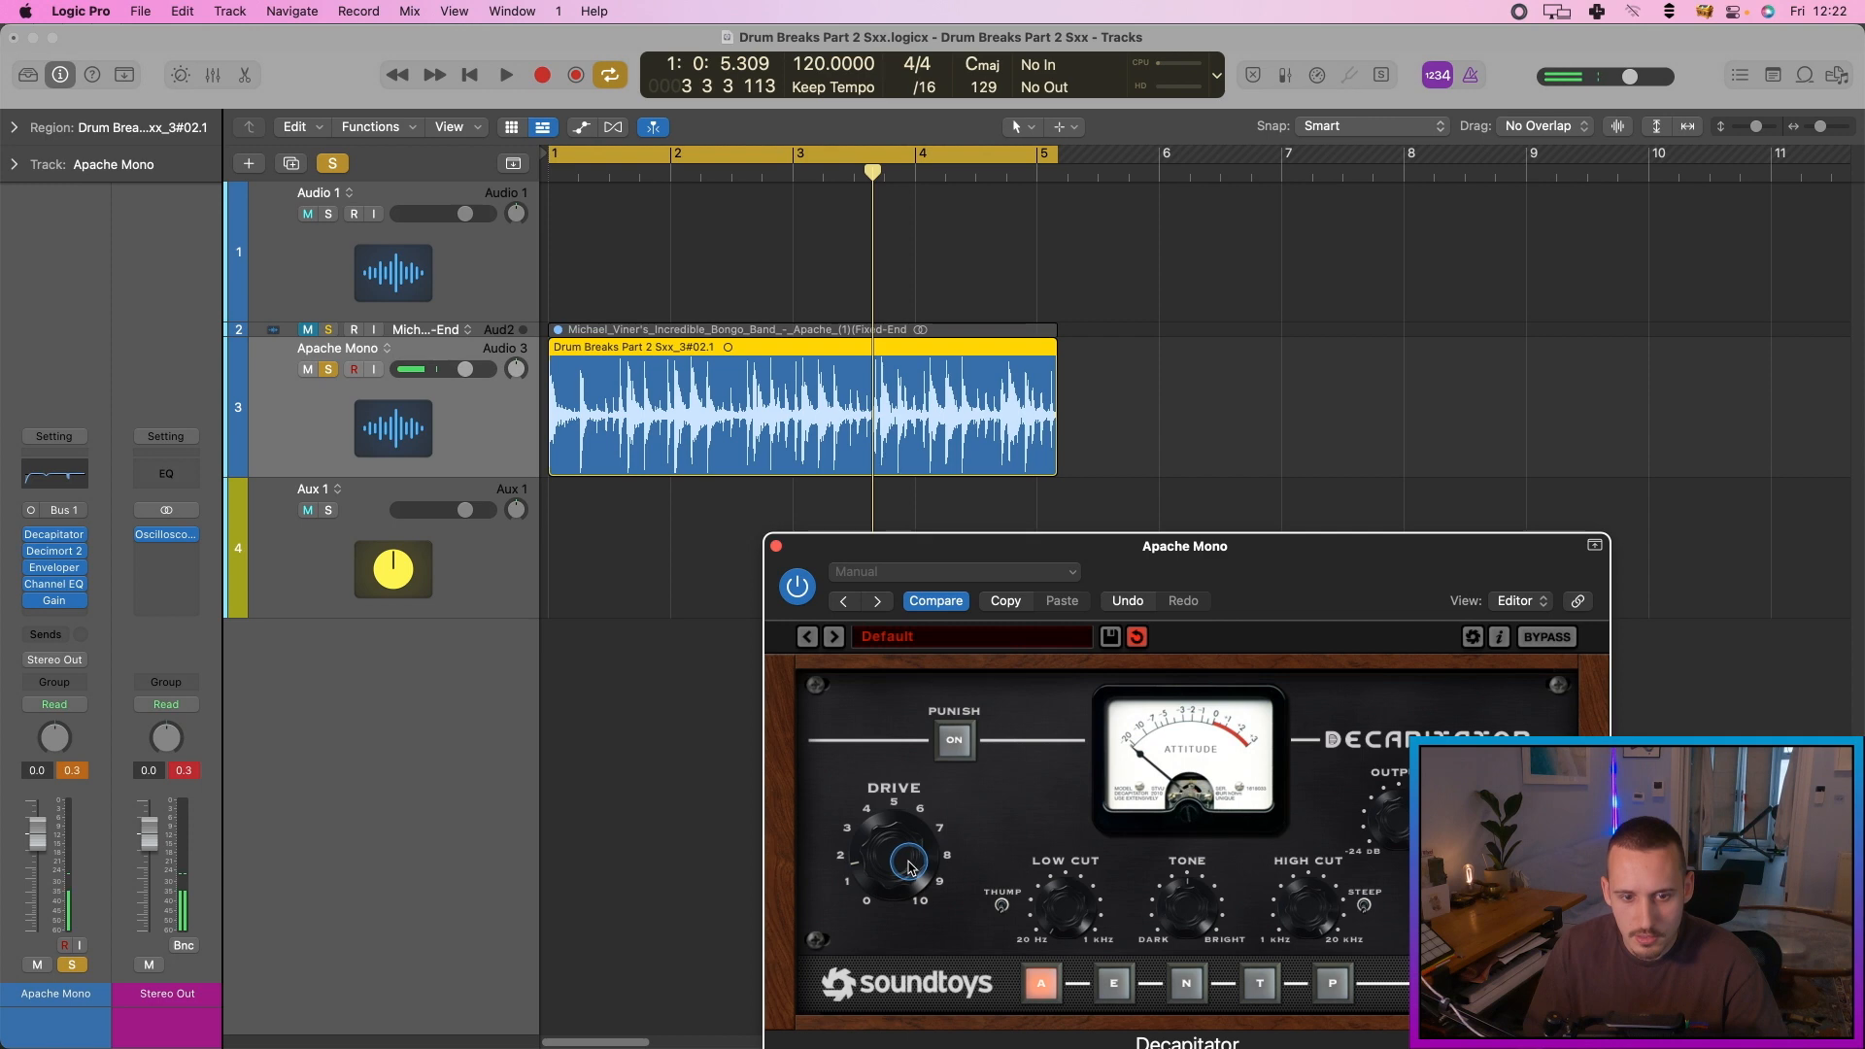
pyautogui.press('space')
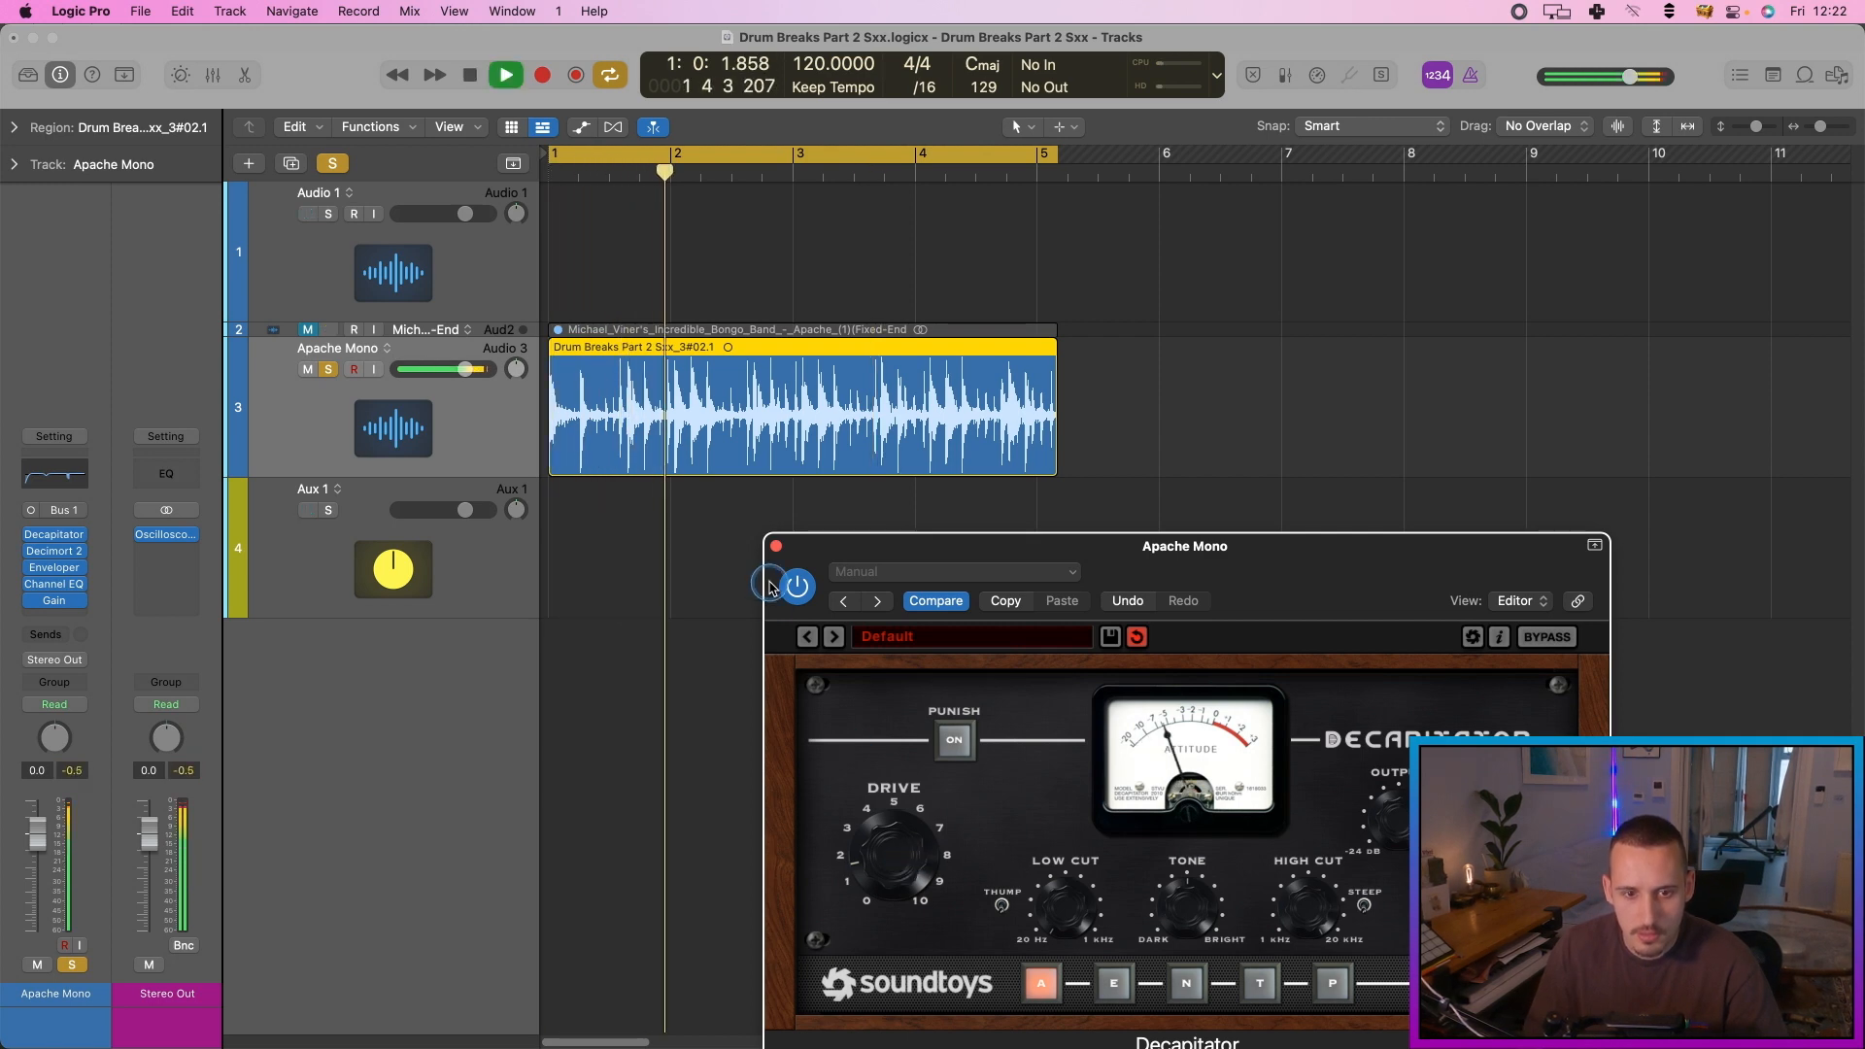
pyautogui.click(777, 546)
pyautogui.press('space')
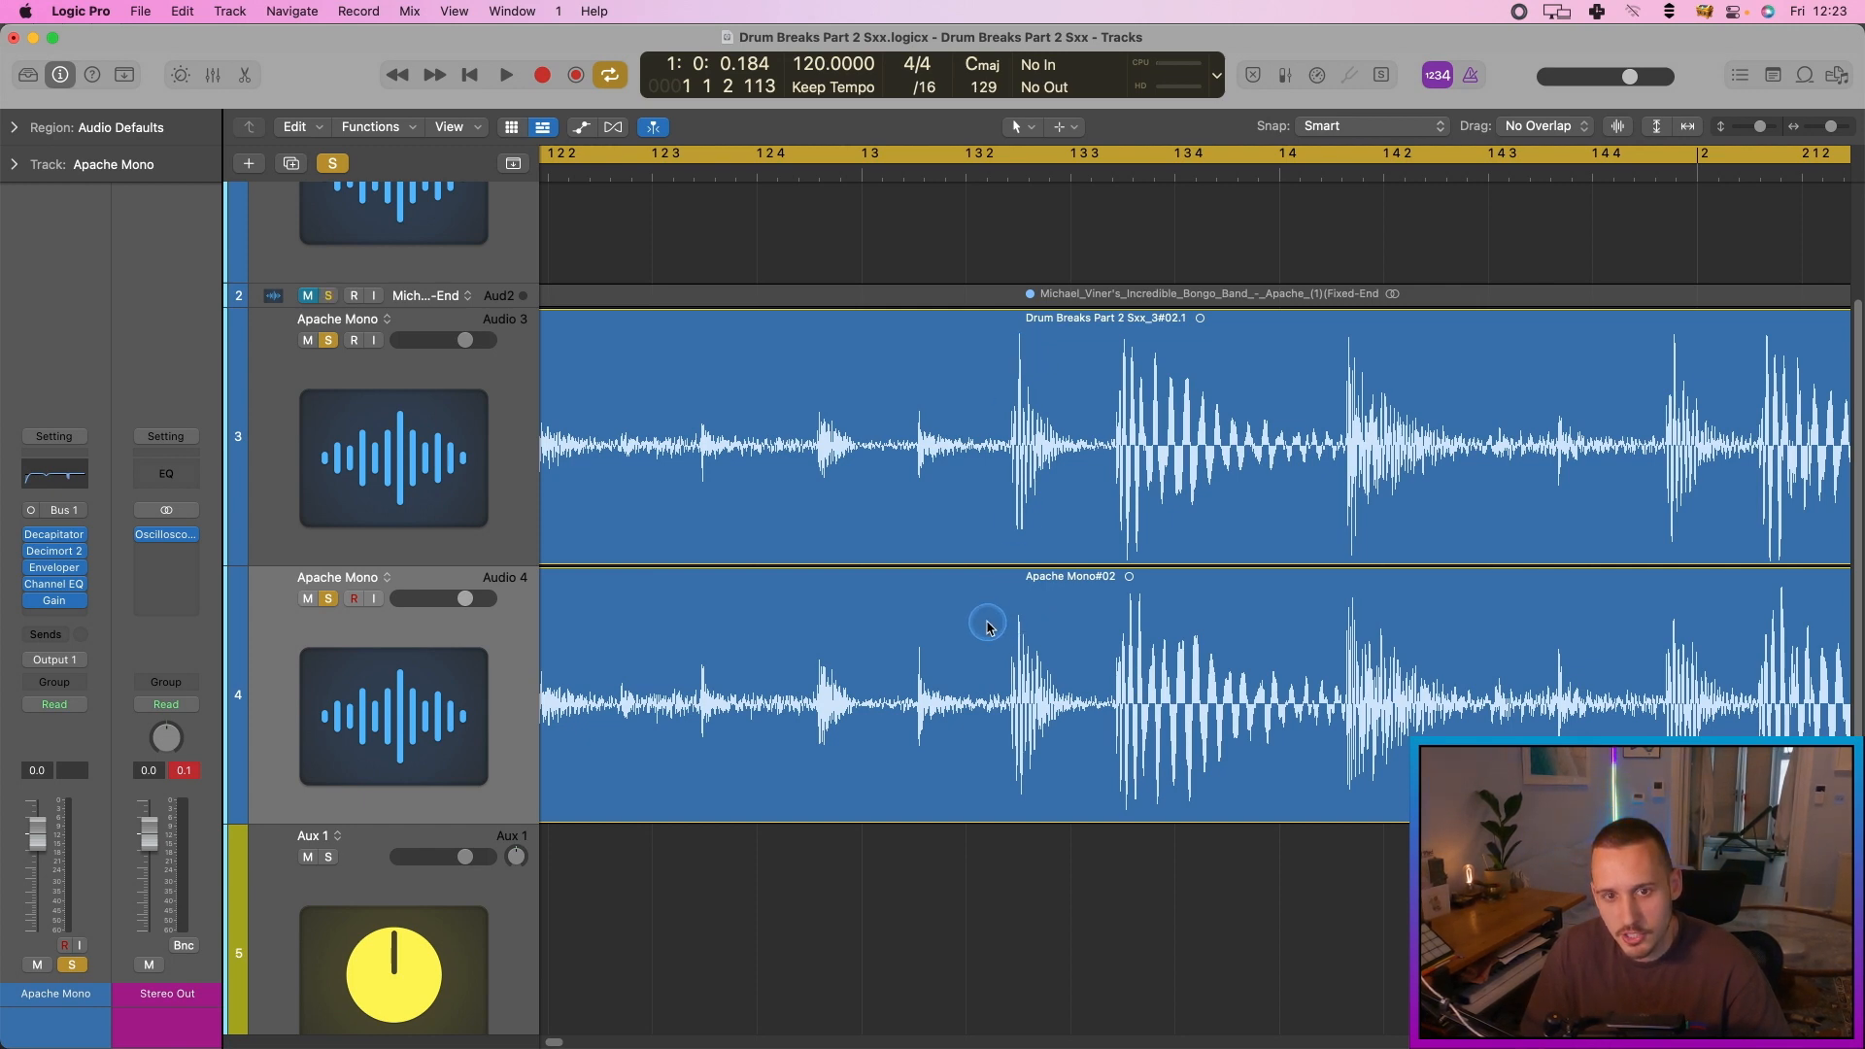
# Step: Move the second Apache Mono track (Audio 4) below Aux 1 and rename it Core Sound
pyautogui.keyDown('ctrl'); pyautogui.keyDown('alt'); pyautogui.click(1024, 620); pyautogui.keyUp('alt'); pyautogui.keyUp('ctrl')
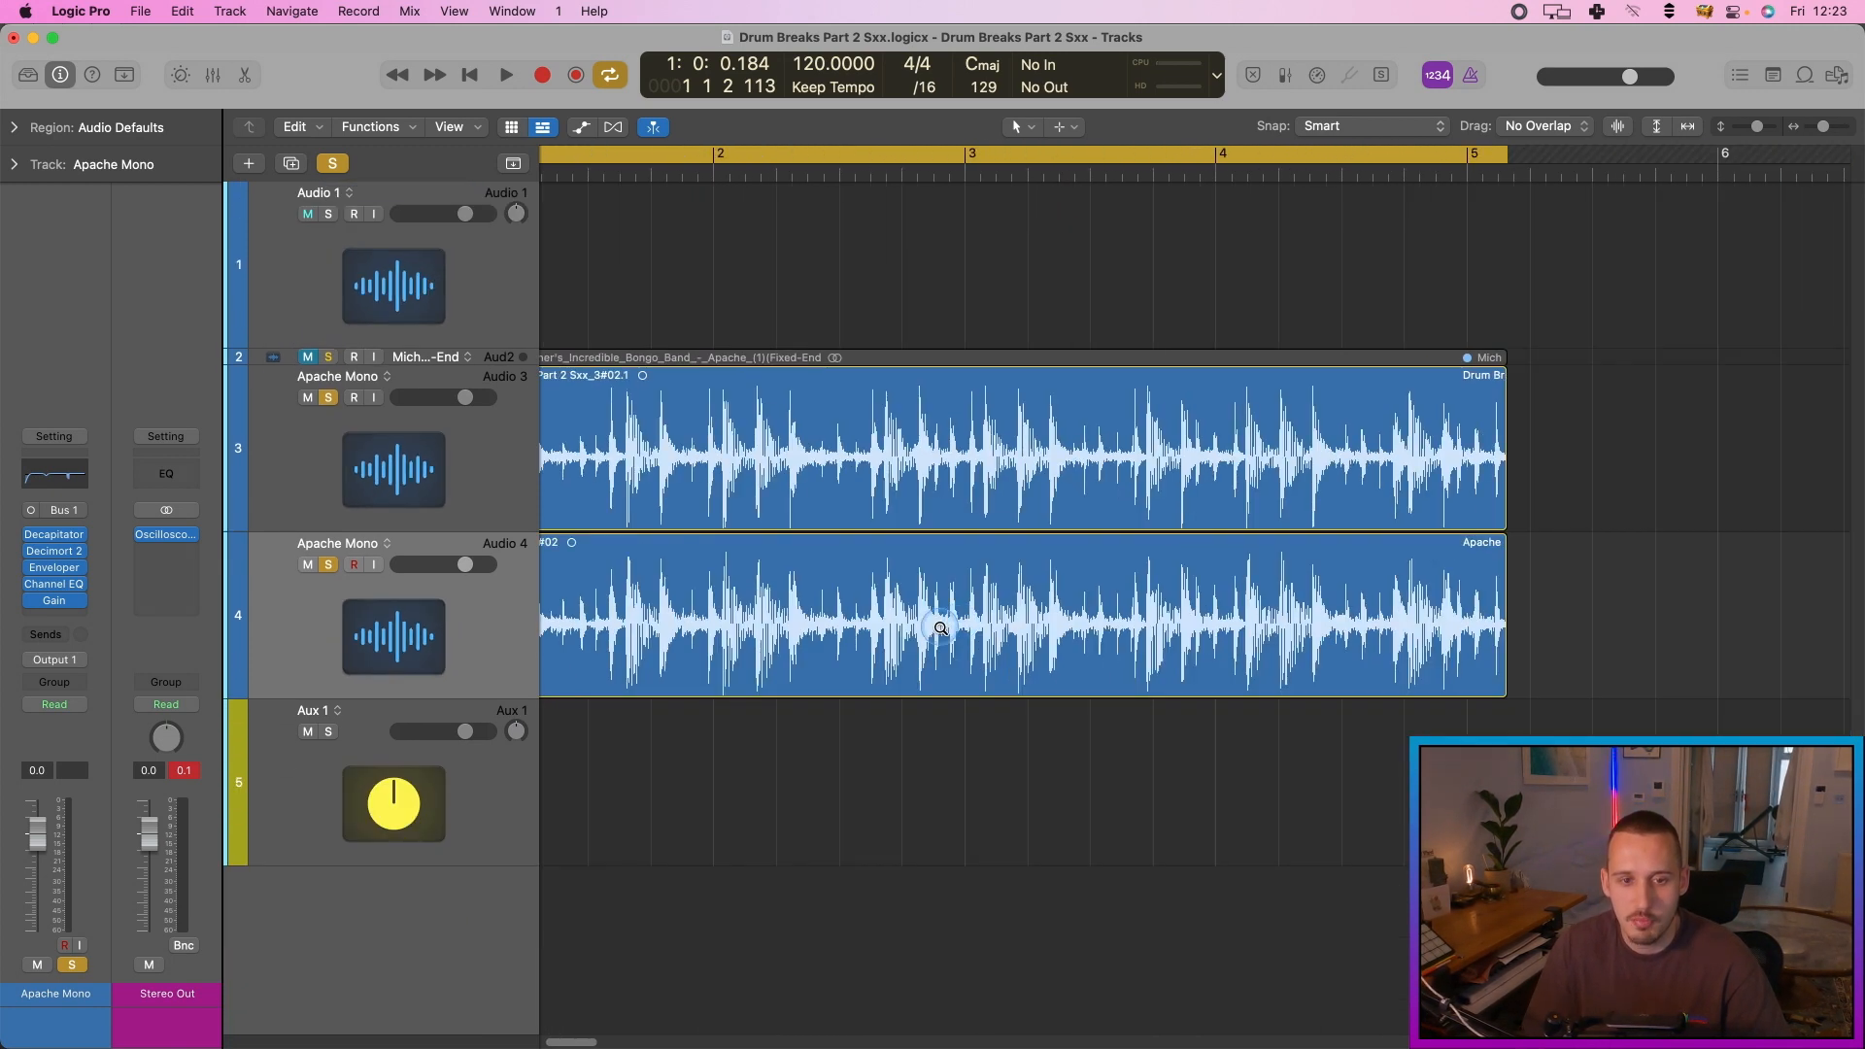
pyautogui.keyDown('ctrl'); pyautogui.keyDown('alt'); pyautogui.click(905, 618); pyautogui.keyUp('alt'); pyautogui.keyUp('ctrl')
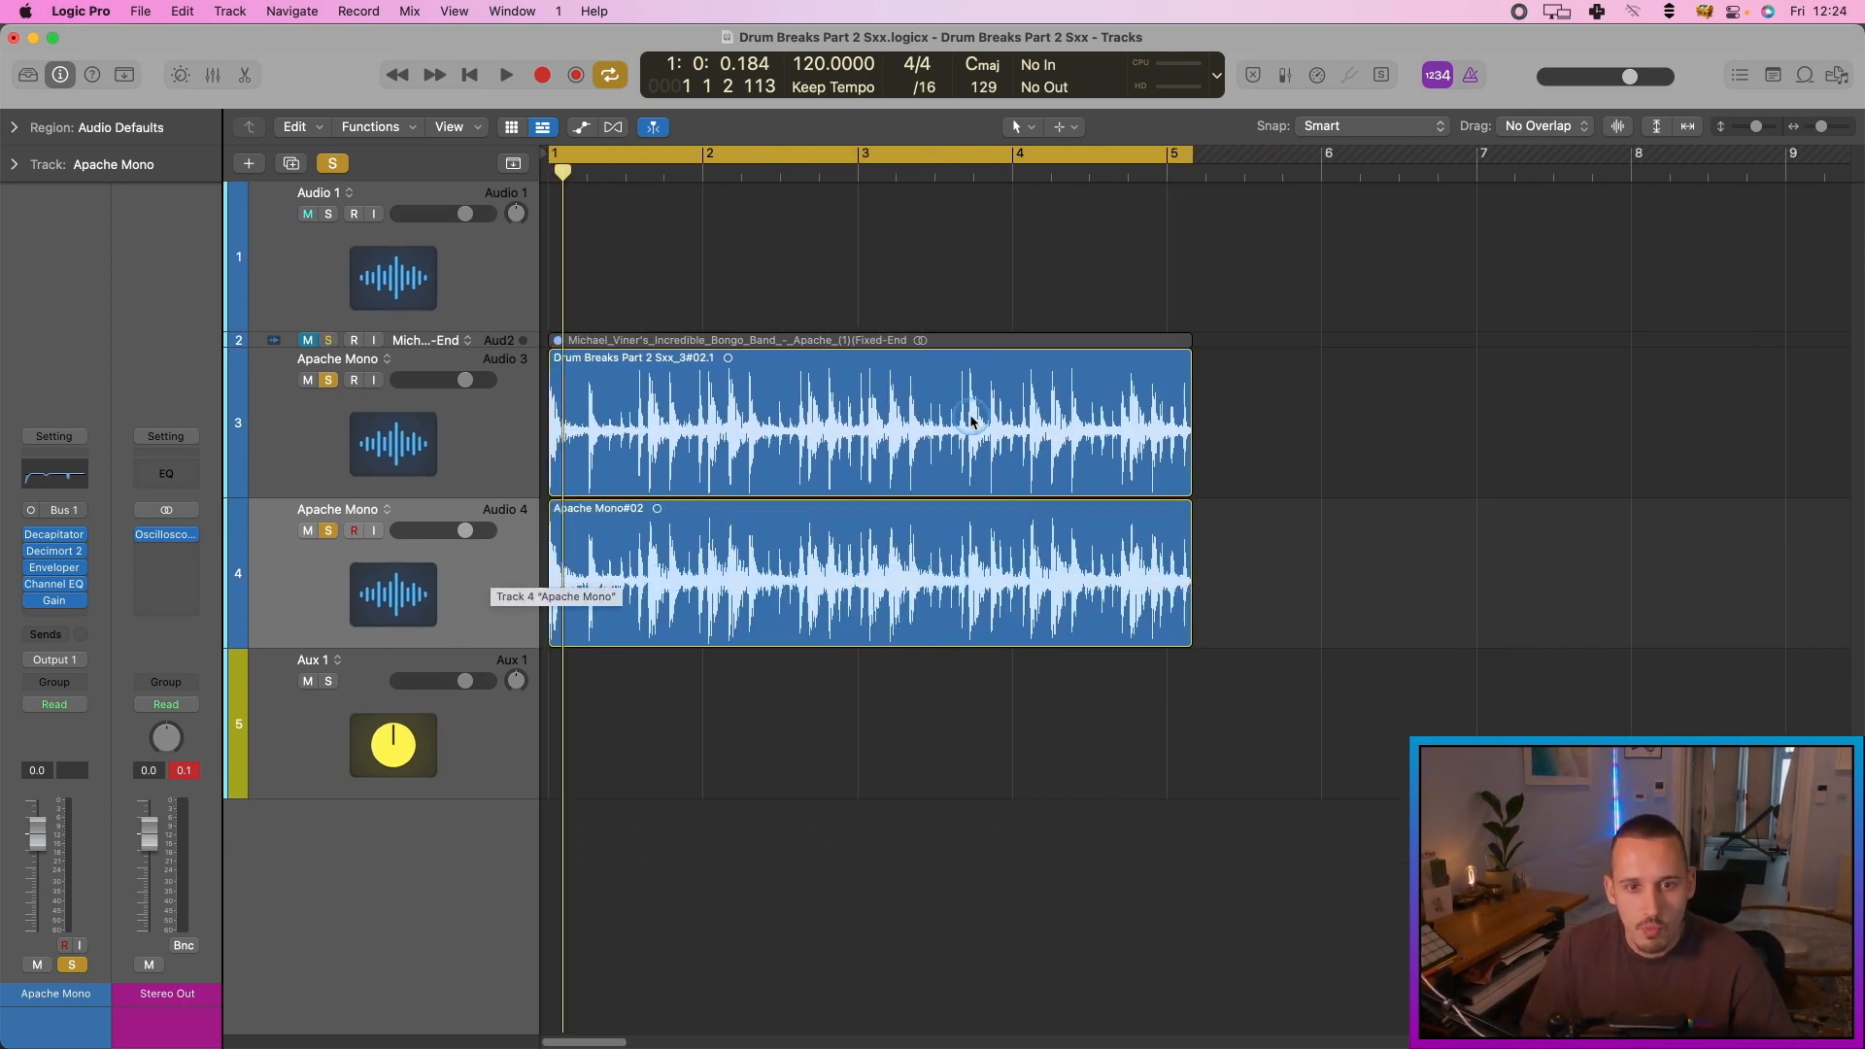
pyautogui.moveTo(486, 583); pyautogui.dragTo(345, 710)
pyautogui.doubleClick(338, 663)
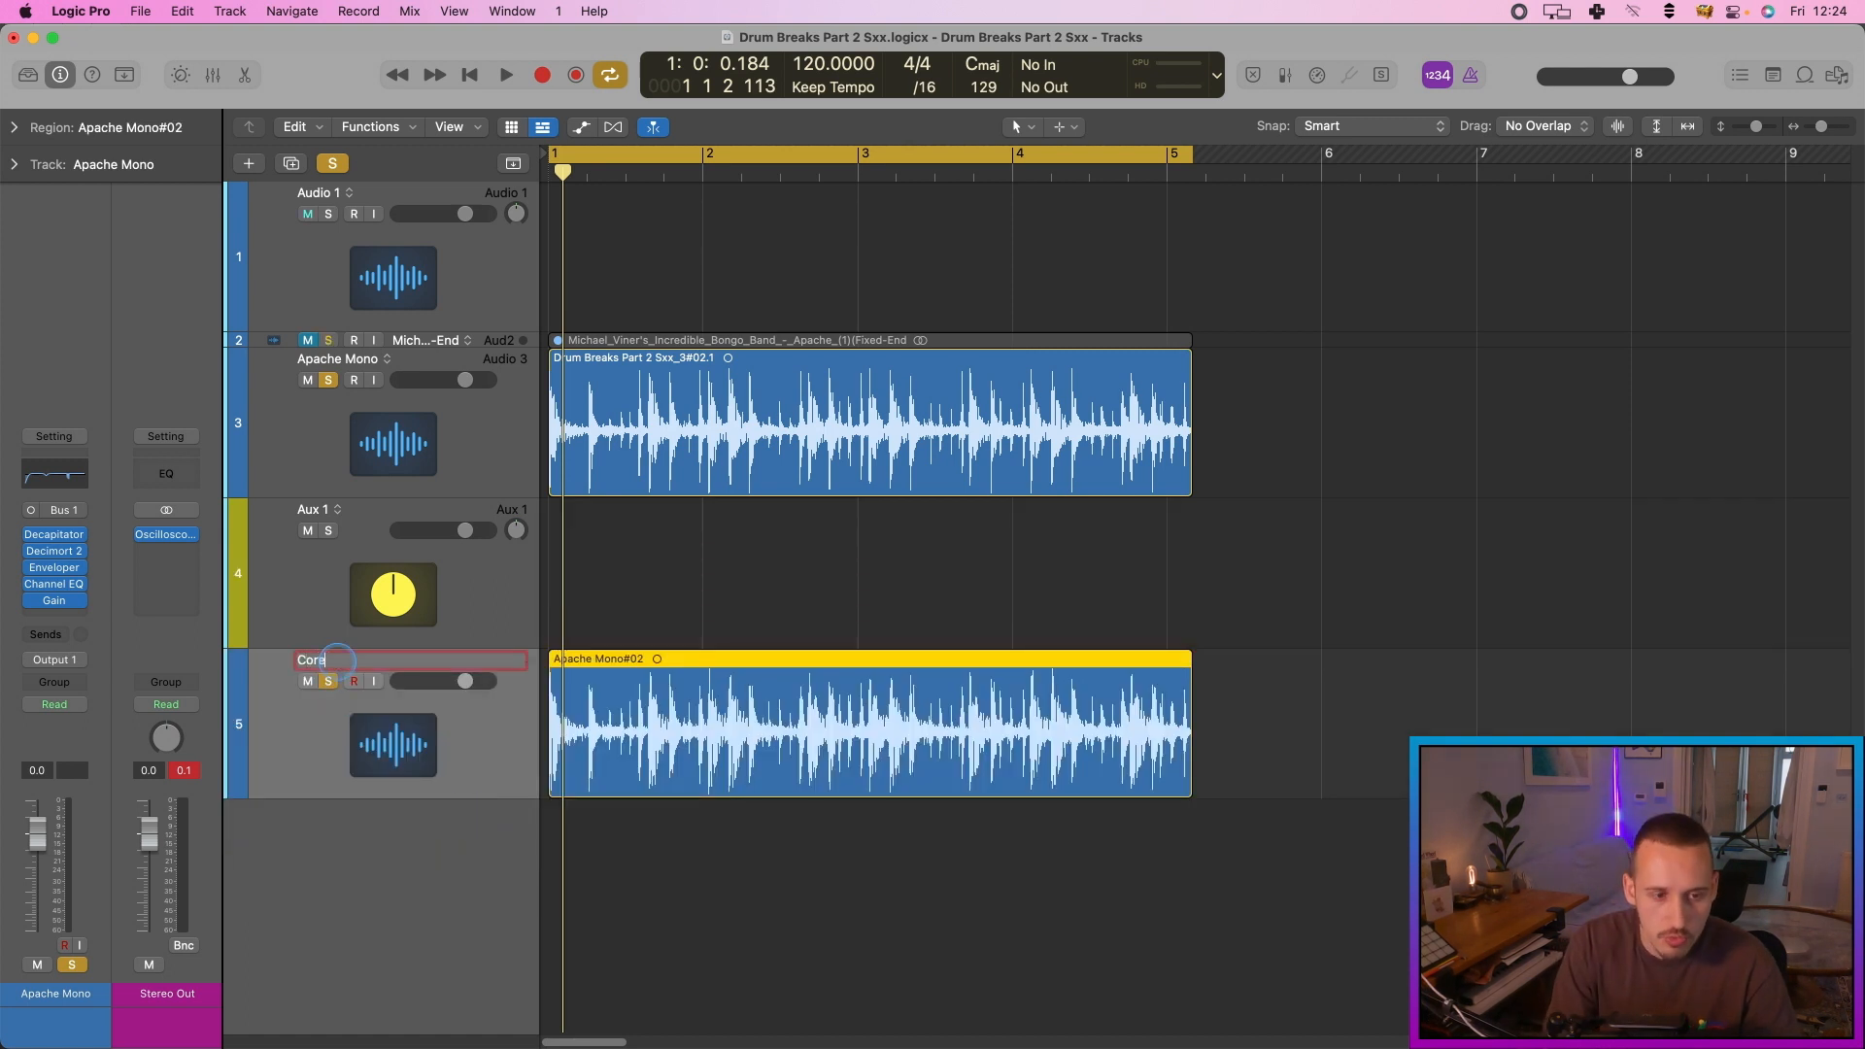
pyautogui.write('Core Sound')
pyautogui.press('Return')
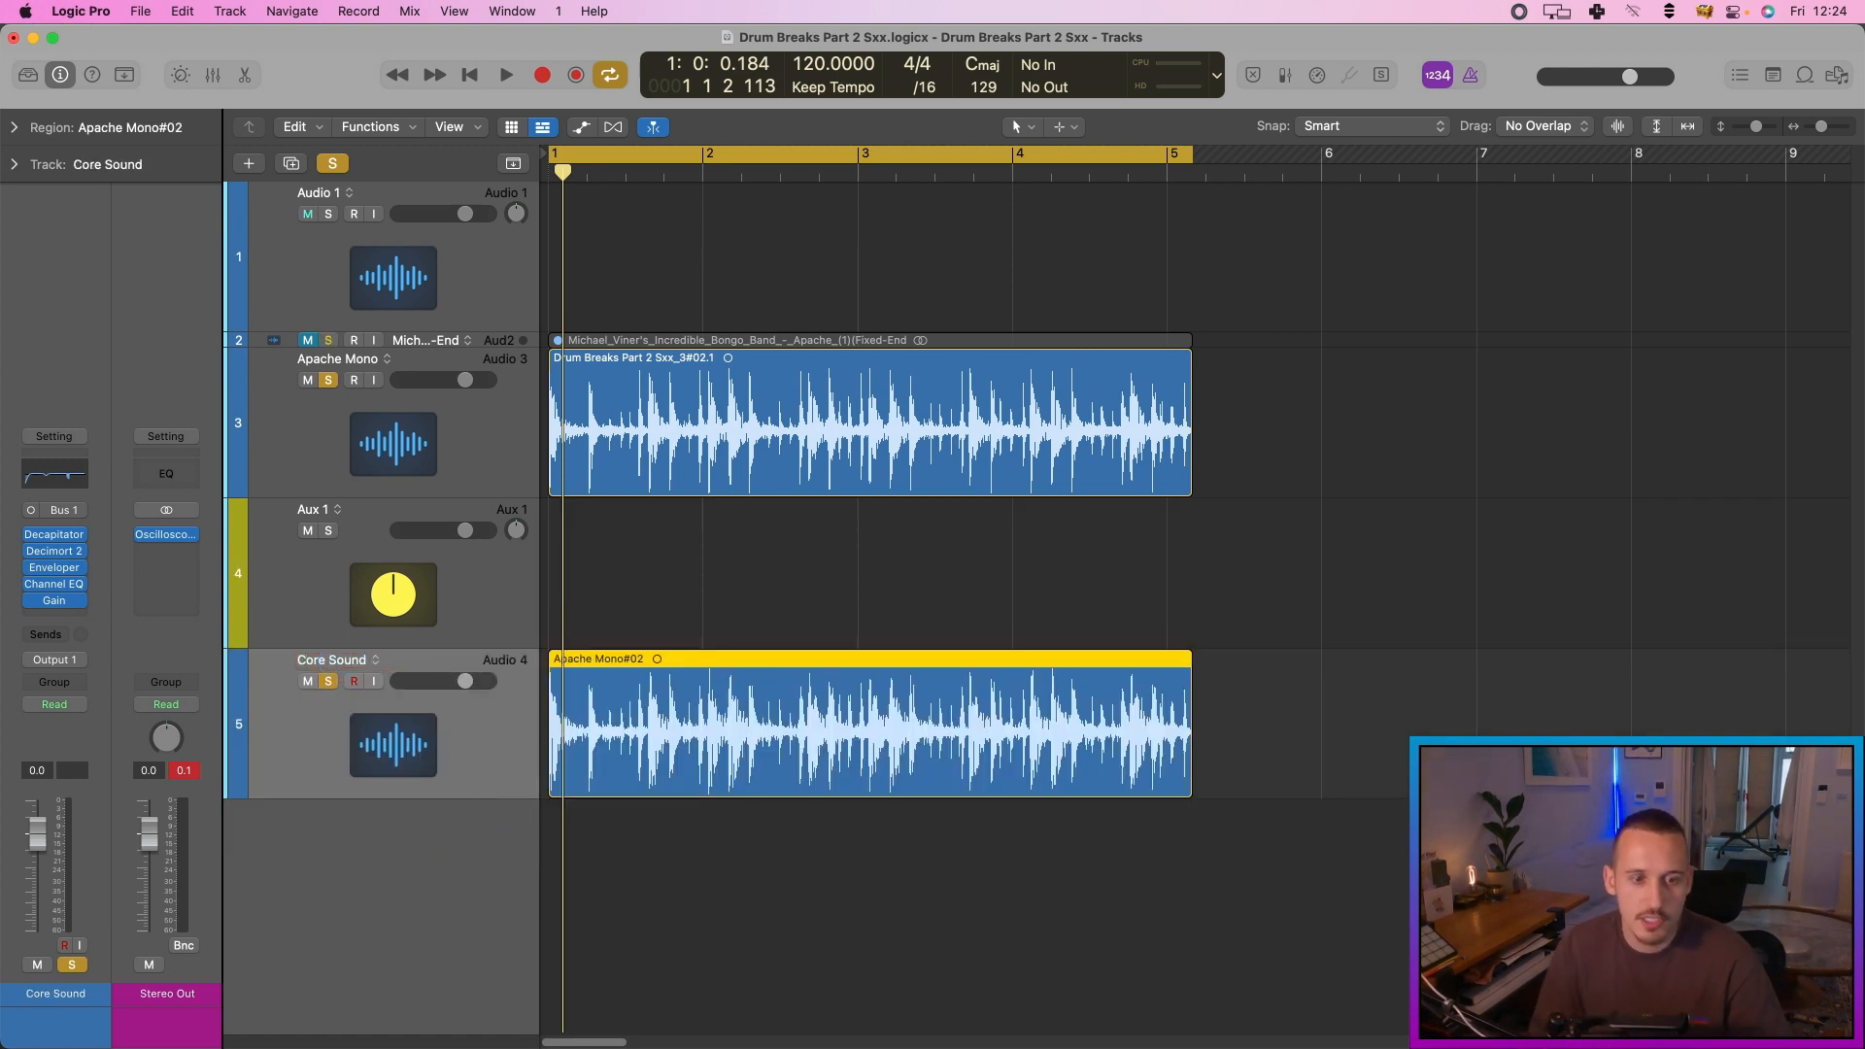
pyautogui.click(486, 418)
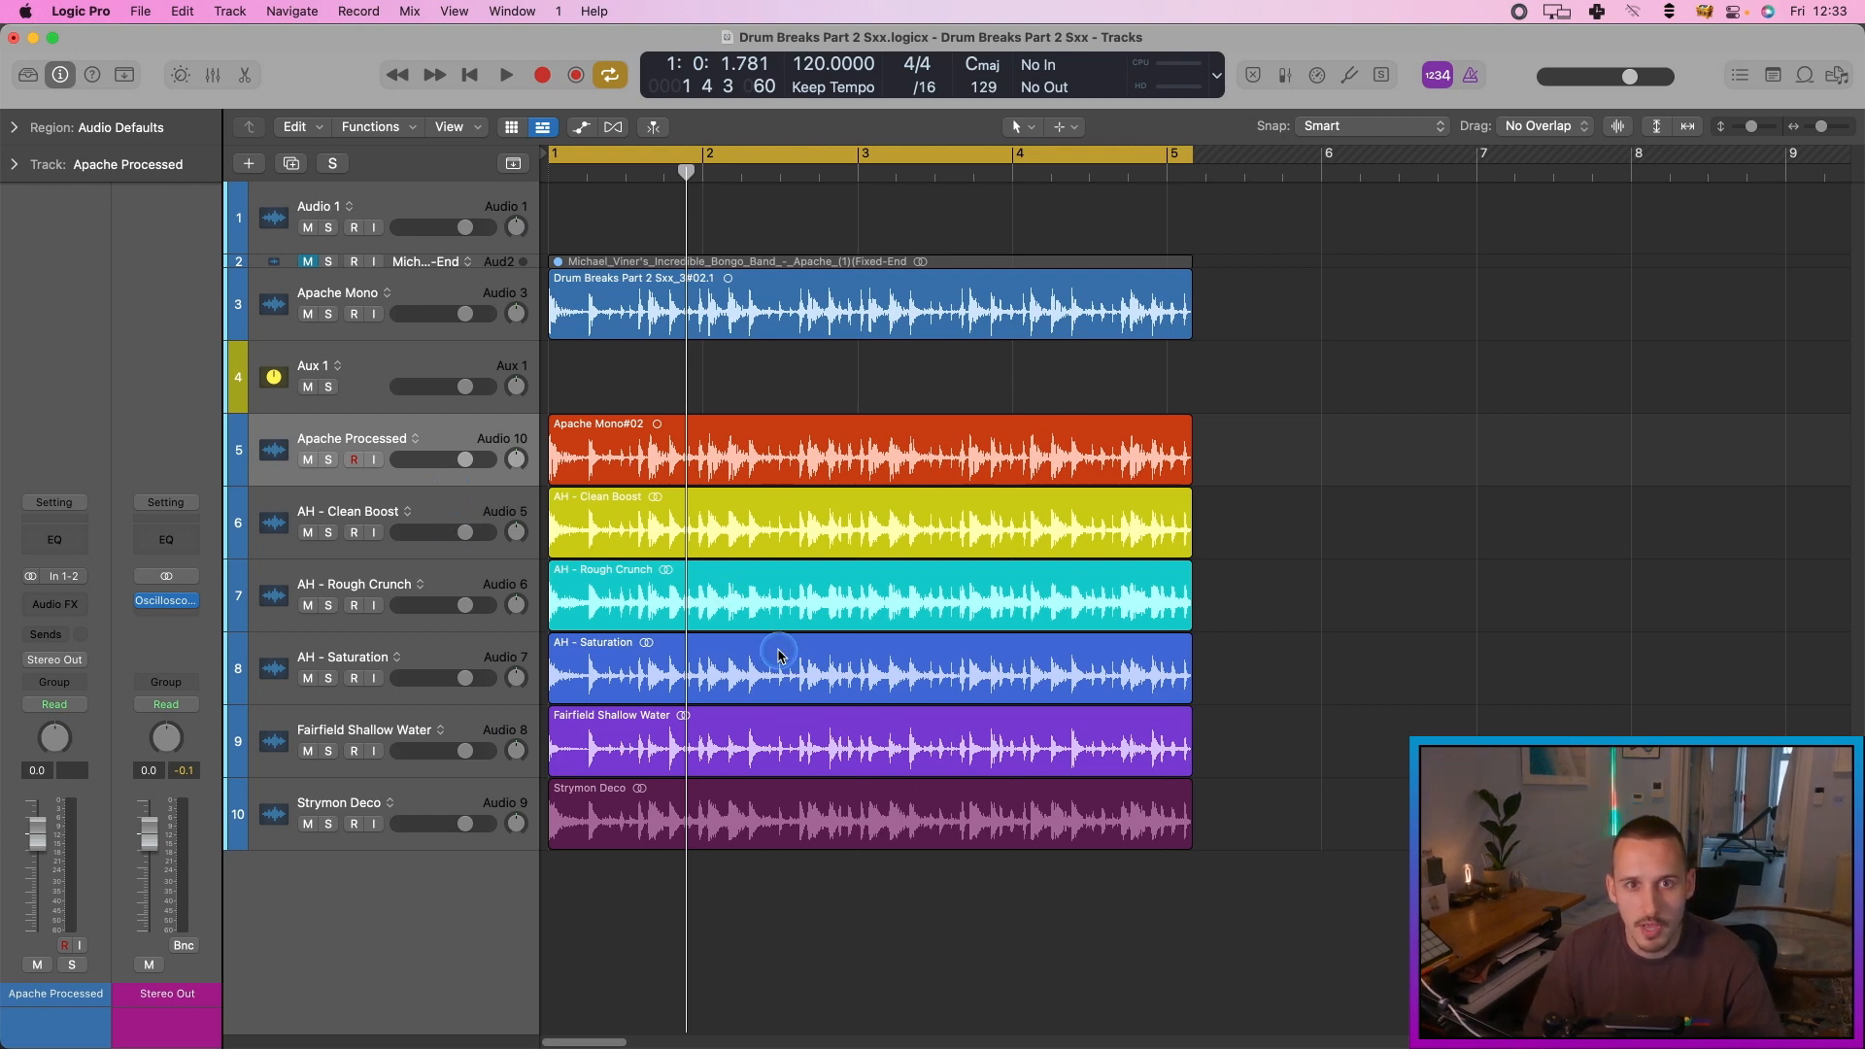
pyautogui.click(329, 462)
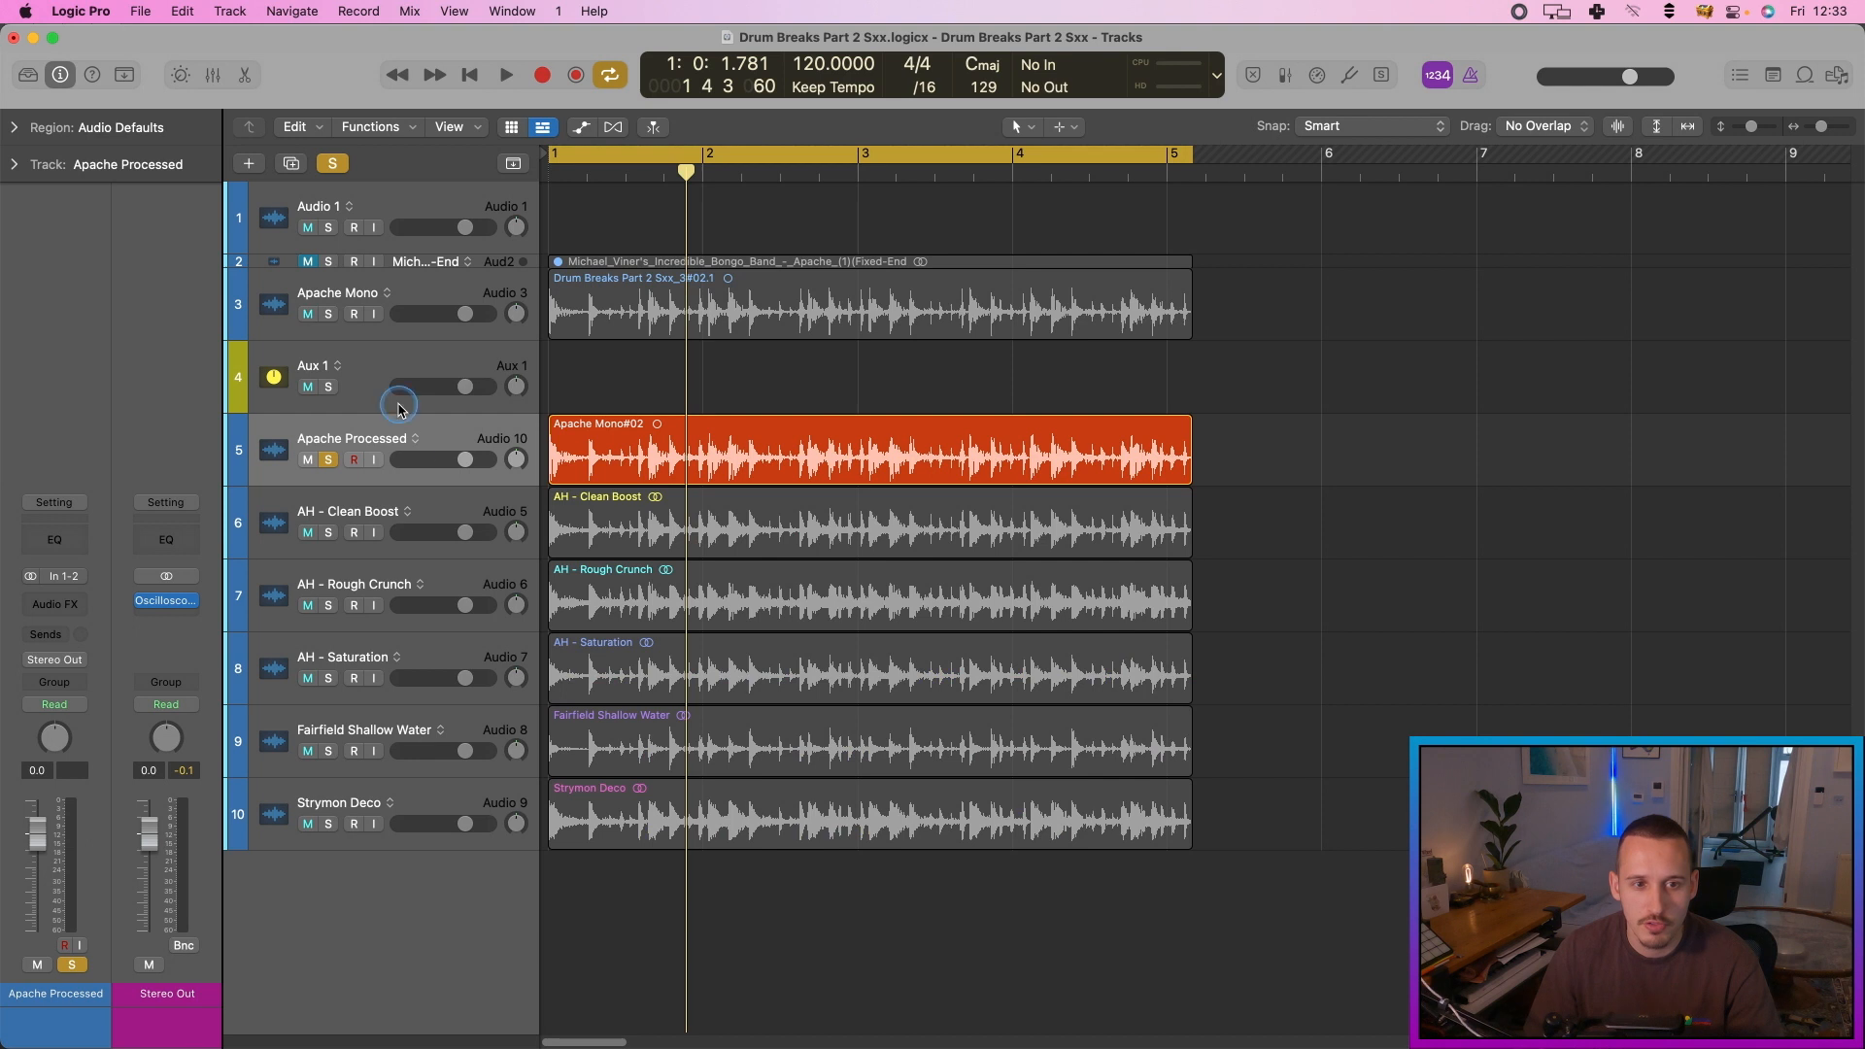
pyautogui.click(413, 303)
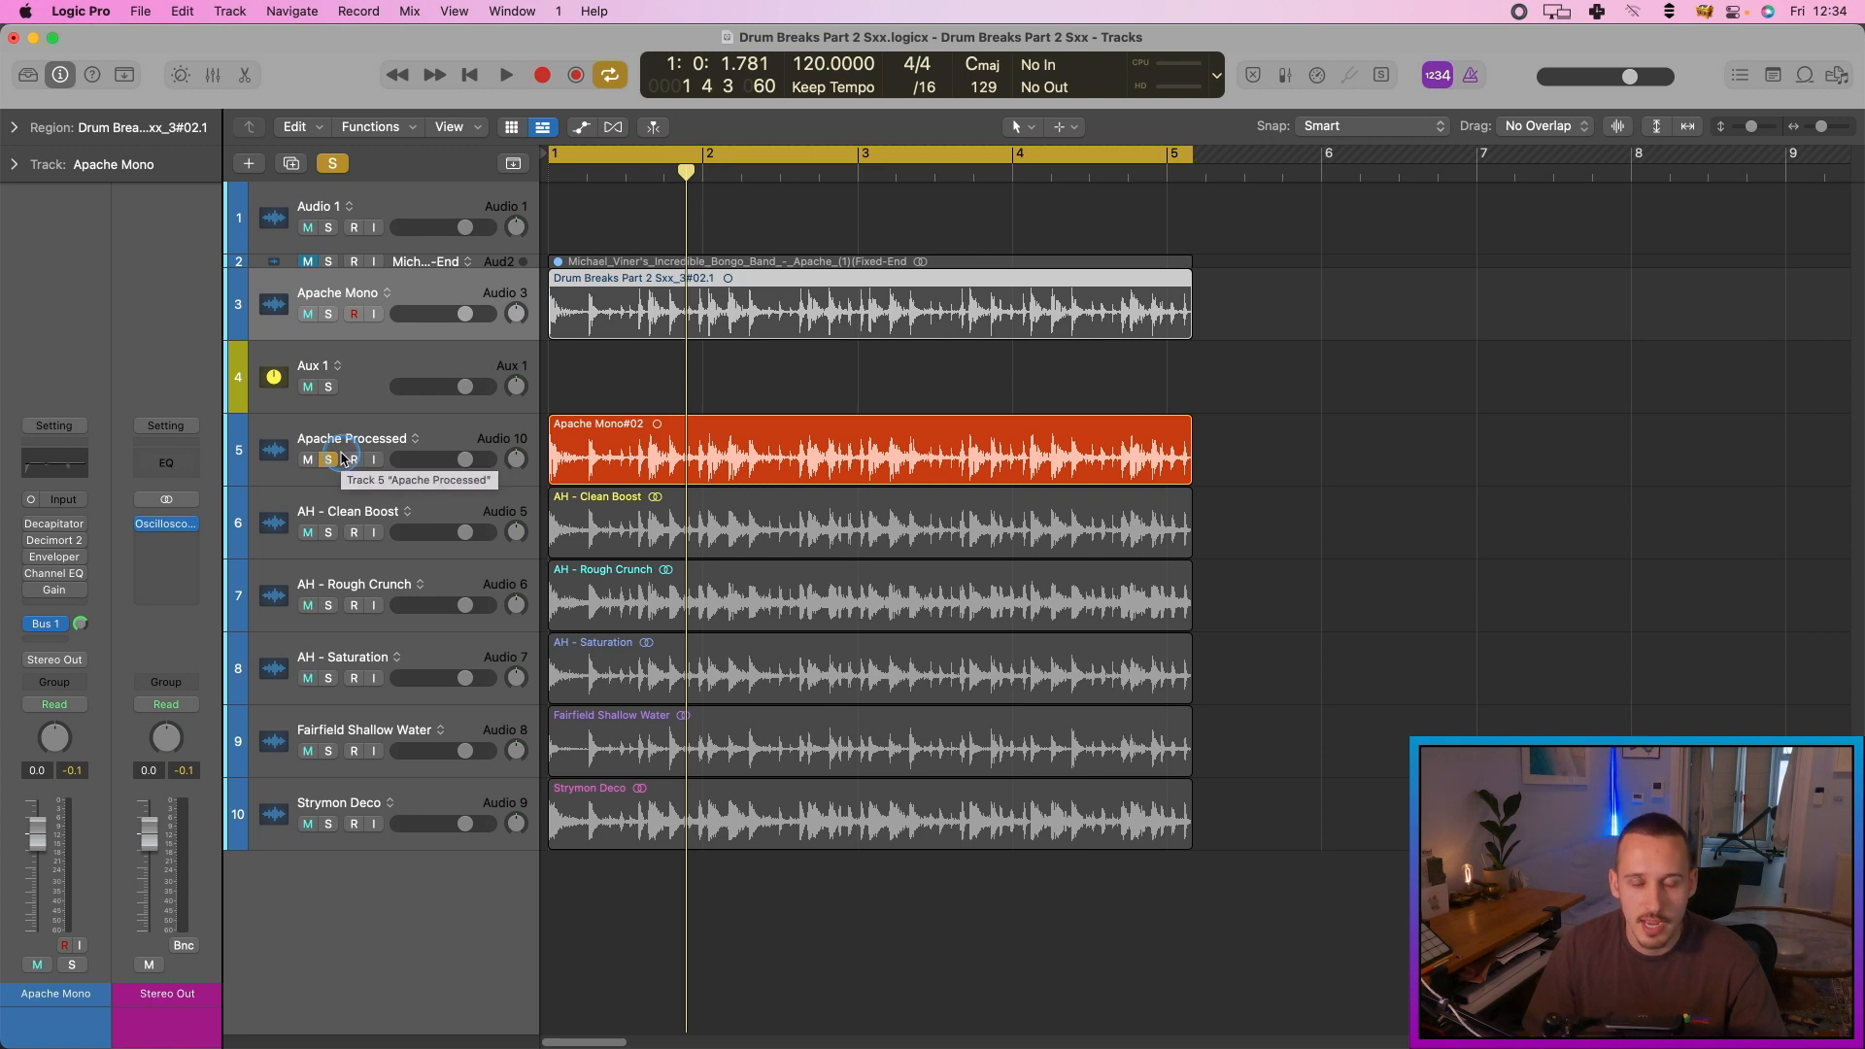
pyautogui.click(328, 460)
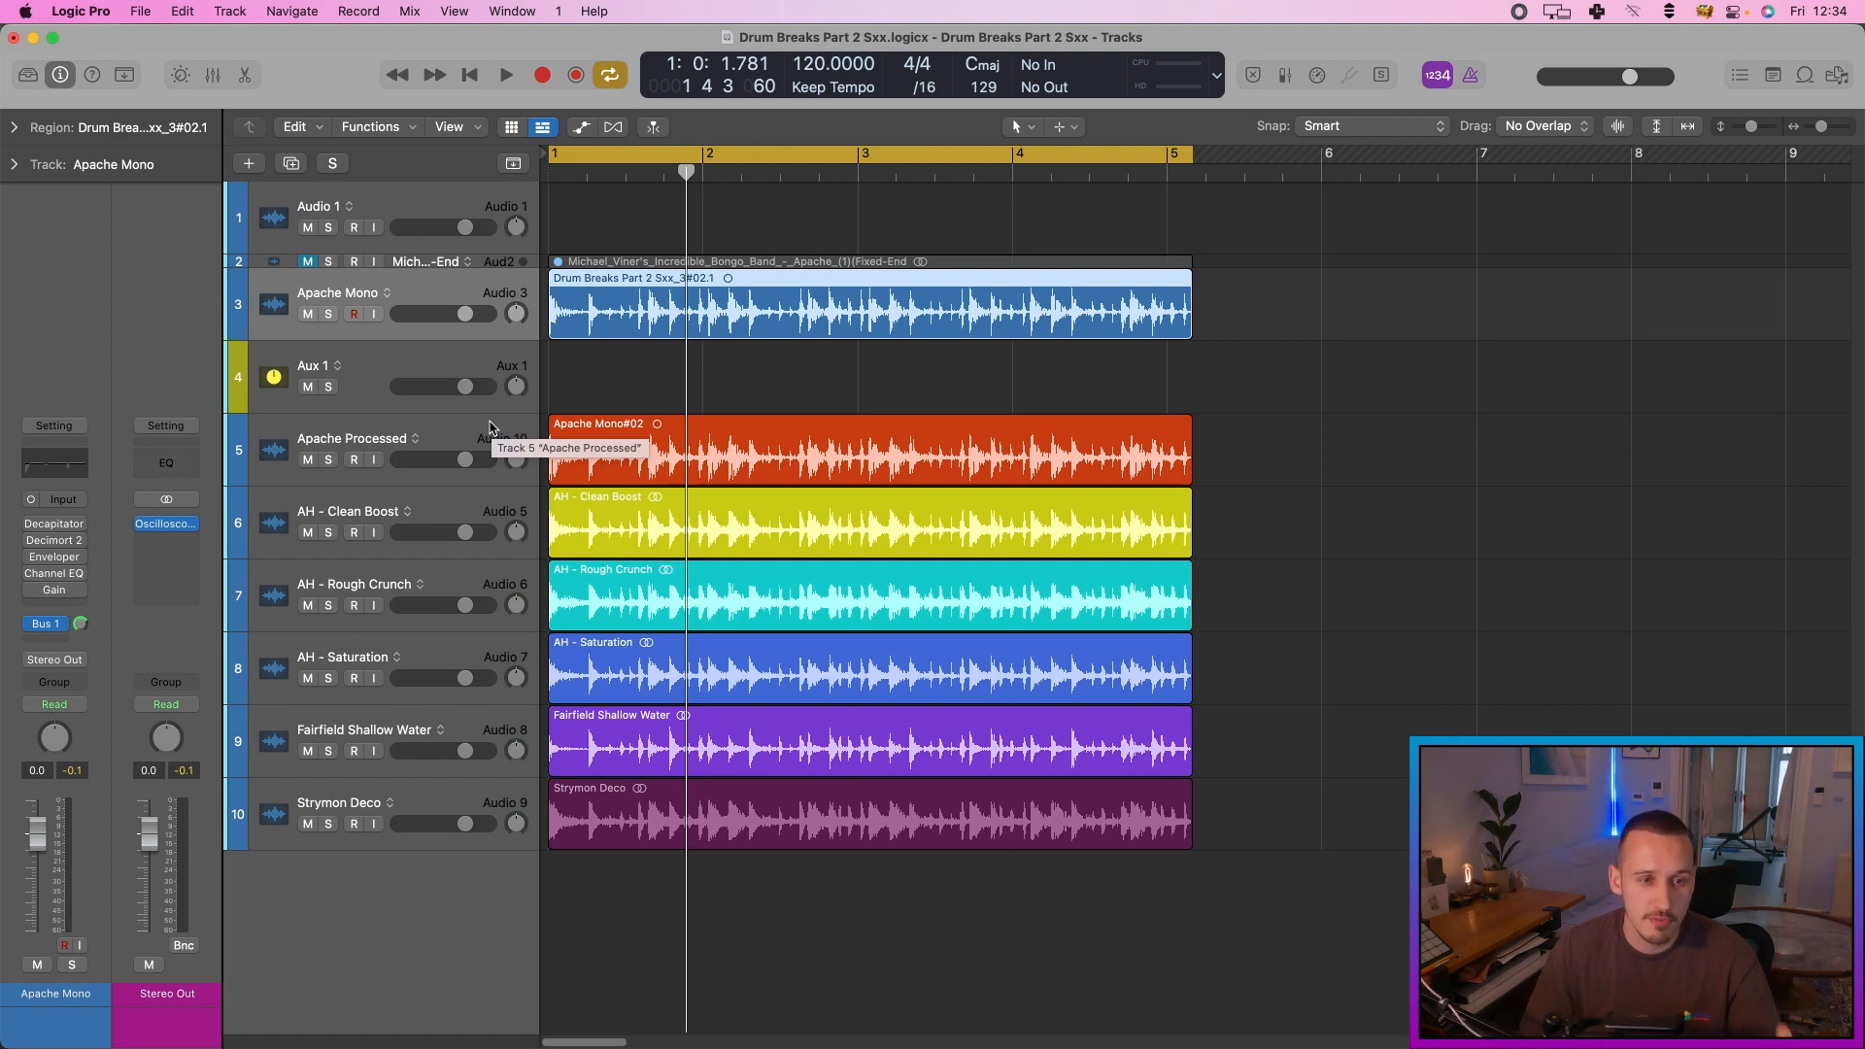
pyautogui.click(490, 426)
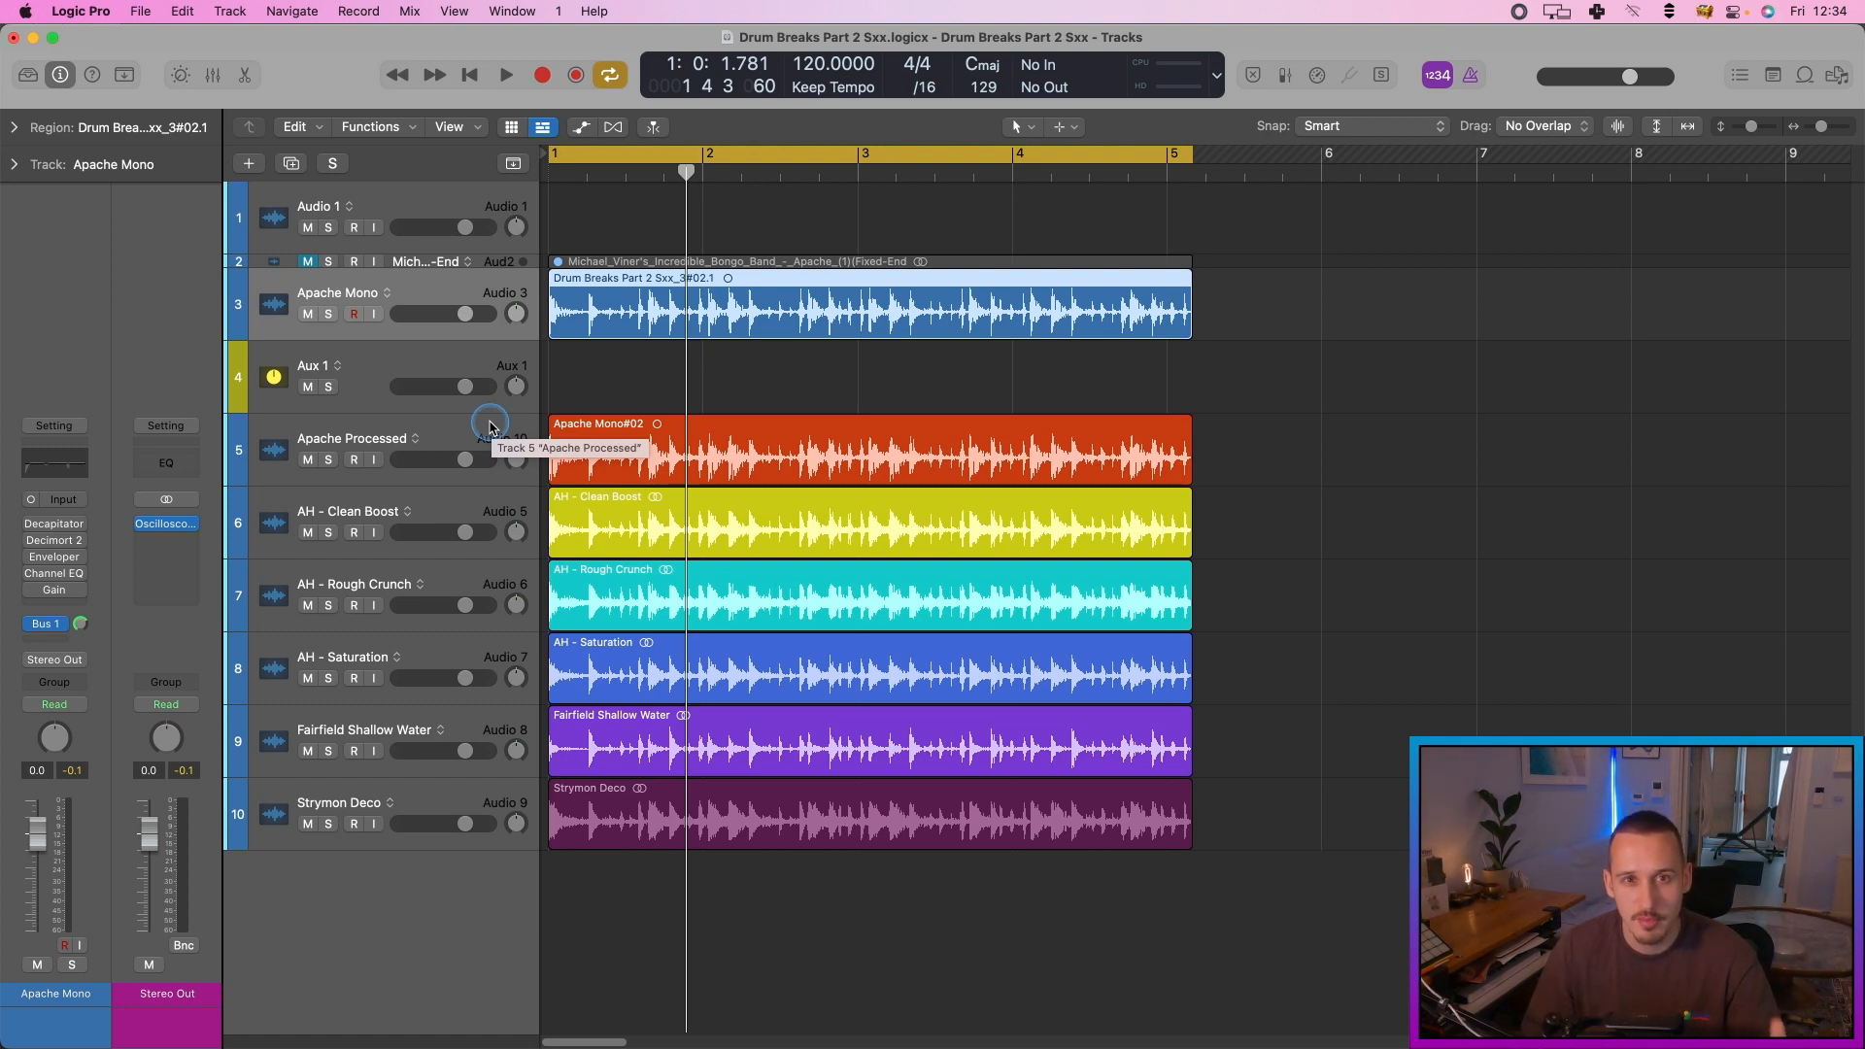
pyautogui.click(490, 426)
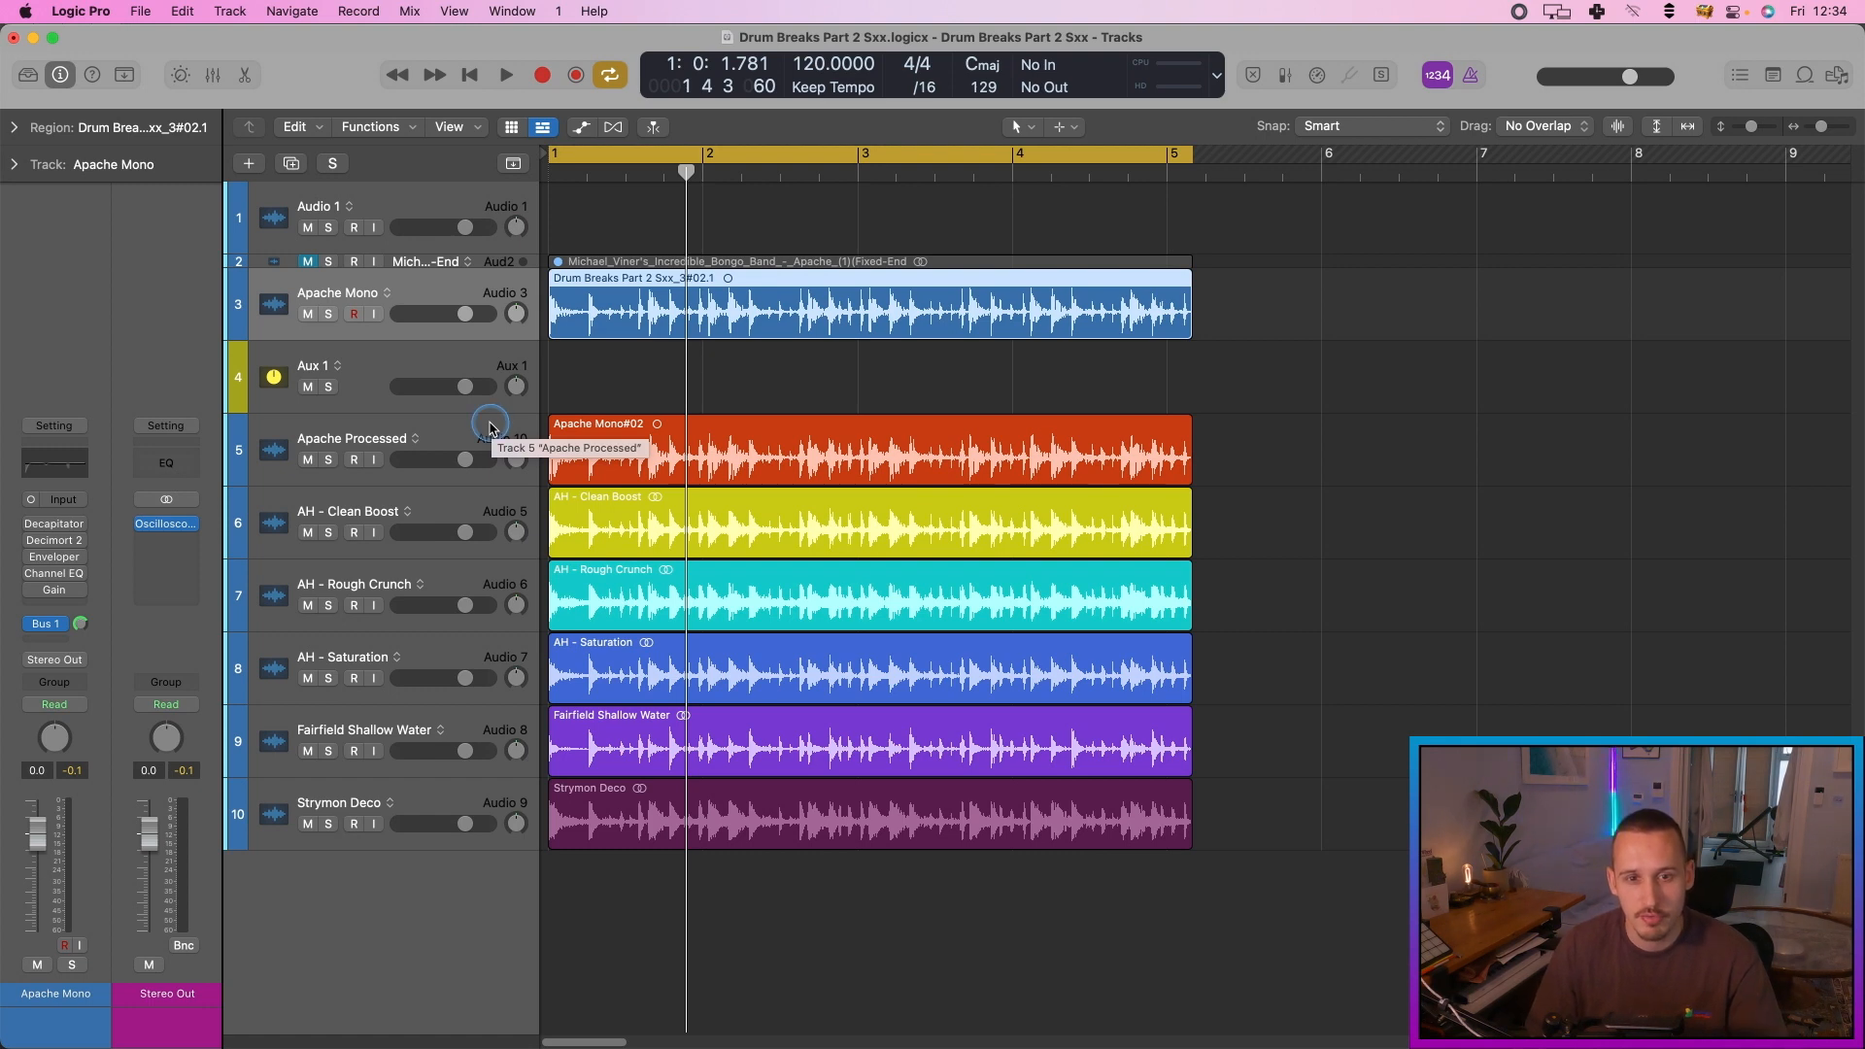
# Step: Mute Apache Mono and audition Apache Processed, Clean Boost, Rough Crunch, Saturation, Strymon Deco and Fairfield Shallow Water in turn, each soloed
pyautogui.click(308, 315)
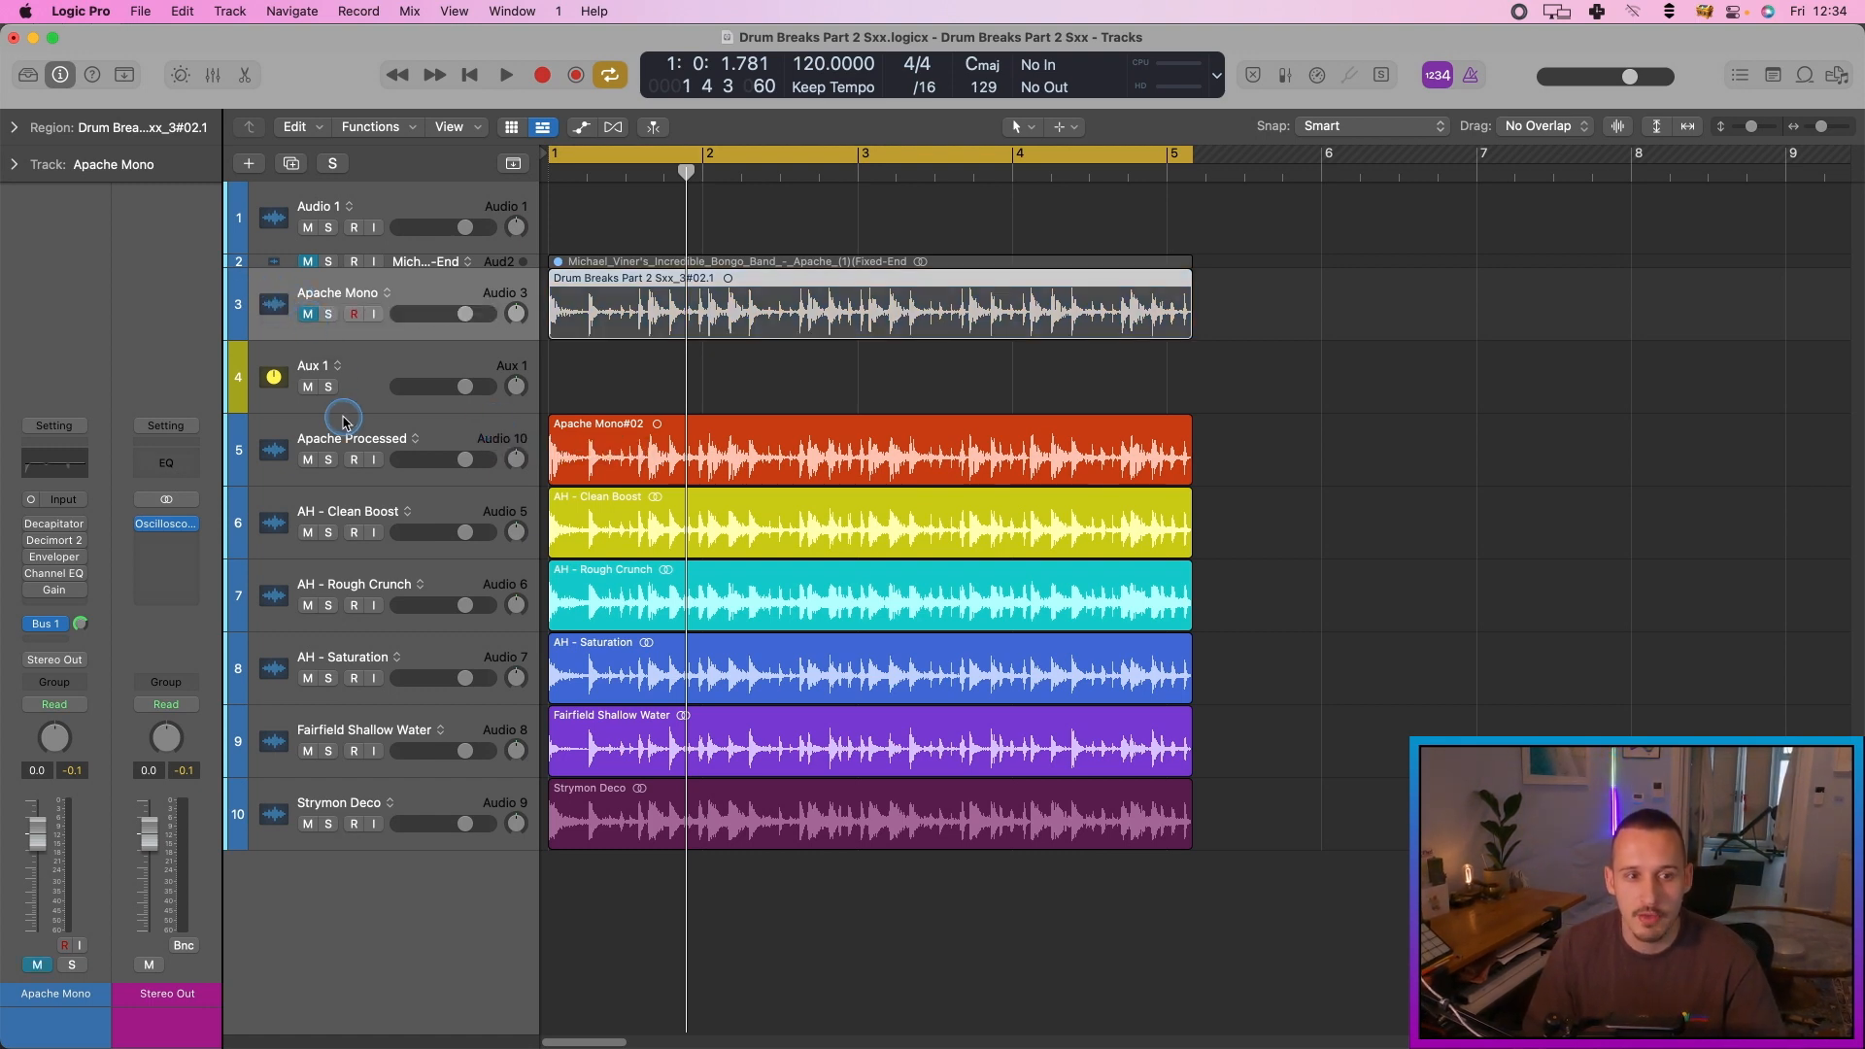
pyautogui.click(328, 460)
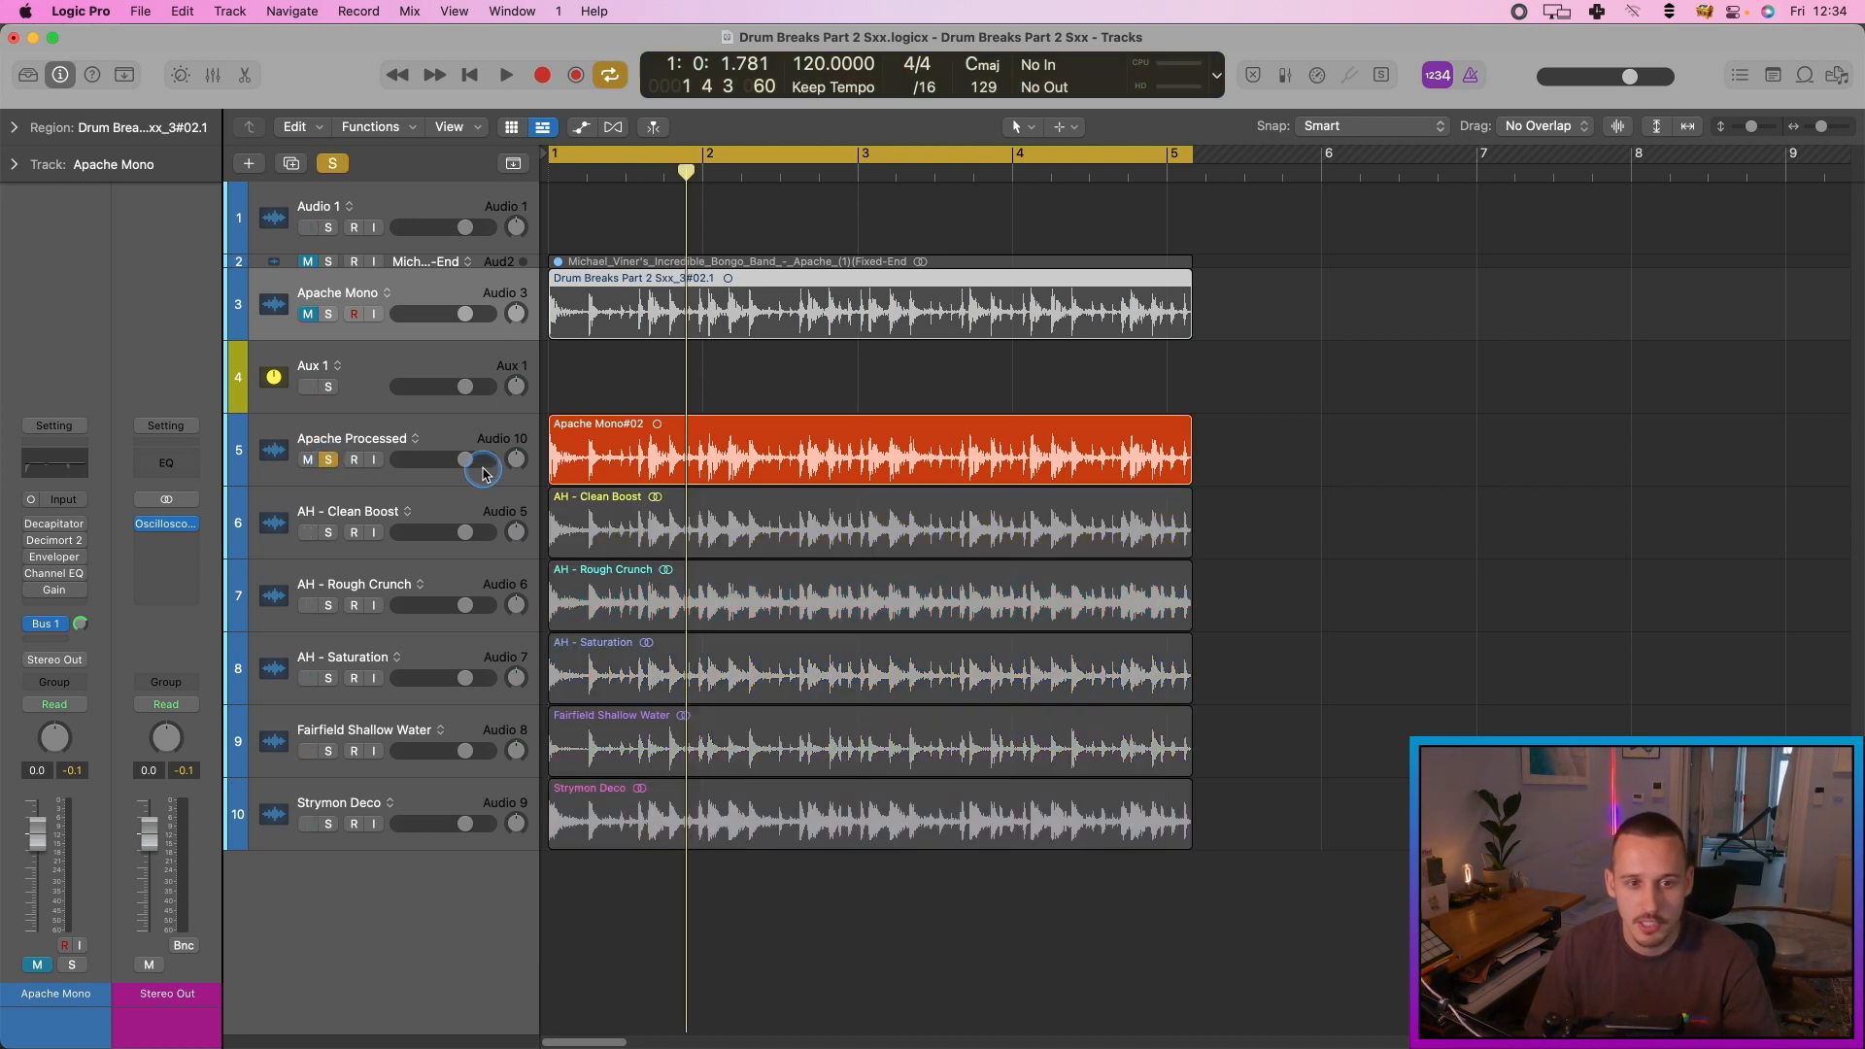
pyautogui.press('space')
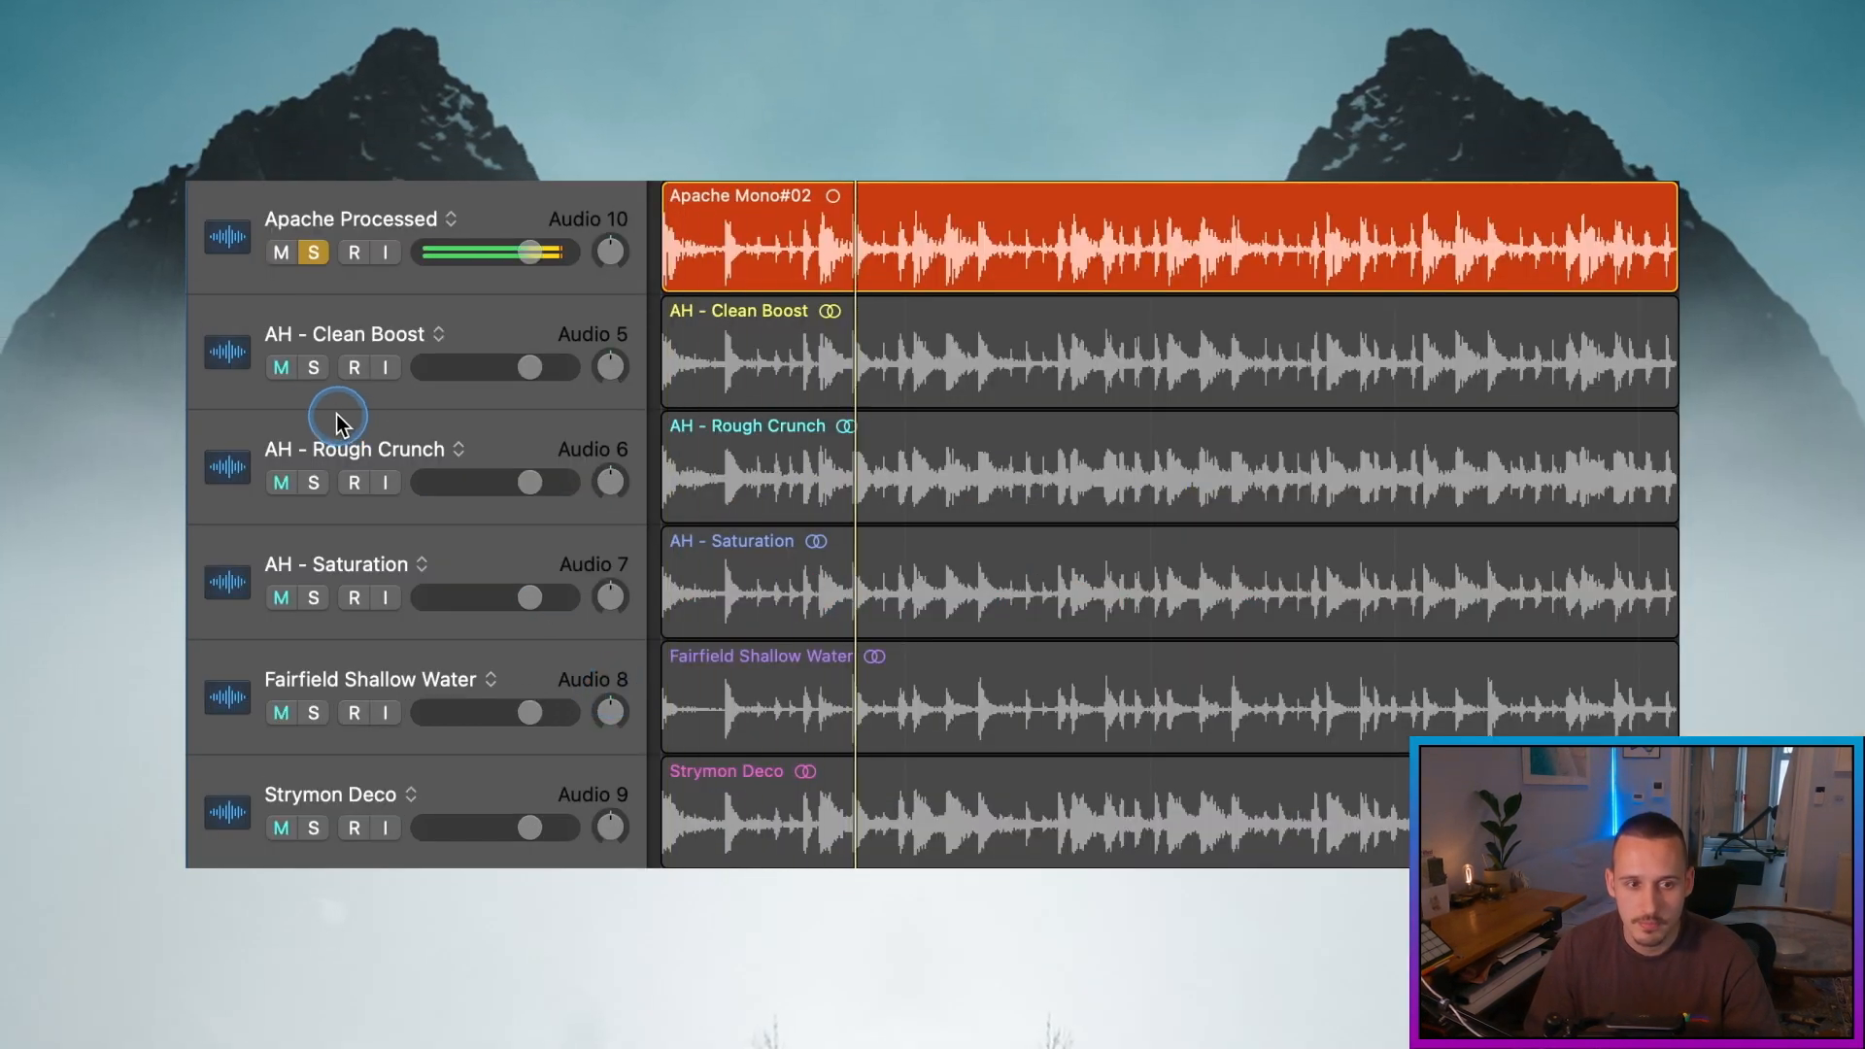
pyautogui.click(314, 368)
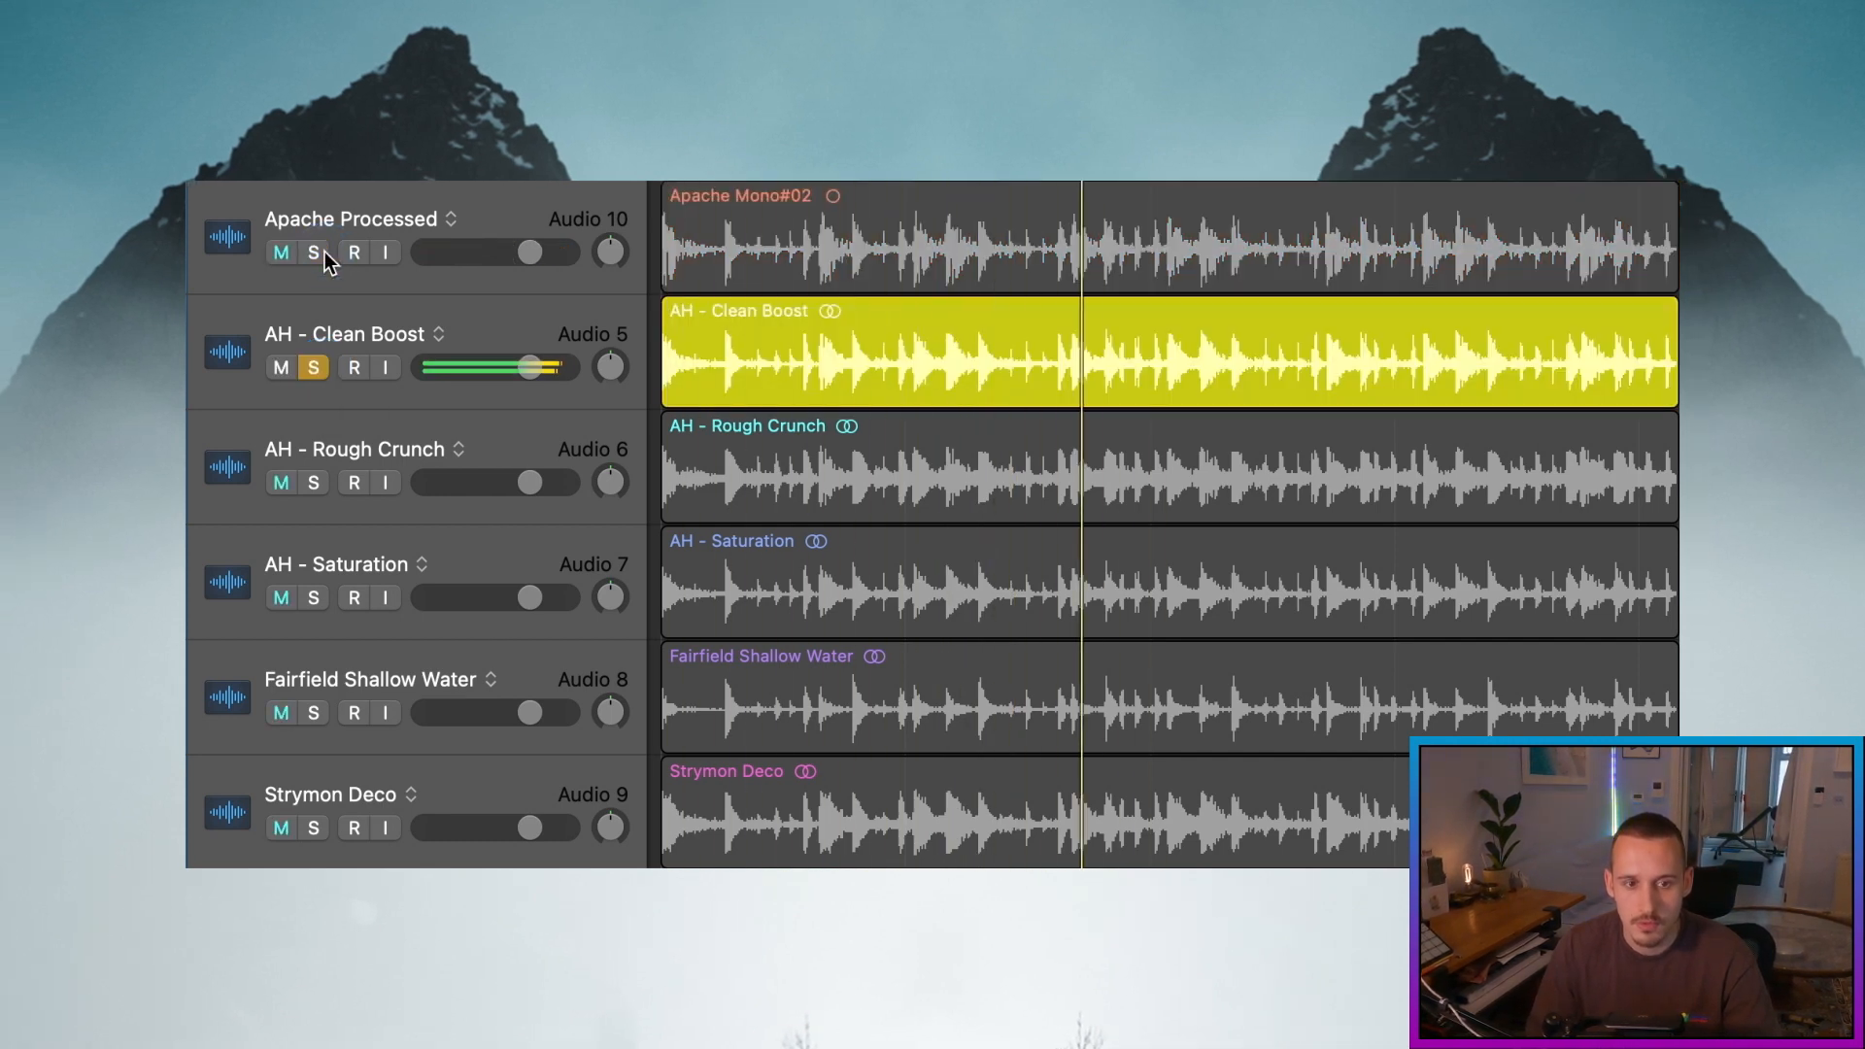
pyautogui.click(312, 367)
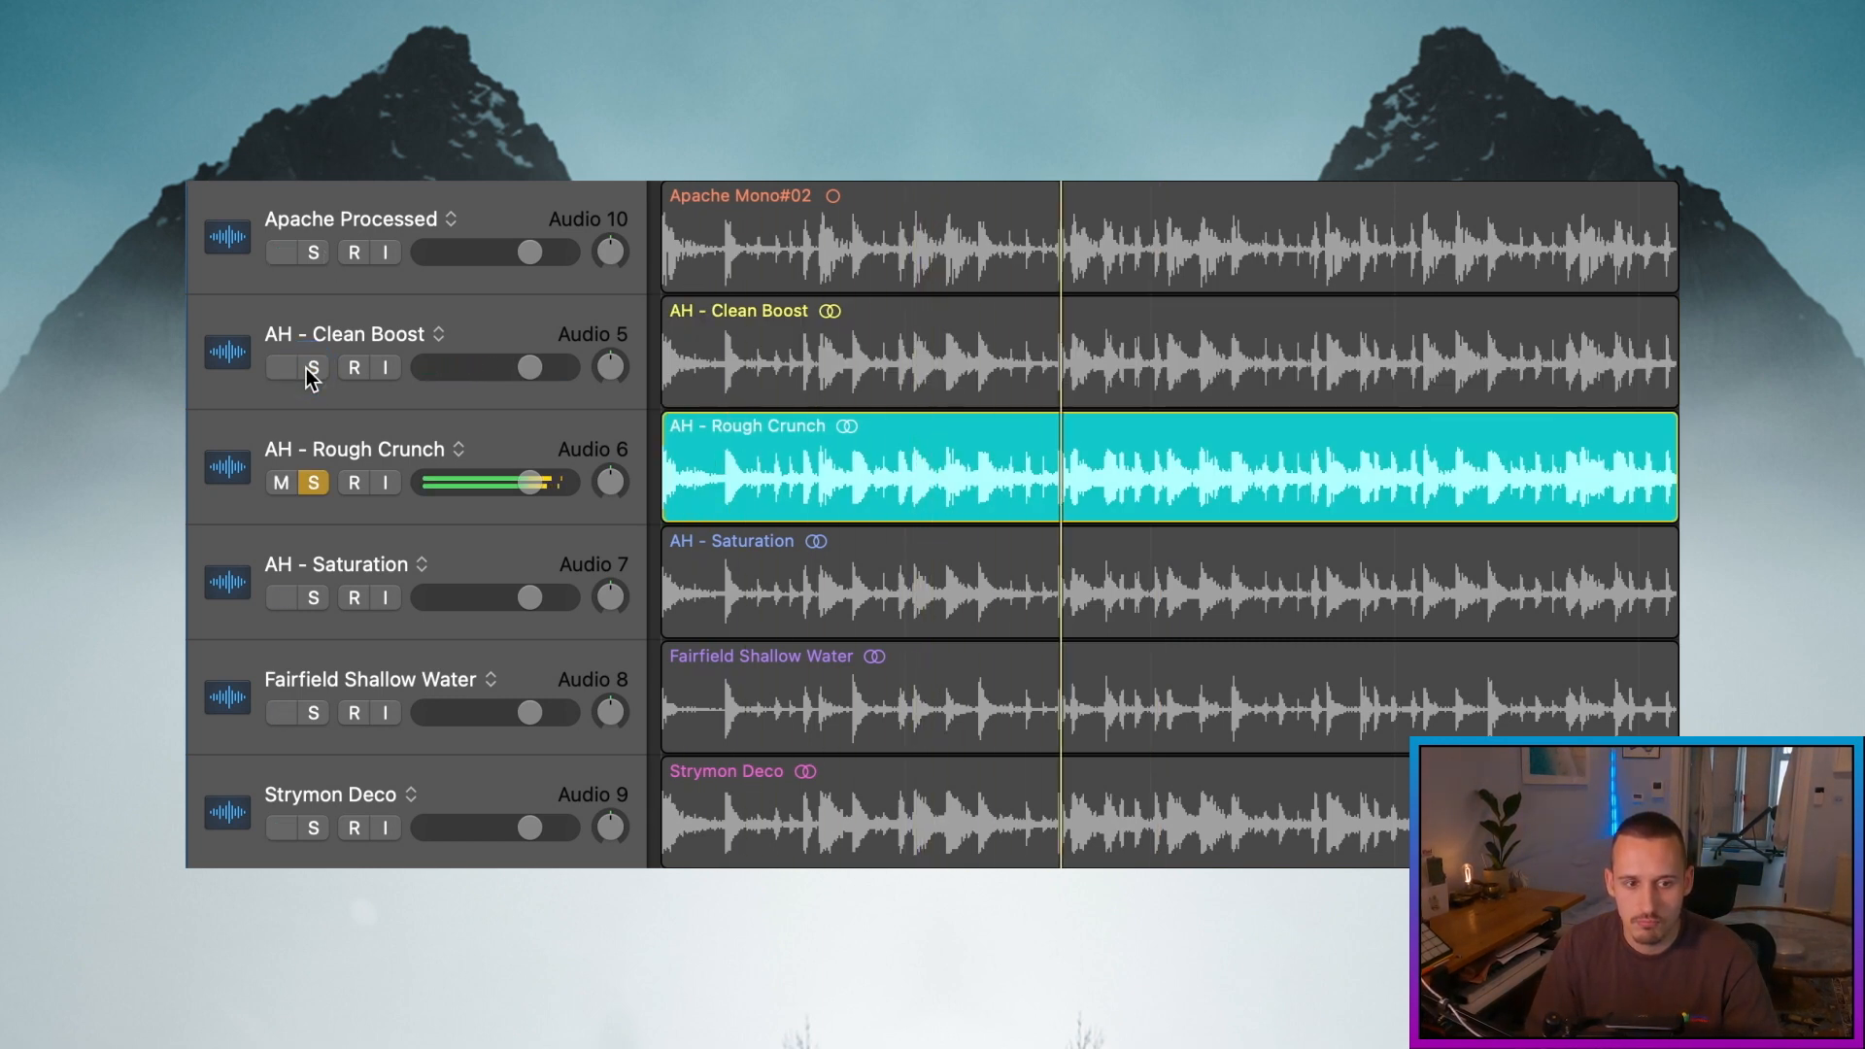
pyautogui.click(312, 598)
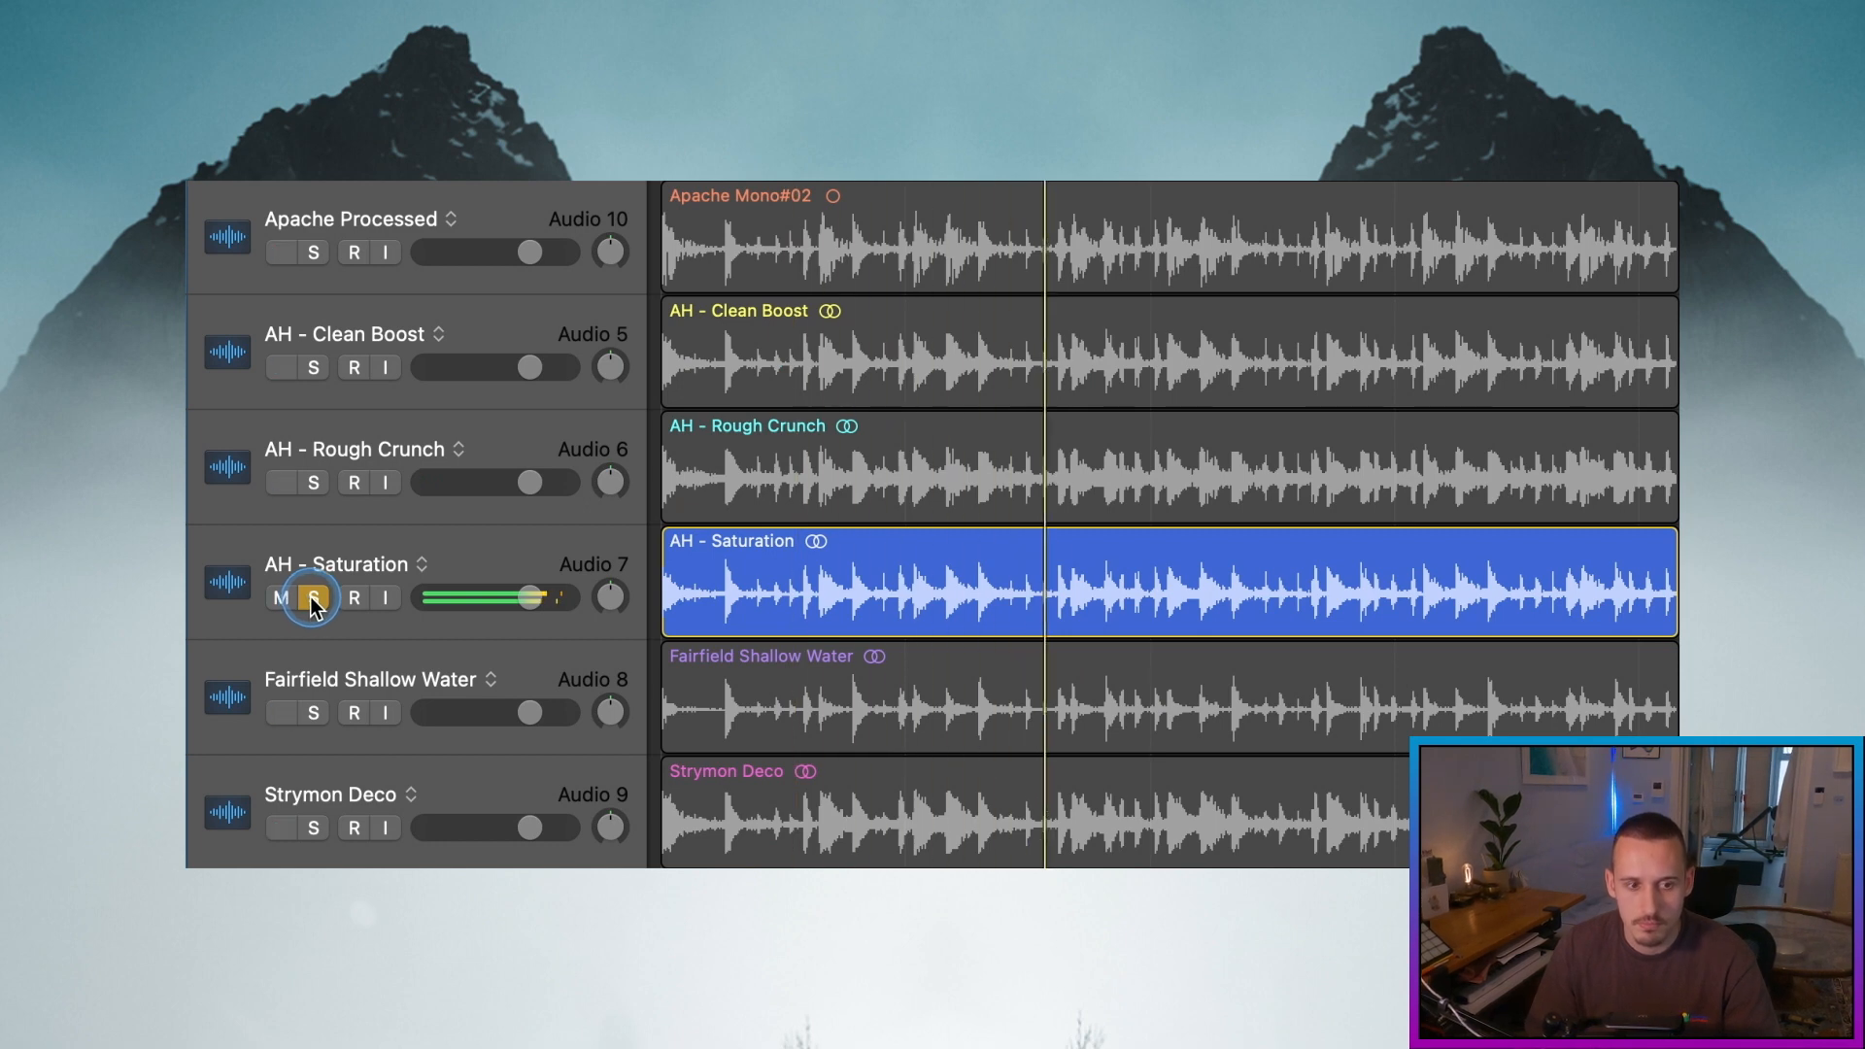
pyautogui.click(326, 711)
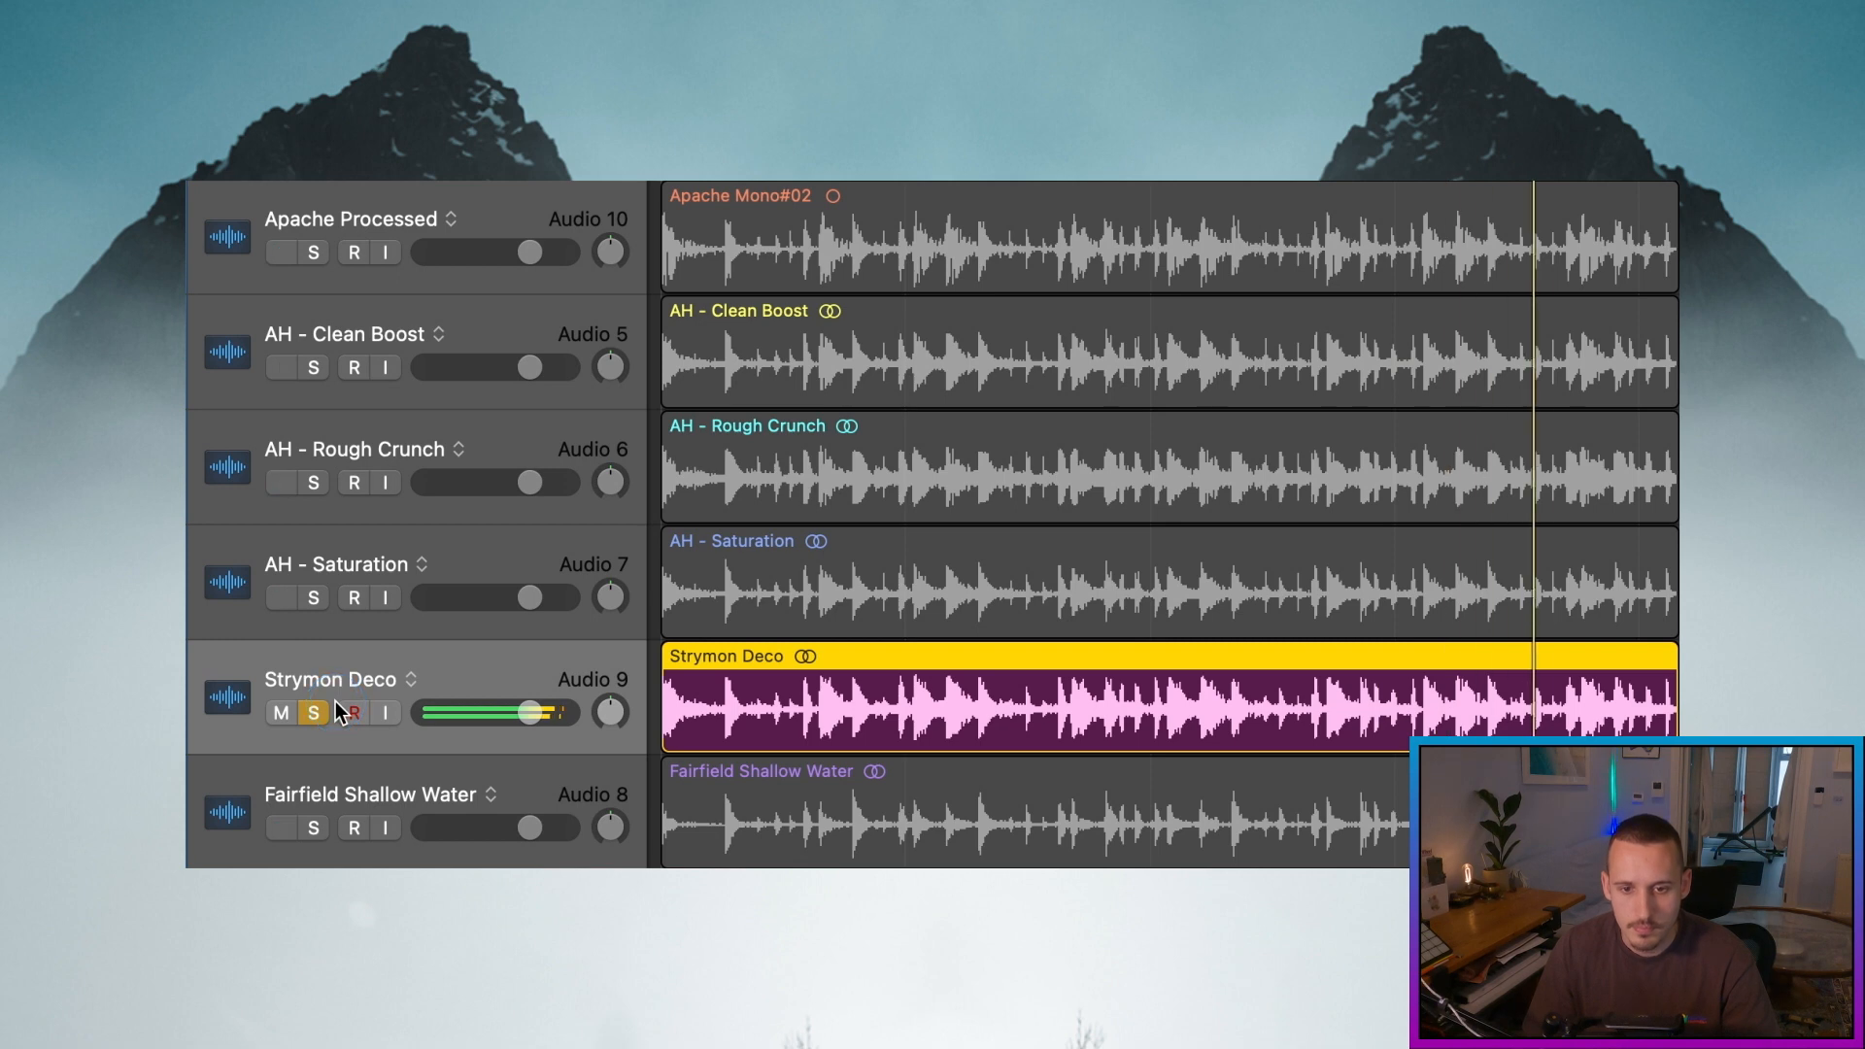
pyautogui.click(310, 822)
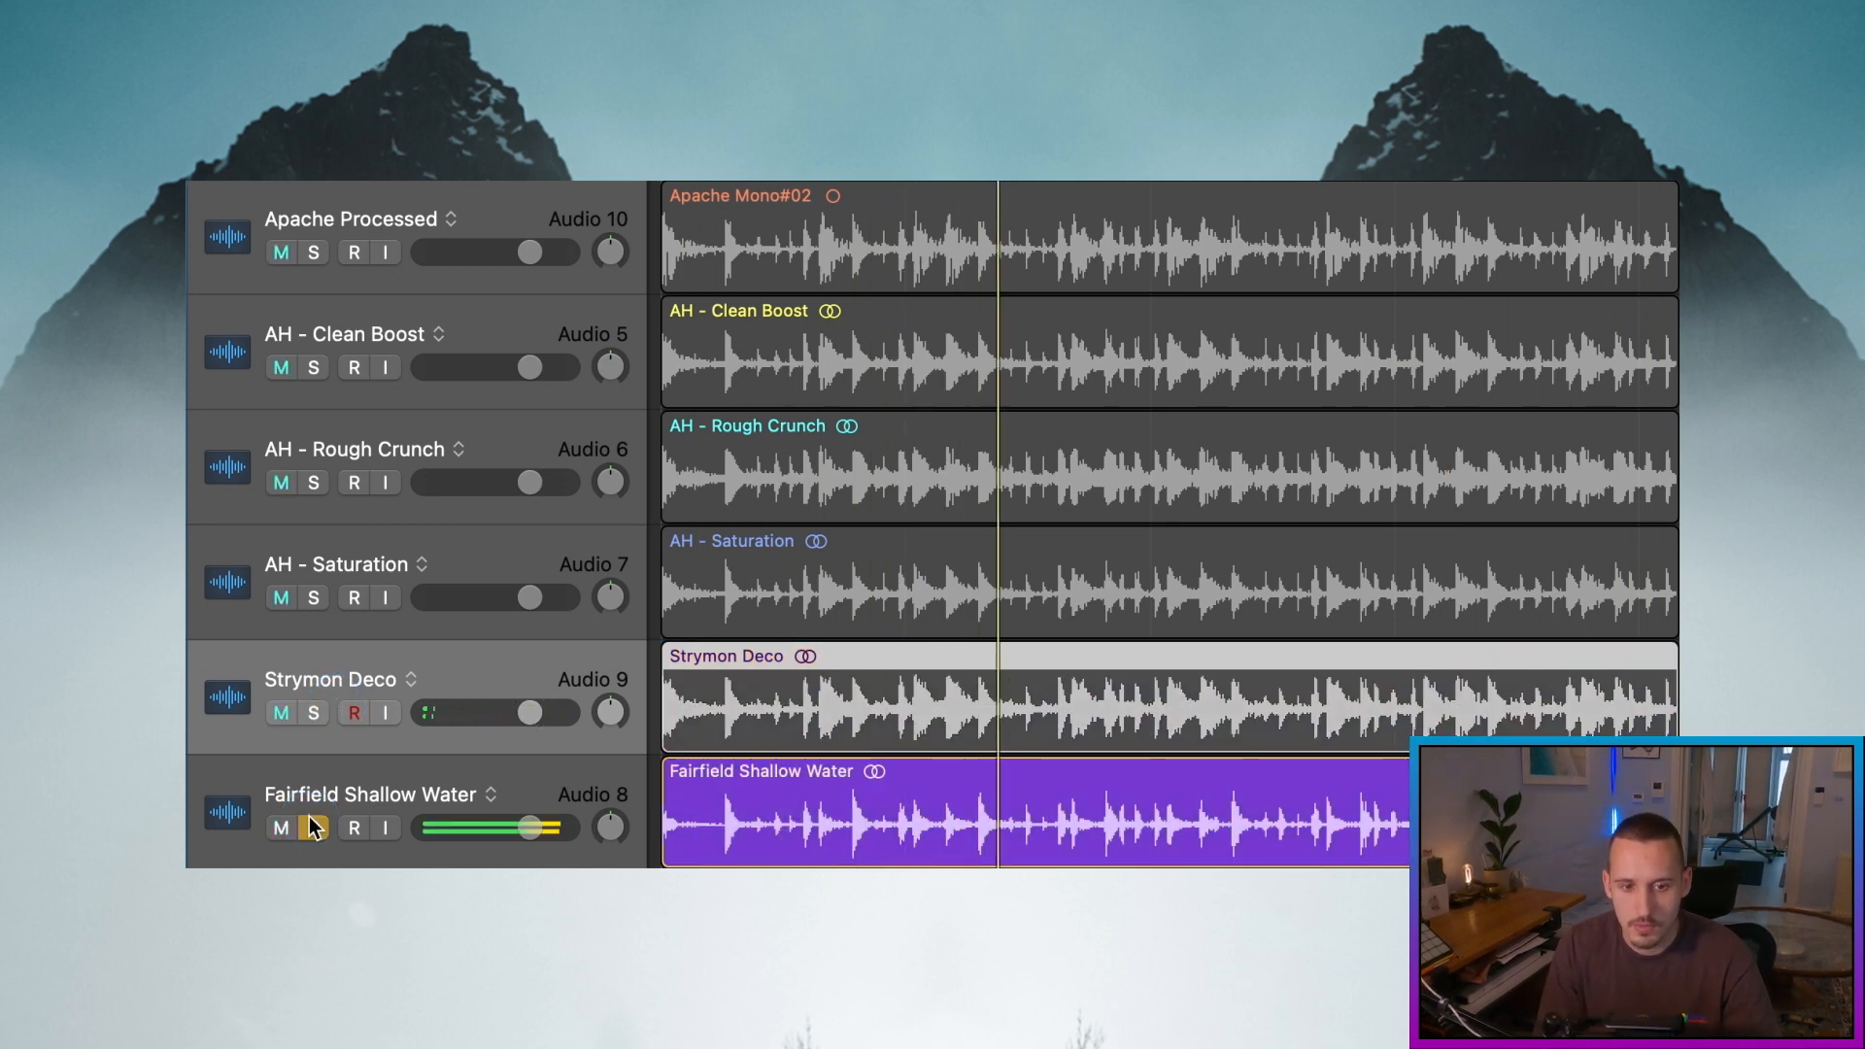
pyautogui.click(311, 827)
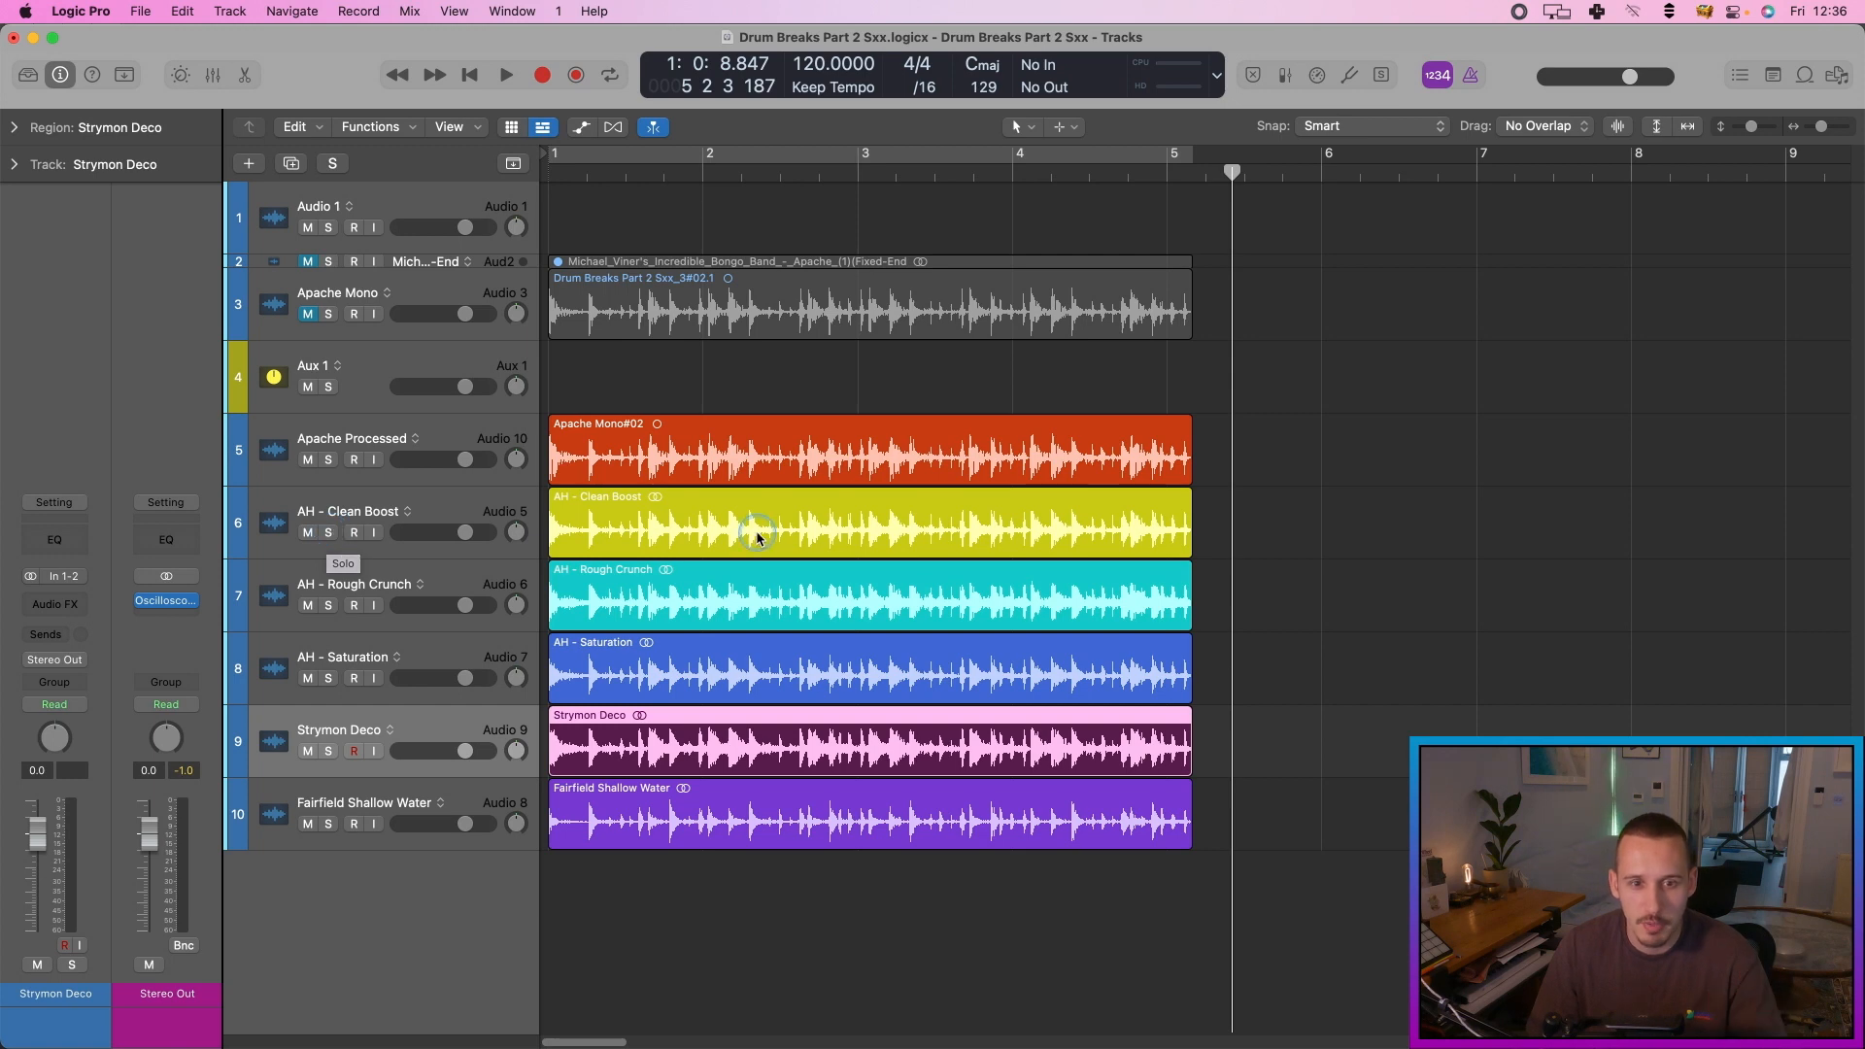
pyautogui.keyDown('ctrl'); pyautogui.keyDown('alt'); pyautogui.click(794, 531); pyautogui.keyUp('alt'); pyautogui.keyUp('ctrl')
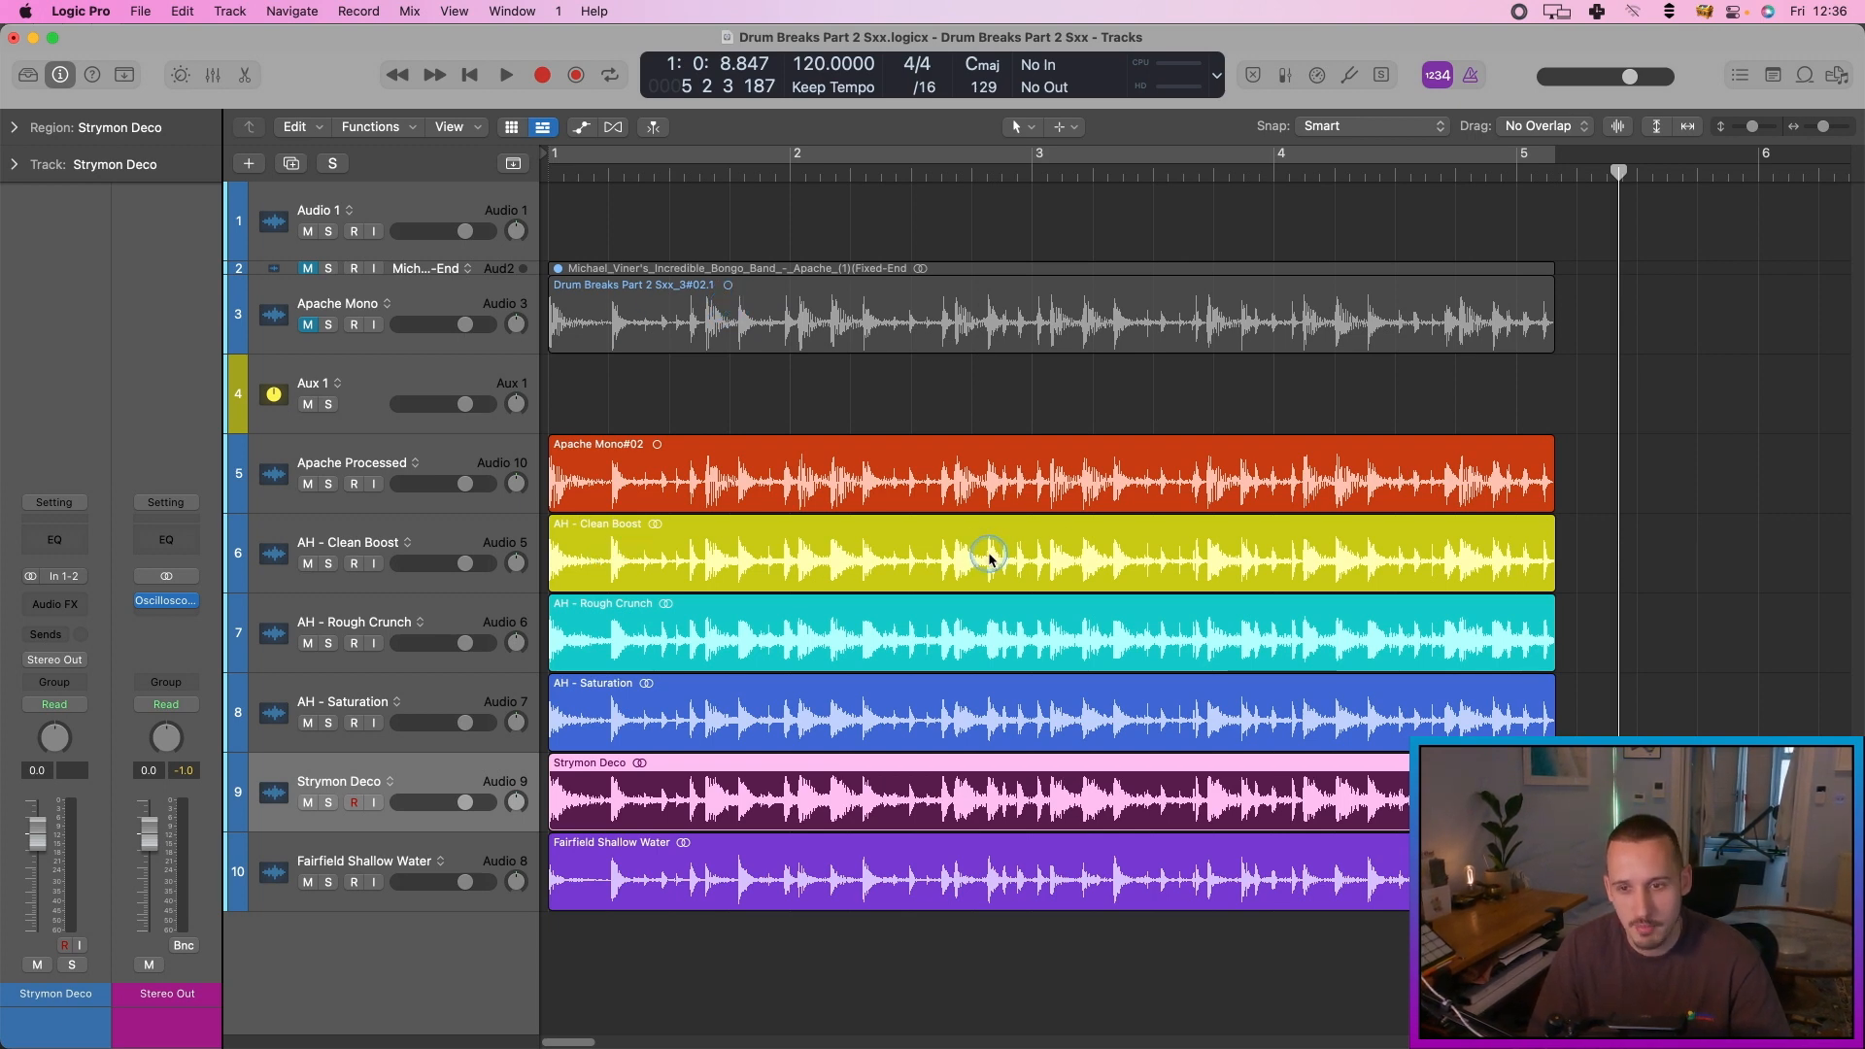
pyautogui.click(822, 635)
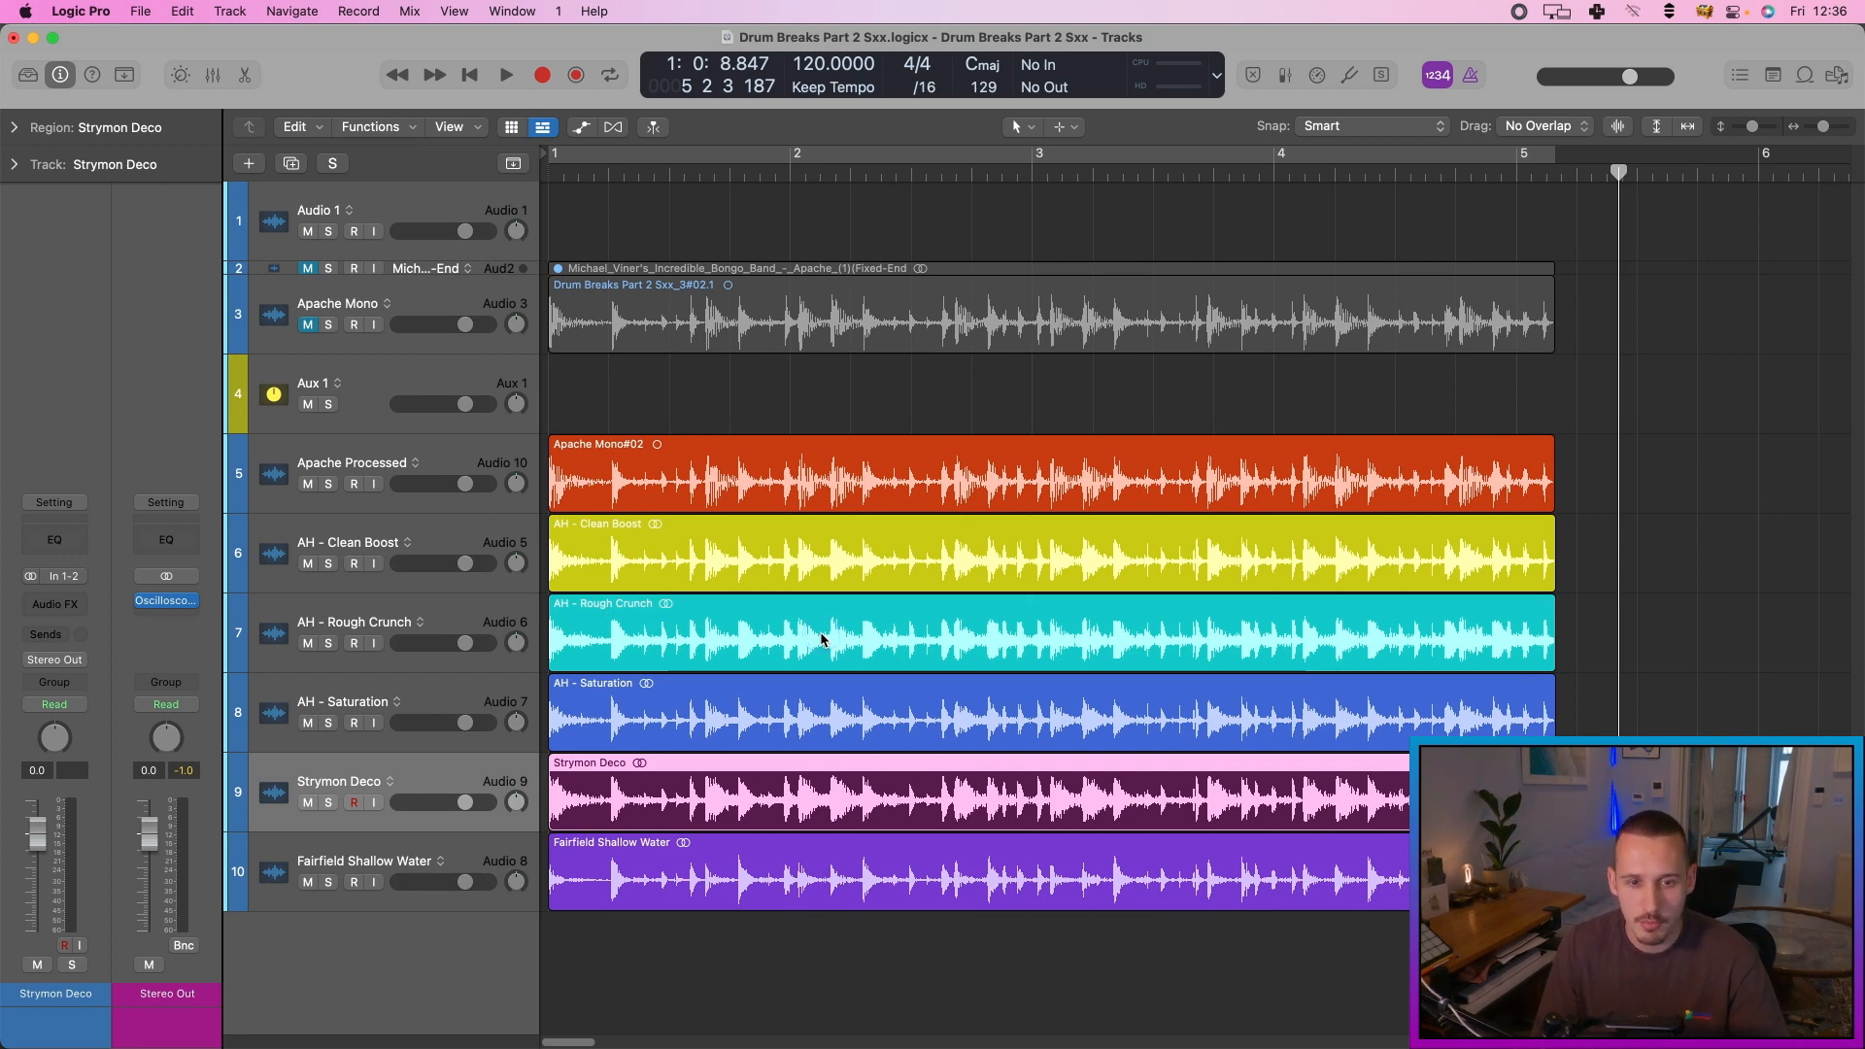
pyautogui.click(352, 802)
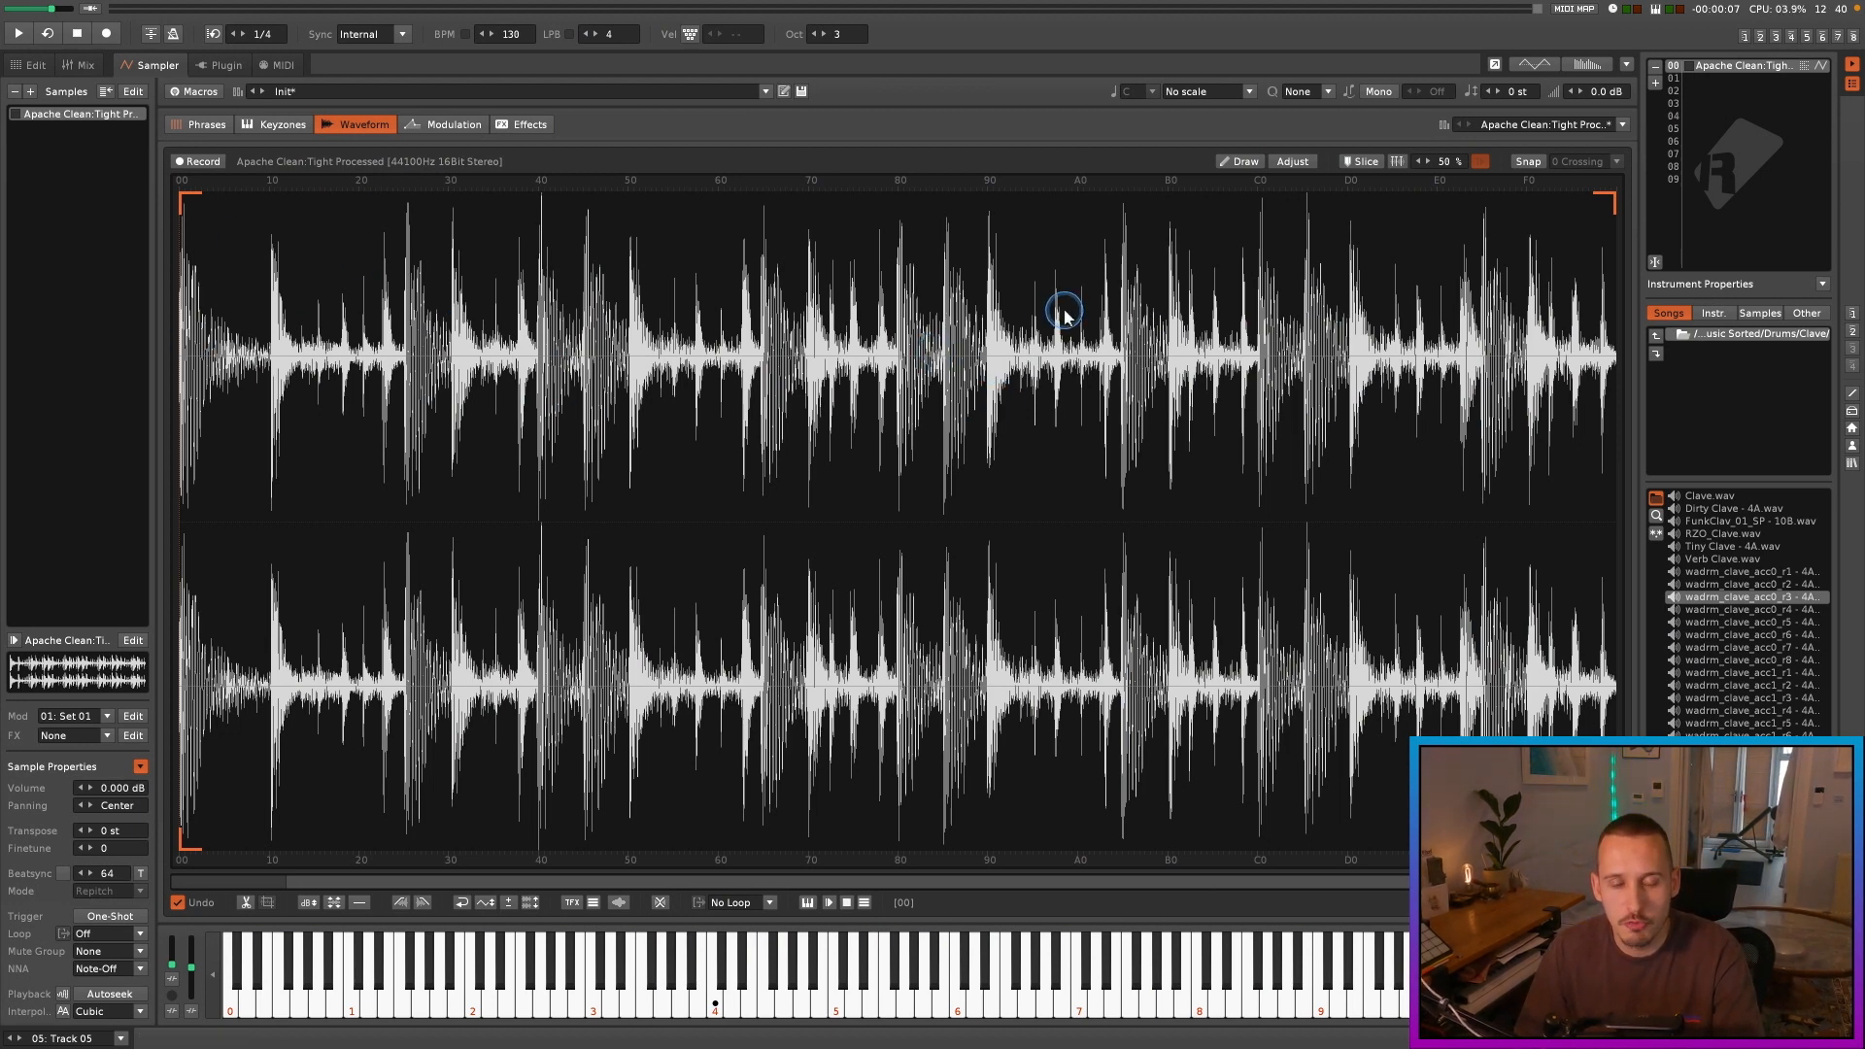
# Step: Play the Apache break sample in Renoise and place a slice marker at the onset of the hit midway through the waveform
pyautogui.click(939, 430)
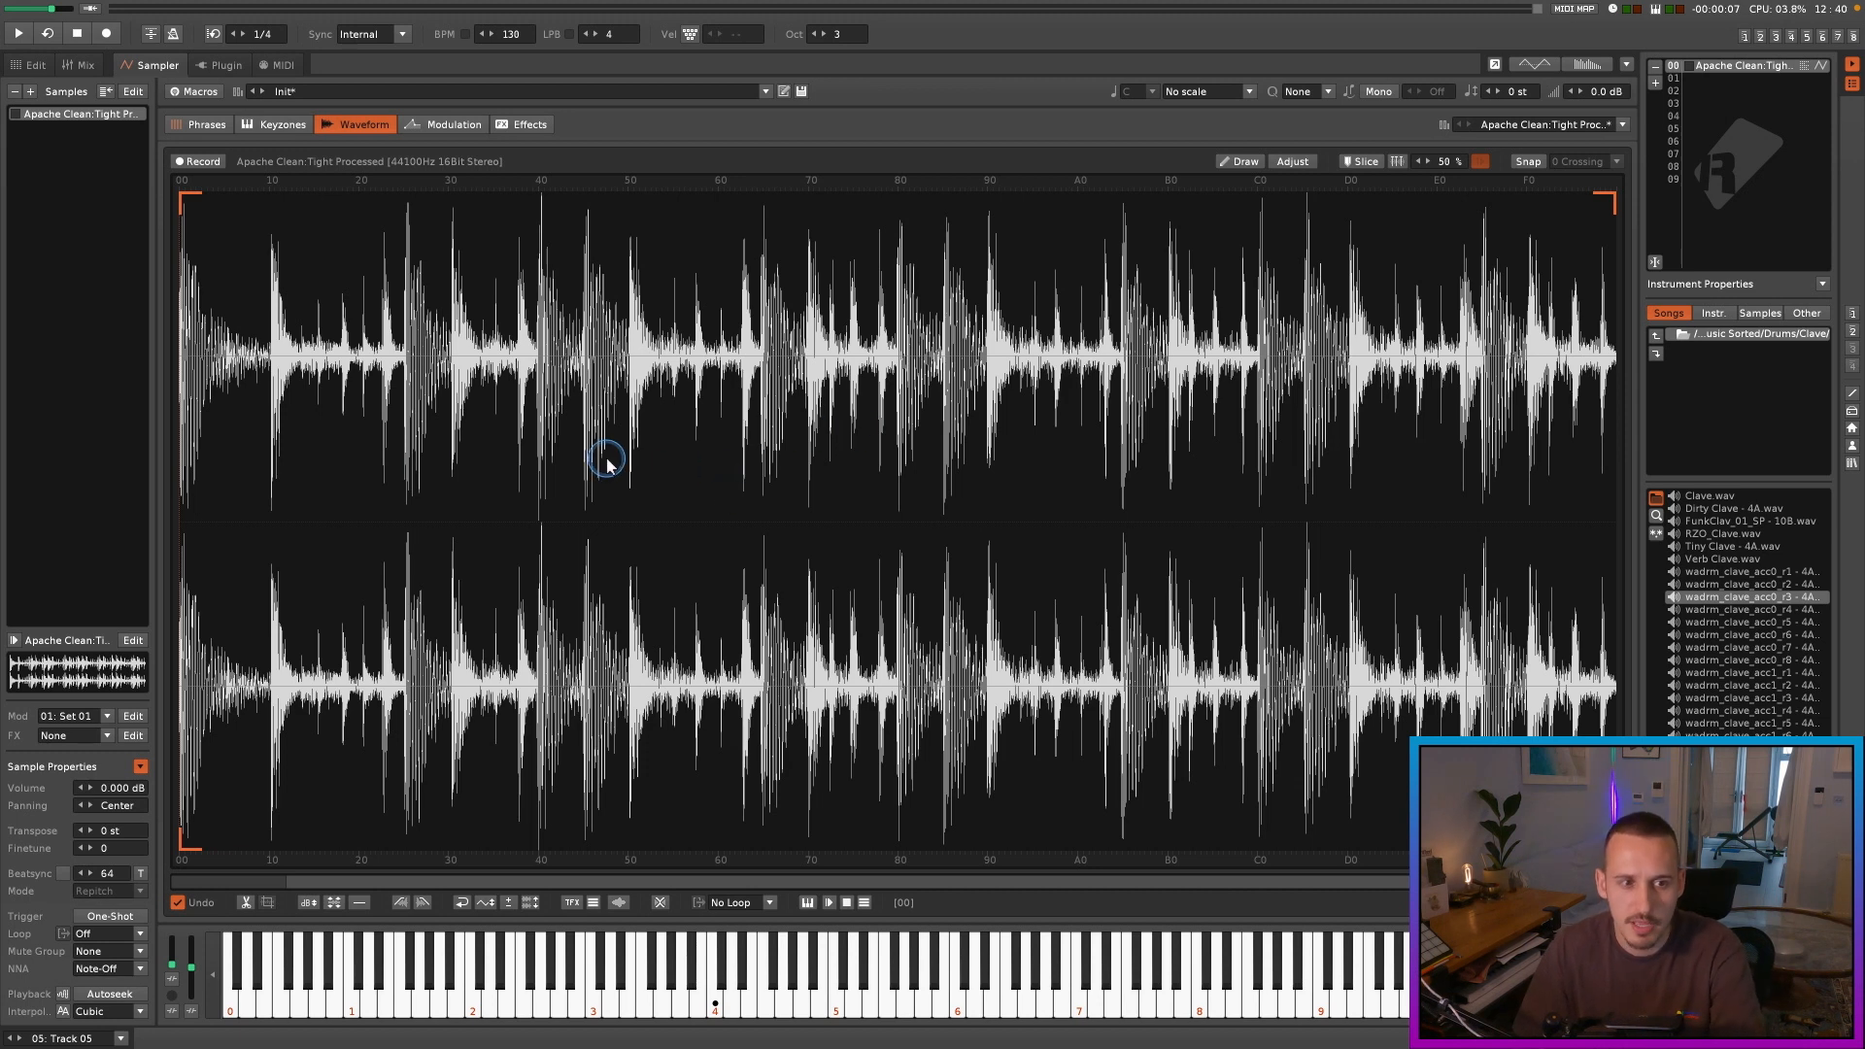
pyautogui.press('q')
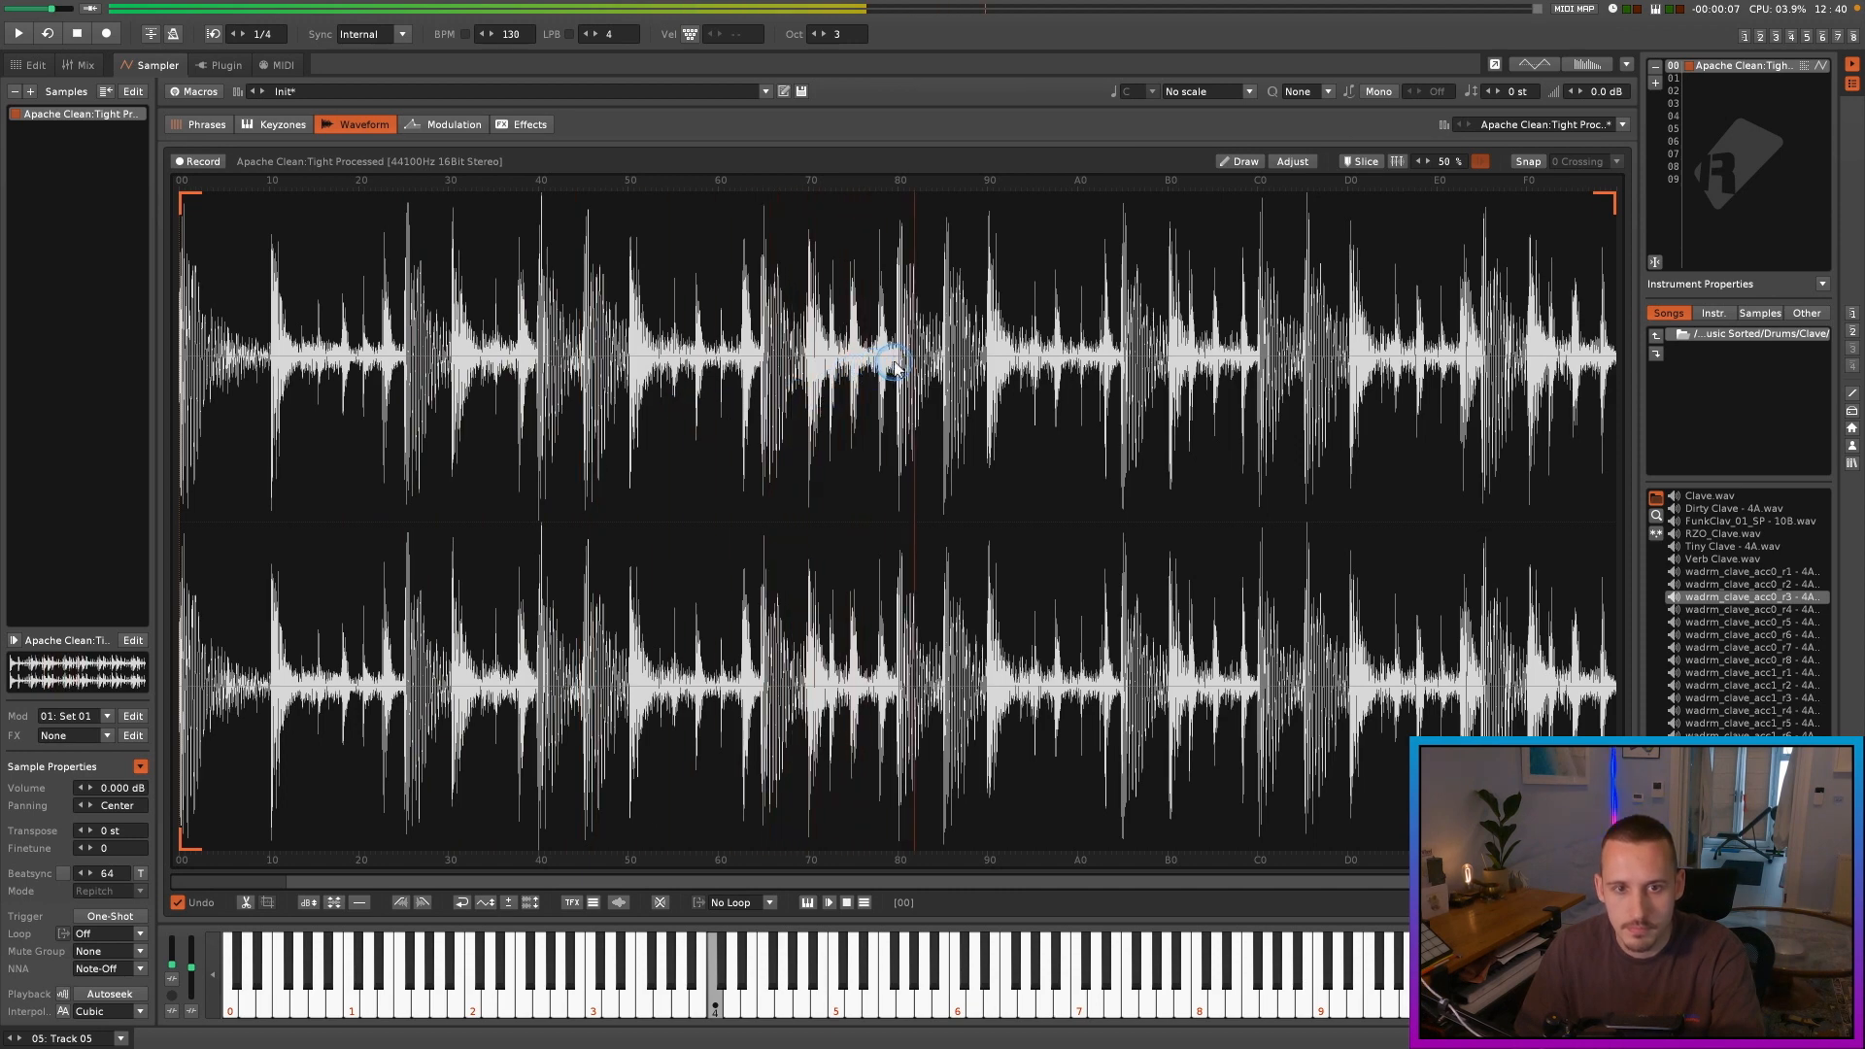
pyautogui.scroll(5, 898, 355)
pyautogui.scroll(10, 904, 356)
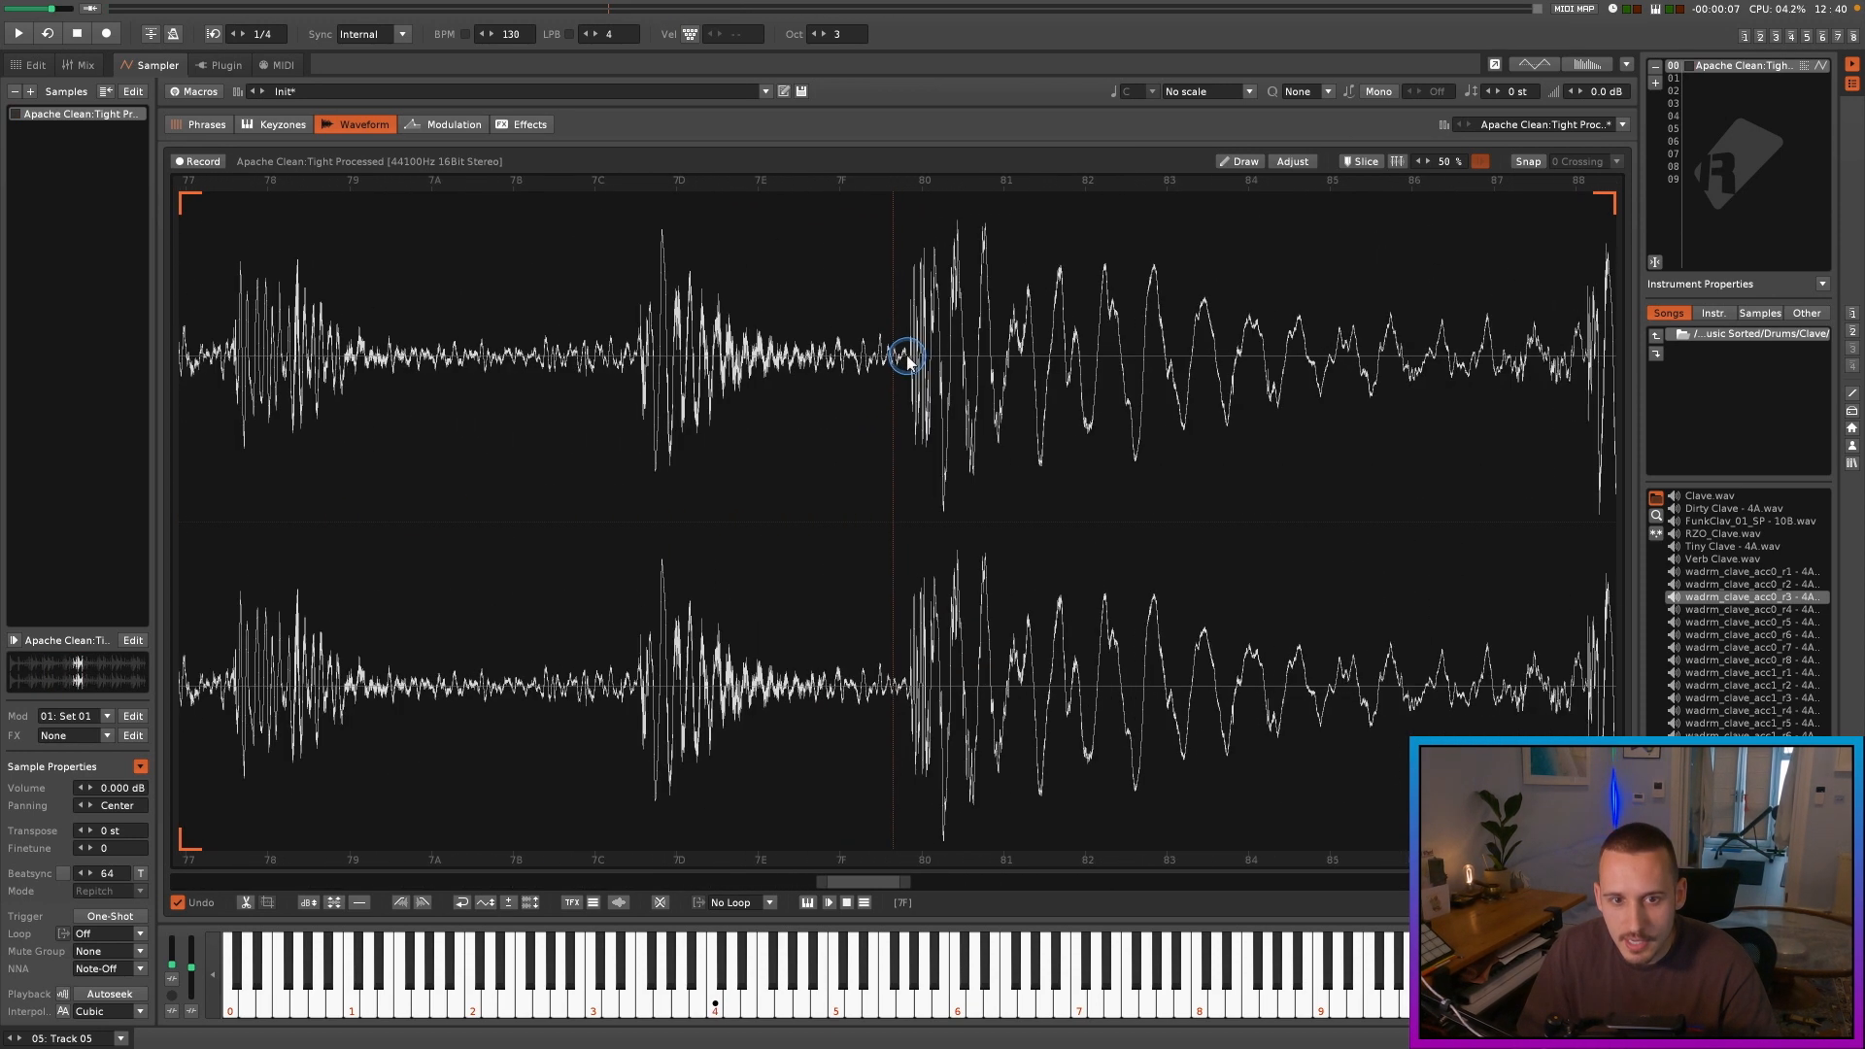
pyautogui.click(871, 360)
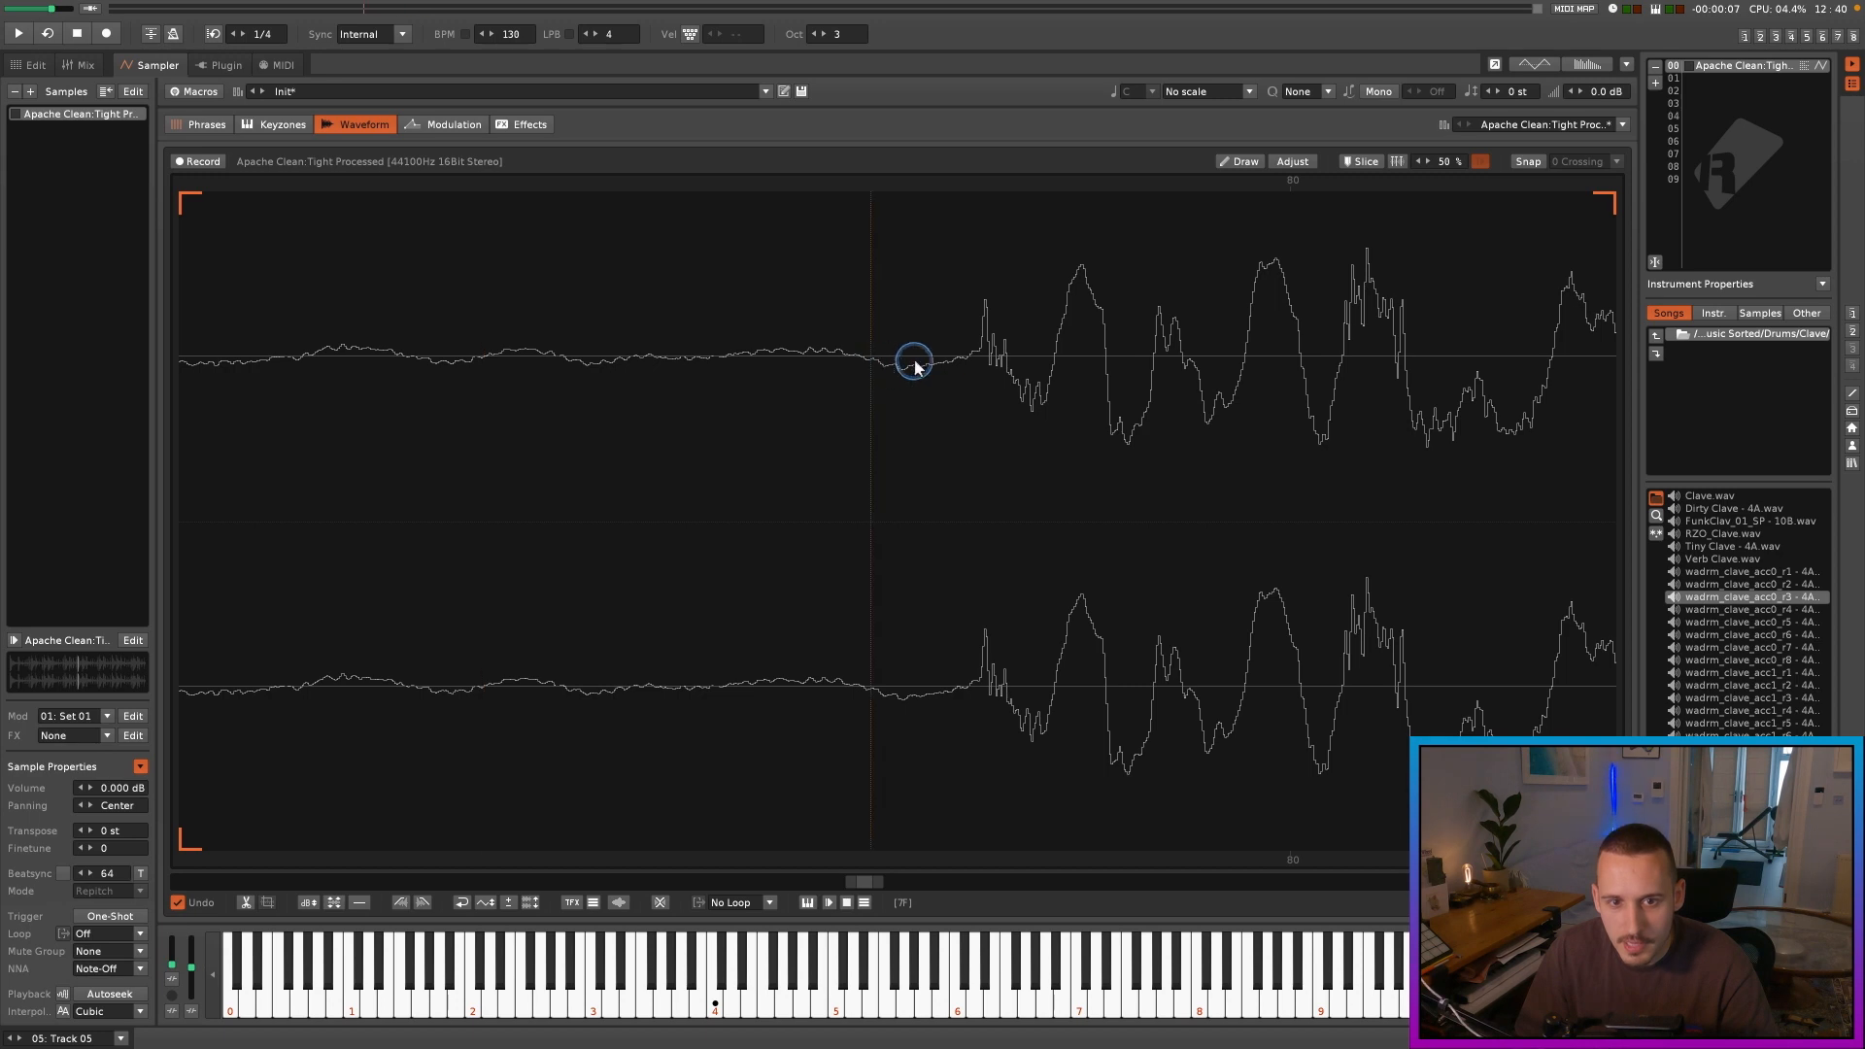
pyautogui.doubleClick(970, 362)
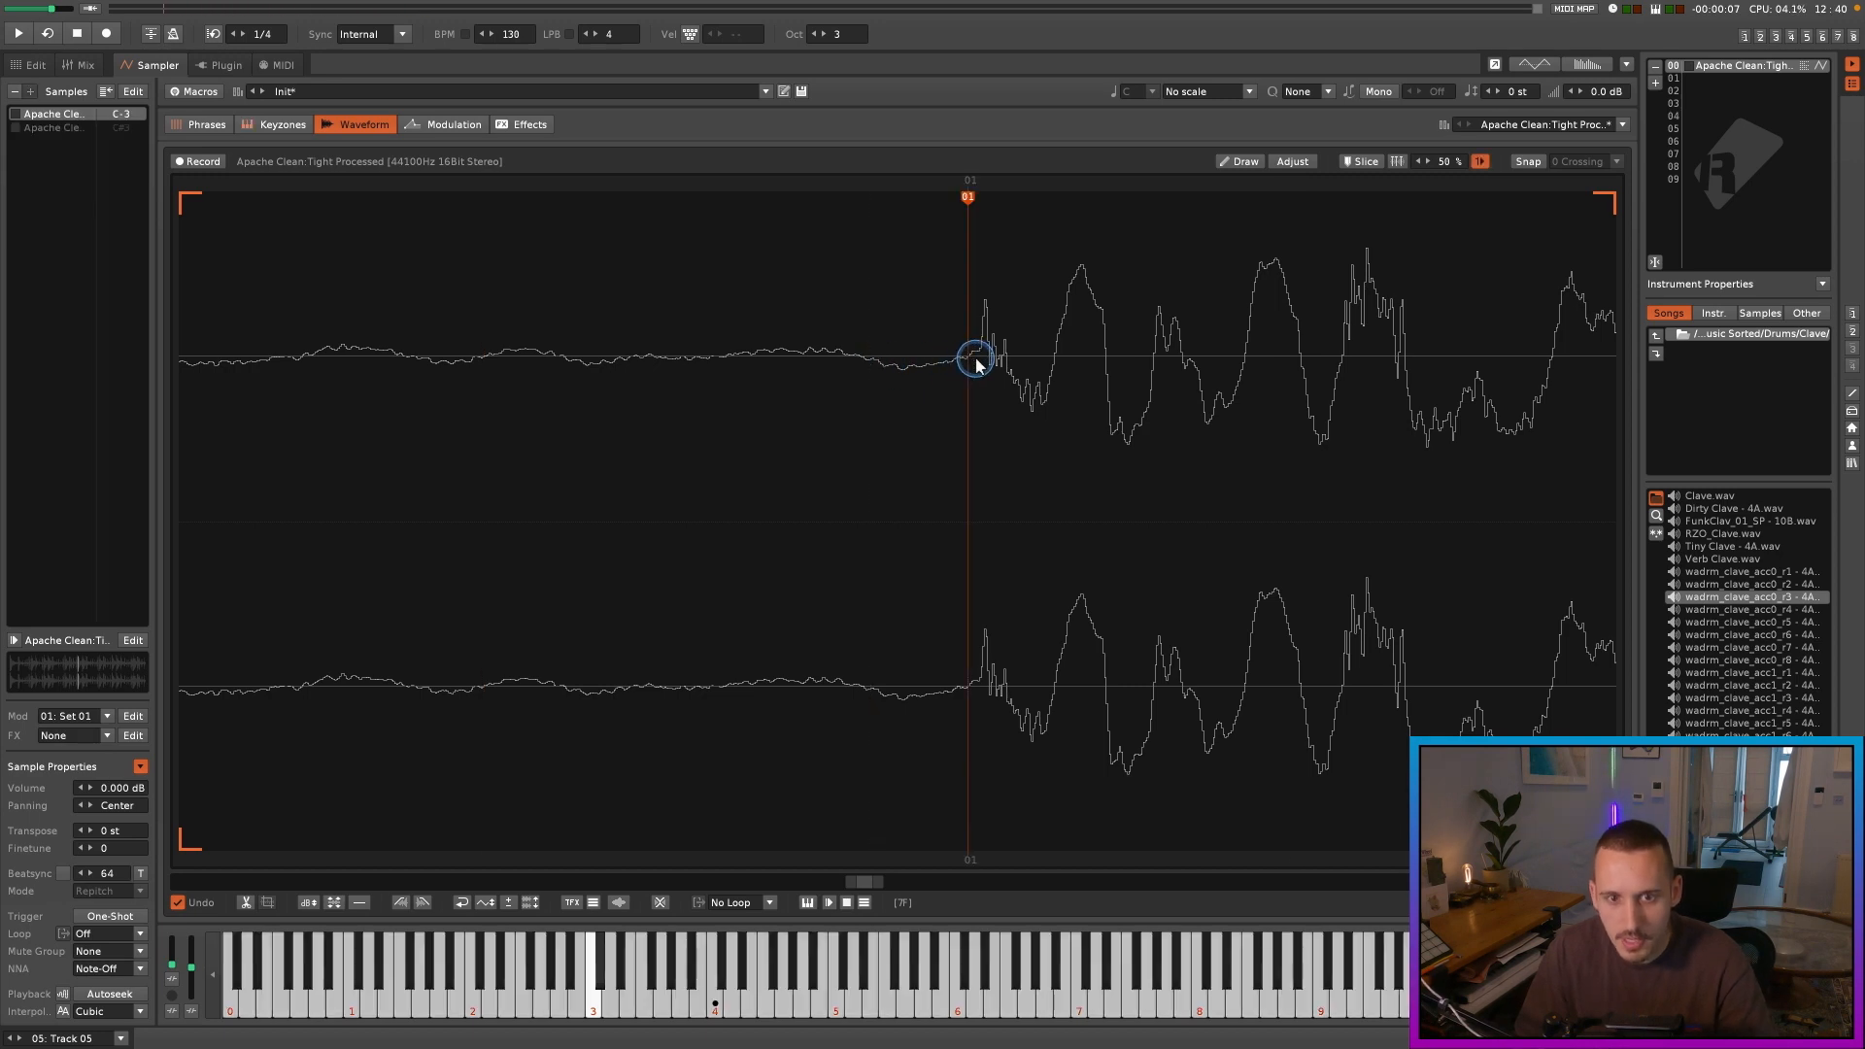
# Step: Select the second half of the Apache break, from the slice marker to the end, and cut it from the sample
pyautogui.scroll(-8, 975, 358)
pyautogui.doubleClick(1208, 408)
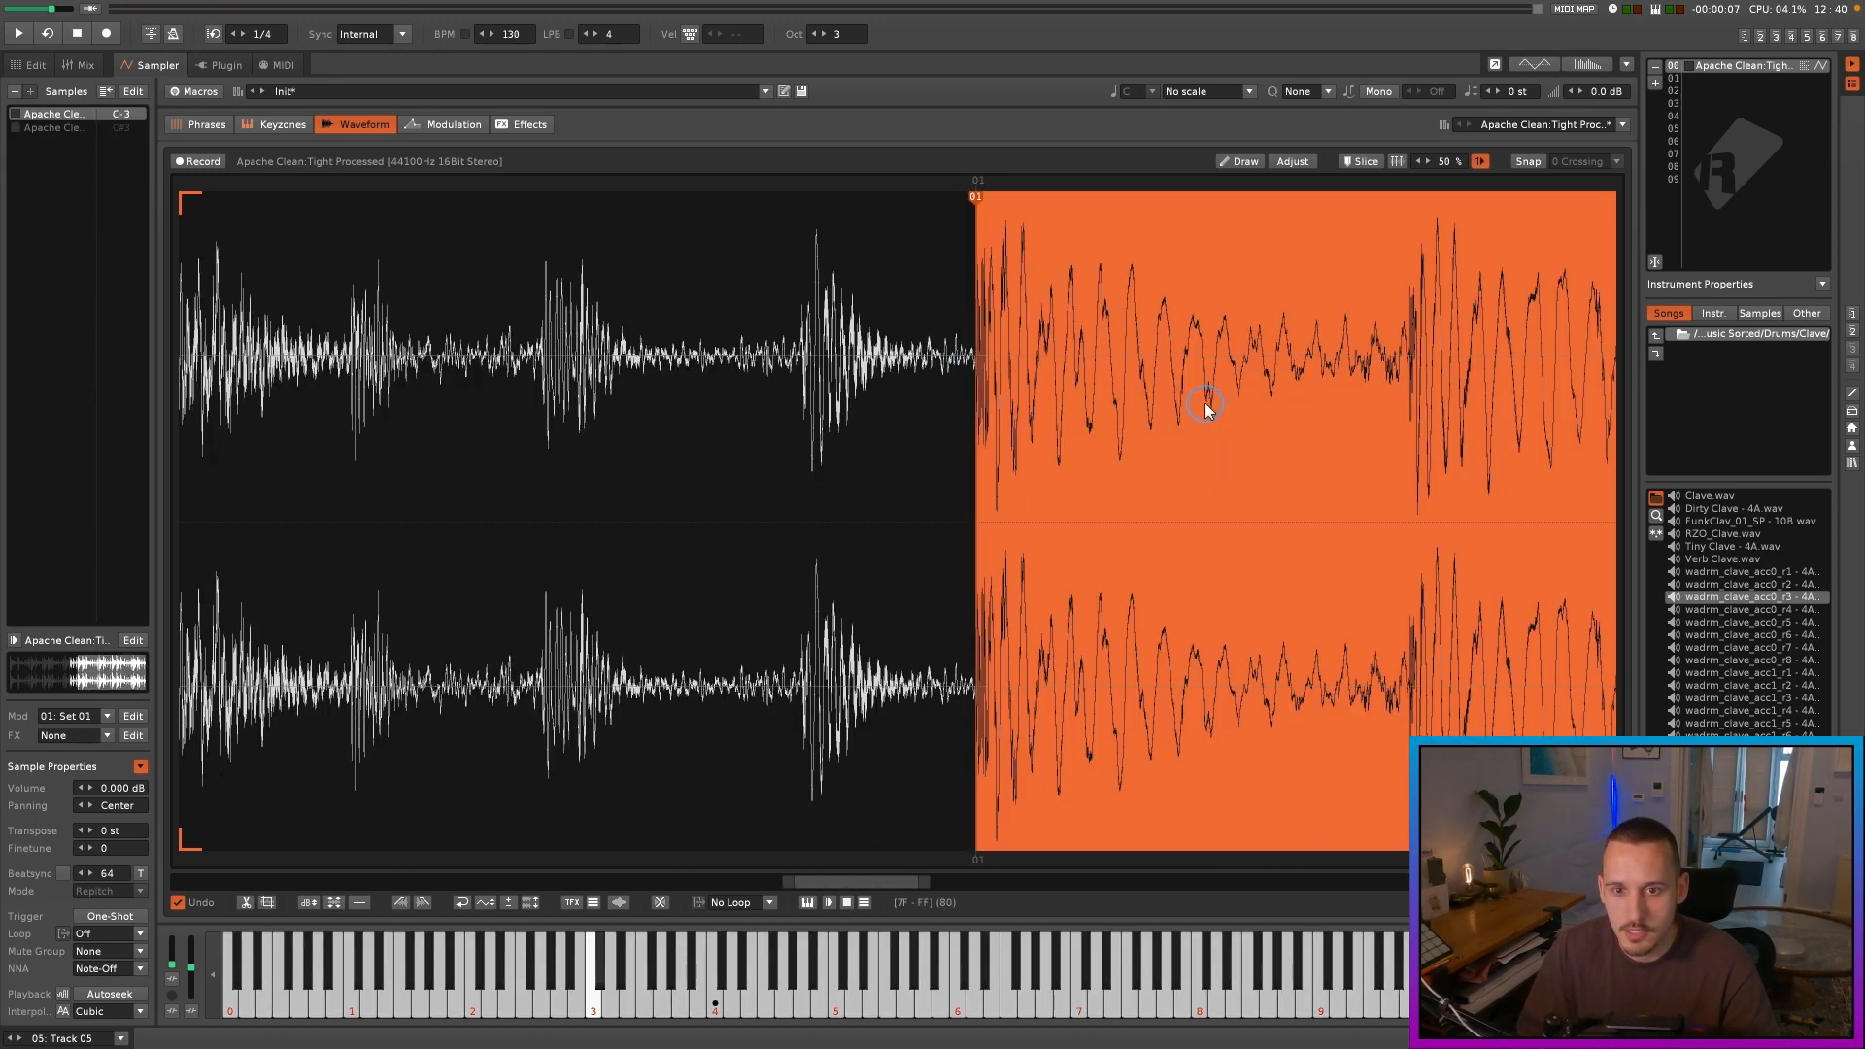
pyautogui.scroll(-3, 1201, 406)
pyautogui.press('super+x')
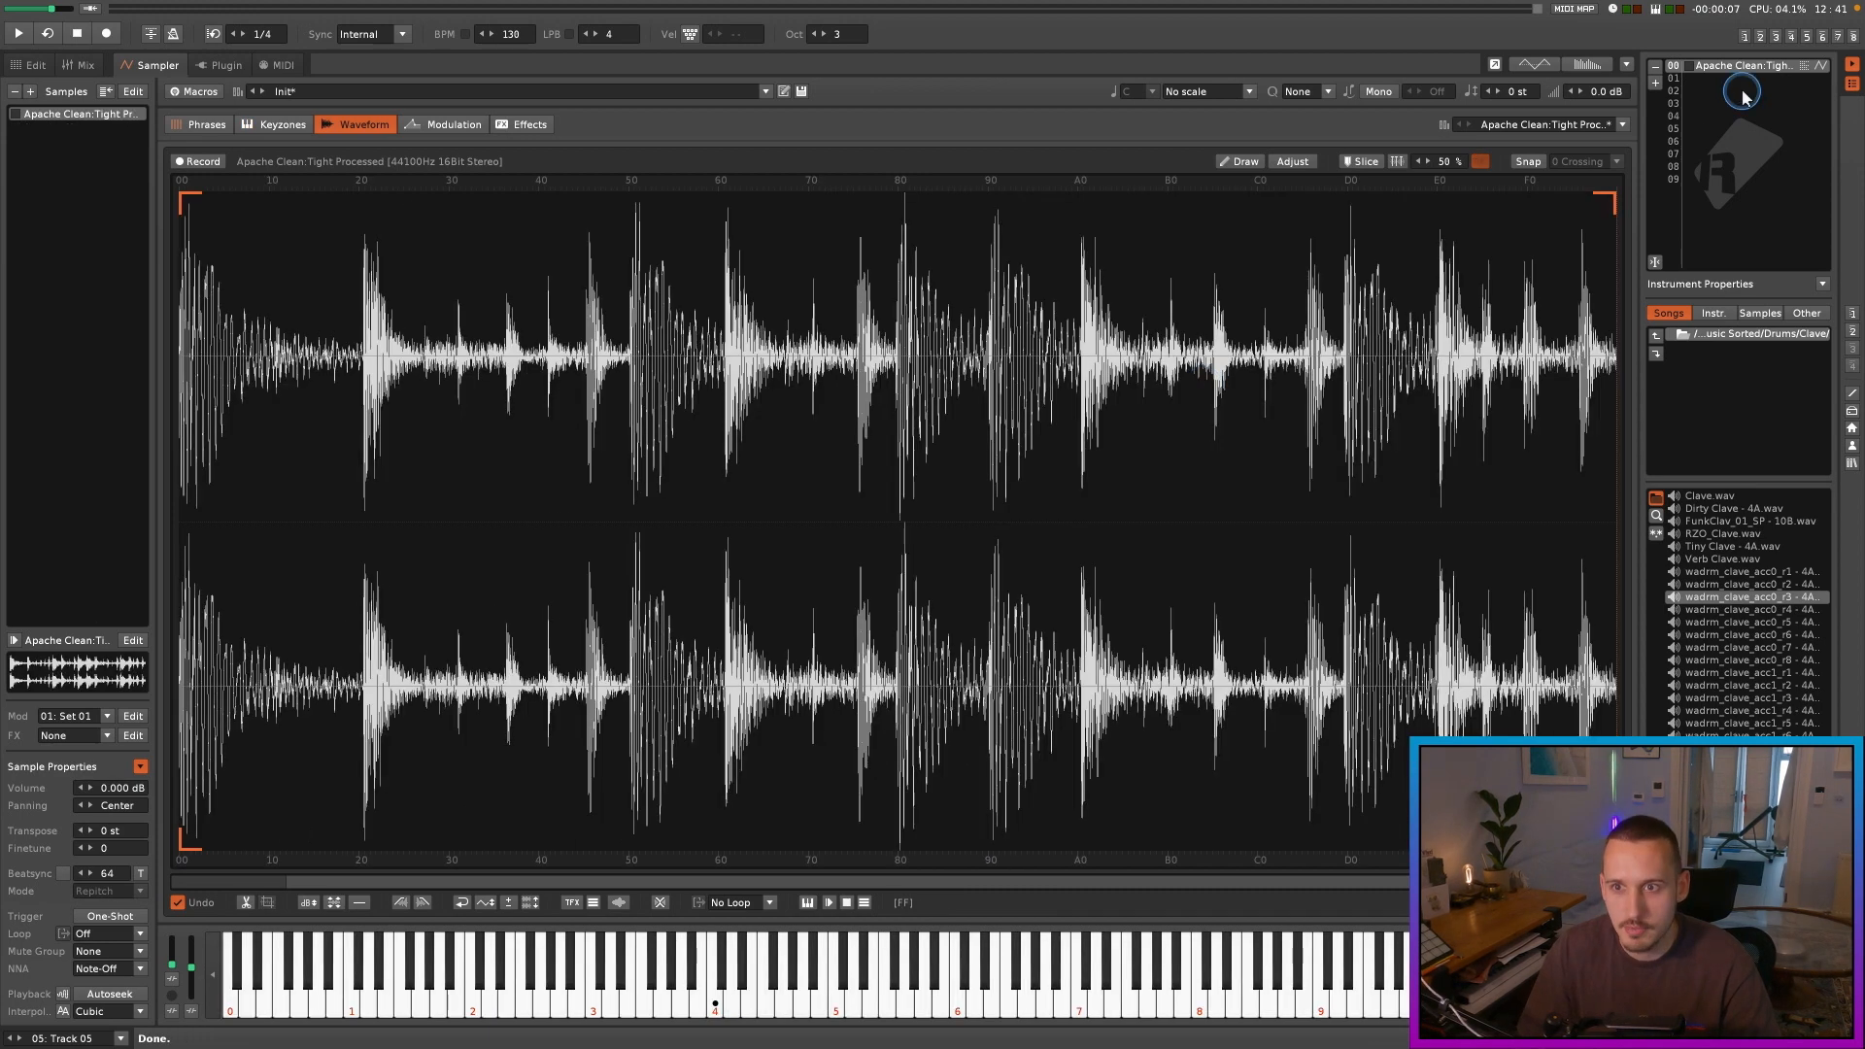
# Step: Paste the cut second half into empty instrument slot 01, and reselect and audition the remaining Apache break in slot 00
pyautogui.click(1736, 80)
pyautogui.press('super+v')
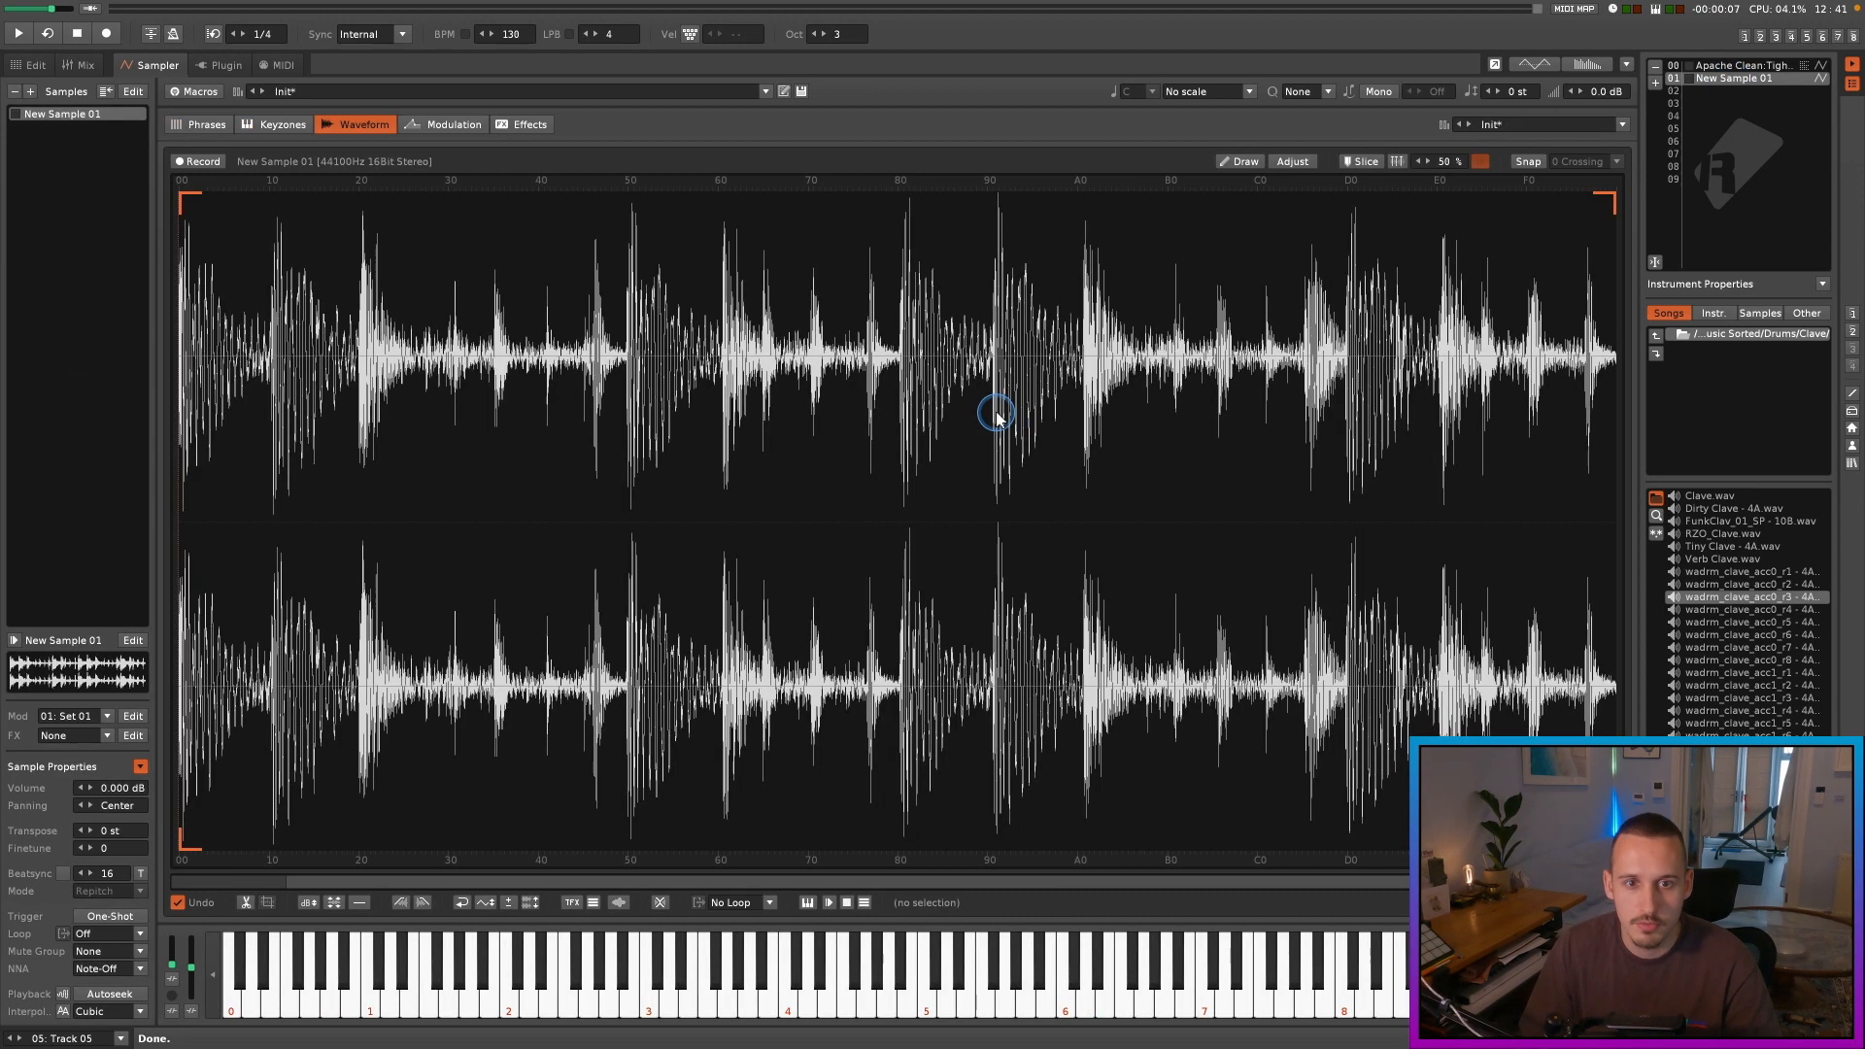
pyautogui.click(1745, 67)
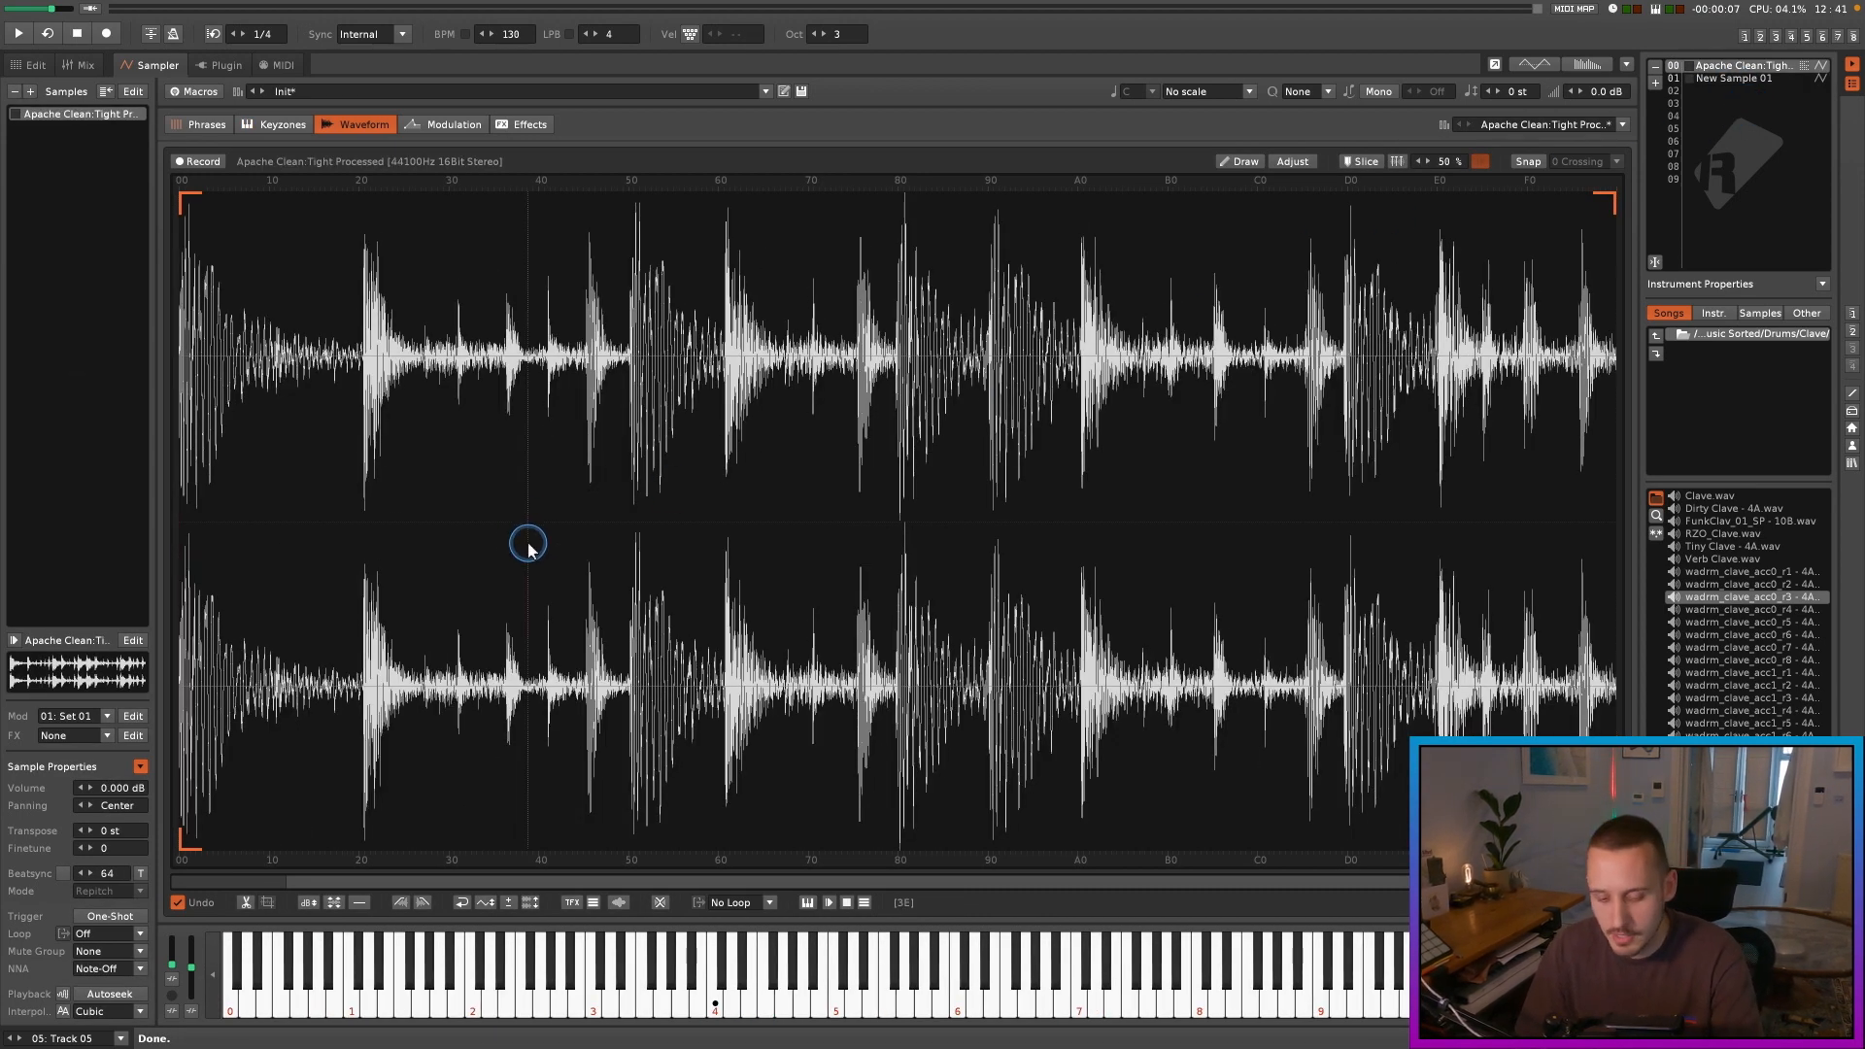
pyautogui.press('Return')
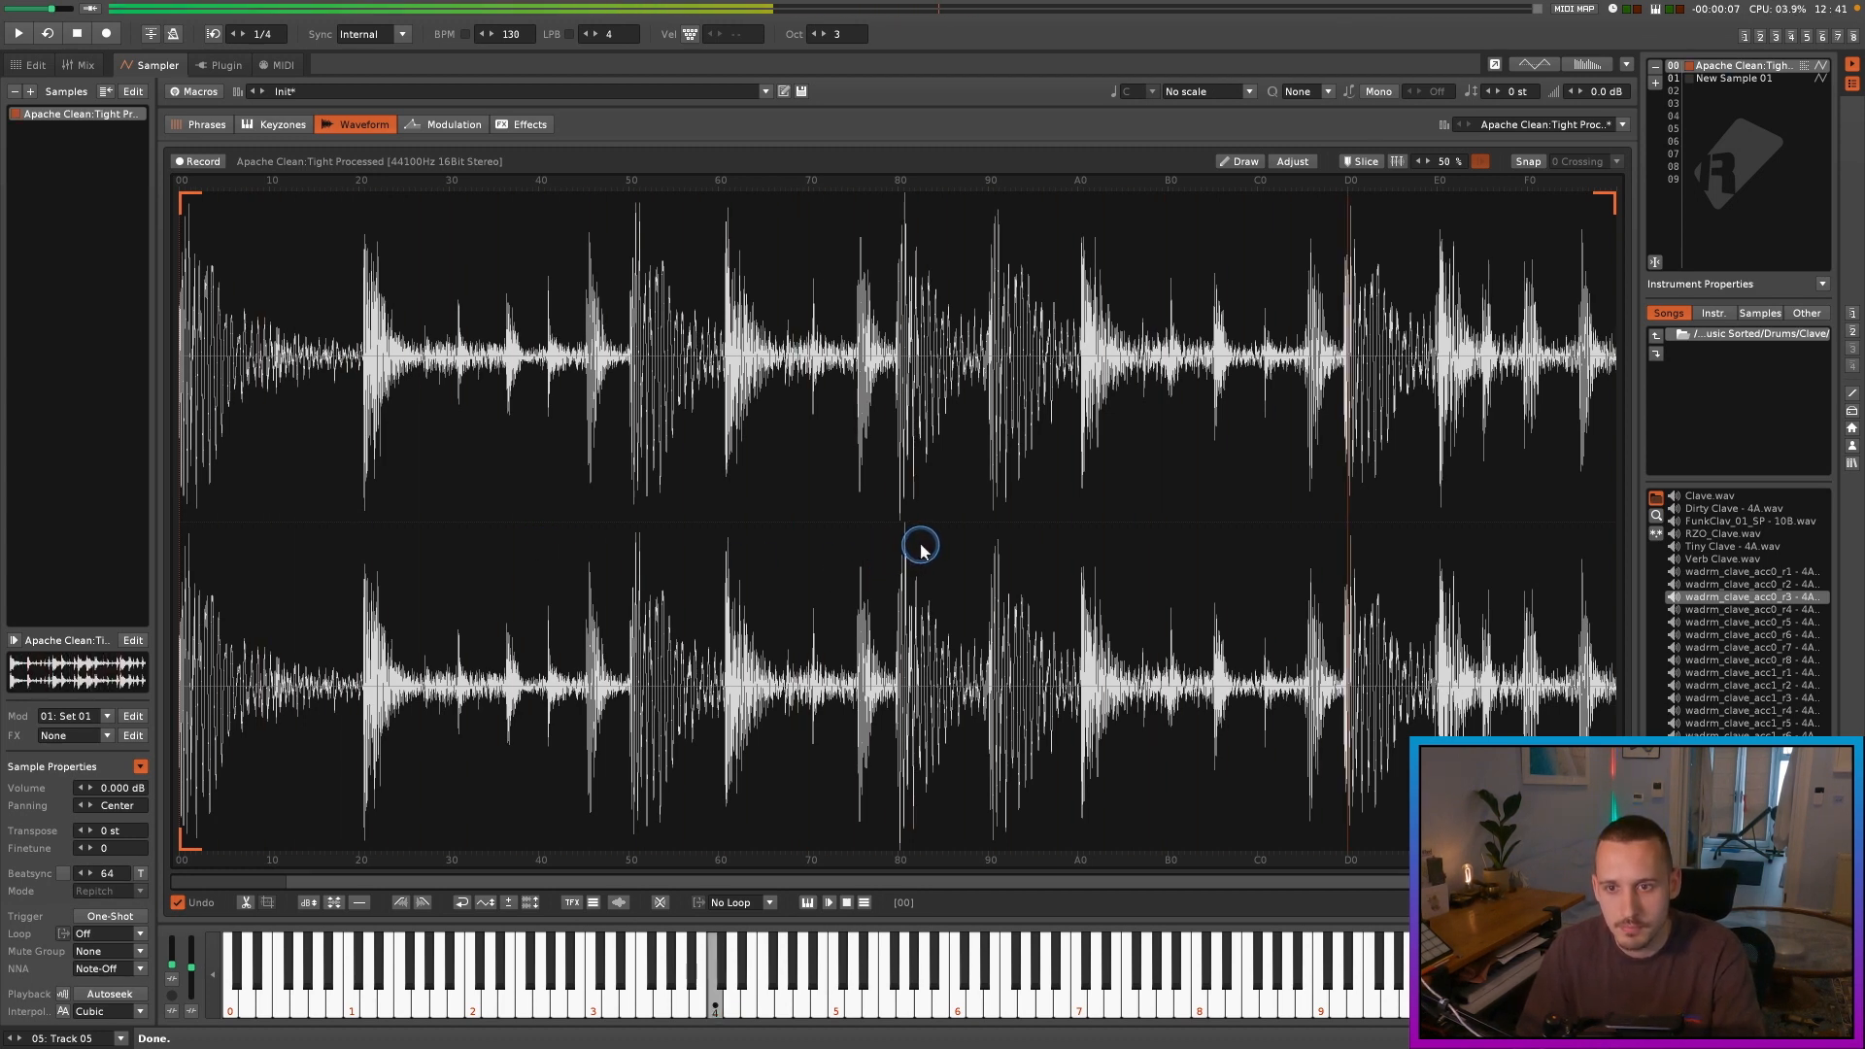
# Step: Set the song tempo to 168 BPM
pyautogui.click(29, 65)
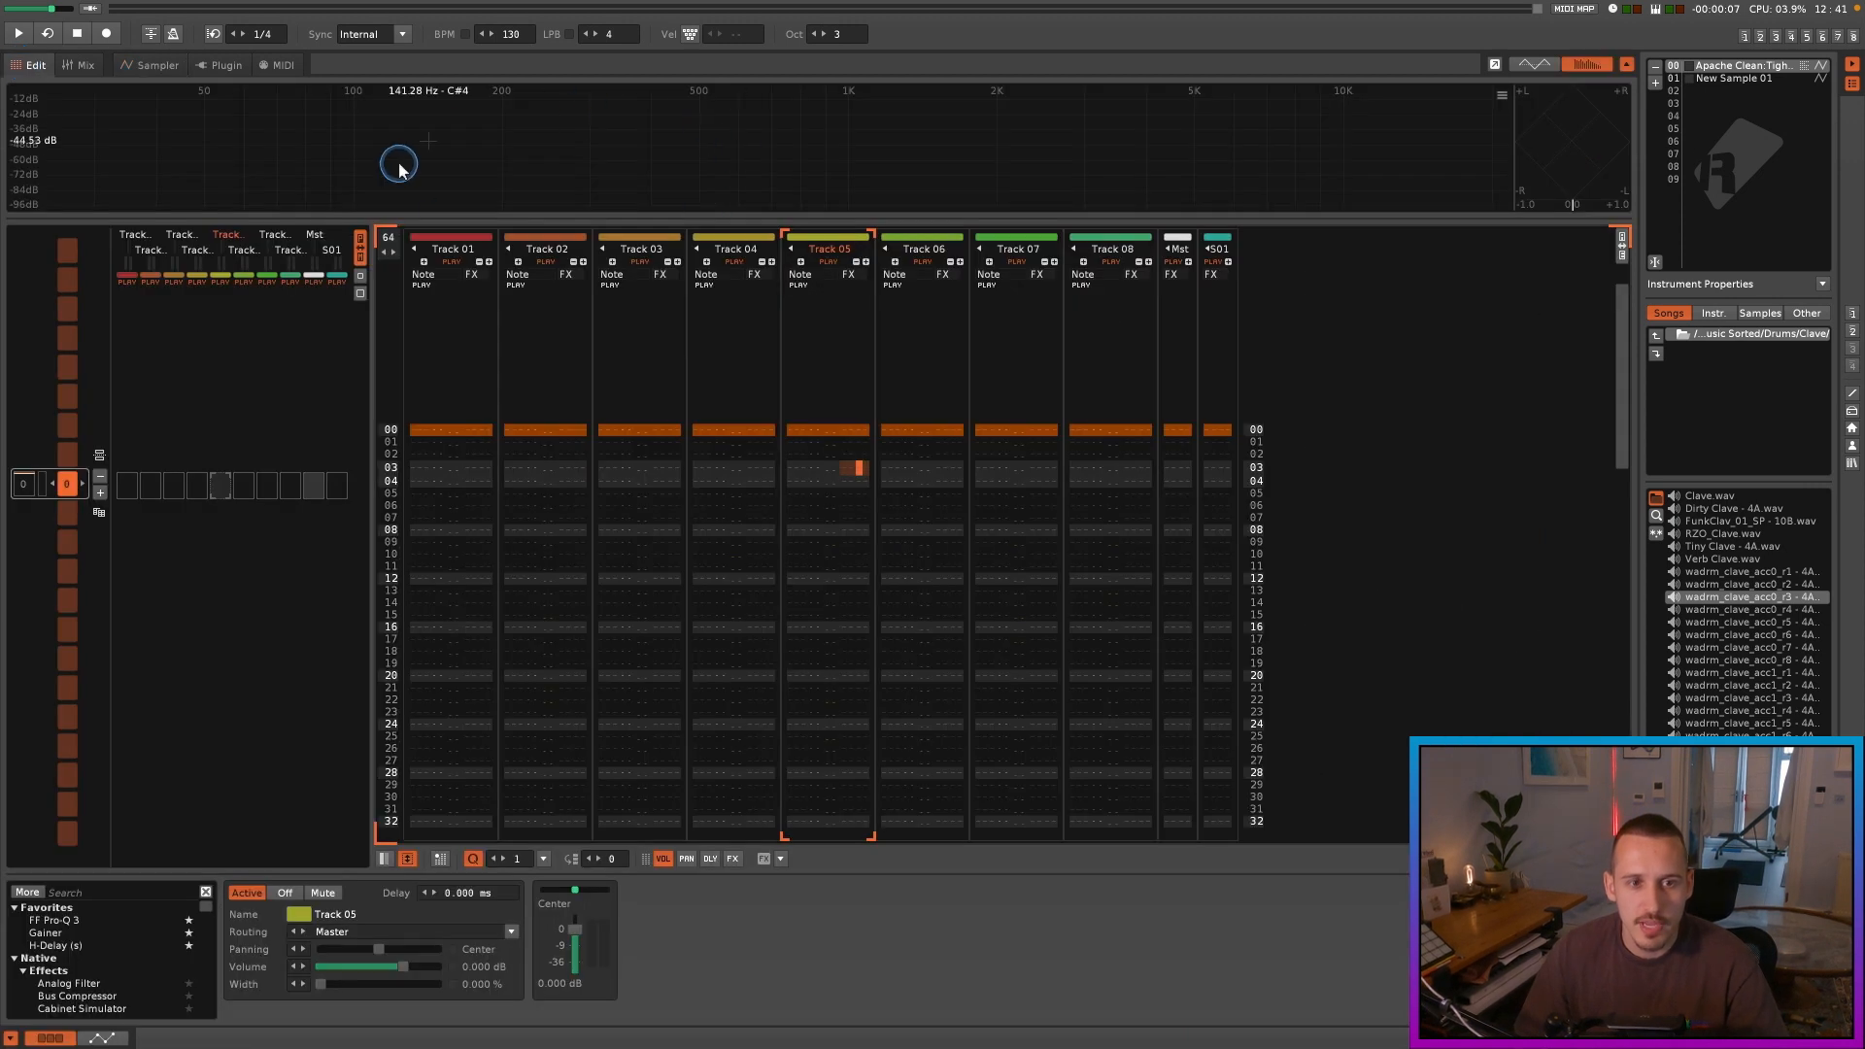
pyautogui.doubleClick(514, 36)
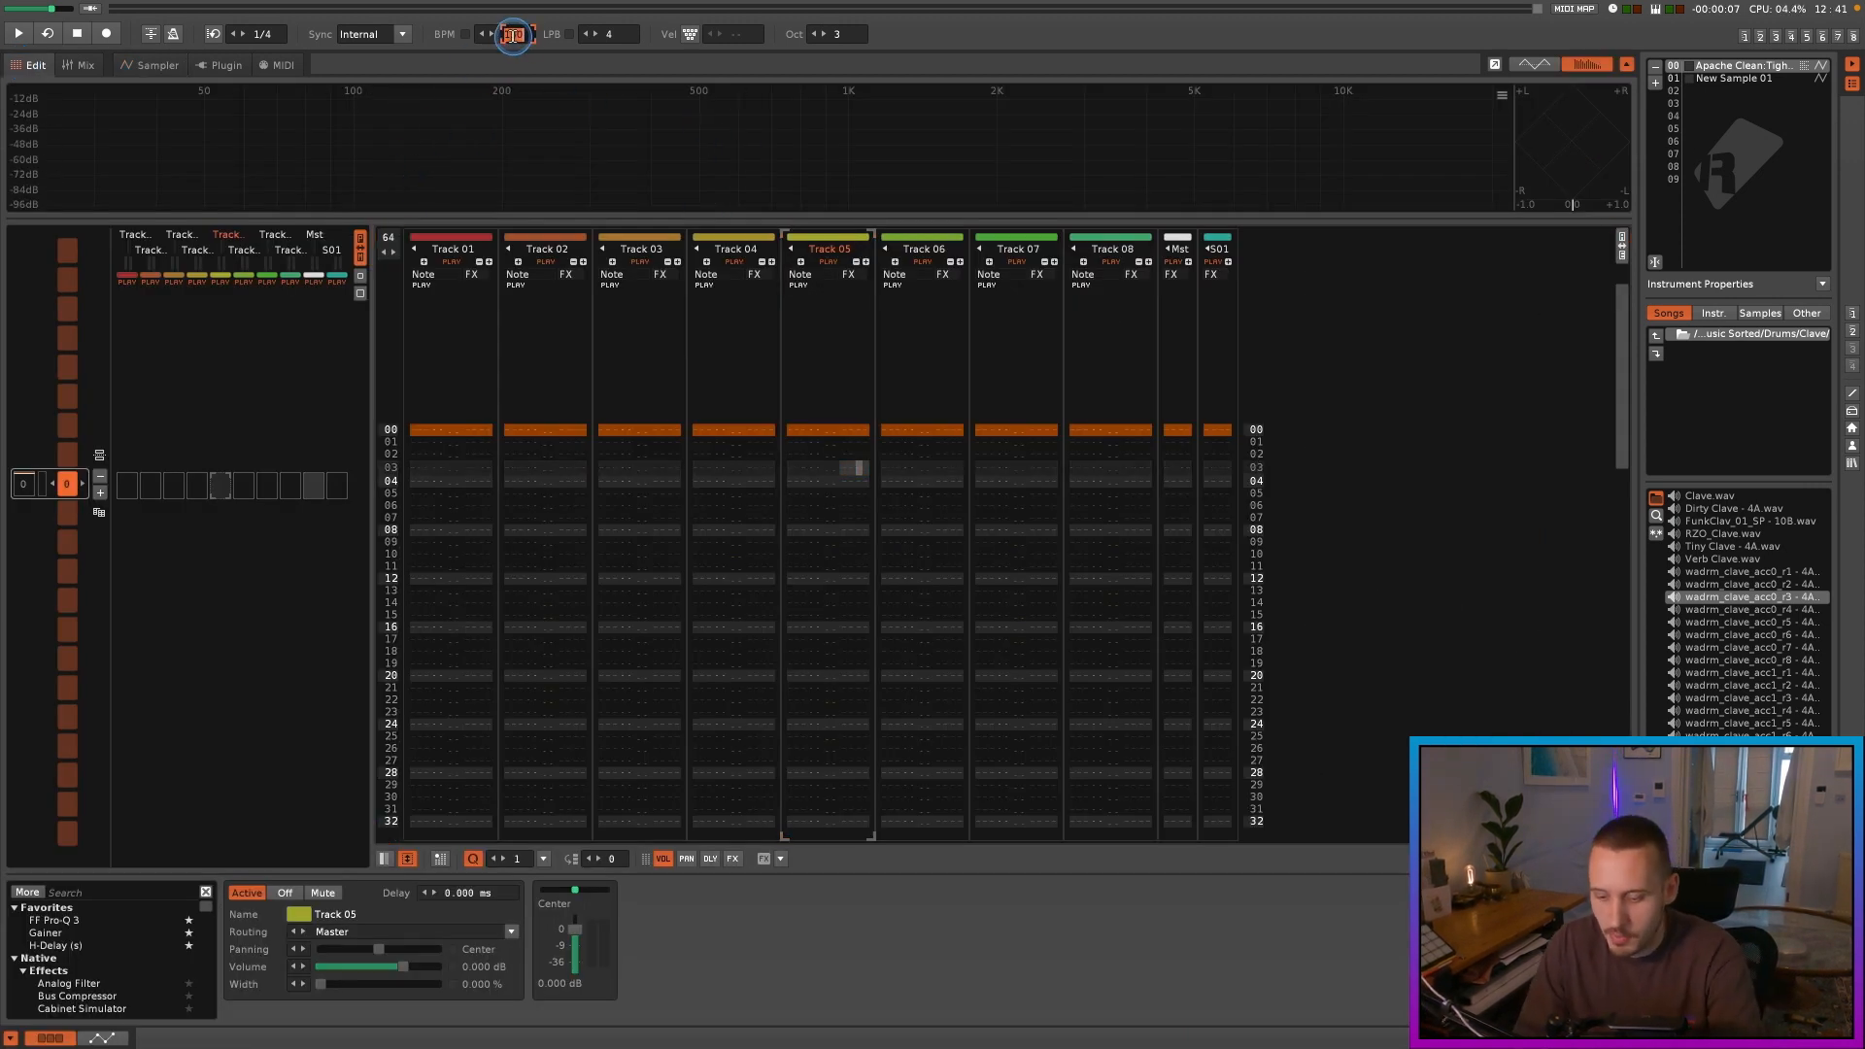
pyautogui.write('108')
pyautogui.press('Return')
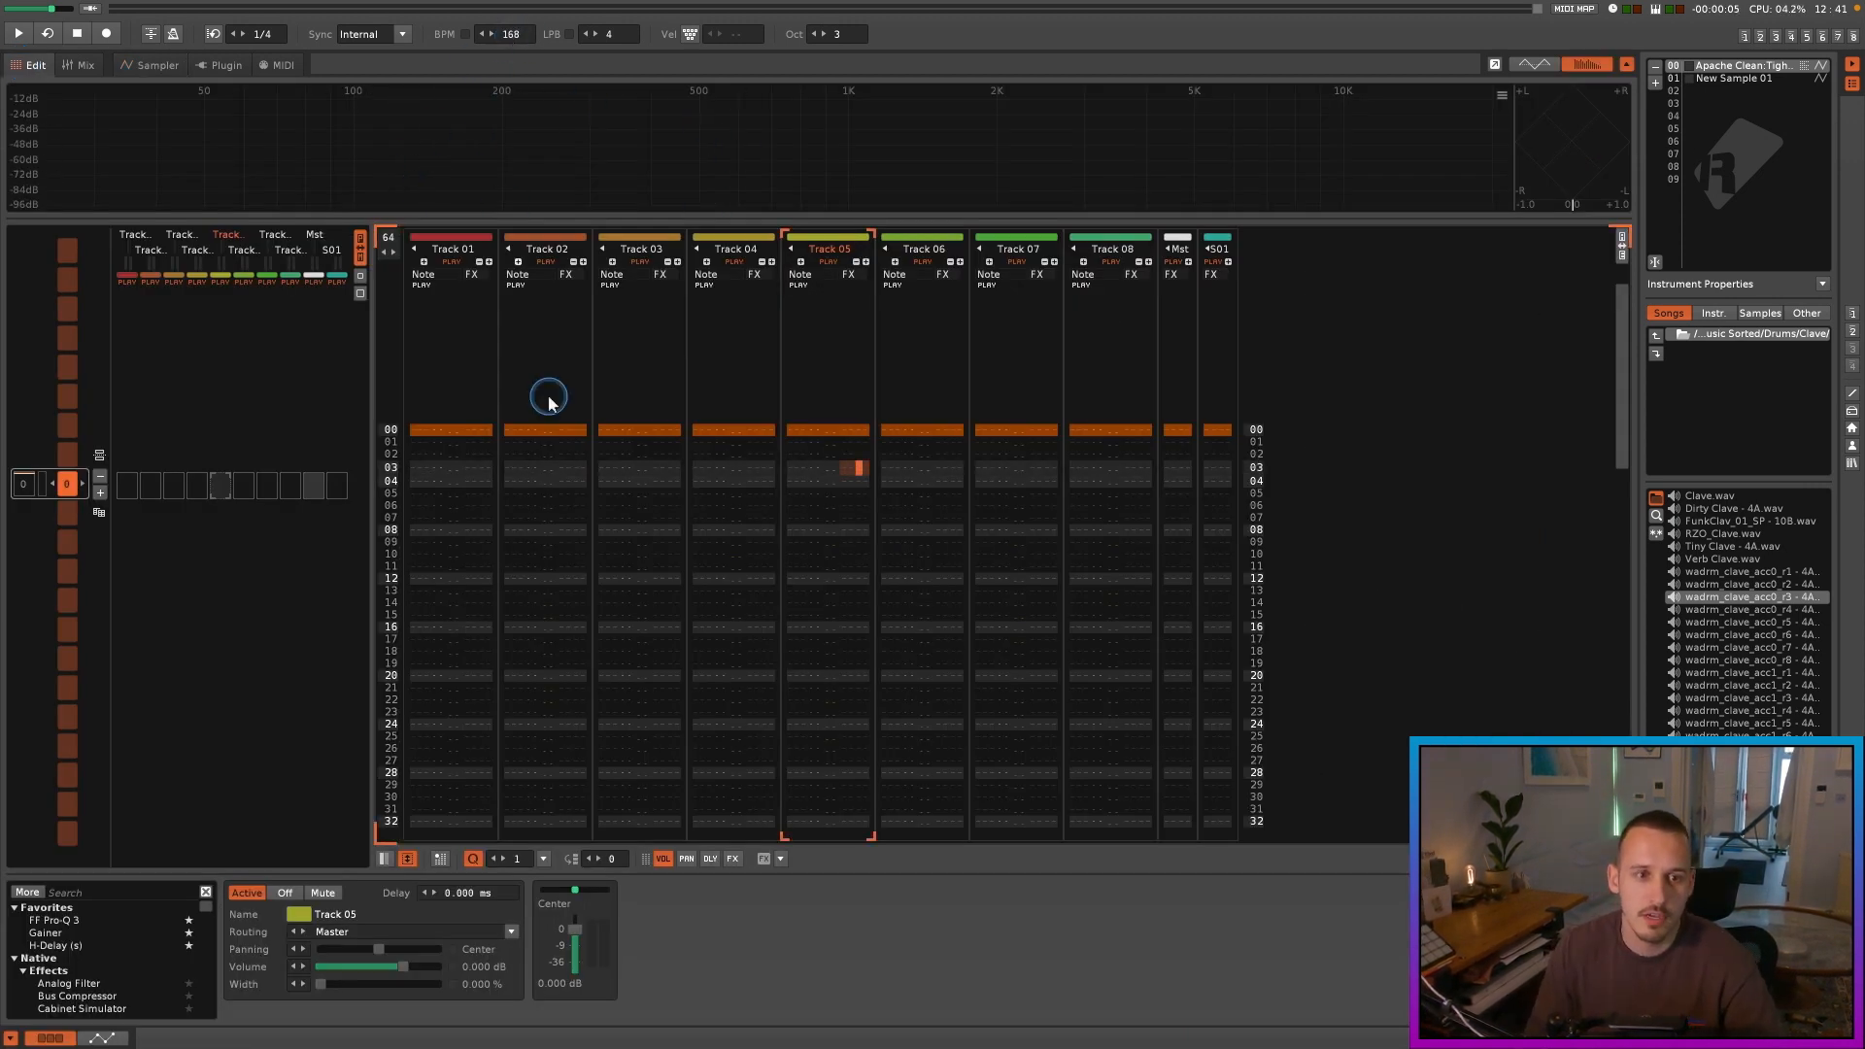
# Step: Enter the Apache break as a C-4 note on line 00 of Track 01 and play the pattern
pyautogui.click(423, 437)
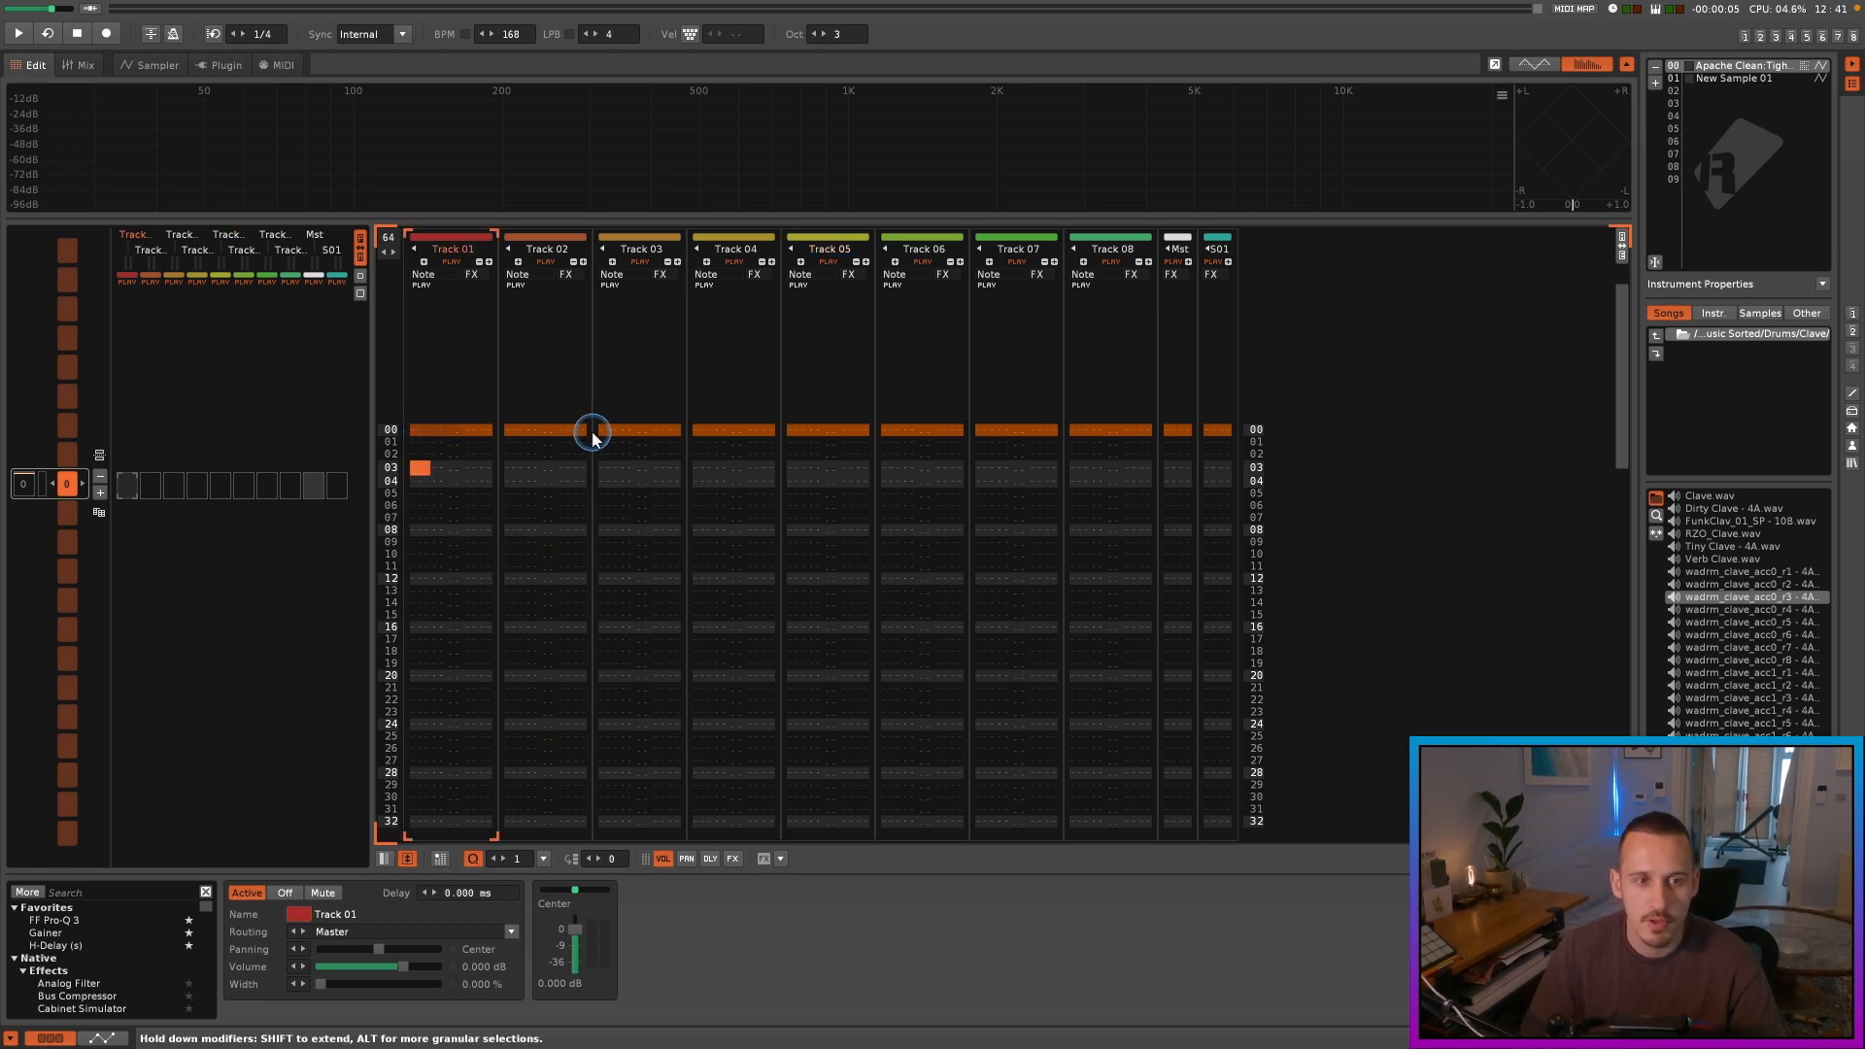
pyautogui.press('Up')
pyautogui.press('Up')
pyautogui.press('Up')
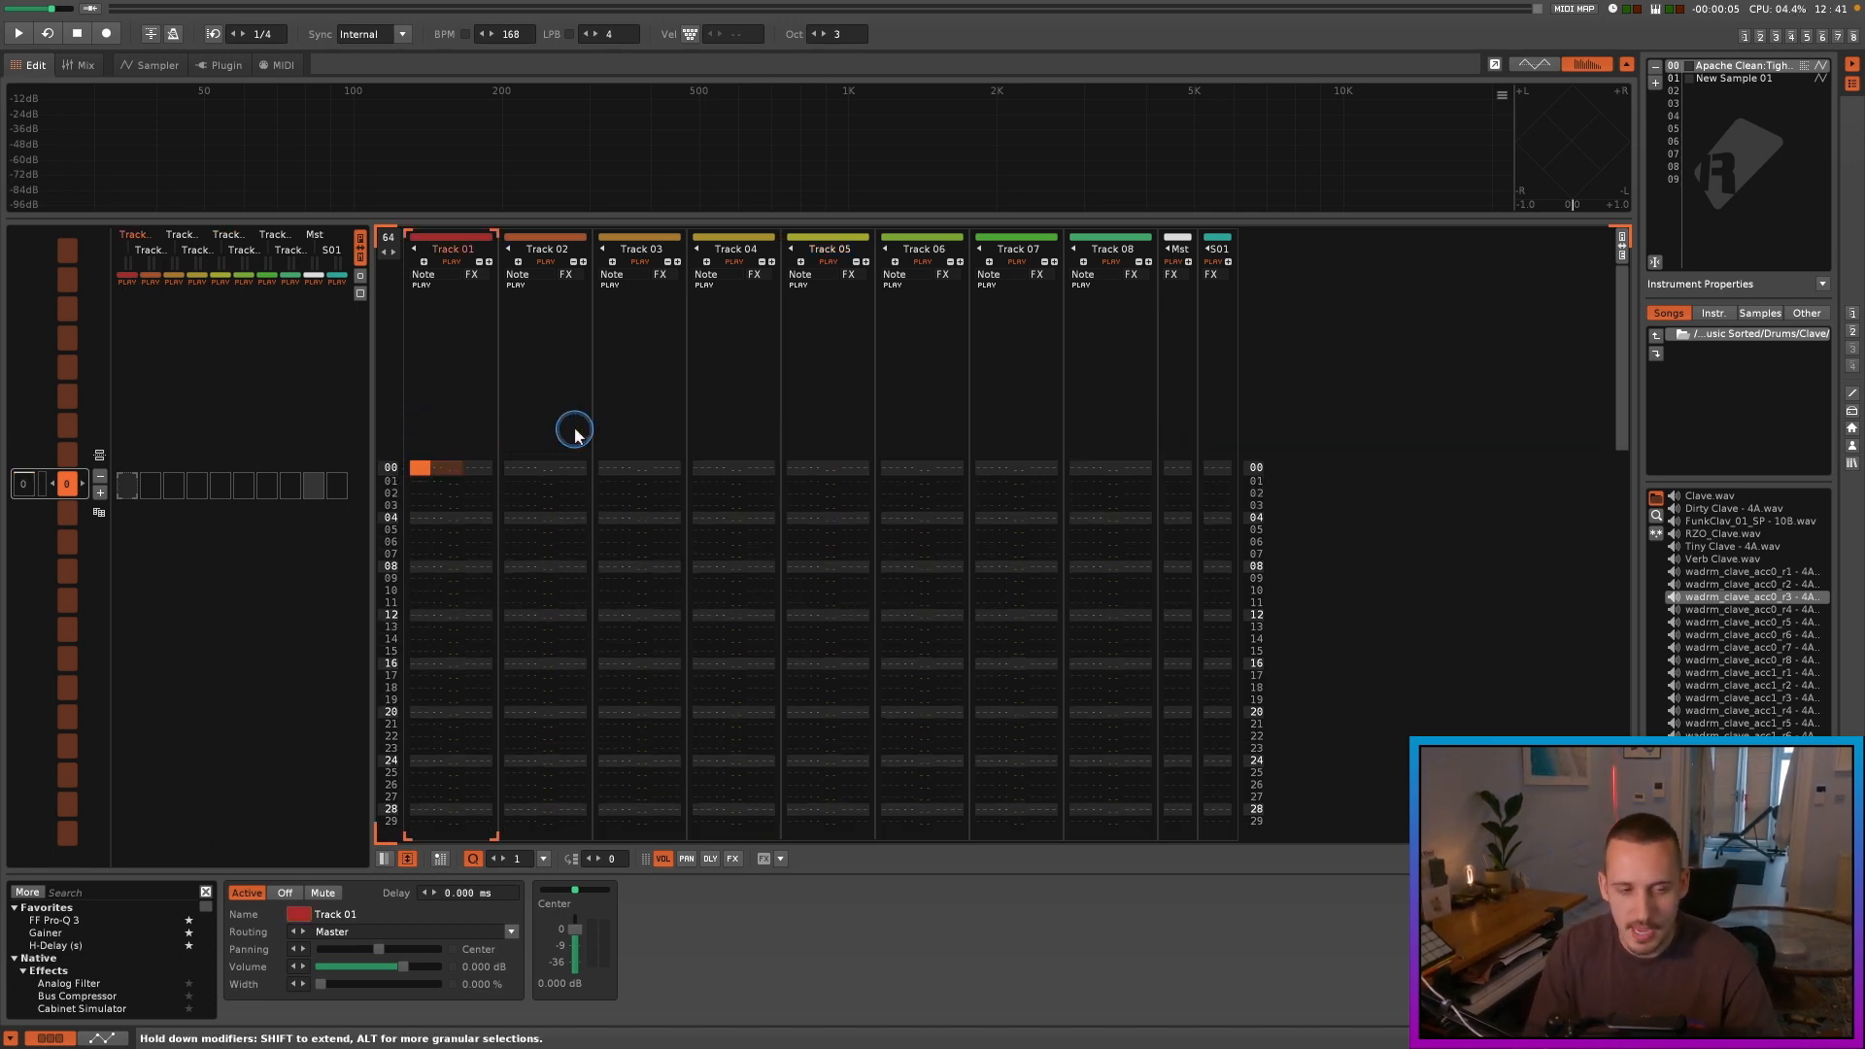
pyautogui.press('q')
pyautogui.press('Escape')
pyautogui.press('q')
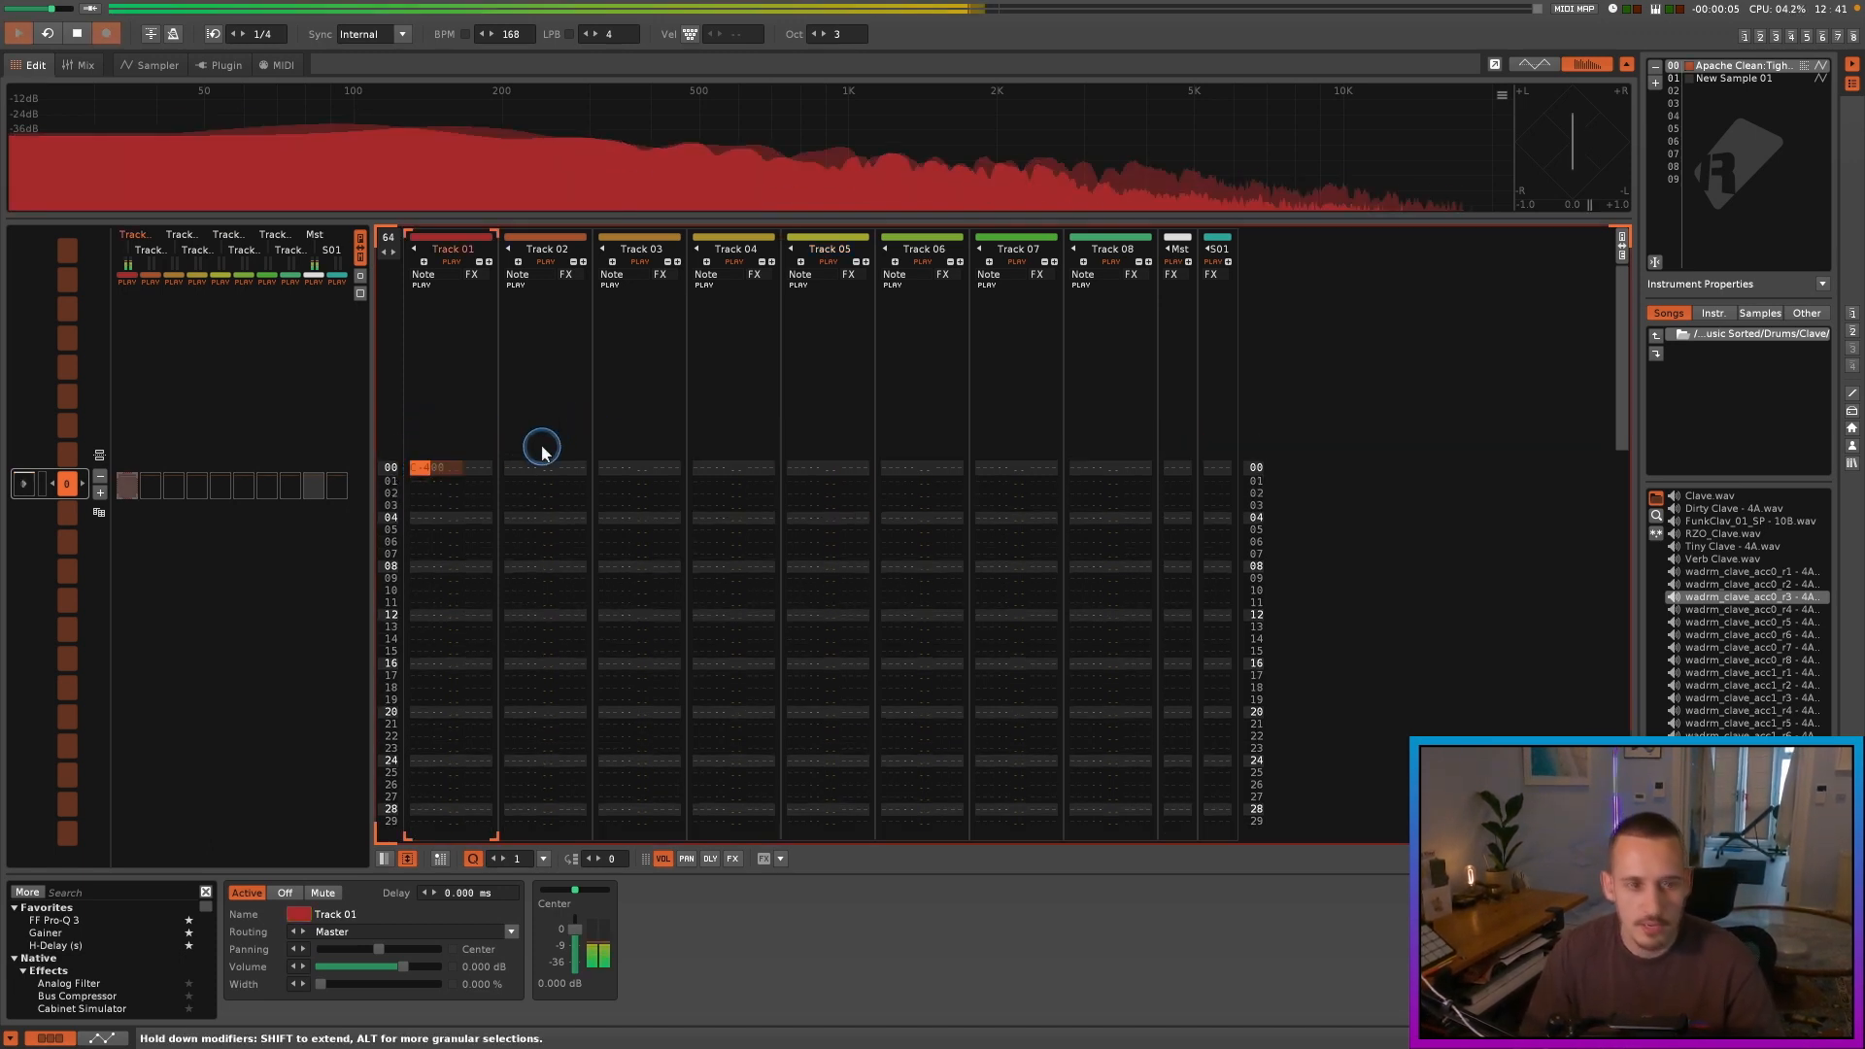
pyautogui.press('space')
pyautogui.press('Down')
pyautogui.press('Down')
pyautogui.press('Down')
pyautogui.press('Down')
pyautogui.press('Down')
pyautogui.press('Down')
pyautogui.press('Down')
pyautogui.press('Down')
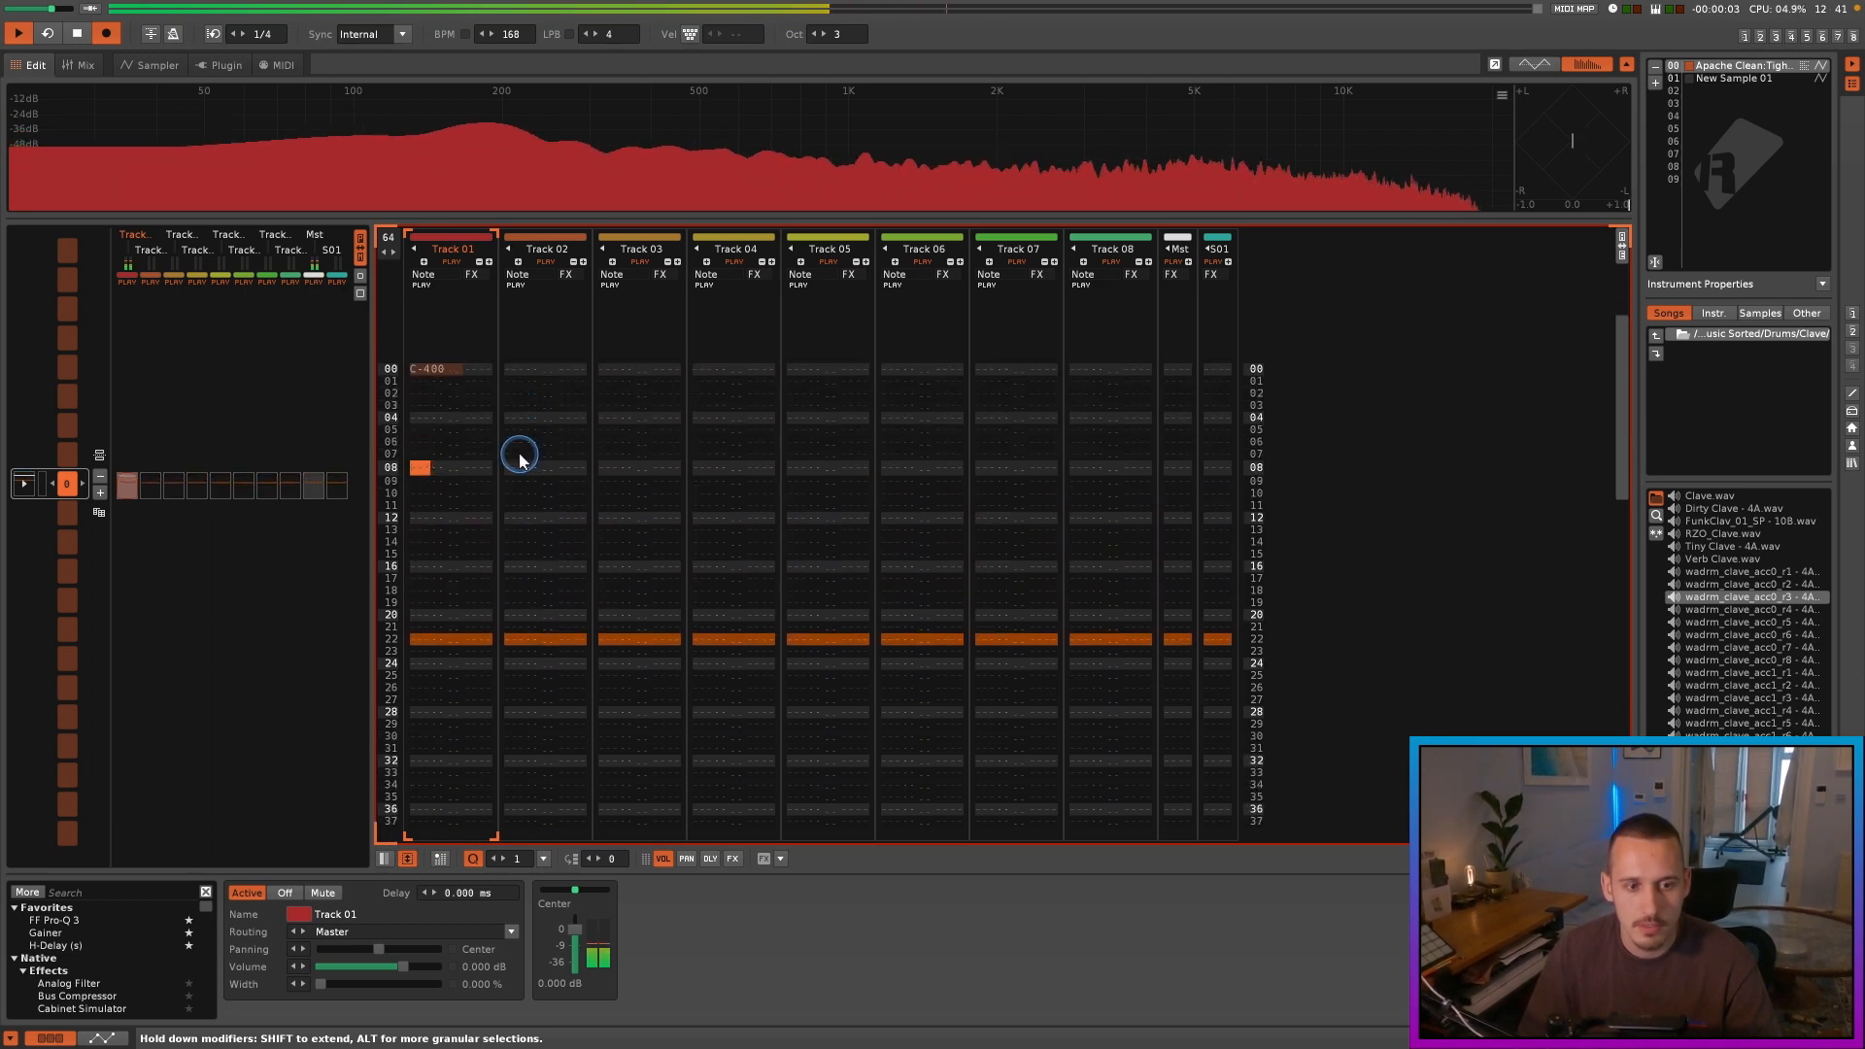
pyautogui.press('space')
# Step: Set the pattern length to 32 lines
pyautogui.click(434, 370)
pyautogui.click(385, 234)
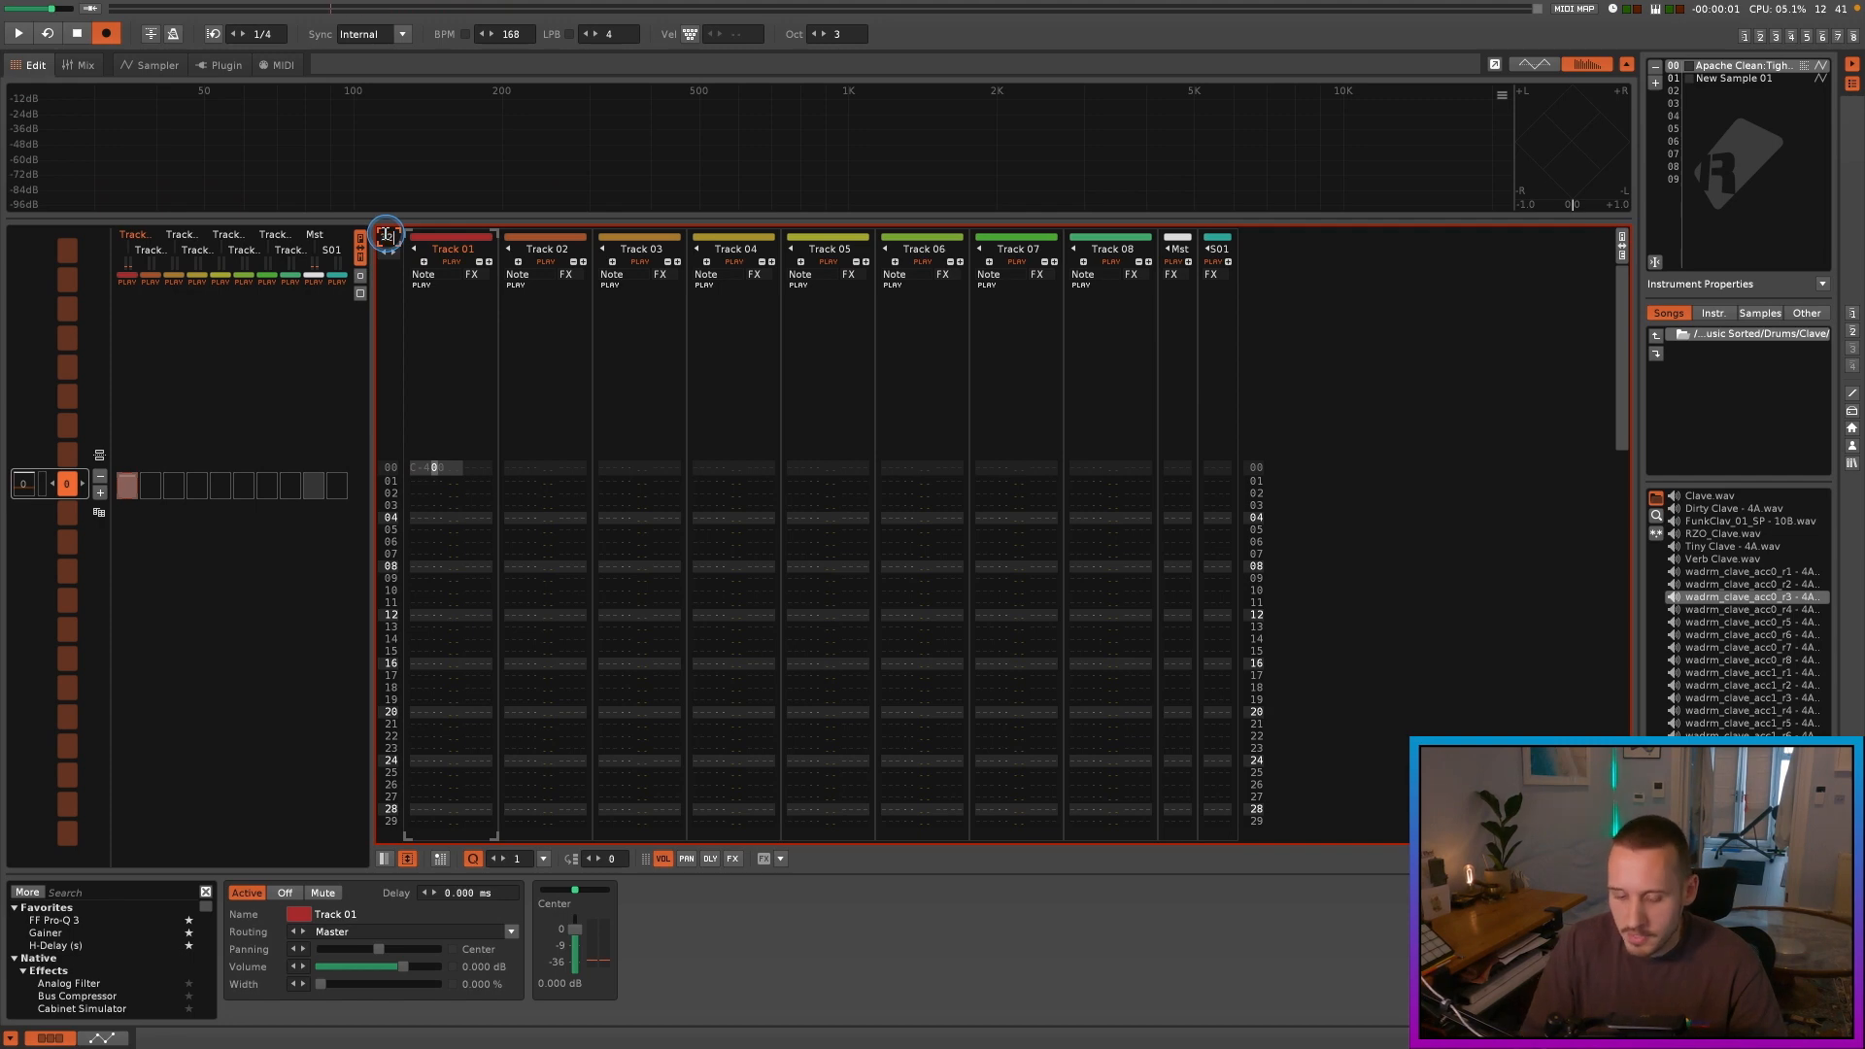
pyautogui.write('32')
pyautogui.press('Return')
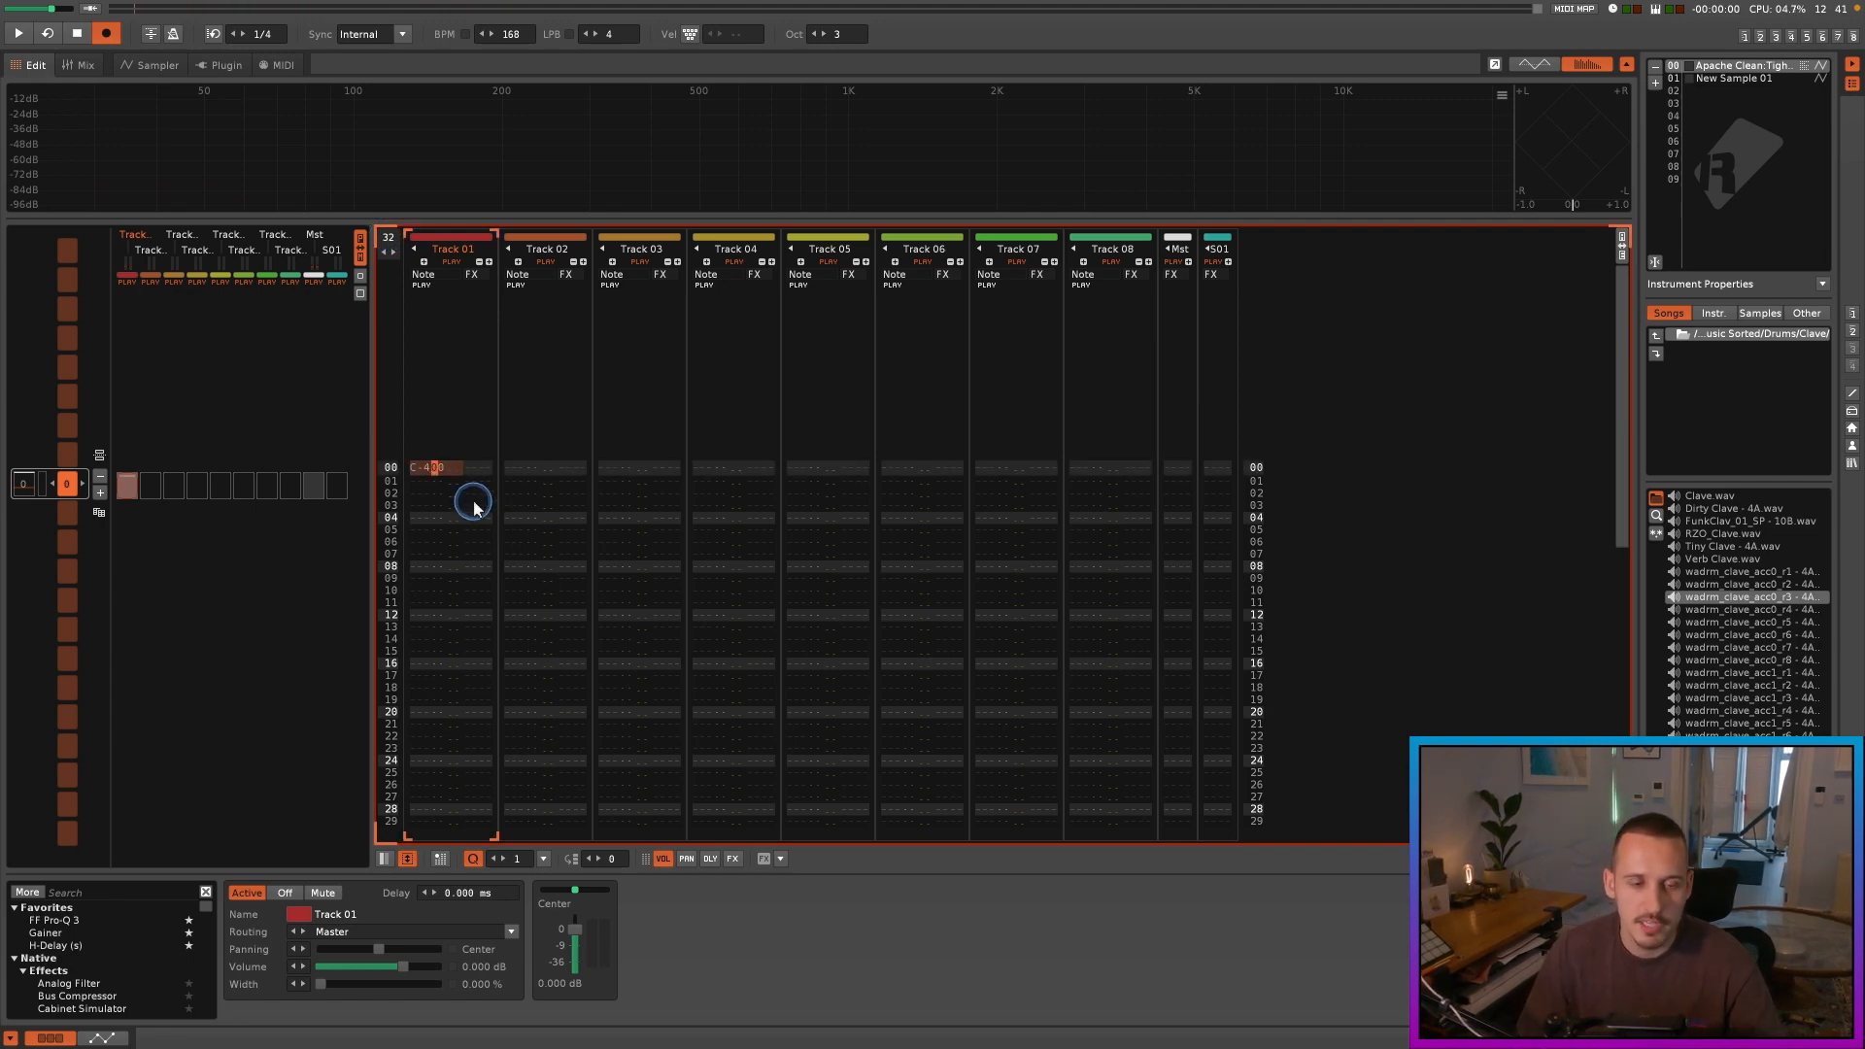
# Step: Try to tune the Apache break to the tempo by ear with transpose 7 st and finetune -21 during playback
pyautogui.click(151, 65)
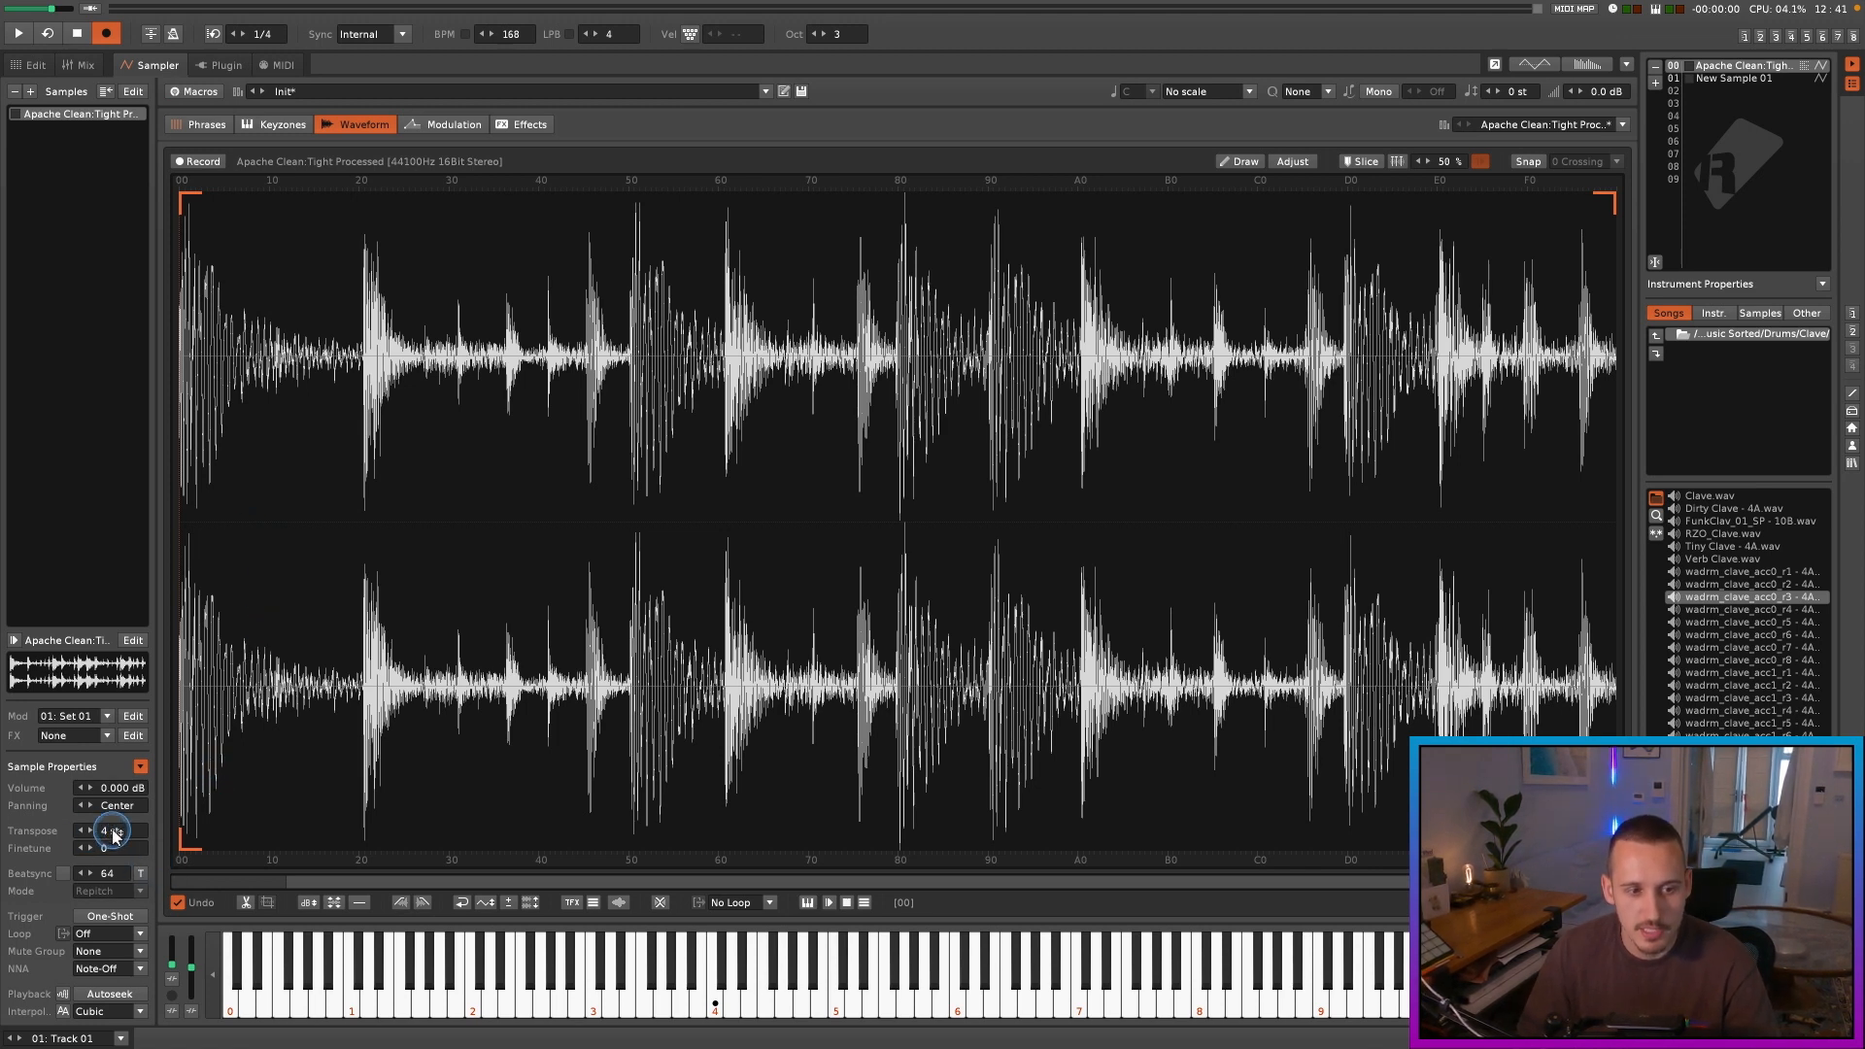
pyautogui.press('space')
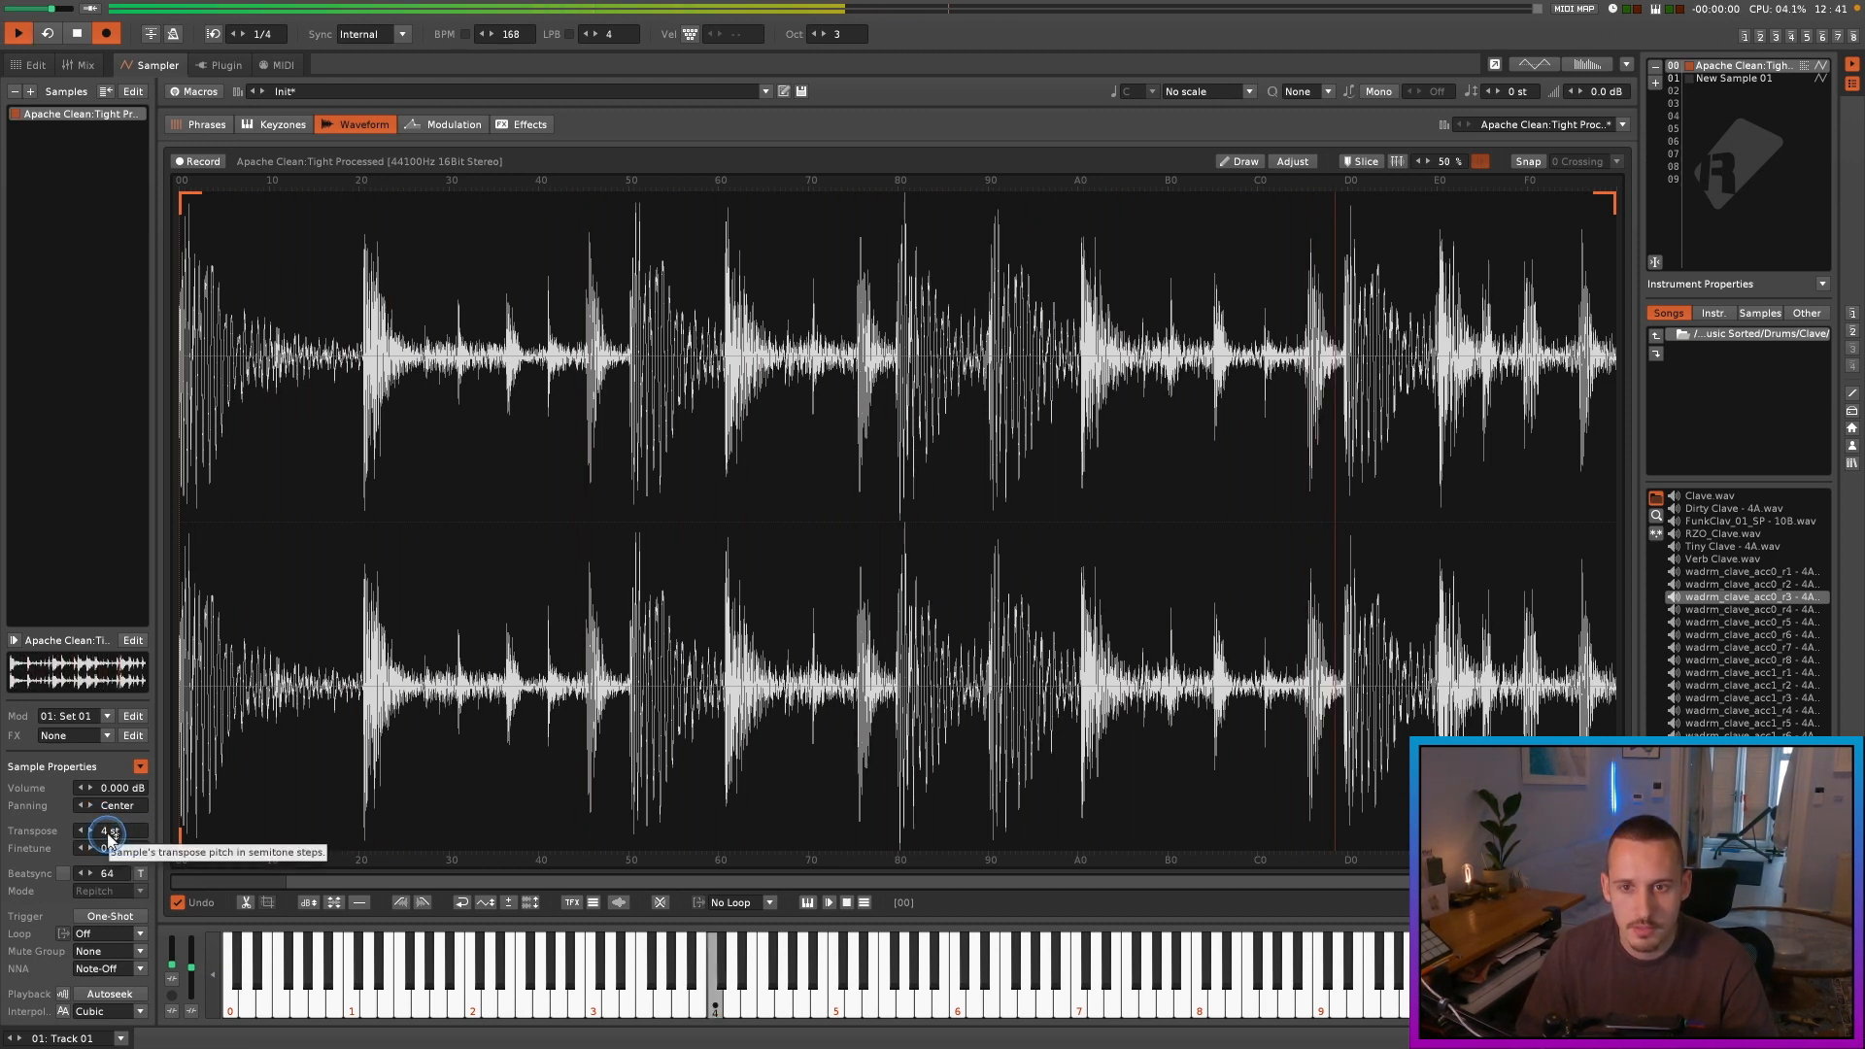
pyautogui.click(91, 832)
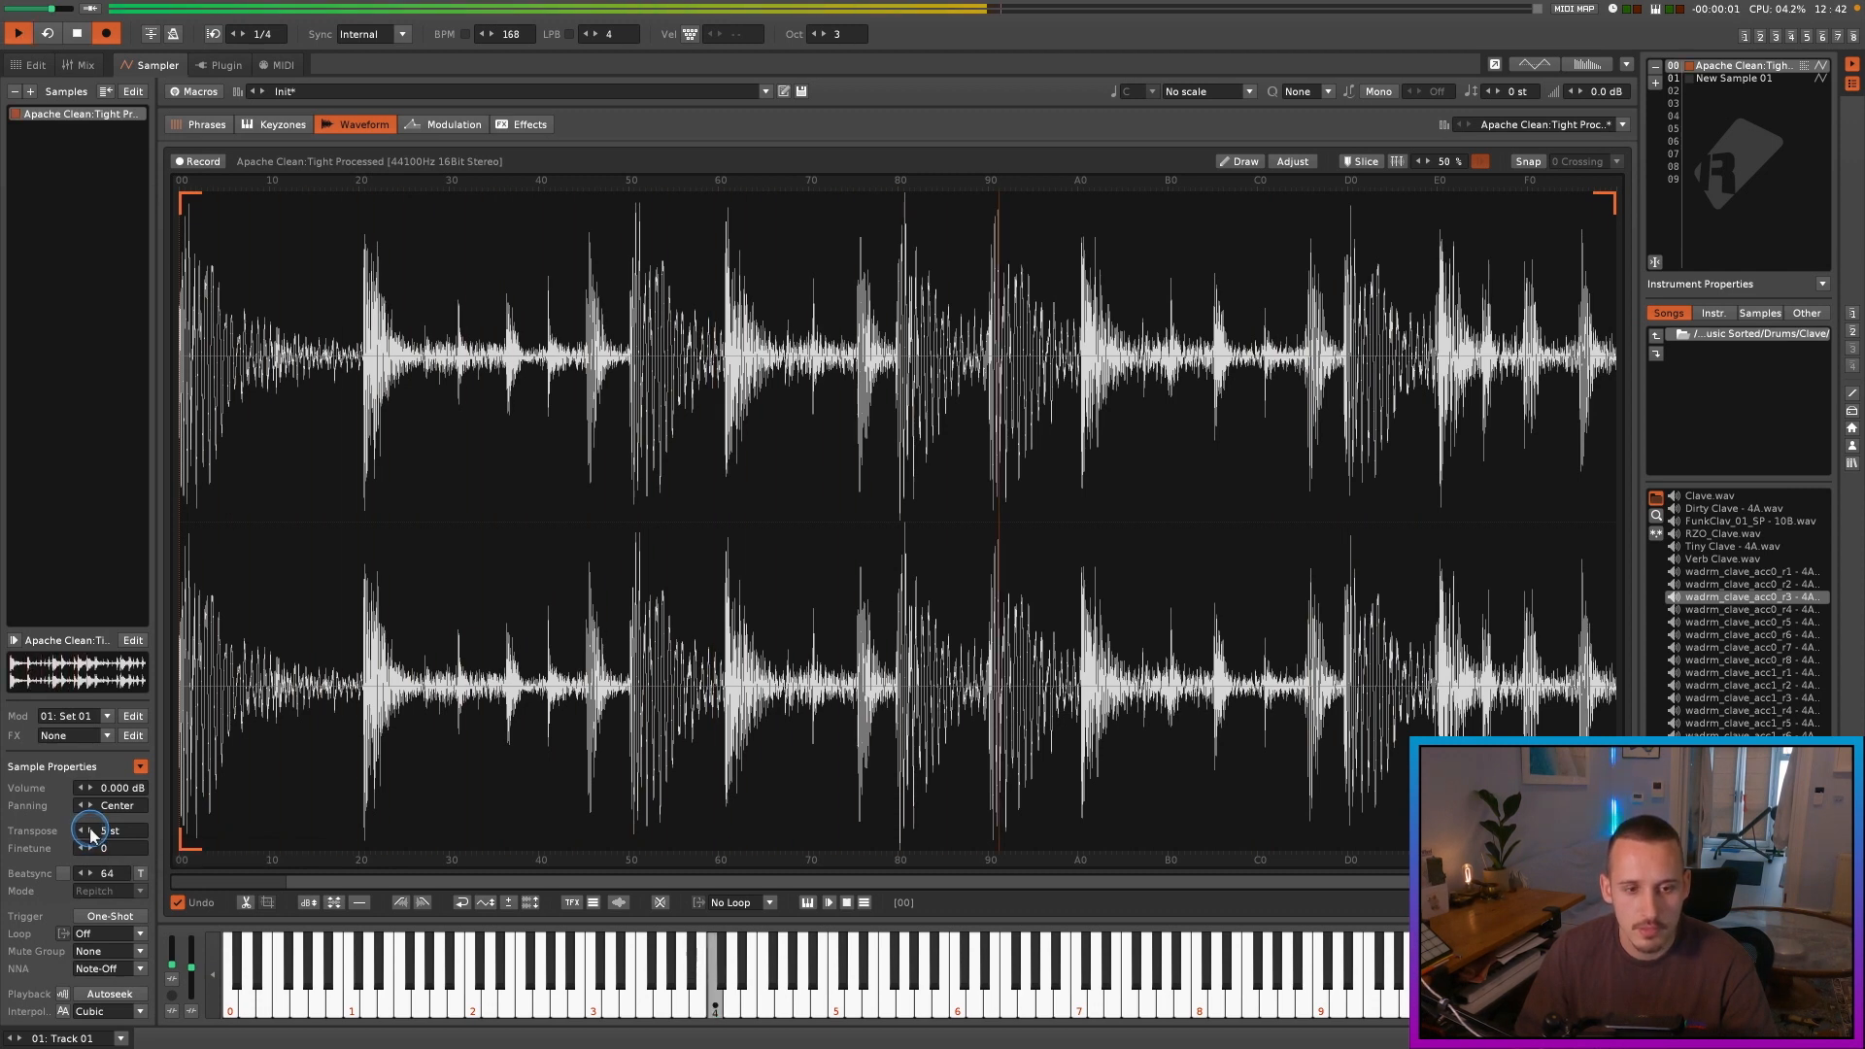
pyautogui.click(91, 831)
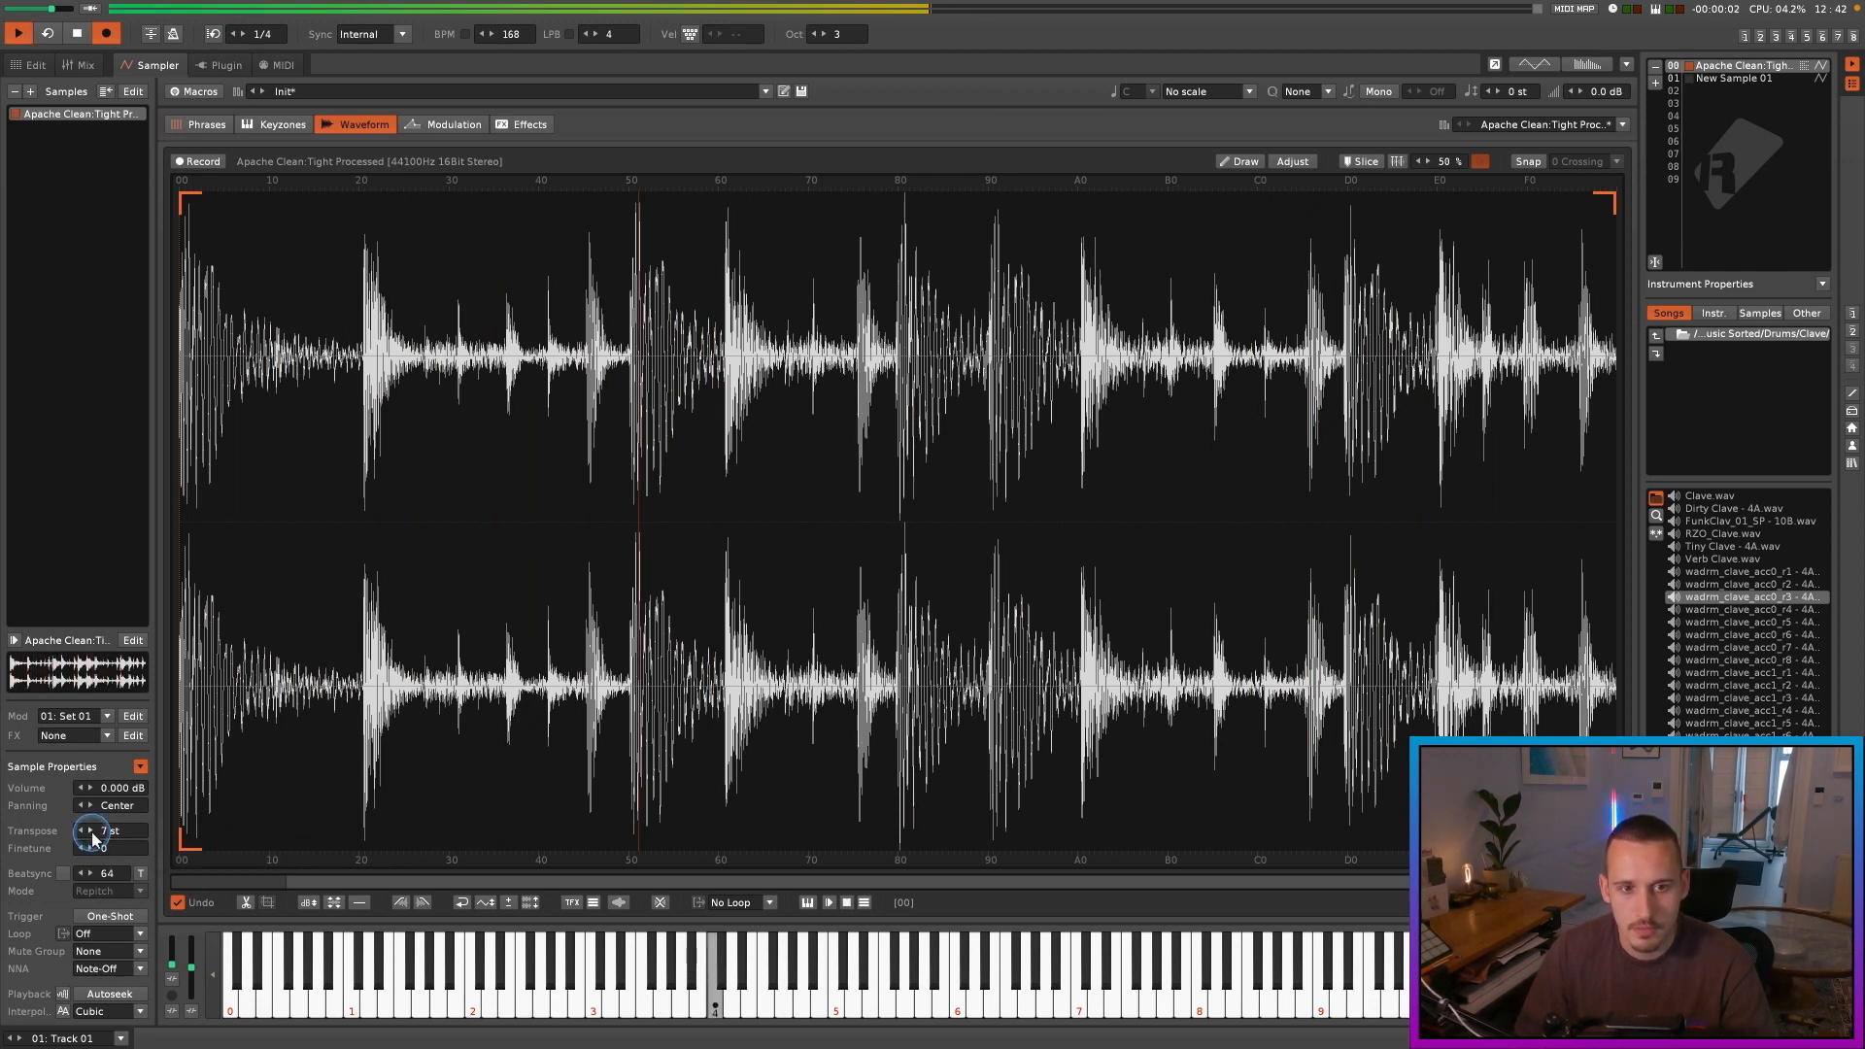
pyautogui.click(91, 832)
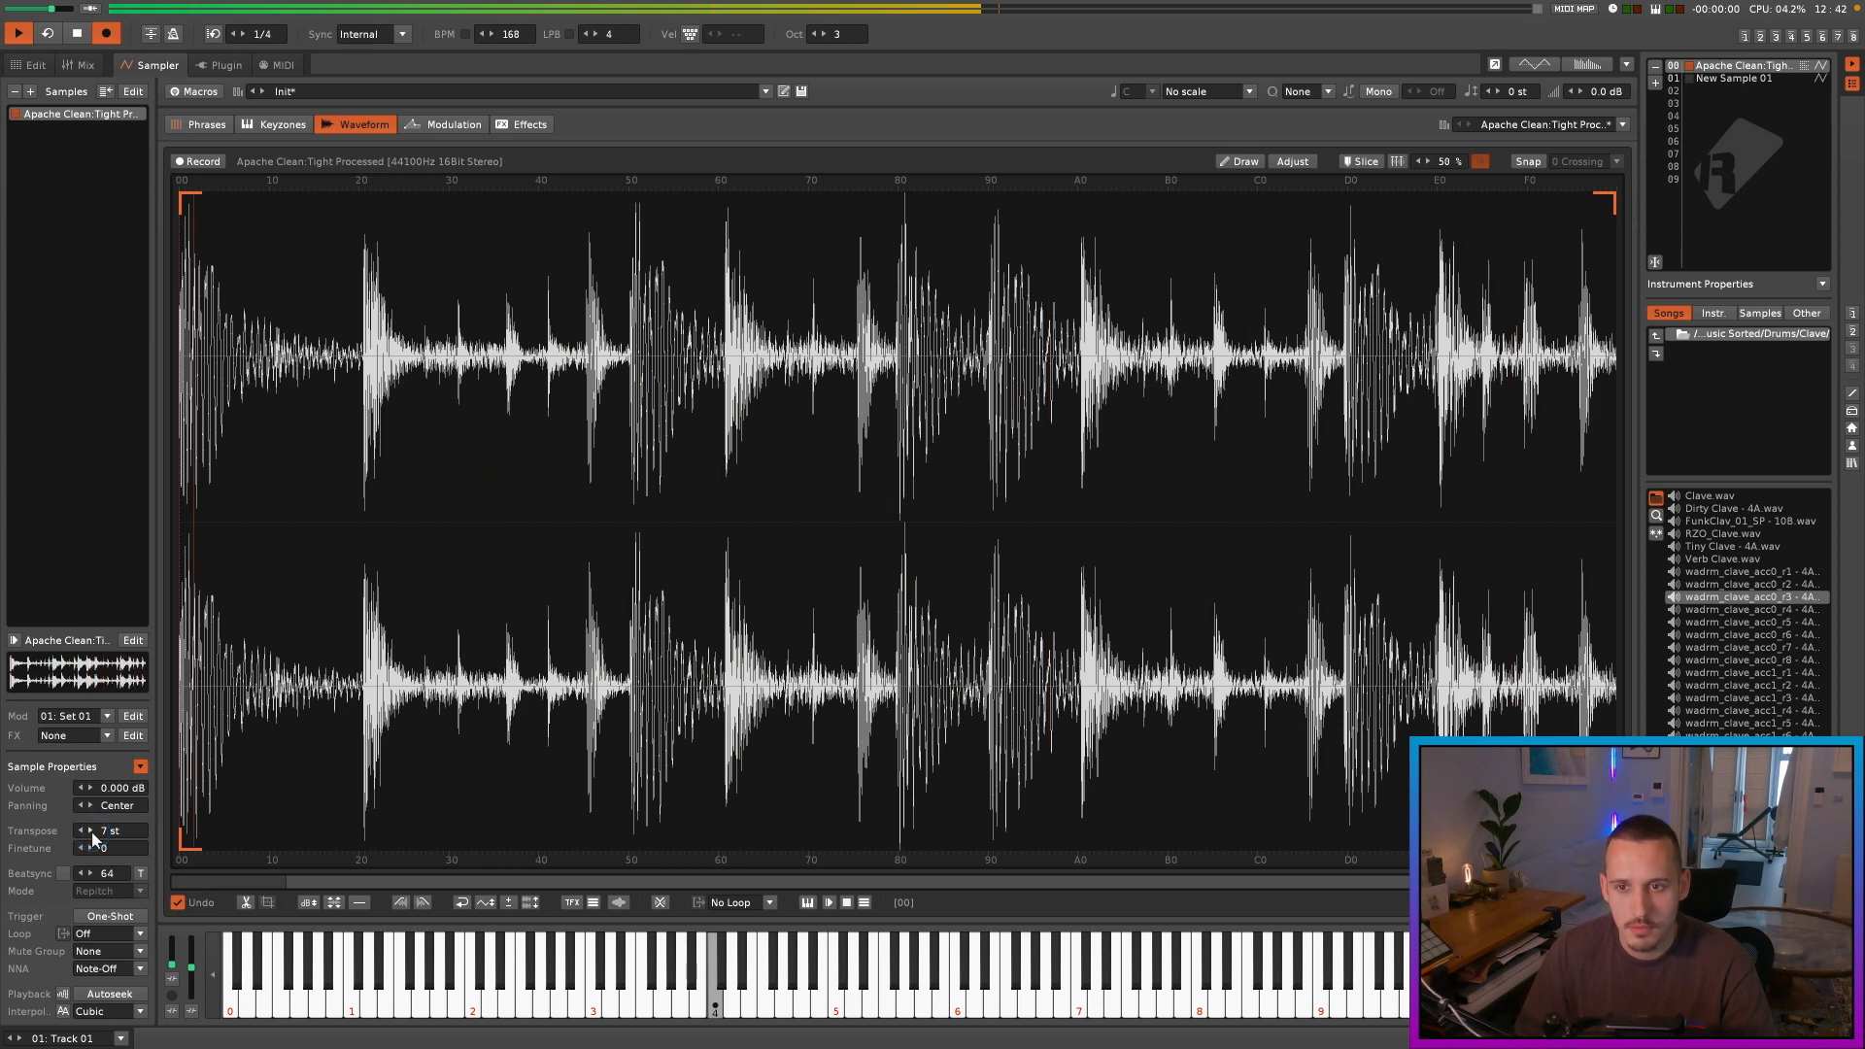
pyautogui.press('space')
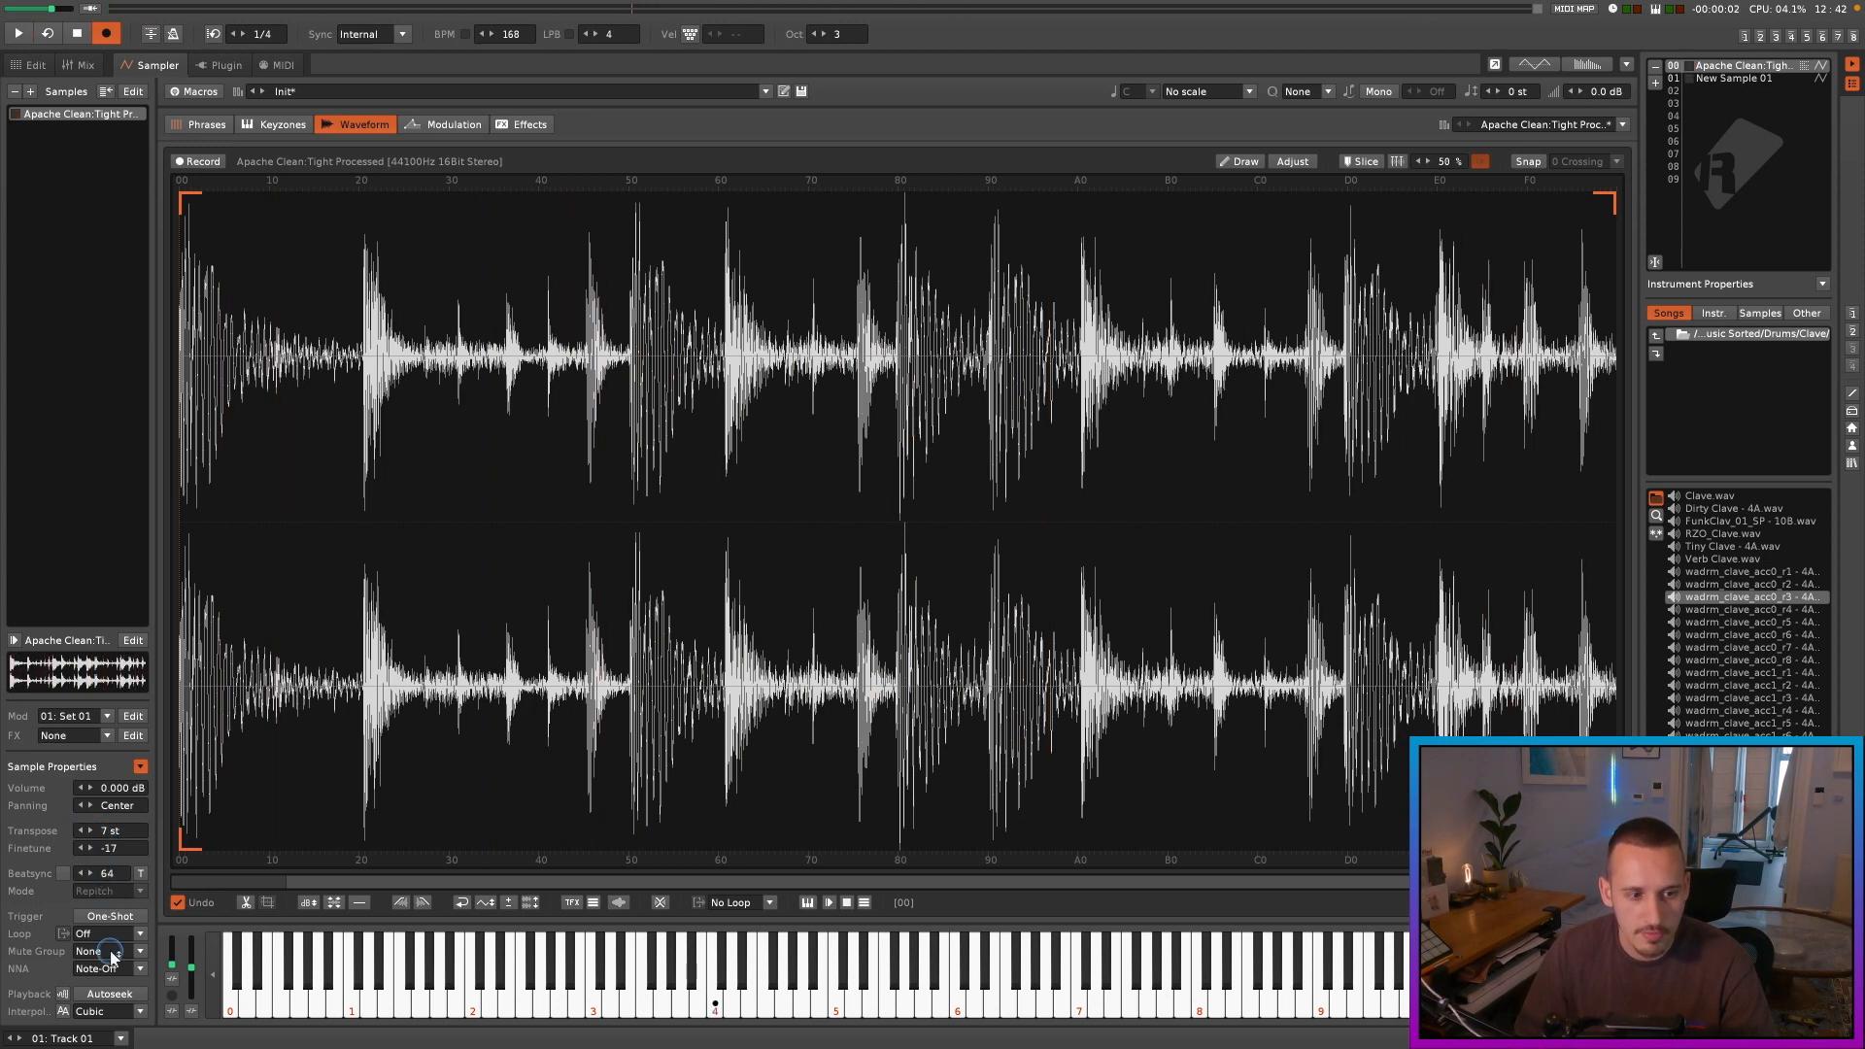
pyautogui.press('space')
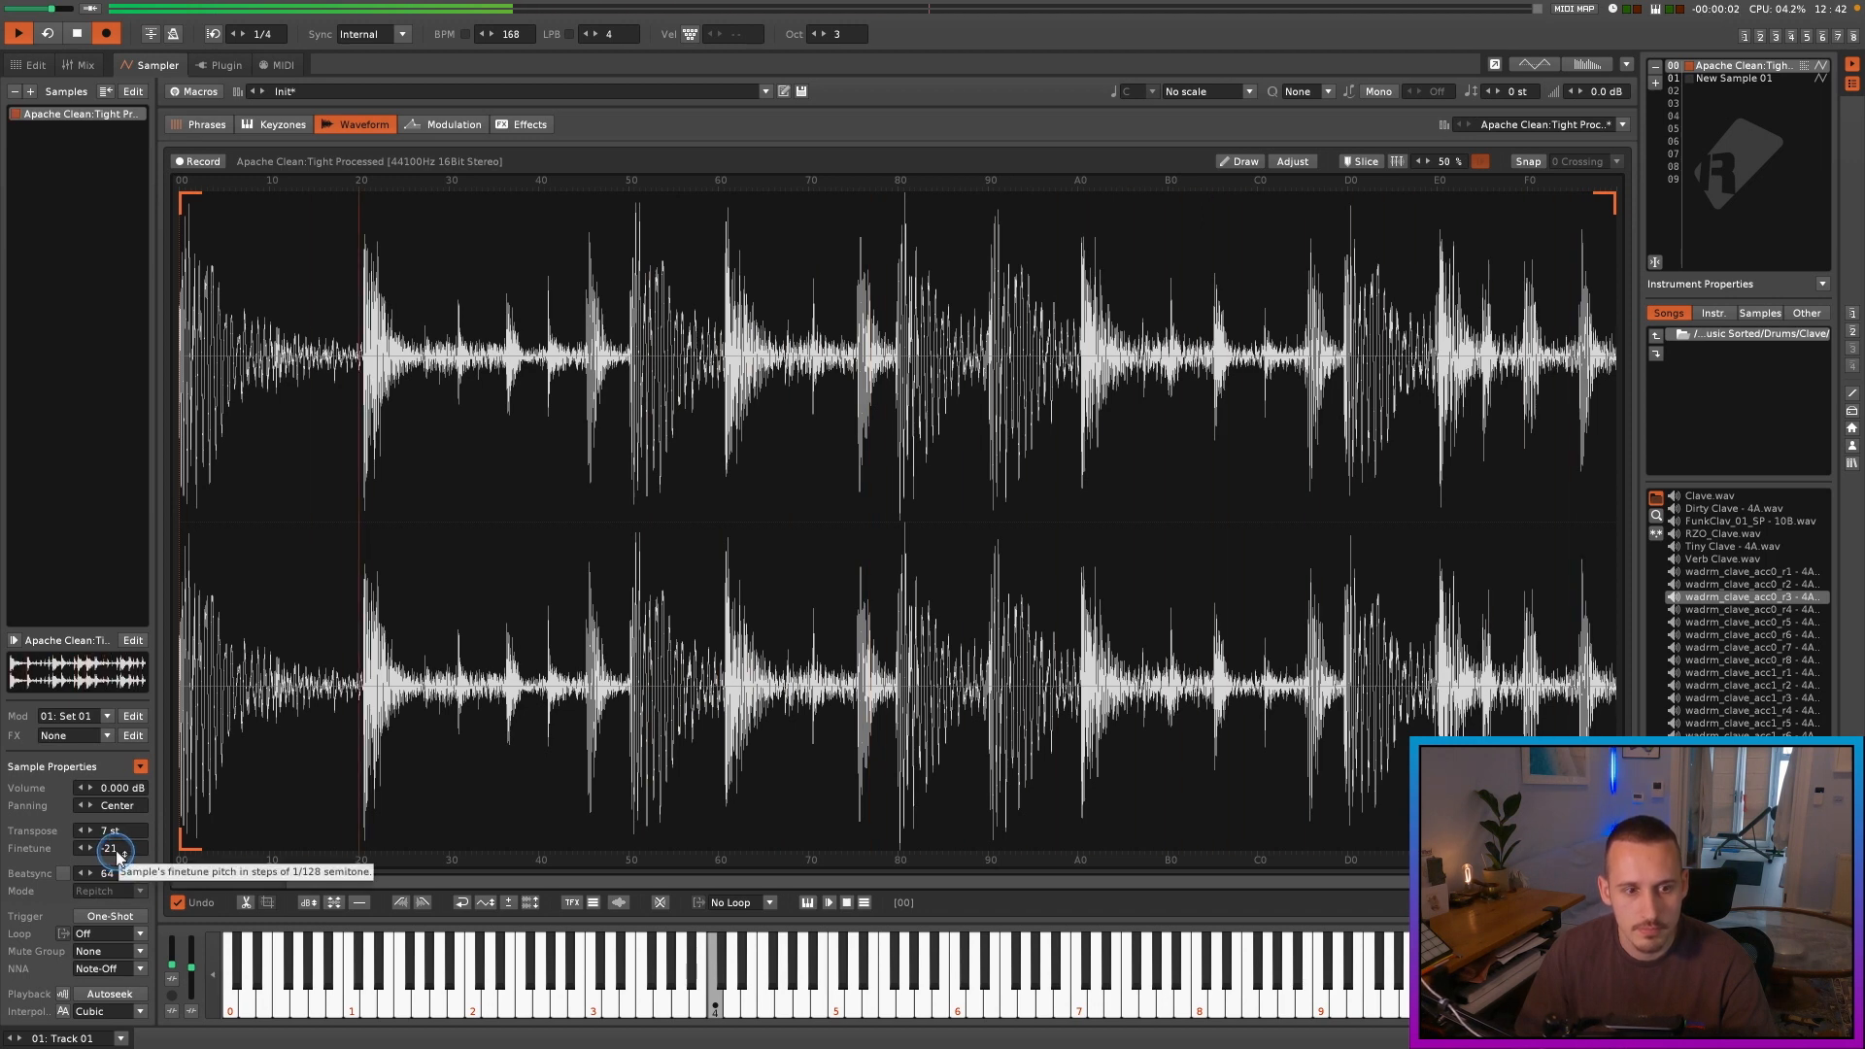
pyautogui.press('space')
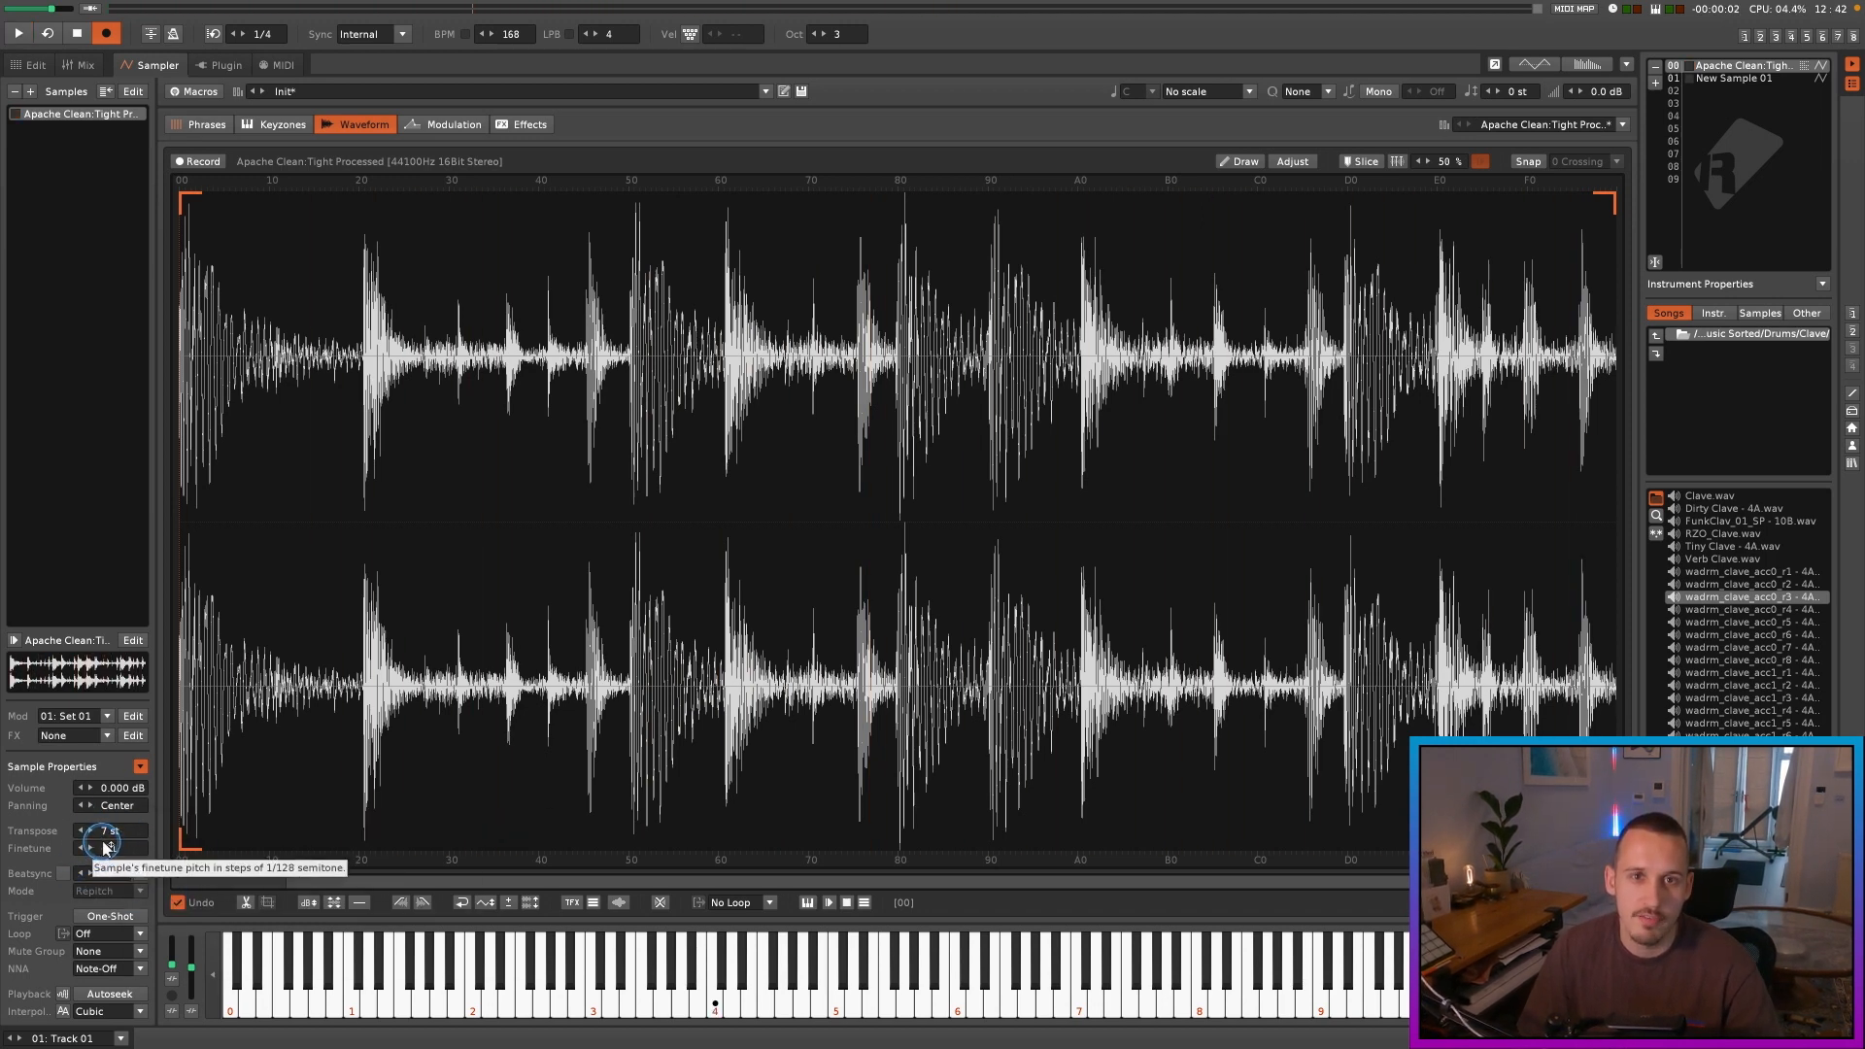
# Step: Enable Beatsync at 64 lines for the break, apply it as transpose and finetune values, and play the pattern
pyautogui.click(63, 873)
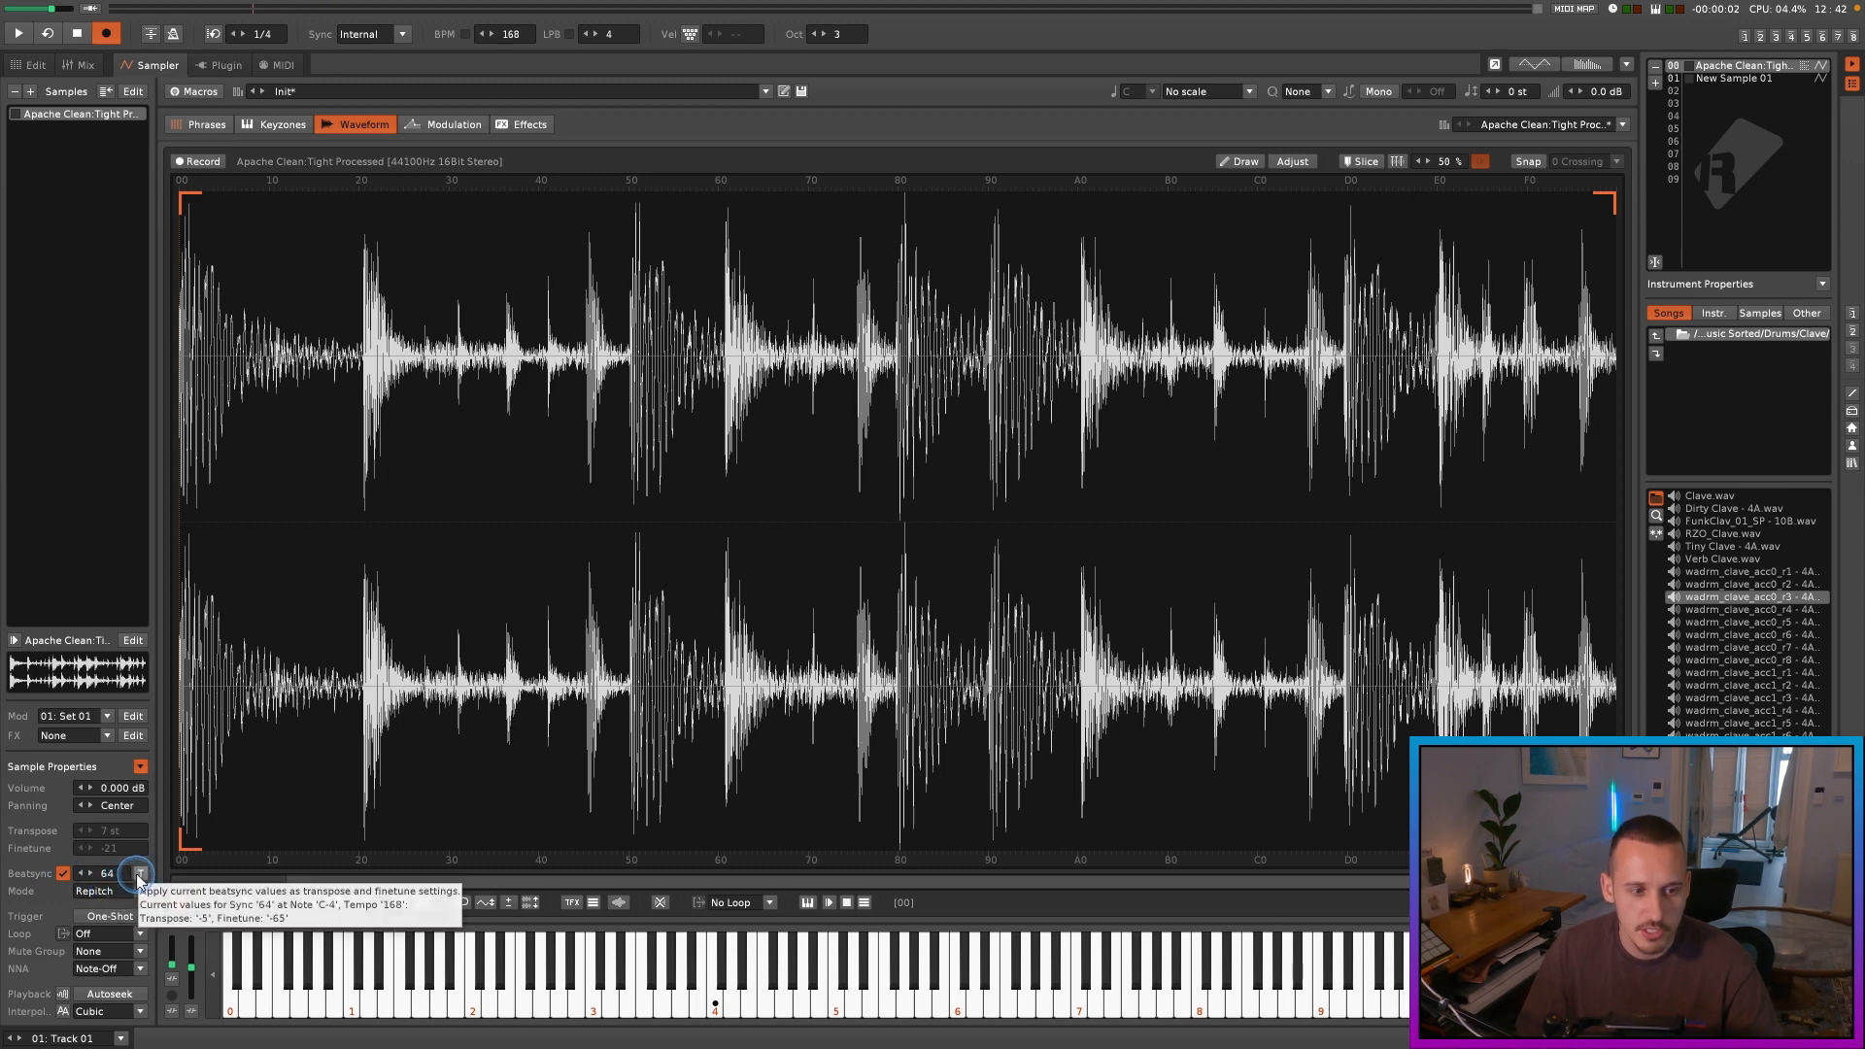
pyautogui.click(141, 874)
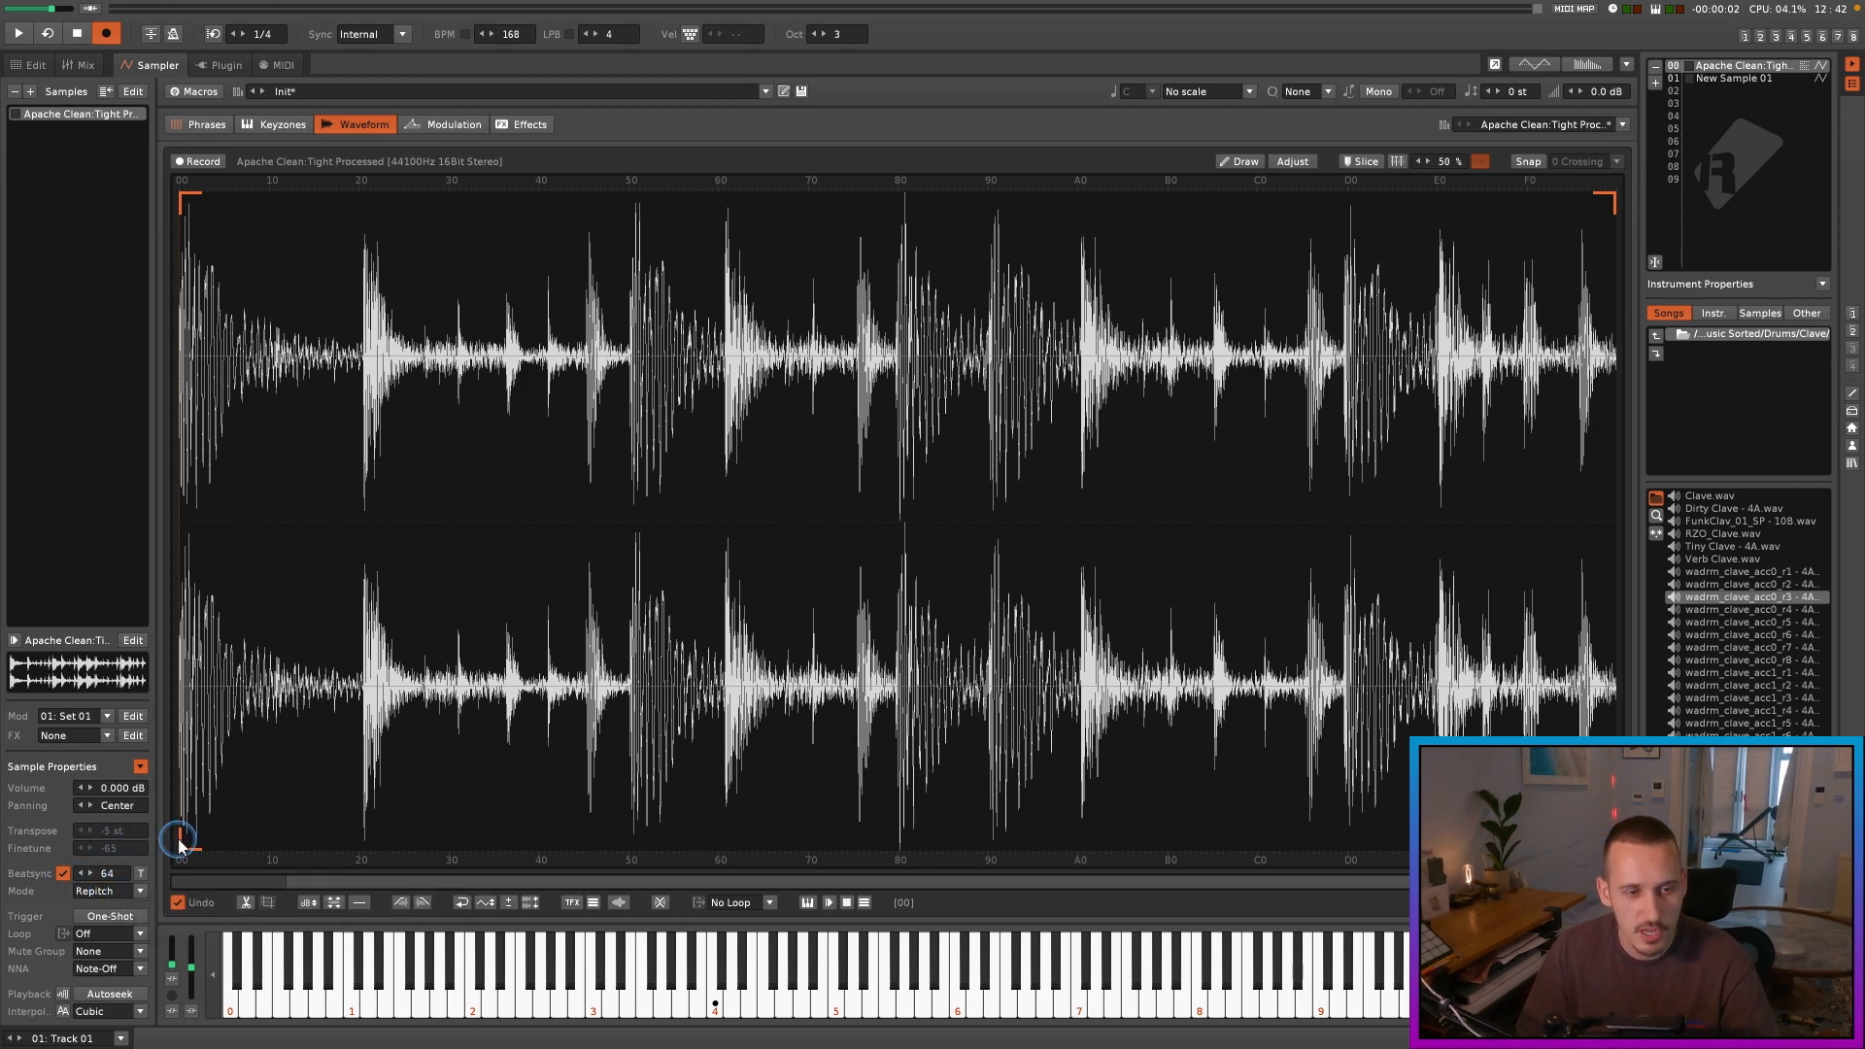
pyautogui.press('space')
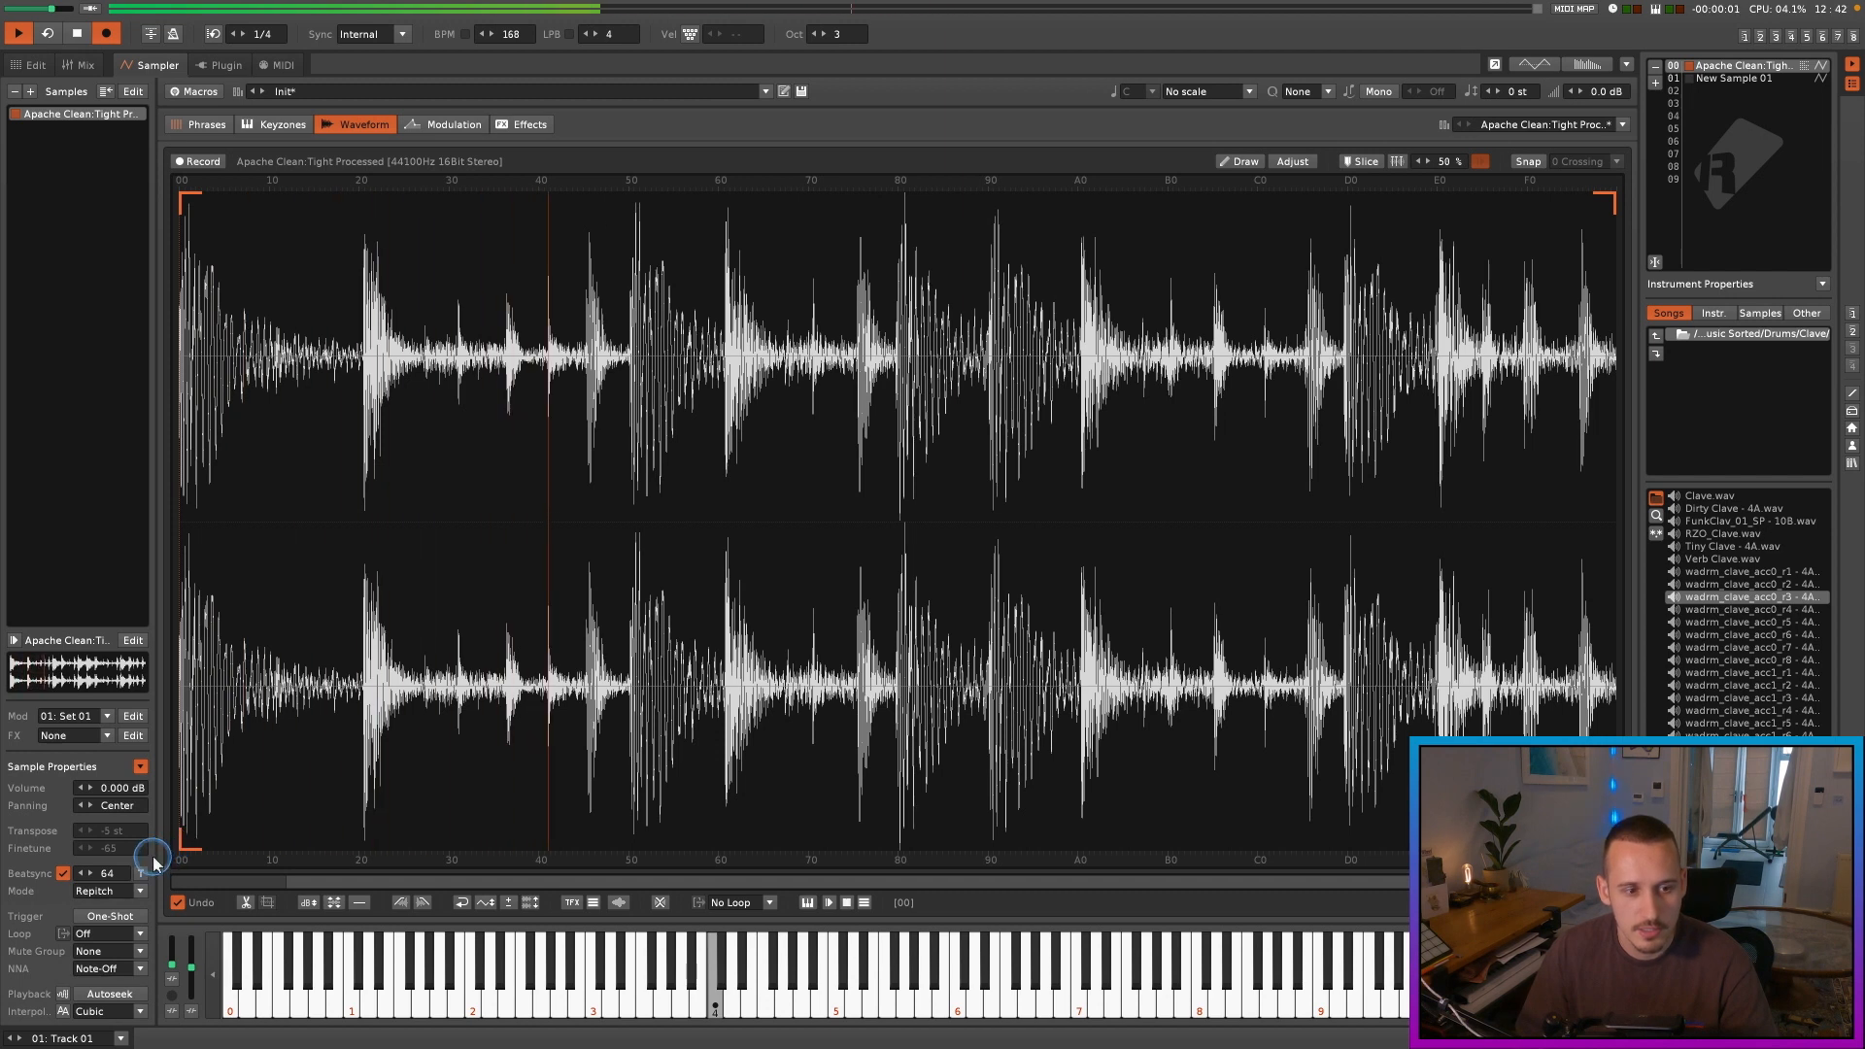
pyautogui.press('space')
# Step: Set the break's Beatsync to 32 lines, apply it as transpose and finetune, re-enable it in Repitch mode and play the pattern
pyautogui.click(63, 873)
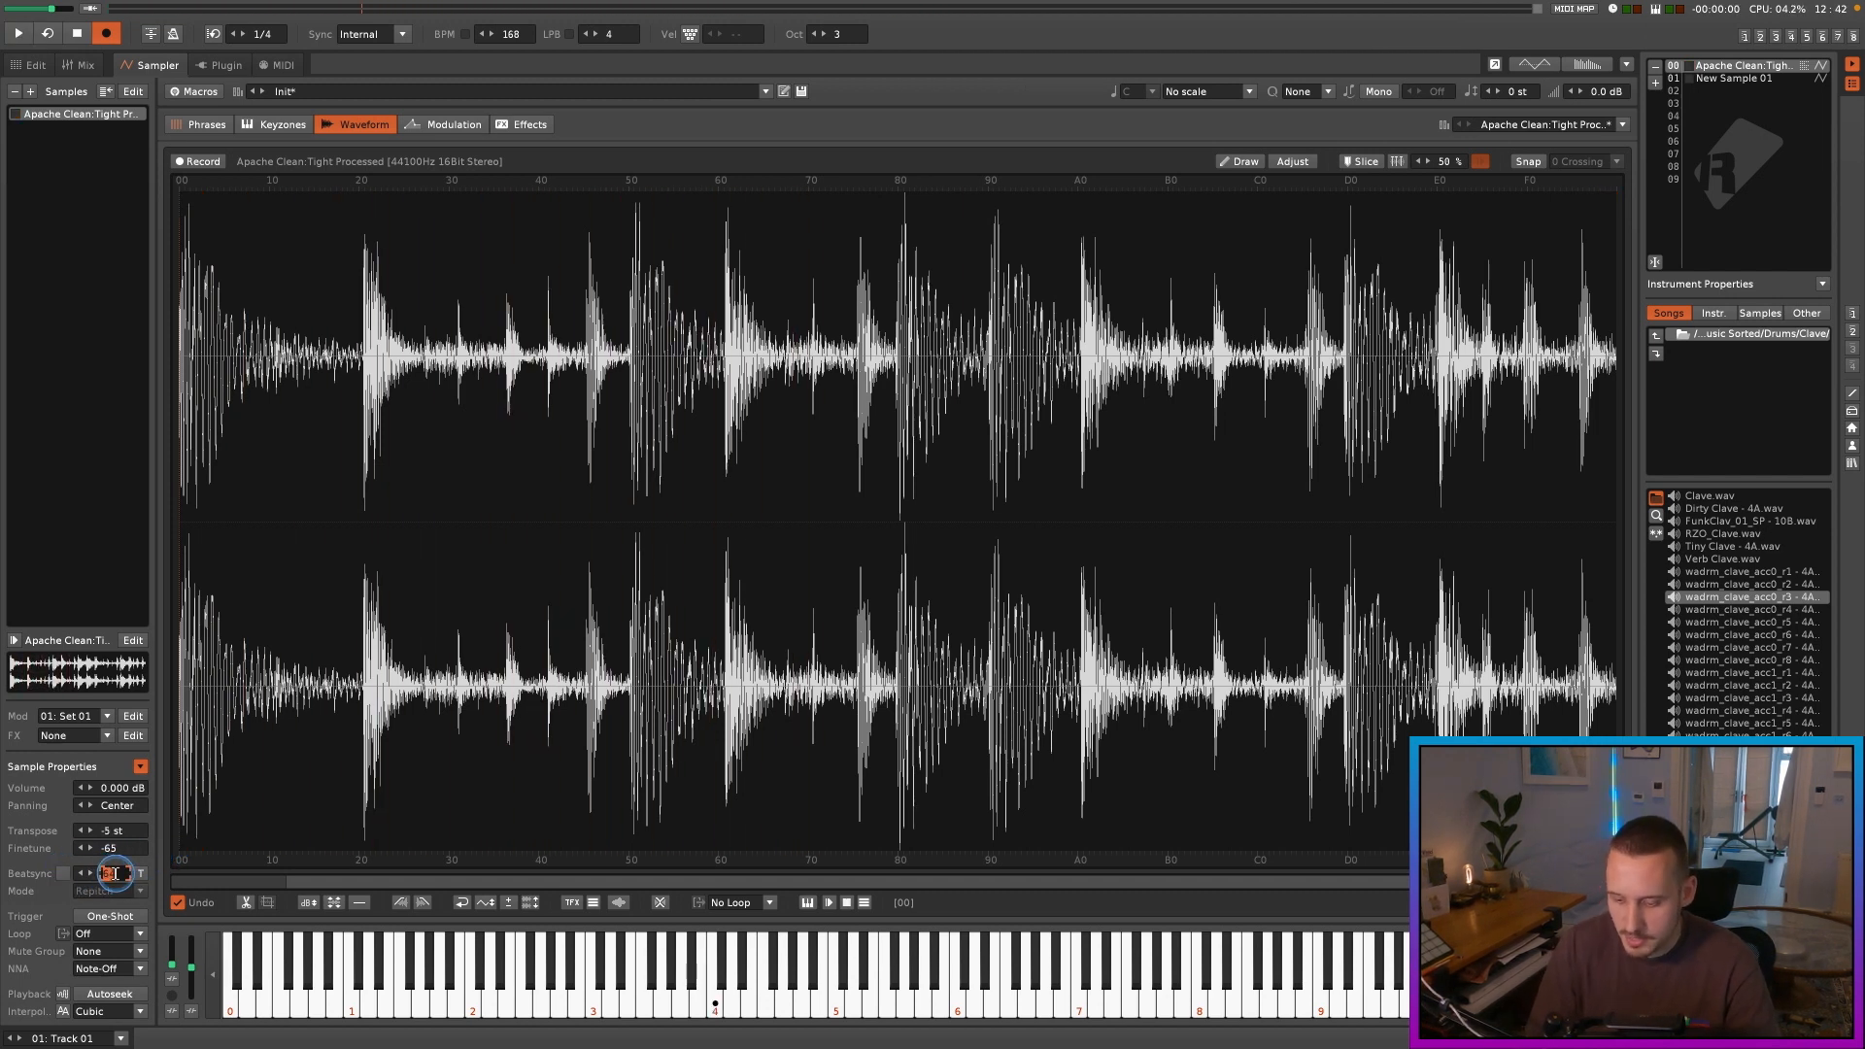
pyautogui.click(141, 874)
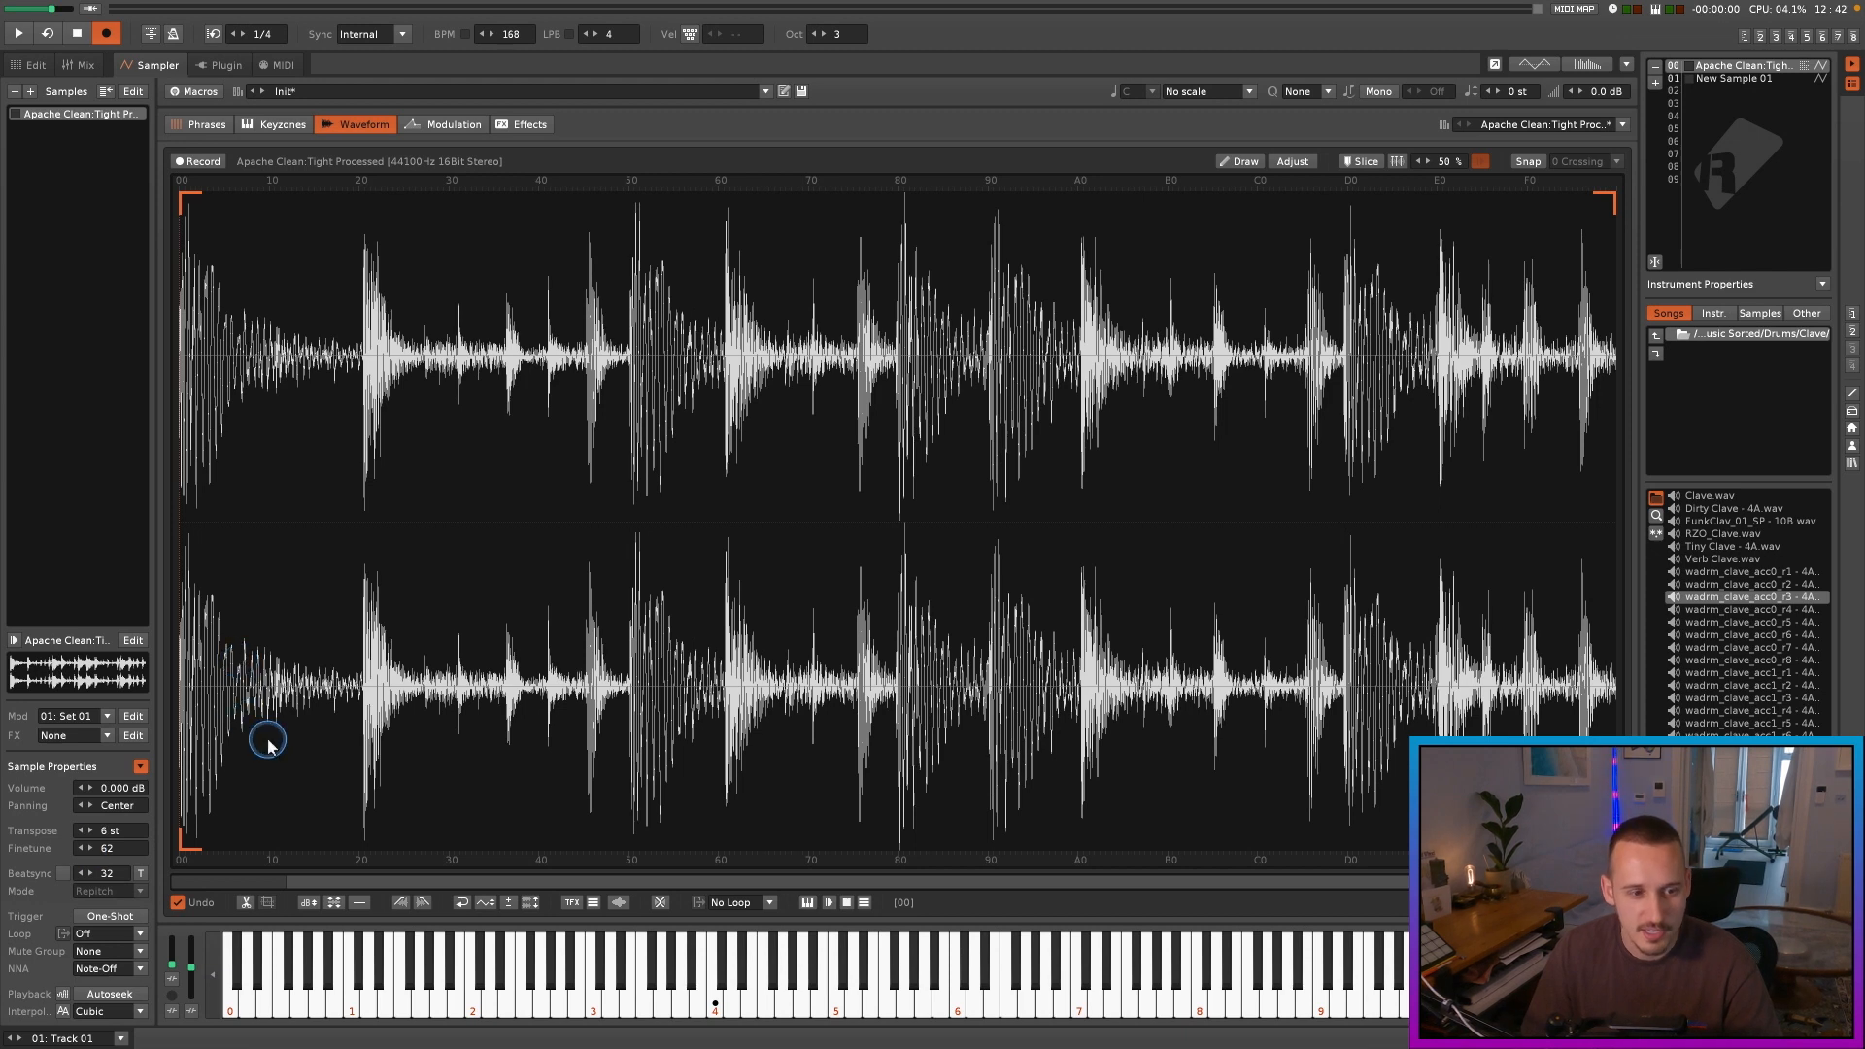
pyautogui.click(63, 874)
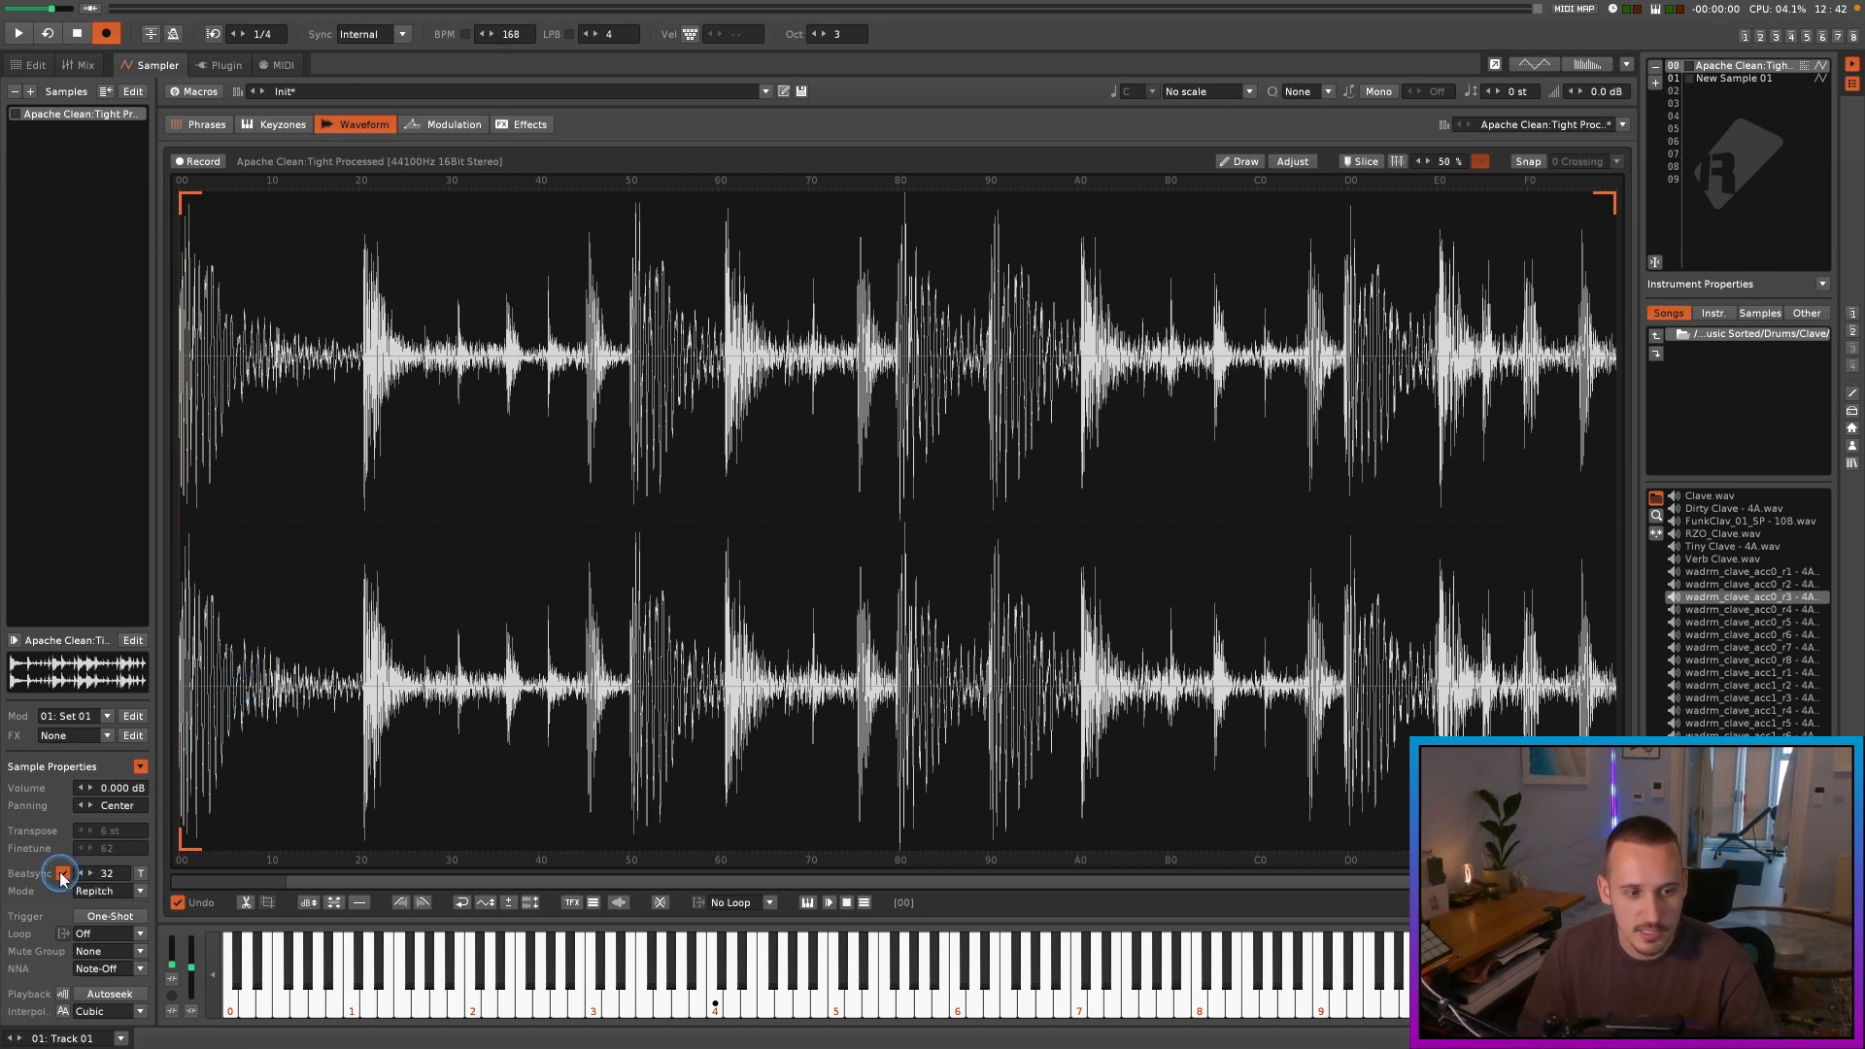
pyautogui.press('space')
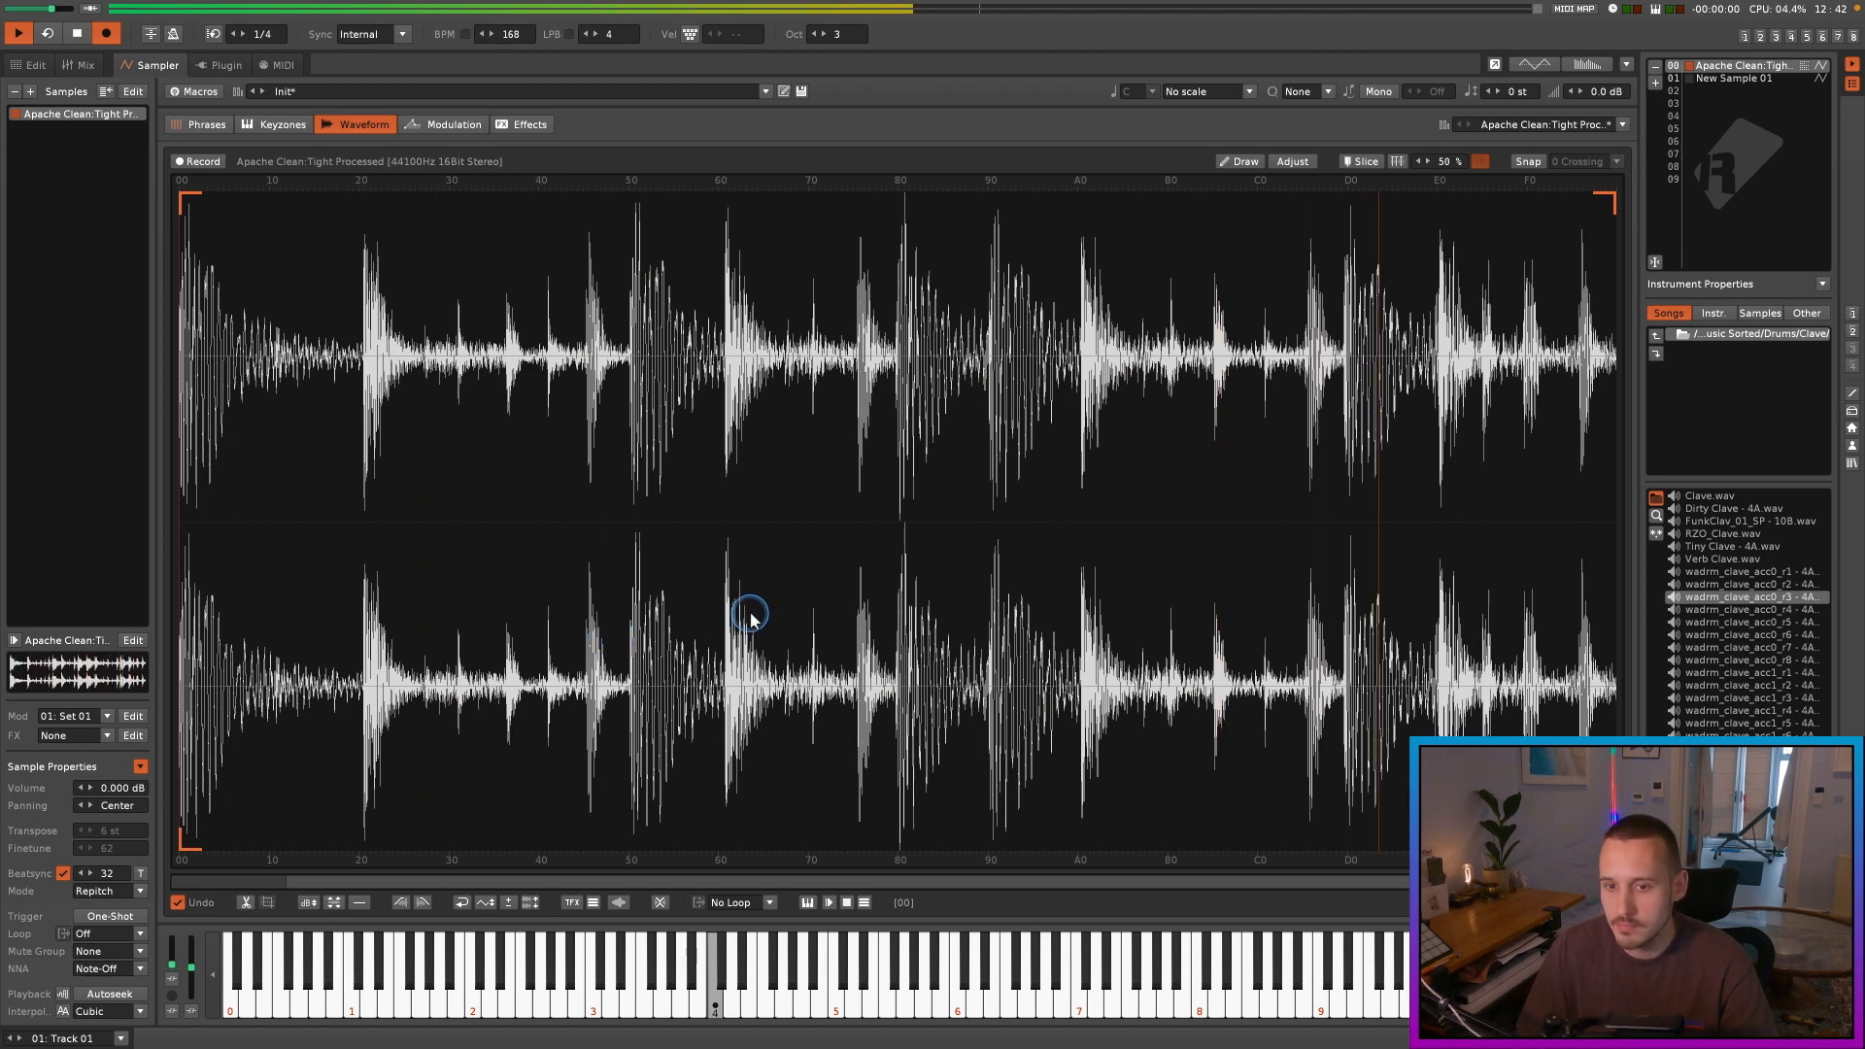
pyautogui.press('space')
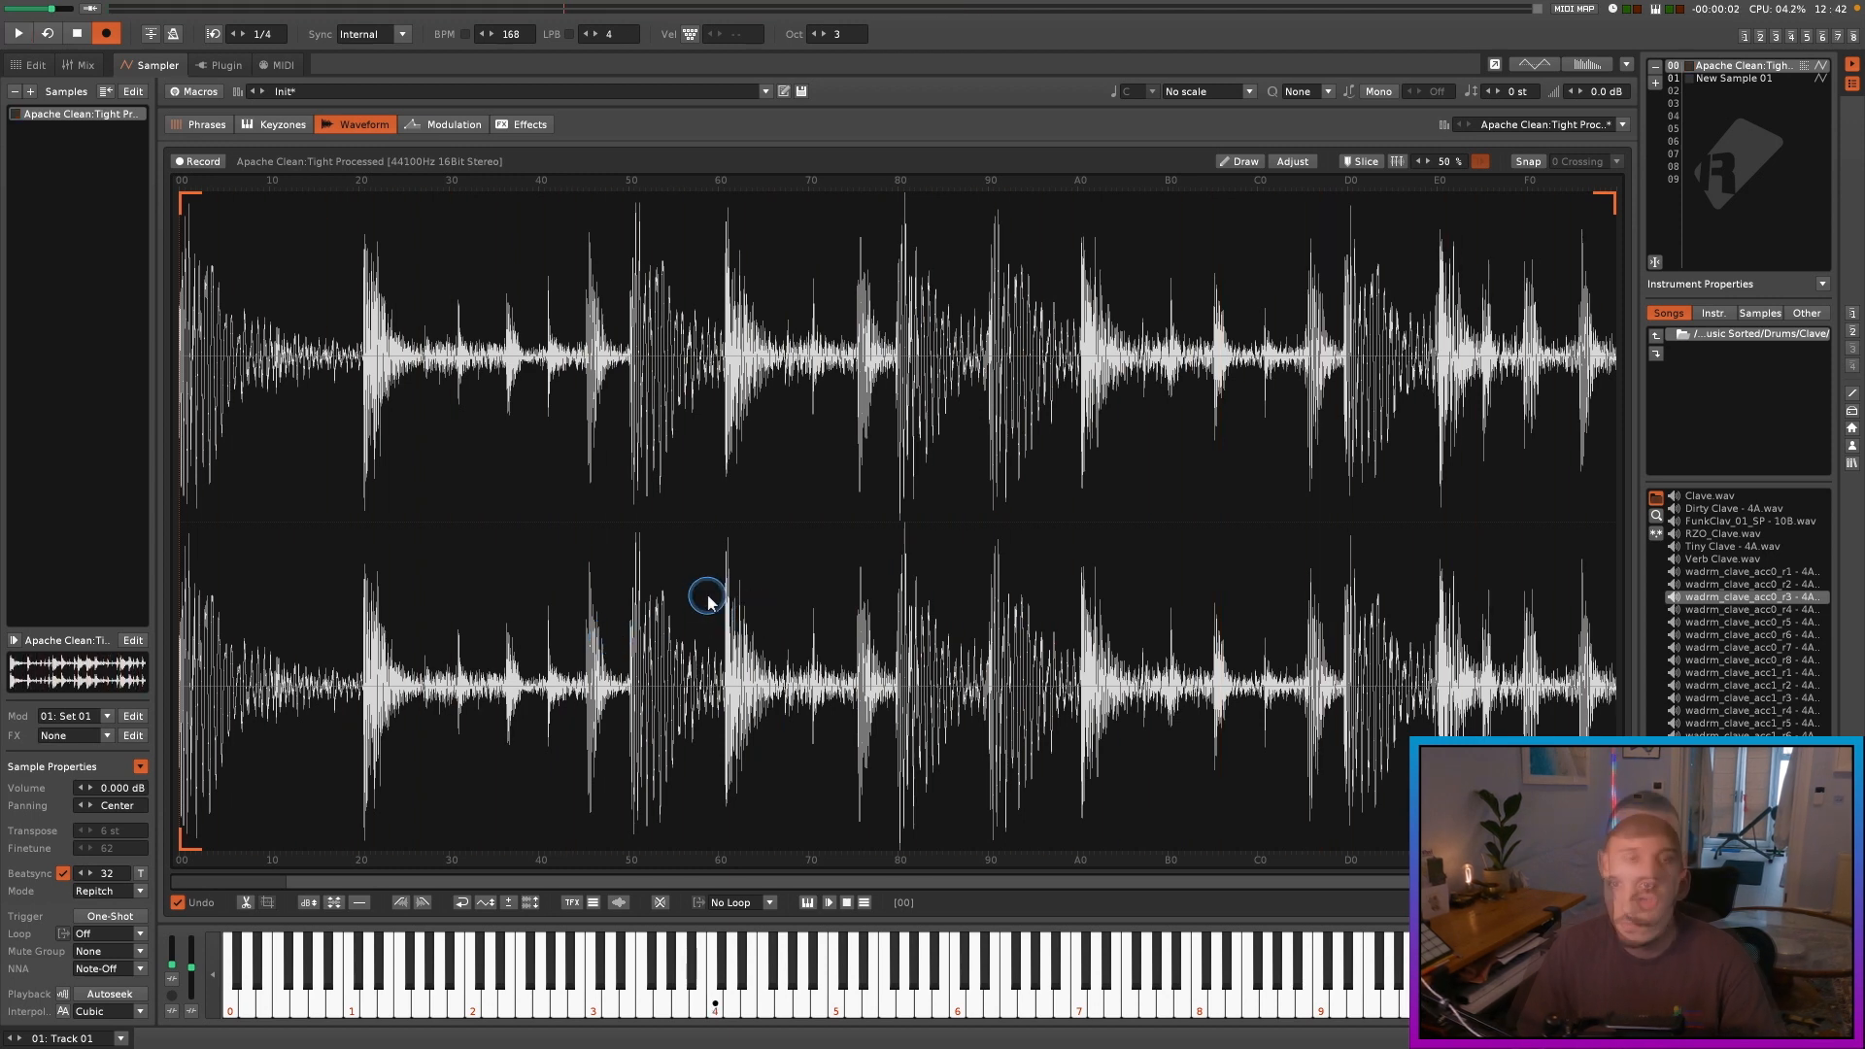
pyautogui.click(34, 68)
pyautogui.click(437, 469)
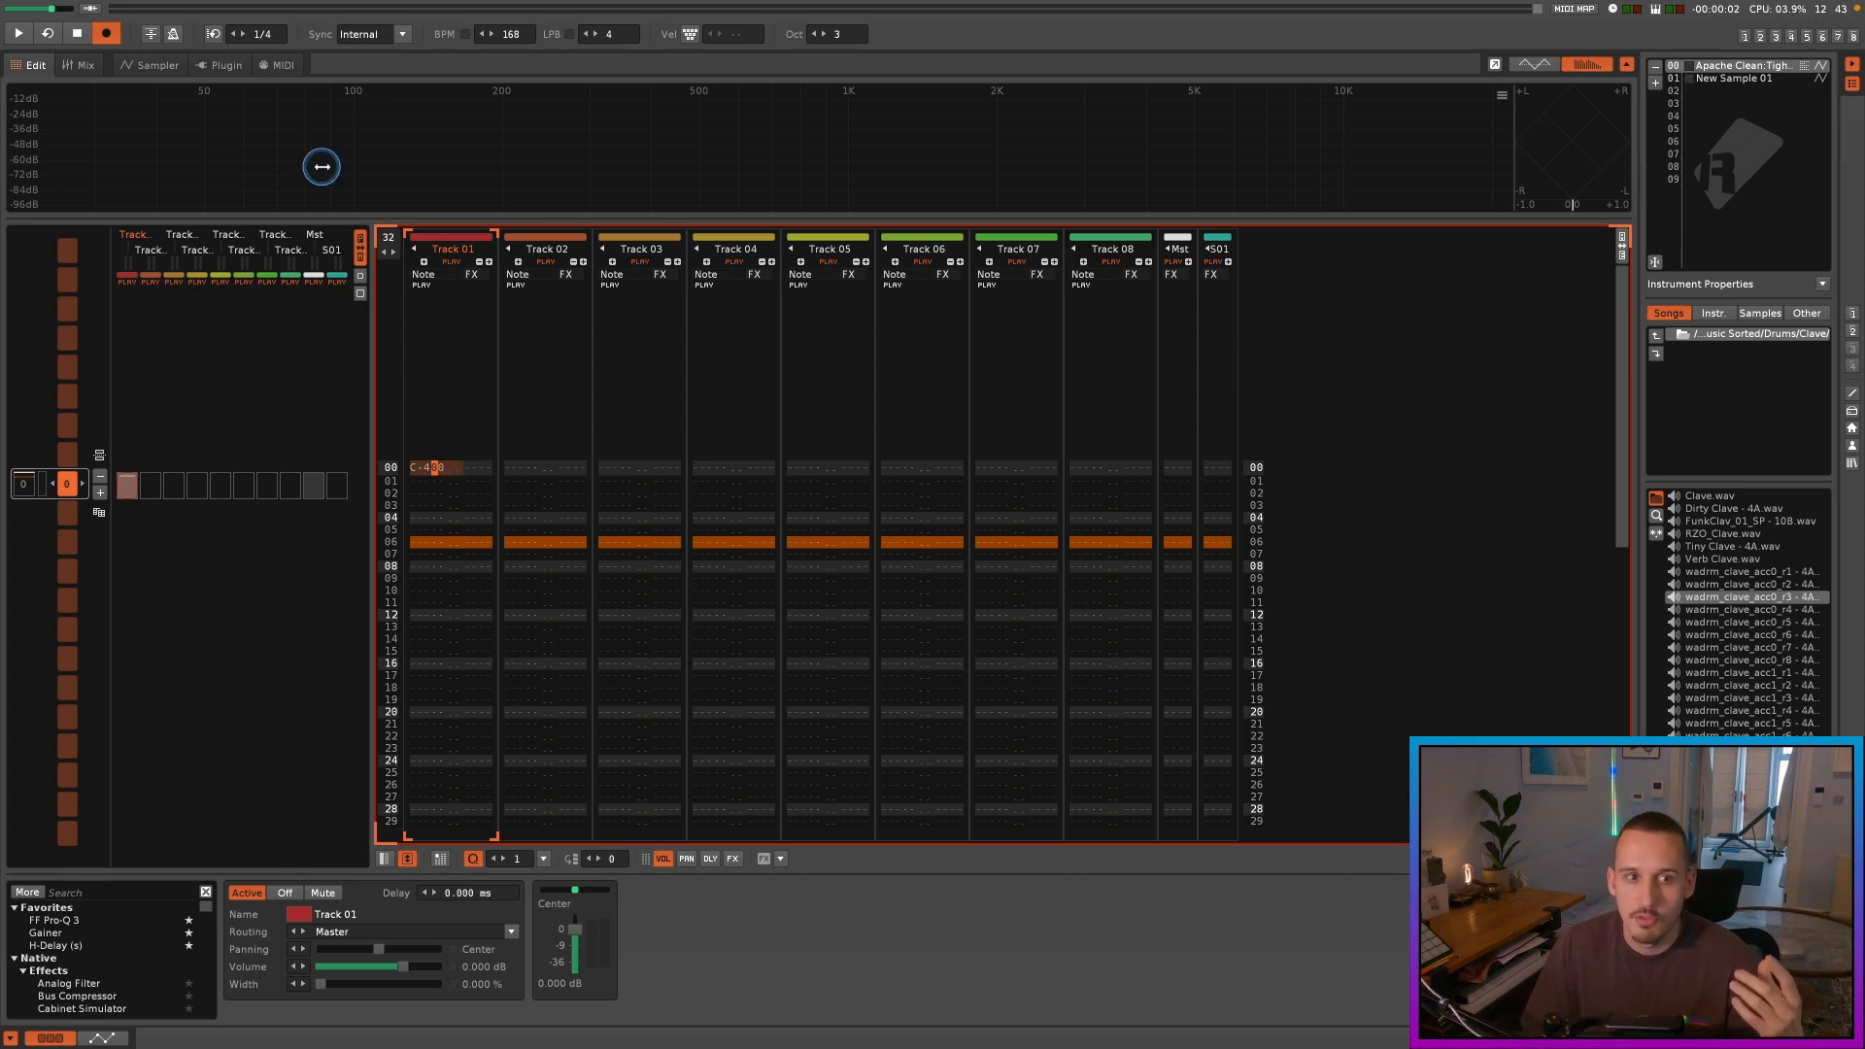
pyautogui.click(156, 65)
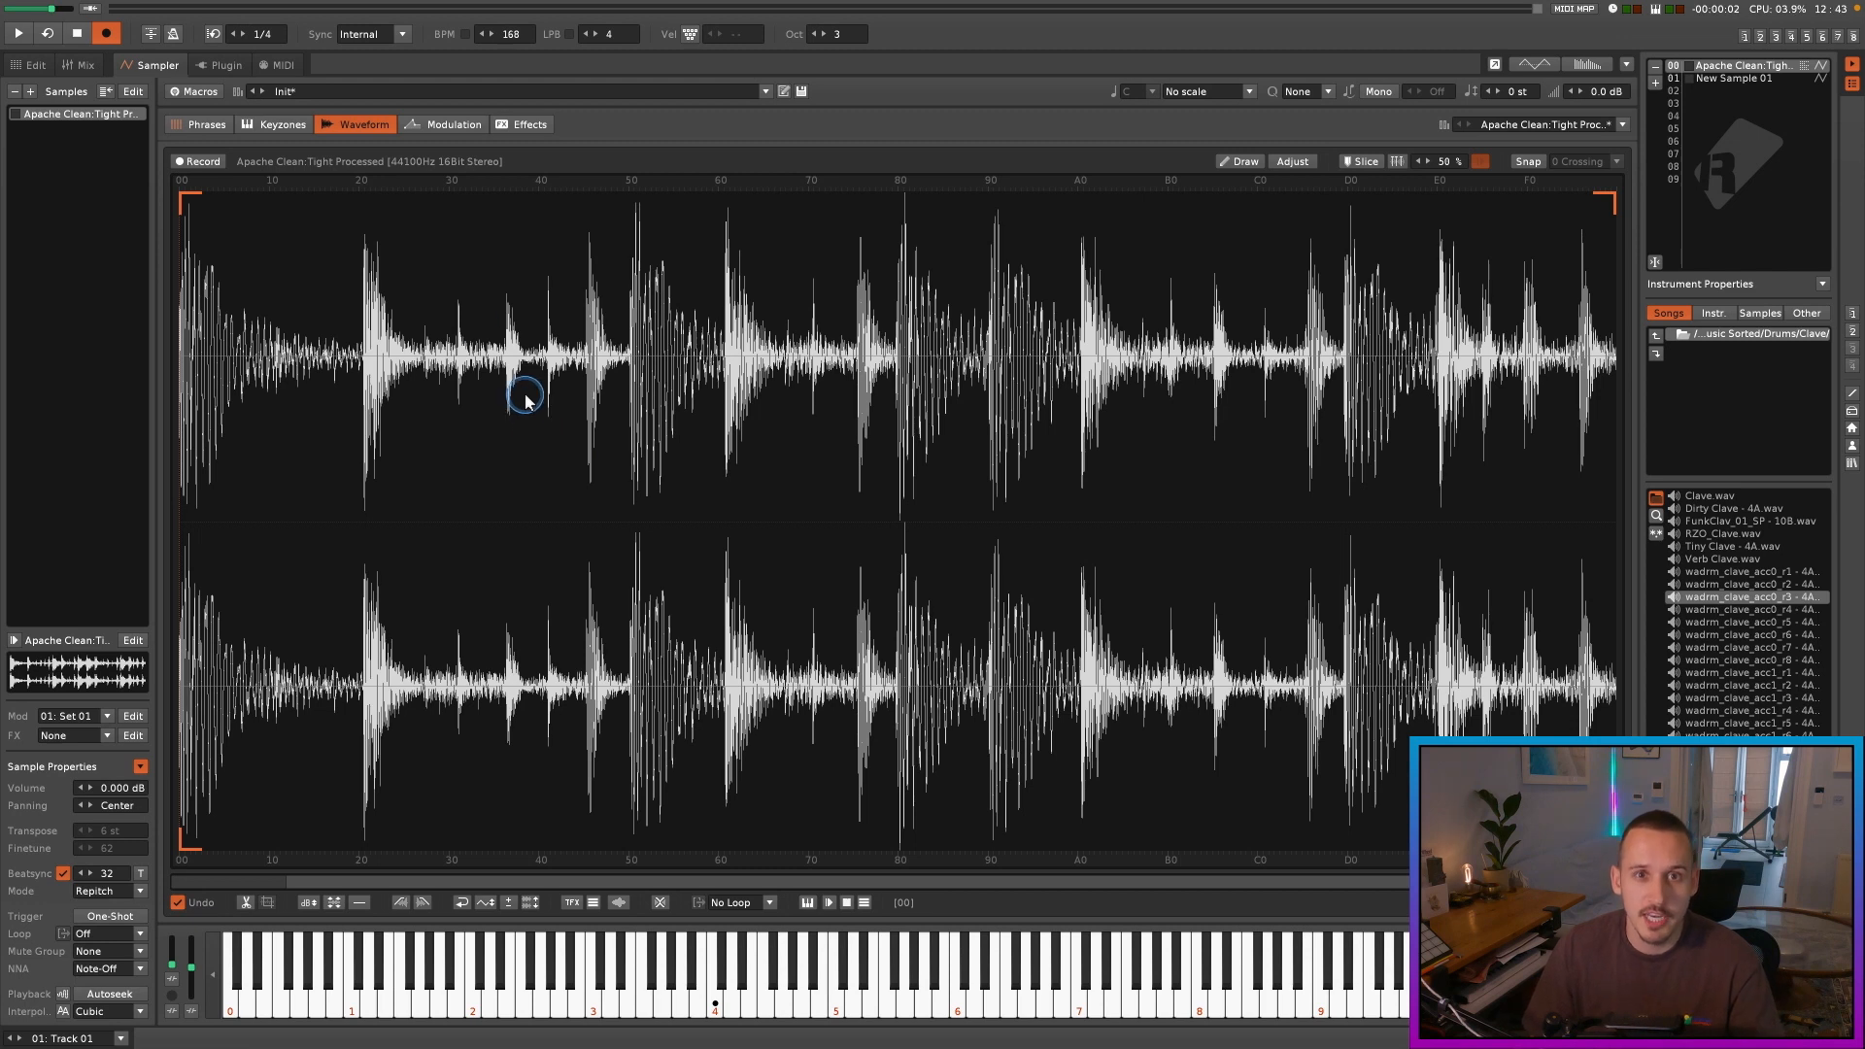
pyautogui.click(1744, 91)
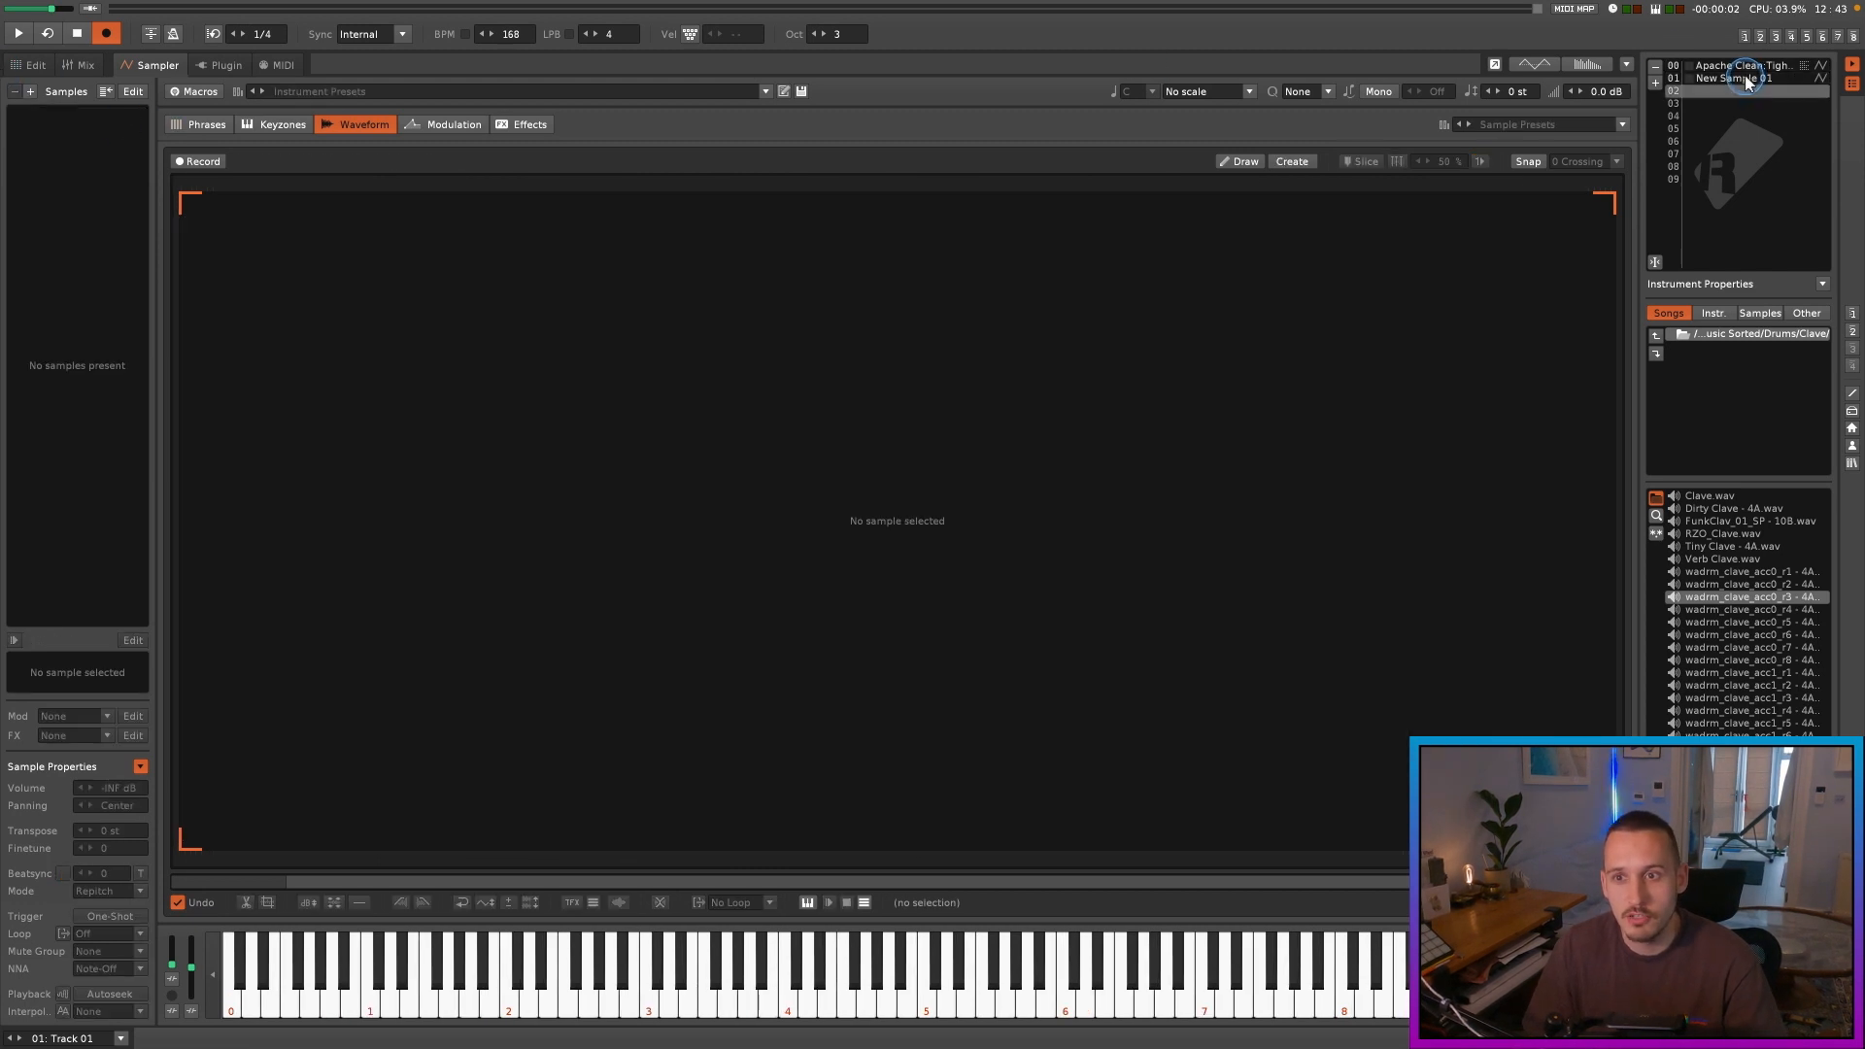
# Step: Return to the pattern editor and select Track 02
pyautogui.click(36, 65)
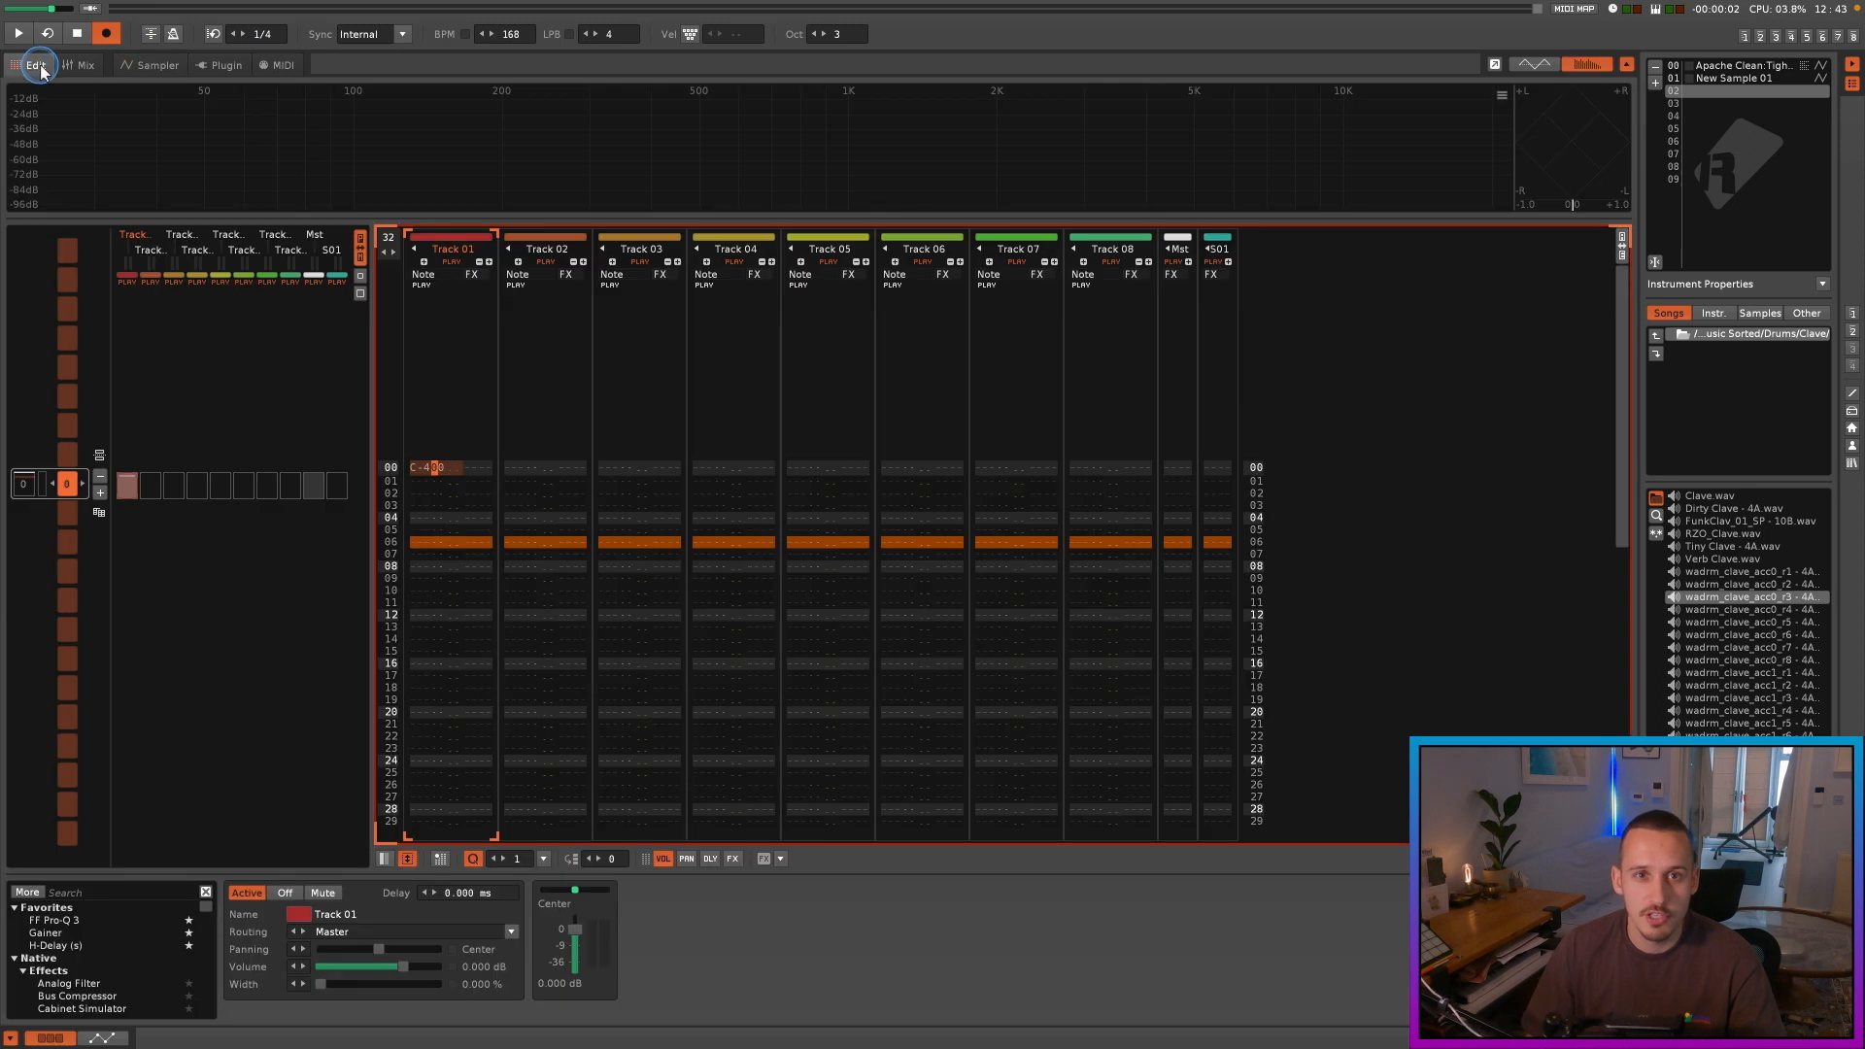
pyautogui.click(454, 263)
pyautogui.click(541, 250)
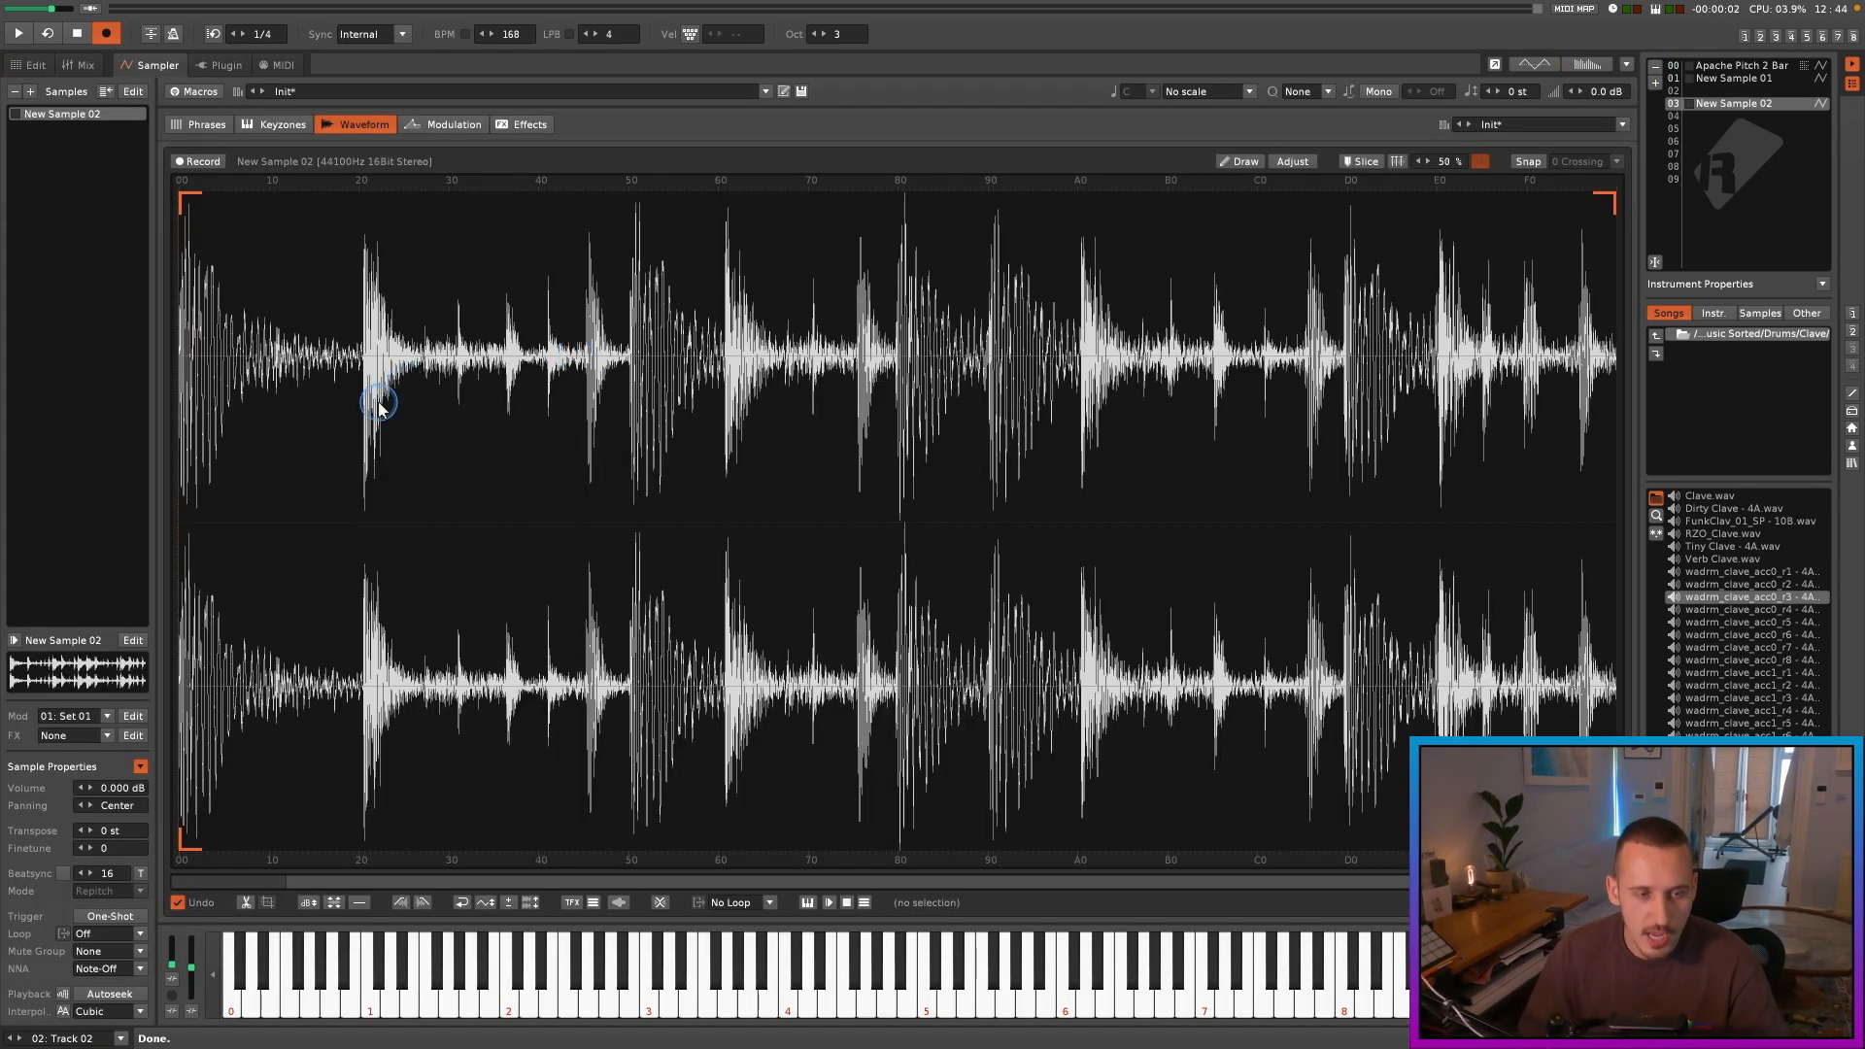
# Step: Place slice markers at the start of New Sample 02 and at the onset of its second main hit
pyautogui.press('alt')
pyautogui.click(372, 397)
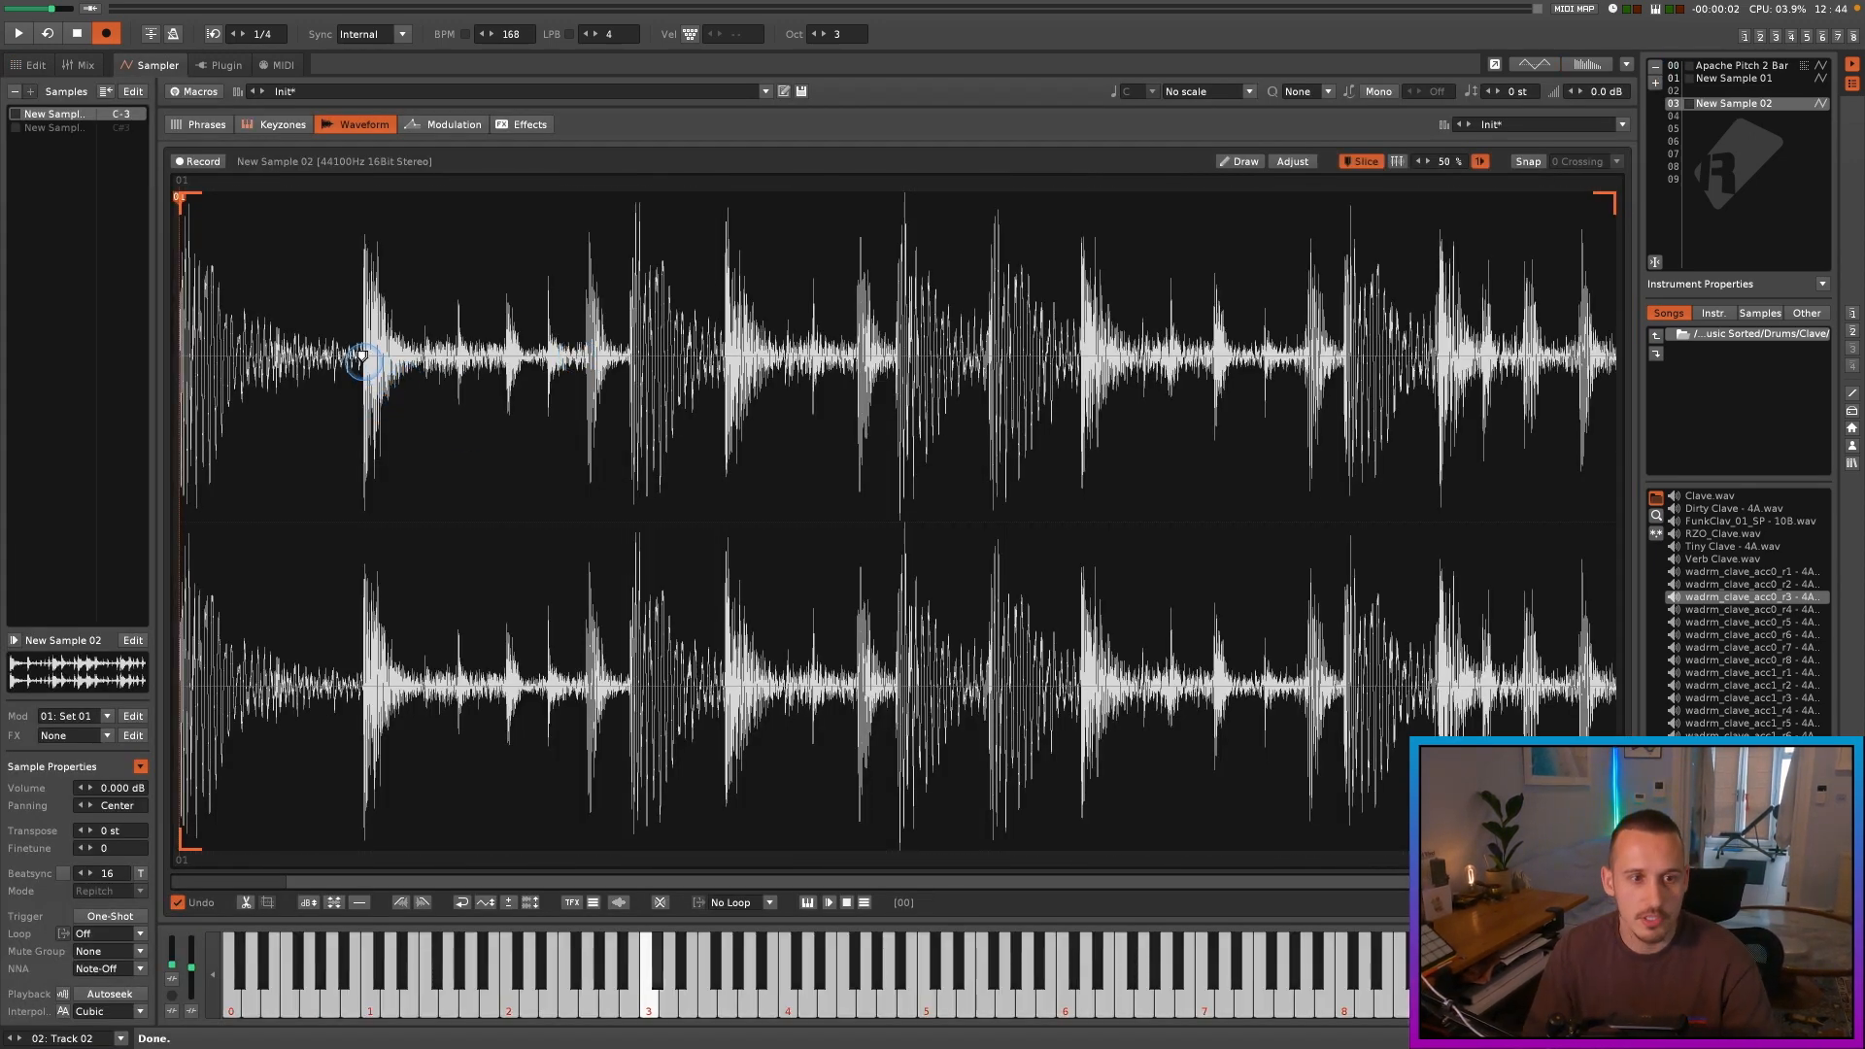
pyautogui.scroll(10, 361, 357)
pyautogui.click(363, 352)
pyautogui.scroll(-6, 612, 351)
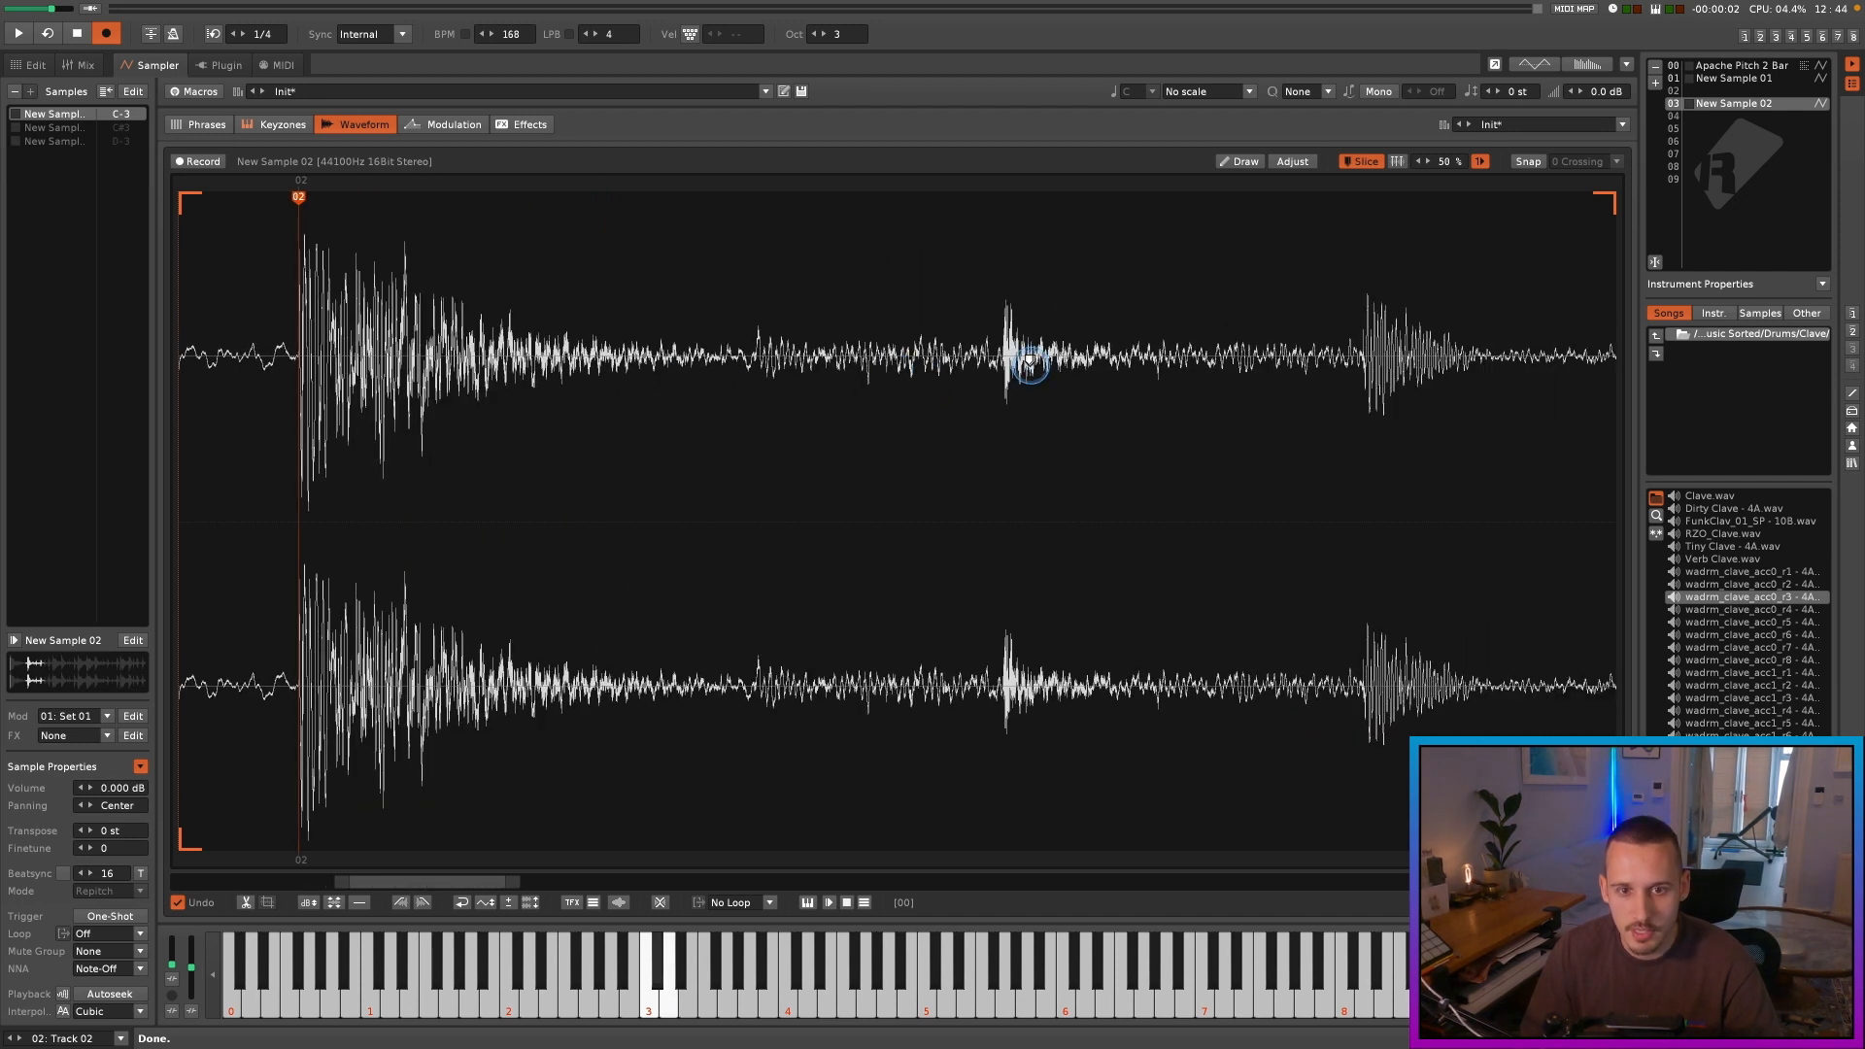
# Step: Render the slices of New Sample 02 to a phrase
pyautogui.scroll(3, 1029, 363)
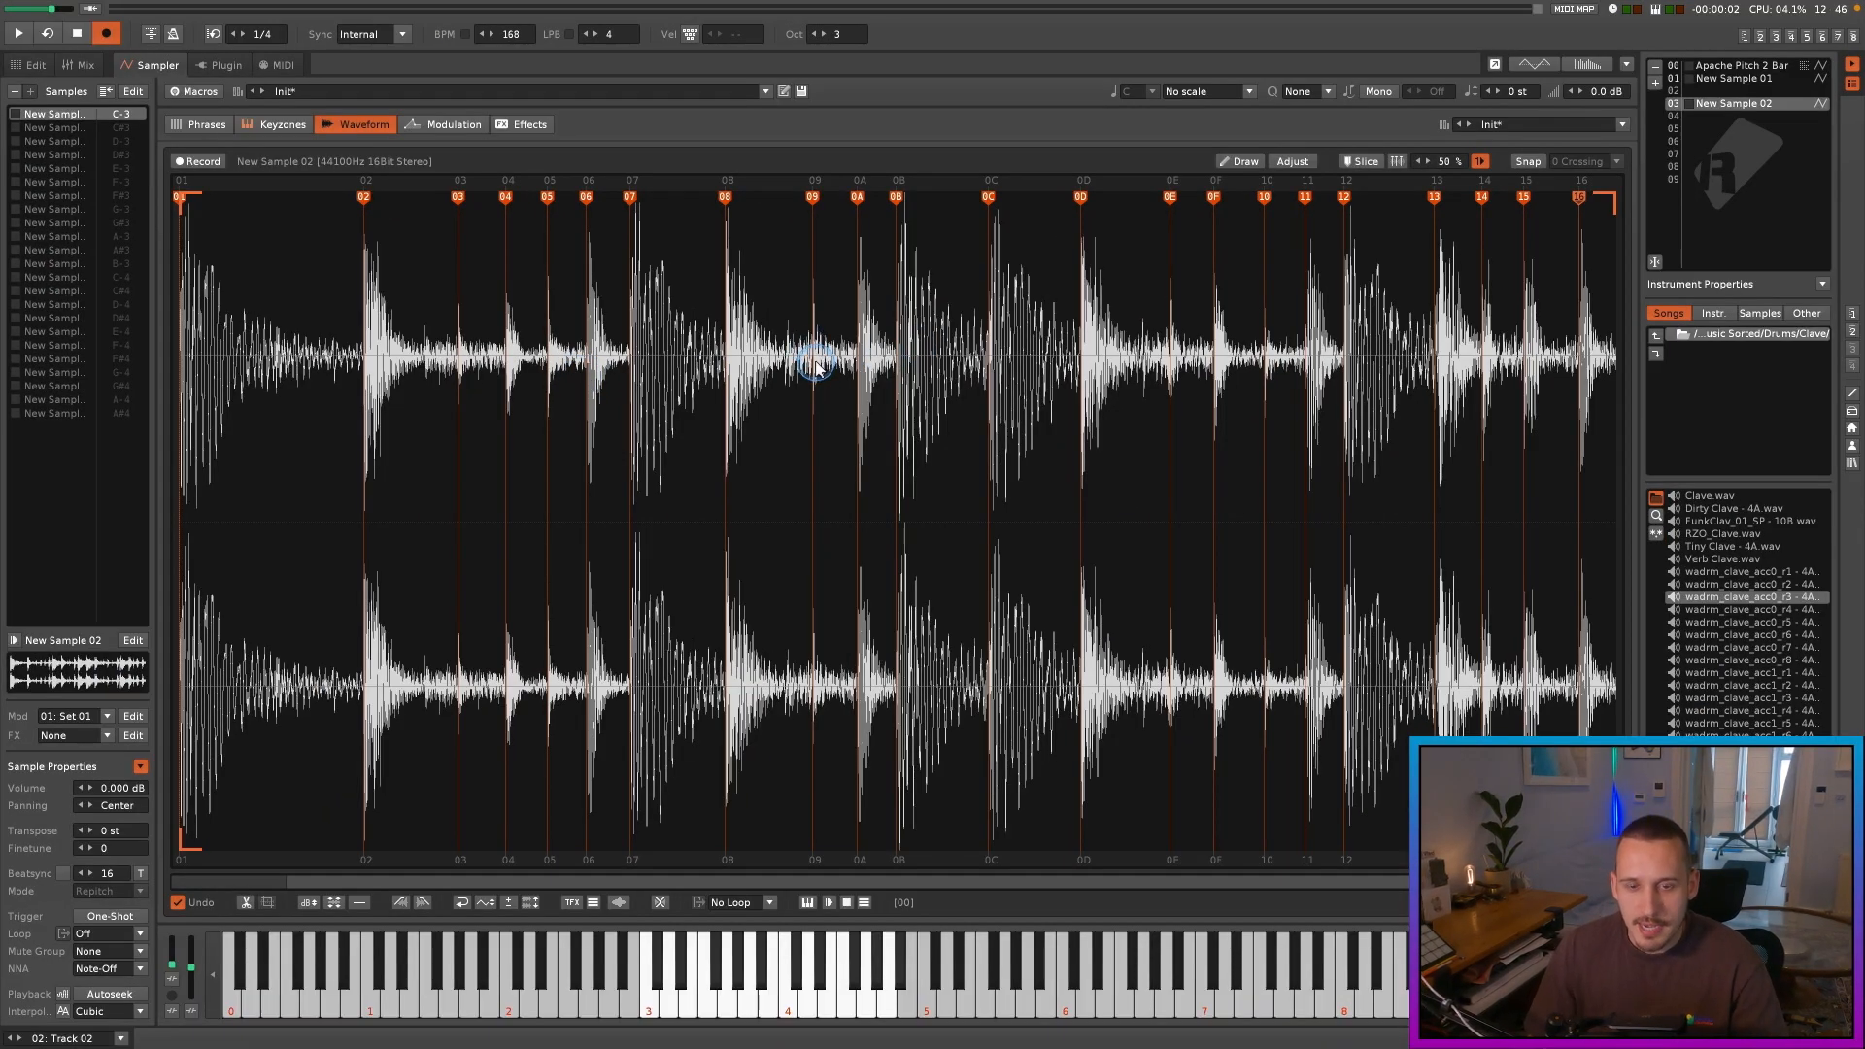
pyautogui.rightClick(816, 367)
pyautogui.moveTo(971, 710)
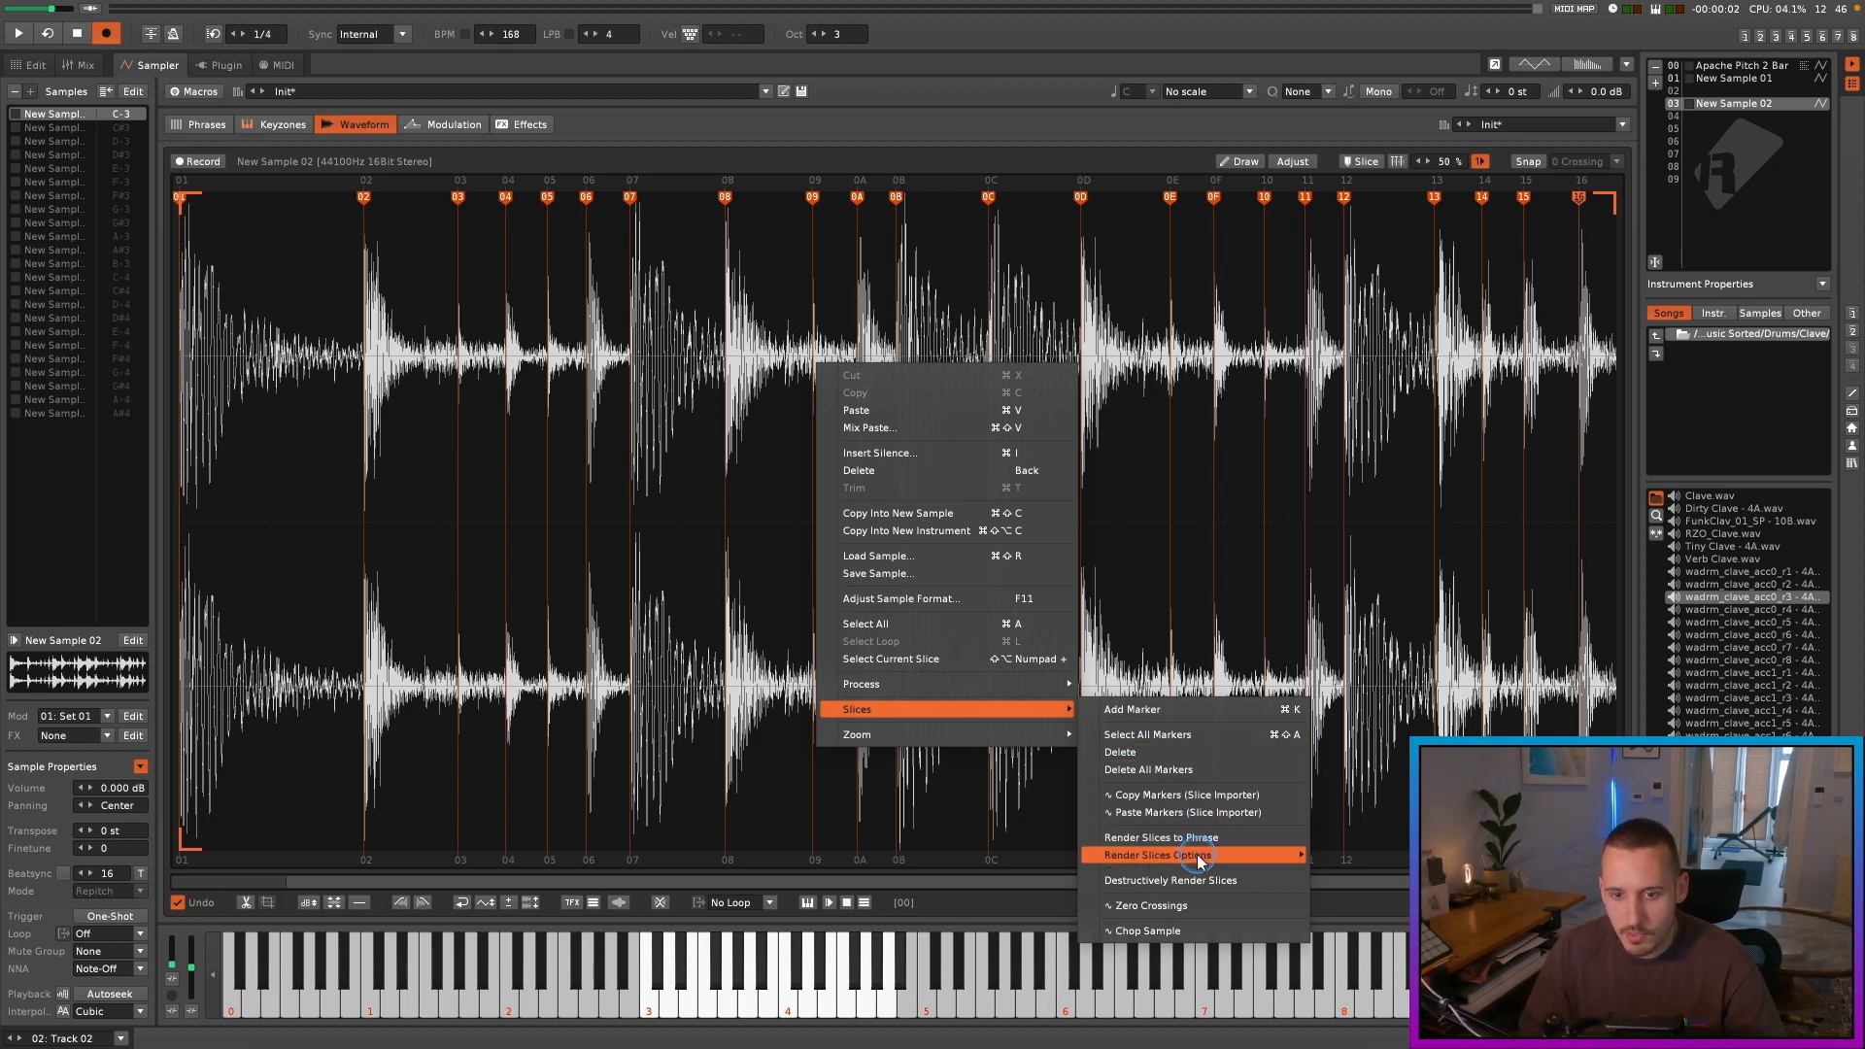
pyautogui.moveTo(1200, 859)
pyautogui.moveTo(1399, 874)
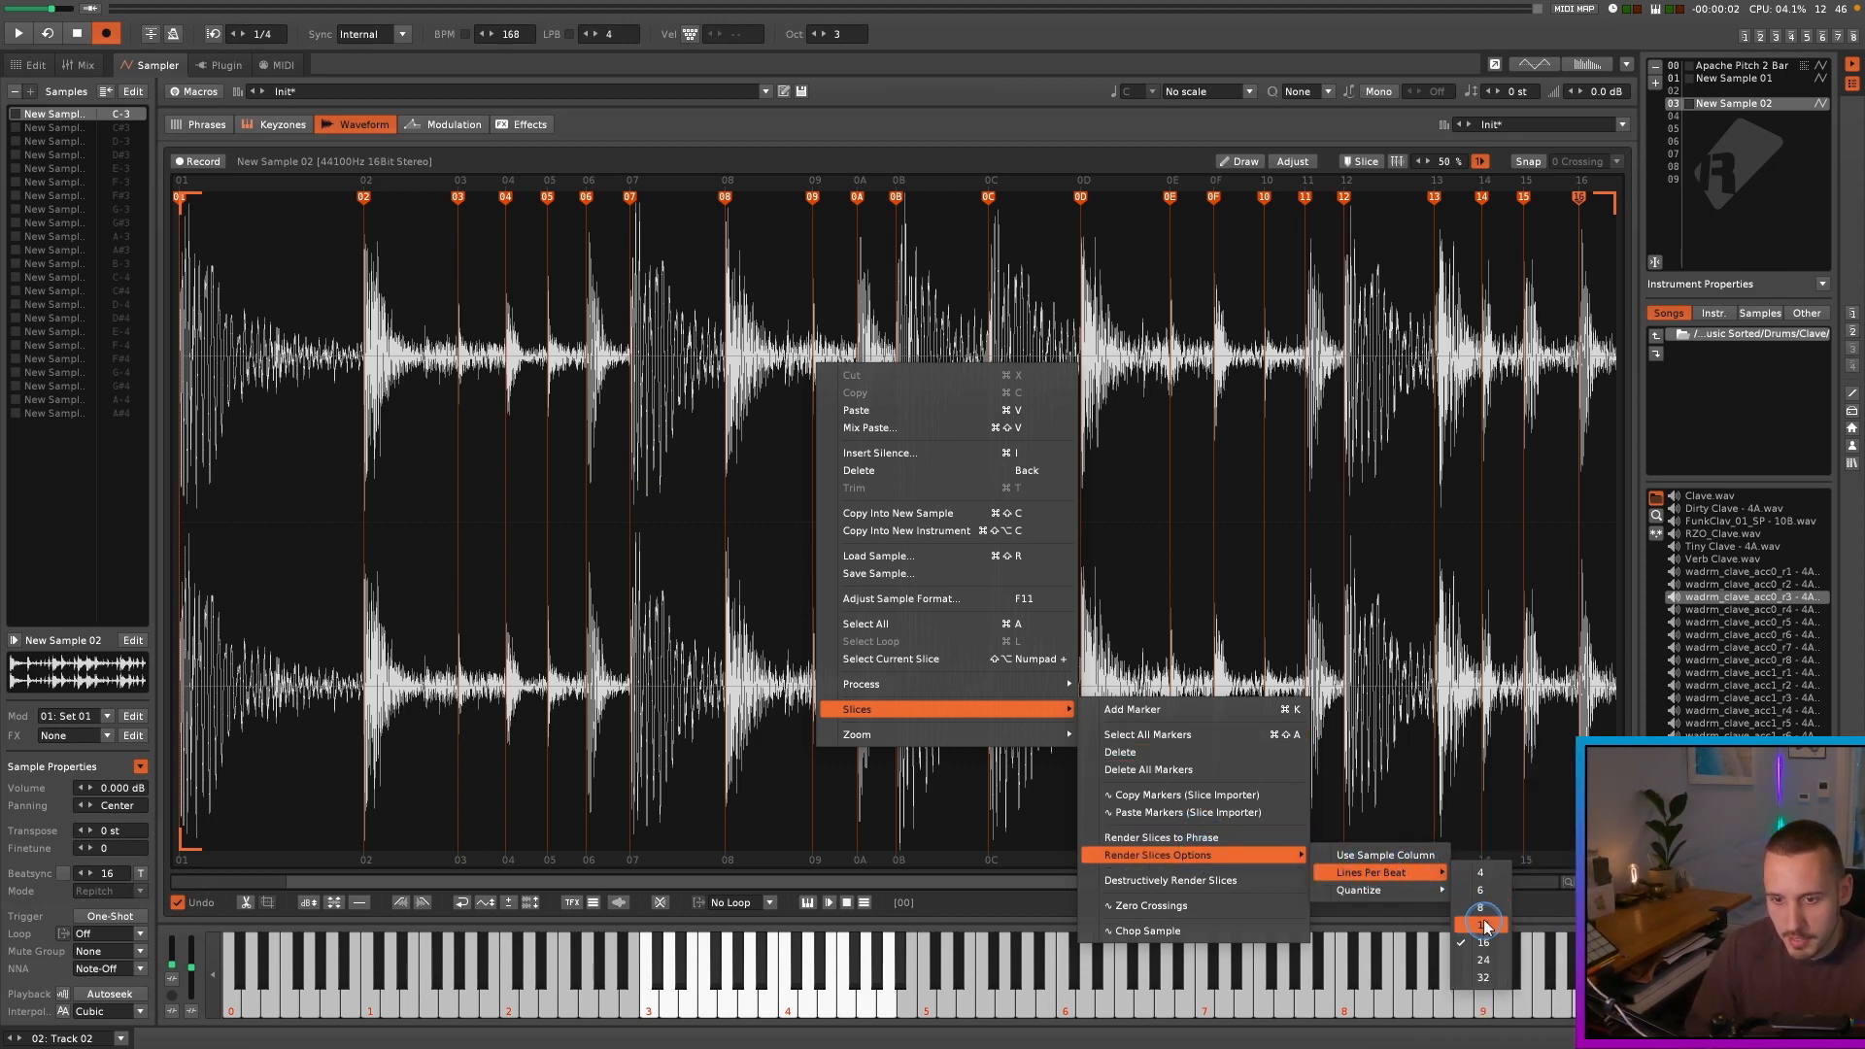
pyautogui.click(1205, 838)
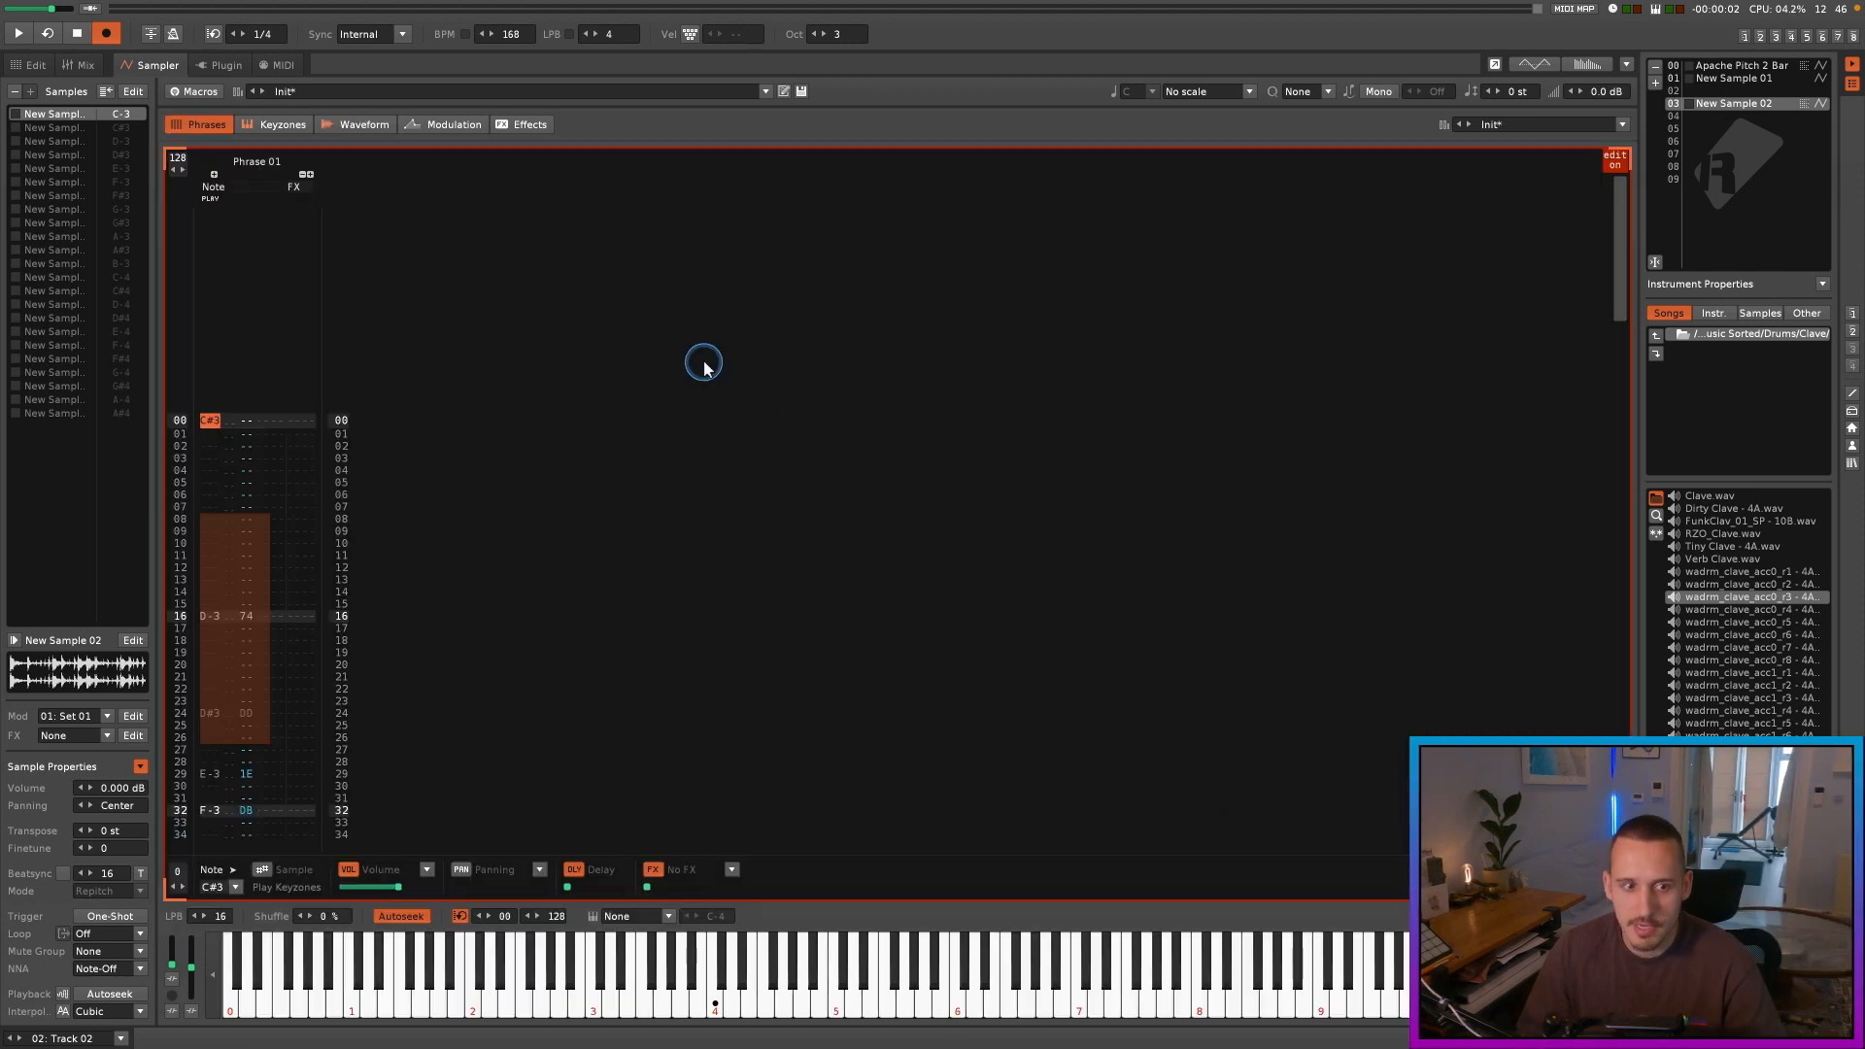
# Step: Copy the entire content of Phrase 01, including its delay values, and return to the pattern editor
pyautogui.moveTo(211, 422); pyautogui.dragTo(274, 419)
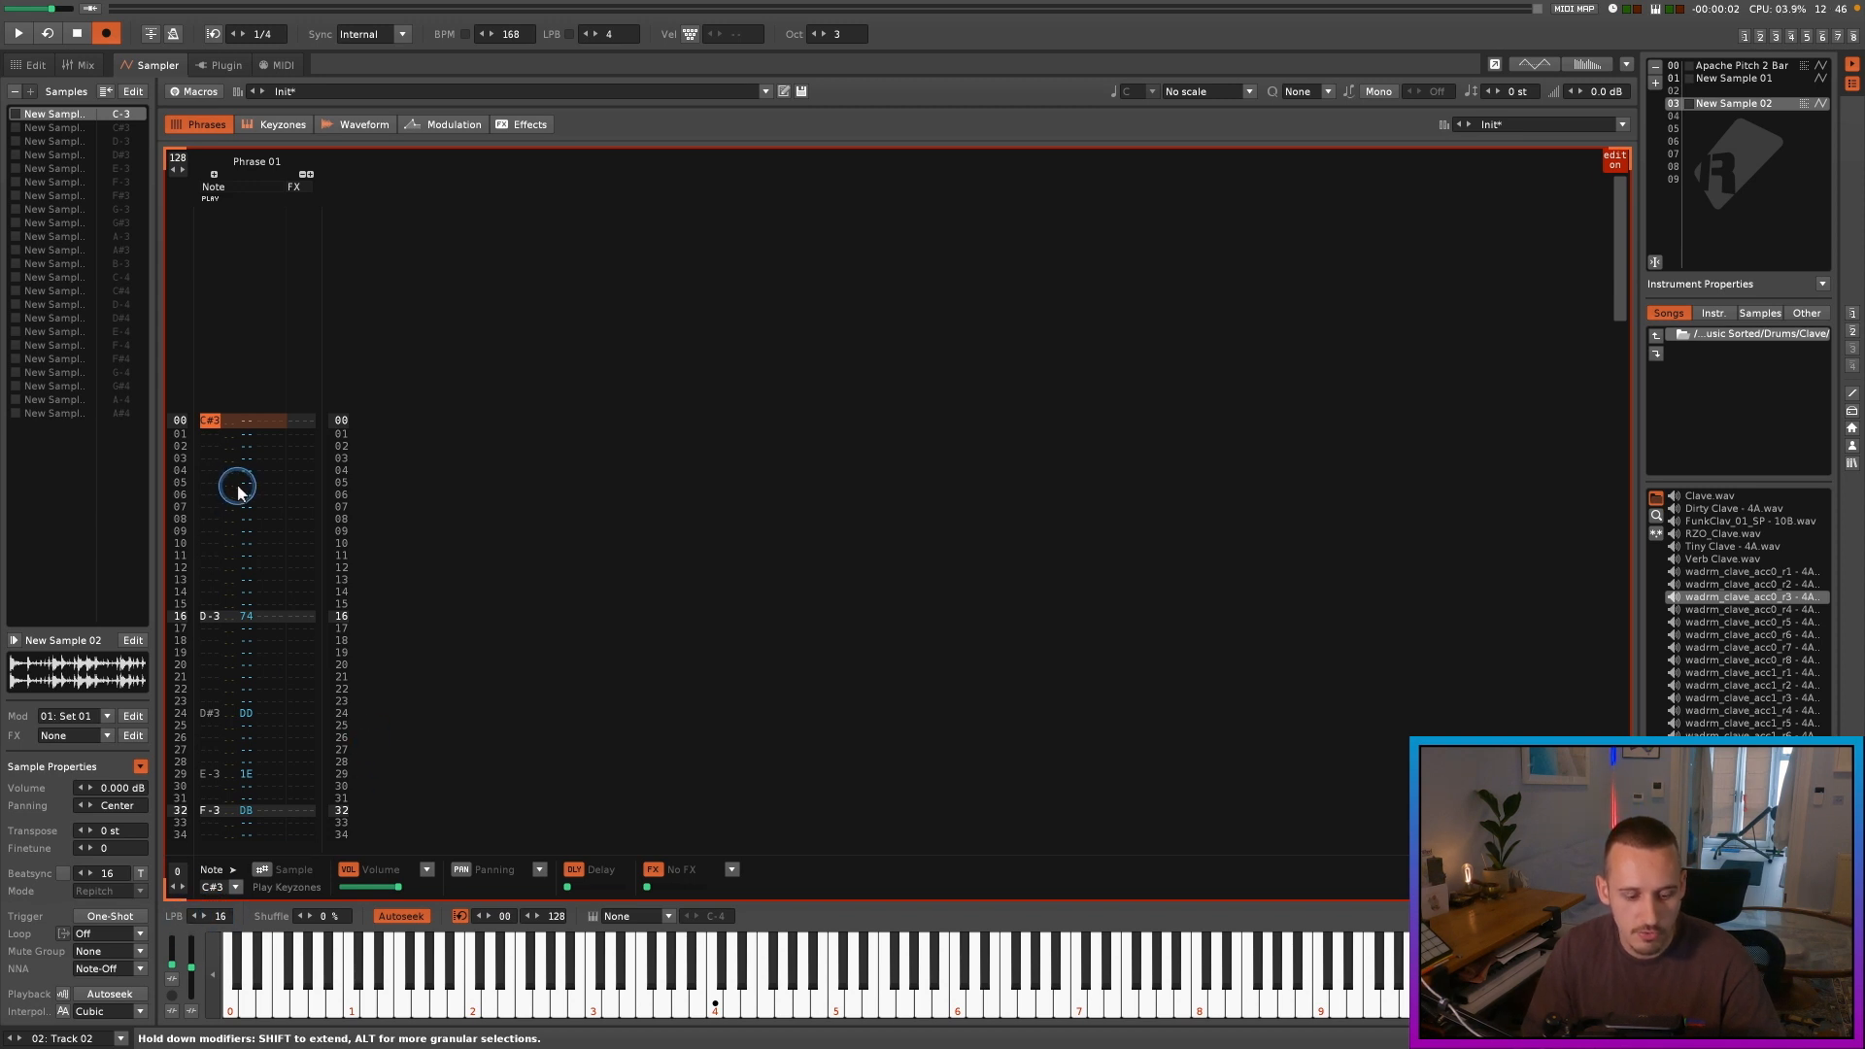
pyautogui.doubleClick(226, 458)
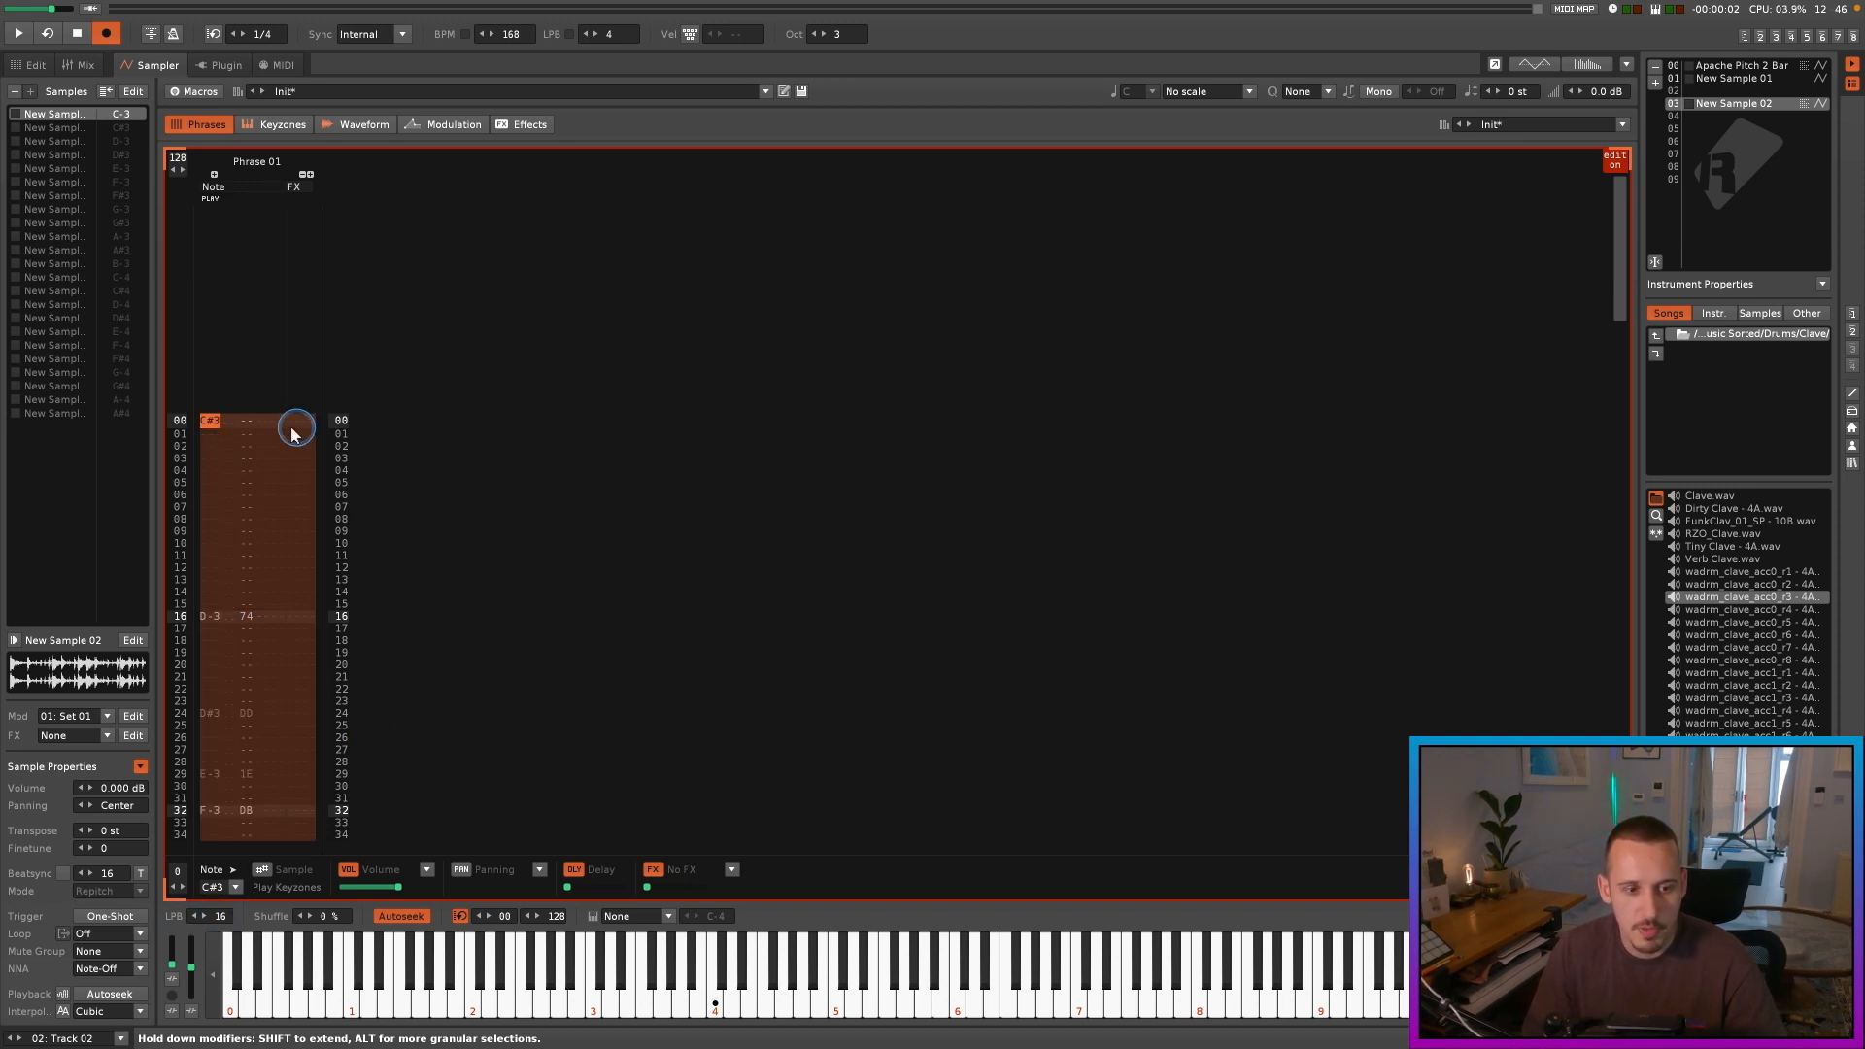
pyautogui.click(1600, 977)
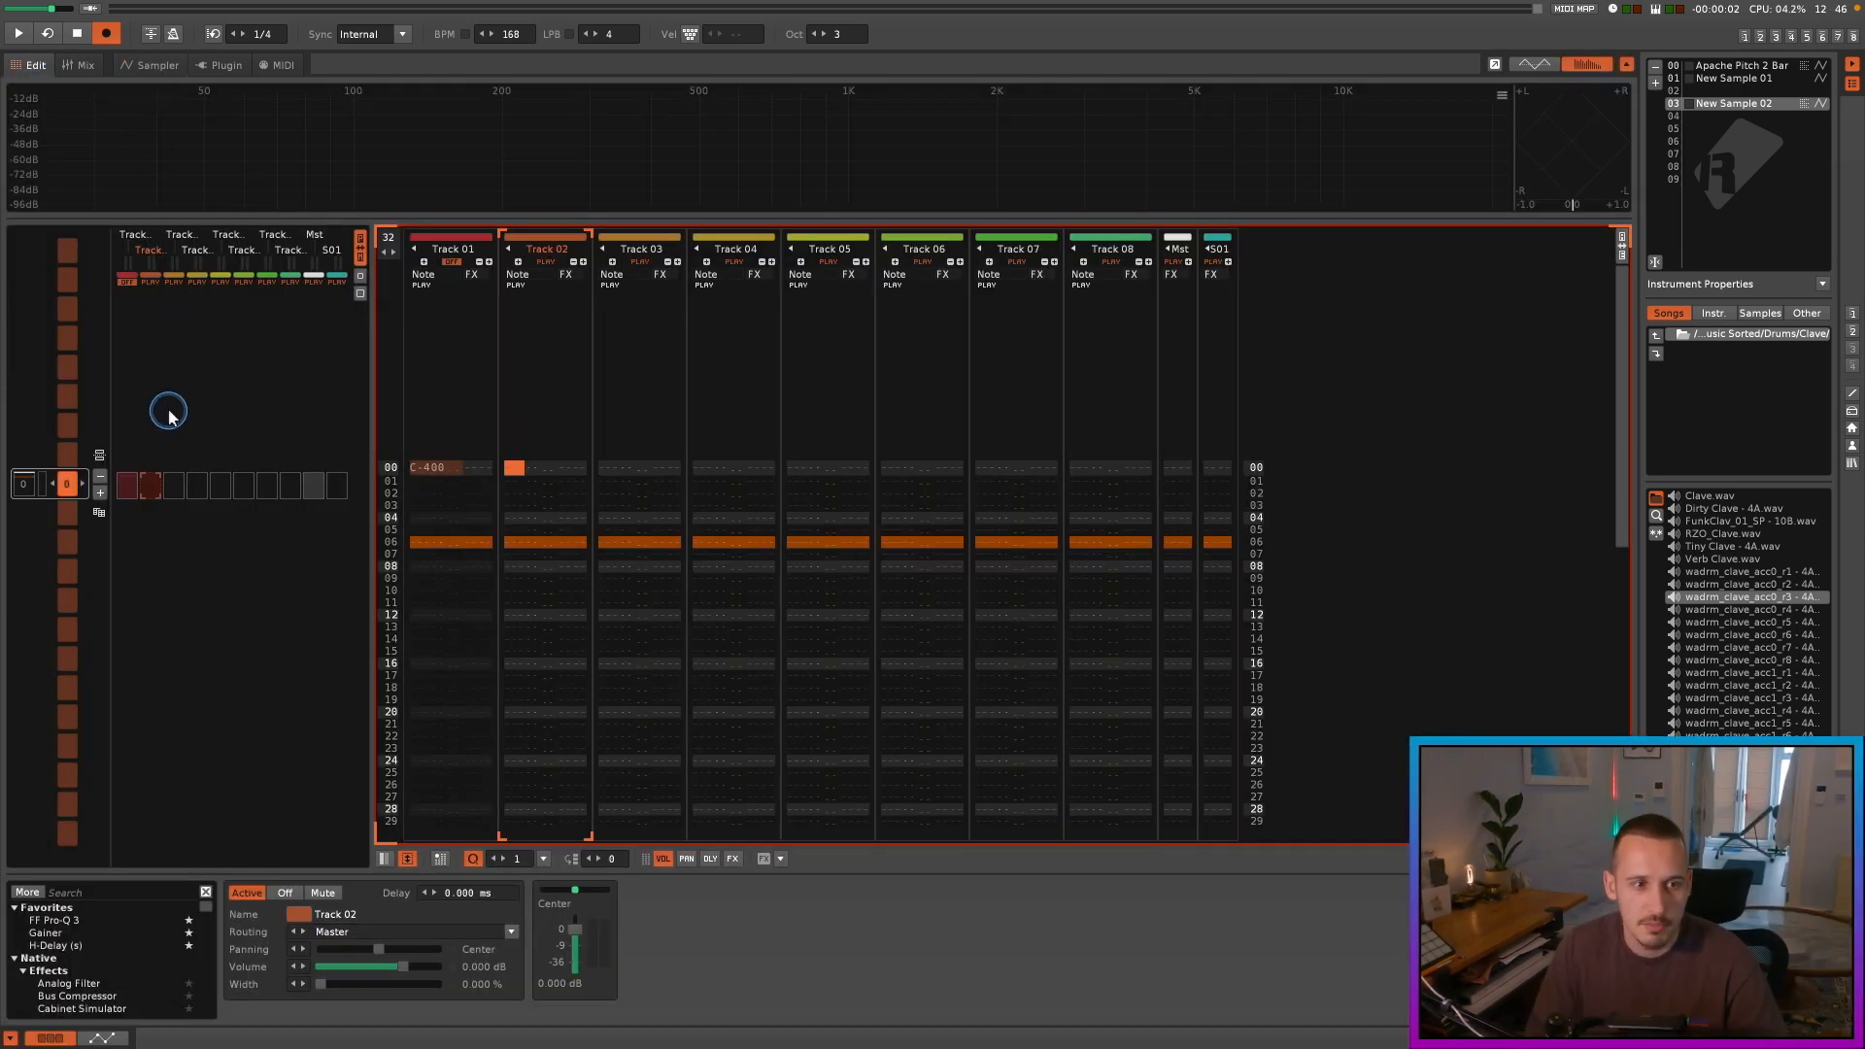
# Step: Unmute Track 01 and set up a second pattern of 128 lines at 16 lines per beat
pyautogui.click(452, 263)
pyautogui.click(424, 467)
pyautogui.click(388, 235)
pyautogui.click(388, 235)
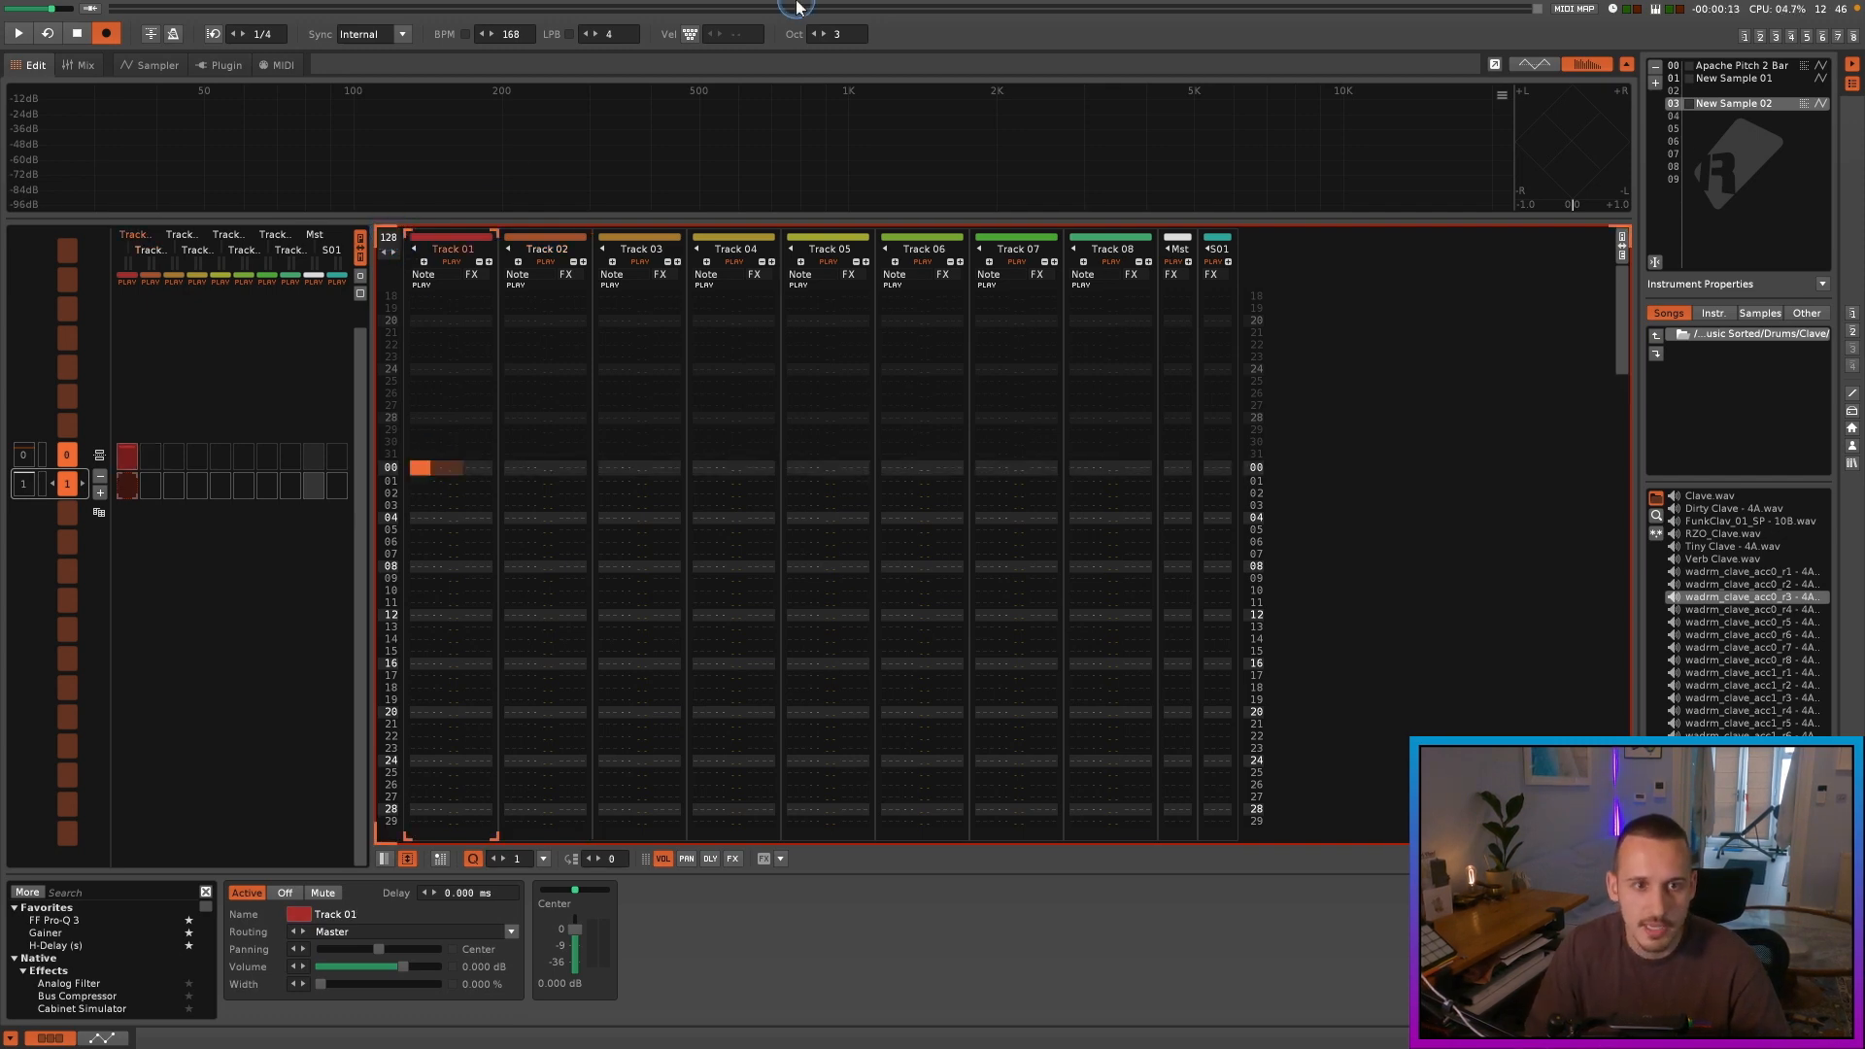
pyautogui.scroll(12, 615, 38)
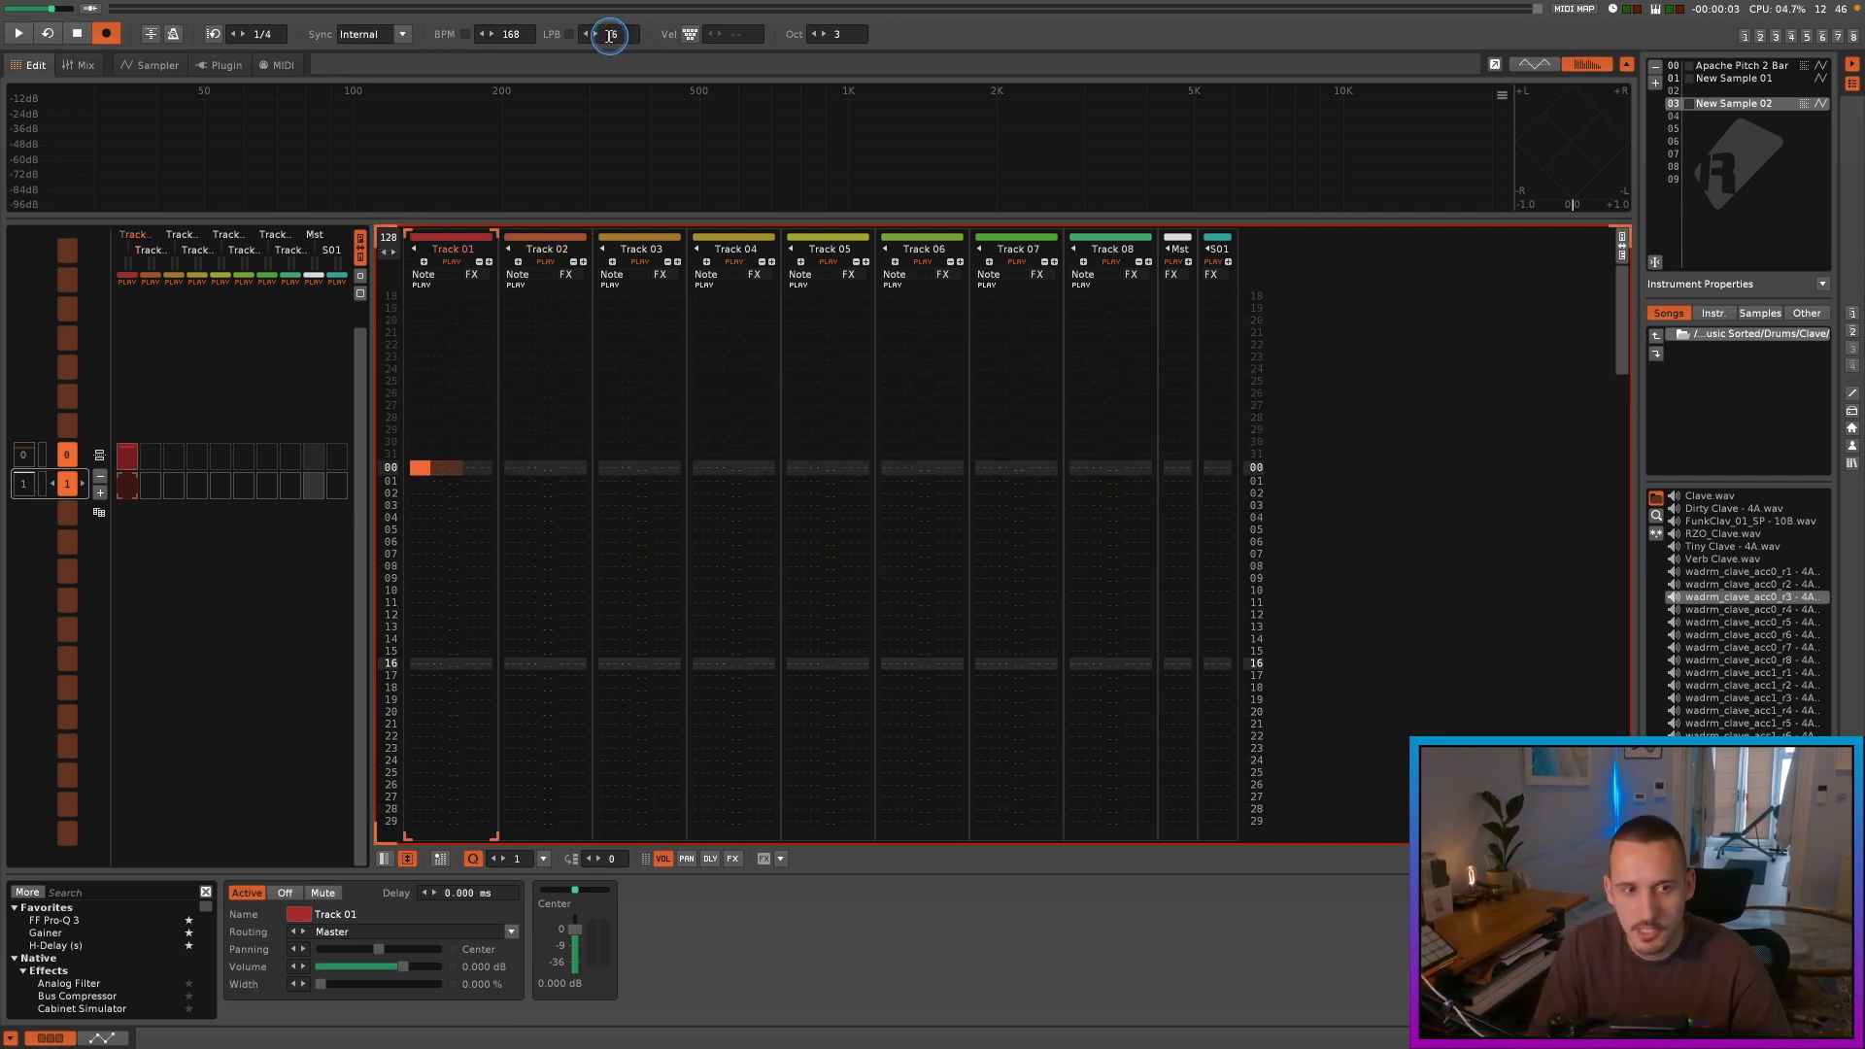
# Step: Paste the copied phrase into Track 01 from line 00 with the delay column shown, and try playing the pattern
pyautogui.click(711, 860)
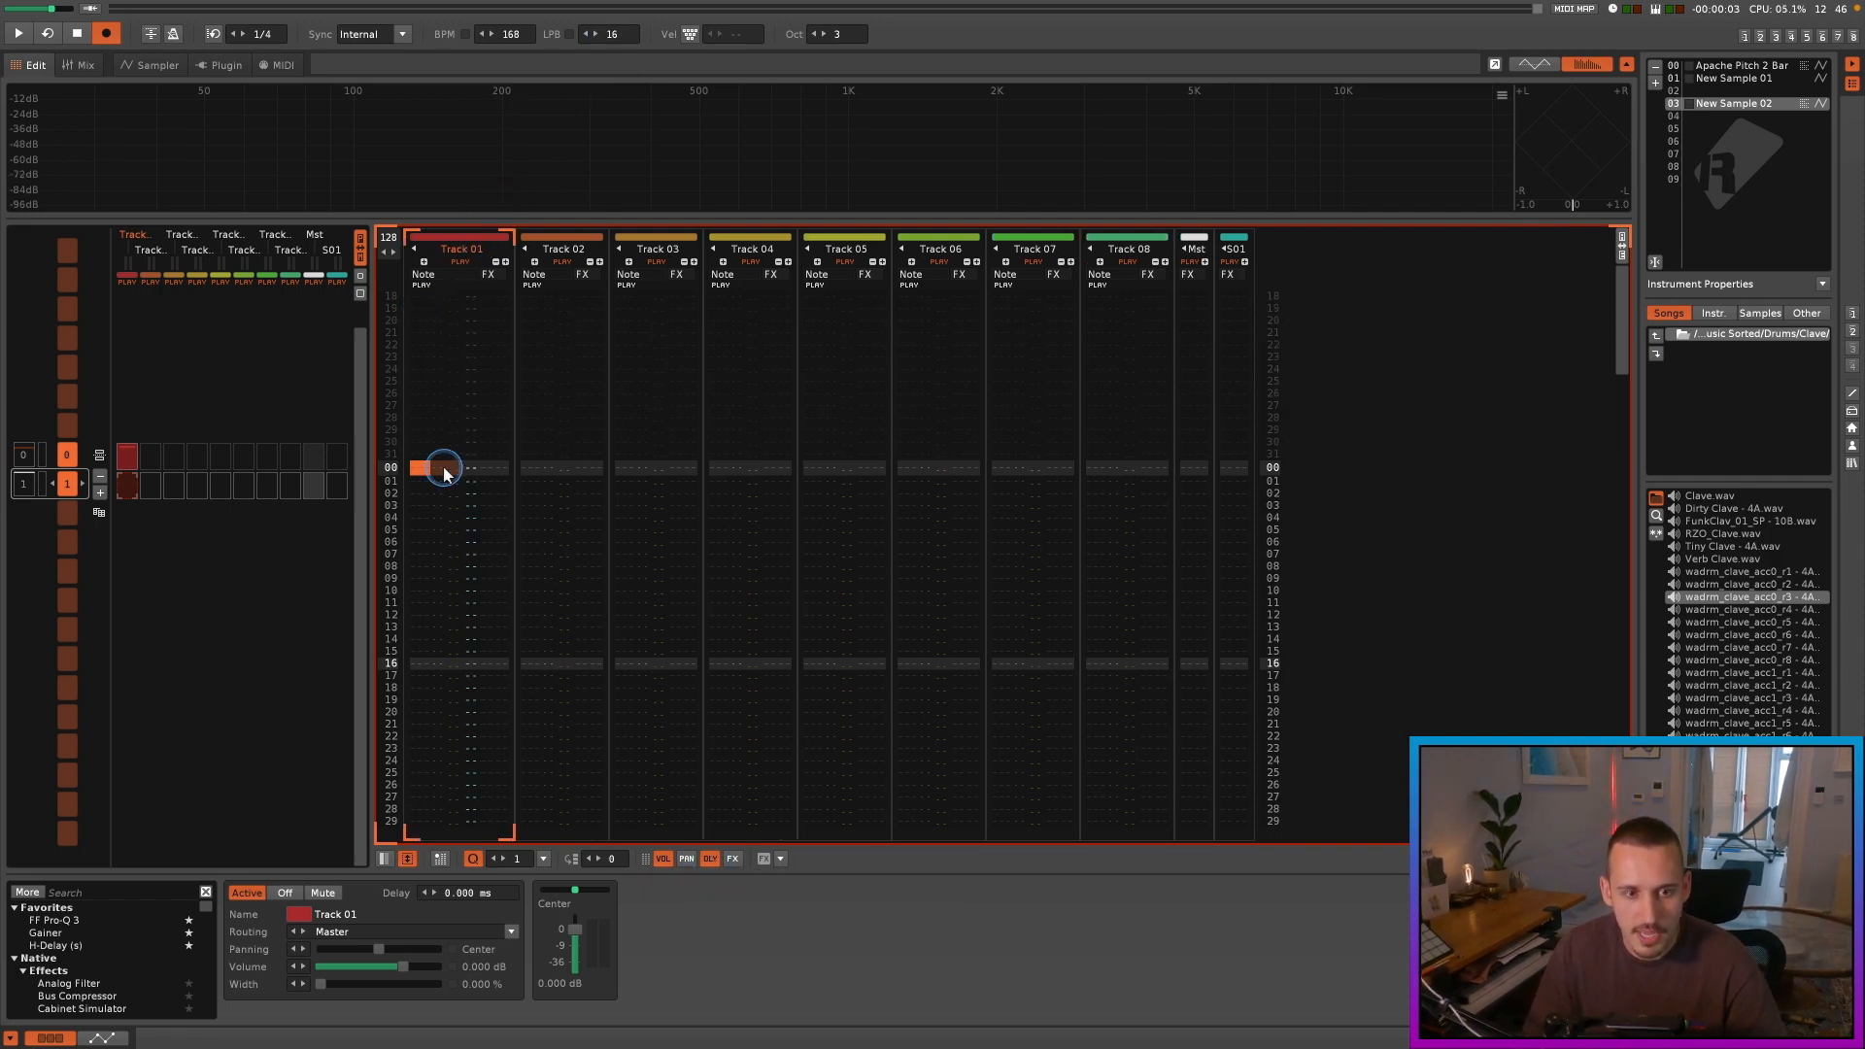
pyautogui.click(711, 860)
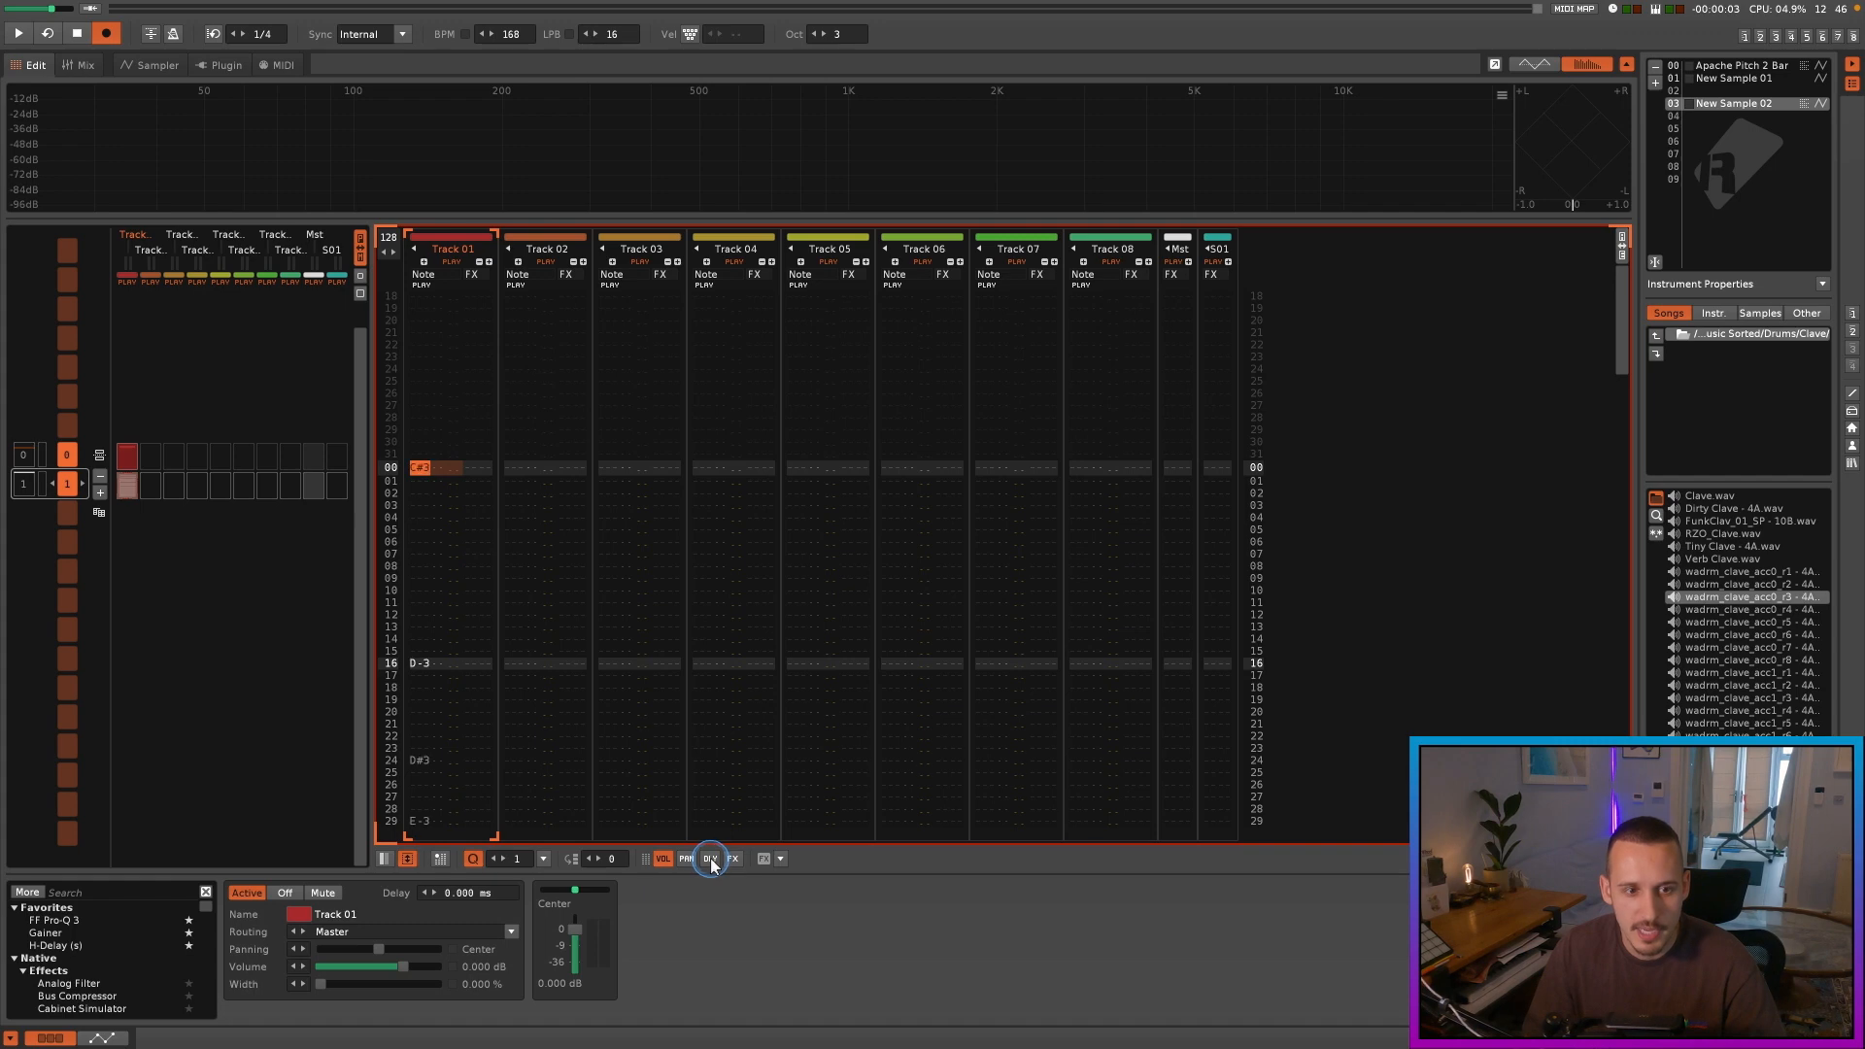
pyautogui.click(711, 861)
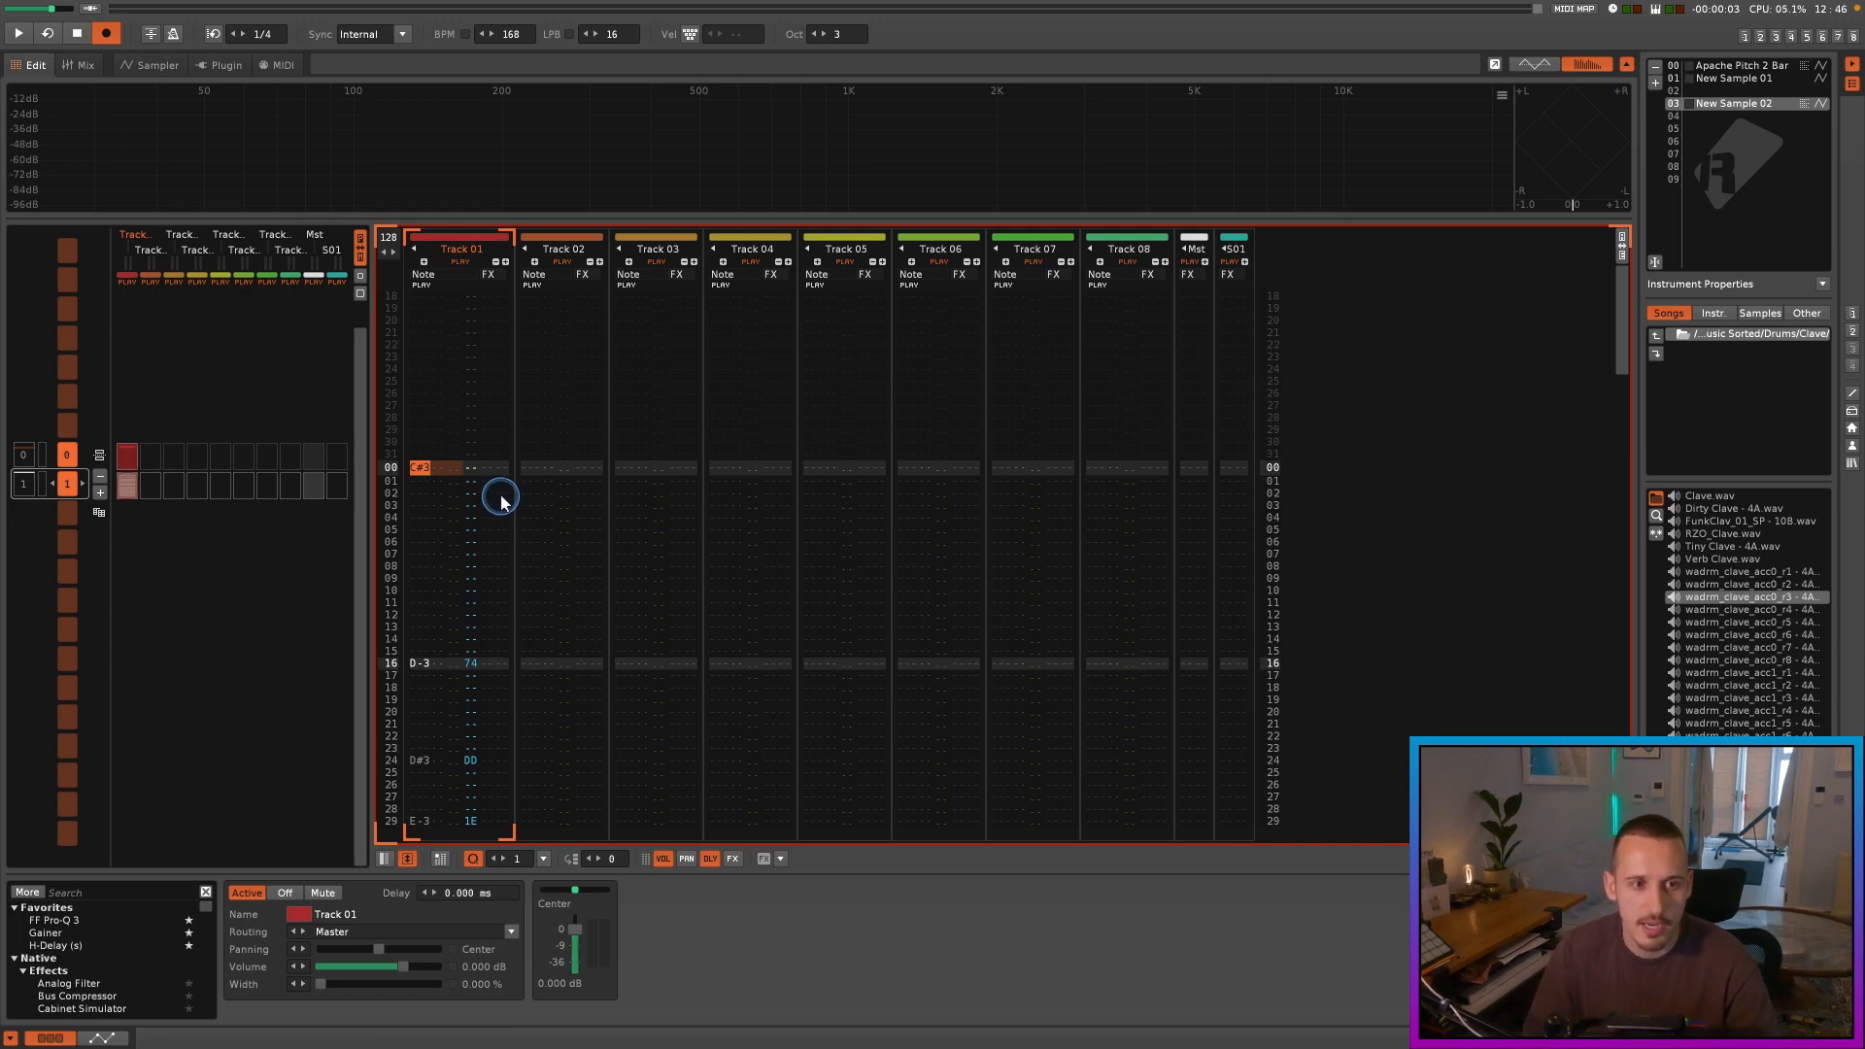
pyautogui.press('space')
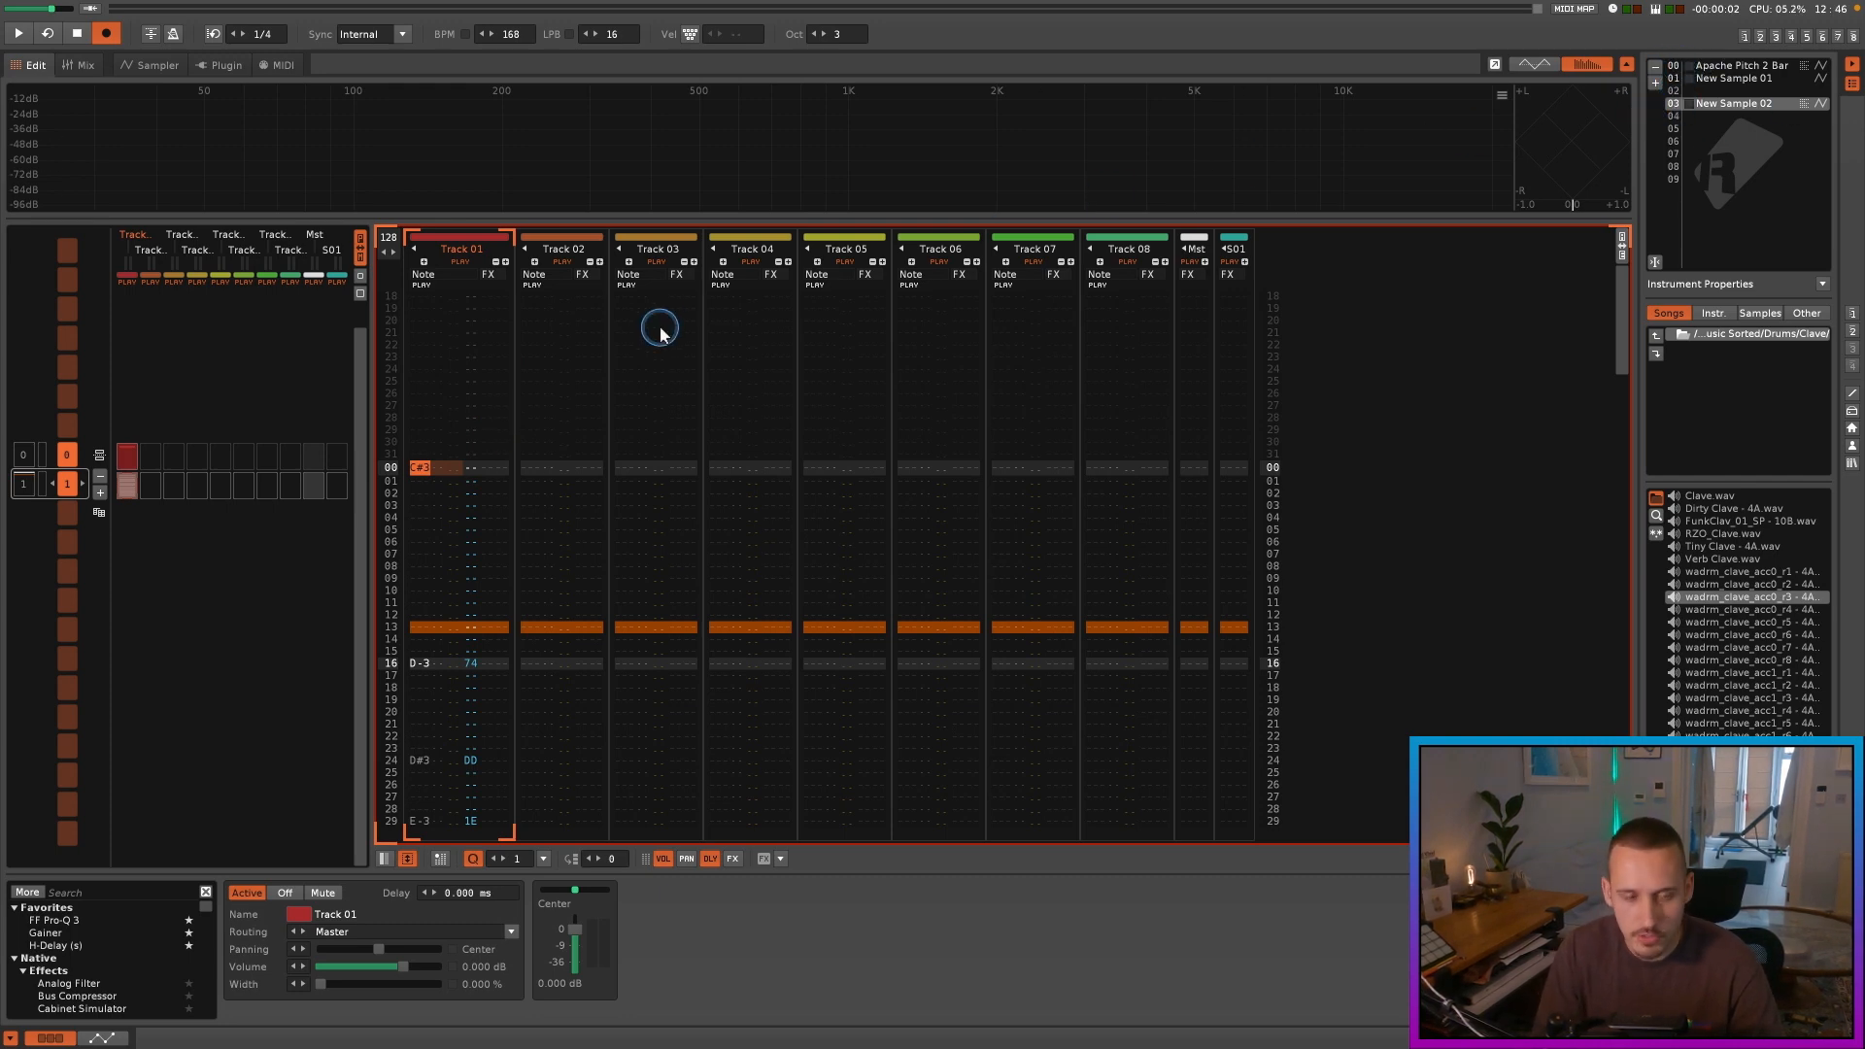
# Step: Assign instrument 03 to all lines of Track 01, play the pattern and return to its first line
pyautogui.write('3')
pyautogui.hotkey('ctrl', 'i')
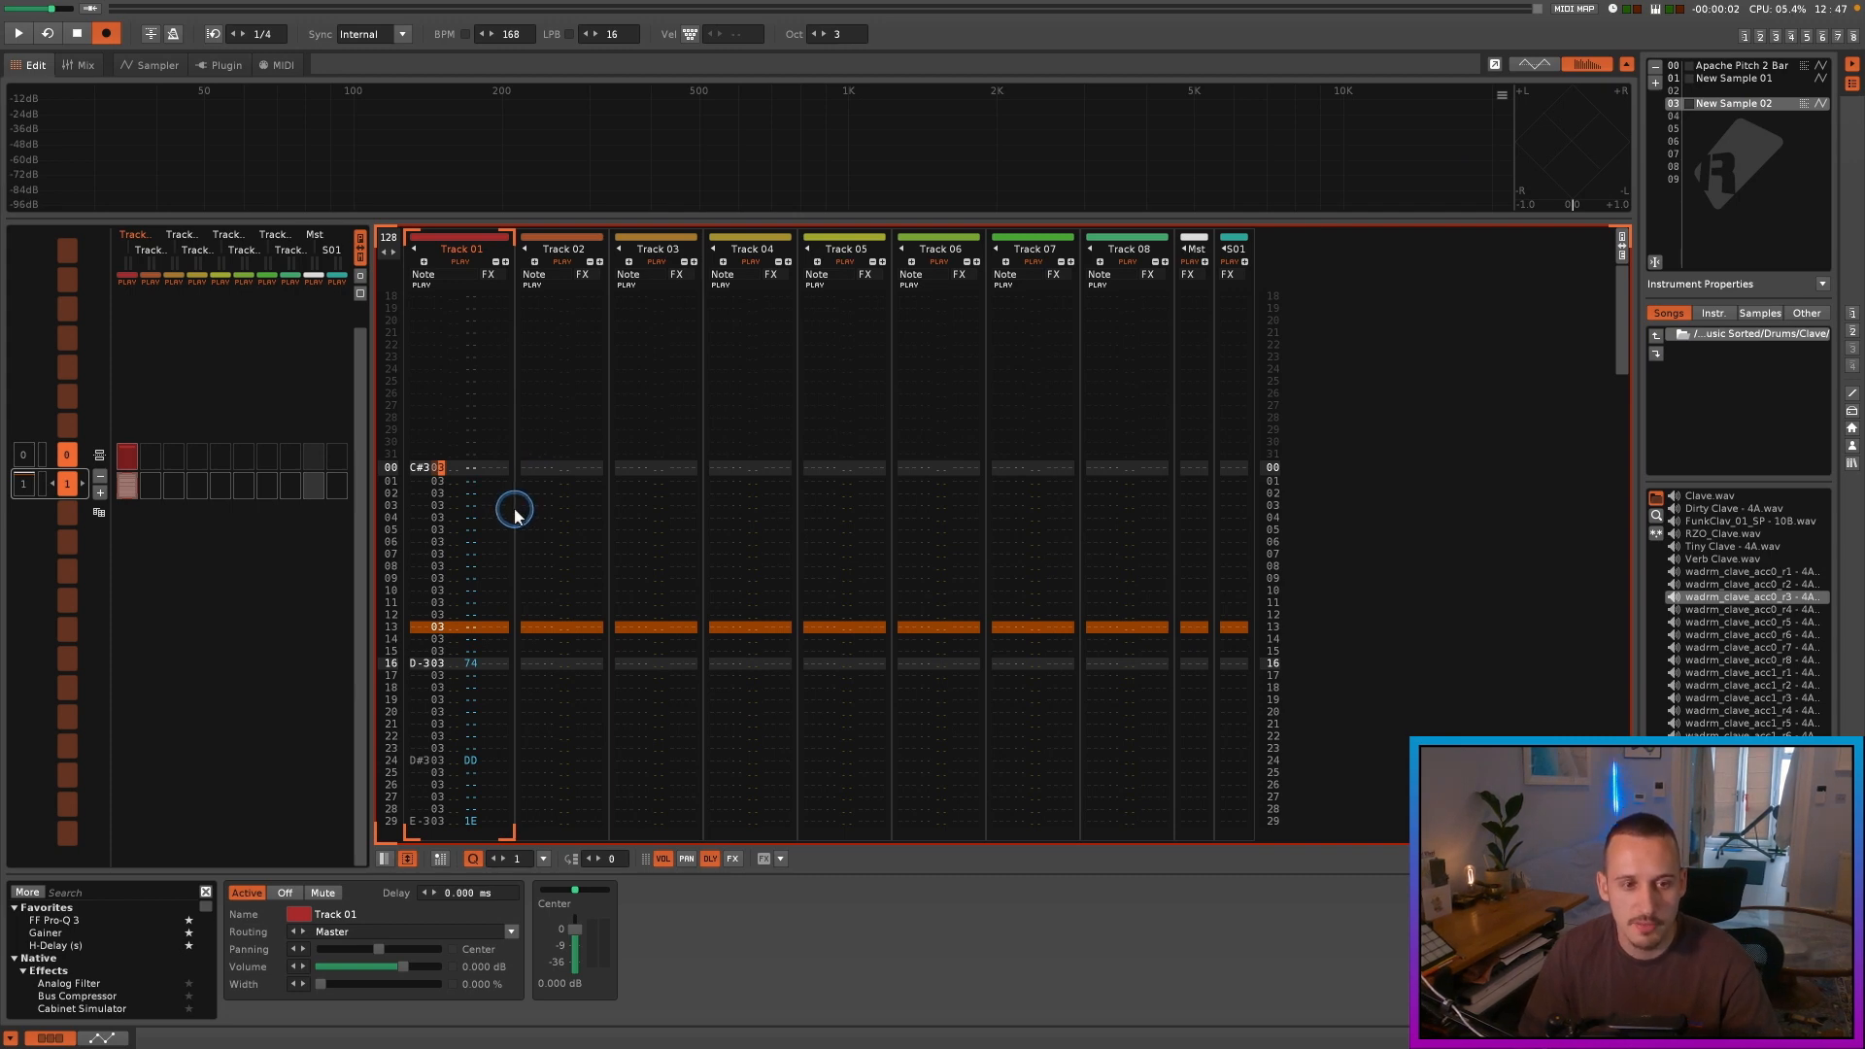
pyautogui.press('space')
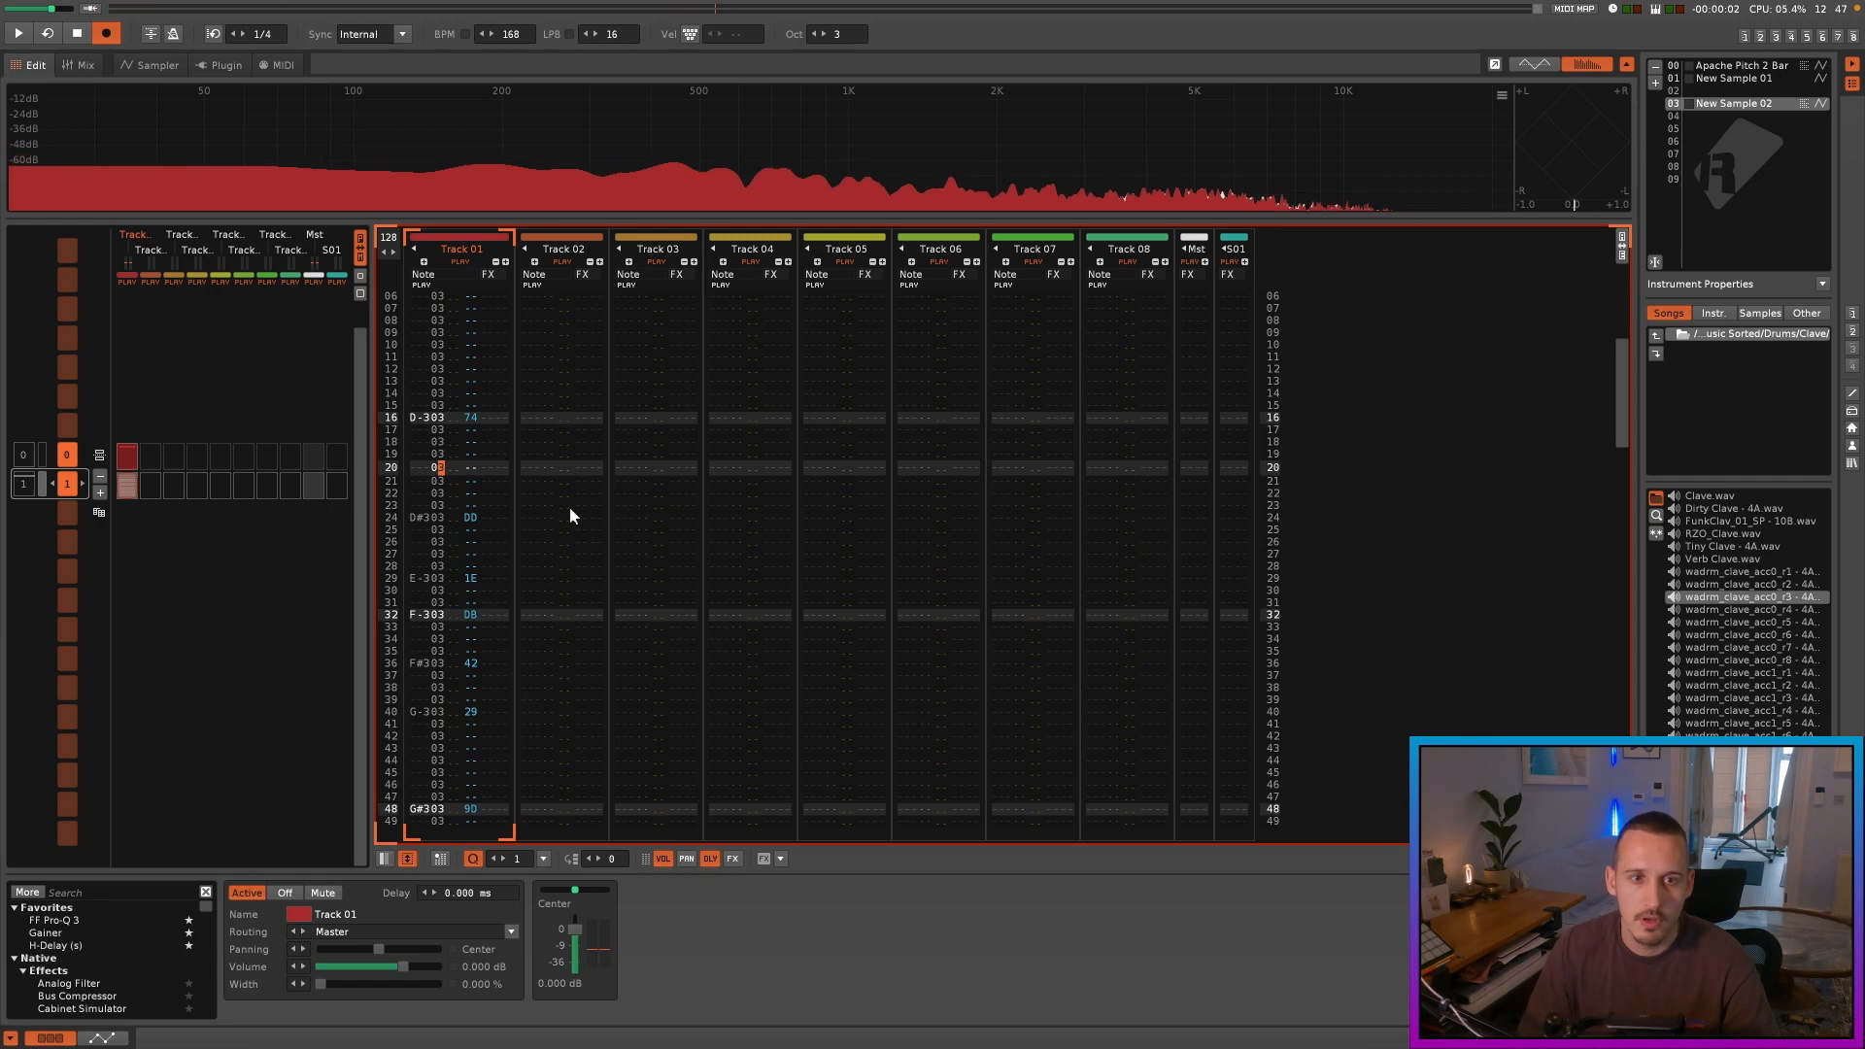
pyautogui.press('space')
pyautogui.scroll(10, 456, 457)
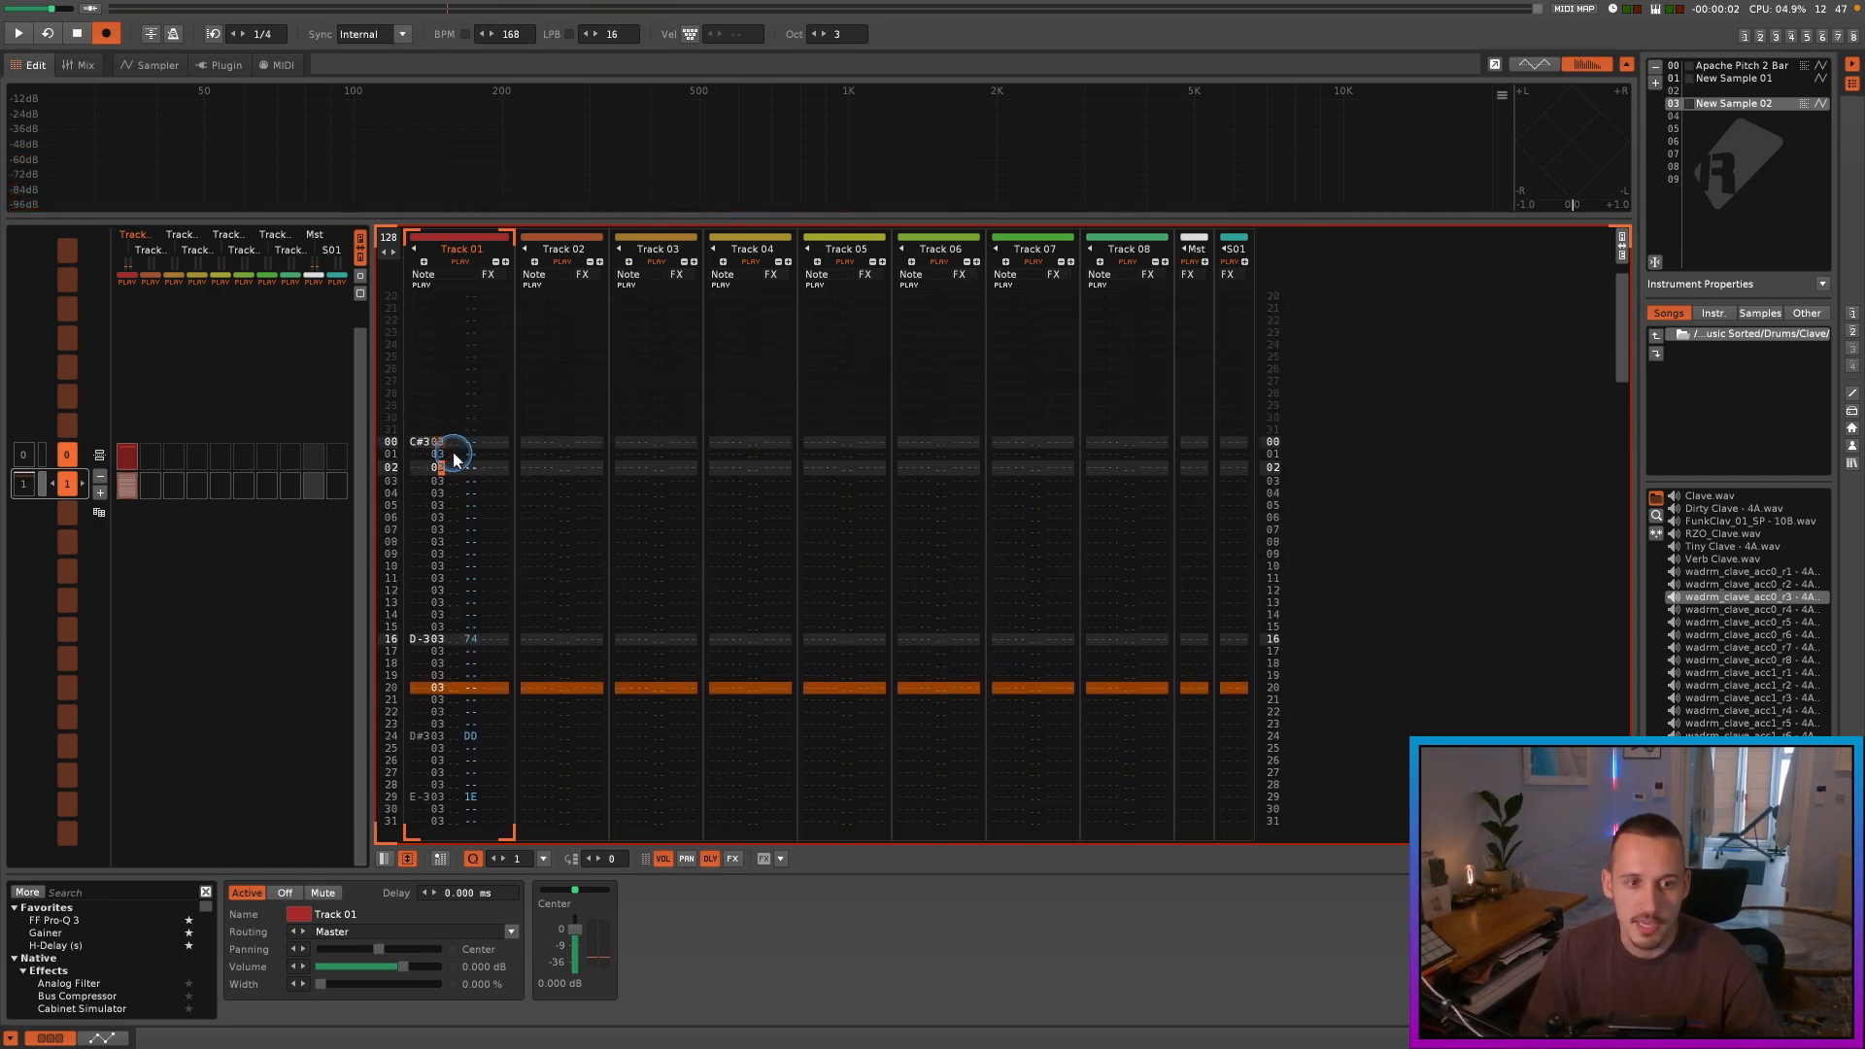
pyautogui.scroll(2, 453, 457)
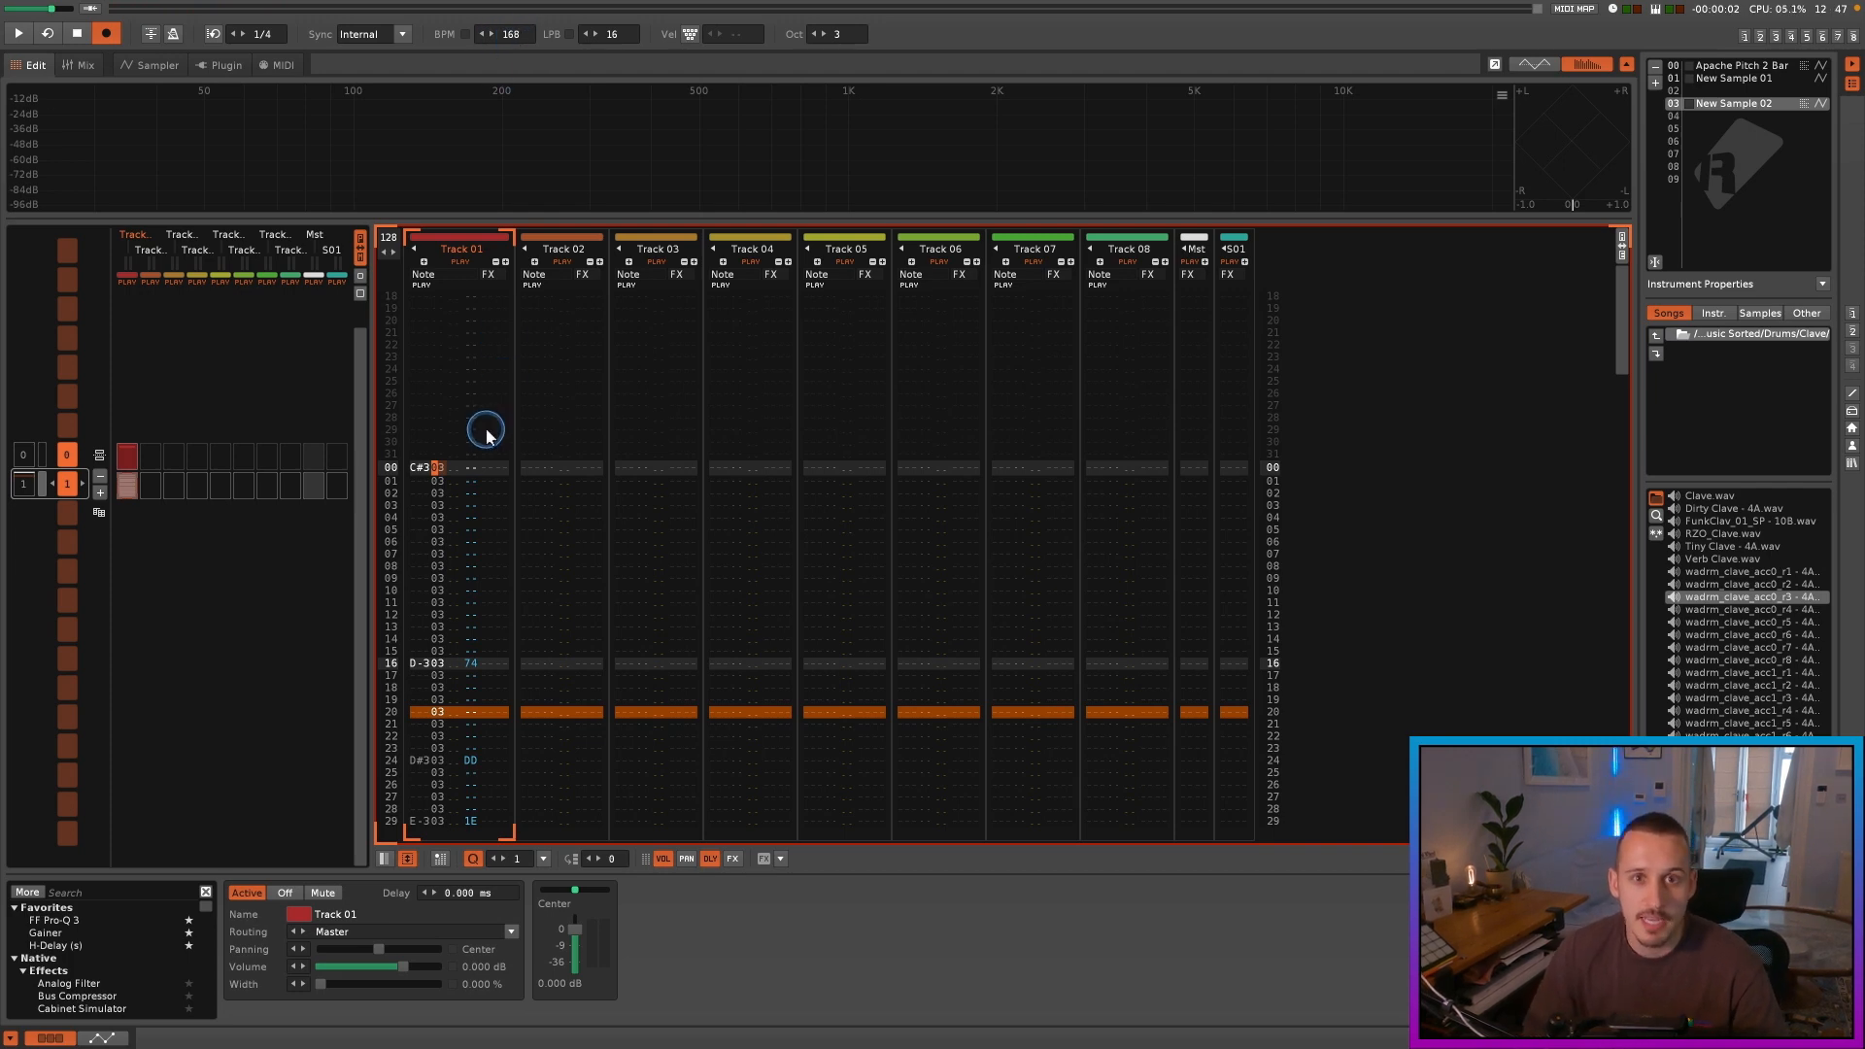
# Step: Set the length of pattern 0 to 128 lines
pyautogui.click(51, 454)
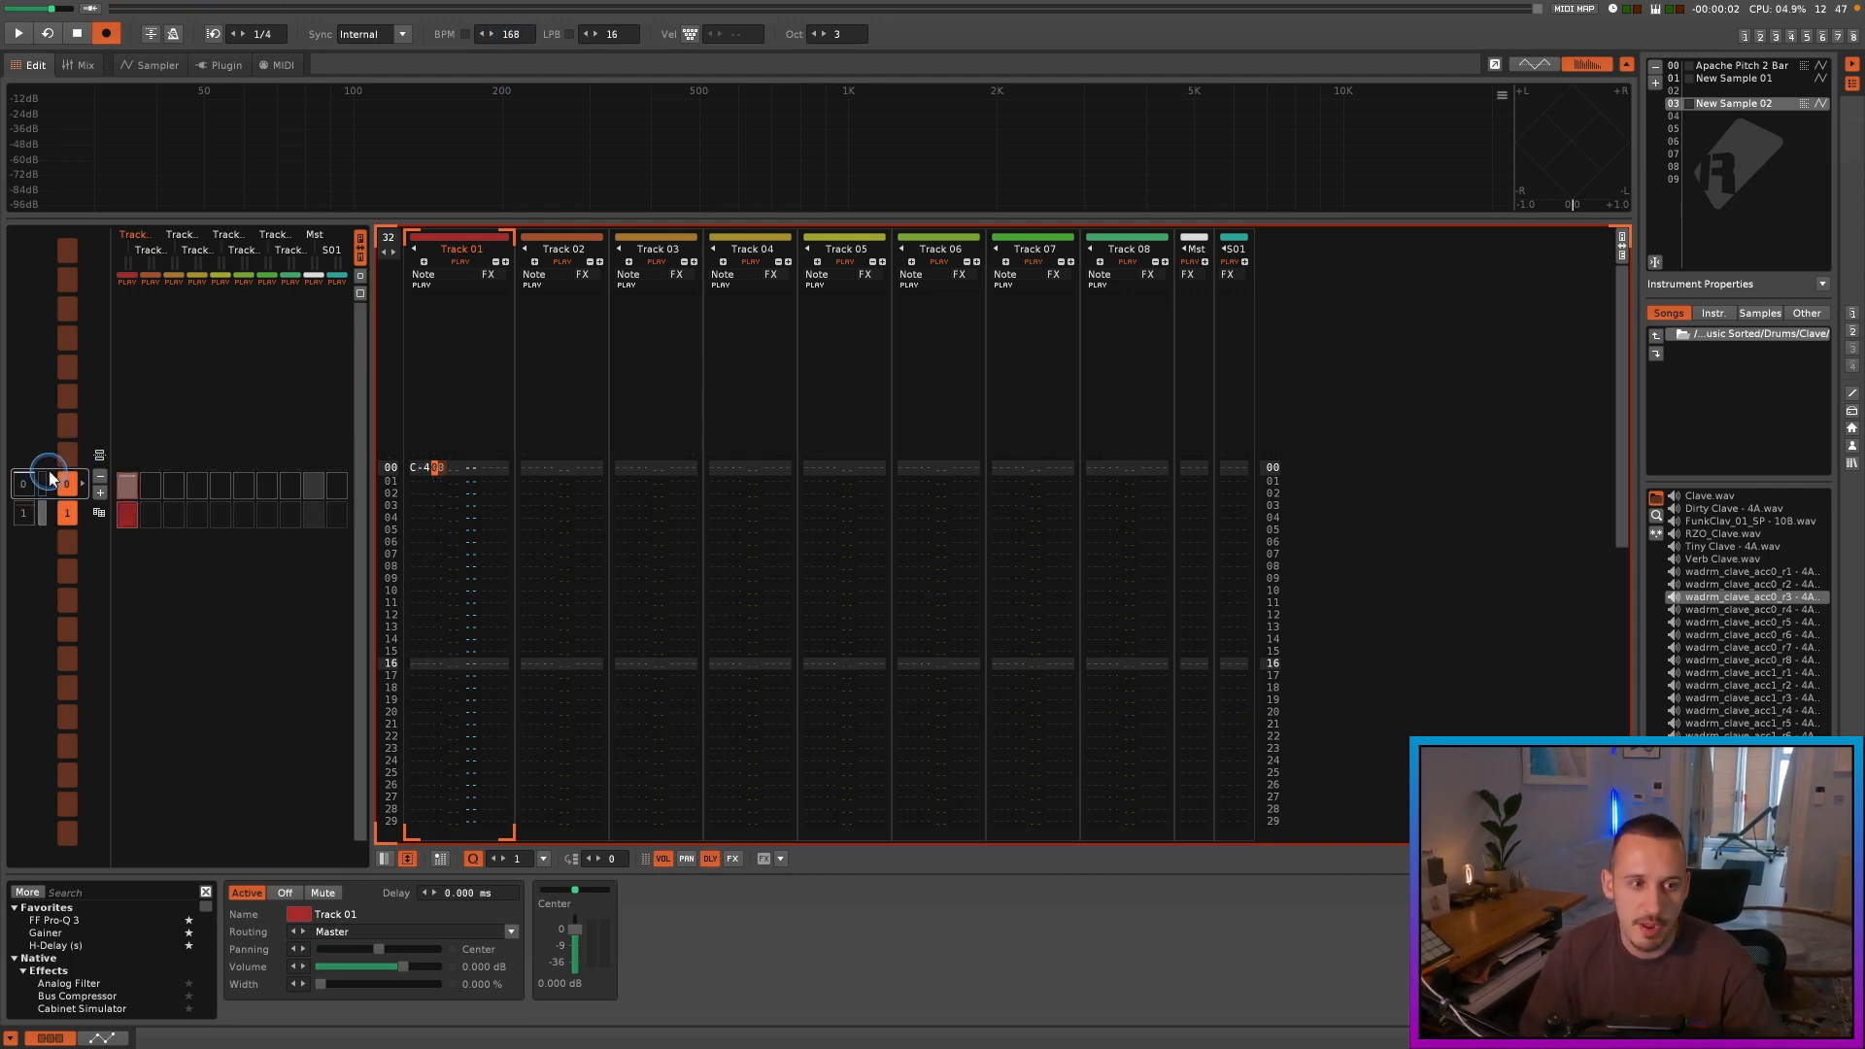
pyautogui.press('Return')
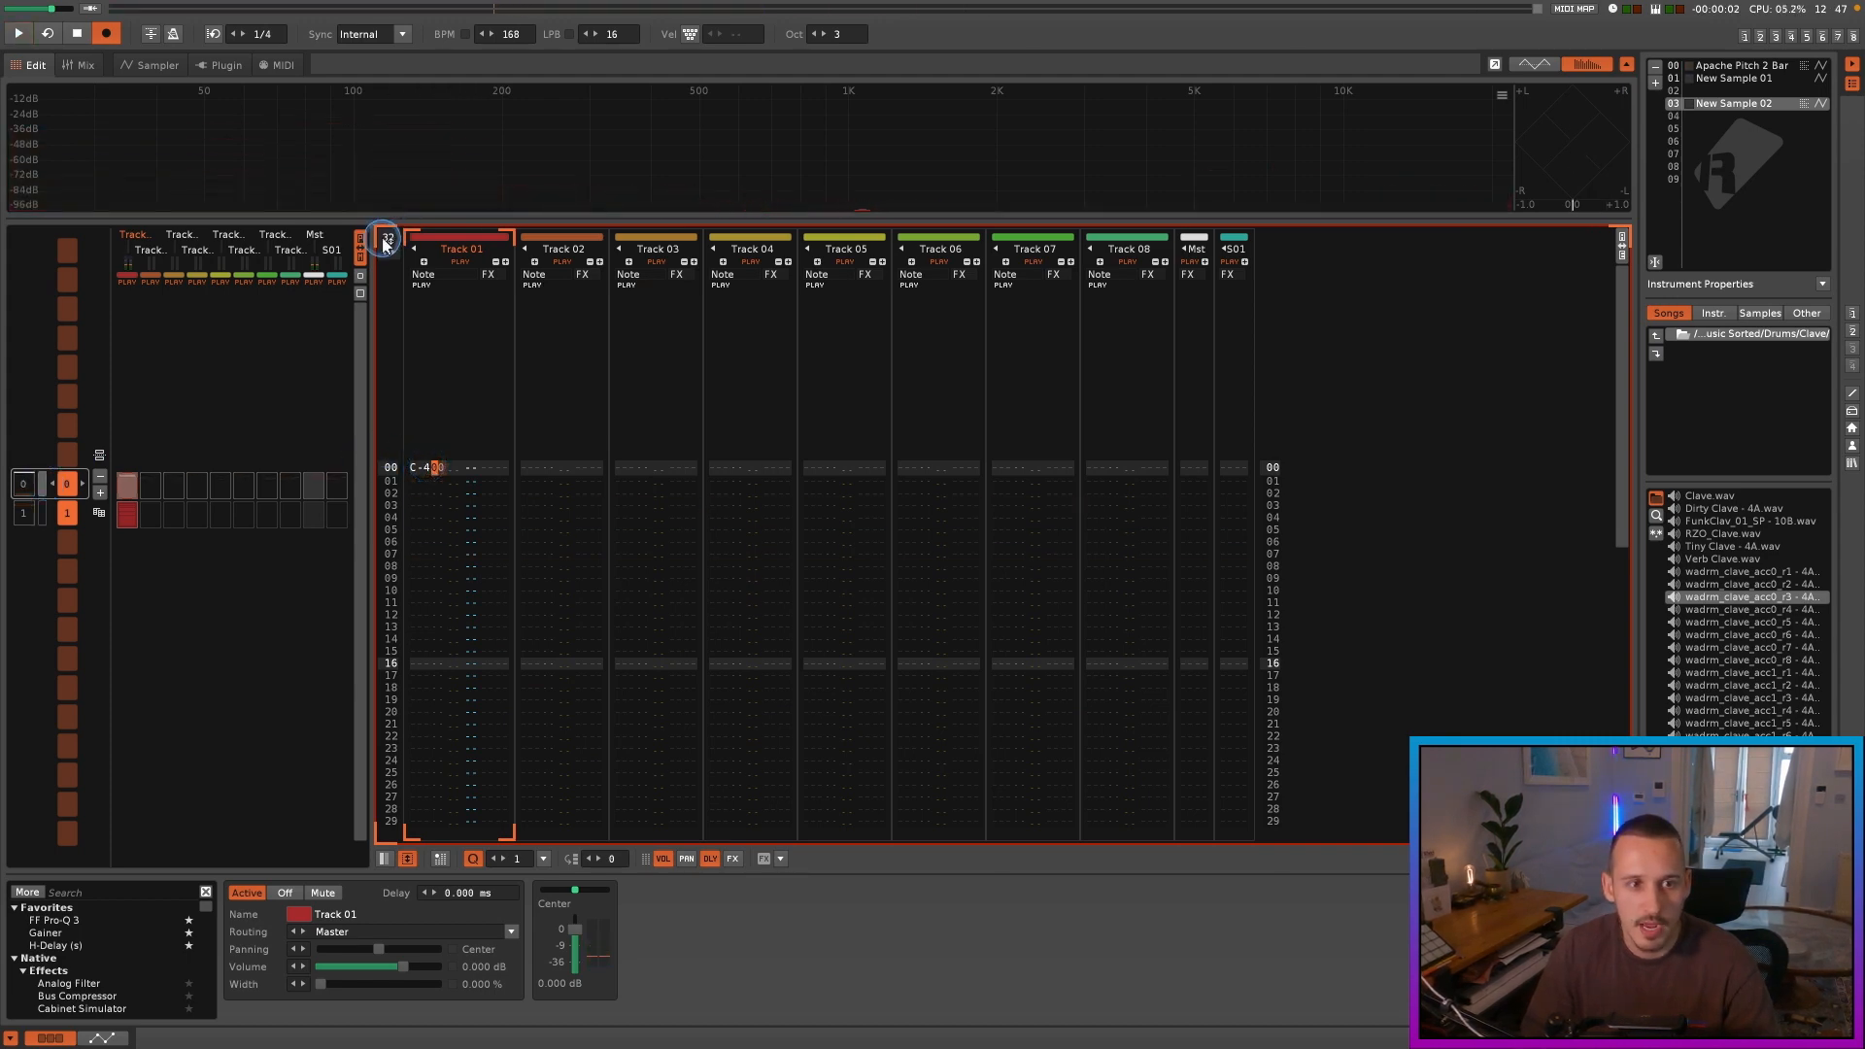
pyautogui.click(388, 240)
pyautogui.write('128')
pyautogui.press('Return')
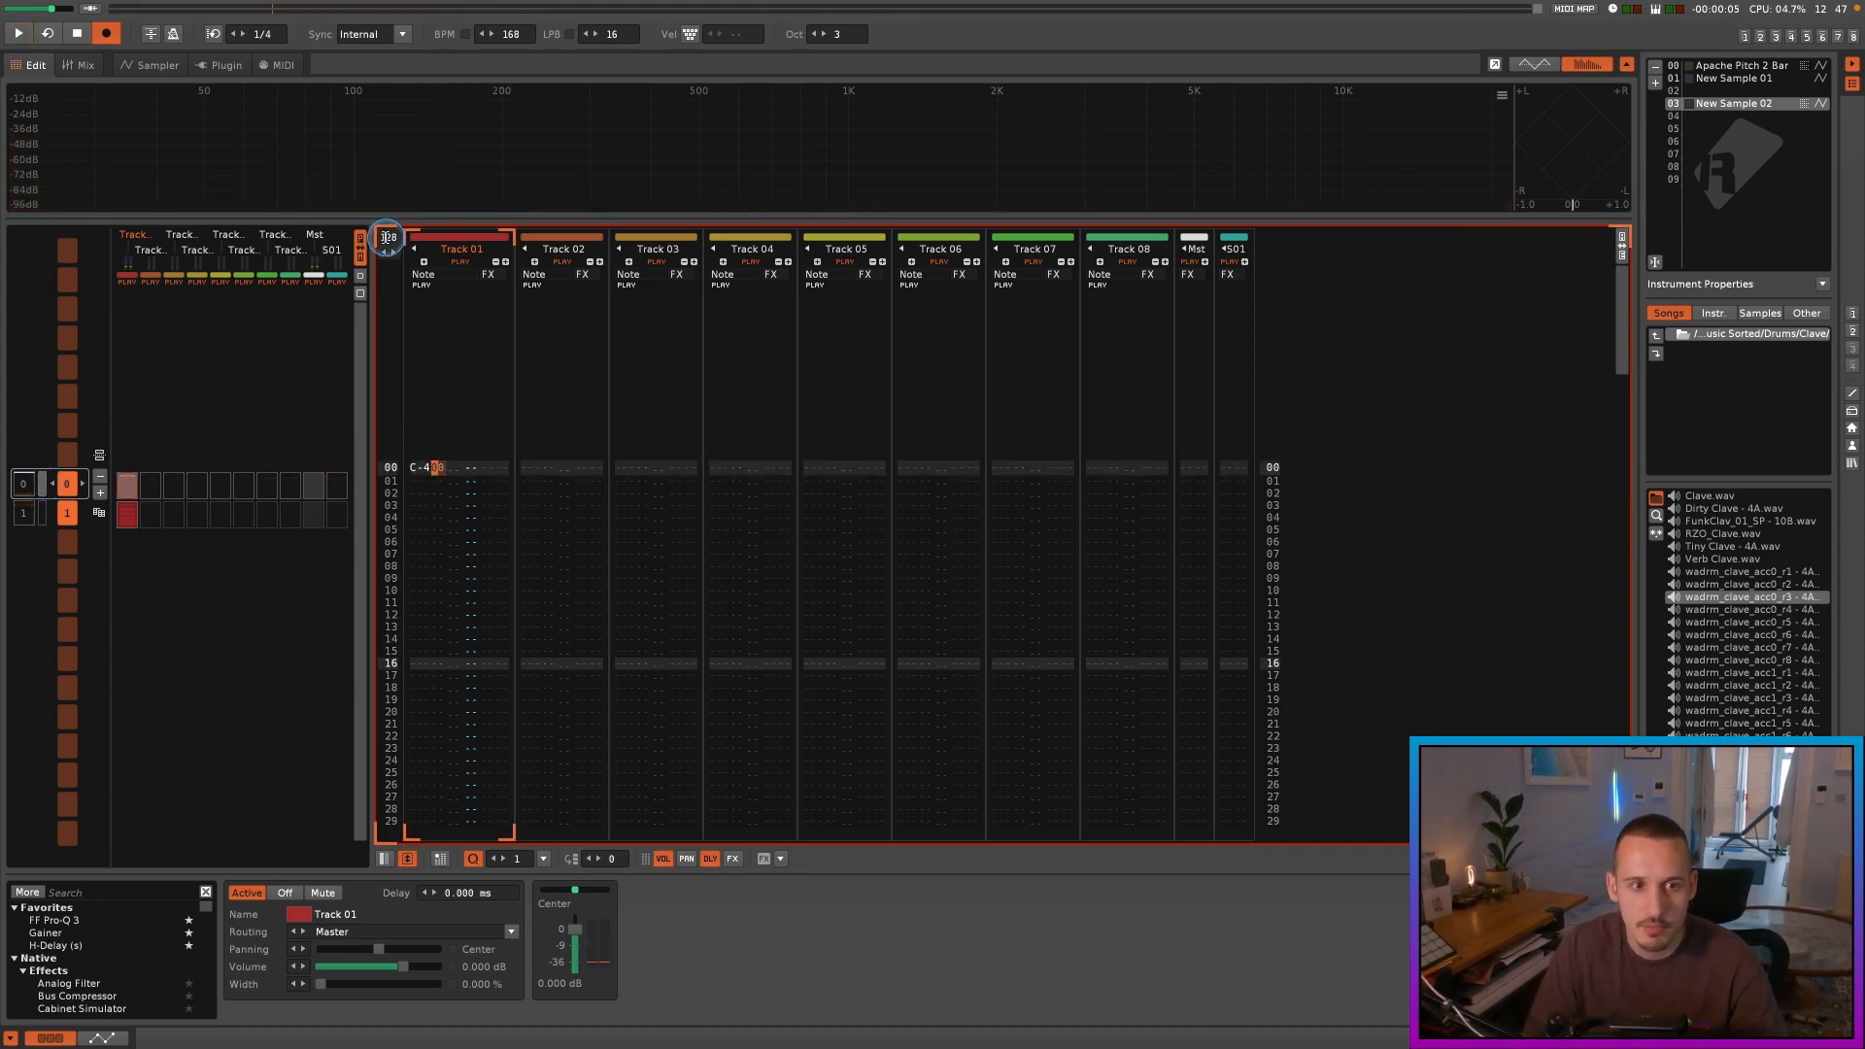
# Step: Play pattern 0 and switch to pattern 1 to compare the original break with the sliced version
pyautogui.press('space')
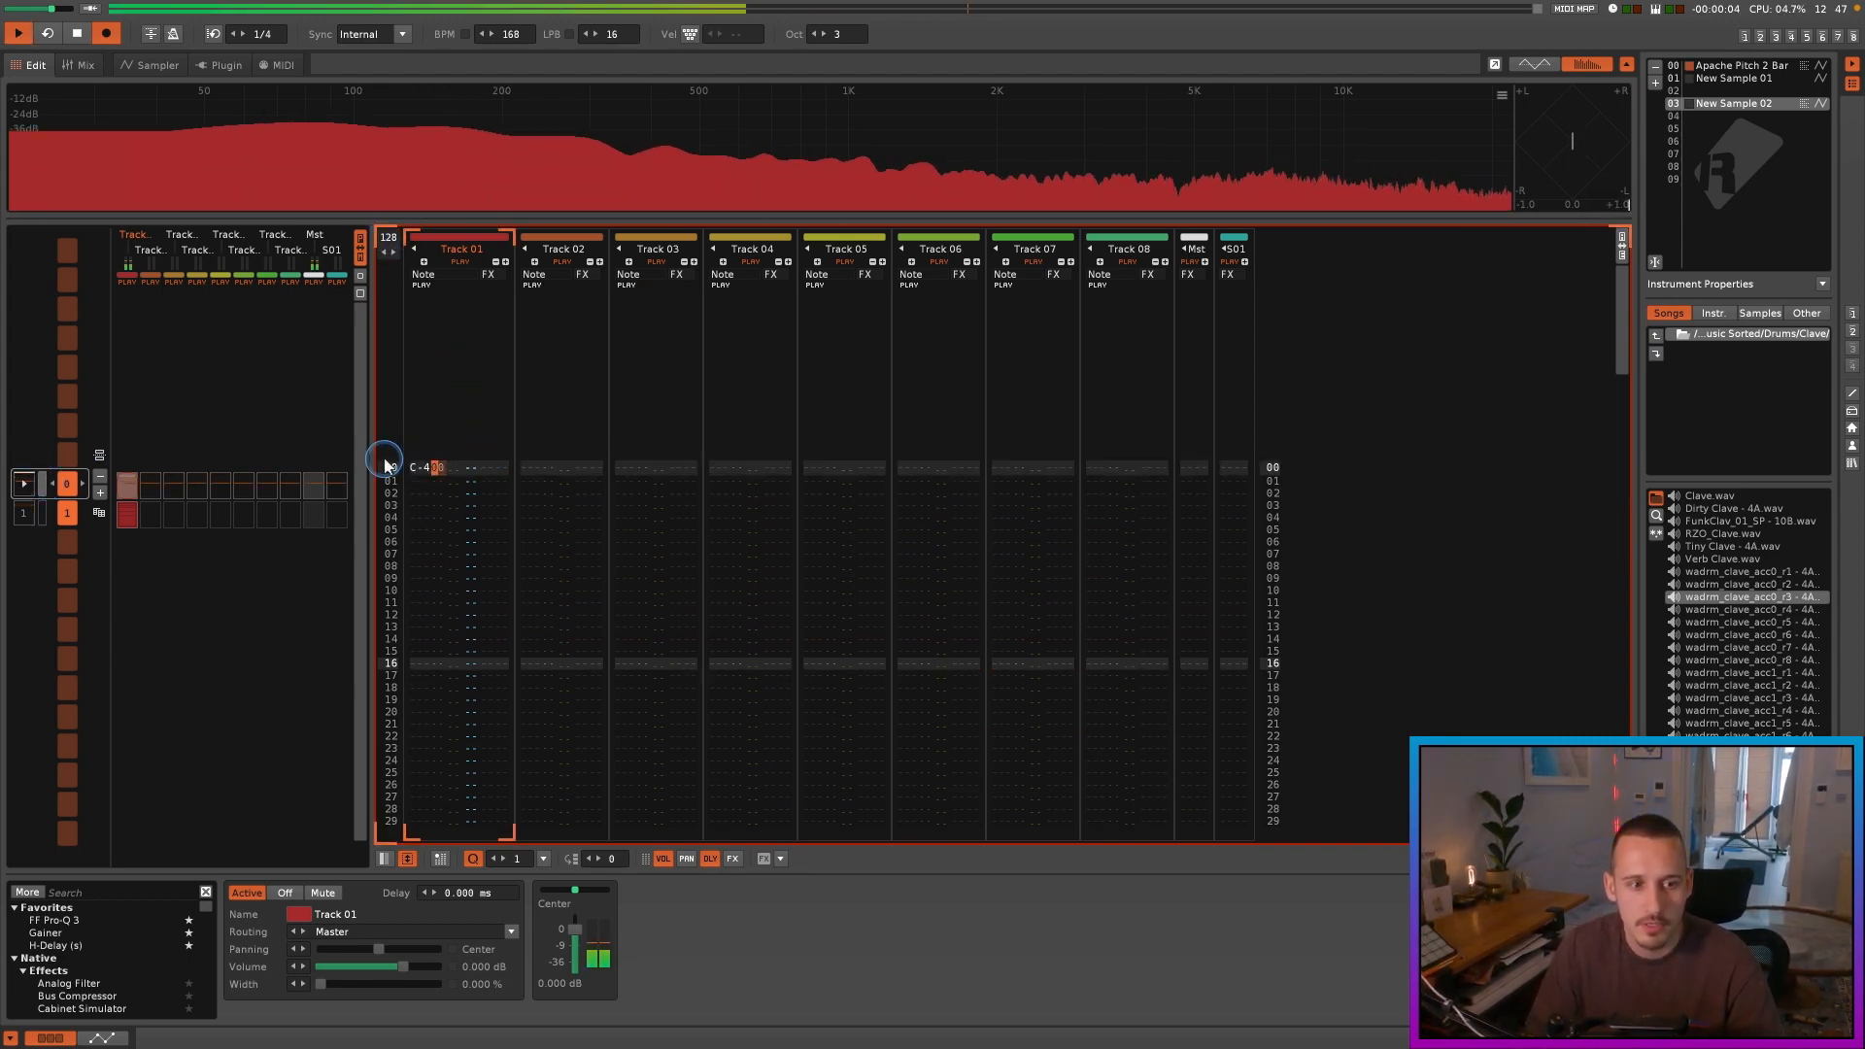
pyautogui.click(66, 512)
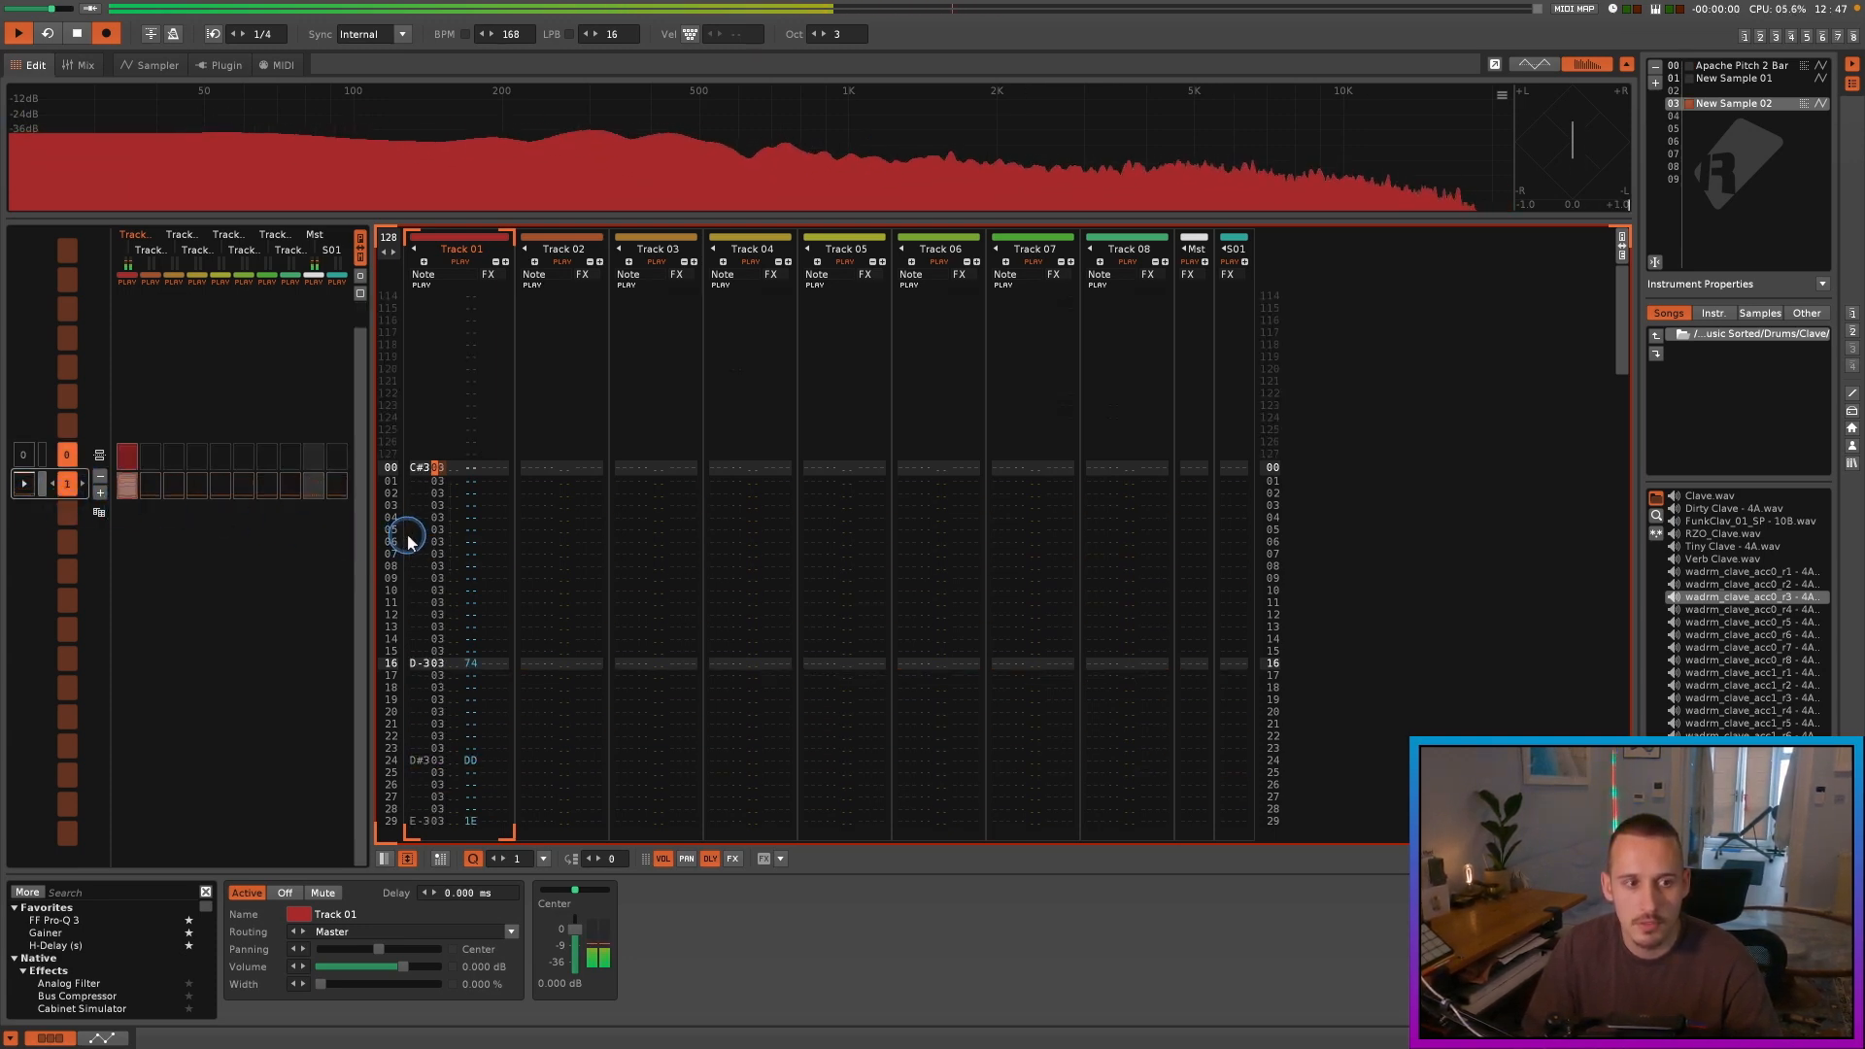
pyautogui.press('space')
# Step: Render the whole of Track 01 in pattern 1 to a sample and move the rendered instrument to slot 05
pyautogui.click(489, 474)
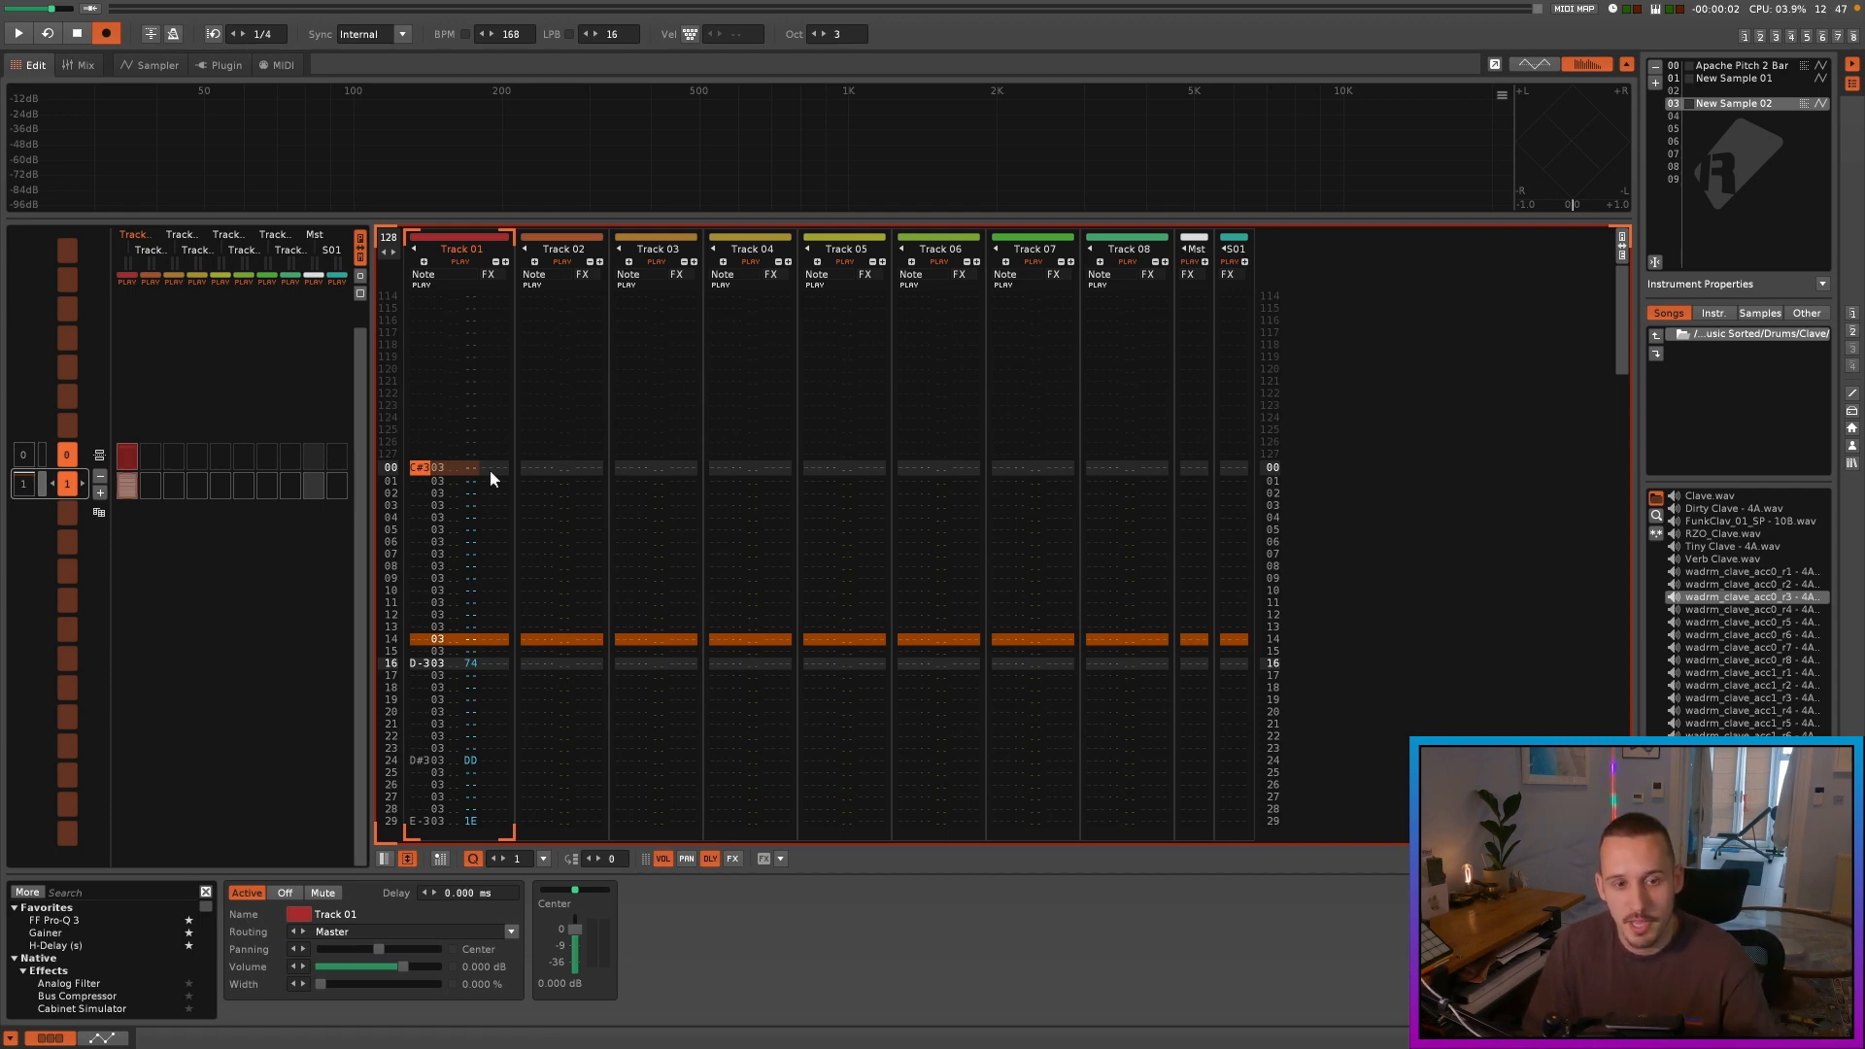
pyautogui.moveTo(490, 469); pyautogui.dragTo(460, 497)
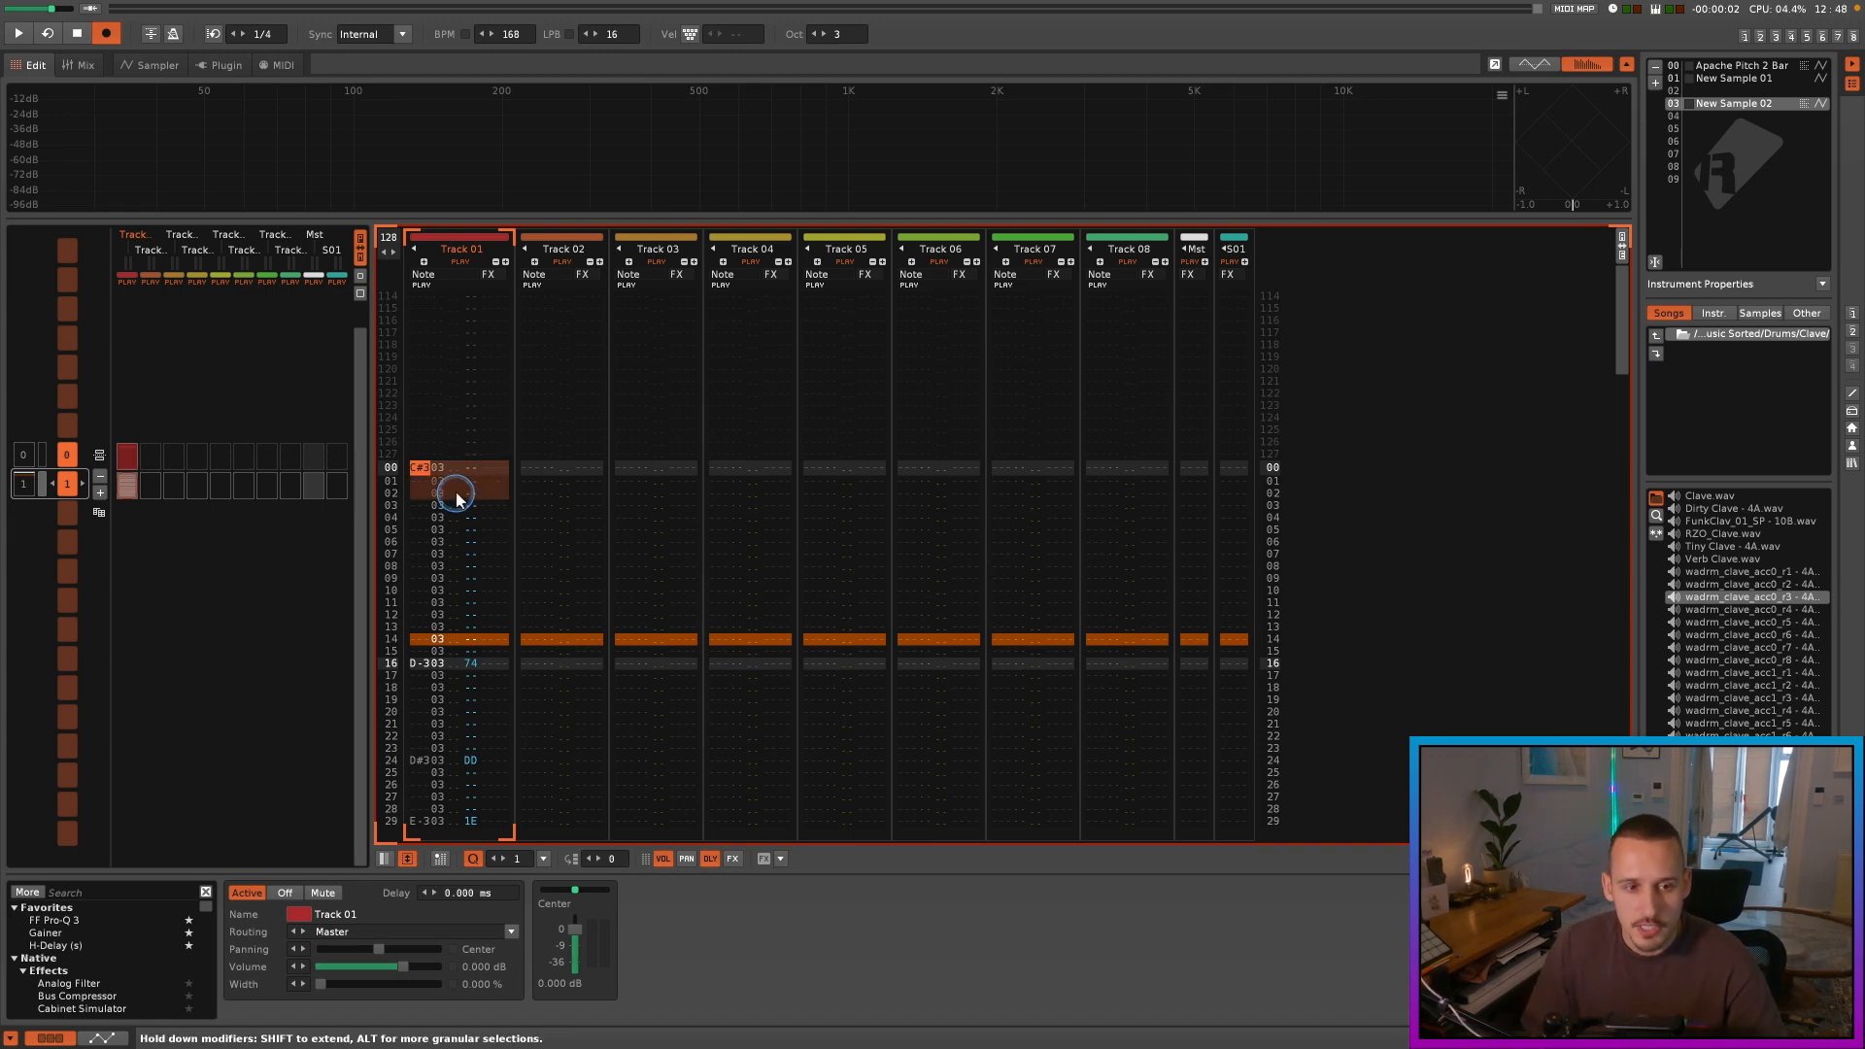
pyautogui.click(460, 495)
pyautogui.hotkey('ctrl', 'a')
pyautogui.click(454, 466)
pyautogui.hotkey('ctrl', 'a')
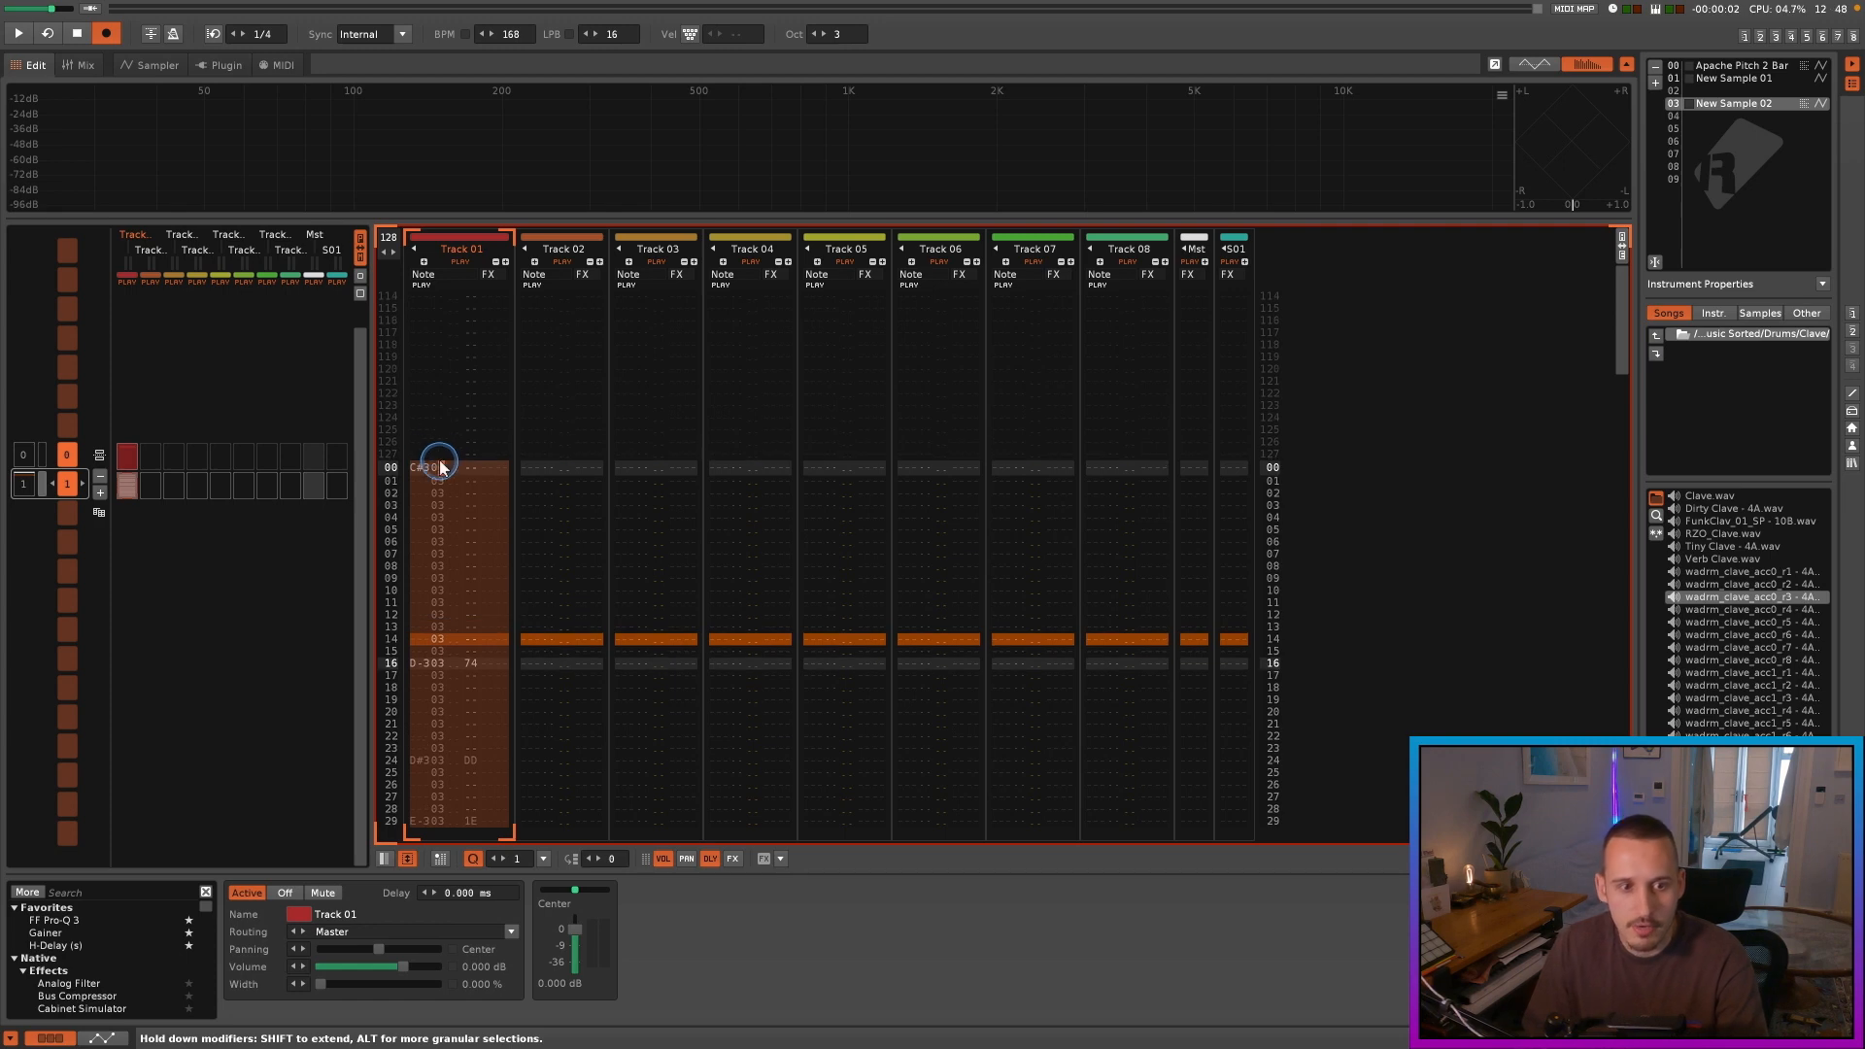
pyautogui.rightClick(436, 463)
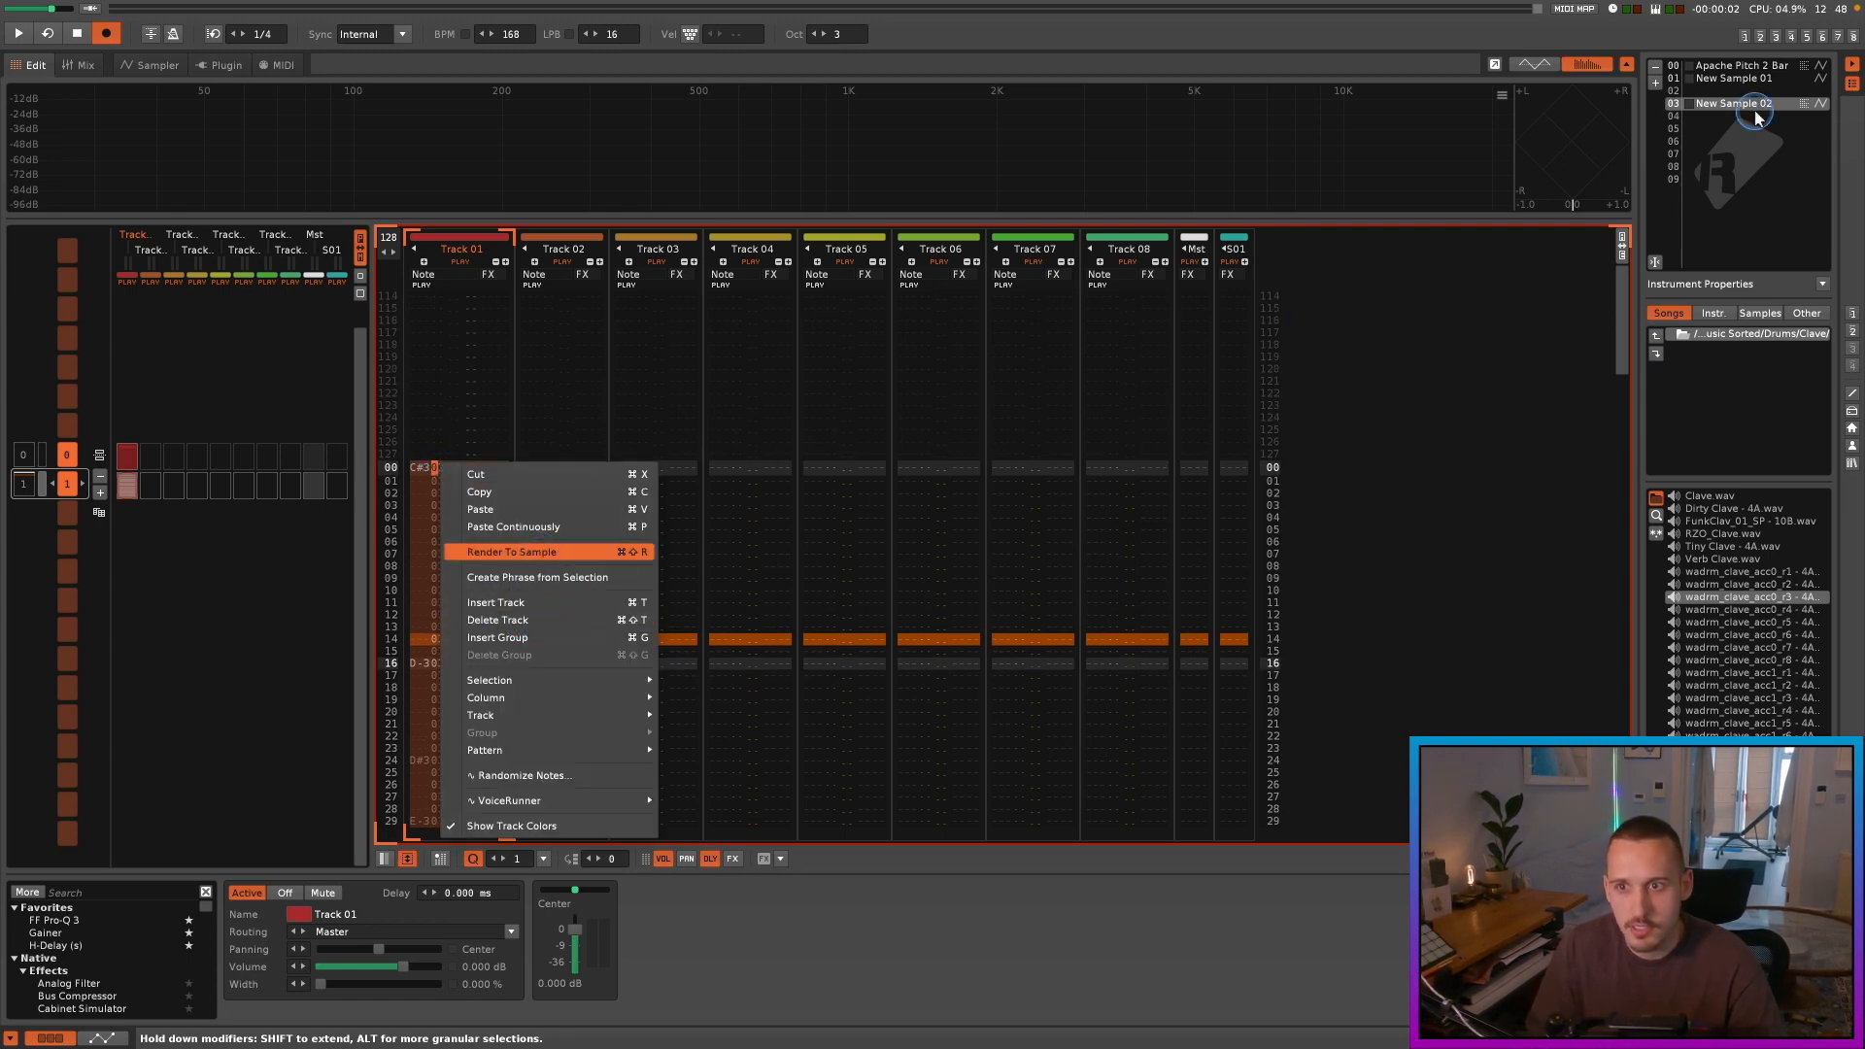
pyautogui.click(541, 552)
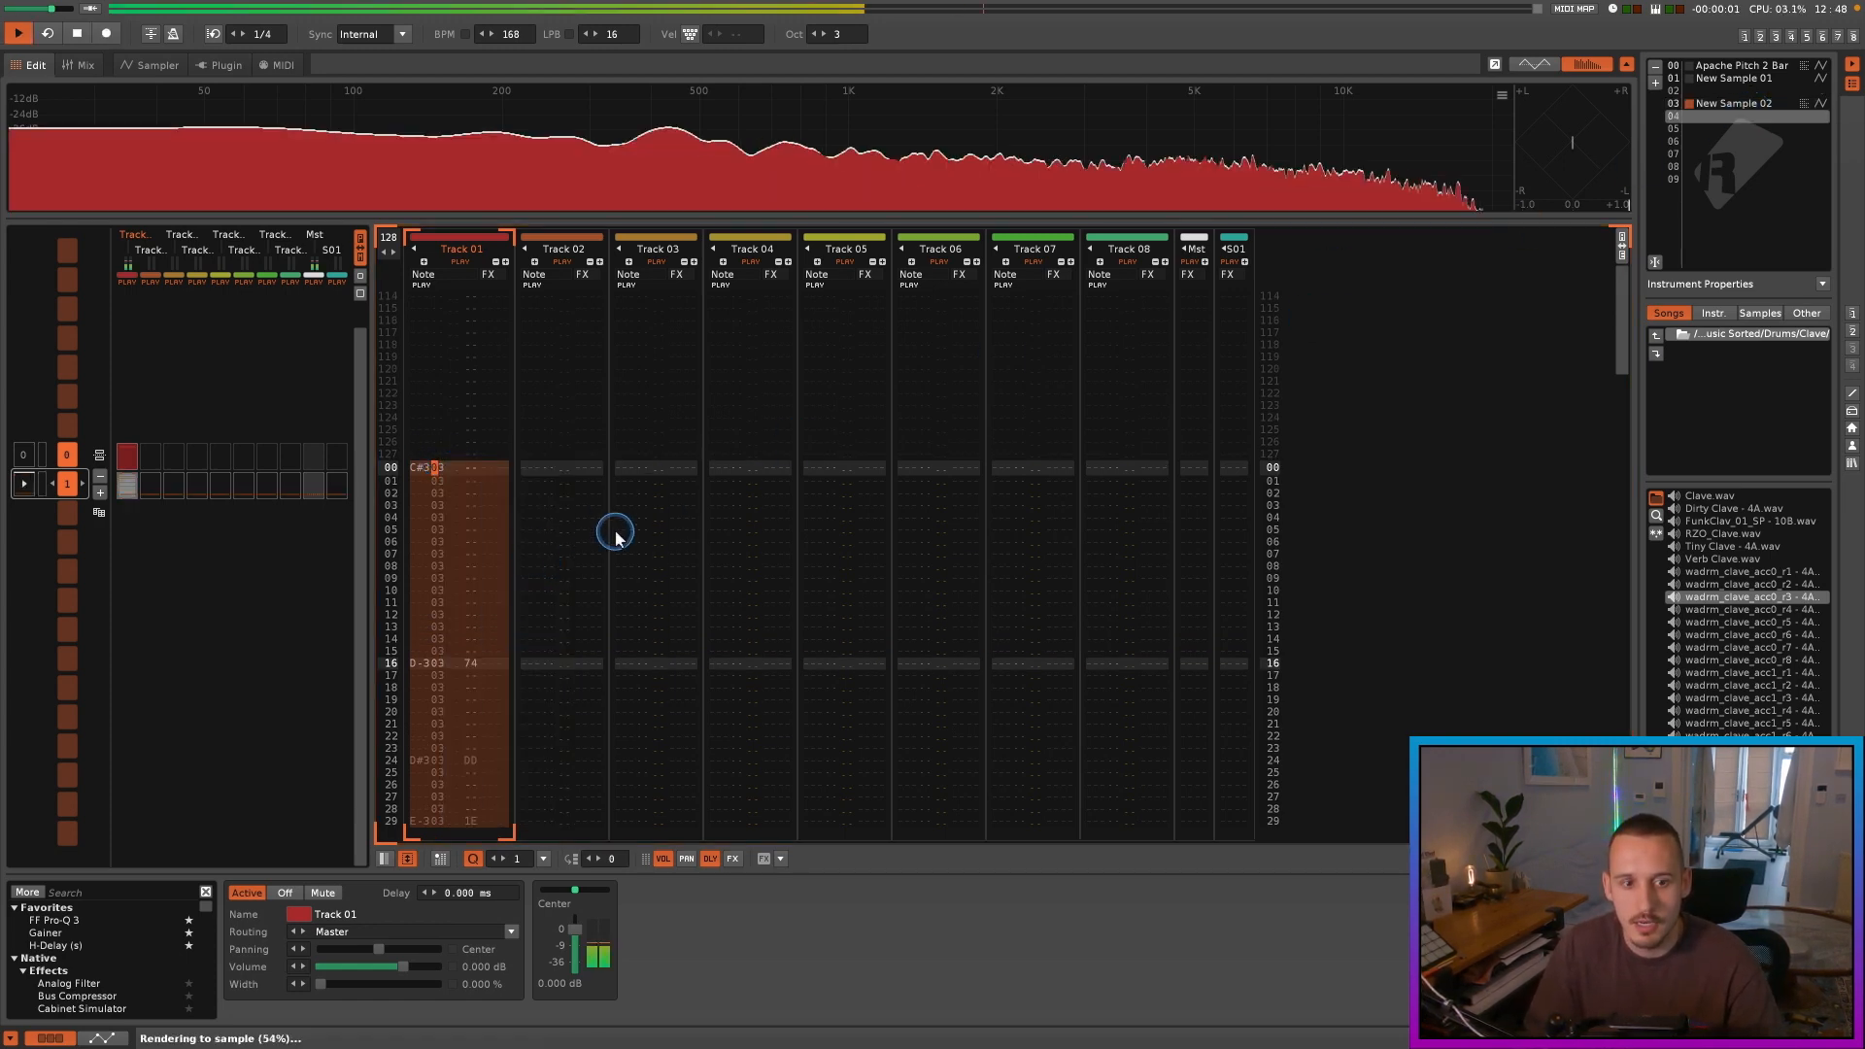
pyautogui.moveTo(1748, 116); pyautogui.dragTo(1741, 136)
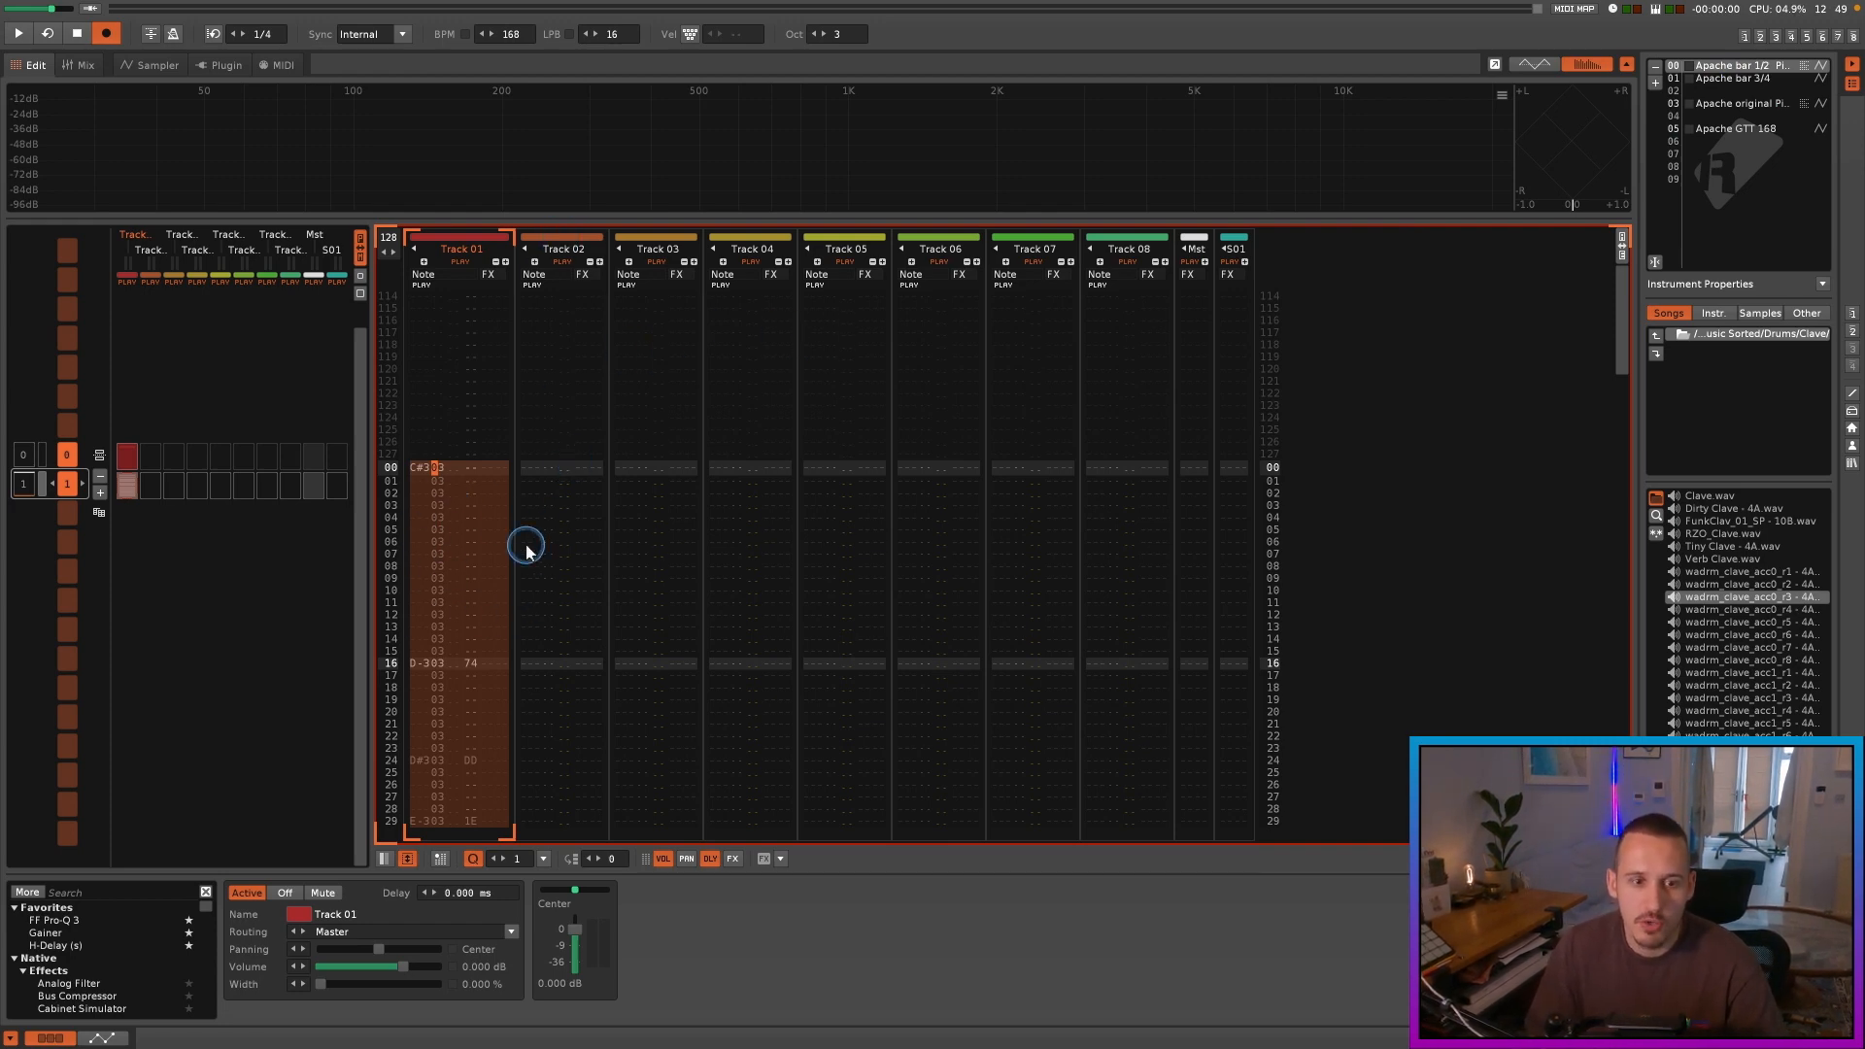
# Step: Quantize all notes in pattern 1 to whole lines and play the result
pyautogui.click(495, 575)
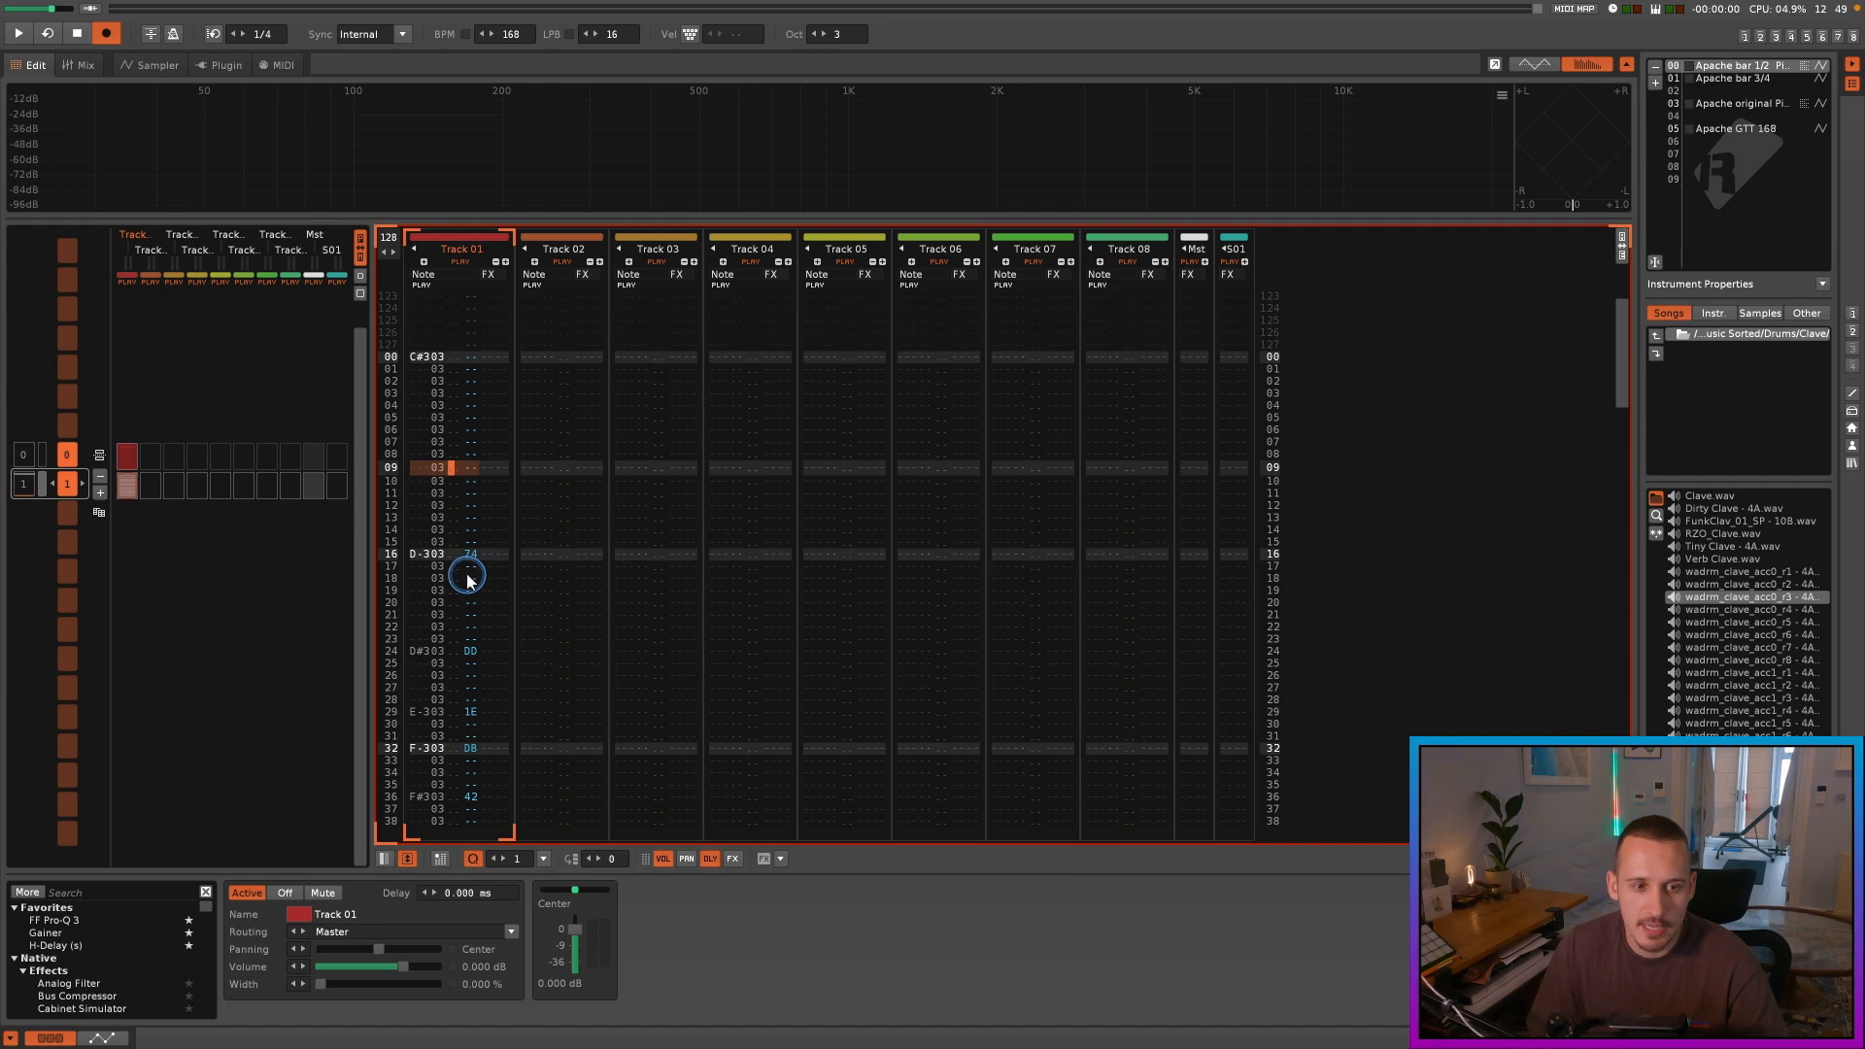
pyautogui.hotkey('ctrl', 'a')
pyautogui.hotkey('ctrl', 'q')
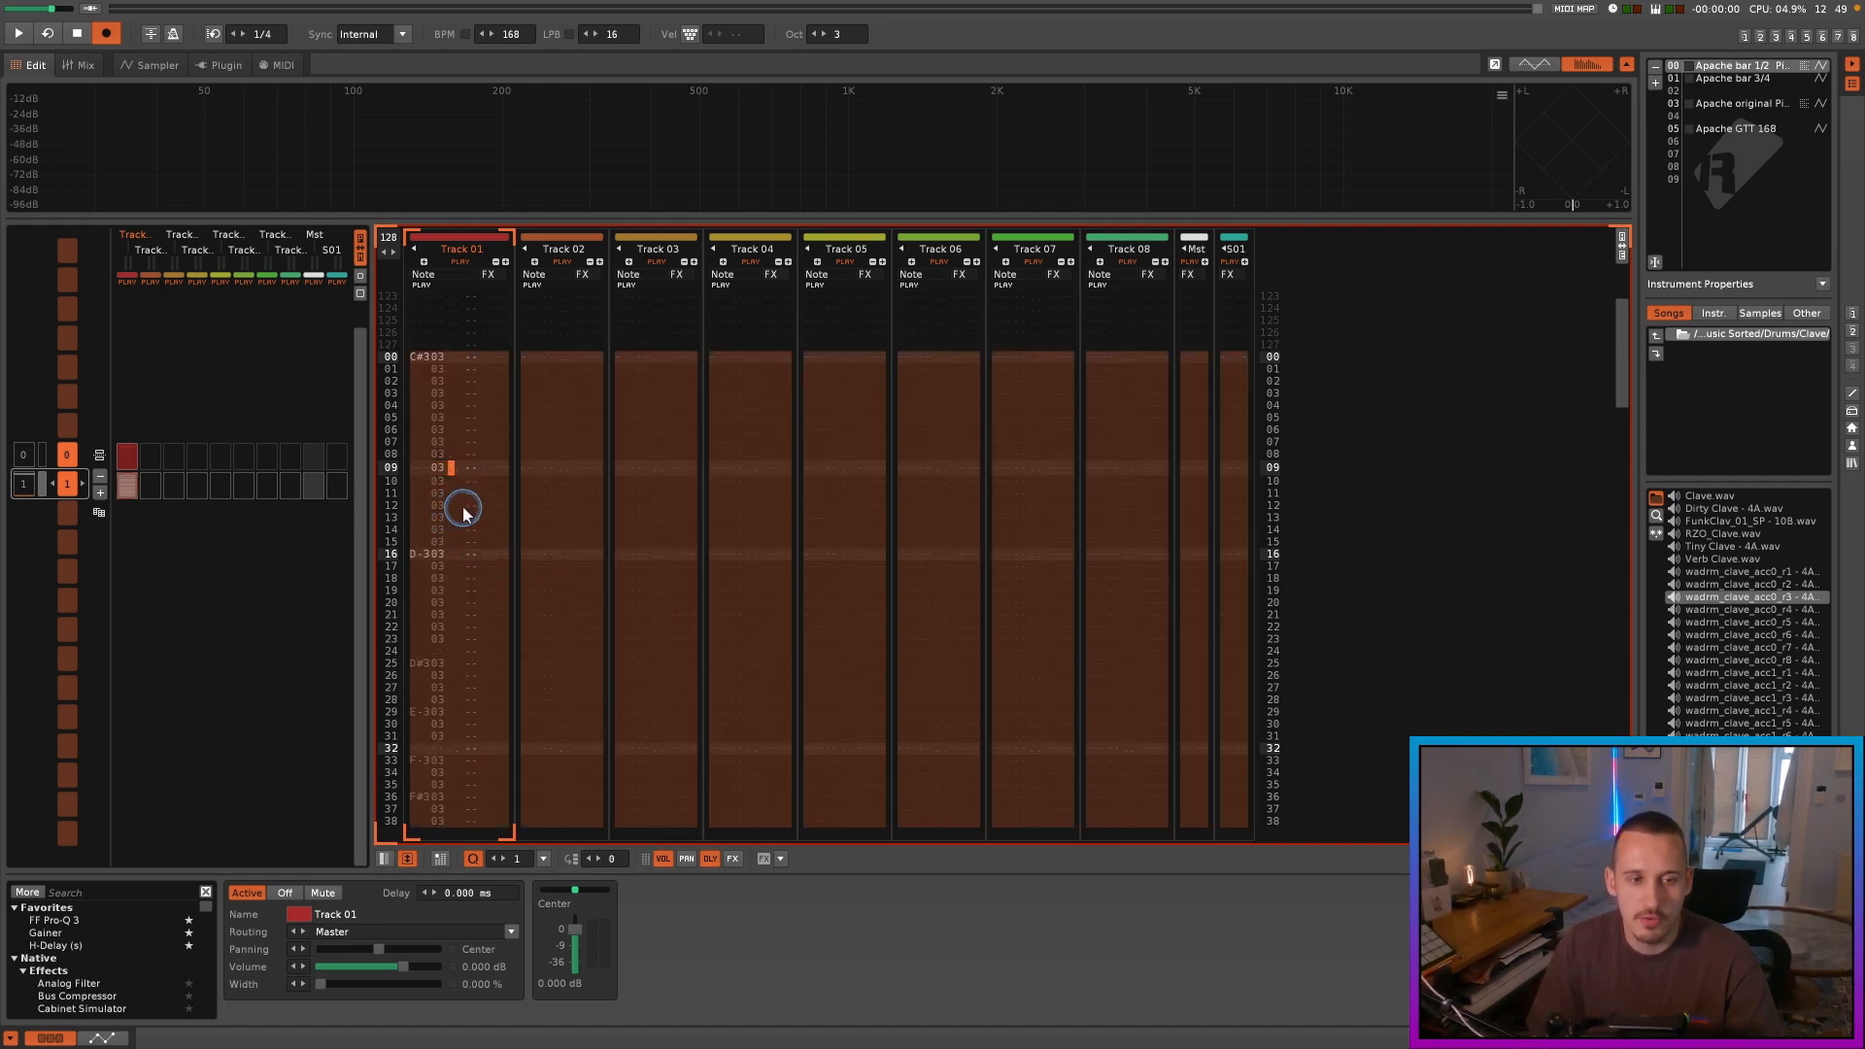
pyautogui.press('space')
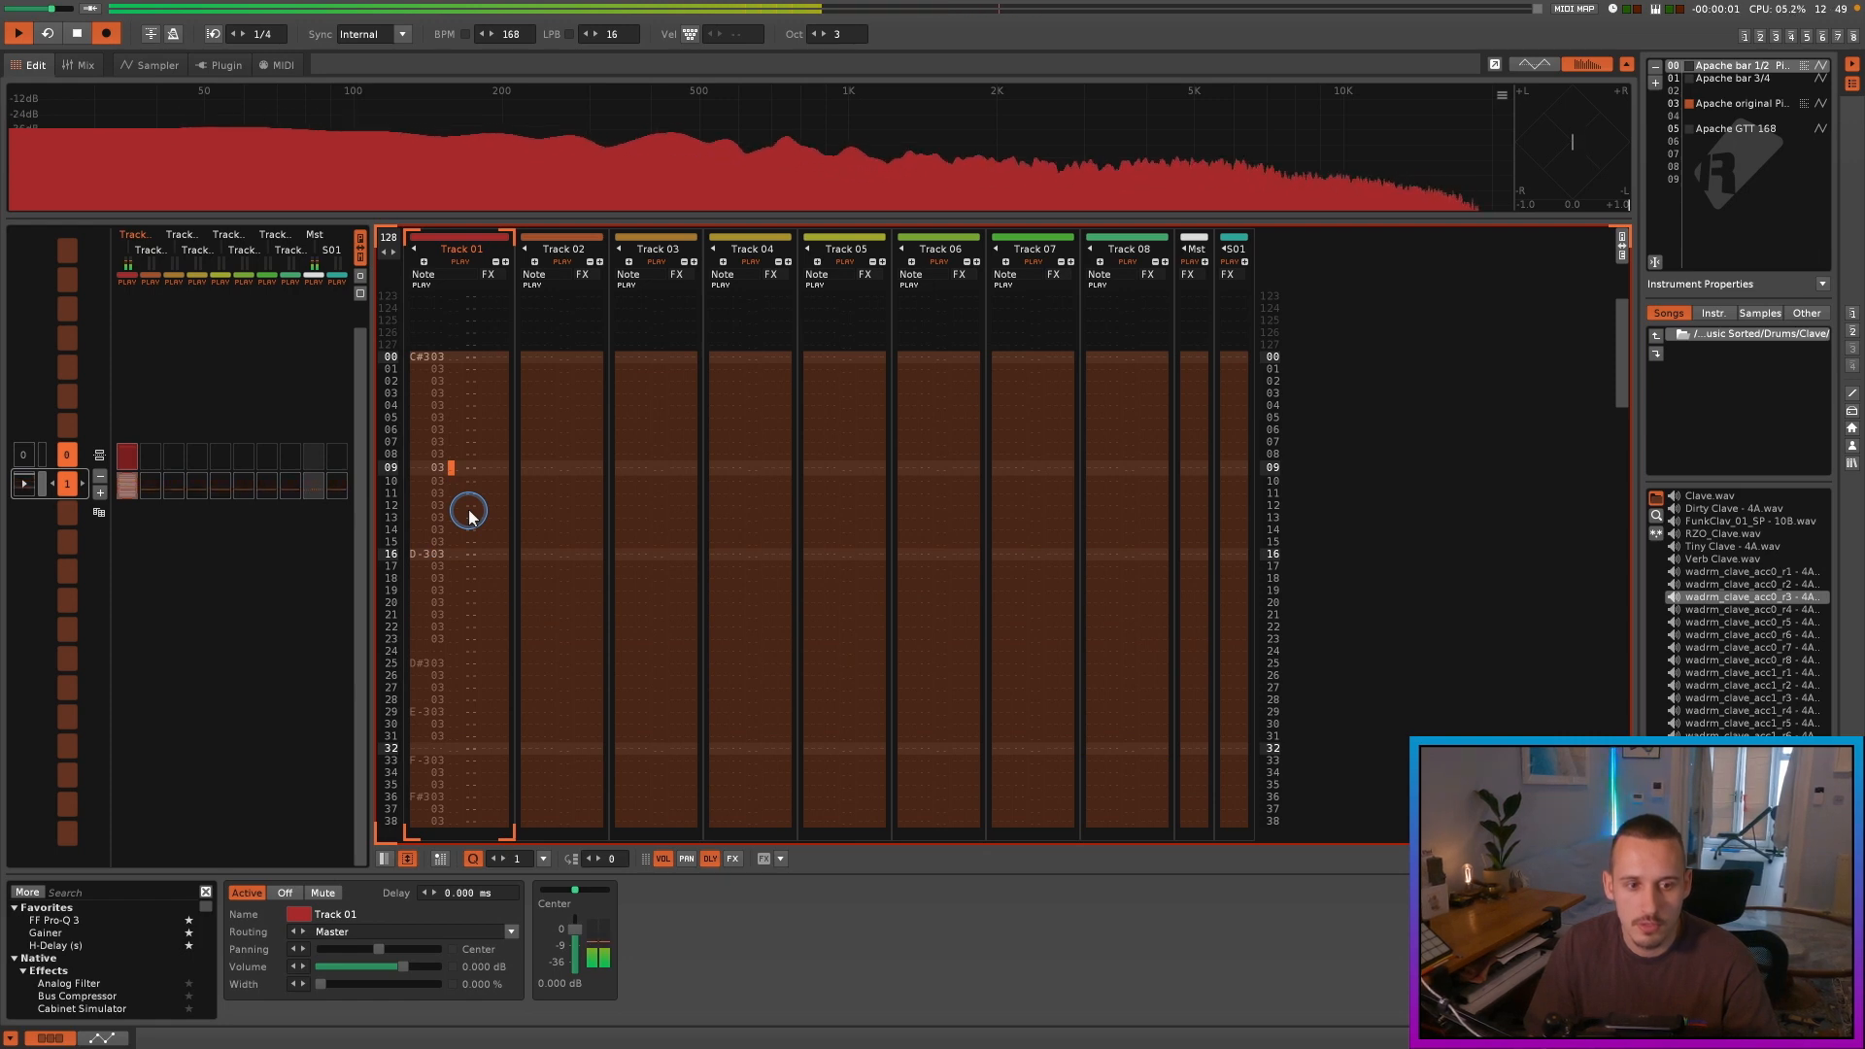
pyautogui.press('space')
# Step: Try moving the D#3 note in Track 01 one line earlier to line 24, playing it to compare
pyautogui.click(429, 470)
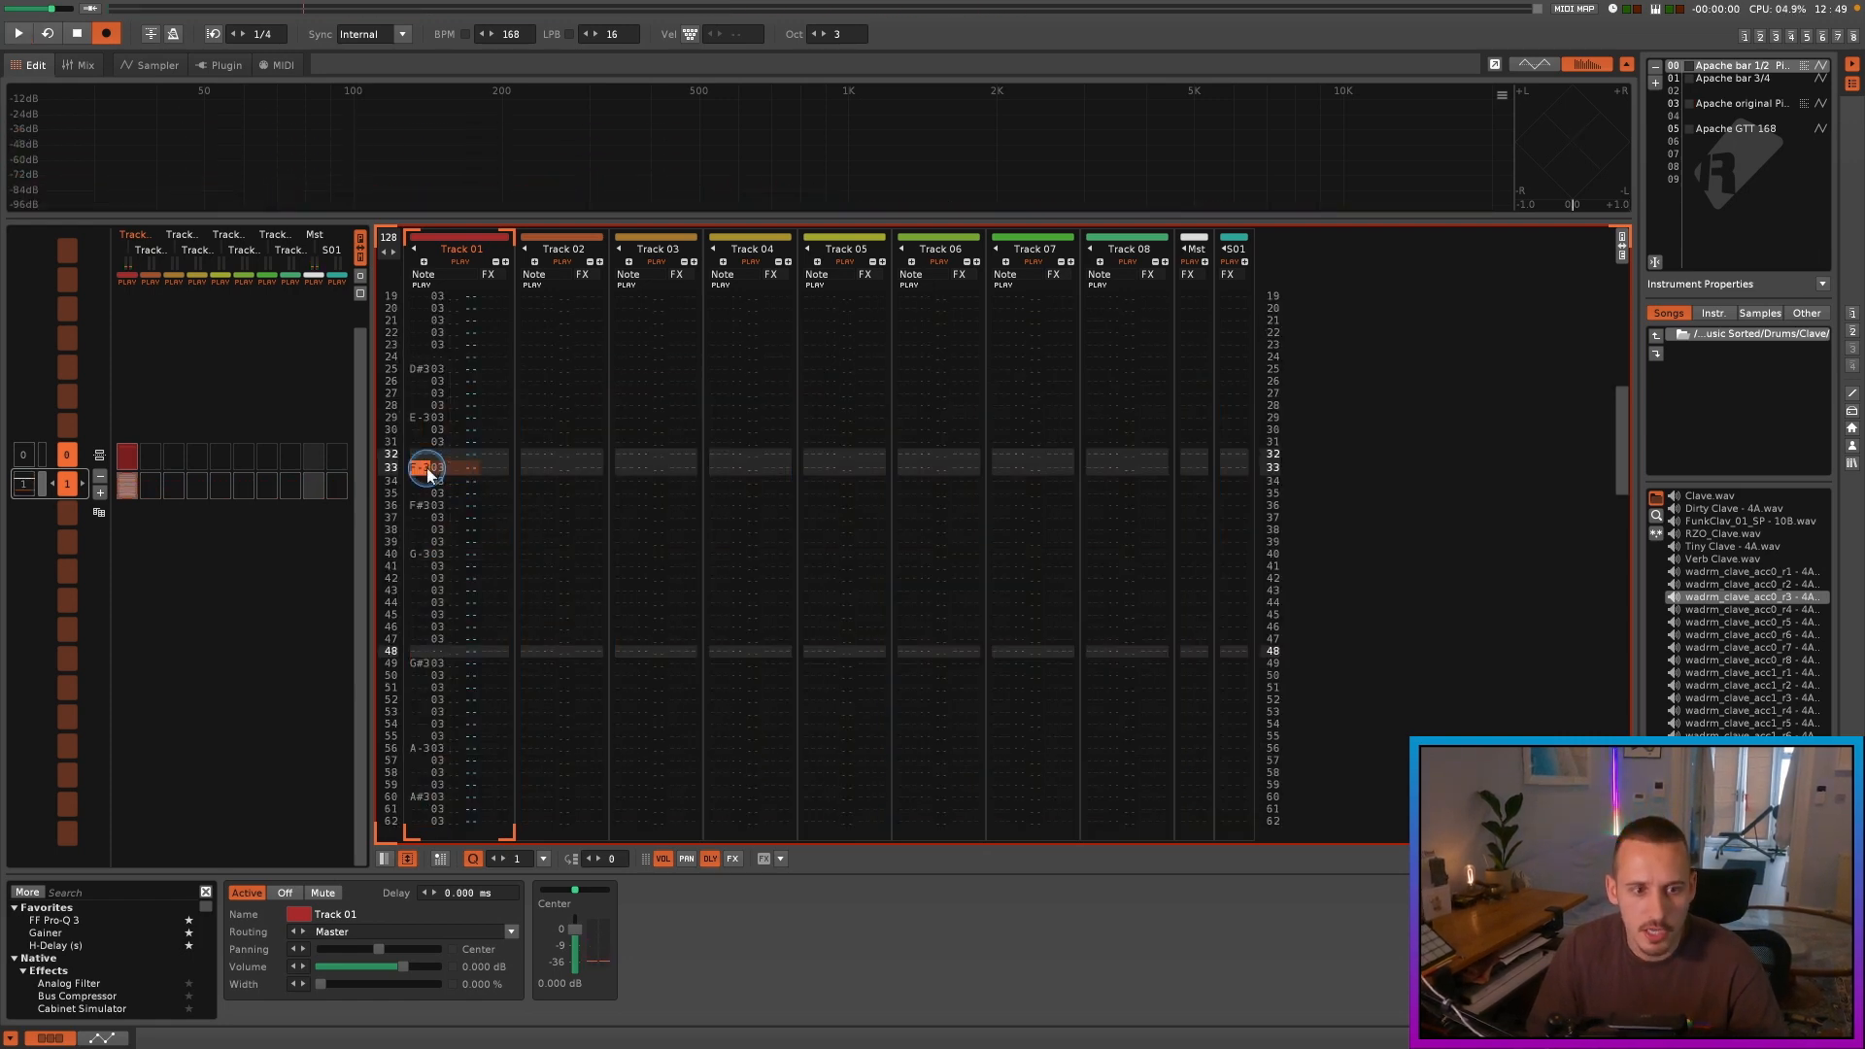
pyautogui.click(428, 373)
pyautogui.hotkey('ctrl', 'alt', 'Up')
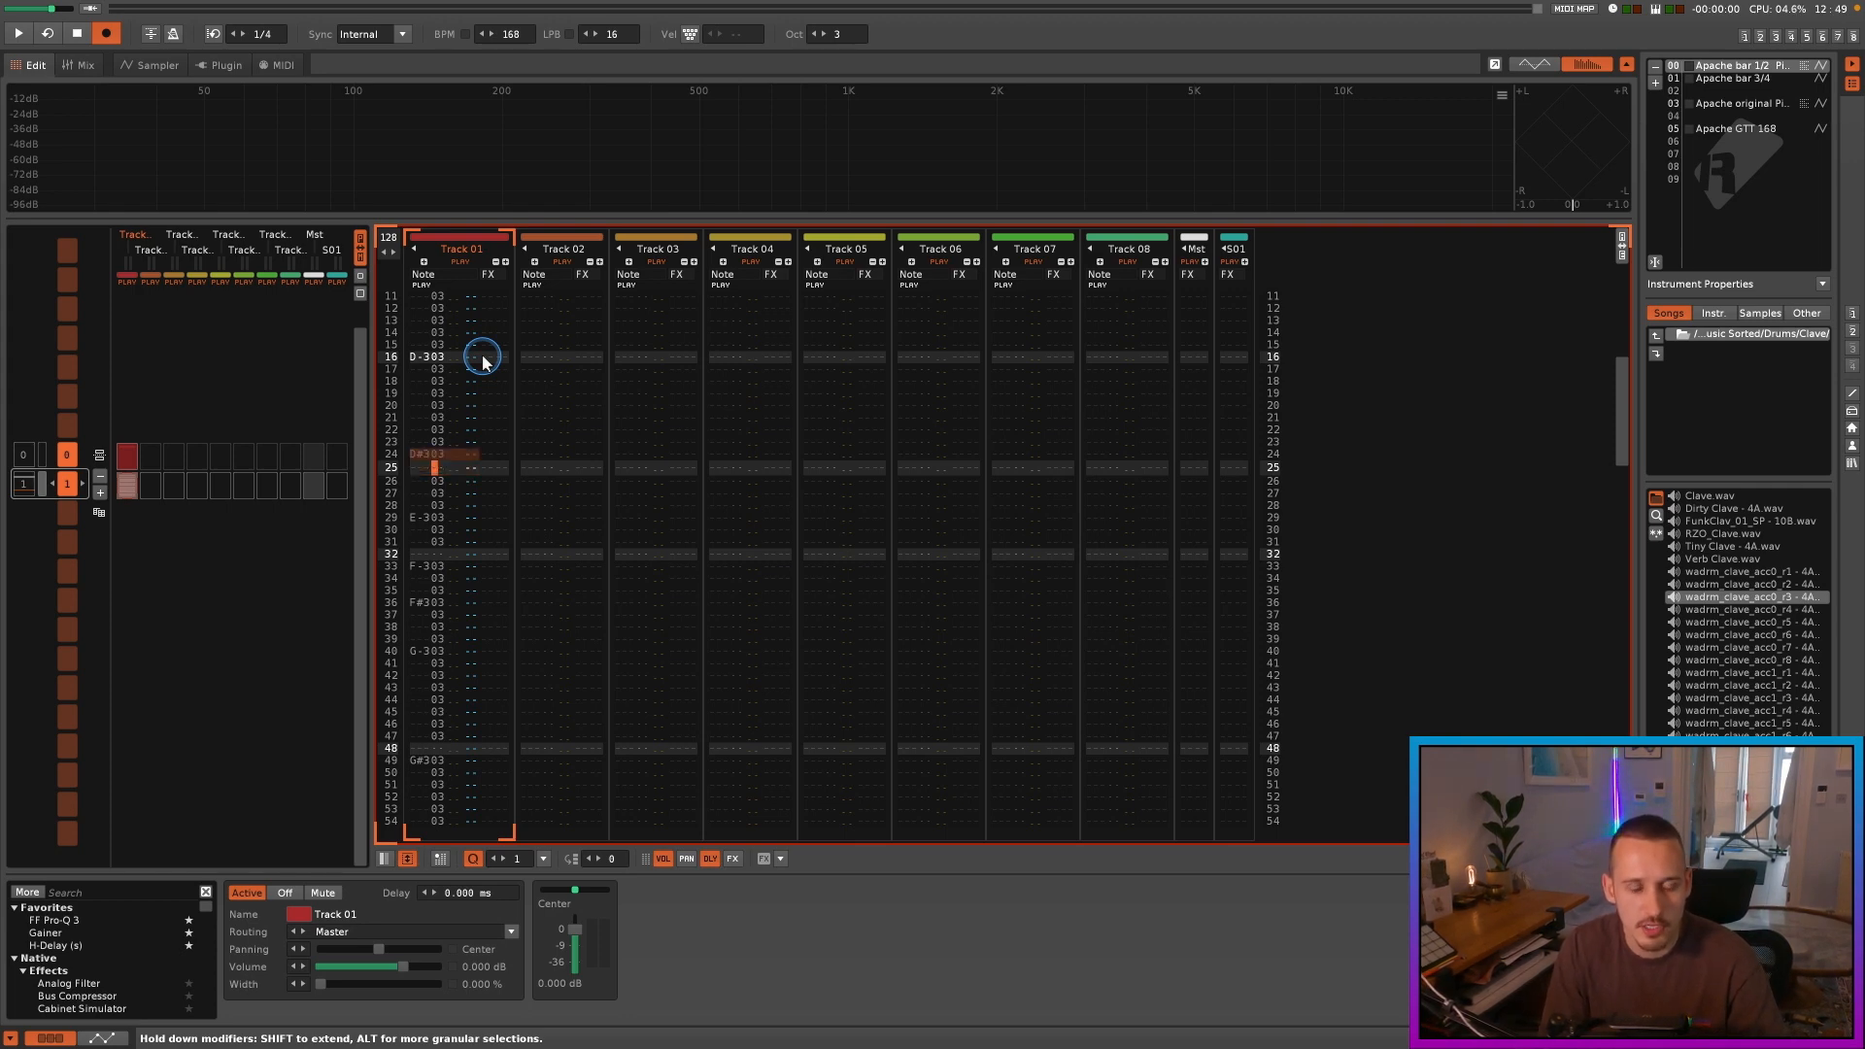
pyautogui.click(470, 417)
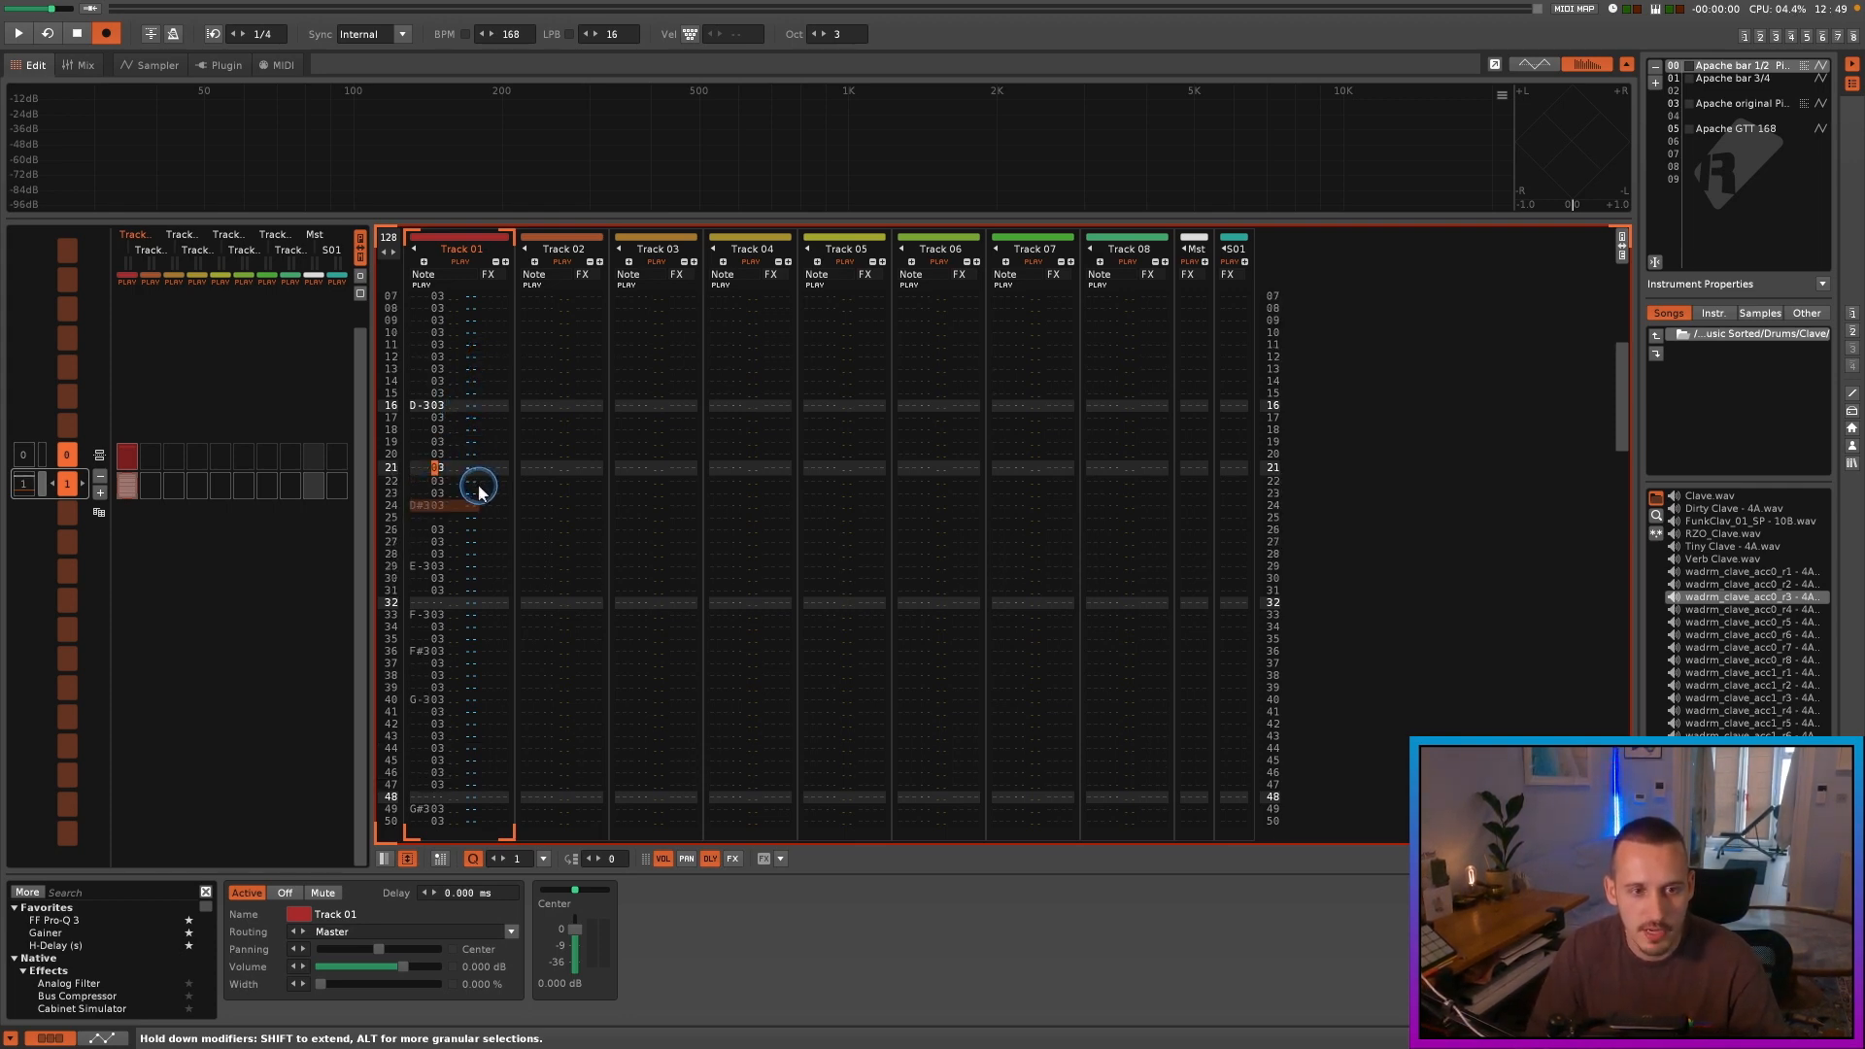
pyautogui.press('space')
pyautogui.click(434, 493)
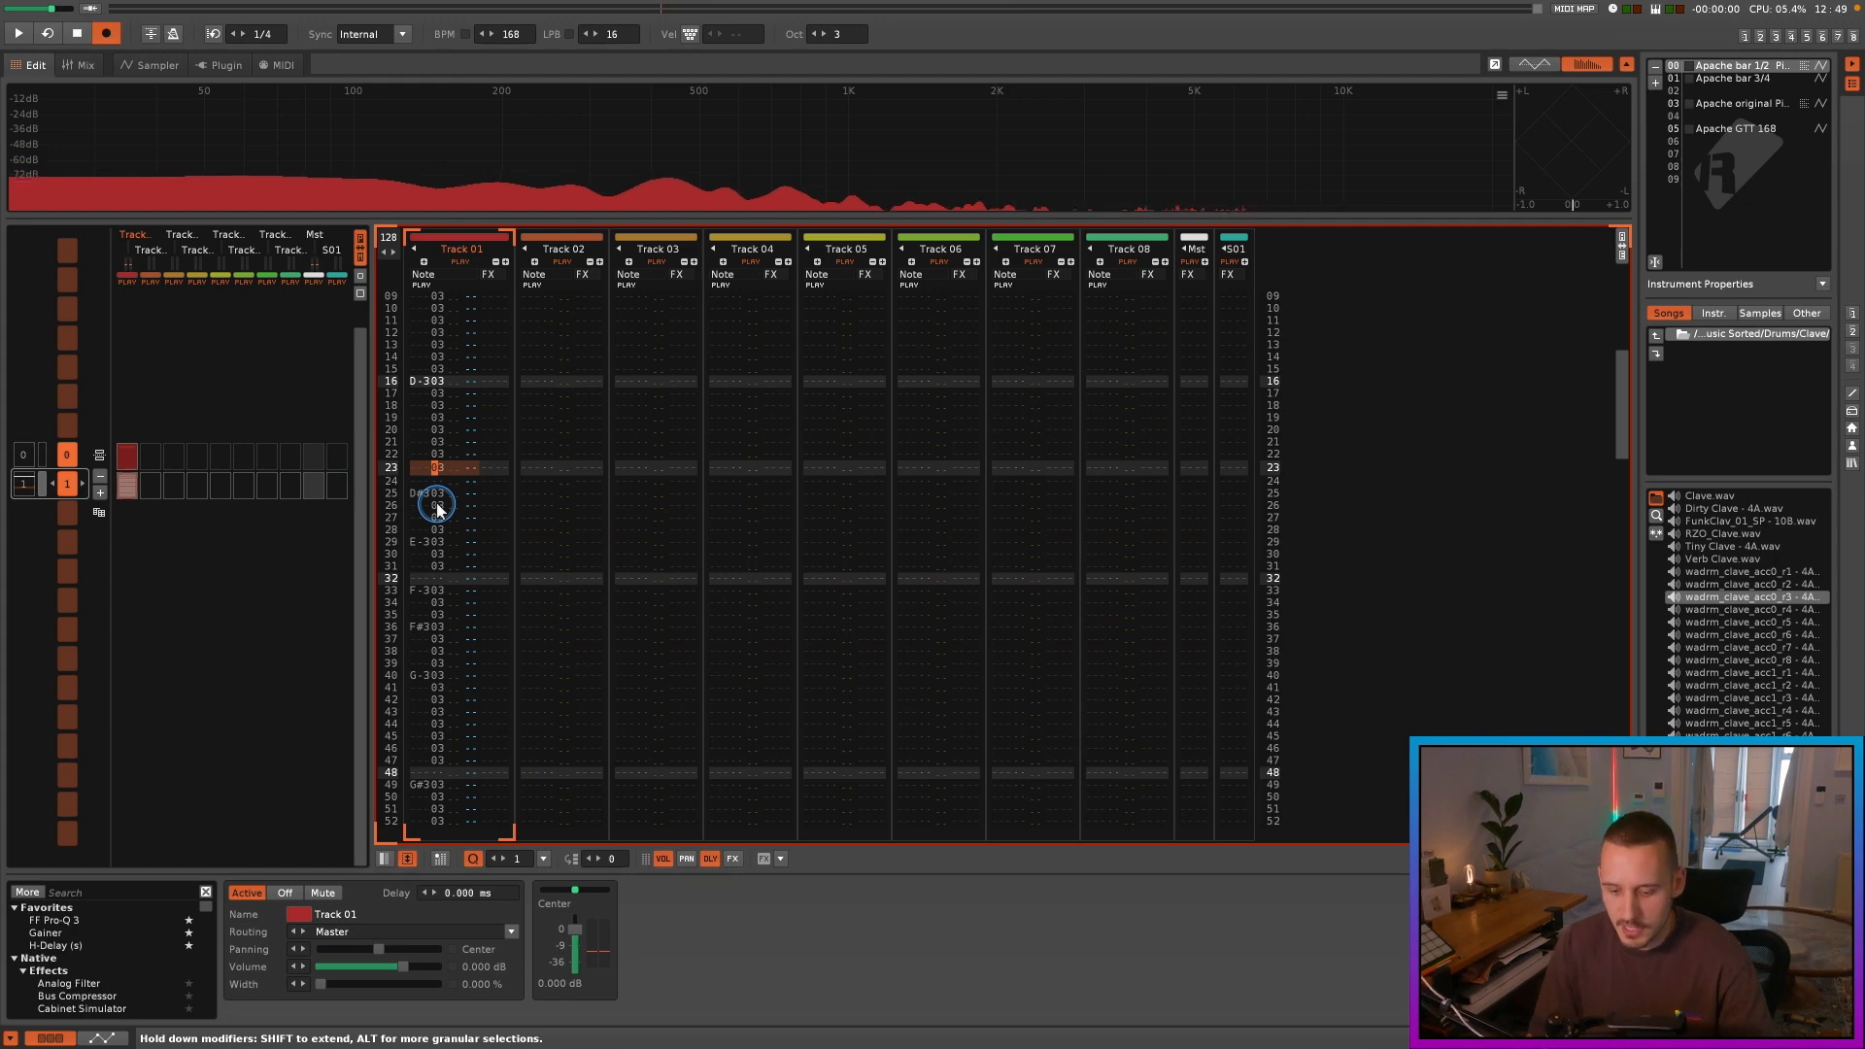
pyautogui.press('space')
# Step: Render the whole quantized Track 01 to a sample and place it in slot 05 as Apache GTT 168 Quan
pyautogui.doubleClick(453, 383)
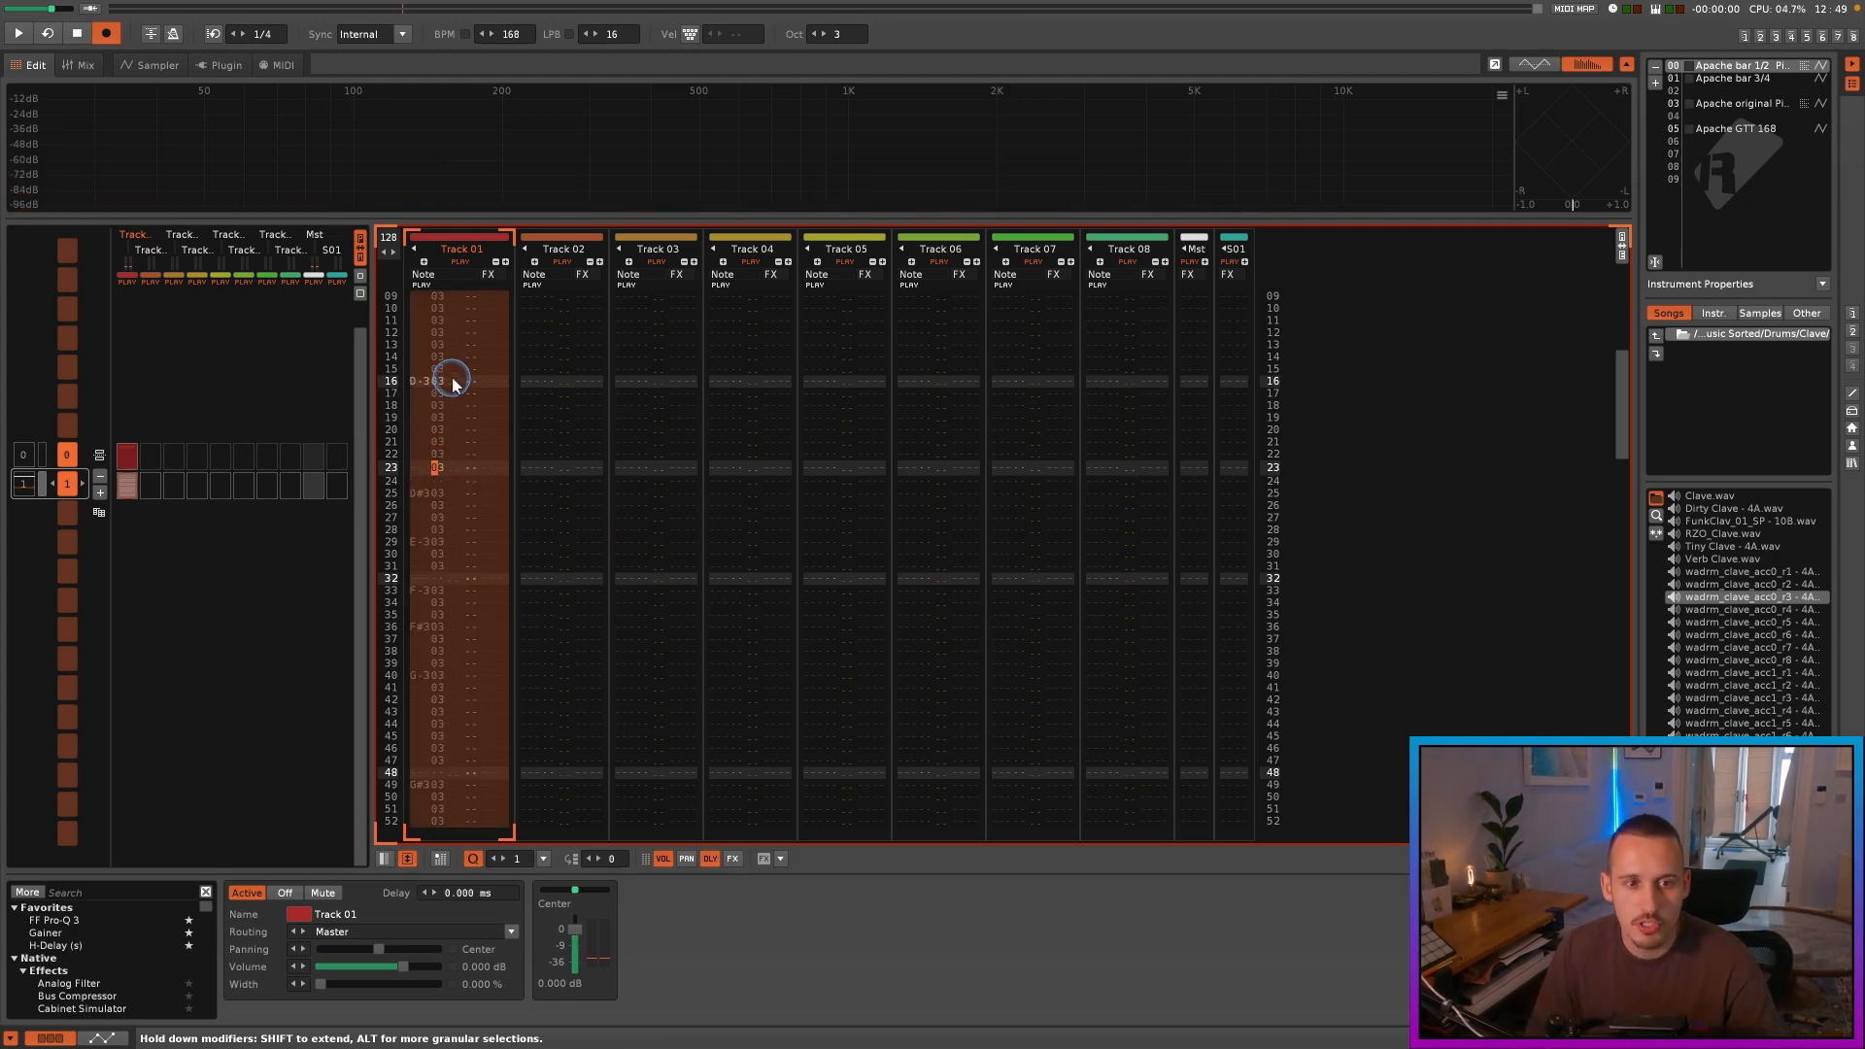
pyautogui.rightClick(453, 384)
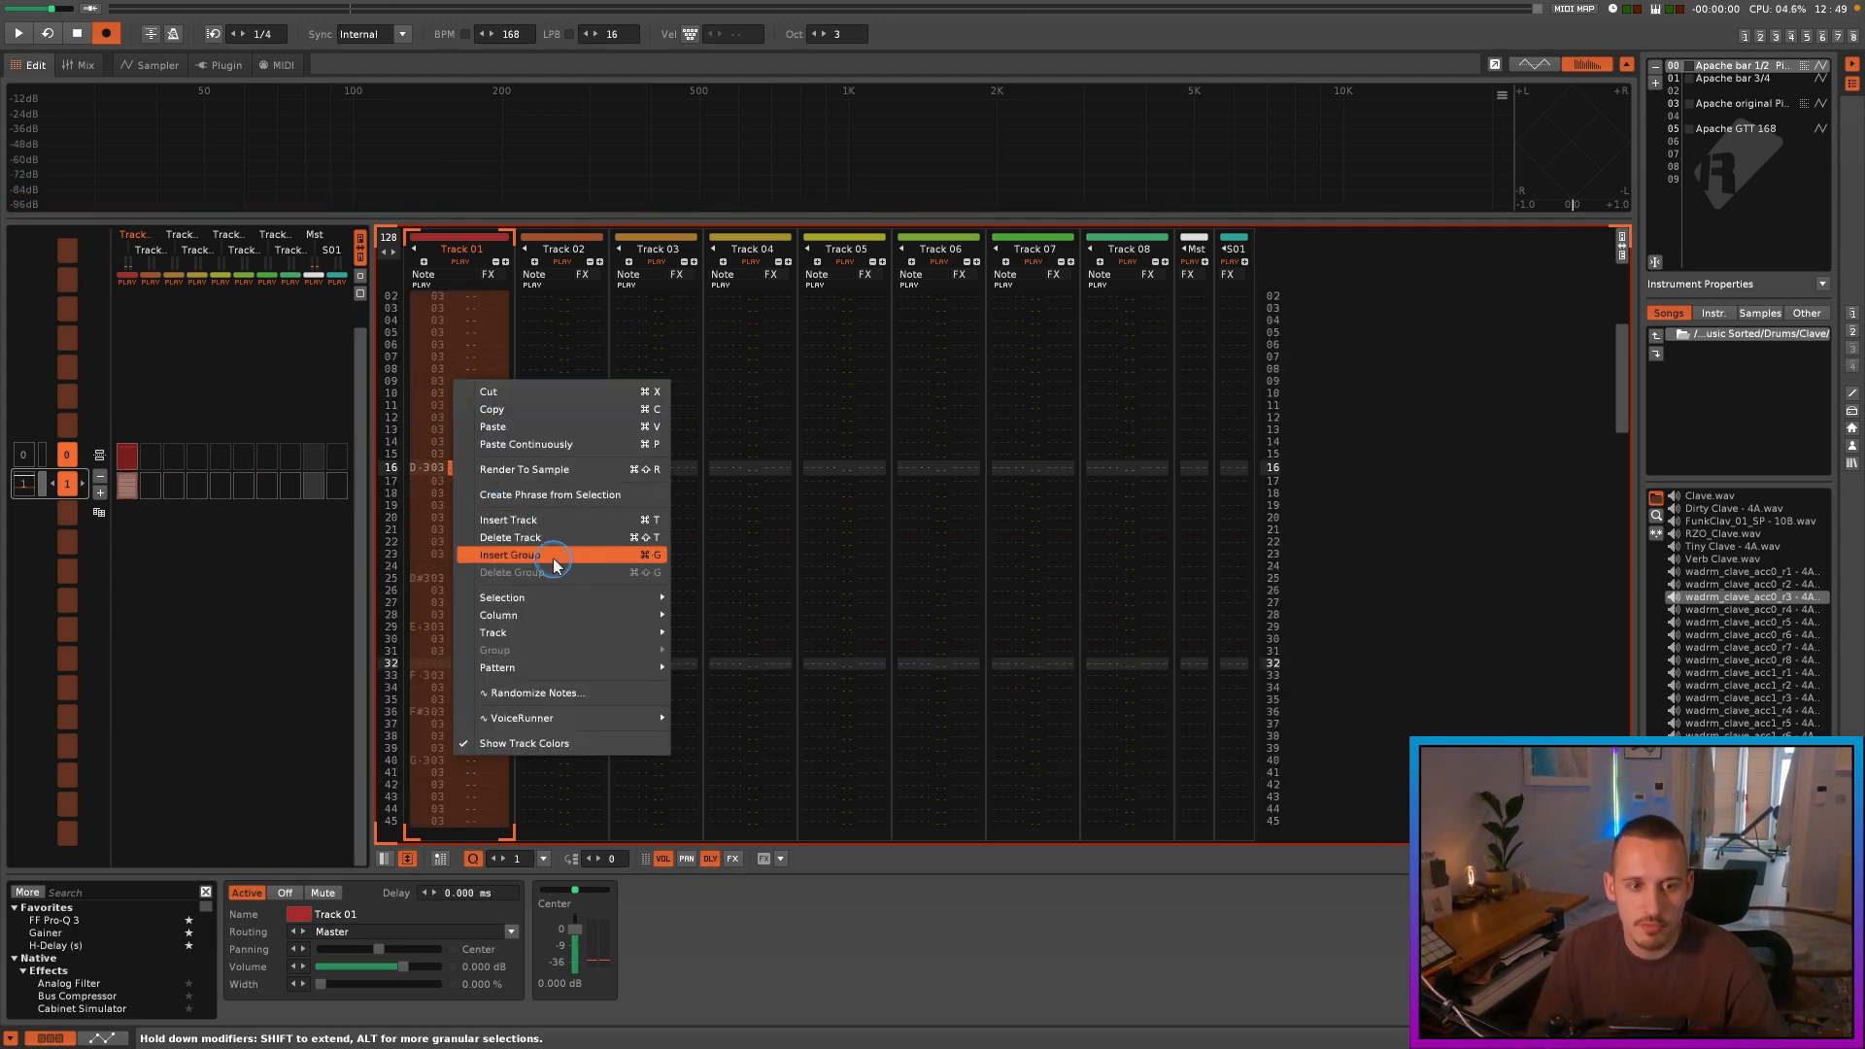
pyautogui.click(568, 476)
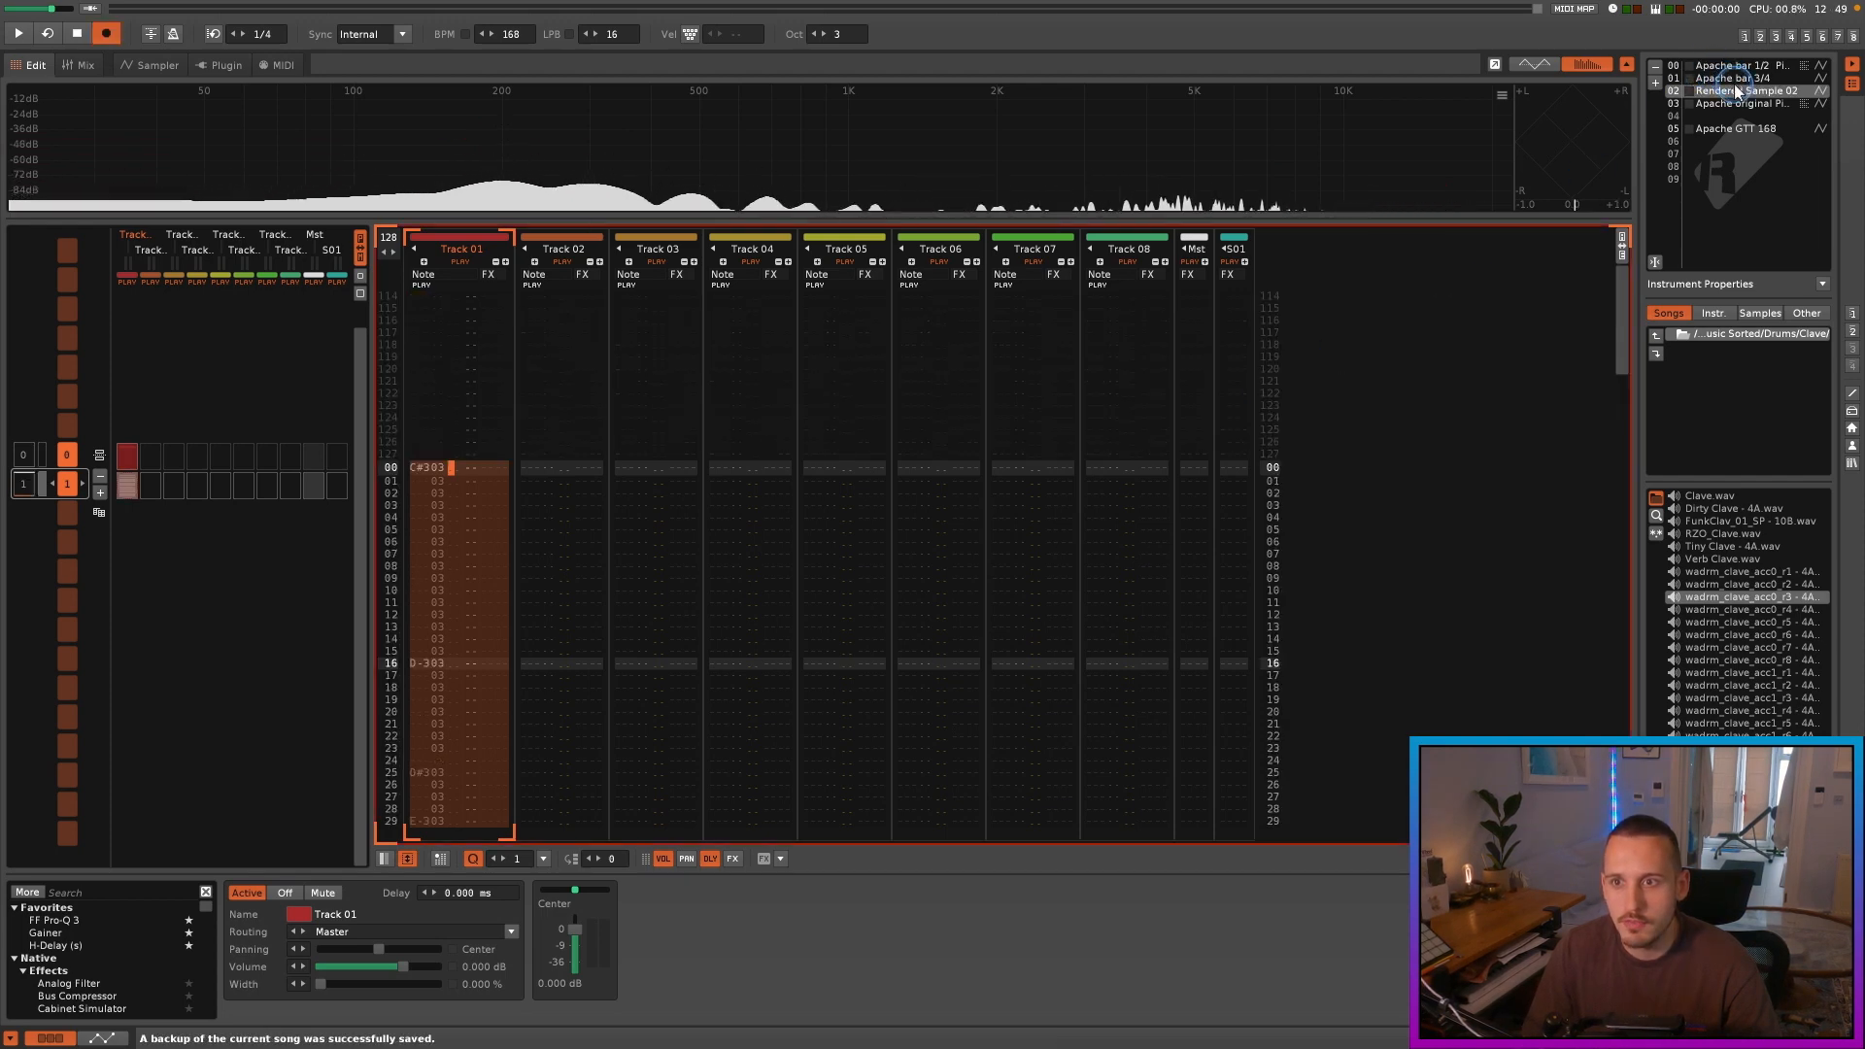
pyautogui.click(1736, 132)
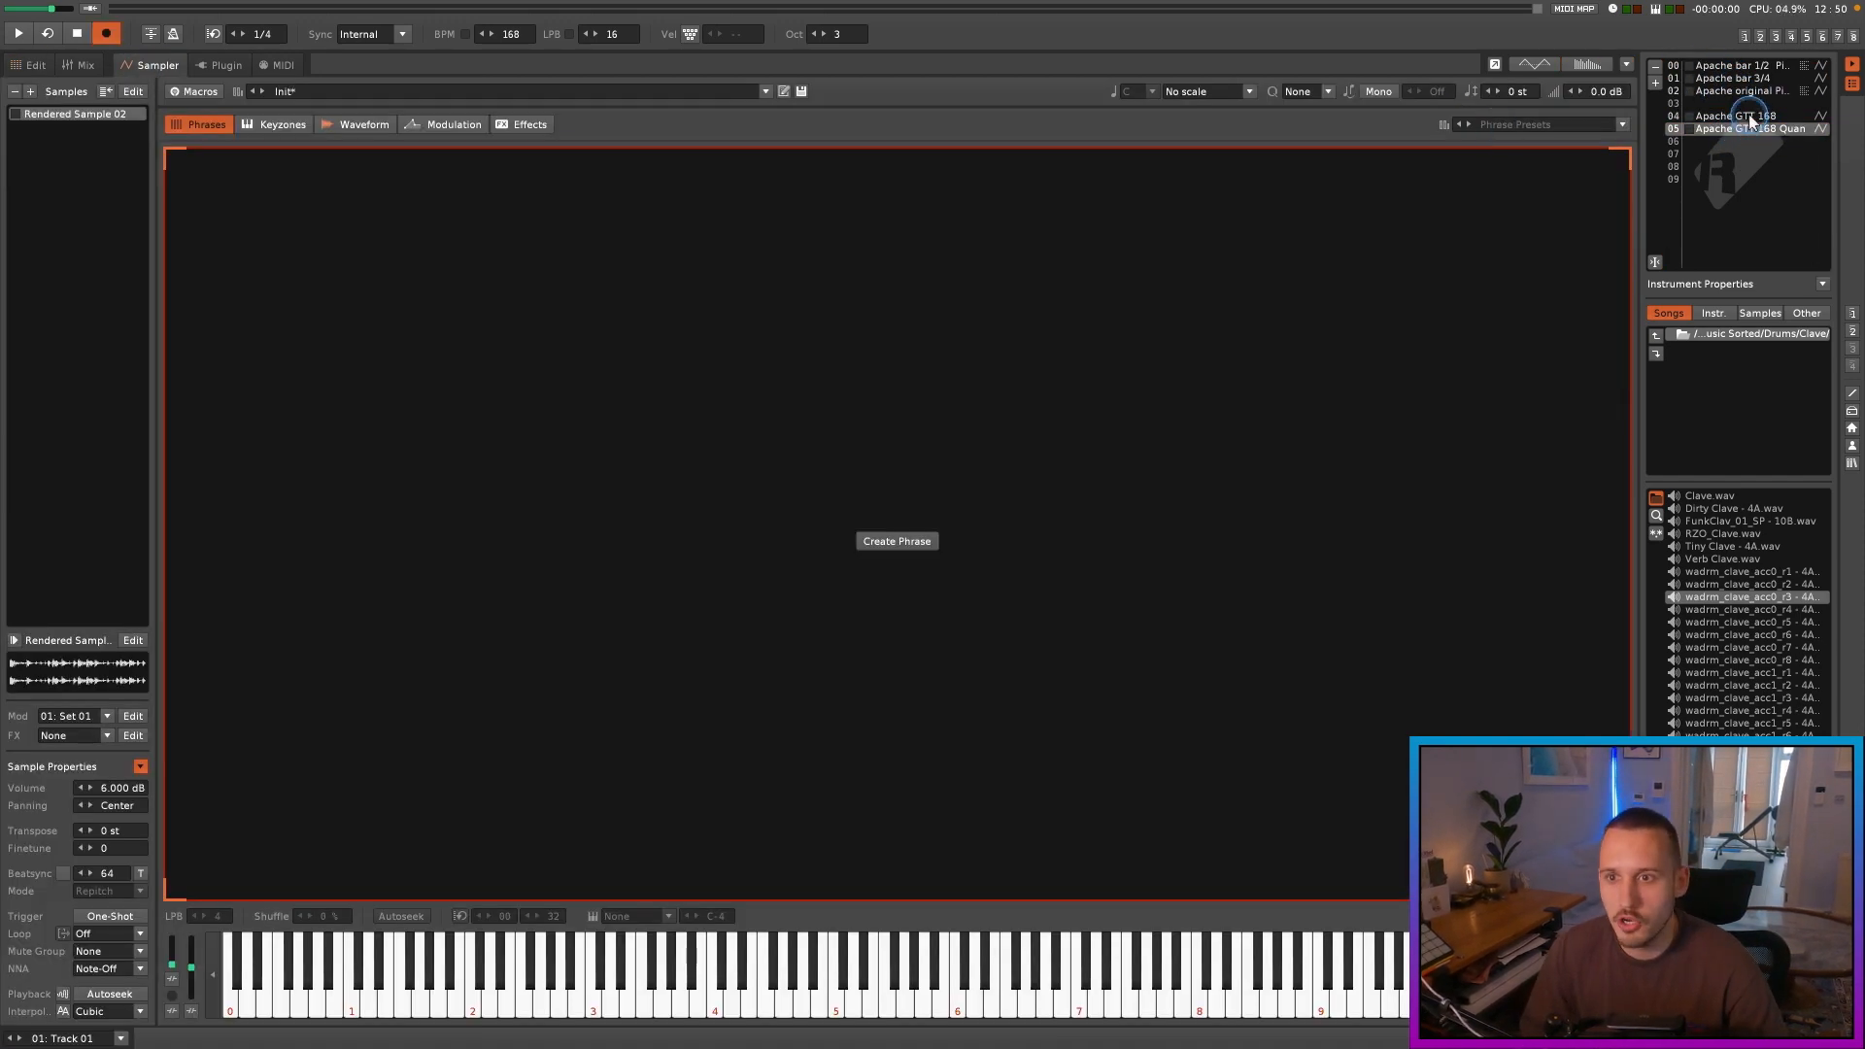
# Step: Examine how far the second hit in the Apache GTT 168 waveform sits from grid line 20
pyautogui.click(1749, 115)
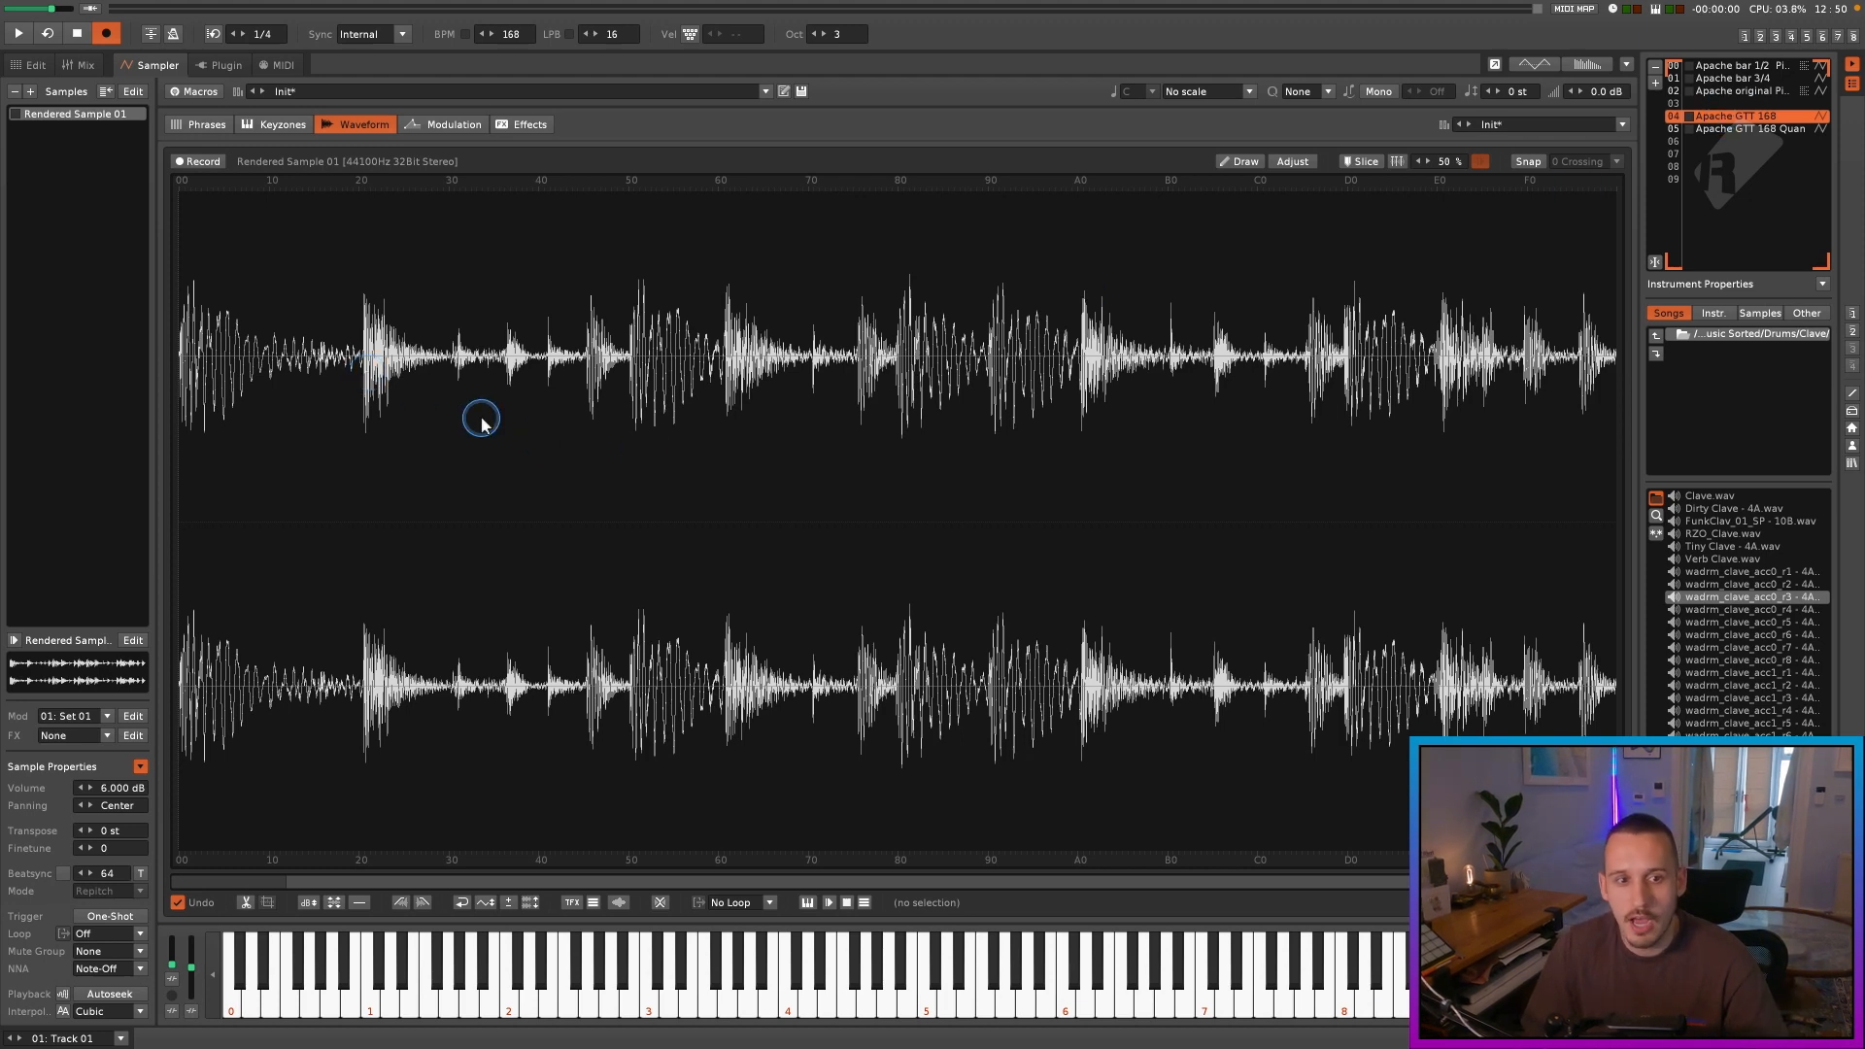
pyautogui.scroll(5, 374, 384)
pyautogui.scroll(4, 335, 381)
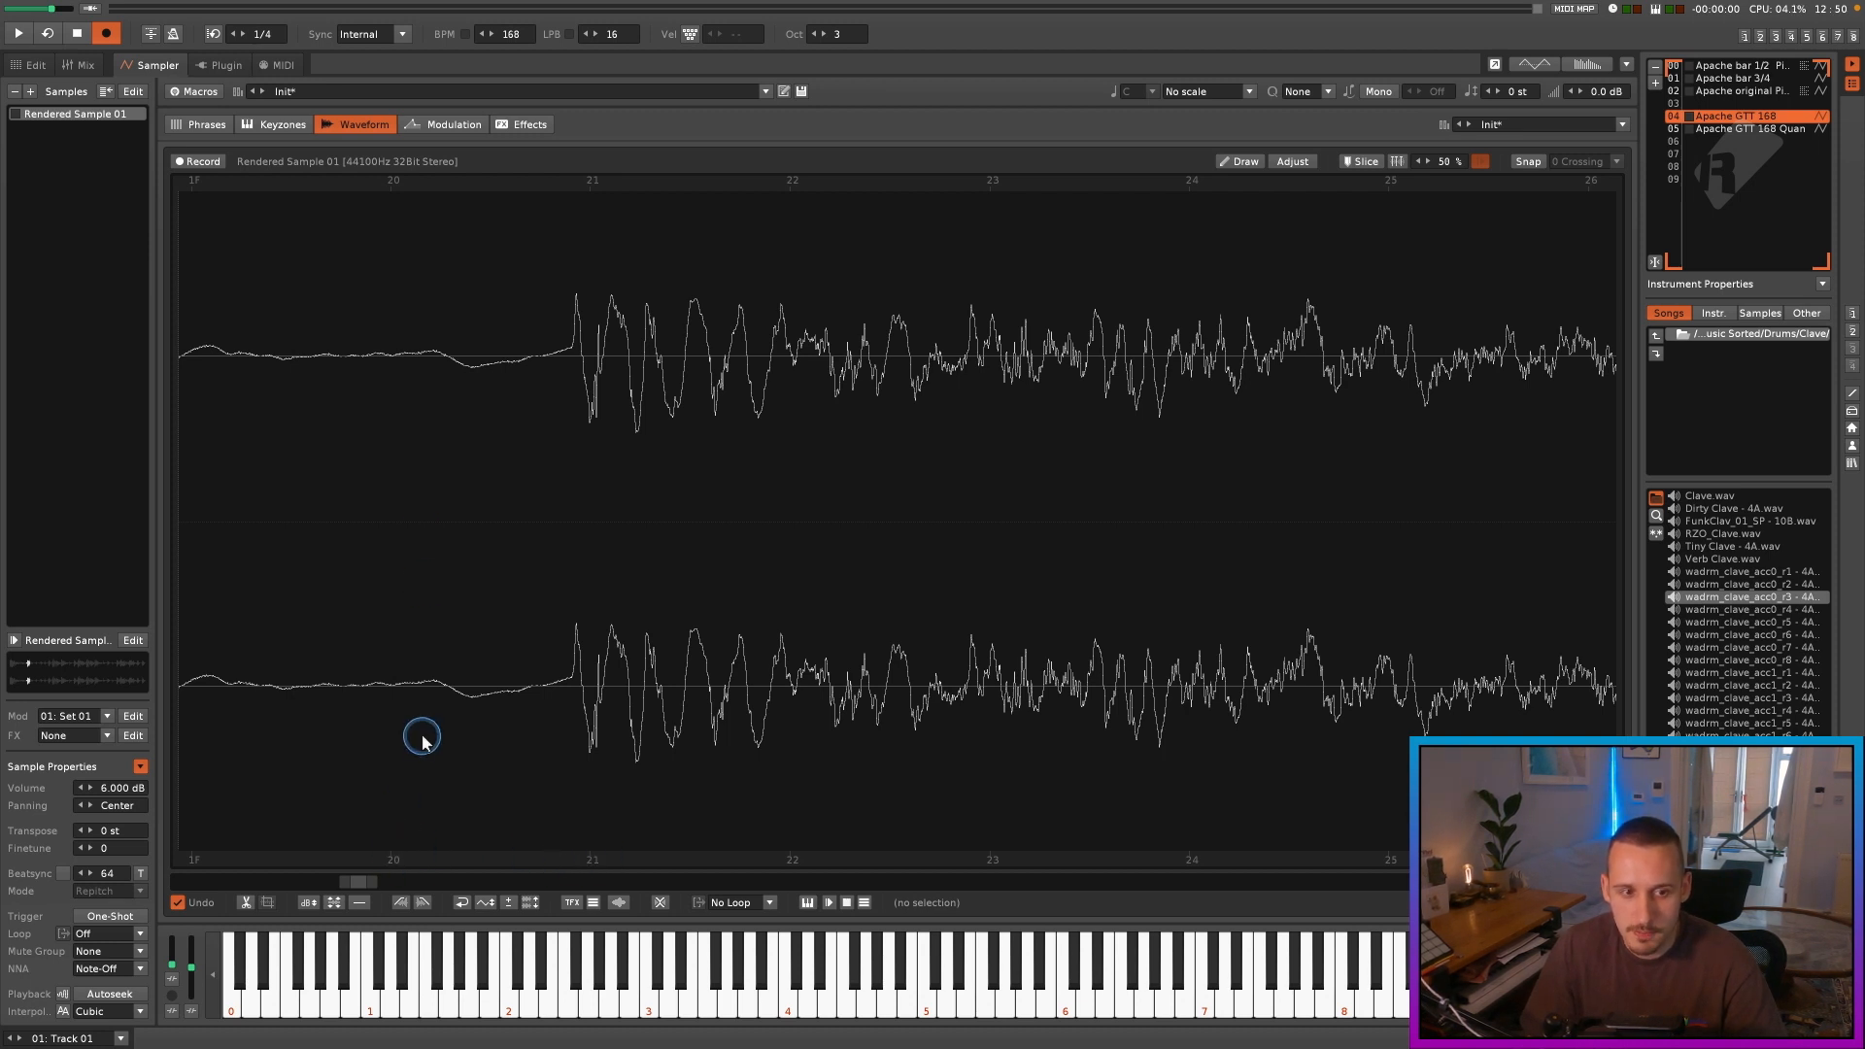
pyautogui.hscroll(-4, 737, 404)
pyautogui.click(557, 362)
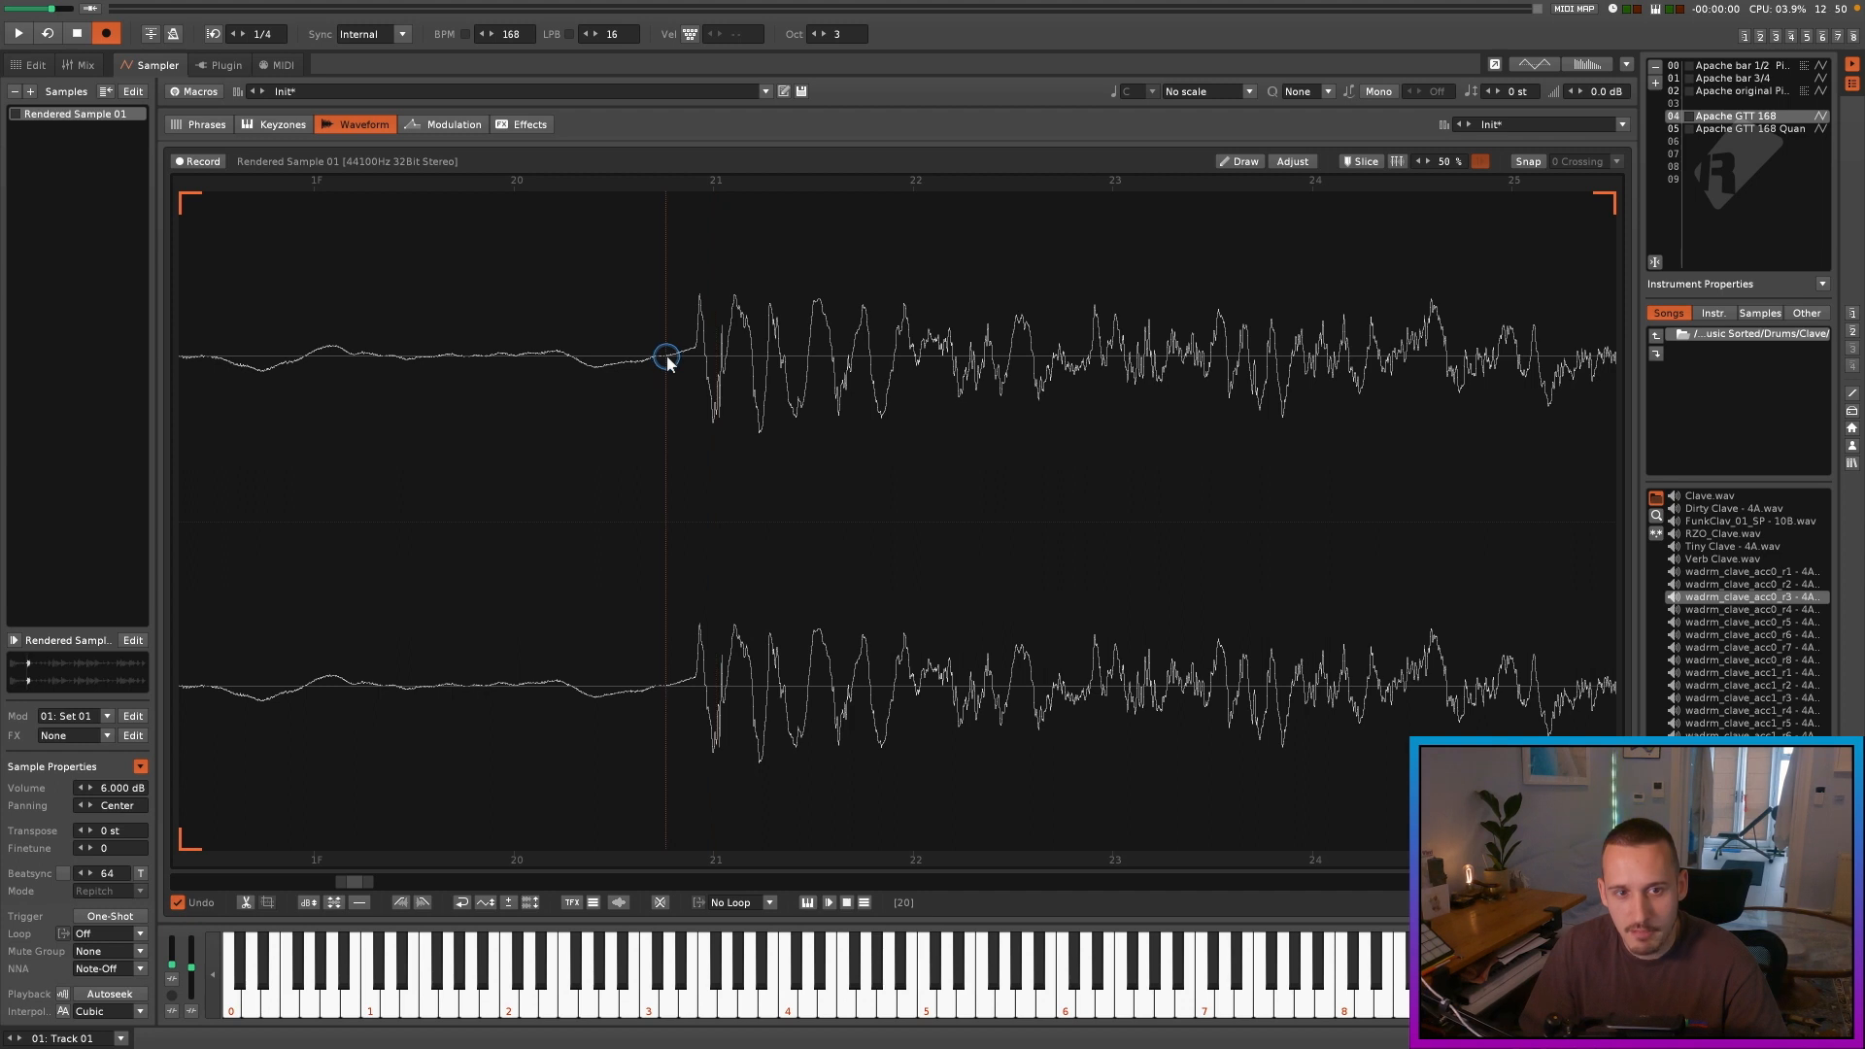
pyautogui.moveTo(666, 359)
pyautogui.mouseDown()
pyautogui.moveTo(516, 375)
pyautogui.moveTo(729, 383)
pyautogui.moveTo(512, 375)
pyautogui.moveTo(666, 377)
pyautogui.mouseUp()
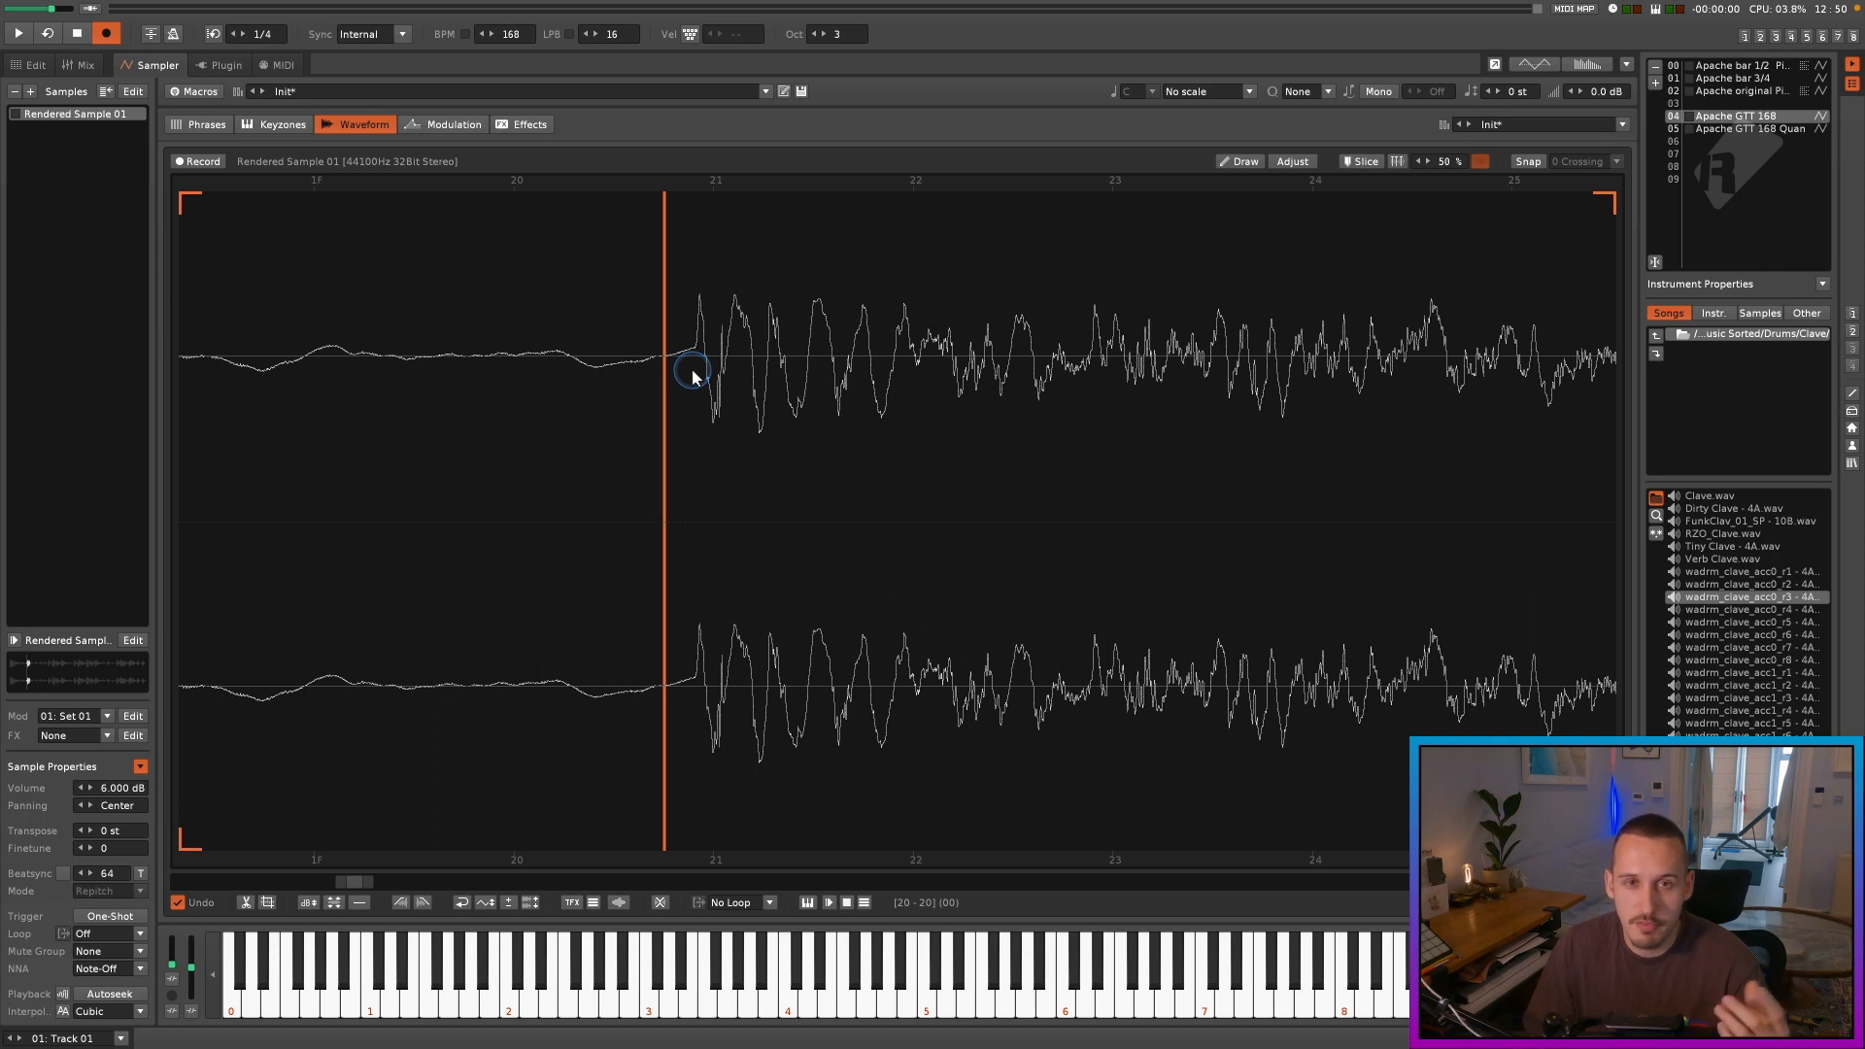
pyautogui.moveTo(883, 377); pyautogui.dragTo(595, 391)
pyautogui.click(555, 384)
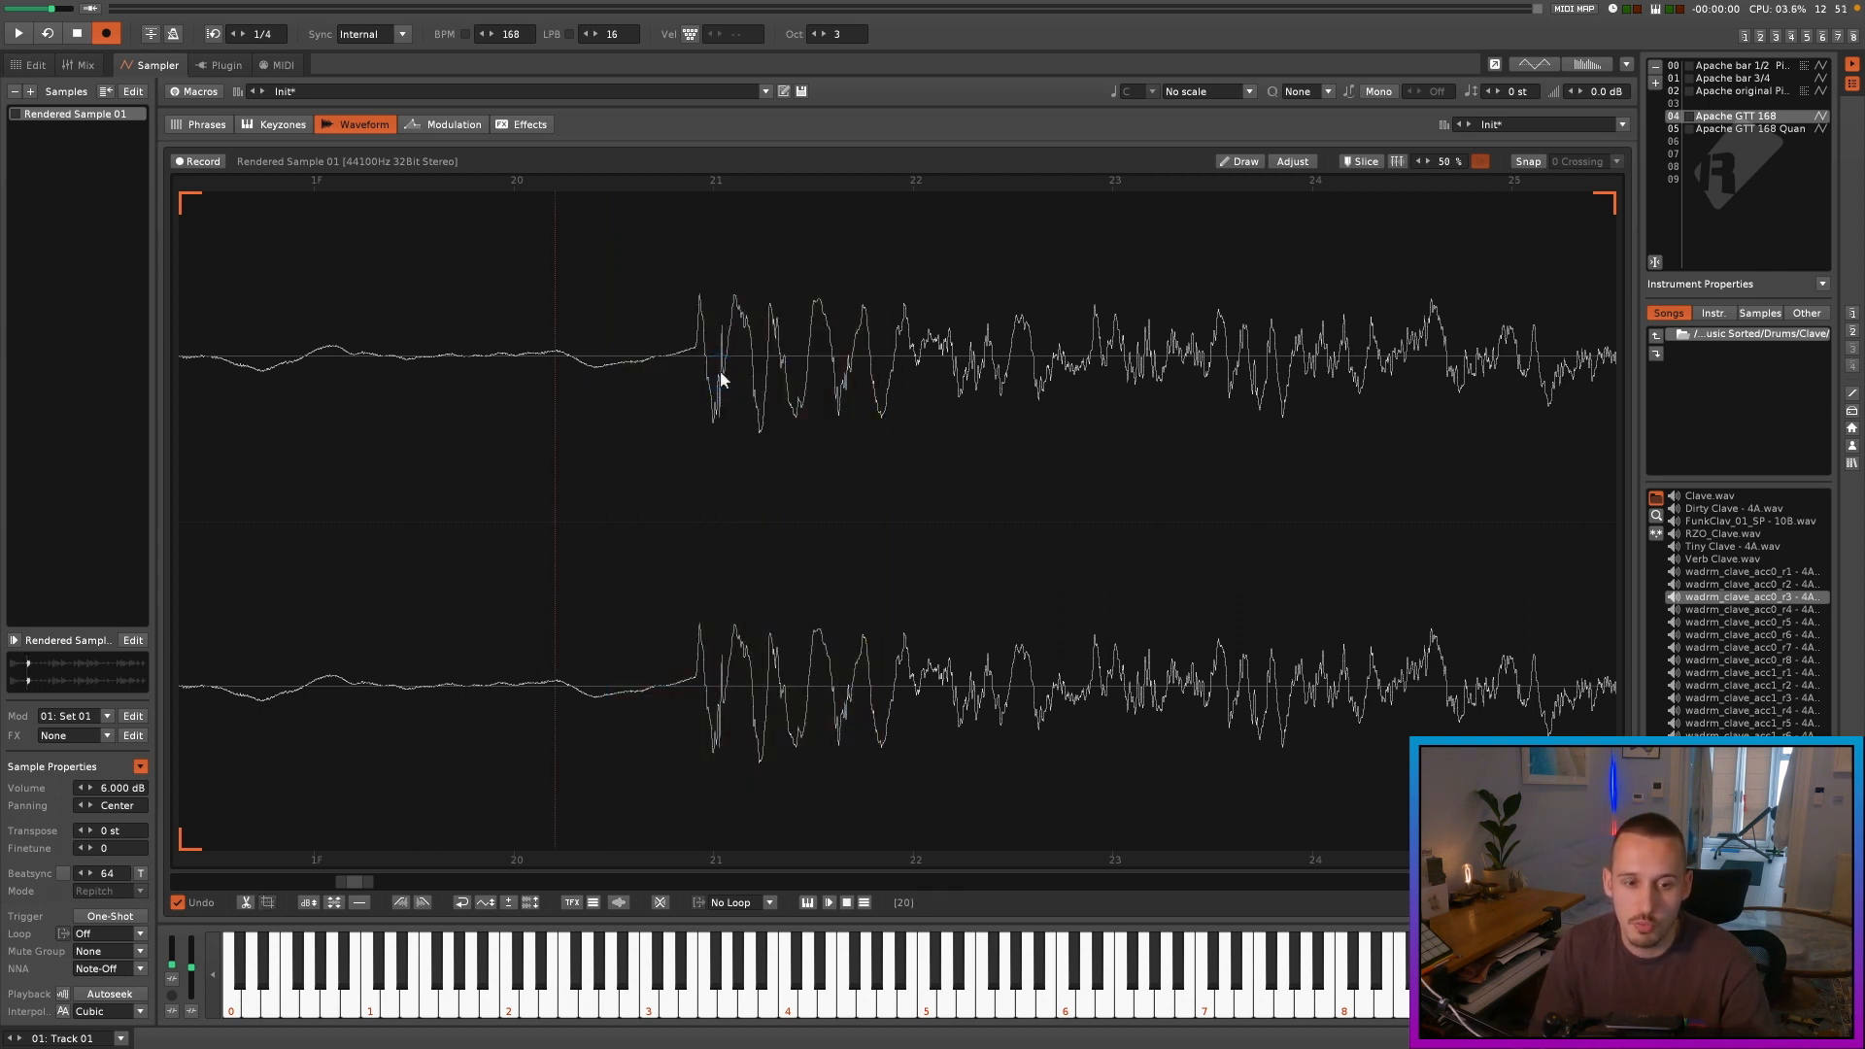
pyautogui.click(581, 365)
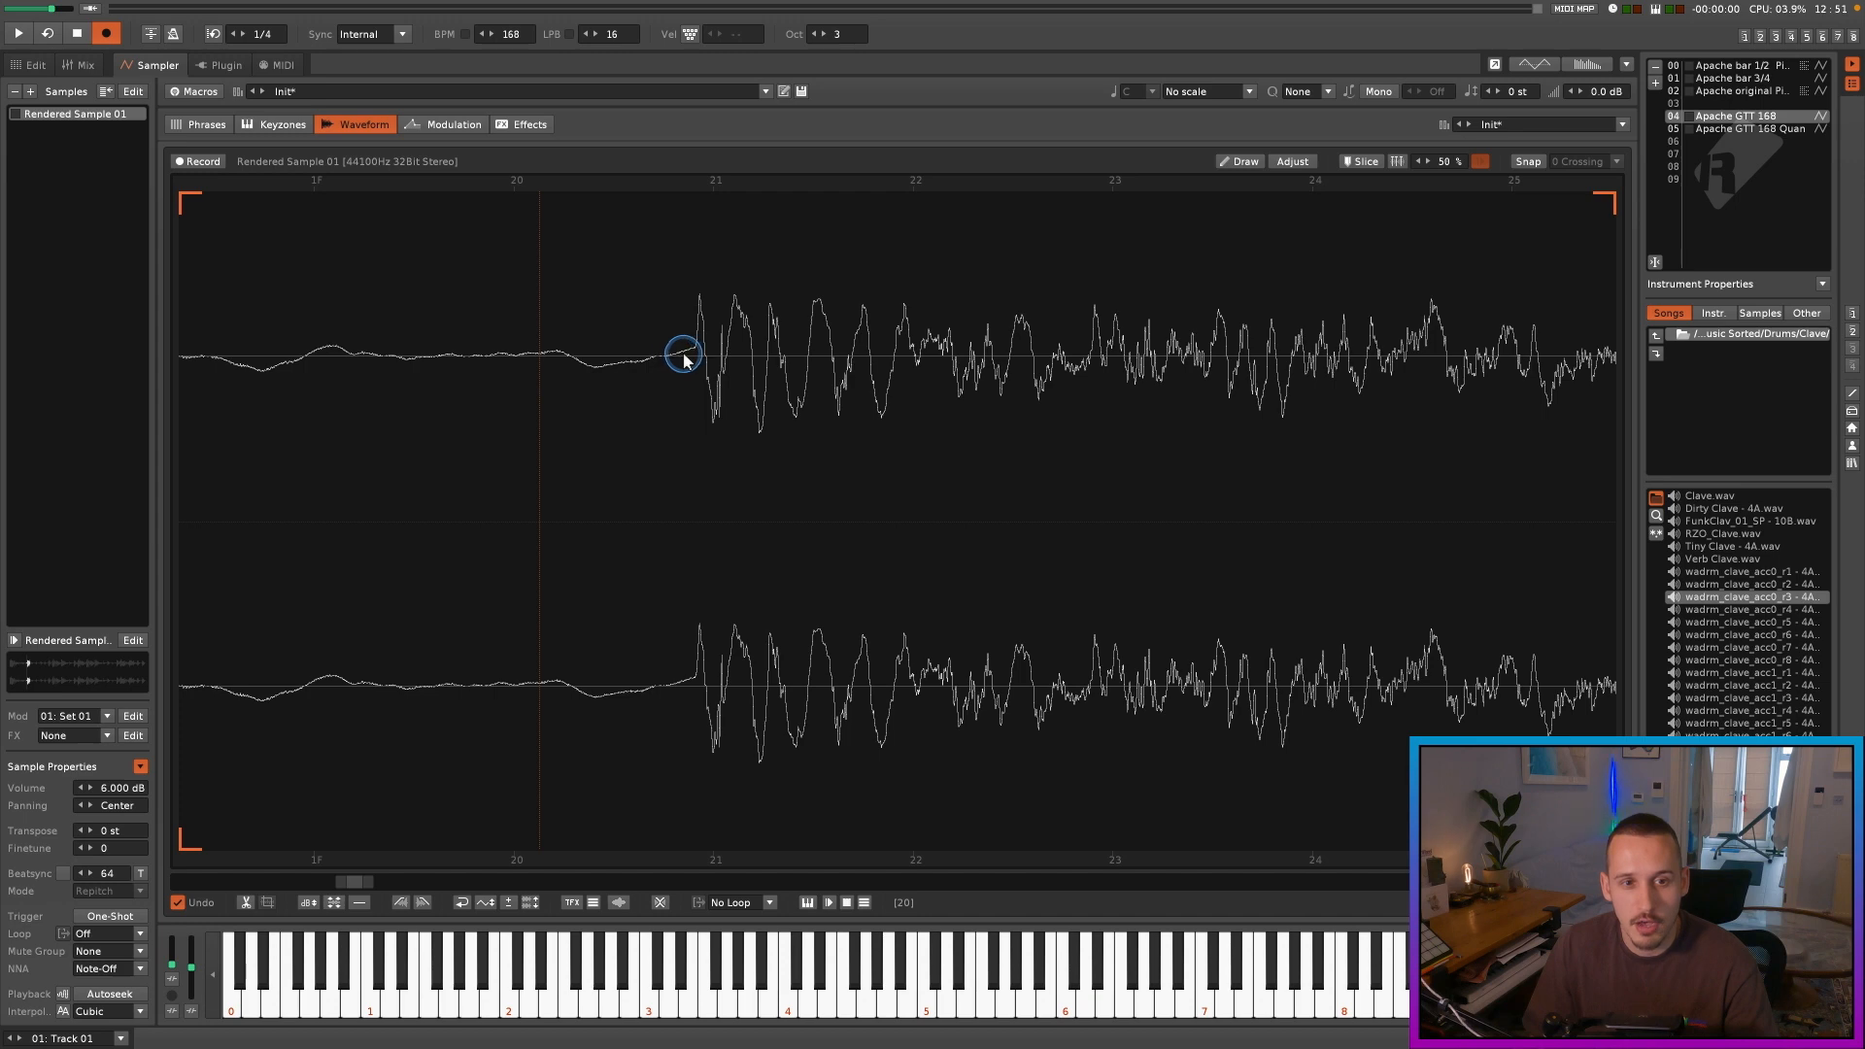
pyautogui.moveTo(686, 358); pyautogui.dragTo(517, 386)
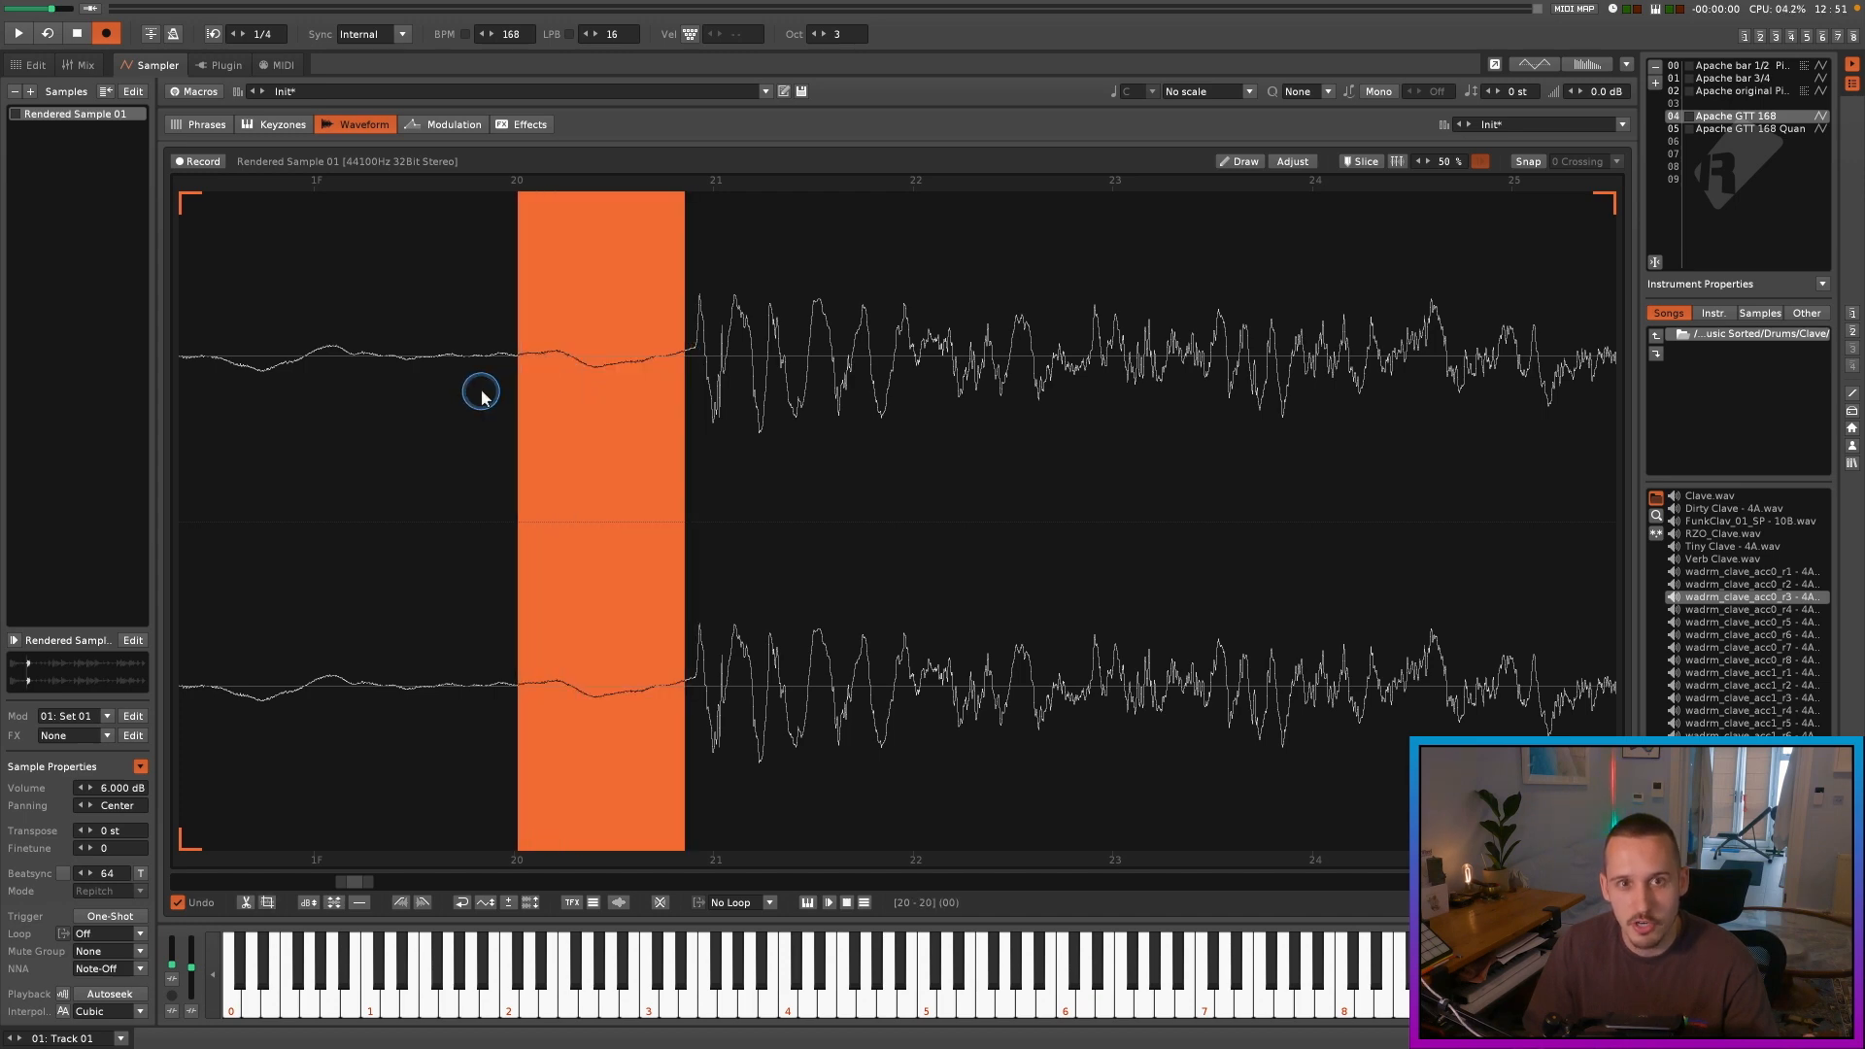
pyautogui.click(480, 395)
# Step: Examine how the hit at grid line 20 aligns in the Apache GTT 168 Quan waveform
pyautogui.click(1744, 129)
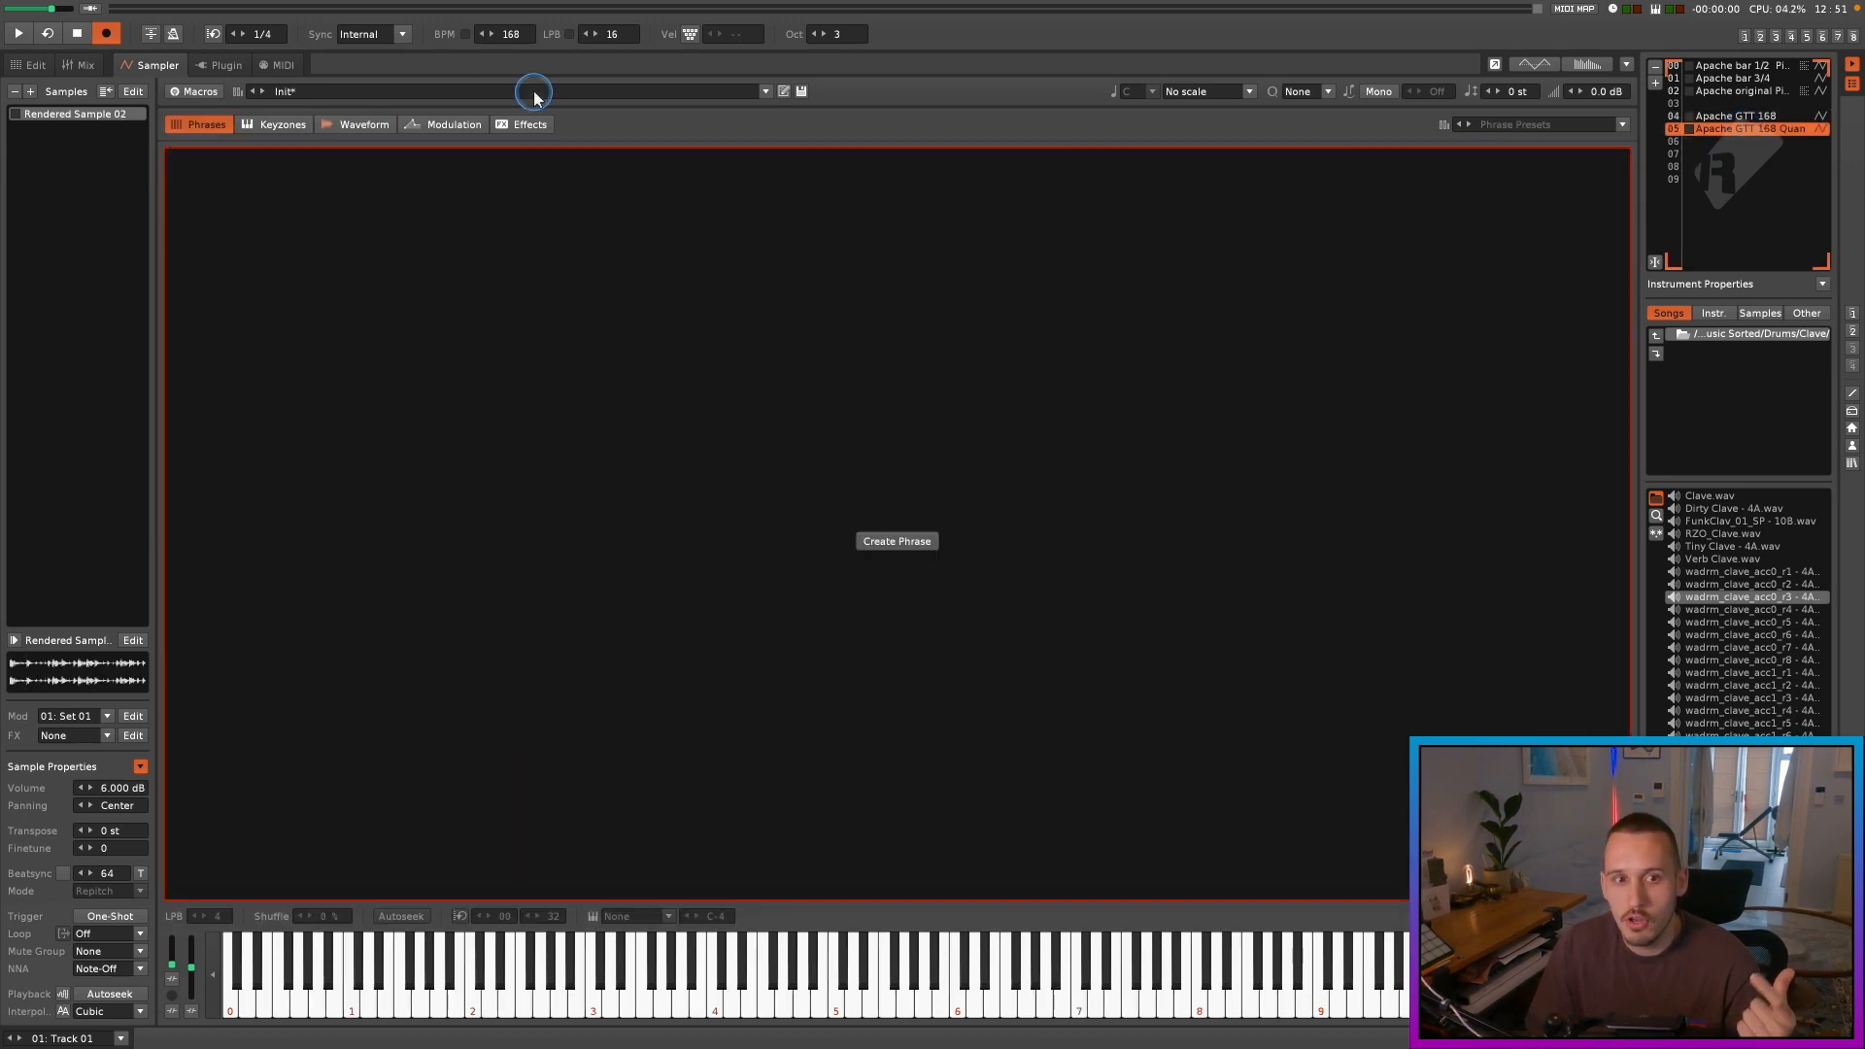
pyautogui.click(381, 126)
pyautogui.scroll(5, 421, 399)
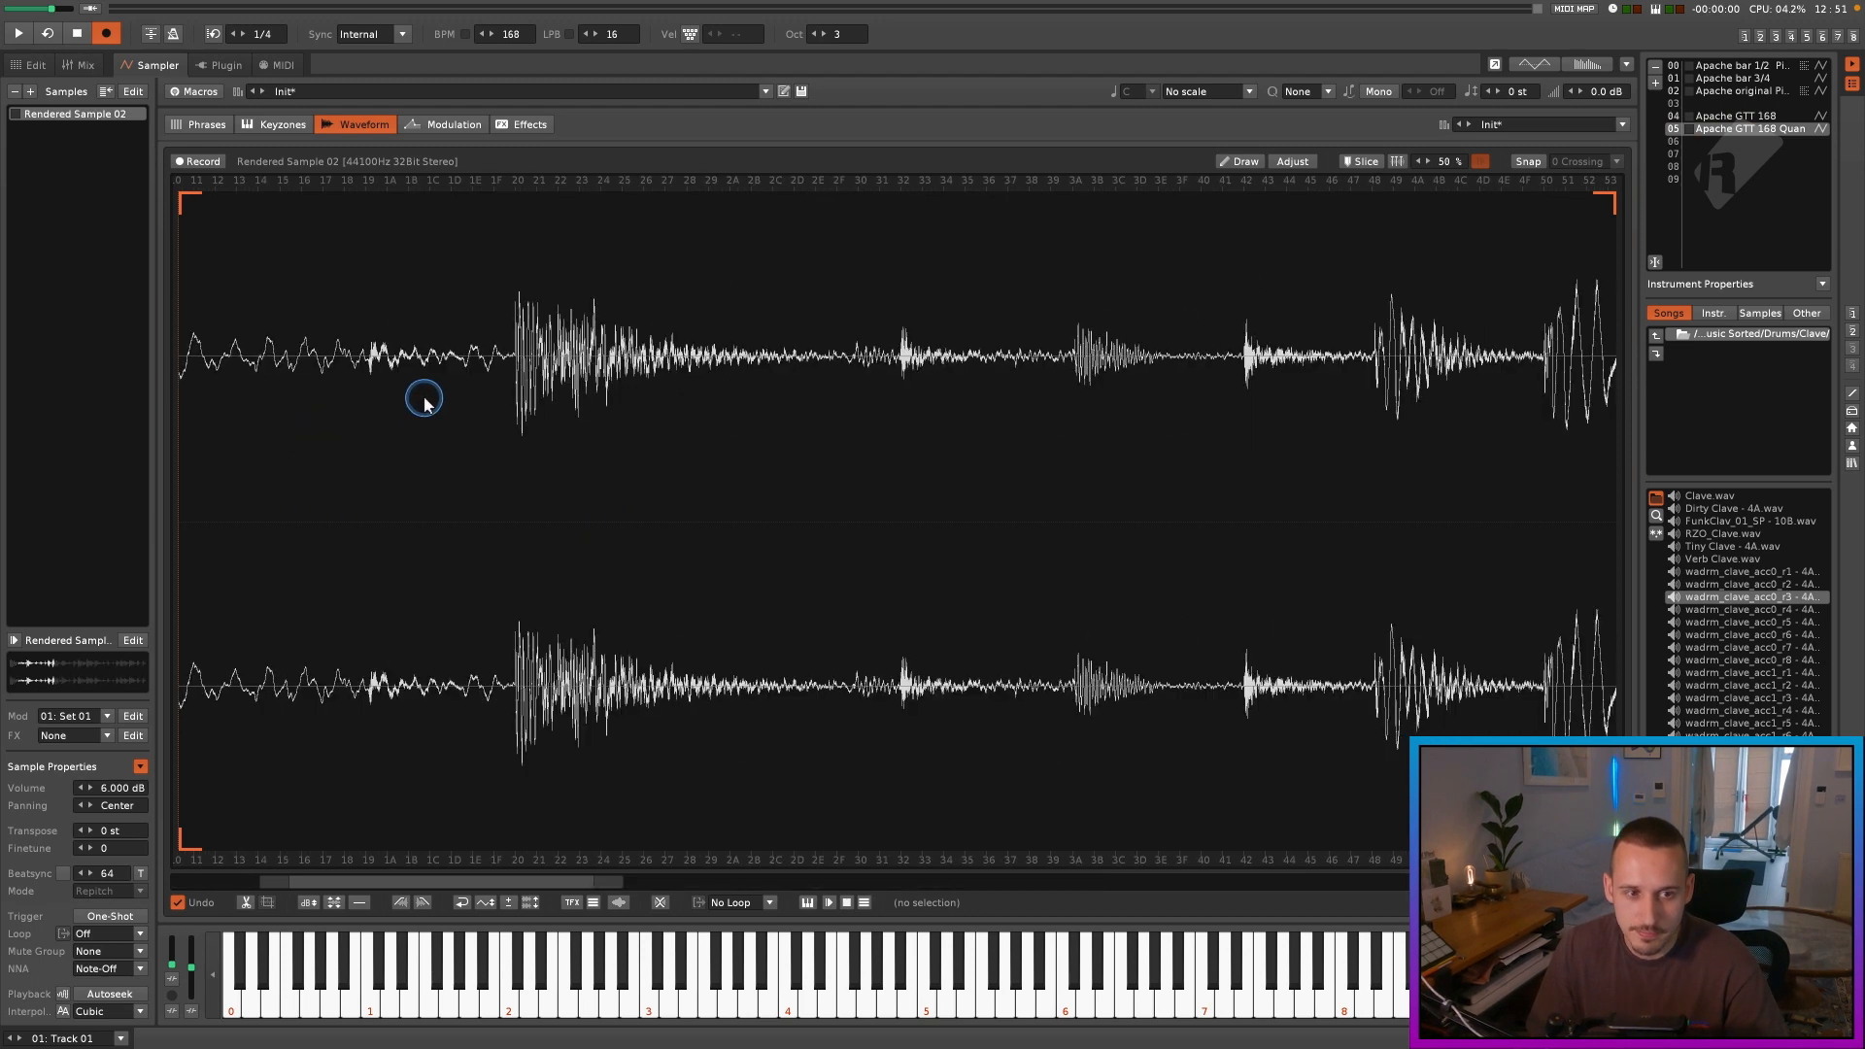
pyautogui.scroll(6, 604, 362)
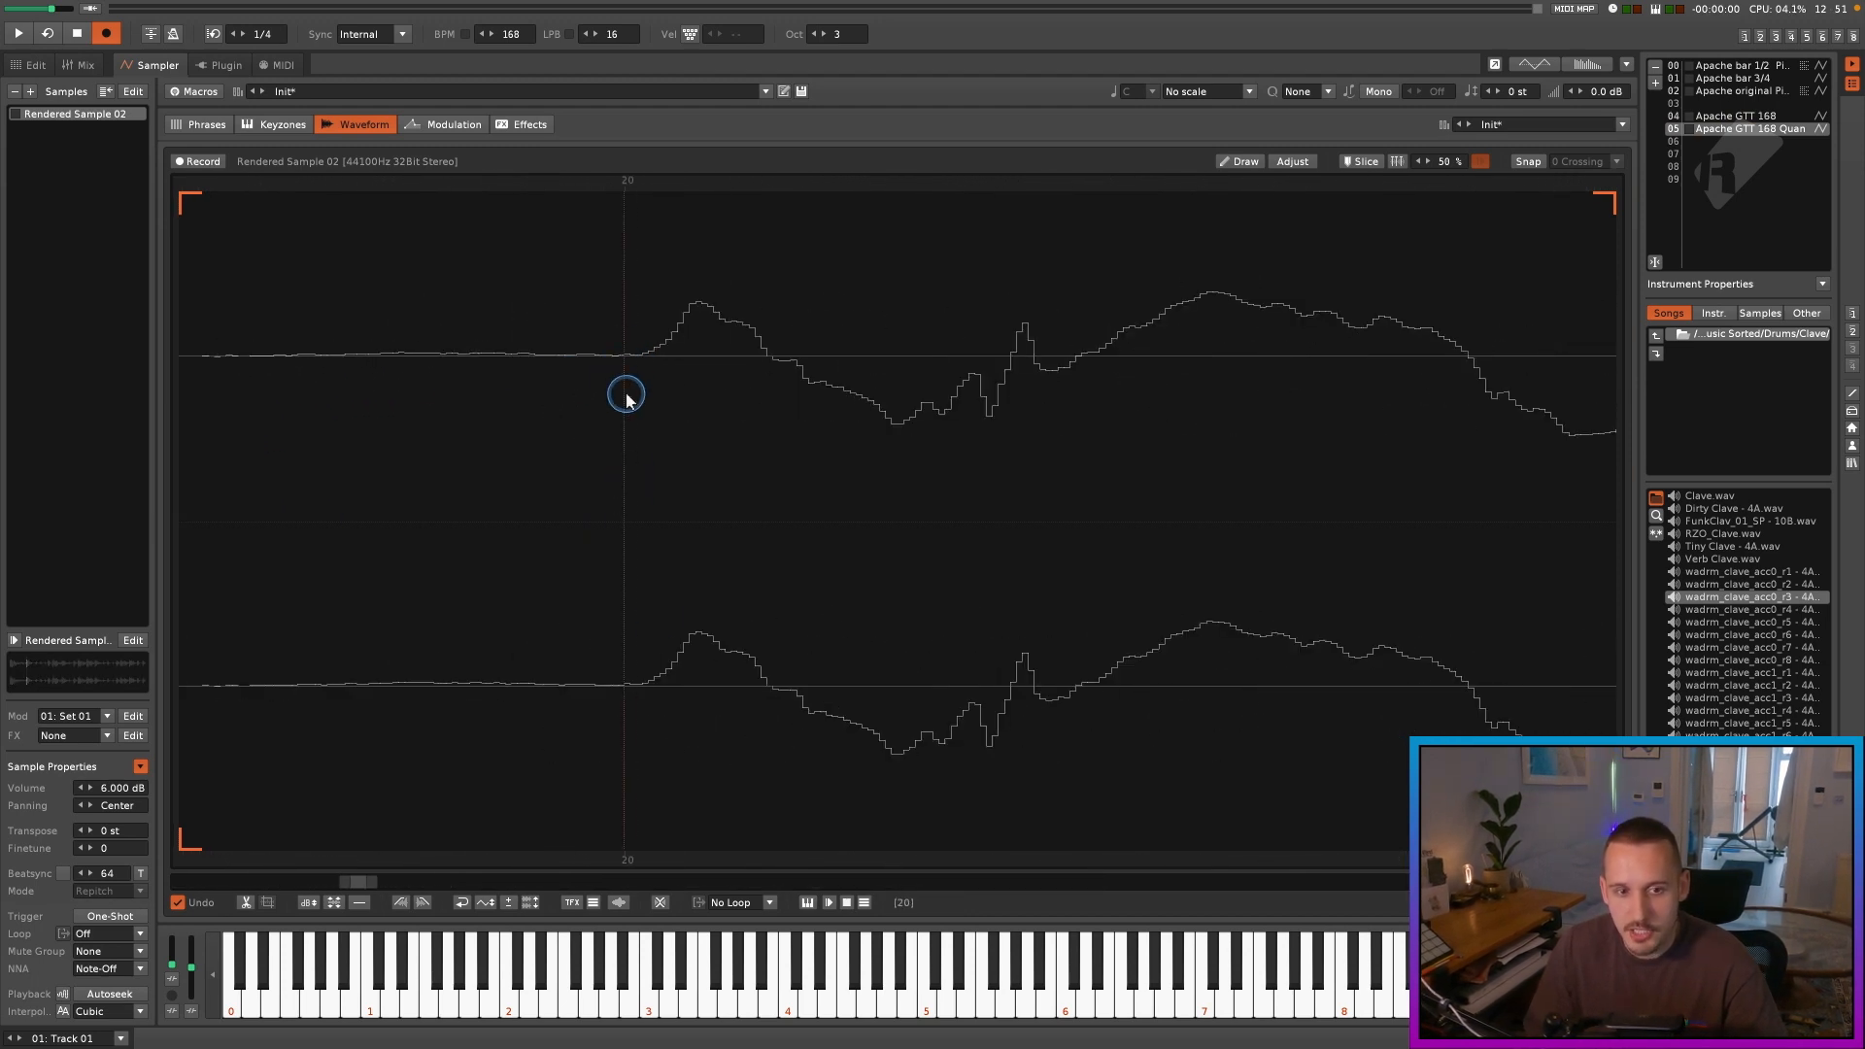
pyautogui.scroll(-3, 642, 729)
pyautogui.scroll(-6, 621, 719)
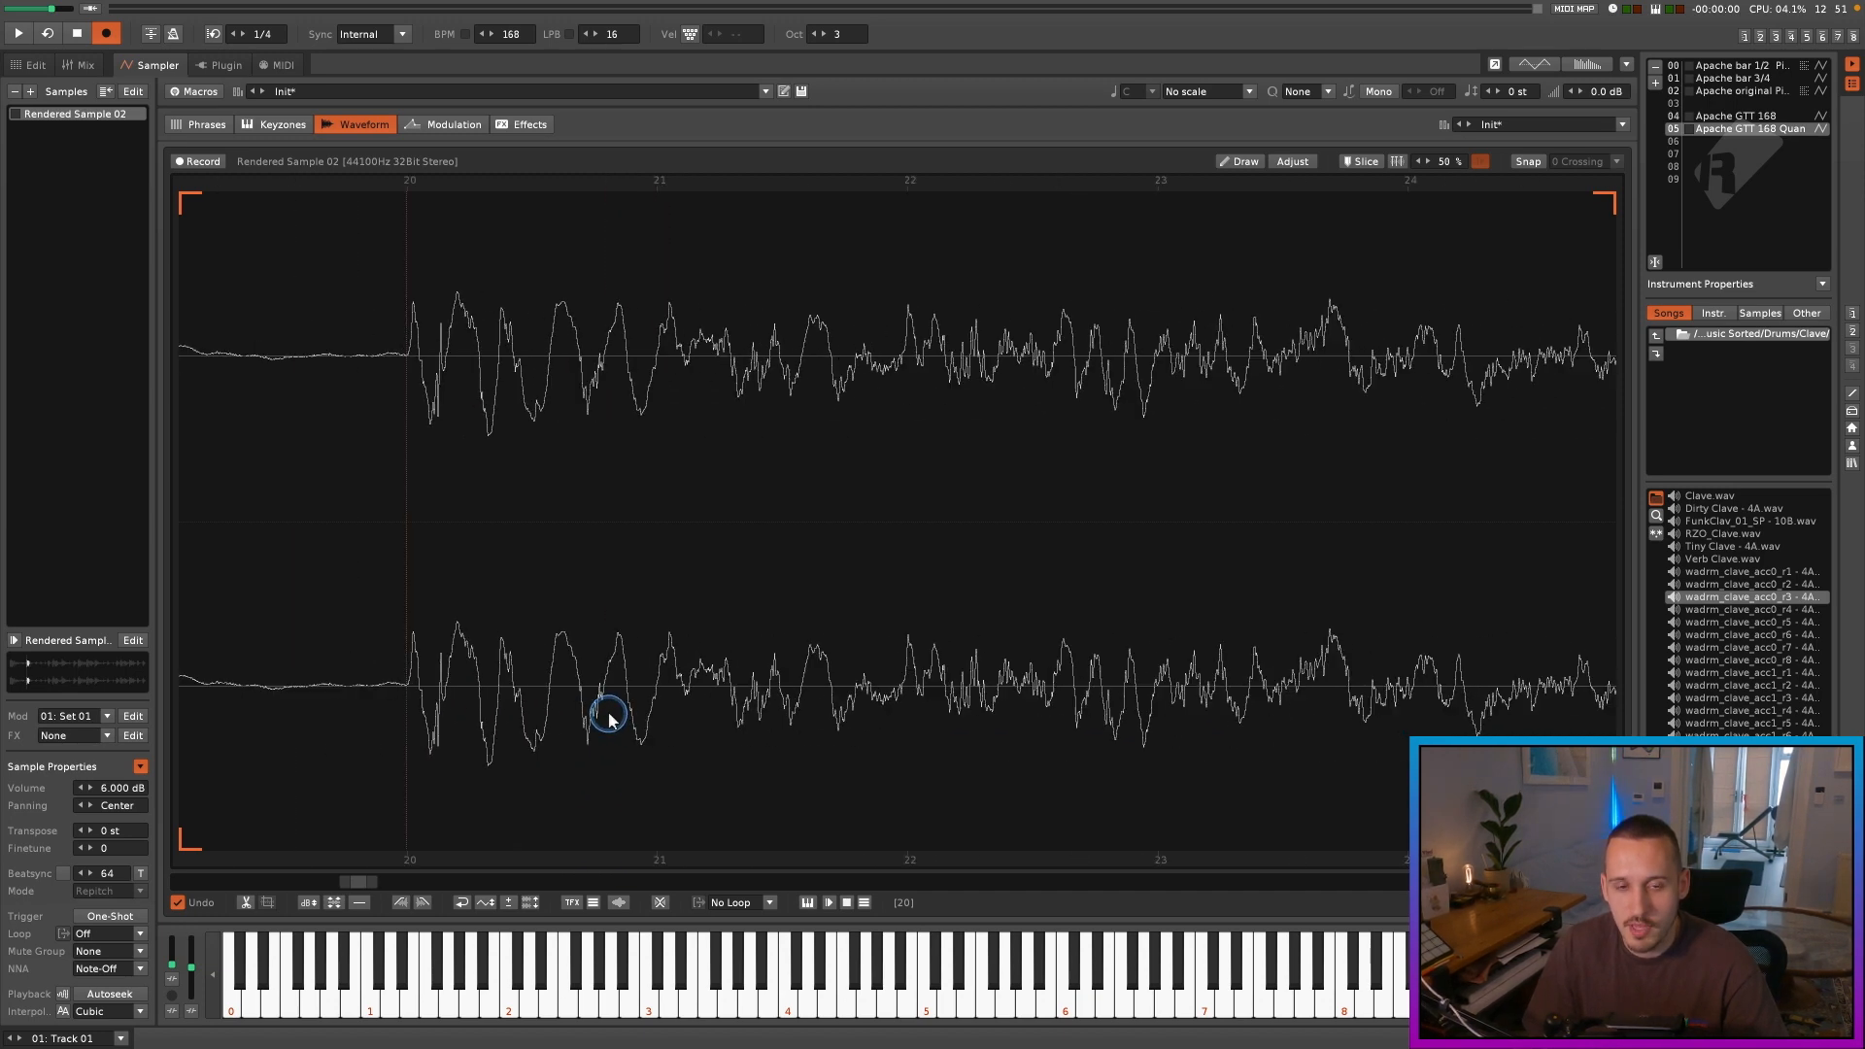
pyautogui.hscroll(2, 927, 583)
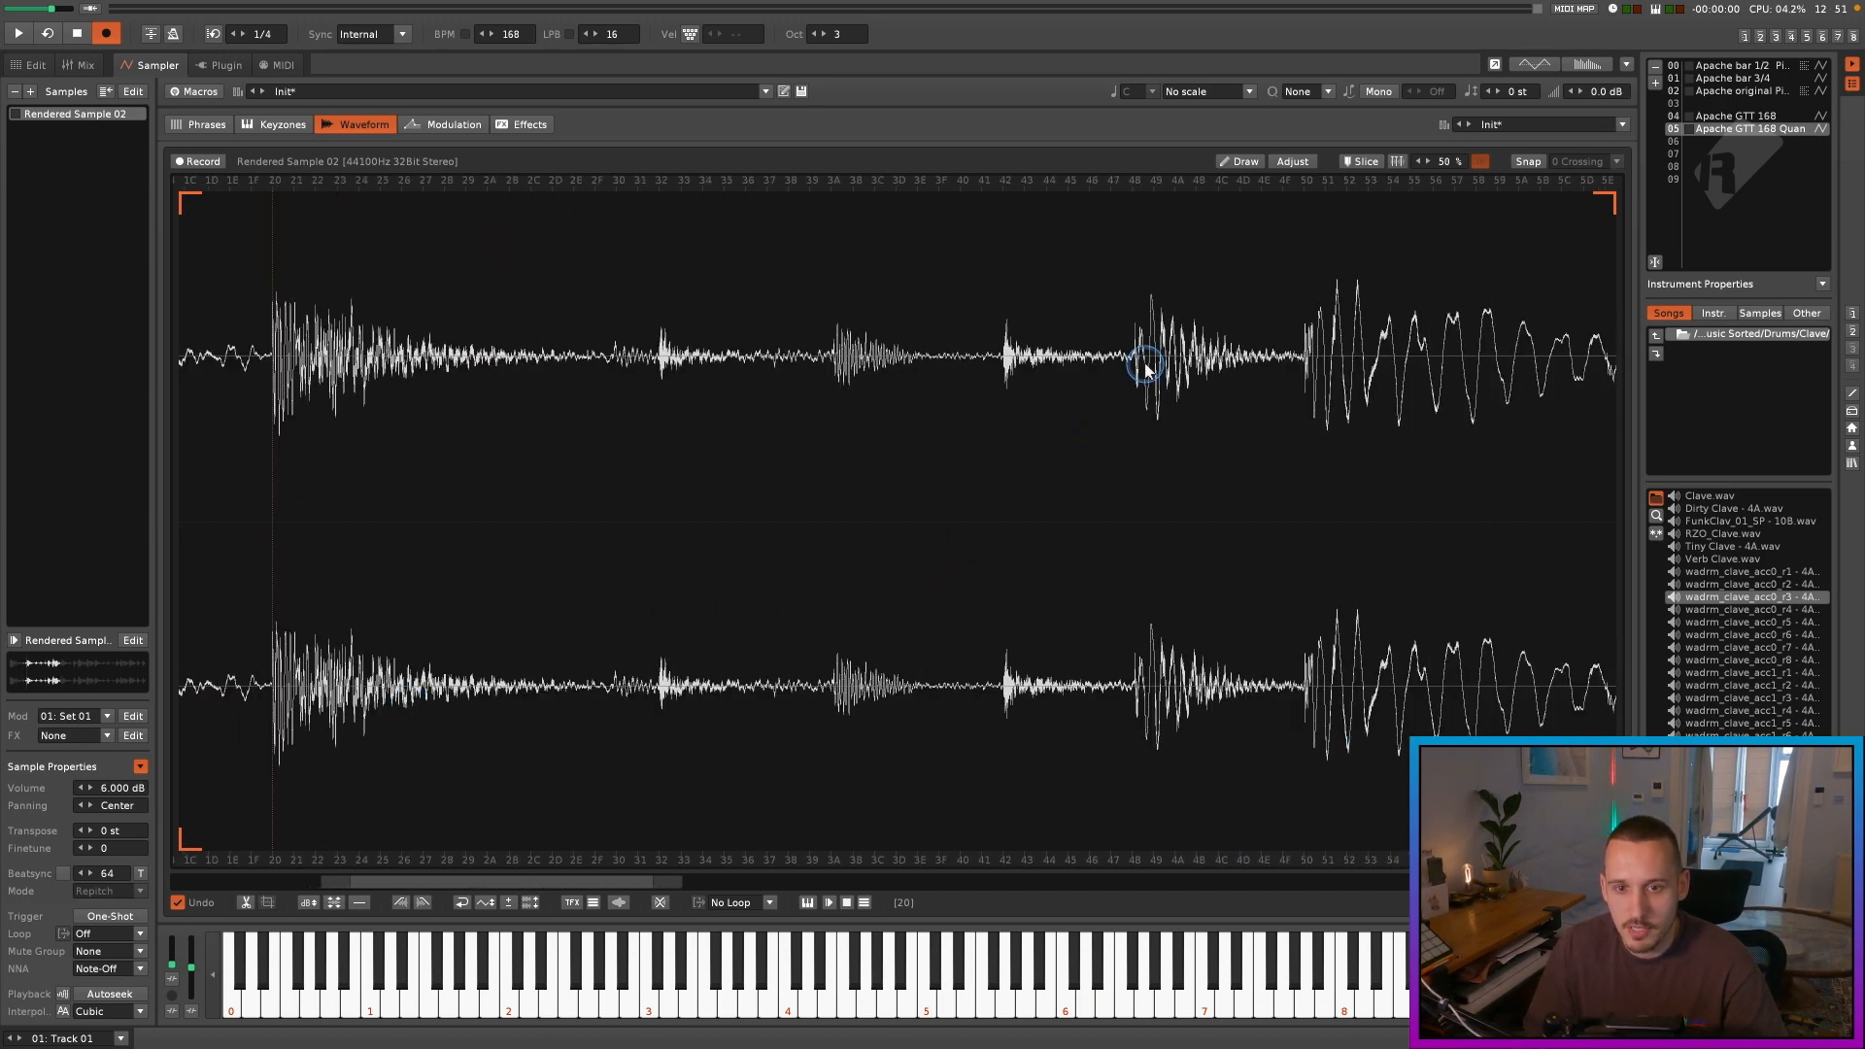
# Step: Check how the quantized hits near grid lines 50, 48, 42 and 3A align with the grid
pyautogui.scroll(6, 1311, 377)
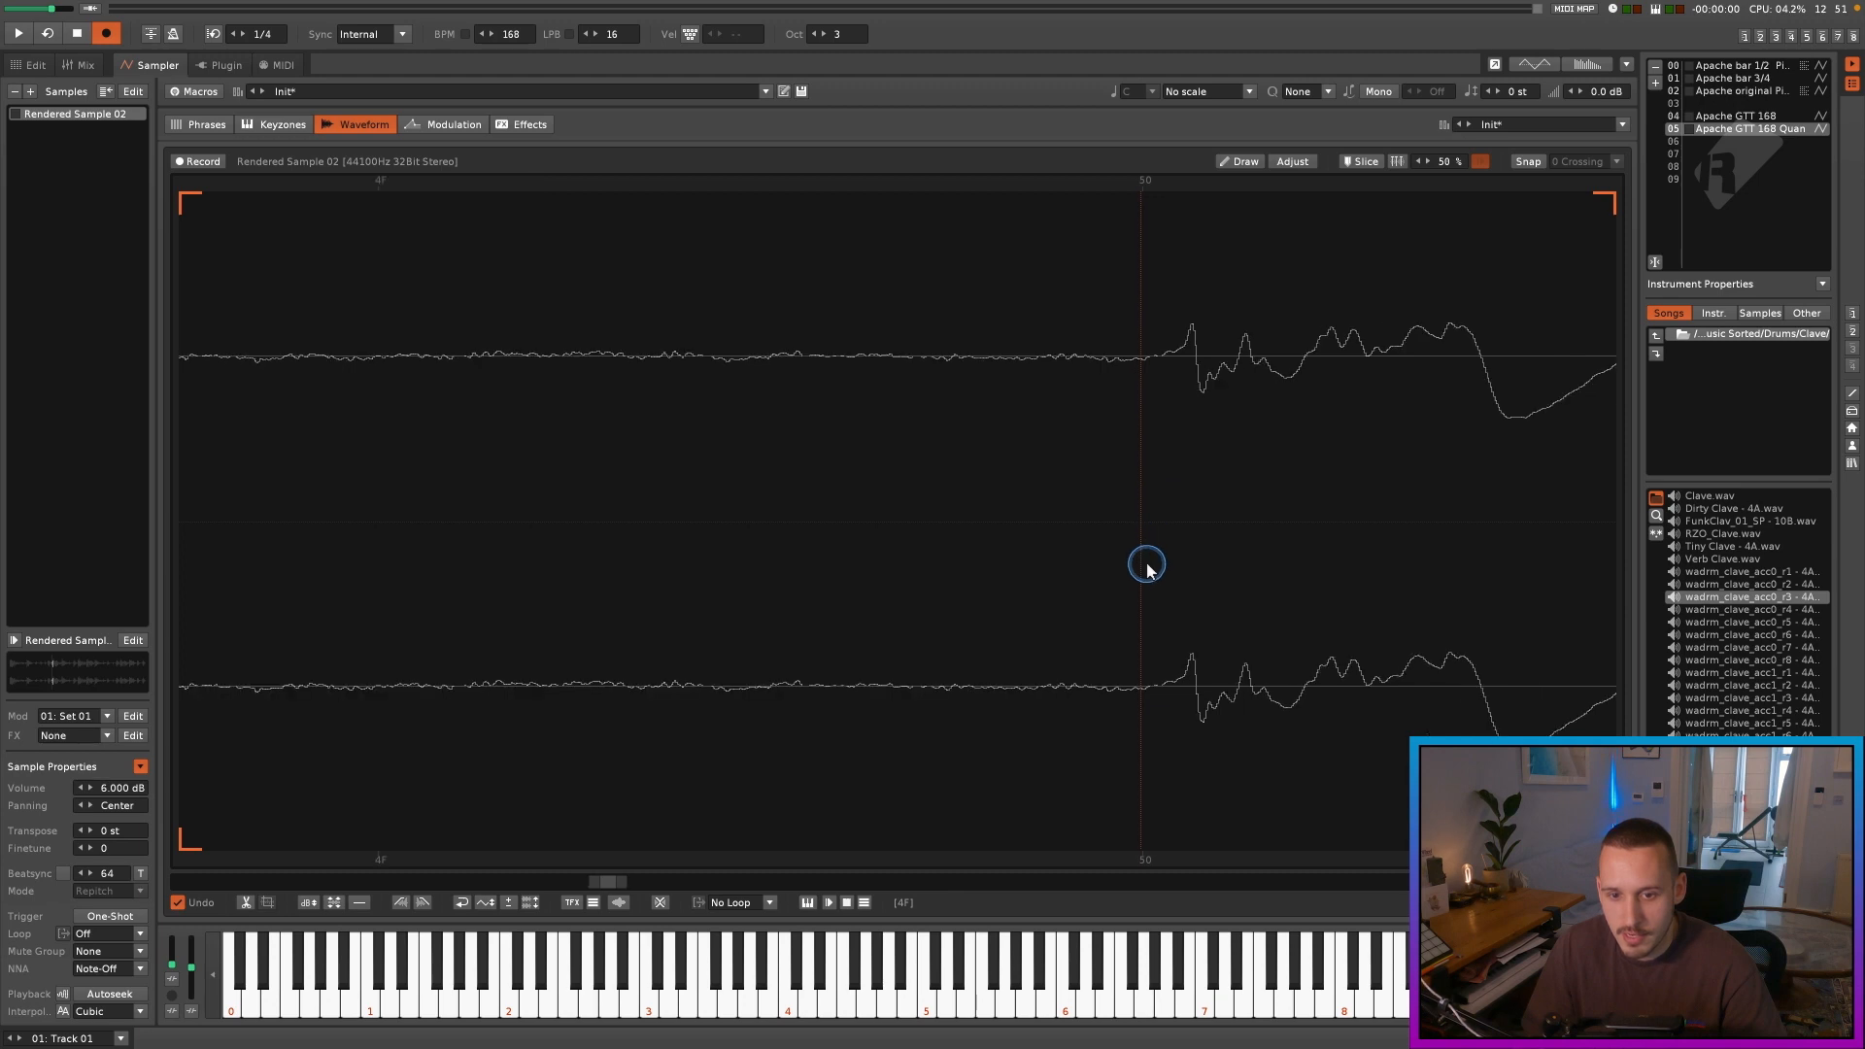
pyautogui.scroll(-4, 866, 479)
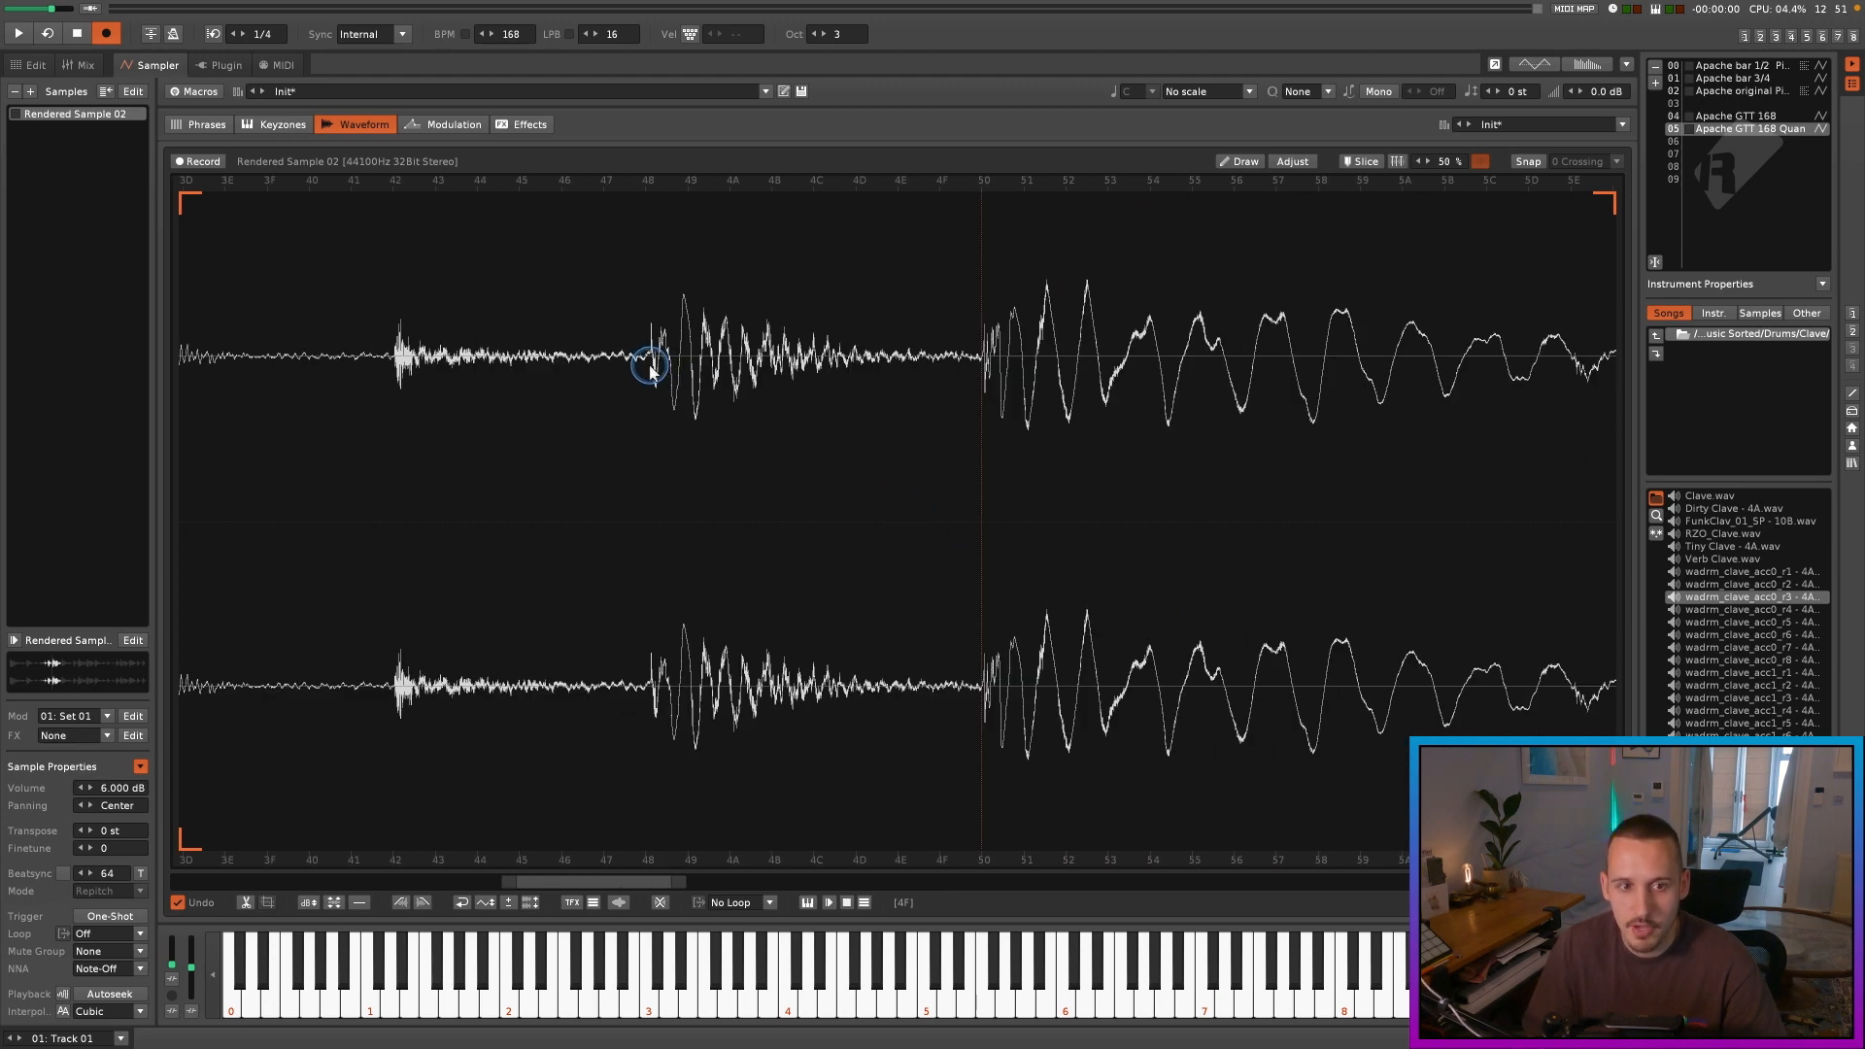
pyautogui.scroll(10, 646, 367)
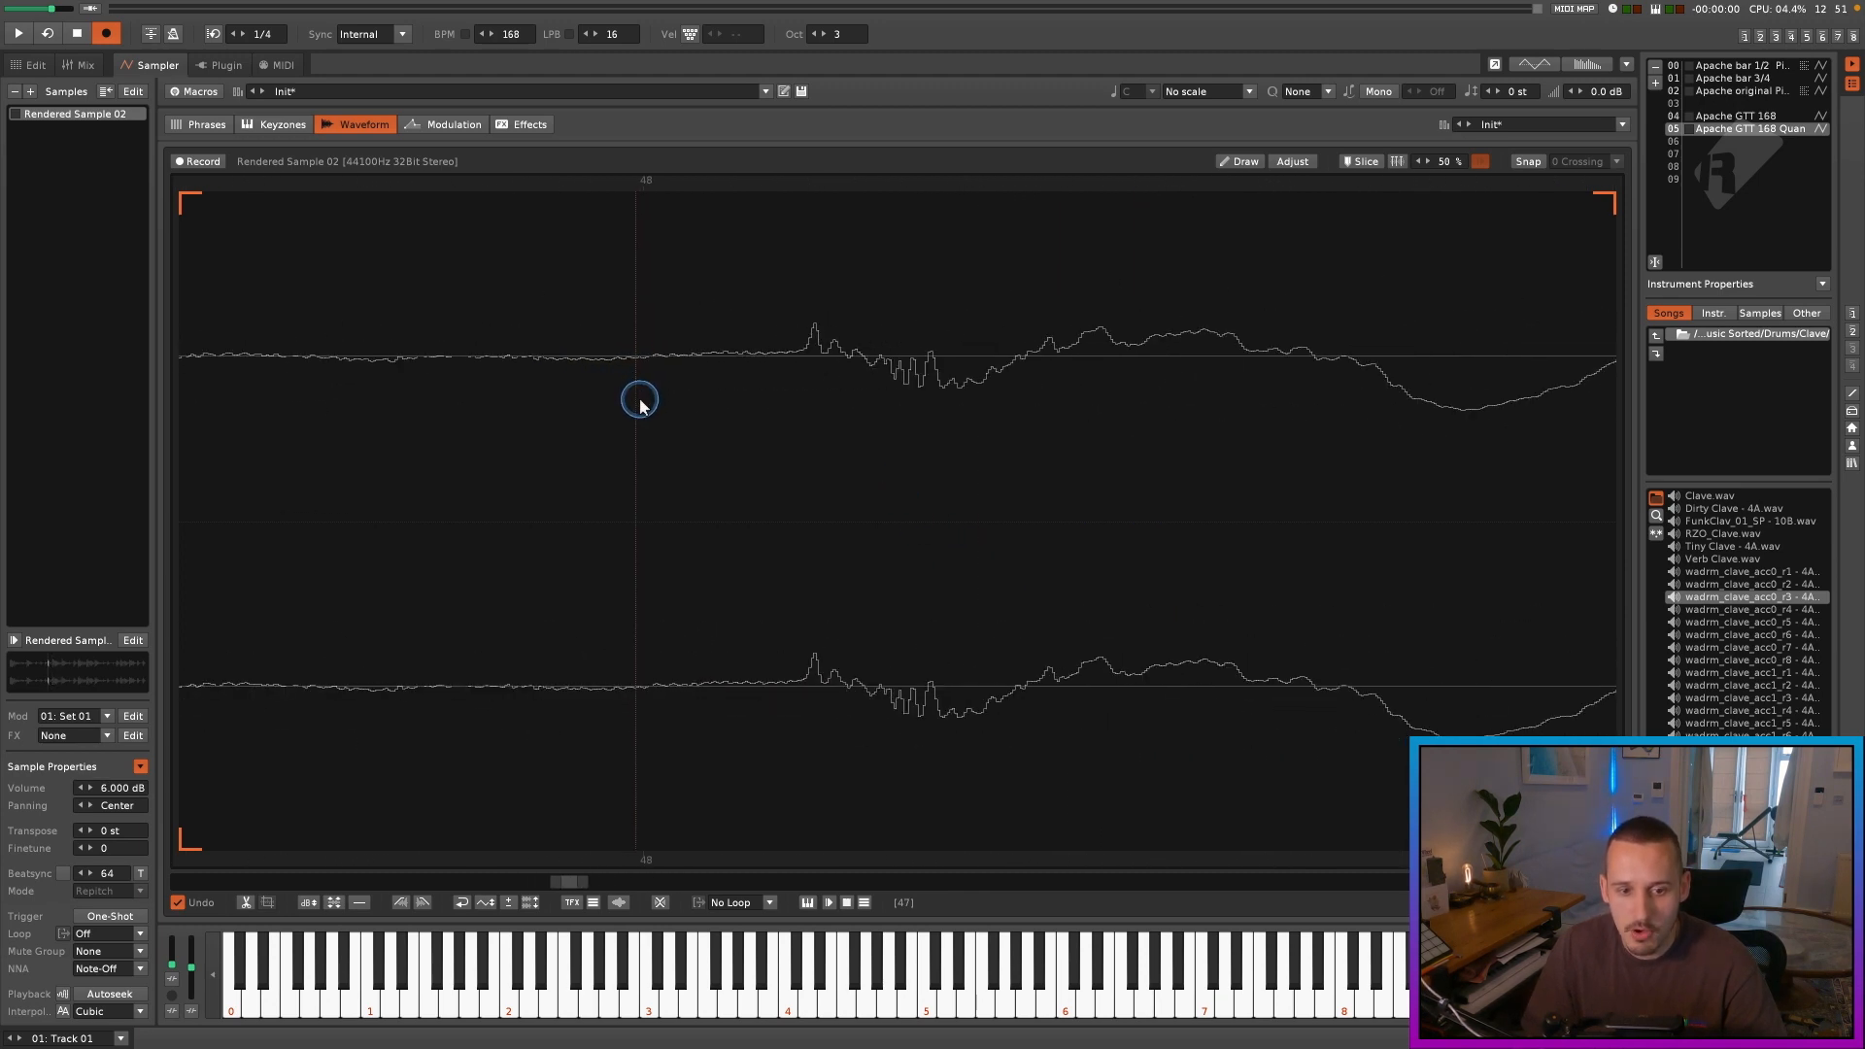
pyautogui.scroll(-8, 651, 462)
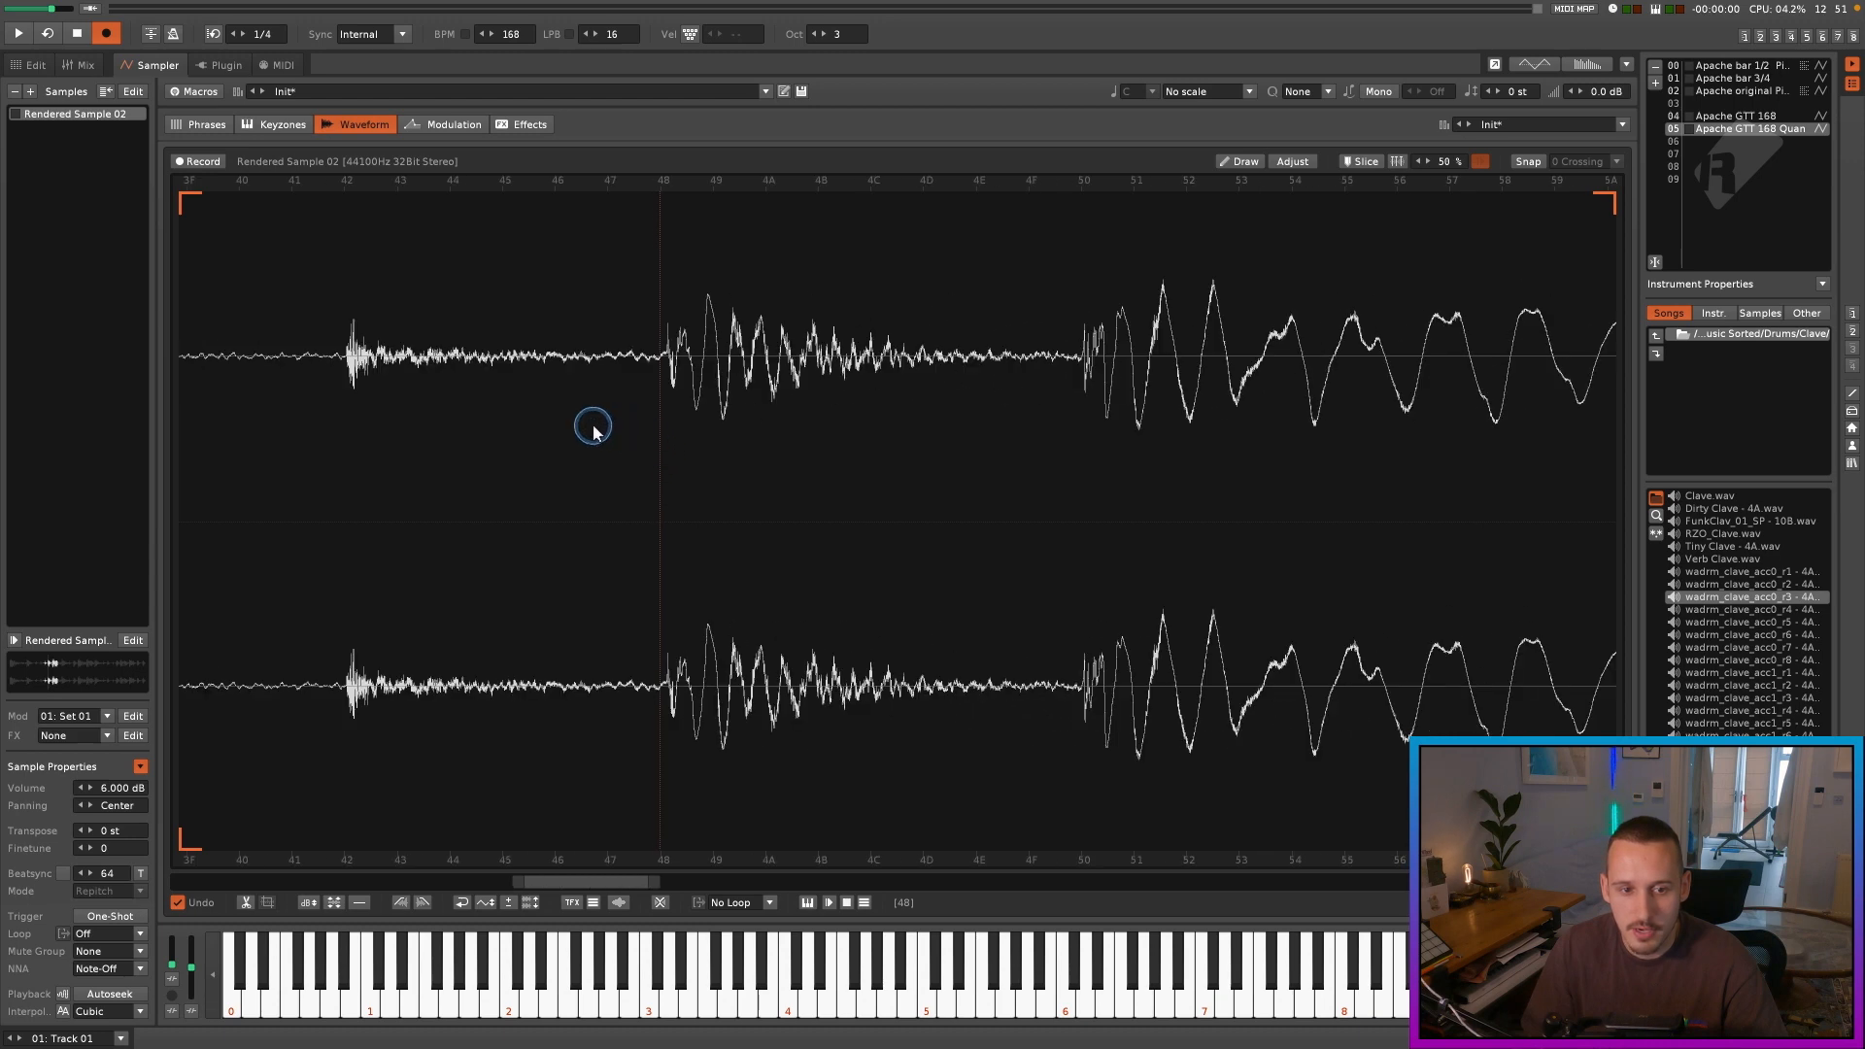
pyautogui.scroll(10, 613, 370)
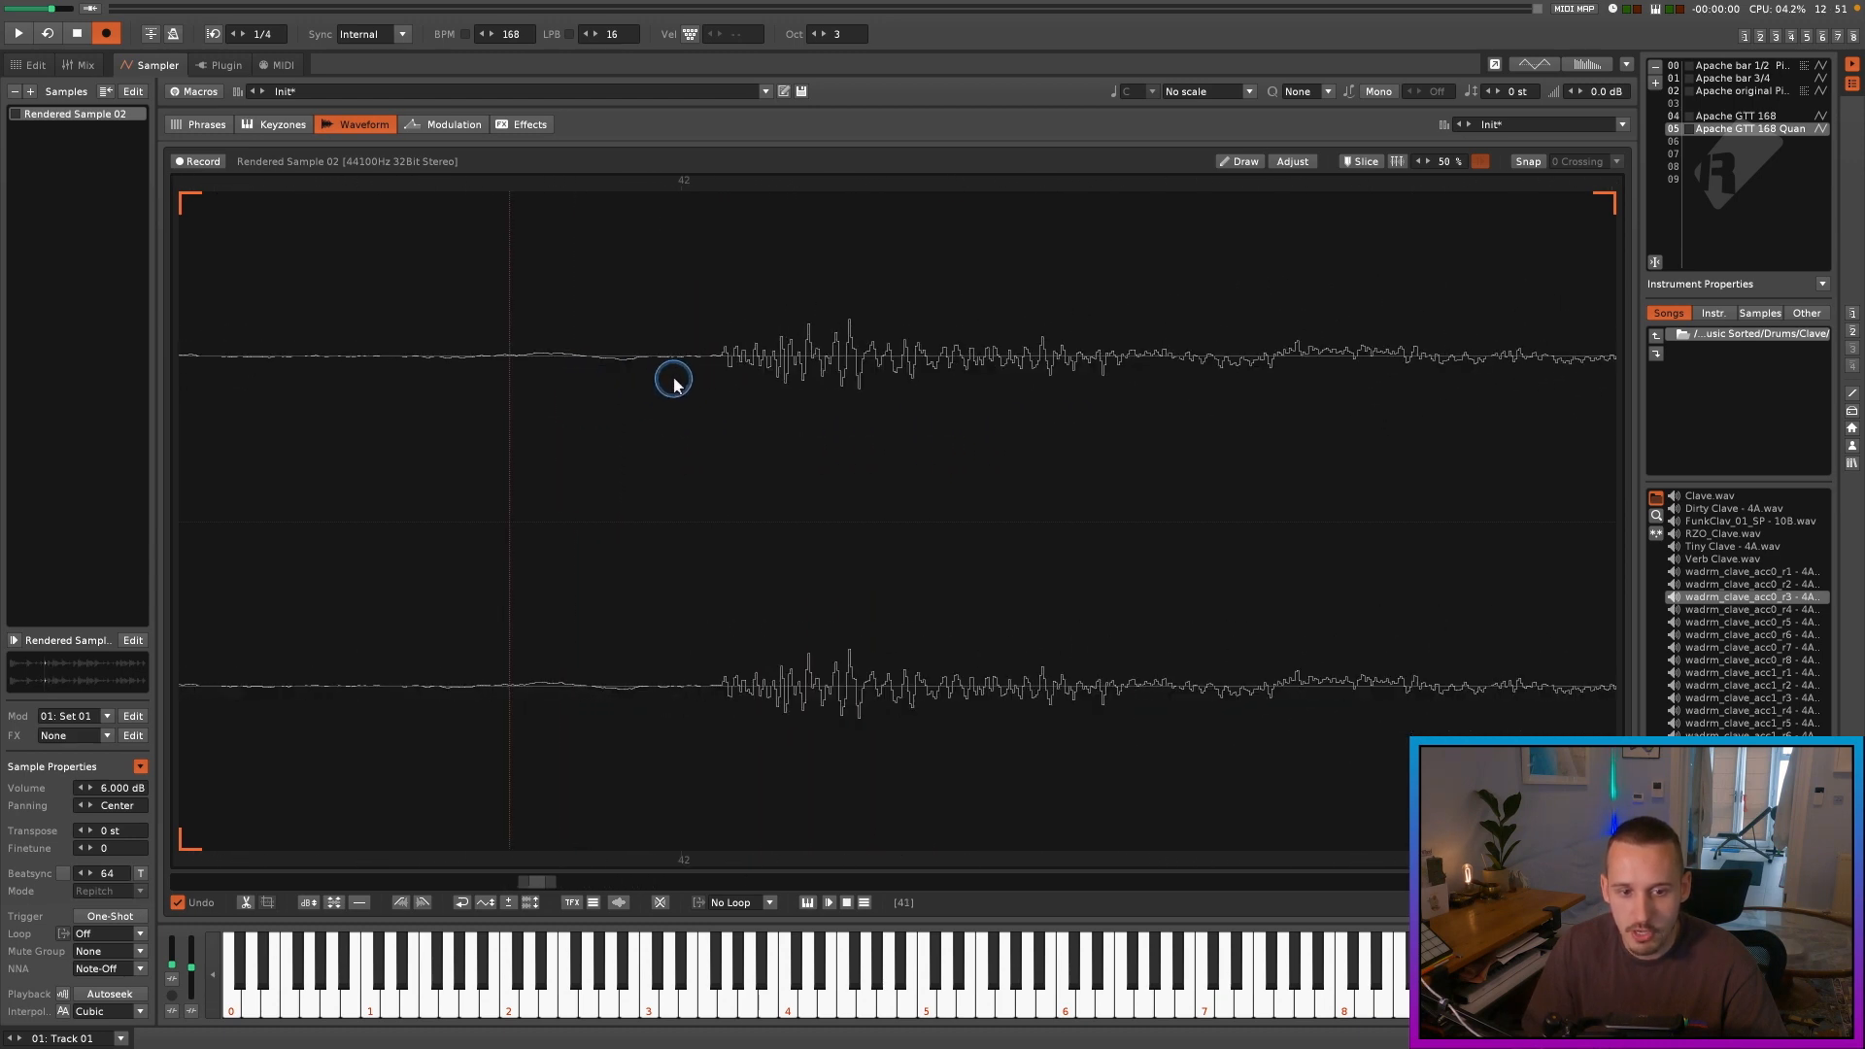
pyautogui.moveTo(722, 358); pyautogui.dragTo(682, 366)
pyautogui.click(660, 377)
pyautogui.scroll(-4, 661, 377)
pyautogui.hscroll(-3, 661, 377)
pyautogui.scroll(-6, 661, 376)
pyautogui.scroll(9, 514, 361)
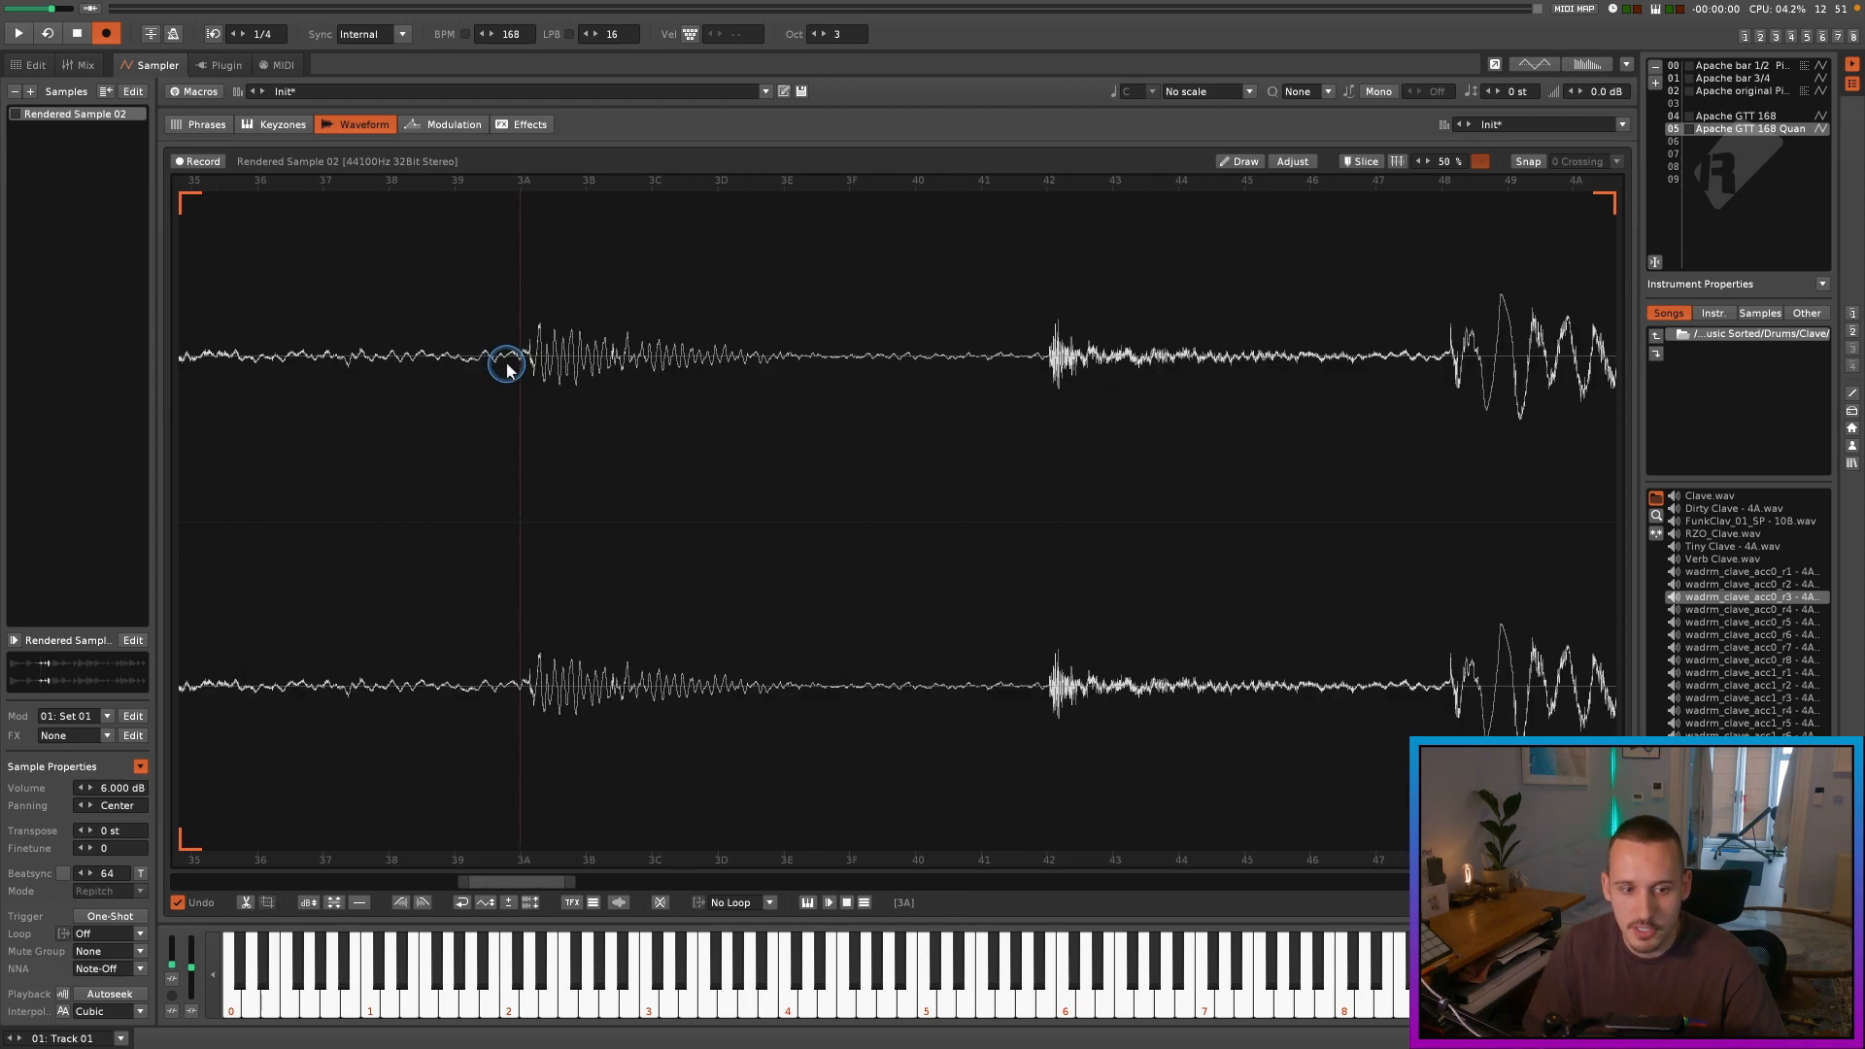
pyautogui.click(529, 375)
pyautogui.scroll(-8, 572, 382)
pyautogui.scroll(-6, 574, 383)
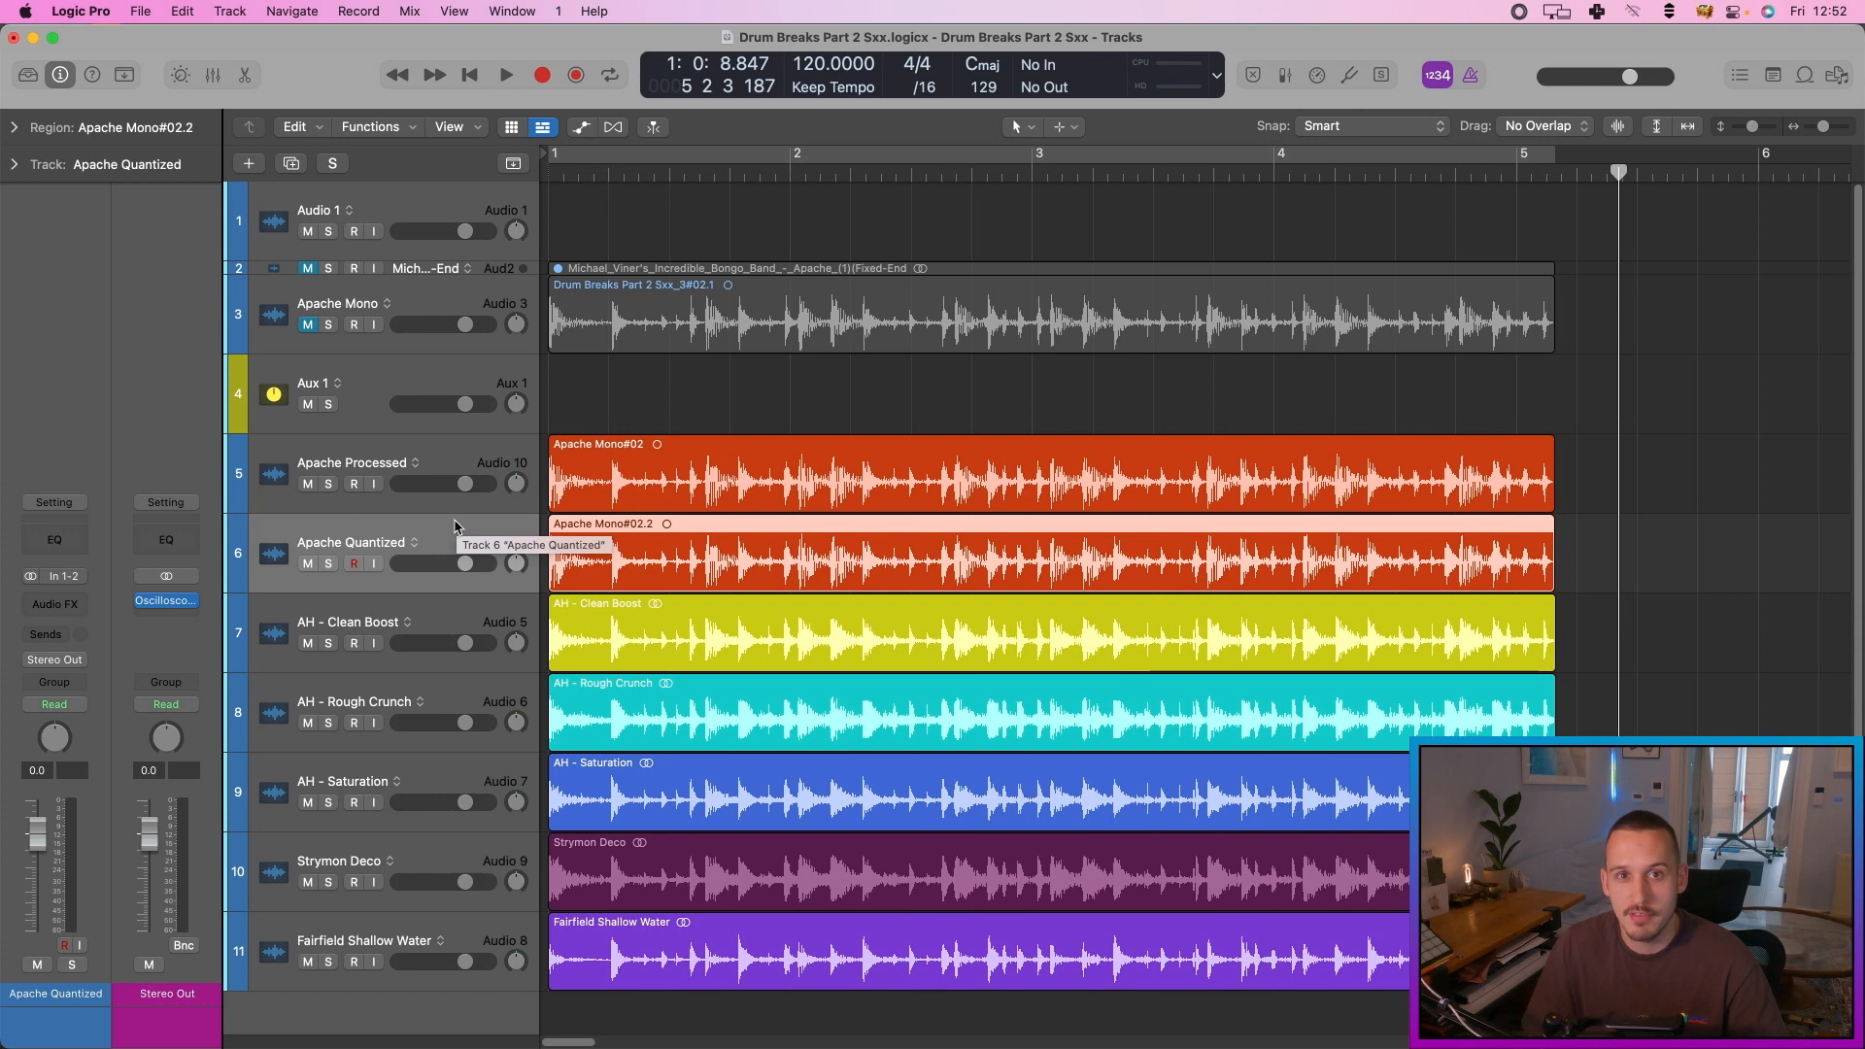
# Step: In Logic Pro, enable Flex on the Apache Quantized track and set its mode to Flex Time - Slicing
pyautogui.press('super+f')
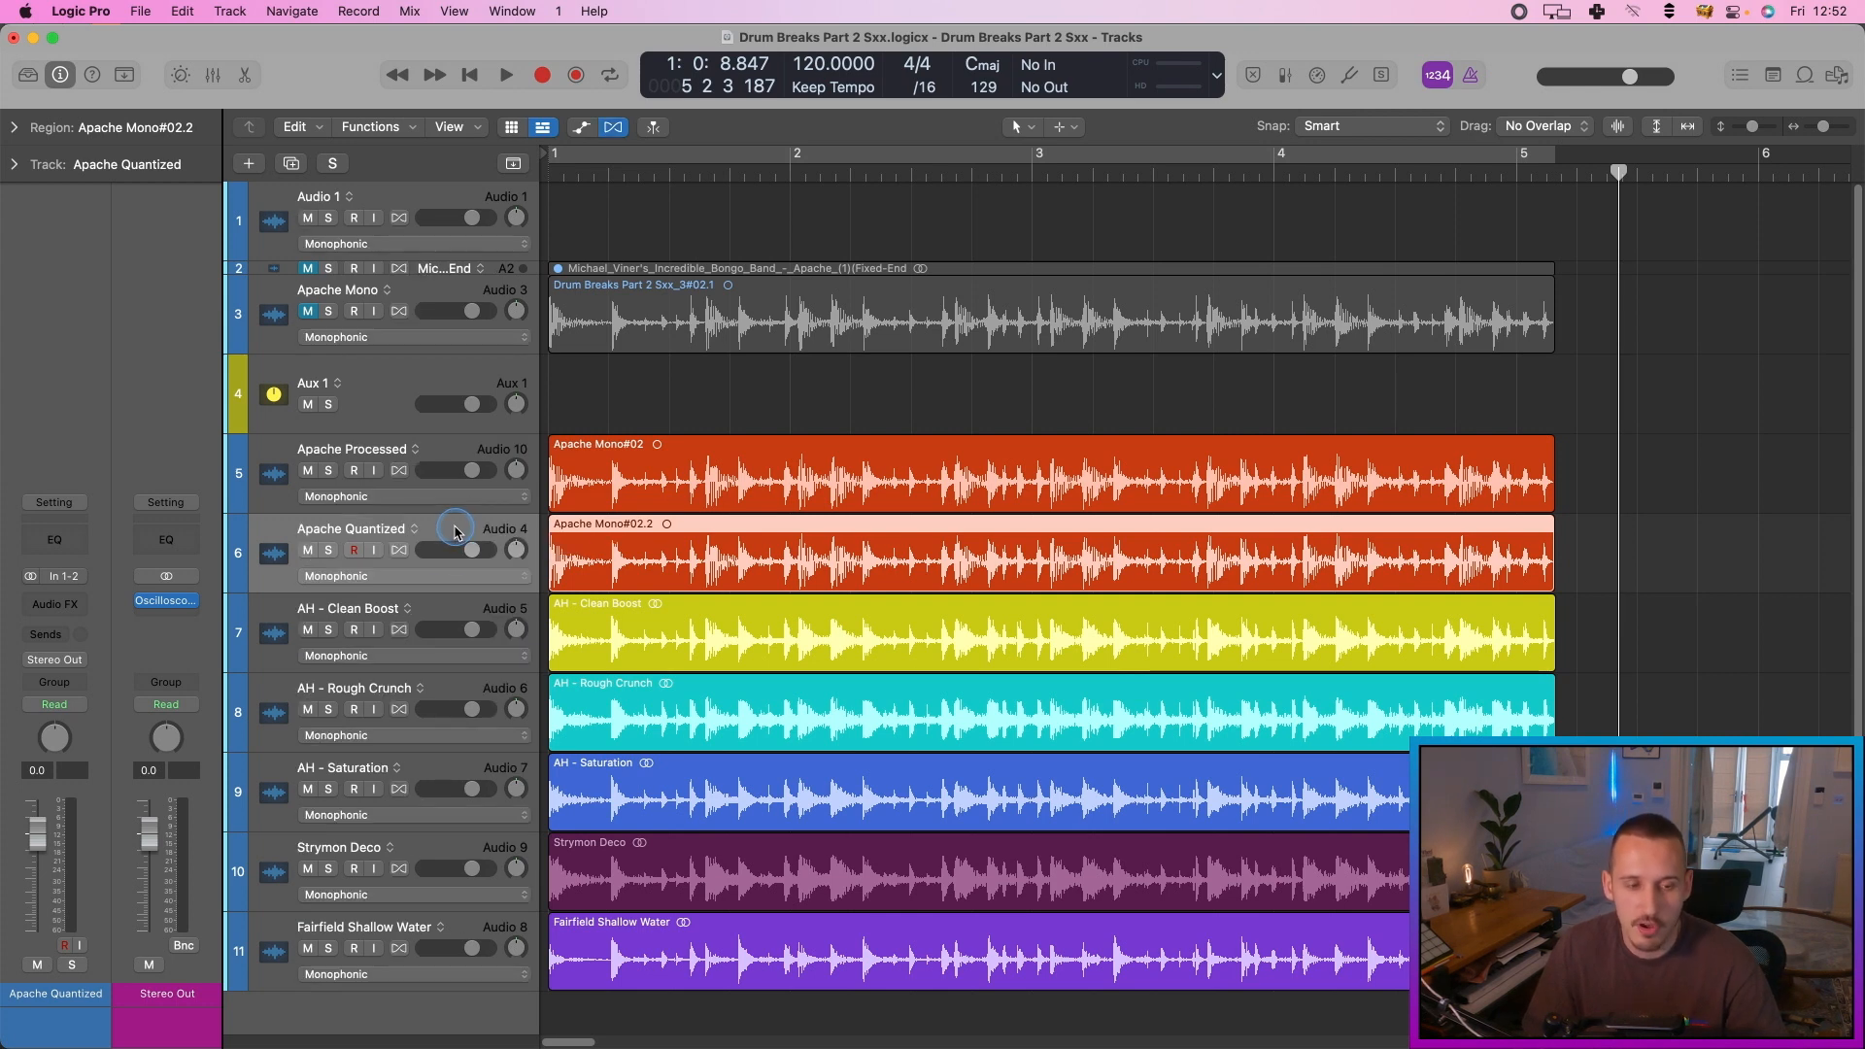
pyautogui.click(399, 550)
pyautogui.click(403, 576)
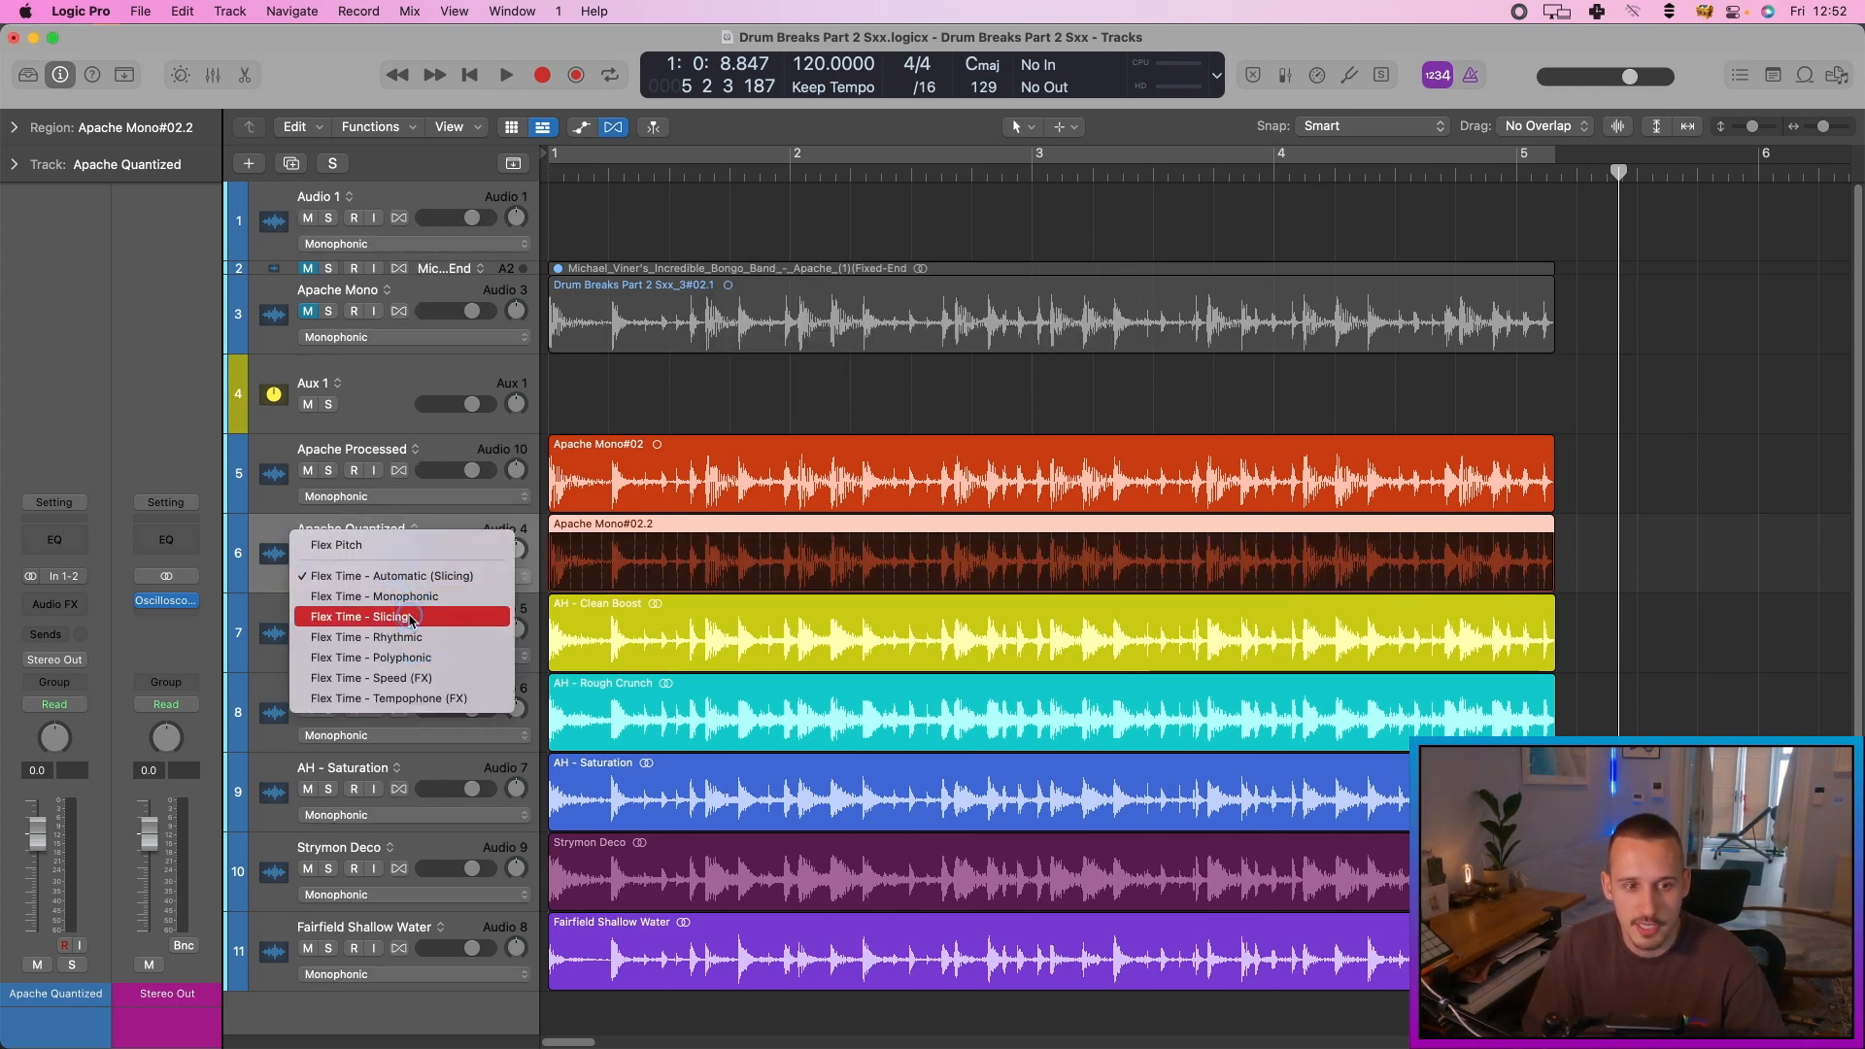
pyautogui.click(403, 617)
# Step: Solo the Apache Quantized track and set the project tempo to 168 BPM
pyautogui.press('super+Down')
pyautogui.press('super+Down')
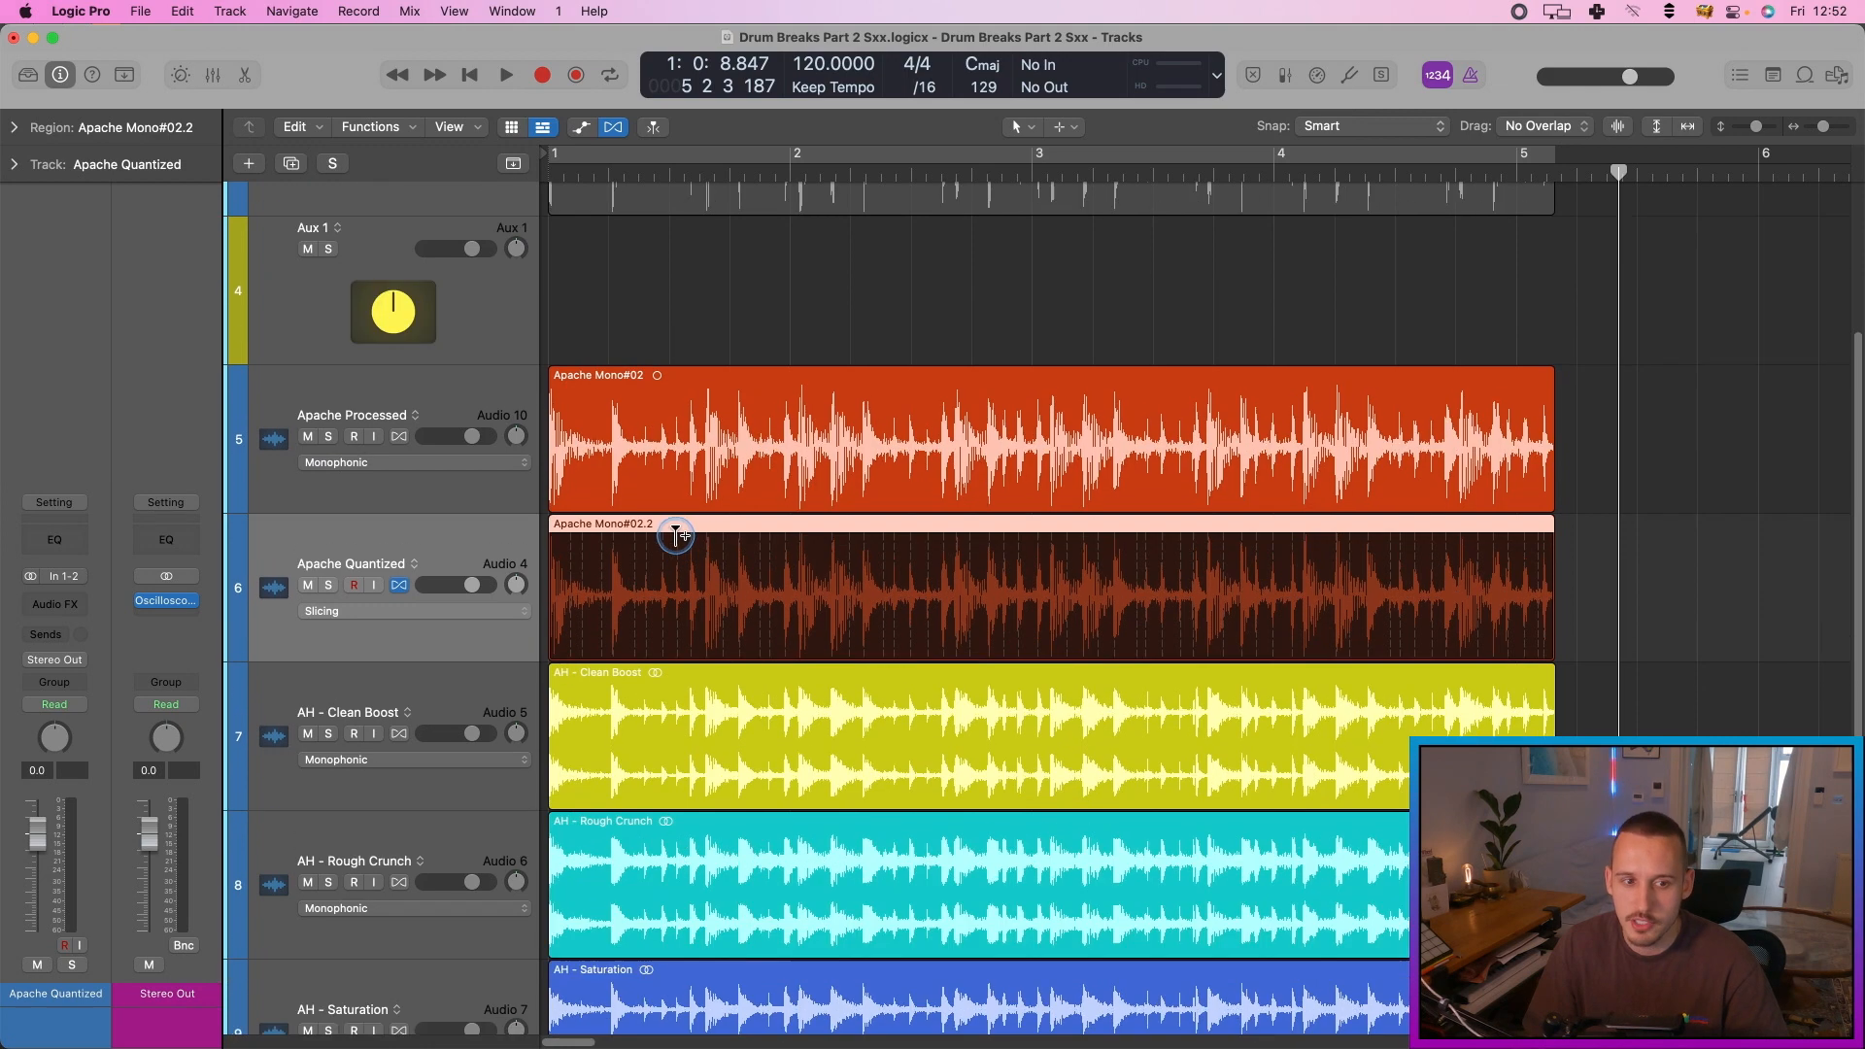
pyautogui.click(330, 585)
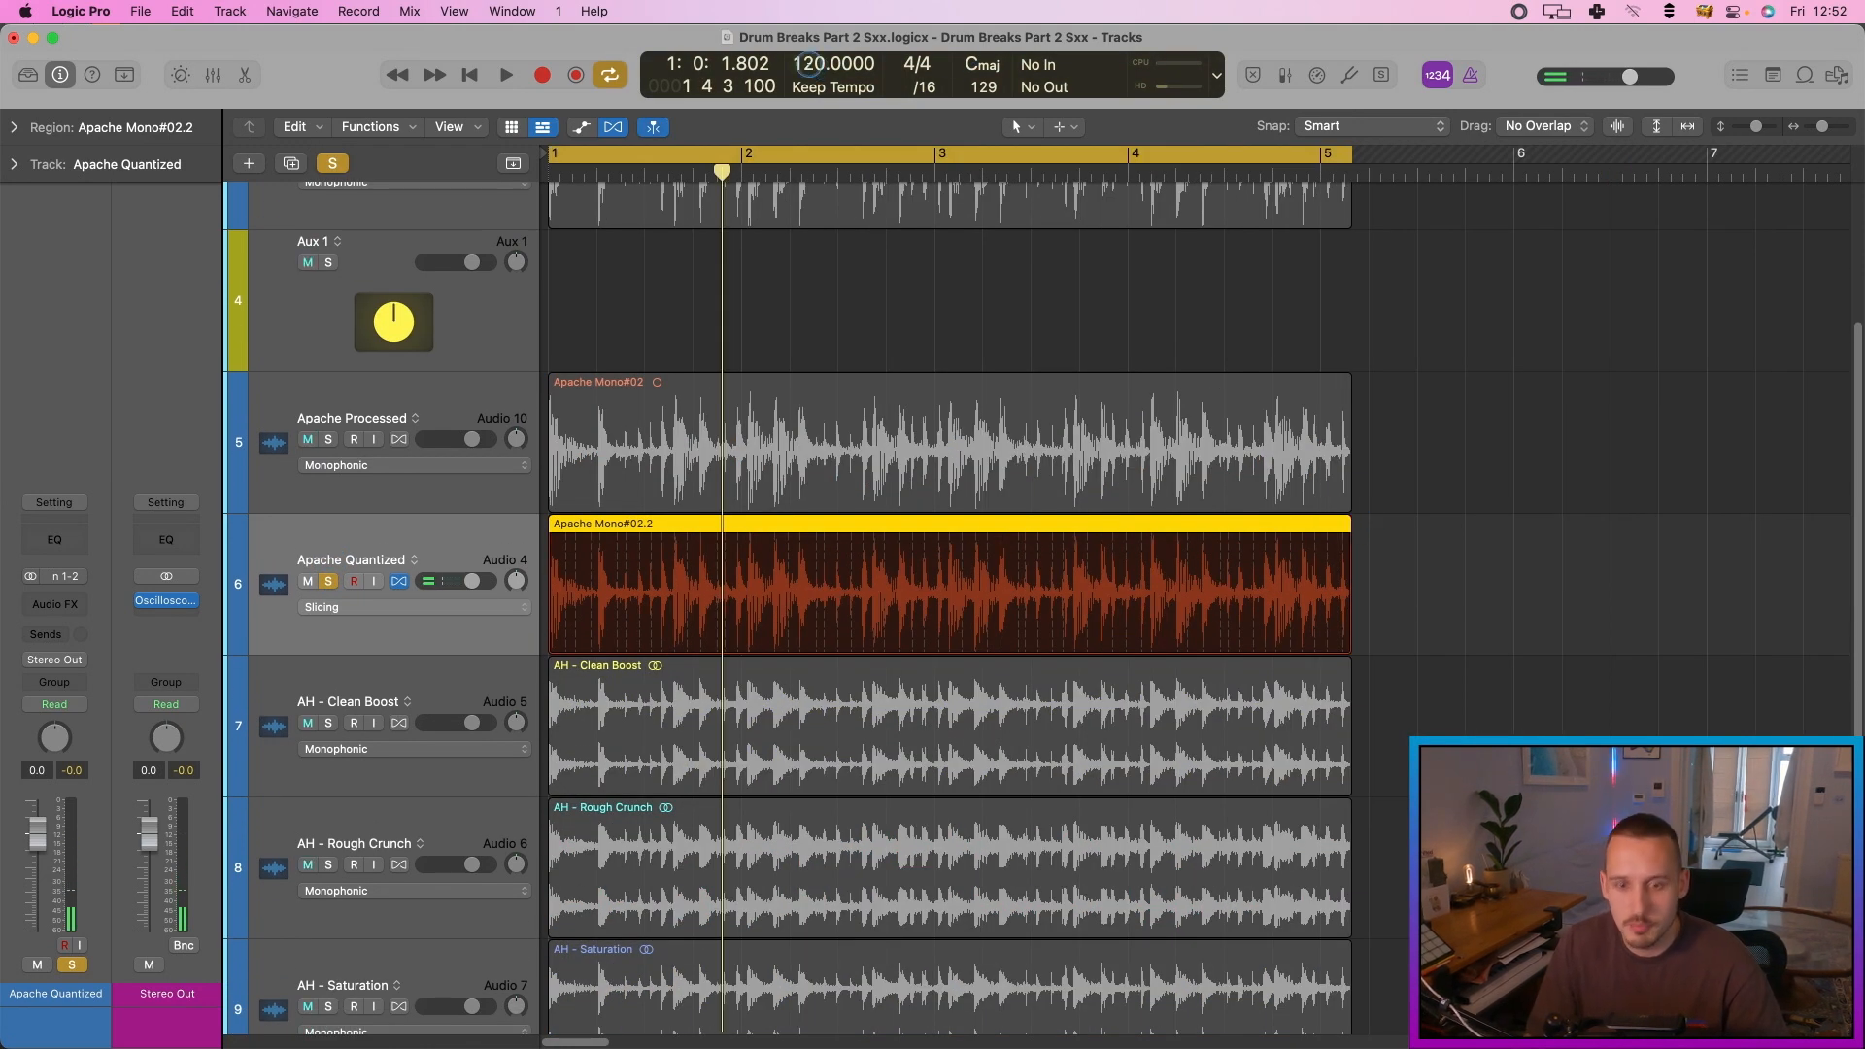
pyautogui.doubleClick(809, 64)
pyautogui.write('168')
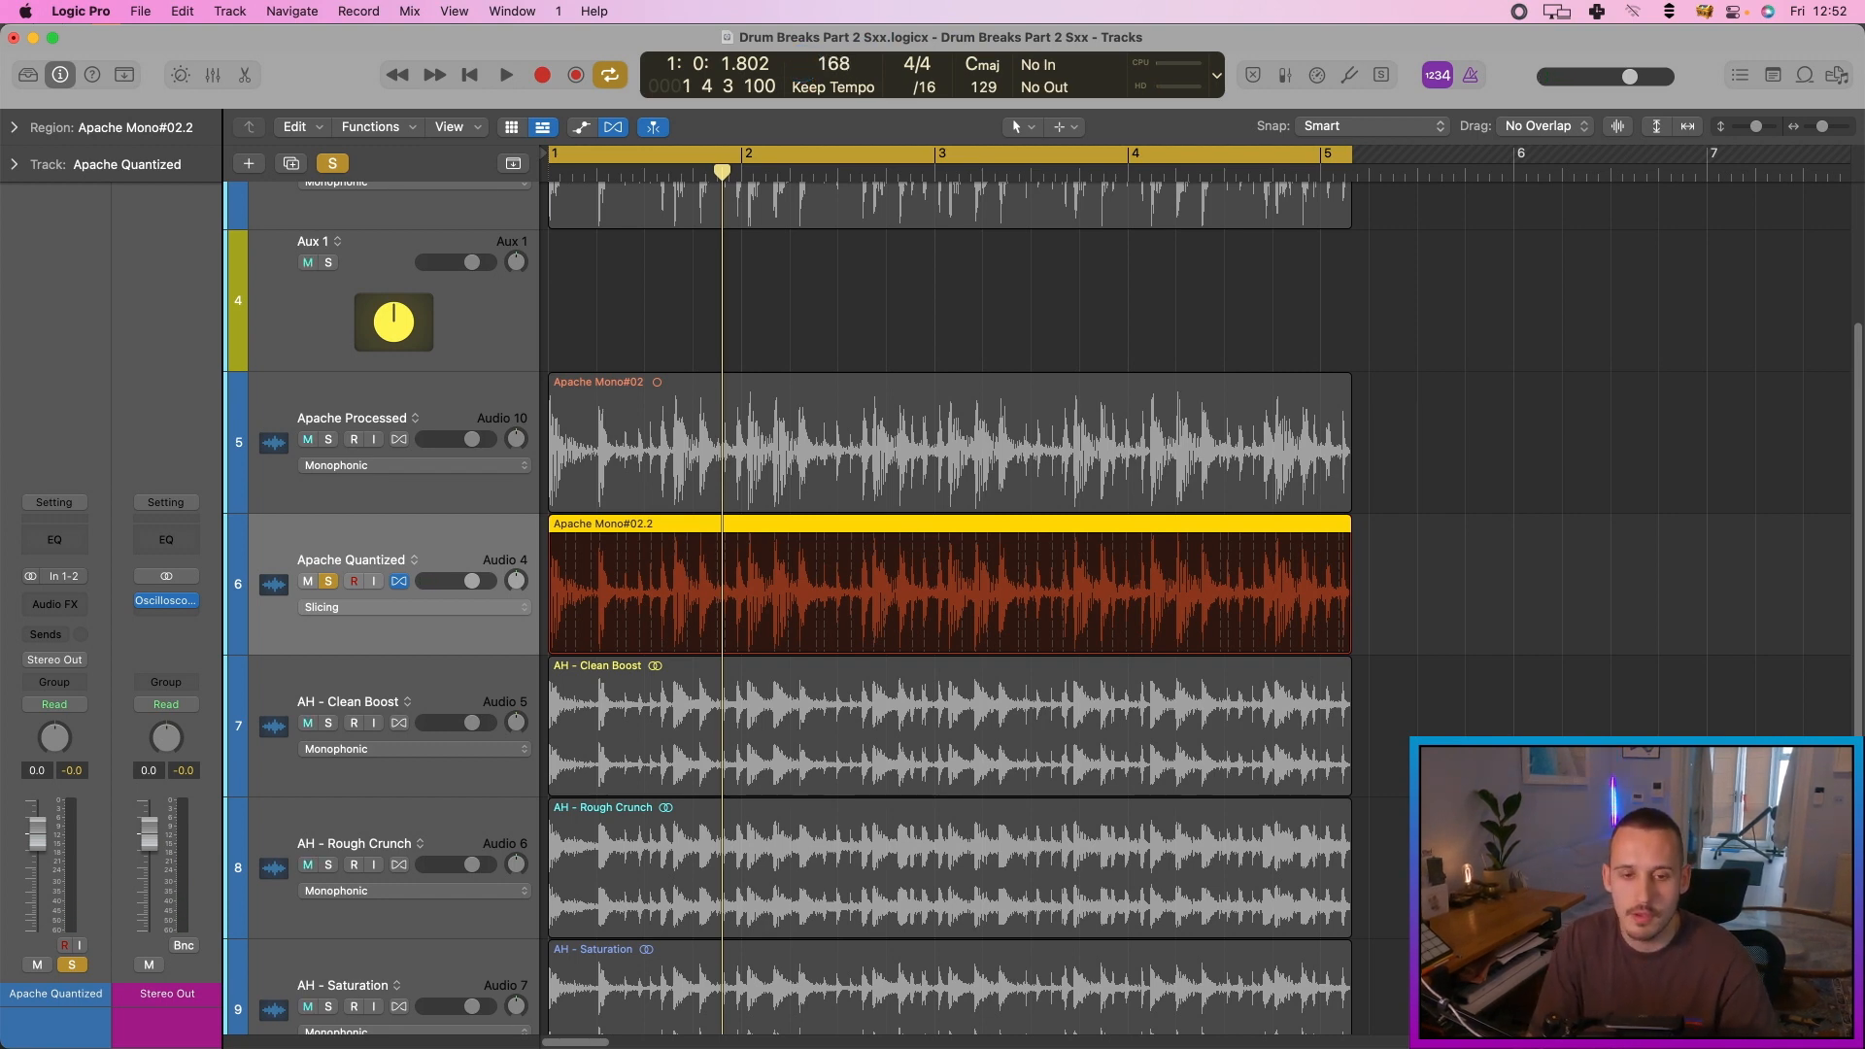
pyautogui.press('Return')
# Step: Trim the Apache Quantized region to end at bar 5, match the cycle range to it and audition the loop
pyautogui.moveTo(1350, 519); pyautogui.dragTo(1319, 519)
pyautogui.press('space')
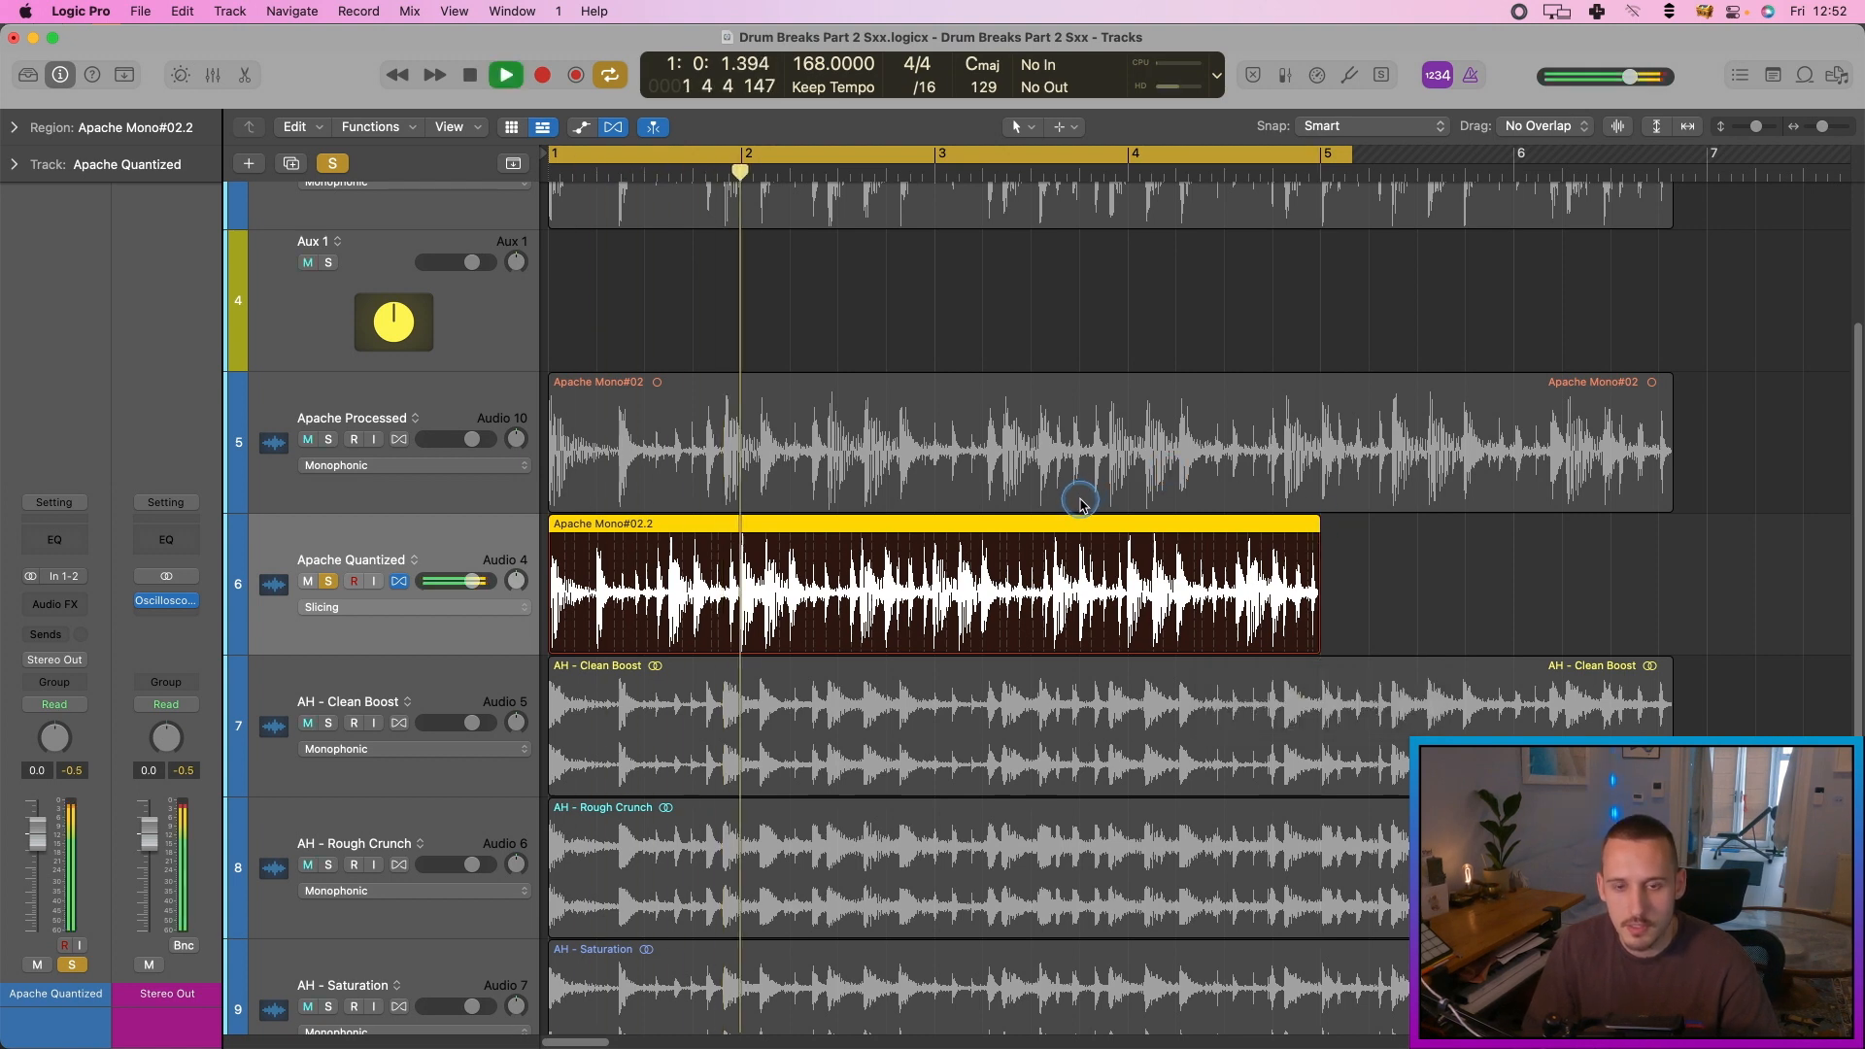
pyautogui.press('super+u')
pyautogui.press('space')
# Step: Add a flex marker at bar 3 of the Apache Quantized region and play the loop
pyautogui.click(934, 537)
pyautogui.scroll(3, 733, 537)
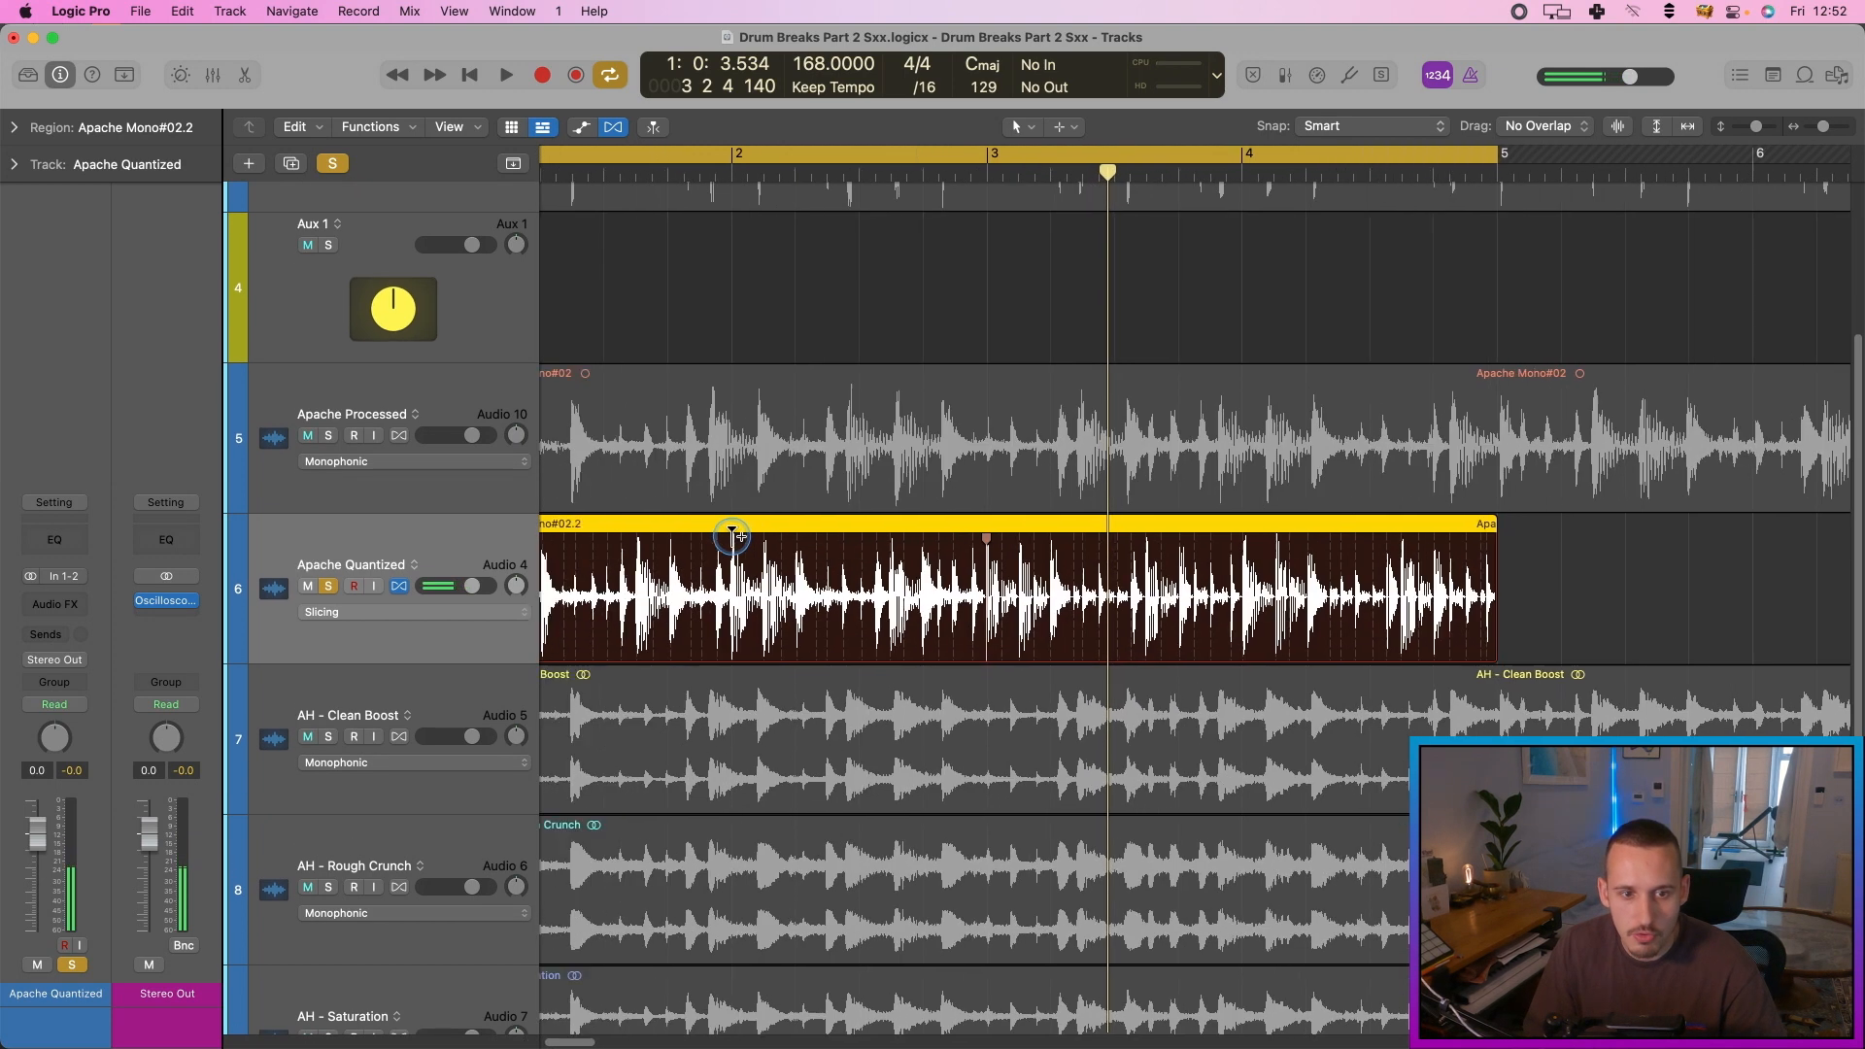
pyautogui.hscroll(-3, 728, 537)
pyautogui.press('space')
pyautogui.scroll(3, 664, 537)
pyautogui.press('space')
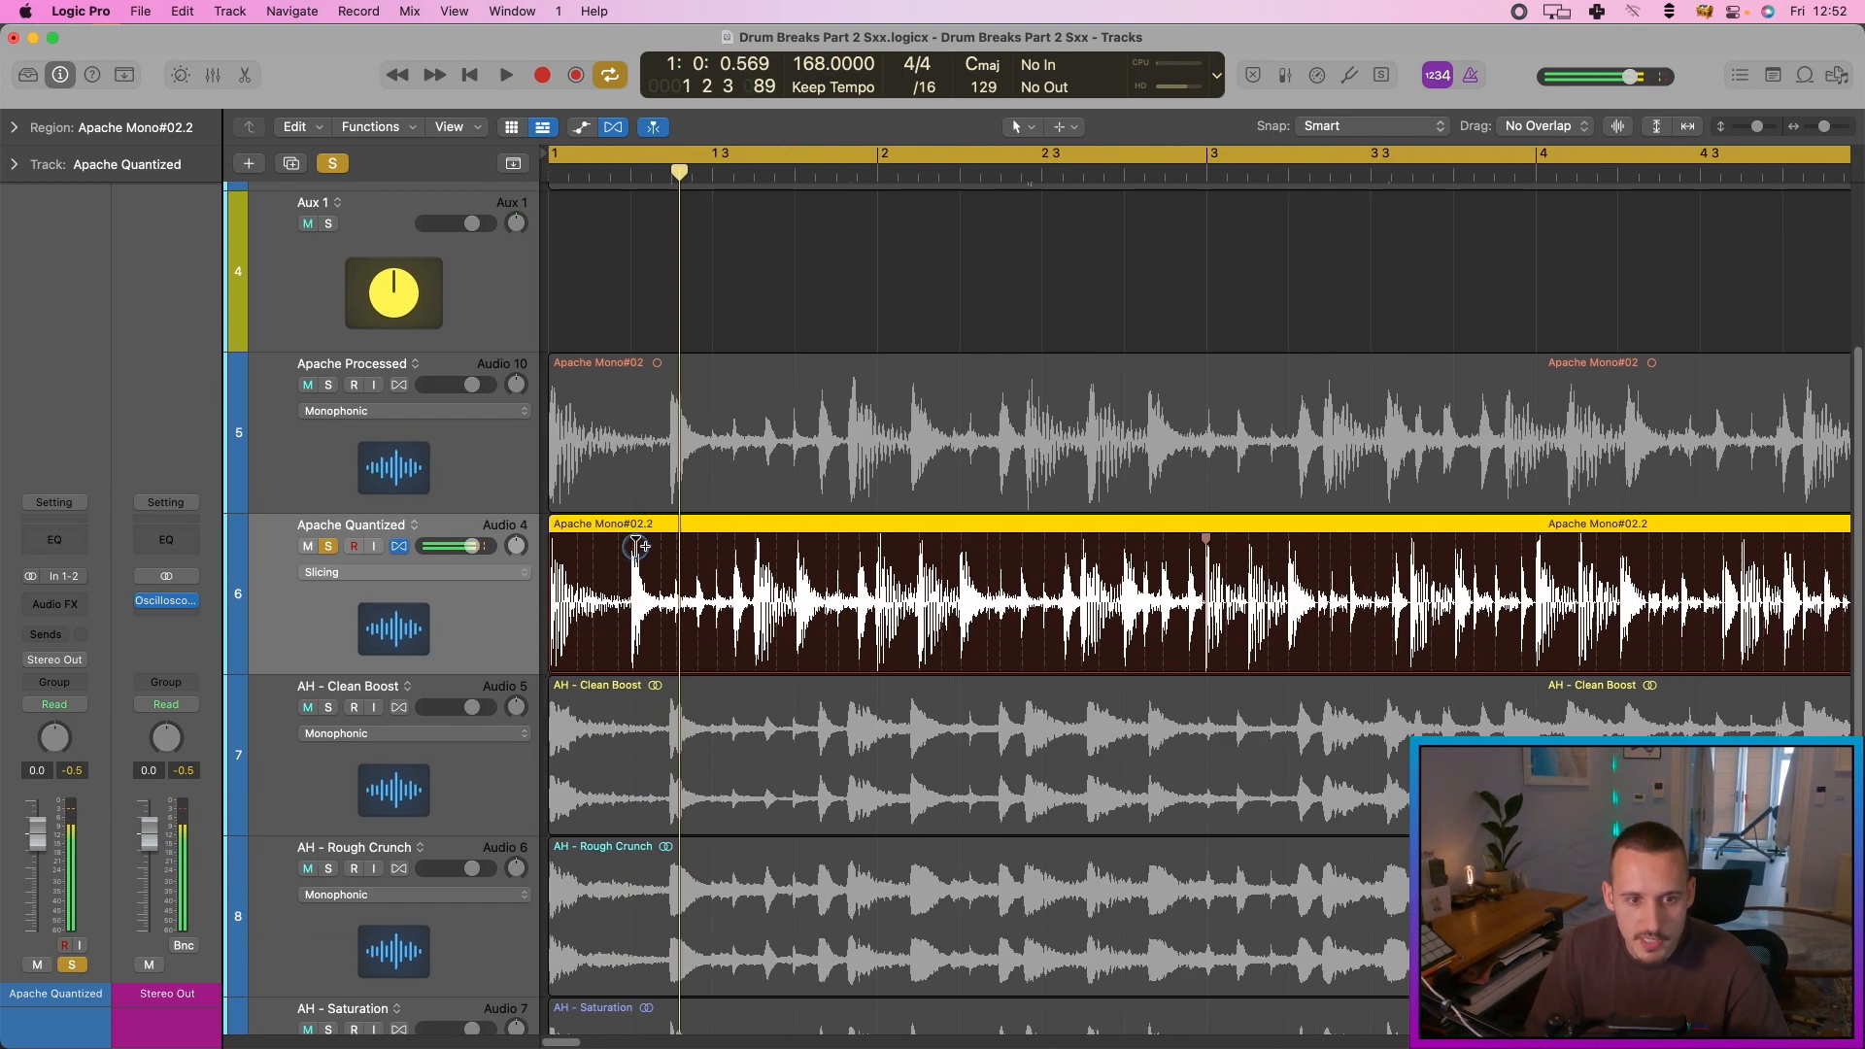
# Step: Add flex markers on the main hits of the Apache Quantized region, including beats 1 2 and 1 4, auditioning between edits
pyautogui.click(635, 540)
pyautogui.press('space')
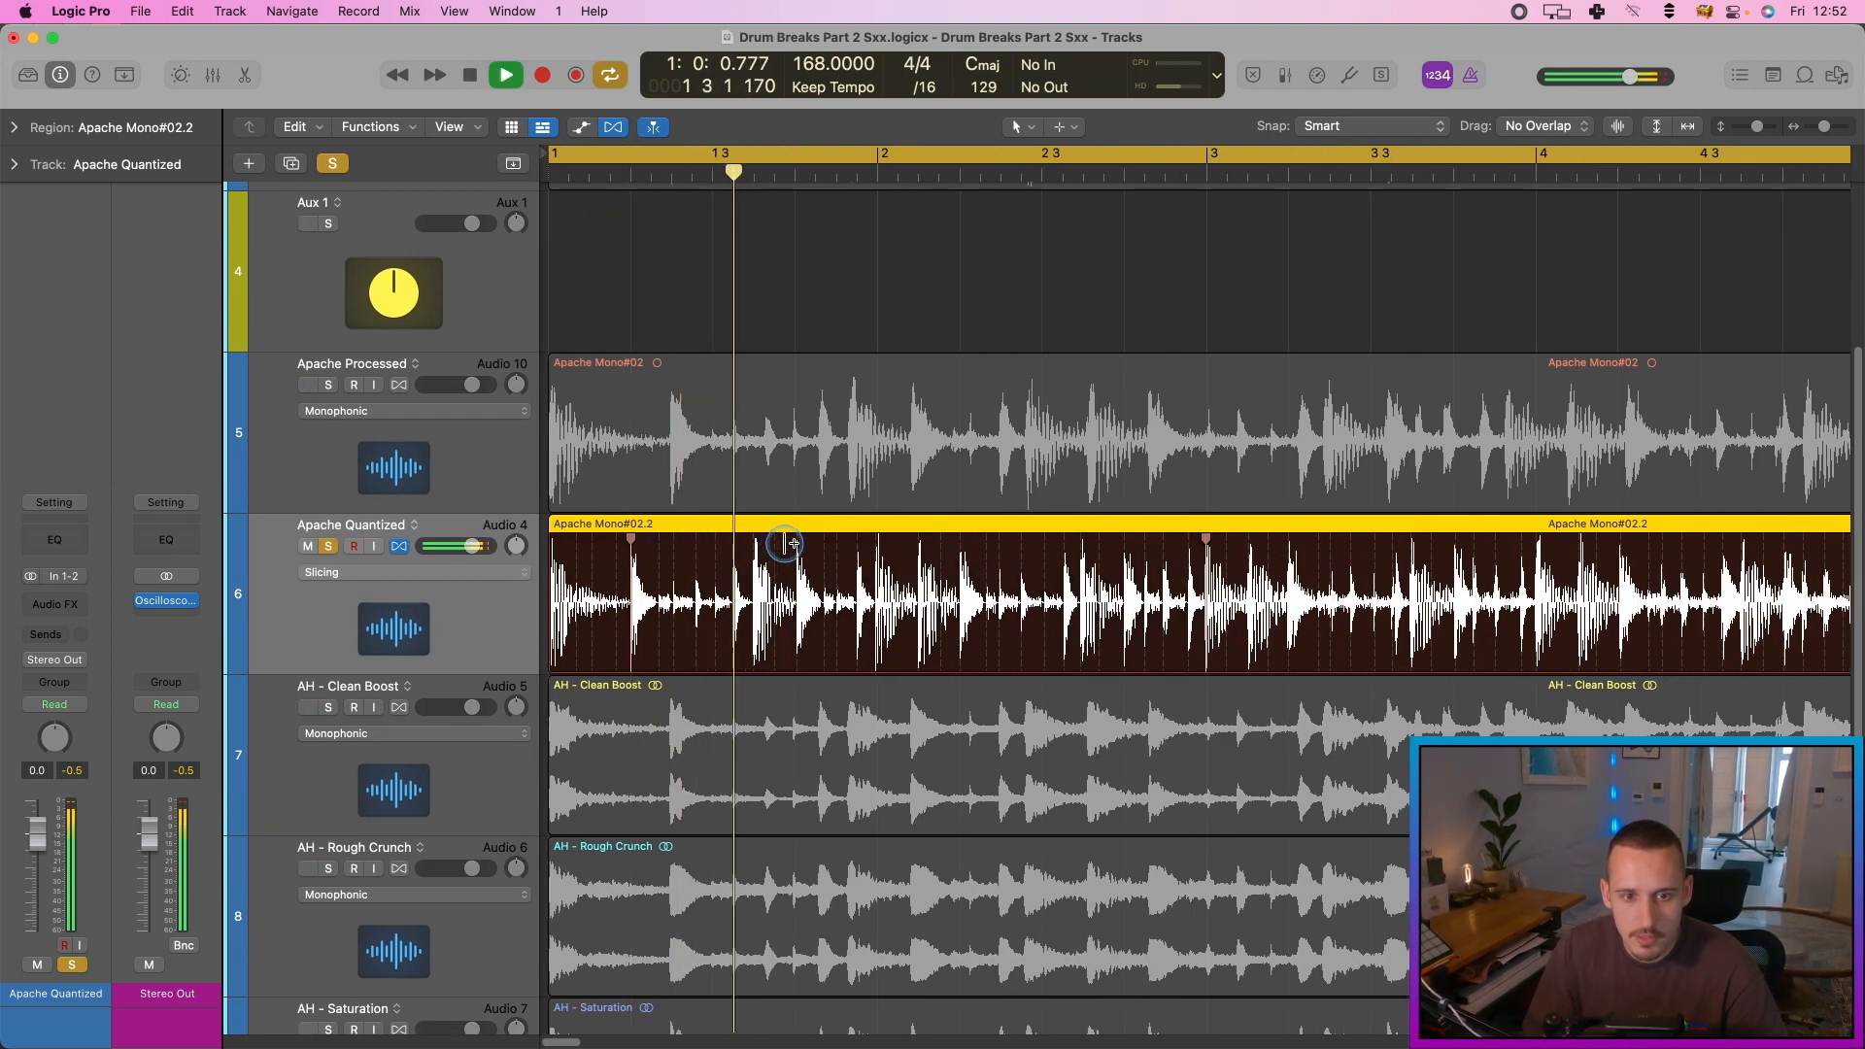
pyautogui.press('space')
pyautogui.click(795, 540)
pyautogui.press('space')
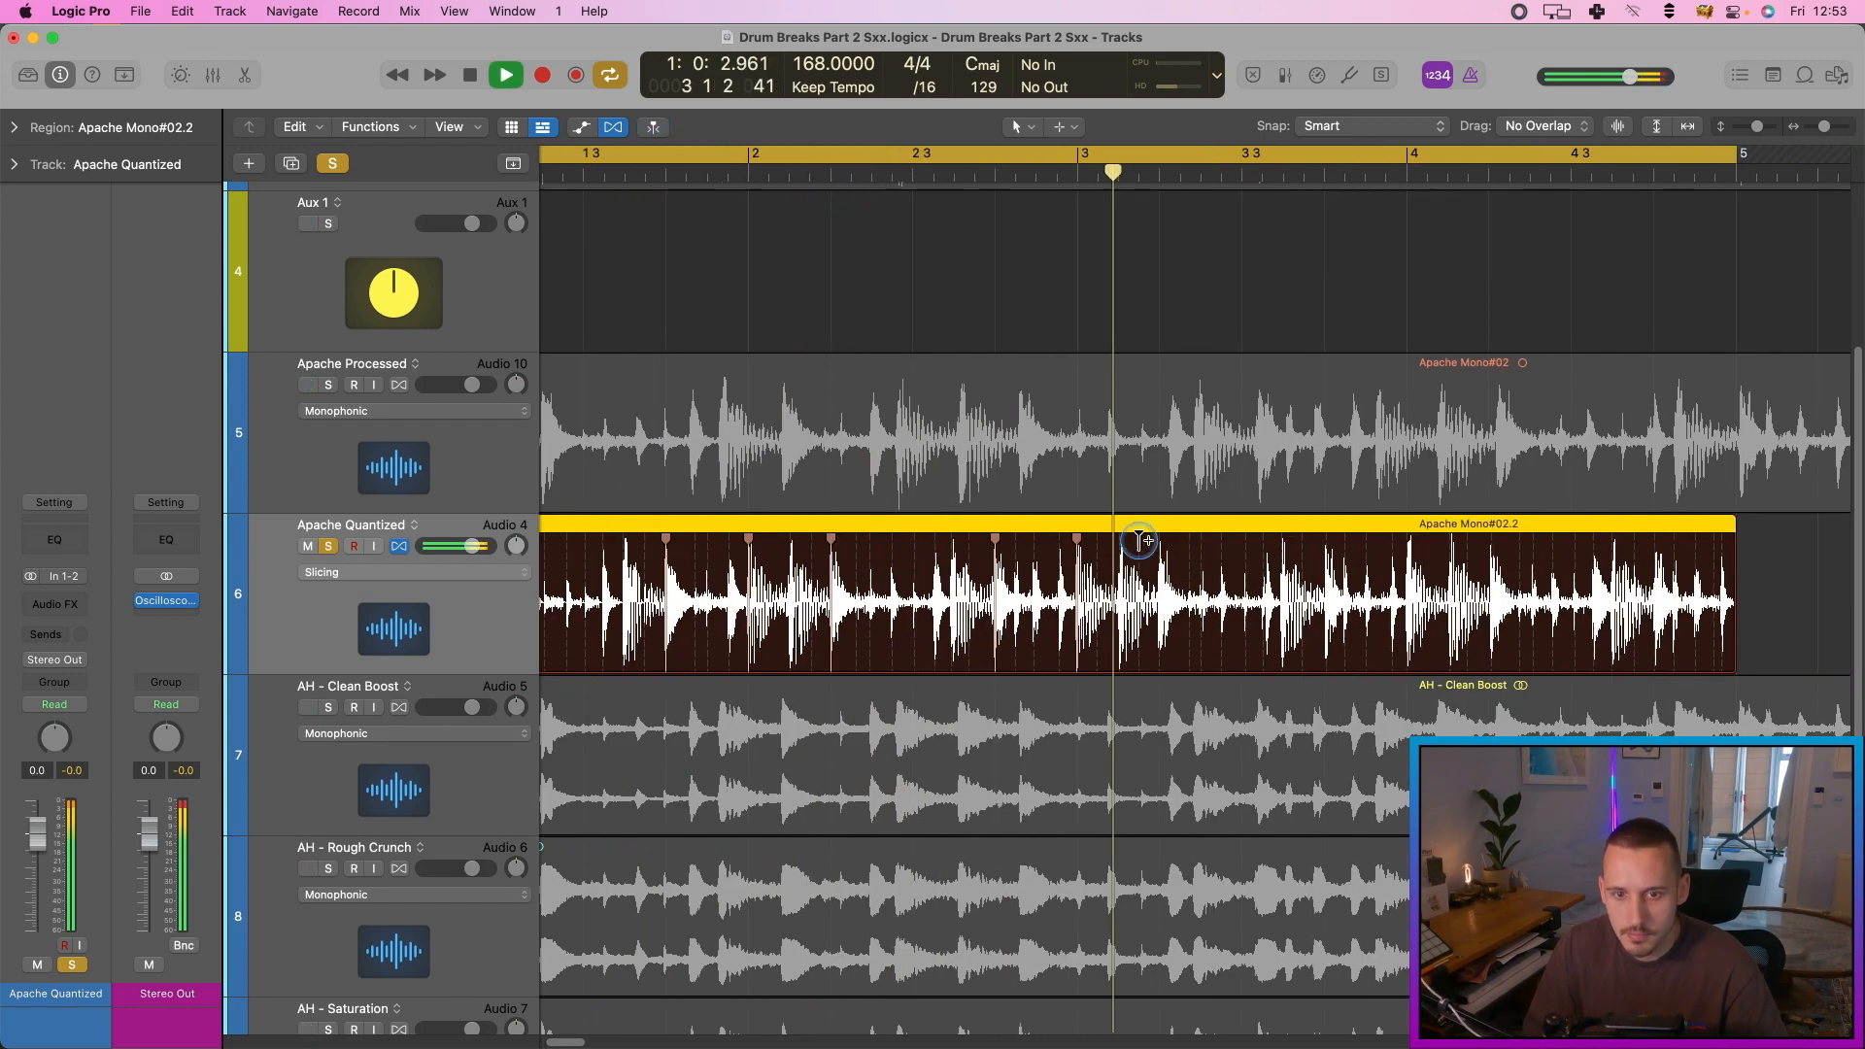
pyautogui.hscroll(1, 1343, 565)
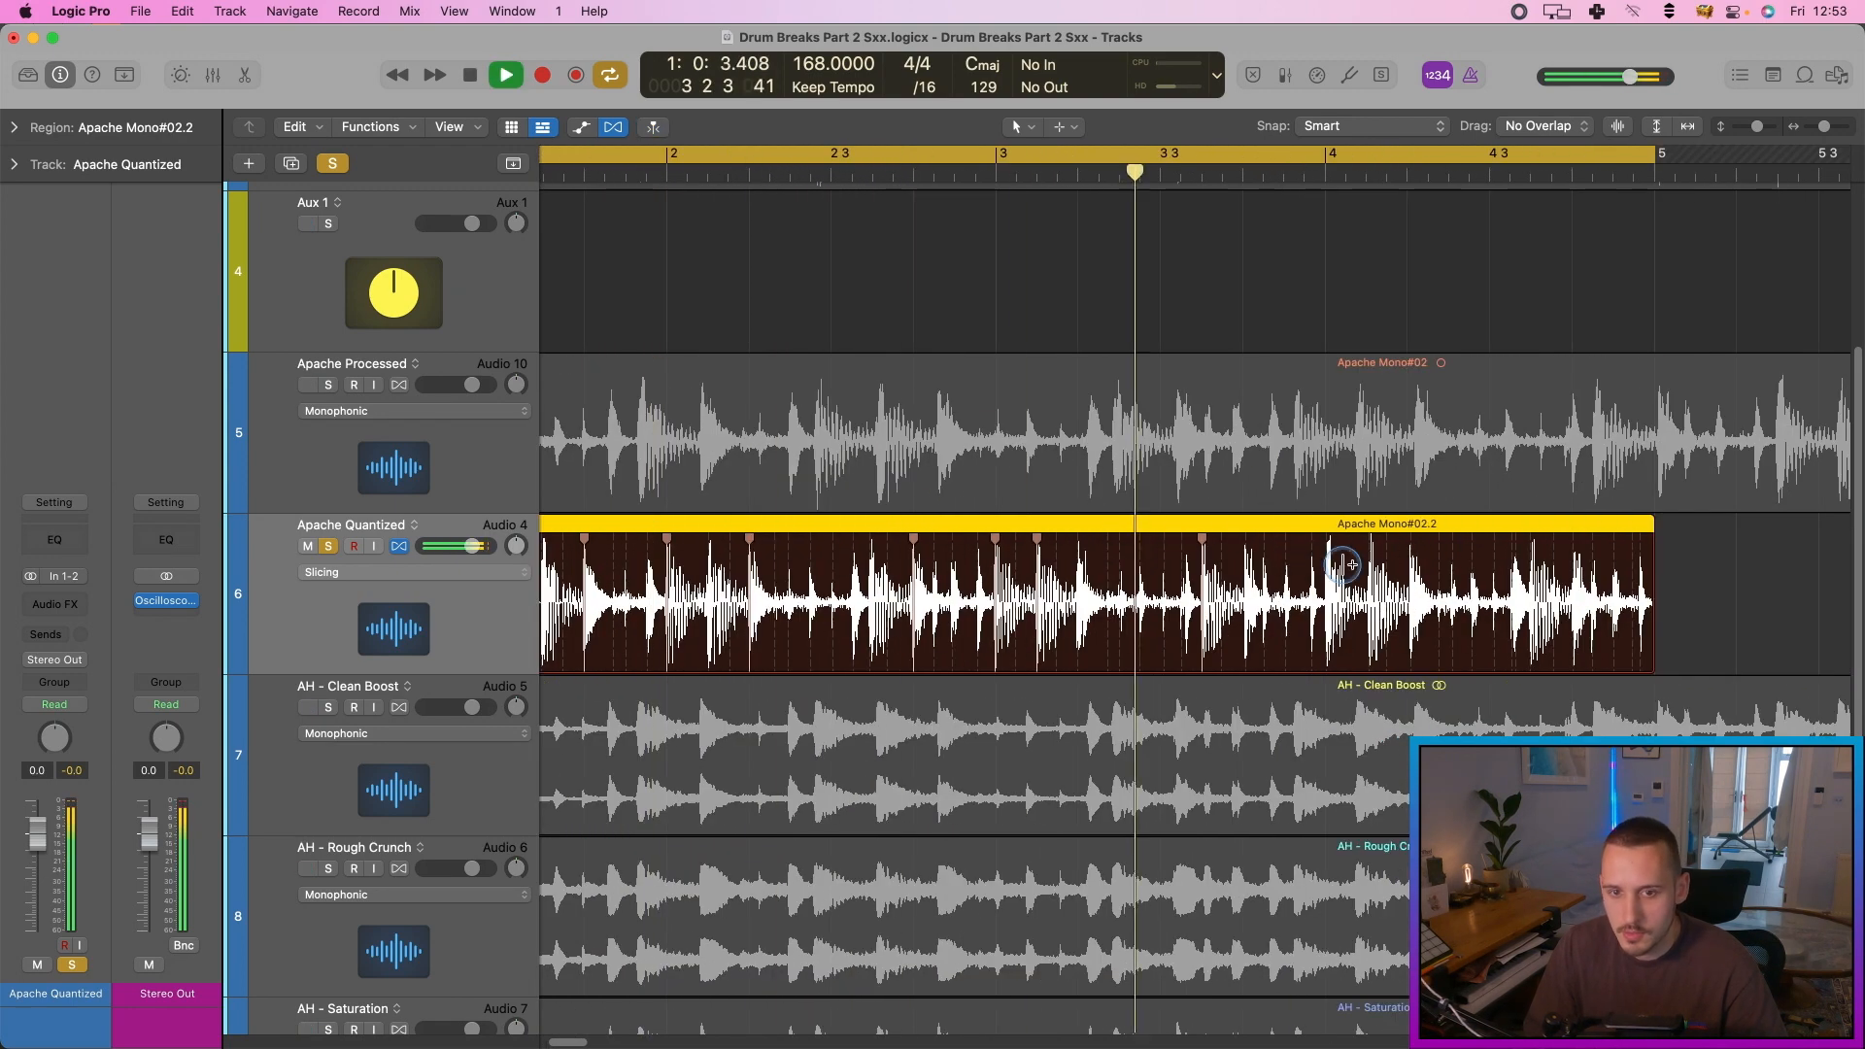
pyautogui.press('space')
# Step: Place the playhead at 1 2 3 and try to set a flex marker on the ghost hit there in the Apache Quantized region
pyautogui.scroll(4, 638, 583)
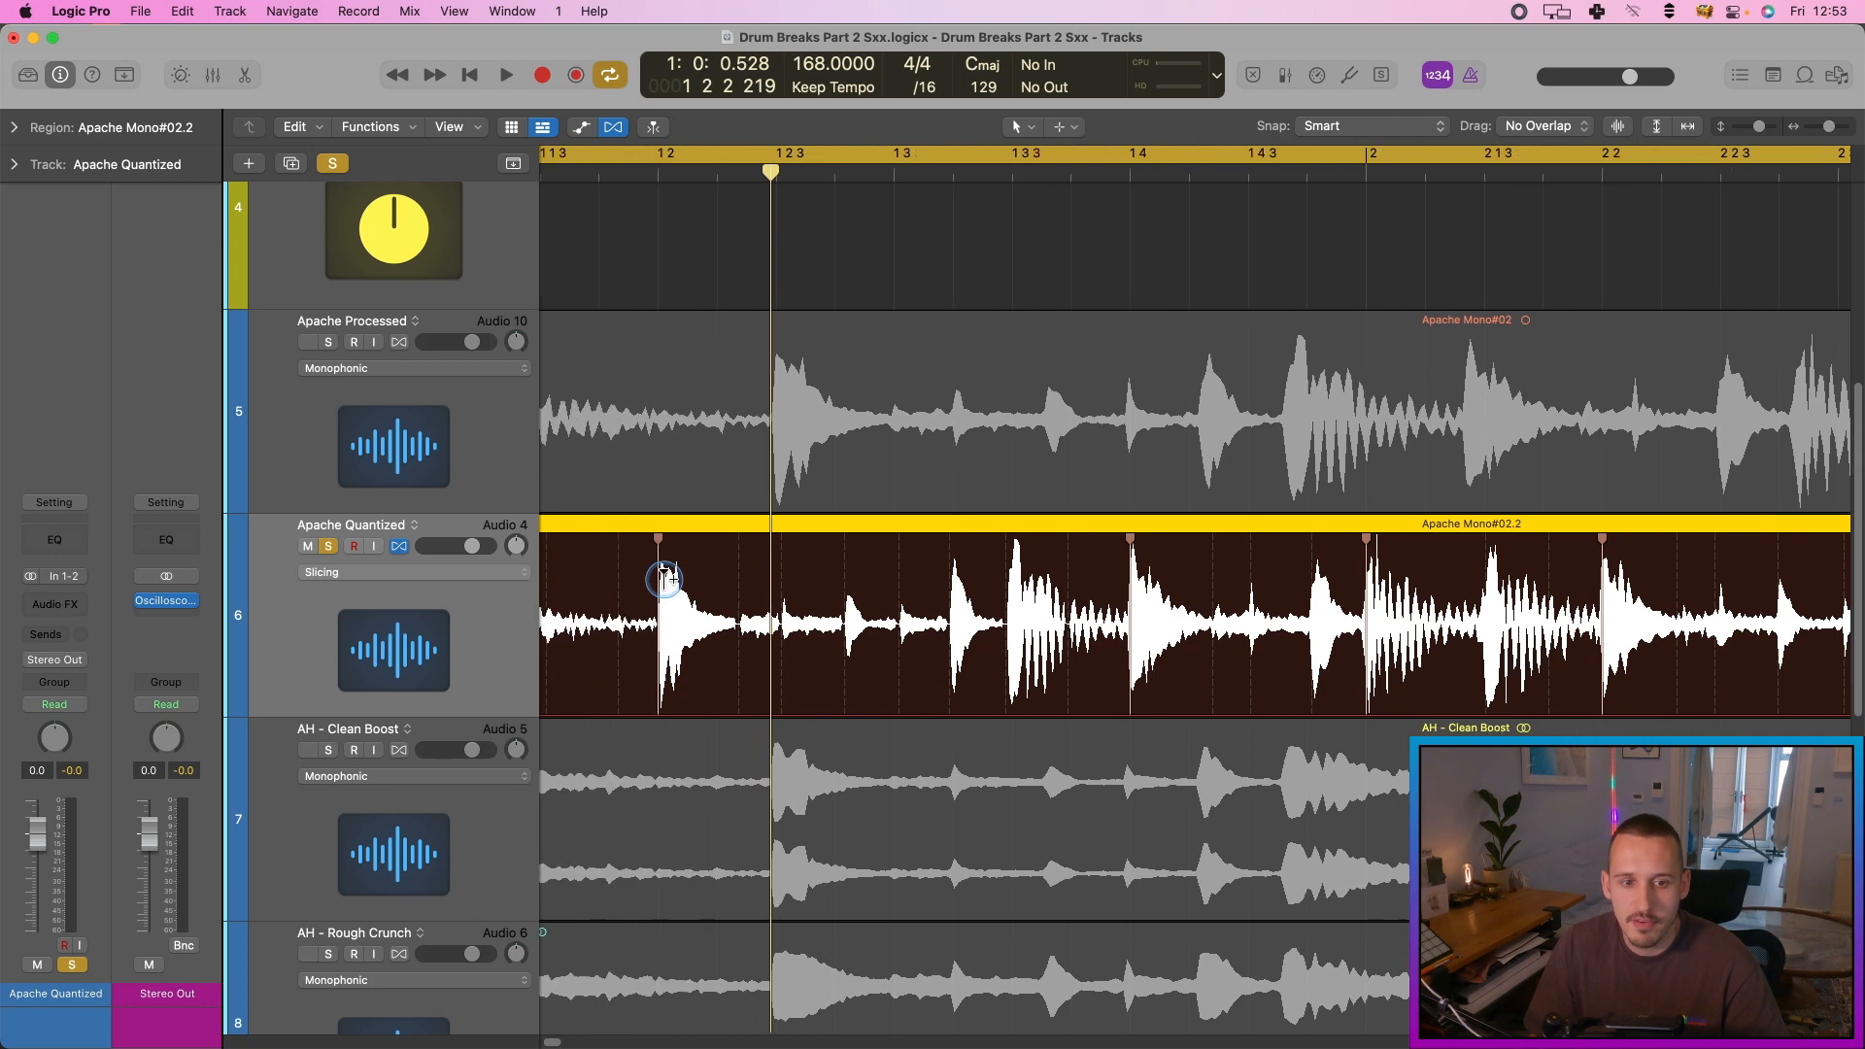
pyautogui.hscroll(-1, 664, 579)
pyautogui.moveTo(832, 169); pyautogui.dragTo(841, 175)
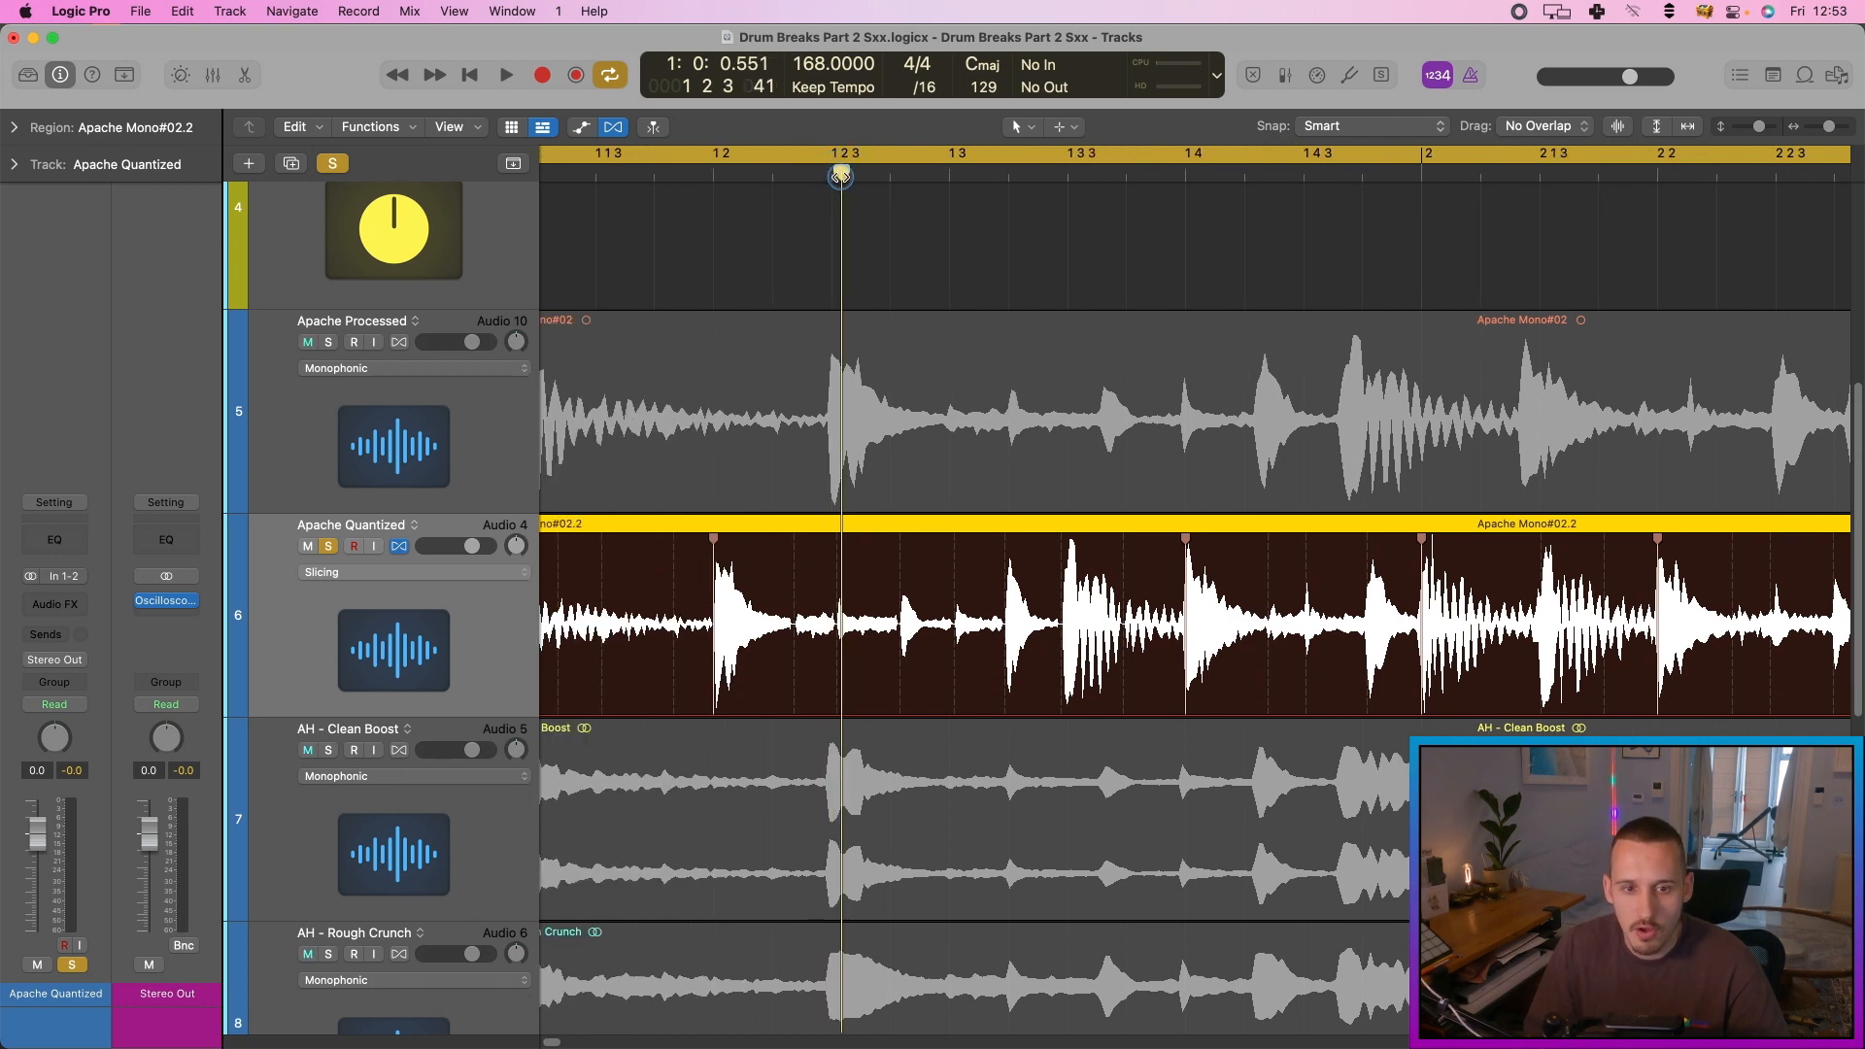
pyautogui.scroll(6, 842, 190)
pyautogui.click(759, 549)
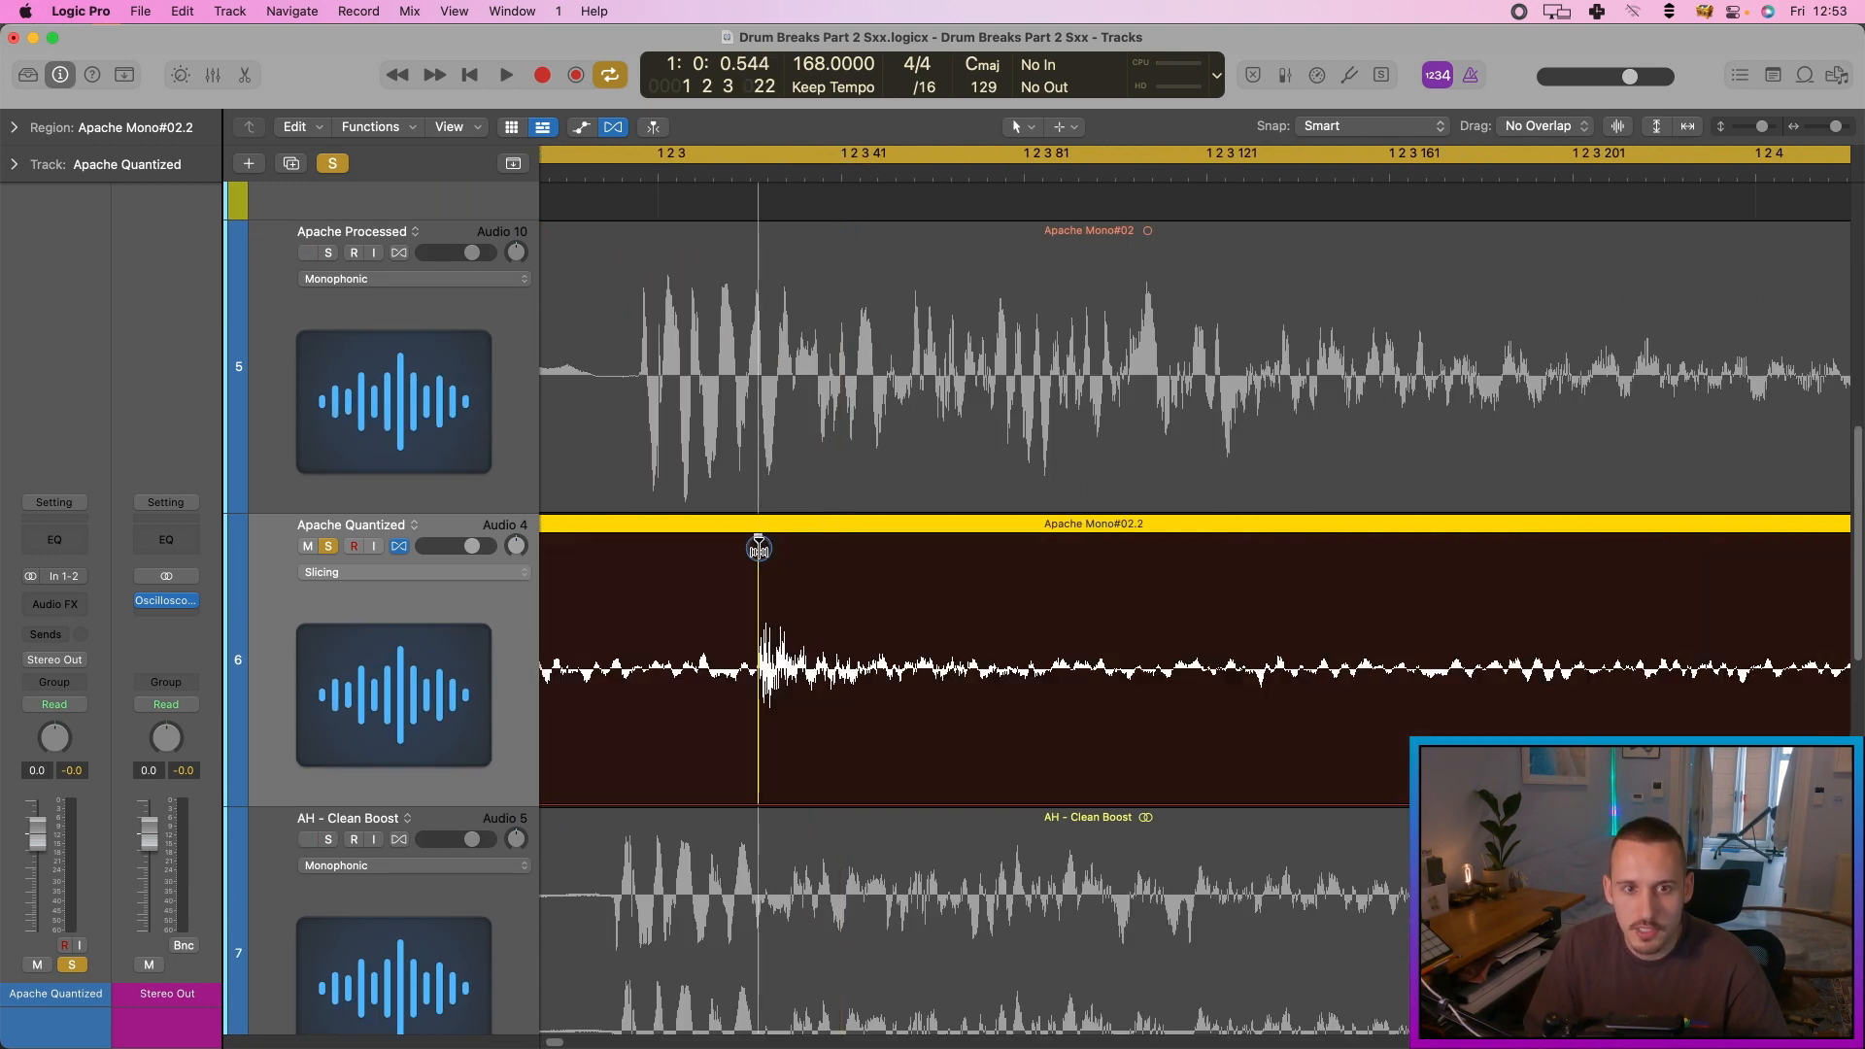
pyautogui.scroll(-6, 787, 538)
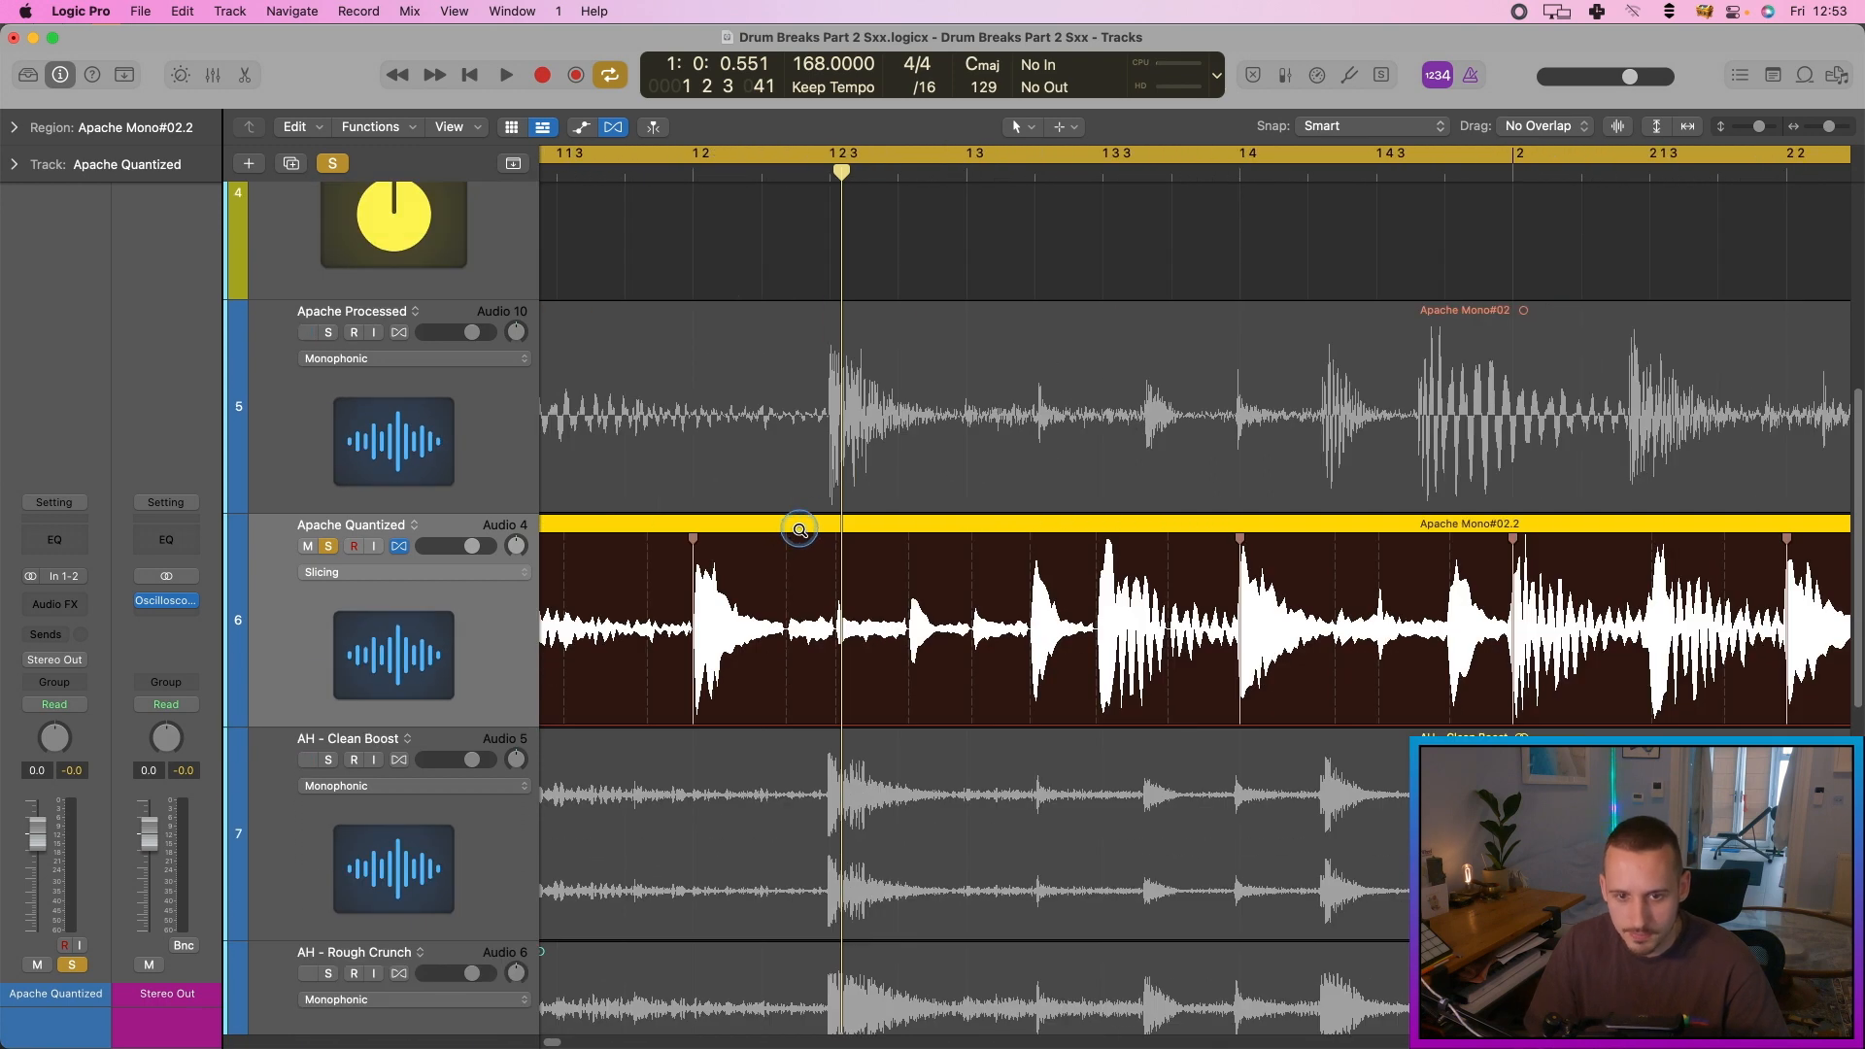
pyautogui.keyDown('ctrl'); pyautogui.keyDown('alt'); pyautogui.click(754, 505); pyautogui.keyUp('alt'); pyautogui.keyUp('ctrl')
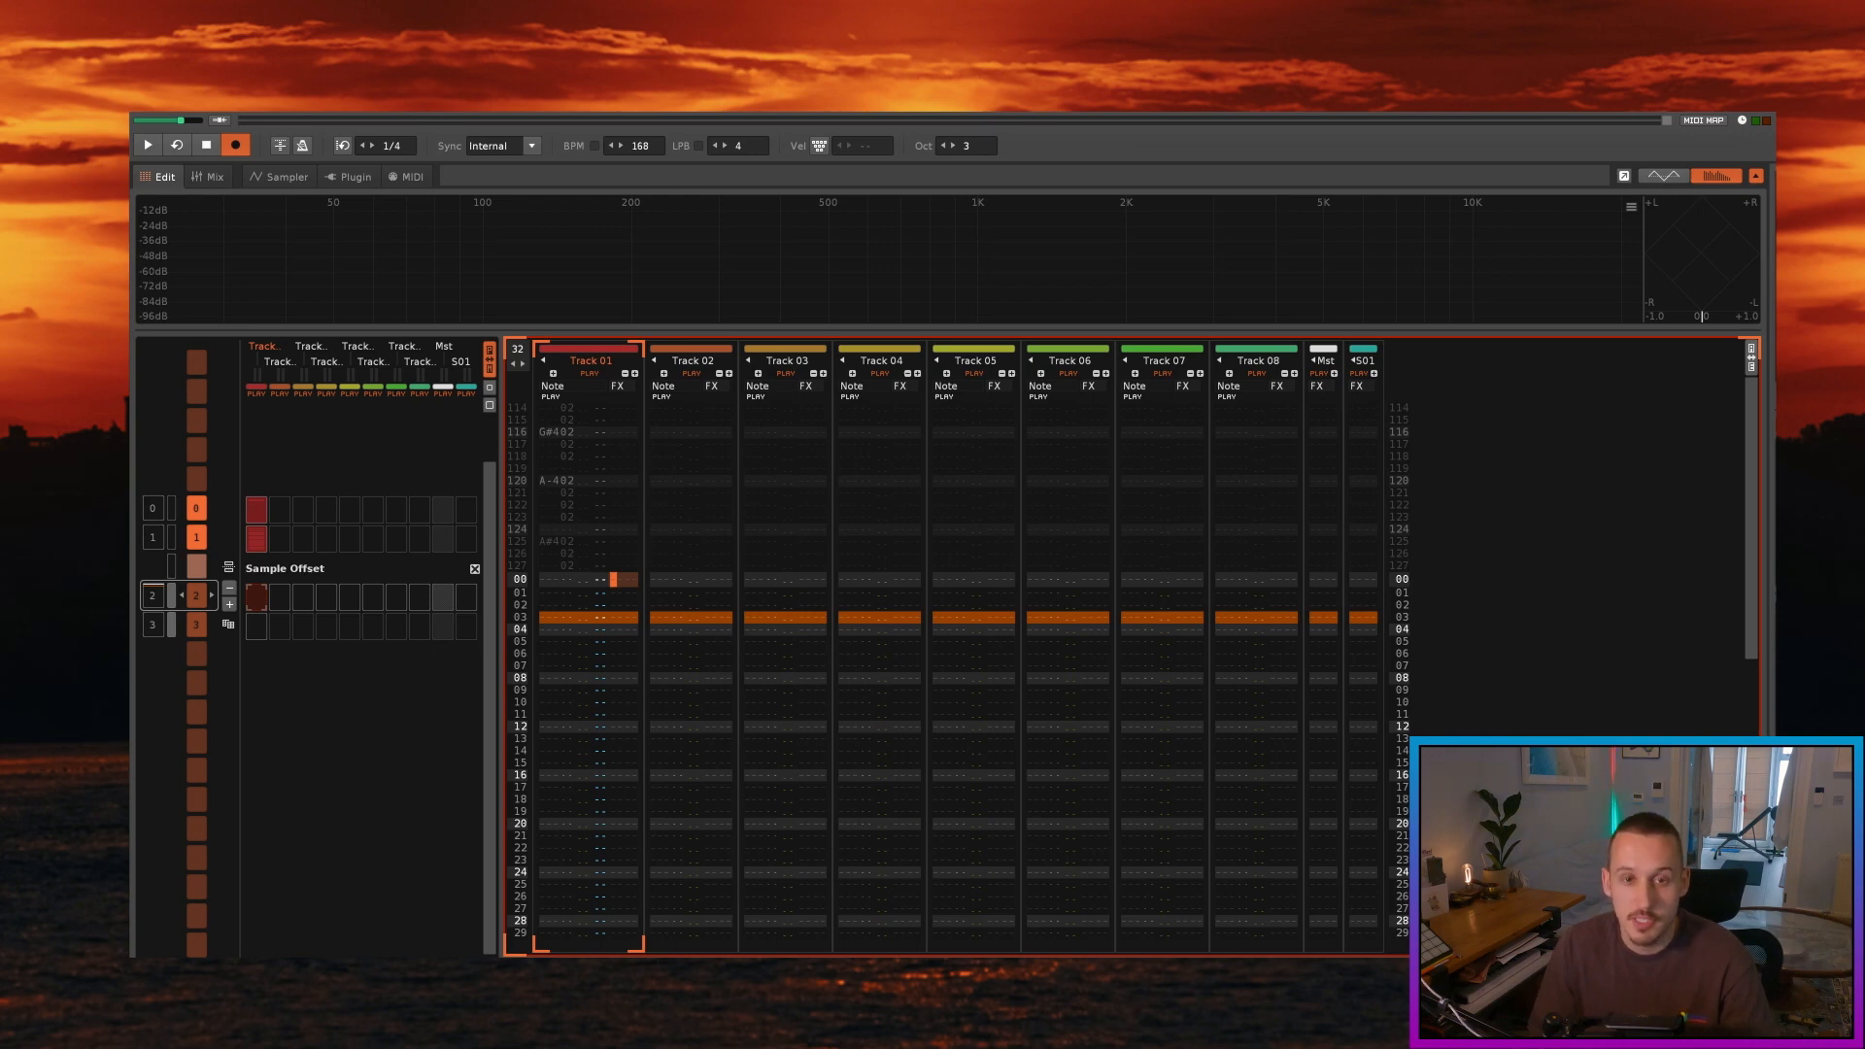
# Step: Switch to Renoise, open the Rendered Sample 01 waveform and examine the kick transient near offset 50
pyautogui.click(551, 580)
pyautogui.click(288, 179)
pyautogui.scroll(-6, 700, 541)
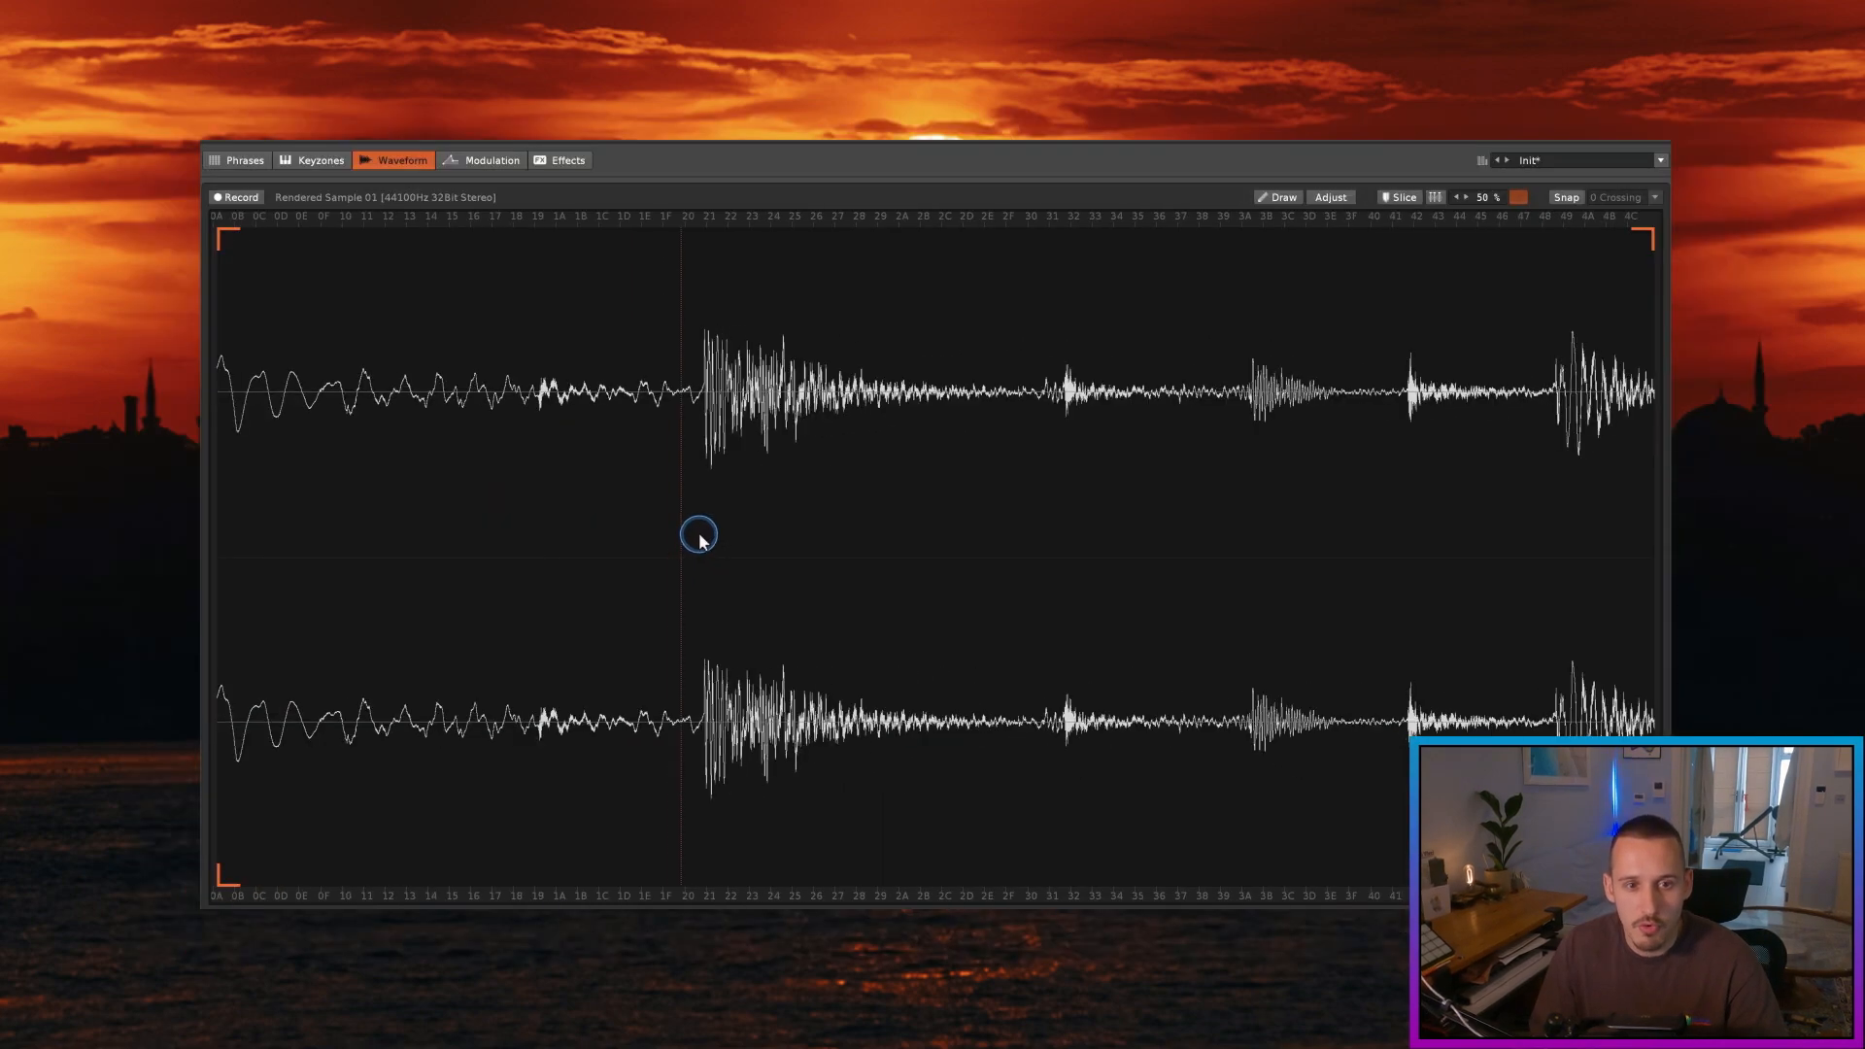
pyautogui.scroll(-4, 700, 541)
pyautogui.scroll(7, 668, 408)
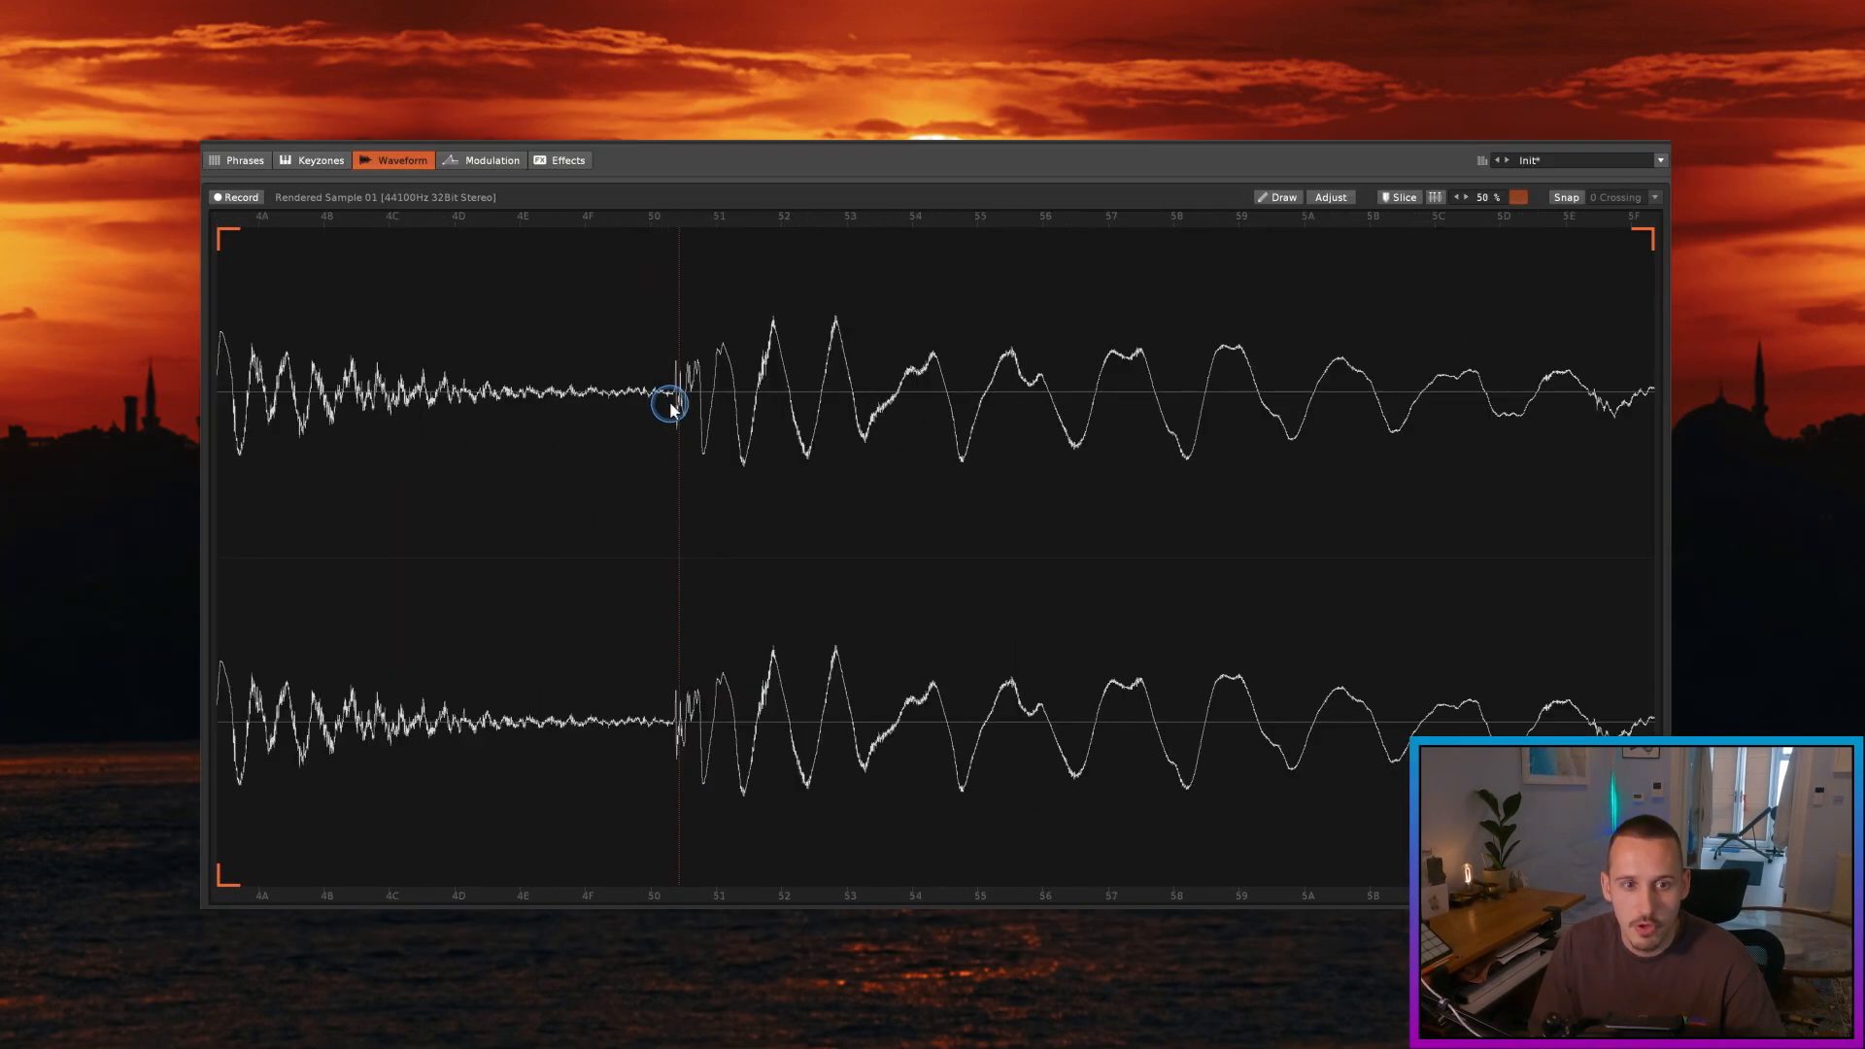
pyautogui.scroll(2, 672, 408)
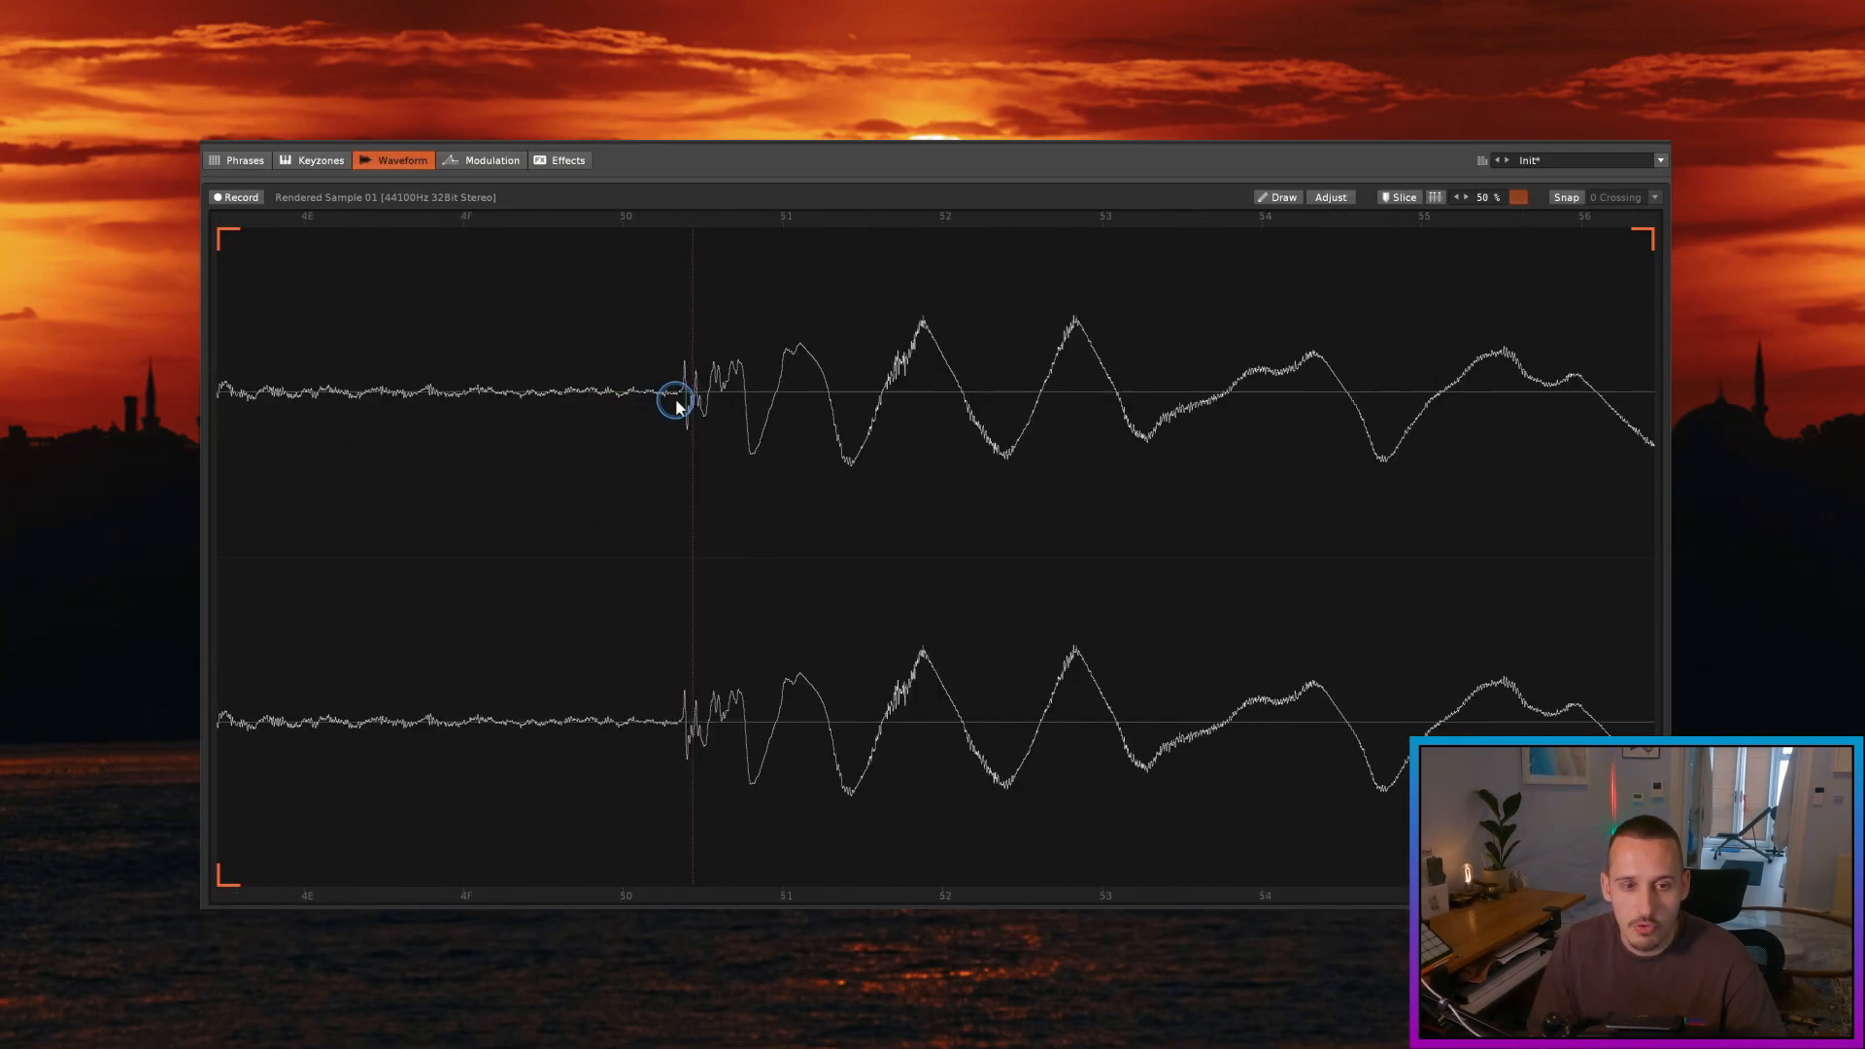
# Step: Open the song comments, note the offset 50 and move the comments window clear of the waveform
pyautogui.rightClick(629, 454)
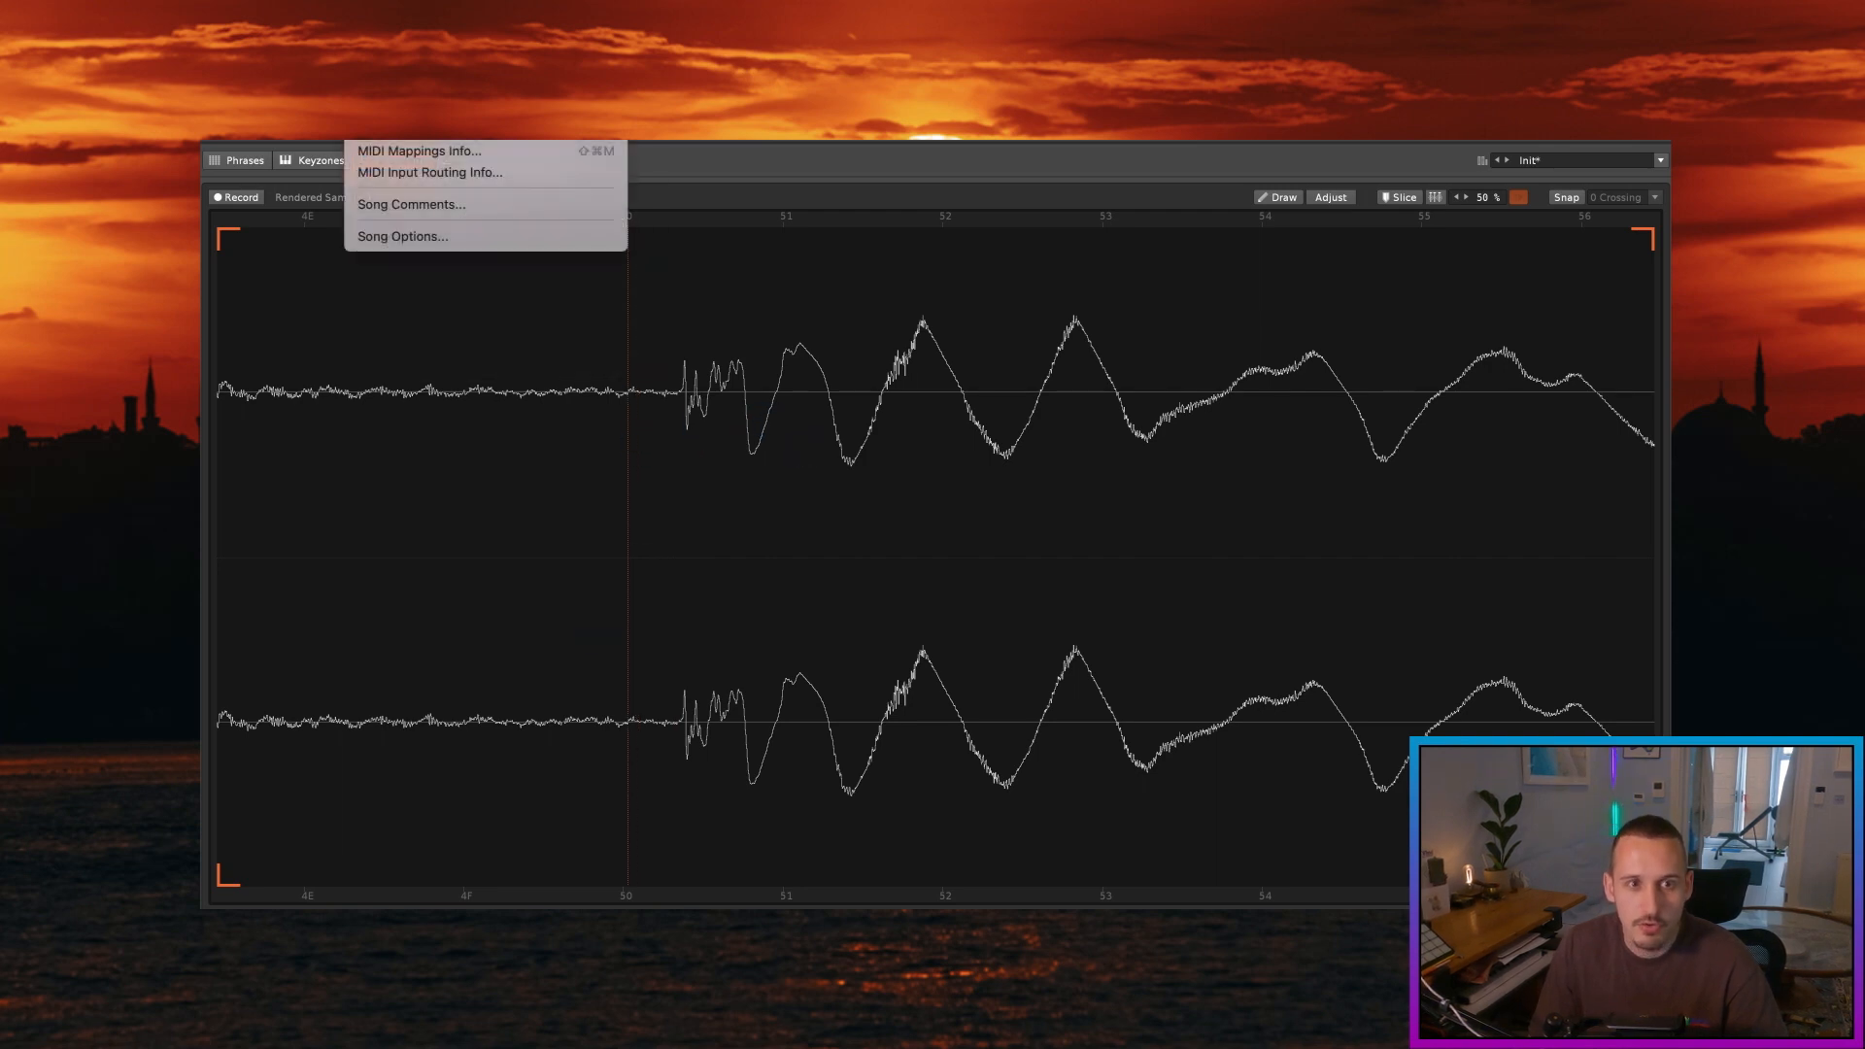
pyautogui.click(649, 502)
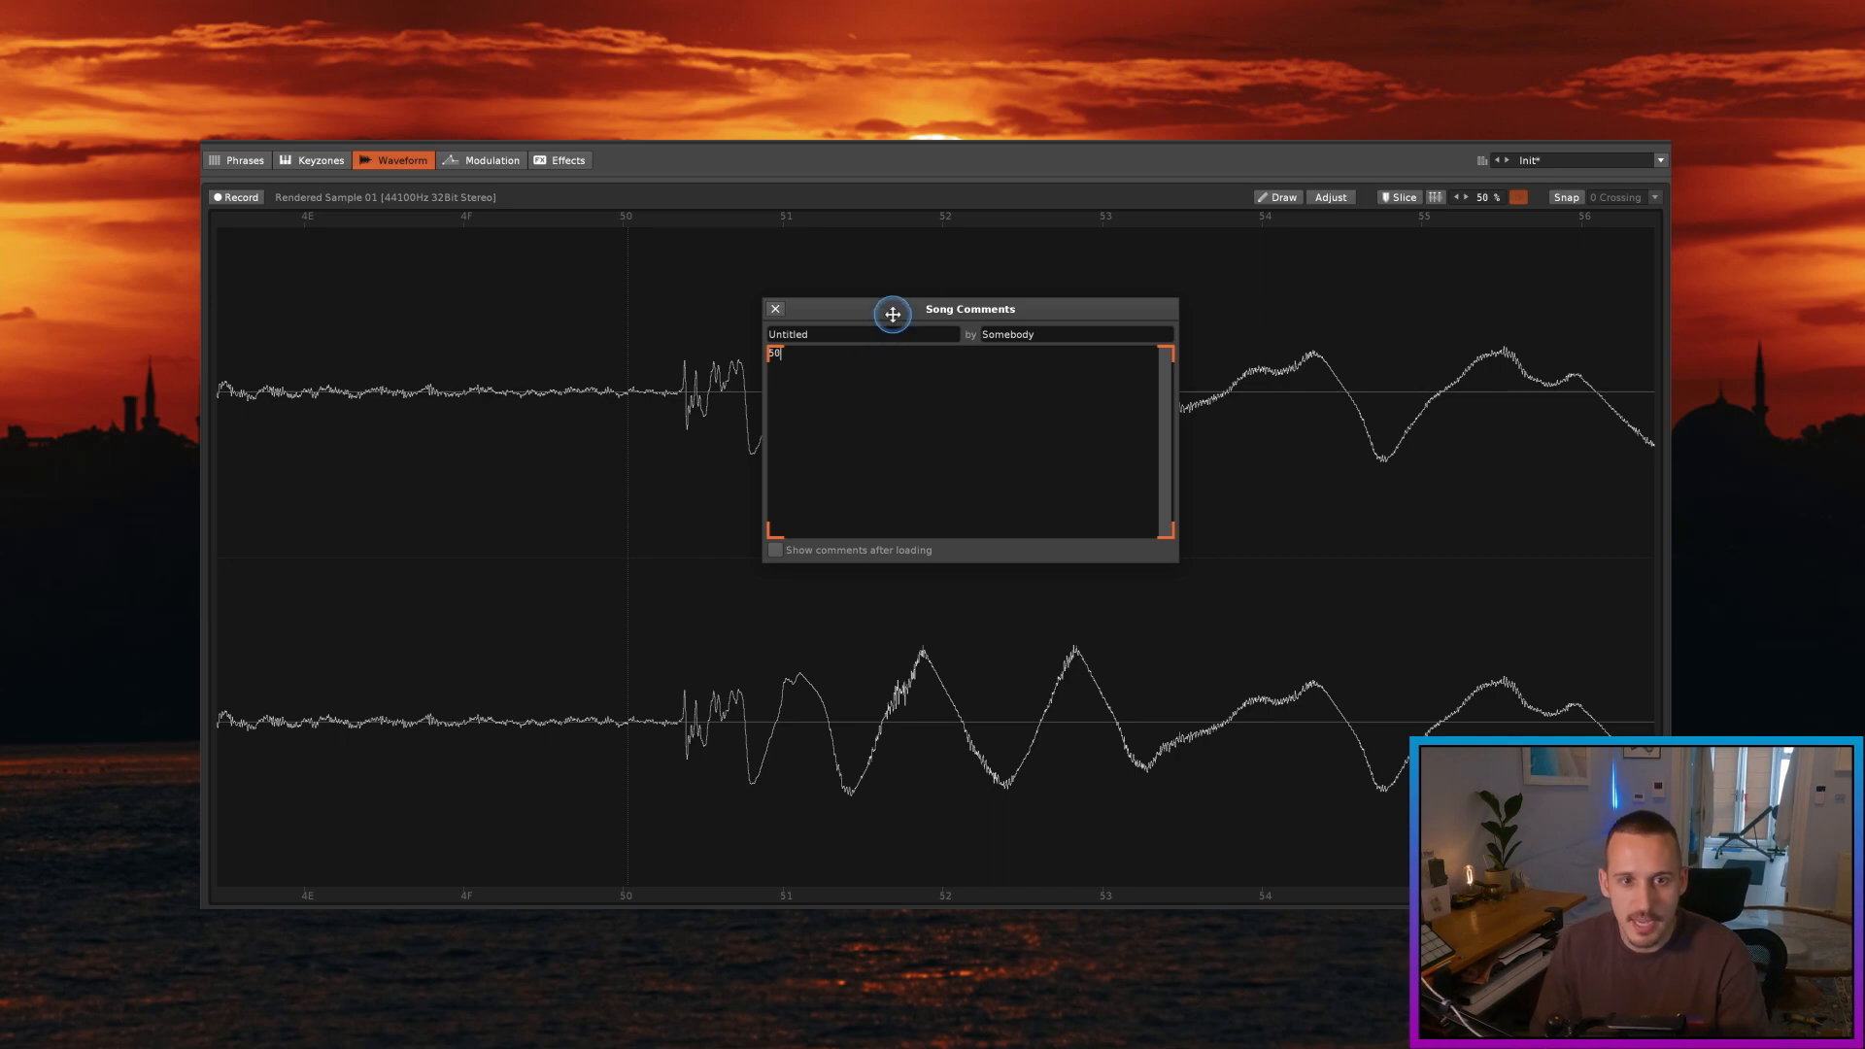
pyautogui.moveTo(893, 314); pyautogui.dragTo(1231, 259)
# Step: Locate the first snare in the waveform and add "20 - Snare" above the 50 entry in the song comments
pyautogui.scroll(-5, 963, 408)
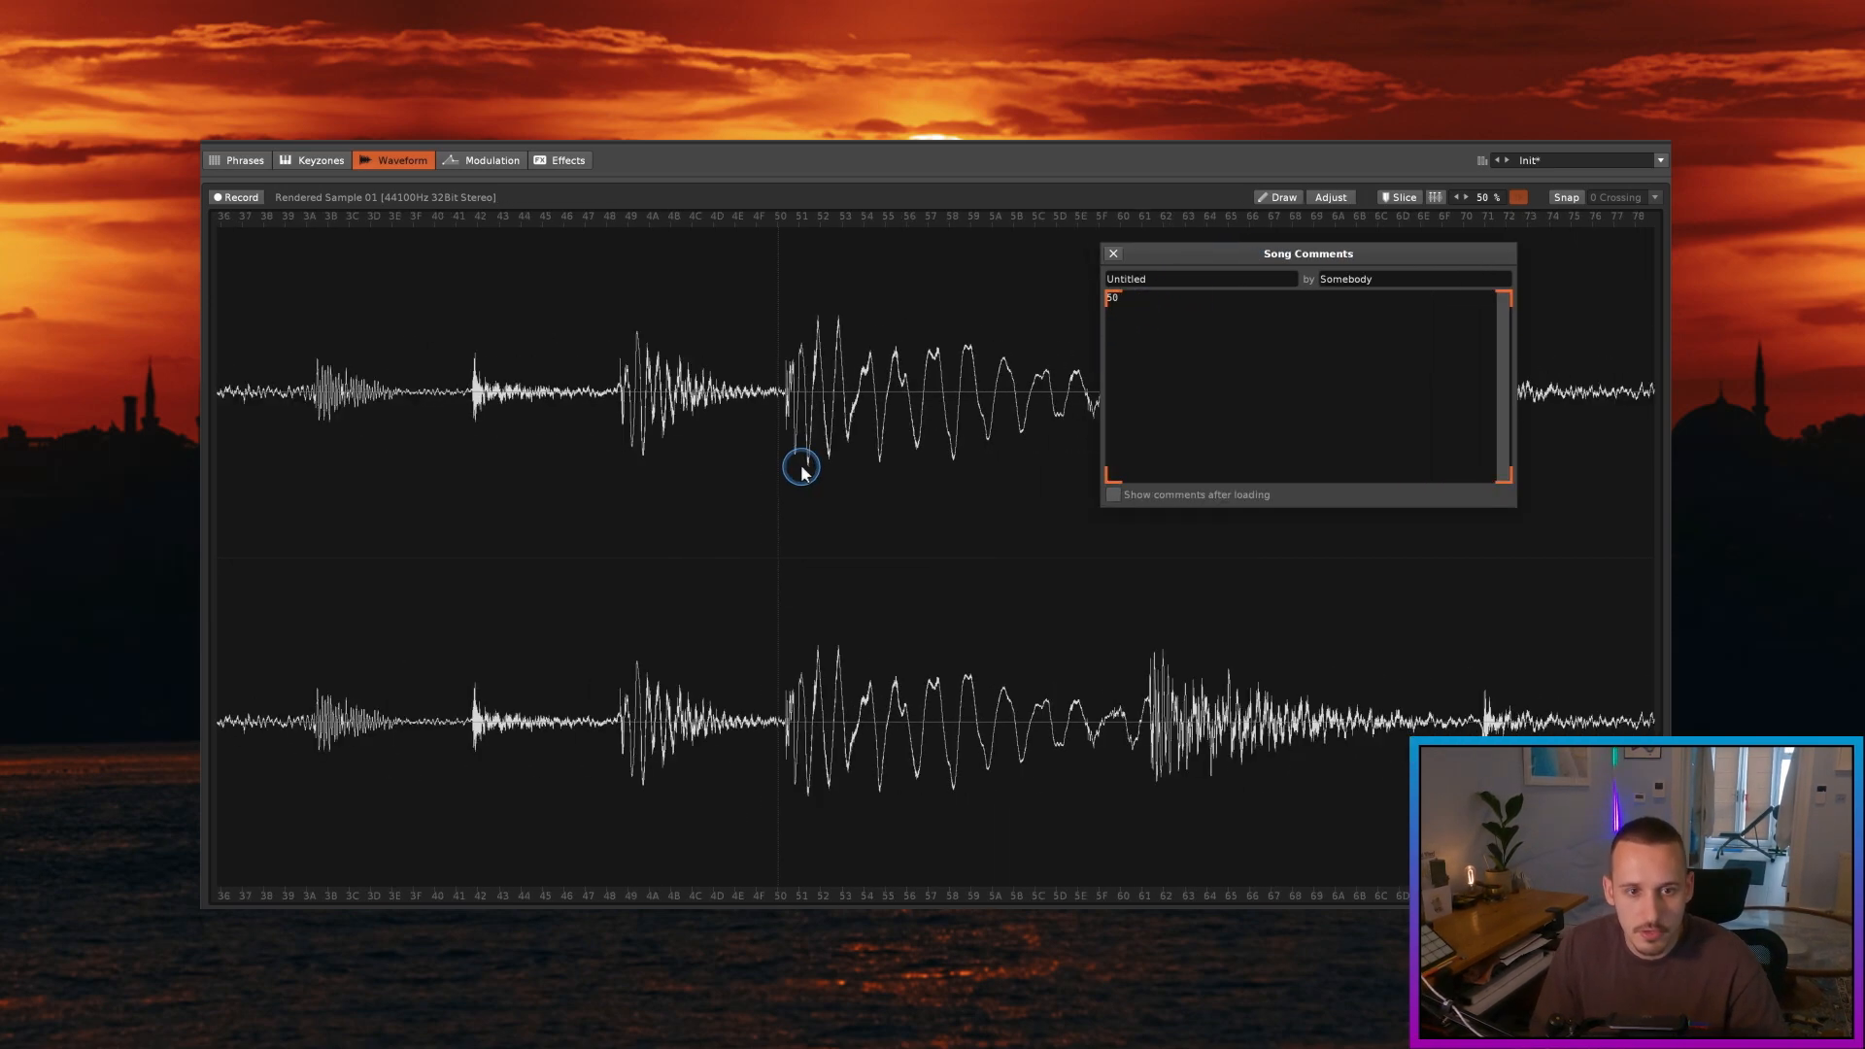
pyautogui.scroll(-5, 849, 450)
pyautogui.click(527, 447)
pyautogui.scroll(5, 402, 408)
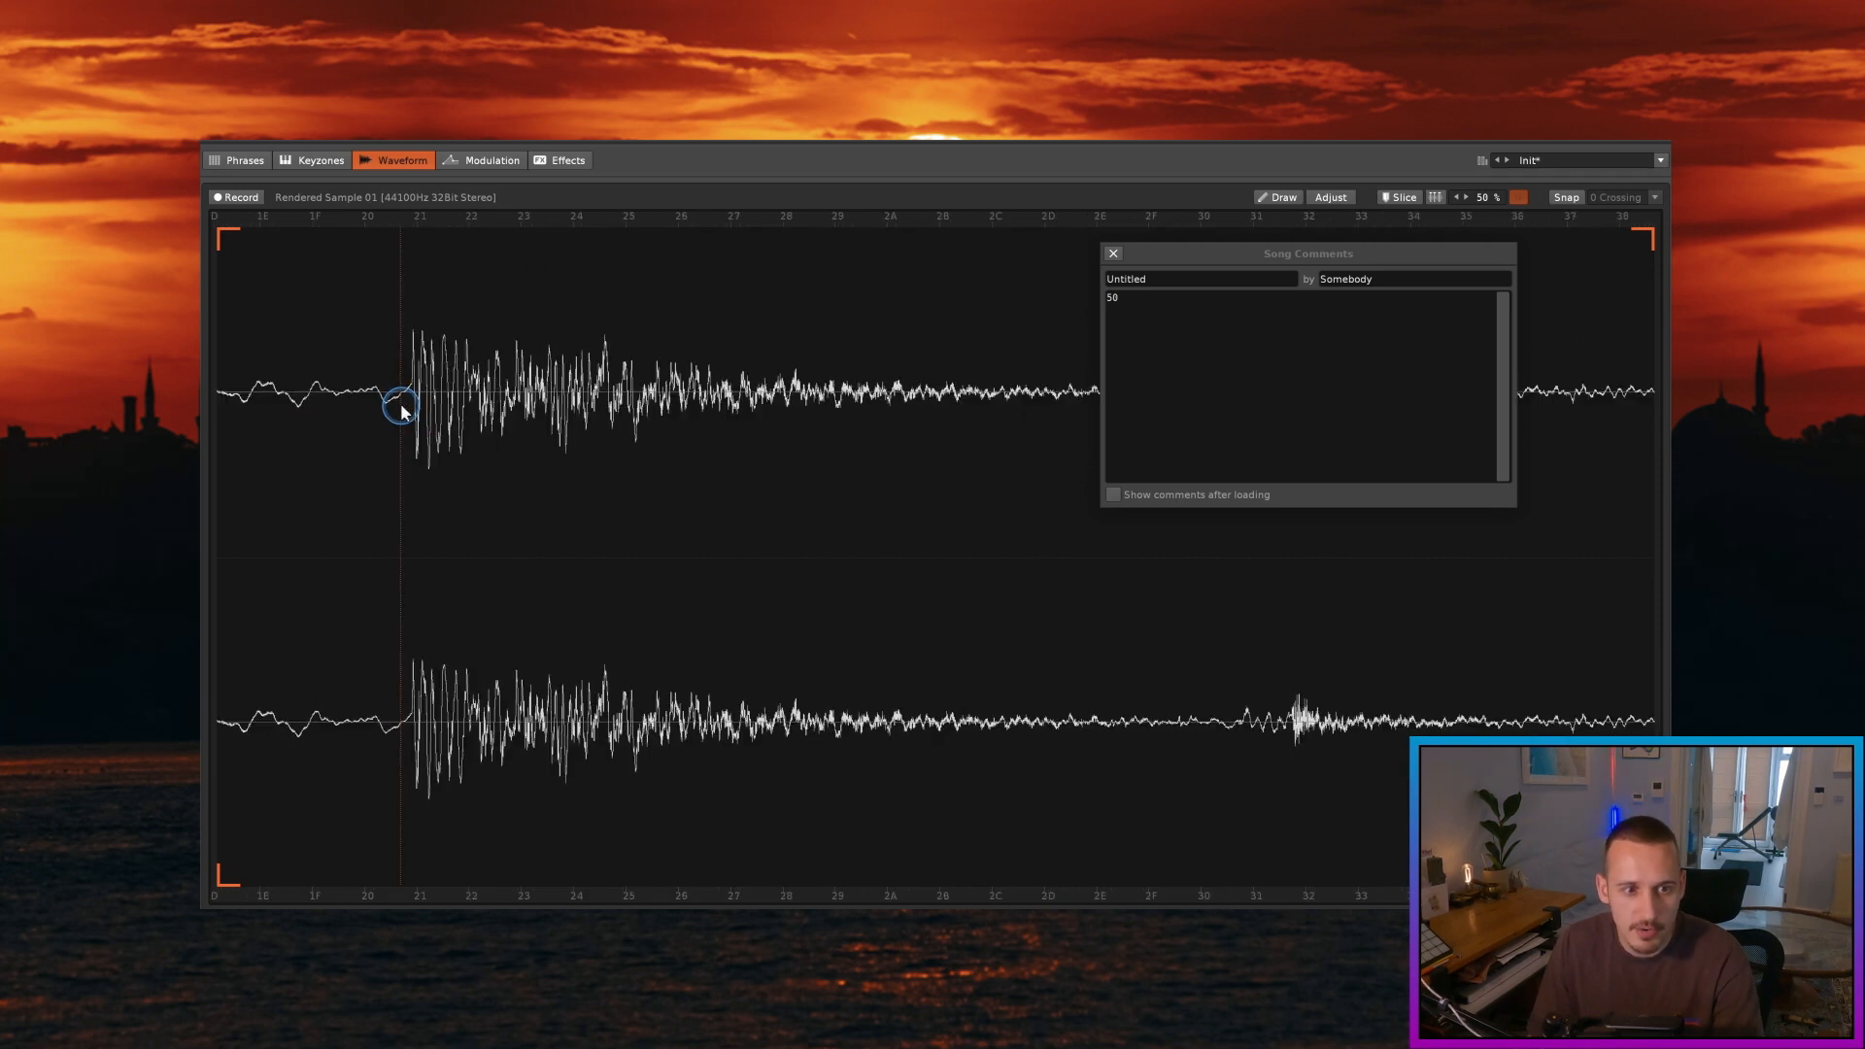
pyautogui.click(1355, 333)
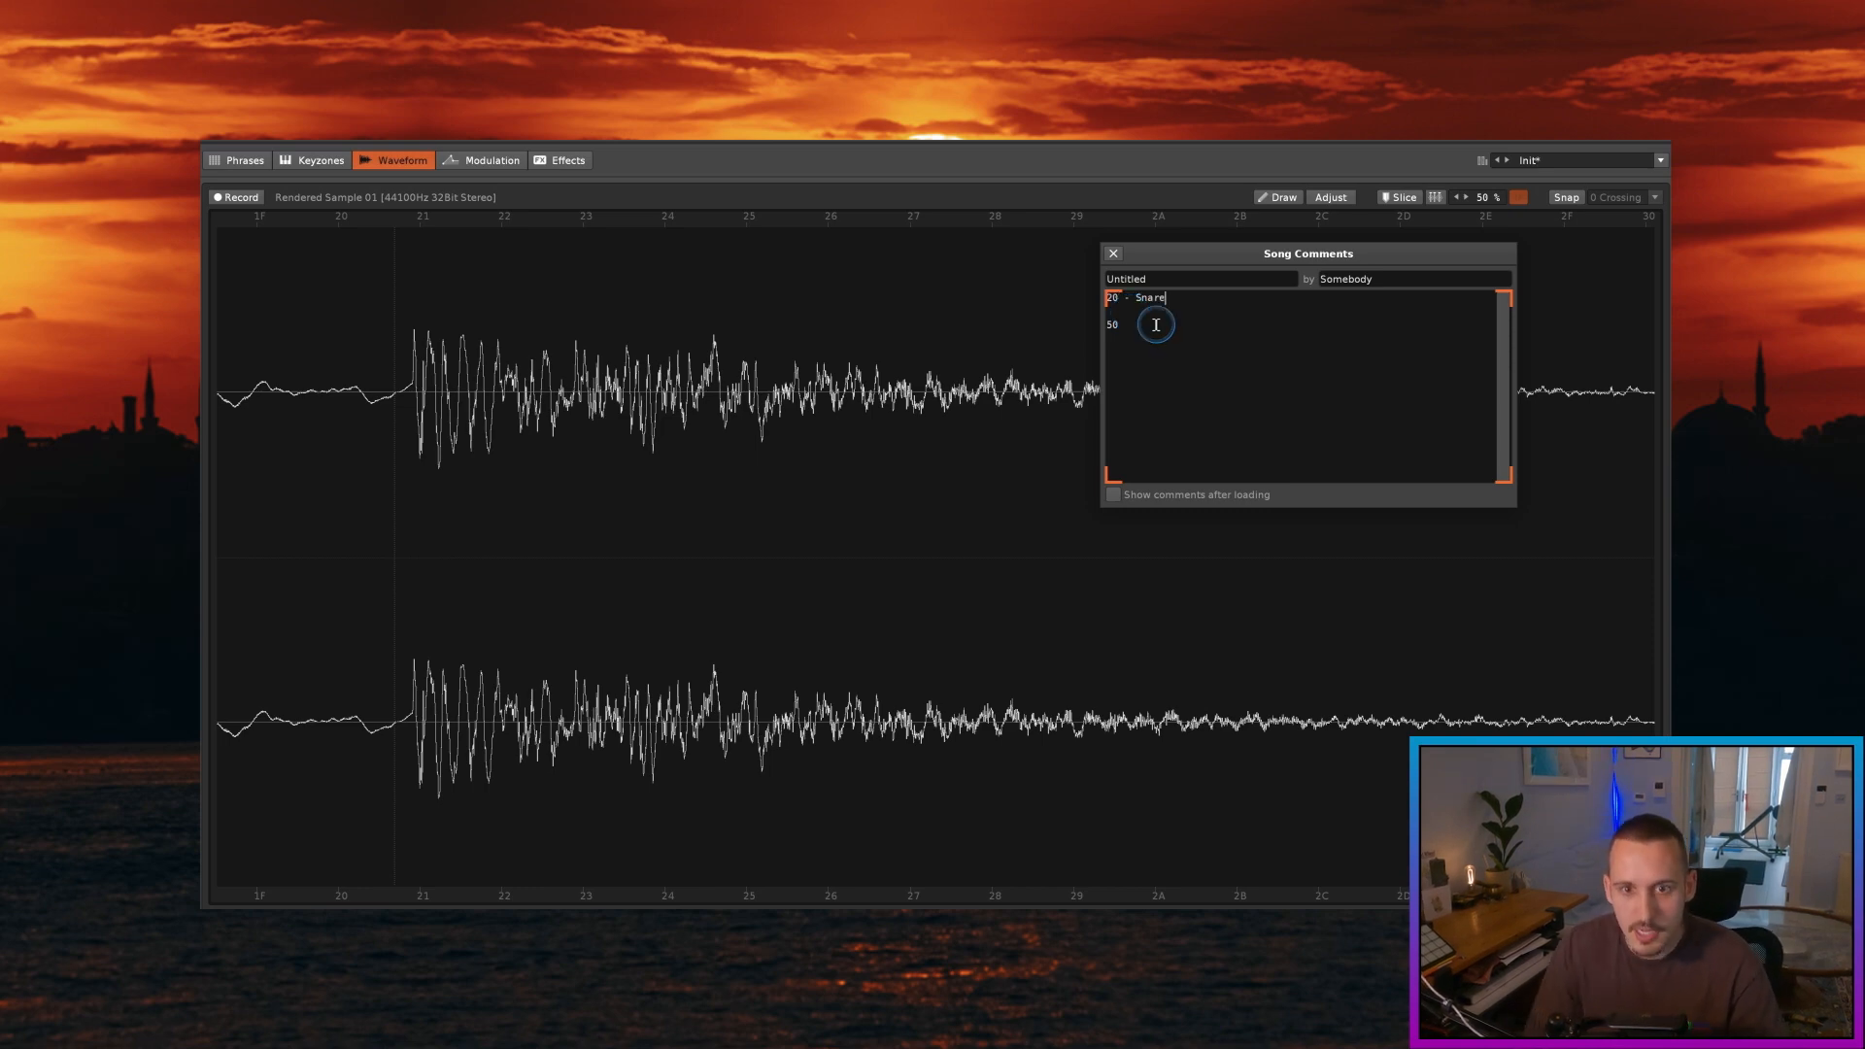
# Step: Check the hit at offset 50 in the waveform and label its comment entry "50 - kick"
pyautogui.scroll(-5, 916, 434)
pyautogui.click(670, 445)
pyautogui.click(662, 448)
pyautogui.click(657, 439)
pyautogui.click(1141, 328)
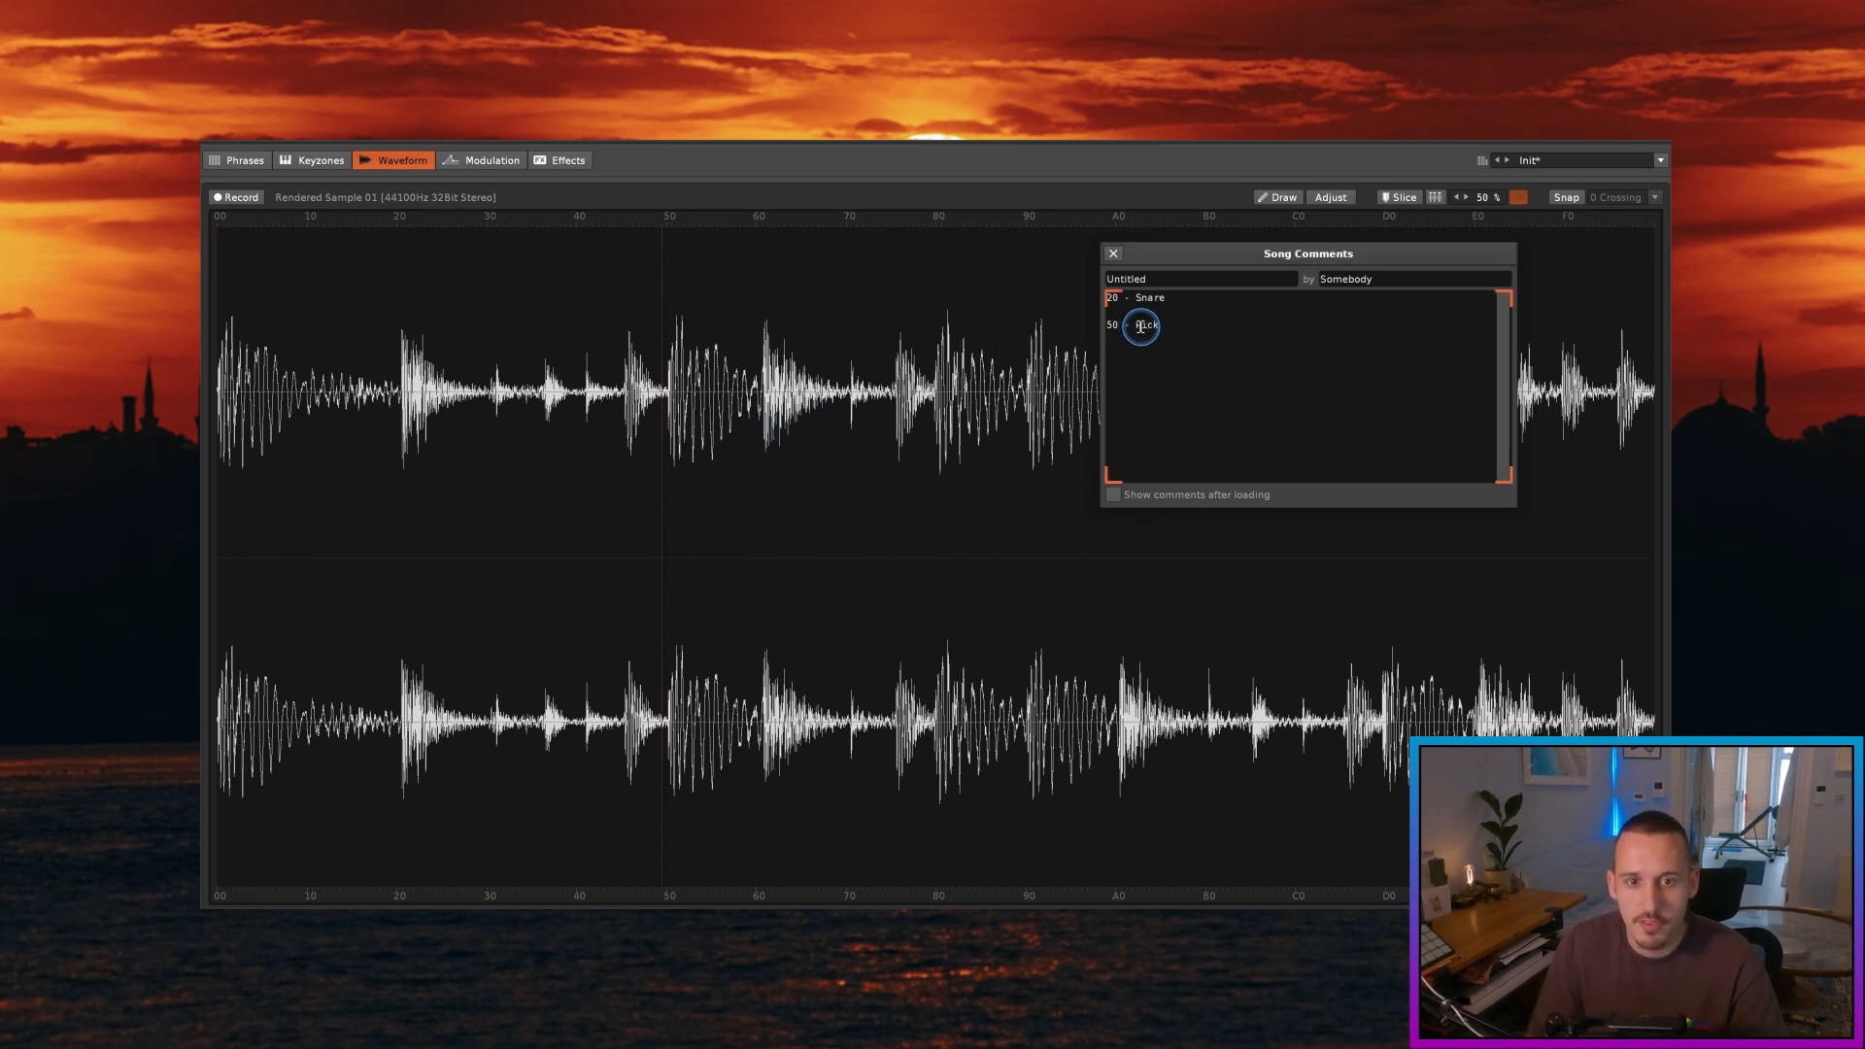
# Step: Inspect the following hits and add "7F - Kick Double", "A0 - Snare" and "B0 Shuffle" to the song comments
pyautogui.click(740, 473)
pyautogui.moveTo(1193, 257); pyautogui.dragTo(1526, 537)
pyautogui.scroll(10, 876, 466)
pyautogui.click(1274, 574)
pyautogui.press('Return')
pyautogui.press('Return')
pyautogui.write('7F - Kick Double')
pyautogui.press('Return')
pyautogui.press('Return')
pyautogui.write('A0 - Snare  B0 Shuffle')
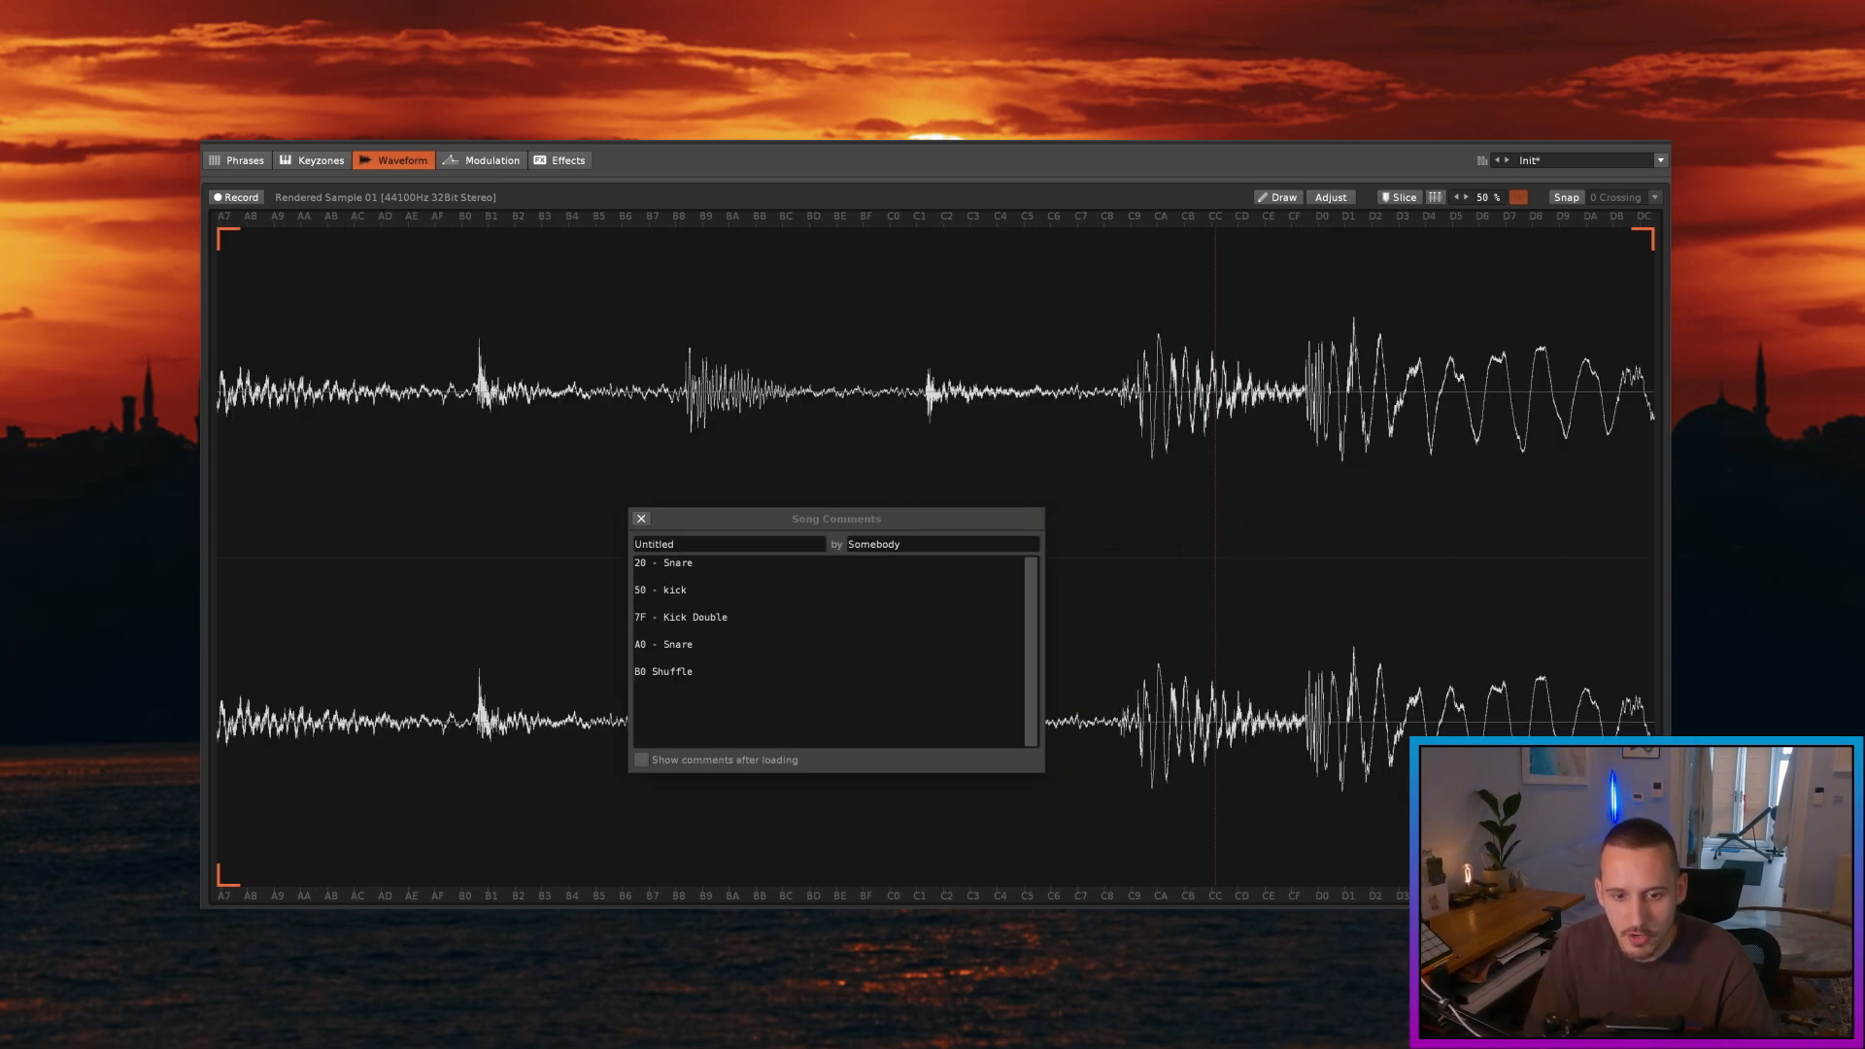
# Step: Find the kick transient just before offset D0 and add "CF - Kick" to the song comments
pyautogui.scroll(-2, 1292, 723)
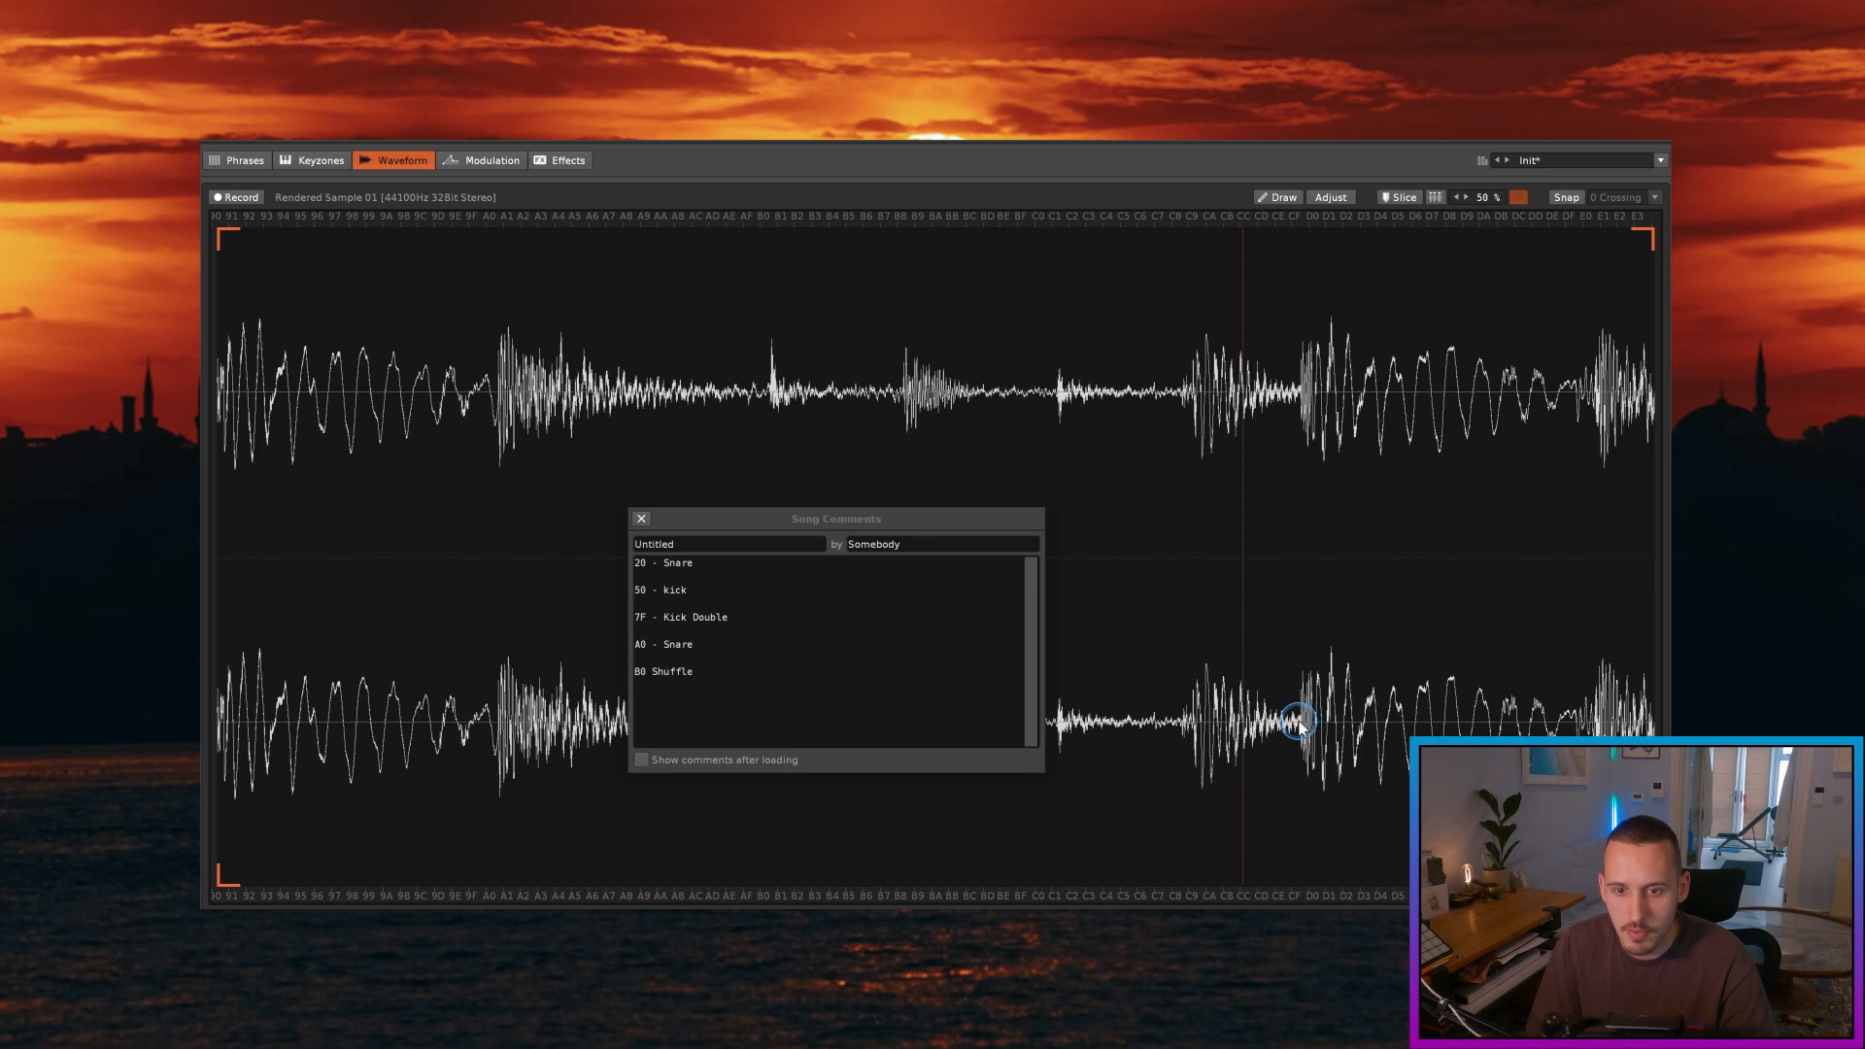
pyautogui.scroll(3, 1301, 724)
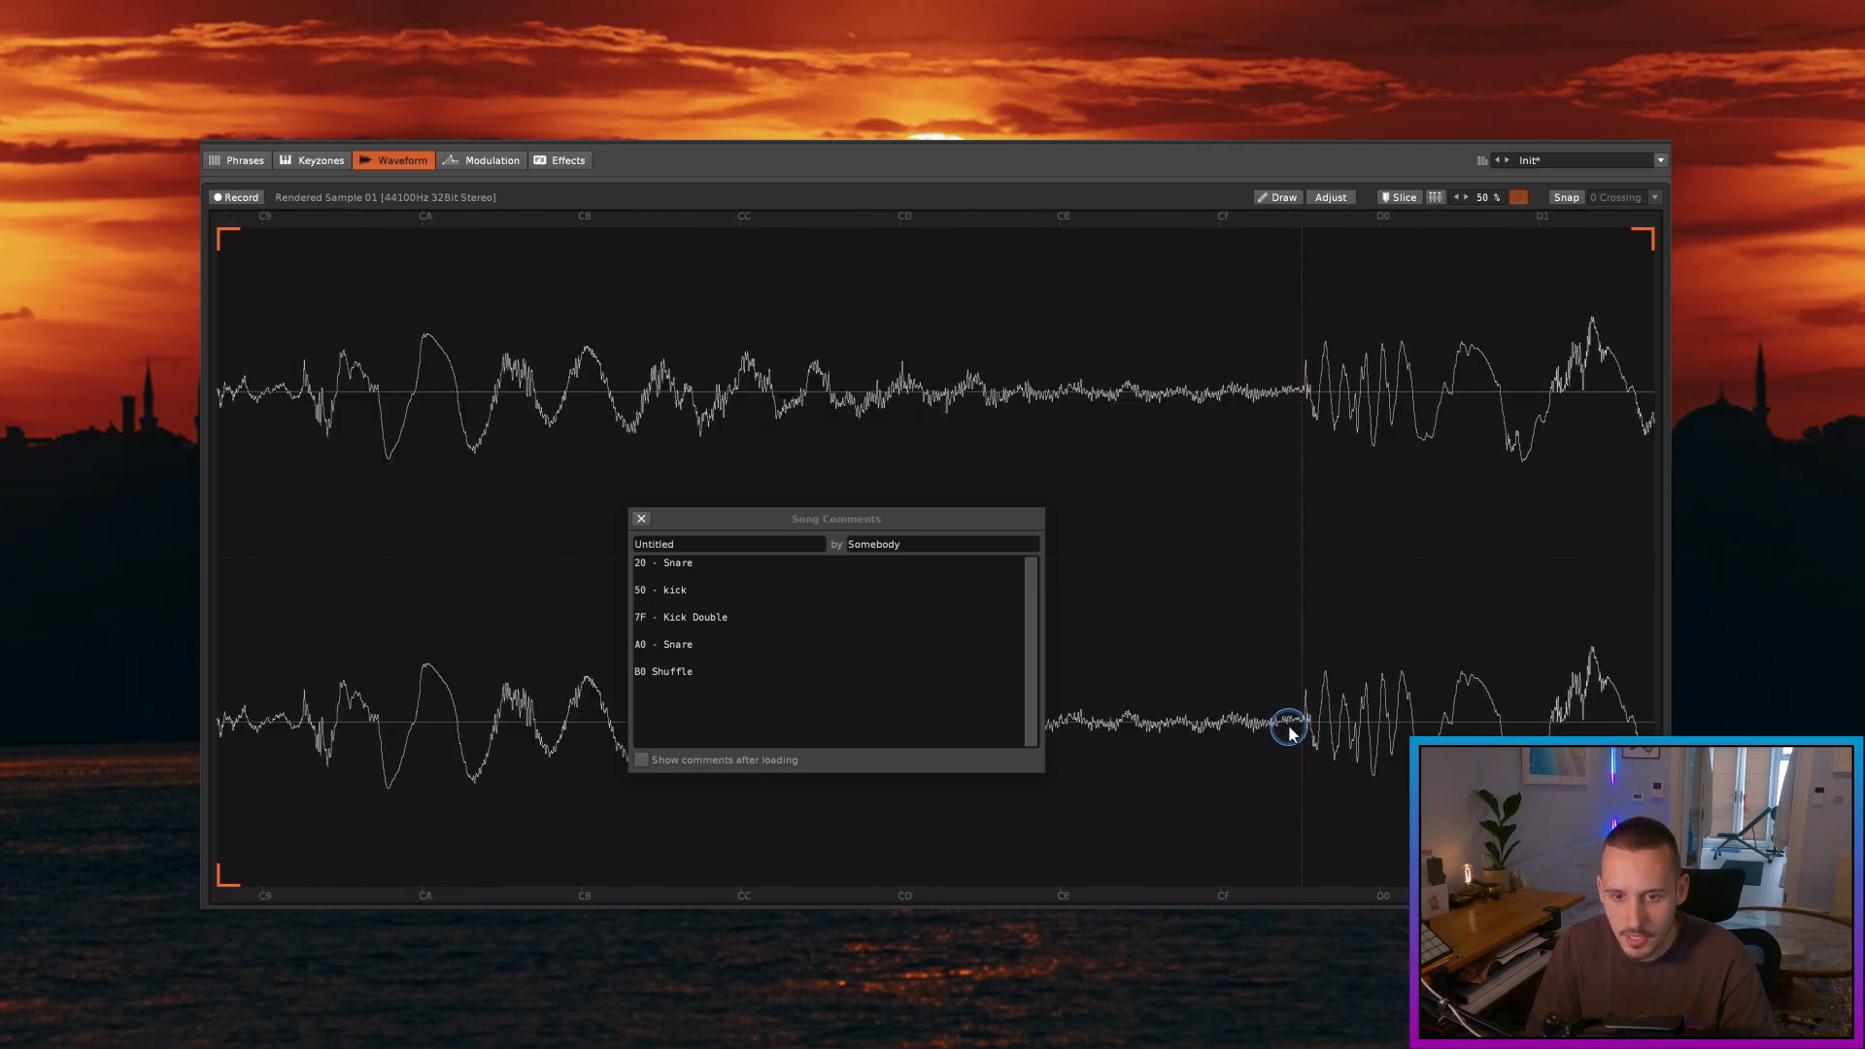
pyautogui.scroll(-1, 1067, 855)
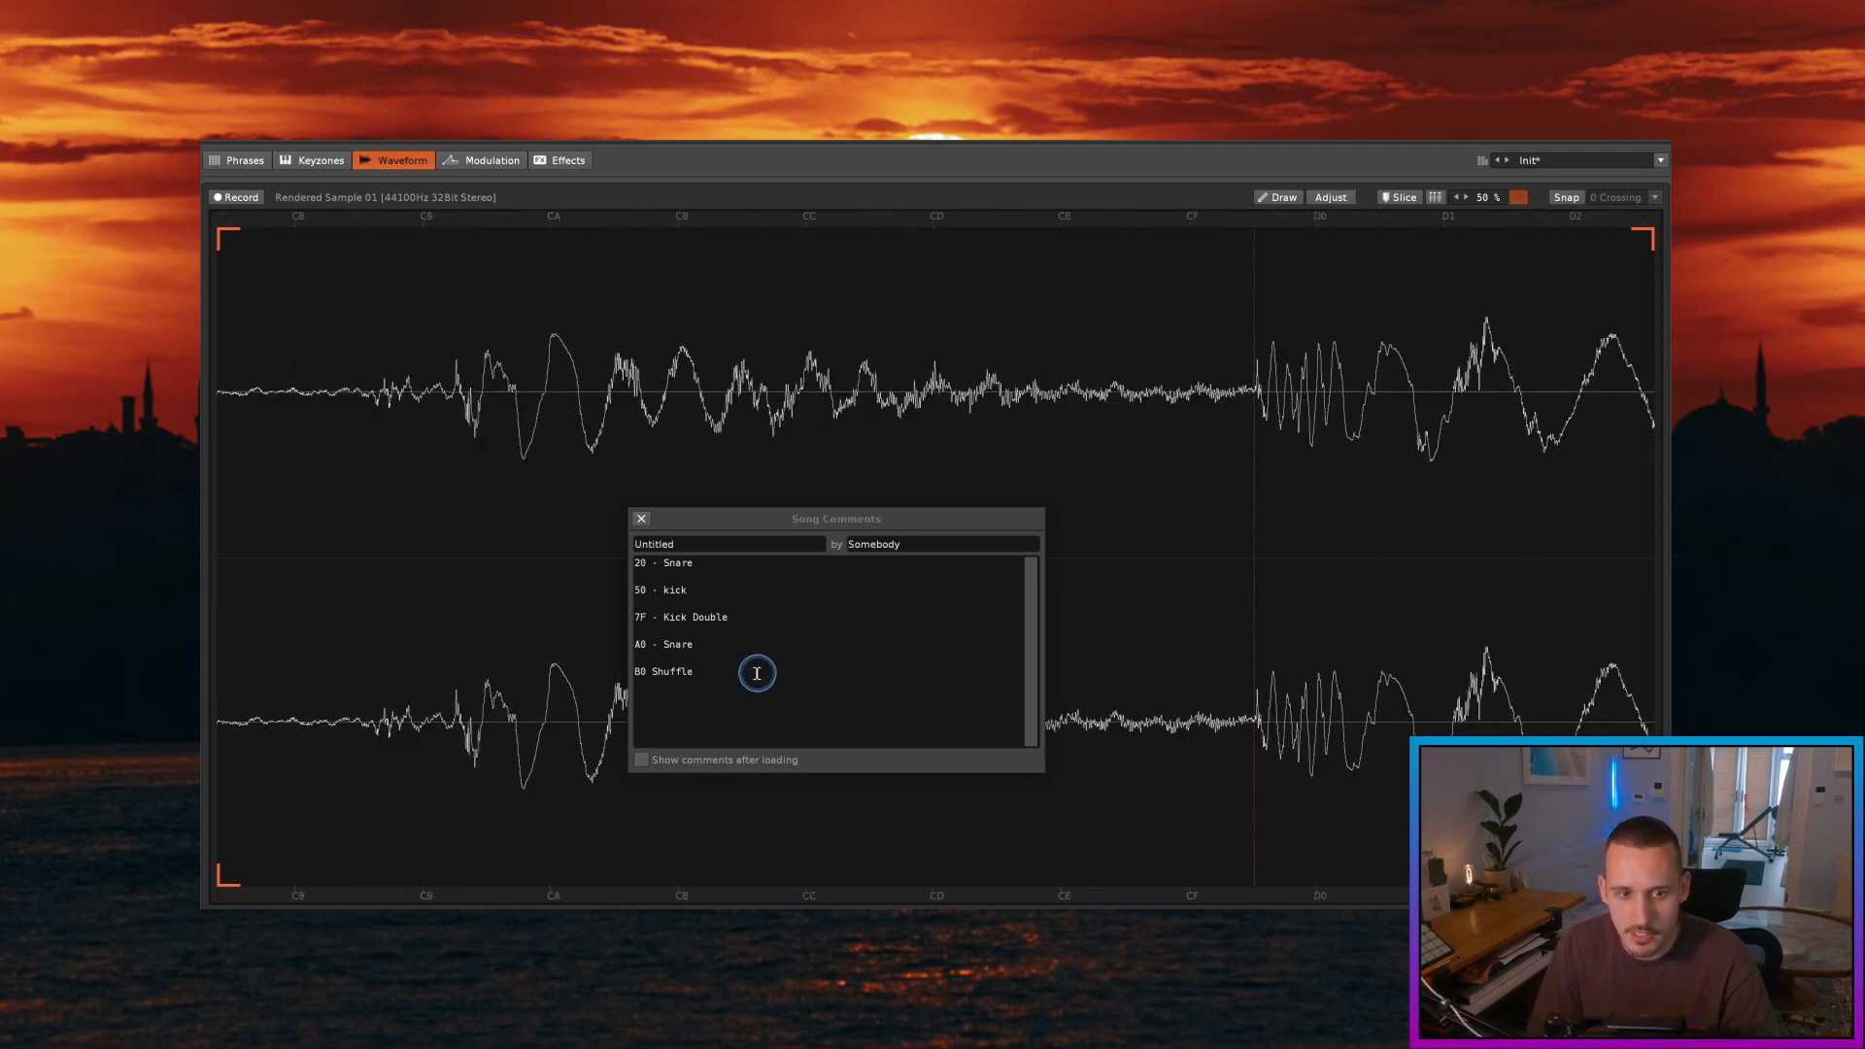
pyautogui.scroll(-5, 1285, 686)
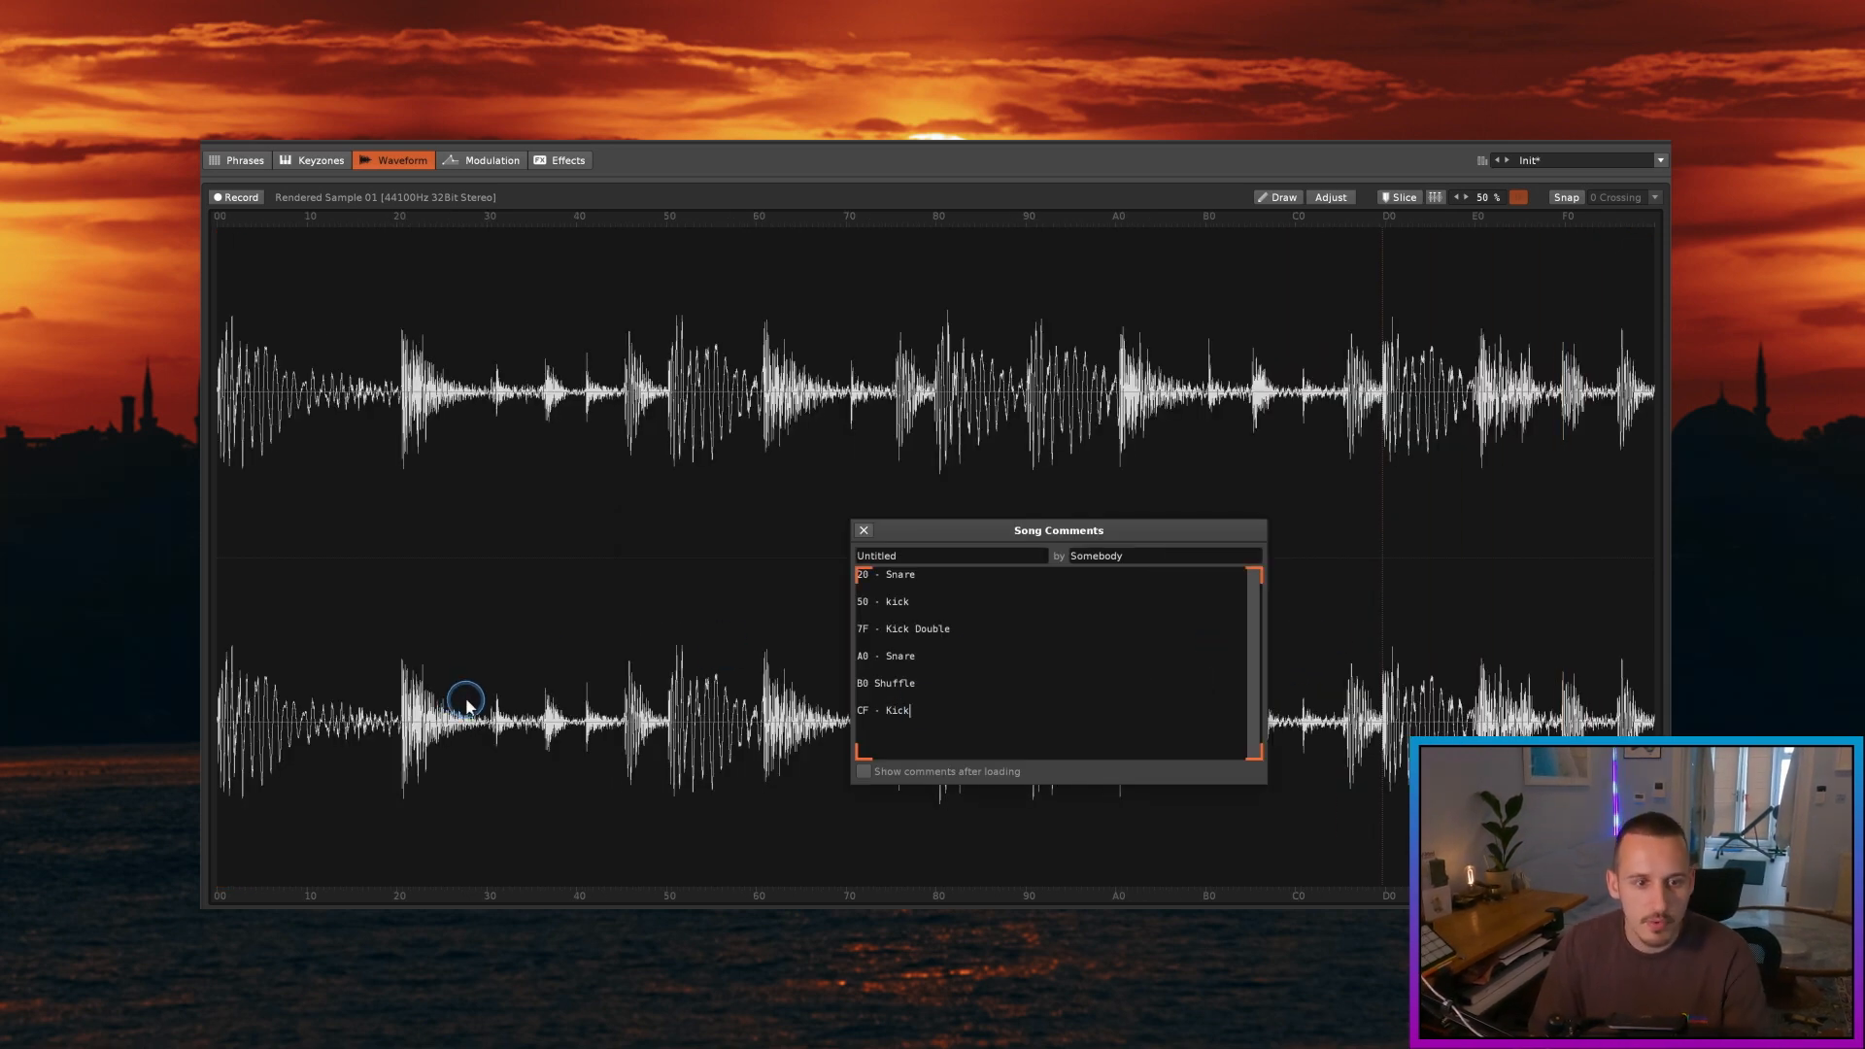
# Step: Locate the remaining shuffle hits and list B8, 31 and 3A as shuffle offsets under B0 in the song comments
pyautogui.click(488, 723)
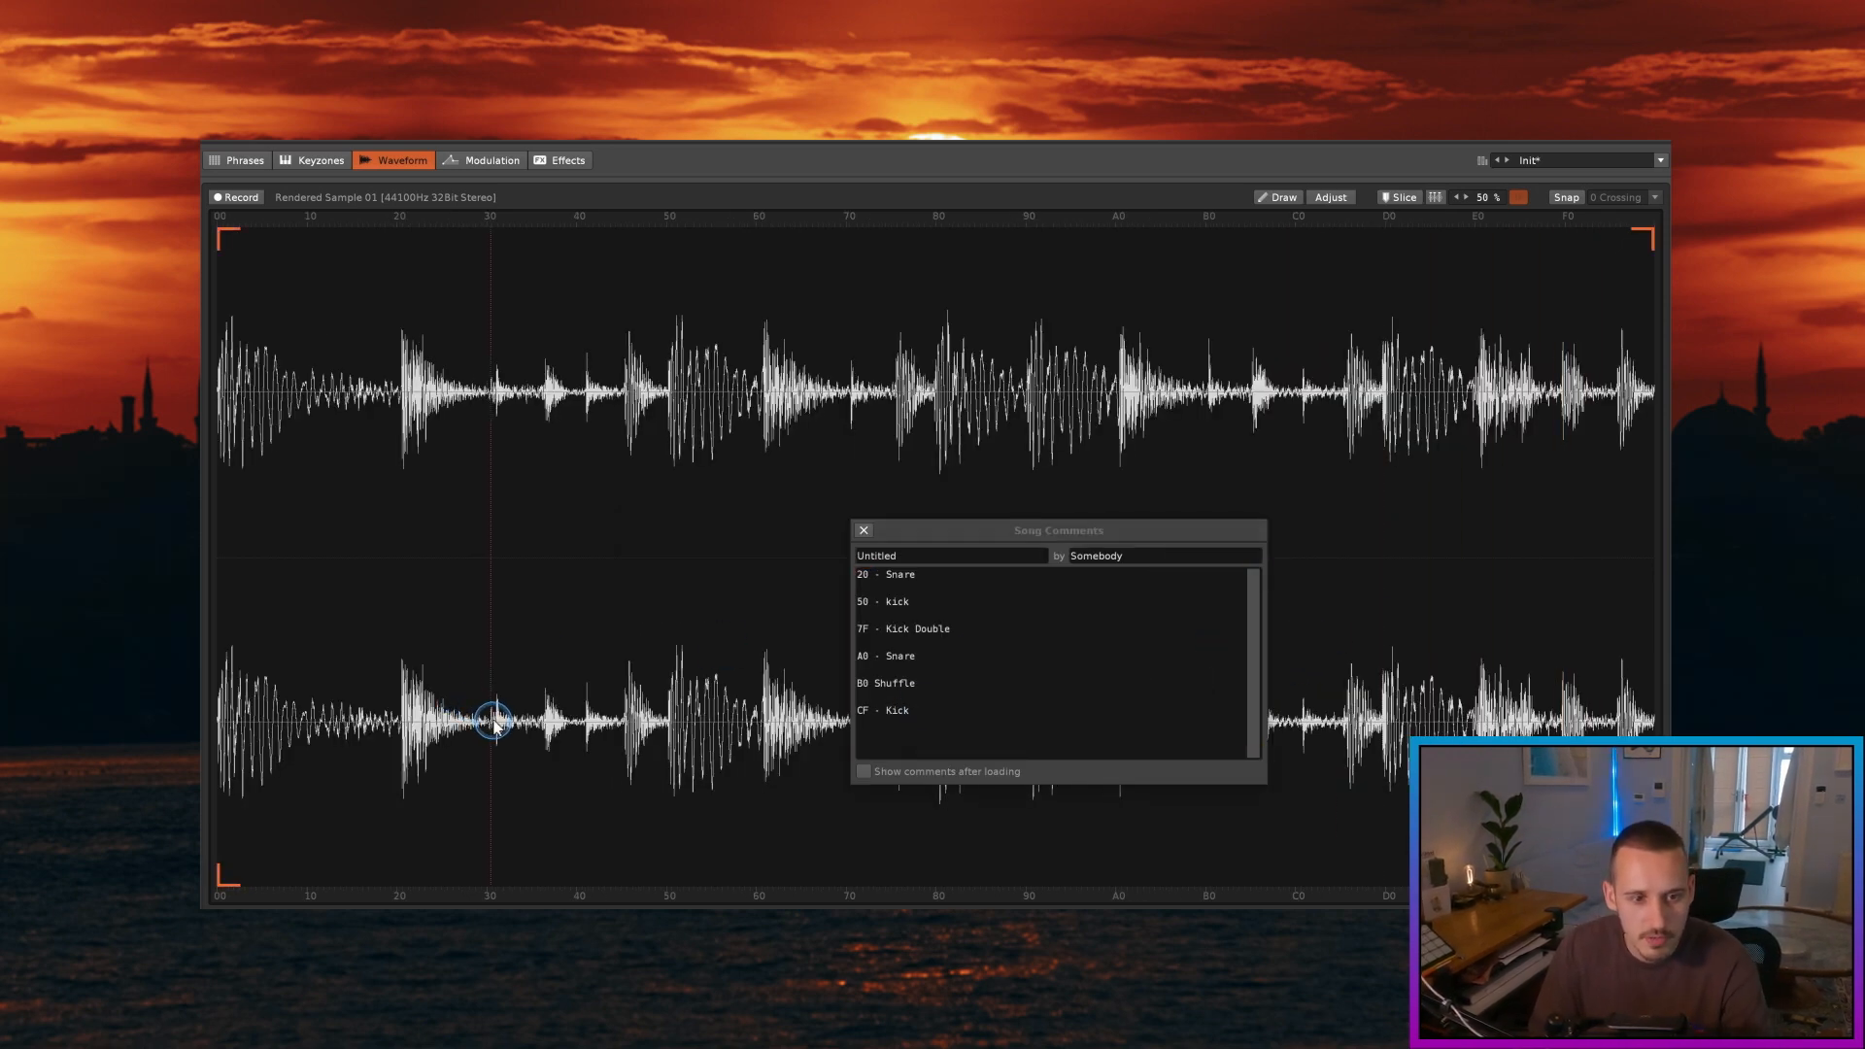
pyautogui.scroll(5, 495, 723)
pyautogui.click(936, 654)
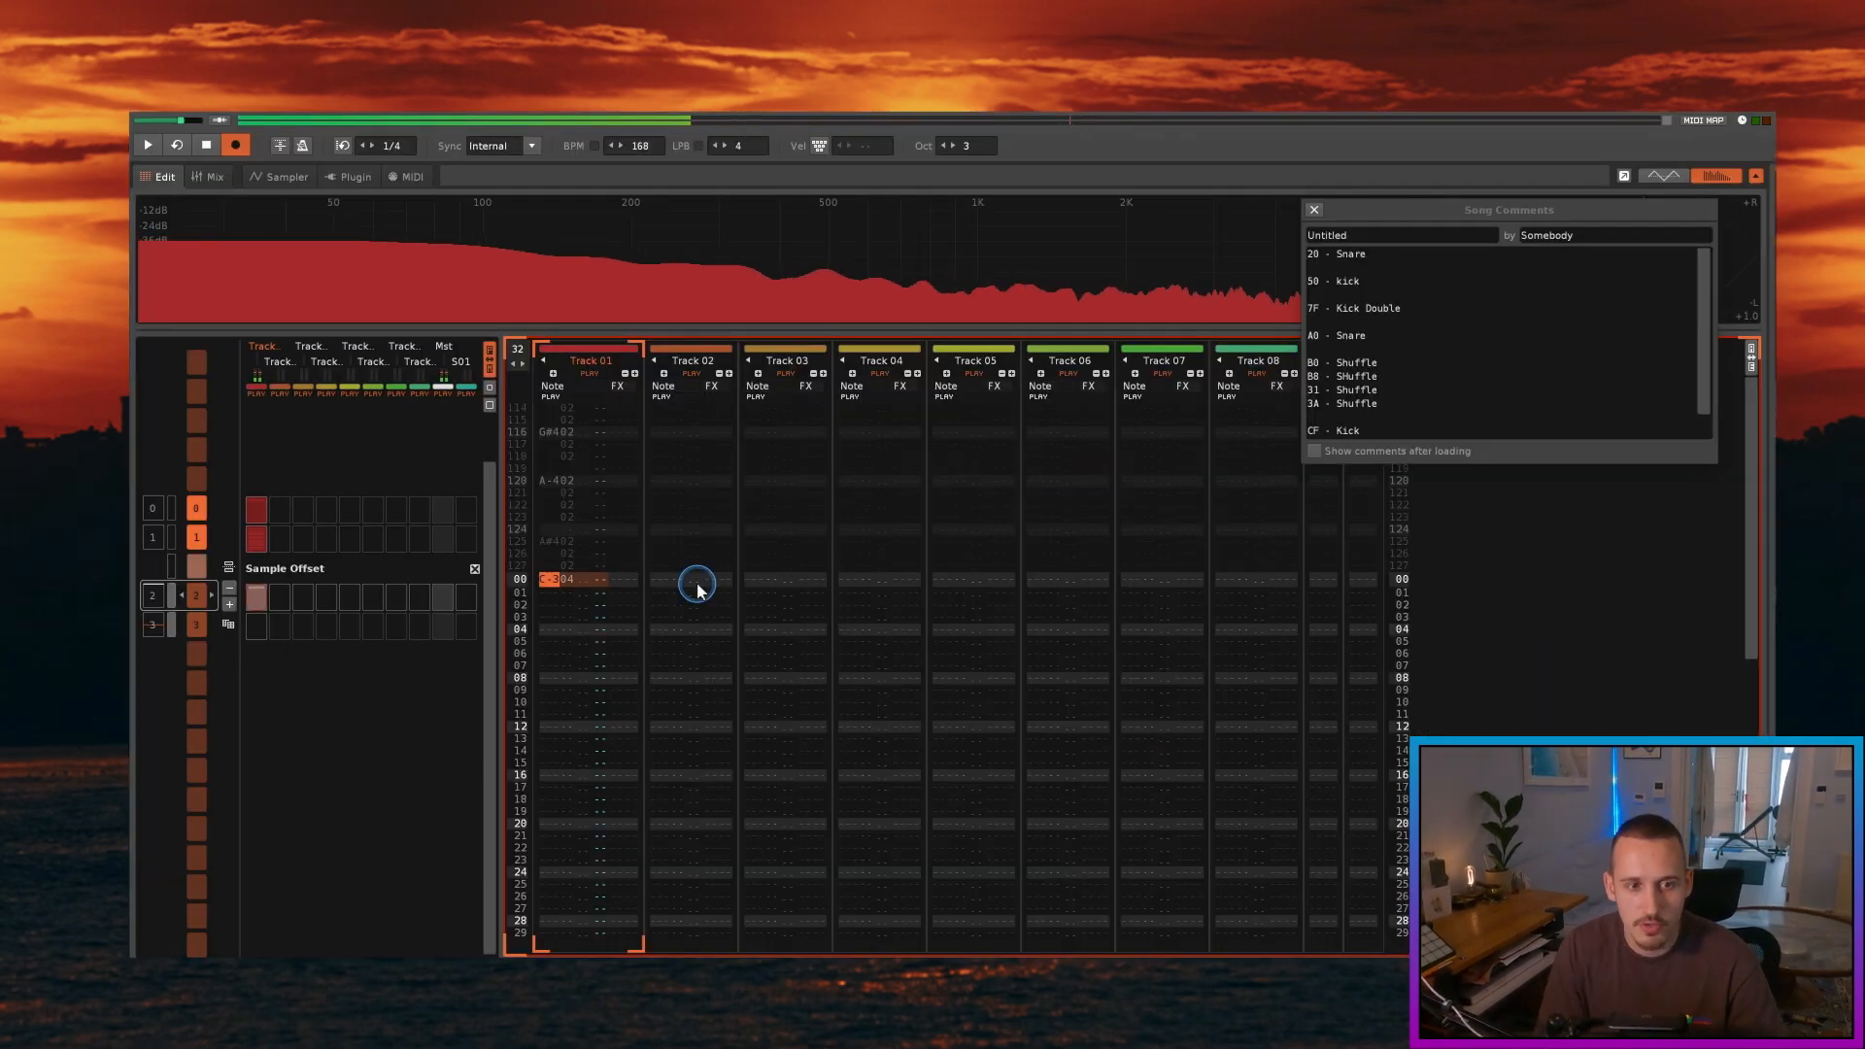
# Step: Enter a C-4 note with instrument 04 and sample offset S00 on line 00 of Track 01, and audition it
pyautogui.press('q')
pyautogui.press('Right')
pyautogui.press('Right')
pyautogui.press('Right')
pyautogui.press('Right')
pyautogui.press('Right')
pyautogui.press('Right')
pyautogui.press('Right')
pyautogui.press('Right')
pyautogui.write('s')
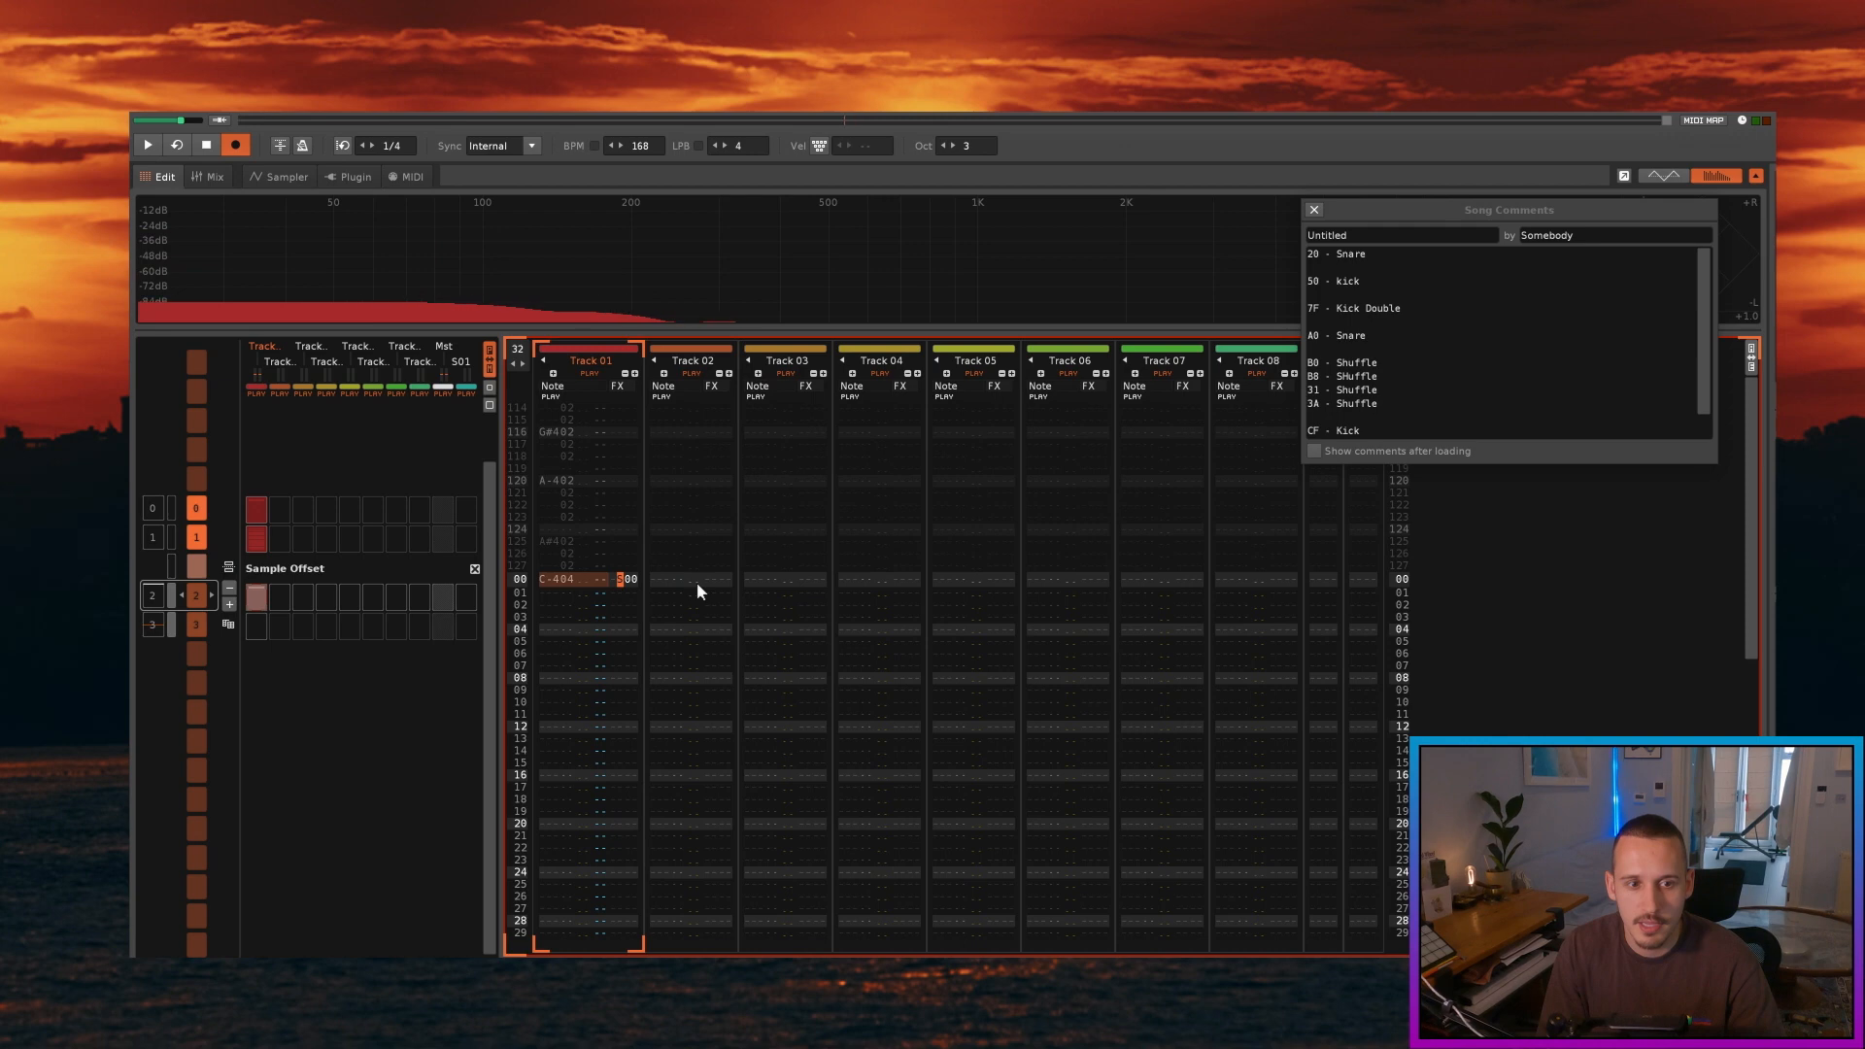
pyautogui.press('Right')
pyautogui.press('Left')
pyautogui.press('Left')
pyautogui.press('Left')
pyautogui.press('Left')
pyautogui.press('Left')
pyautogui.press('Left')
pyautogui.press('Left')
pyautogui.press('Left')
pyautogui.press('Left')
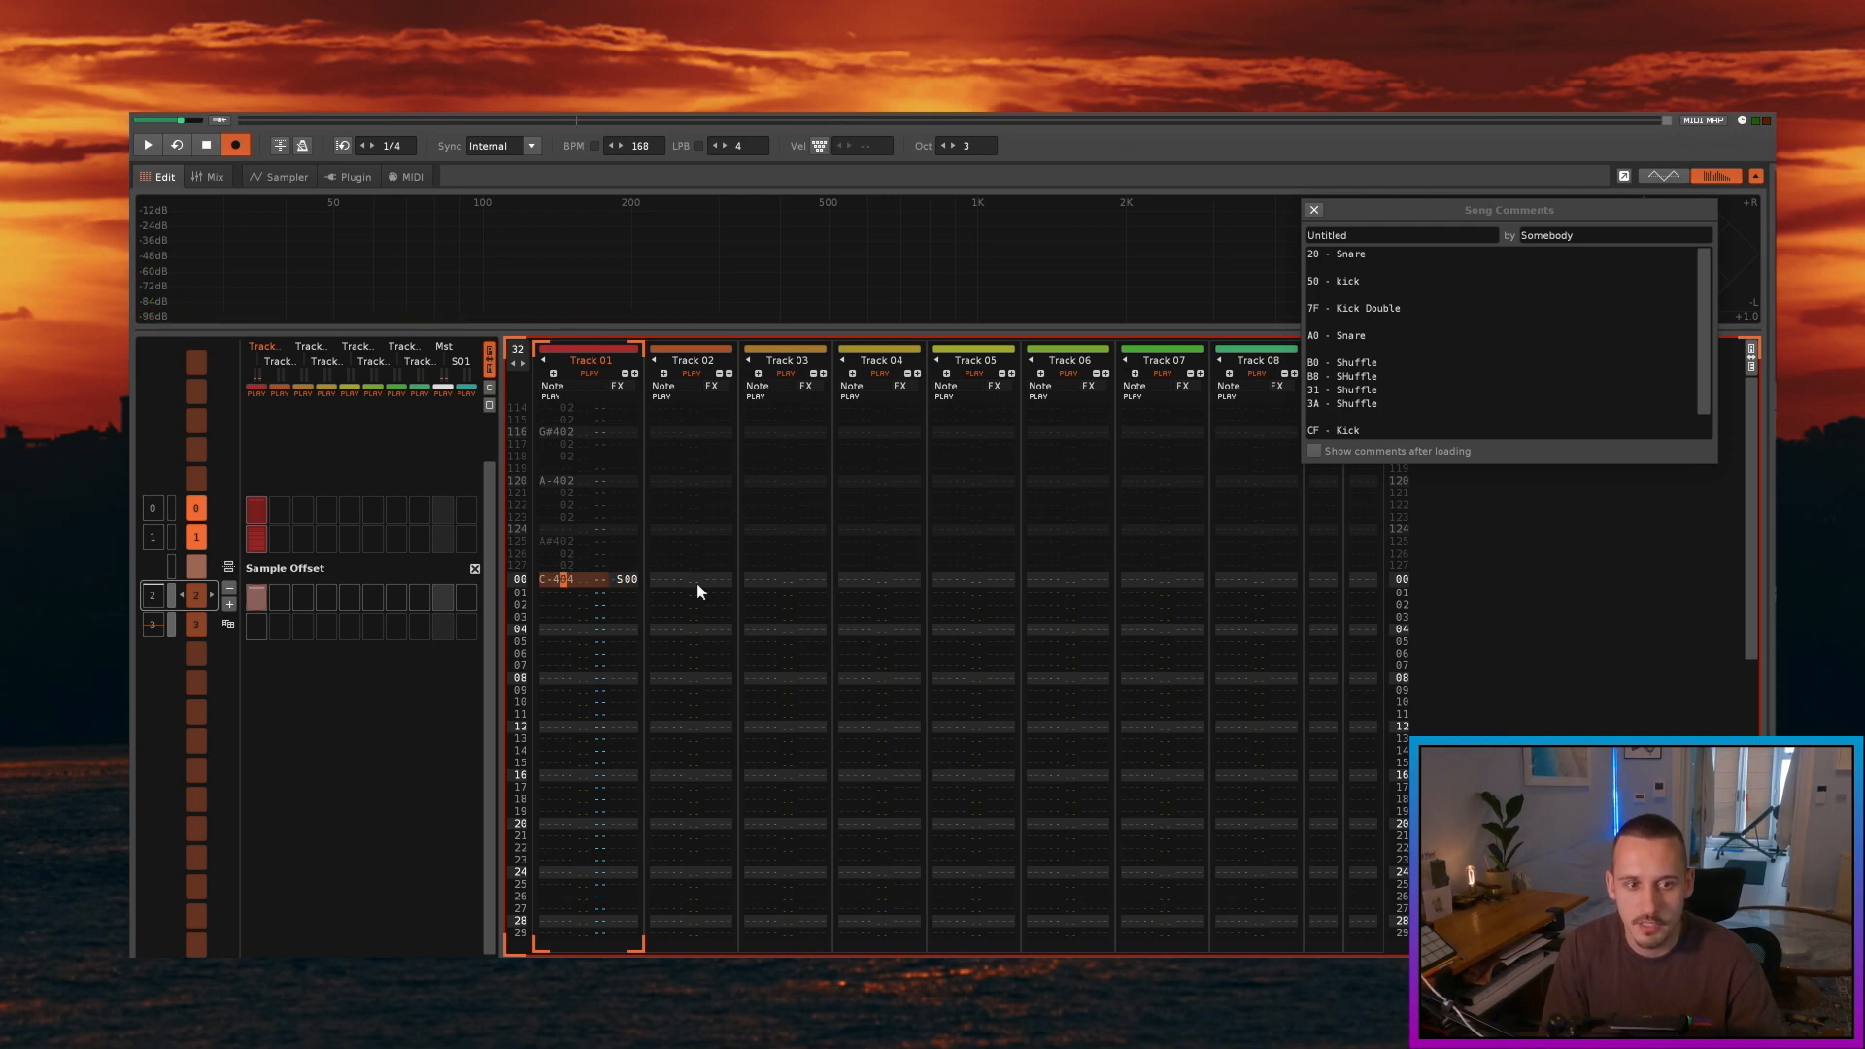
pyautogui.press('space')
# Step: Enter a C-4 note with instrument 04 and sample offset S20 on line 06 of Track 01
pyautogui.press('q')
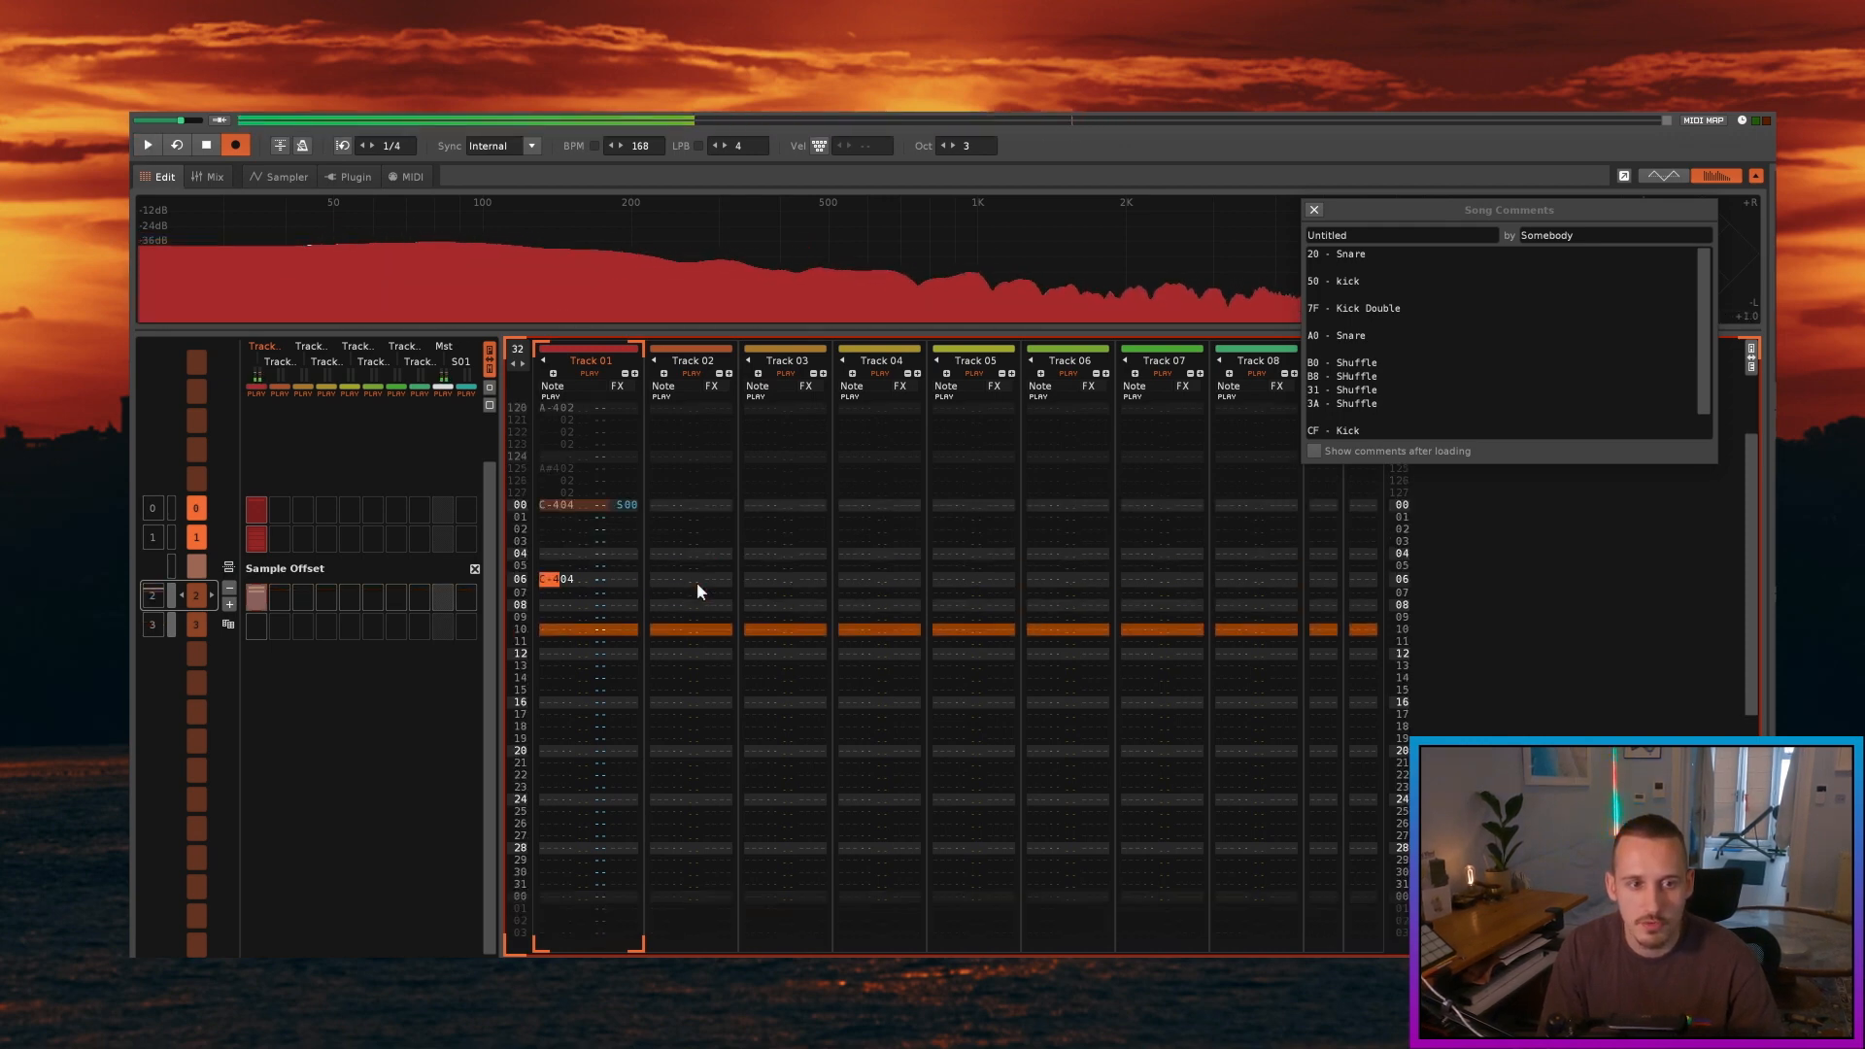
pyautogui.press('Right')
pyautogui.press('Right')
pyautogui.press('Right')
pyautogui.press('Right')
pyautogui.press('Right')
pyautogui.press('Right')
pyautogui.press('Right')
pyautogui.press('Right')
pyautogui.write('s')
pyautogui.press('Right')
pyautogui.write('2')
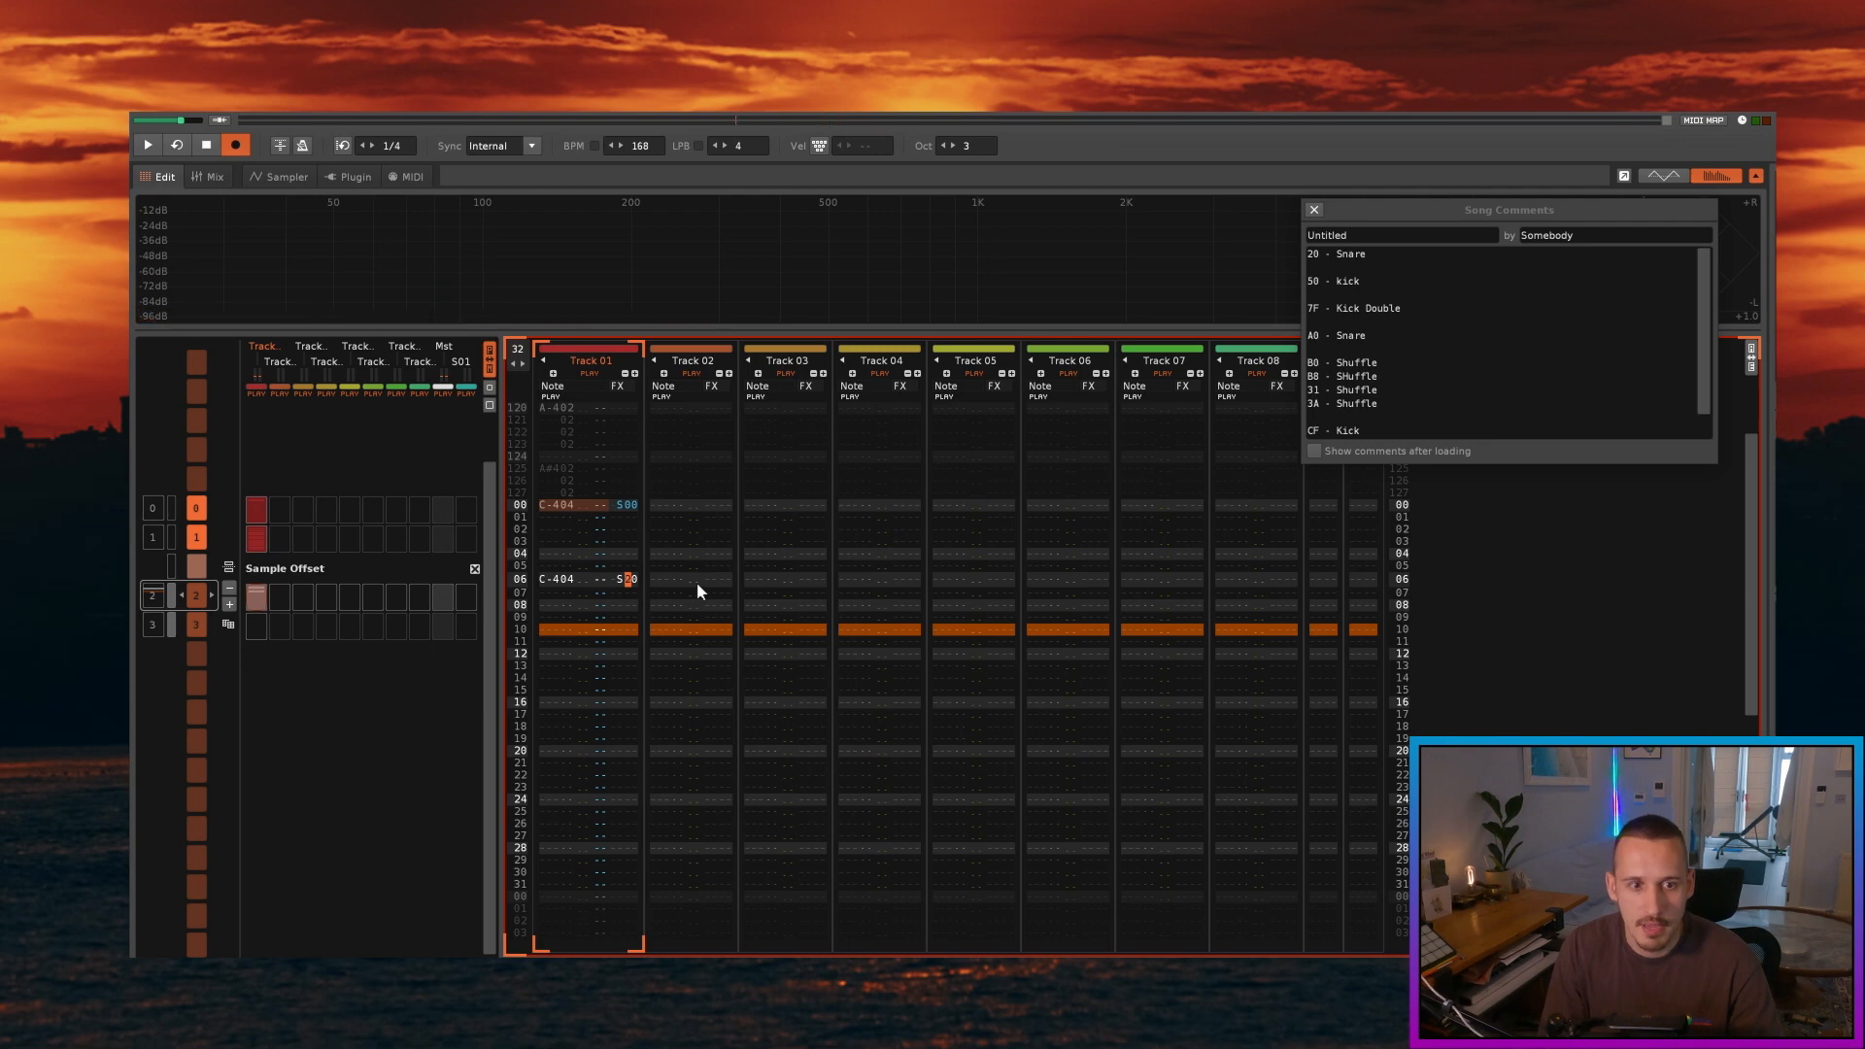
# Step: Audition the pattern and move the S20 snare hit from line 06 down to line 08
pyautogui.press('space')
pyautogui.press('space')
pyautogui.hotkey('shift', 'Left')
pyautogui.hotkey('alt', 'Down')
pyautogui.hotkey('alt', 'Down')
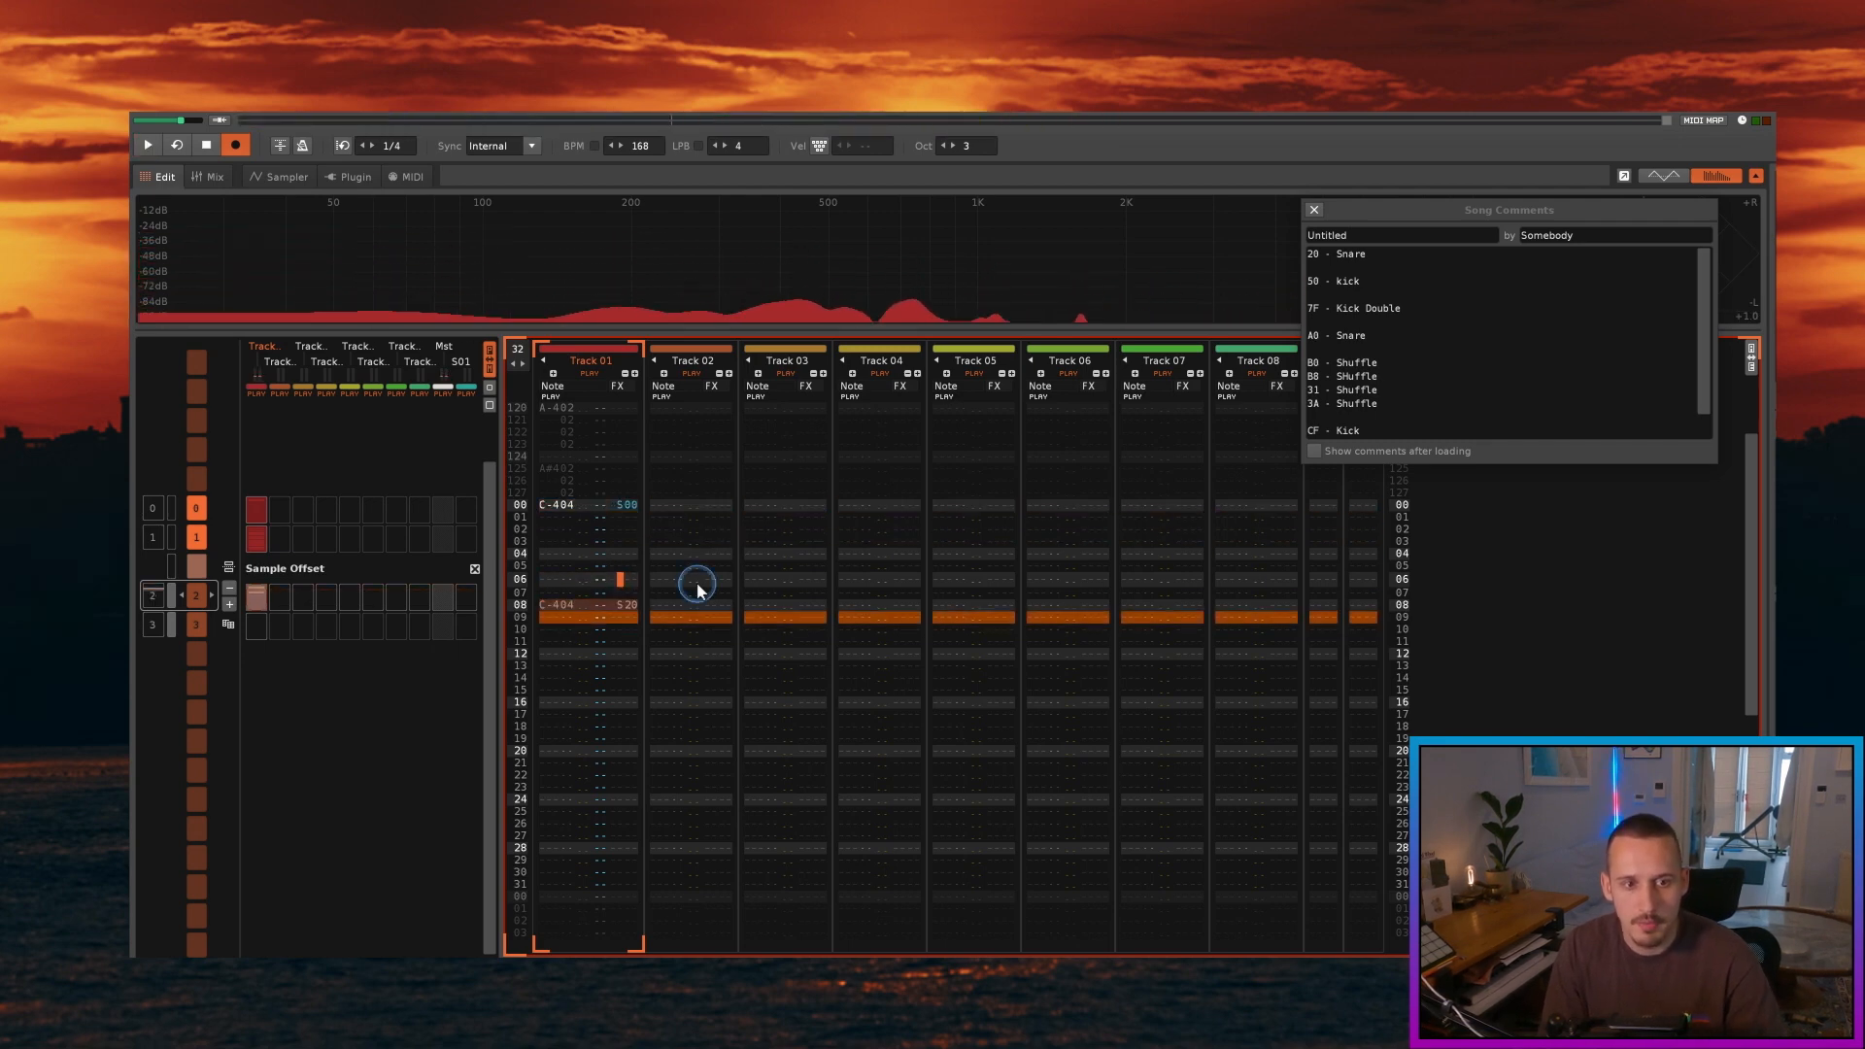
pyautogui.press('space')
# Step: Position a copy of the S20 snare hit on line 14 of Track 01 and audition the pattern
pyautogui.press('space')
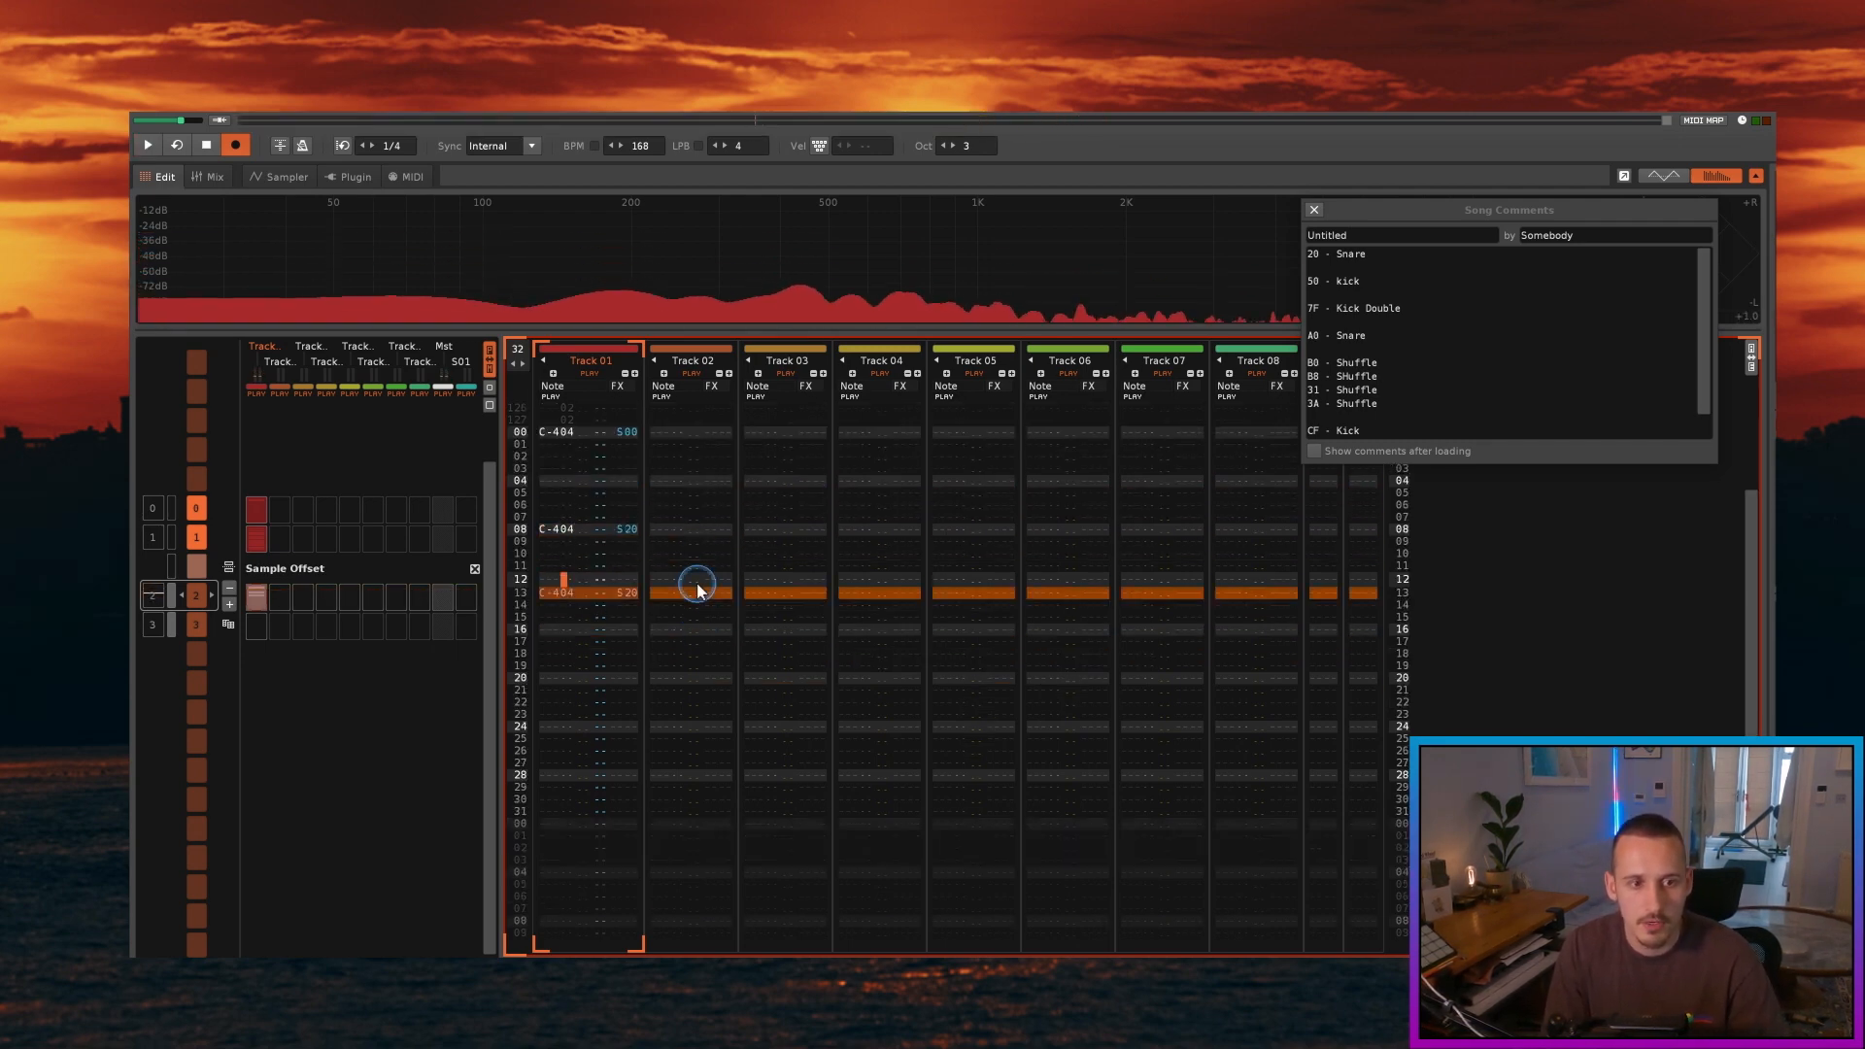
pyautogui.hotkey('alt', 'Down')
pyautogui.press('space')
pyautogui.press('Left')
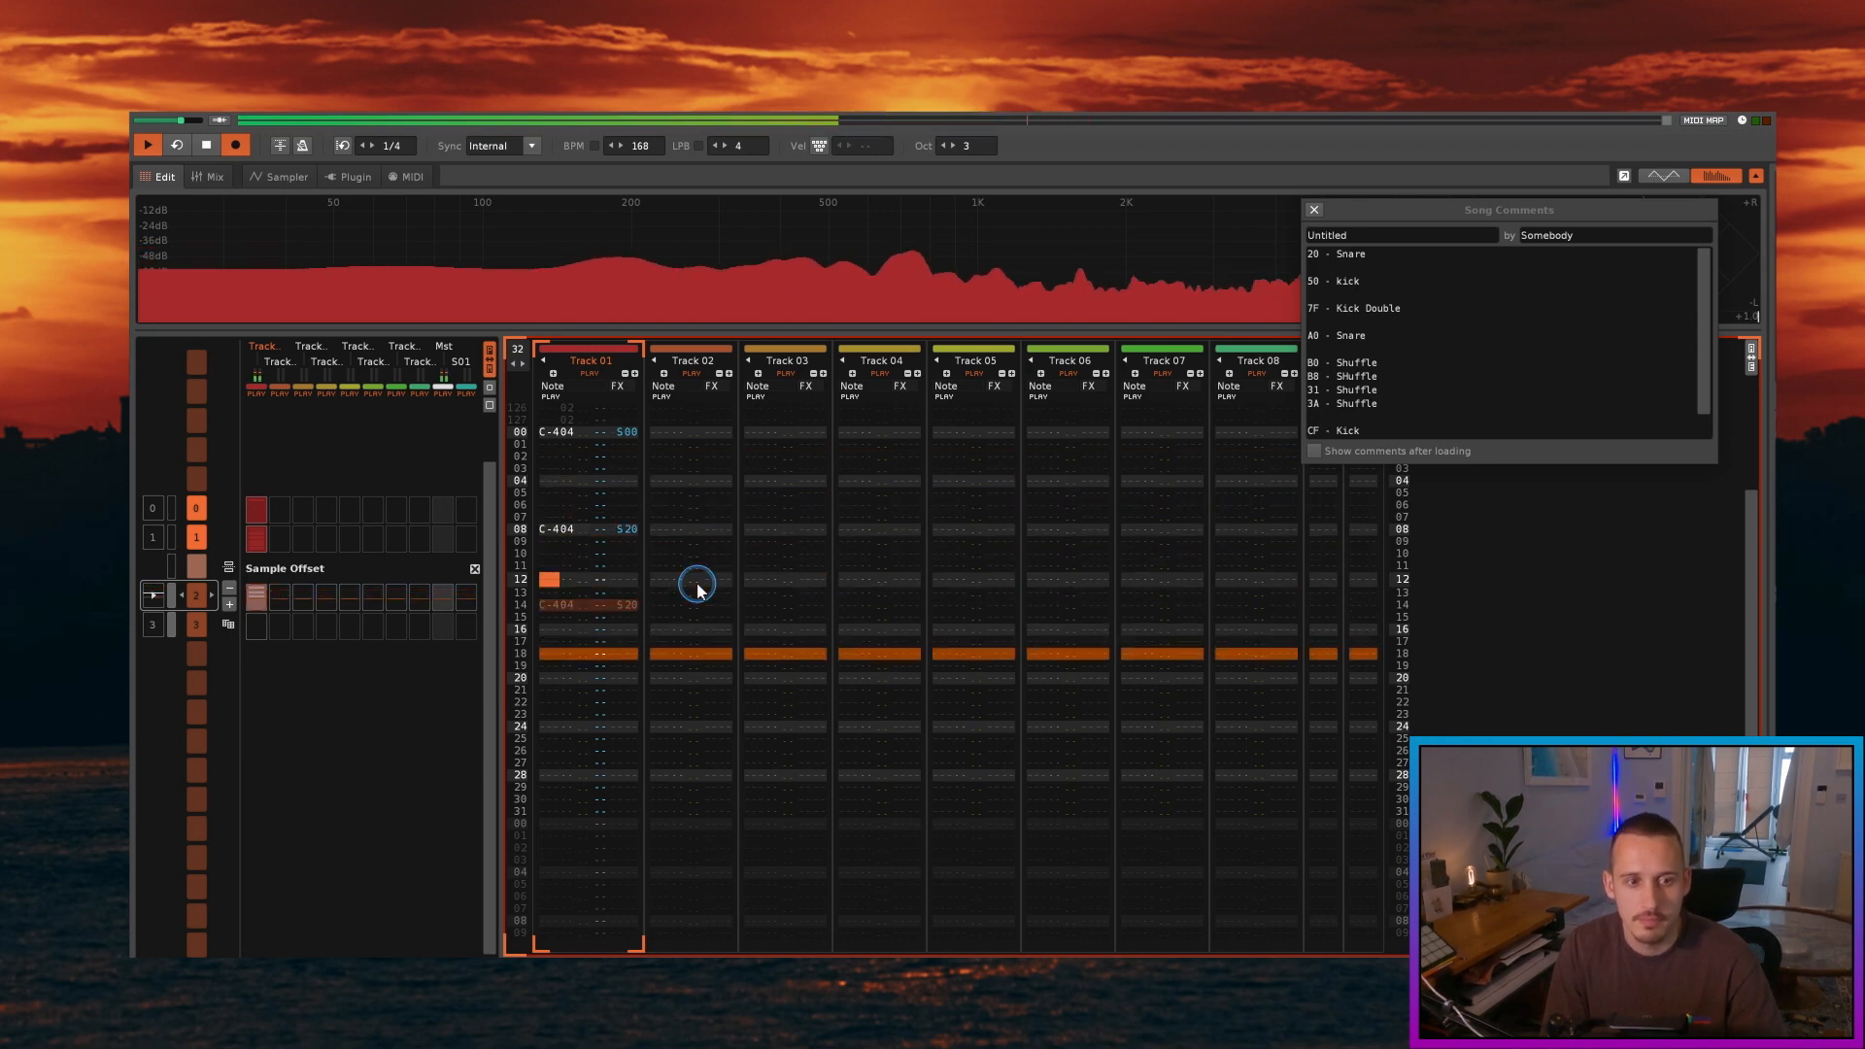
pyautogui.press('space')
# Step: Add another C-4 snare hit with sample offset S20 on line 20 of Track 01
pyautogui.press('Down')
pyautogui.press('Down')
pyautogui.press('Down')
pyautogui.press('Down')
pyautogui.press('Down')
pyautogui.press('Down')
pyautogui.press('Down')
pyautogui.press('Down')
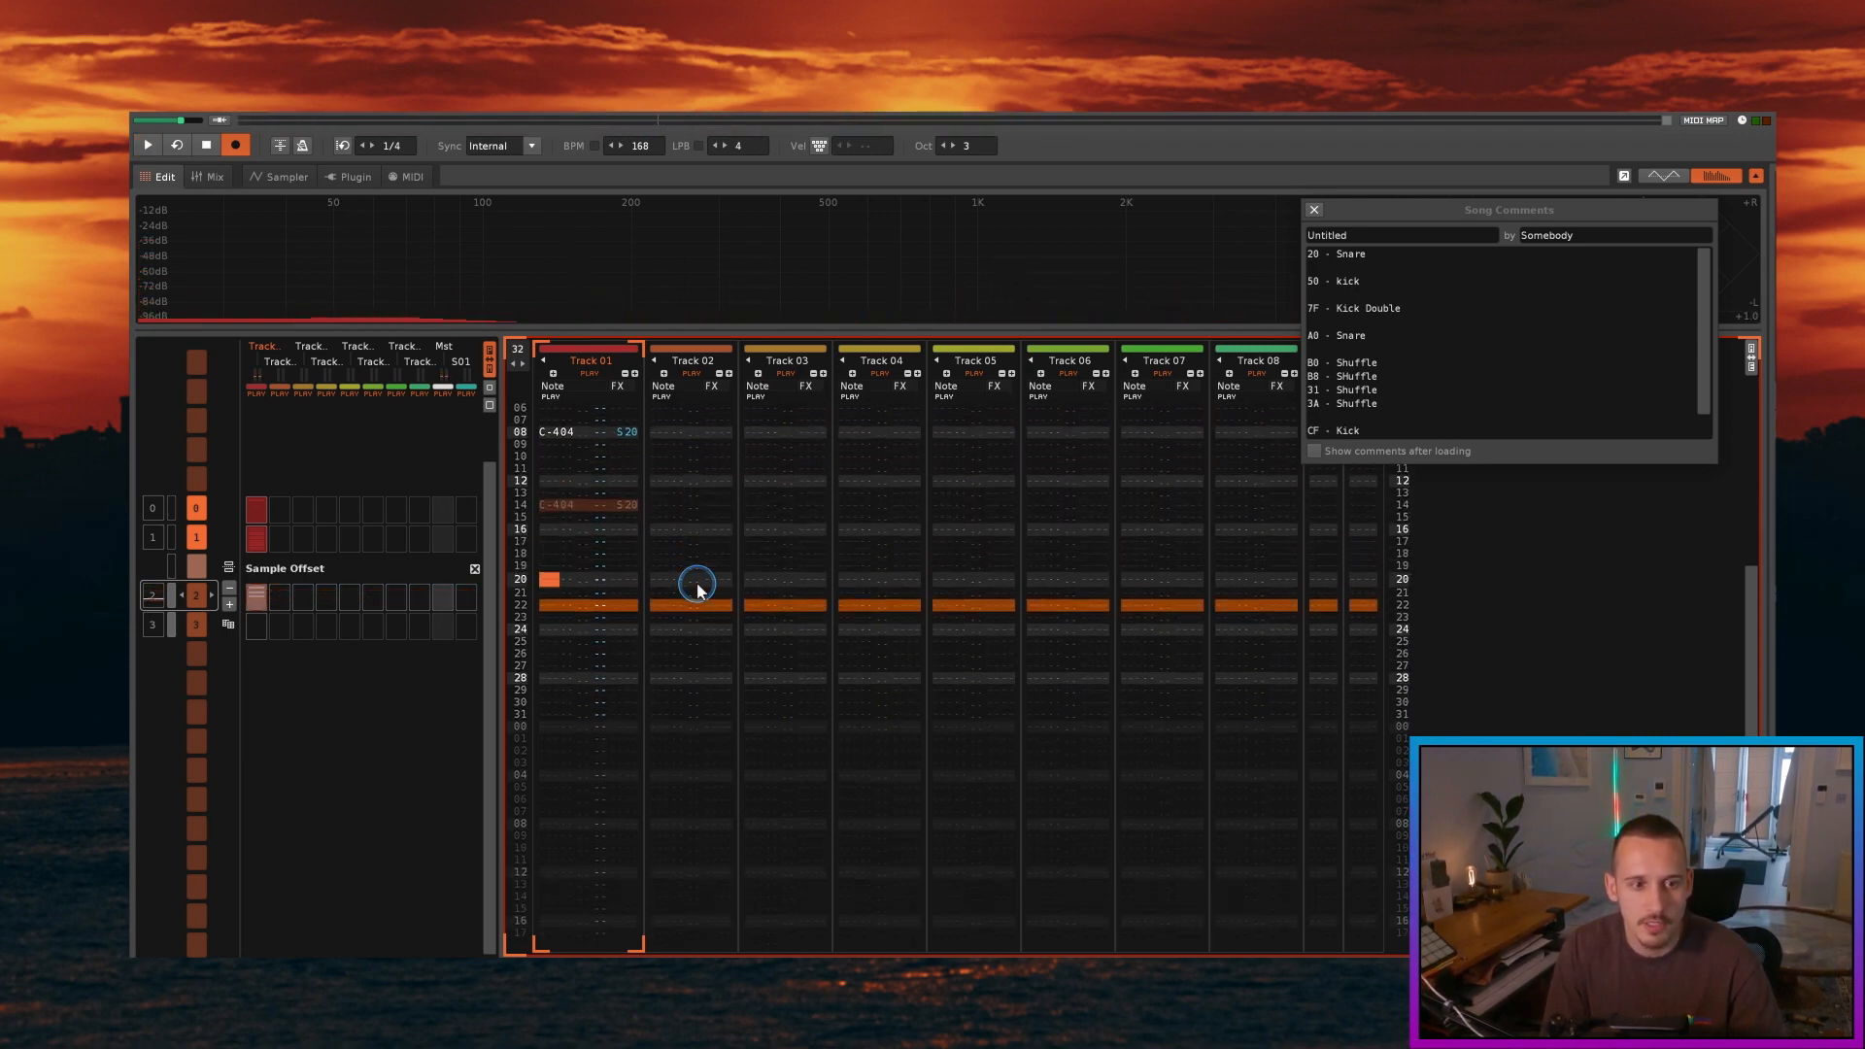
pyautogui.write('C-404 -- S20')
pyautogui.press('space')
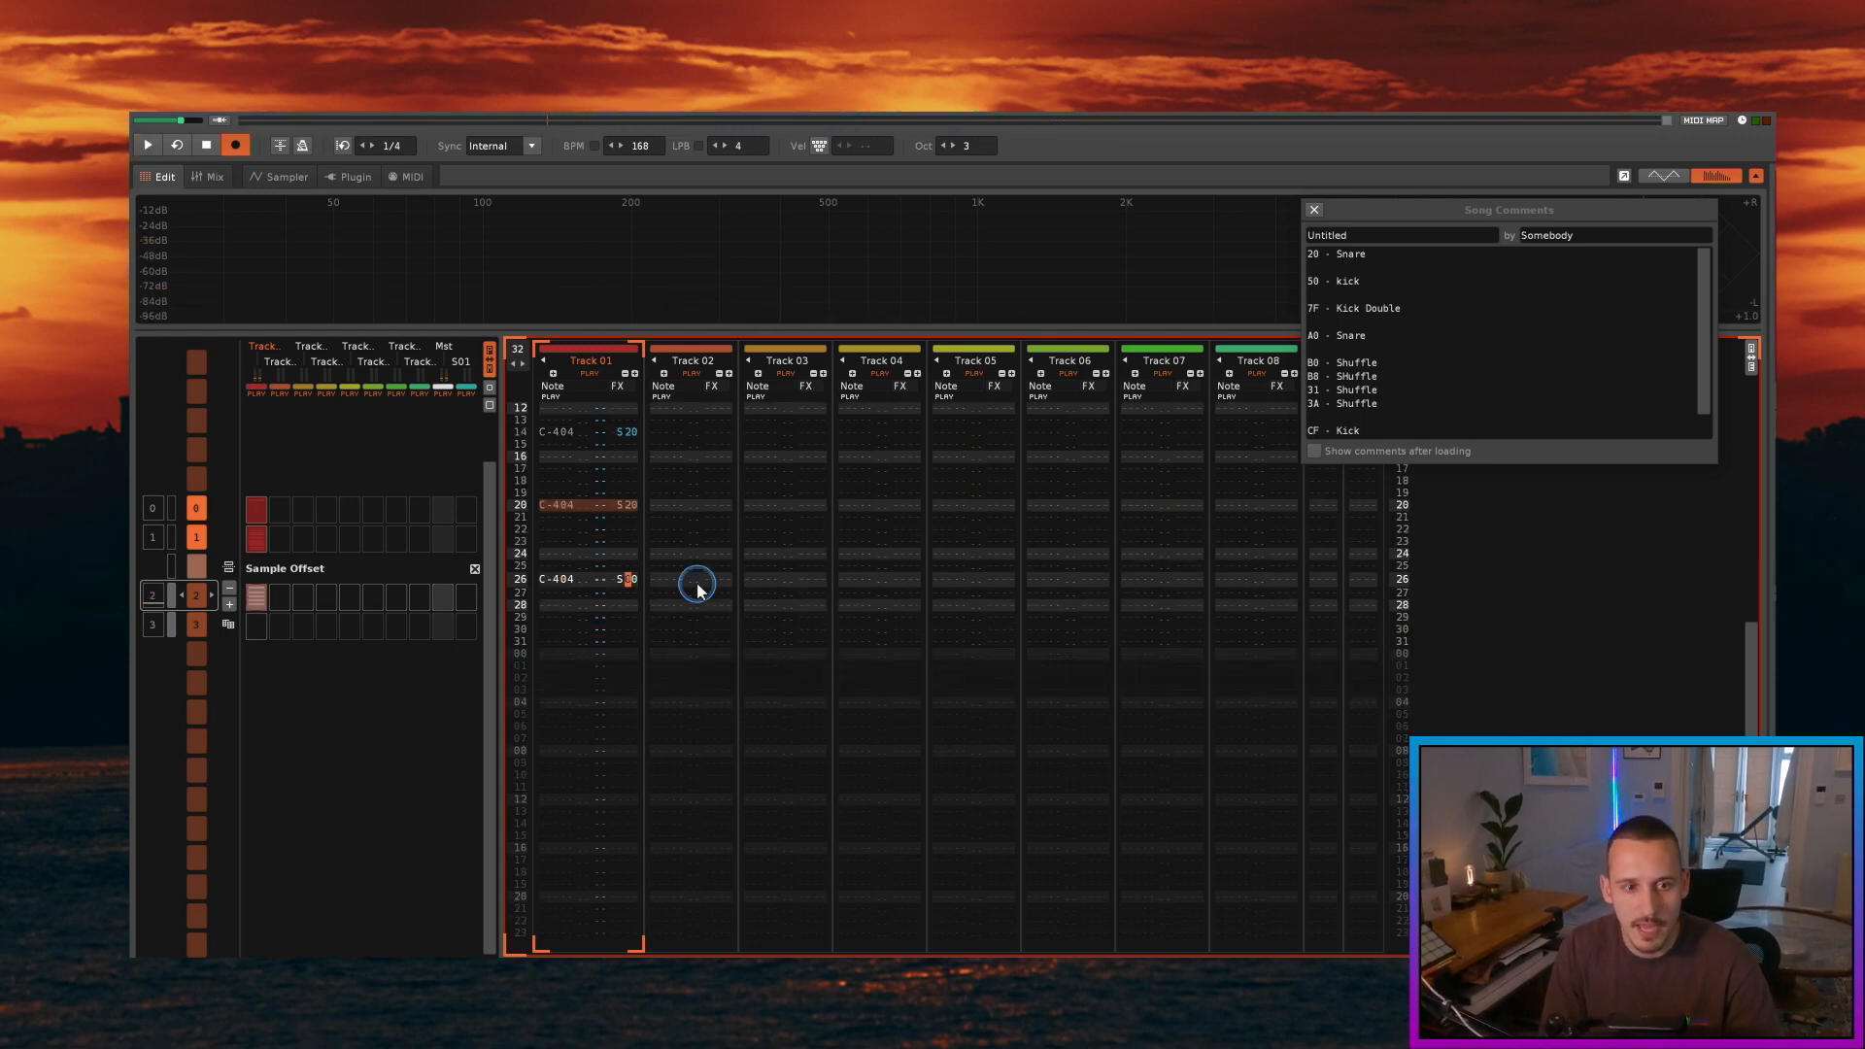
# Step: Add C-4 hits with offset SCF on lines 26 and 28 and S7F on line 30, auditioning the pattern
pyautogui.write('F')
pyautogui.press('space')
pyautogui.hotkey('shift', 'Left')
pyautogui.hotkey('shift', 'Left')
pyautogui.hotkey('shift', 'Left')
pyautogui.hotkey('shift', 'Left')
pyautogui.hotkey('shift', 'Left')
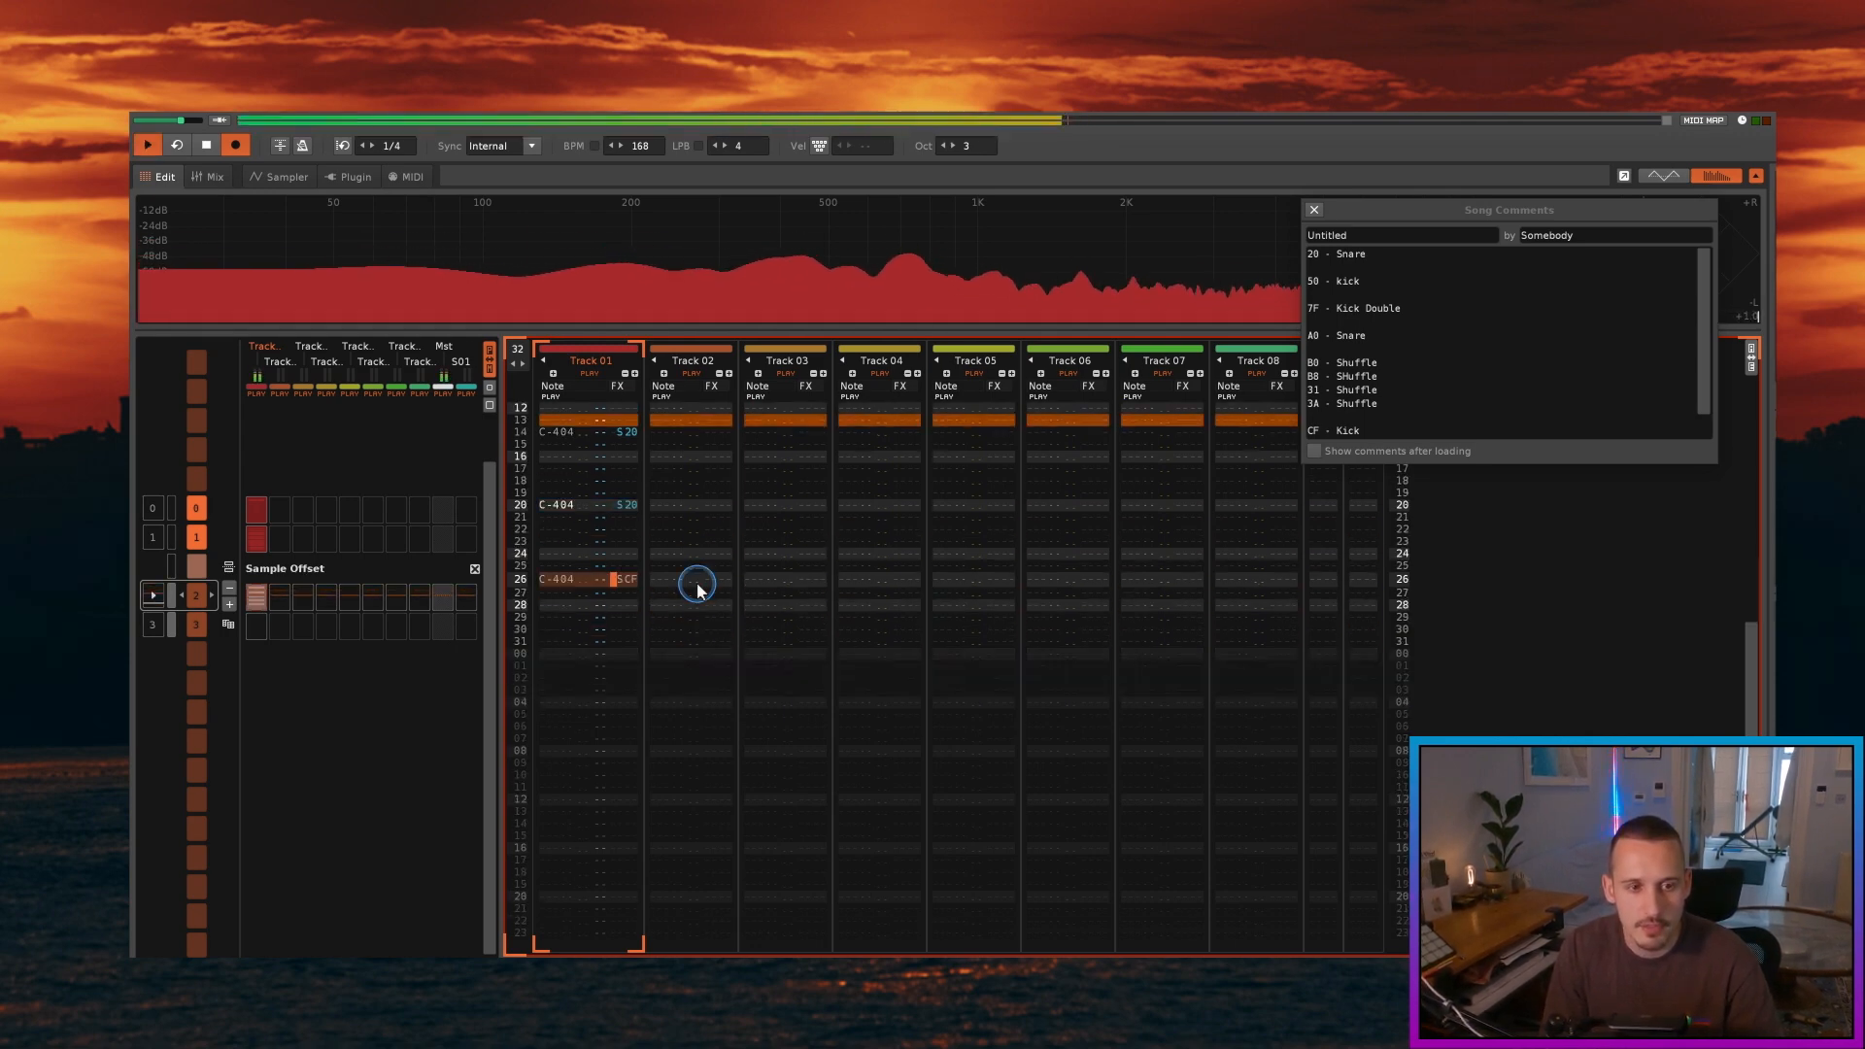
pyautogui.press('space')
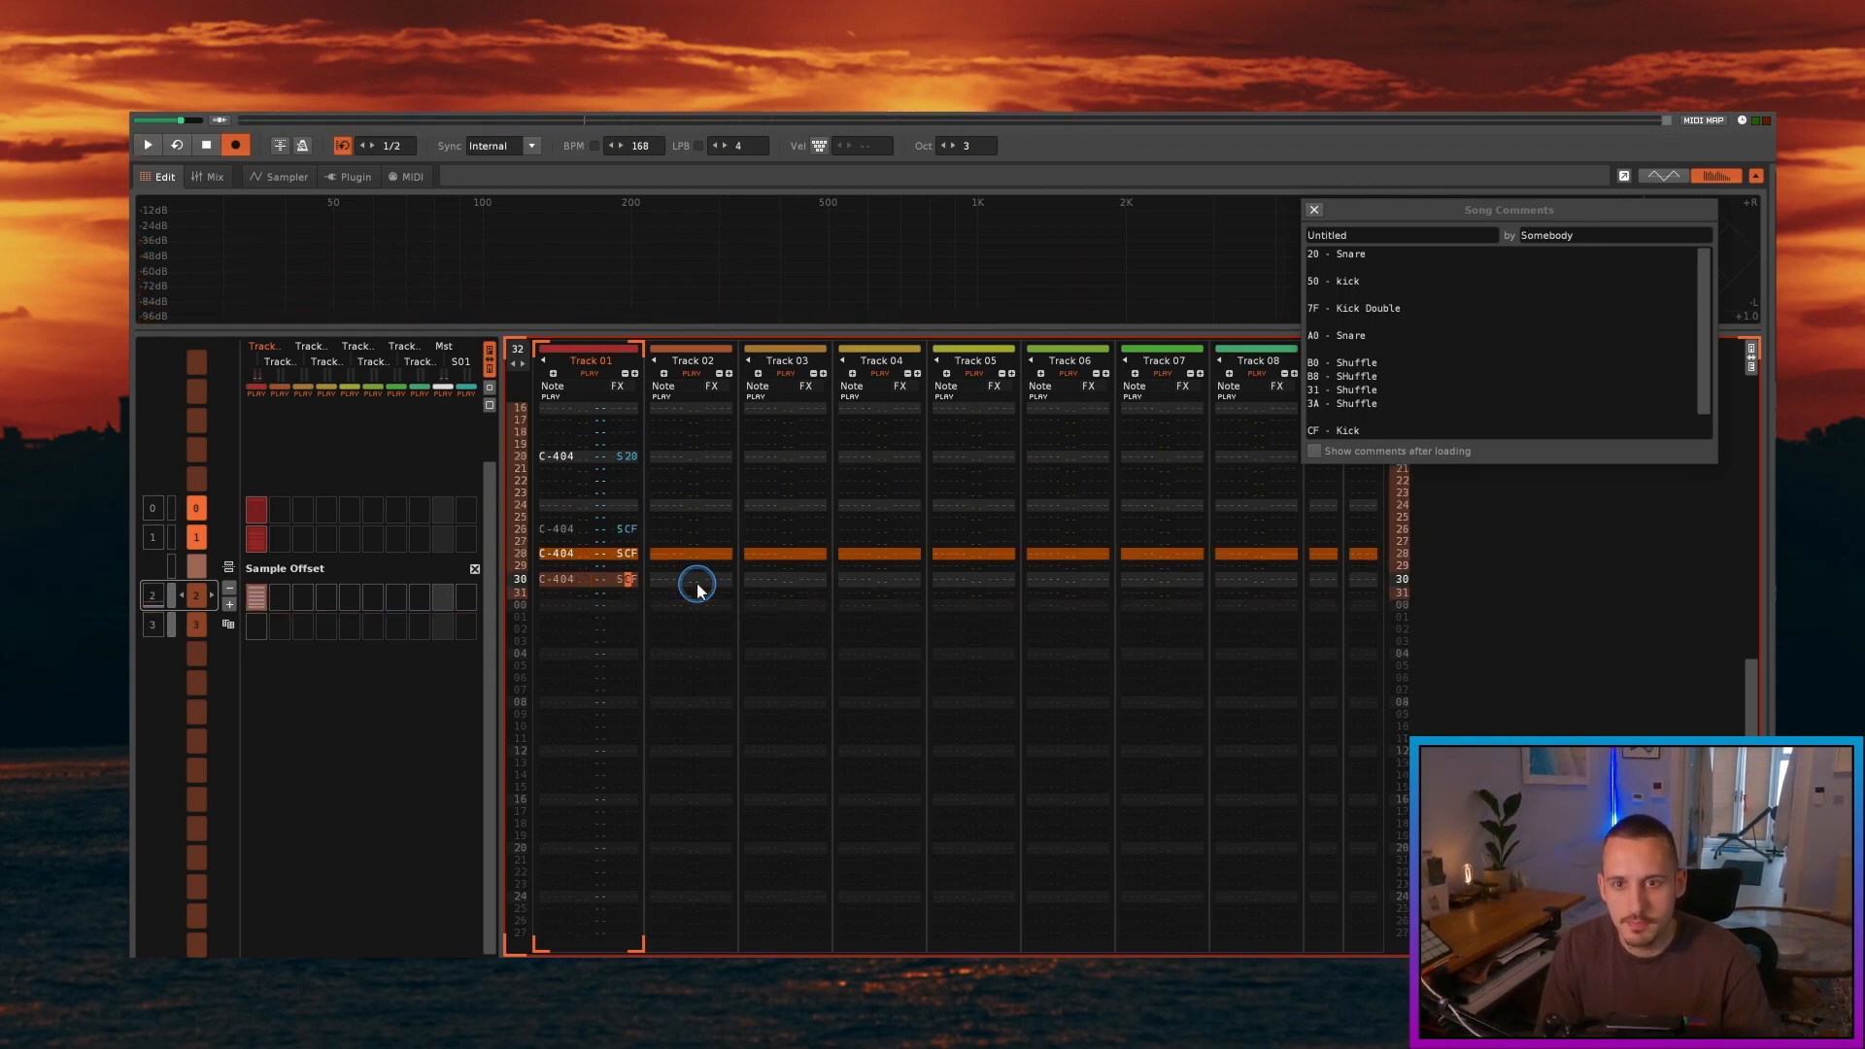
pyautogui.press('space')
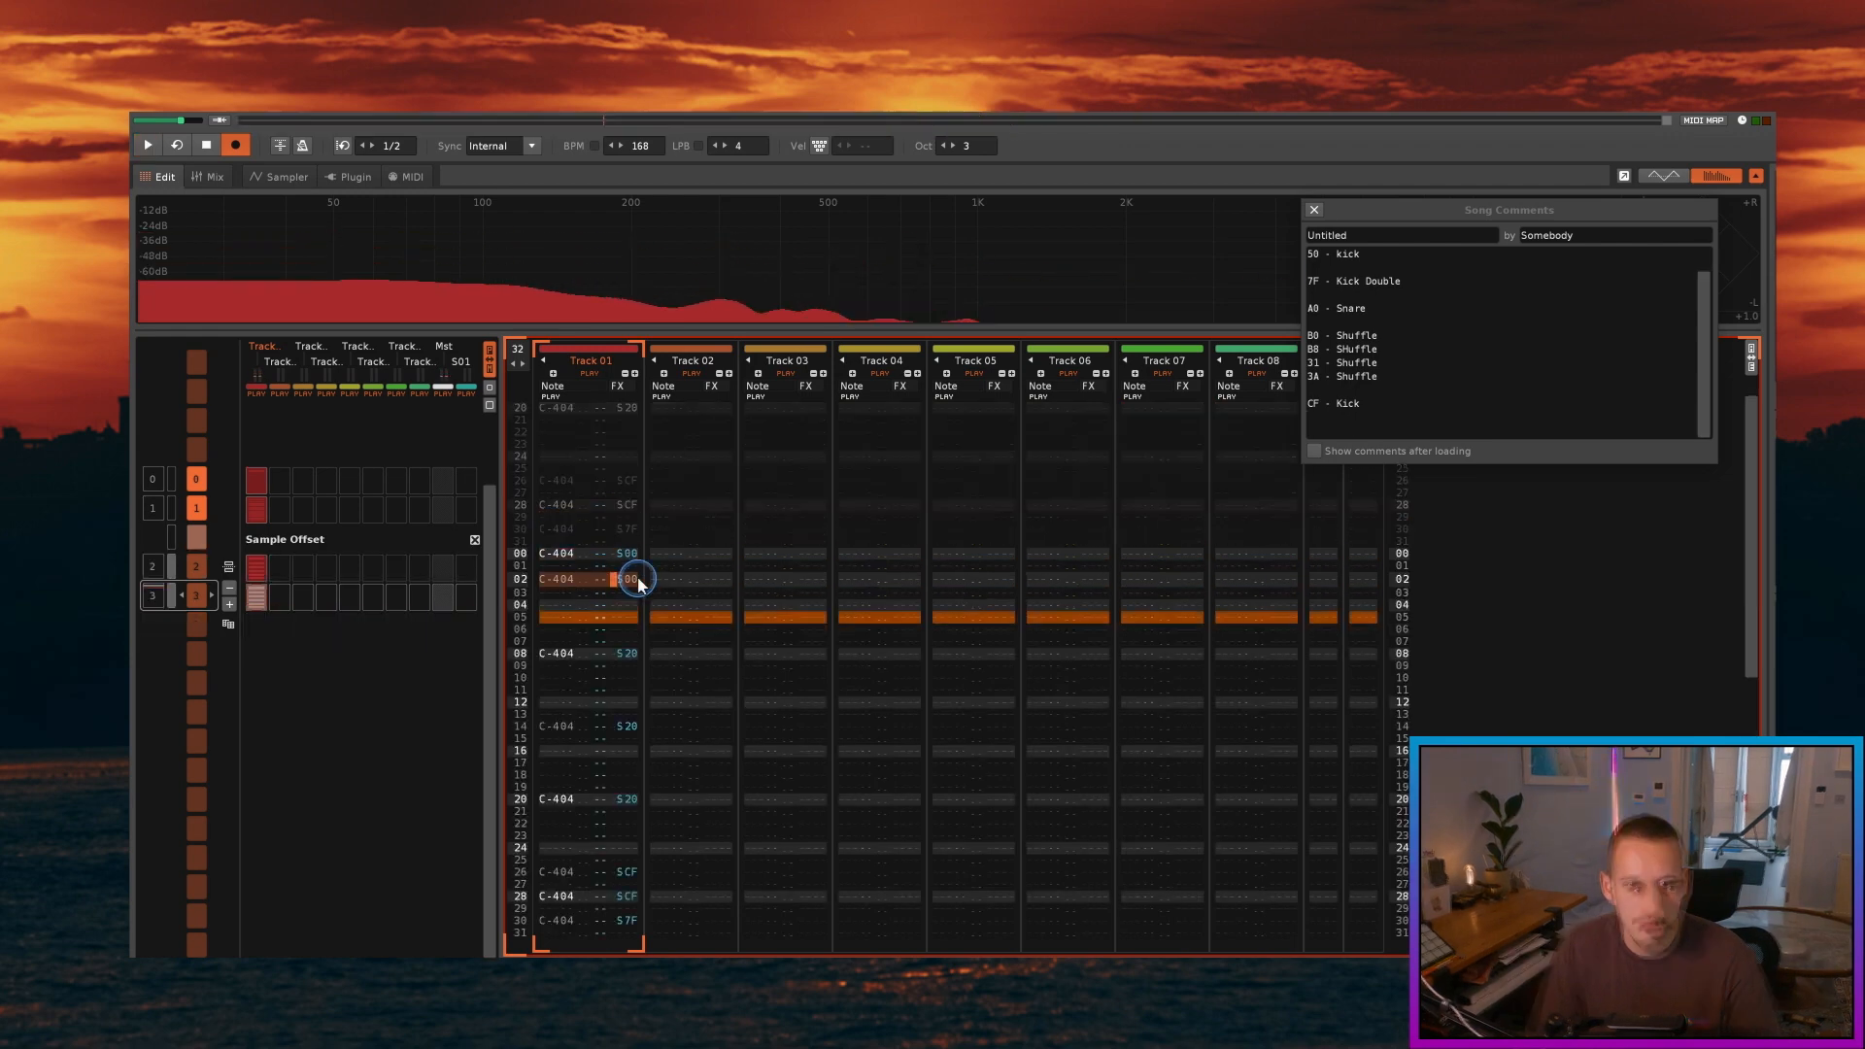
# Step: In pattern 3, add C-4 shuffle hits with offset SB0 on line 04 and SB8 on line 06, and play the pattern
pyautogui.press('Left')
pyautogui.press('Left')
pyautogui.press('Left')
pyautogui.press('Left')
pyautogui.press('Down')
pyautogui.press('Down')
pyautogui.press('Left')
pyautogui.press('Left')
pyautogui.write('C-404 -- S00')
pyautogui.press('Right')
pyautogui.press('Right')
pyautogui.press('Right')
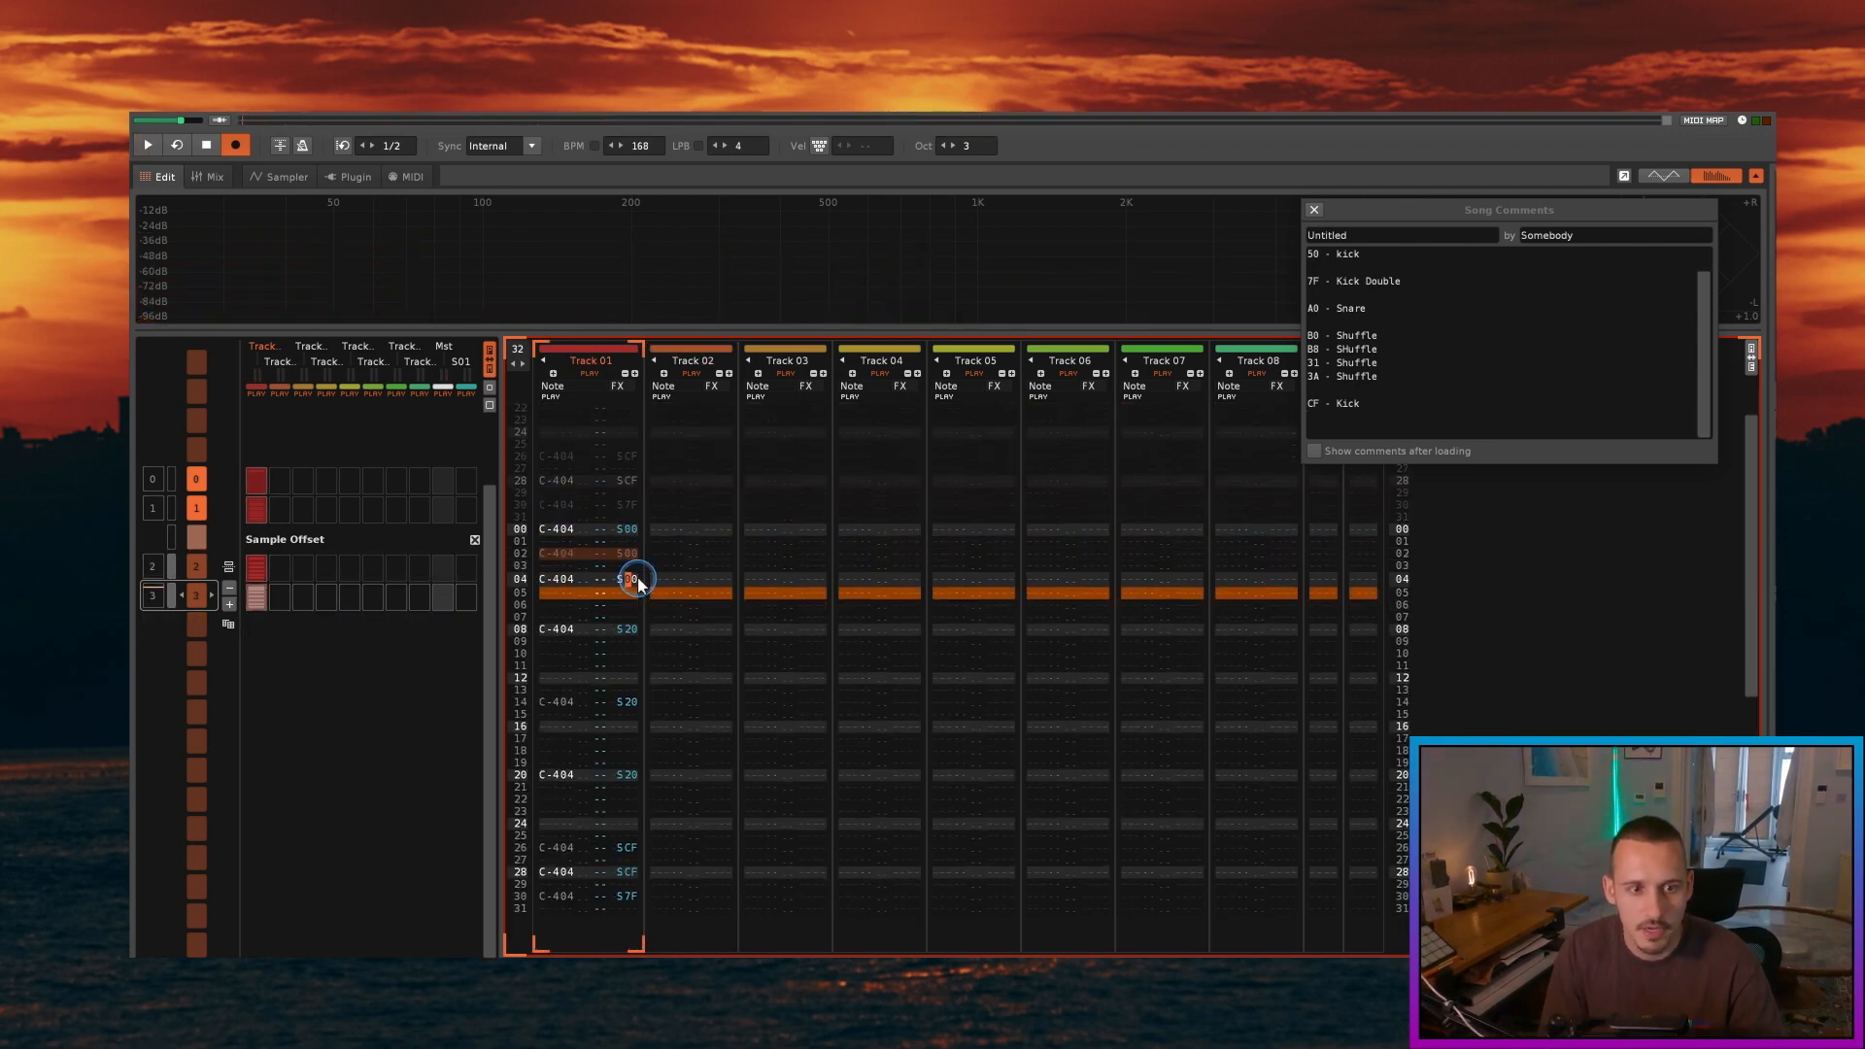
pyautogui.press('space')
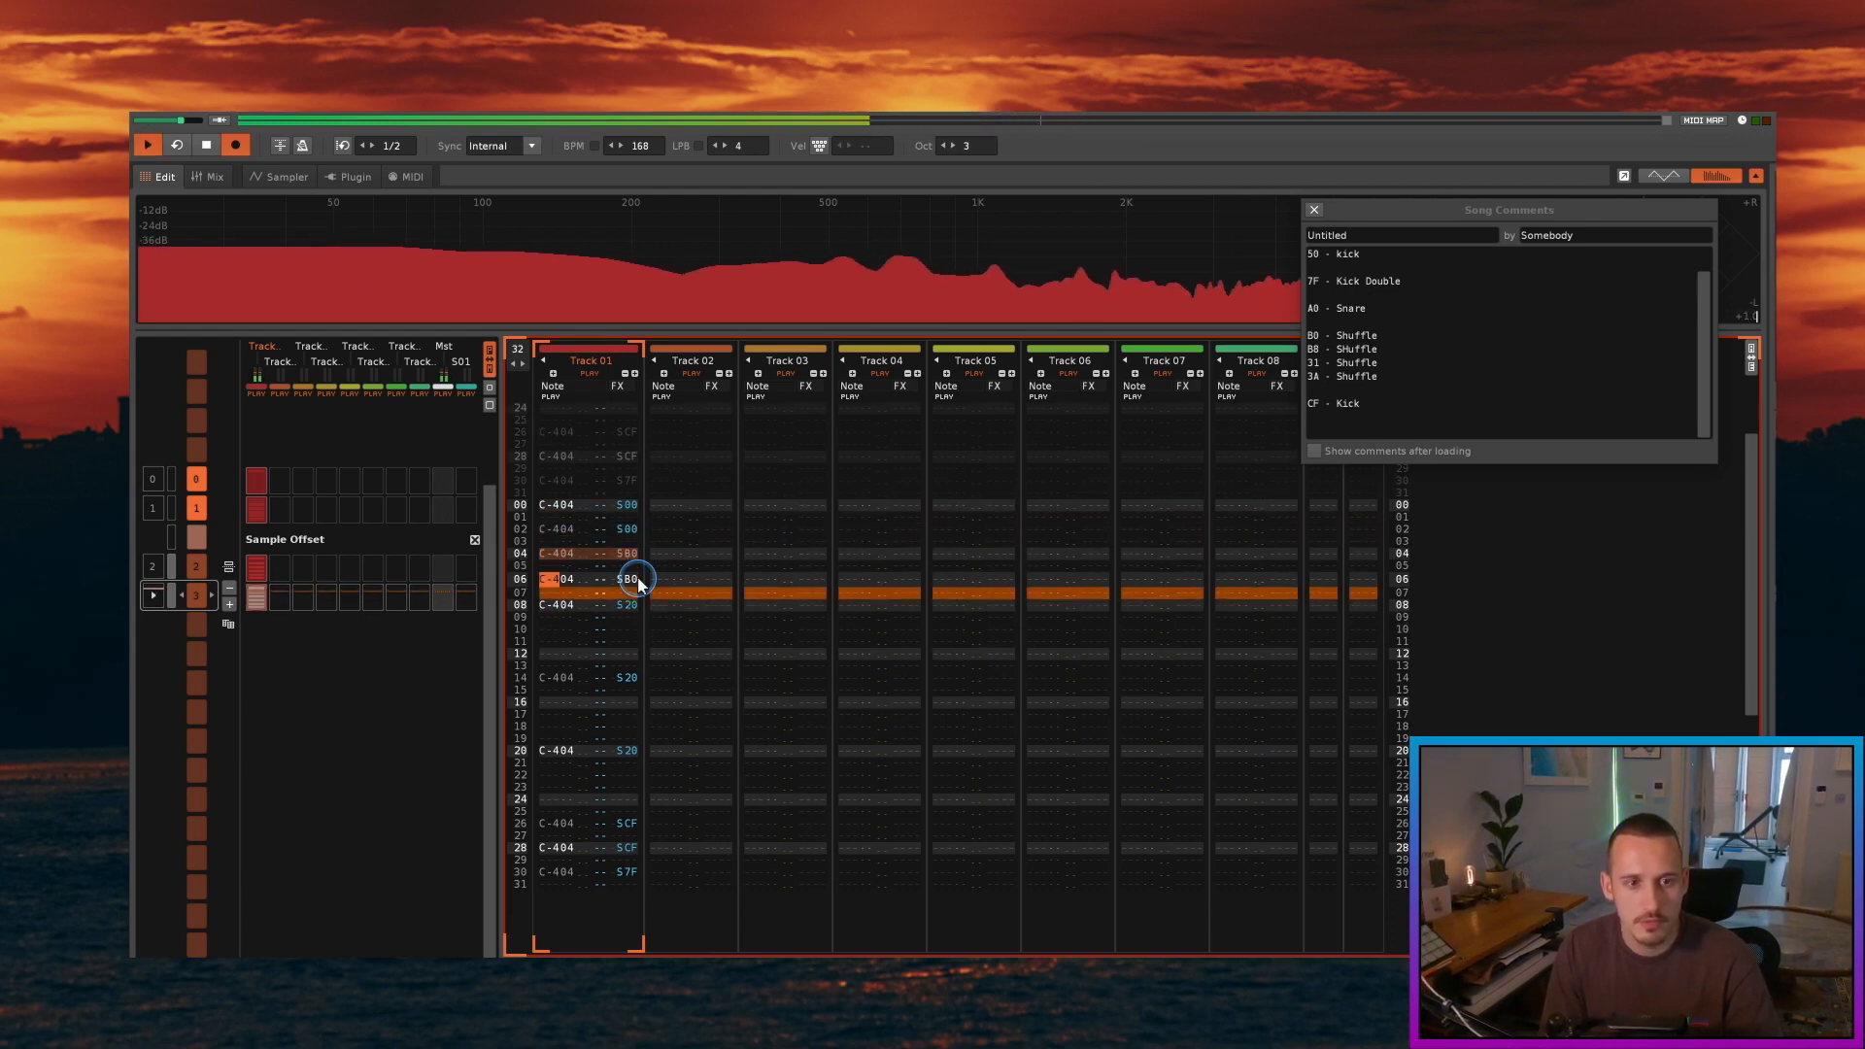
# Step: Add C-4 notes with the sample offset command SB0 on lines 10 and 12 of Track 01
pyautogui.press('space')
pyautogui.press('Down')
pyautogui.press('Down')
pyautogui.press('Down')
pyautogui.press('Down')
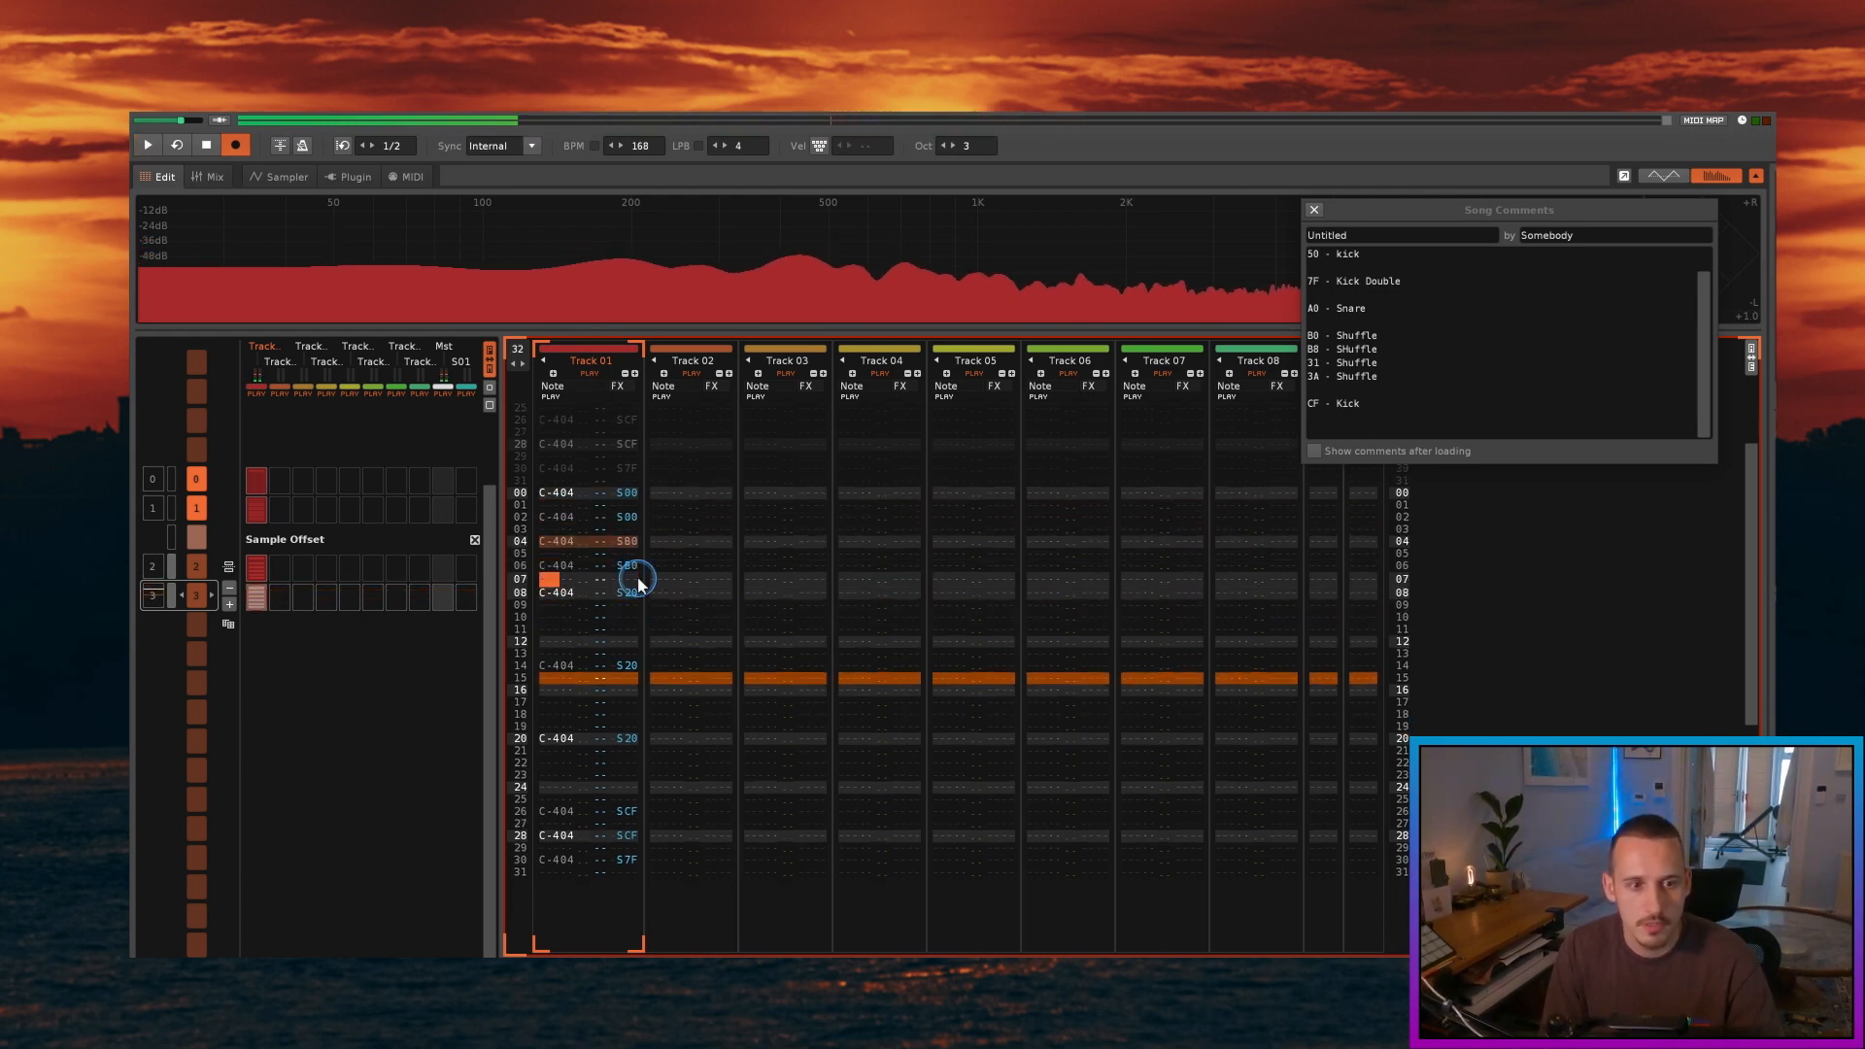
pyautogui.write('C-404 -- SB0')
pyautogui.press('Down')
pyautogui.press('Down')
pyautogui.write('C-404 -- SB0')
pyautogui.press('space')
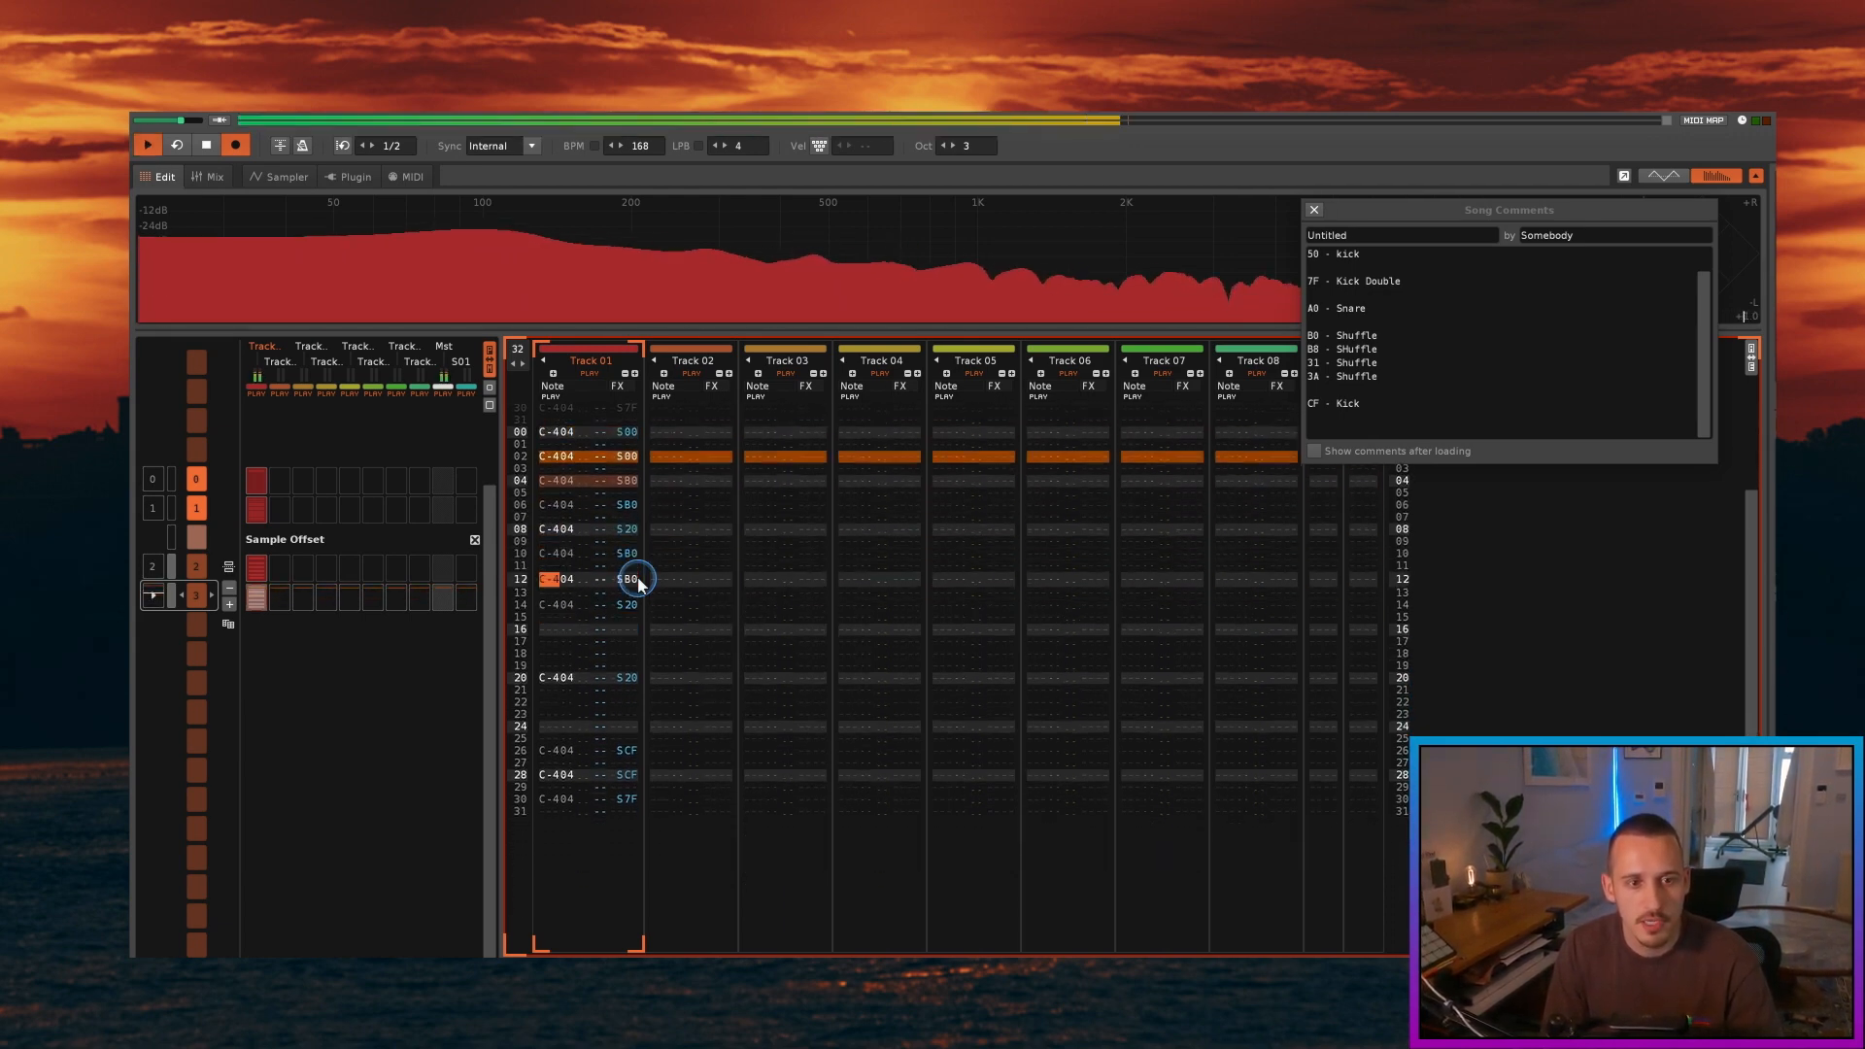
# Step: Set the sample offset command on line 30 of Track 01 to SCF and play the patterns back
pyautogui.press('Down')
pyautogui.press('Down')
pyautogui.press('Down')
pyautogui.press('Down')
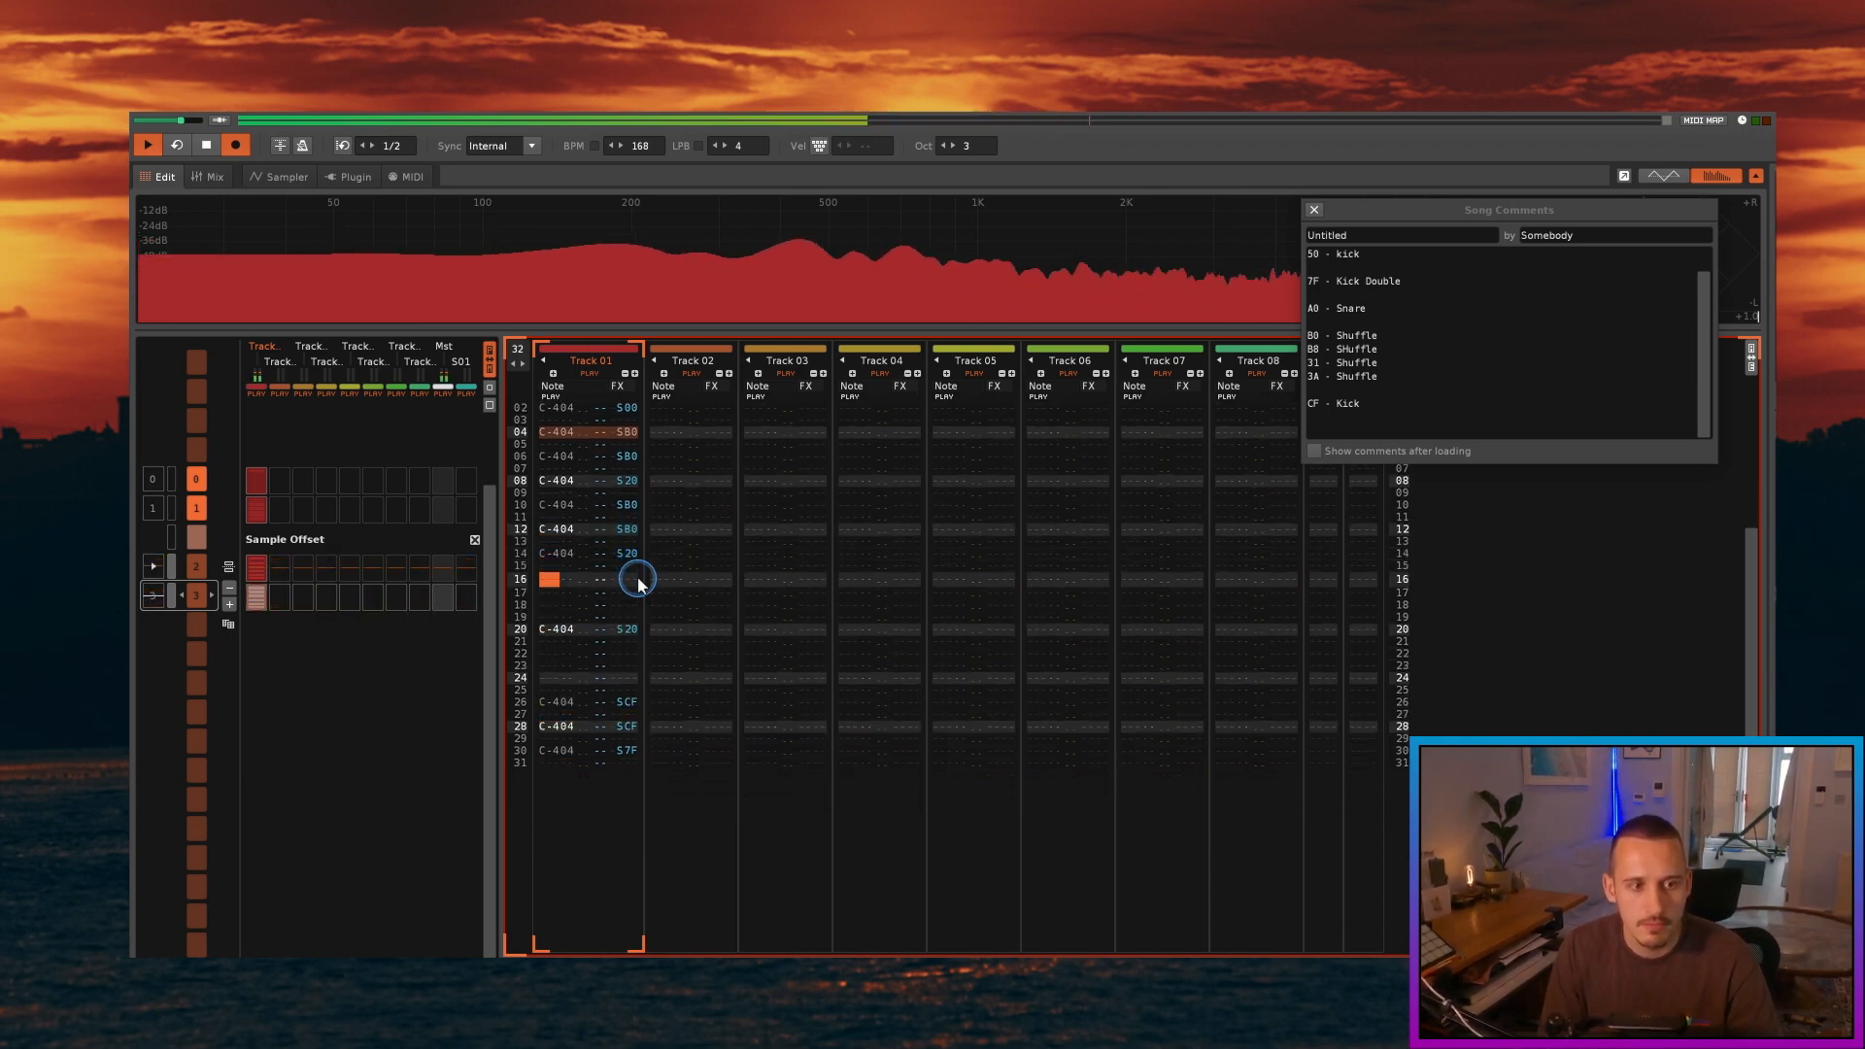
pyautogui.press('space')
pyautogui.click(627, 583)
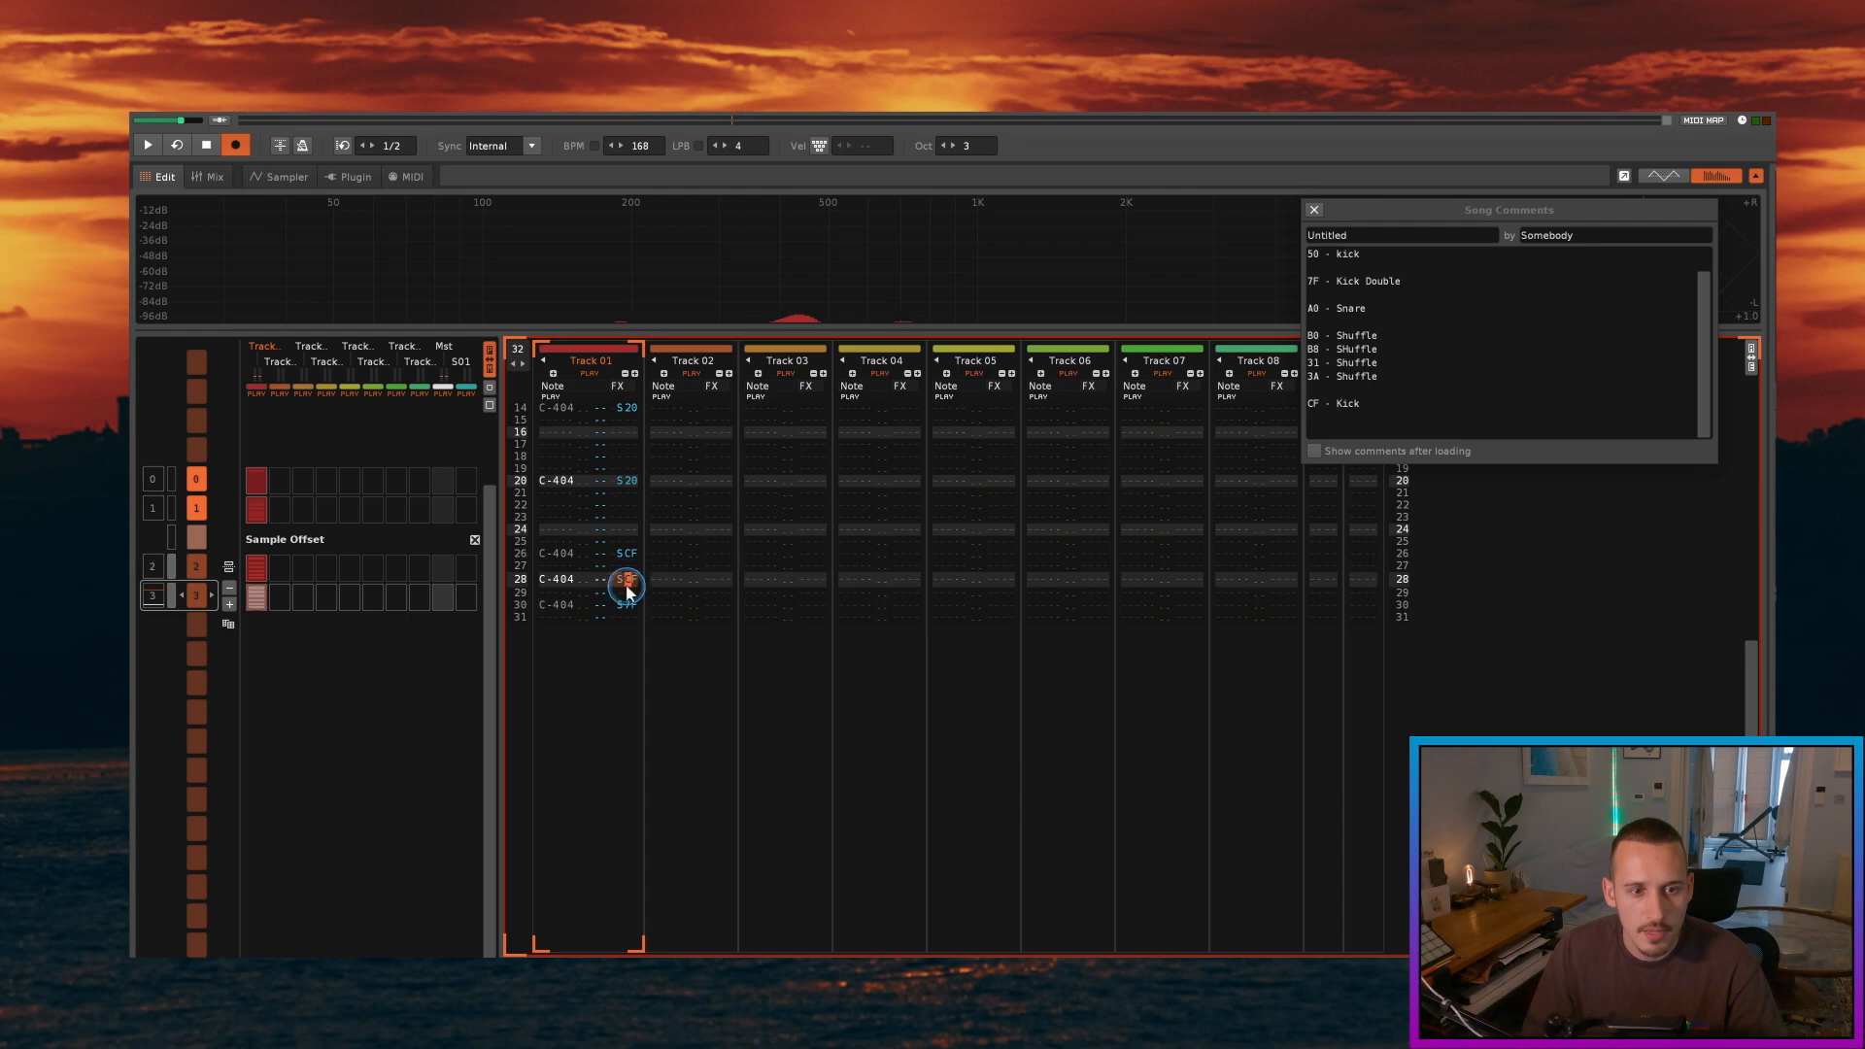
pyautogui.click(627, 606)
pyautogui.write('SCF')
pyautogui.scroll(3, 629, 581)
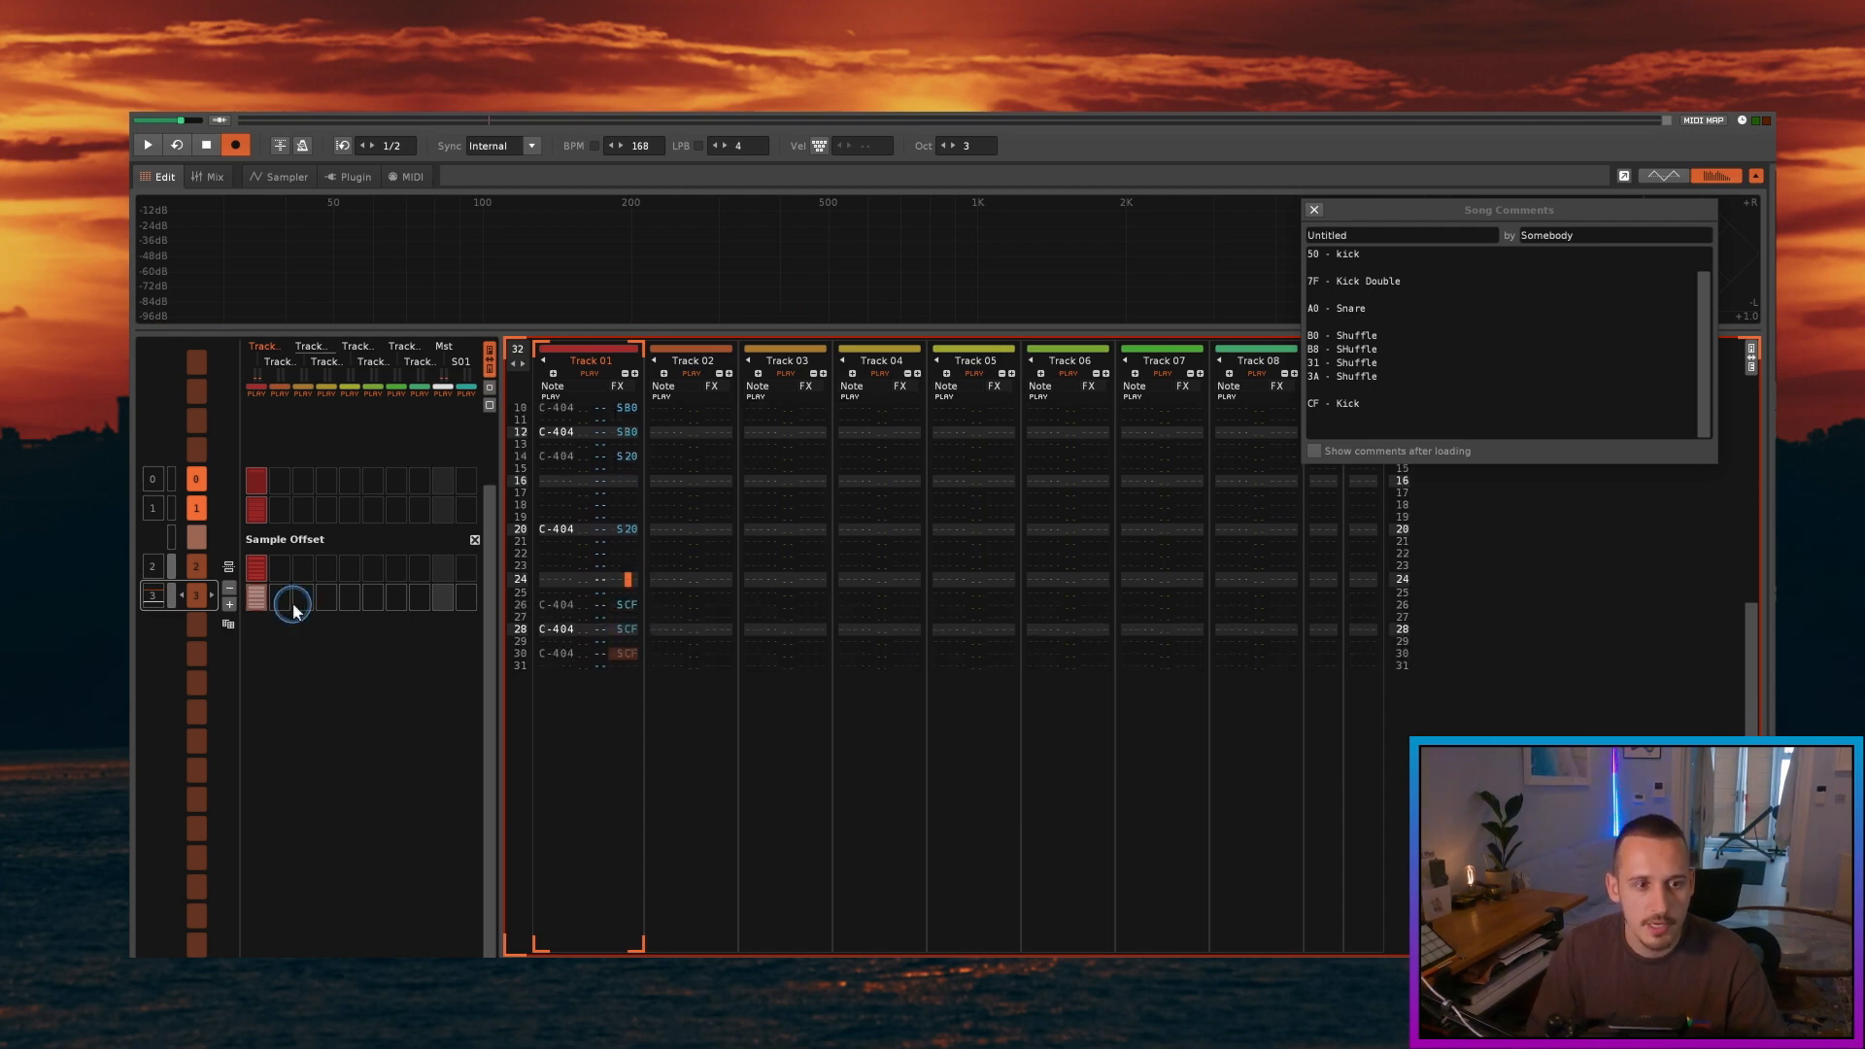
pyautogui.press('space')
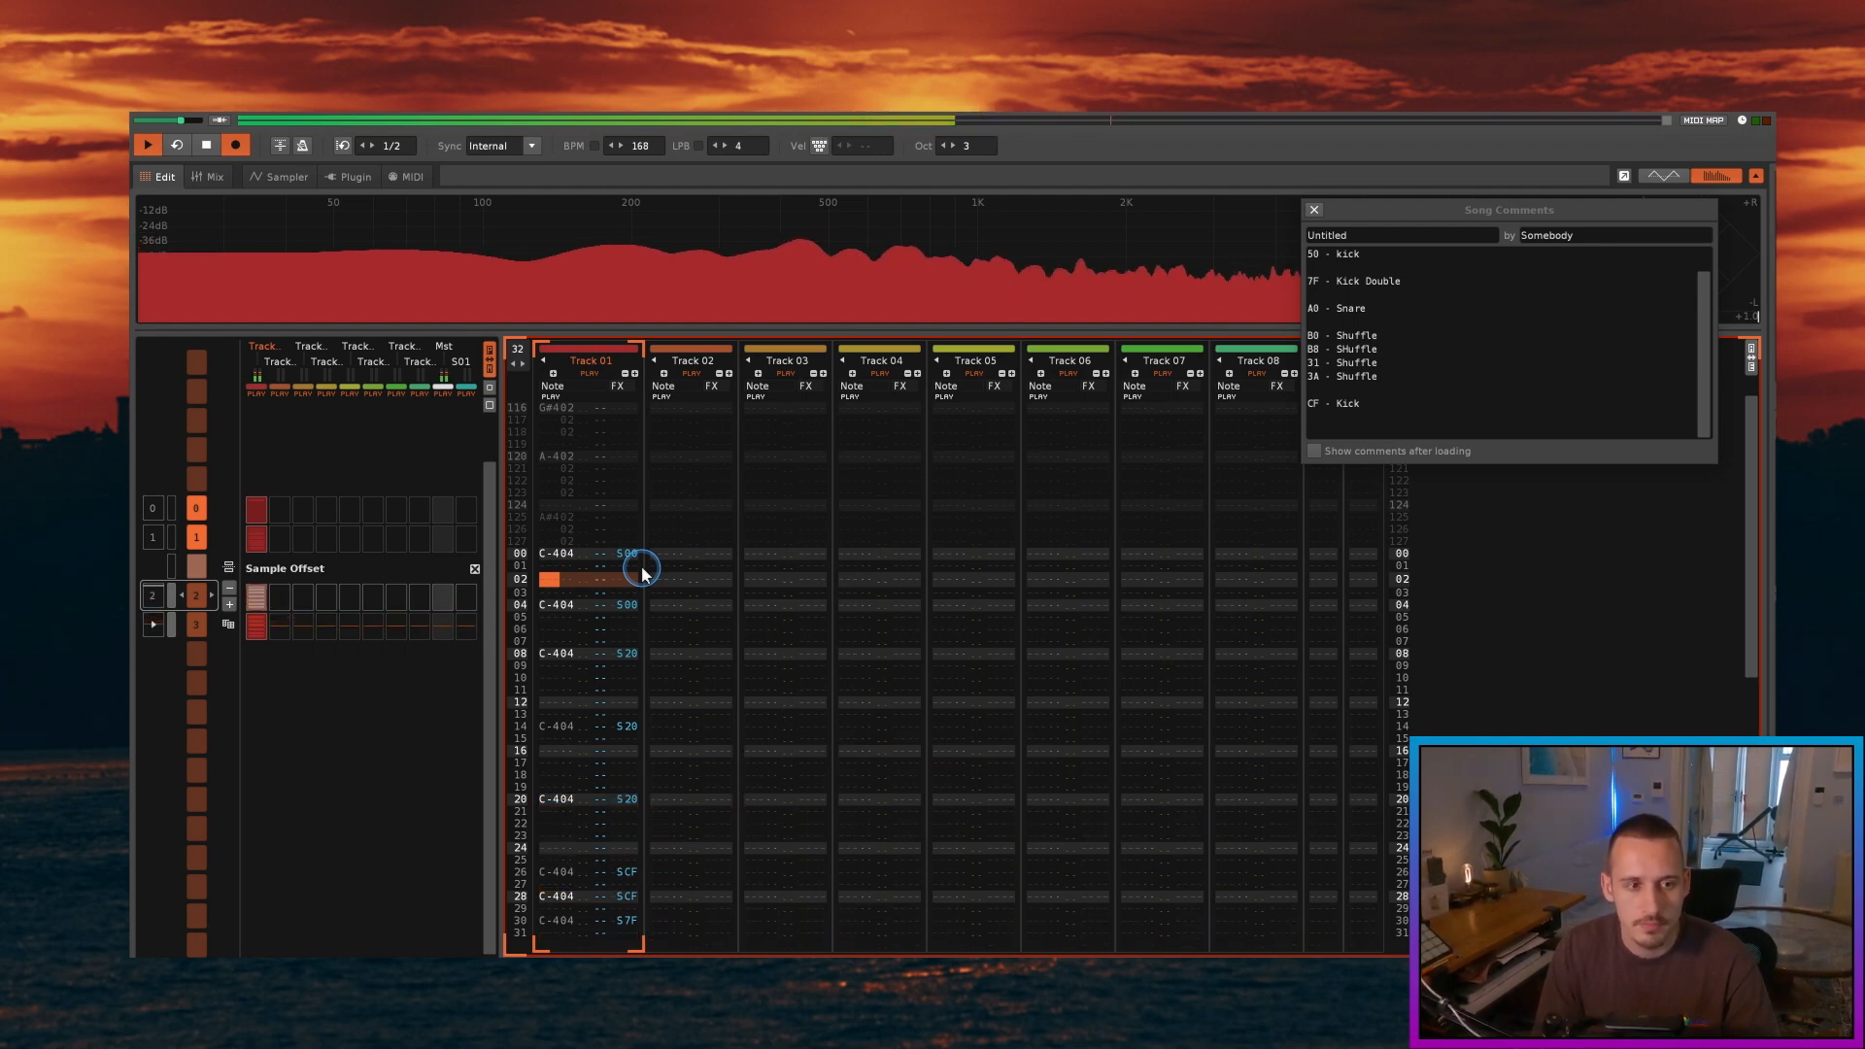
pyautogui.press('space')
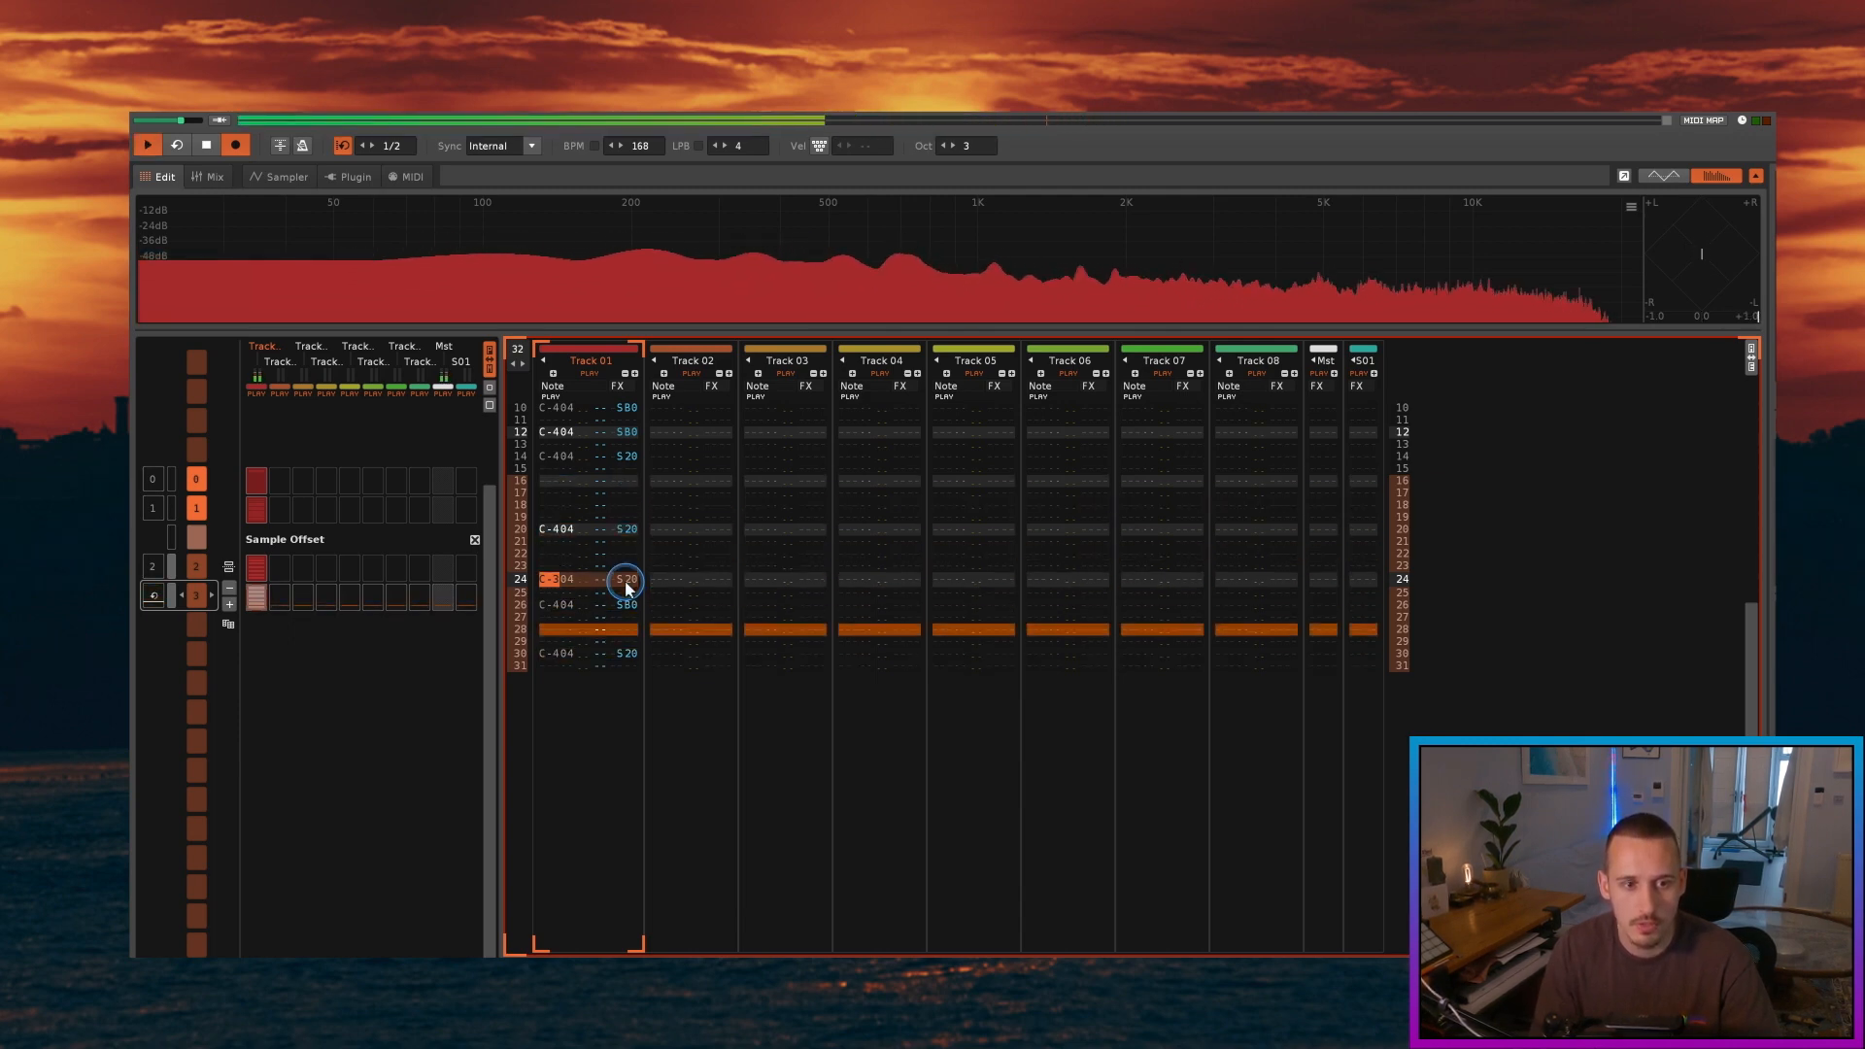
# Step: Lower the note on line 24 of Track 01 to C-3 and play the pattern back
pyautogui.press('space')
pyautogui.press('z')
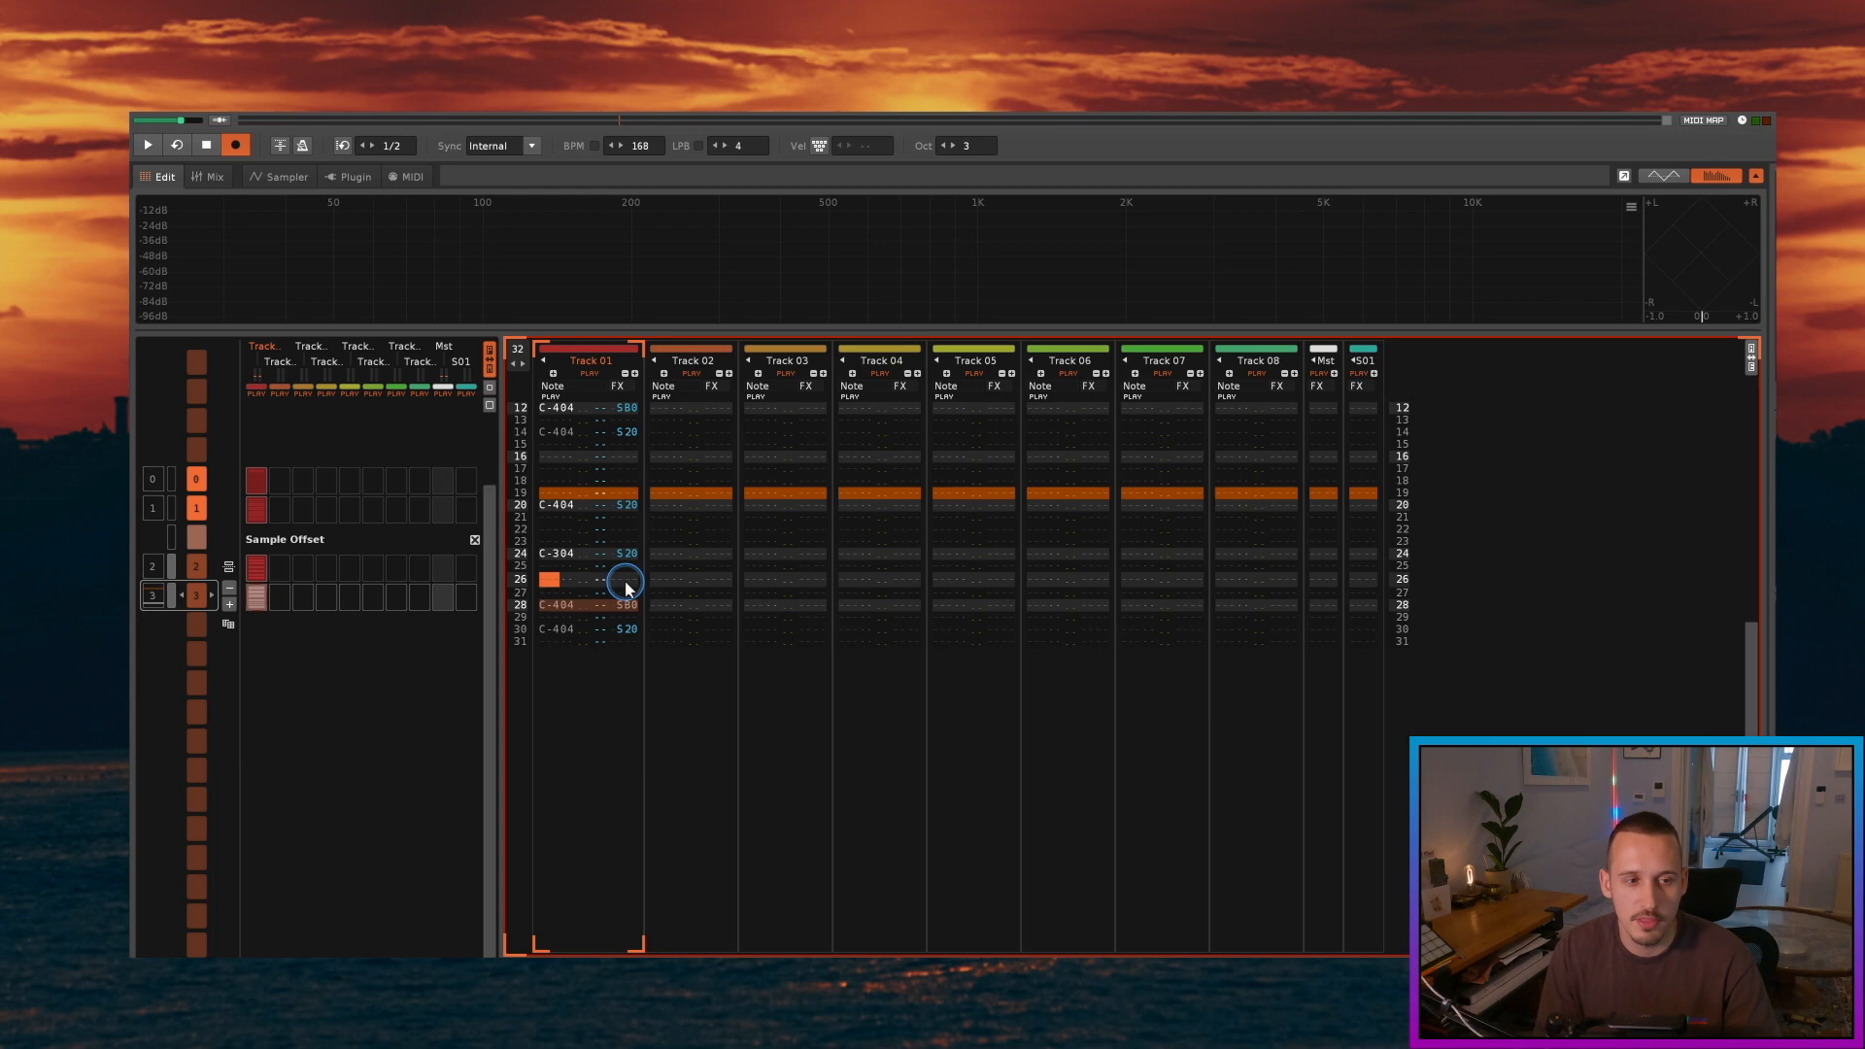
pyautogui.press('space')
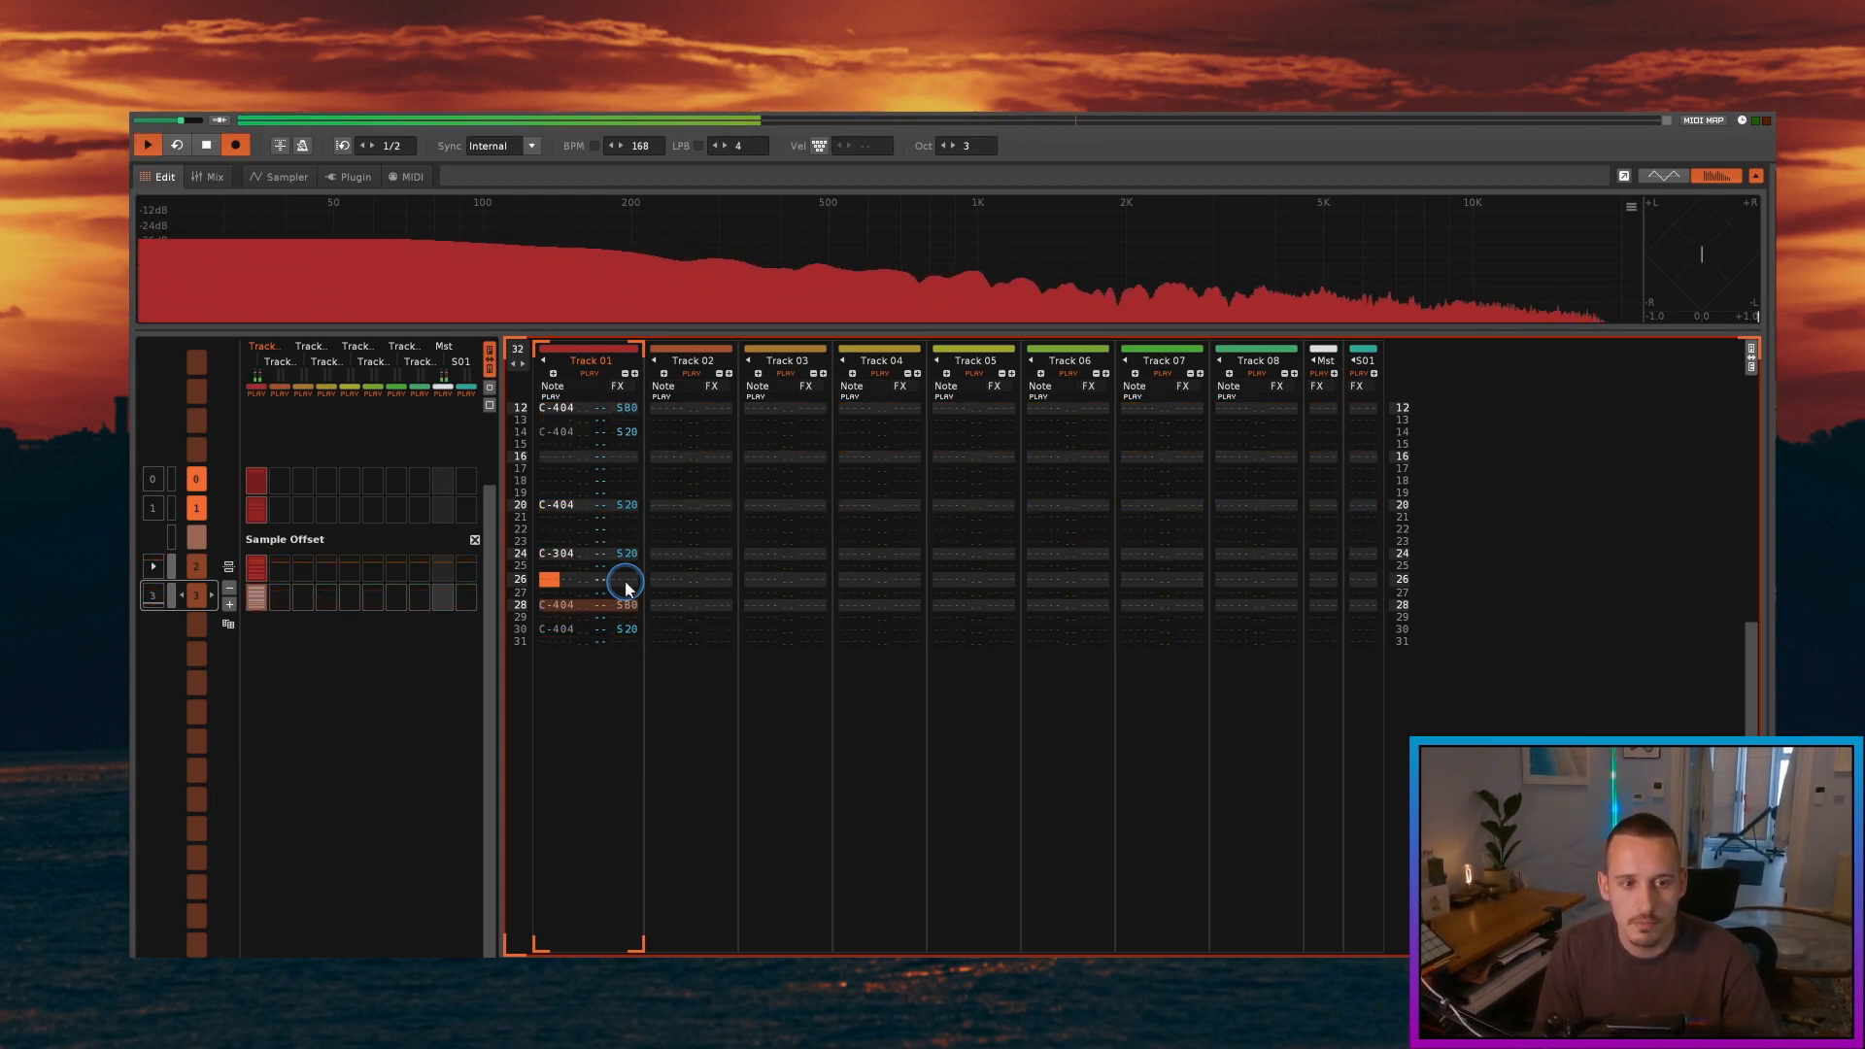
pyautogui.press('space')
pyautogui.press('Up')
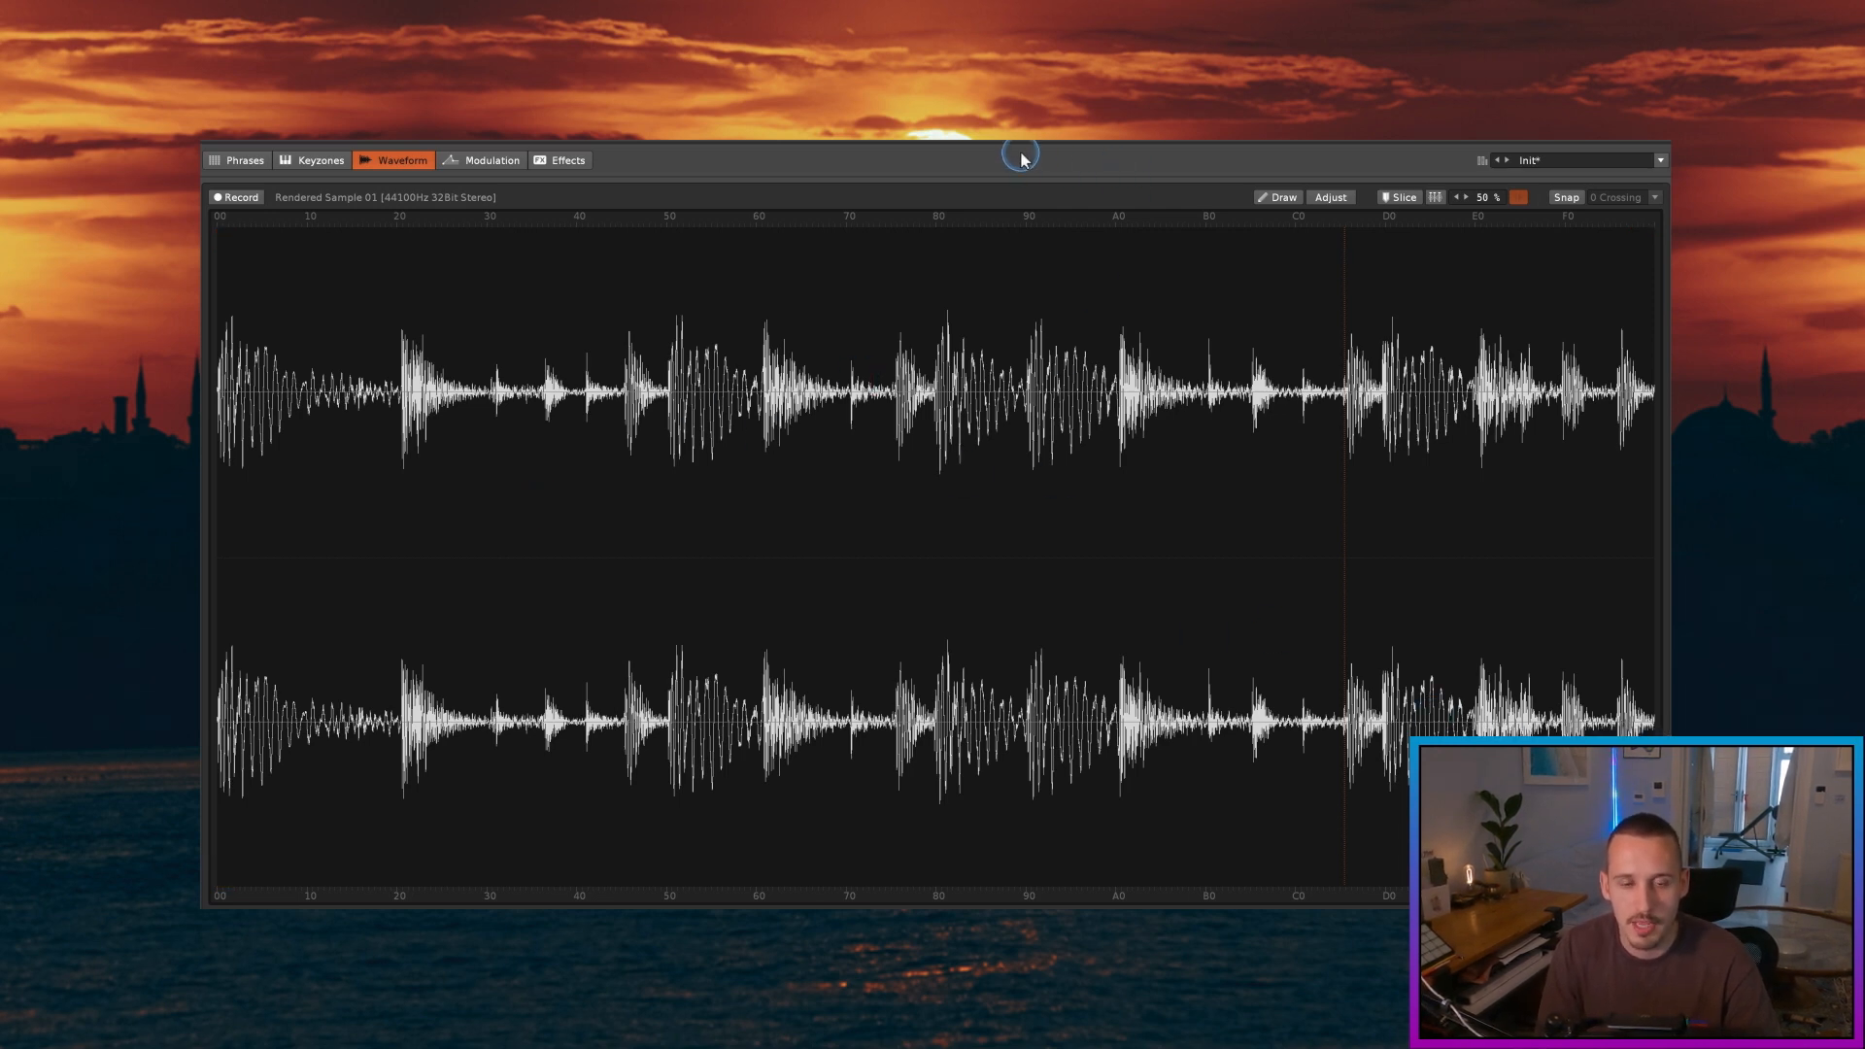
# Step: Examine the rendered break's waveform and the sample offset positions of its hits
pyautogui.click(892, 197)
pyautogui.press('space')
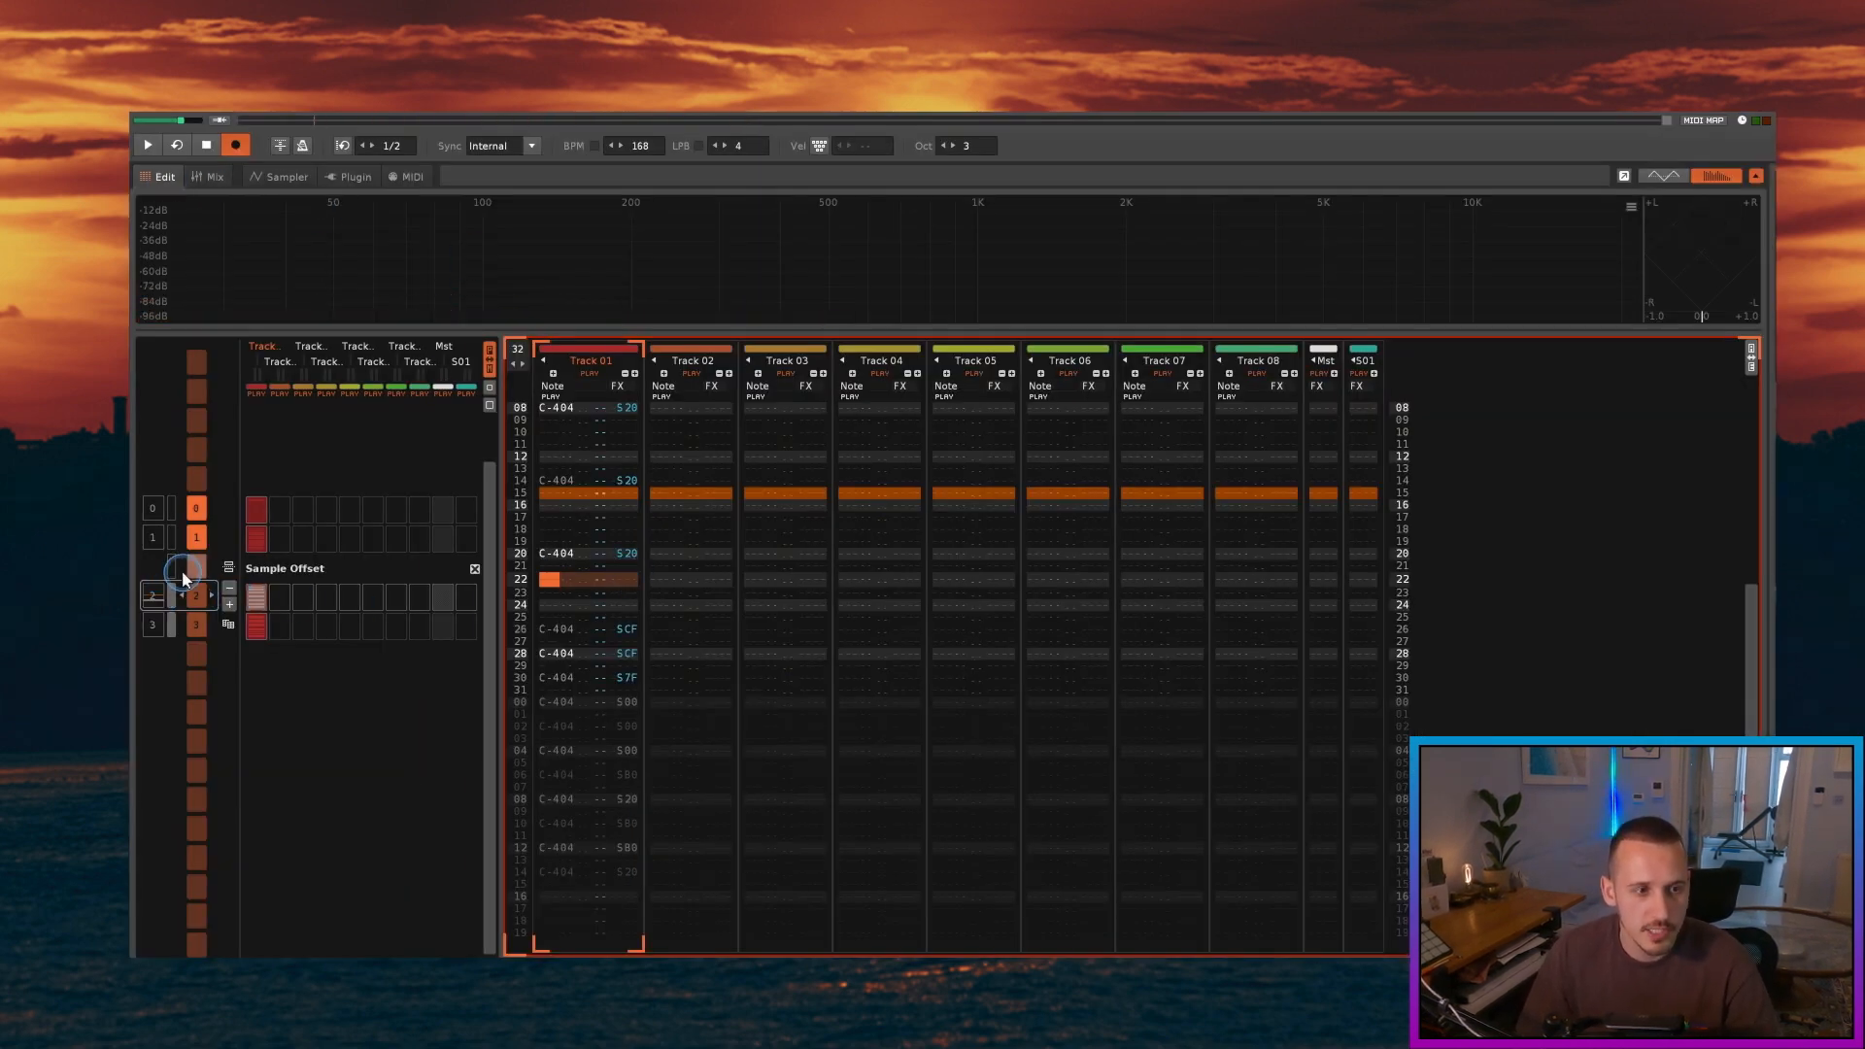
# Step: Duplicate patterns 2 and 3 in the sequence, remove the copy's section header and select pattern 4
pyautogui.moveTo(195, 648); pyautogui.dragTo(195, 656)
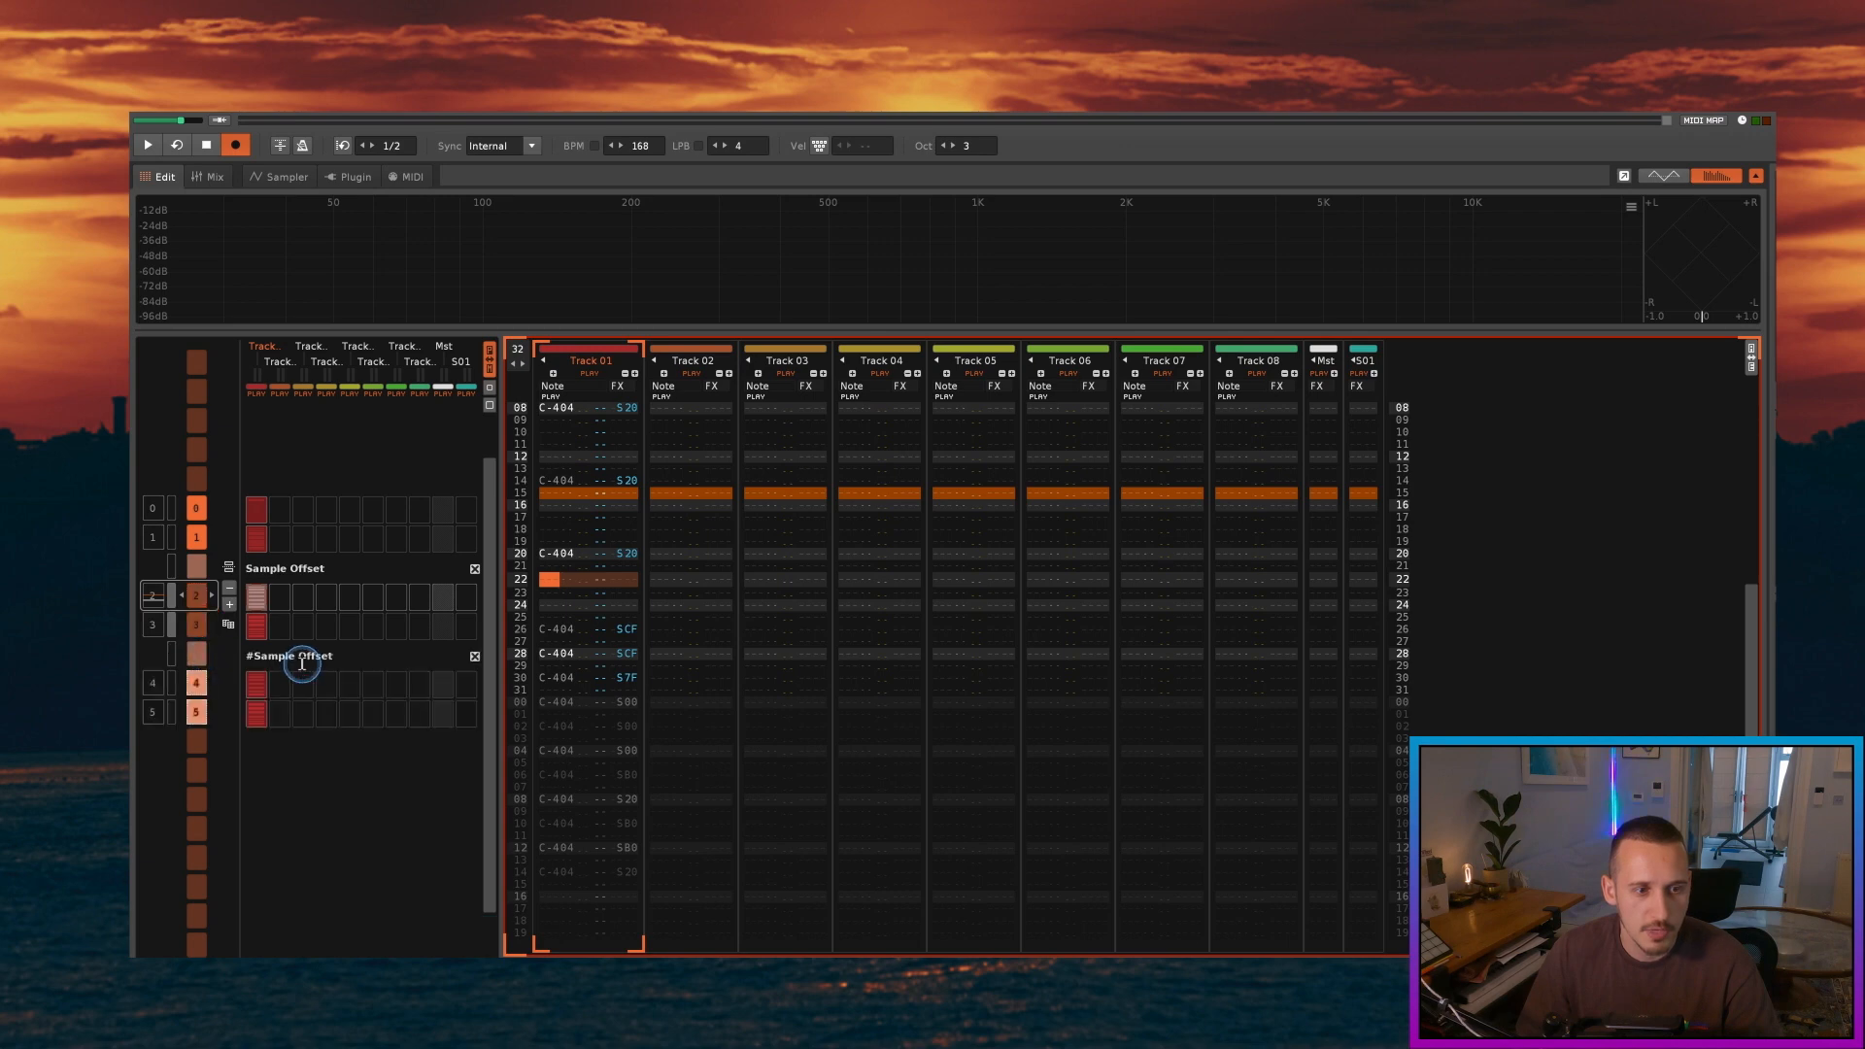
pyautogui.click(475, 655)
pyautogui.click(196, 602)
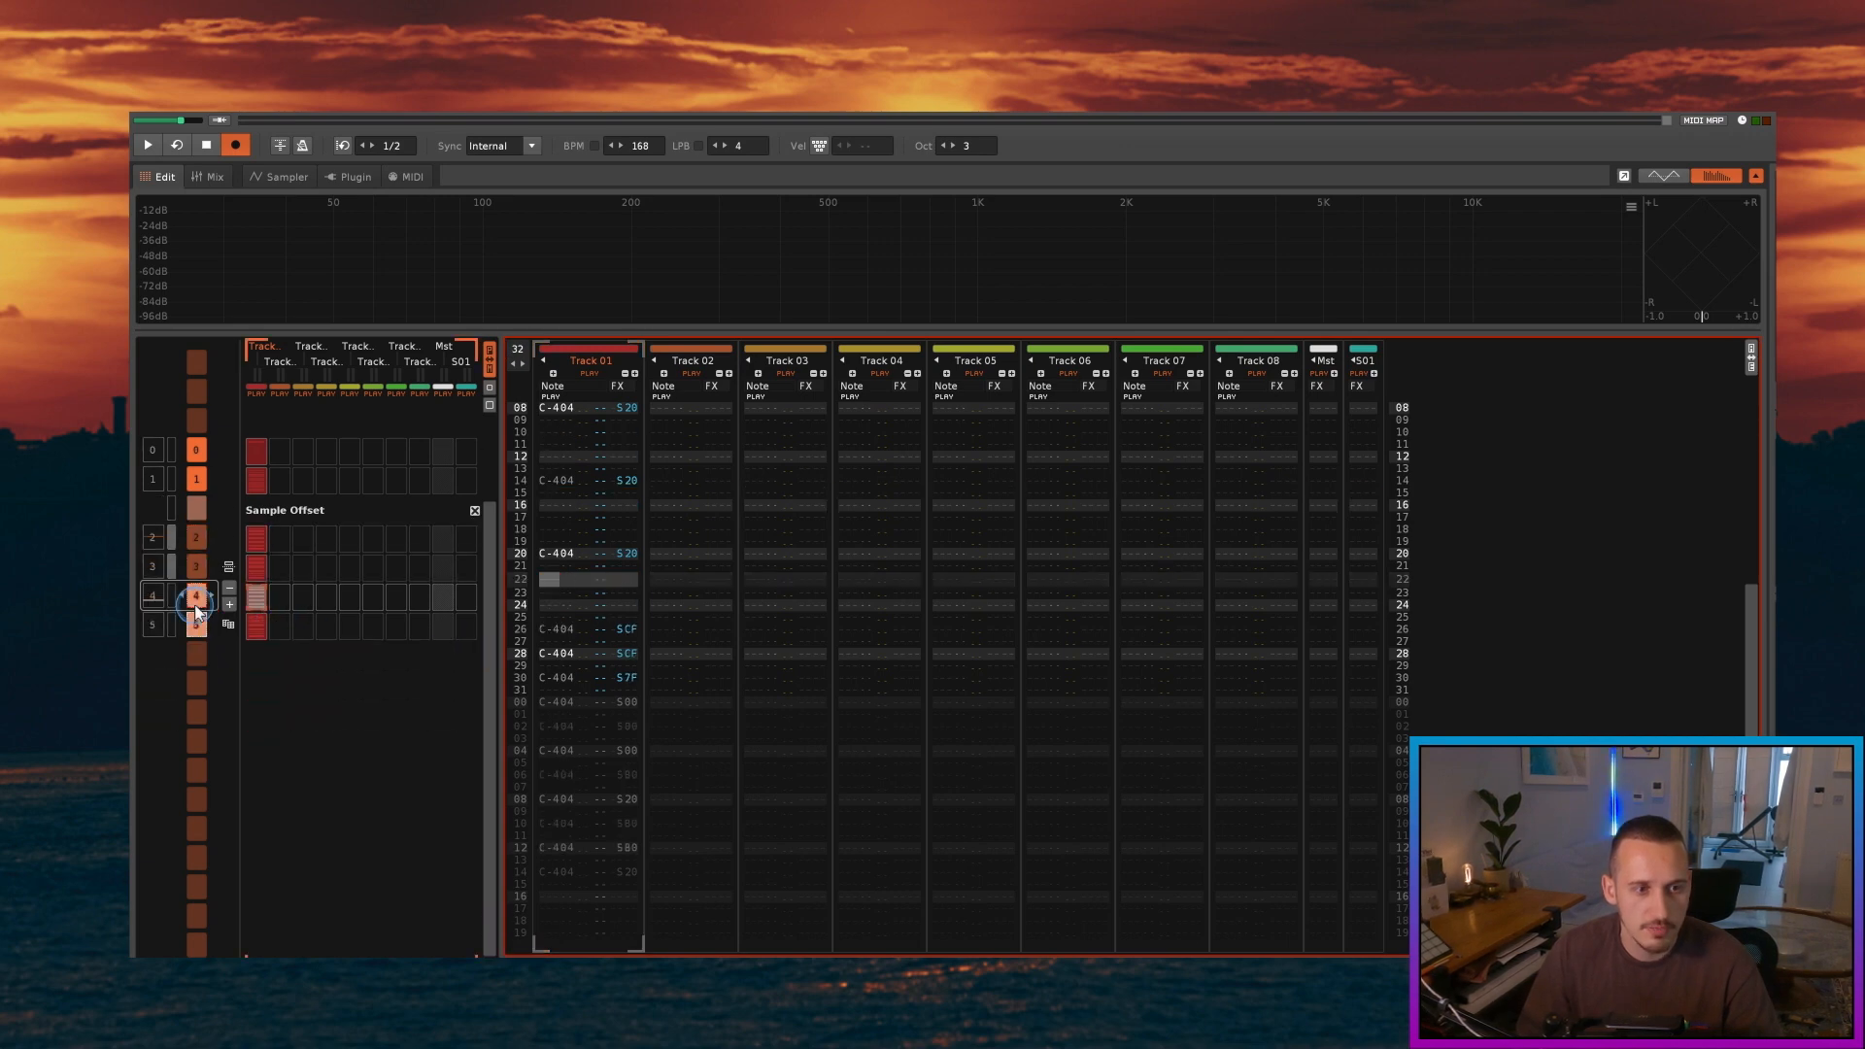
pyautogui.press('space')
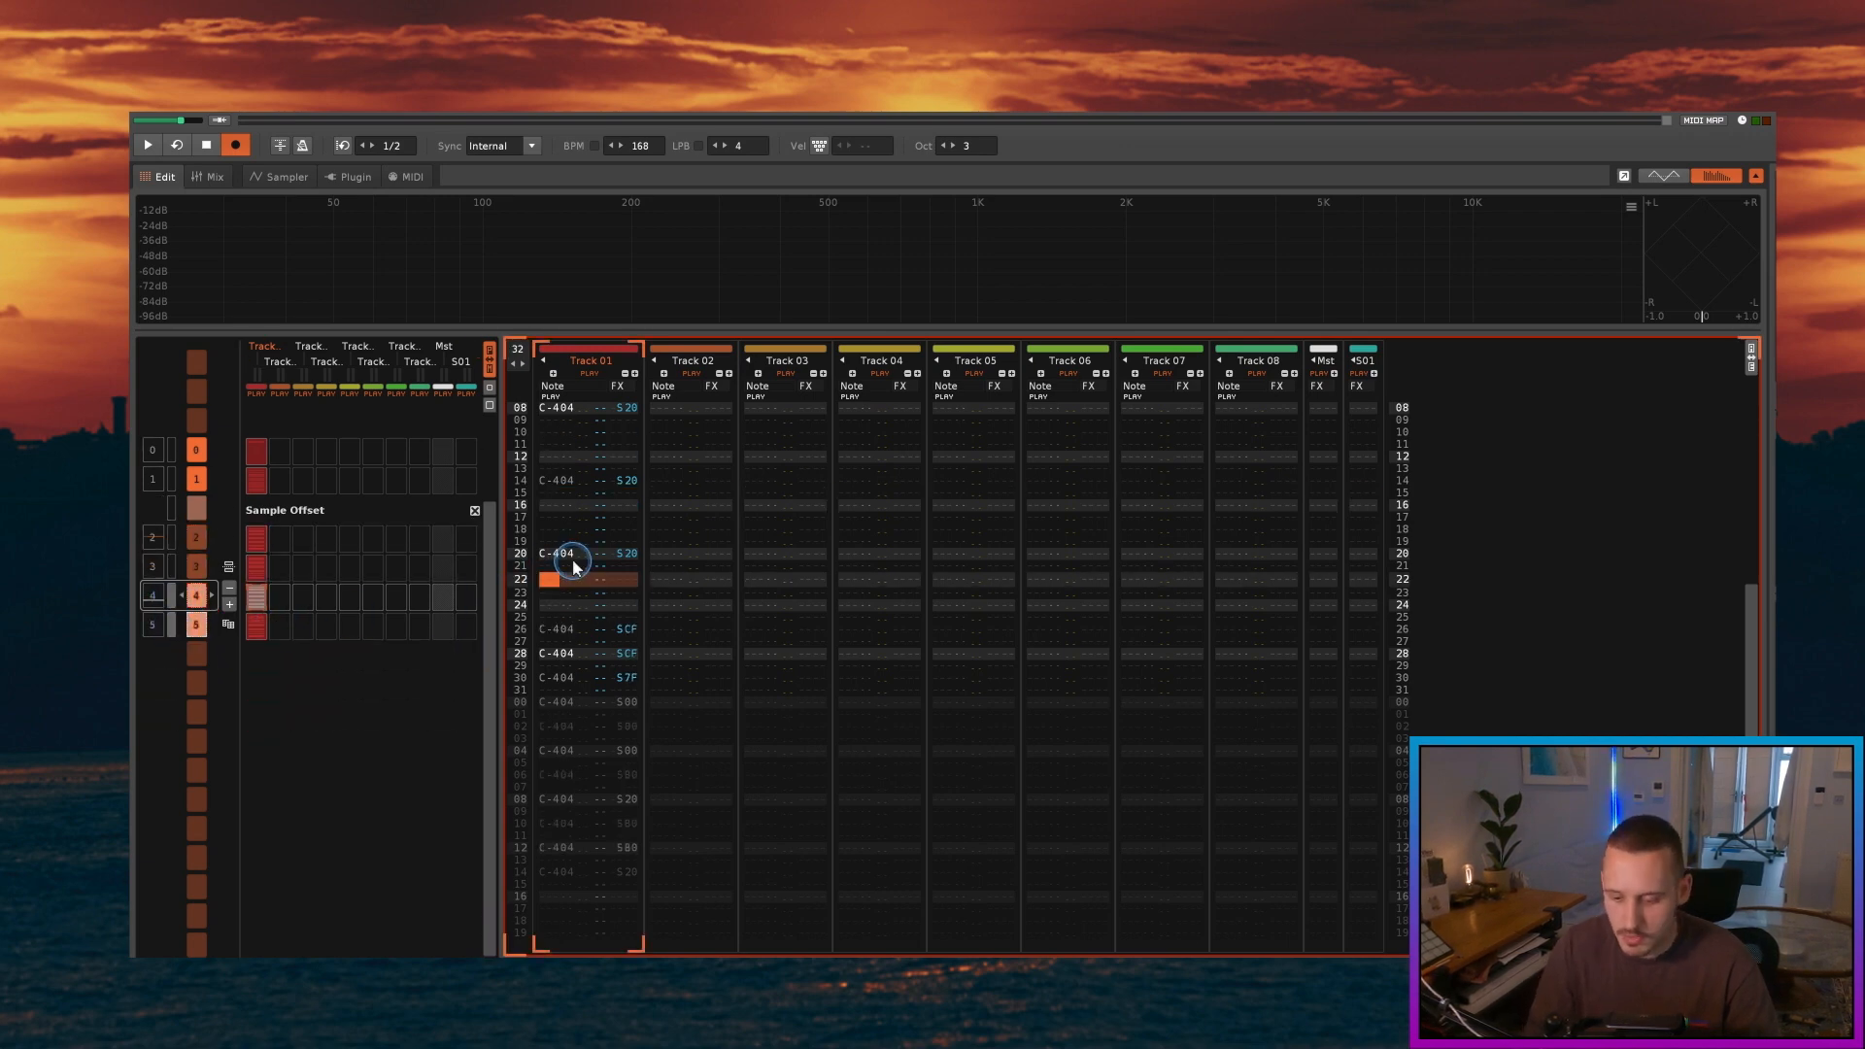
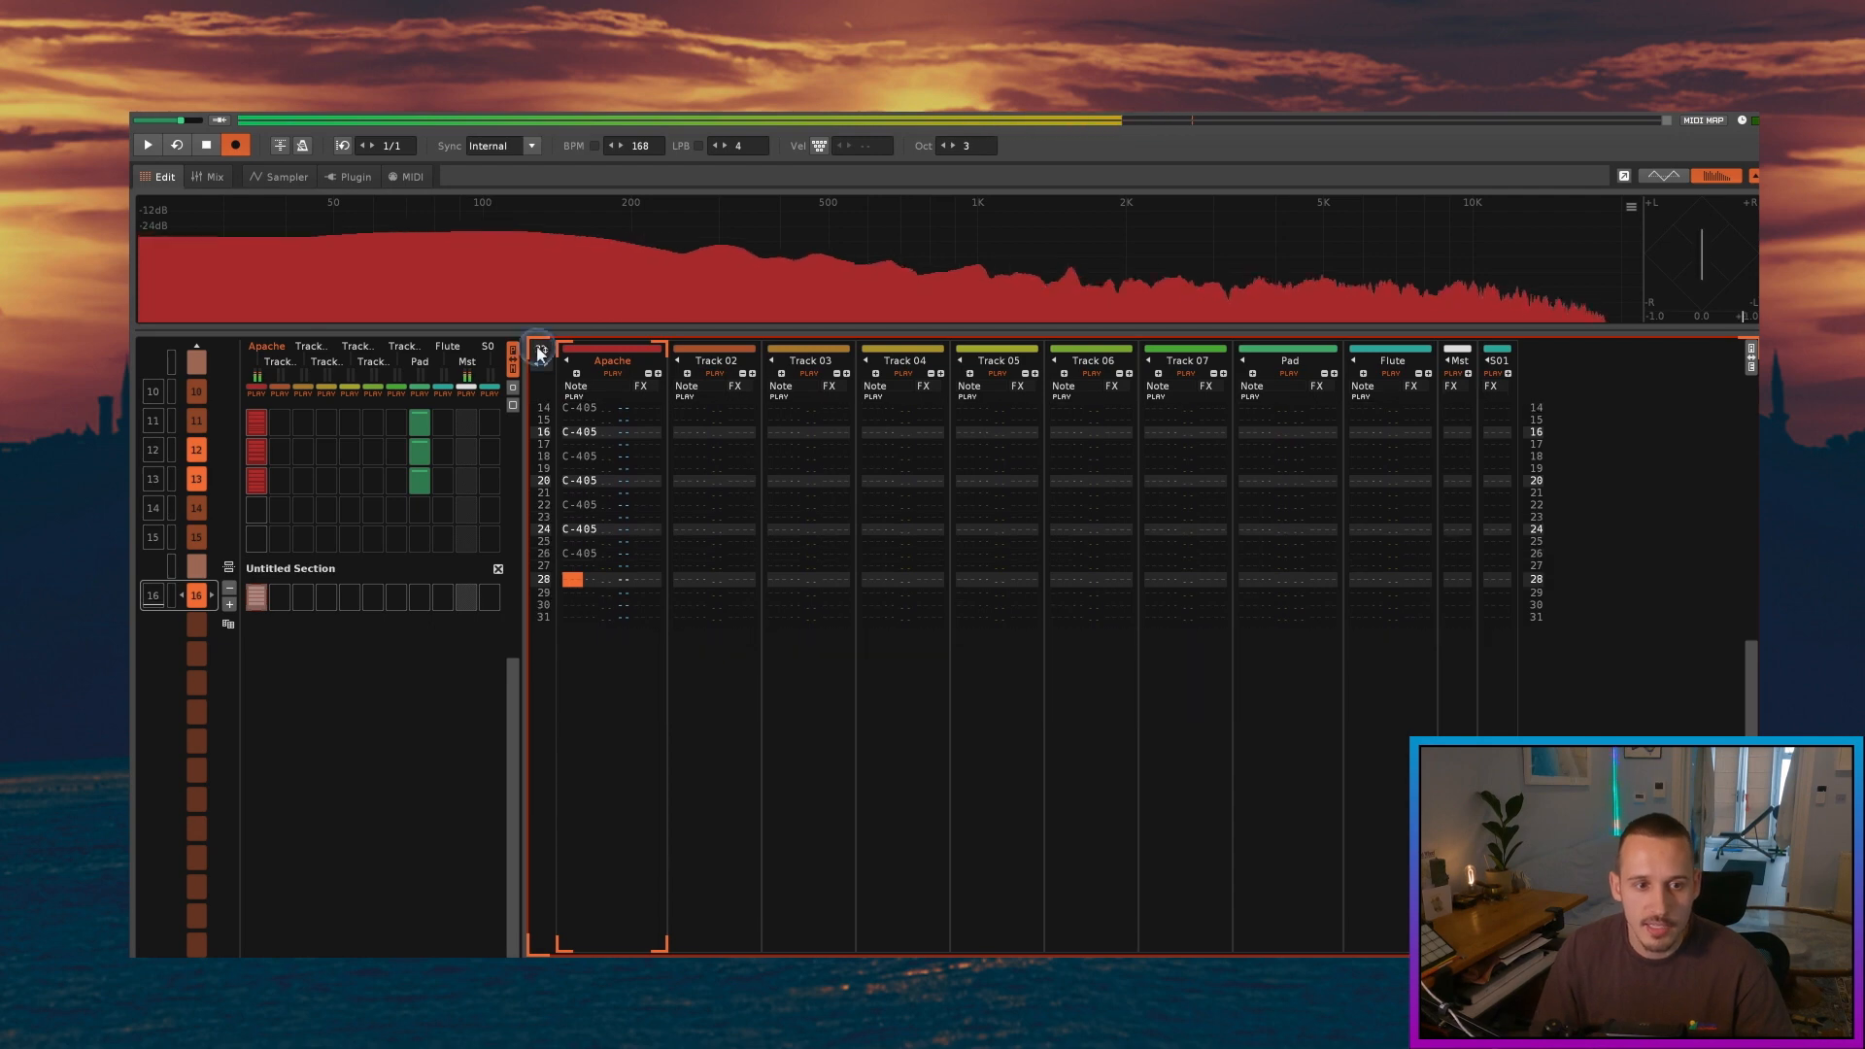
# Step: Add the sample offset command S00 to every note of the Apache track in pattern 16
pyautogui.press('Home')
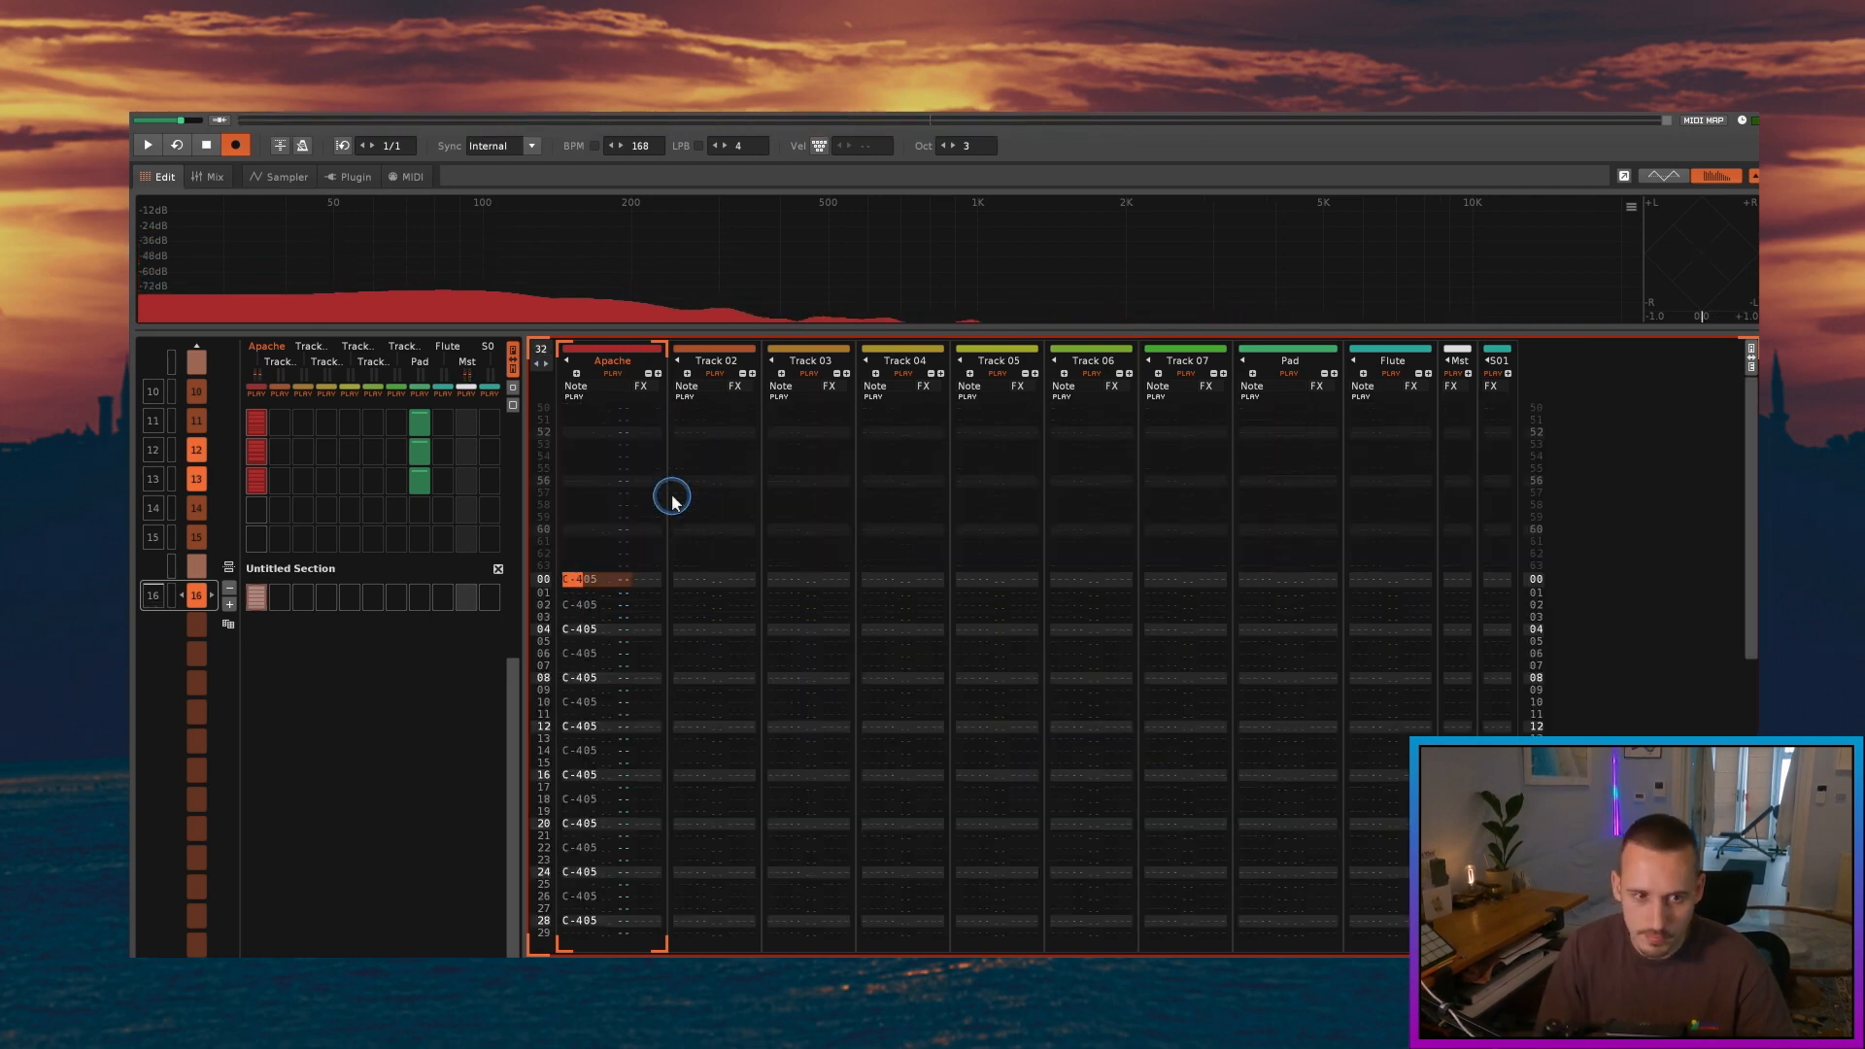
pyautogui.press('Right')
pyautogui.press('Right')
pyautogui.press('Right')
pyautogui.press('Right')
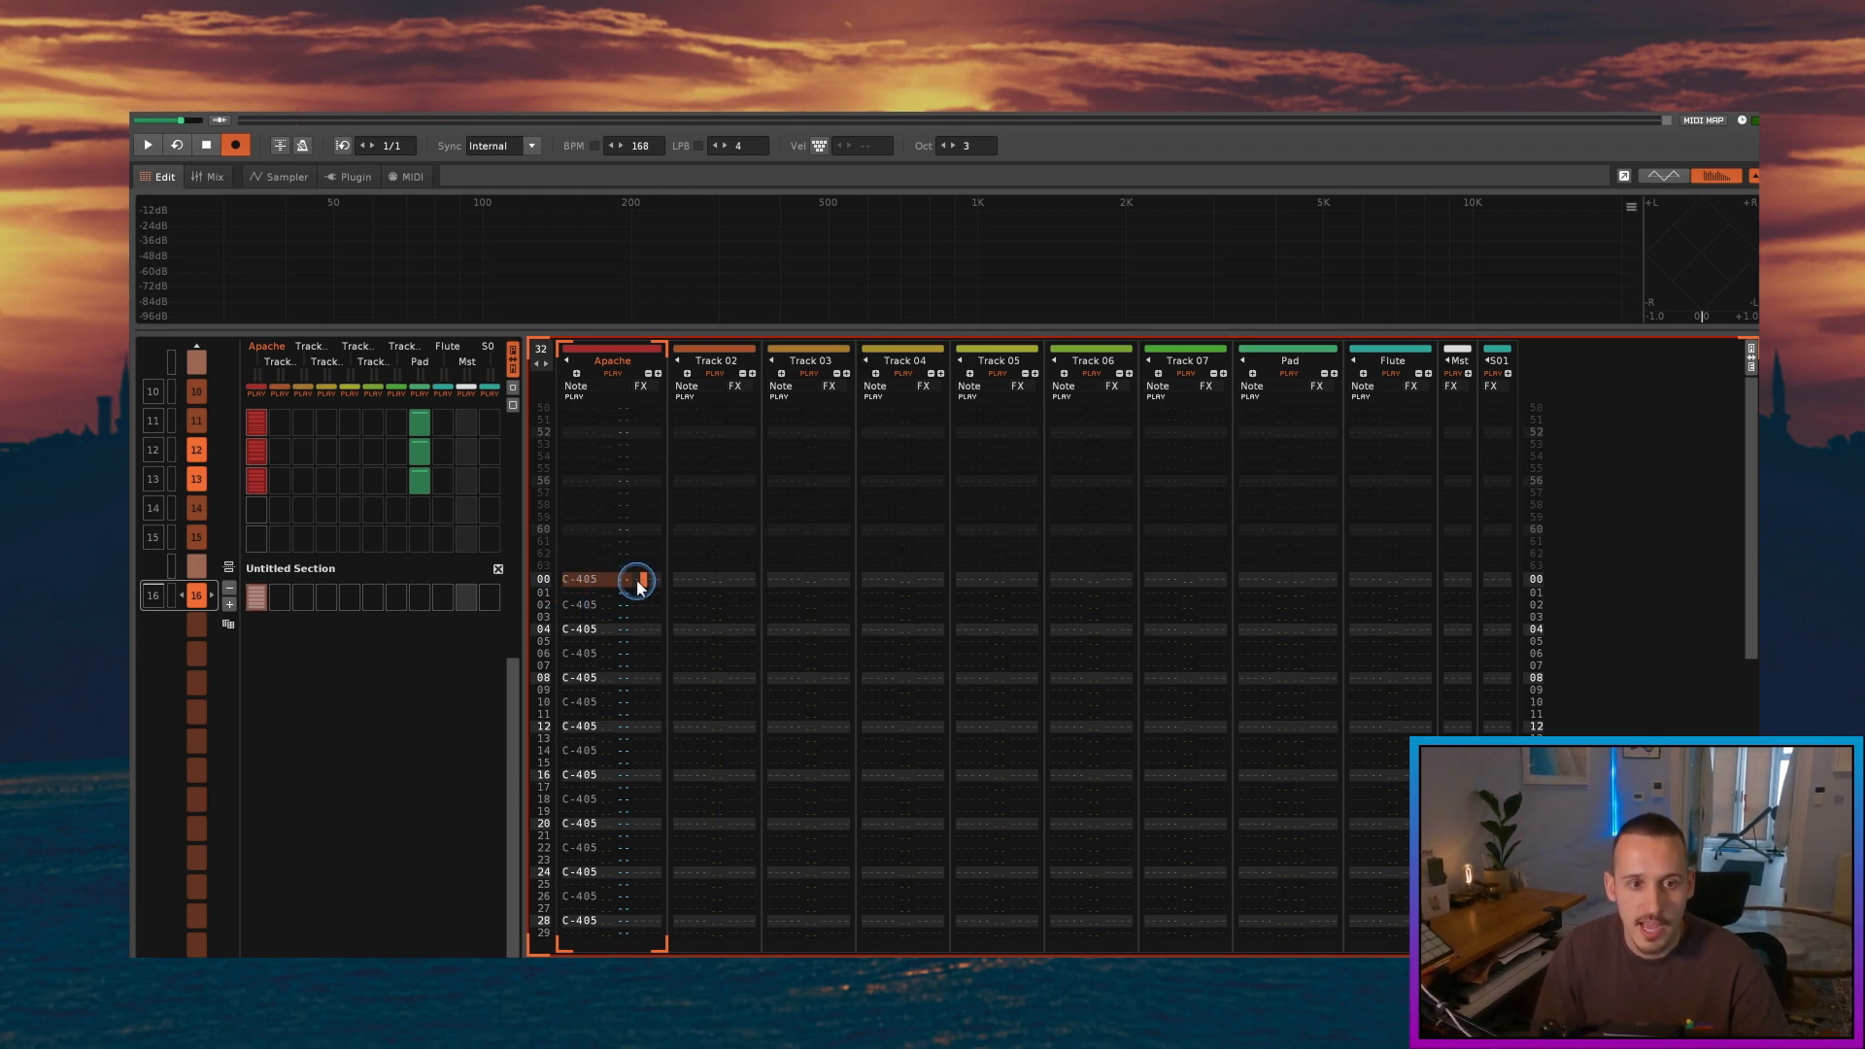
pyautogui.hotkey('ctrl', 'v')
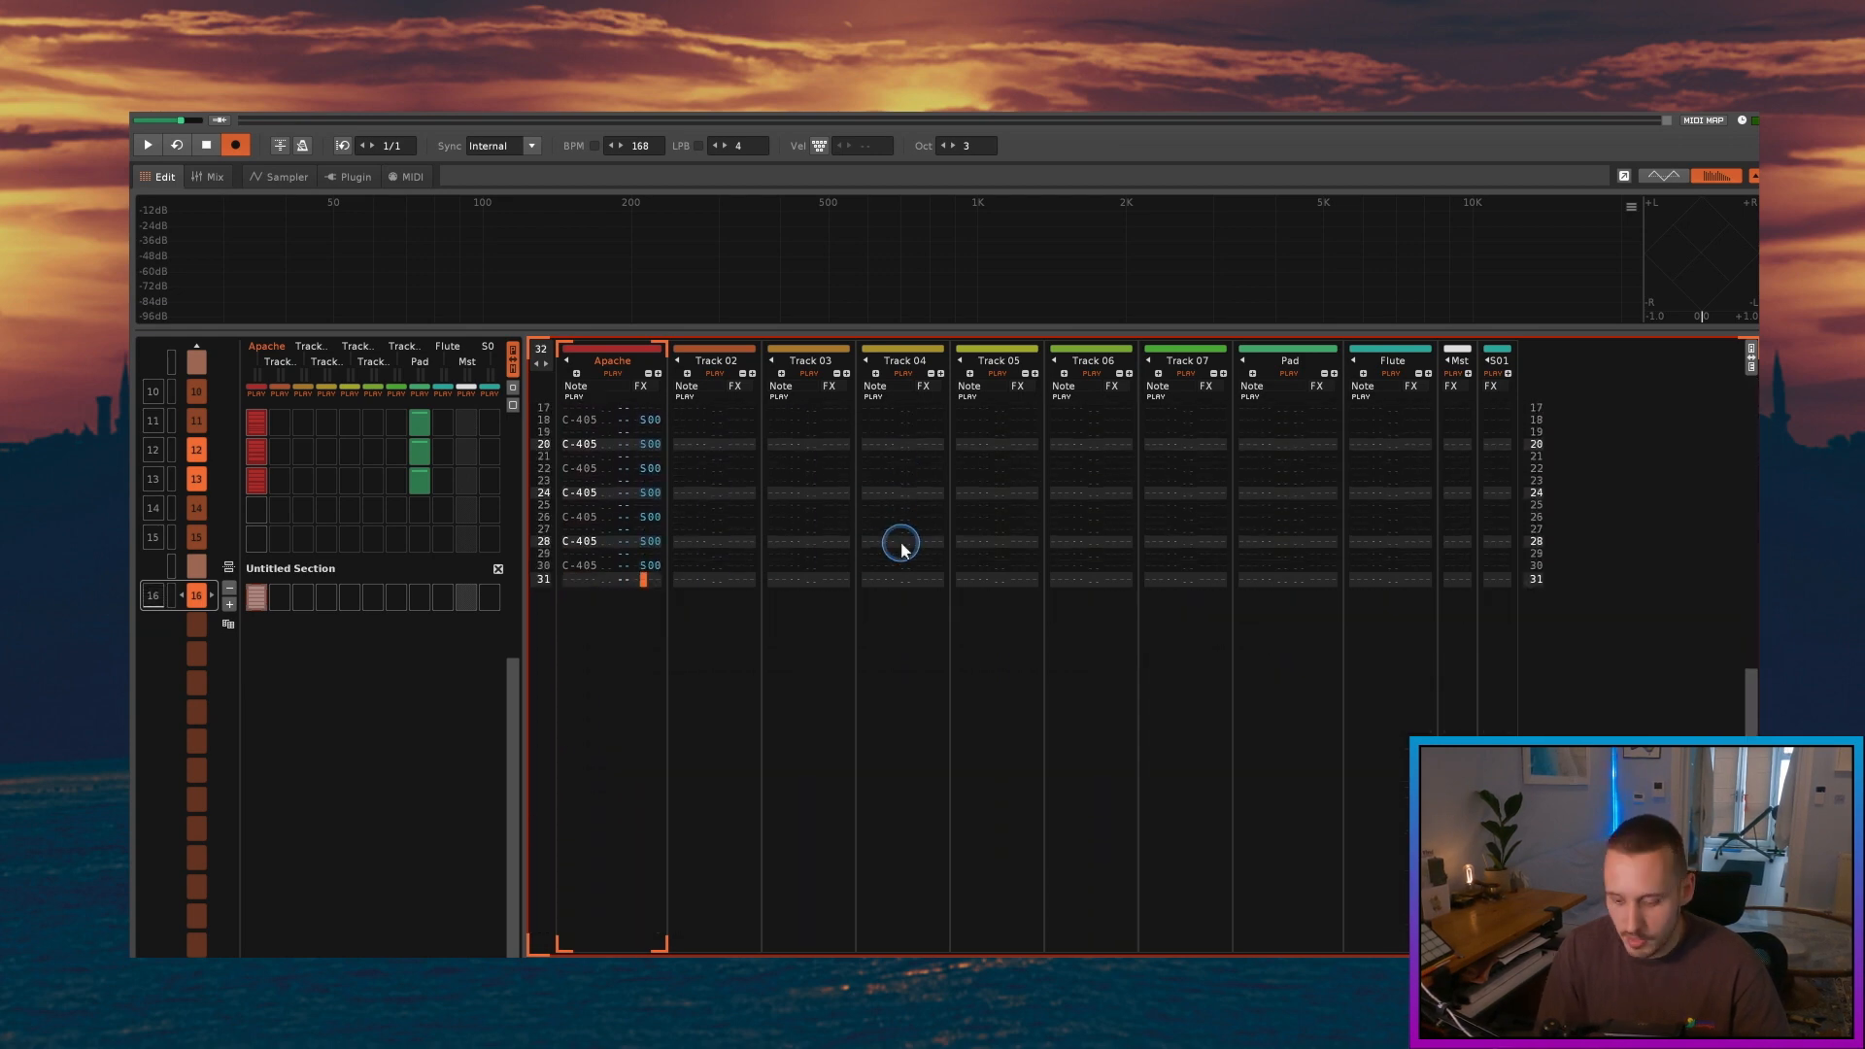
pyautogui.press('Down')
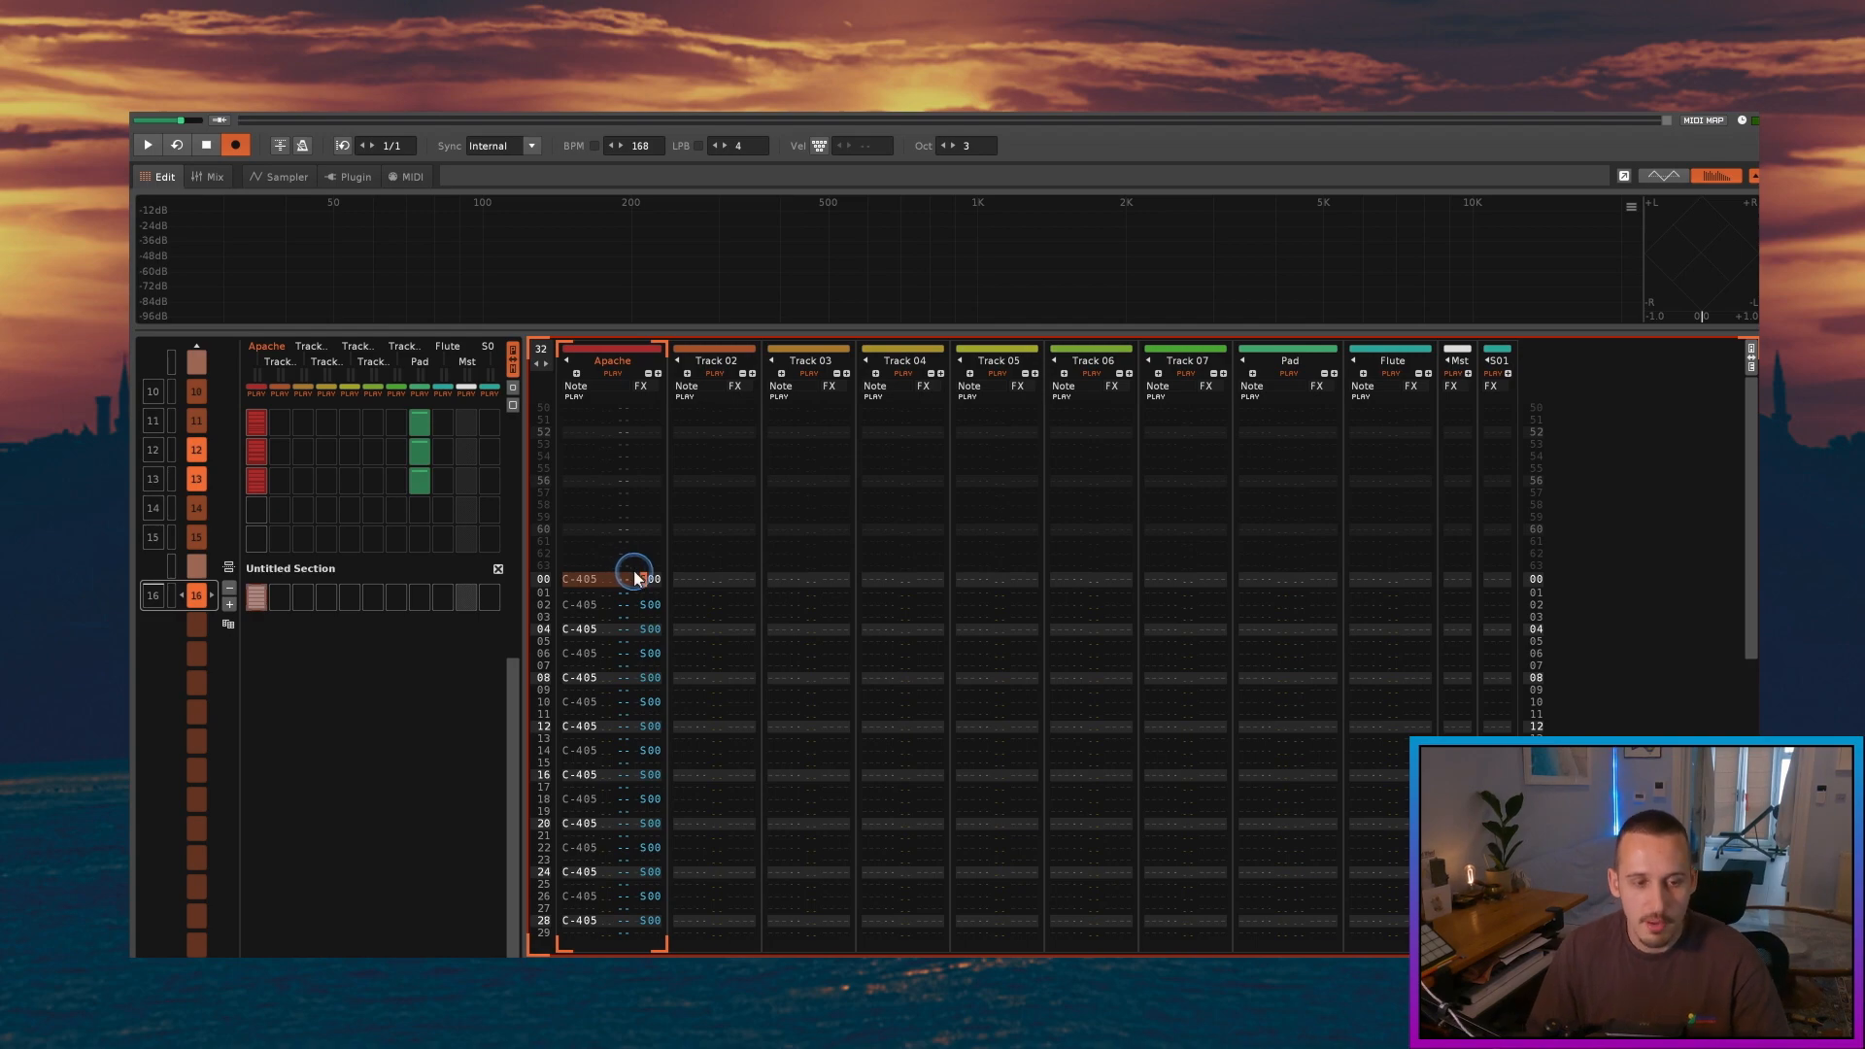
# Step: Switch to the SXX Command Cheat Sheet and mark the 1/8 Notes and 1/4 Notes offset rows
pyautogui.hotkey('alt', 'Tab')
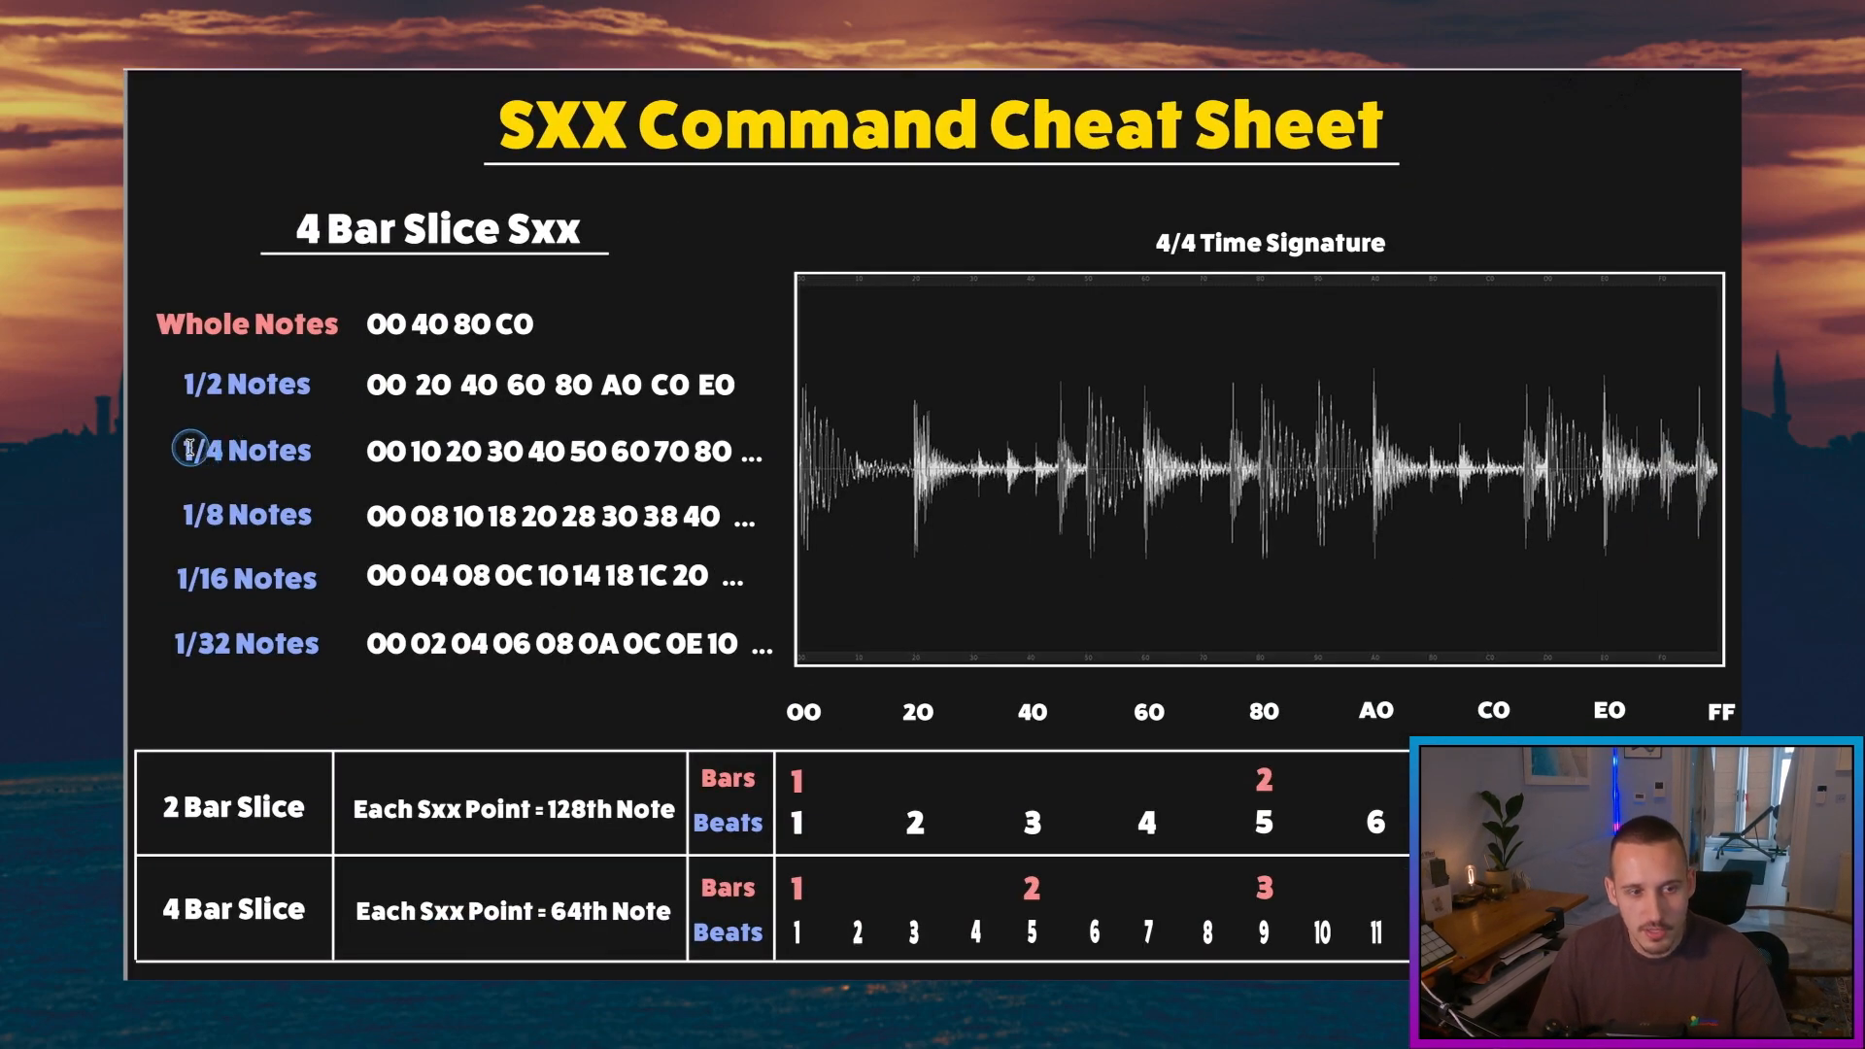
pyautogui.moveTo(165, 483); pyautogui.dragTo(777, 546)
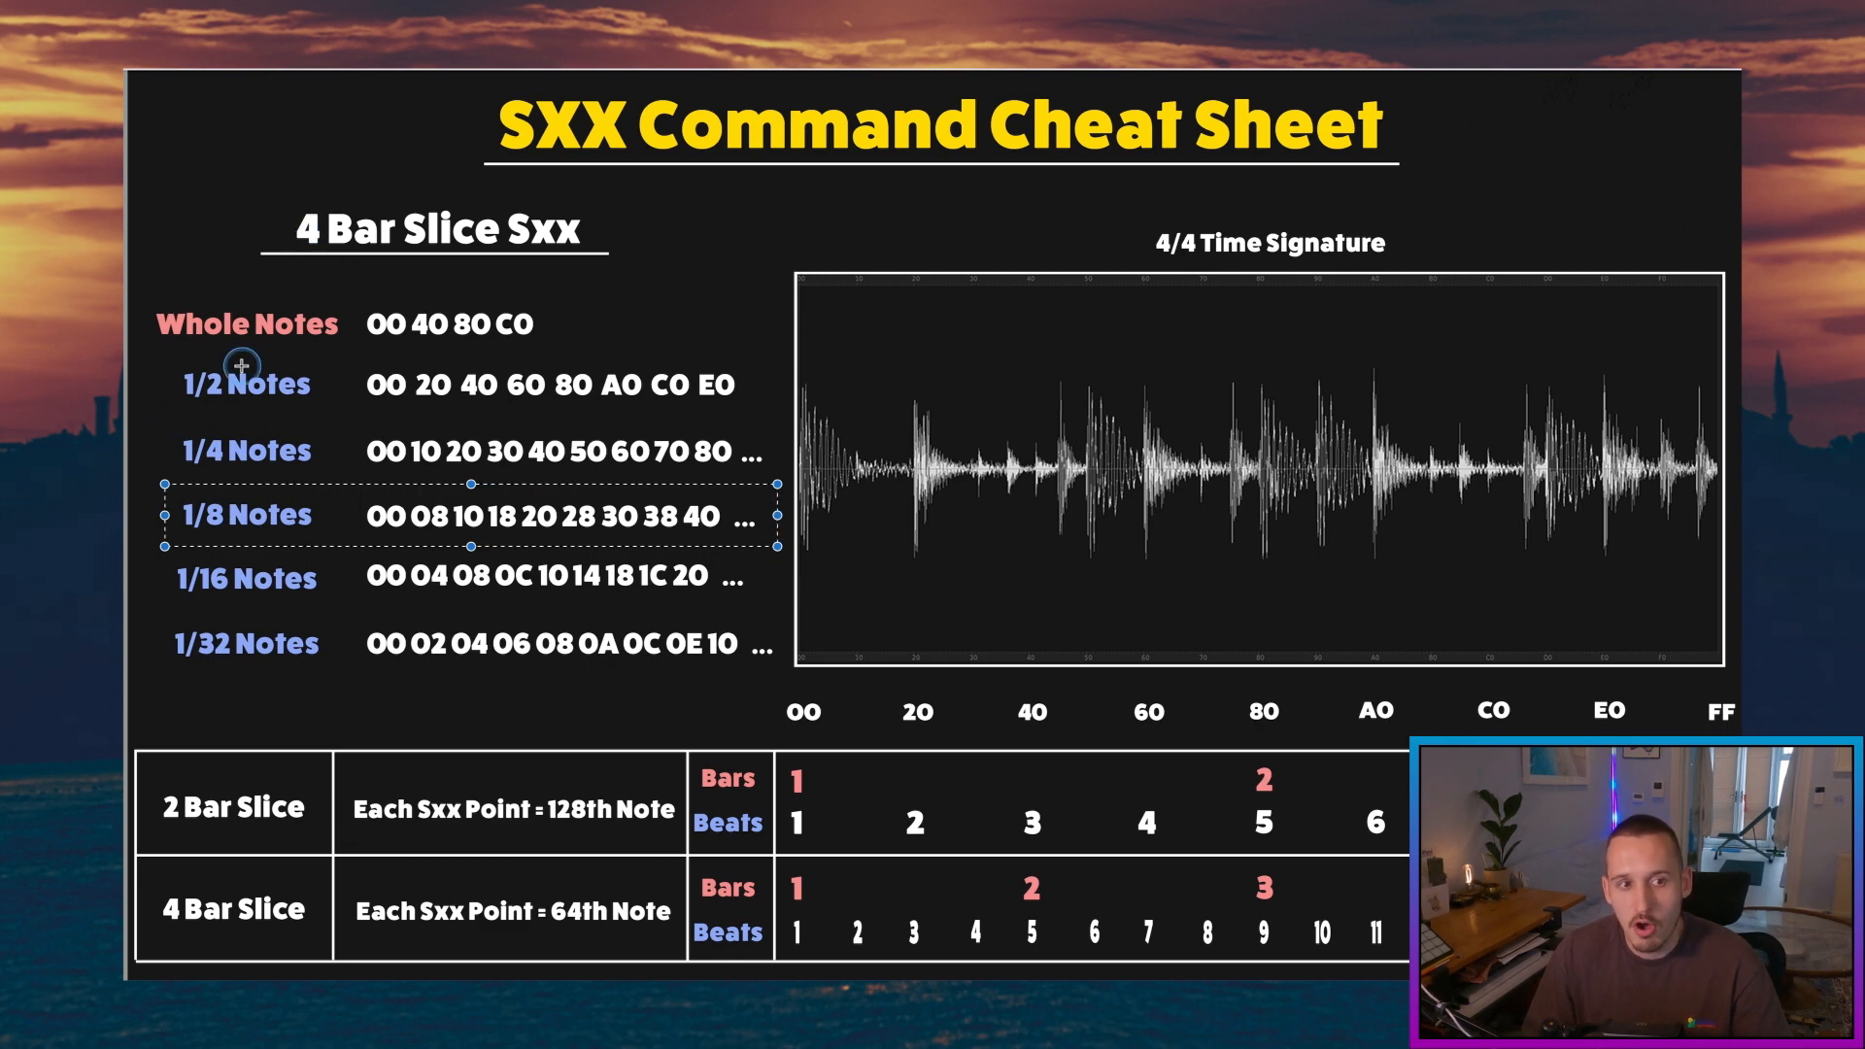
pyautogui.moveTo(160, 413); pyautogui.dragTo(776, 476)
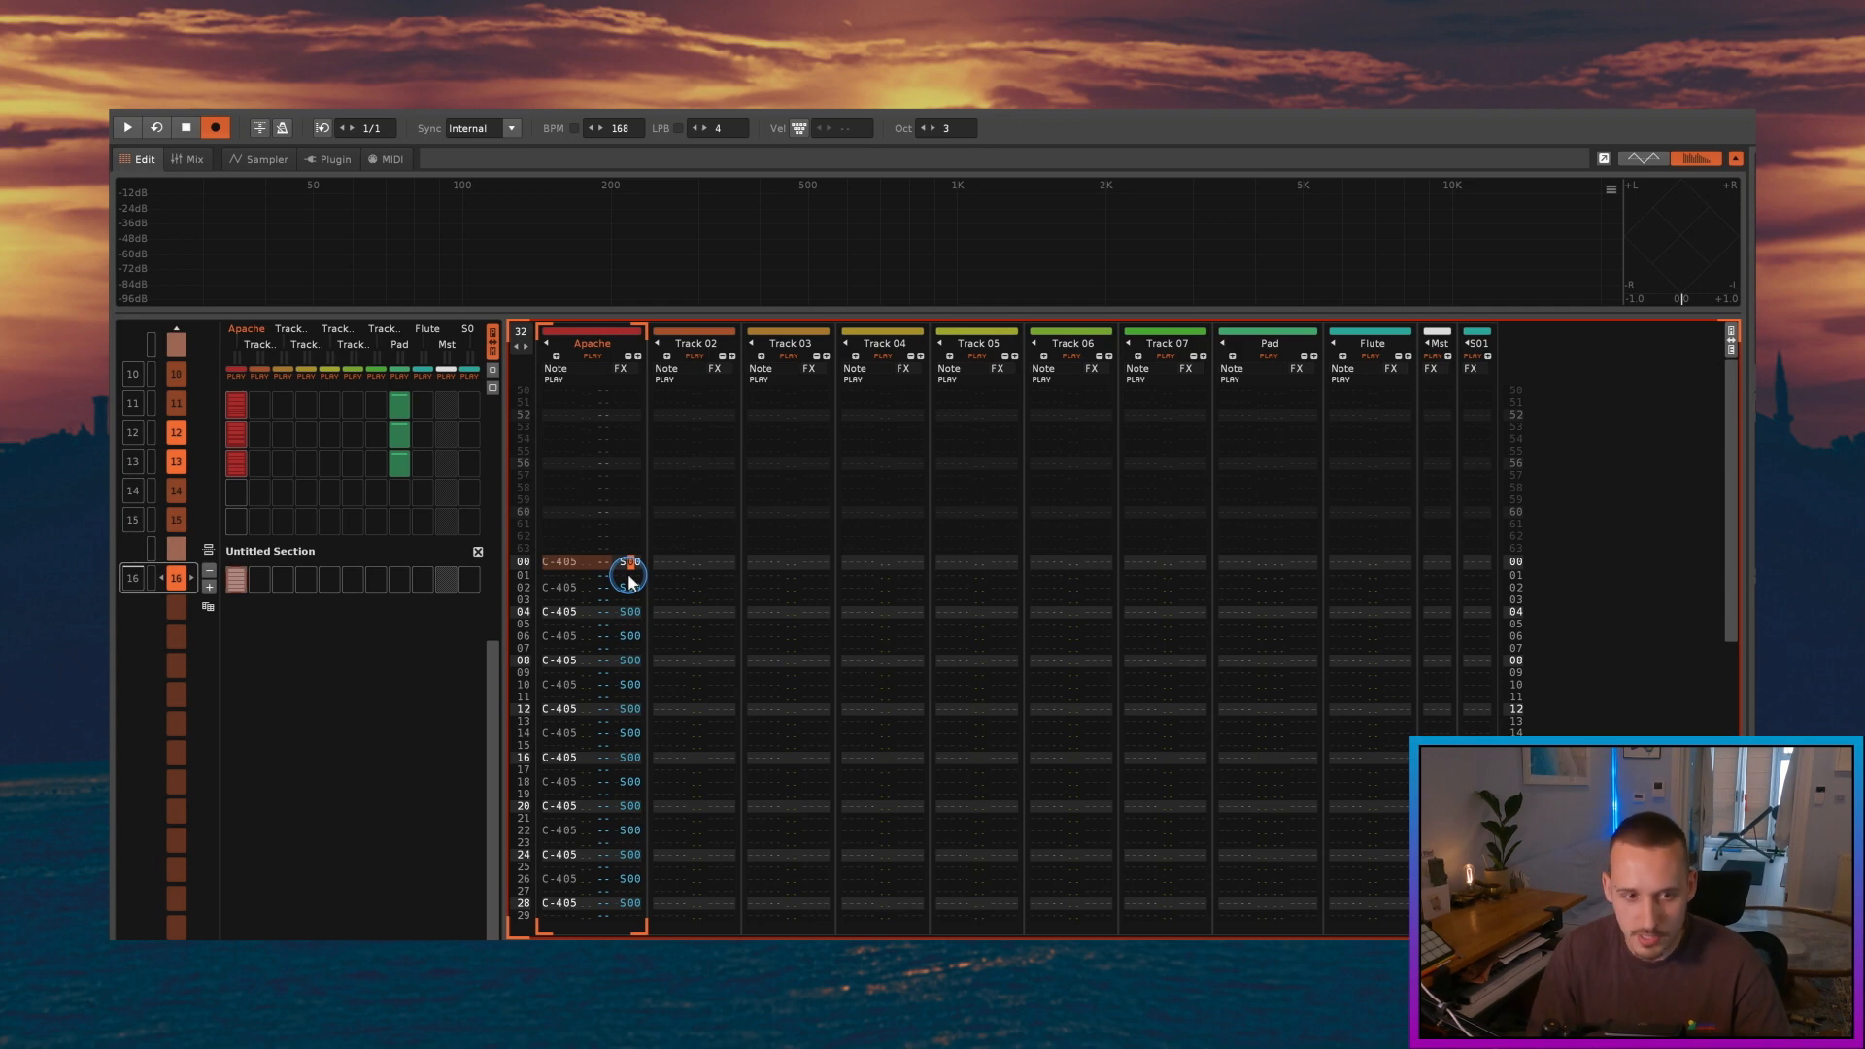
# Step: Set the Apache track's offsets on even lines 00 to 30 to S00, S10, S20 and so on up to SF0
pyautogui.write('0123456')
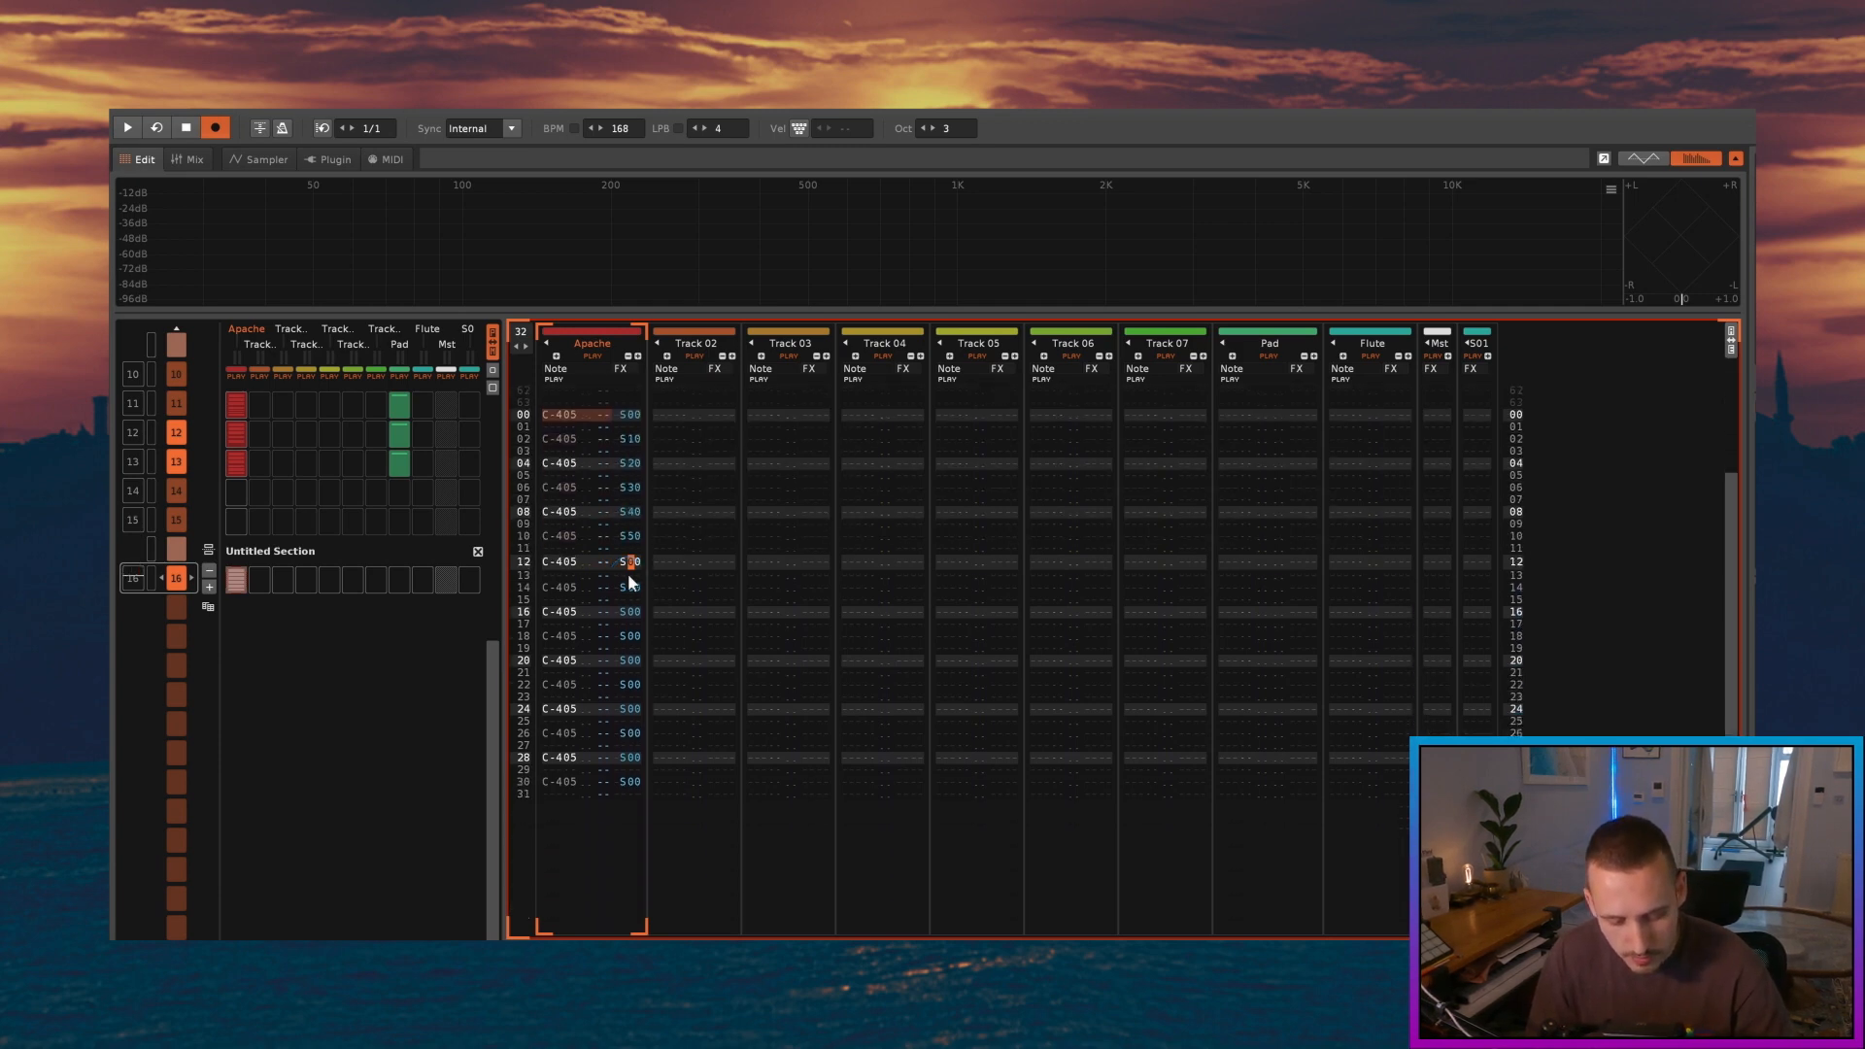
pyautogui.write('789abcd')
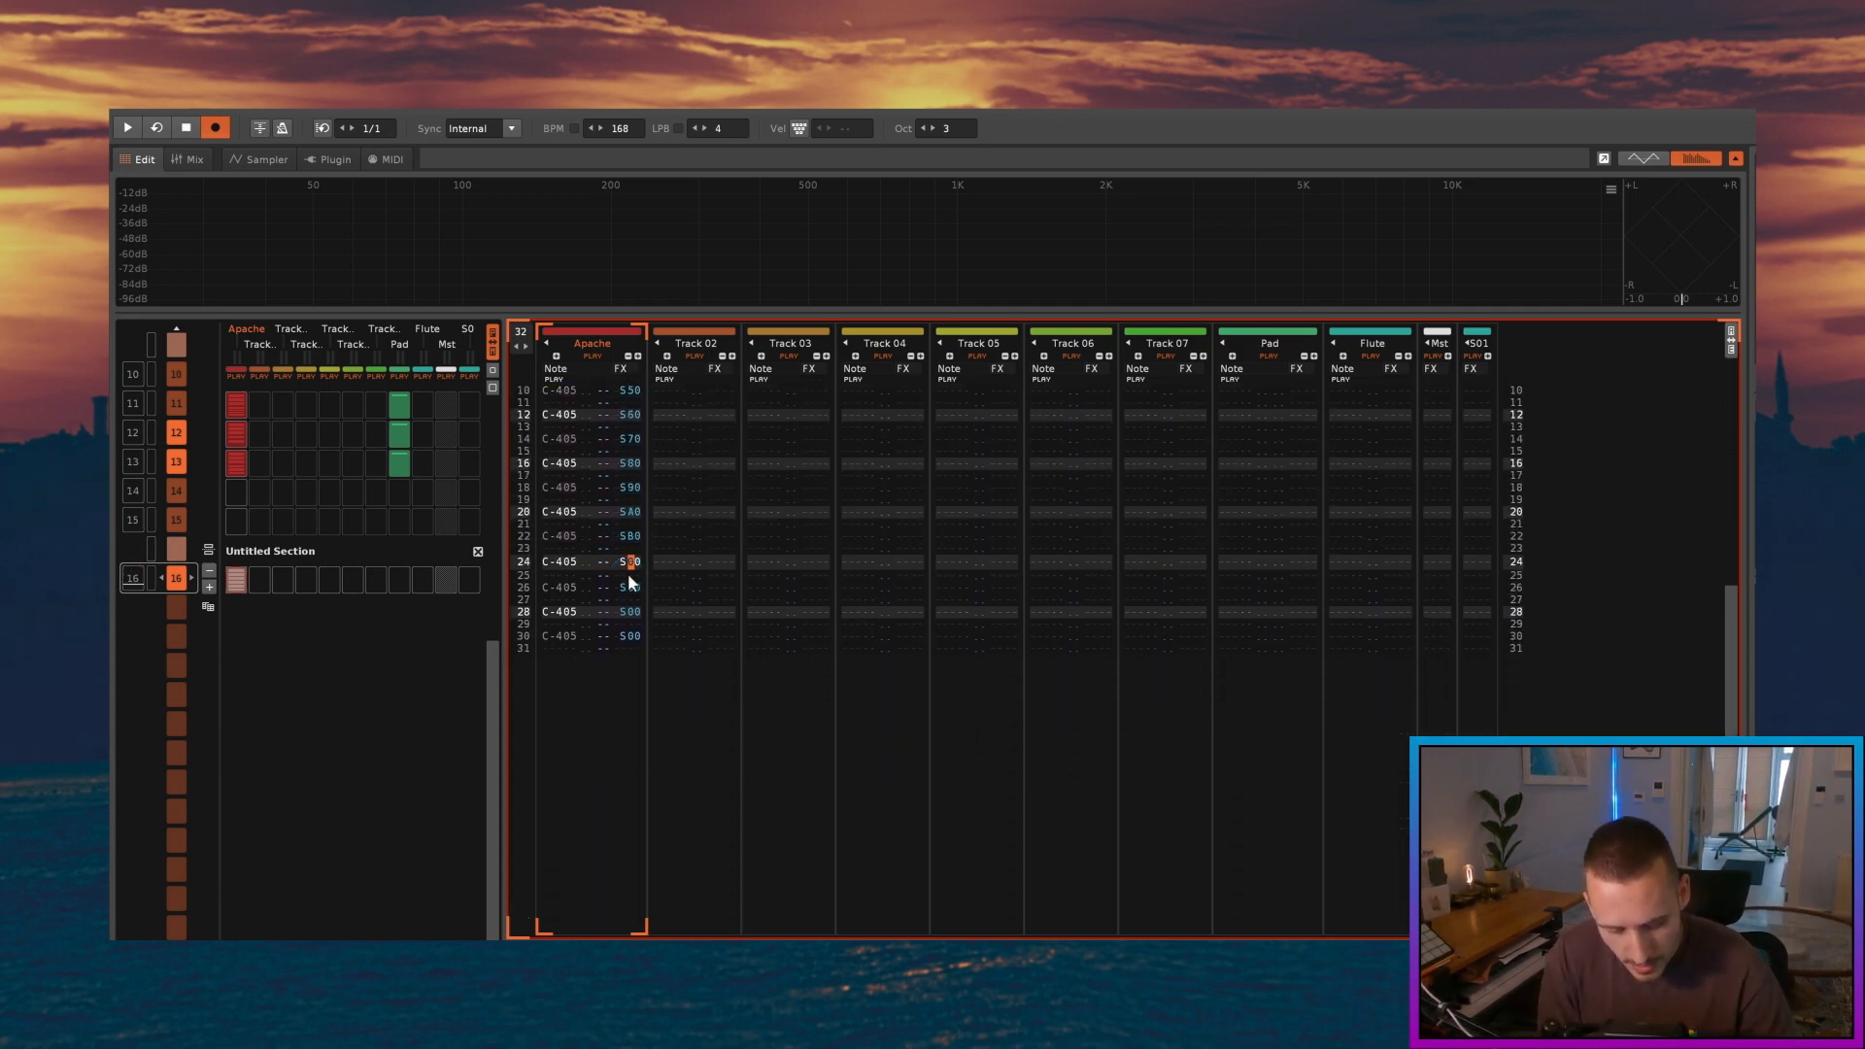
pyautogui.write('ef')
pyautogui.scroll(8, 621, 569)
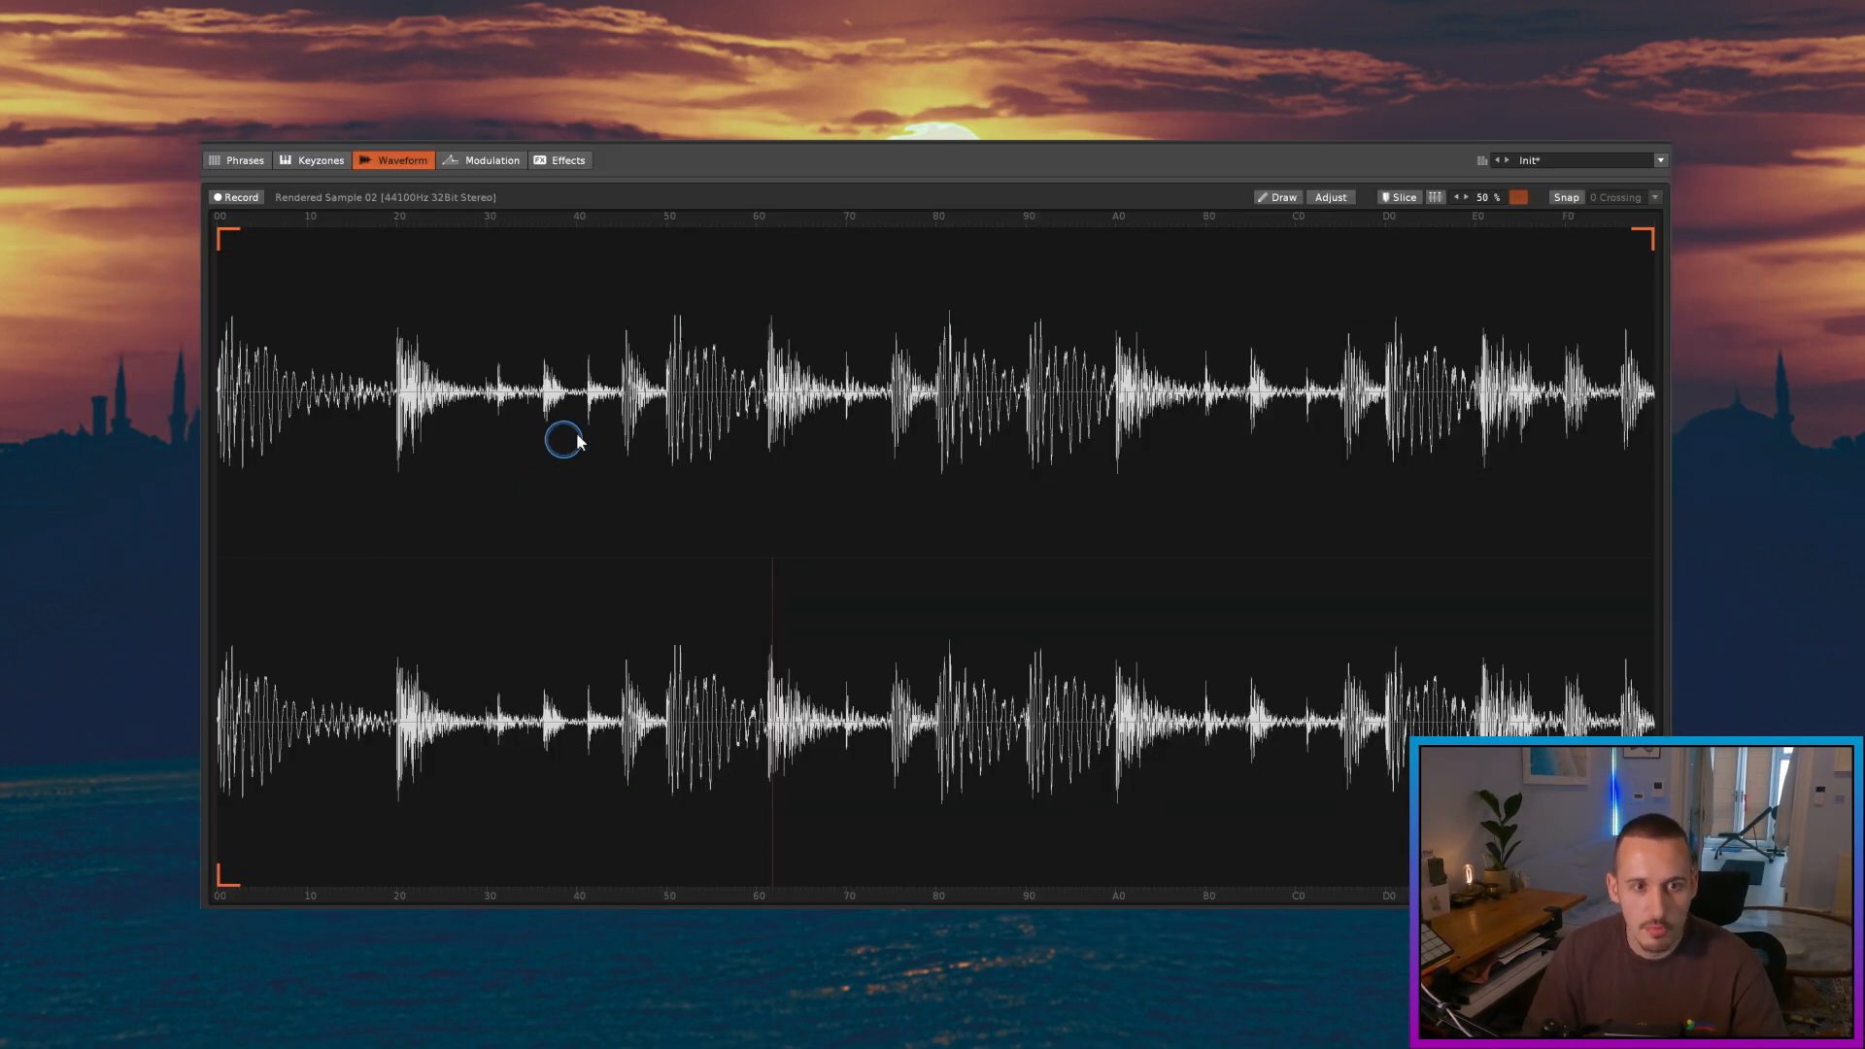
# Step: Examine the rendered sample's waveform closely to check how its hits align with offset points such as 20 and A0
pyautogui.press('space')
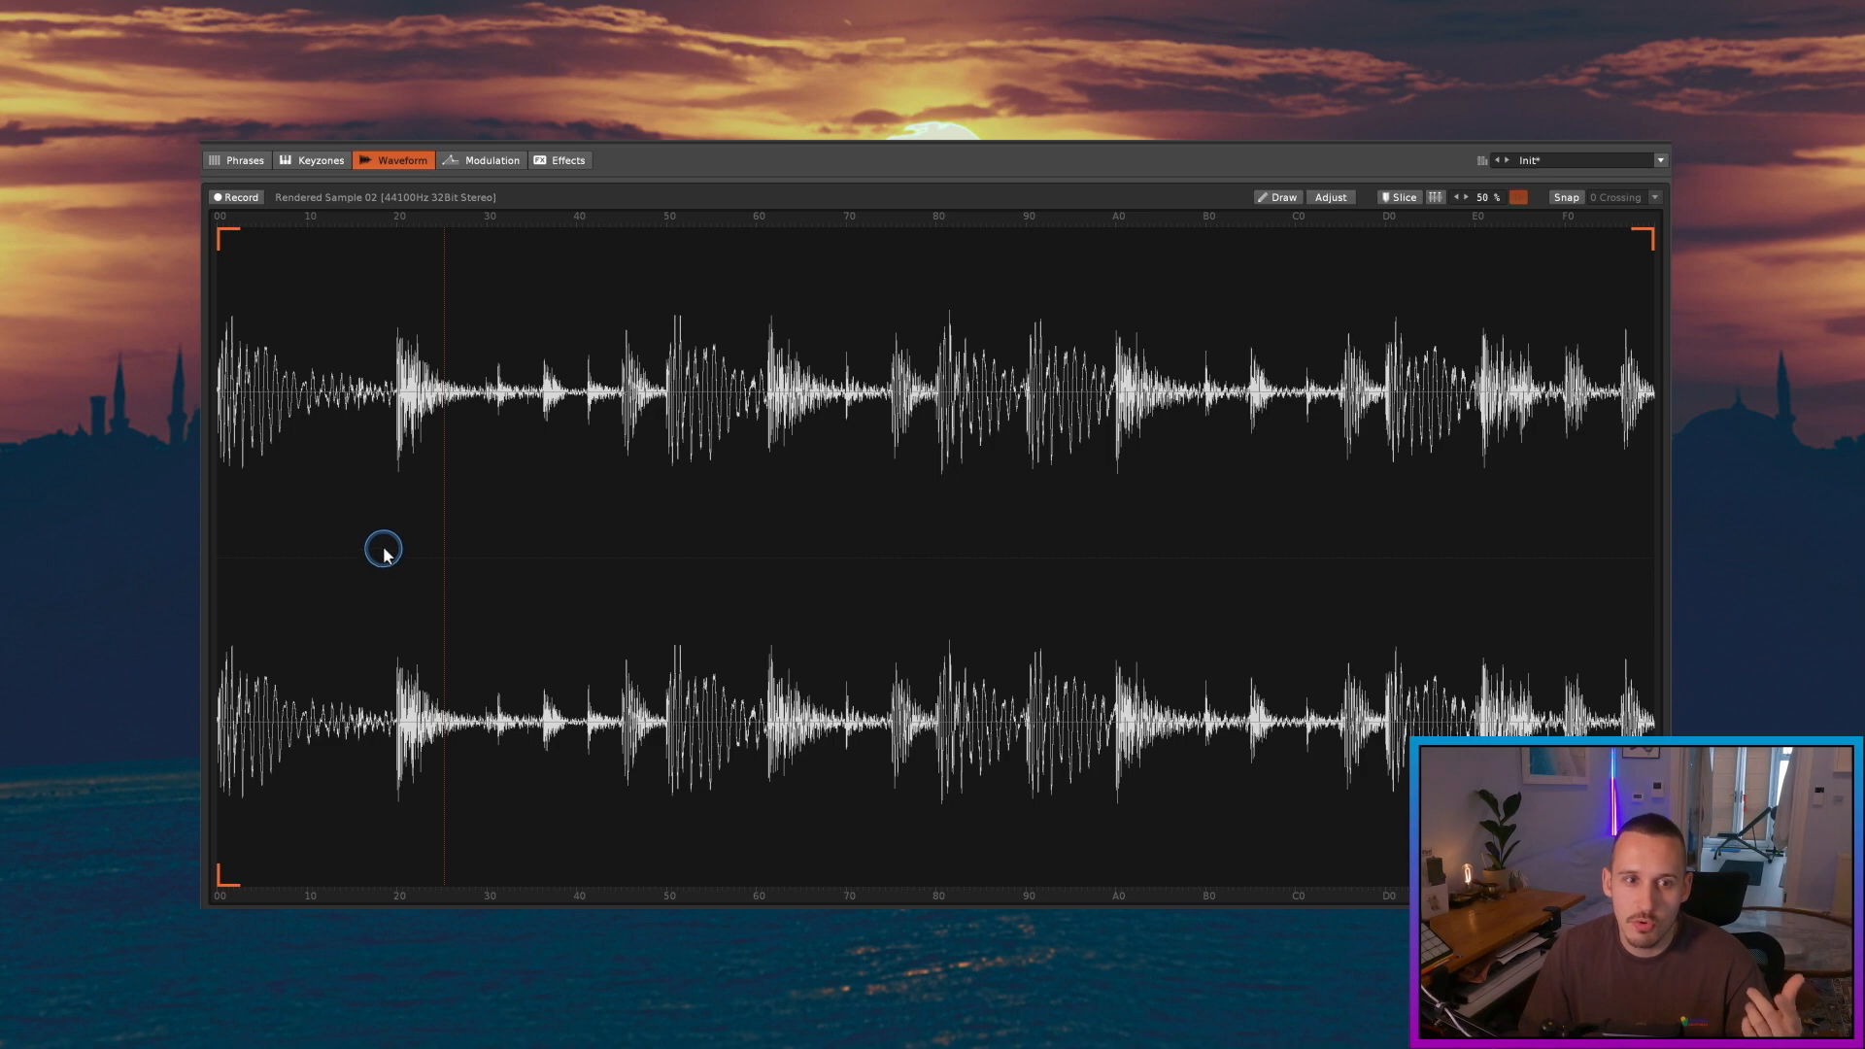
pyautogui.scroll(10, 371, 550)
pyautogui.scroll(1, 586, 642)
pyautogui.scroll(3, 587, 642)
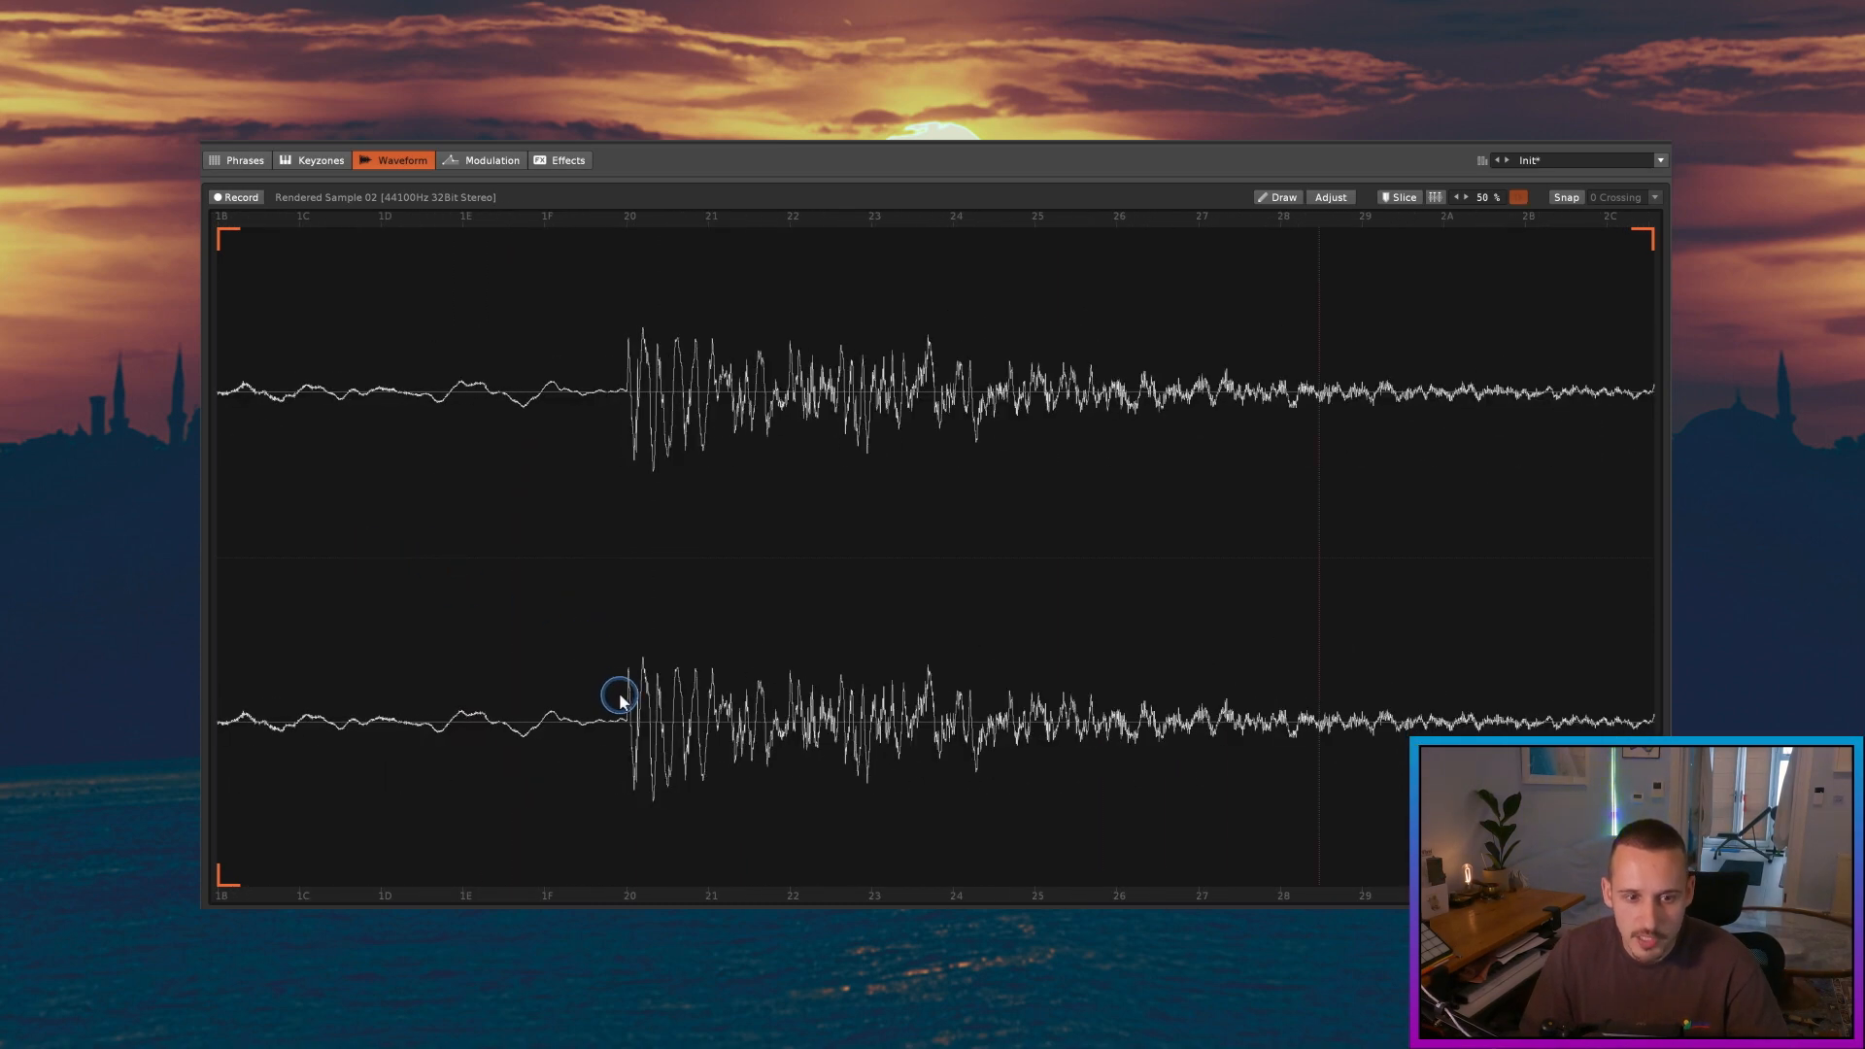
pyautogui.scroll(-10, 622, 680)
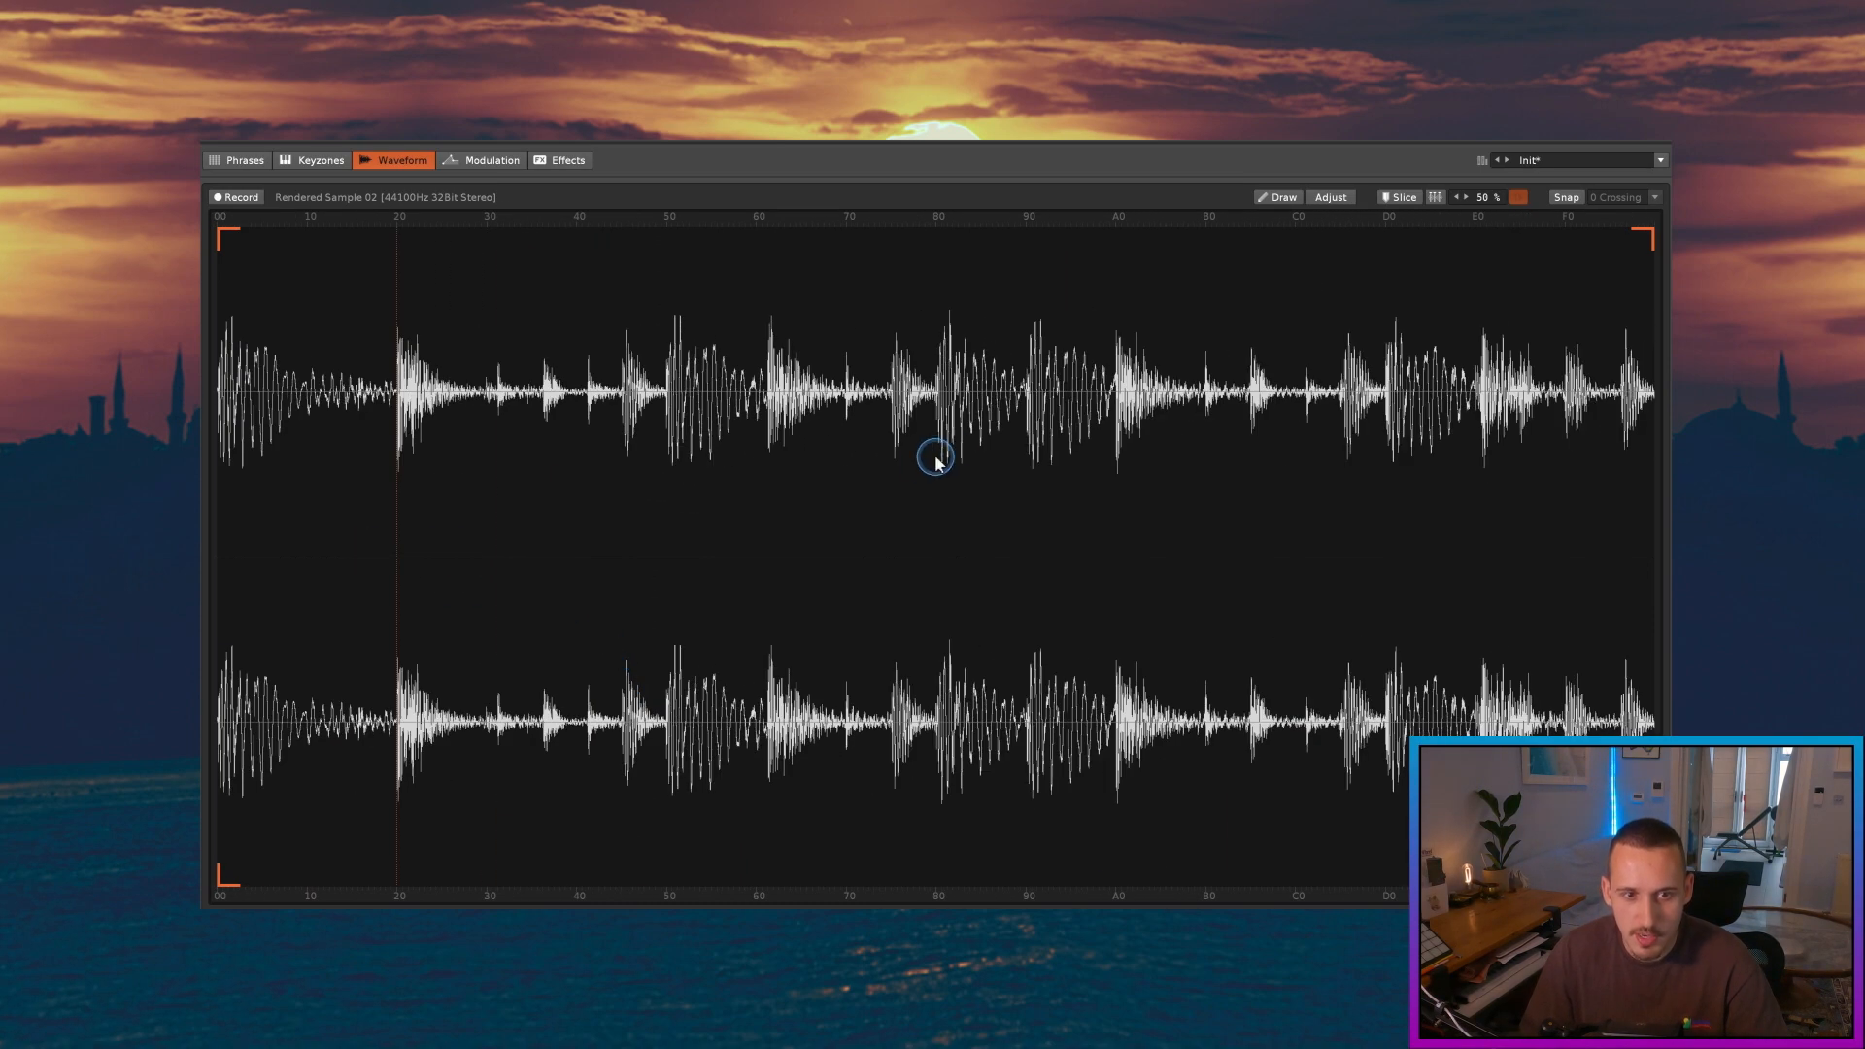
pyautogui.scroll(8, 1114, 407)
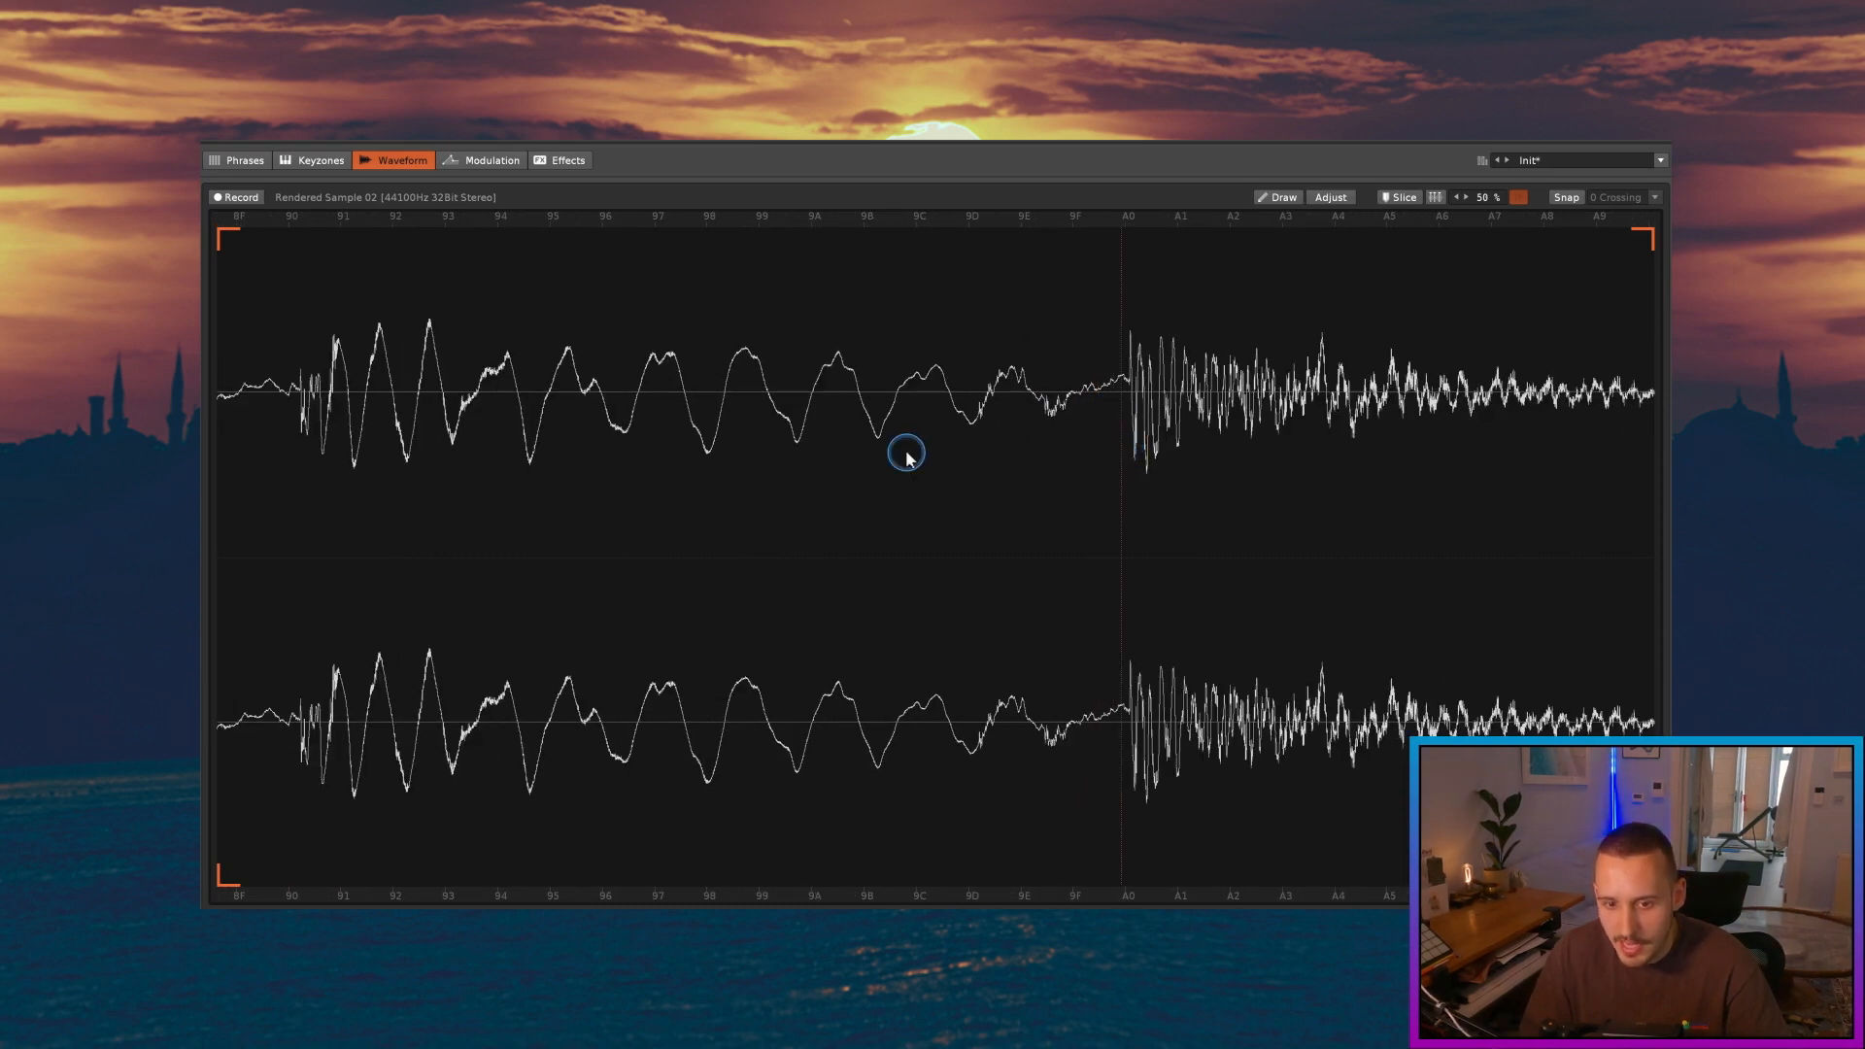
pyautogui.scroll(-3, 855, 465)
pyautogui.scroll(4, 554, 660)
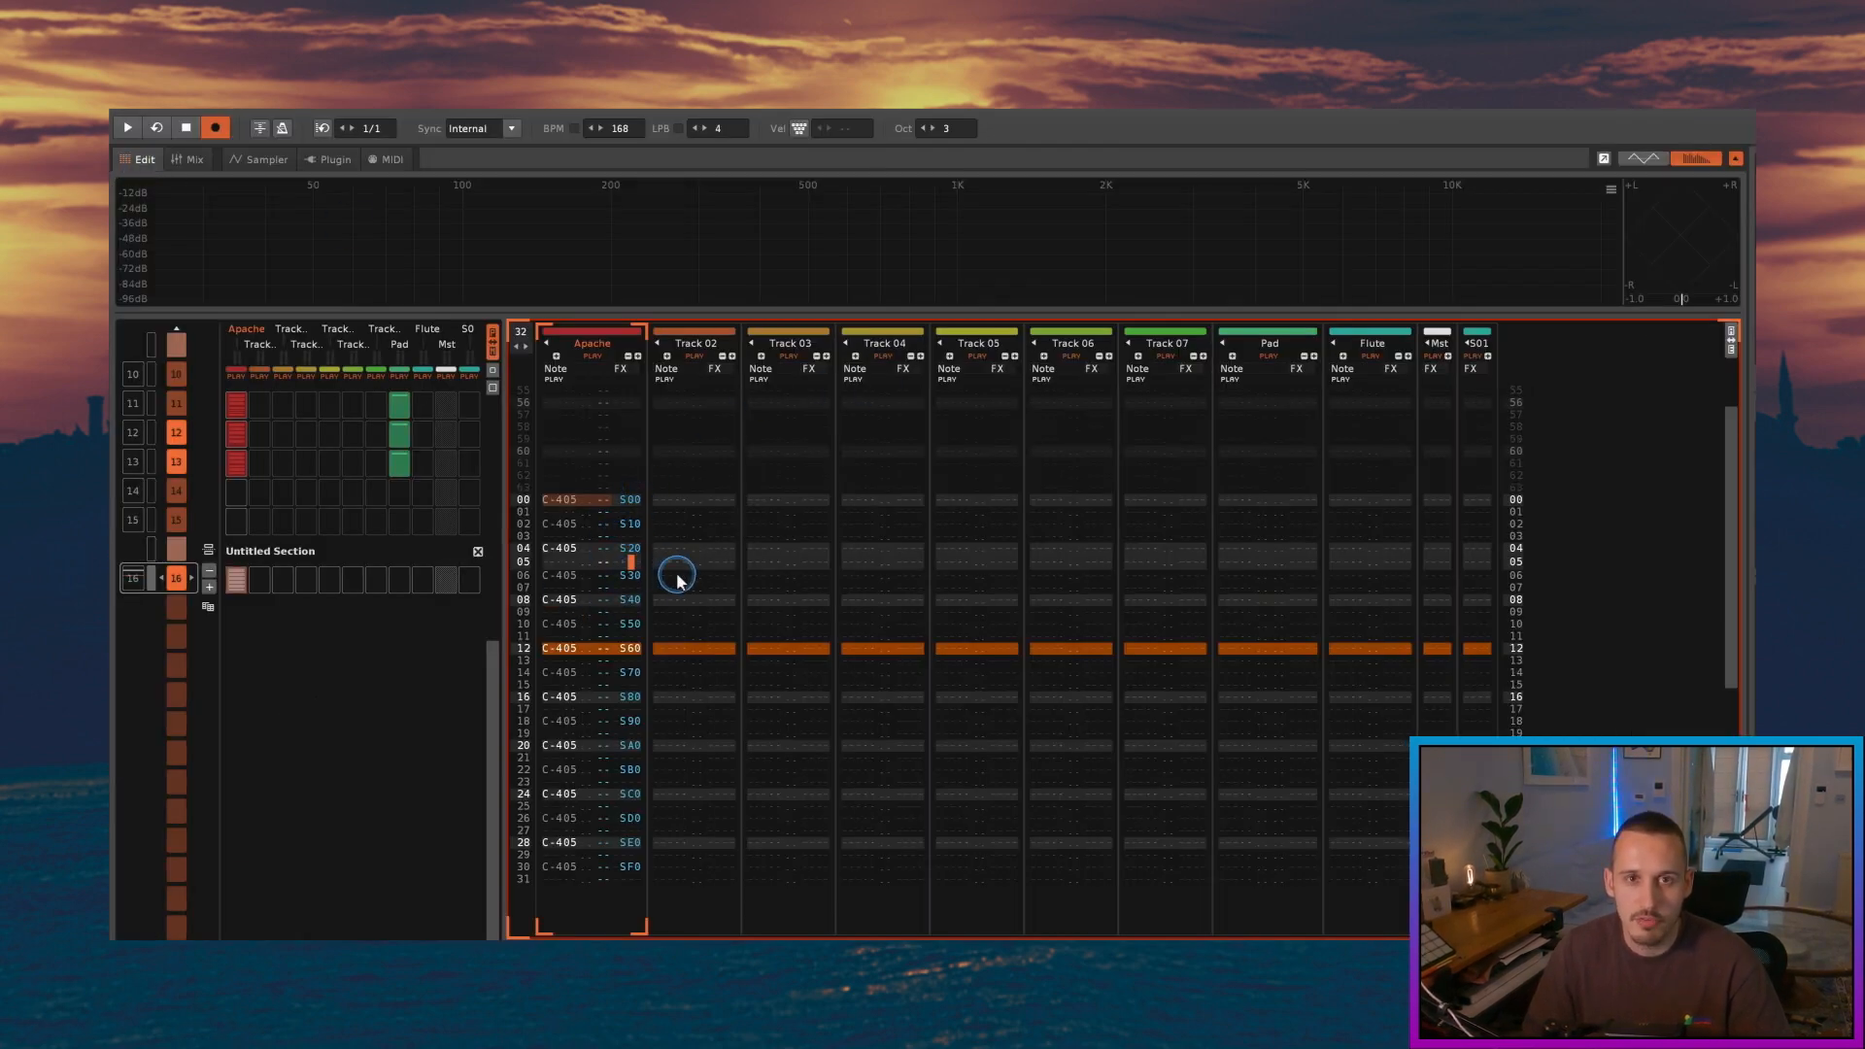
# Step: Name pattern 16's section "1/8th Note" and duplicate it as a section named "#1/16th Note"
pyautogui.click(181, 575)
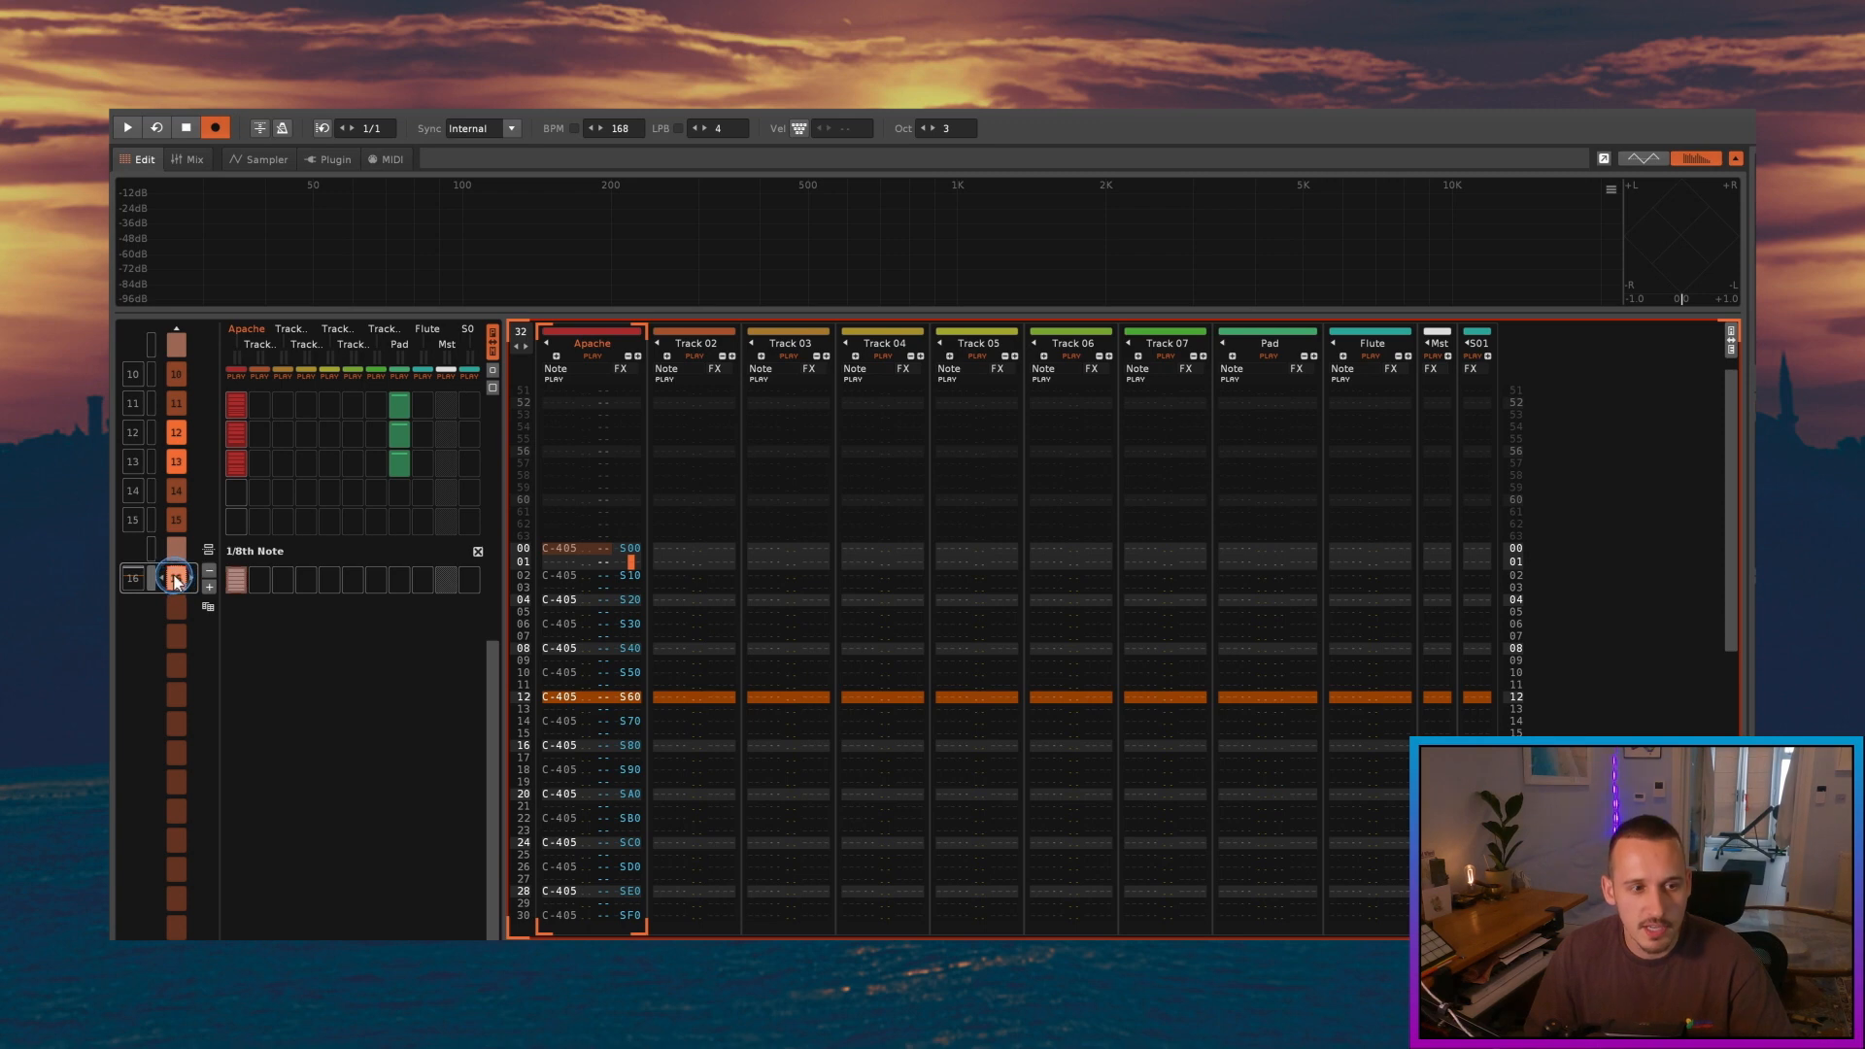
pyautogui.click(208, 607)
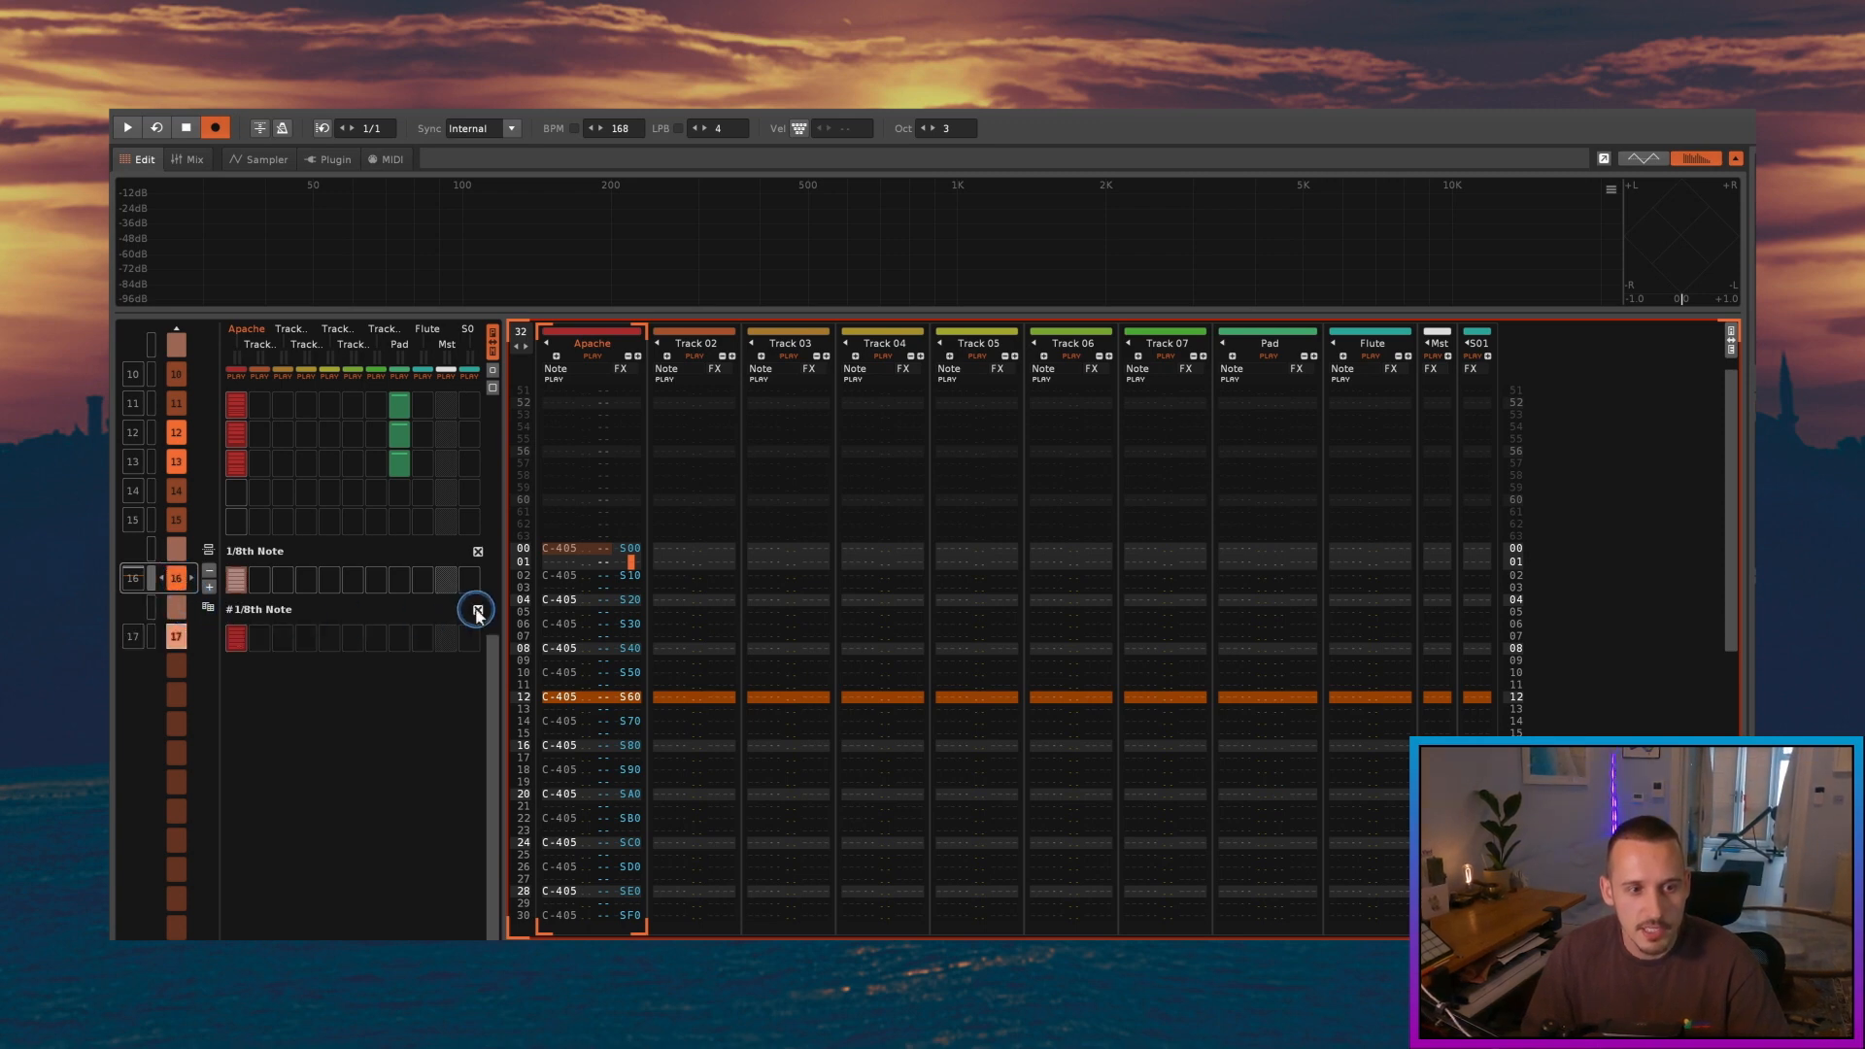
pyautogui.click(477, 612)
pyautogui.click(246, 596)
# Step: Fill the odd lines of the Apache track in pattern 17 with C-4 notes carrying the S00 offset command
pyautogui.click(549, 563)
pyautogui.press('space')
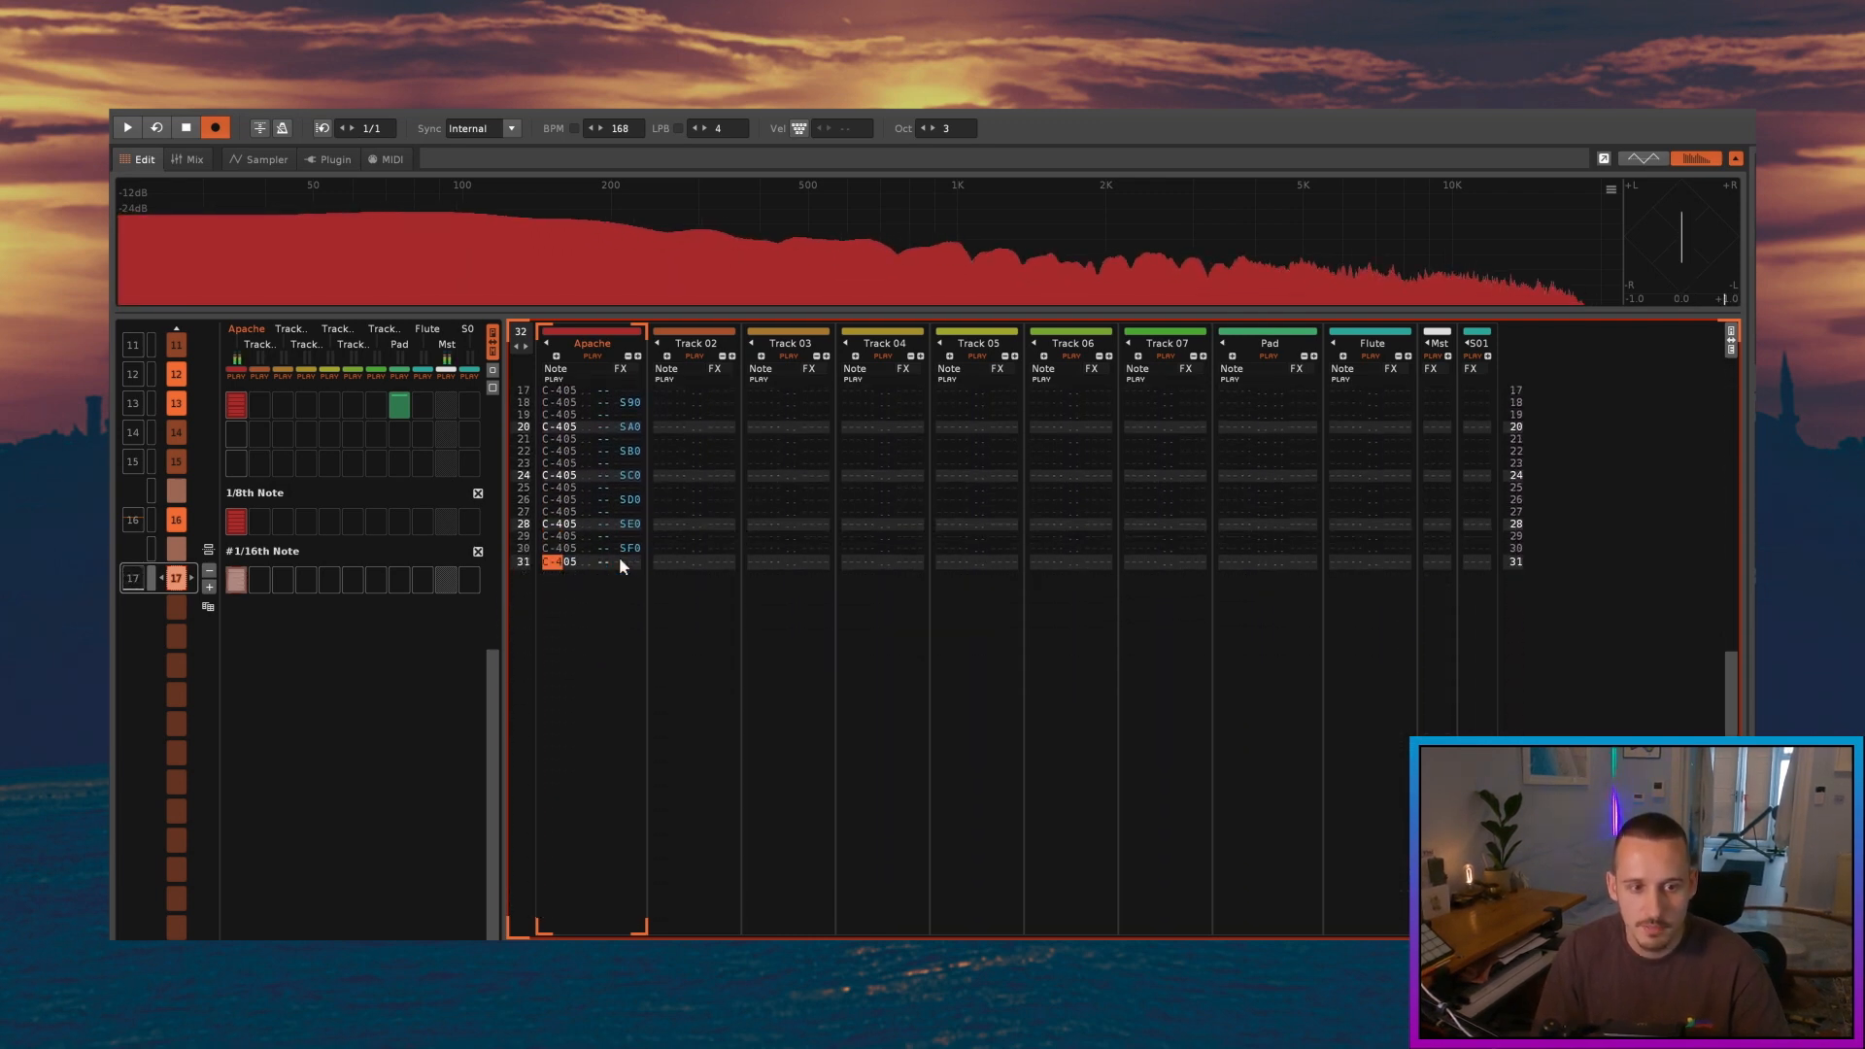
pyautogui.press('Down')
pyautogui.write('ssssssssssssssss')
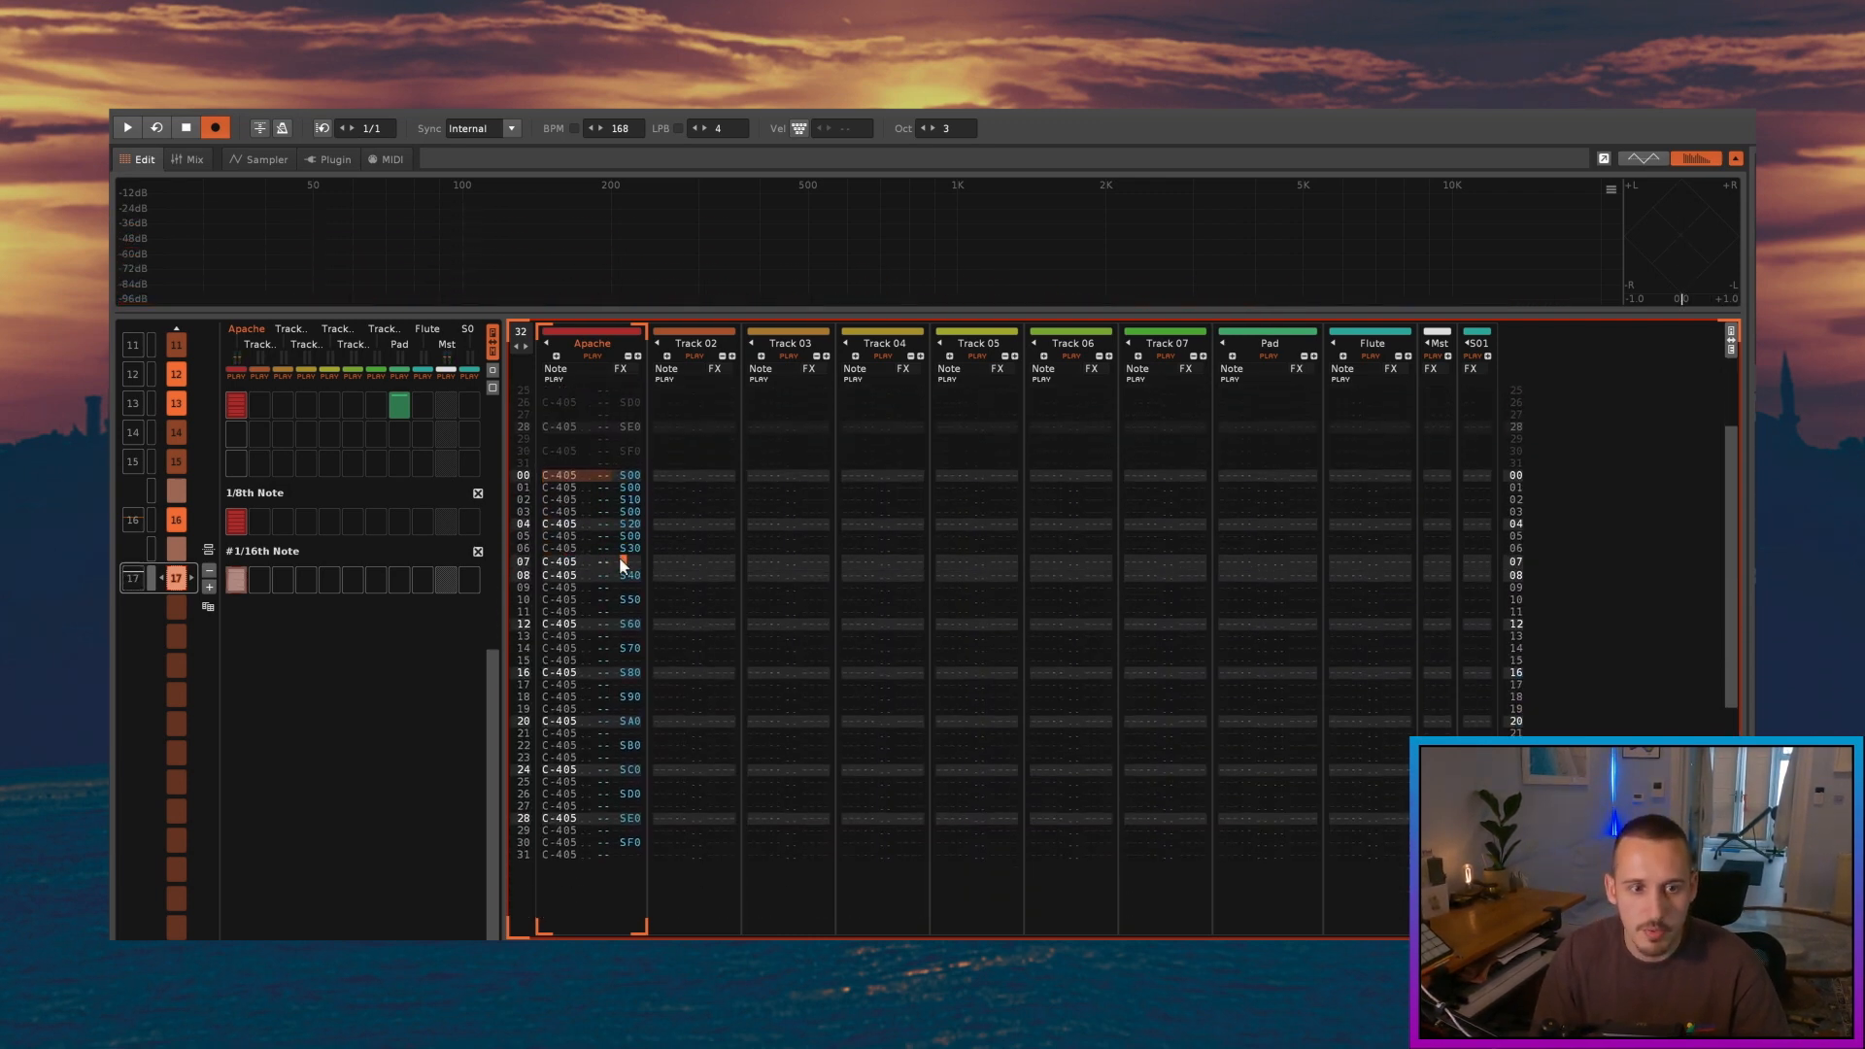
pyautogui.press('Down')
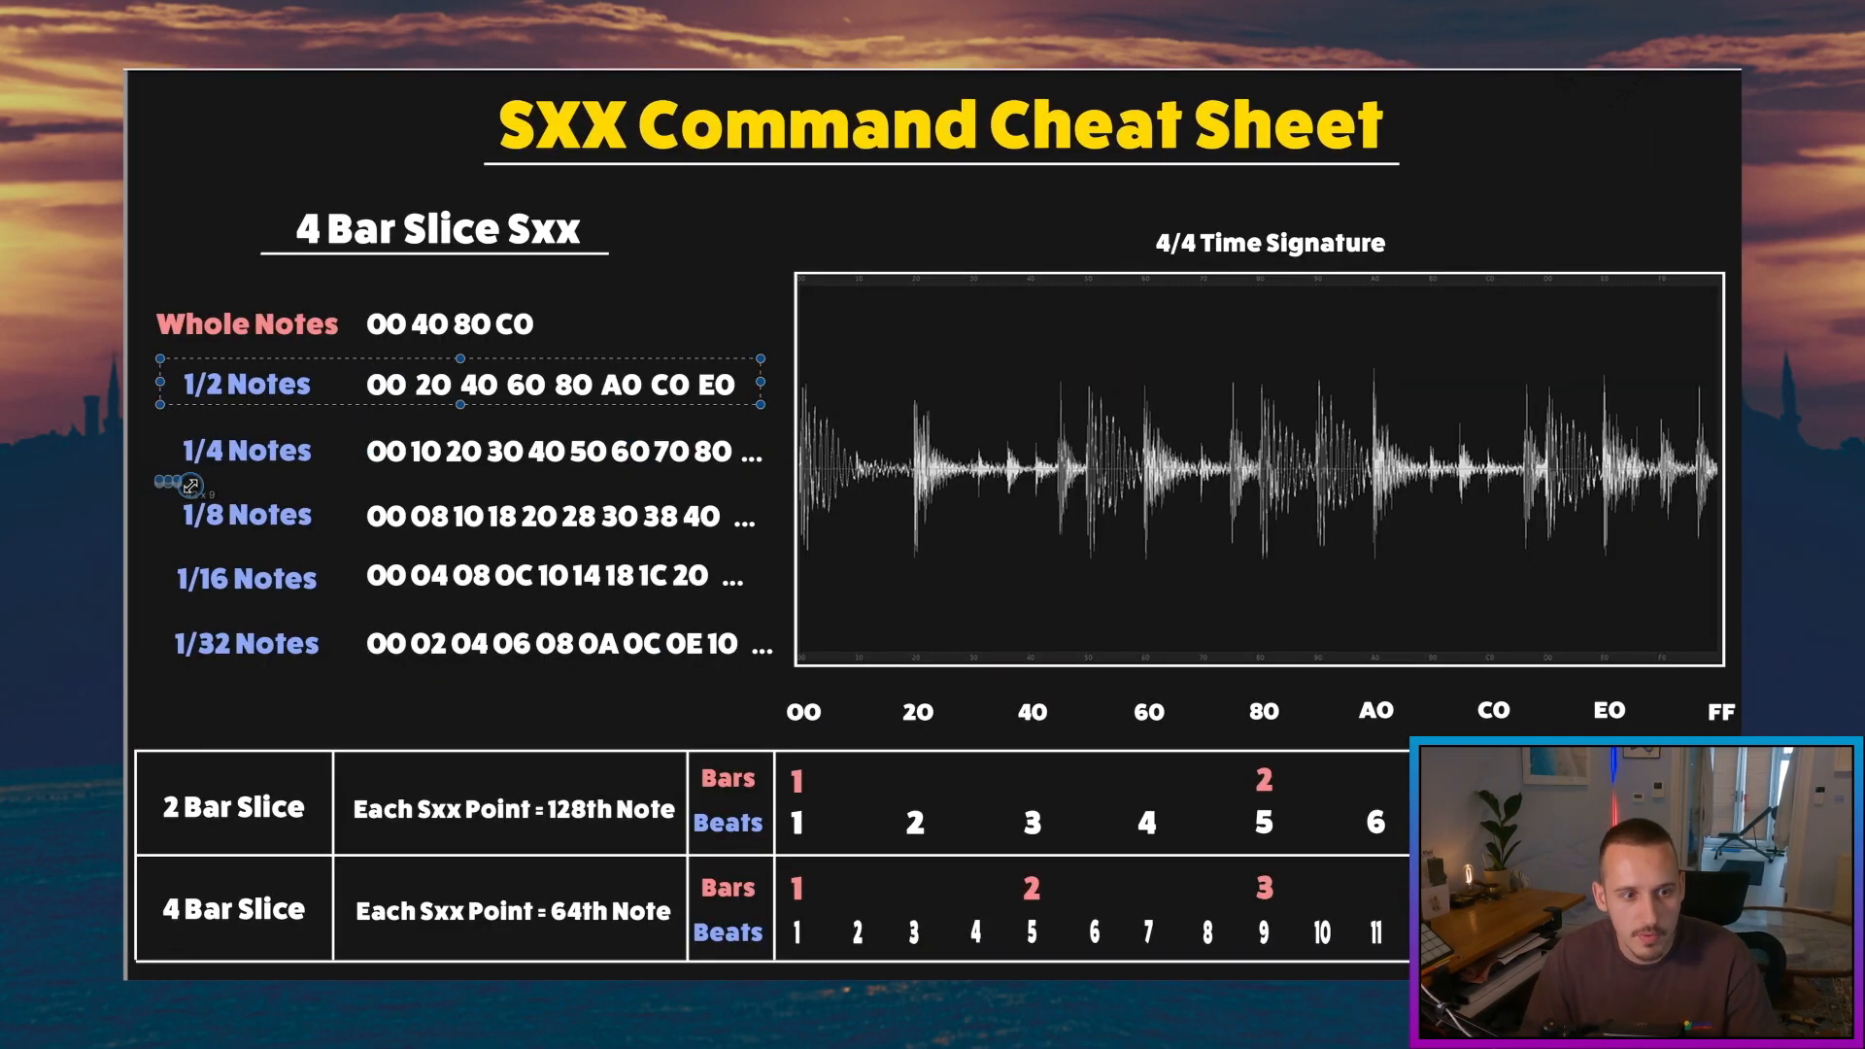
pyautogui.moveTo(160, 479); pyautogui.dragTo(757, 532)
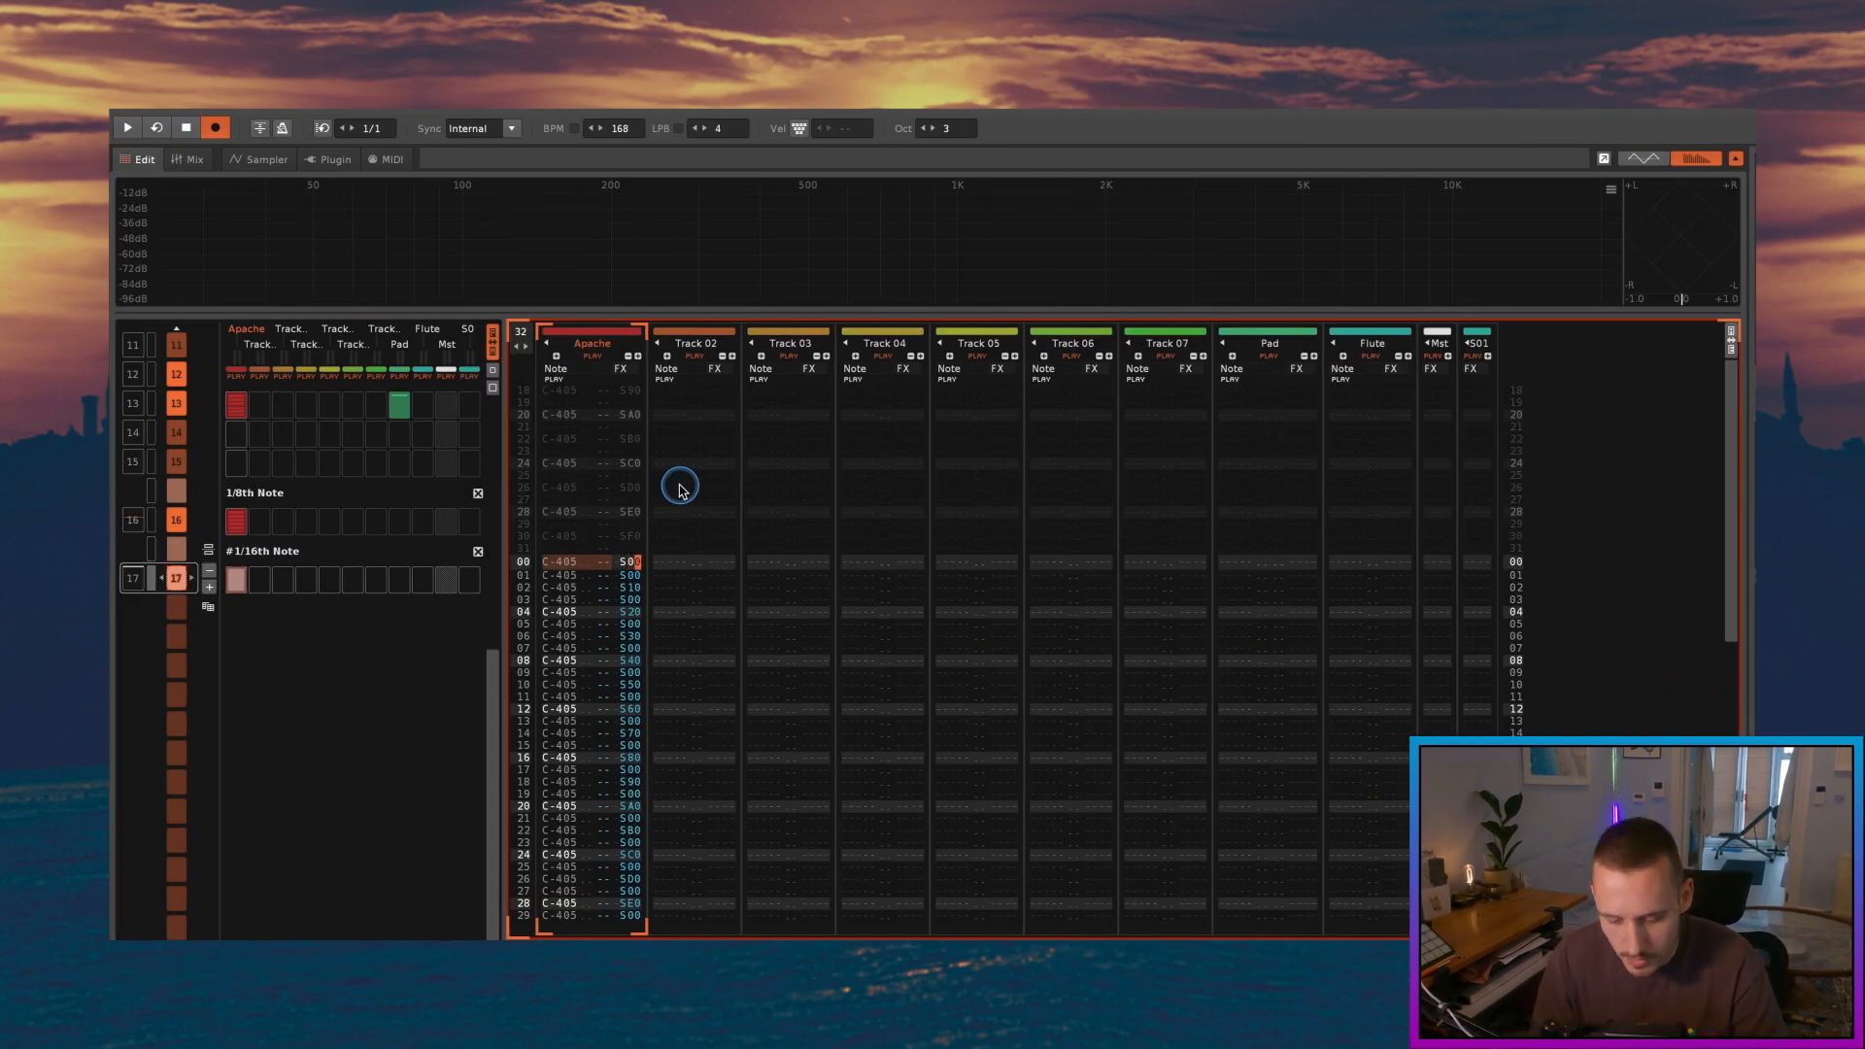
# Step: Set the last digit of the offset command to 8 on every odd line of the Apache track in pattern 17
pyautogui.press('Down')
pyautogui.write('8')
pyautogui.press('Down')
pyautogui.write('8')
pyautogui.press('Down')
pyautogui.write('8')
pyautogui.press('Down')
pyautogui.press('8')
pyautogui.press('Down')
pyautogui.press('8')
pyautogui.press('Down')
pyautogui.press('8')
pyautogui.press('Down')
pyautogui.press('8')
pyautogui.press('Down')
pyautogui.press('8')
pyautogui.press('Down')
pyautogui.press('8')
pyautogui.press('Down')
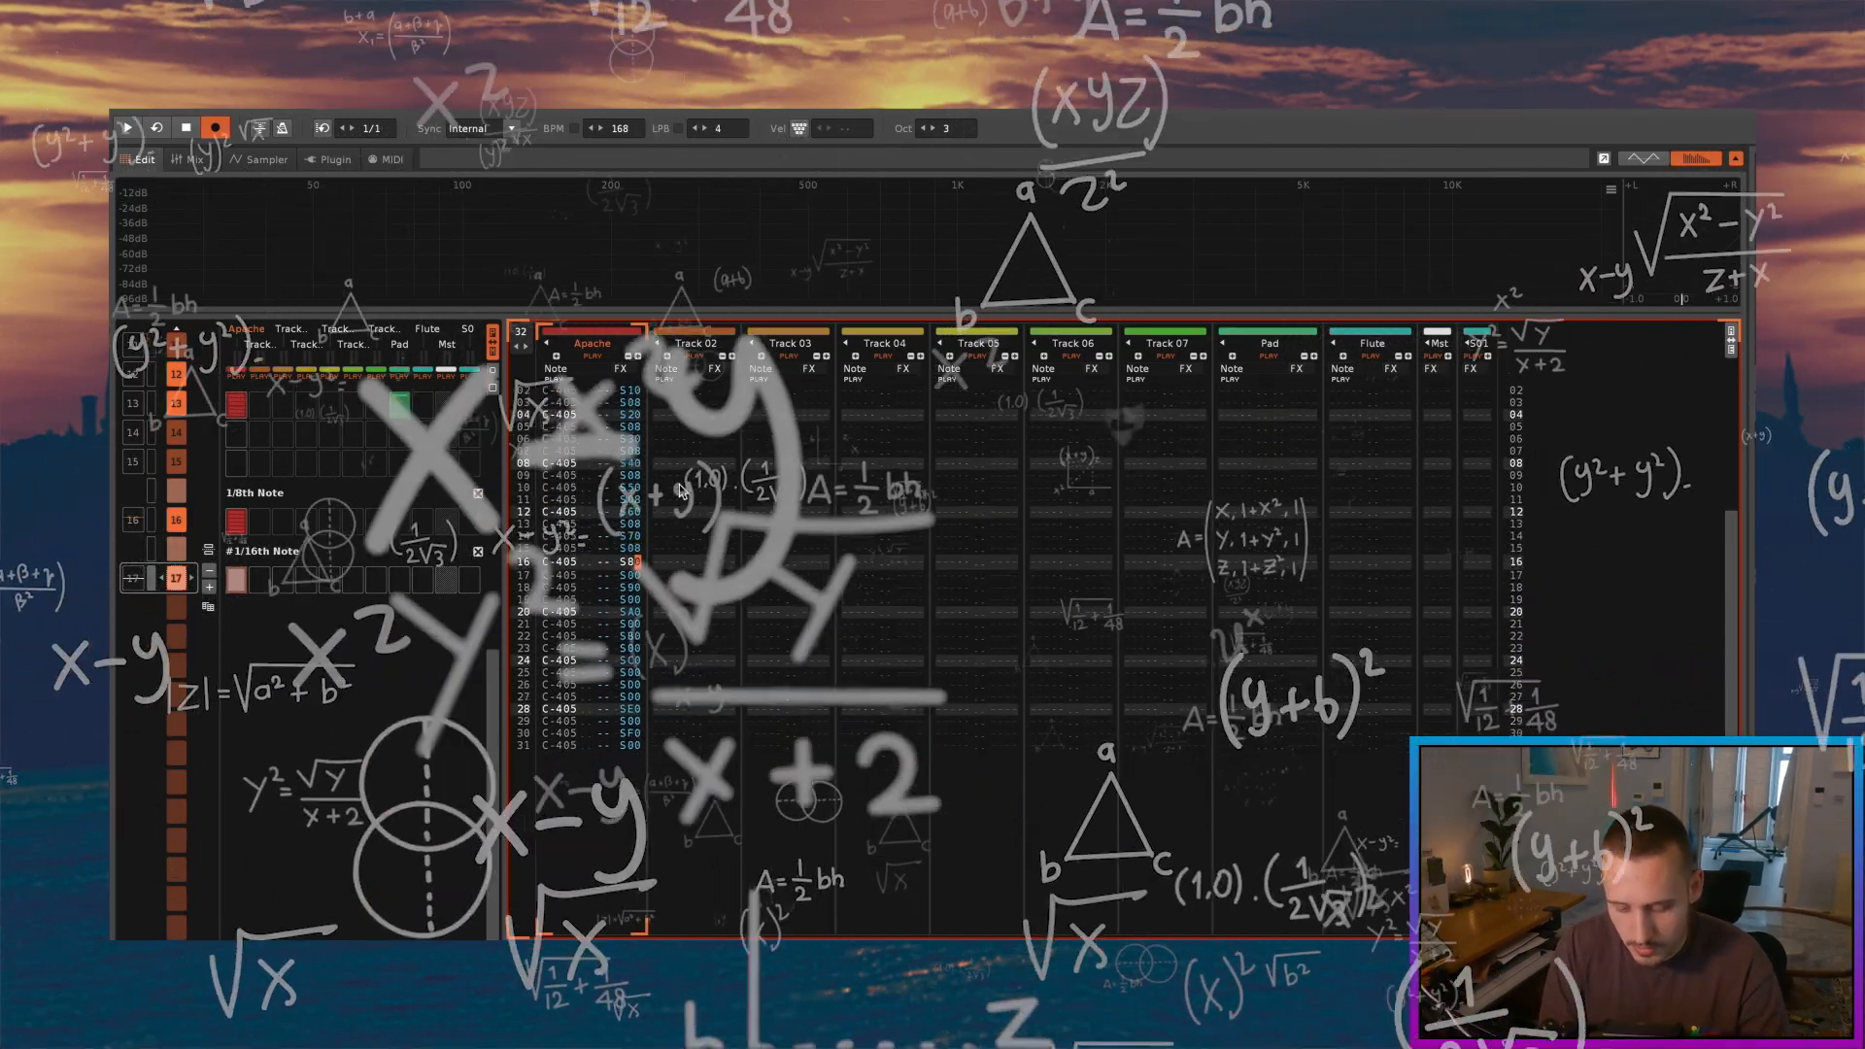
pyautogui.press('8')
pyautogui.press('Down')
pyautogui.press('8')
pyautogui.press('Down')
pyautogui.press('8')
pyautogui.press('Down')
pyautogui.press('8')
pyautogui.press('Down')
pyautogui.press('8')
pyautogui.press('Down')
pyautogui.press('8')
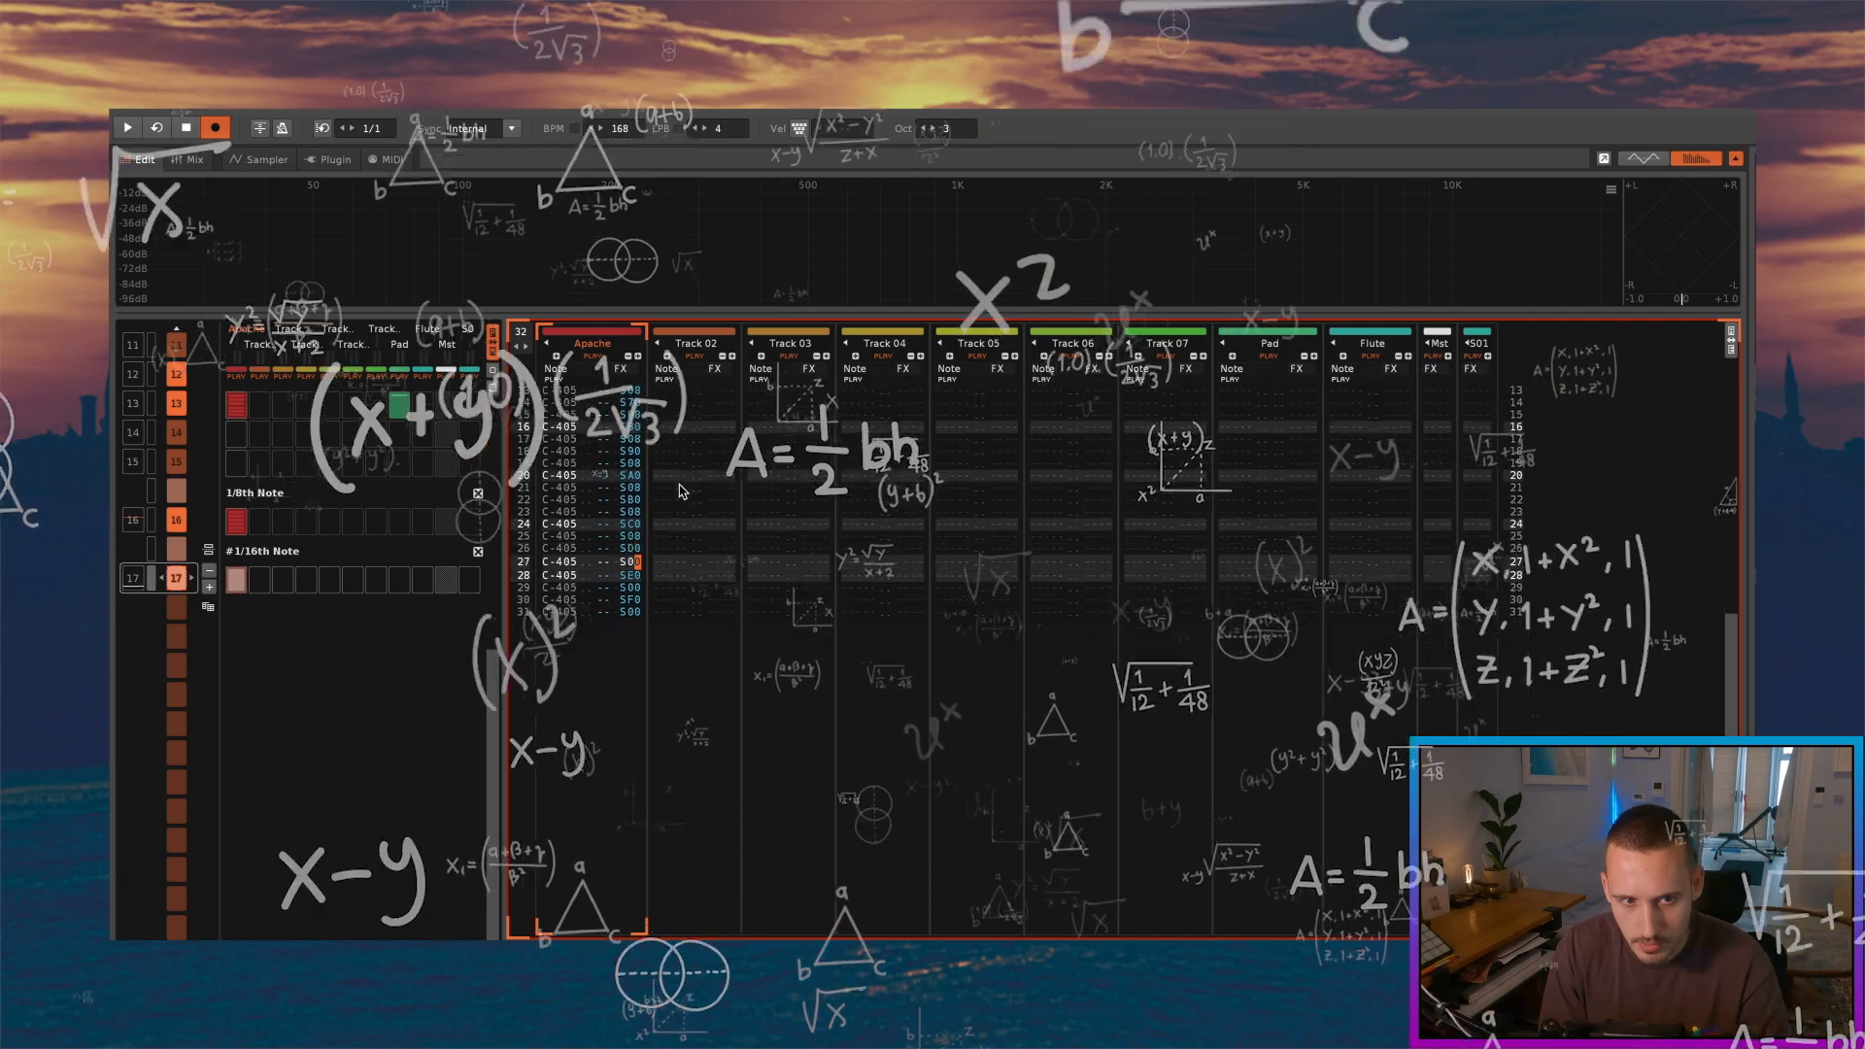
pyautogui.press('Down')
pyautogui.press('8')
pyautogui.press('Down')
pyautogui.press('Down')
# Step: Set the first offset digit on Apache's odd lines 03 to 31 to 1 through F, making S18, S28 and so on up to SF8
pyautogui.press('Left')
pyautogui.press('Down')
pyautogui.press('1')
pyautogui.press('Down')
pyautogui.press('2')
pyautogui.press('Down')
pyautogui.press('3')
pyautogui.press('Down')
pyautogui.press('4')
pyautogui.press('Down')
pyautogui.press('5')
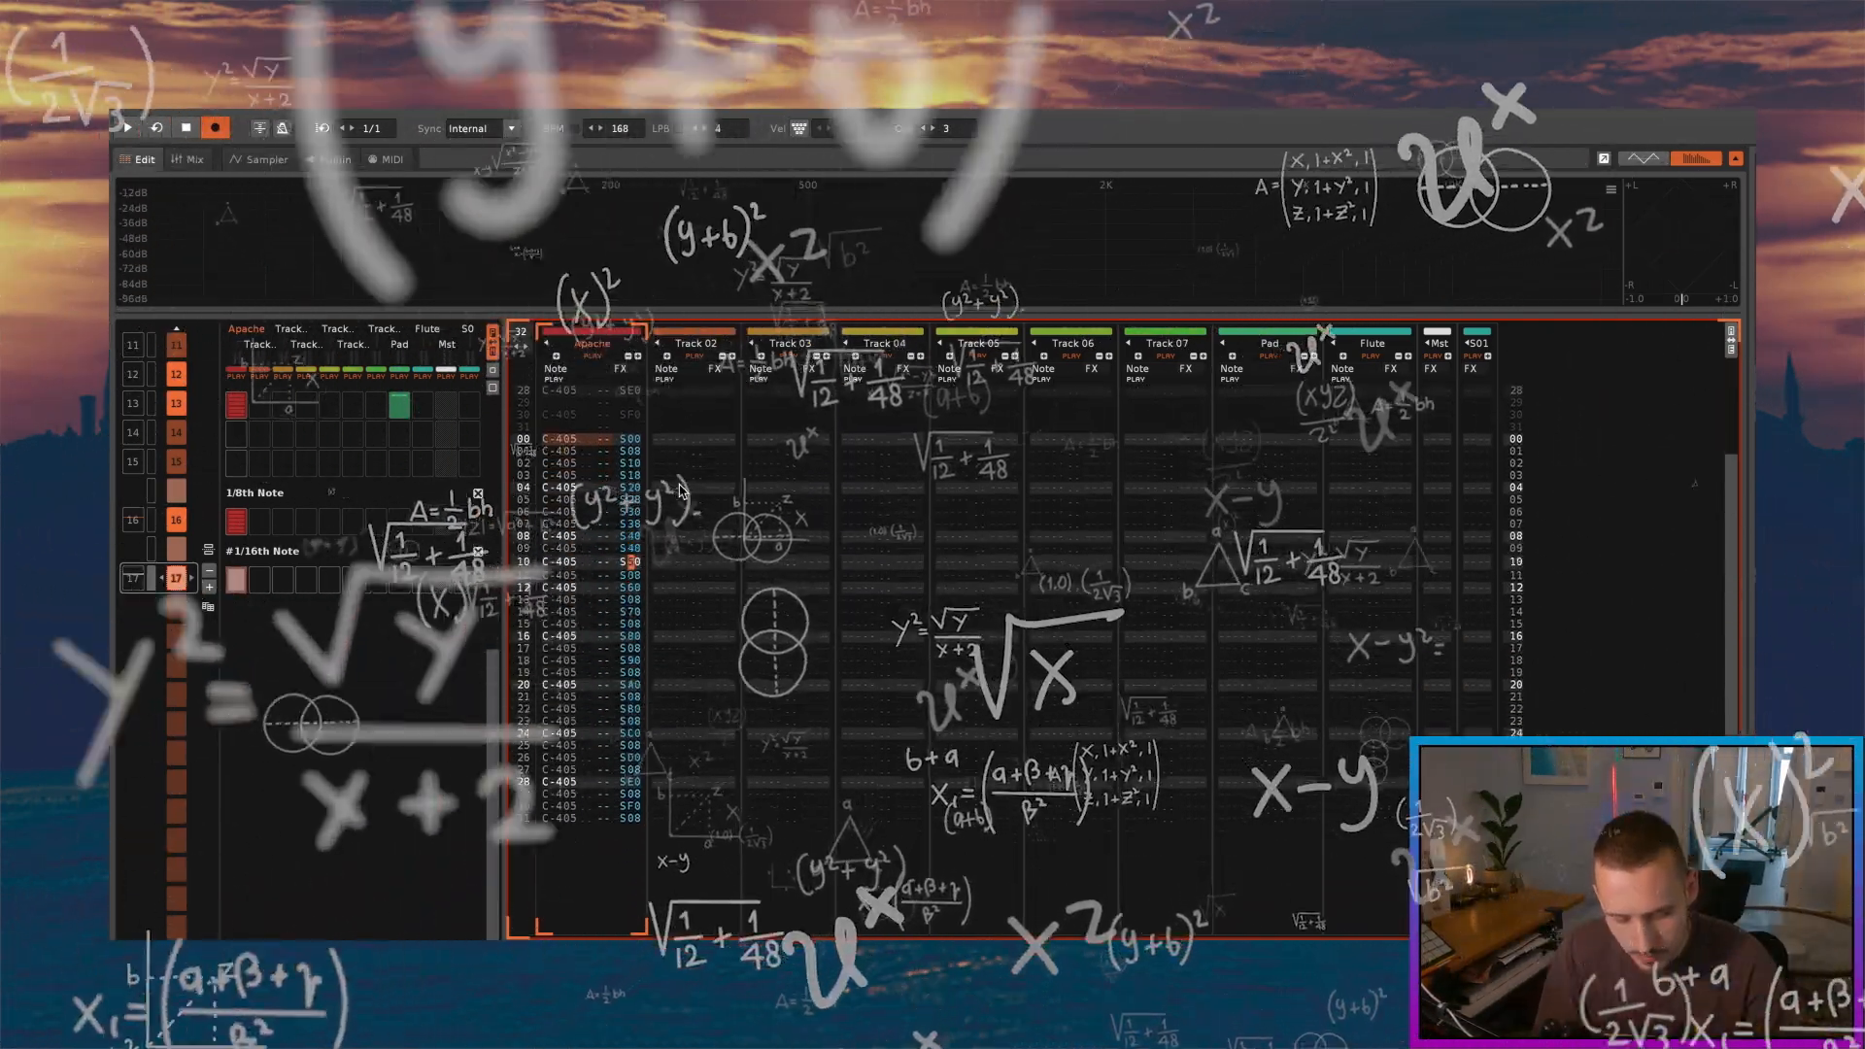
pyautogui.press('Down')
pyautogui.press('6')
pyautogui.press('Down')
pyautogui.press('7')
pyautogui.press('Down')
pyautogui.press('8')
pyautogui.press('Down')
pyautogui.press('9')
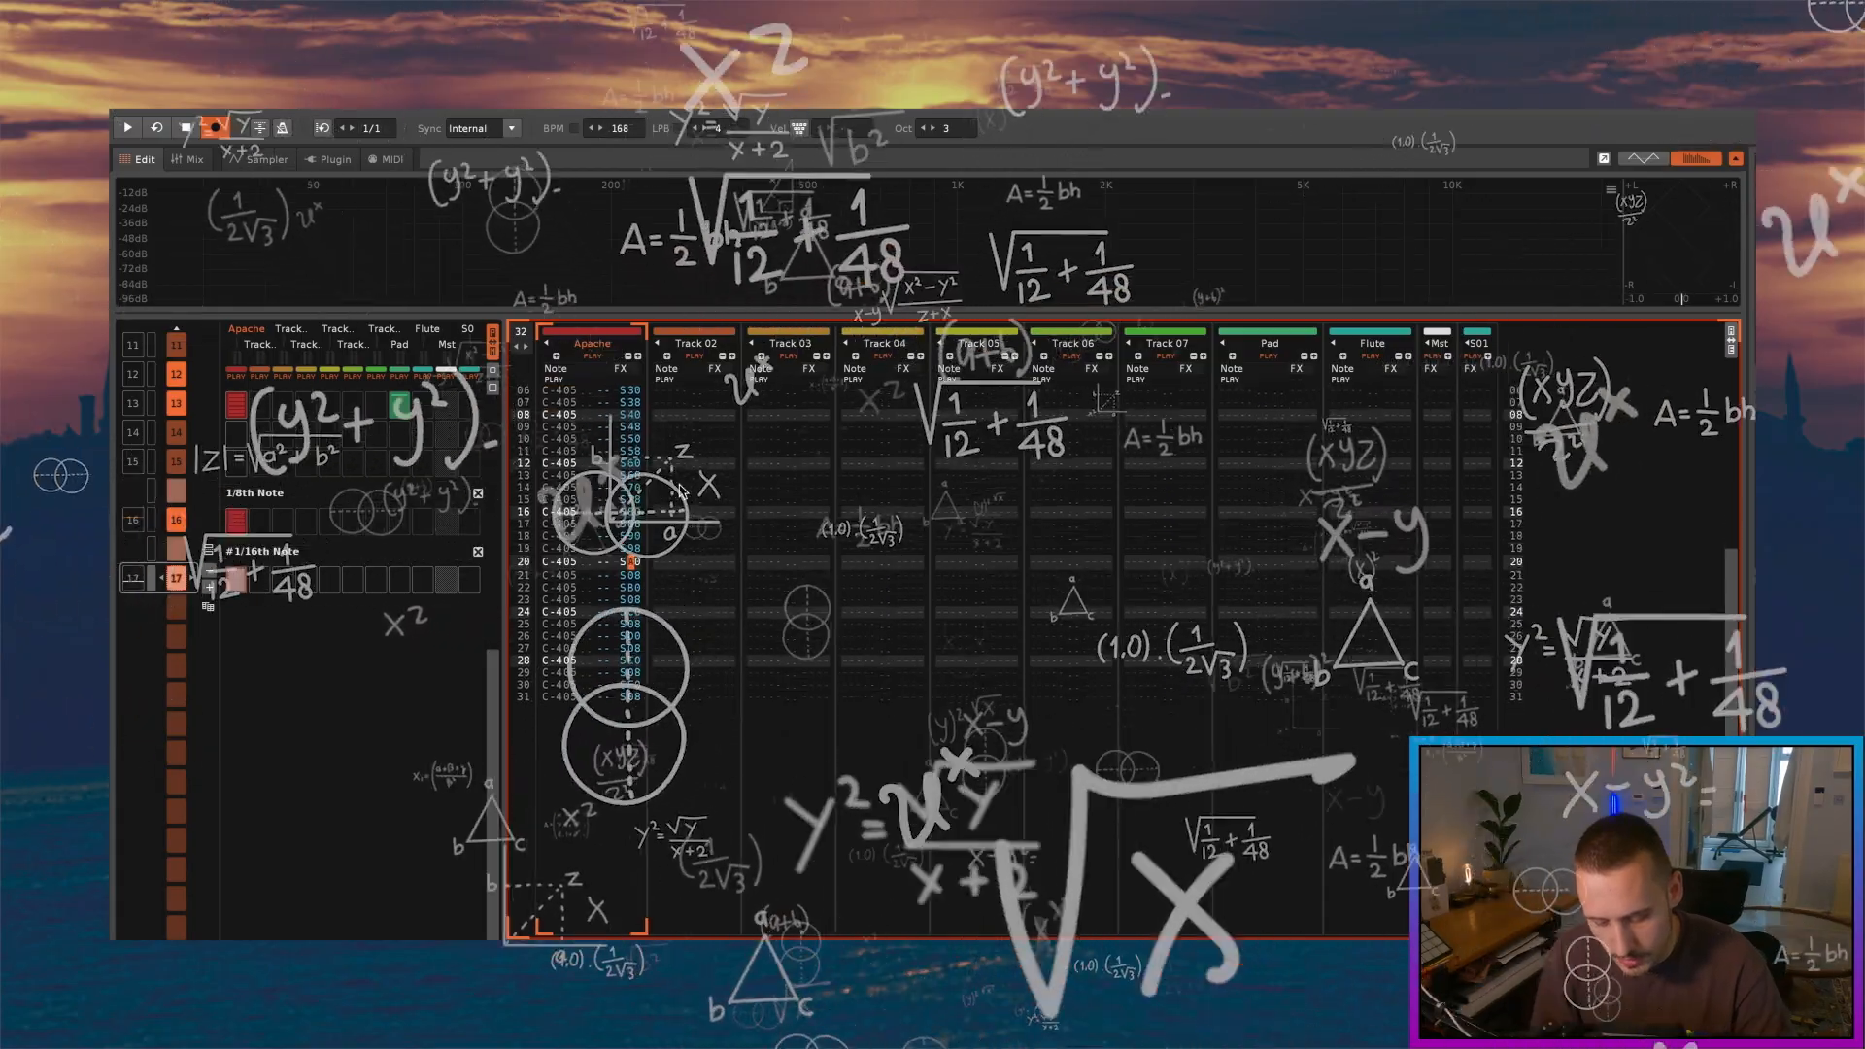
pyautogui.press('Down')
pyautogui.press('a')
pyautogui.press('Down')
pyautogui.press('b')
pyautogui.press('Down')
pyautogui.press('c')
pyautogui.press('Down')
pyautogui.press('d')
pyautogui.press('Down')
pyautogui.press('e')
pyautogui.press('Down')
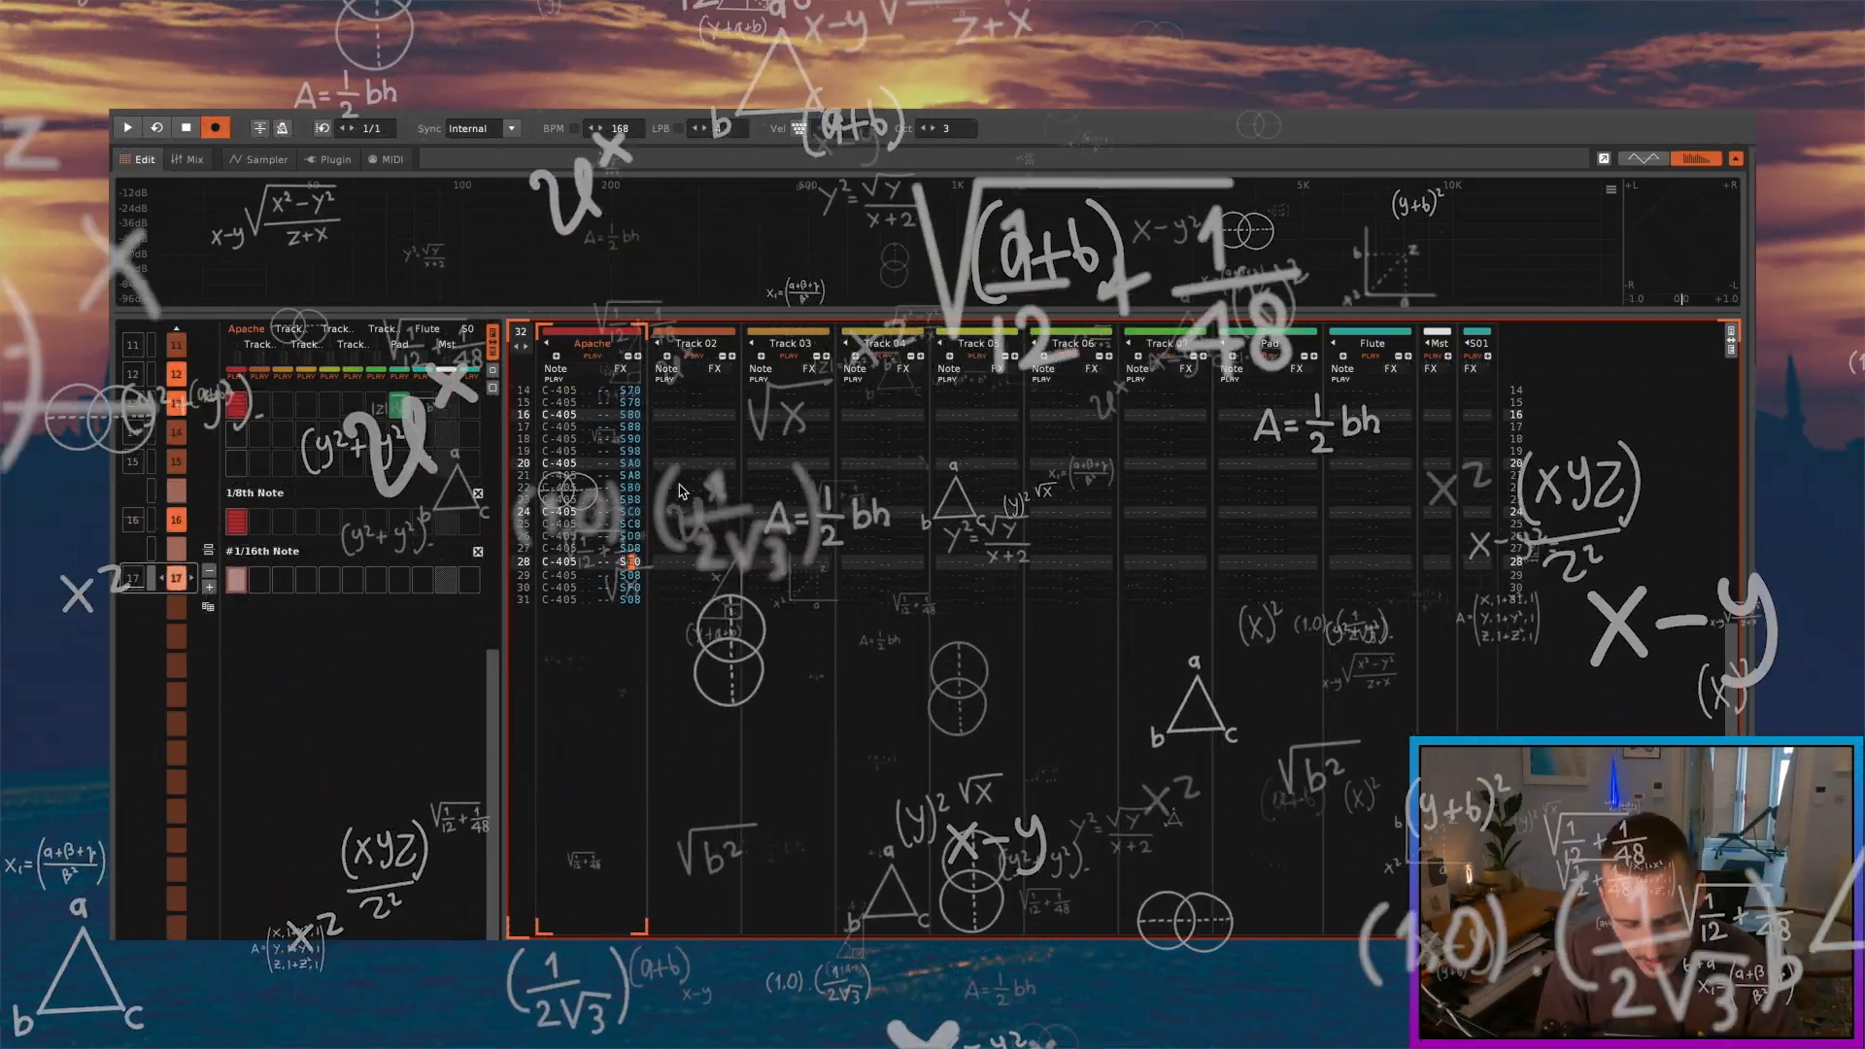
pyautogui.press('Down')
pyautogui.press('f')
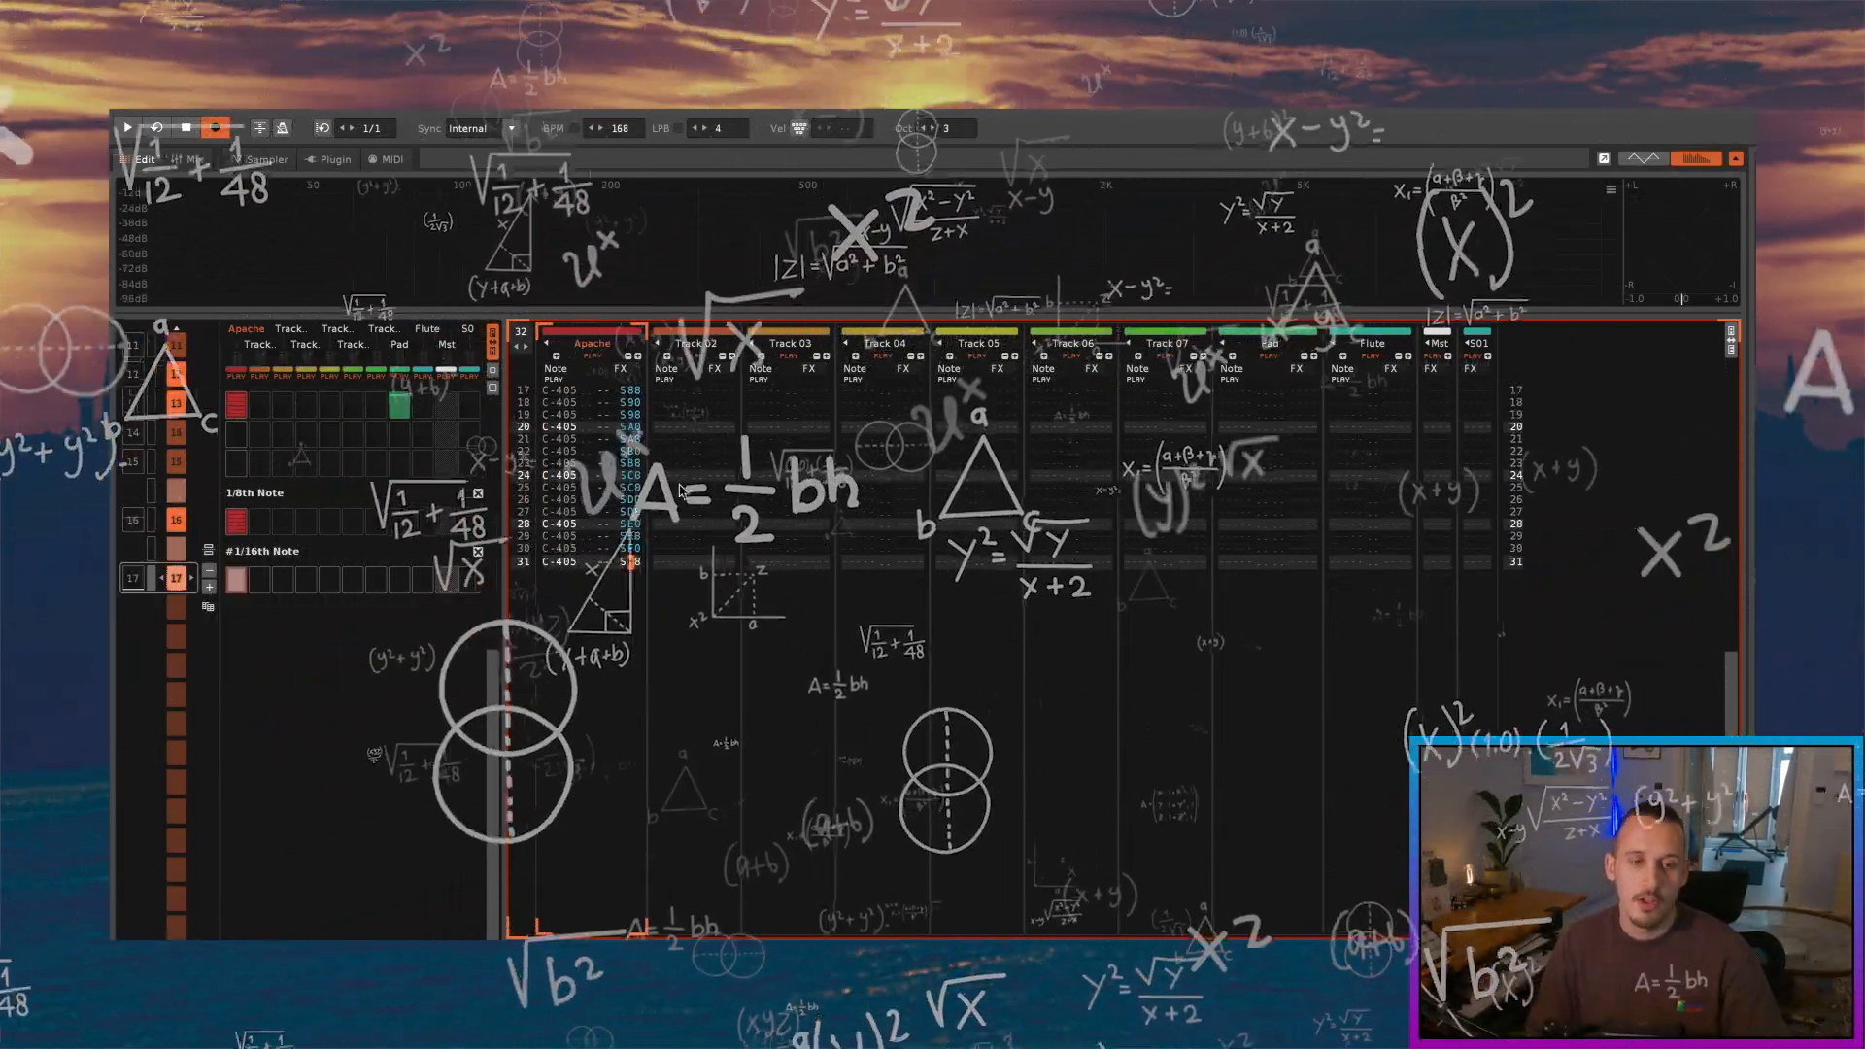
# Step: Inspect the rendered sample's waveform around offset point 50, and return to the pattern
pyautogui.click(261, 165)
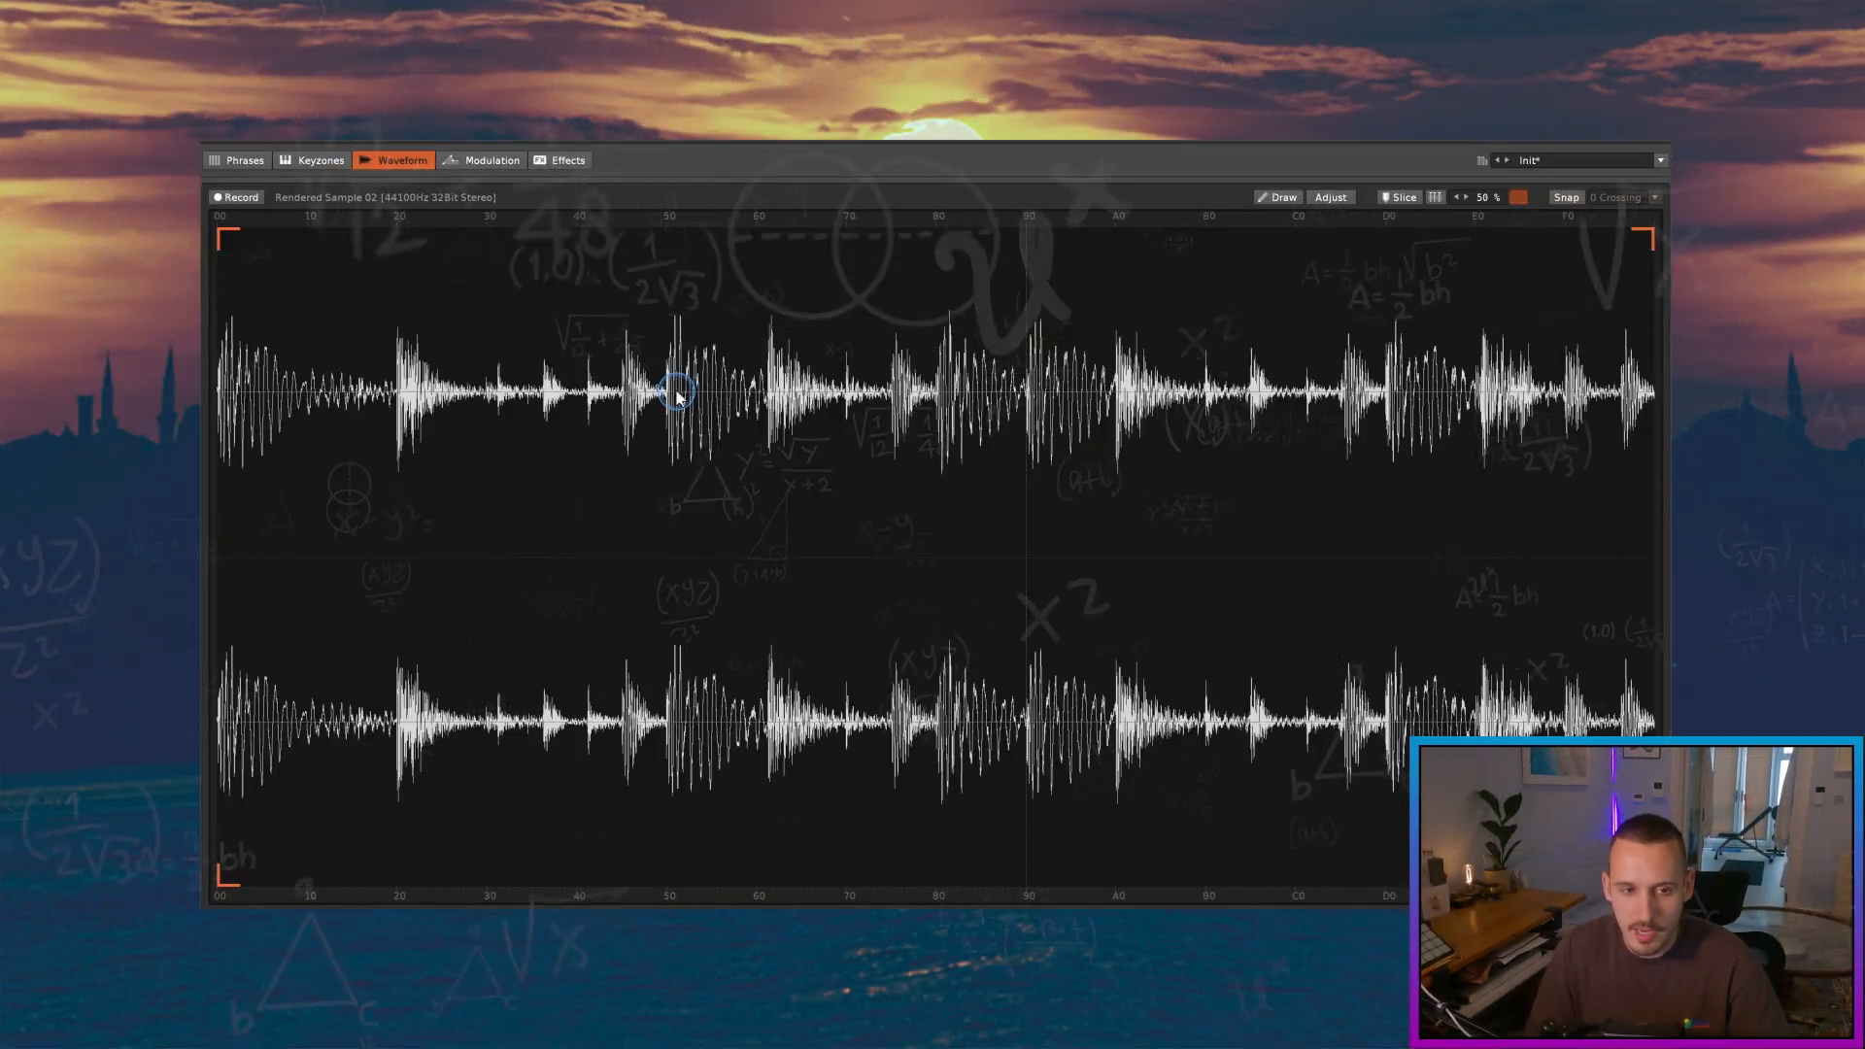
pyautogui.click(677, 398)
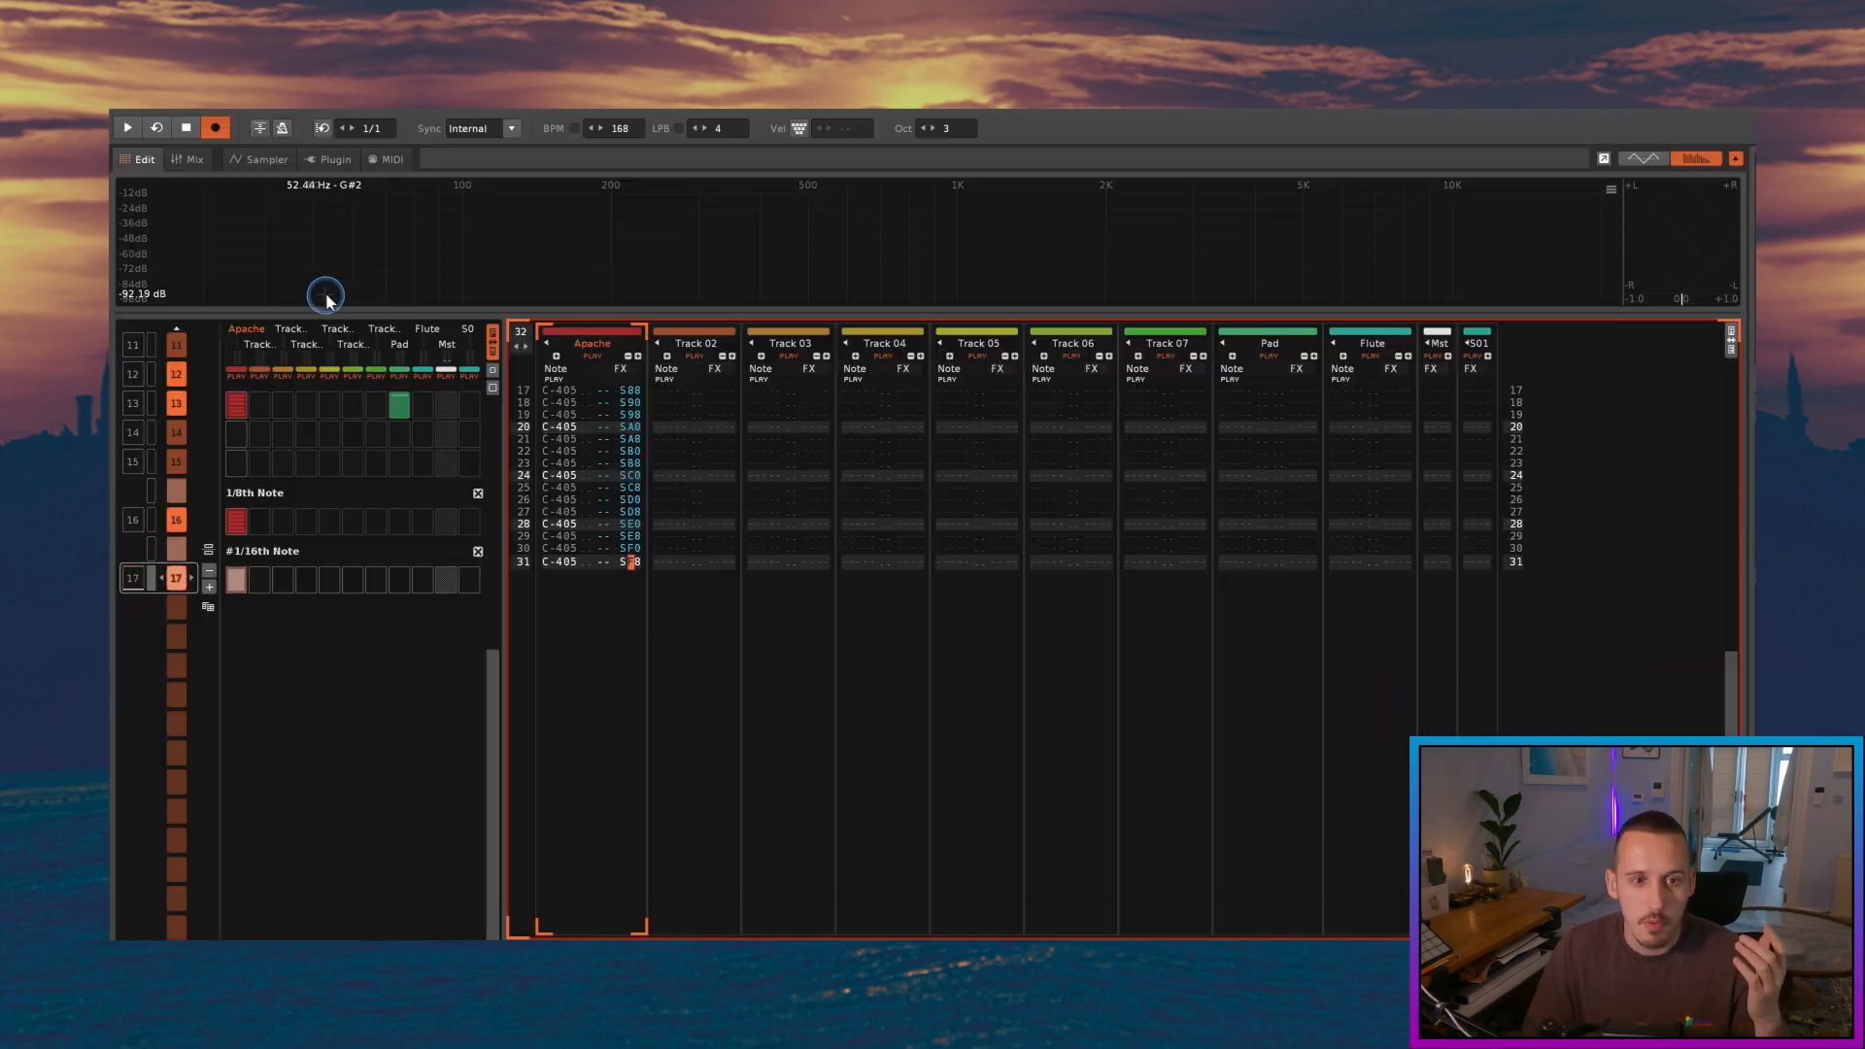
pyautogui.click(603, 456)
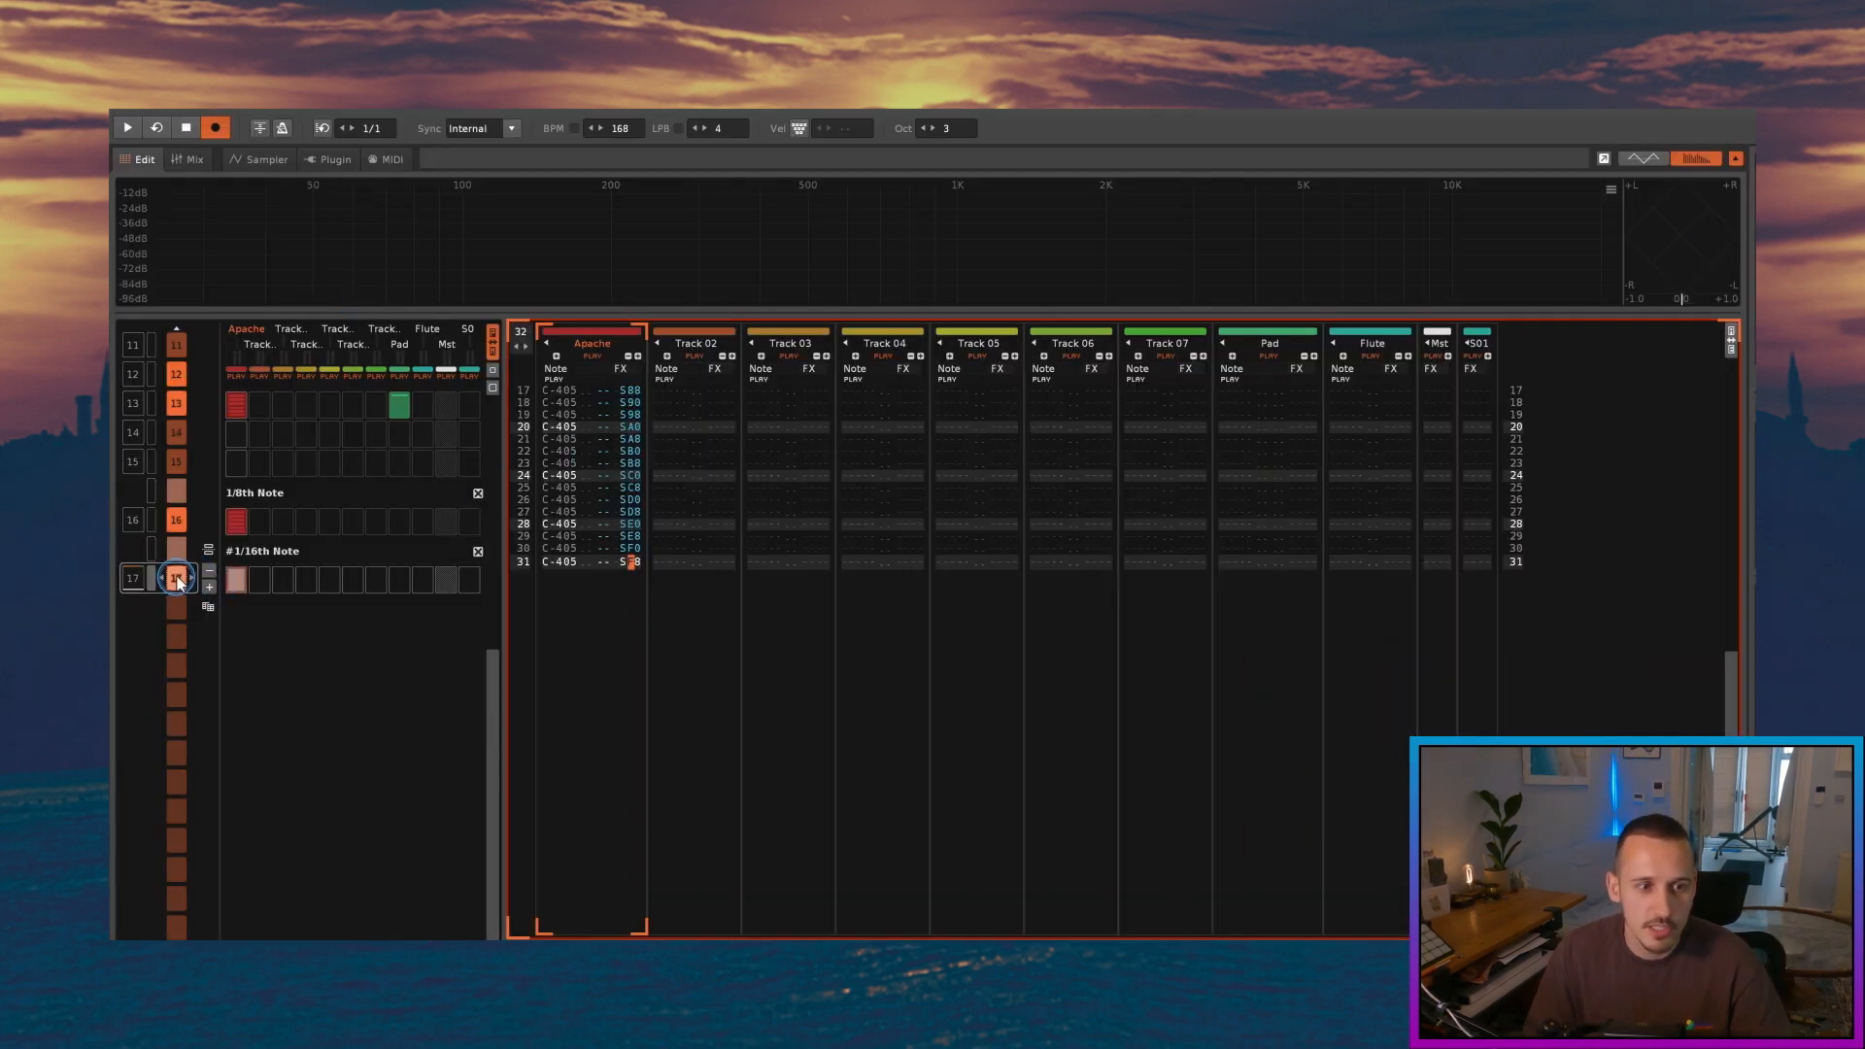
# Step: Duplicate the "#1/16th Note" section as pattern 18 and name the copy "Randomize"
pyautogui.click(176, 630)
pyautogui.doubleClick(292, 609)
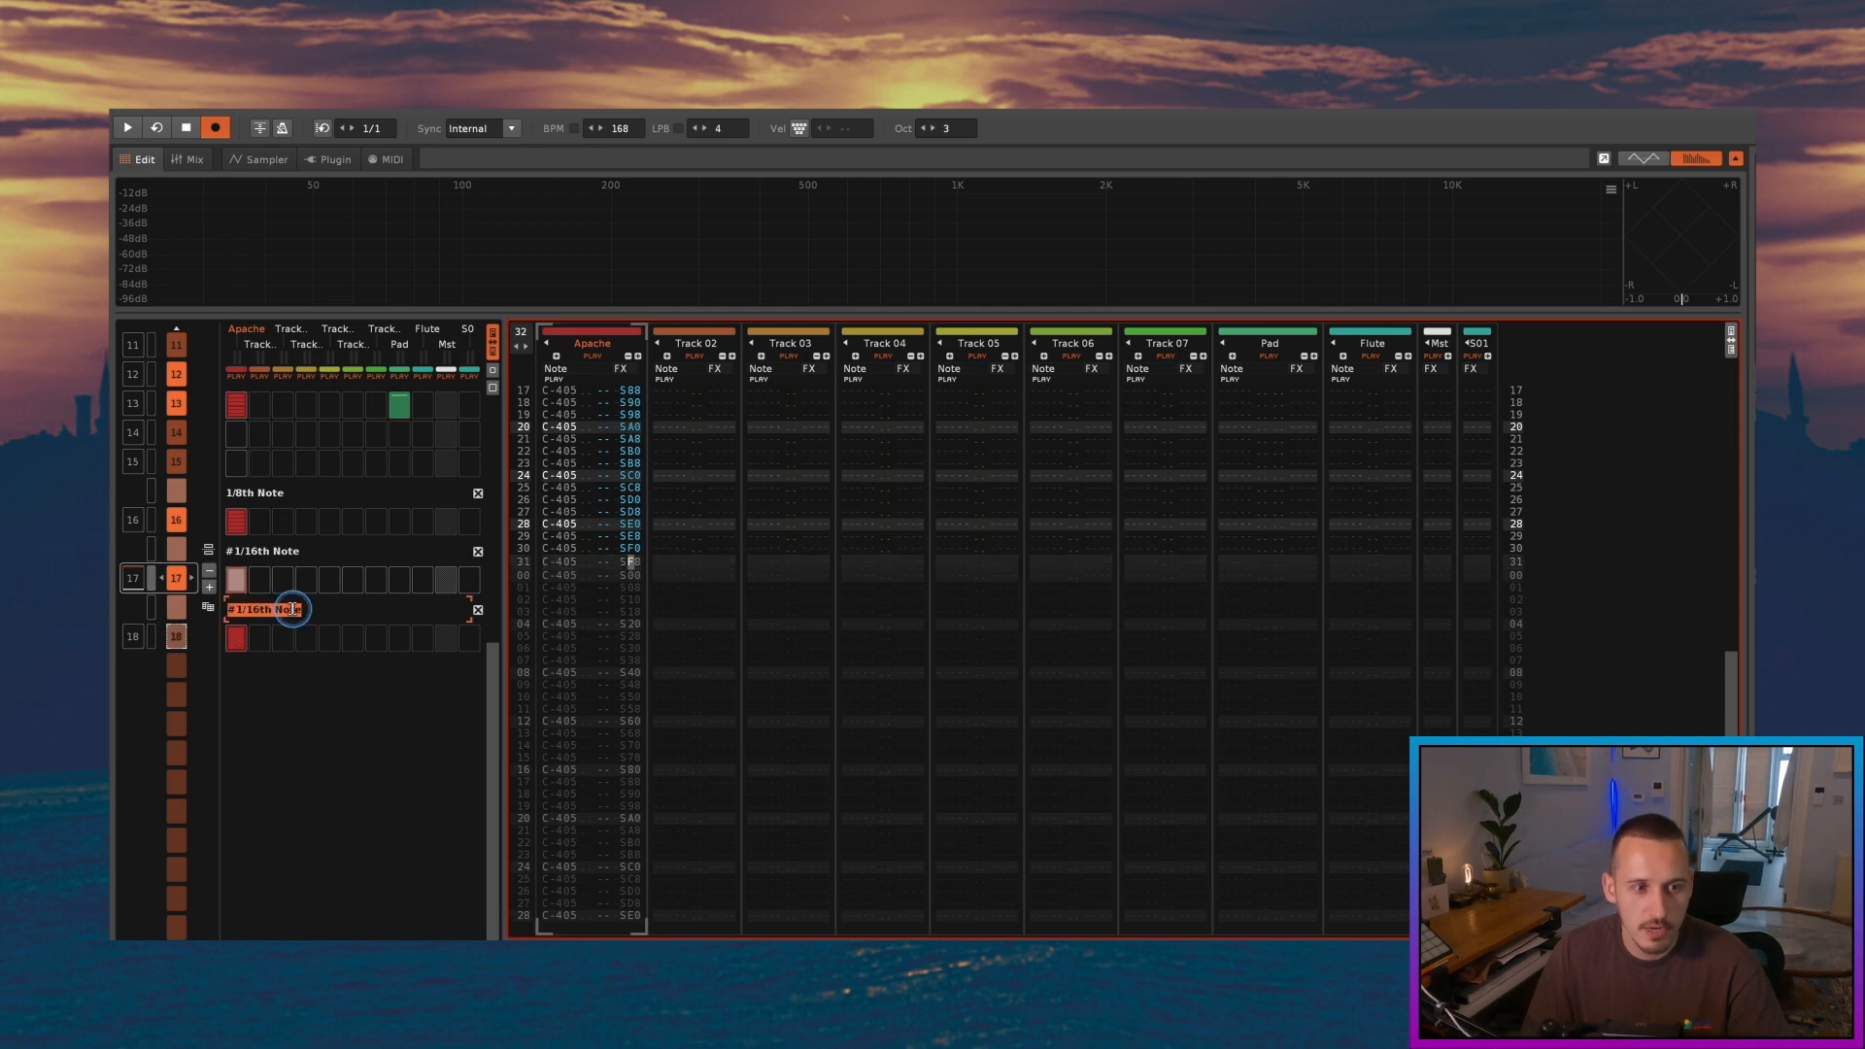
pyautogui.write('Randomize')
pyautogui.press('Return')
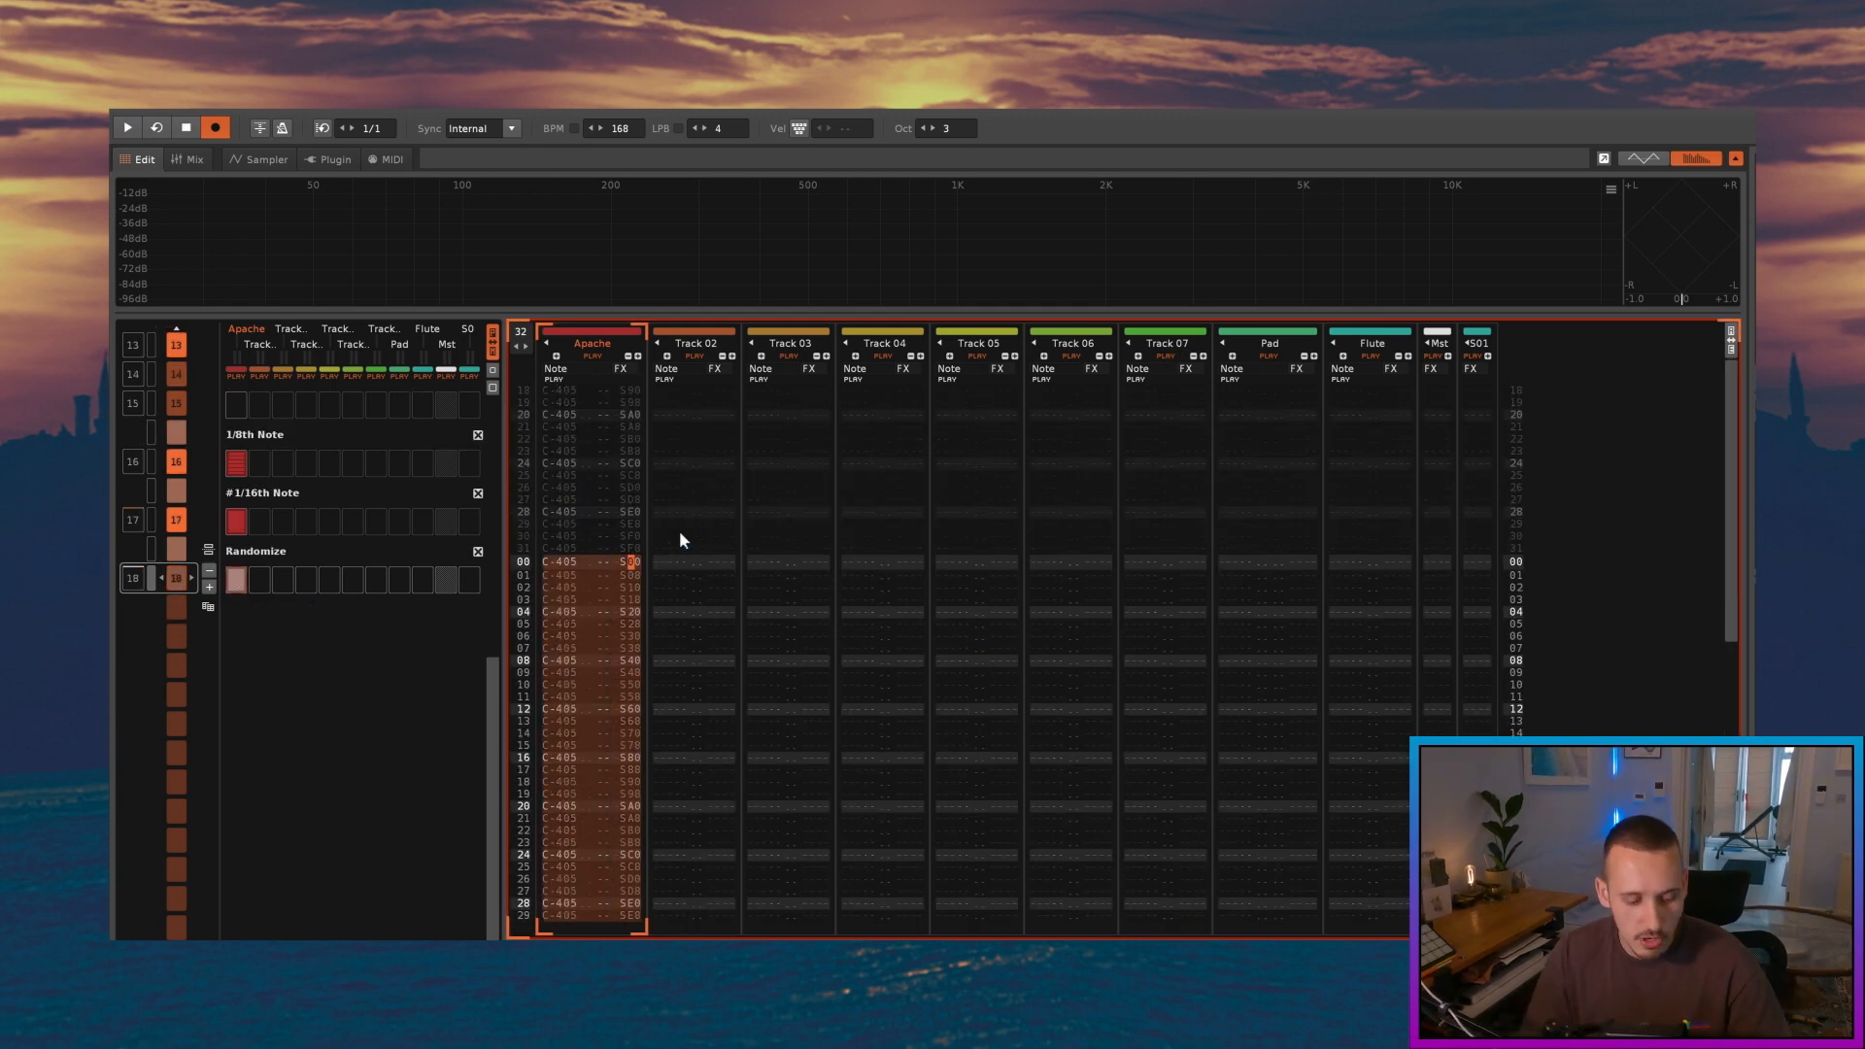
# Step: Select the Apache track's whole effect column in pattern 18 and randomize the selected offset values
pyautogui.hotkey('ctrl', 'a')
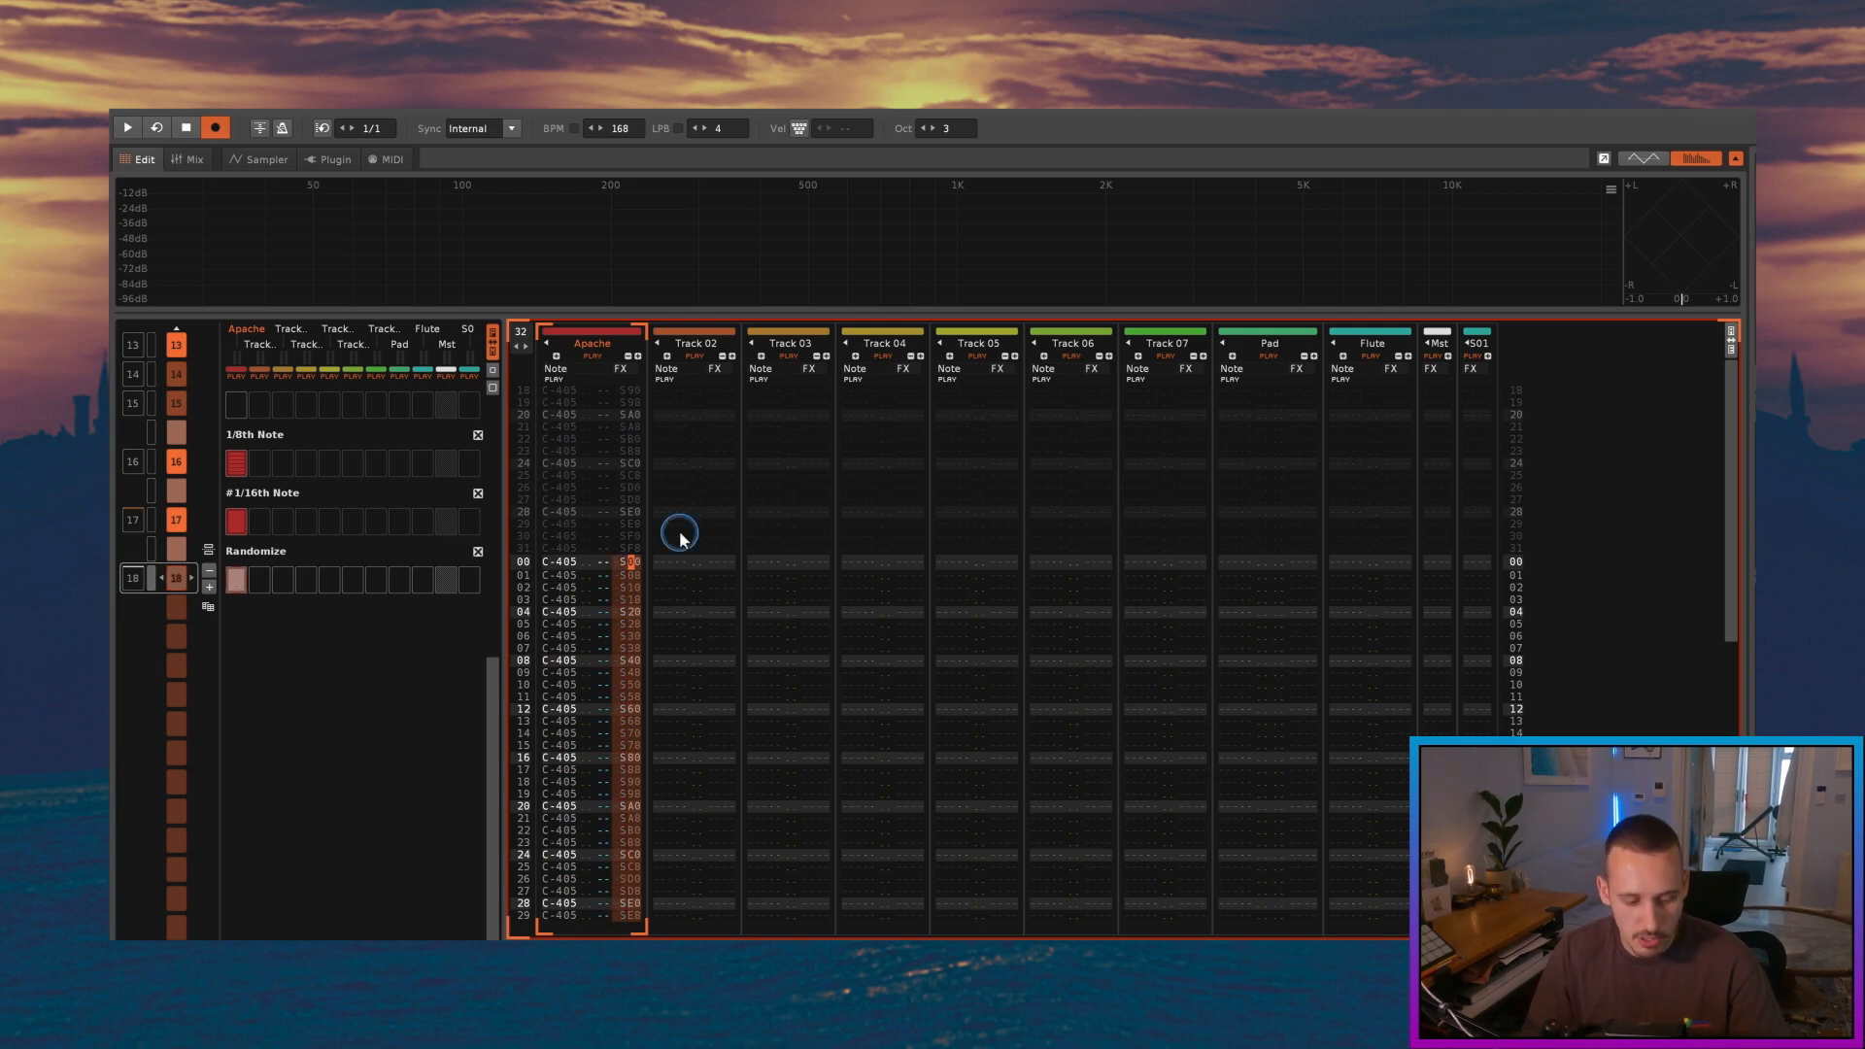
pyautogui.rightClick(636, 566)
pyautogui.moveTo(741, 792)
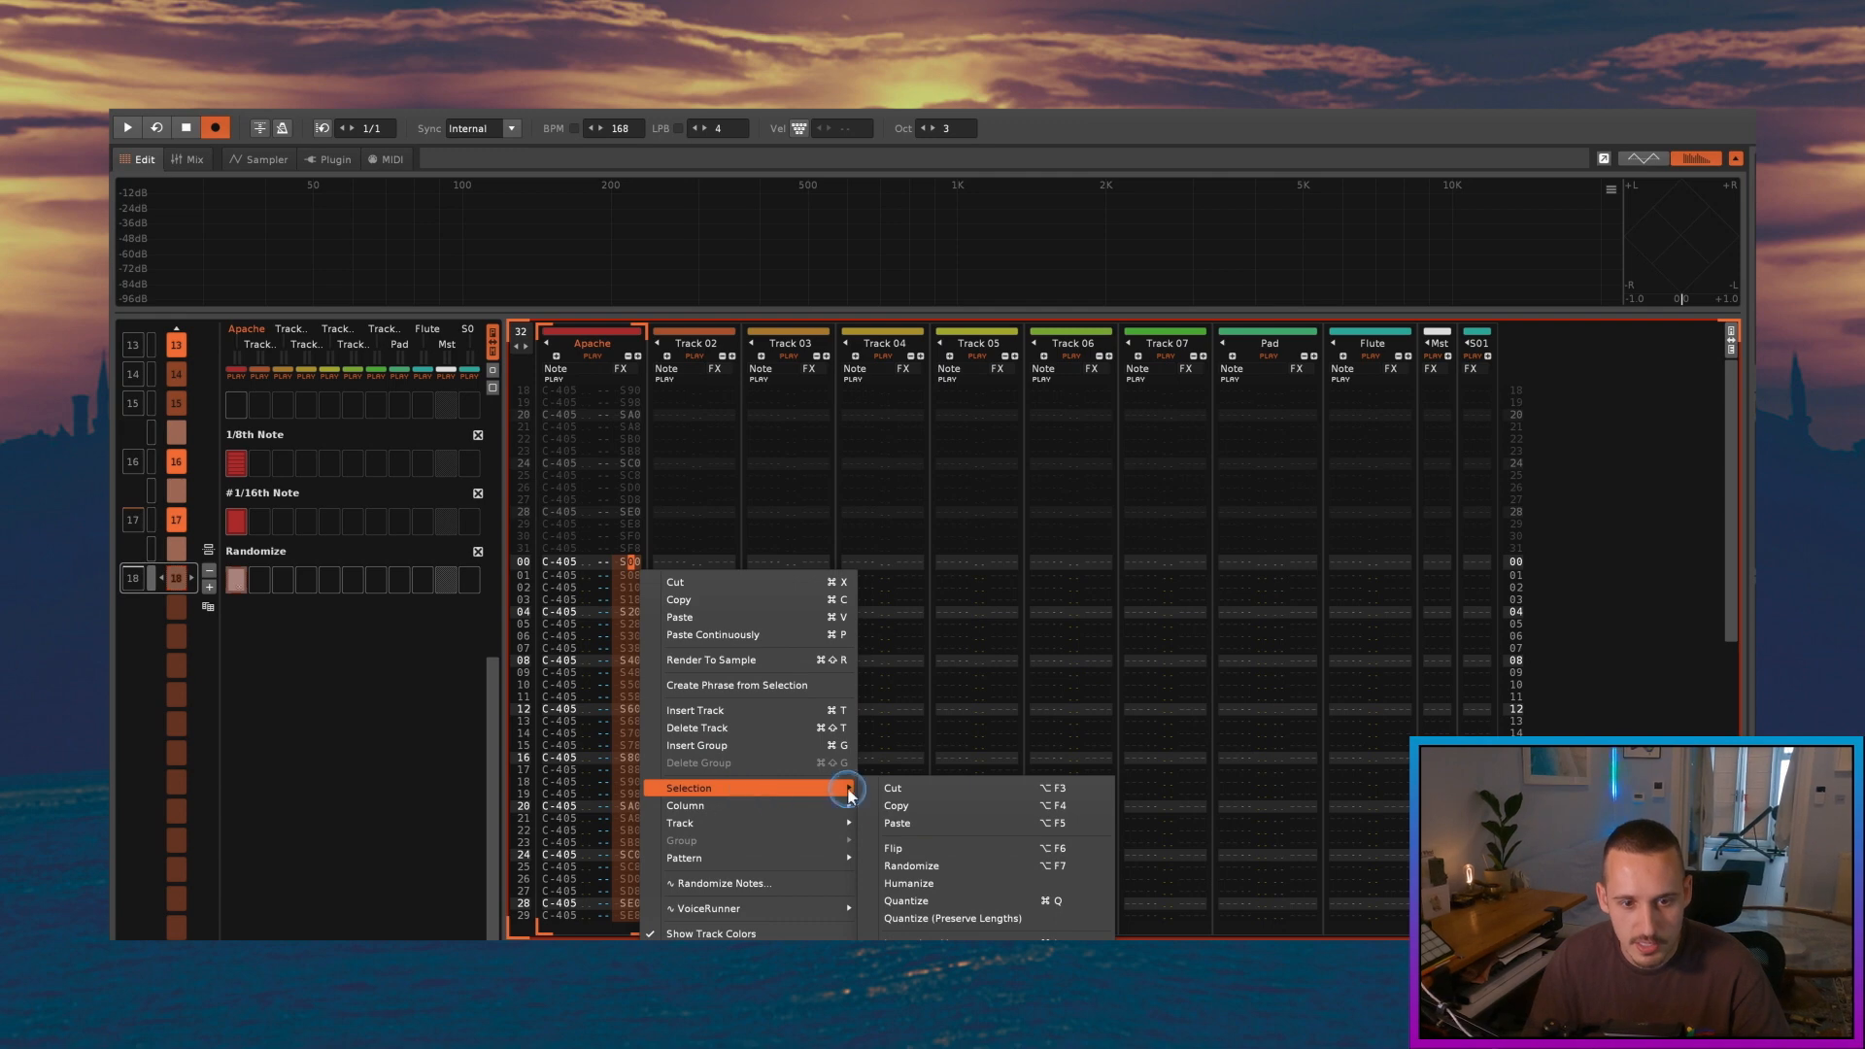
pyautogui.click(943, 575)
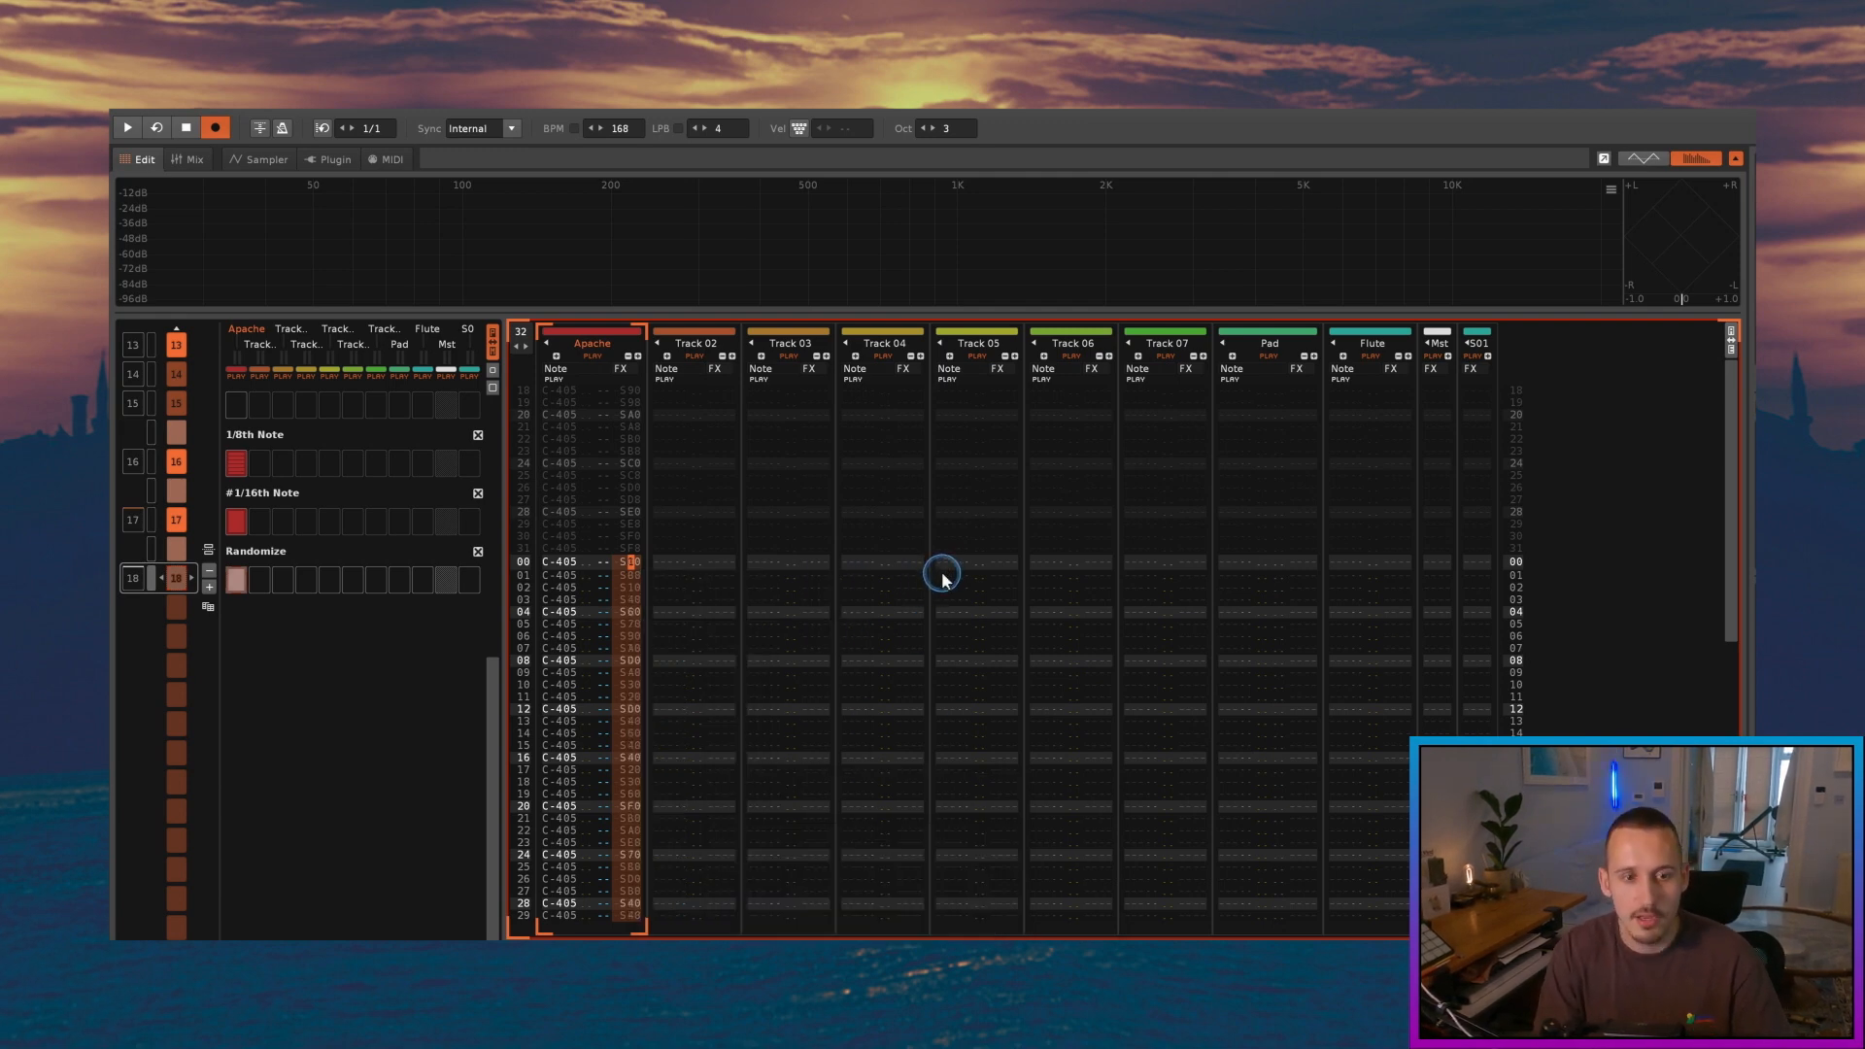
# Step: Play the randomized pattern while following the playback position on the rendered sample's waveform
pyautogui.click(305, 160)
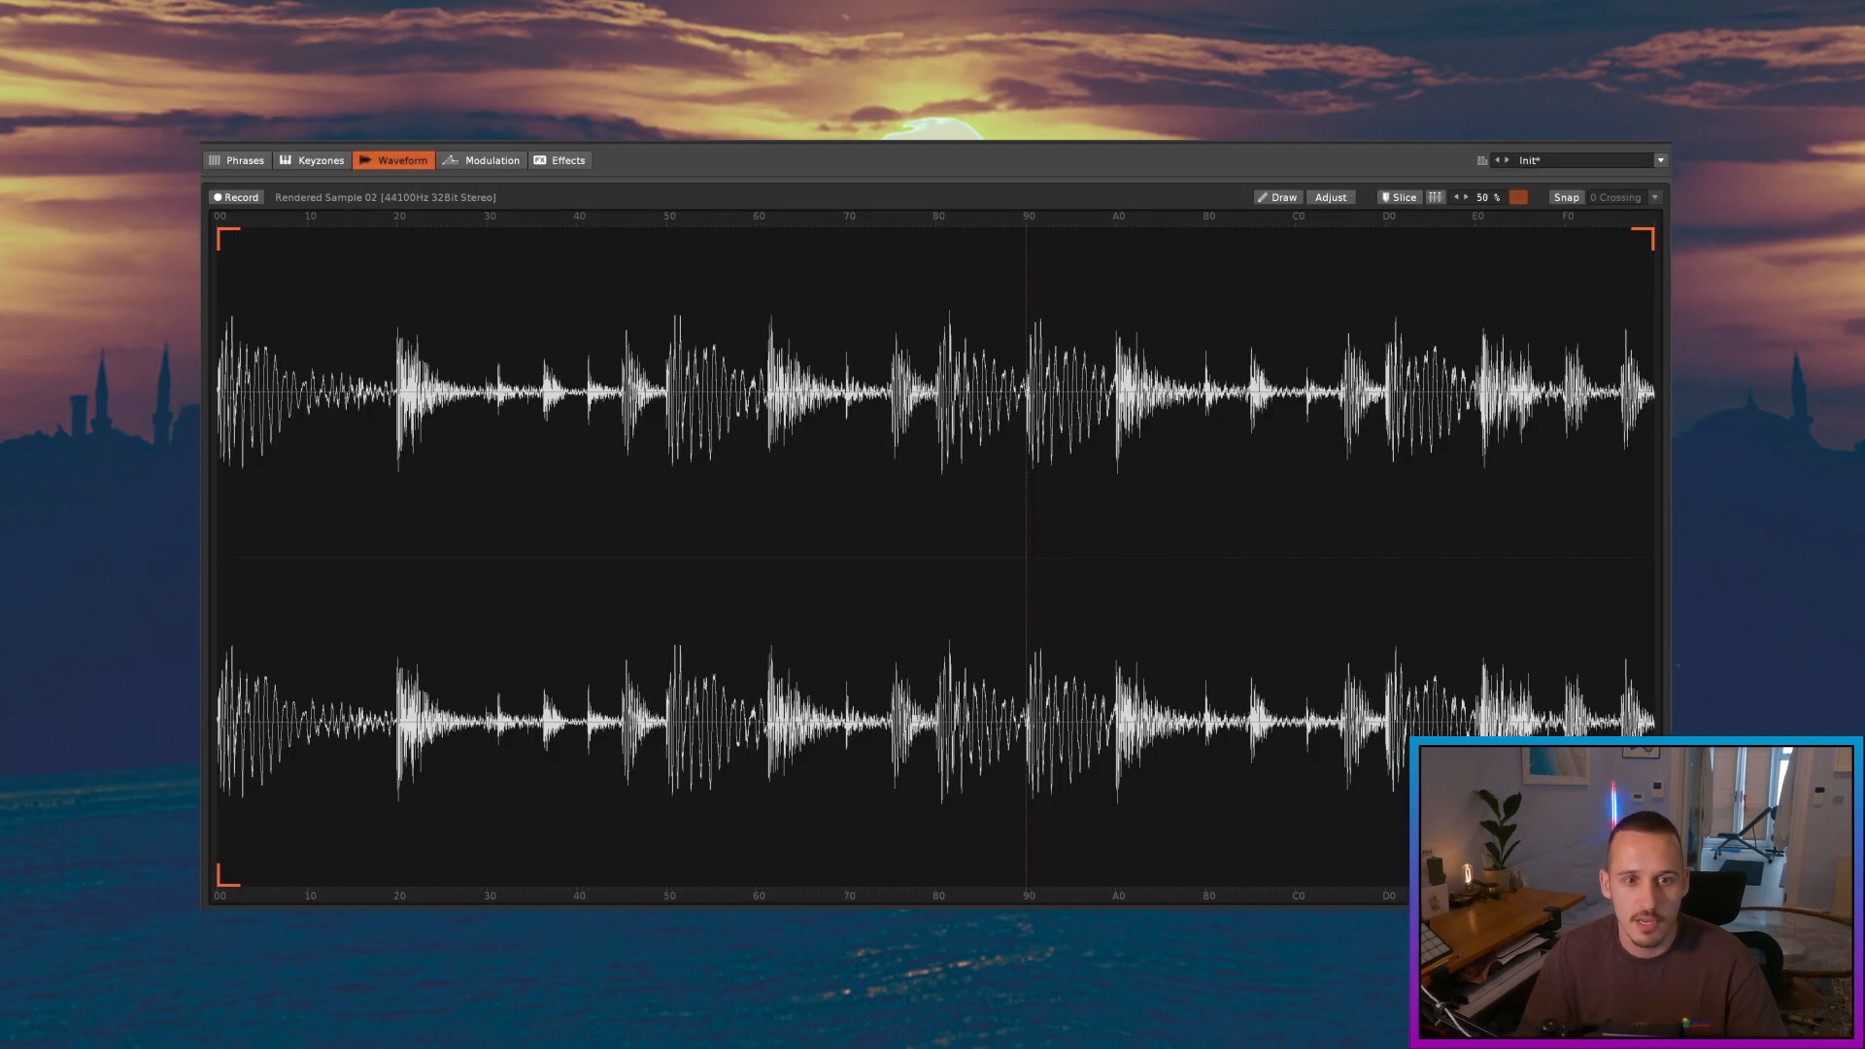
pyautogui.press('space')
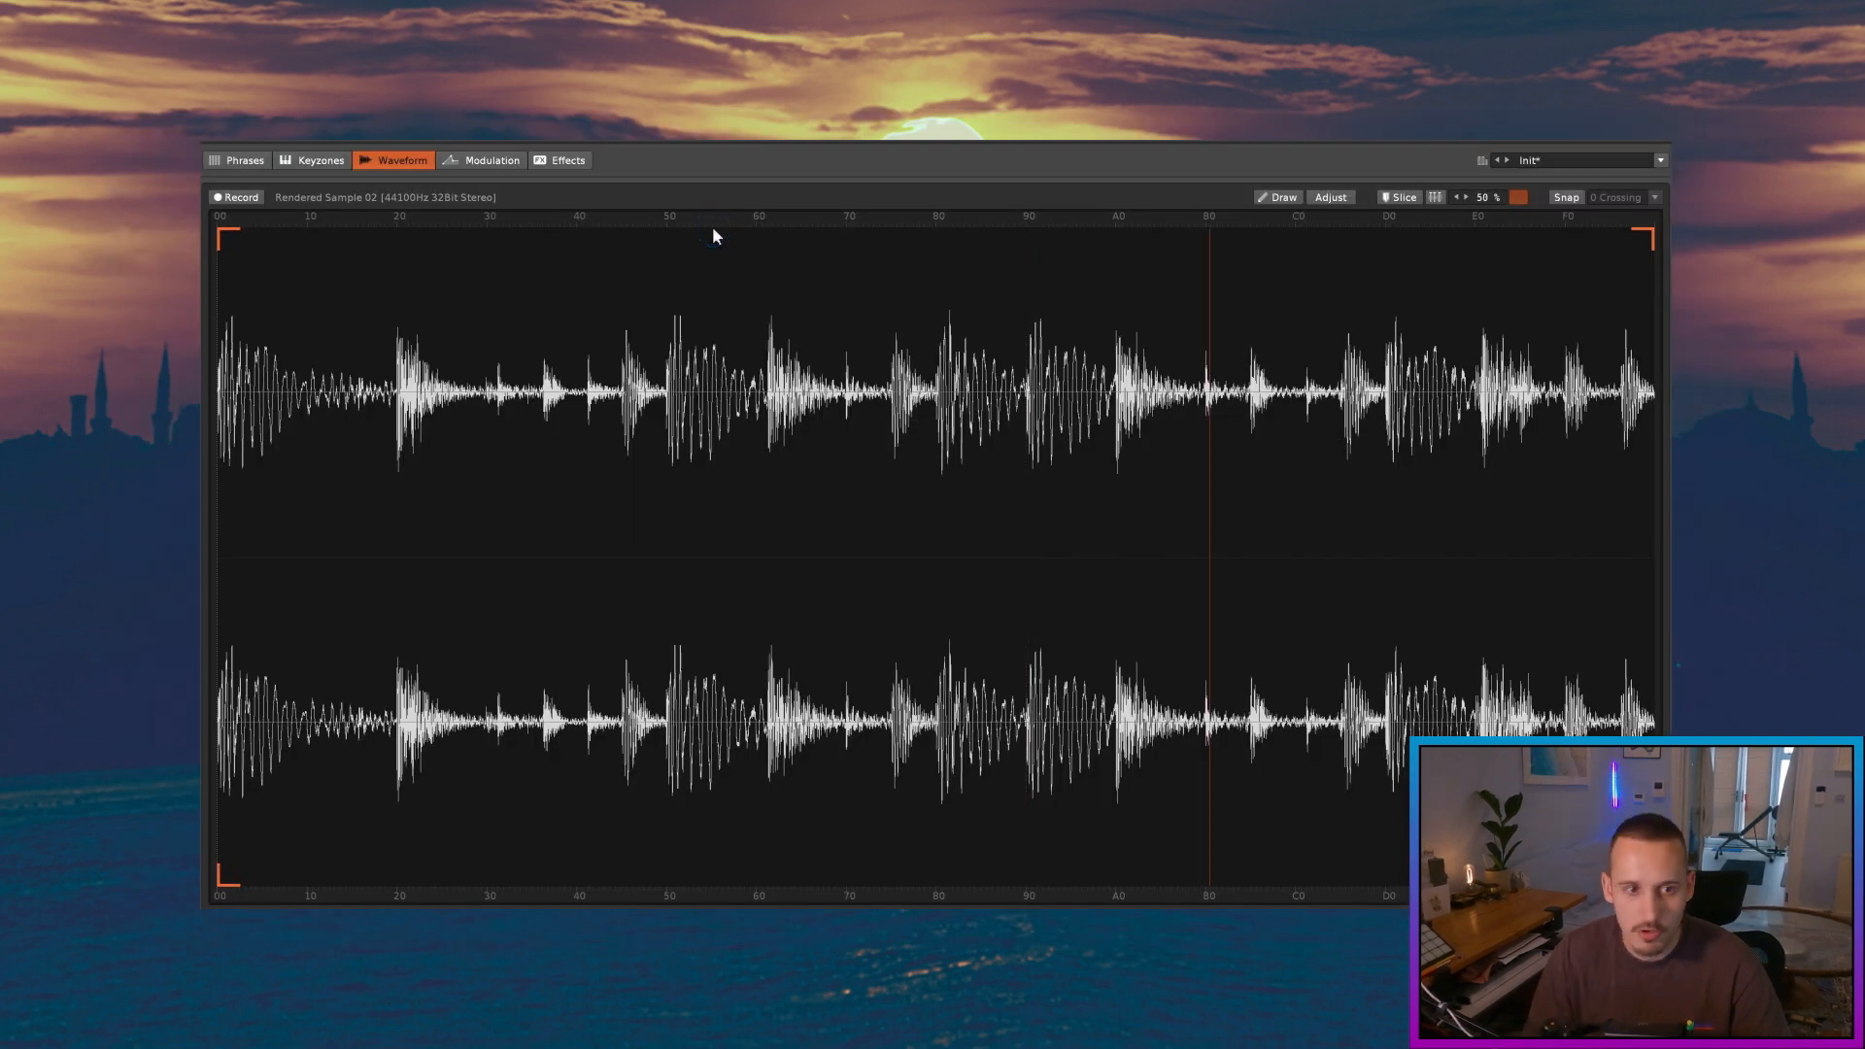
pyautogui.press('space')
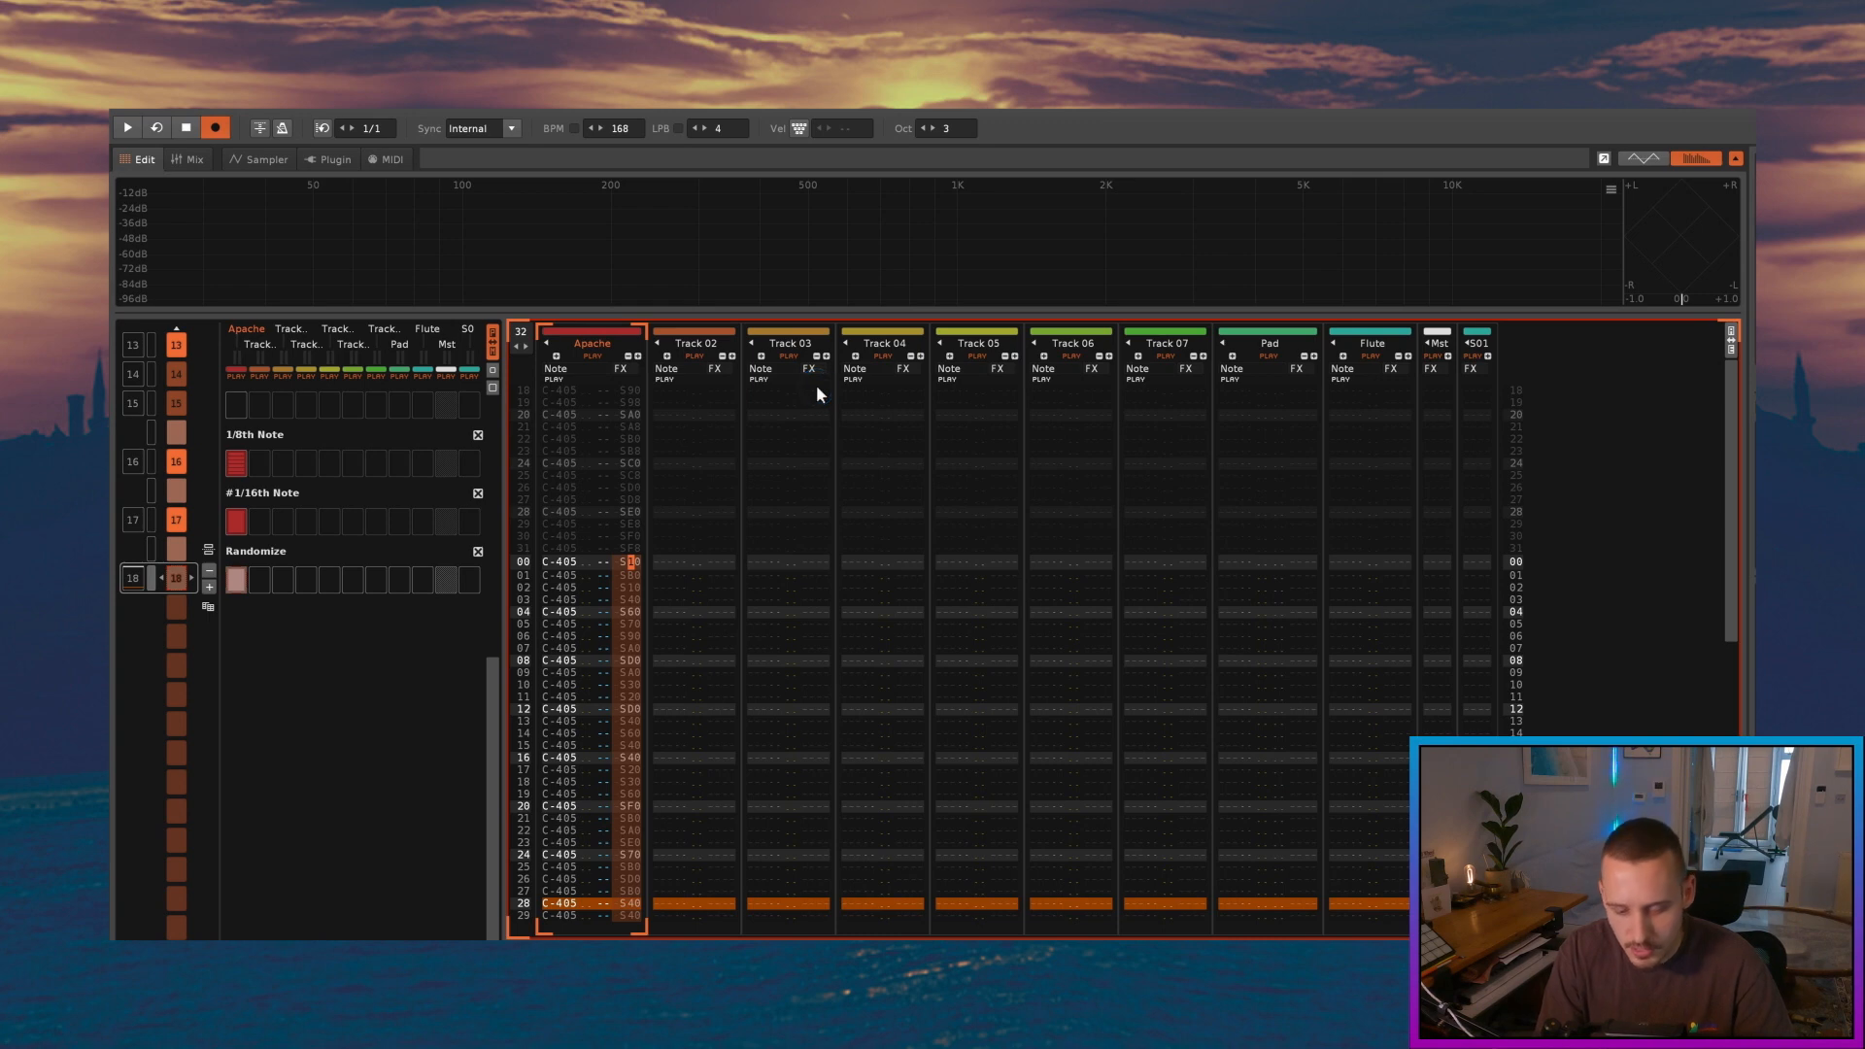
pyautogui.press('space')
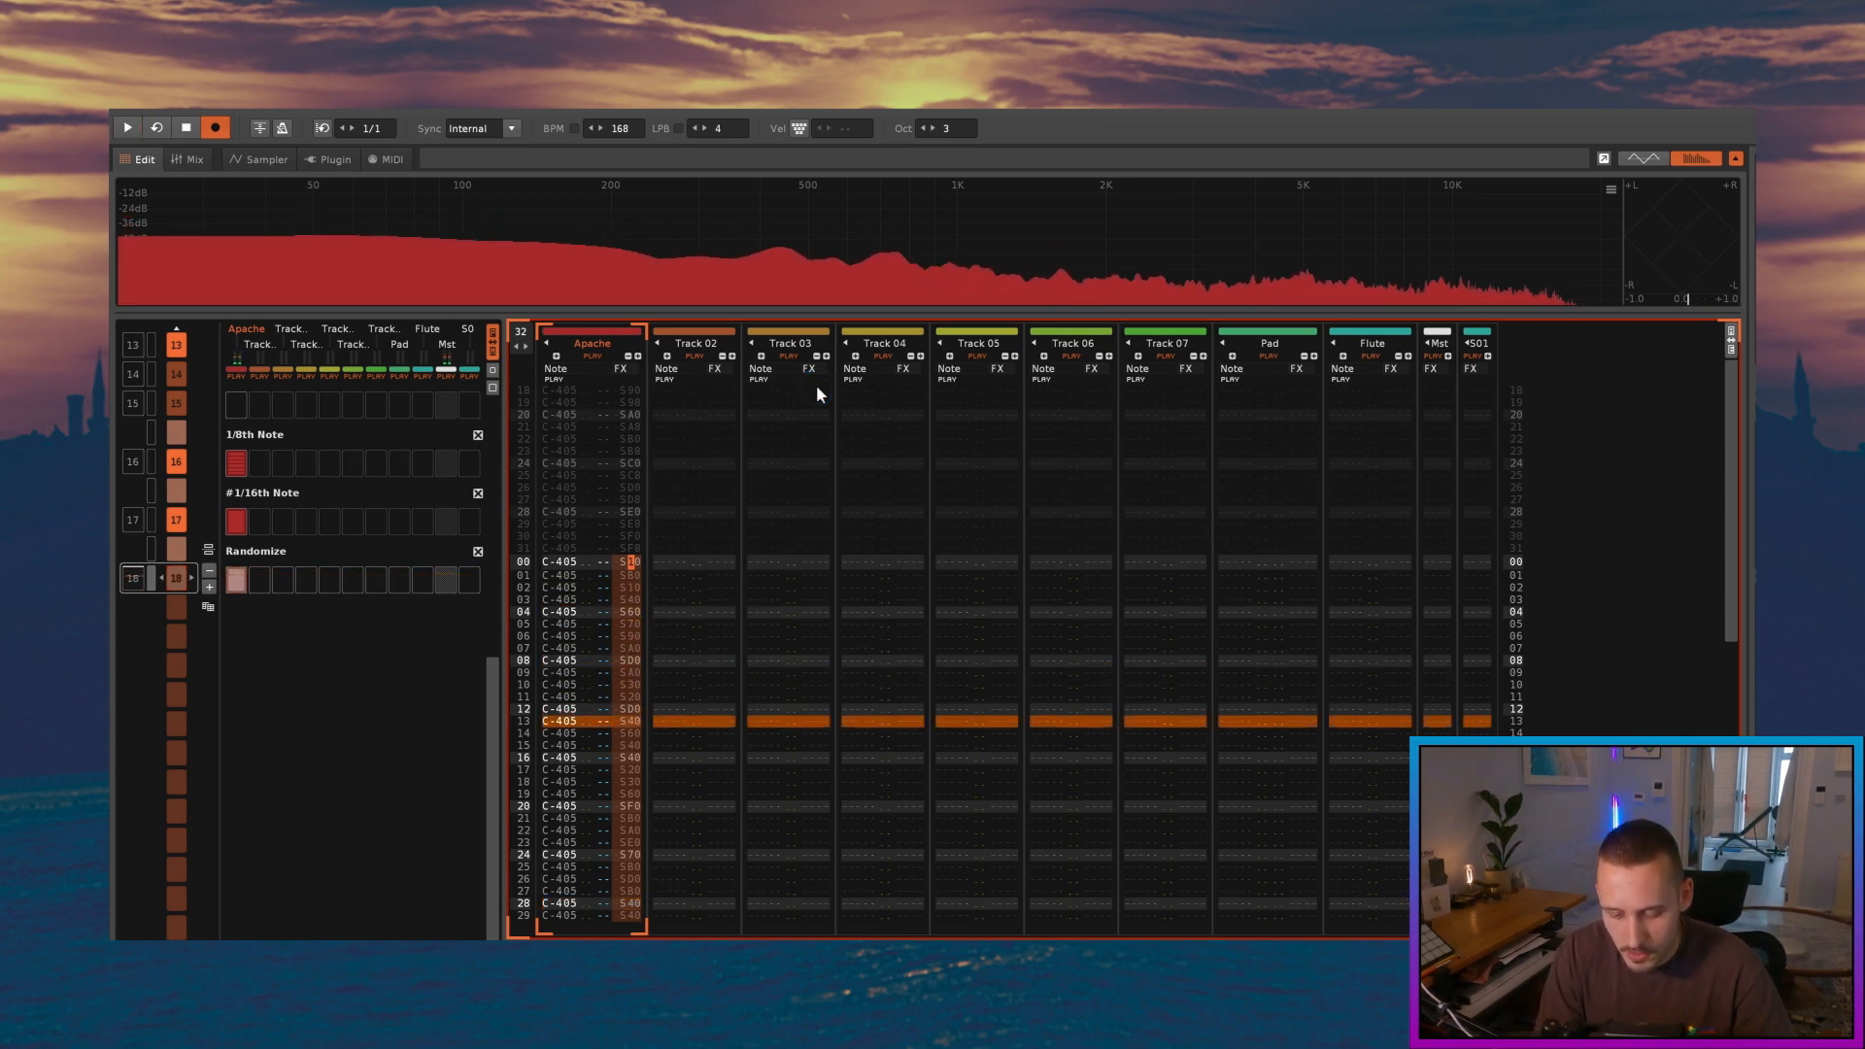
# Step: Randomize the selected Apache offsets twice more, listening to the pattern after each new variation
pyautogui.hotkey('alt', 'y')
pyautogui.press('space')
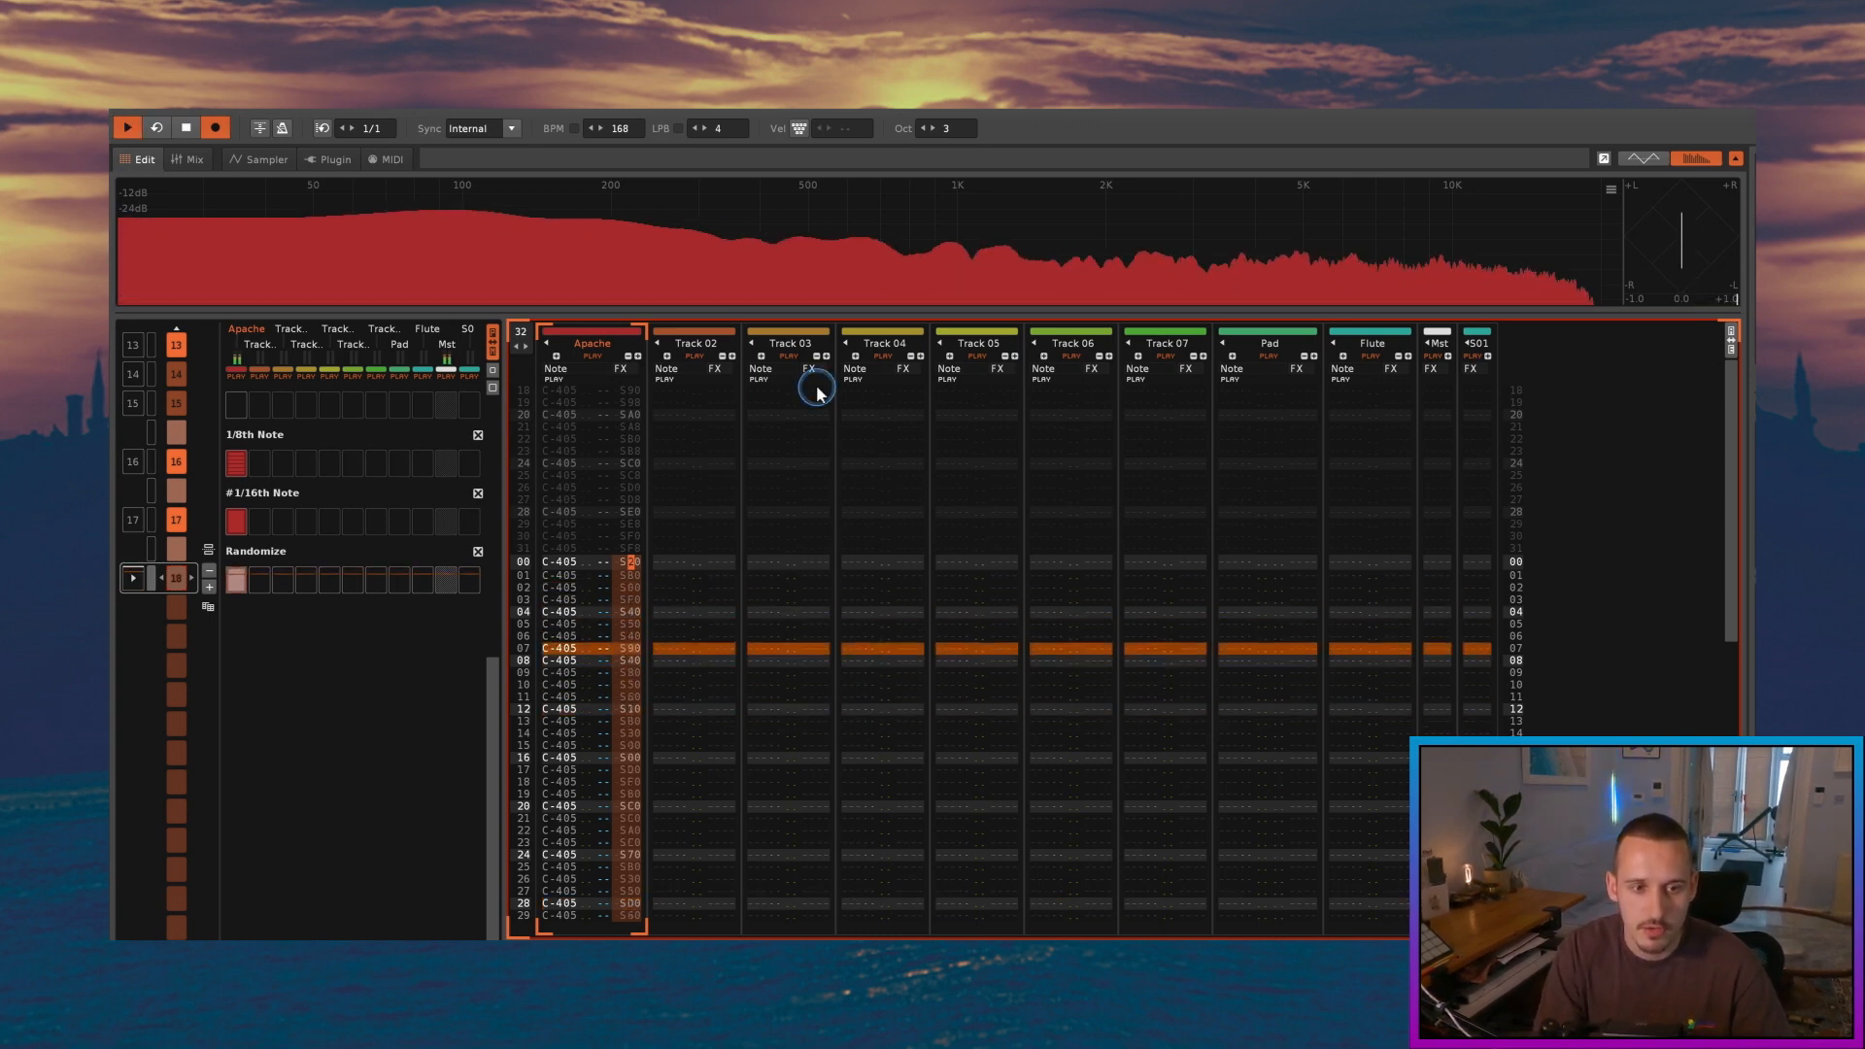
pyautogui.press('space')
pyautogui.hotkey('alt', 'y')
pyautogui.press('space')
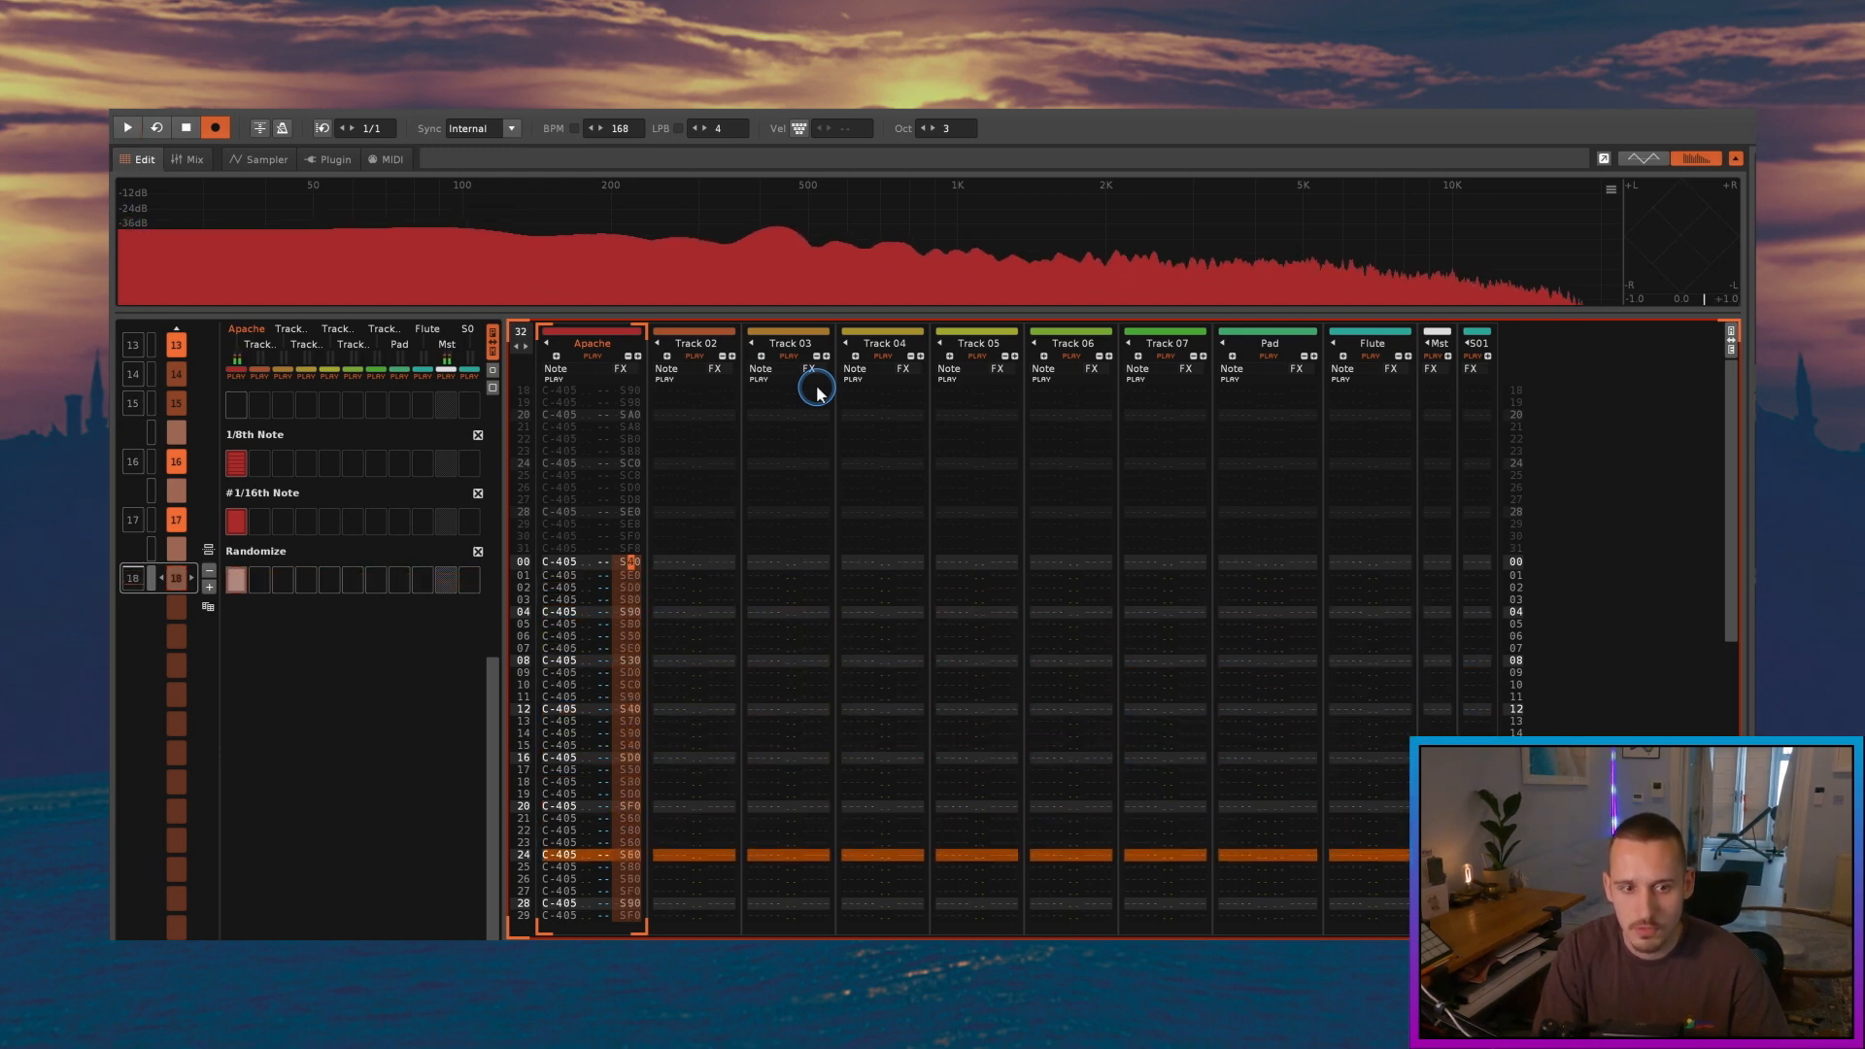
pyautogui.press('space')
# Step: Audition the middle of the randomized pattern and copy lines 14 to 18 of the Apache track
pyautogui.click(559, 711)
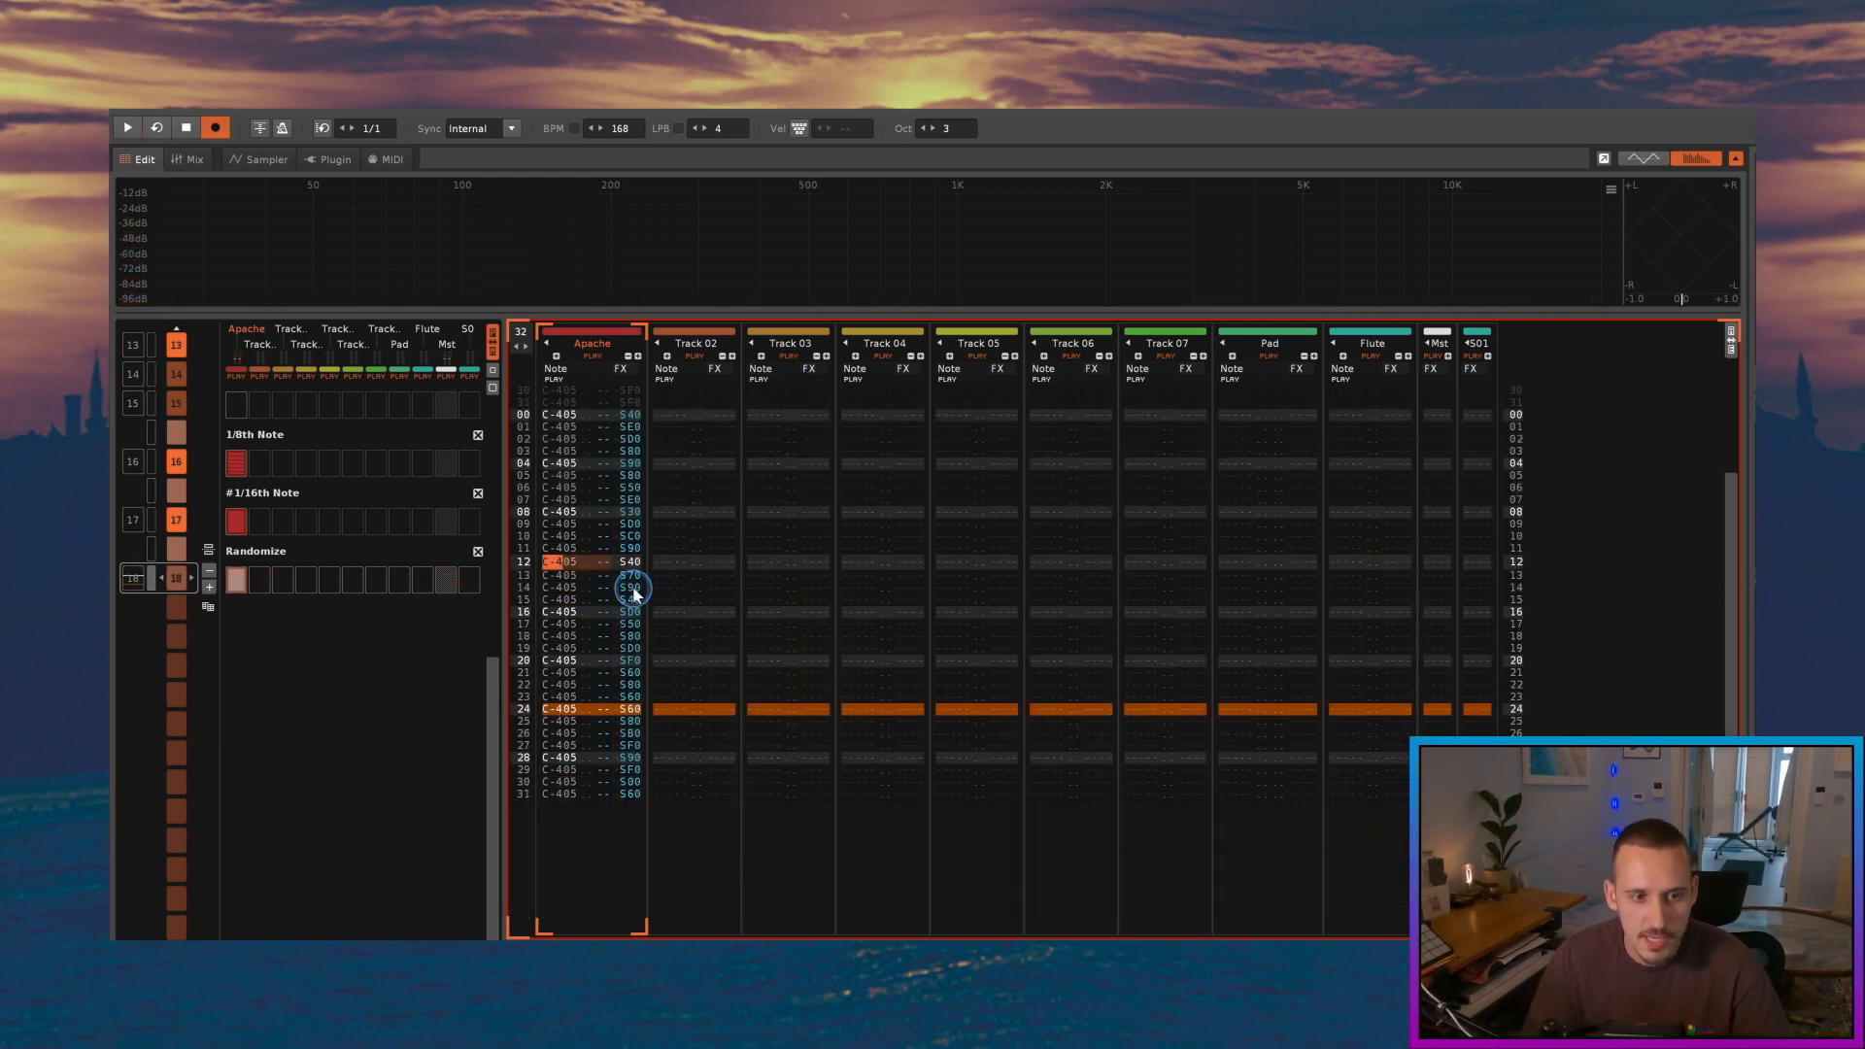
pyautogui.moveTo(632, 611); pyautogui.dragTo(634, 612)
pyautogui.press('space')
pyautogui.press('space')
pyautogui.press('space')
pyautogui.press('space')
pyautogui.press('space')
pyautogui.moveTo(566, 584); pyautogui.dragTo(633, 612)
pyautogui.press('space')
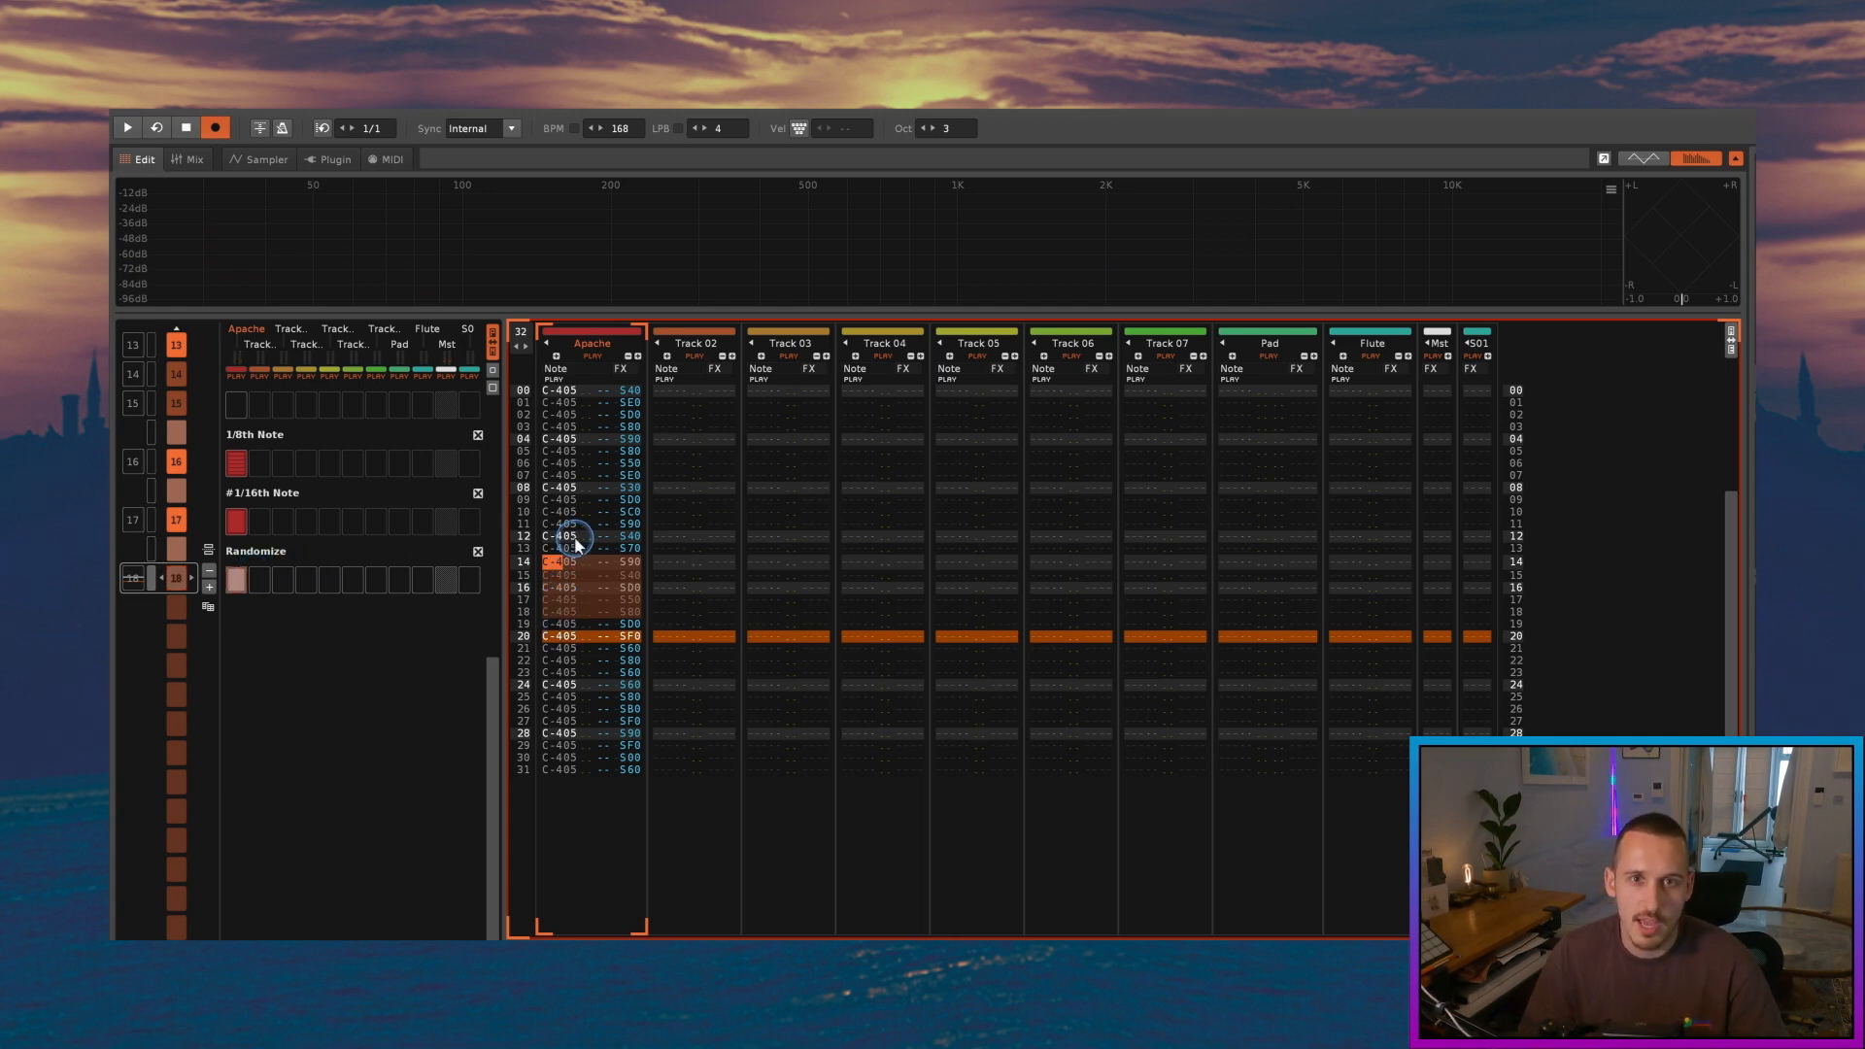
# Step: Duplicate the "8 Bar Pattern 2 (Sample Offset)" section and name the copy "#8 Bar Pattern 2 (Random)"
pyautogui.scroll(4, 296, 549)
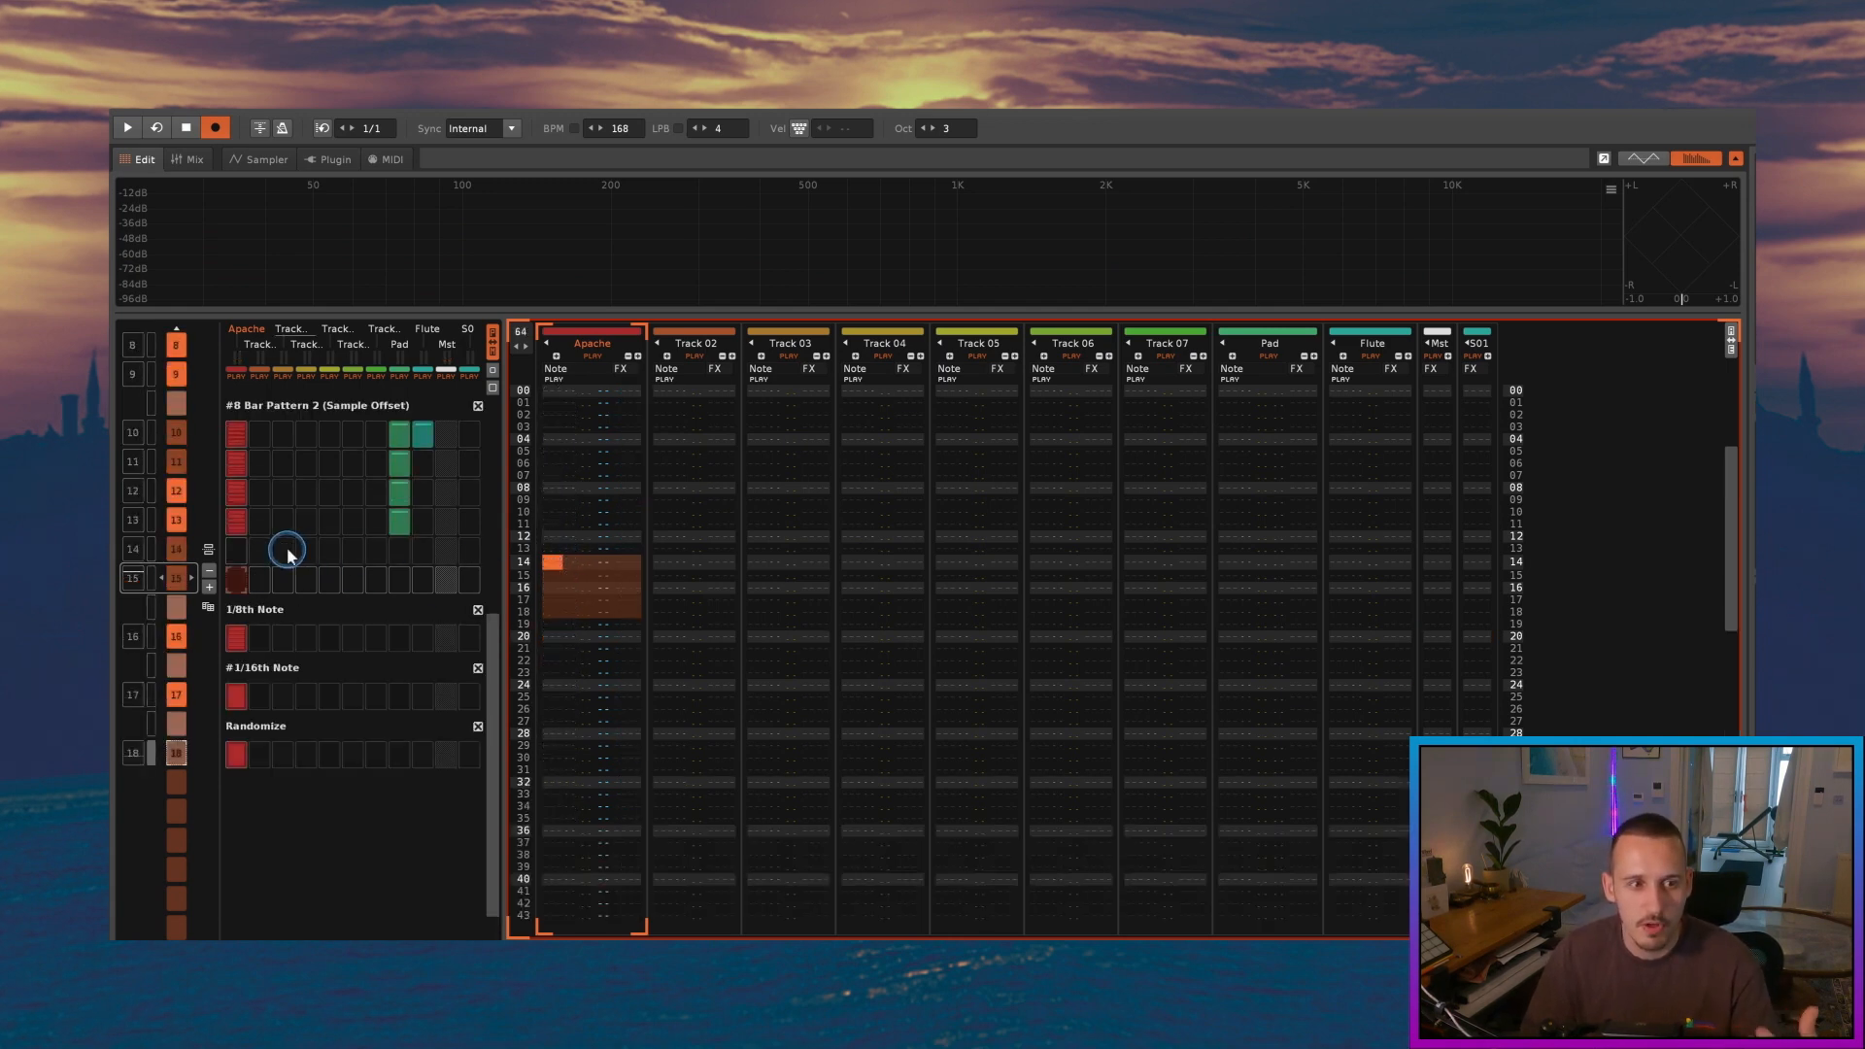
pyautogui.scroll(5, 287, 556)
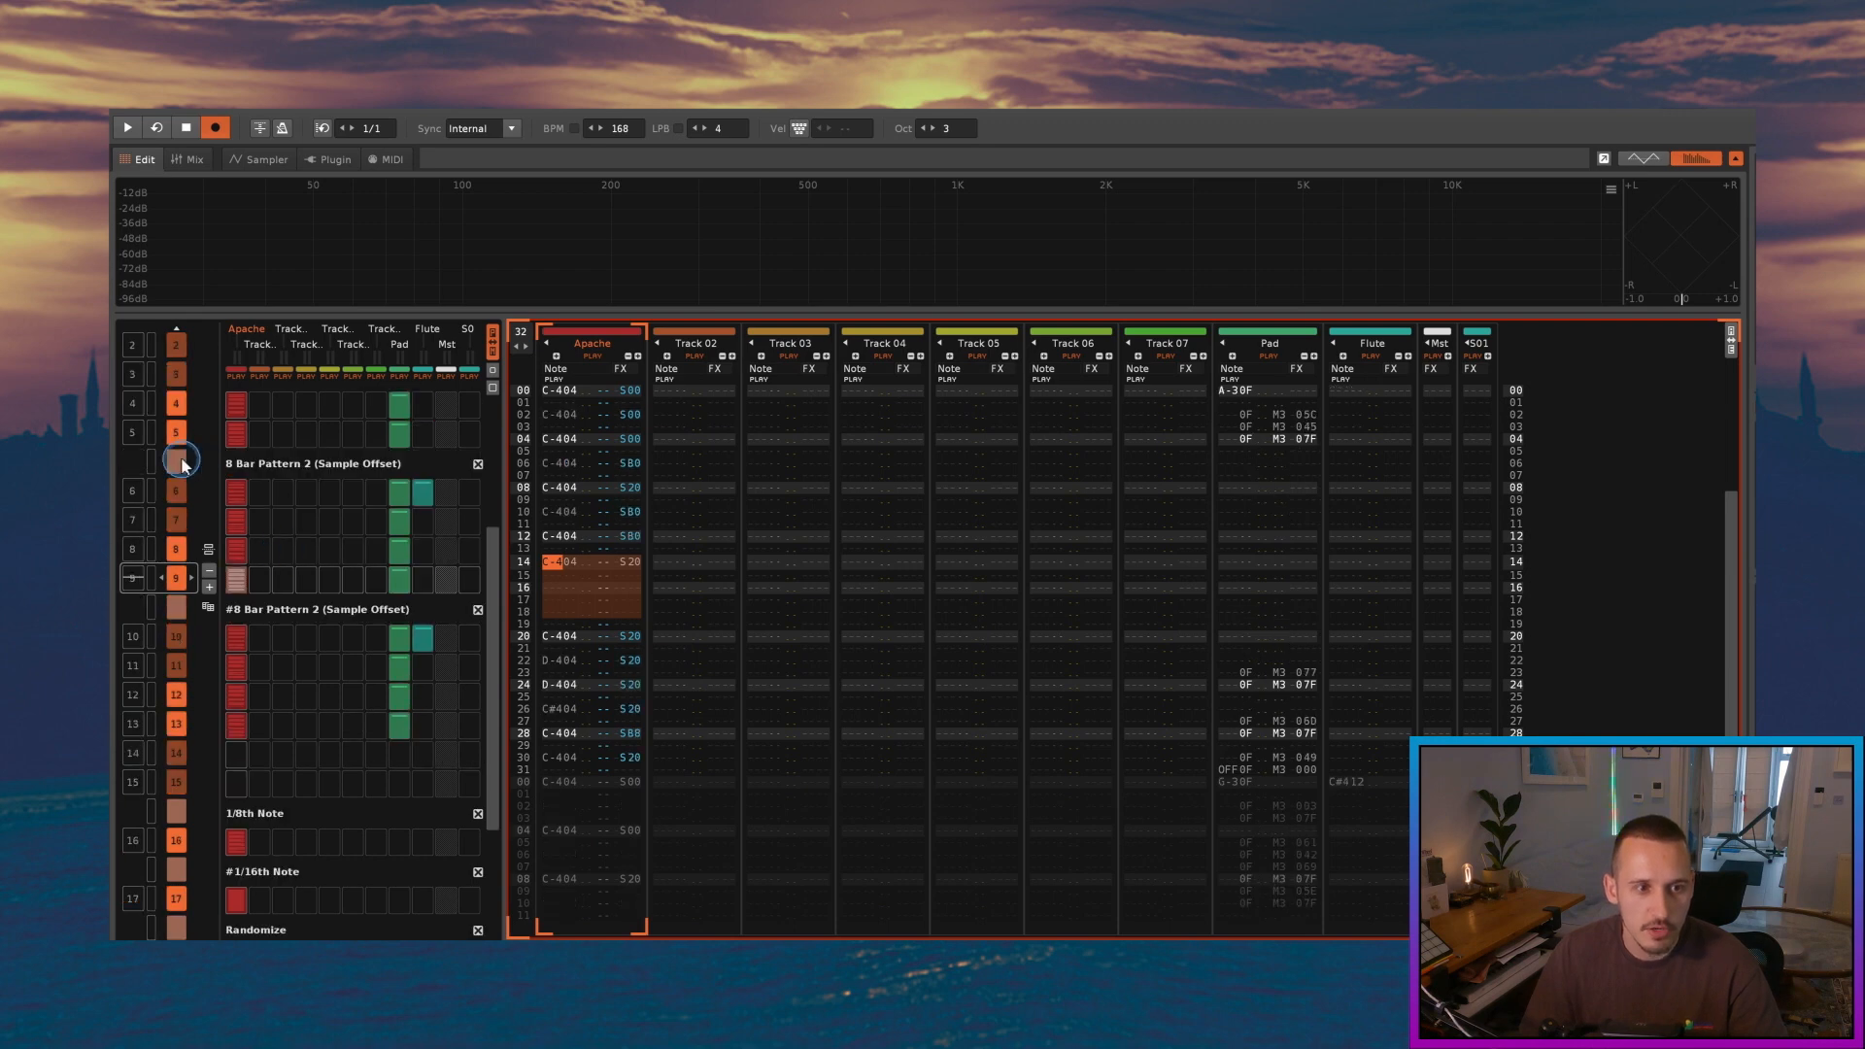
pyautogui.keyDown('shift'); pyautogui.click(182, 463); pyautogui.keyUp('shift')
pyautogui.moveTo(182, 609); pyautogui.dragTo(183, 612)
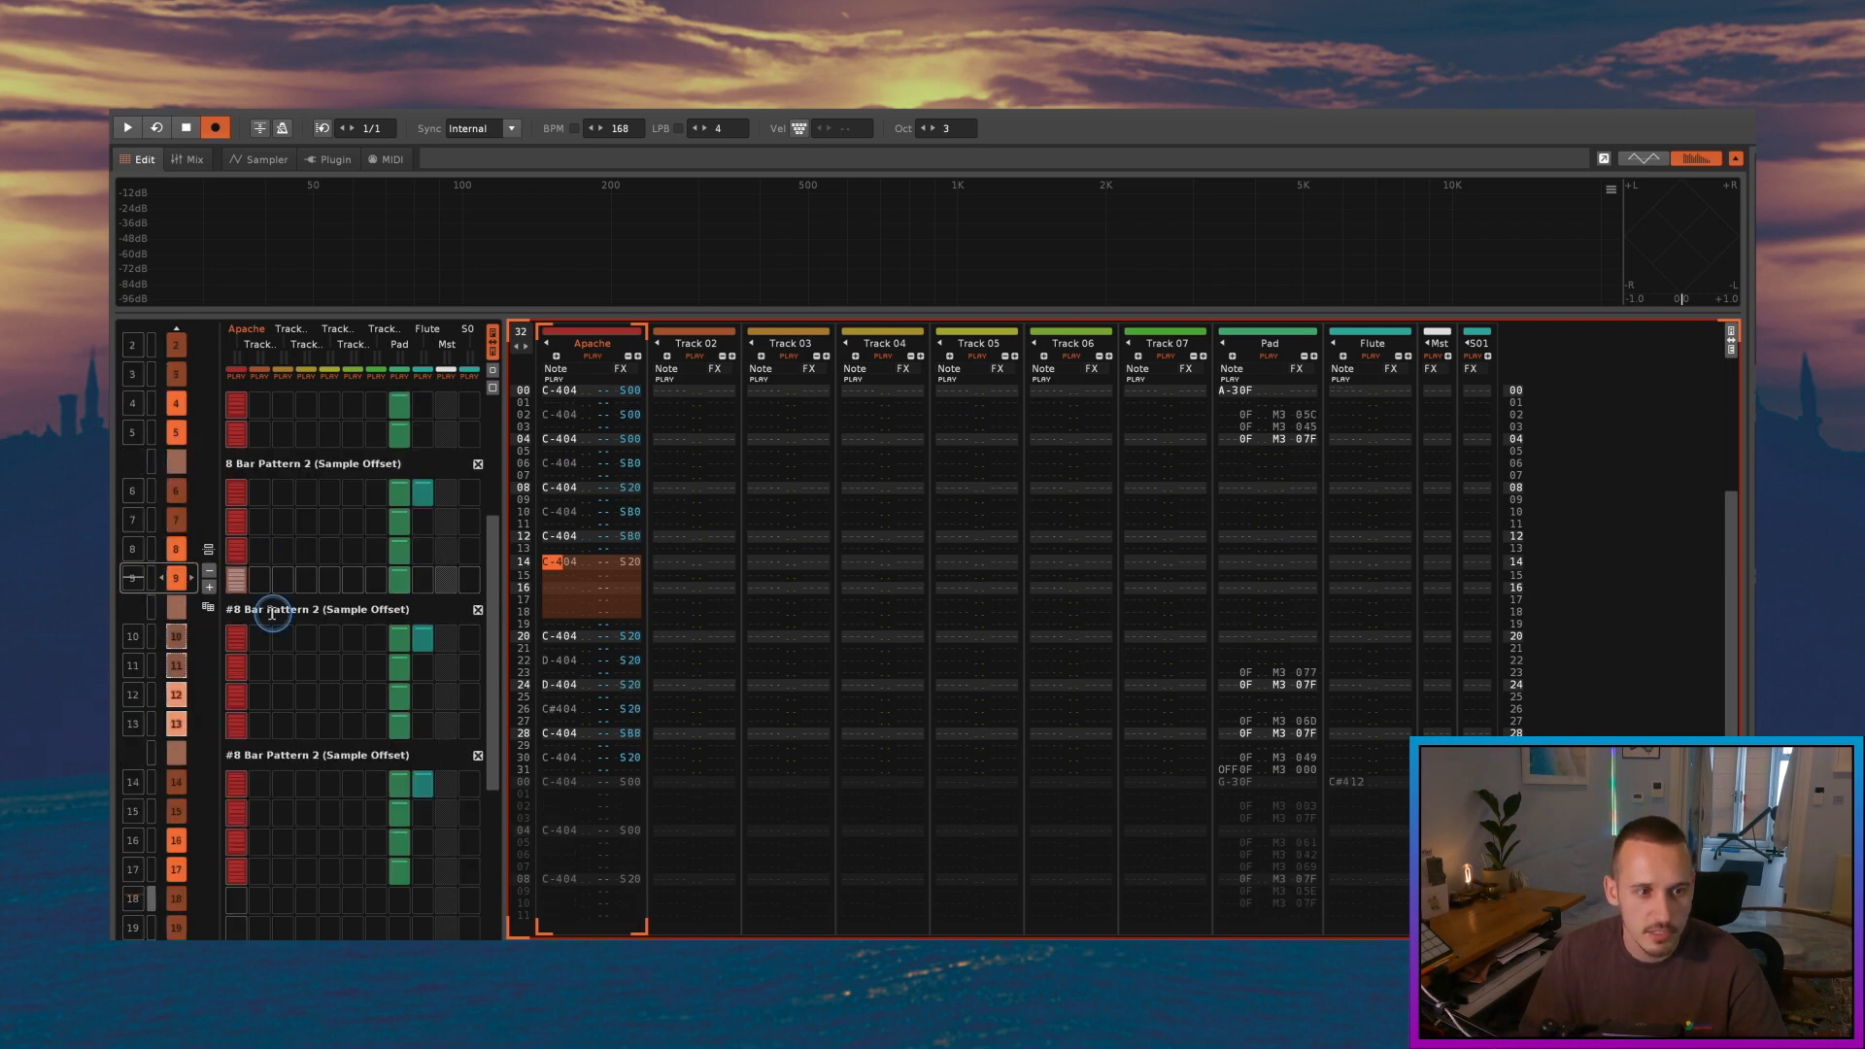
pyautogui.scroll(-2, 263, 631)
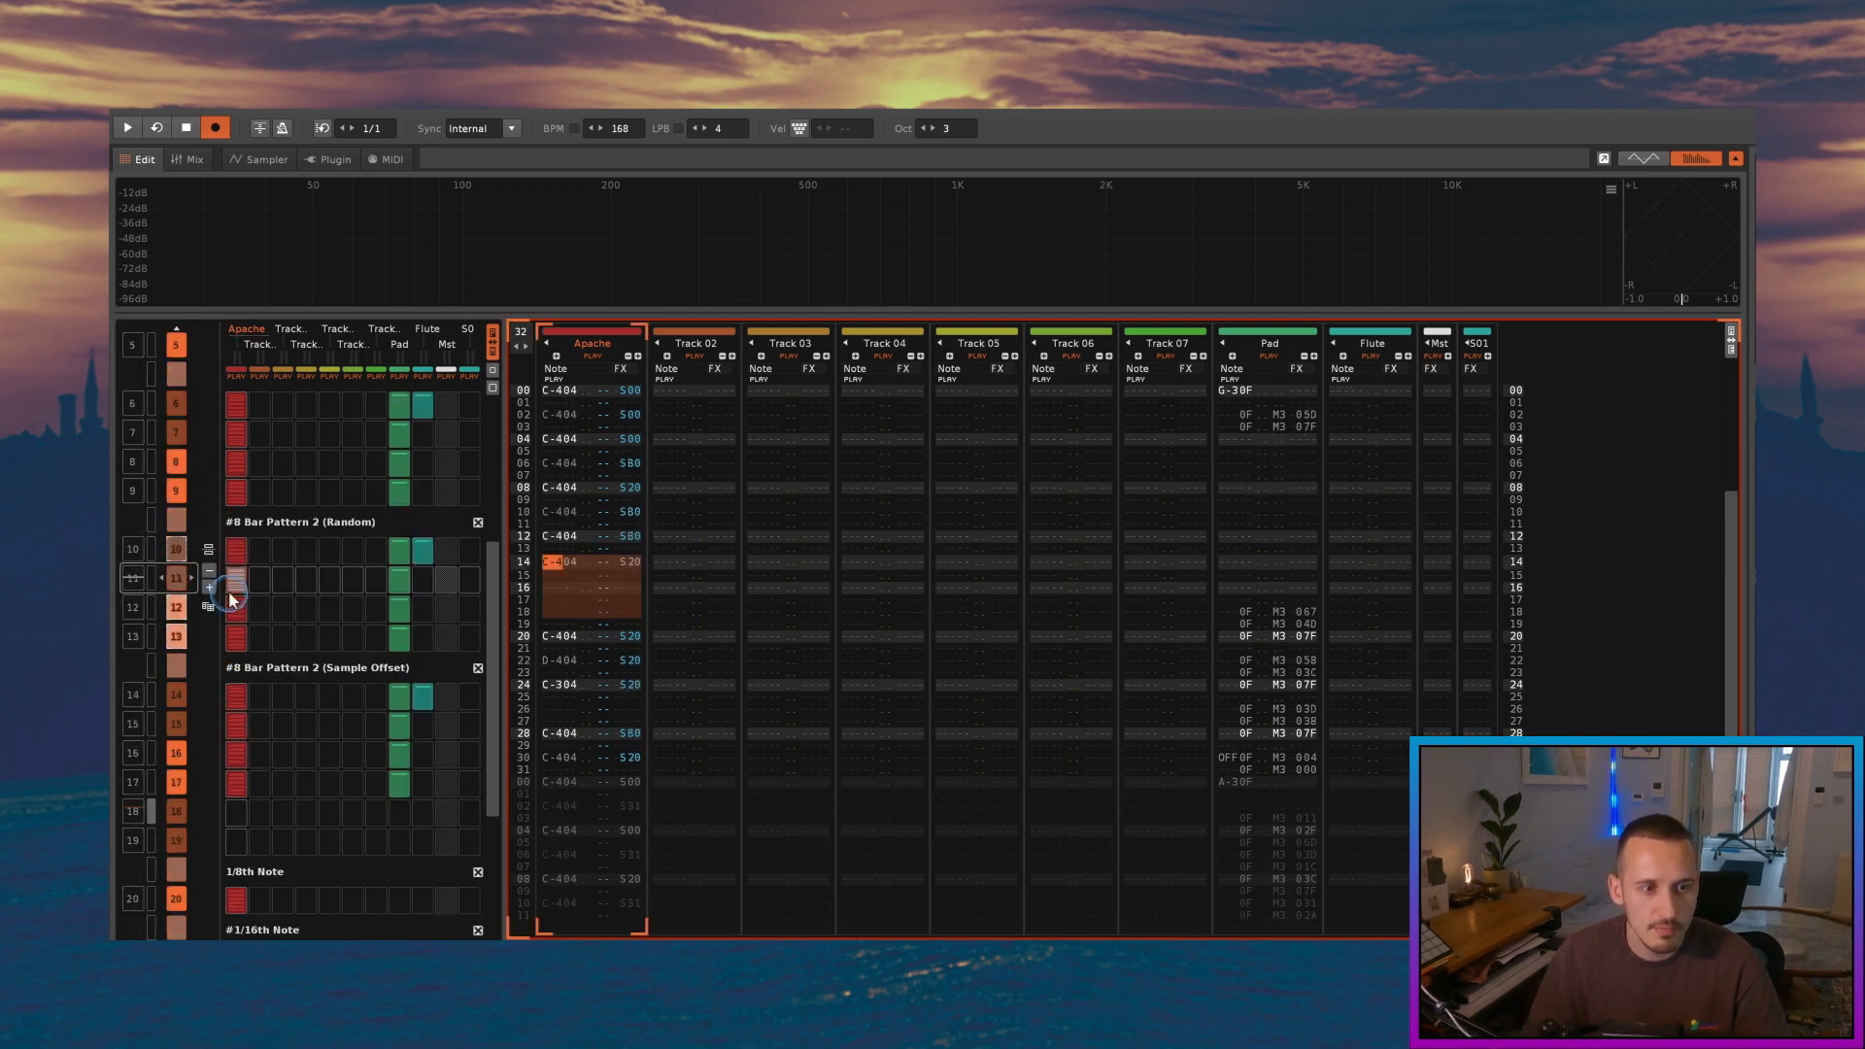
# Step: Paste the copied random fill at line 14 of the Apache track in pattern 11 and play the result
pyautogui.click(561, 569)
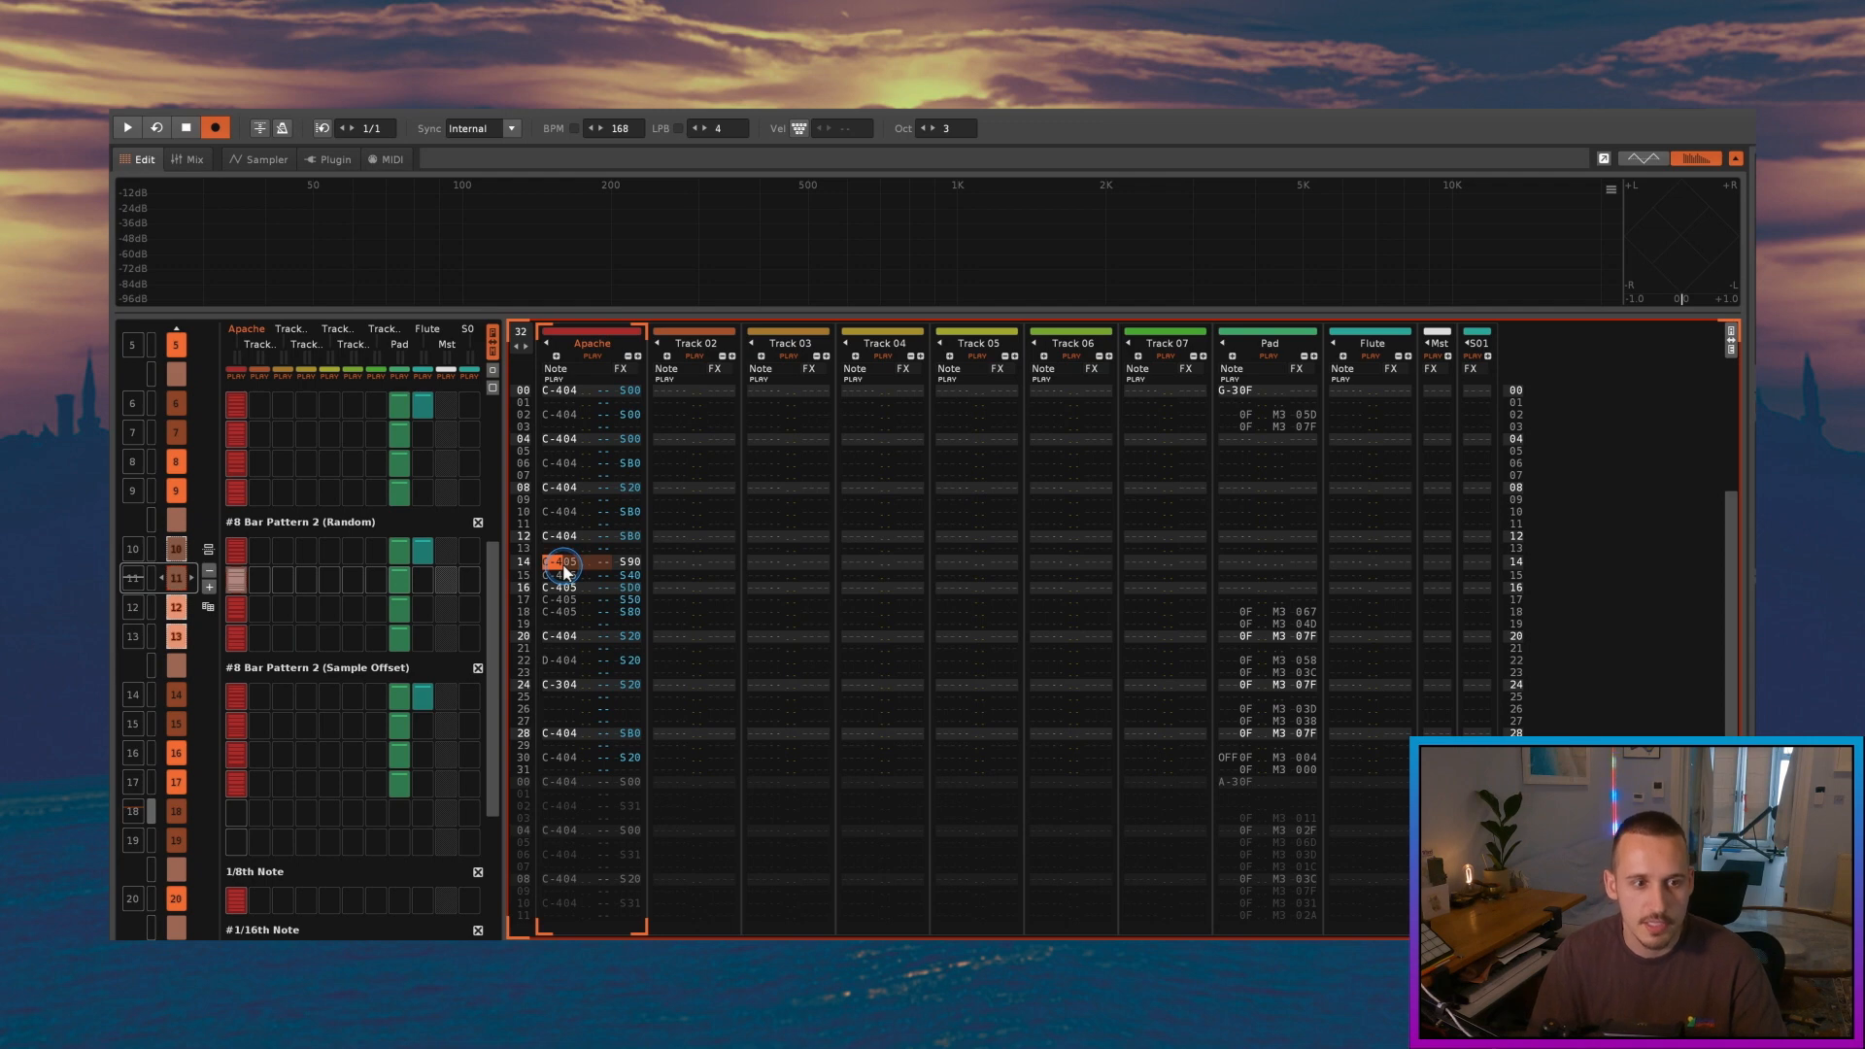
pyautogui.press('space')
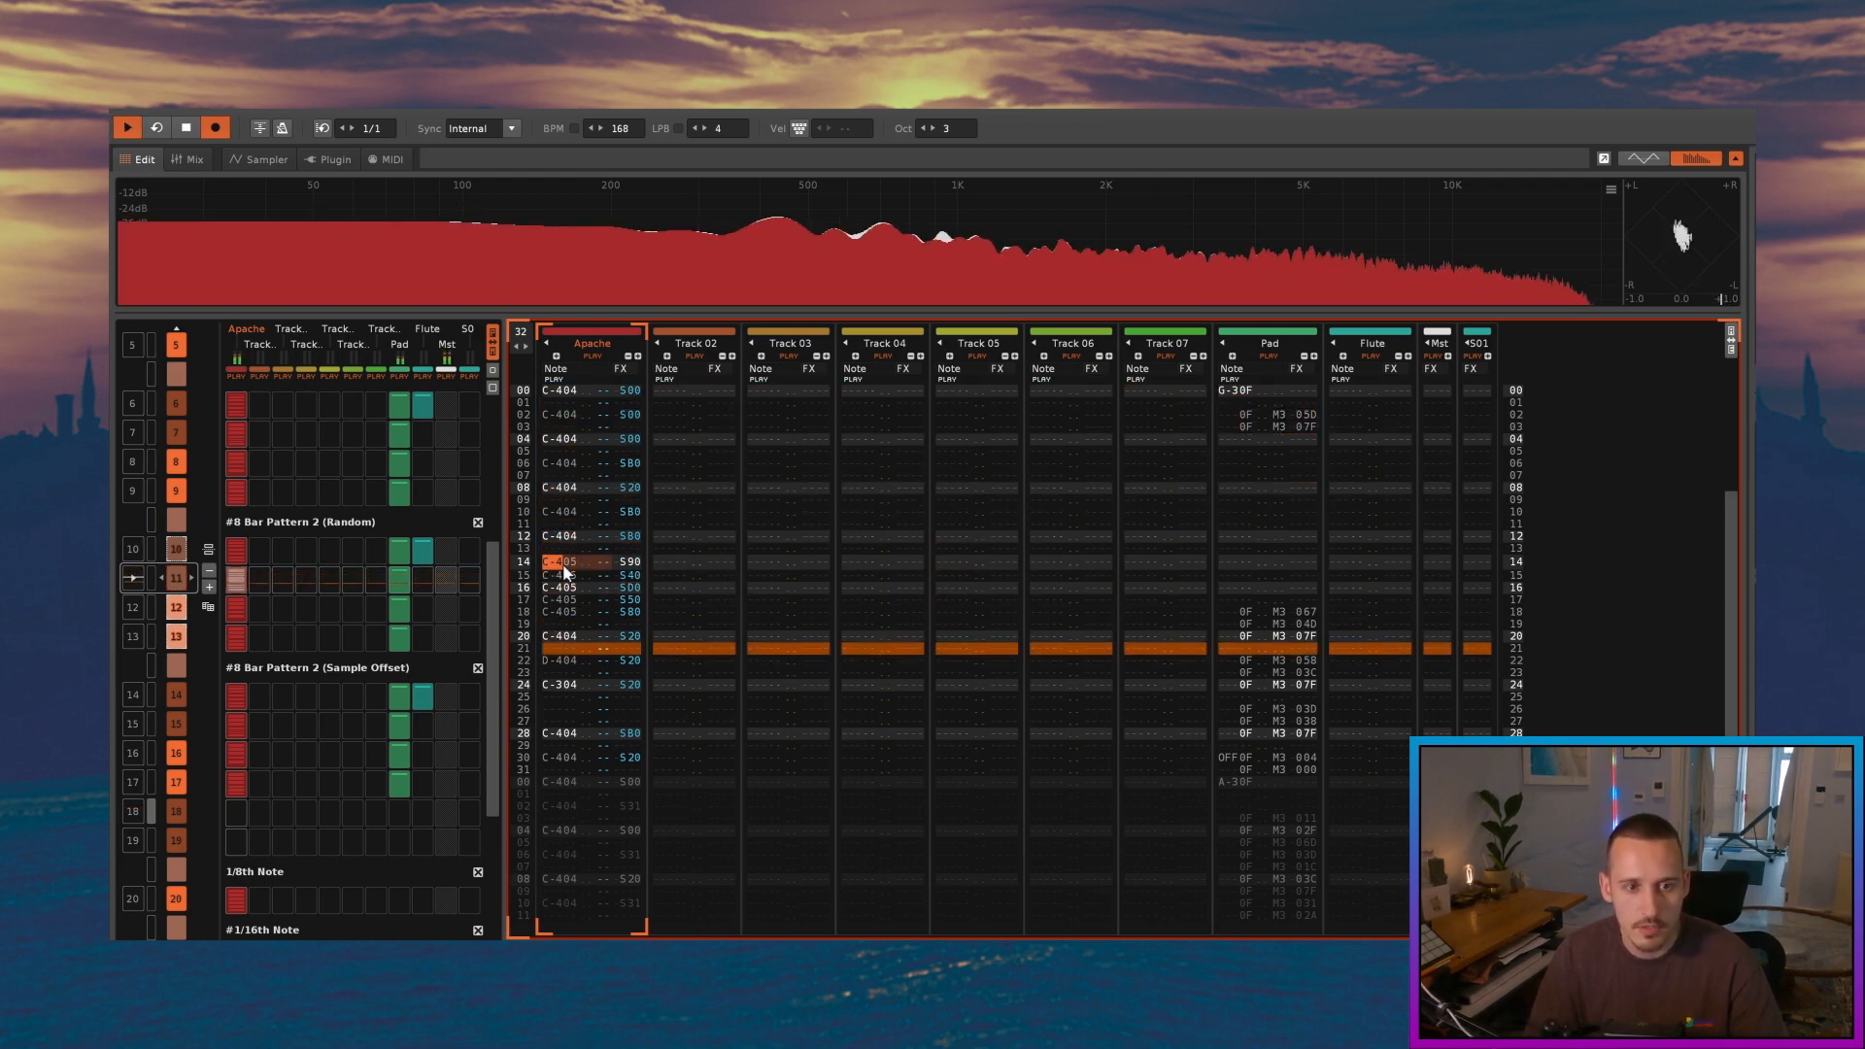
pyautogui.press('space')
pyautogui.click(562, 565)
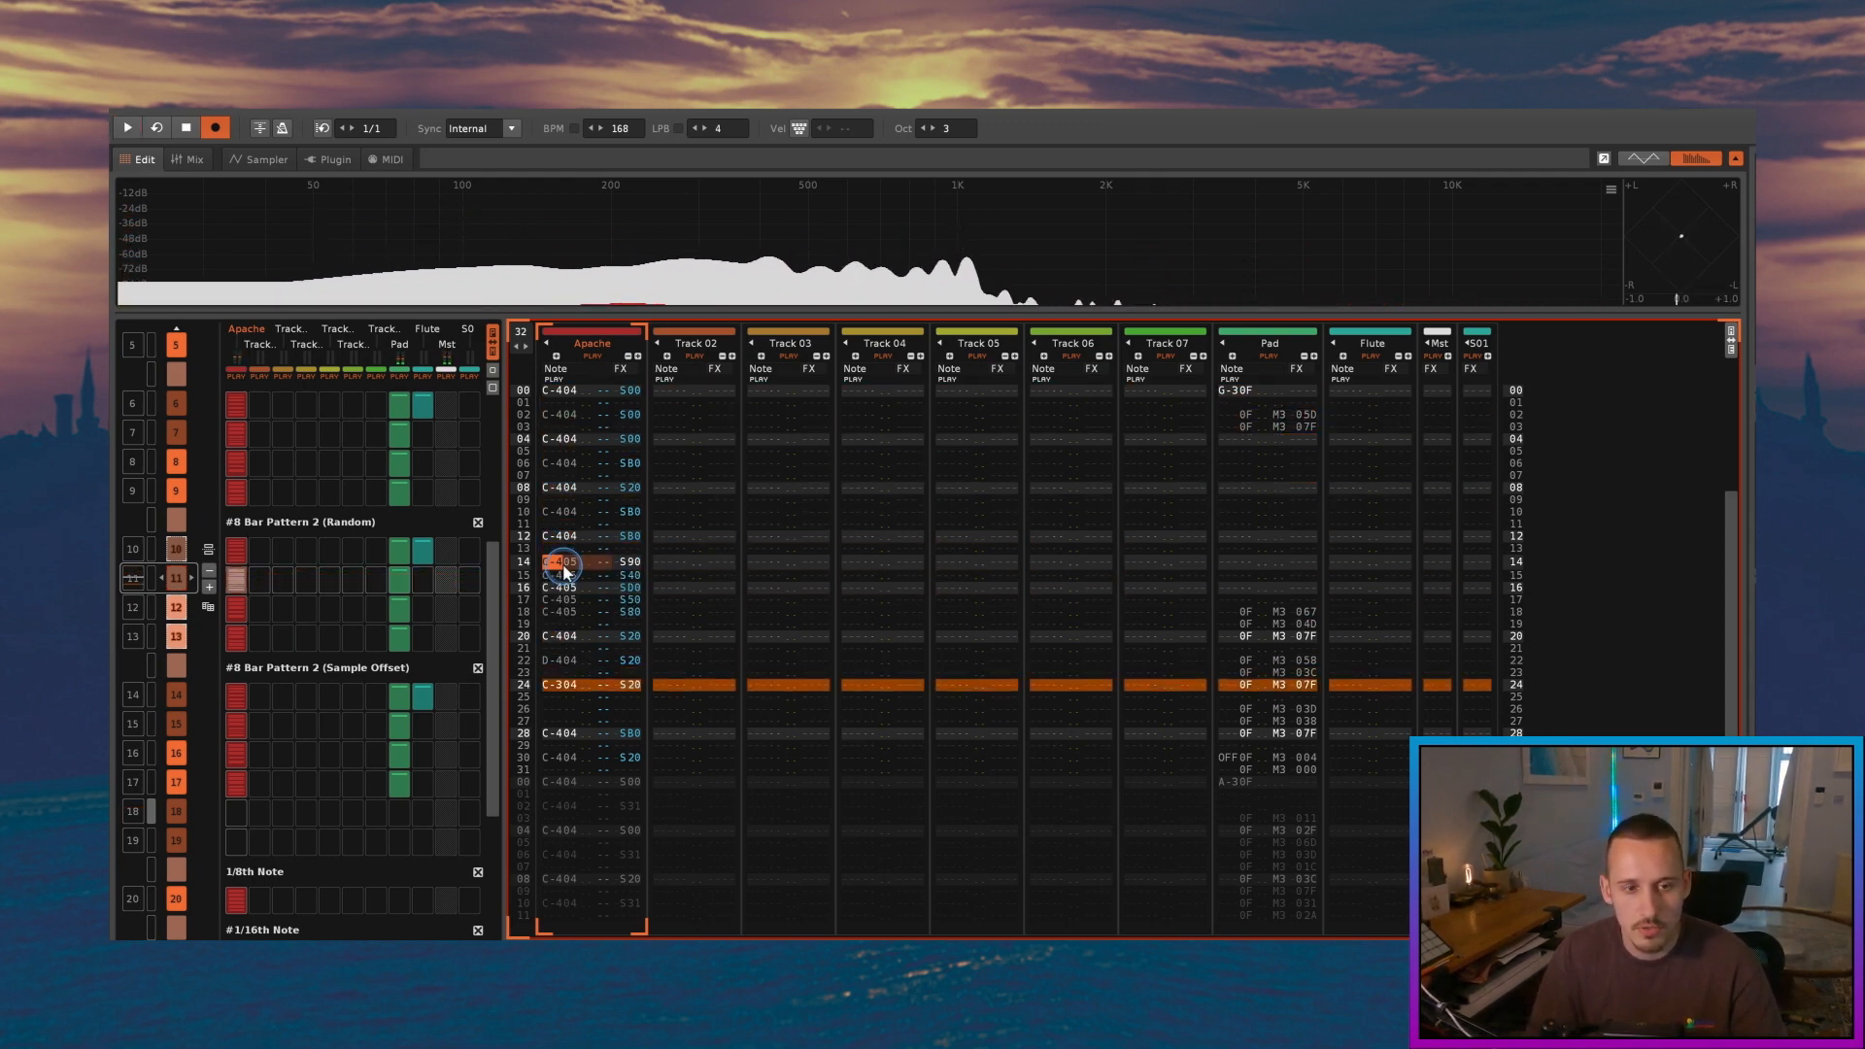
pyautogui.press('space')
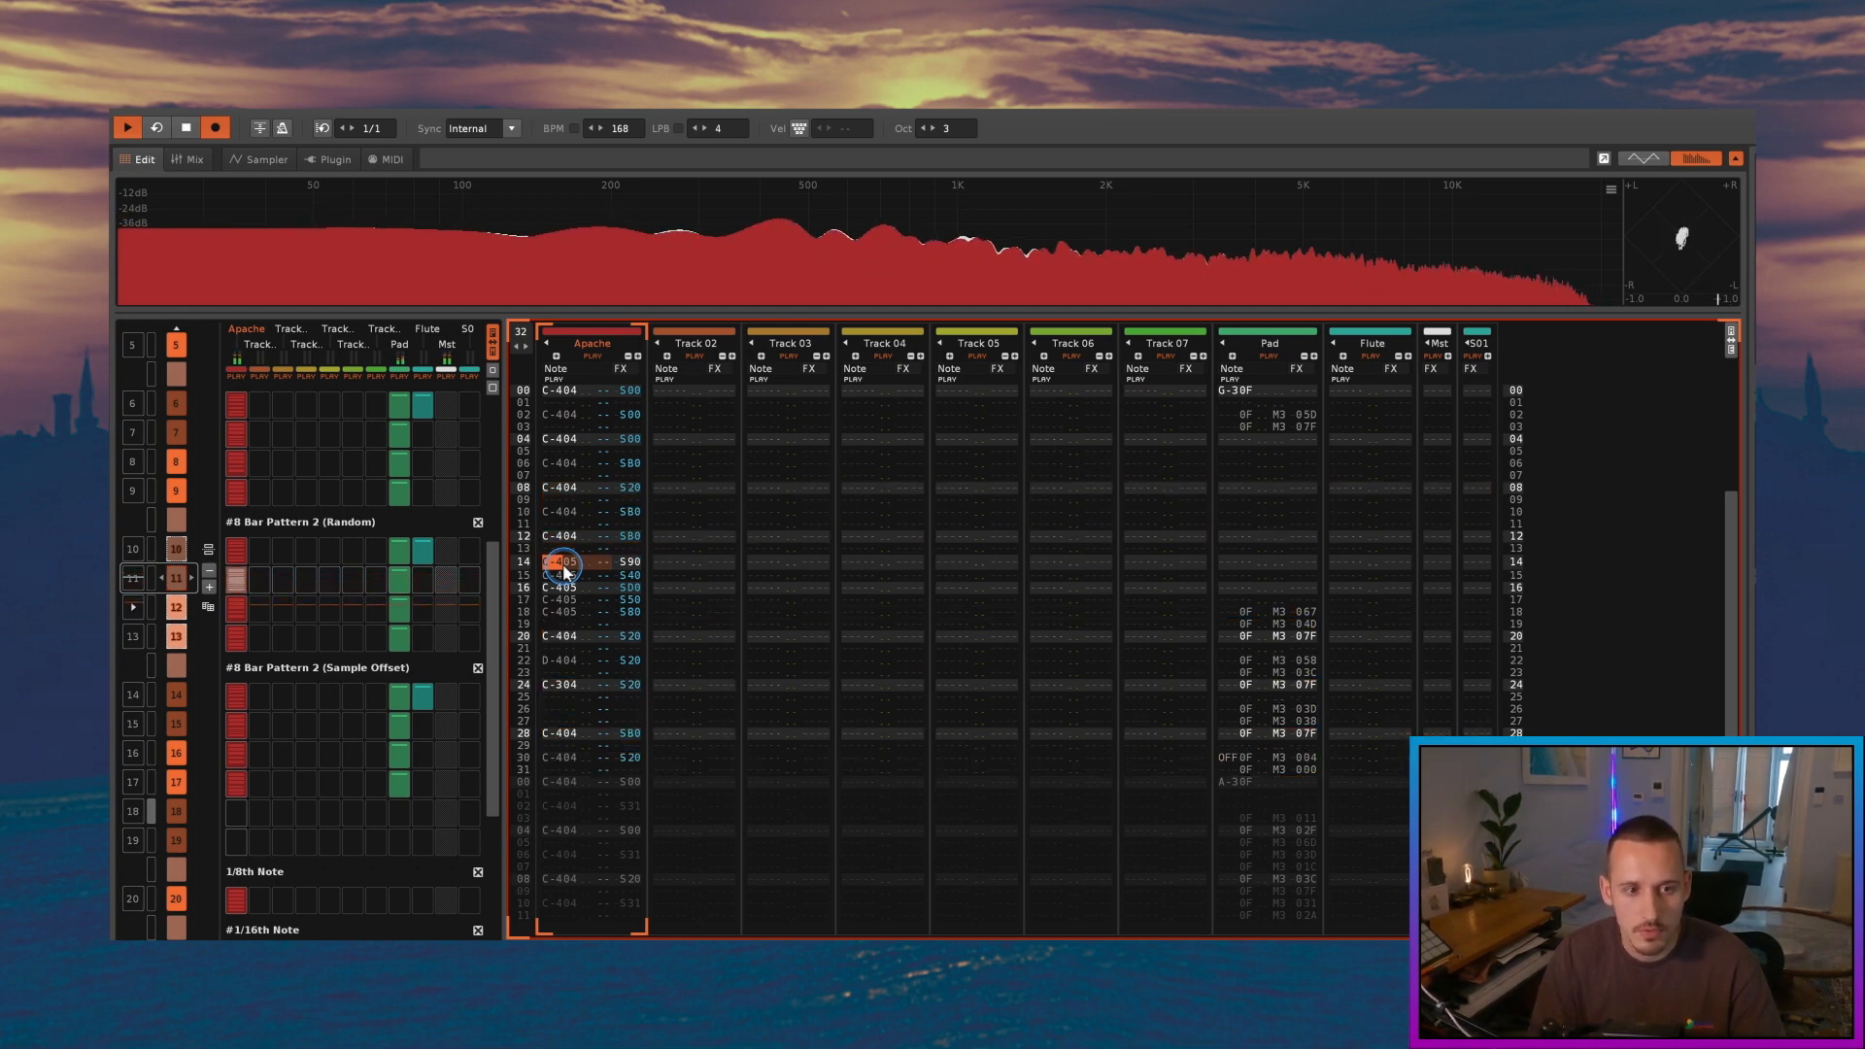
pyautogui.press('space')
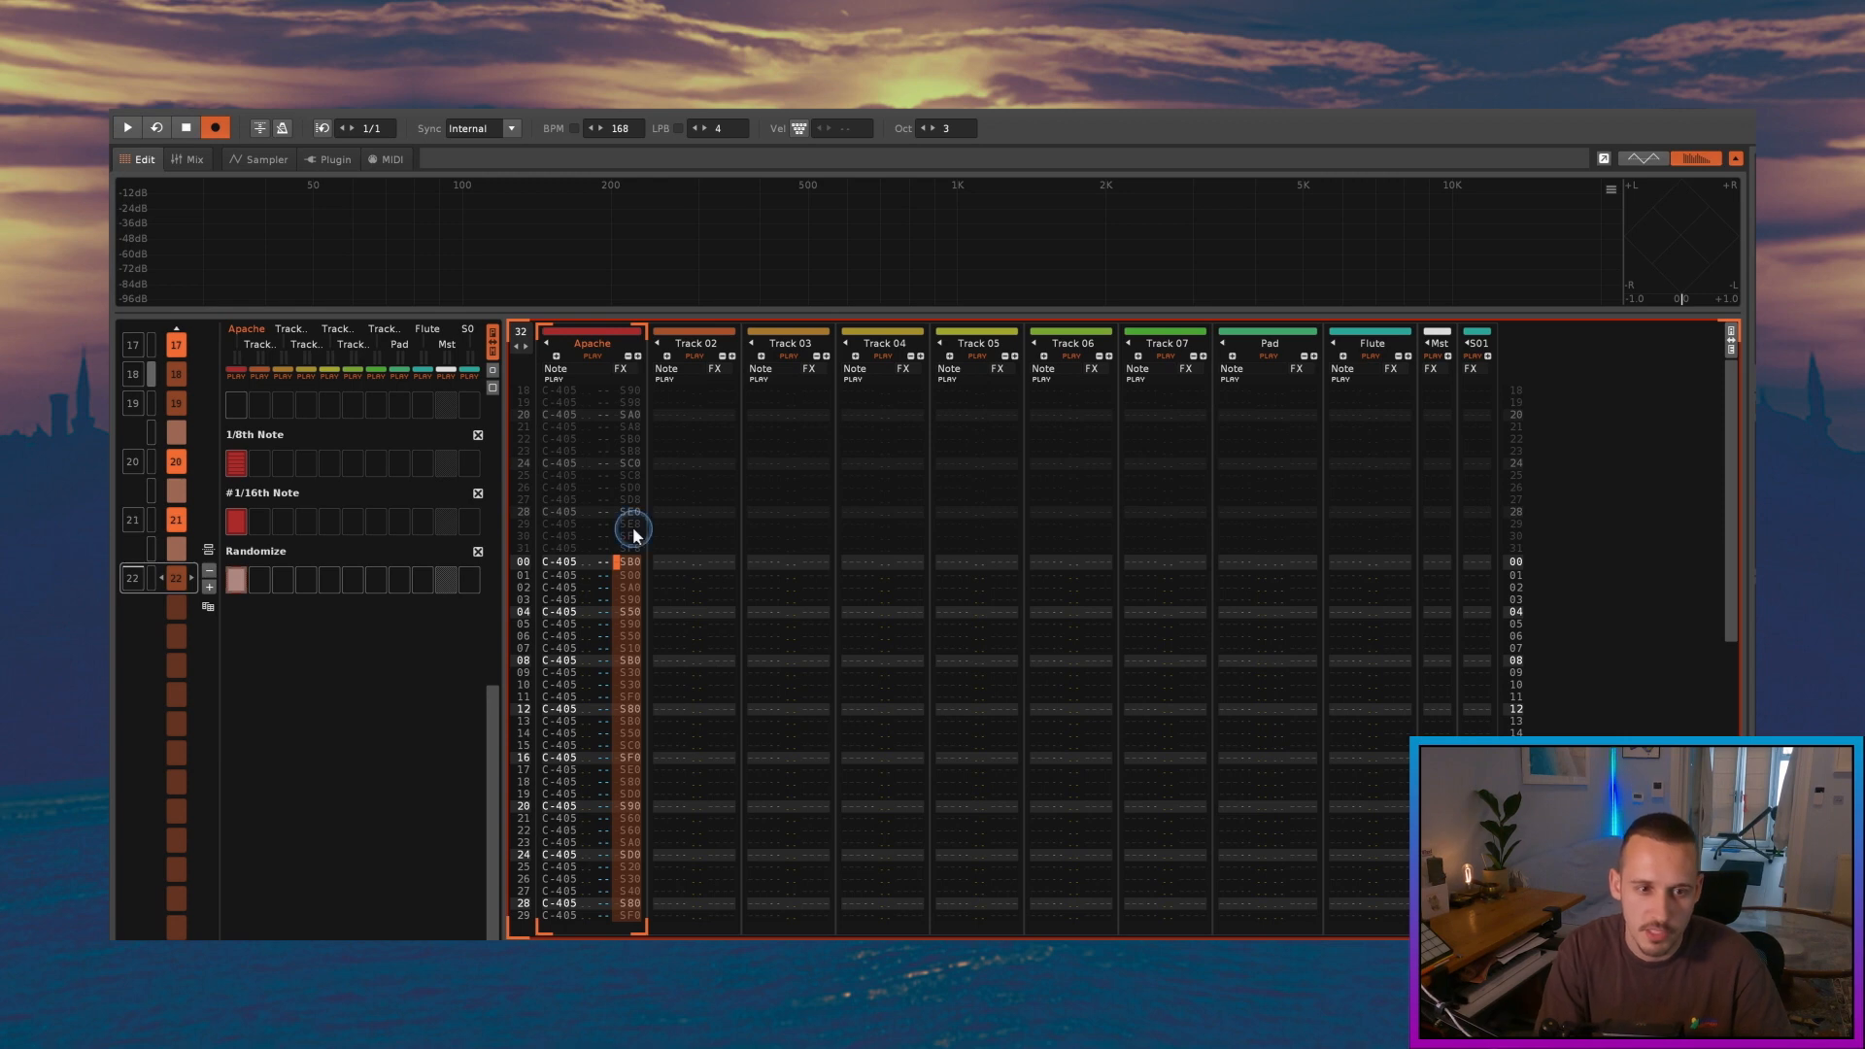
# Step: Audition the opening of the Randomize pattern and copy lines 04 to 06 of the Apache track
pyautogui.press('space')
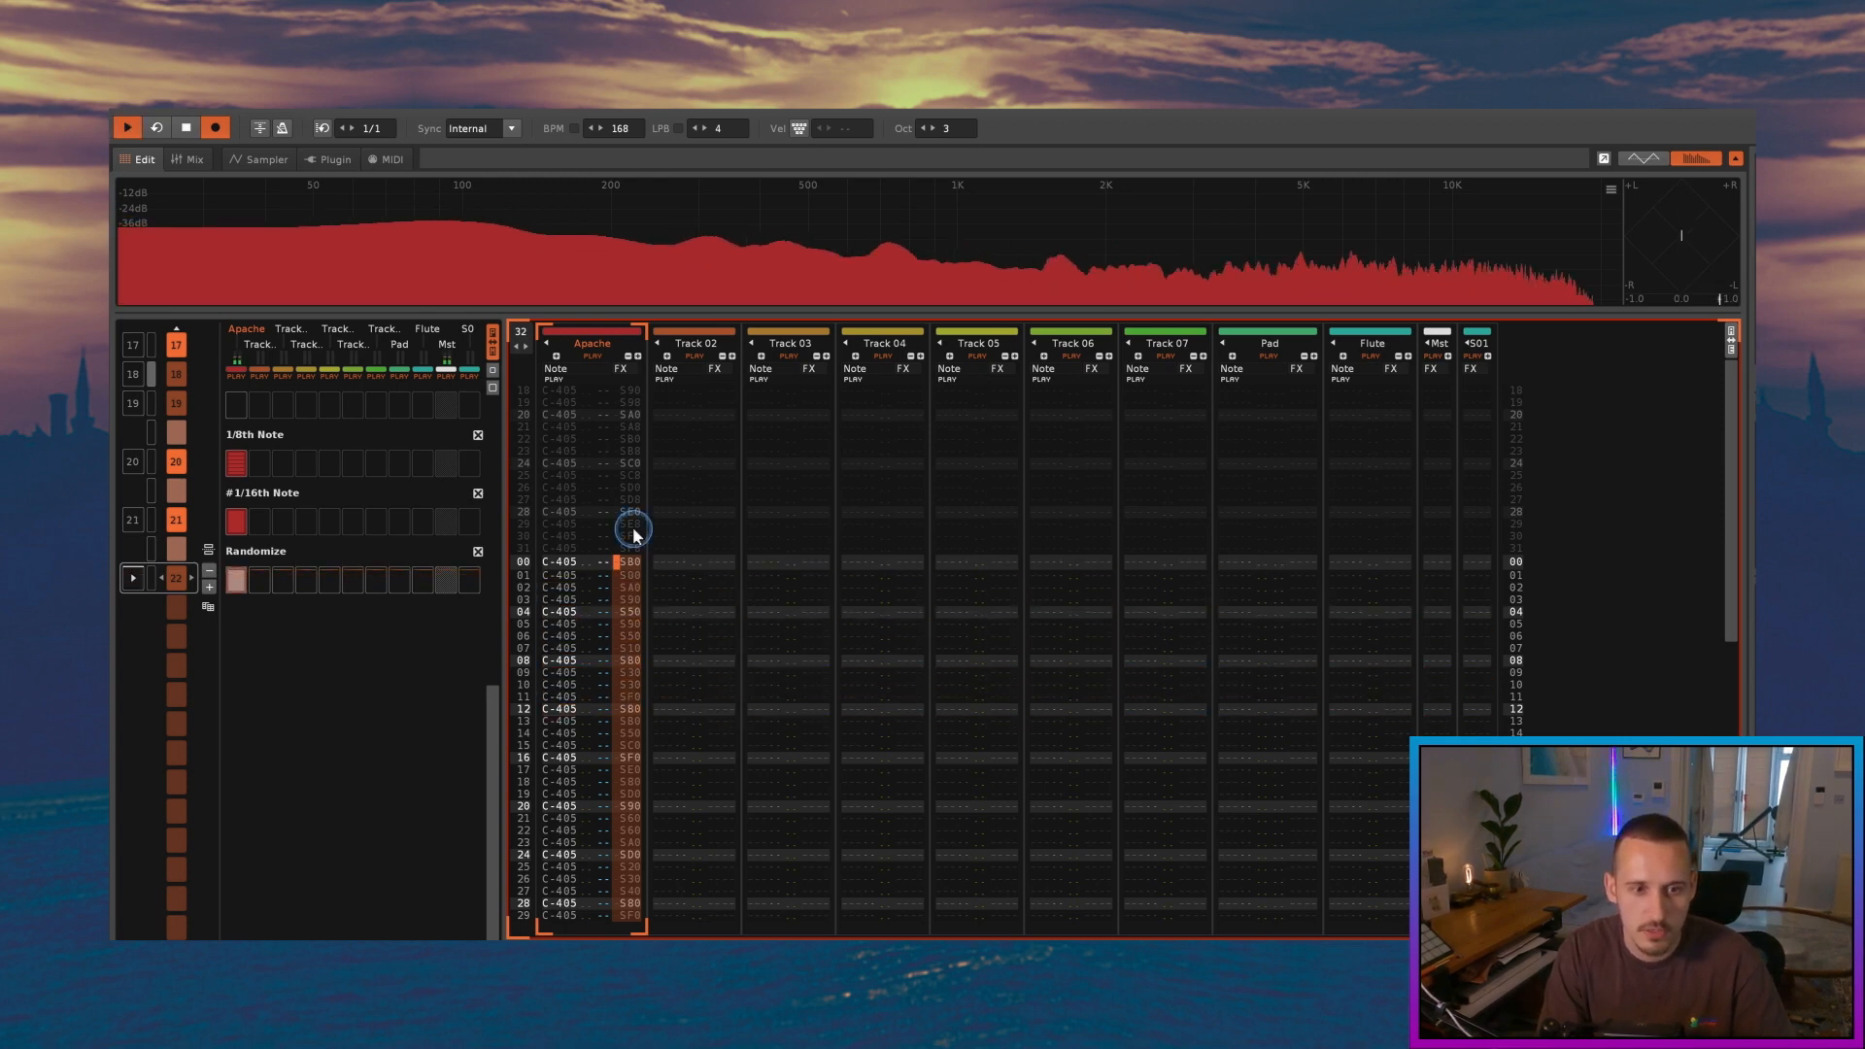
pyautogui.press('space')
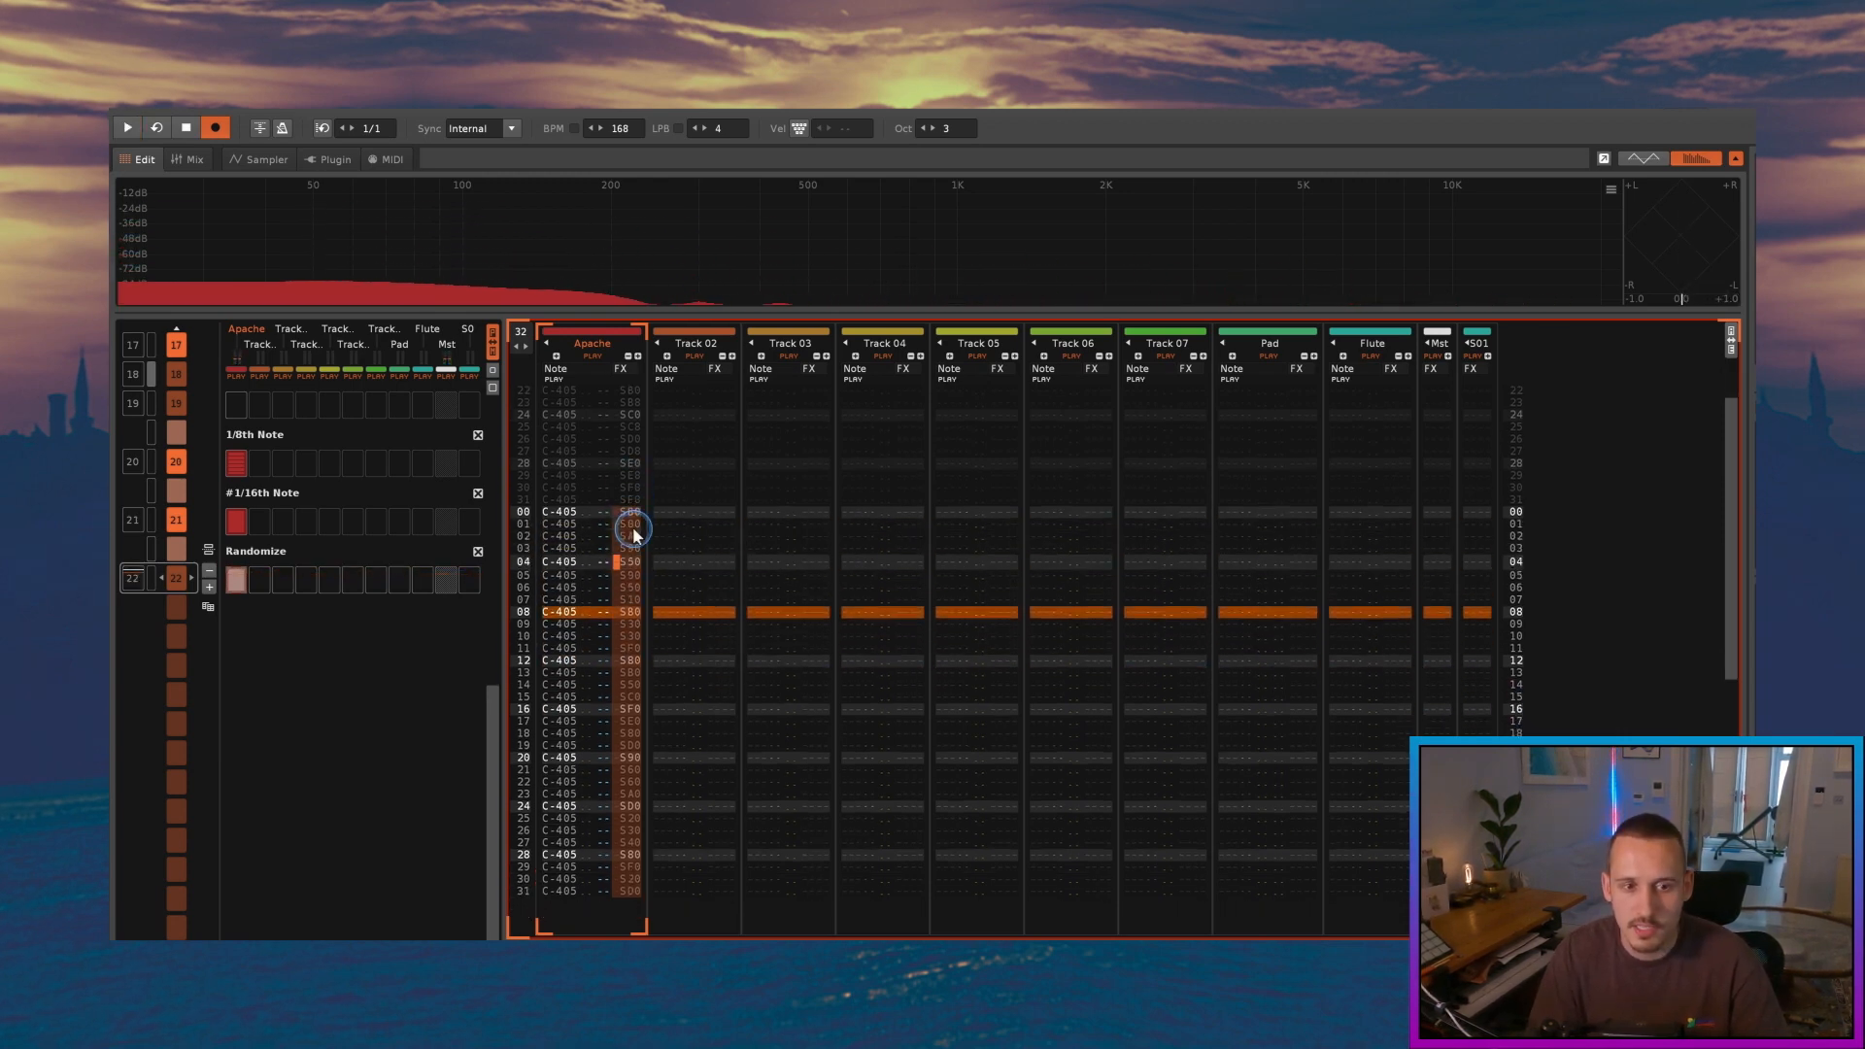
pyautogui.press('space')
pyautogui.press('space')
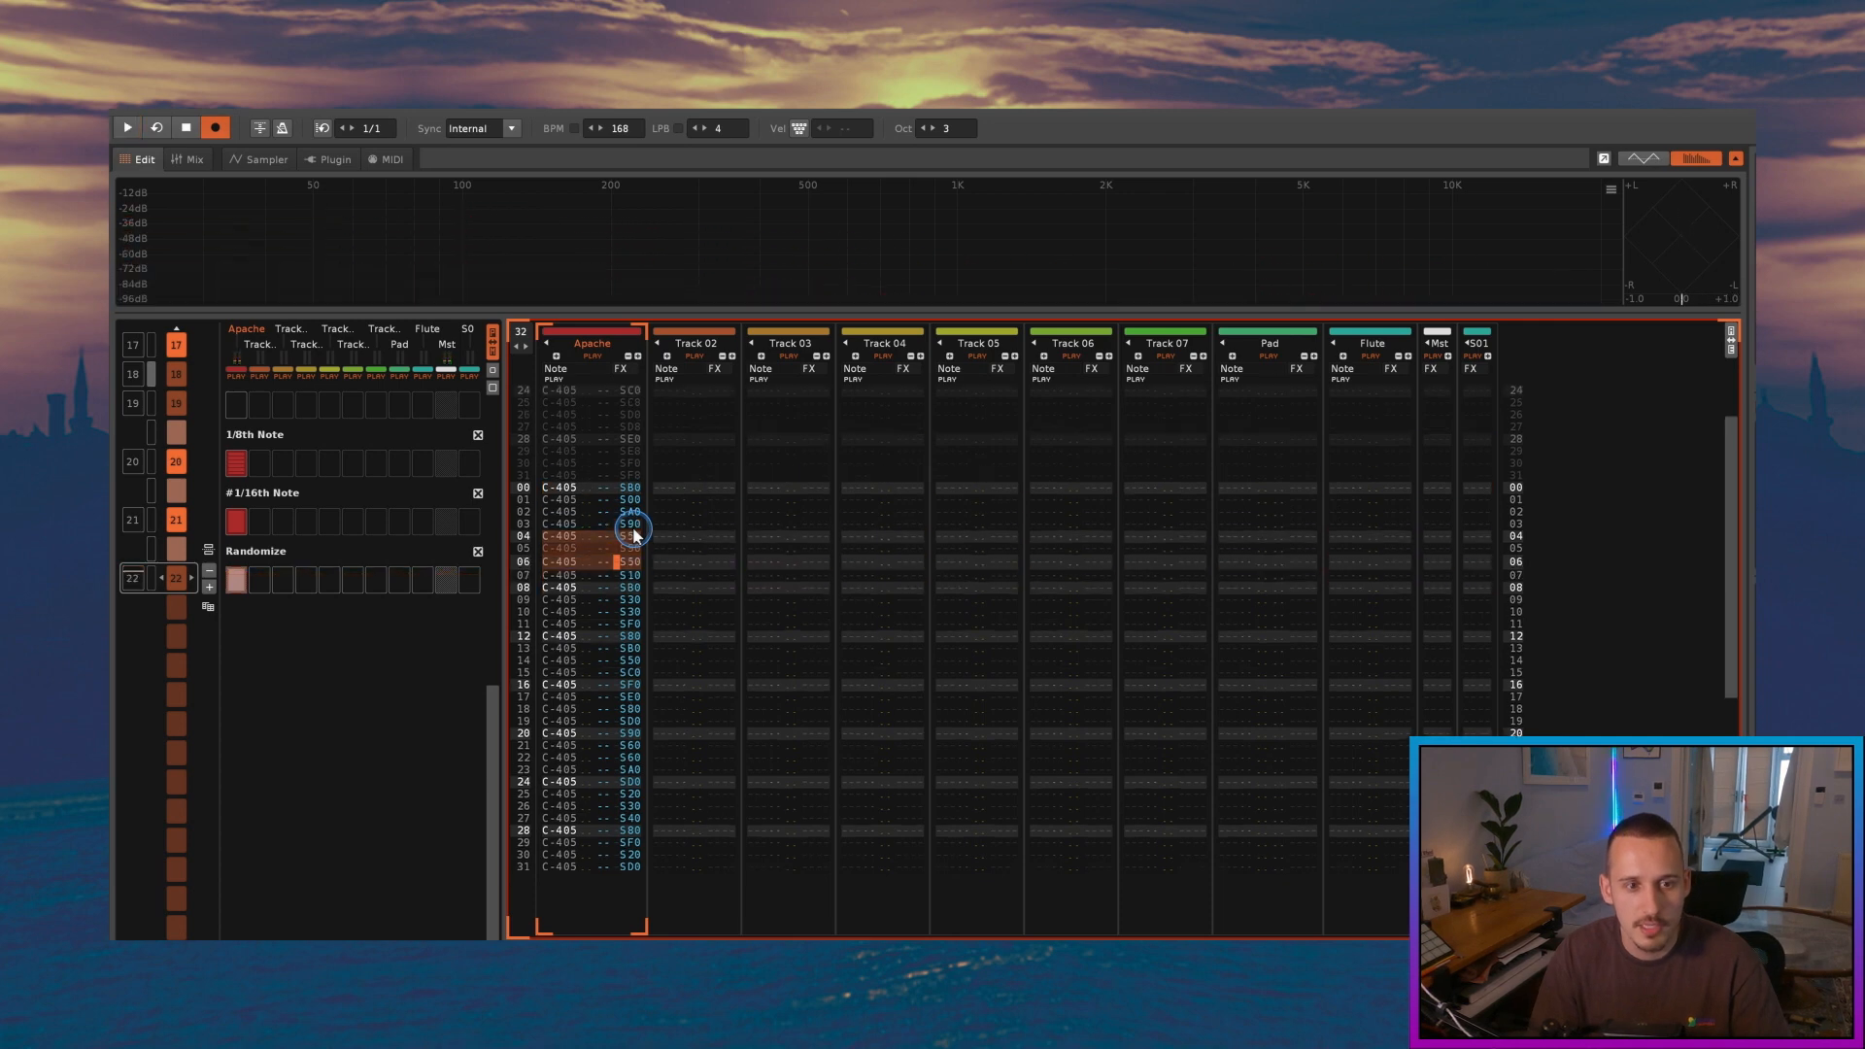
# Step: Paste the copied fill at line 24 of the Apache track in pattern 13 and play it with block looping on
pyautogui.scroll(6, 283, 549)
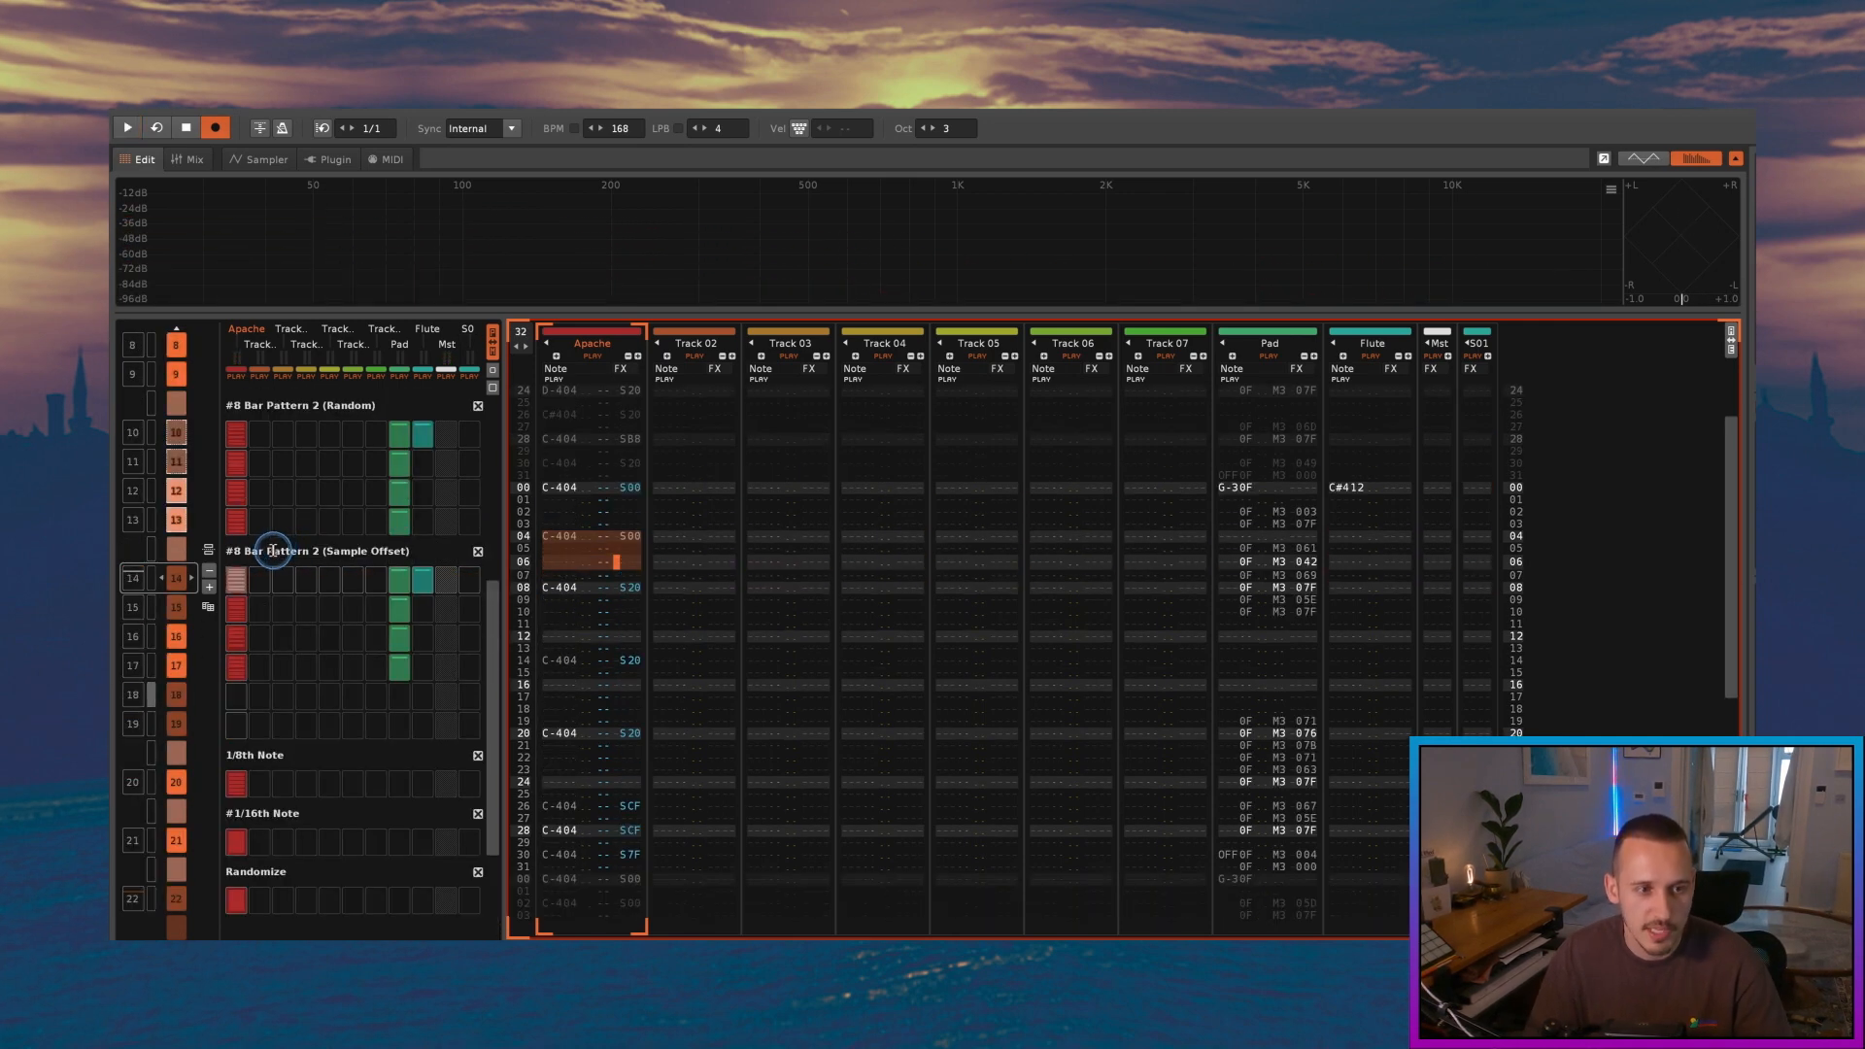
pyautogui.scroll(-2, 257, 573)
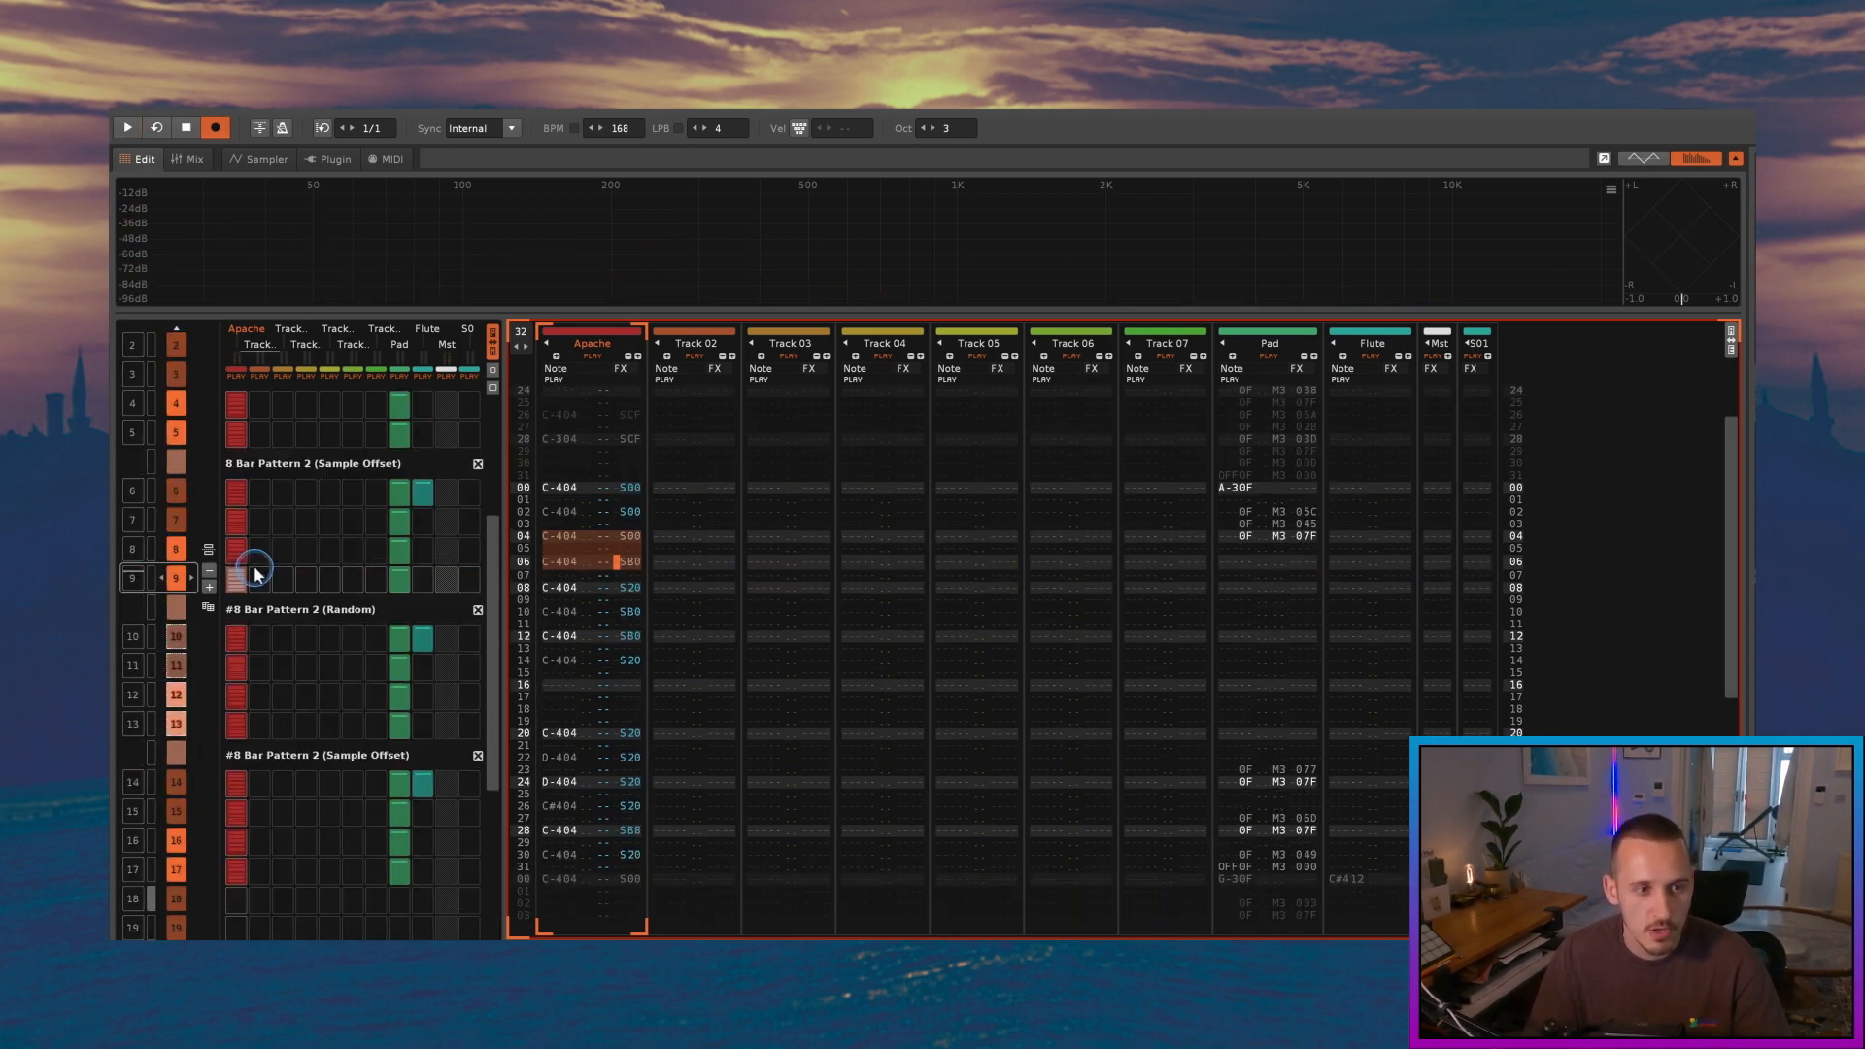
pyautogui.press('space')
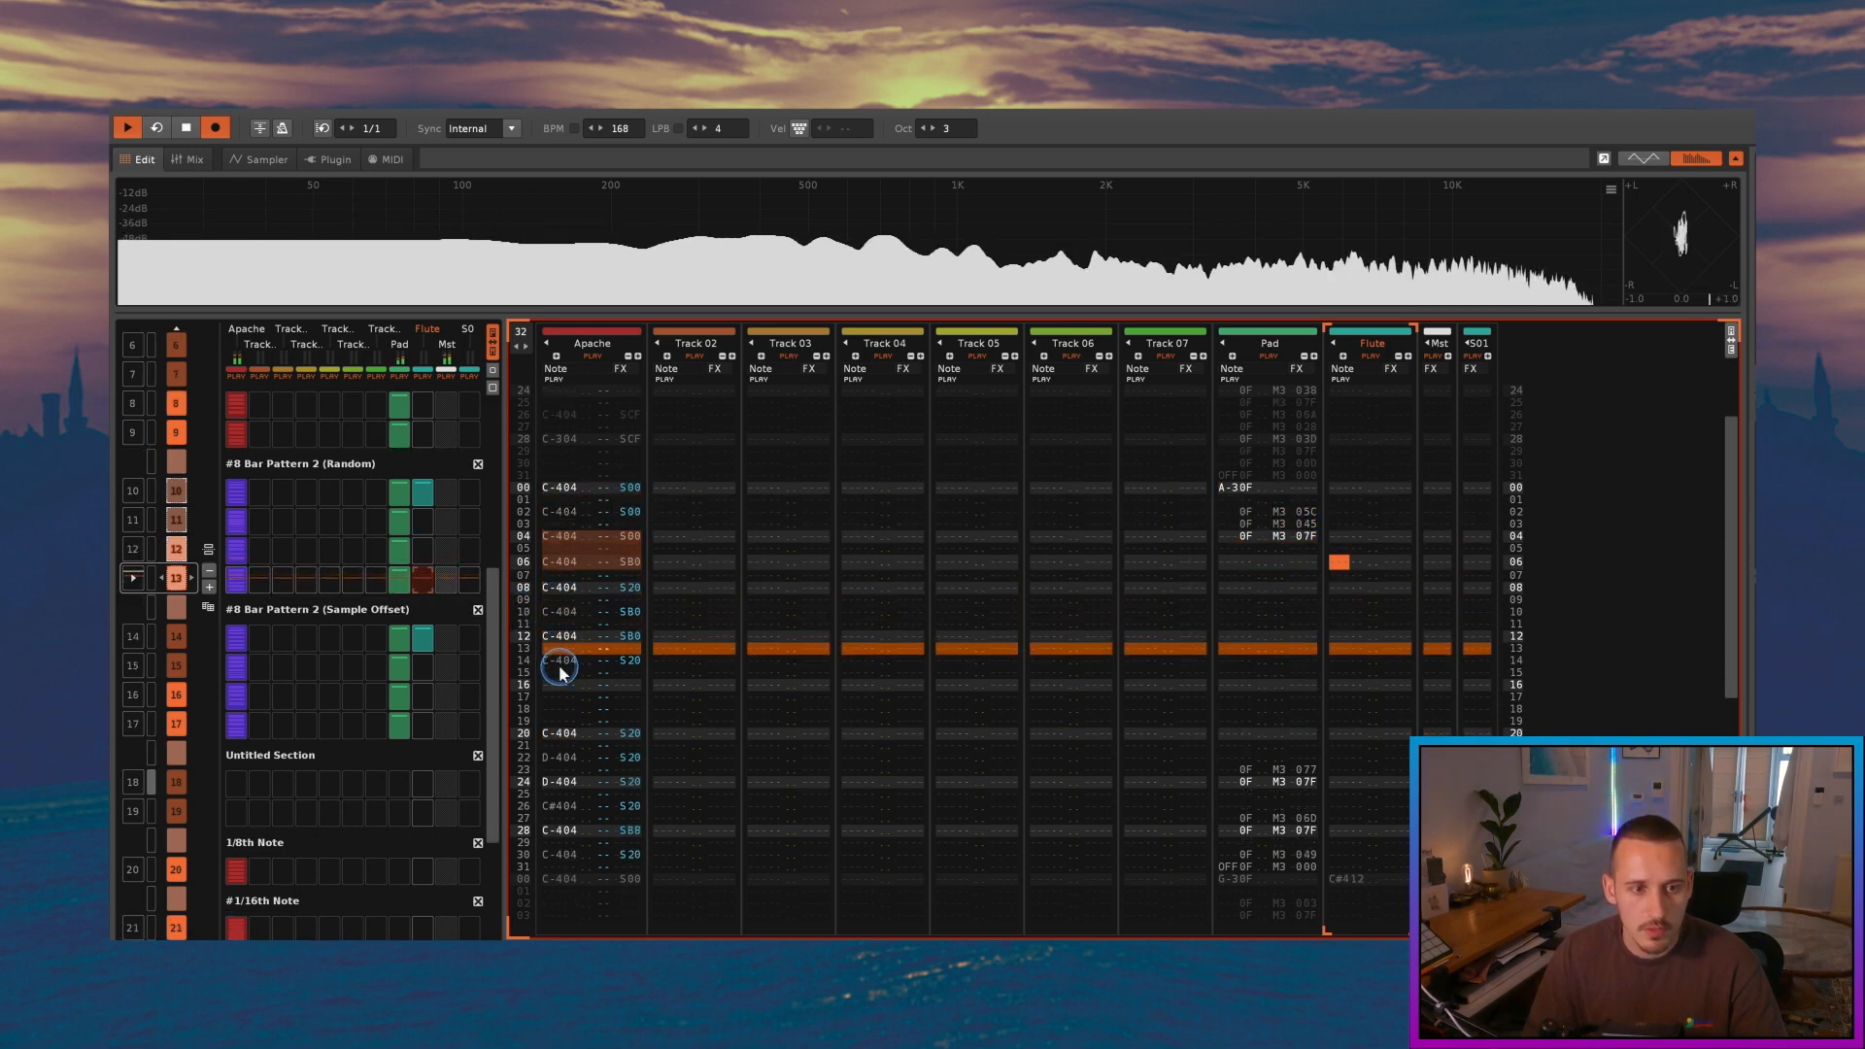
pyautogui.click(561, 782)
pyautogui.press('space')
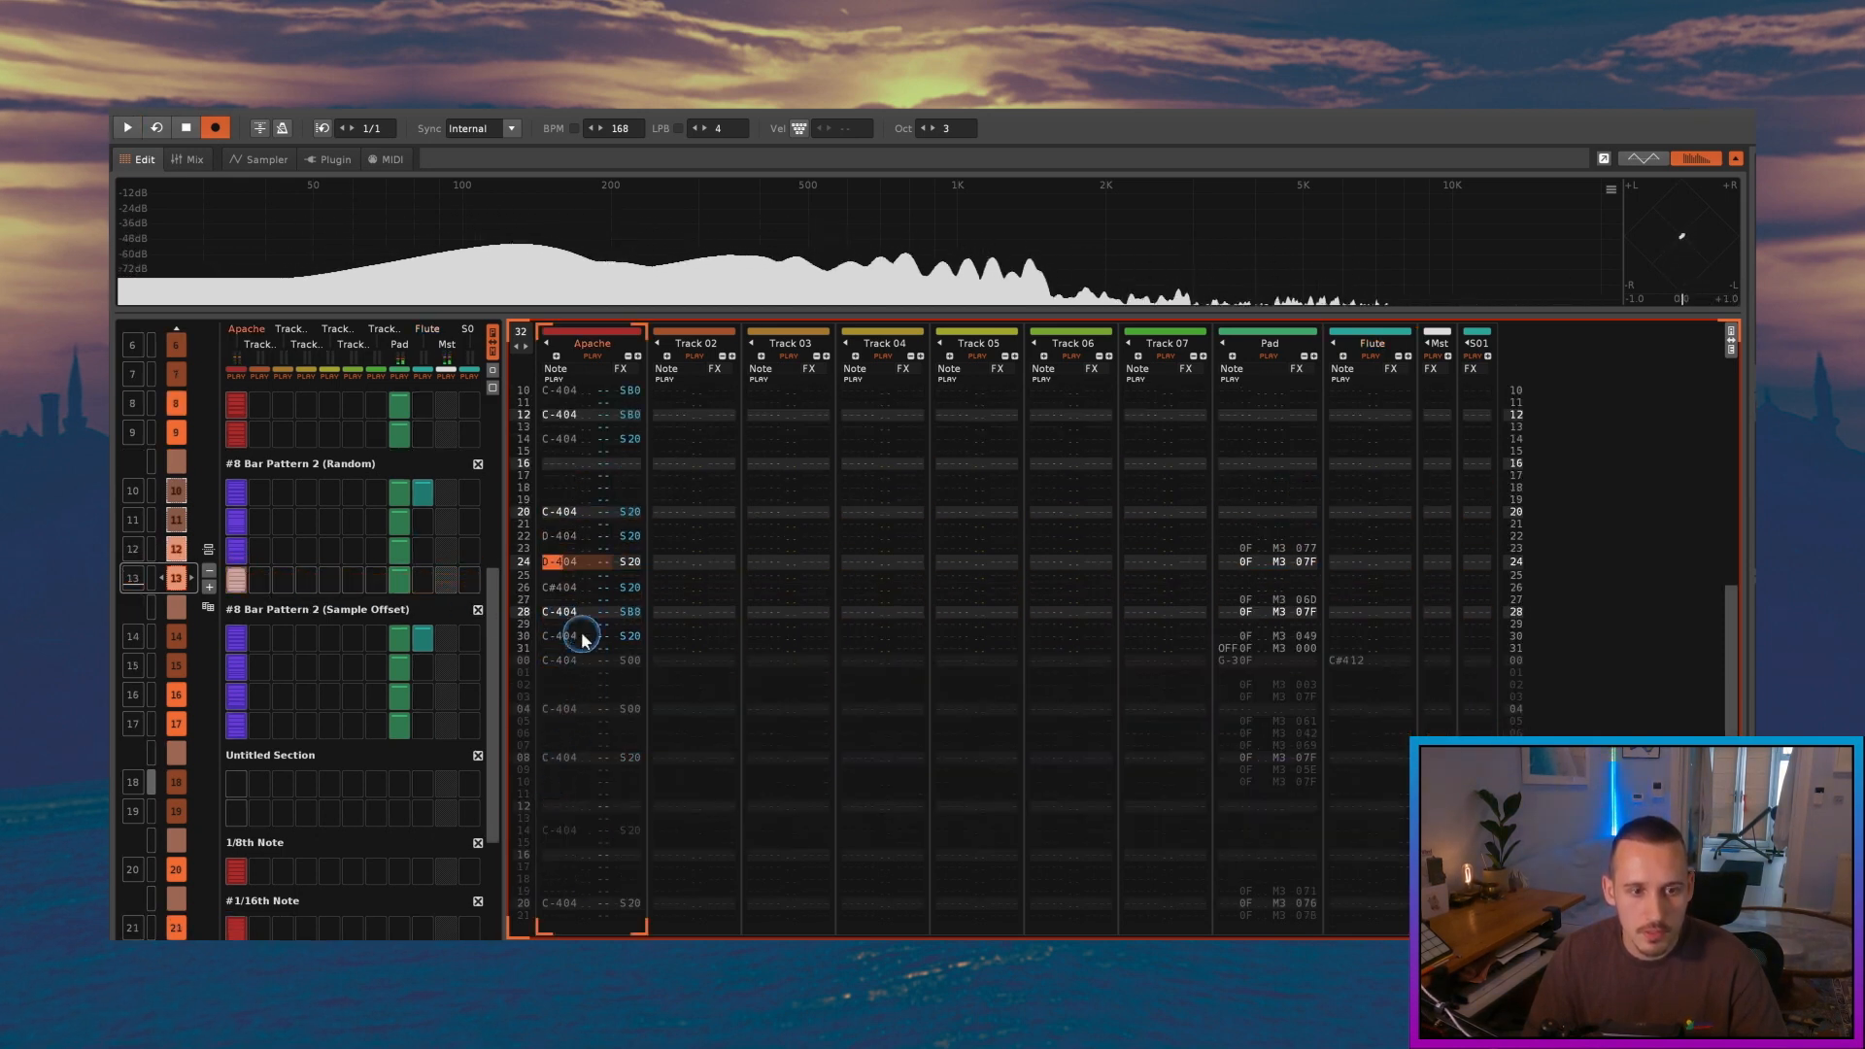
pyautogui.press('KP_Enter')
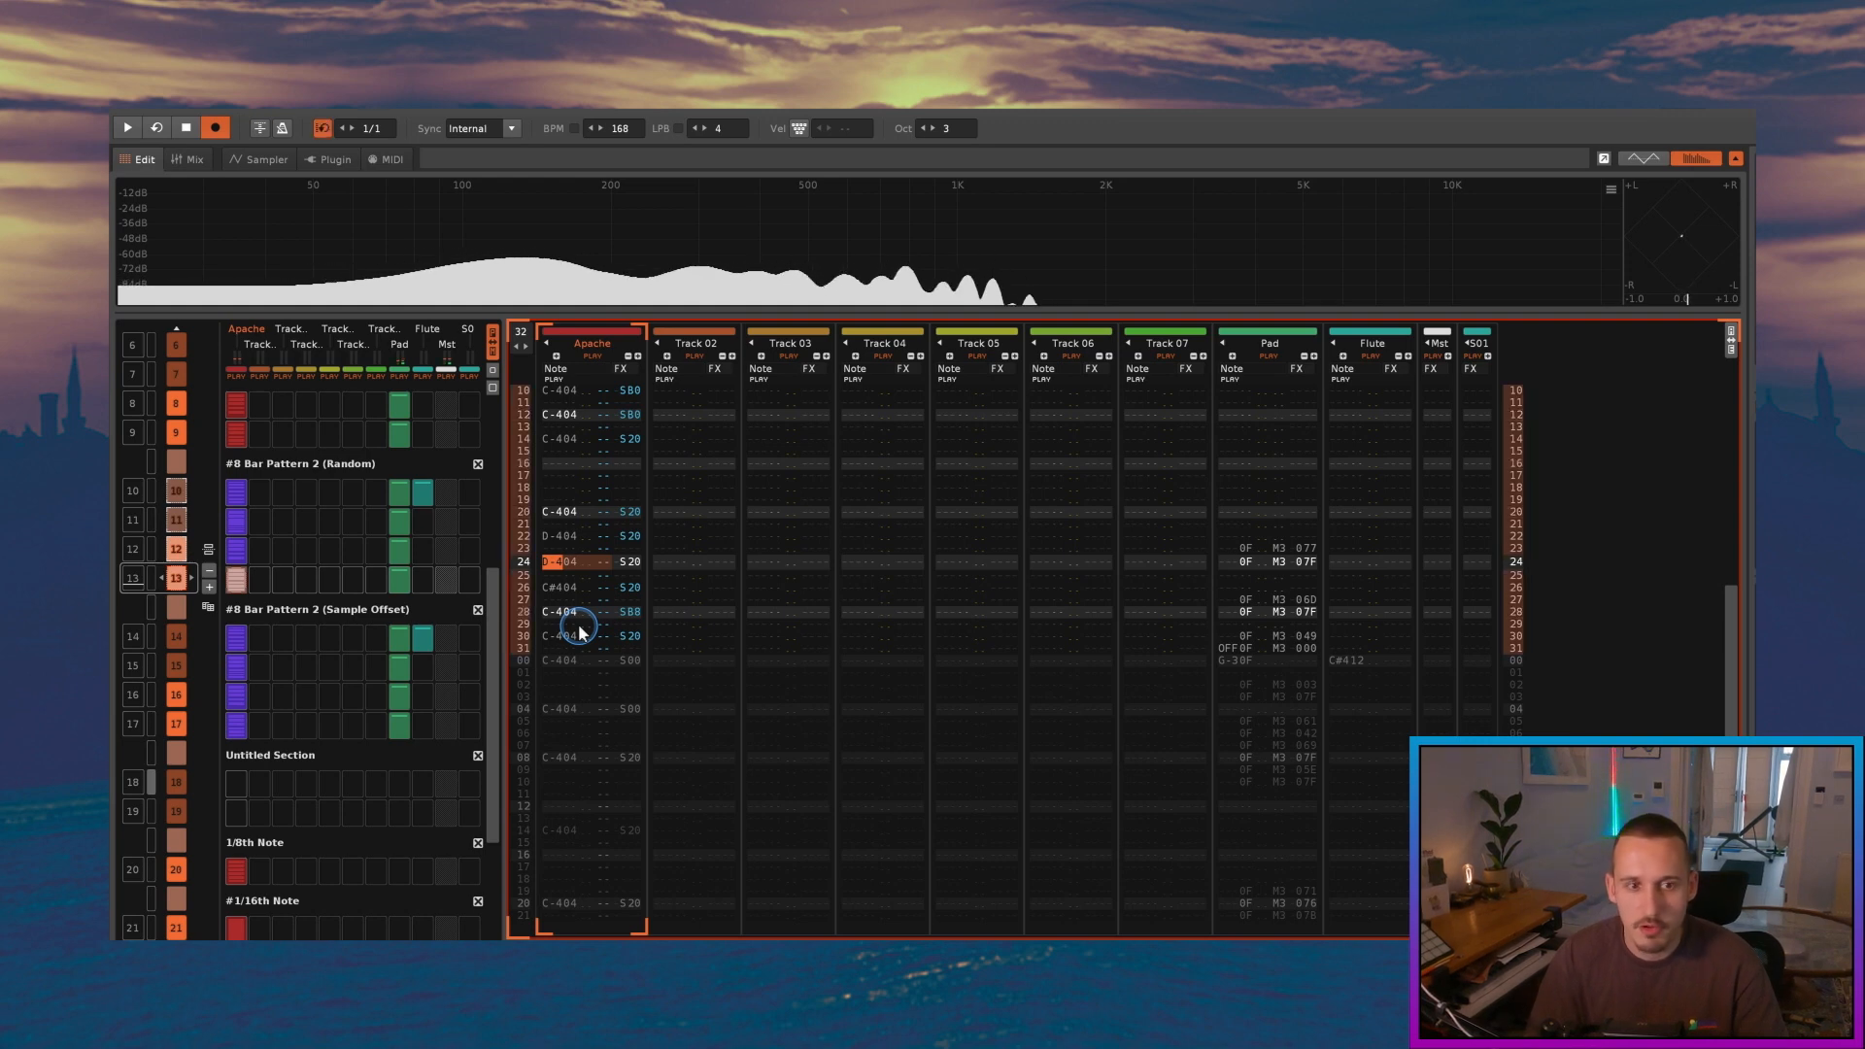
pyautogui.press('space')
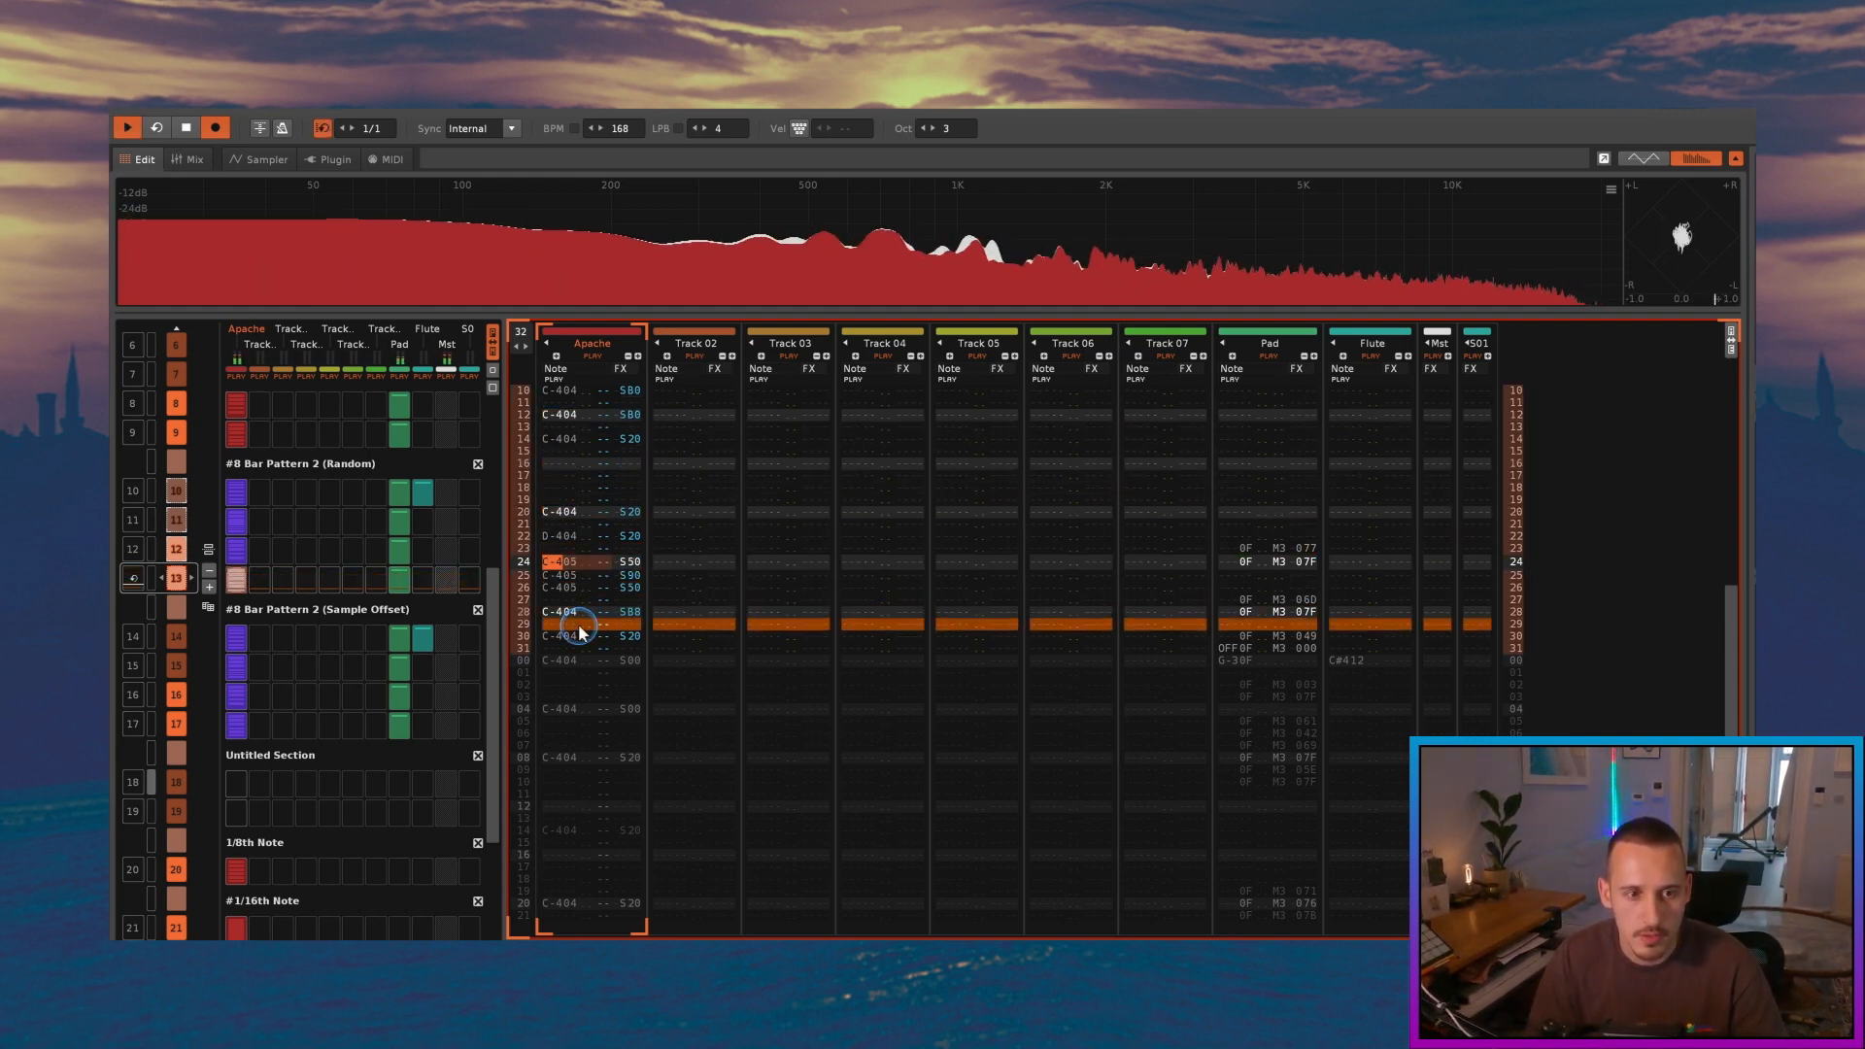
# Step: Paste the same fill again at line 28 of the Apache track in pattern 13 and listen to the result
pyautogui.press('space')
pyautogui.press('Down')
pyautogui.press('Down')
pyautogui.press('Down')
pyautogui.press('Down')
pyautogui.hotkey('ctrl', 'v')
pyautogui.press('space')
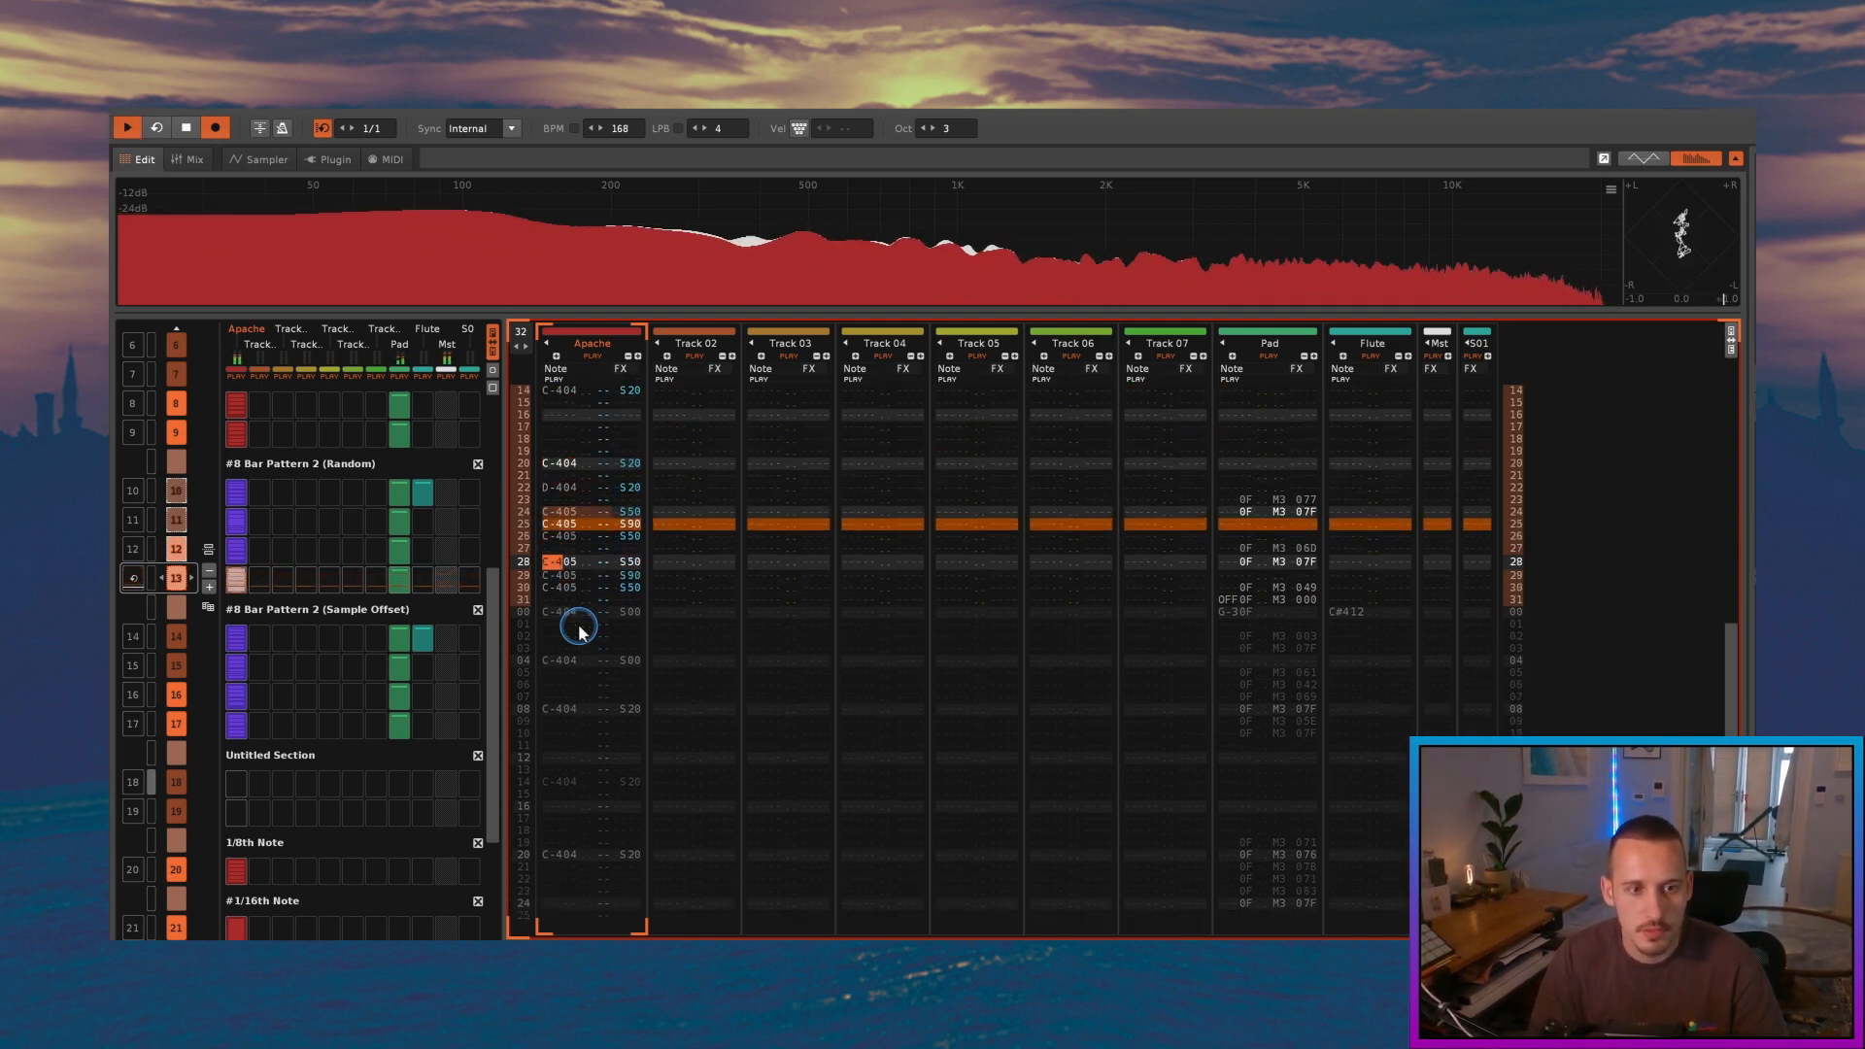
pyautogui.press('space')
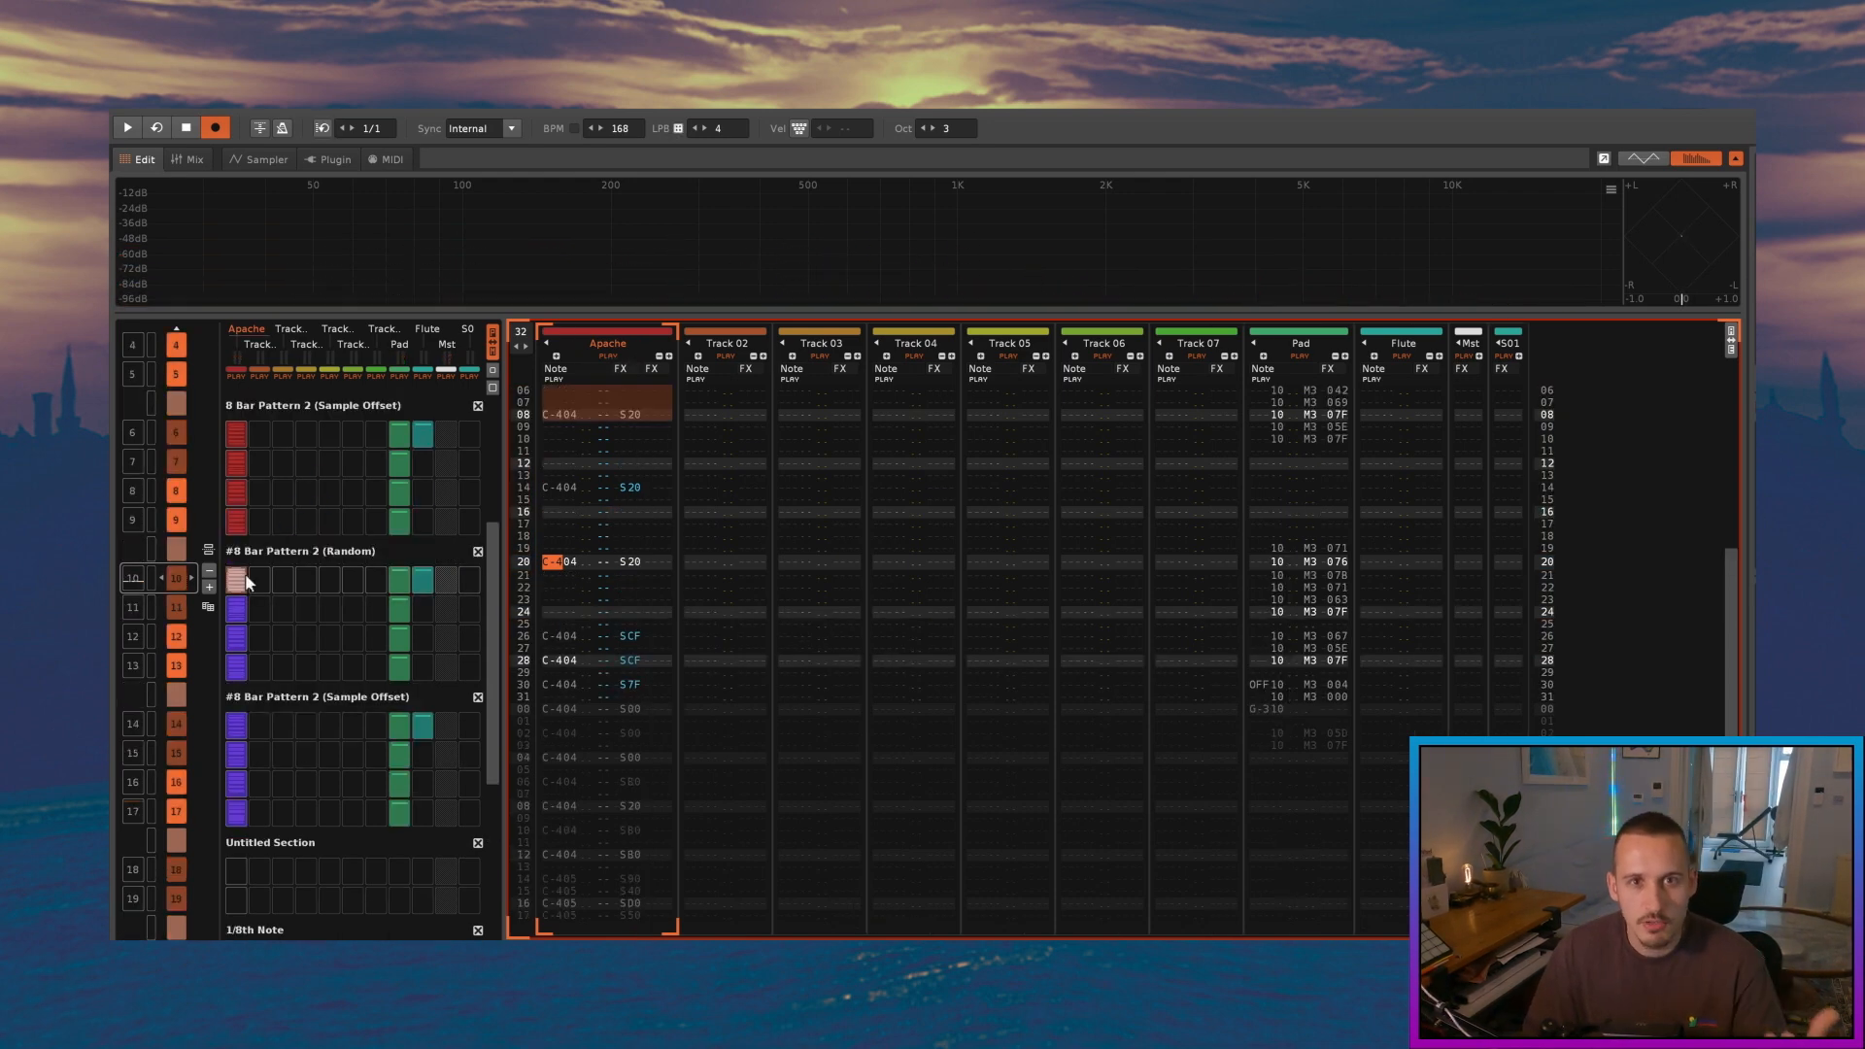
# Step: Loop patterns 10 to 17 in the sequence and play through the Random and Sample Offset sections
pyautogui.click(242, 580)
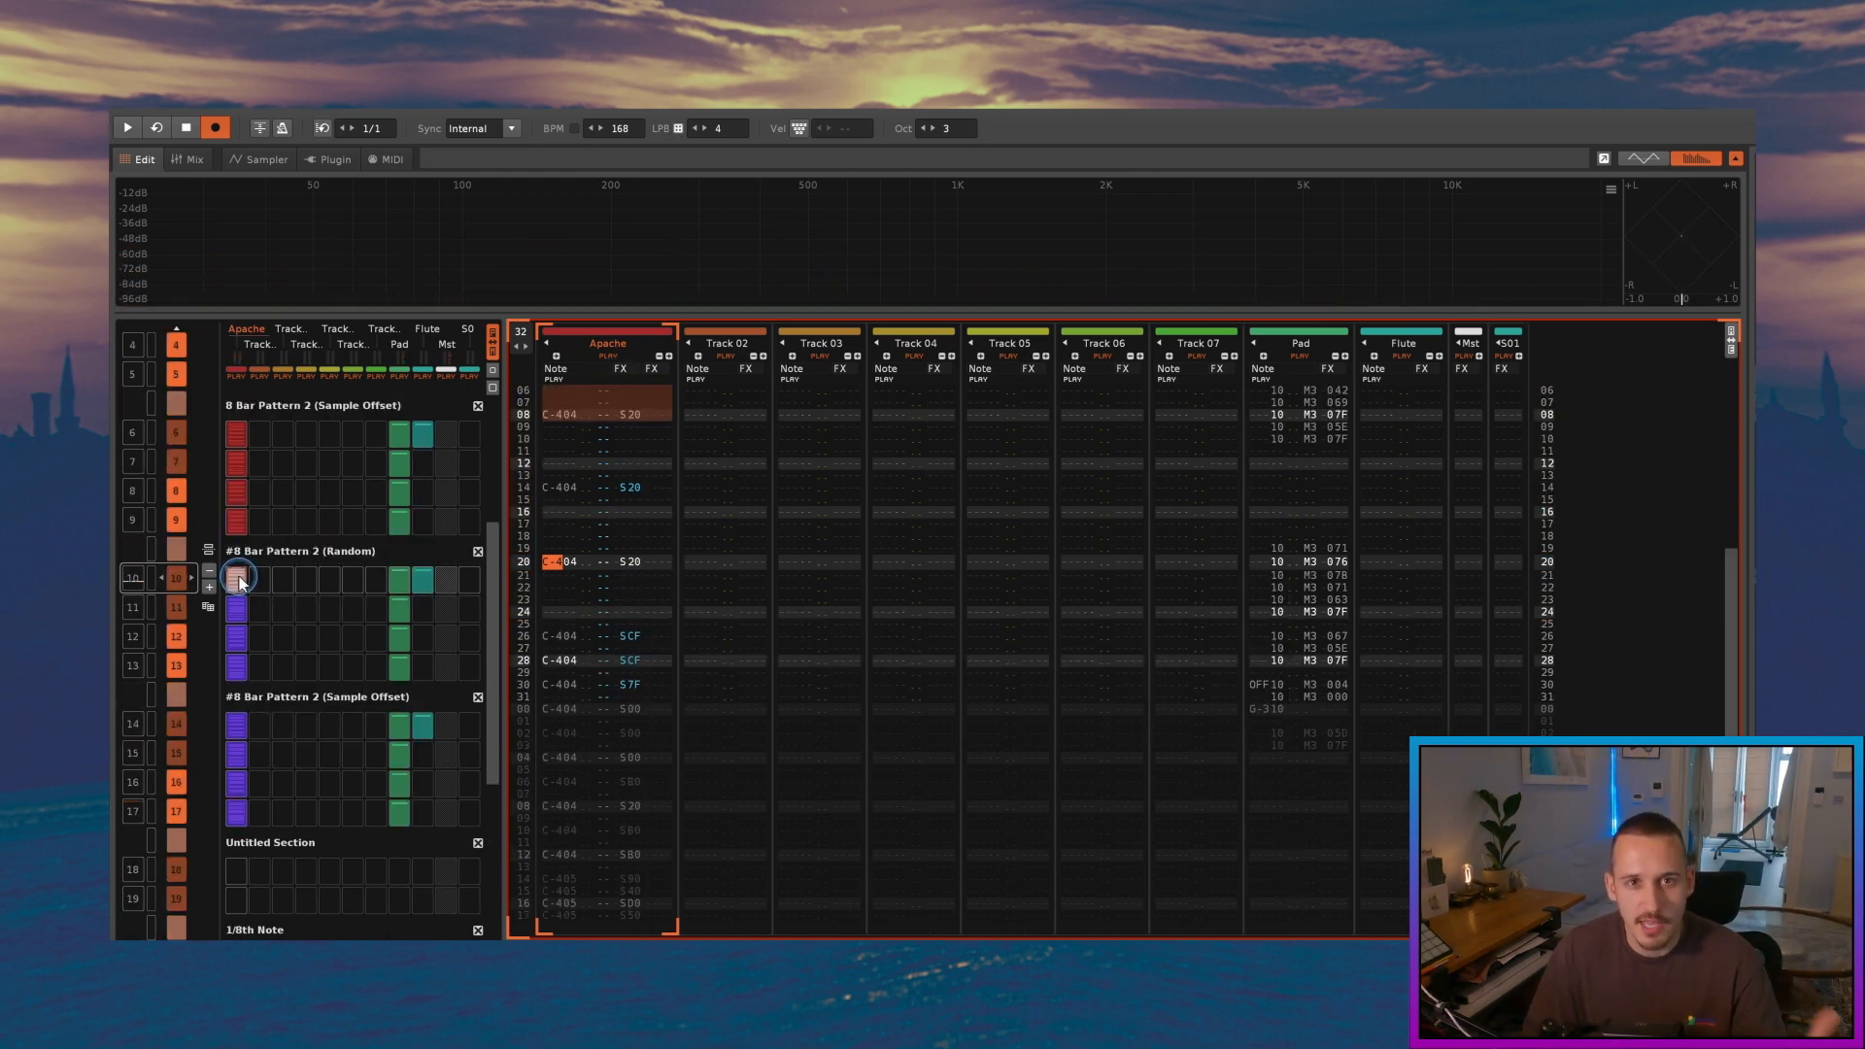
pyautogui.click(242, 581)
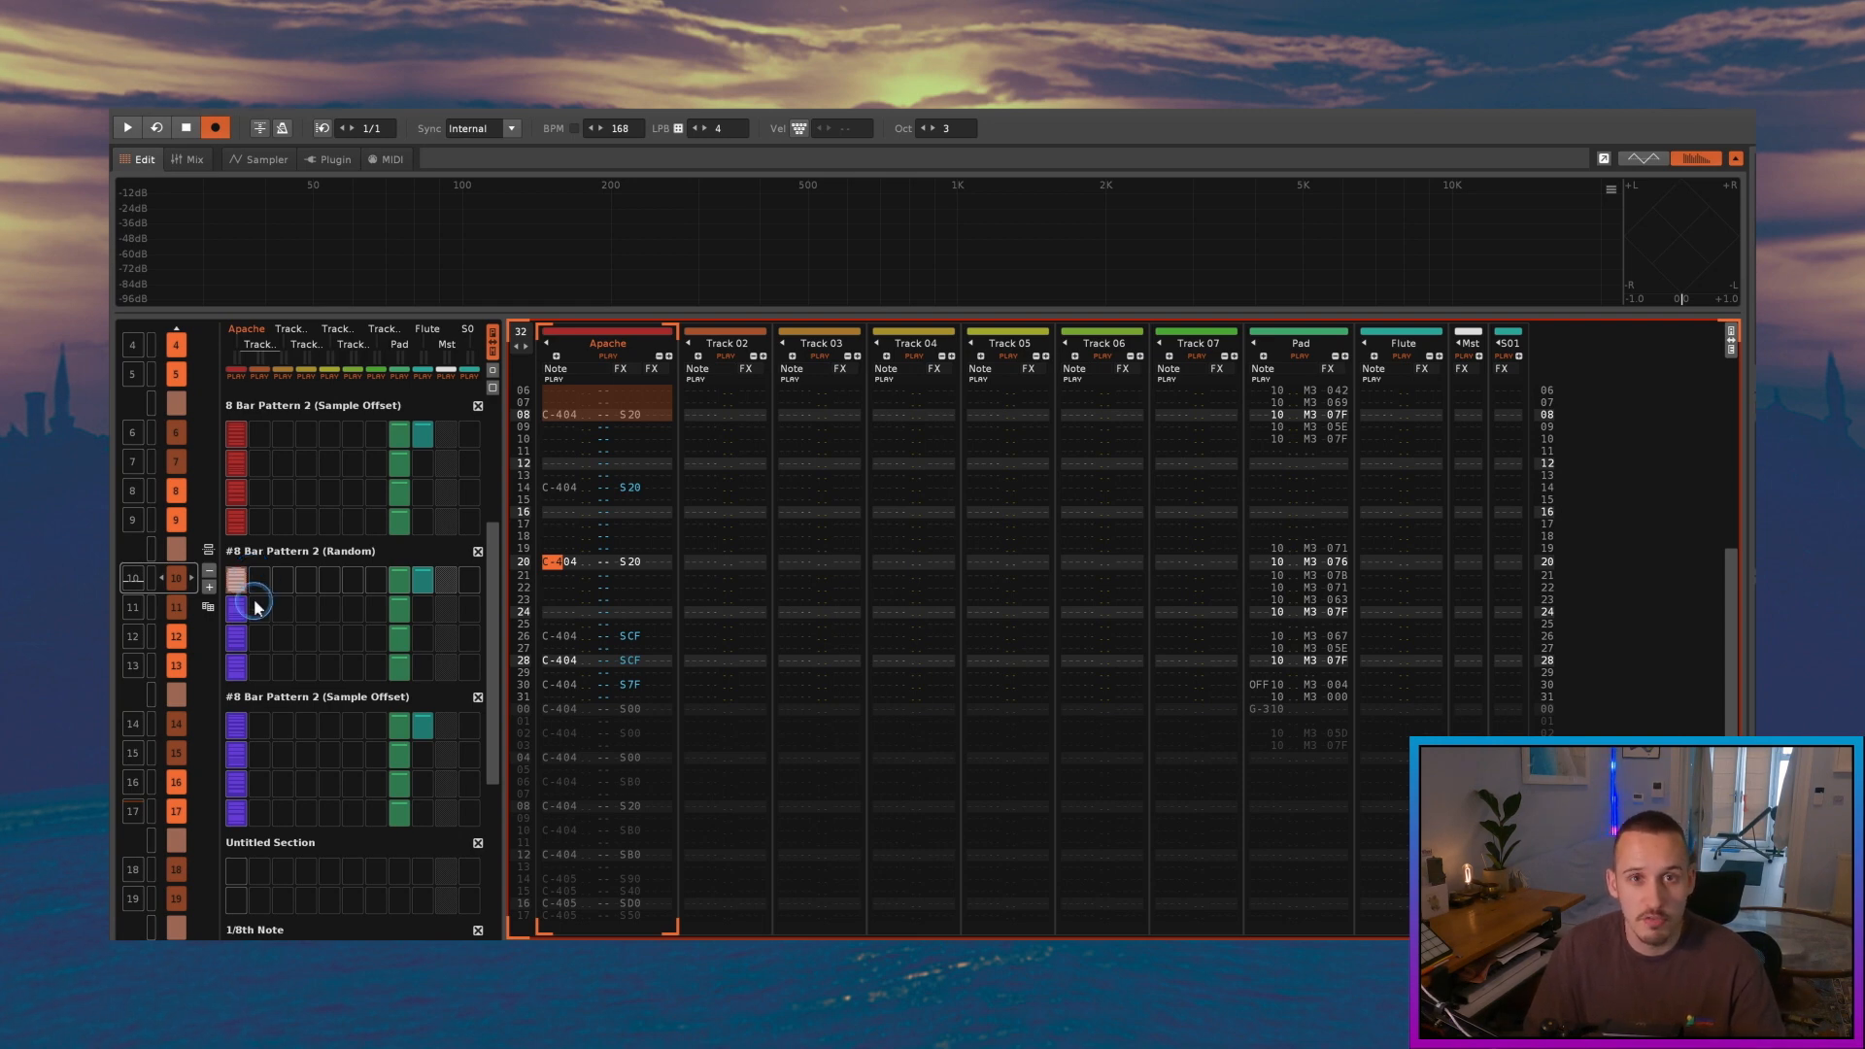
pyautogui.click(151, 807)
pyautogui.click(150, 578)
pyautogui.click(152, 811)
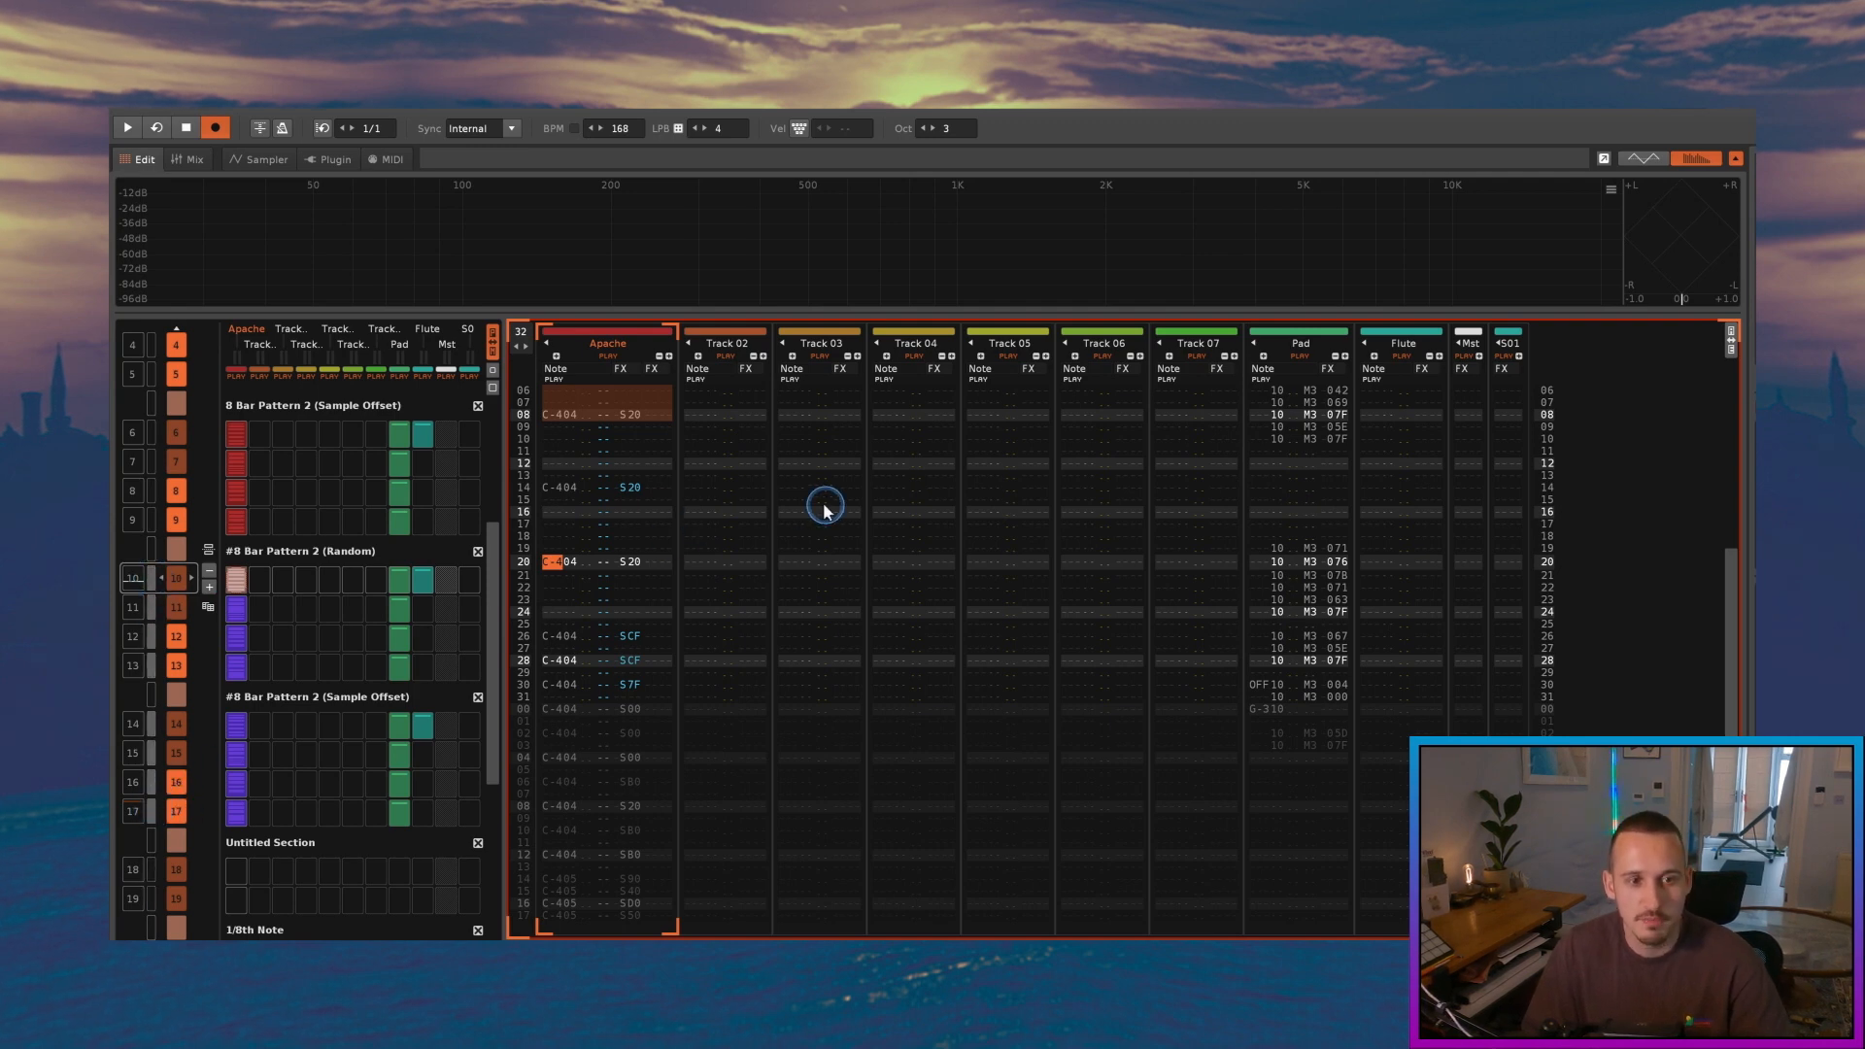
pyautogui.press('space')
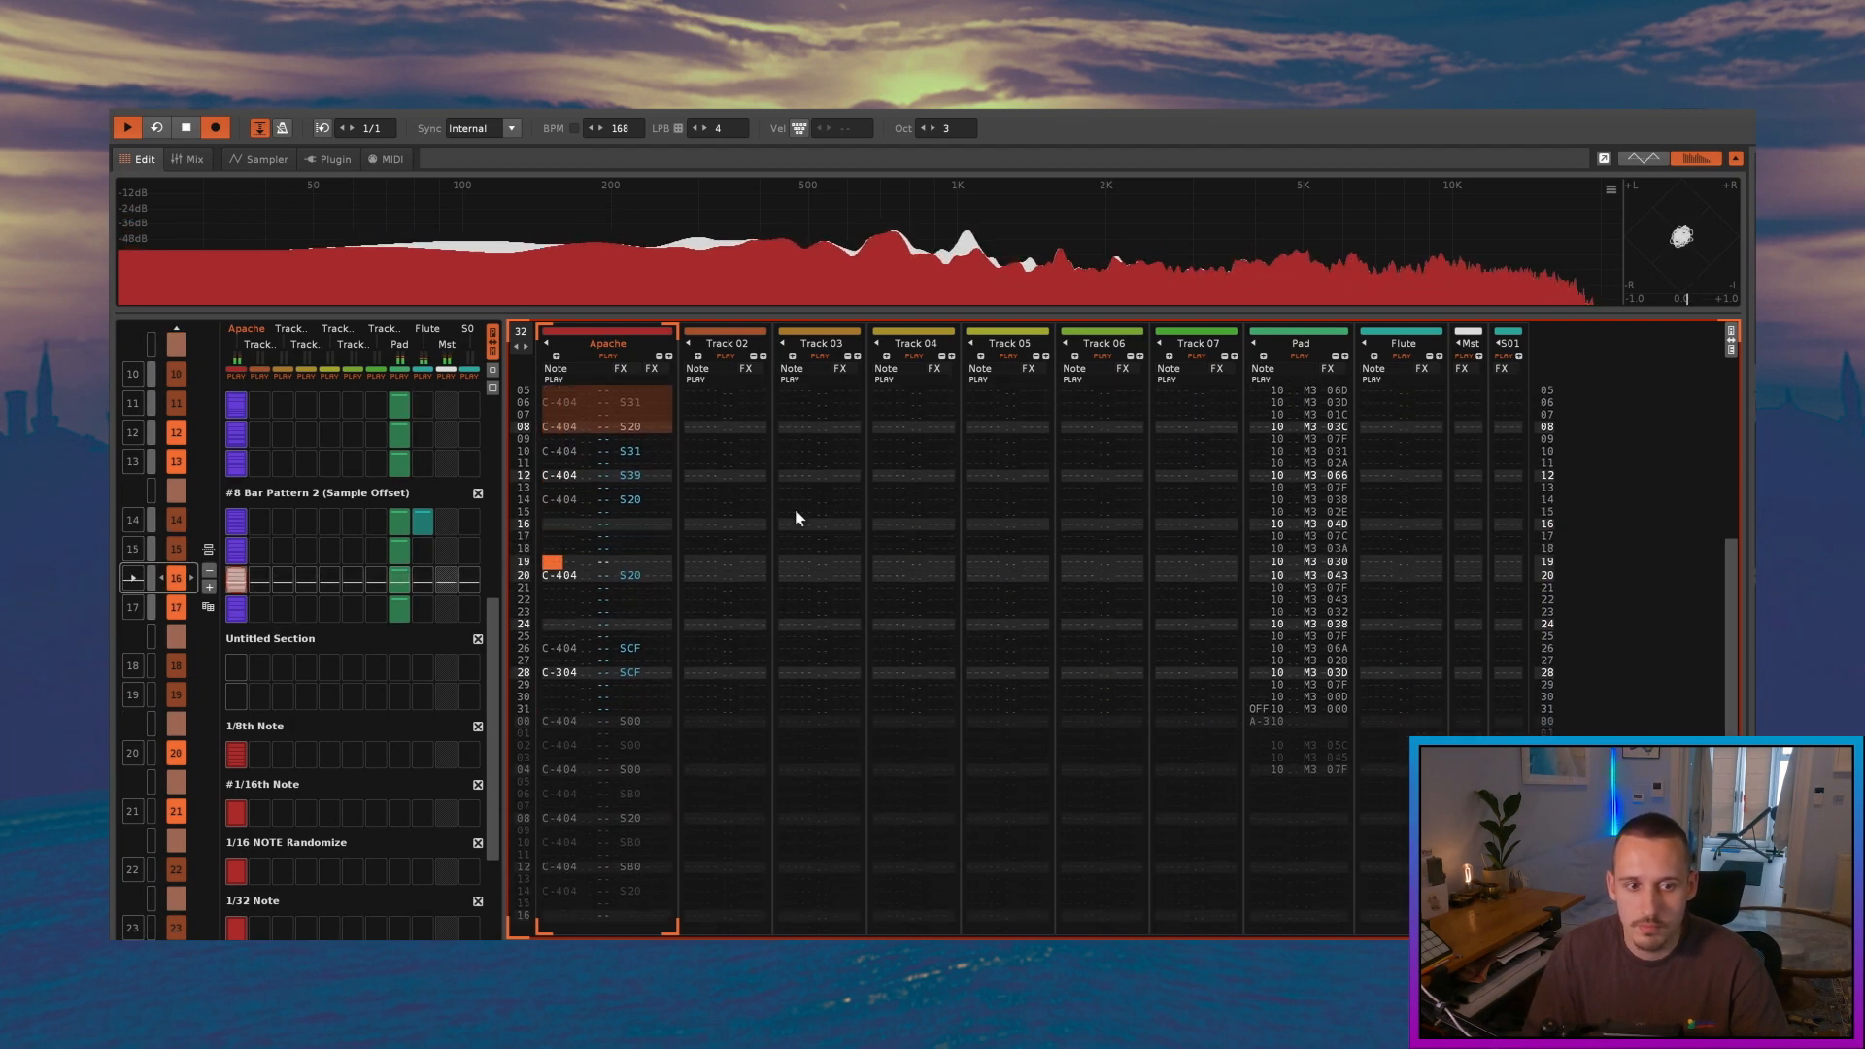
pyautogui.press('space')
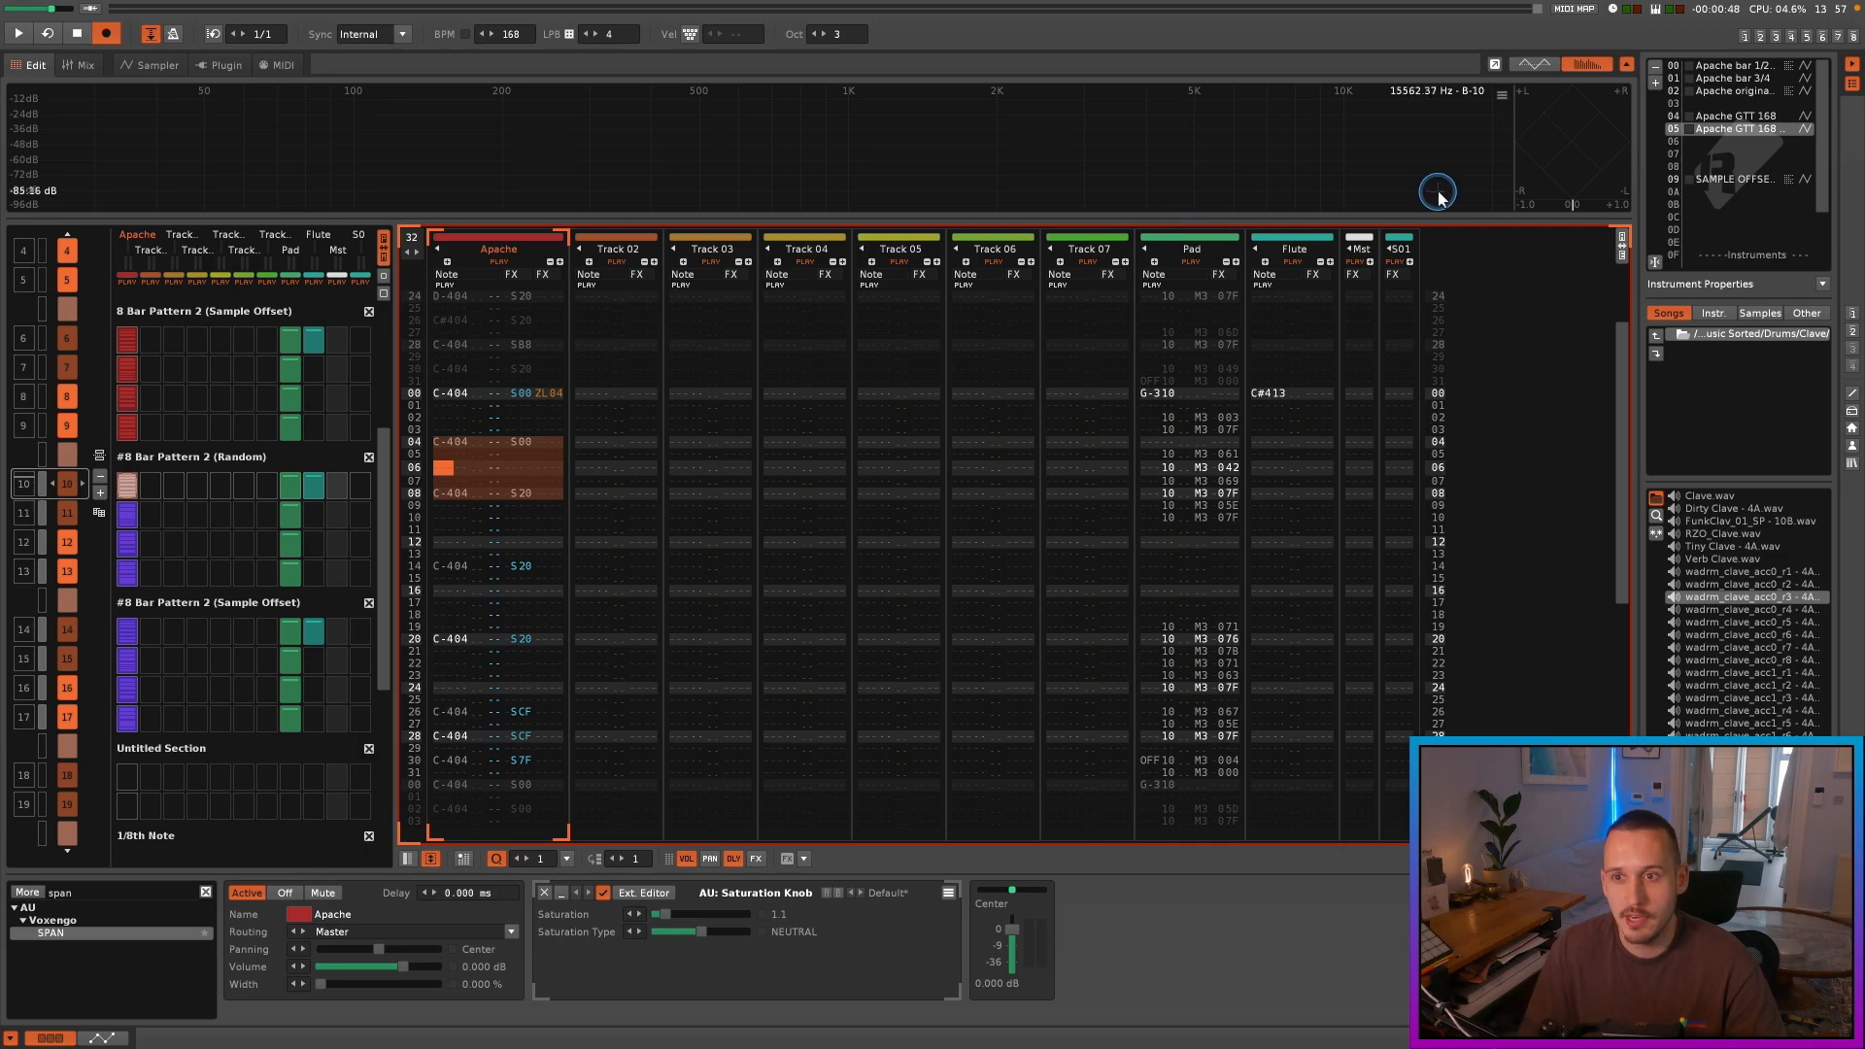
# Step: Load the Time Stretch FXs 2 instrument from the user library's FX folder into empty instrument slot 06
pyautogui.click(1710, 142)
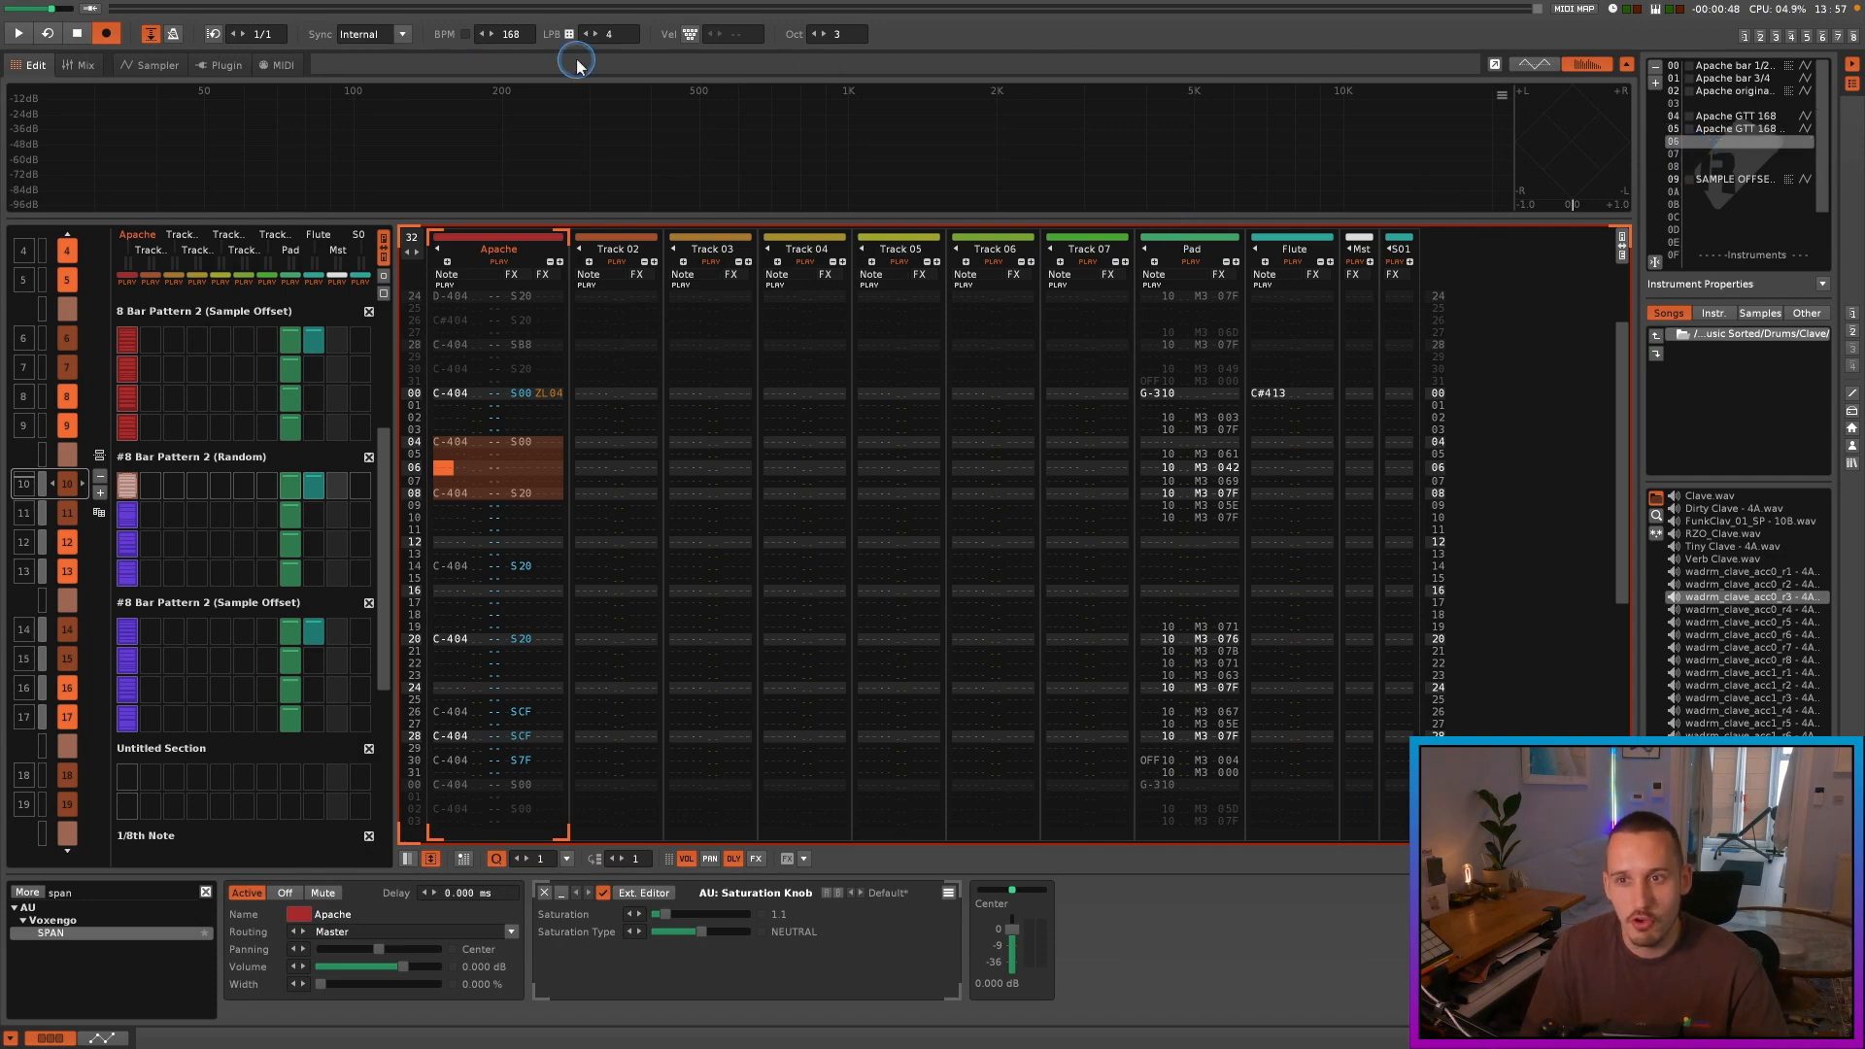
pyautogui.click(158, 64)
pyautogui.click(466, 93)
pyautogui.click(328, 250)
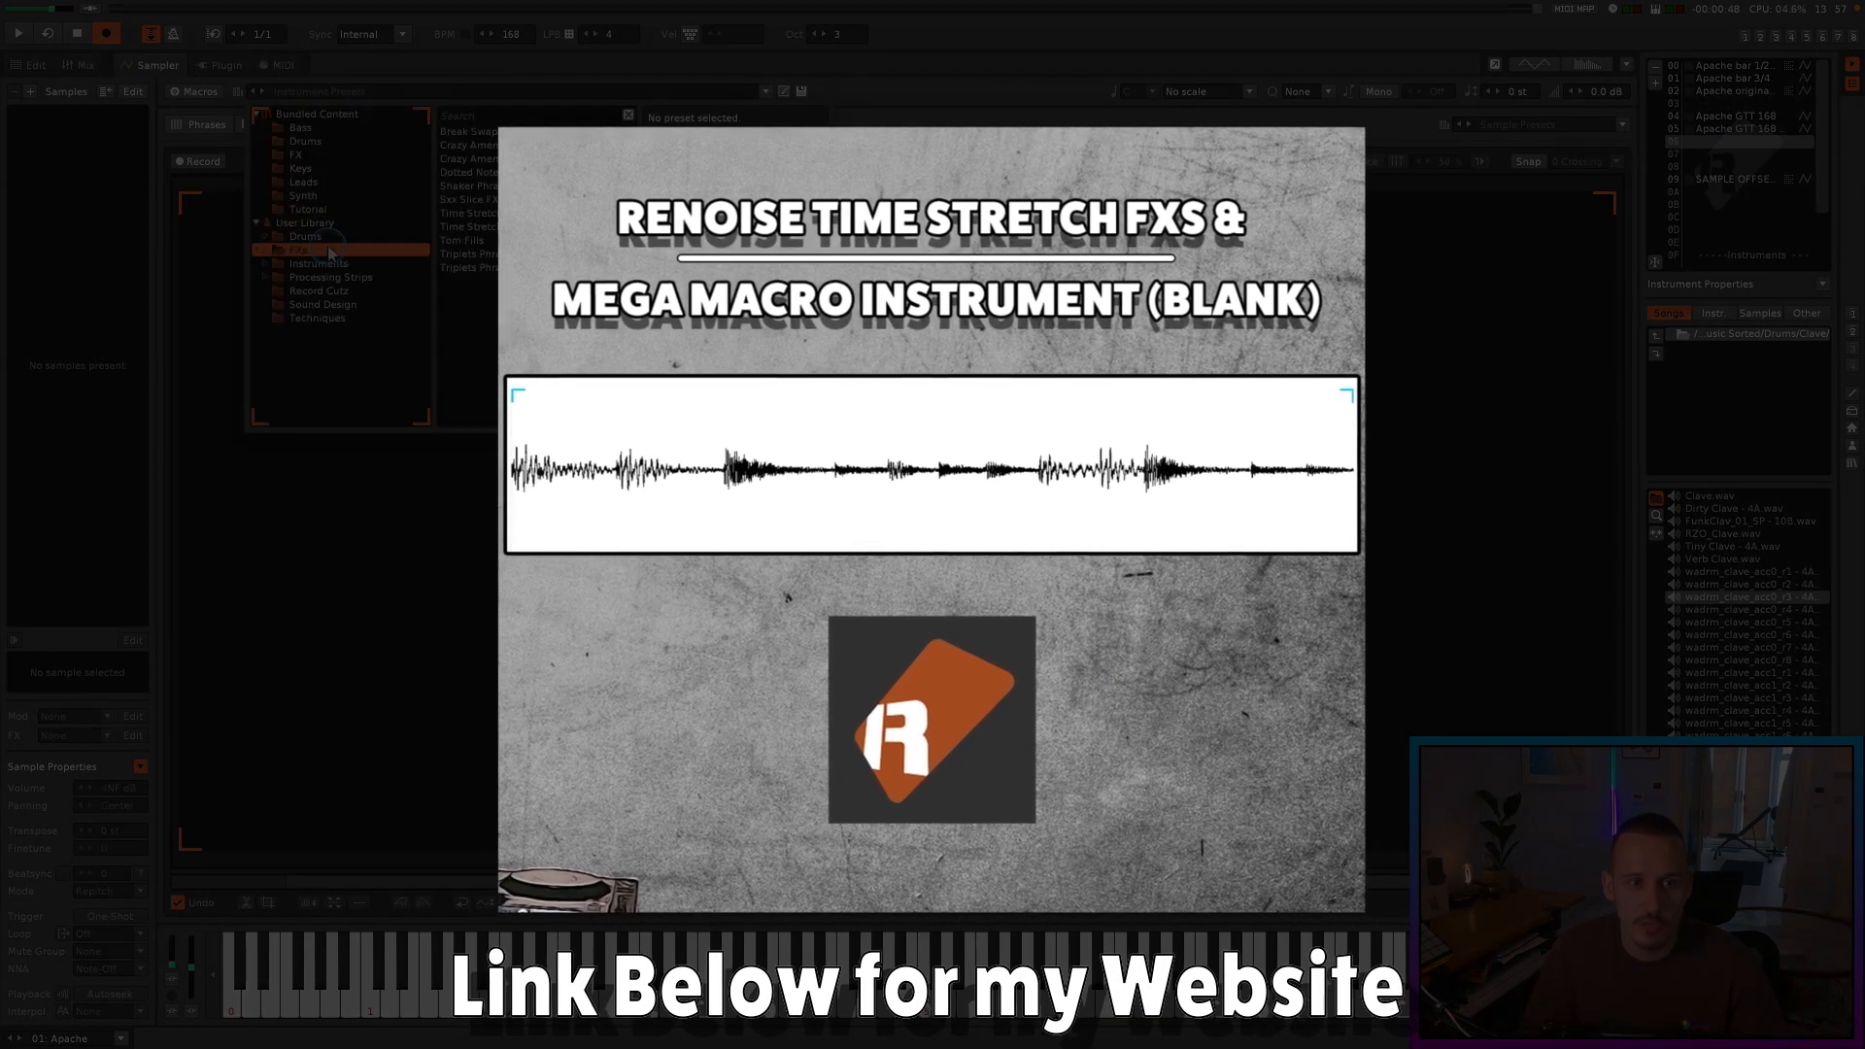
pyautogui.doubleClick(494, 227)
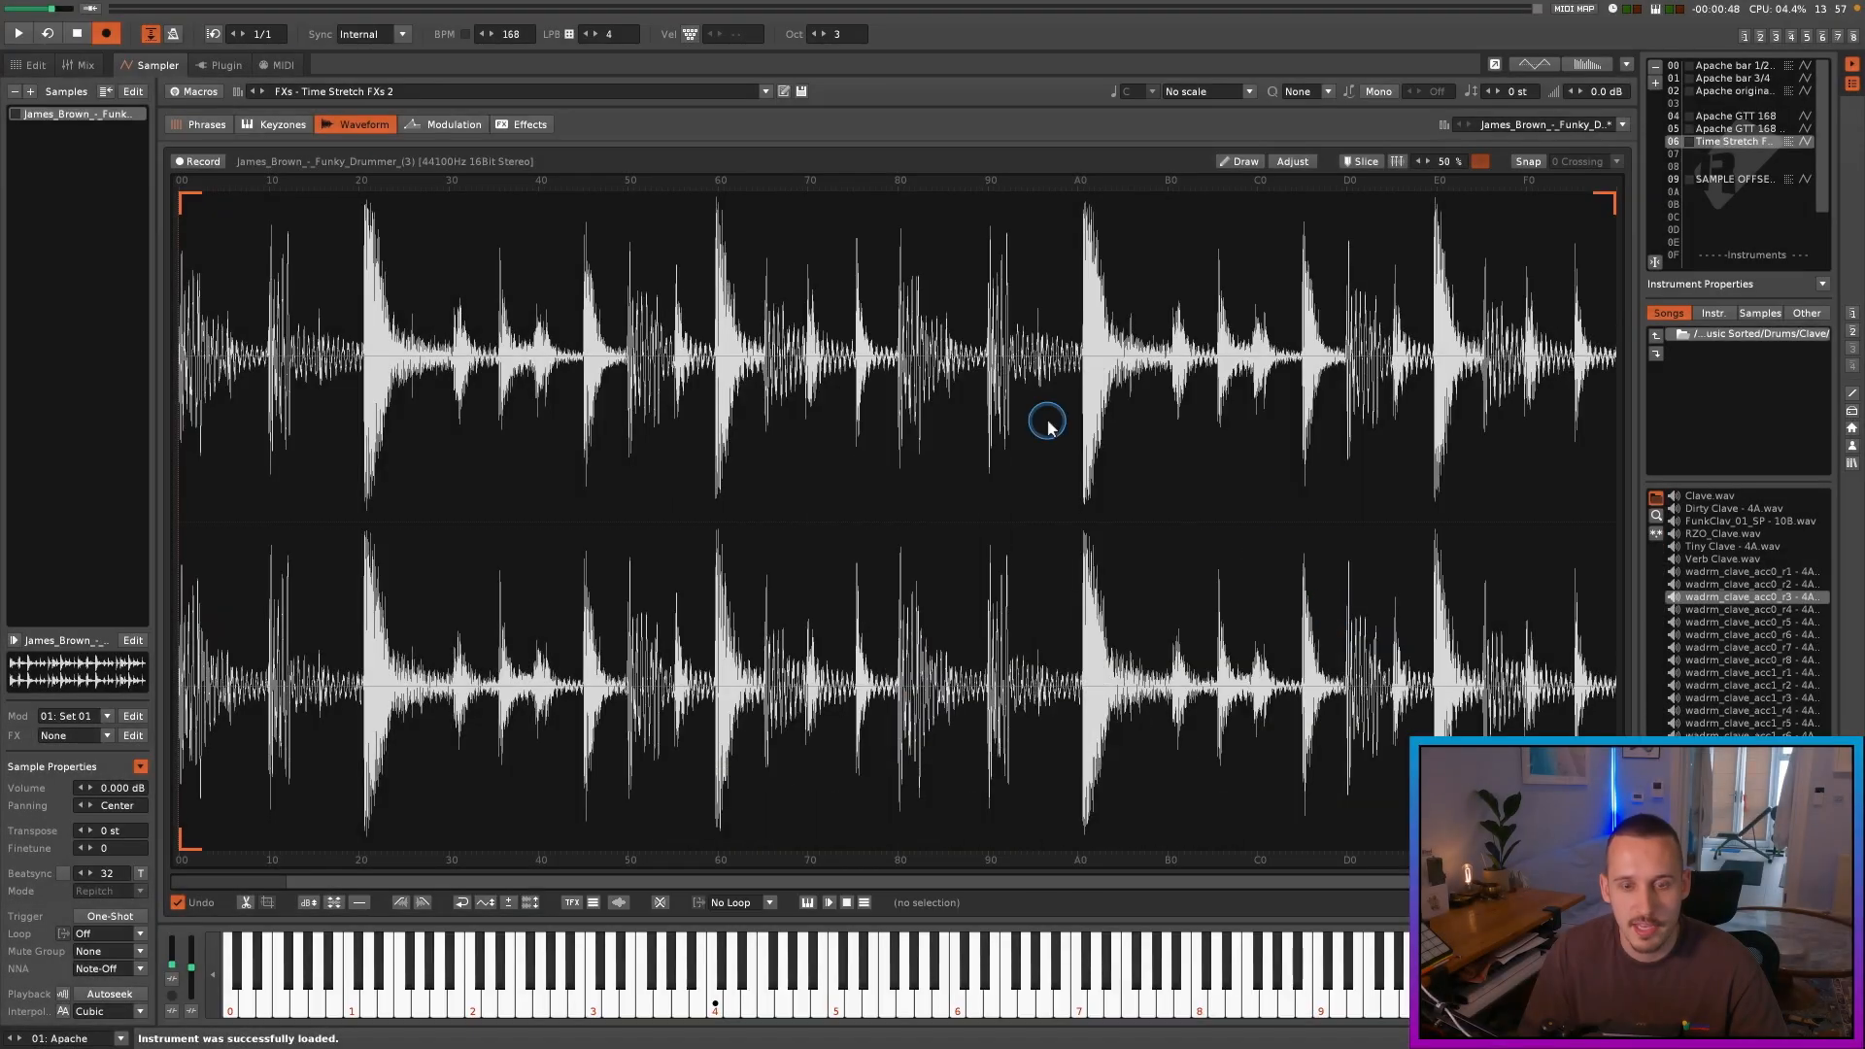
# Step: Examine the notes and Sxx offset commands in the Time Stretch instrument's 512-line phrase and audition it
pyautogui.click(204, 126)
pyautogui.click(654, 434)
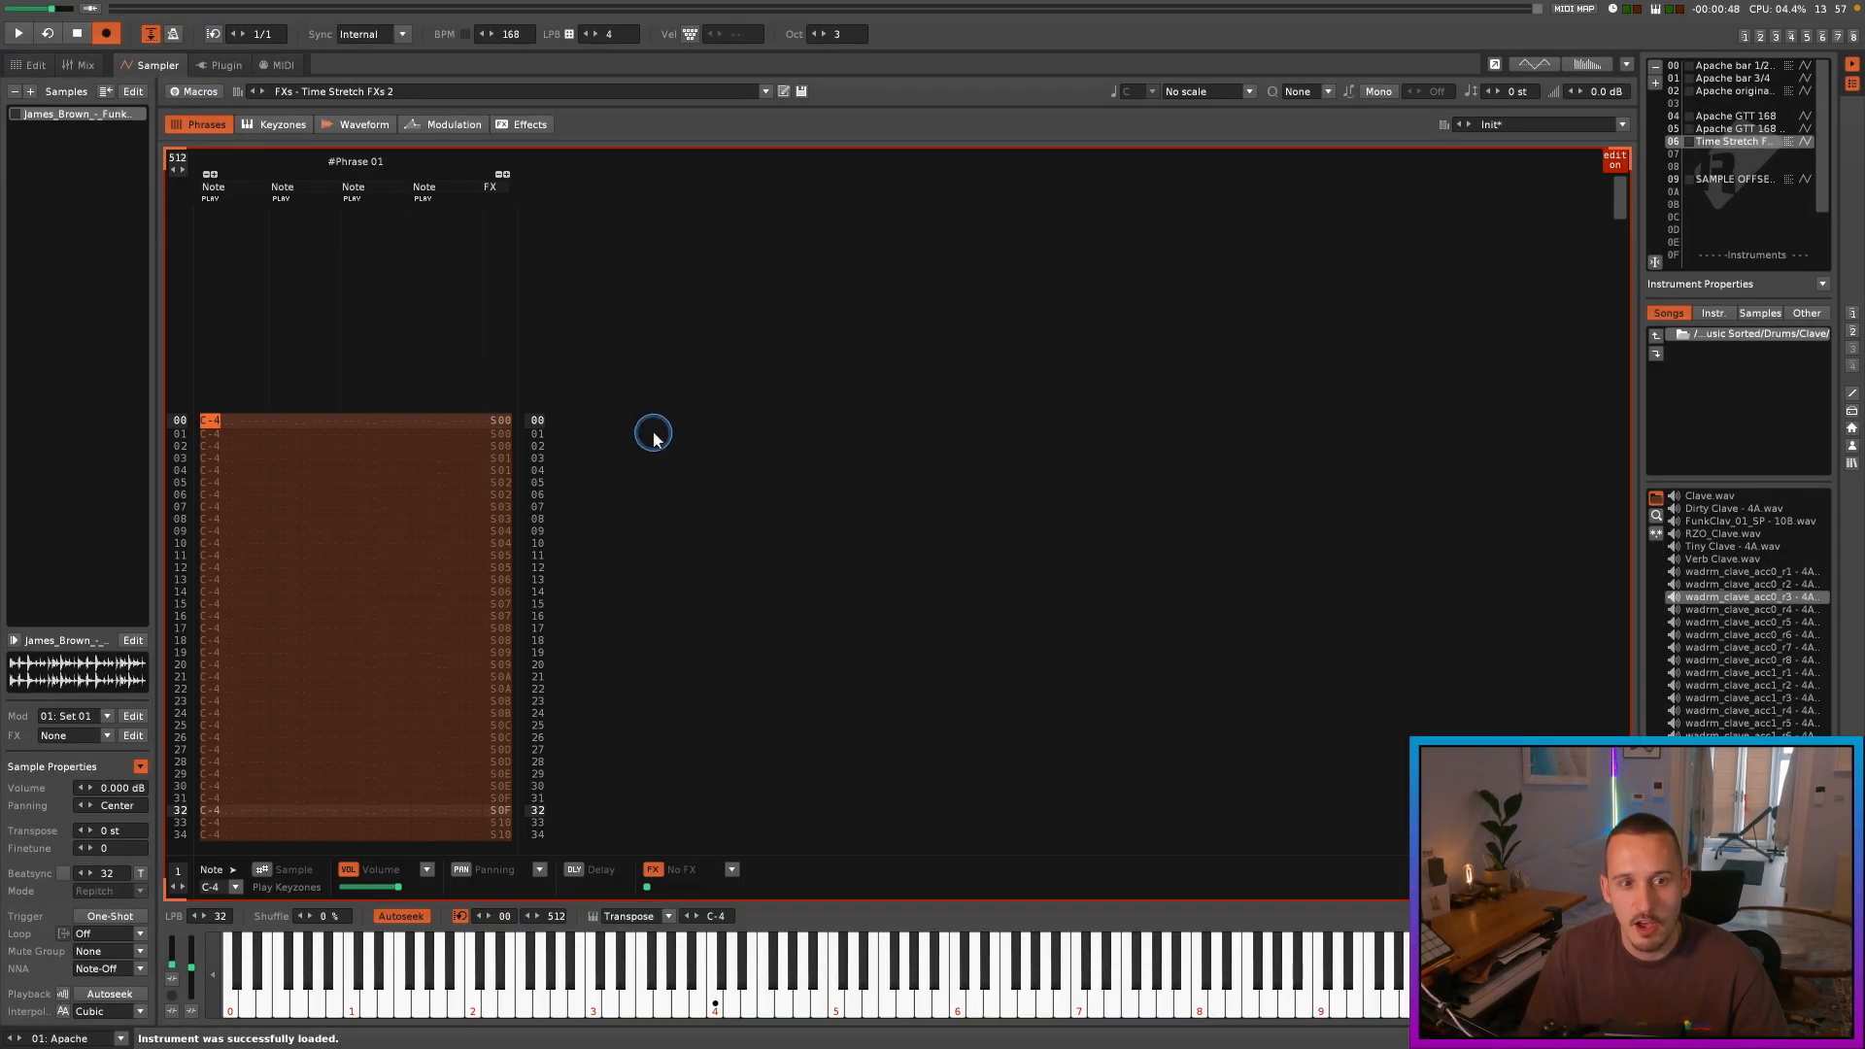
pyautogui.click(332, 466)
pyautogui.scroll(-12, 381, 553)
pyautogui.scroll(5, 293, 437)
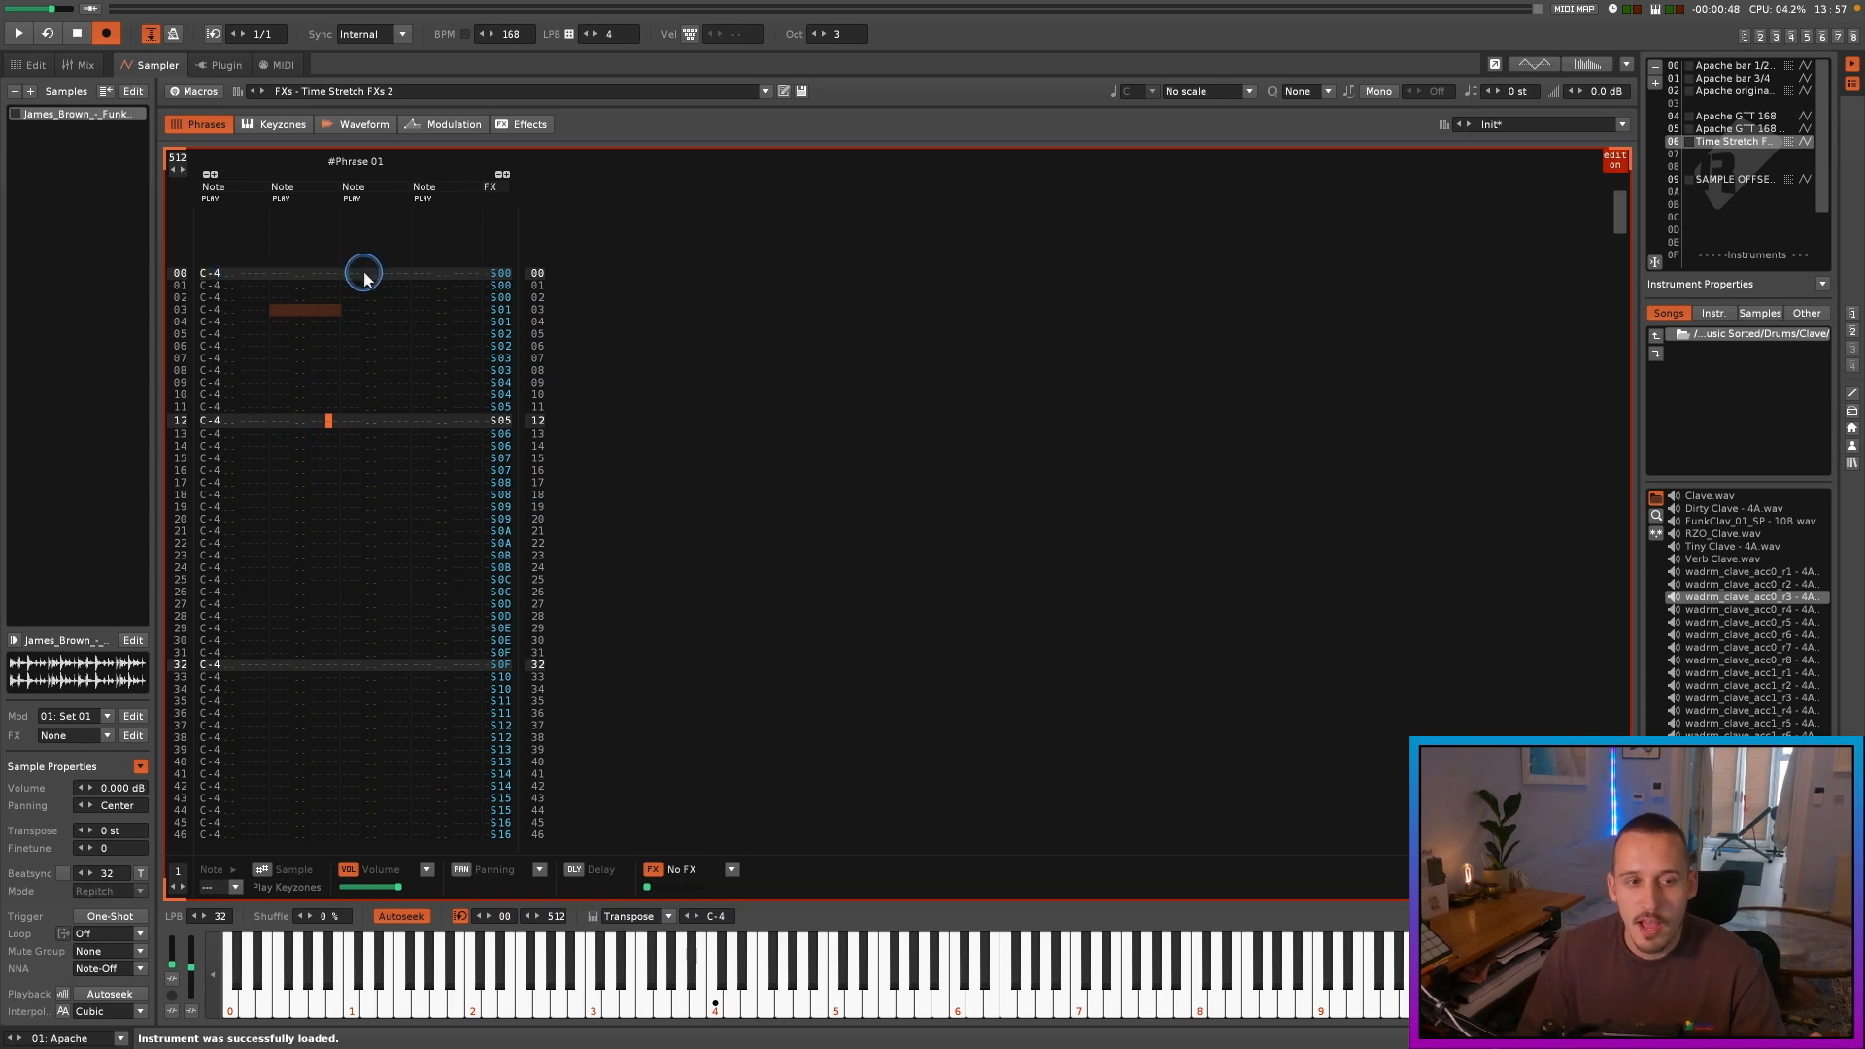
pyautogui.click(223, 281)
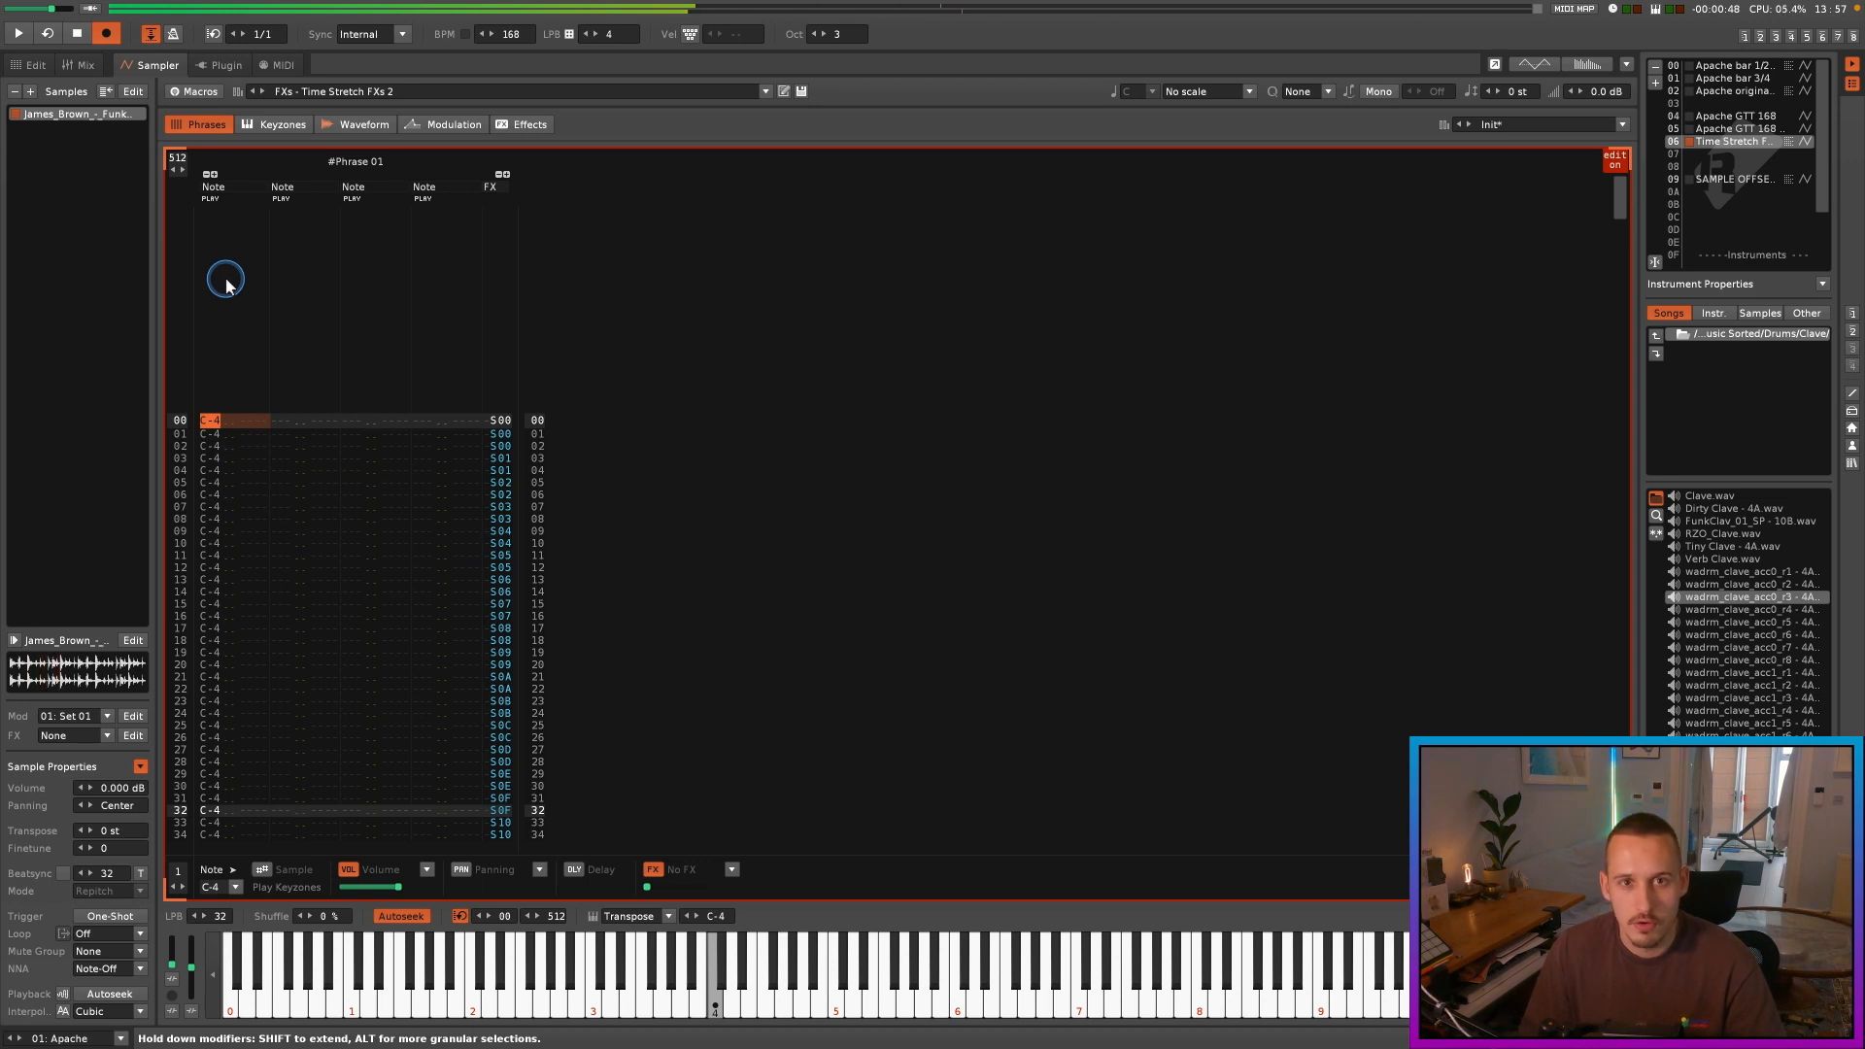
pyautogui.click(233, 427)
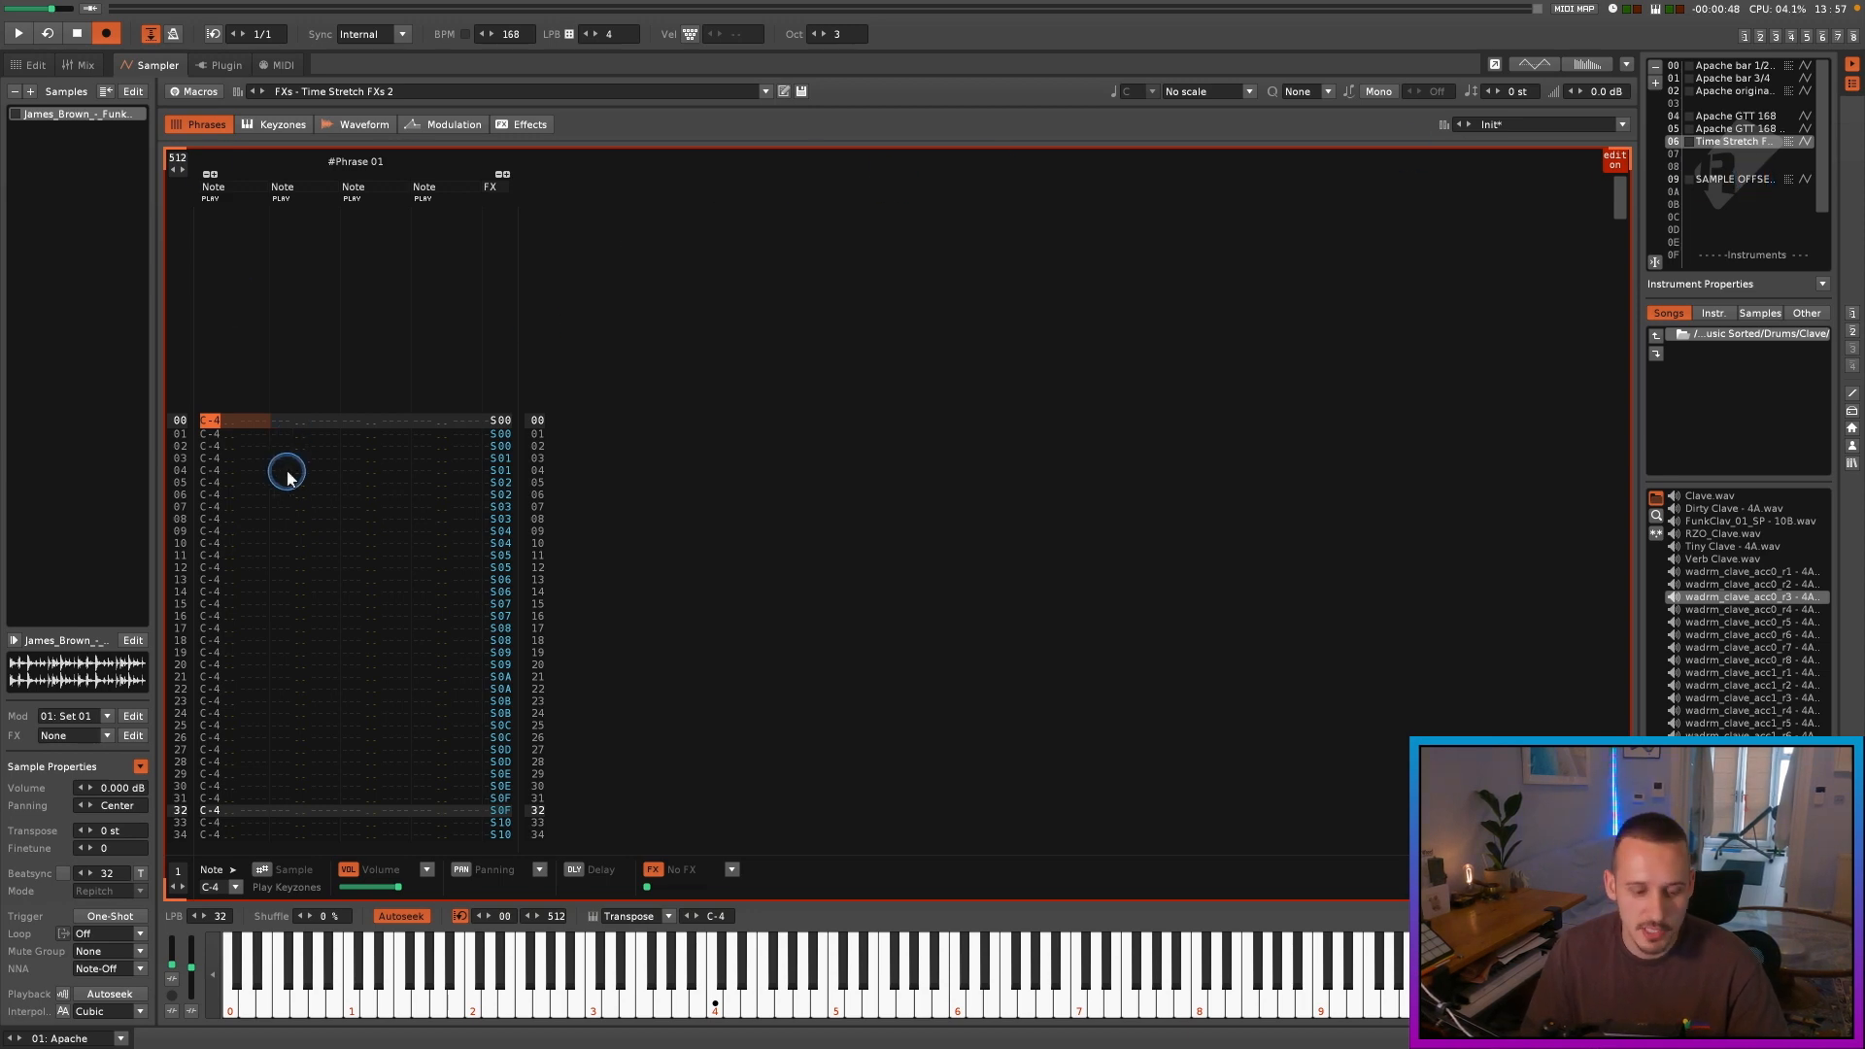
# Step: Replace the Time Stretch instrument's sample with the full waveform copied from the Apache GTT 168 instrument in slot 05
pyautogui.click(359, 124)
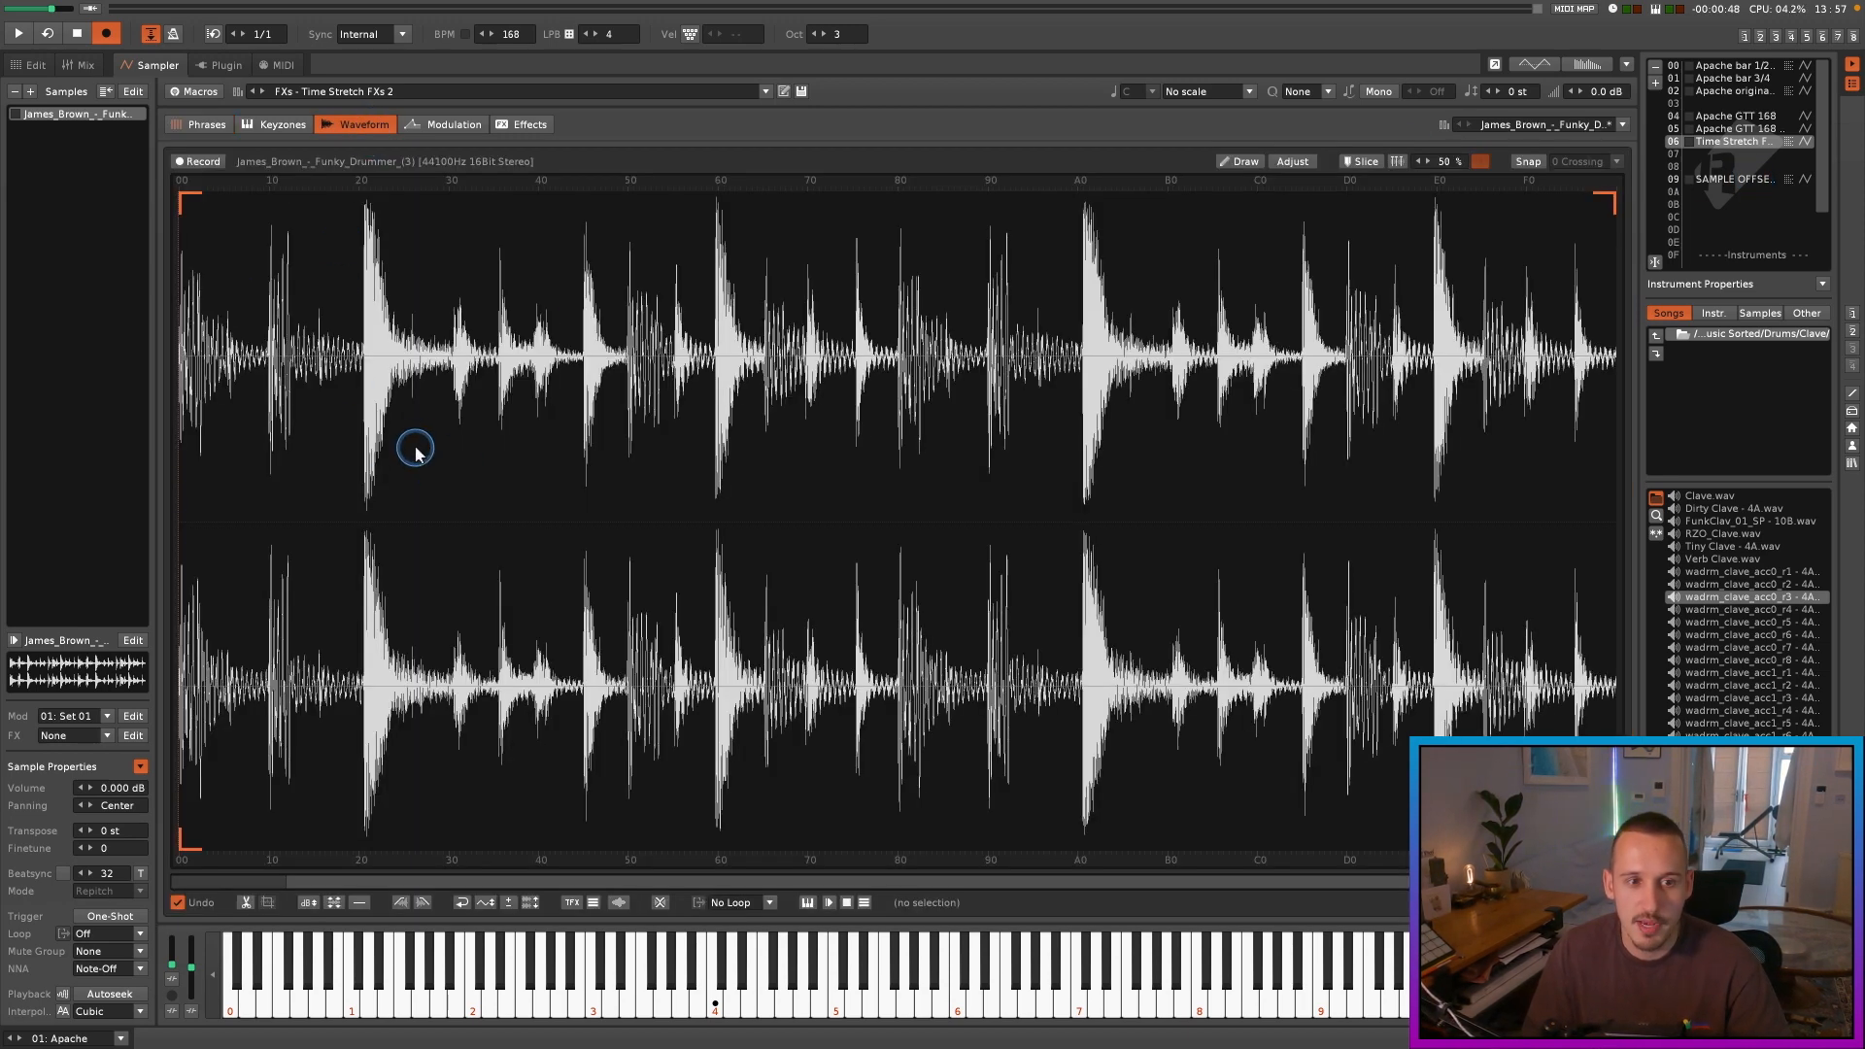
pyautogui.scroll(-1, 1736, 185)
pyautogui.scroll(2, 1745, 169)
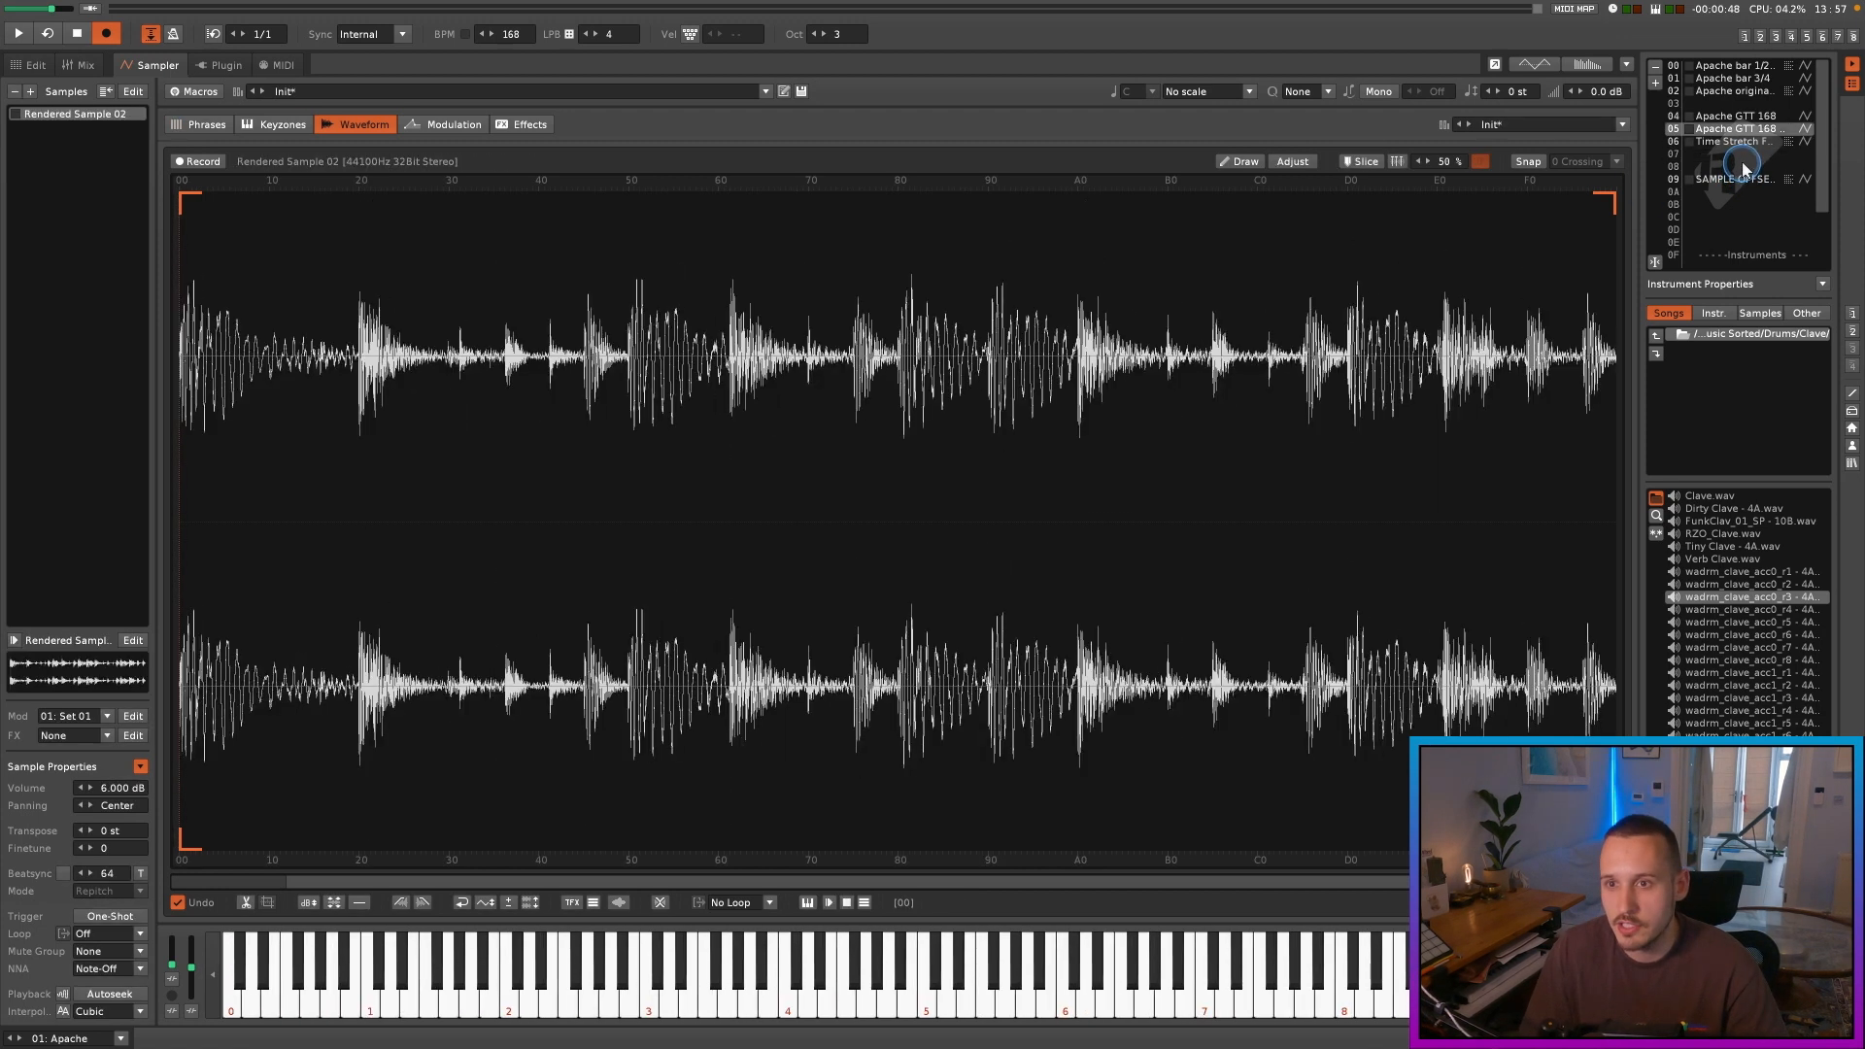
pyautogui.doubleClick(847, 426)
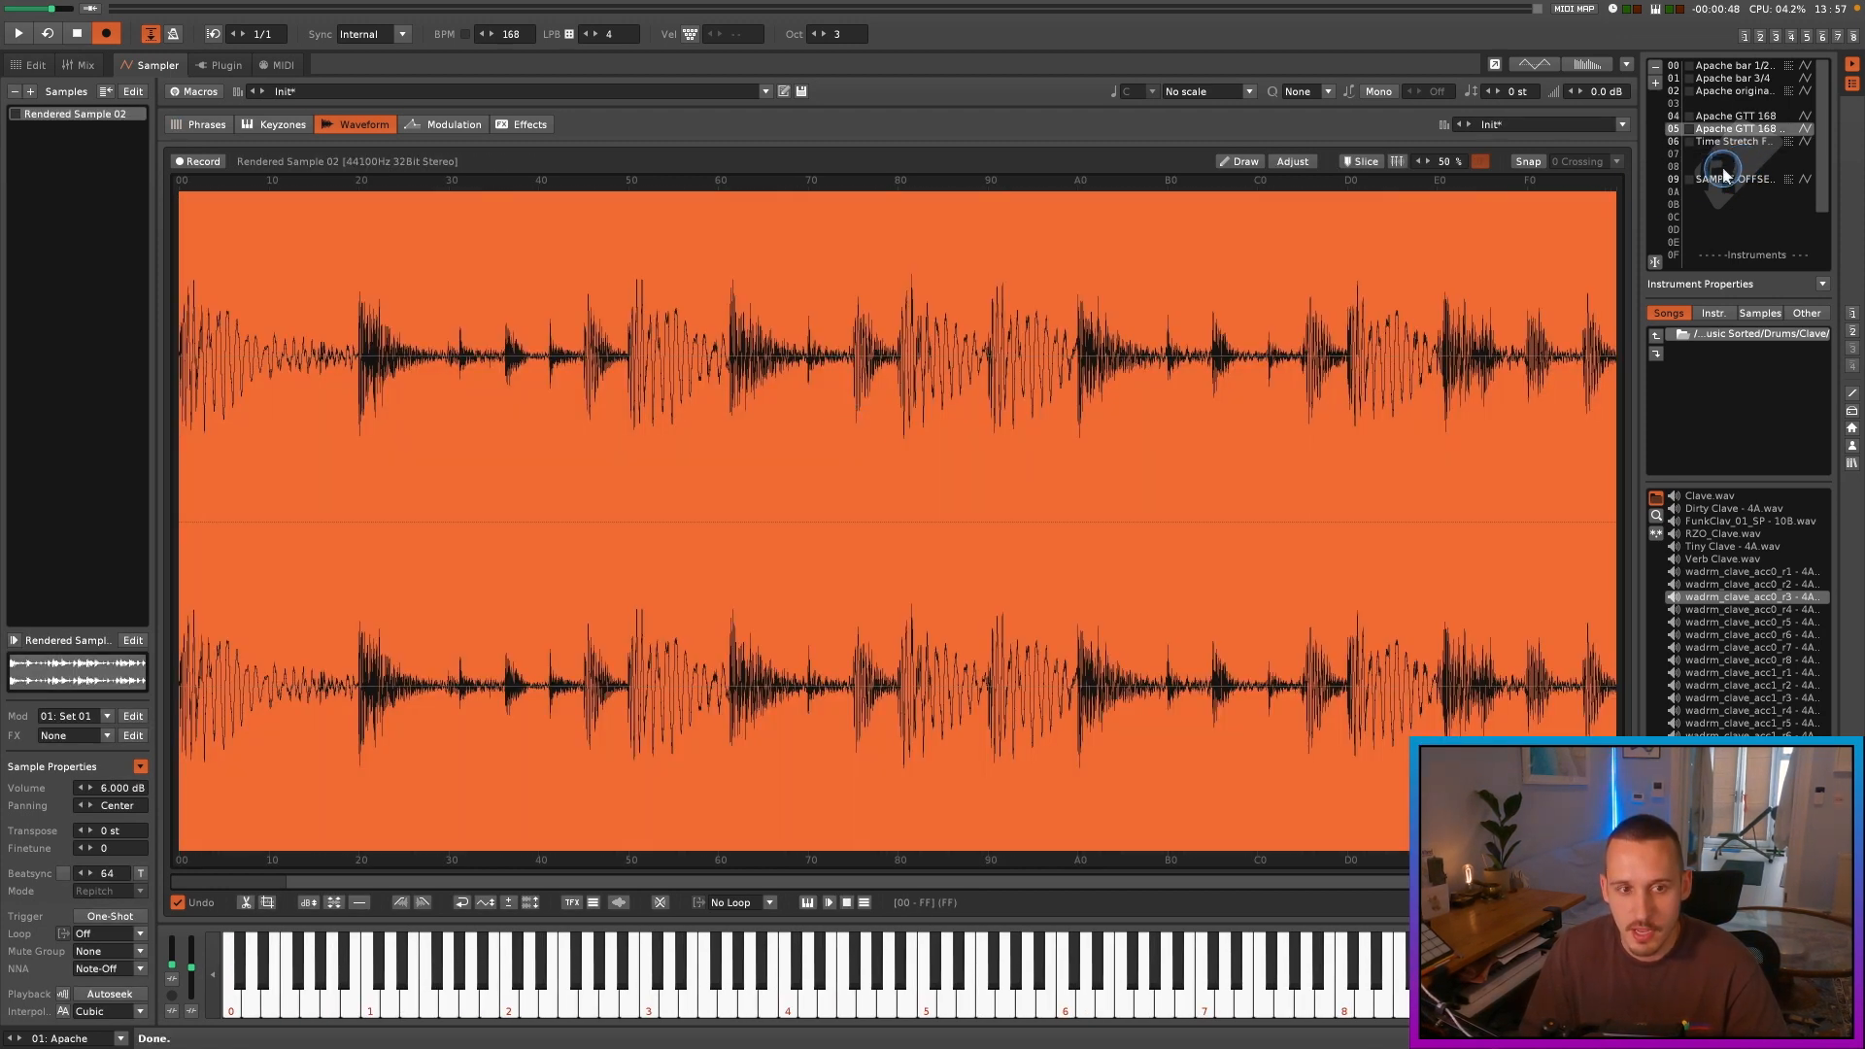
pyautogui.scroll(-1, 1724, 172)
pyautogui.doubleClick(729, 396)
pyautogui.click(729, 404)
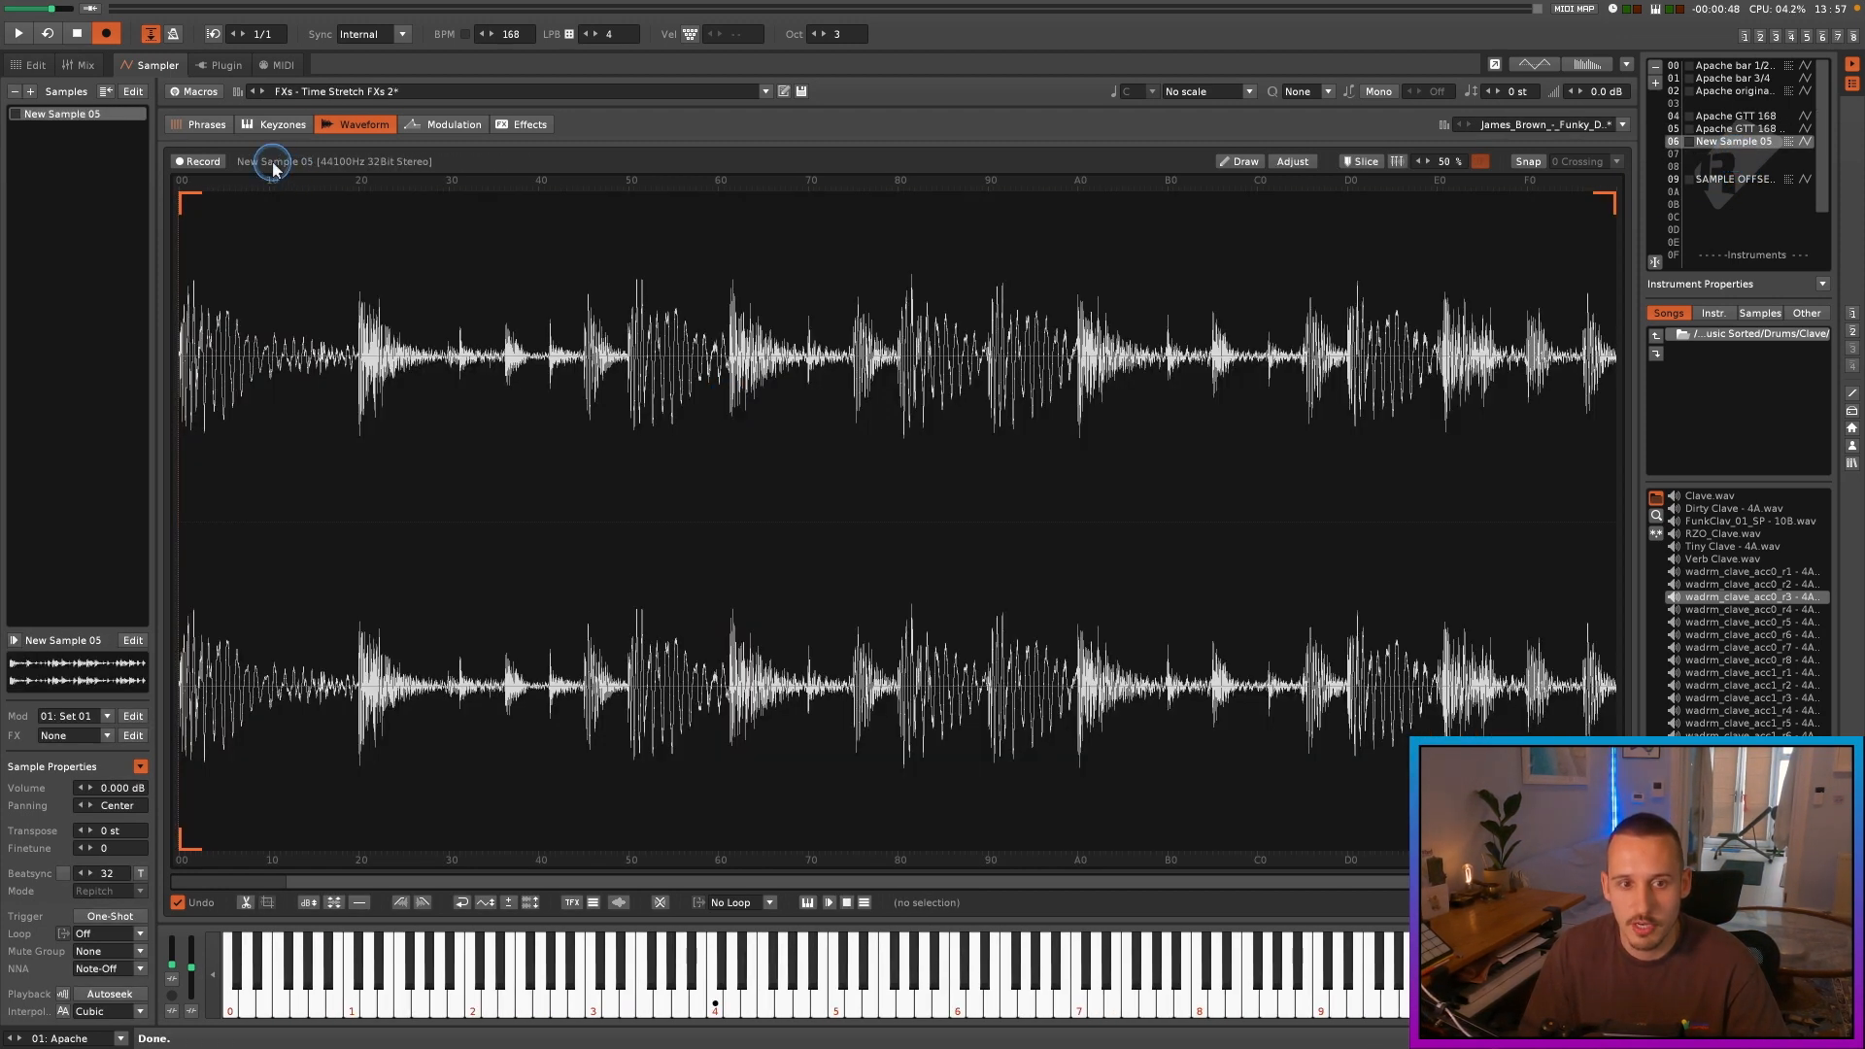
# Step: Raise the 512-line phrase's LPB to 50 and audition the time stretch on the Apache break
pyautogui.click(226, 127)
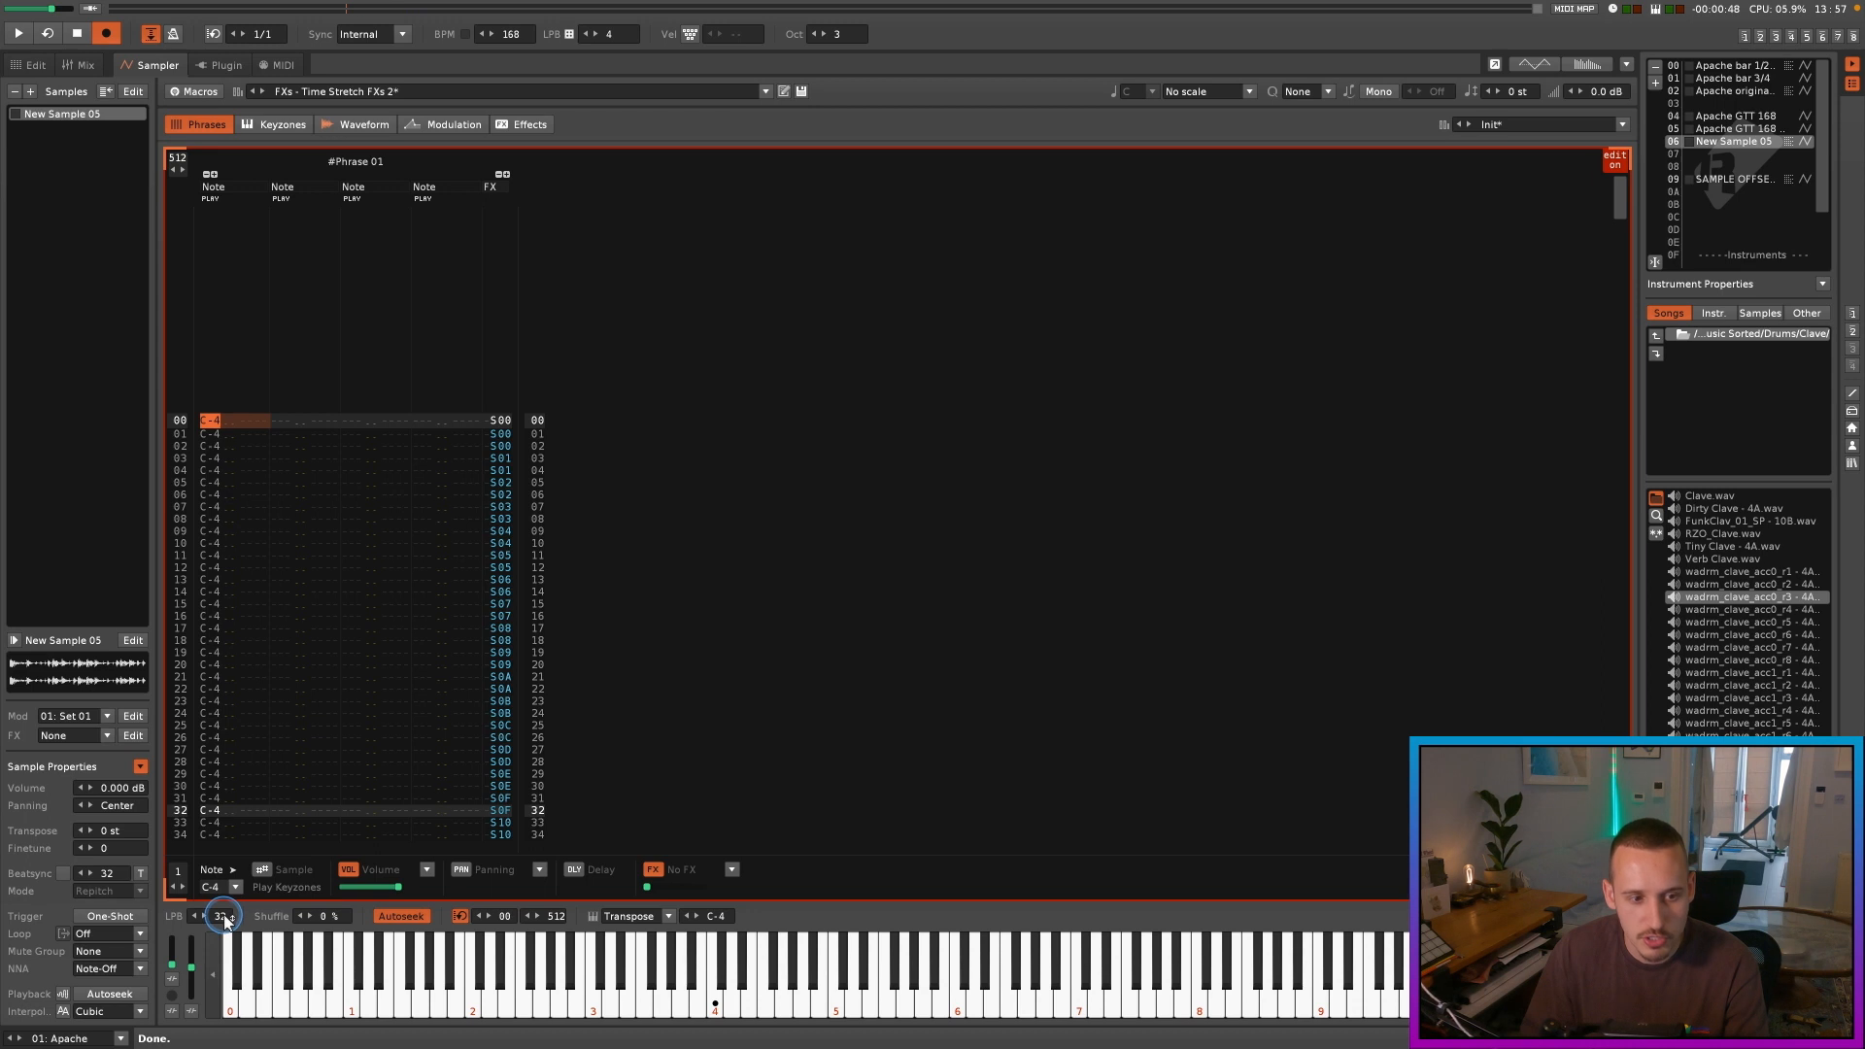
pyautogui.moveTo(224, 915); pyautogui.dragTo(291, 736)
pyautogui.press('q')
pyautogui.press('q')
pyautogui.press('q')
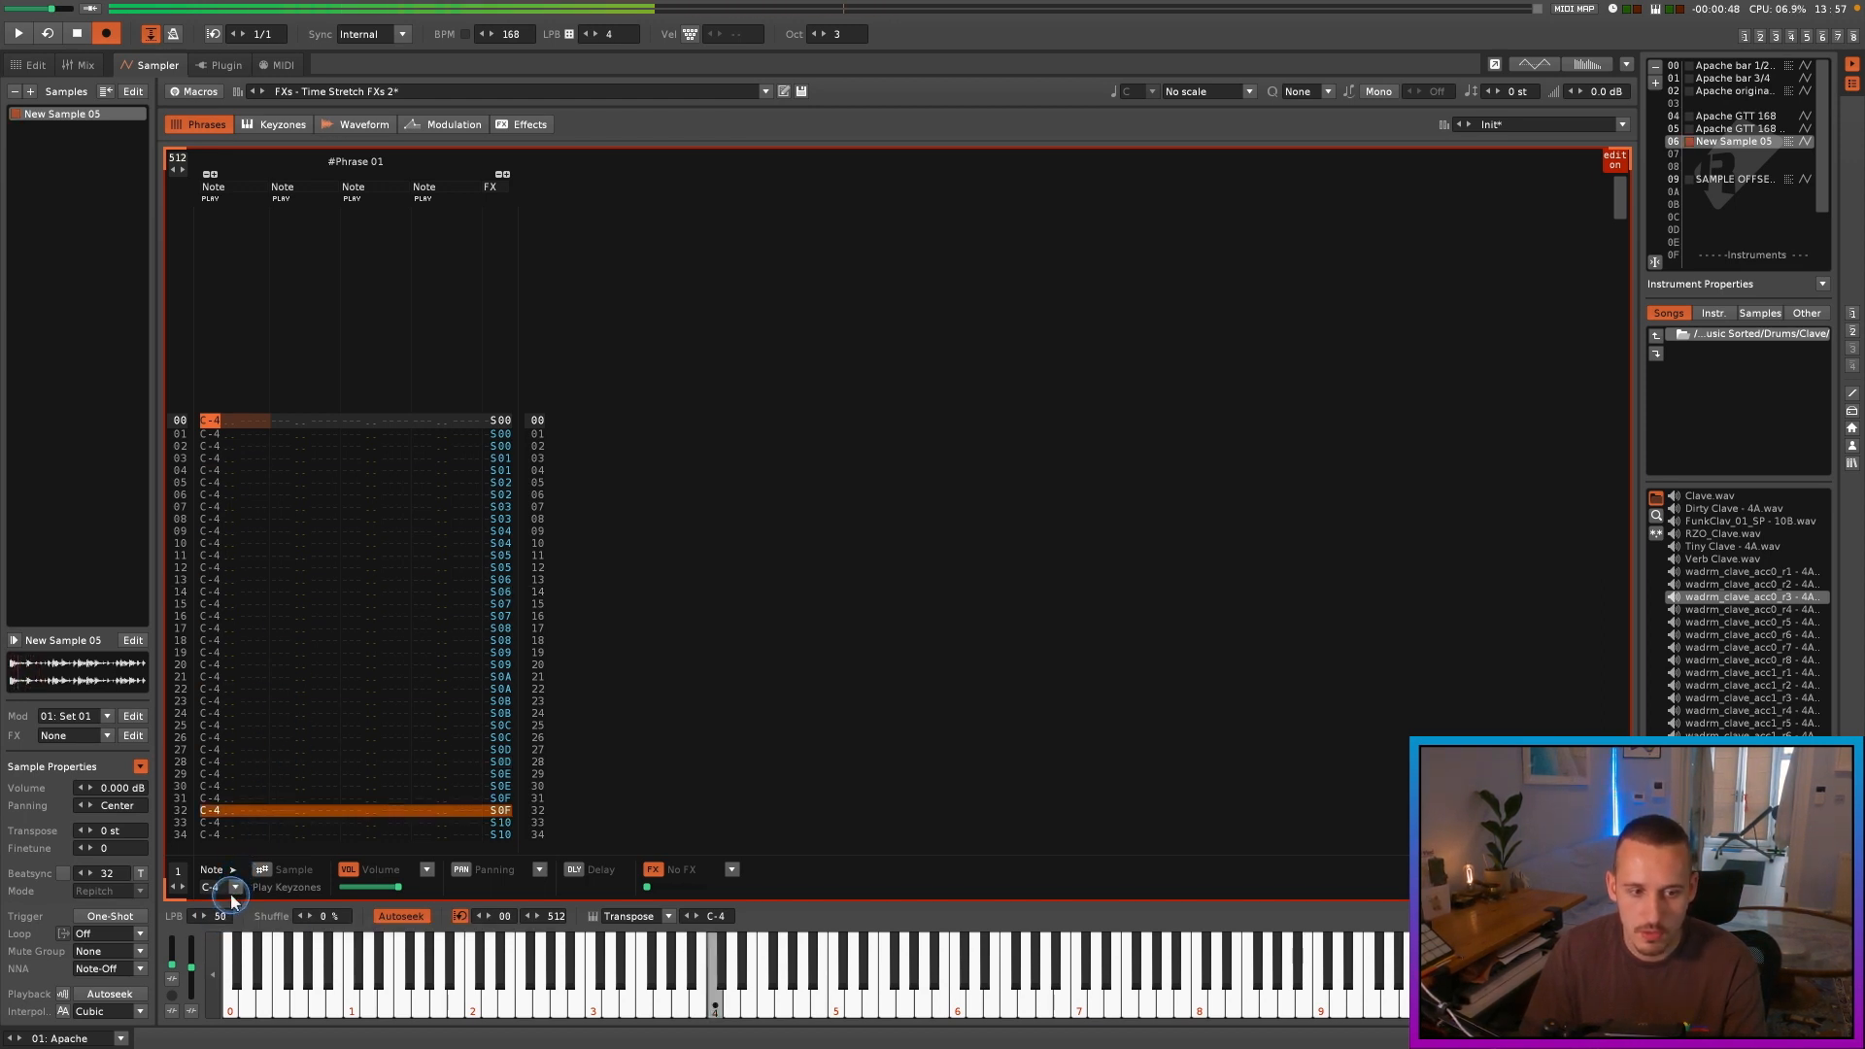
# Step: Set the phrase's LPB back to 32, switch to phrase 04 and audition it
pyautogui.doubleClick(222, 920)
pyautogui.write('32')
pyautogui.press('Return')
pyautogui.click(1492, 967)
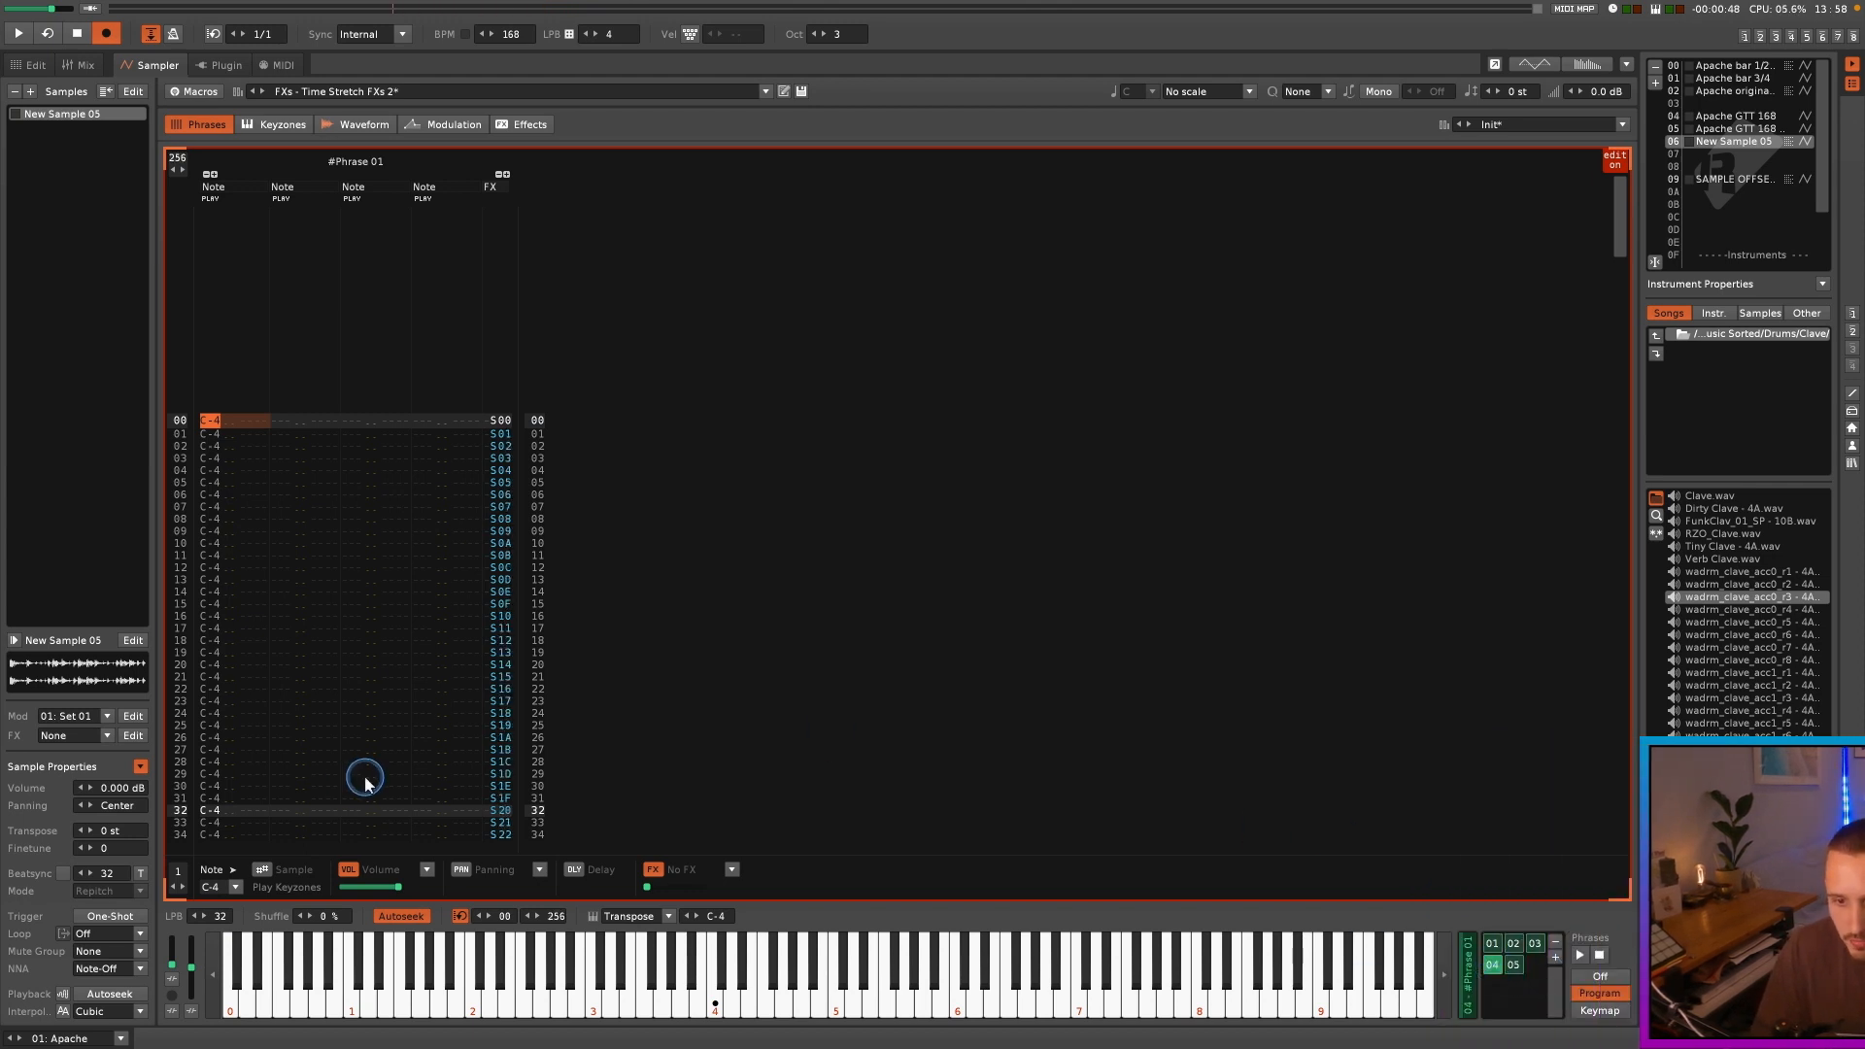
pyautogui.press('q')
# Step: Lower phrase 04's LPB to 16, audition the slower stretch and reduce the LPB further to 4
pyautogui.moveTo(222, 918); pyautogui.dragTo(235, 1003)
pyautogui.press('q')
pyautogui.moveTo(225, 923); pyautogui.dragTo(234, 965)
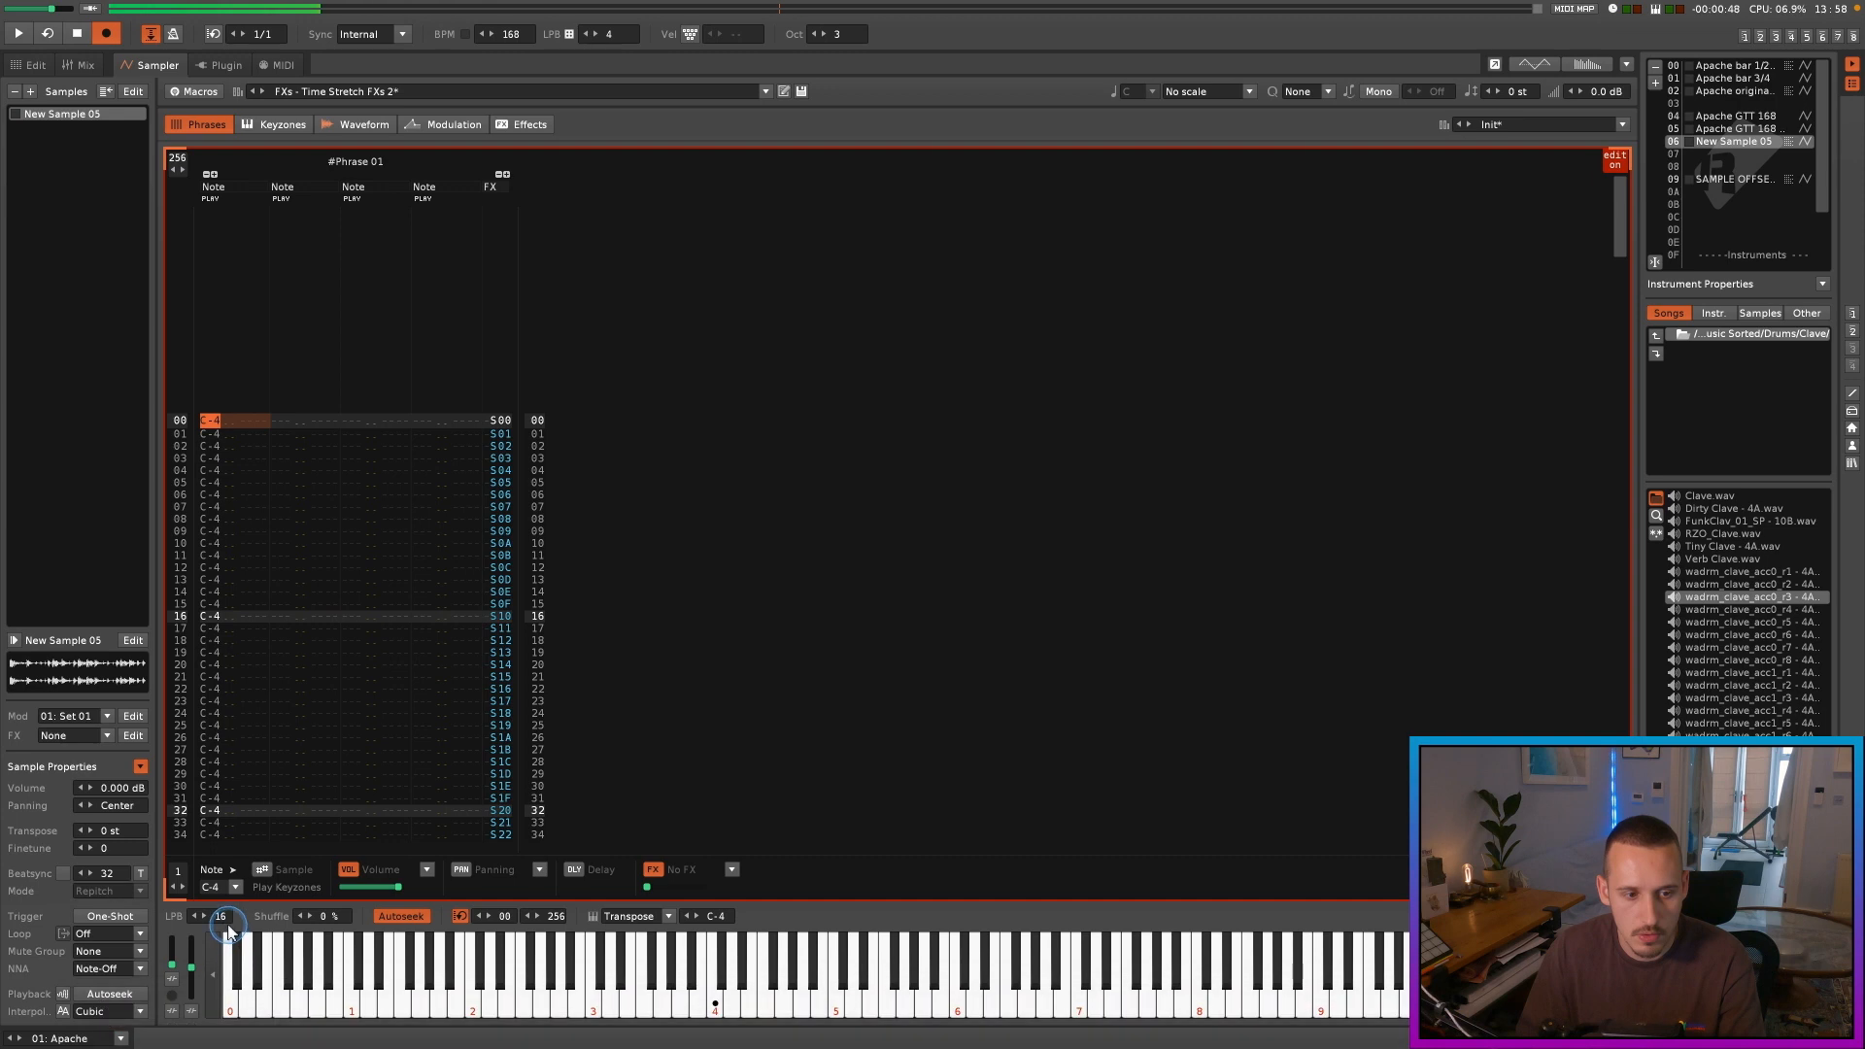
pyautogui.moveTo(226, 923); pyautogui.dragTo(207, 1003)
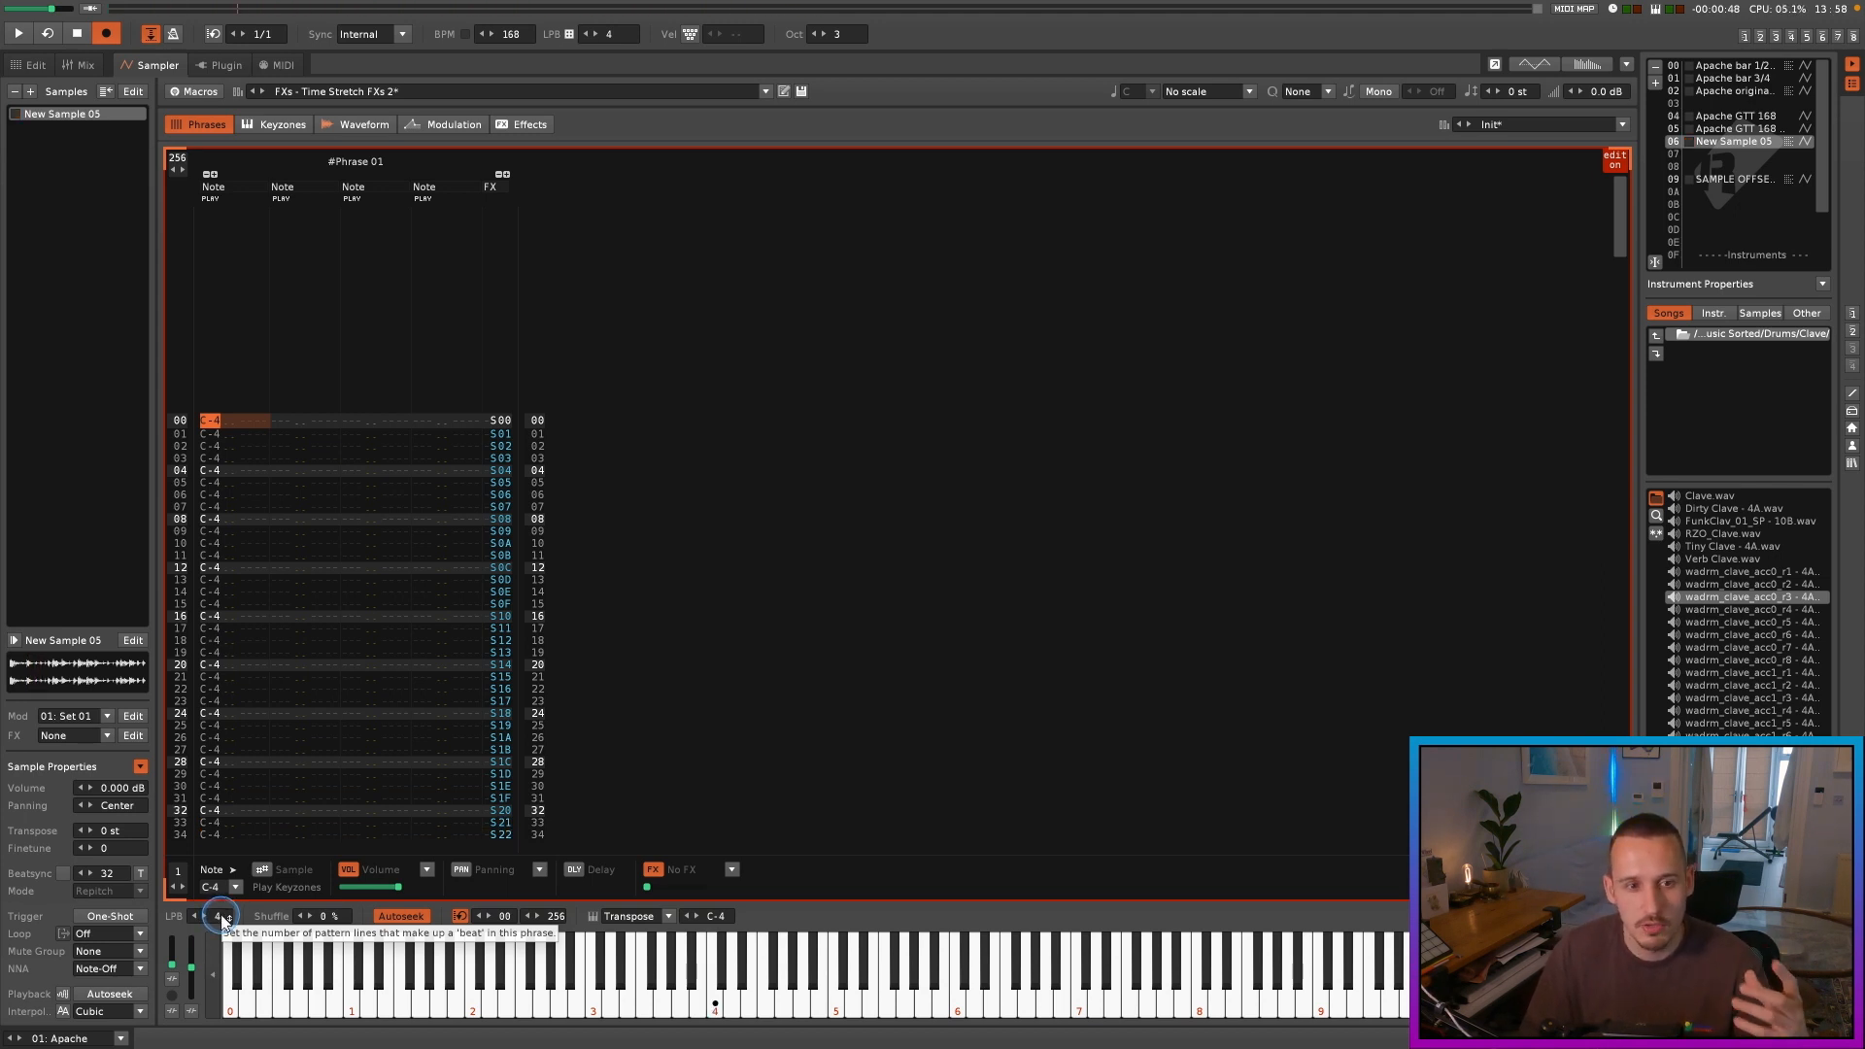
# Step: Switch to TwistedWave, start a new recording, and return to Renoise to play the stretched phrase
pyautogui.click(989, 1016)
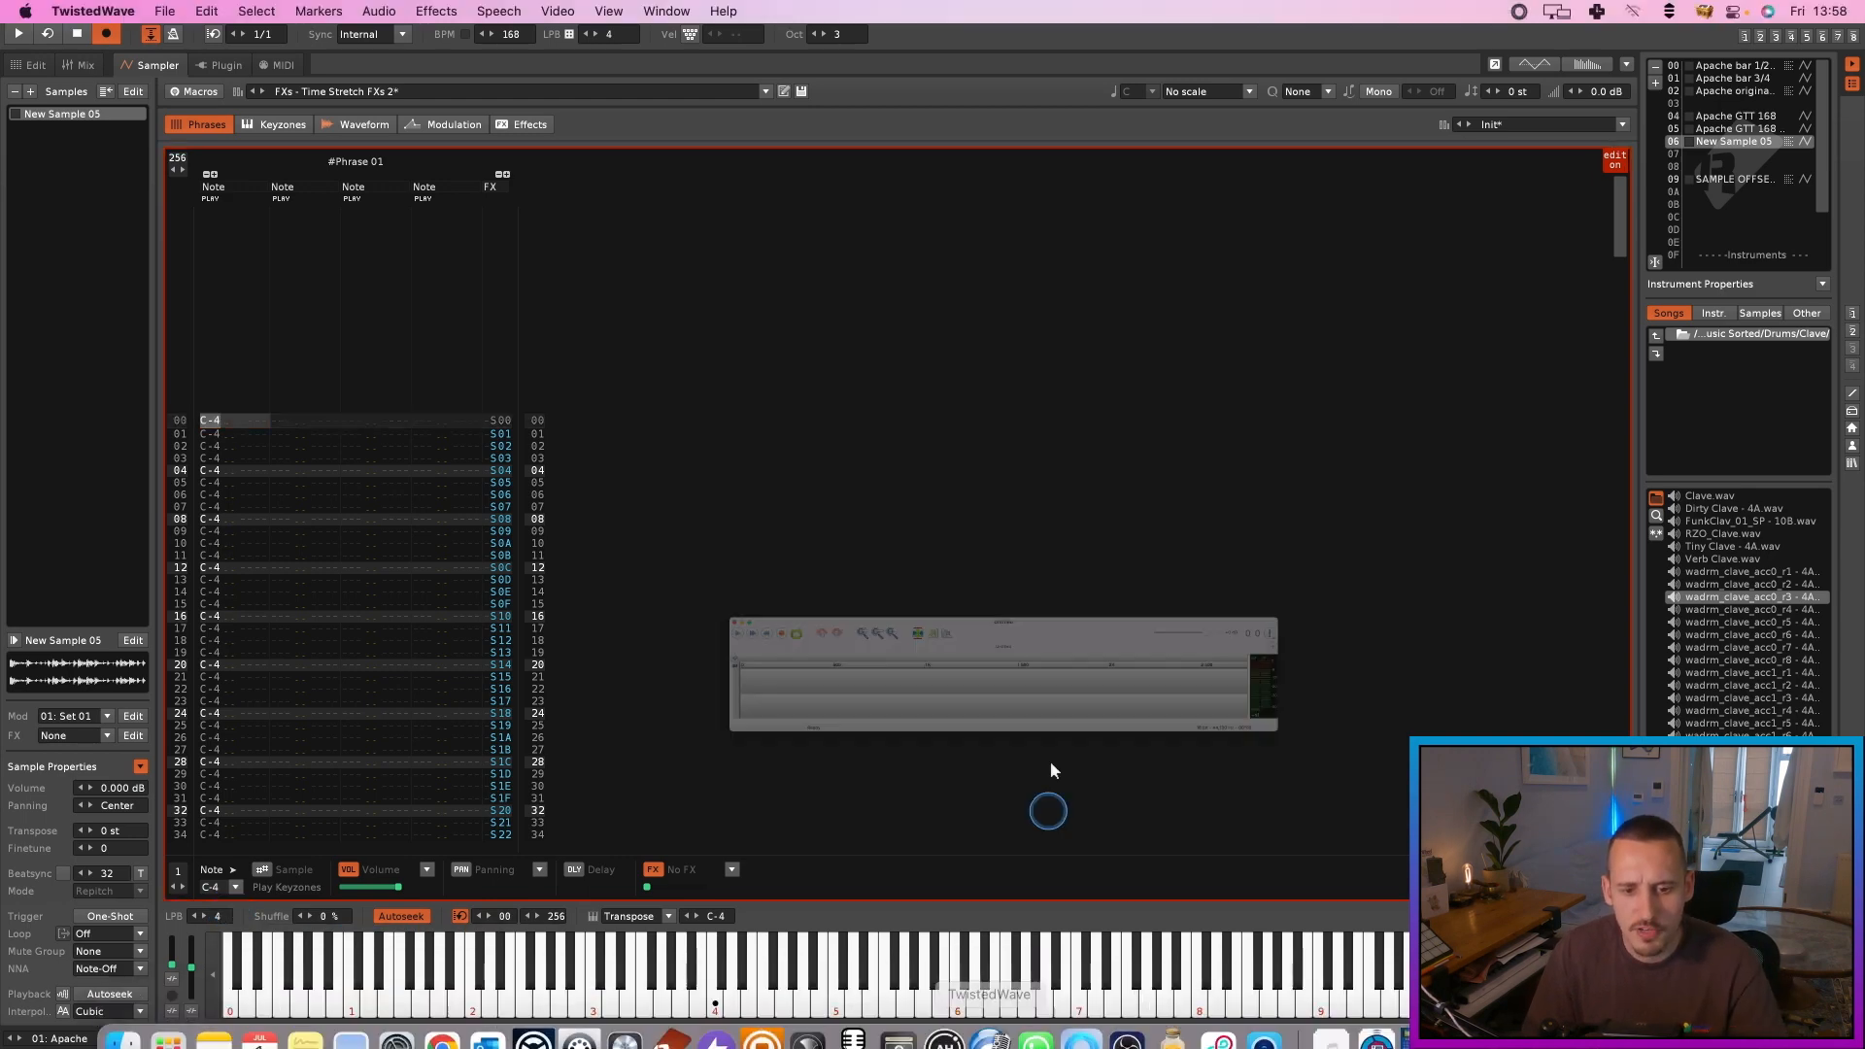
pyautogui.click(420, 558)
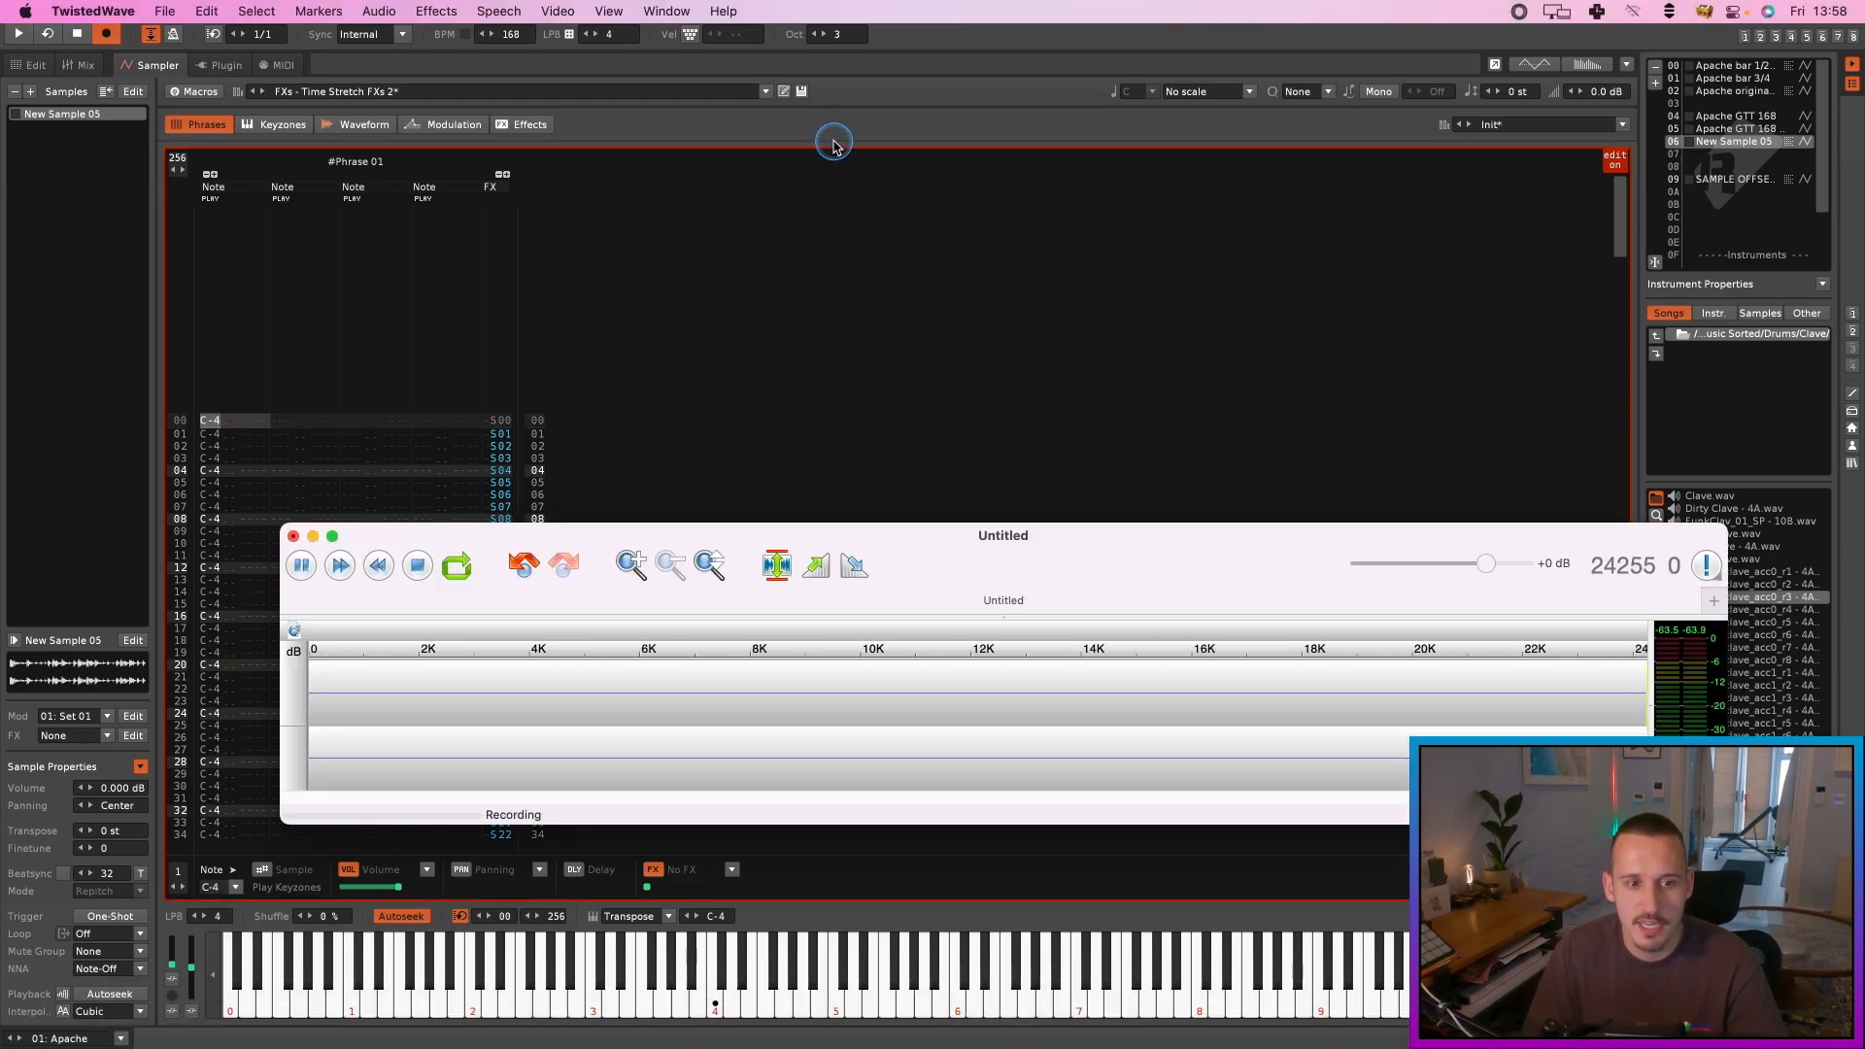
pyautogui.click(911, 201)
pyautogui.press('Return')
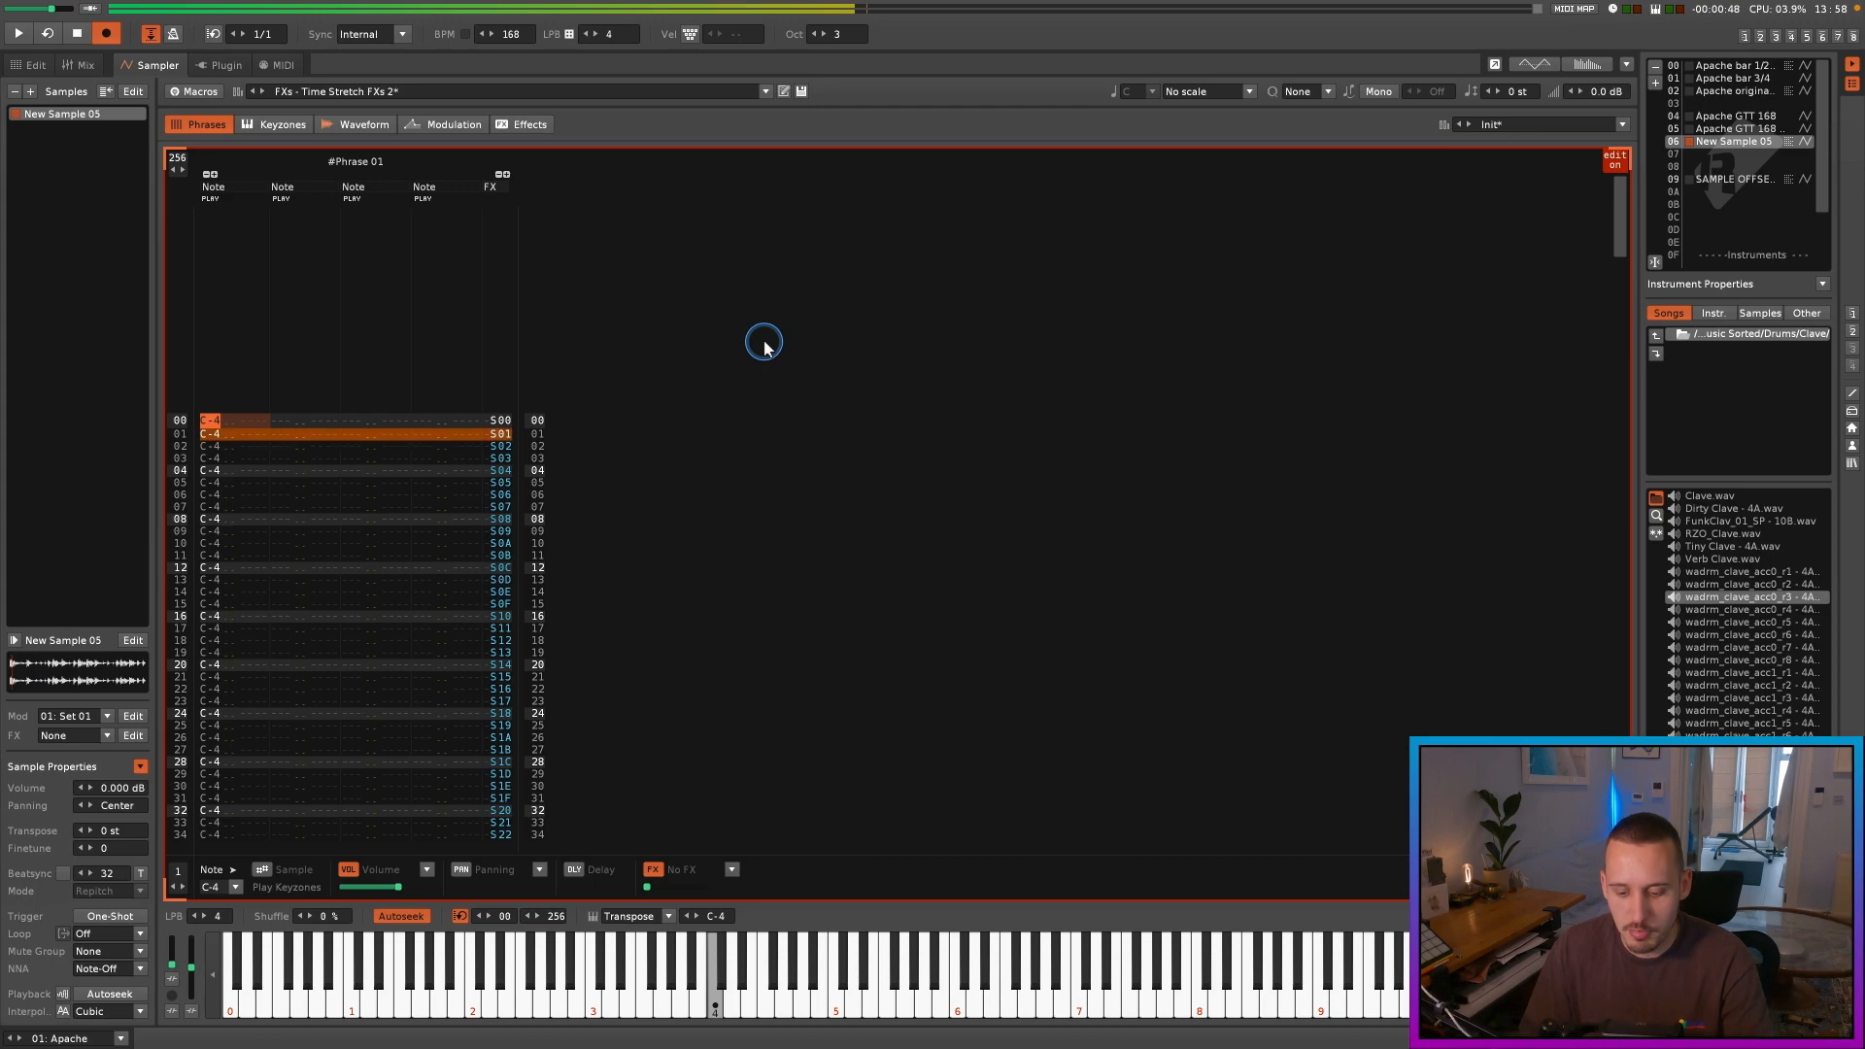
# Step: Switch to TwistedWave to check the ongoing recording, return to Renoise and set the phrase's LPB to 32
pyautogui.press('super+Tab')
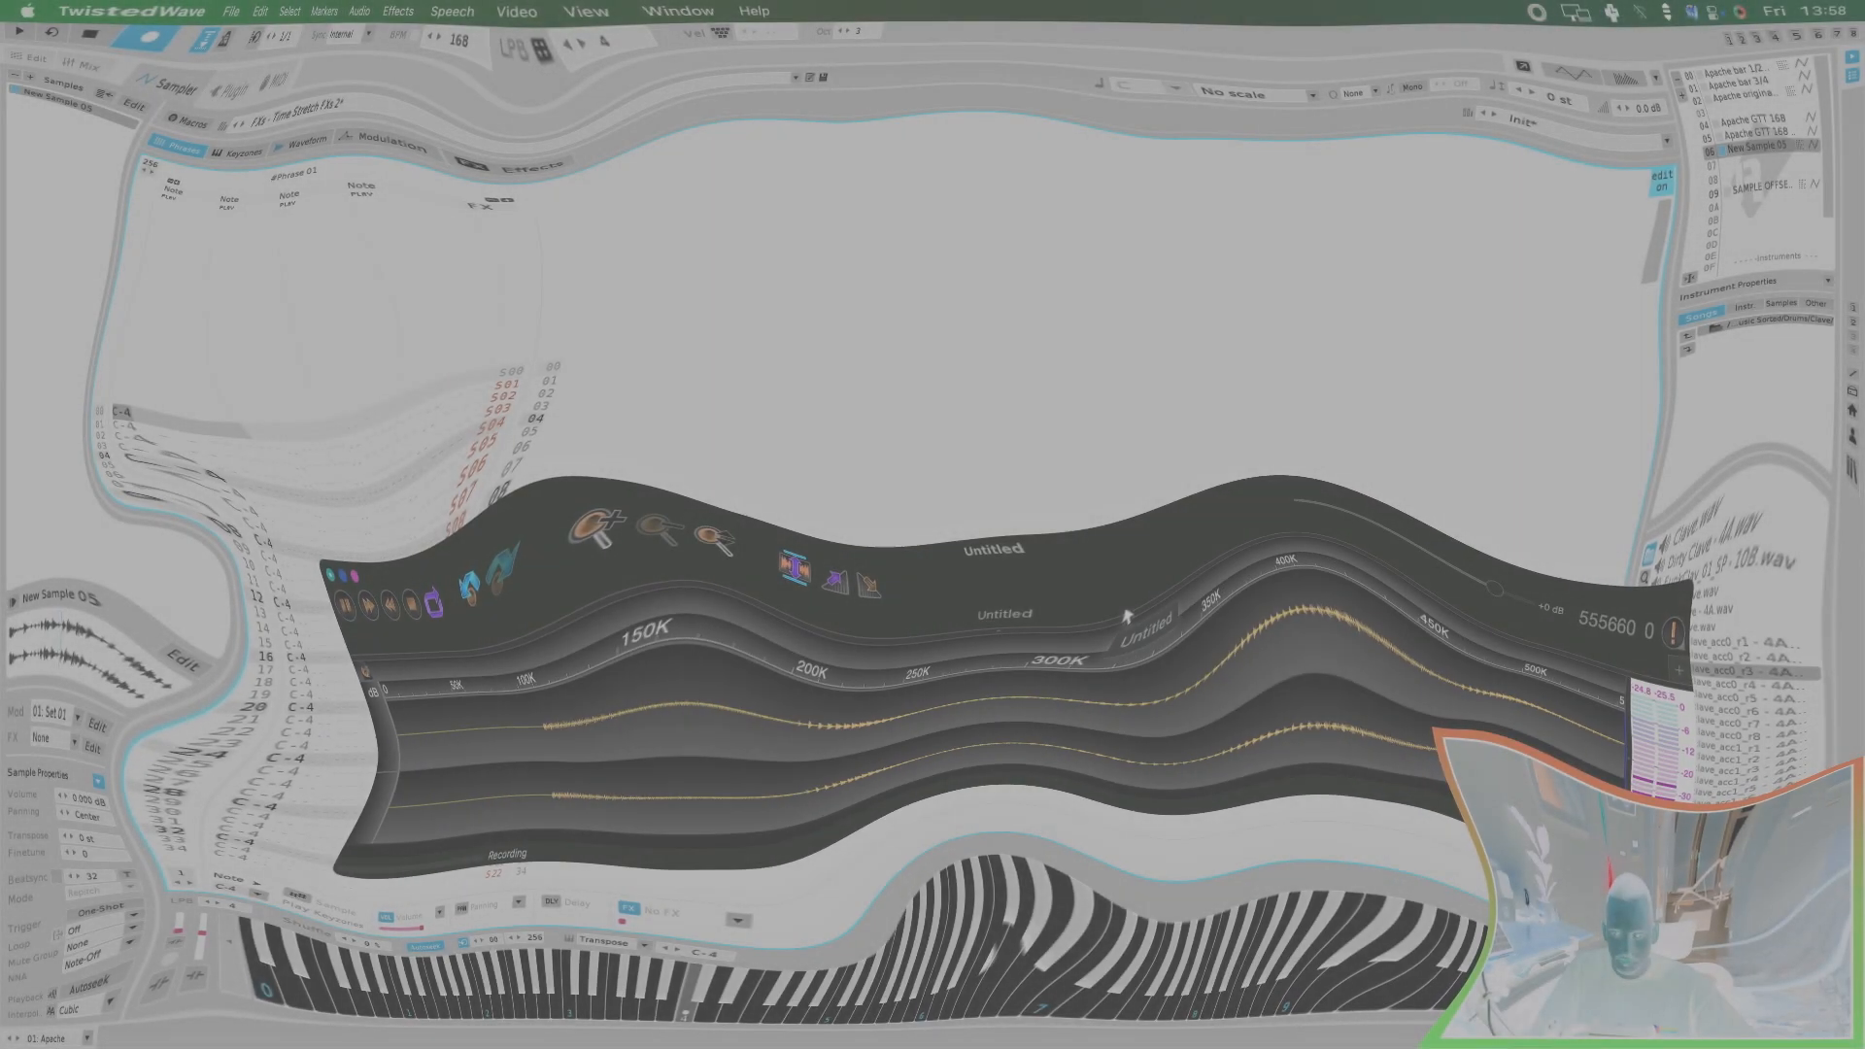
pyautogui.click(1110, 586)
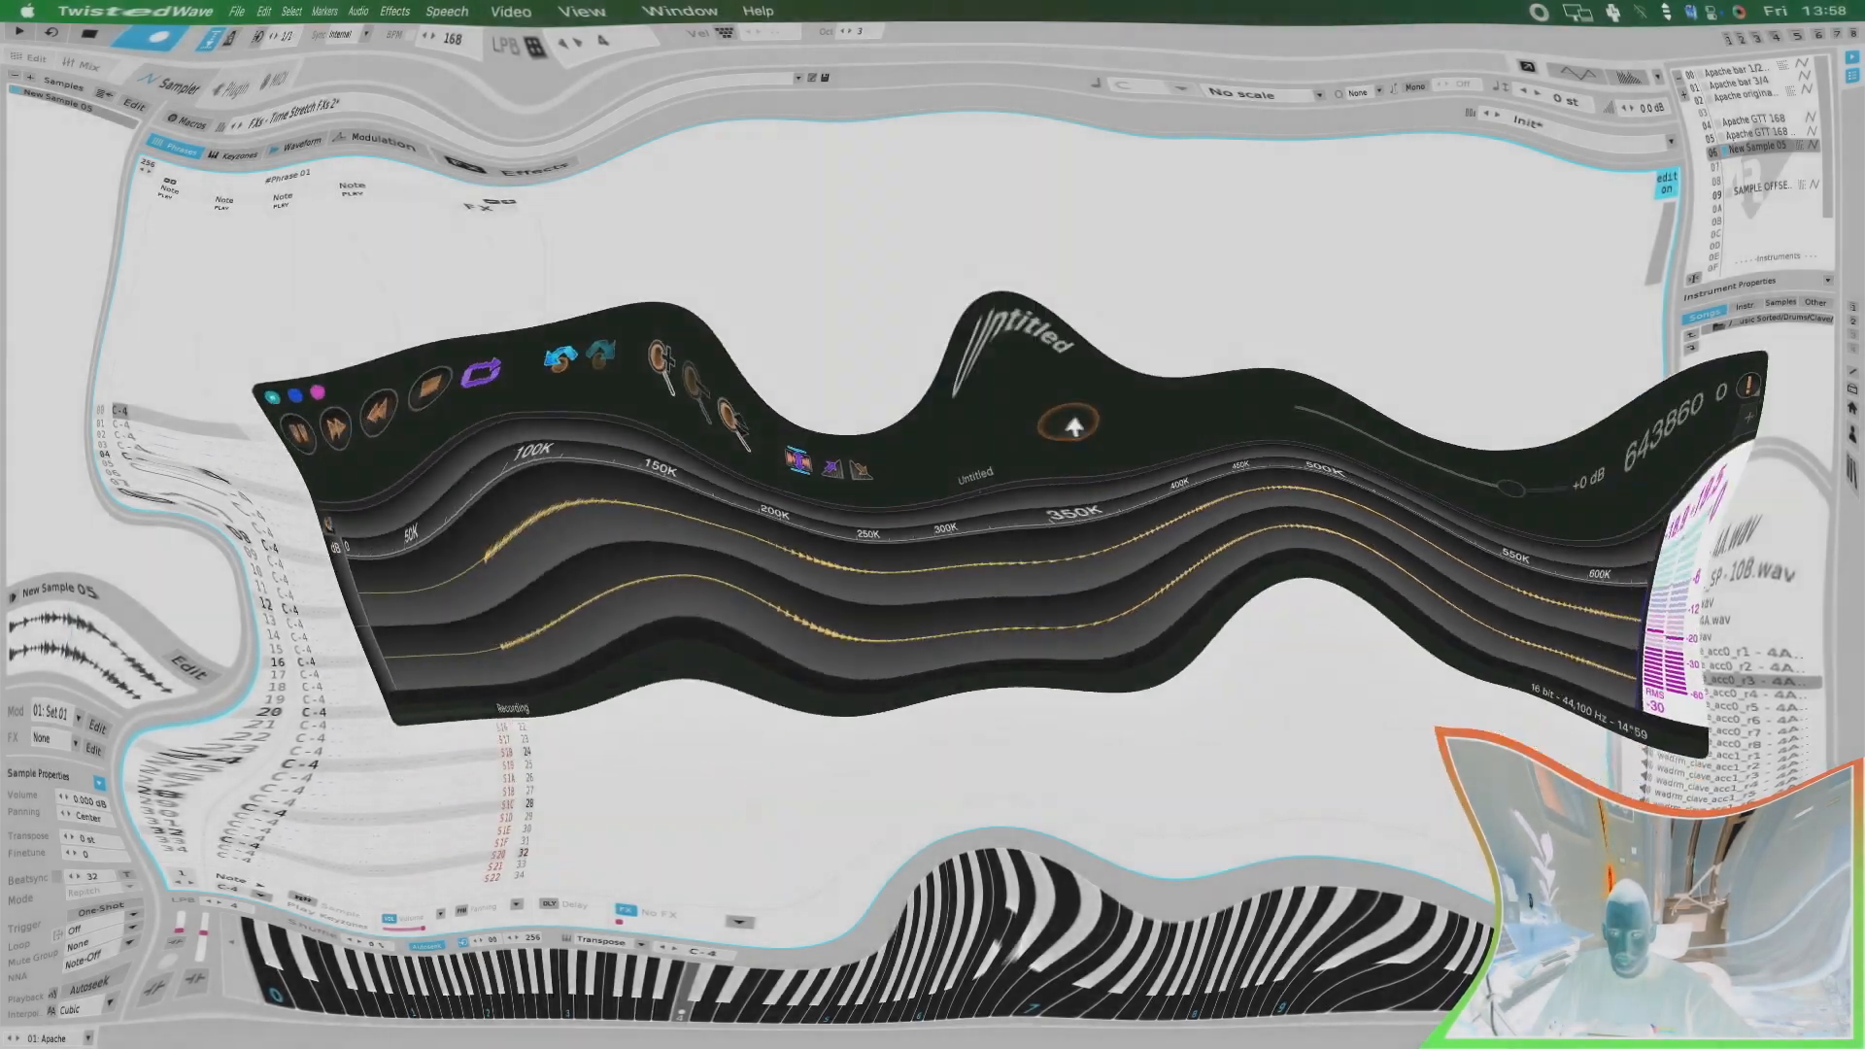
pyautogui.click(216, 975)
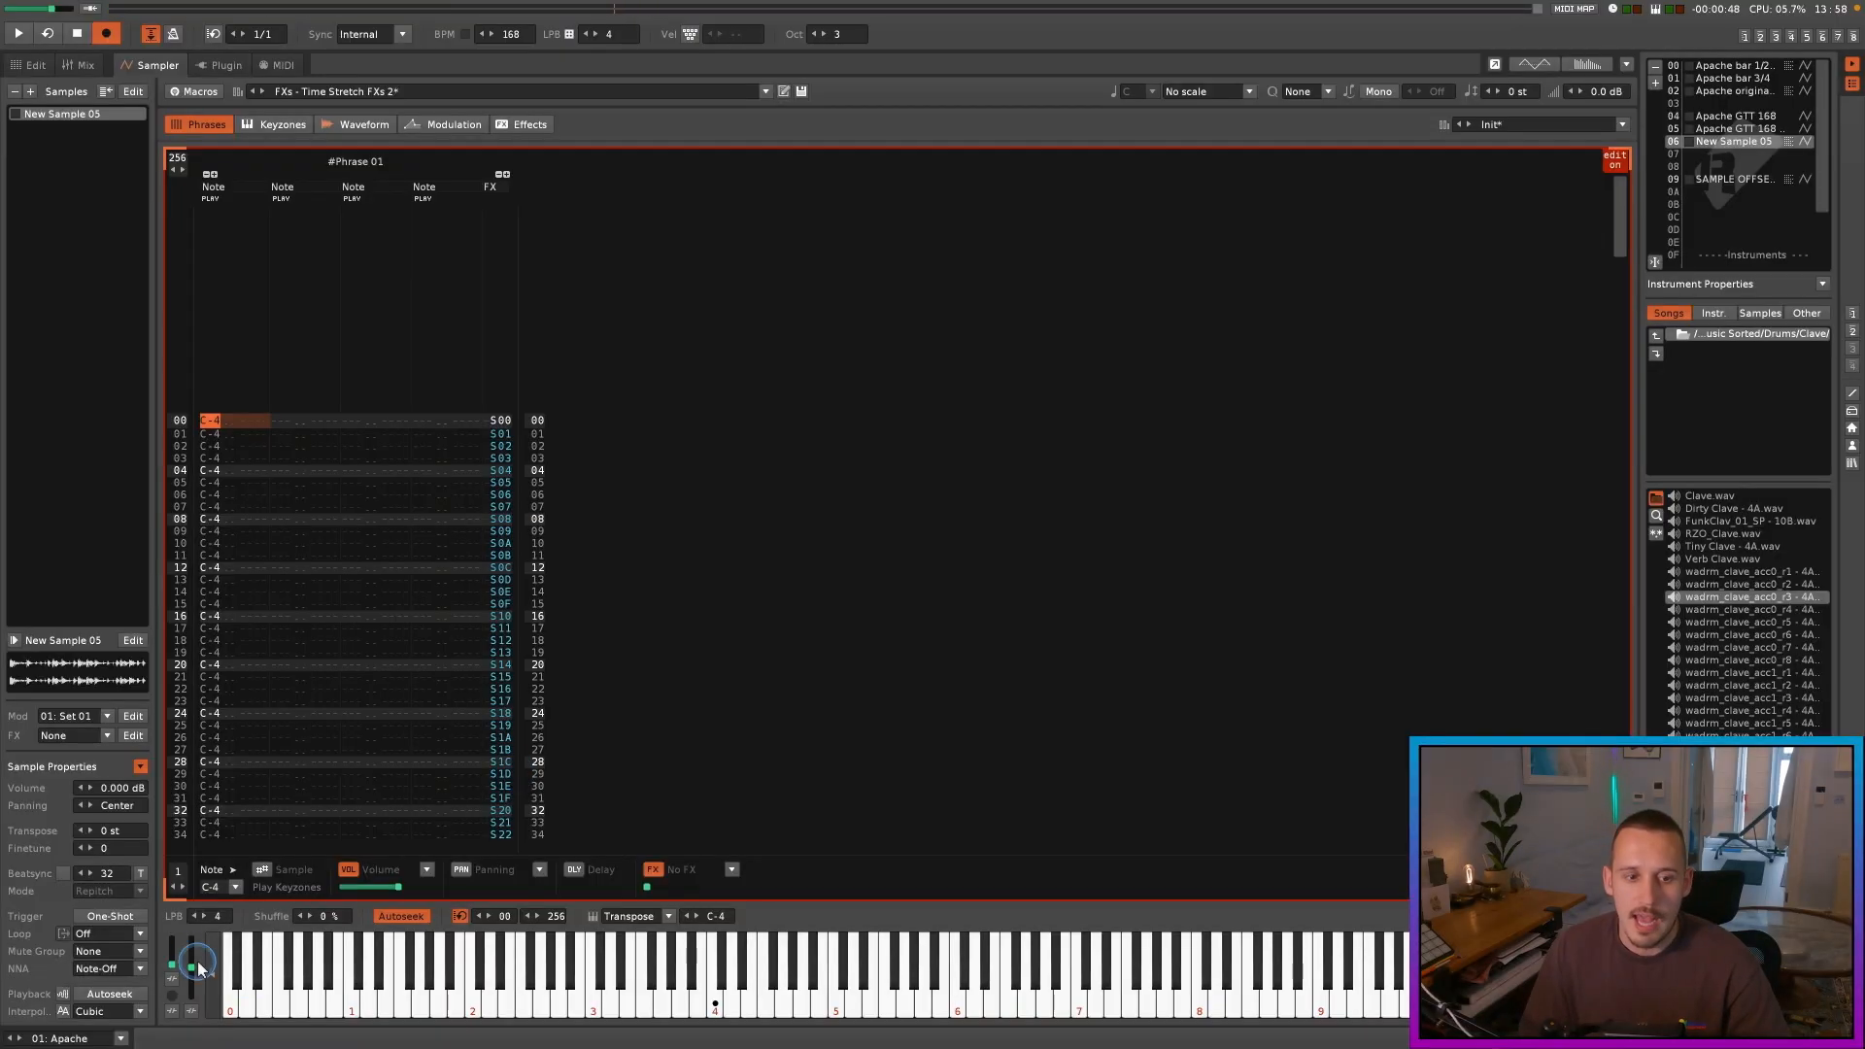
pyautogui.click(461, 716)
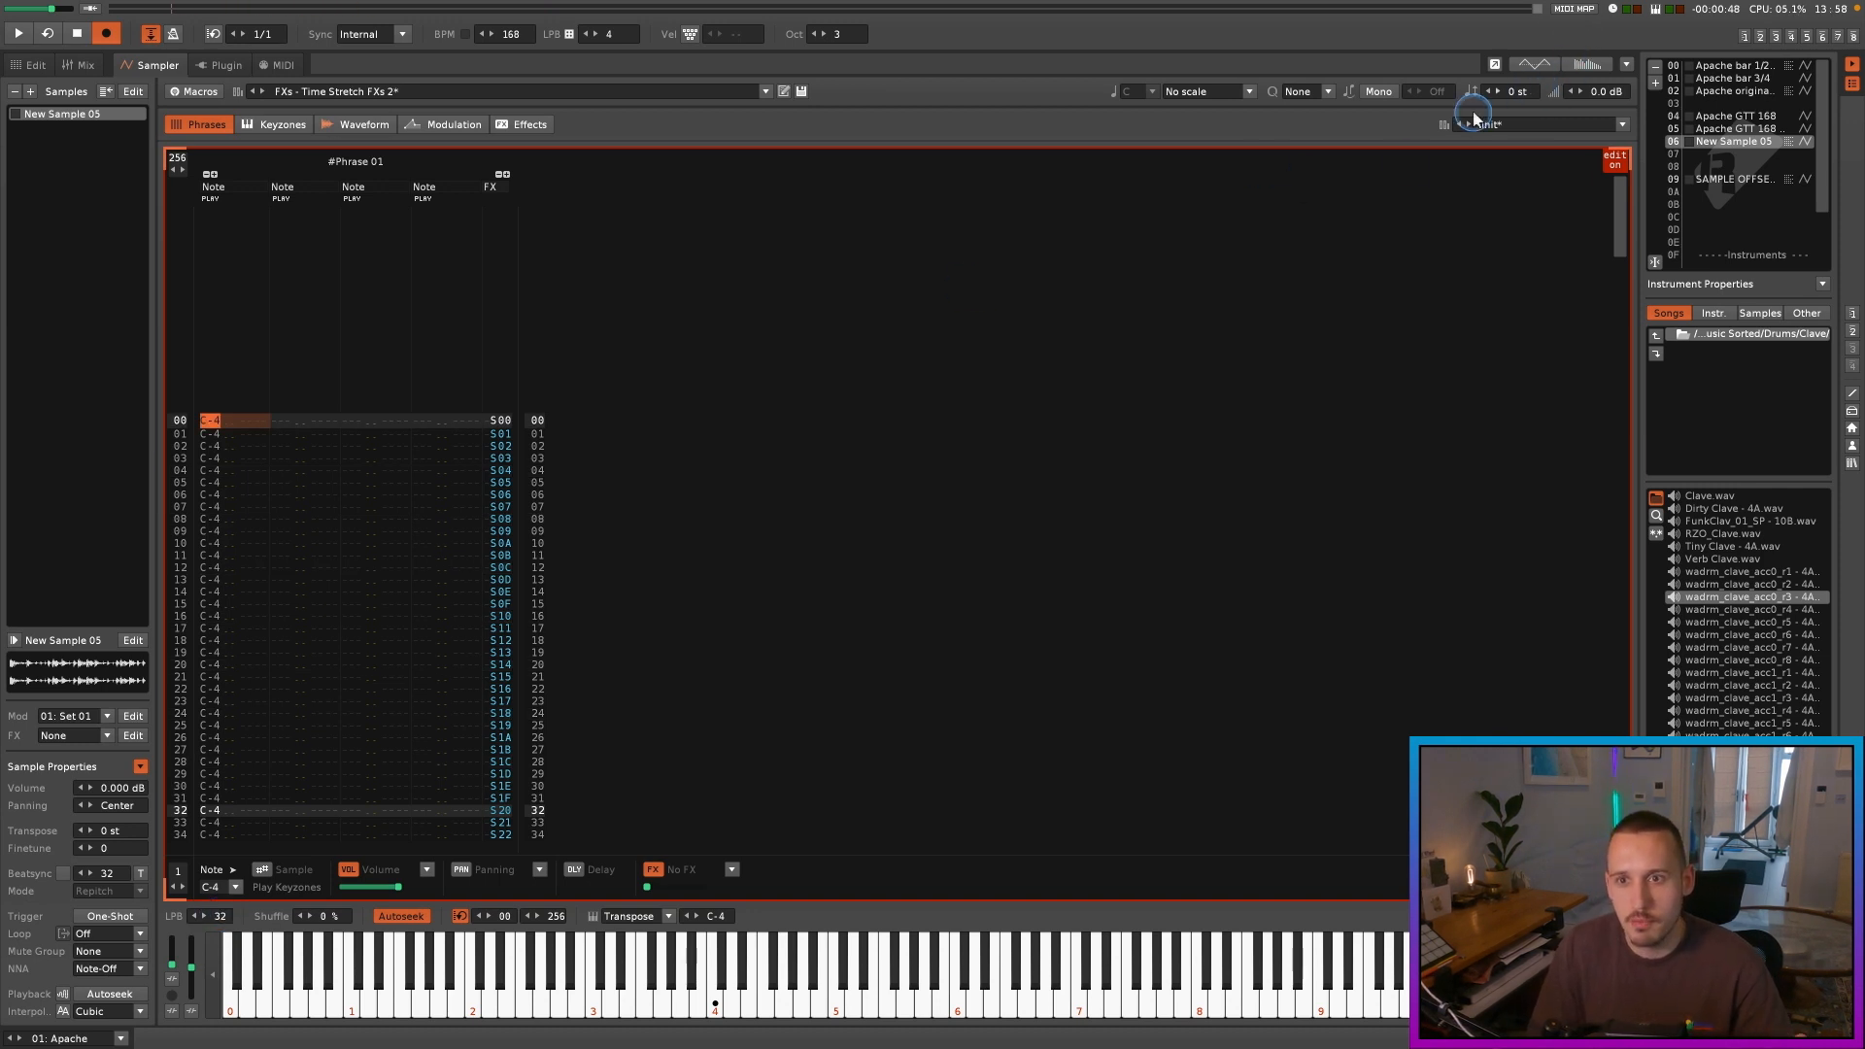
# Step: Resume recording in TwistedWave, return to Renoise and play the stretched phrase while raising the instrument's transpose to 9 st
pyautogui.click(953, 1020)
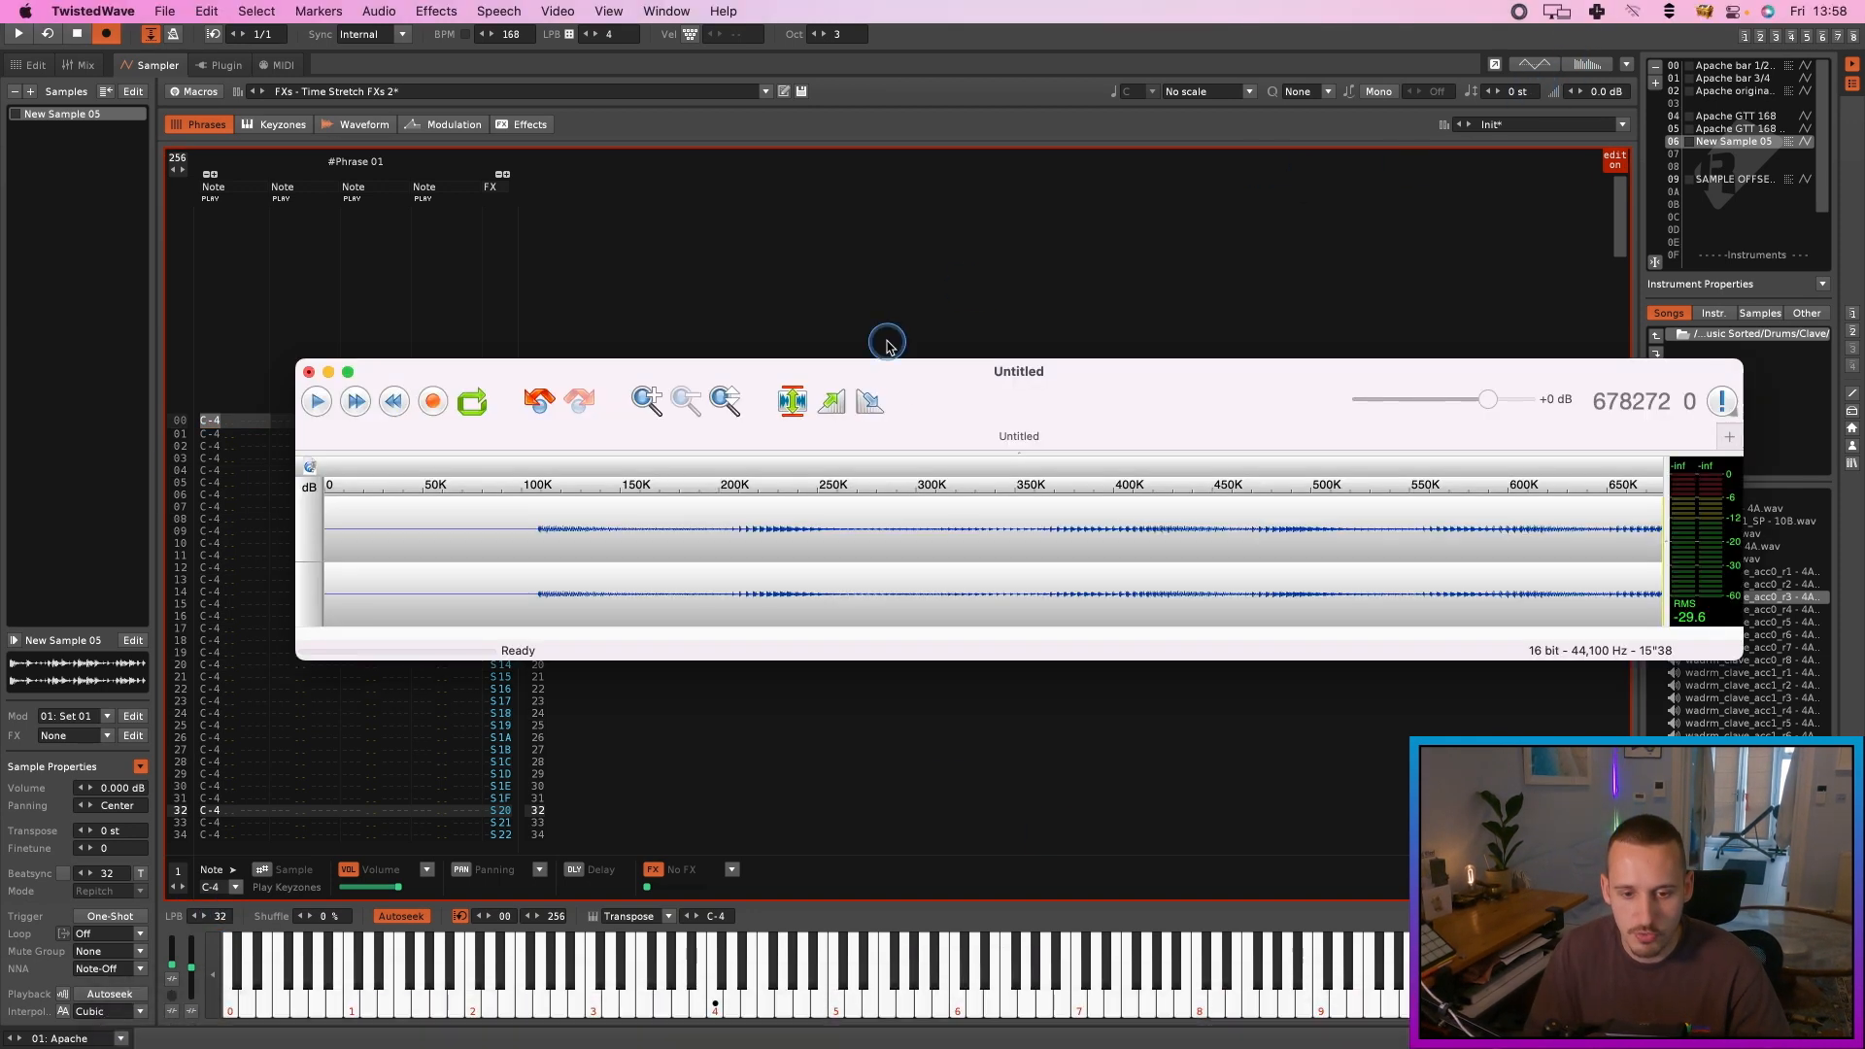
pyautogui.click(464, 381)
pyautogui.click(1131, 136)
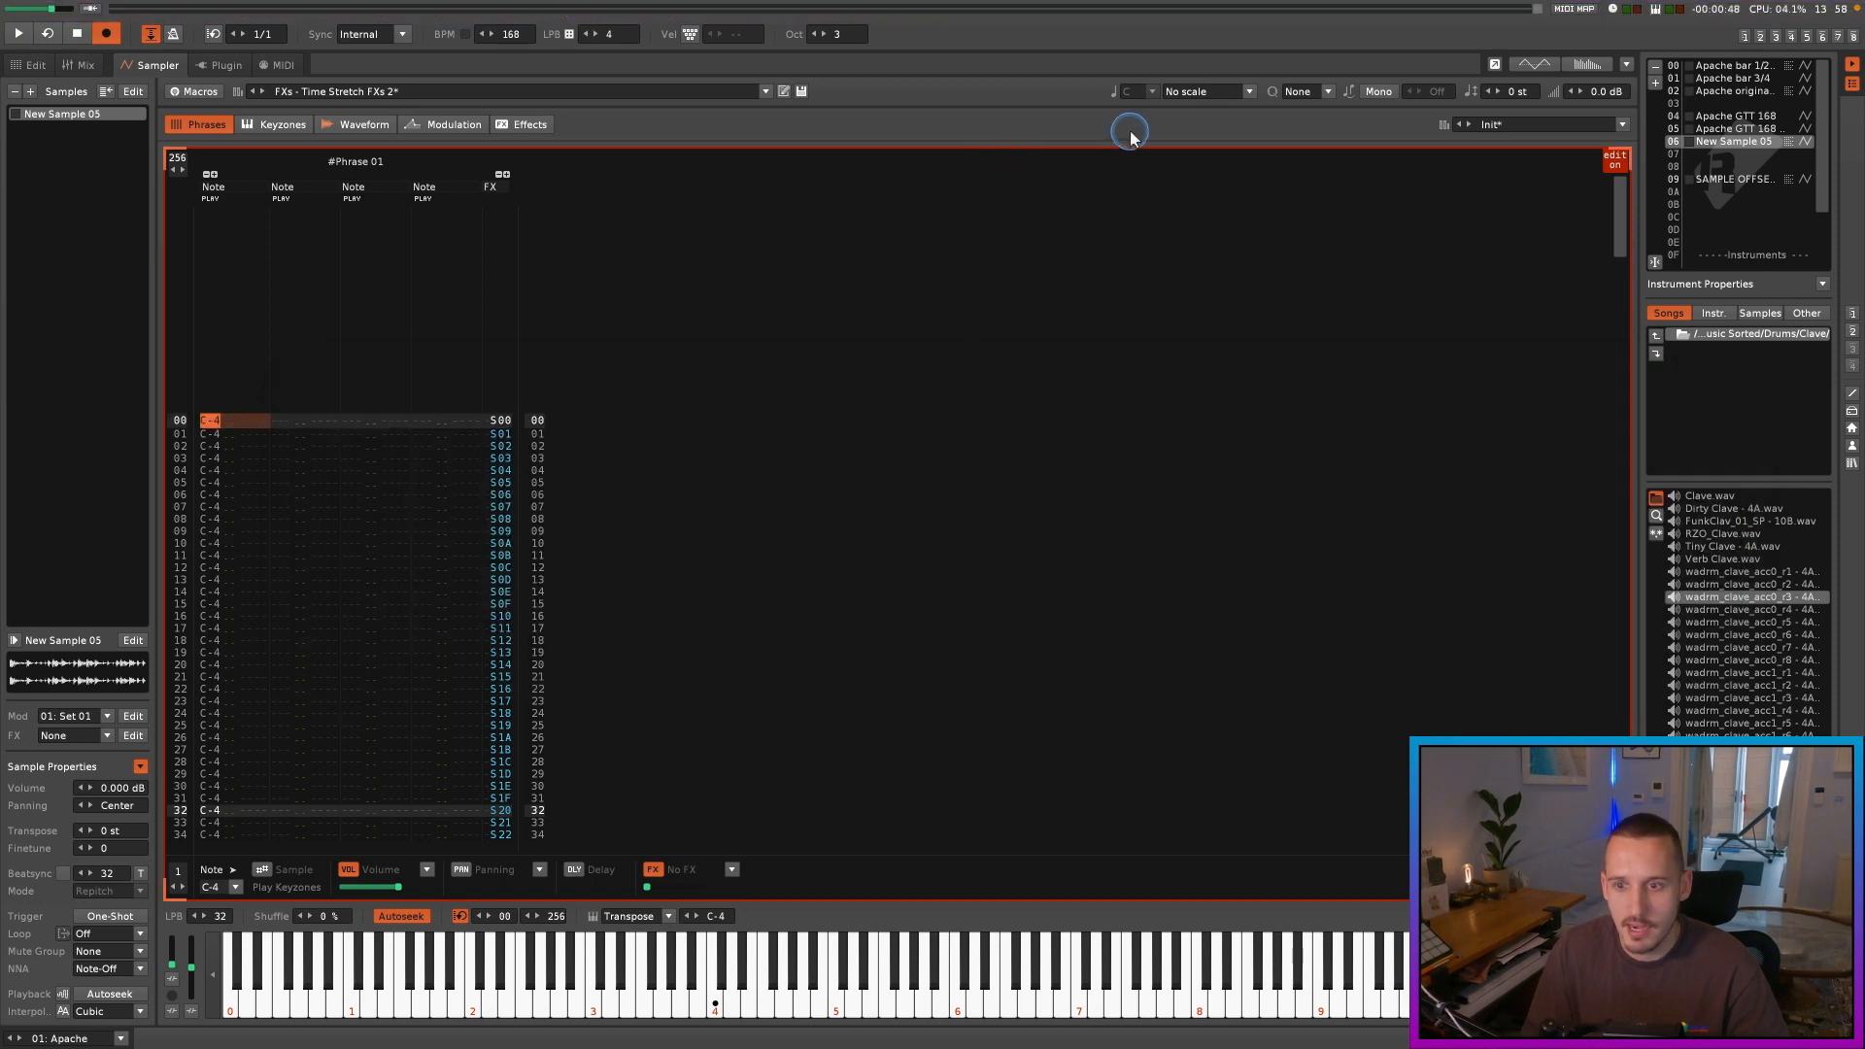
pyautogui.press('q')
pyautogui.moveTo(1517, 93); pyautogui.dragTo(1519, 33)
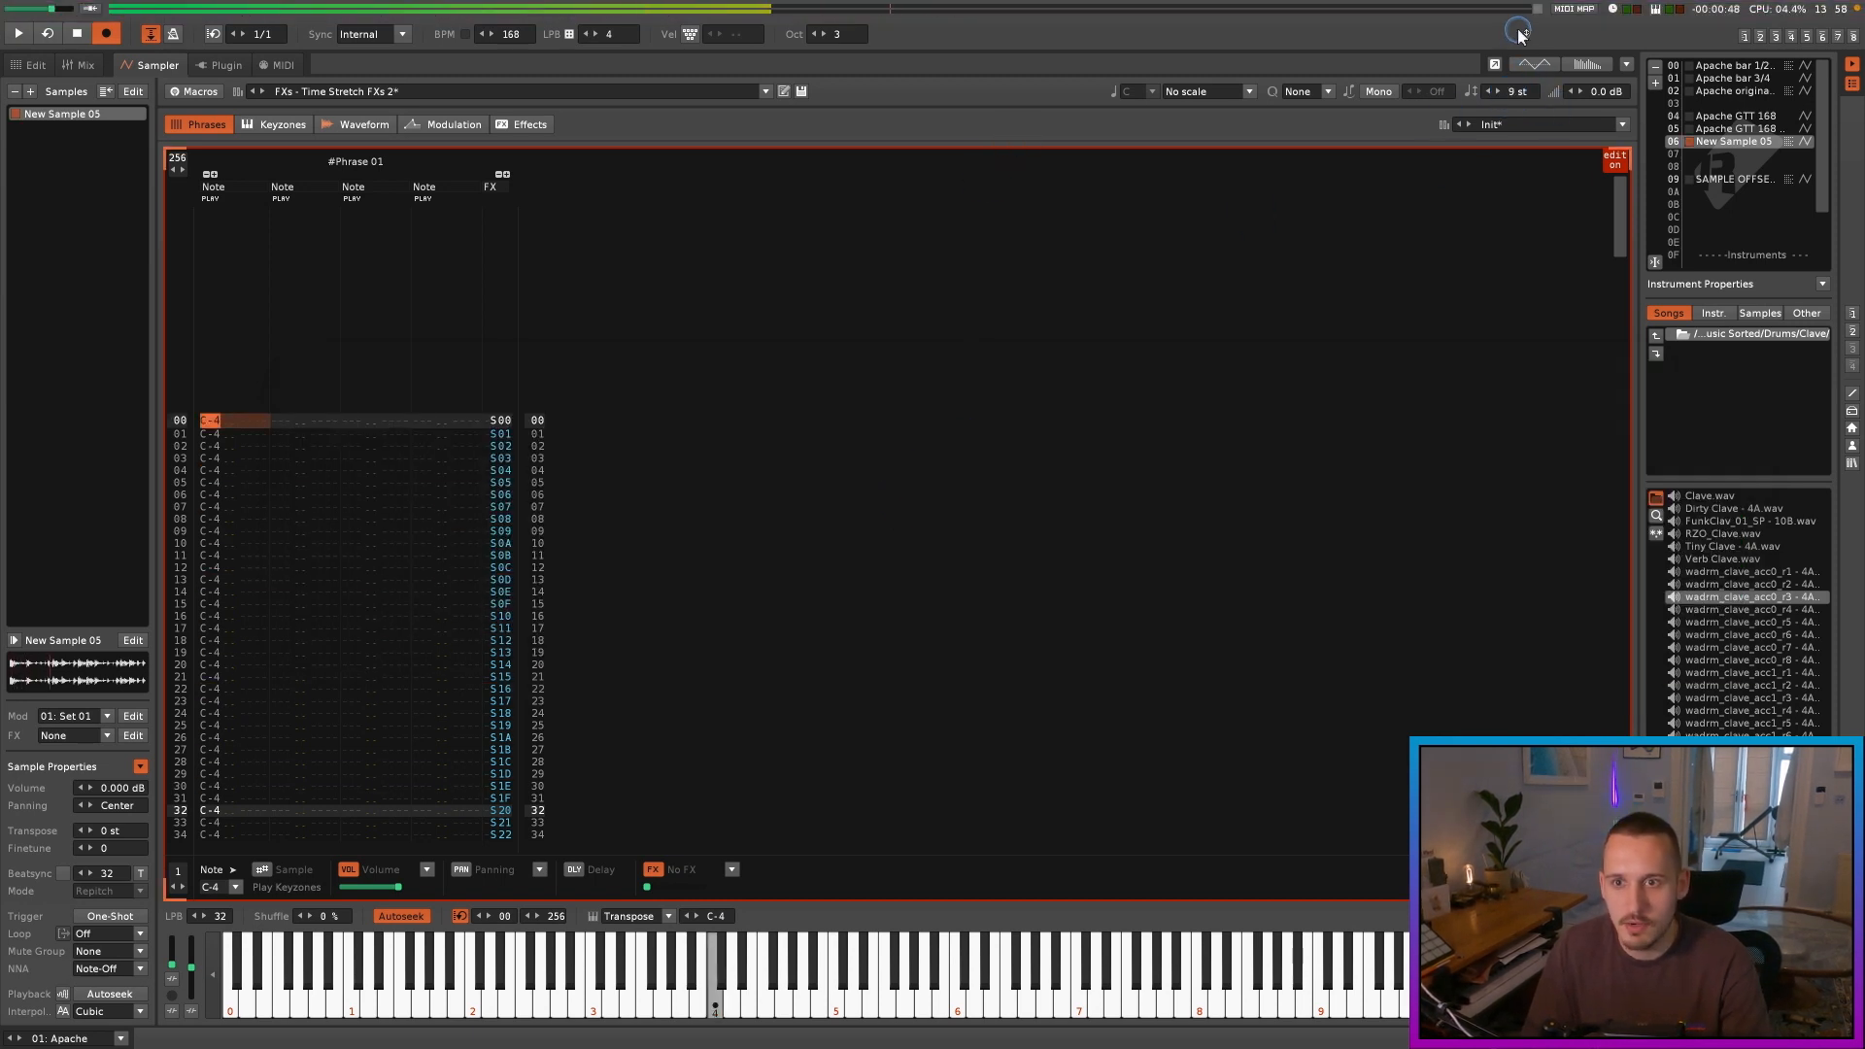
# Step: Set the phrase's LPB to 16 and lower the instrument's transpose to -9 st during playback
pyautogui.doubleClick(221, 916)
pyautogui.write('16')
pyautogui.press('Return')
pyautogui.moveTo(1522, 17); pyautogui.dragTo(1499, 141)
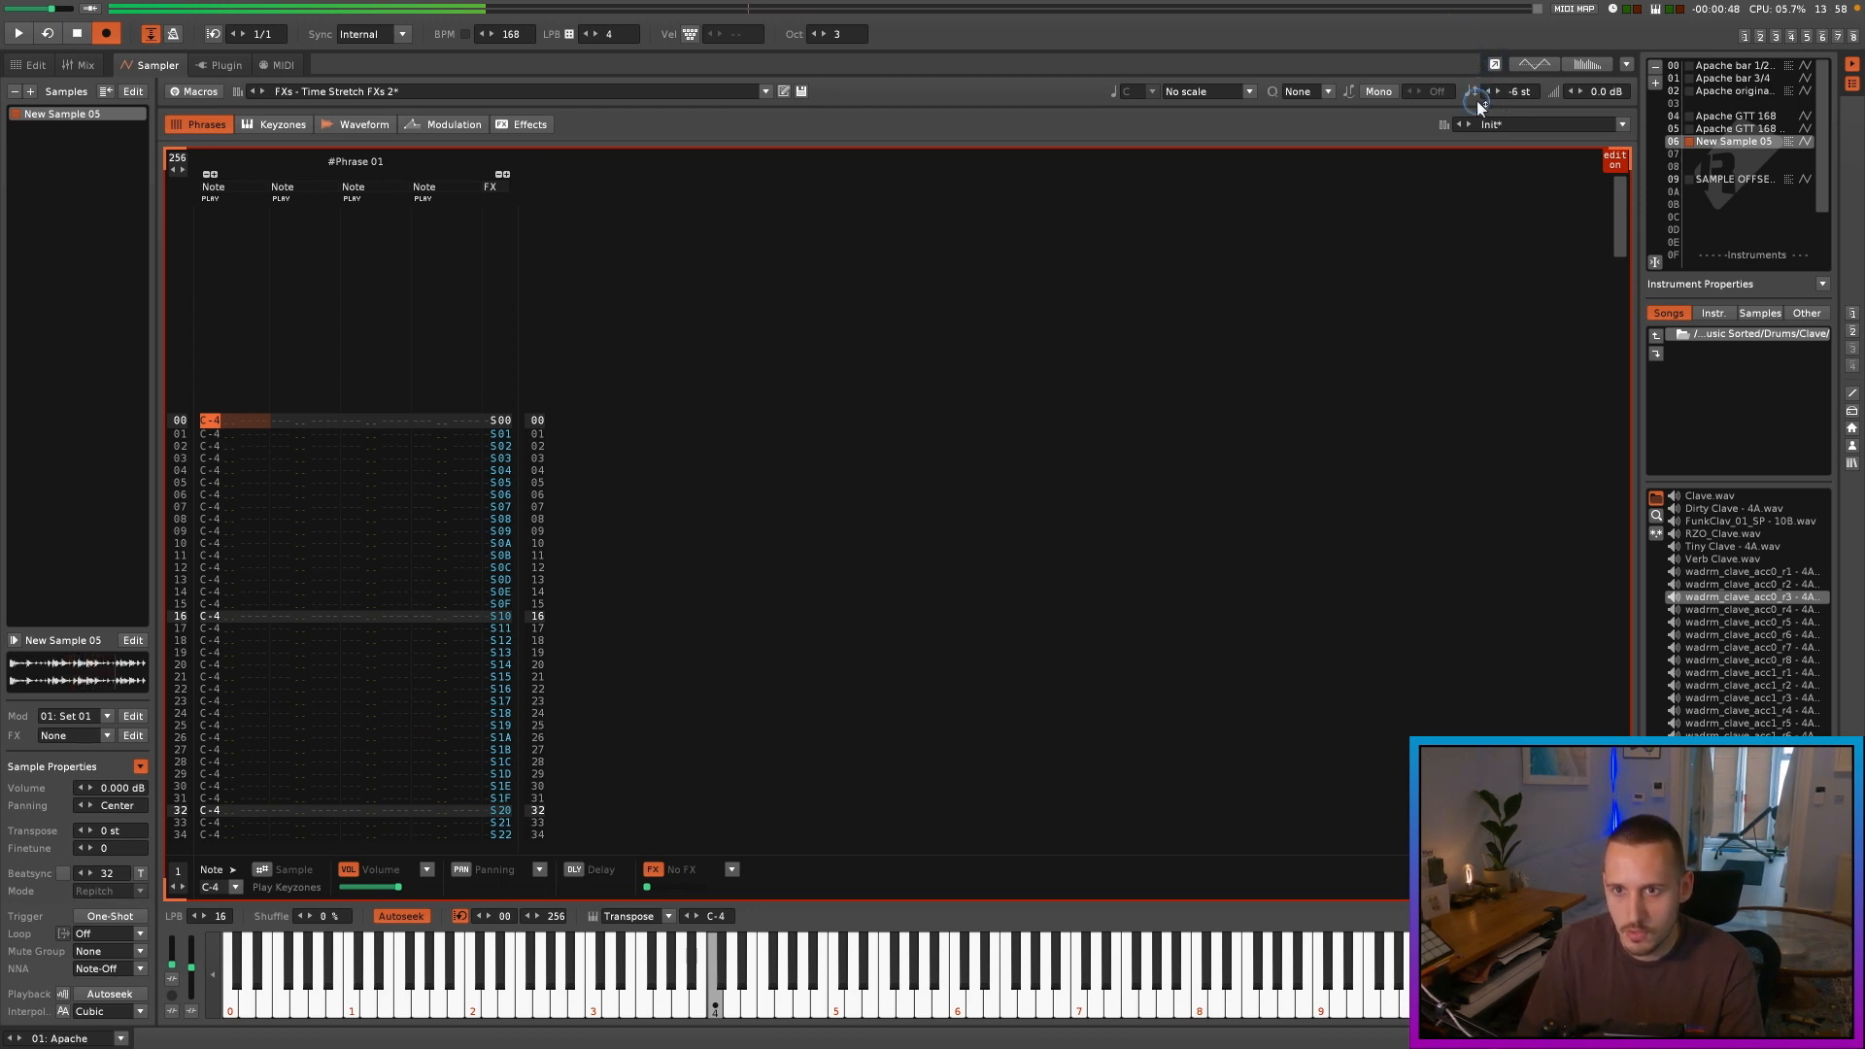
pyautogui.moveTo(1472, 148); pyautogui.dragTo(1451, 49)
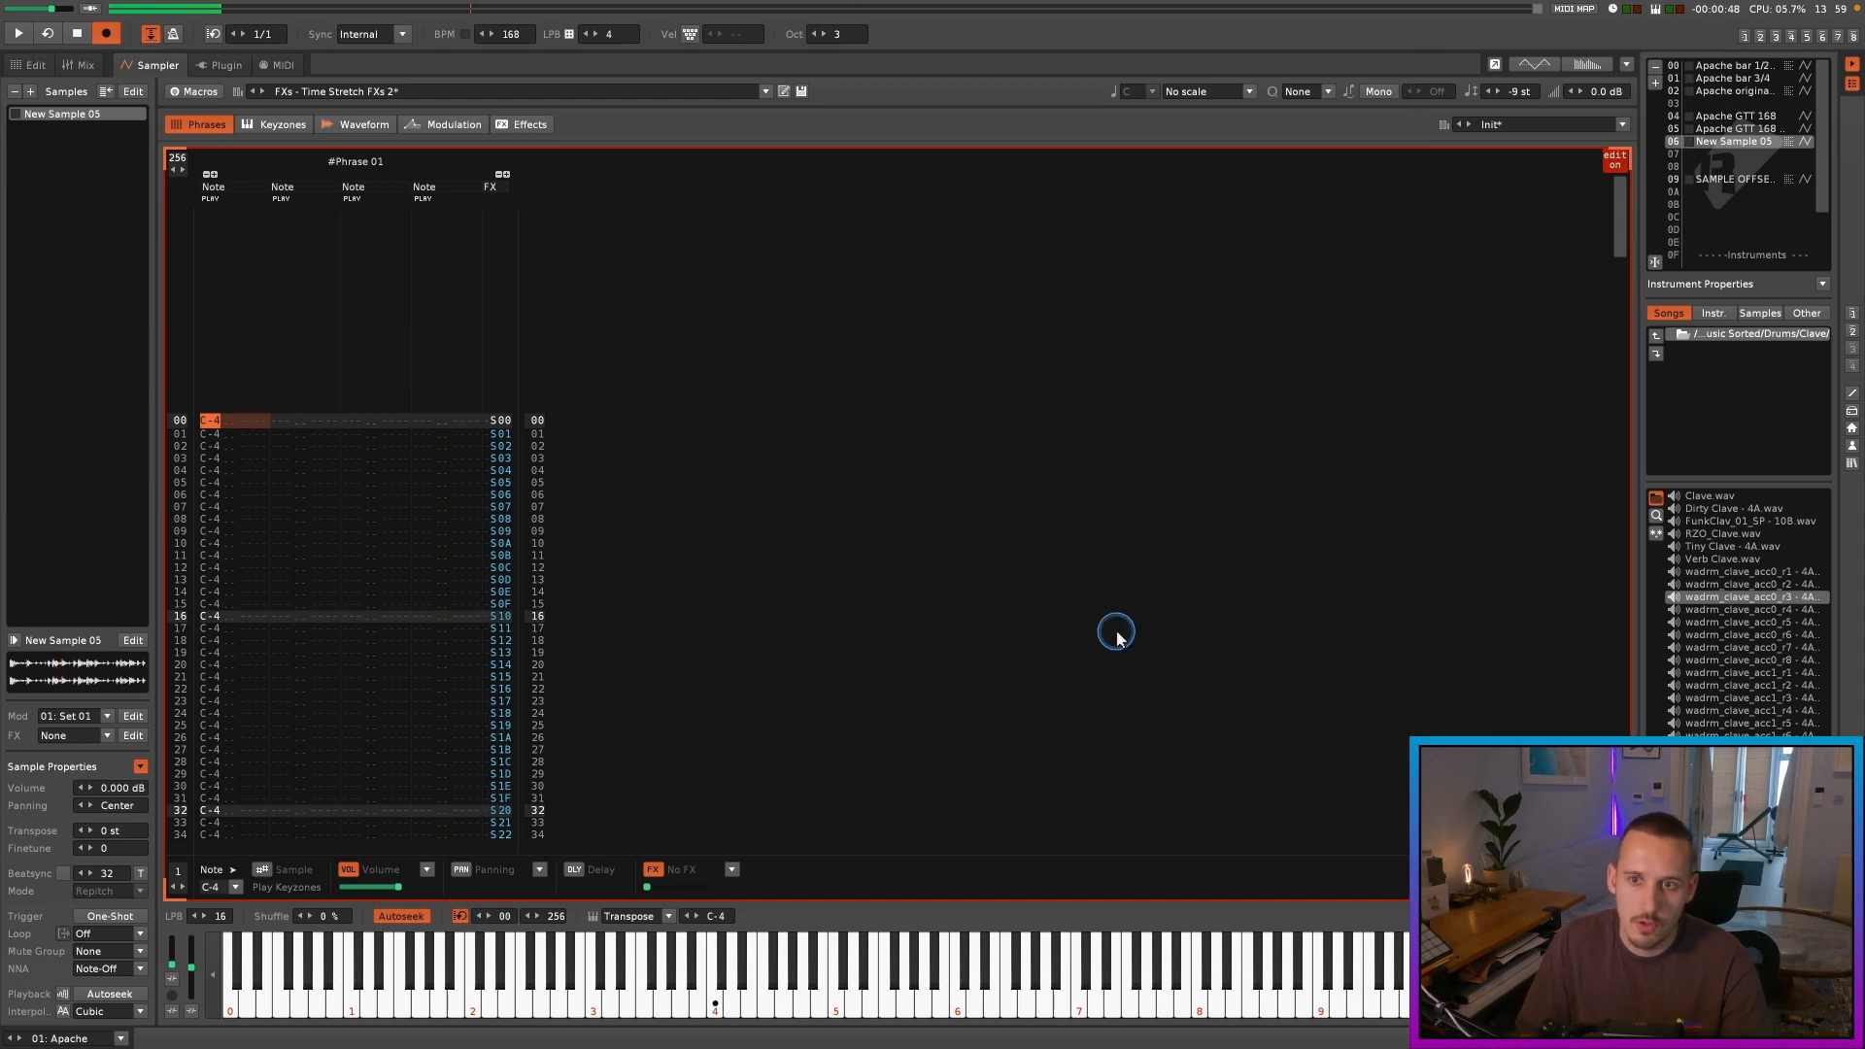
# Step: Switch to TwistedWave, normalize the recorded stretch takes and play back the second take
pyautogui.click(1008, 1023)
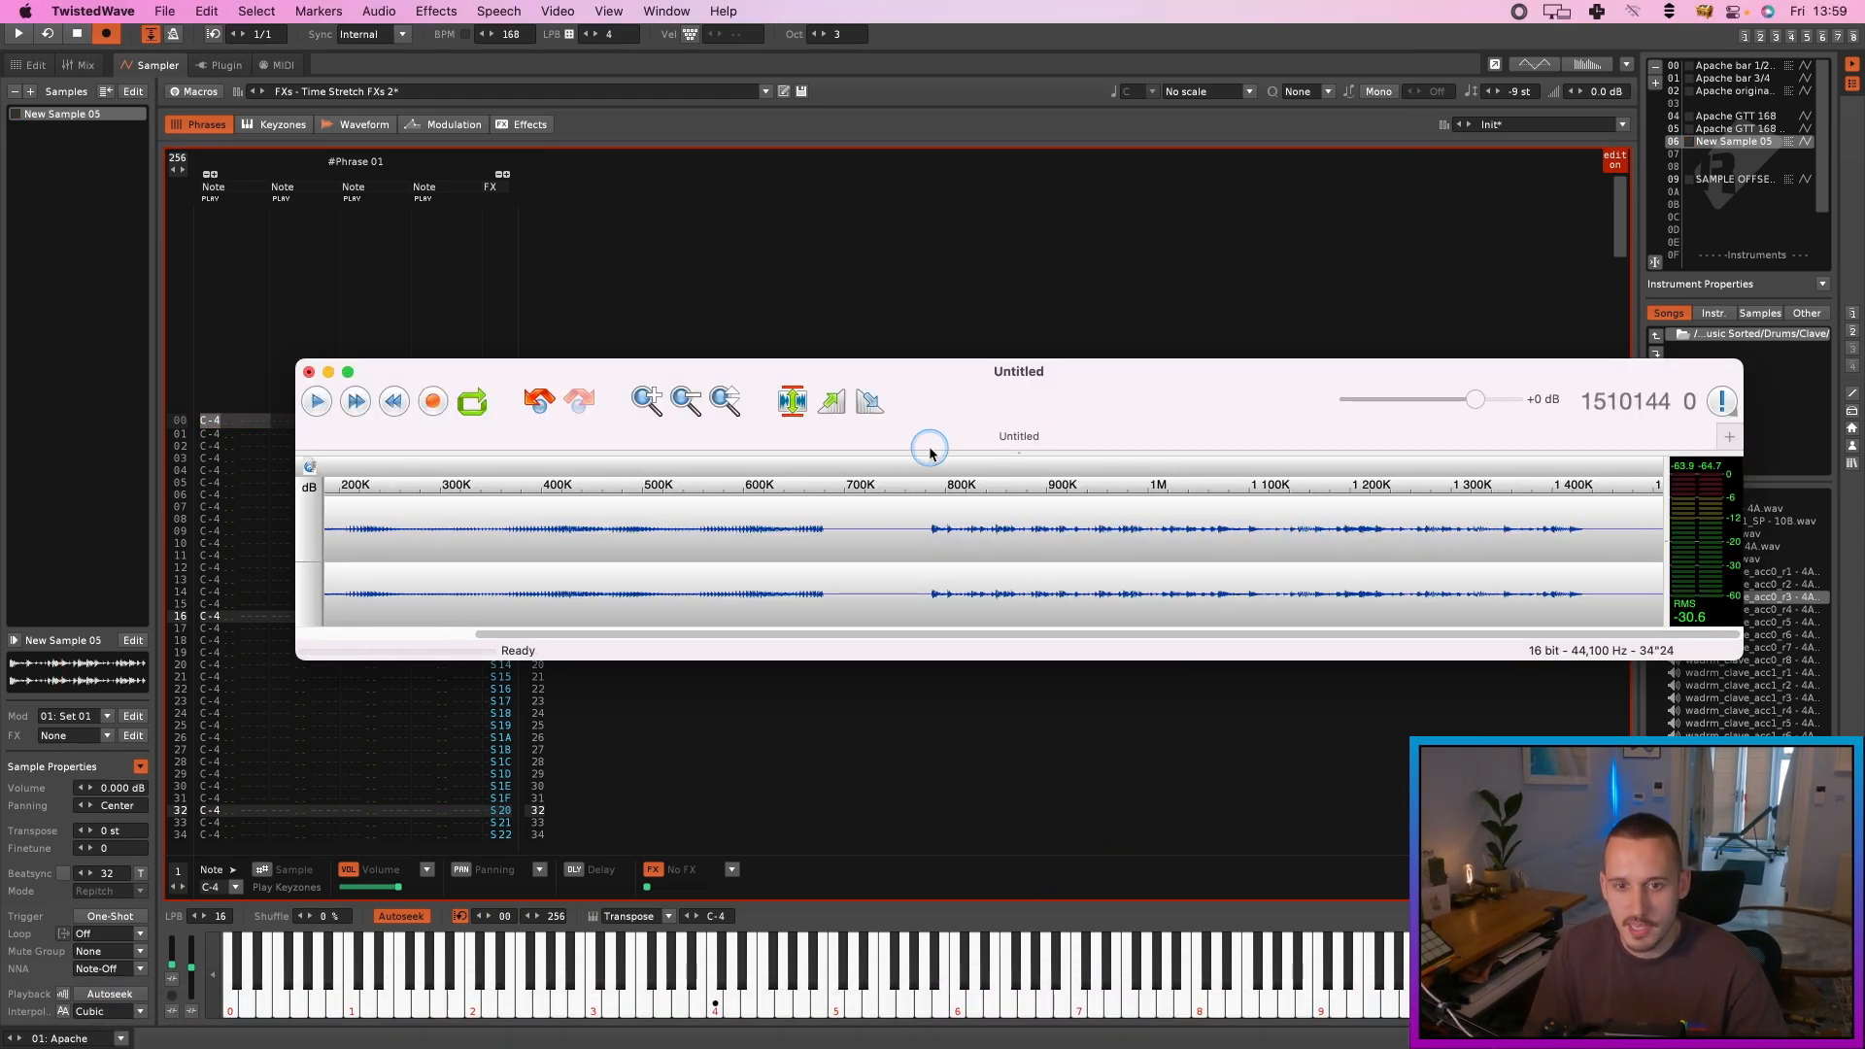
pyautogui.click(799, 403)
pyautogui.press('Return')
pyautogui.click(1097, 550)
pyautogui.press('space')
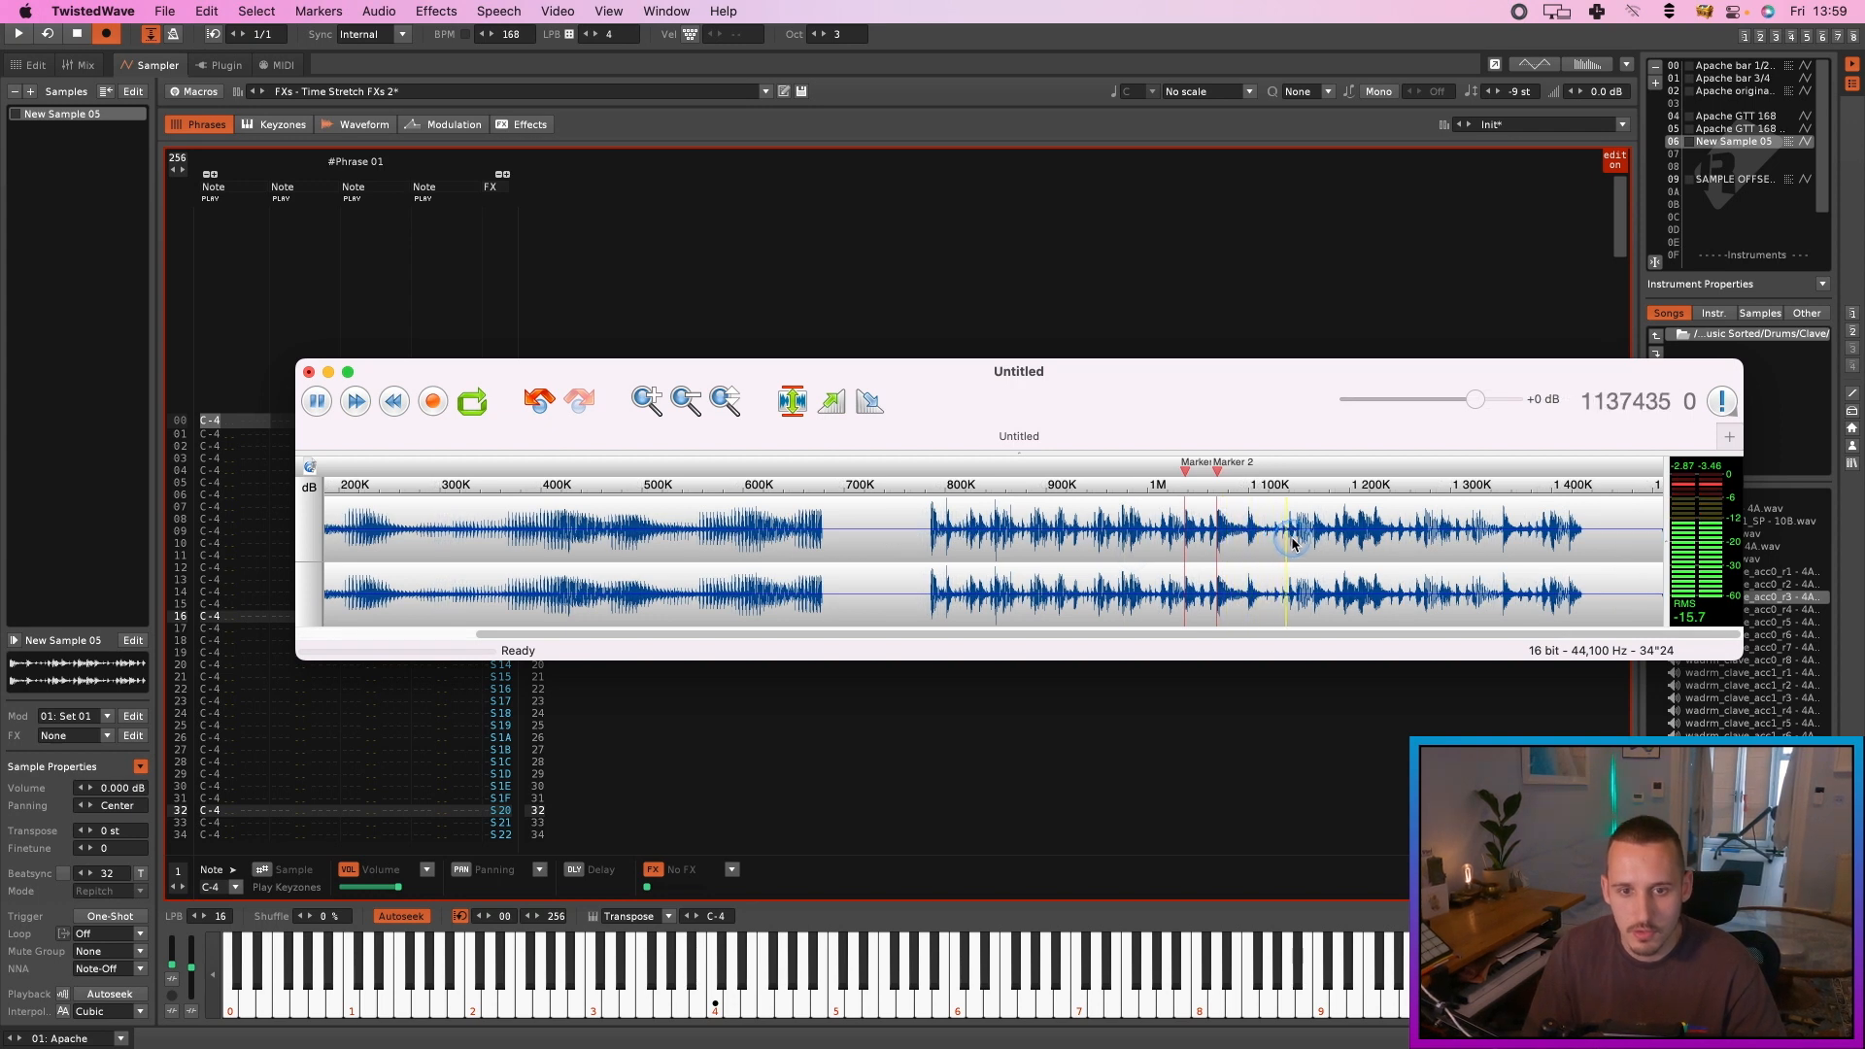
pyautogui.press('super+shift+s')
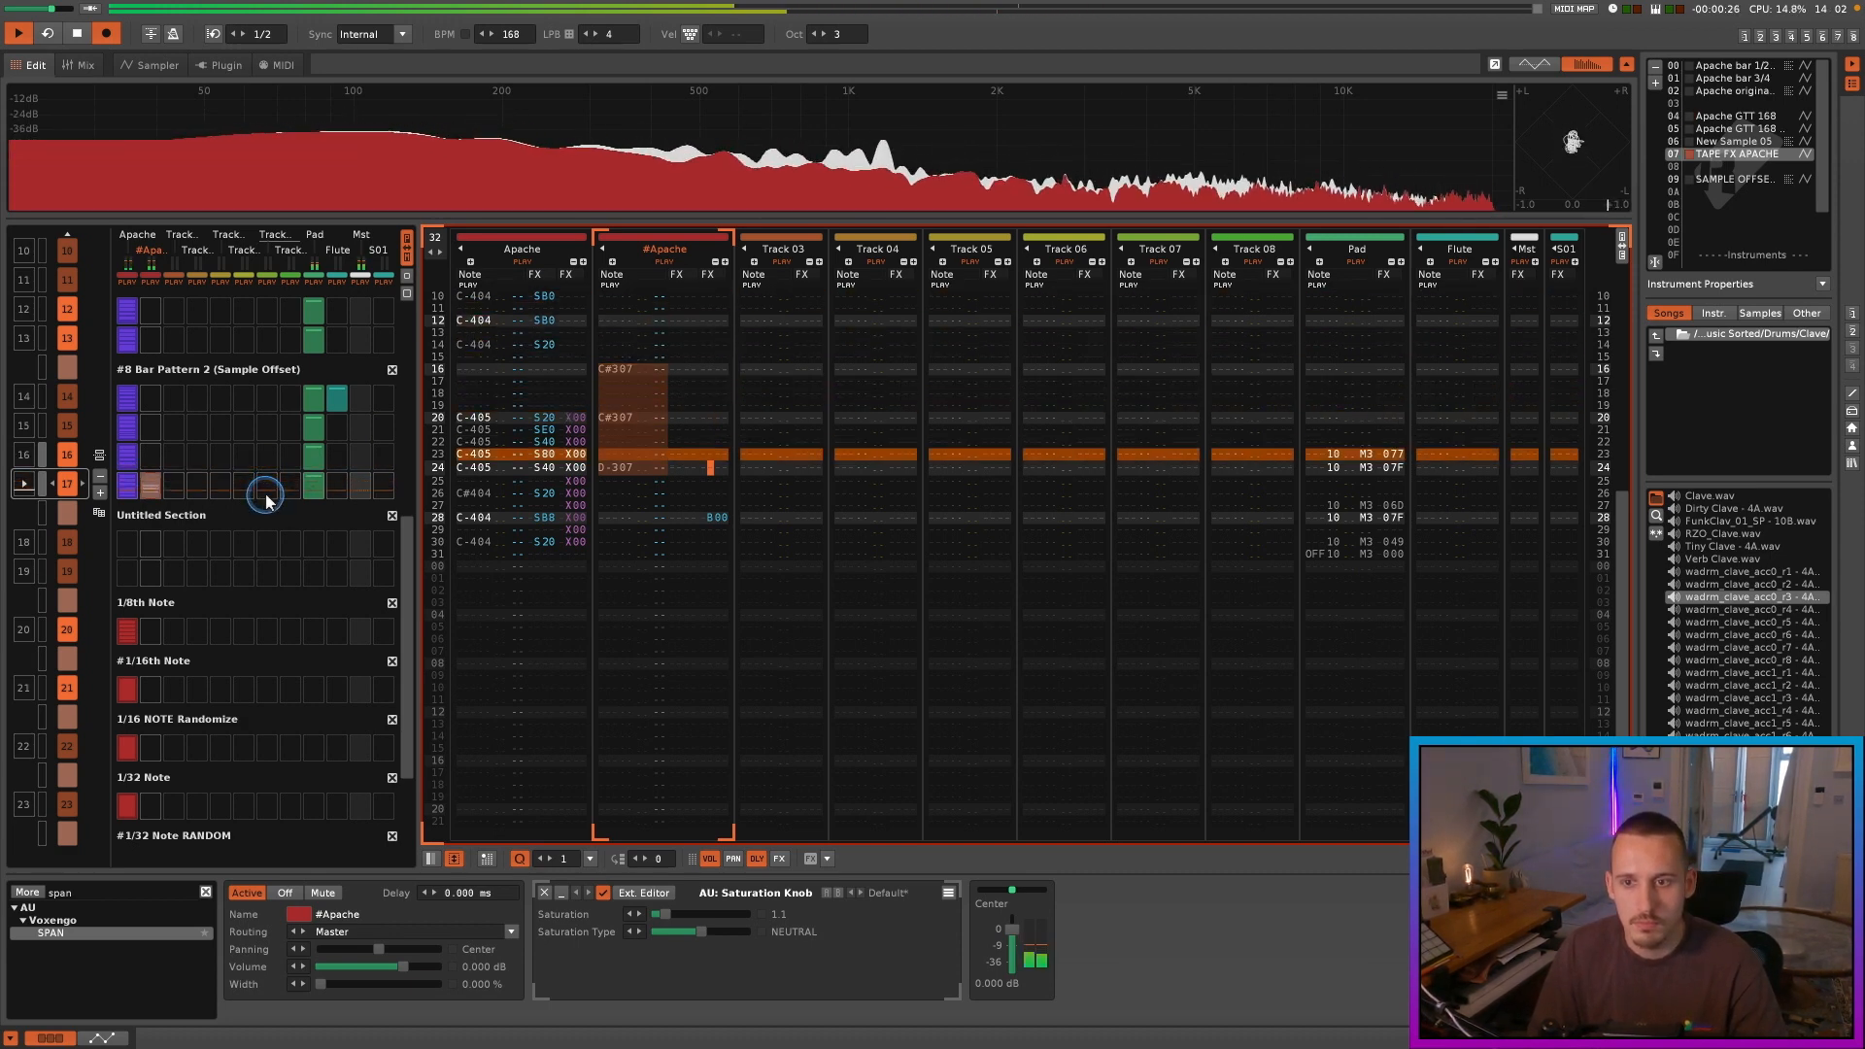
# Step: In the Renoise pattern editor, insert a note-off on line 16 of the Apache track and play the pattern
pyautogui.press('space')
pyautogui.click(470, 369)
pyautogui.press('capslock')
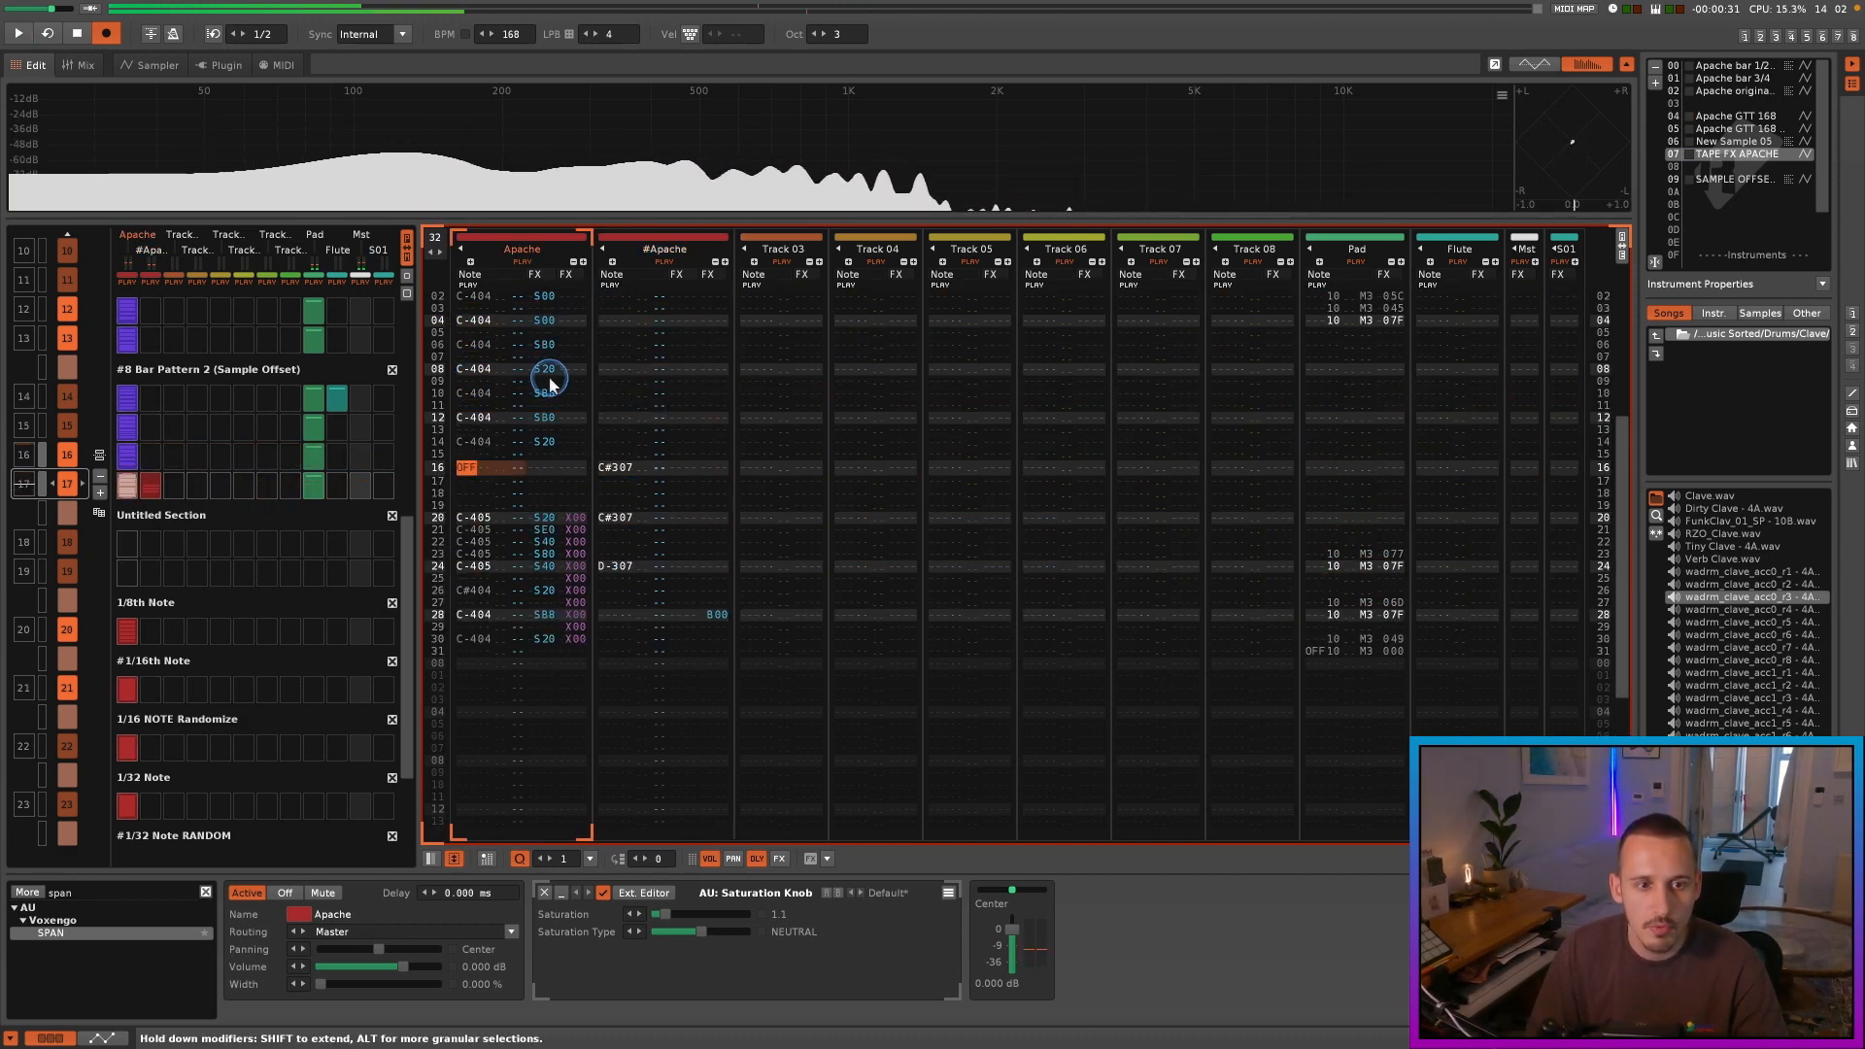
pyautogui.press('space')
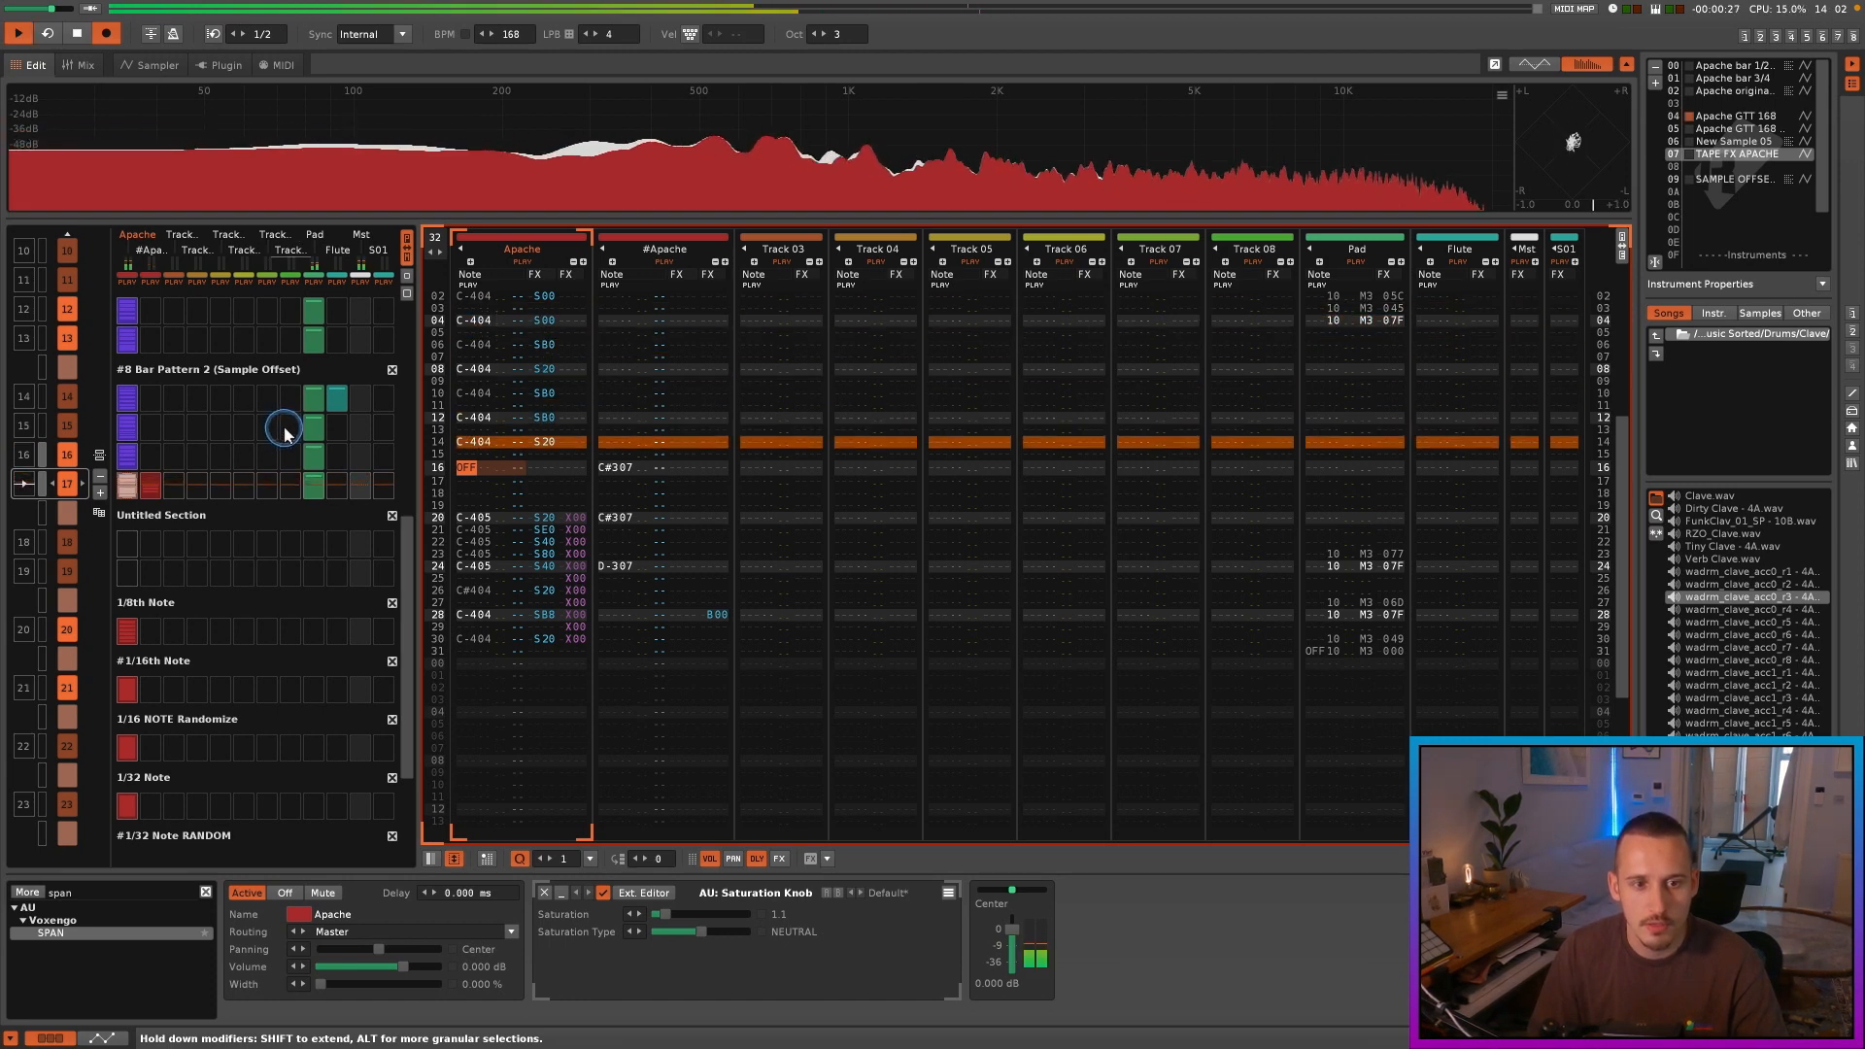
pyautogui.press('space')
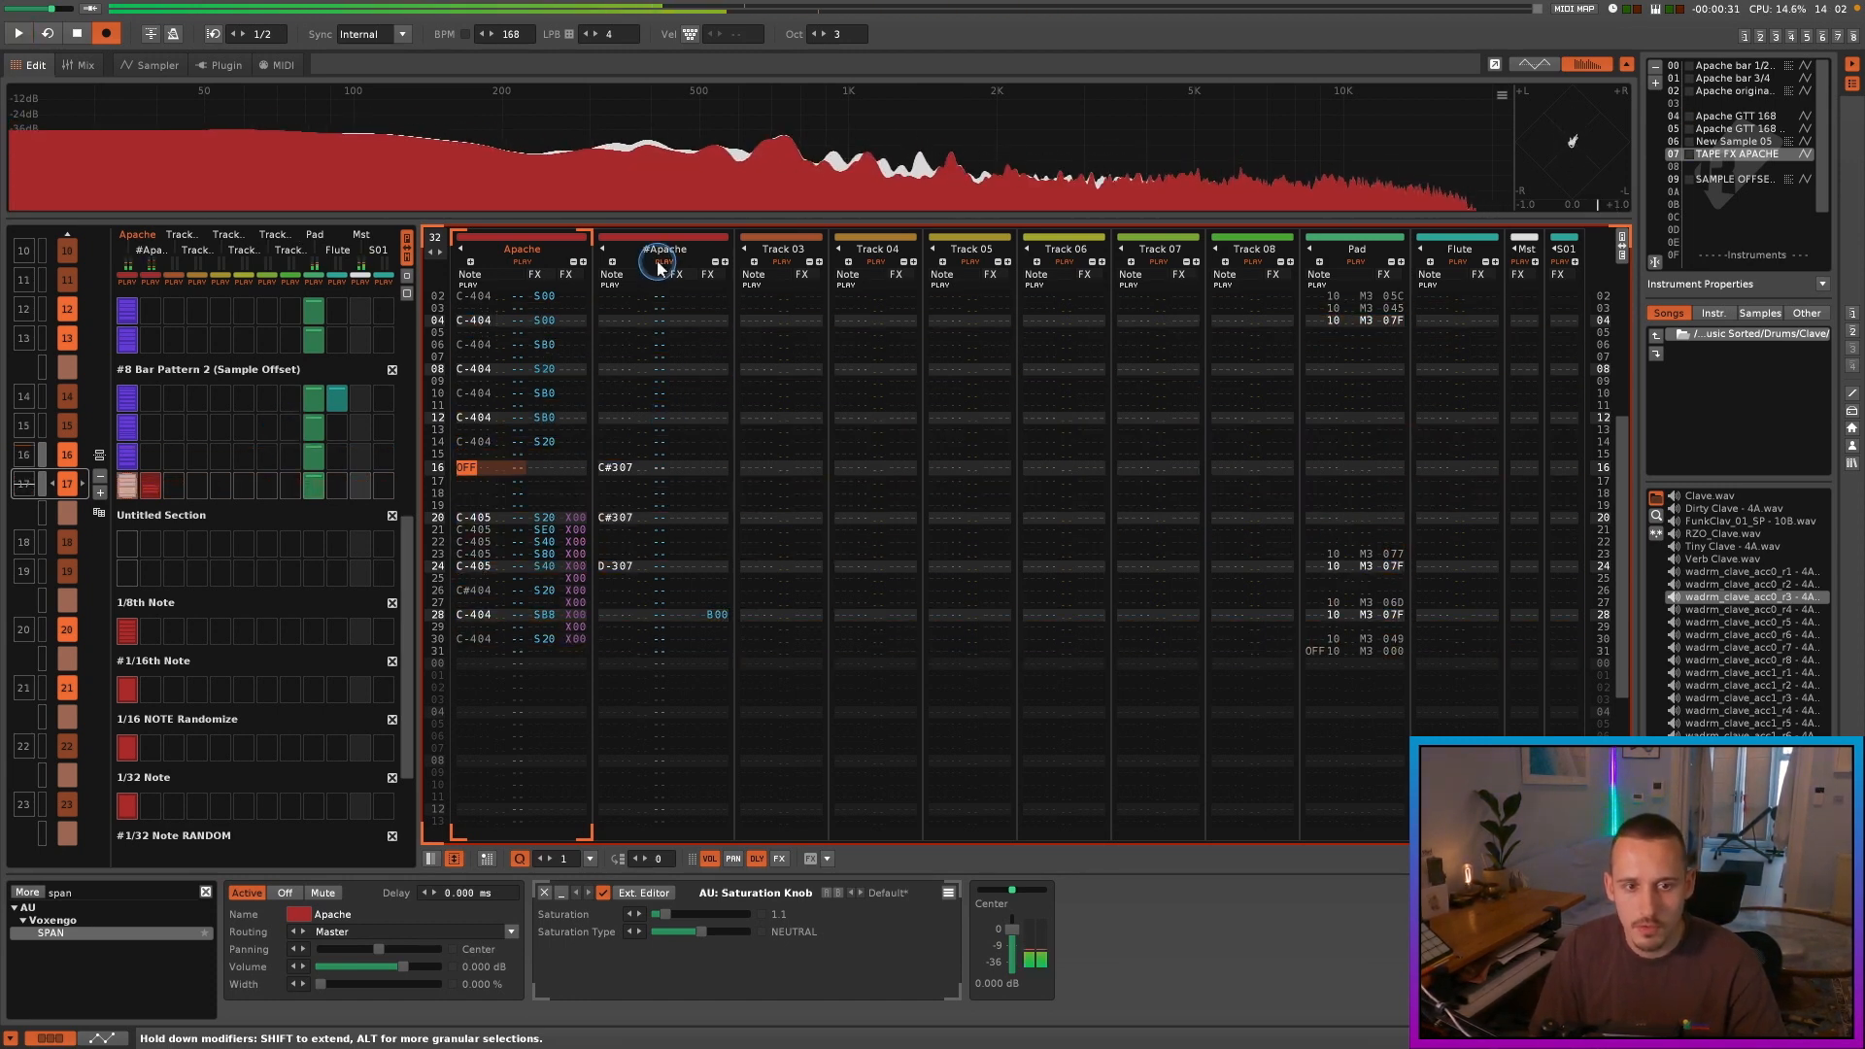
# Step: Select the #Apache track and examine its Saturation Knob effect
pyautogui.click(668, 255)
pyautogui.click(701, 894)
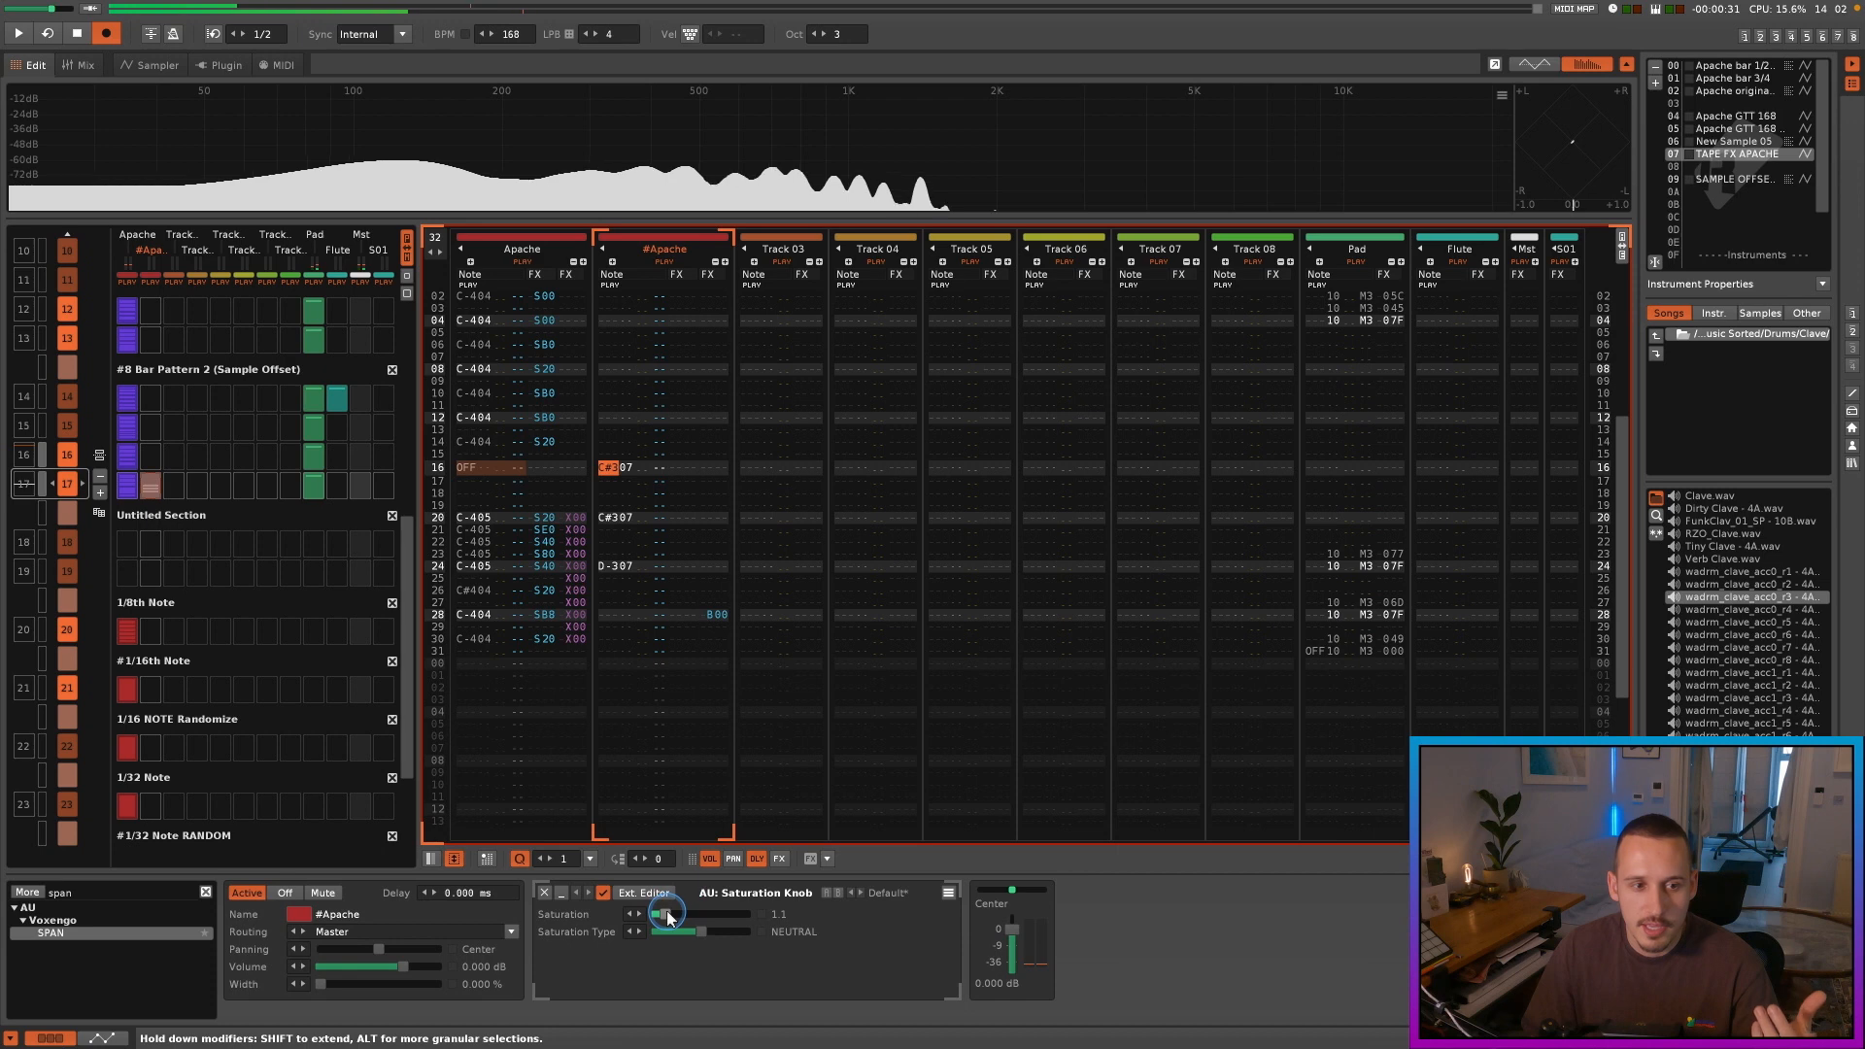
pyautogui.click(476, 372)
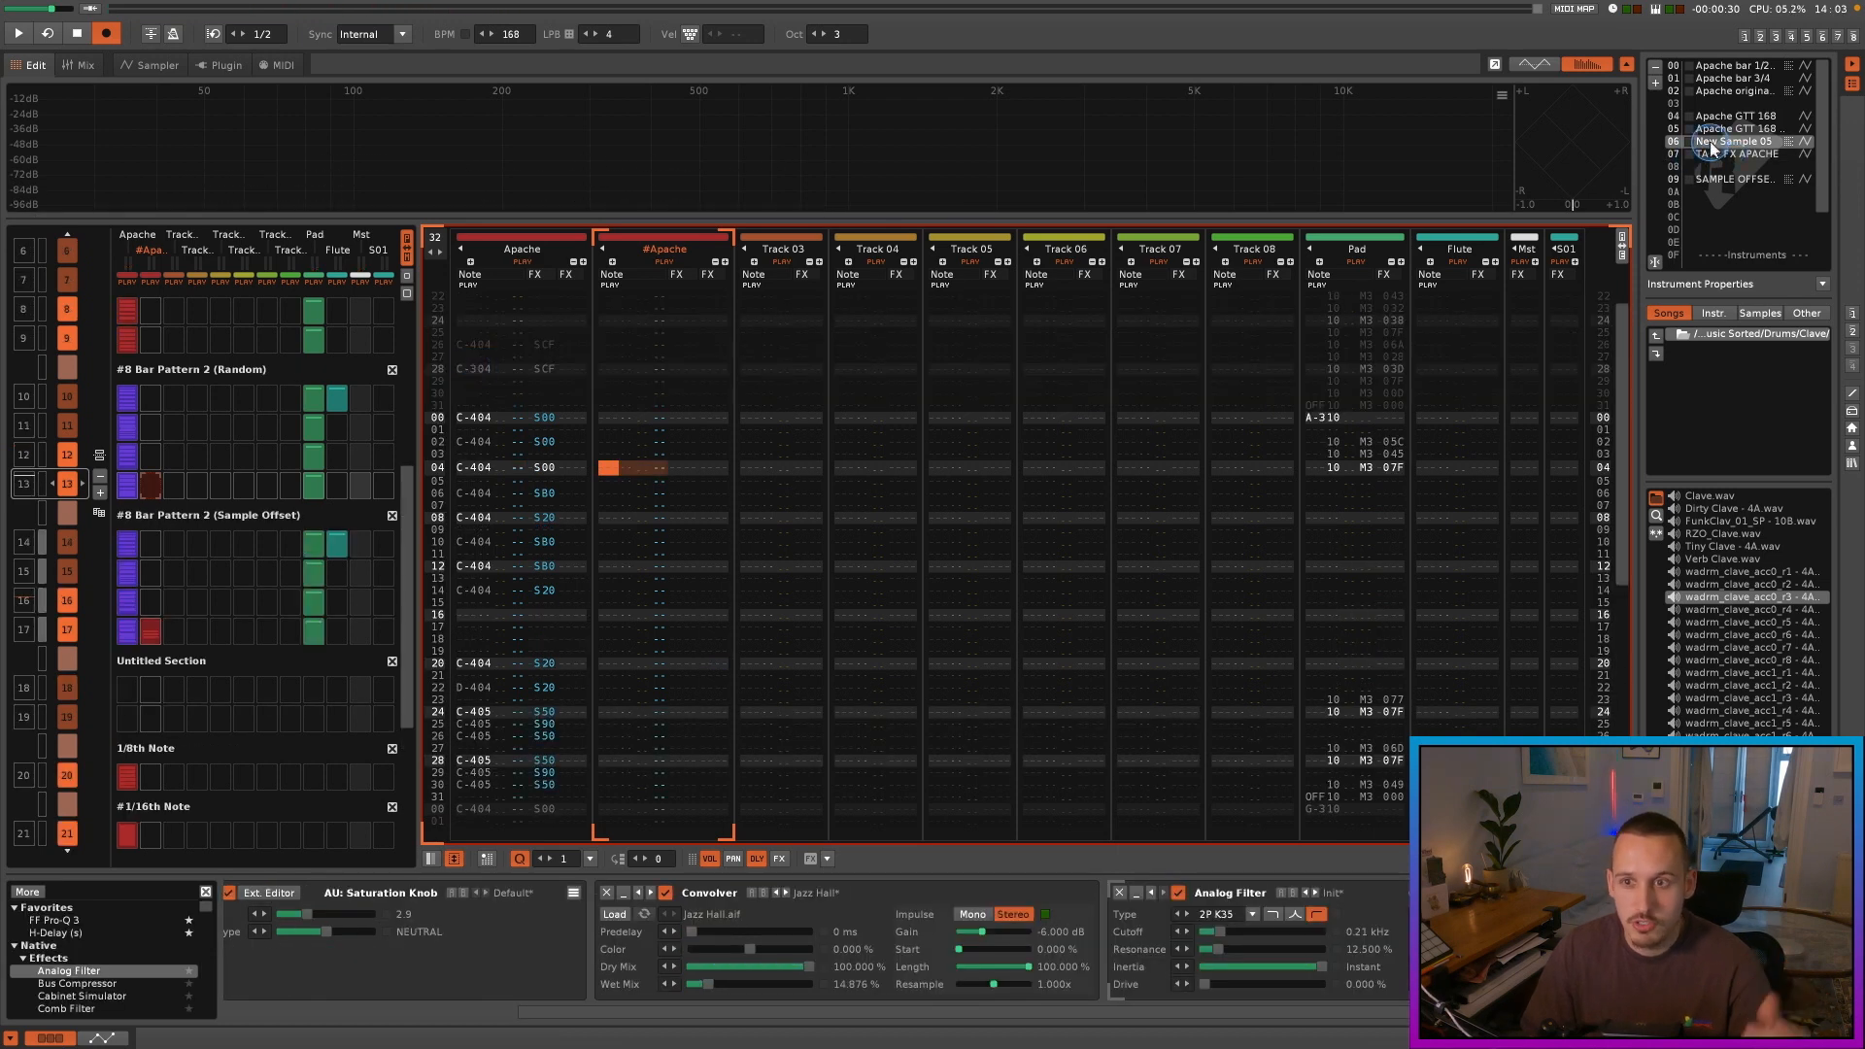
# Step: Isolate the hit starting near offset 20 in New Sample 05's waveform and copy it as a new sample into instrument slot 0A
pyautogui.click(114, 72)
pyautogui.click(357, 129)
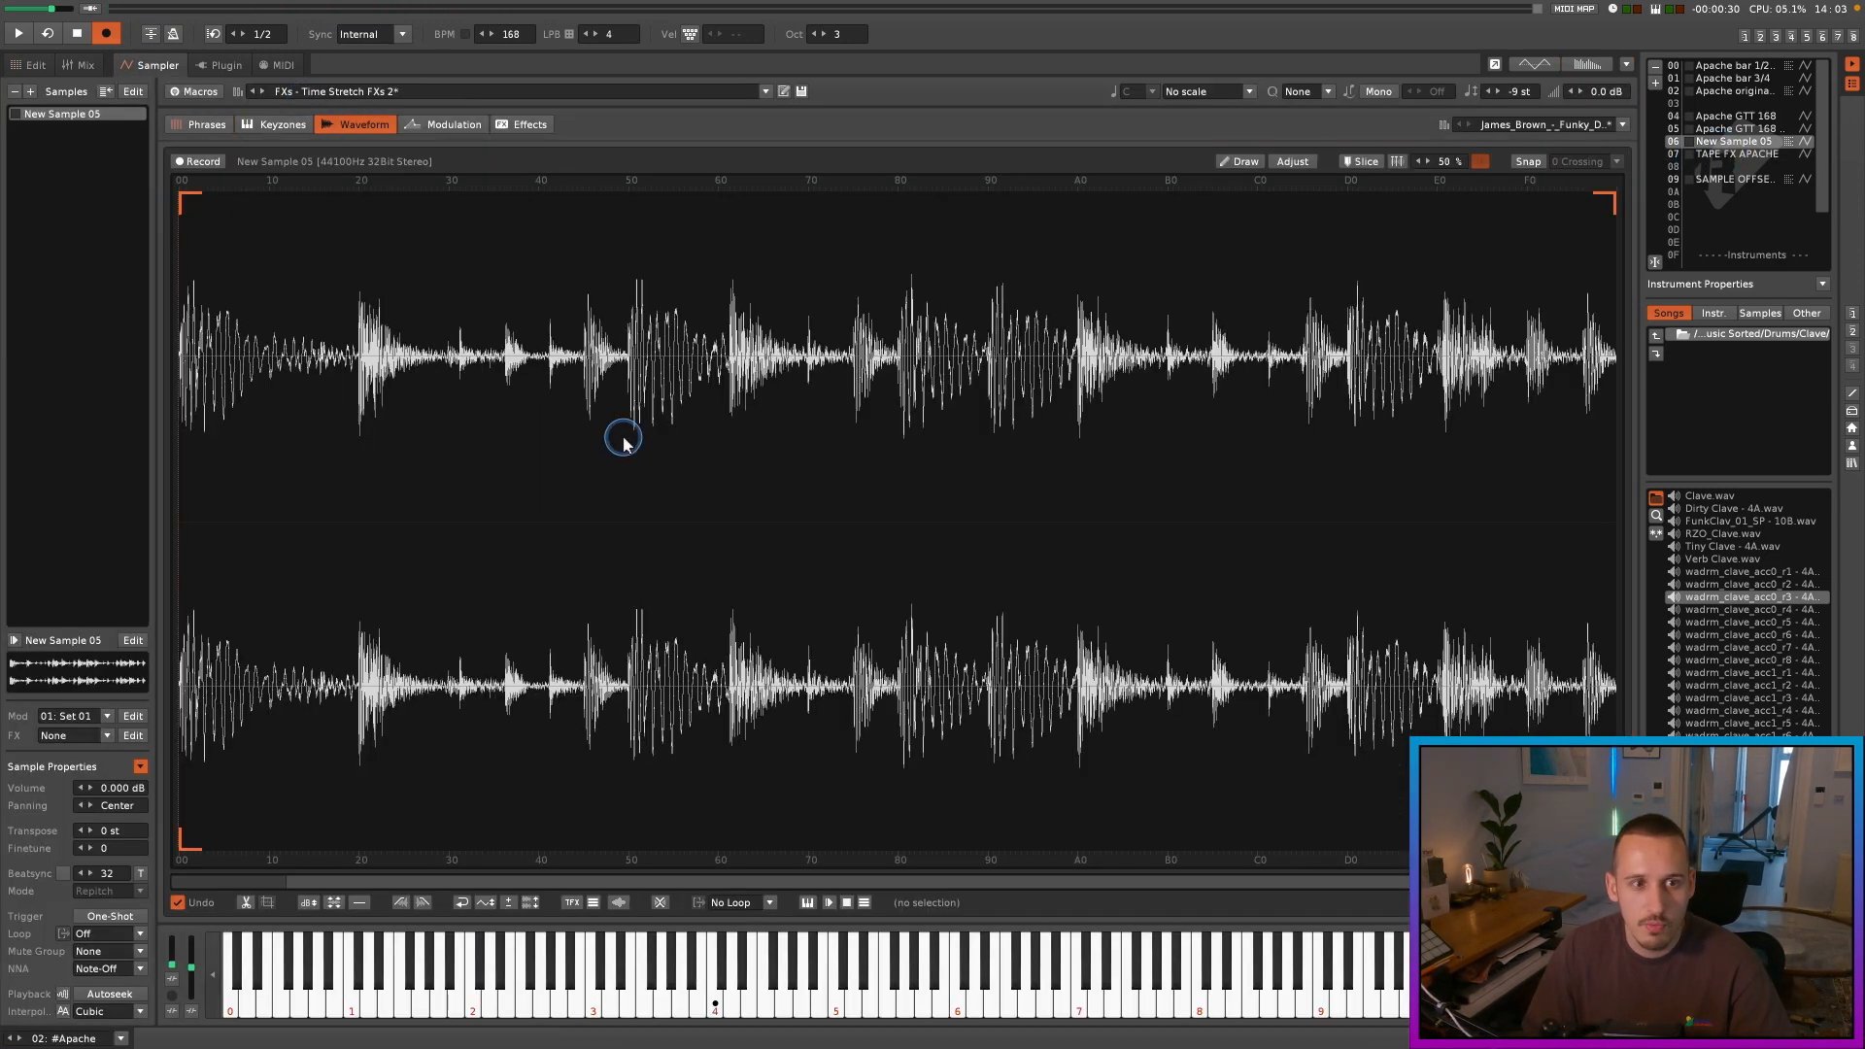
pyautogui.click(396, 384)
pyautogui.moveTo(360, 377); pyautogui.dragTo(448, 386)
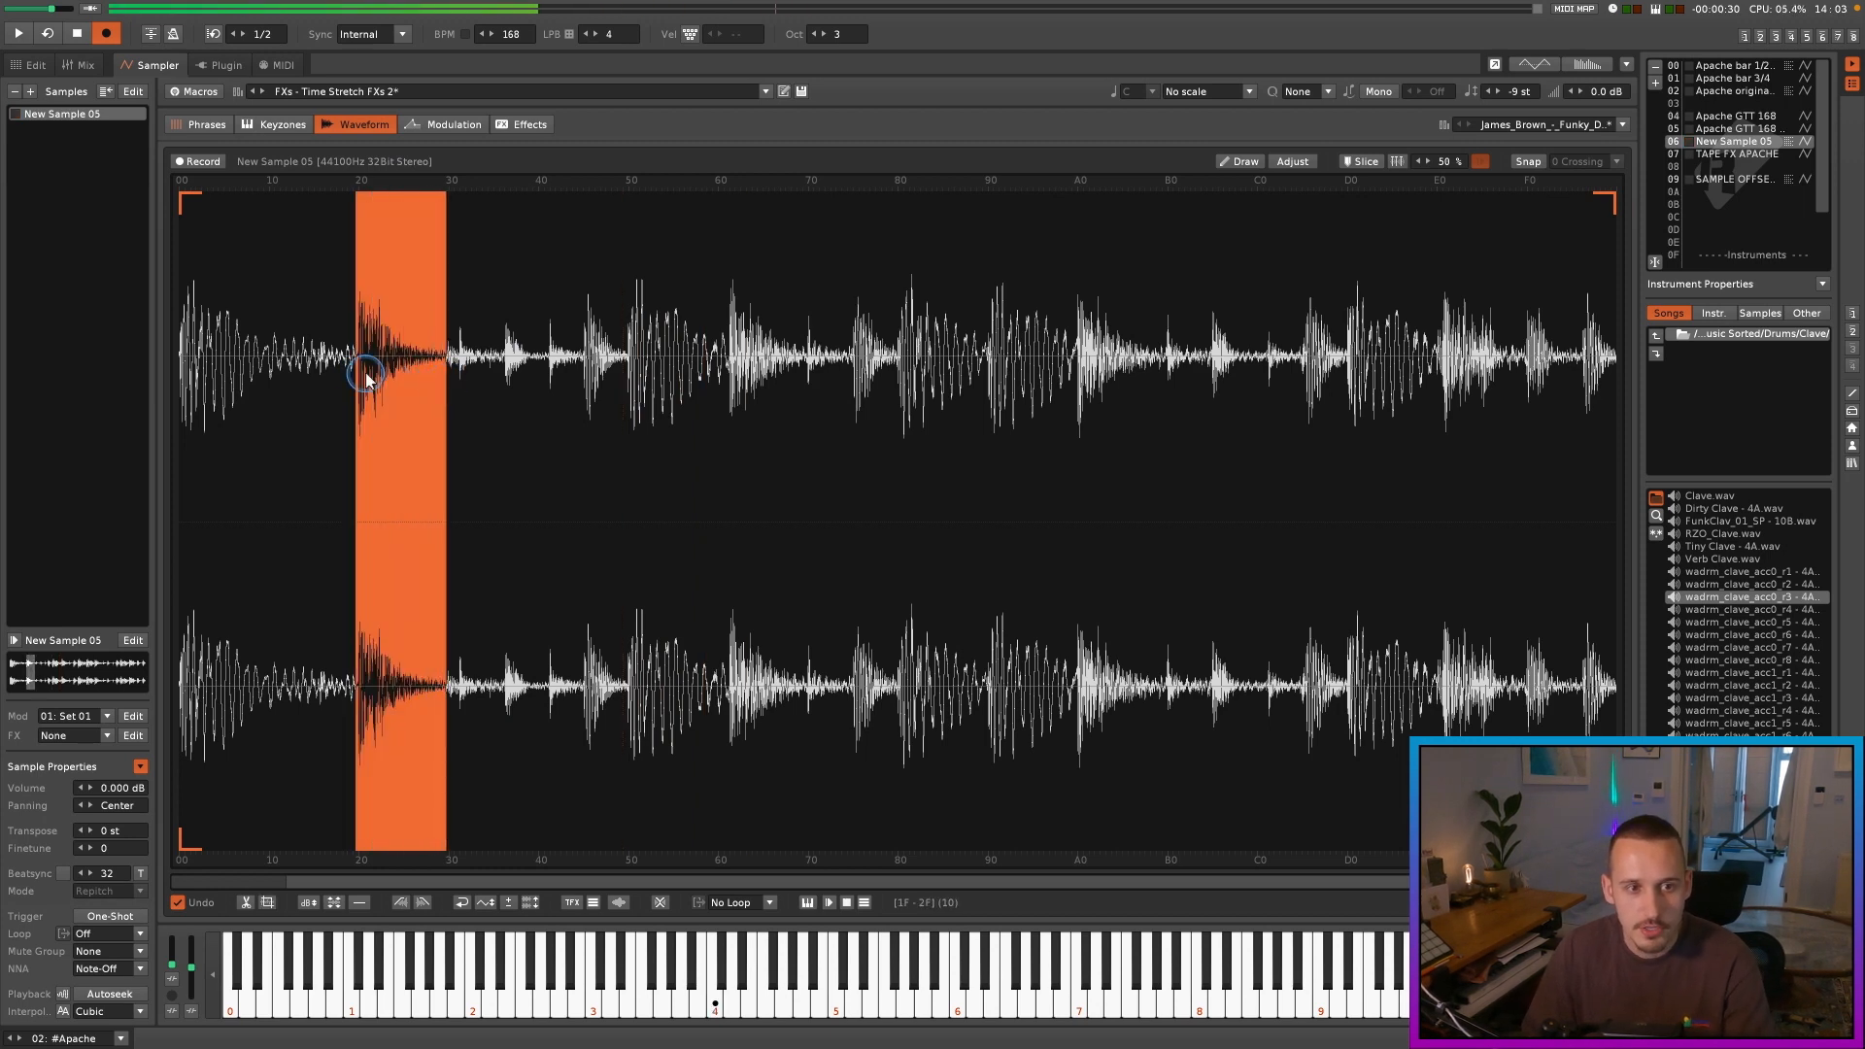
pyautogui.scroll(5, 377, 382)
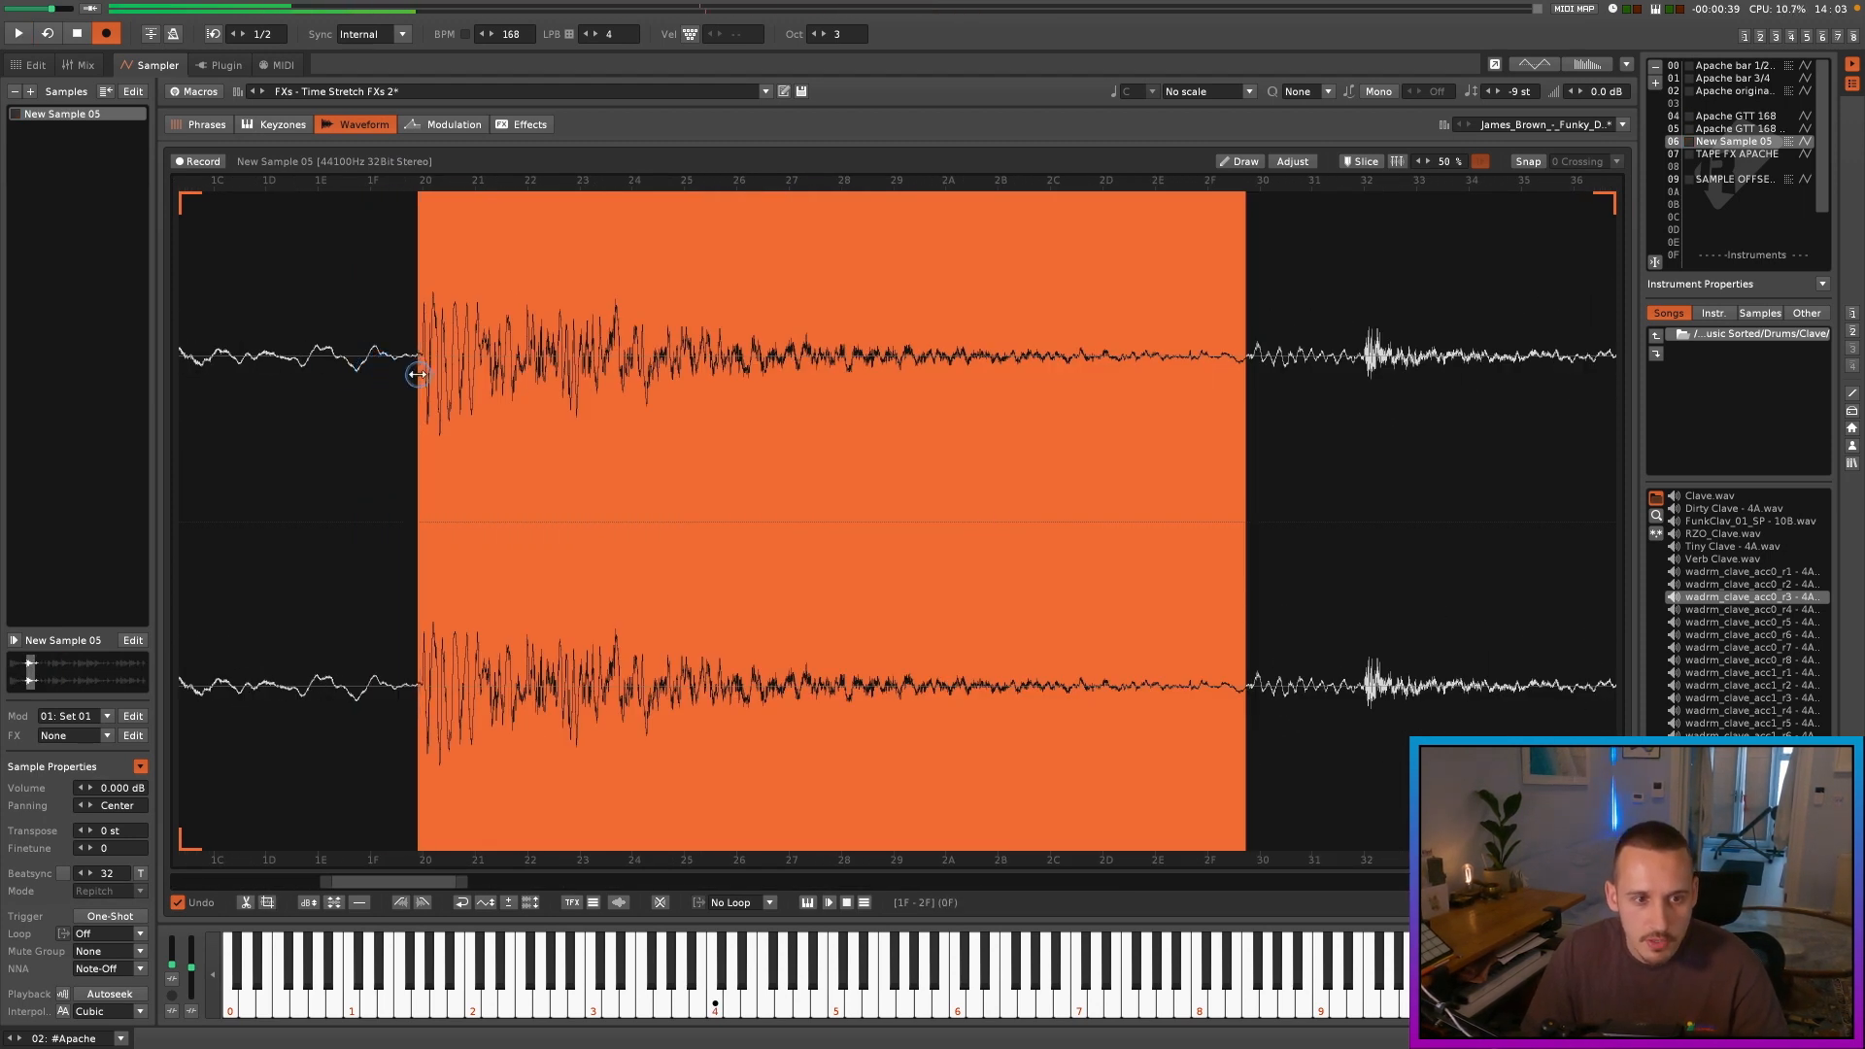
pyautogui.click(1716, 182)
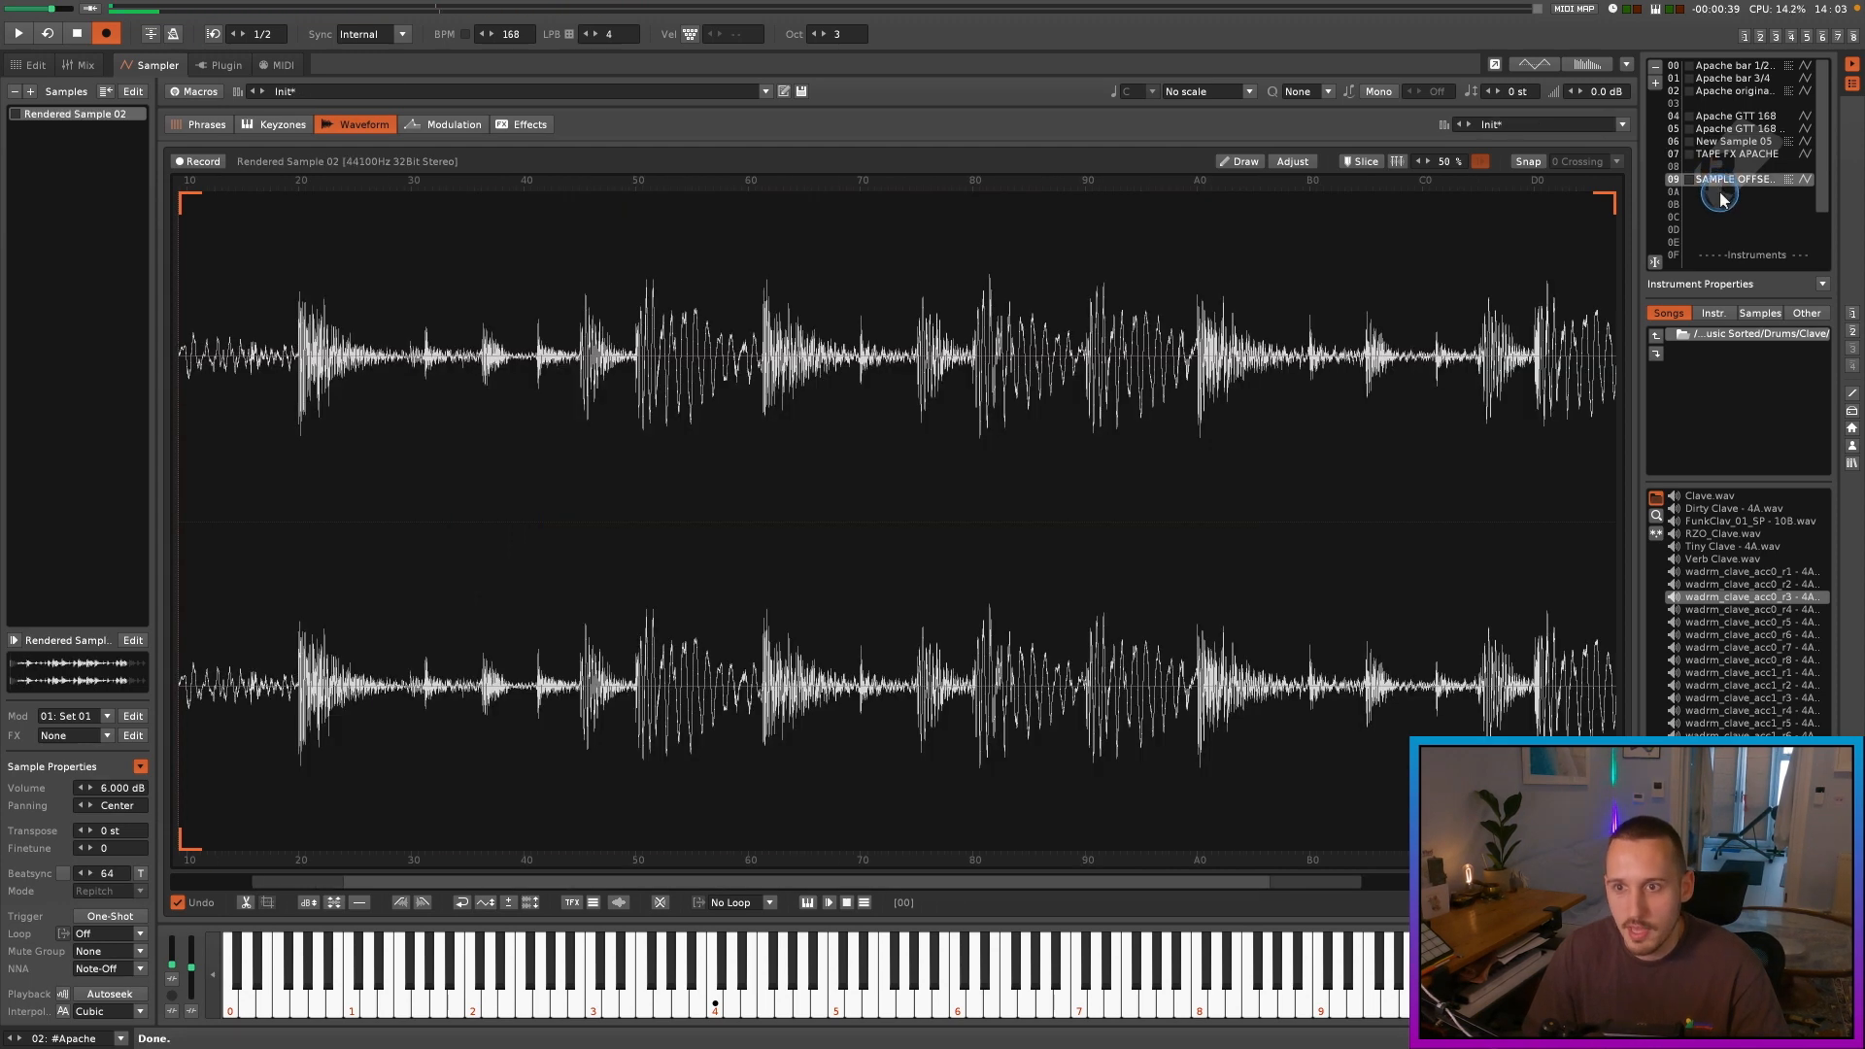
pyautogui.click(1719, 194)
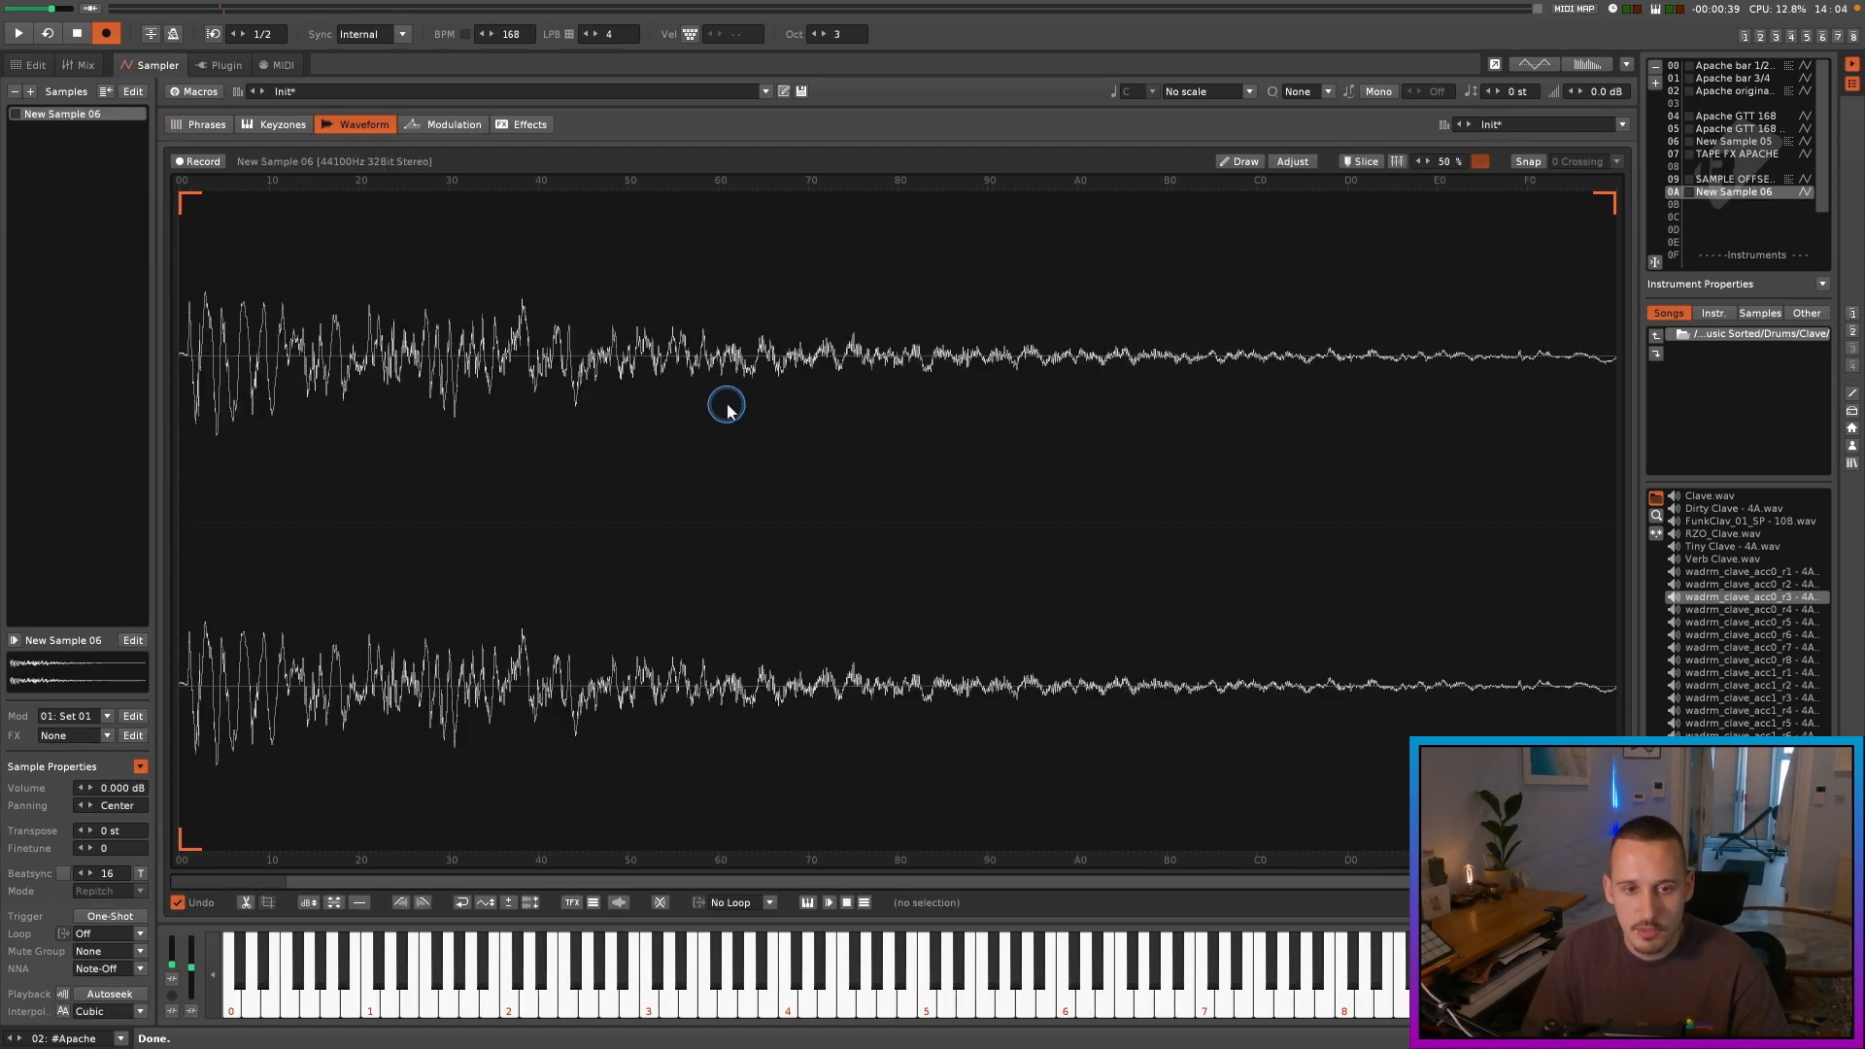
# Step: Enter C-4 with instrument 0A on line 08 of the Apache track and clear the offset commands on lines 08 to 12
pyautogui.click(31, 65)
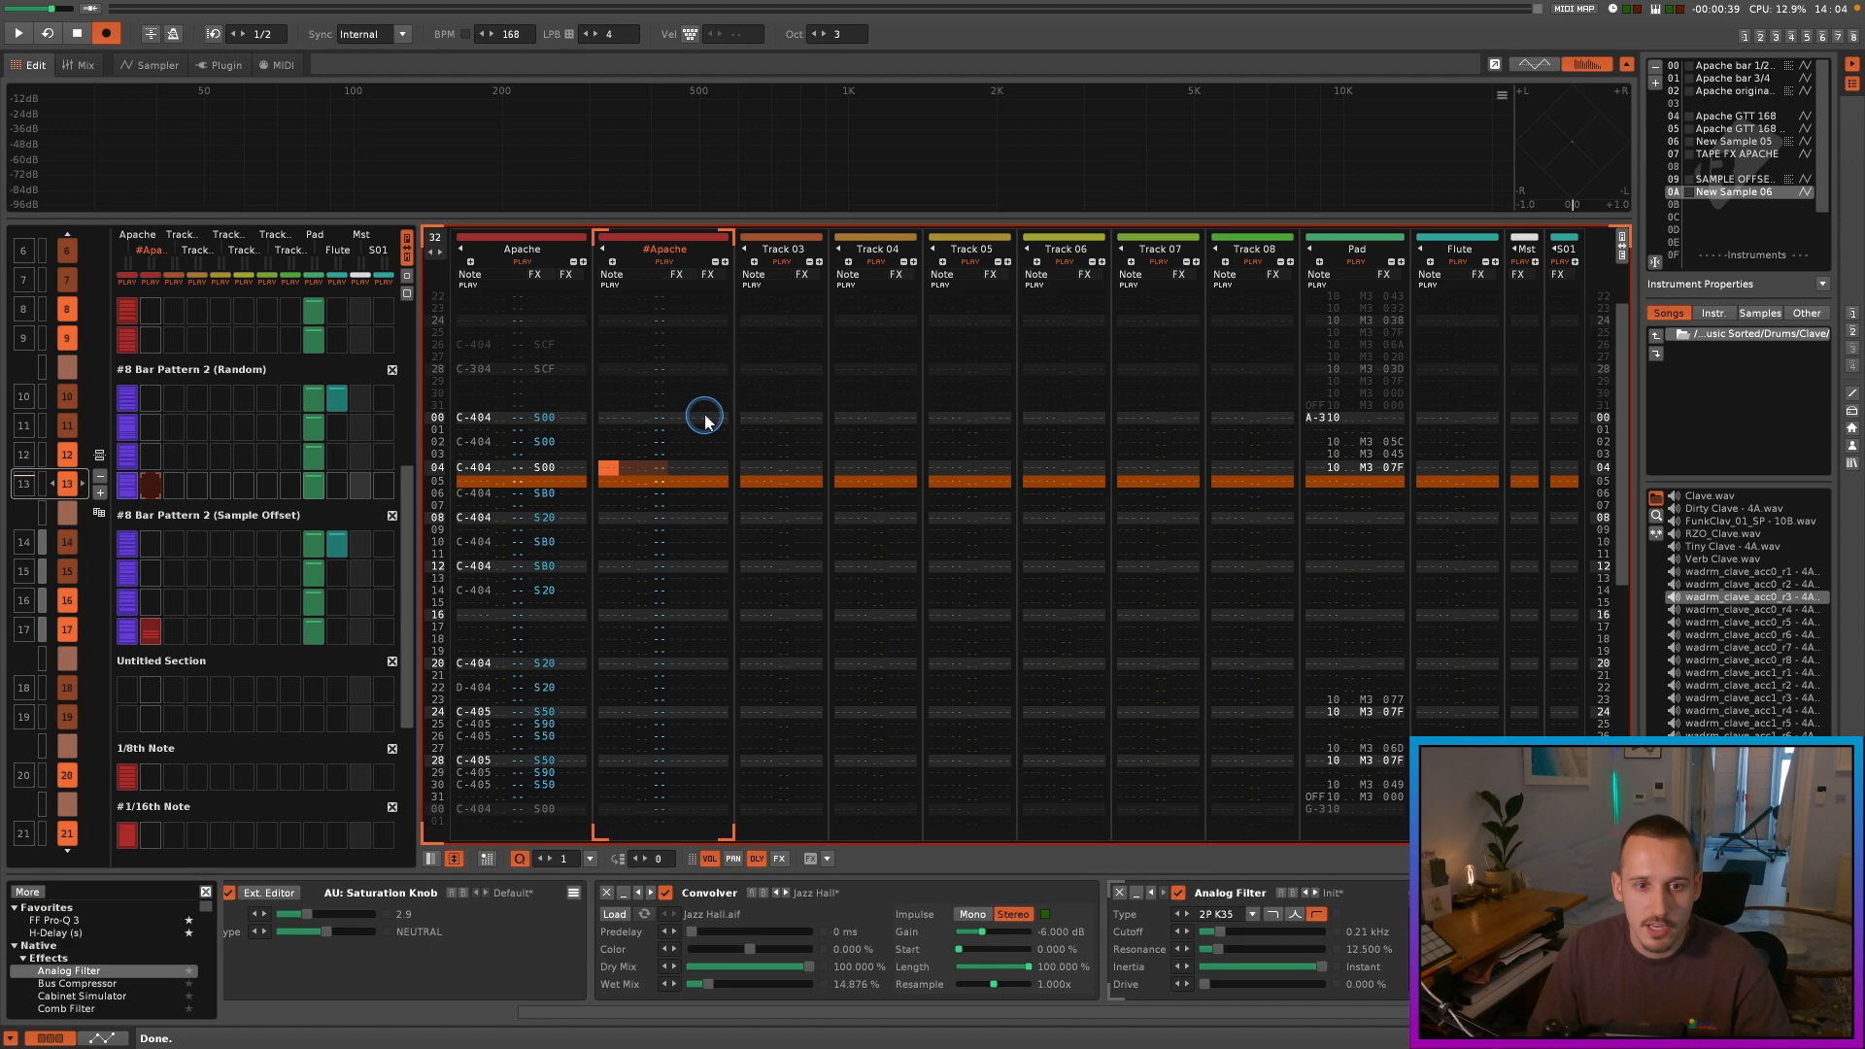
pyautogui.press('space')
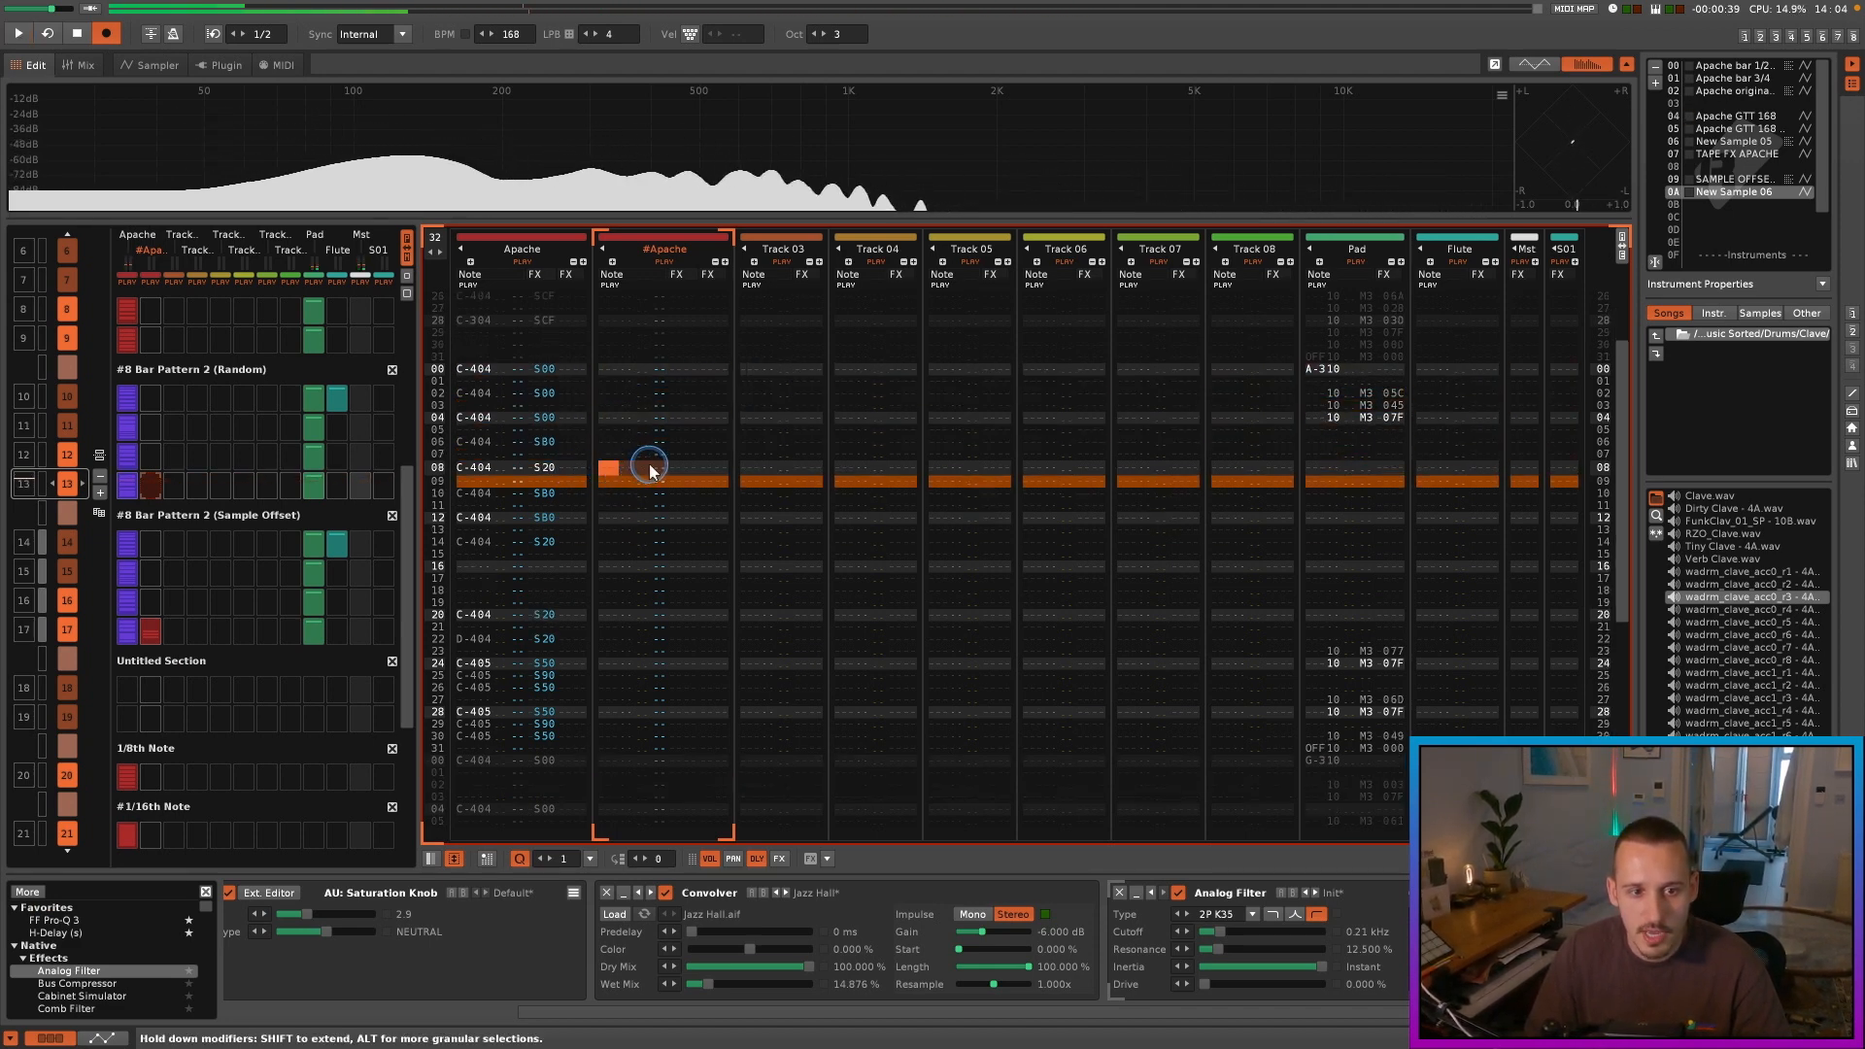
pyautogui.press('q')
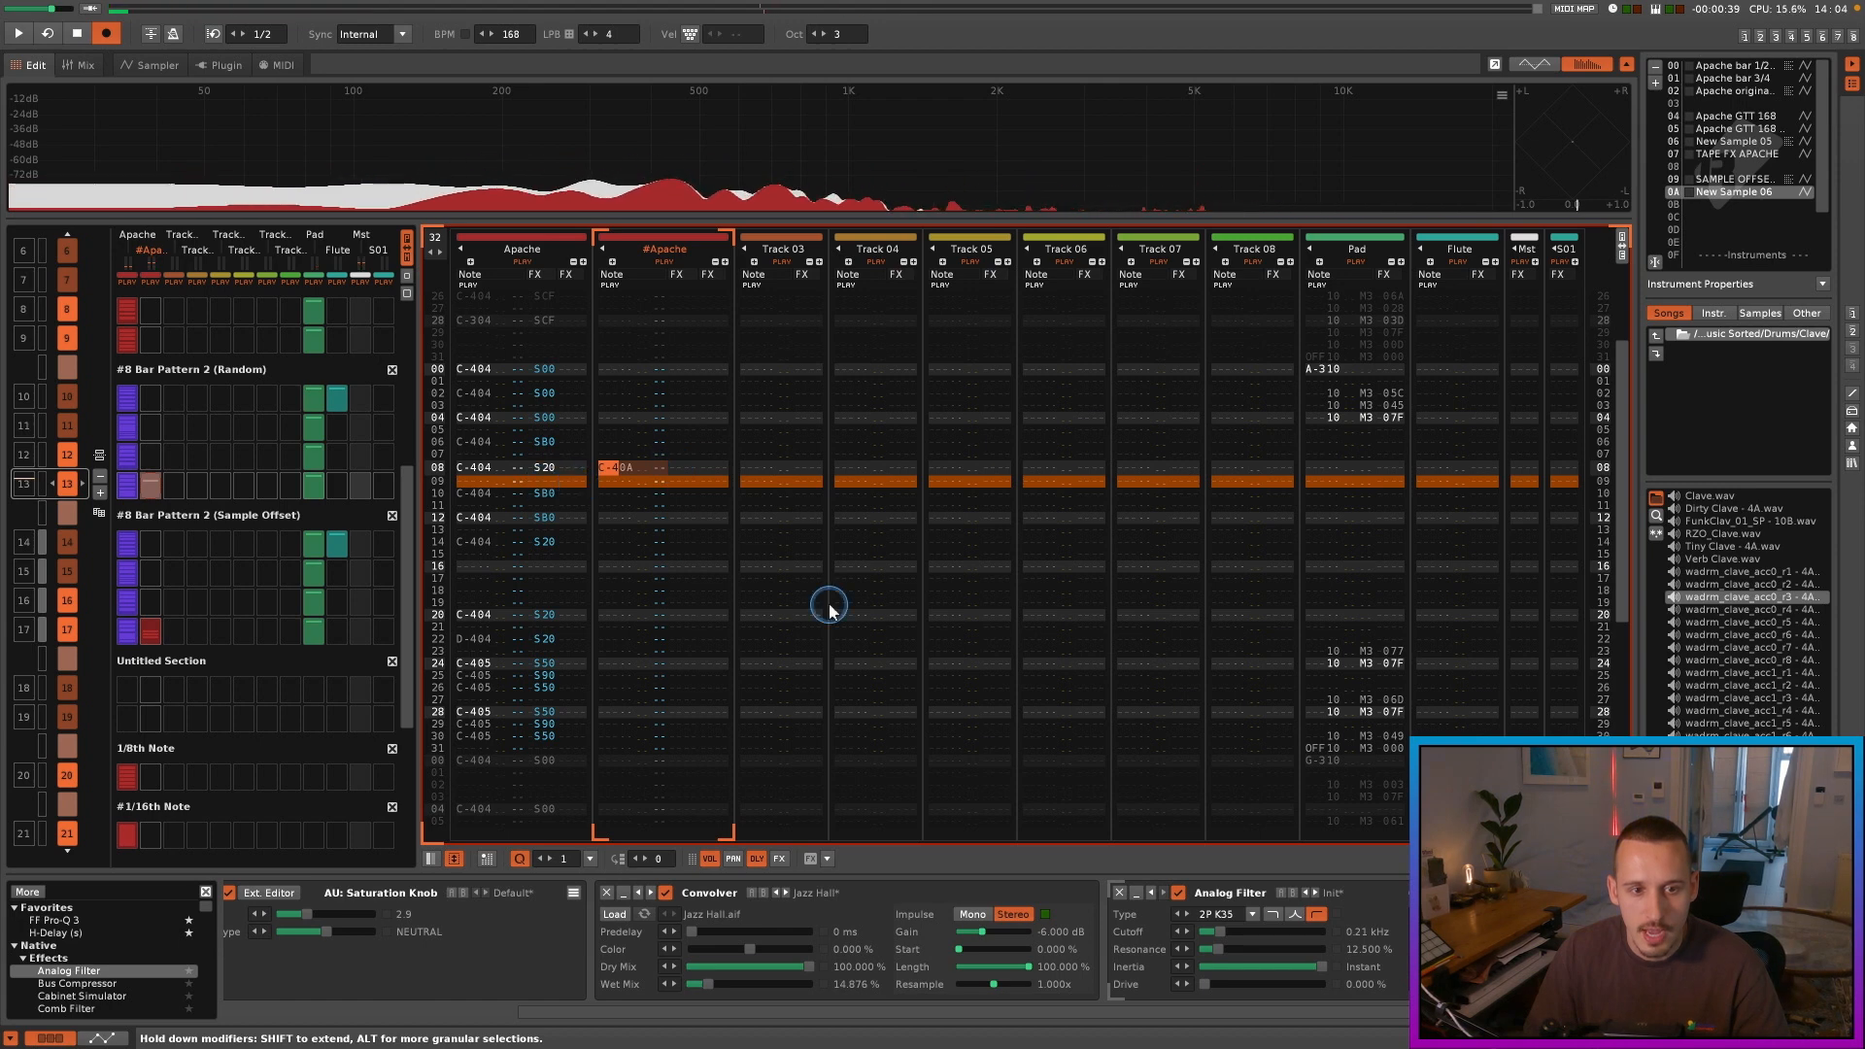
pyautogui.press('Delete')
pyautogui.click(482, 470)
pyautogui.press('q')
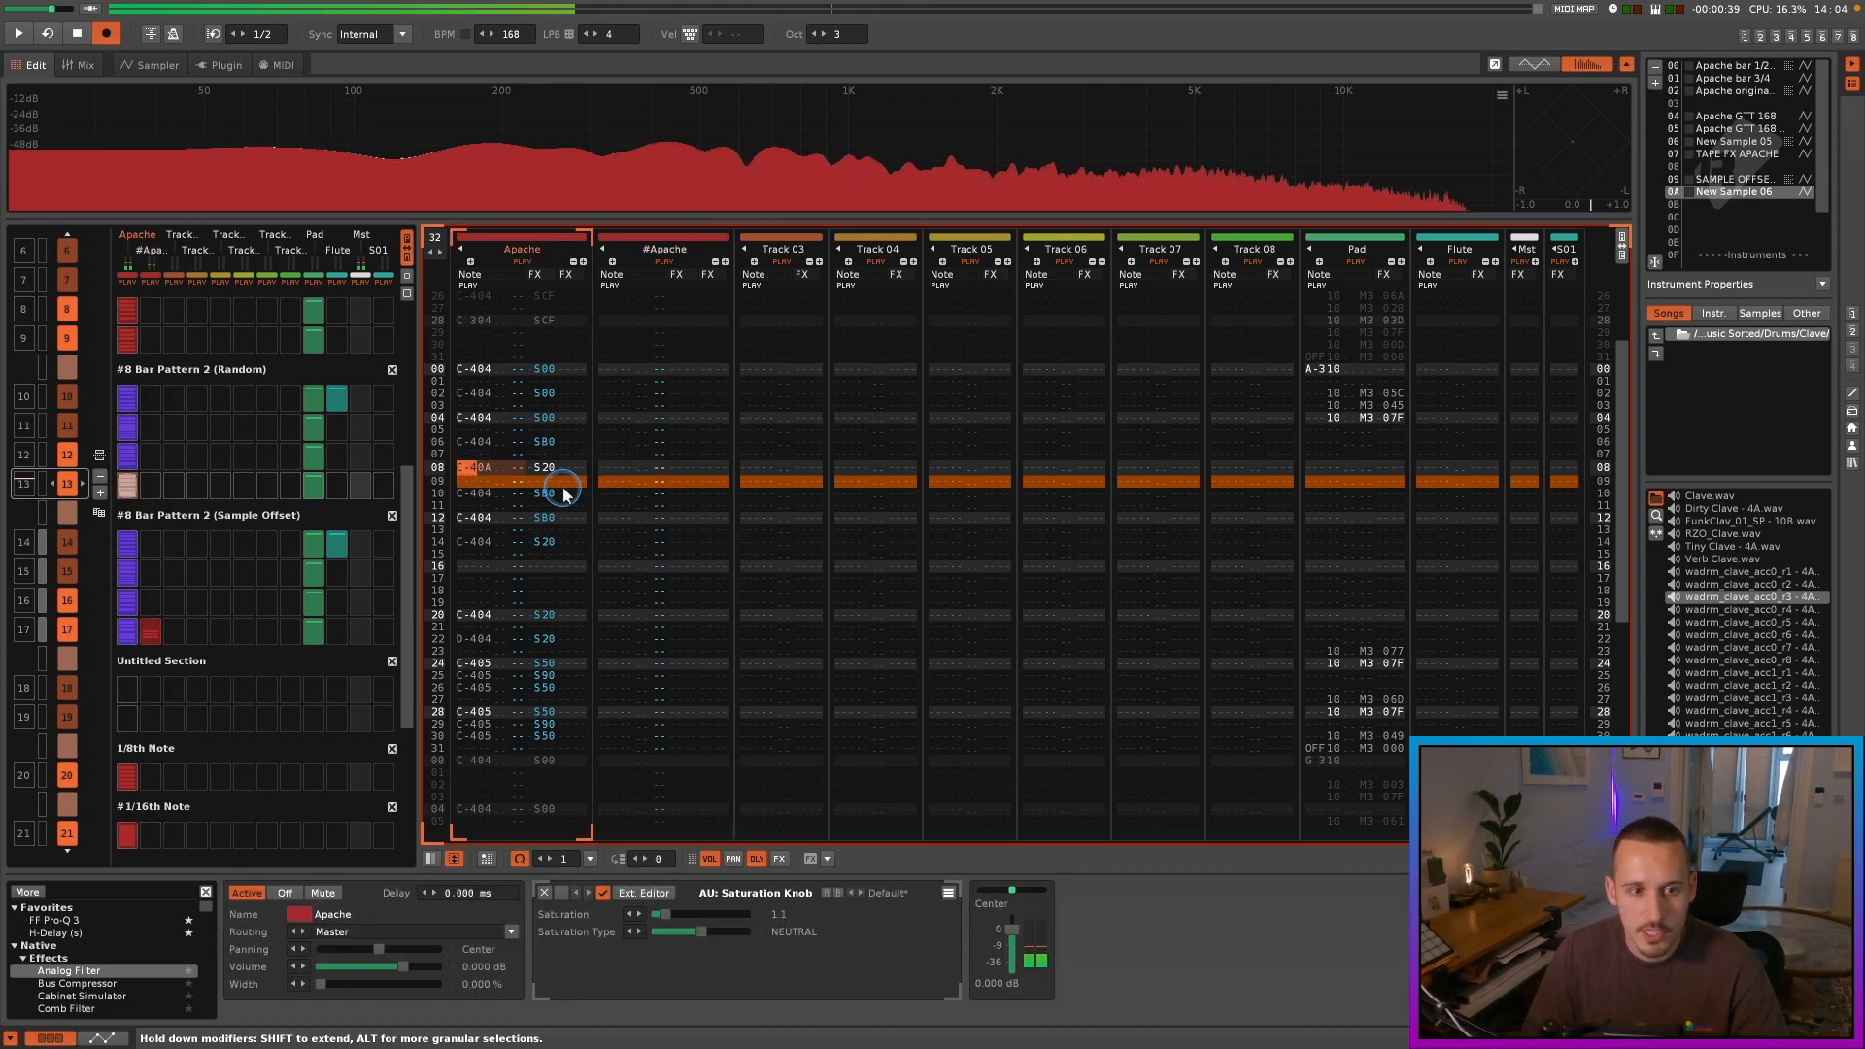
pyautogui.moveTo(545, 470); pyautogui.dragTo(519, 515)
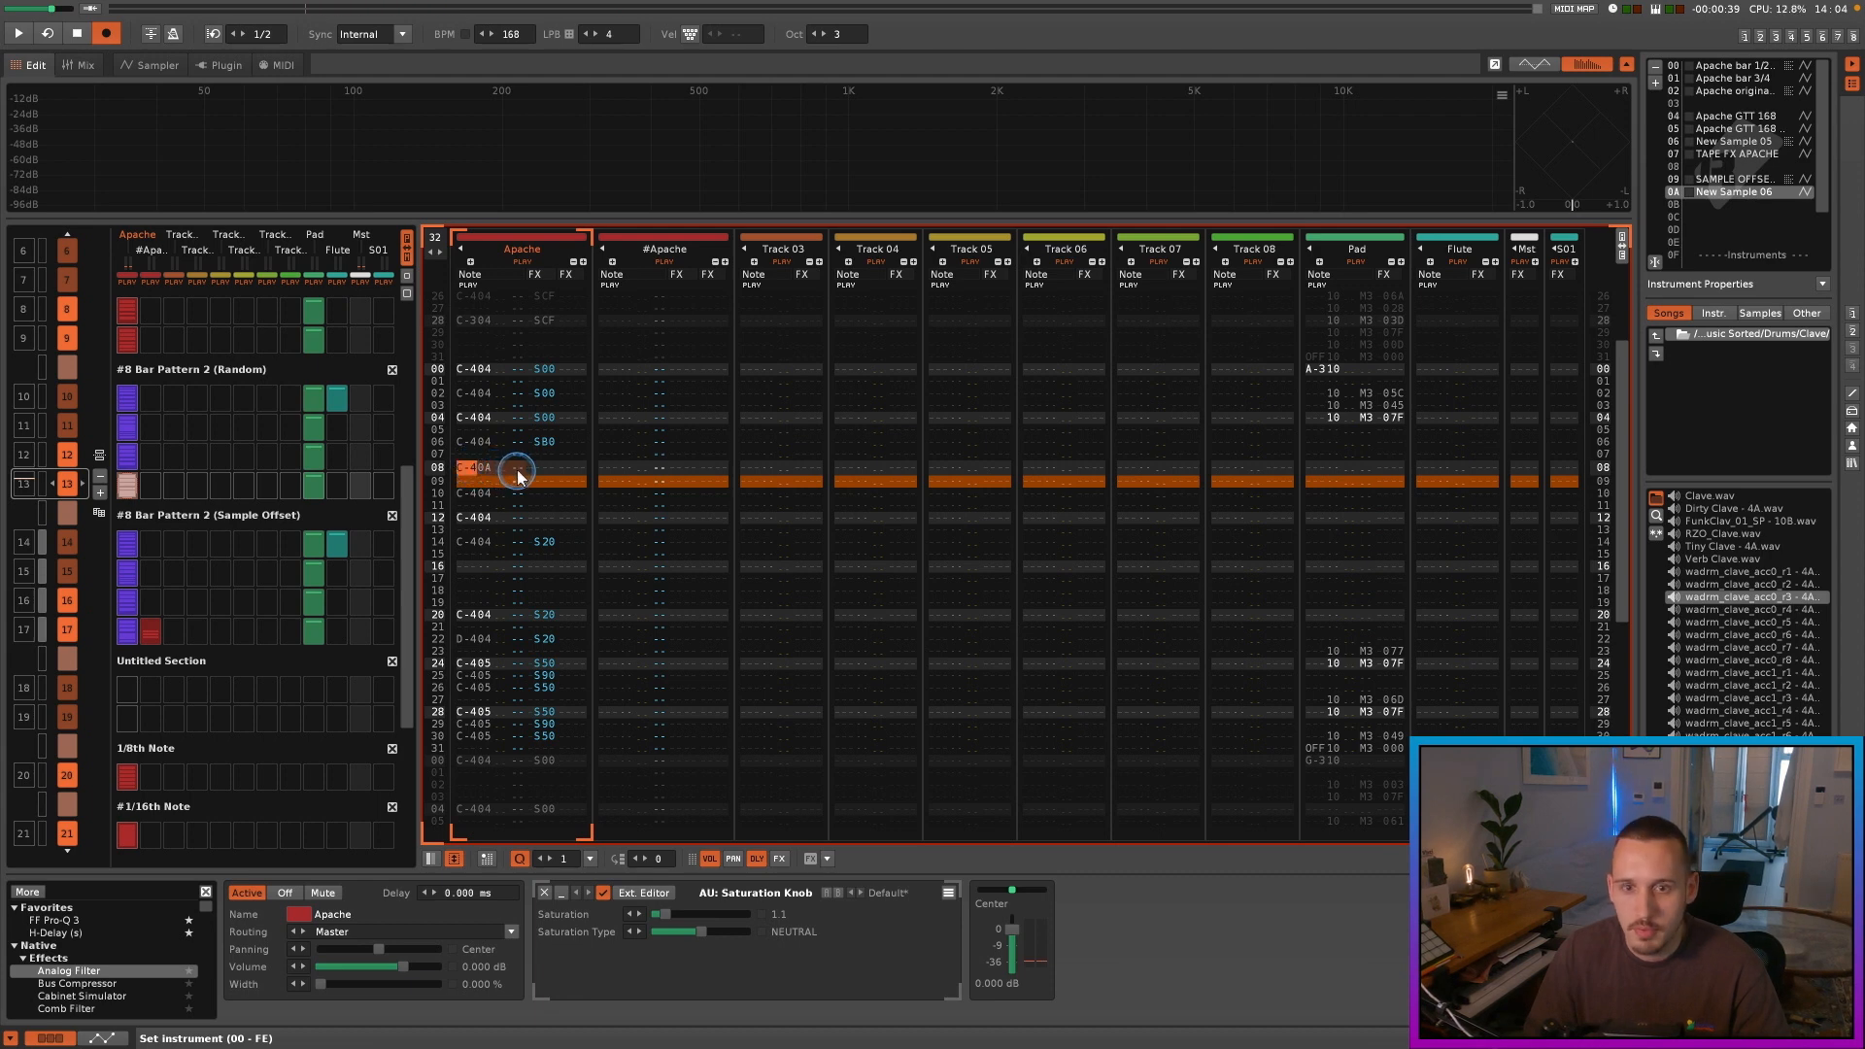
# Step: Clear the remaining notes and commands on lines 09 to 14 of the Apache track and play the pattern
pyautogui.press('Down')
pyautogui.hotkey('shift', 'Down')
pyautogui.hotkey('shift', 'Down')
pyautogui.hotkey('shift', 'Down')
pyautogui.hotkey('shift', 'Down')
pyautogui.hotkey('shift', 'Down')
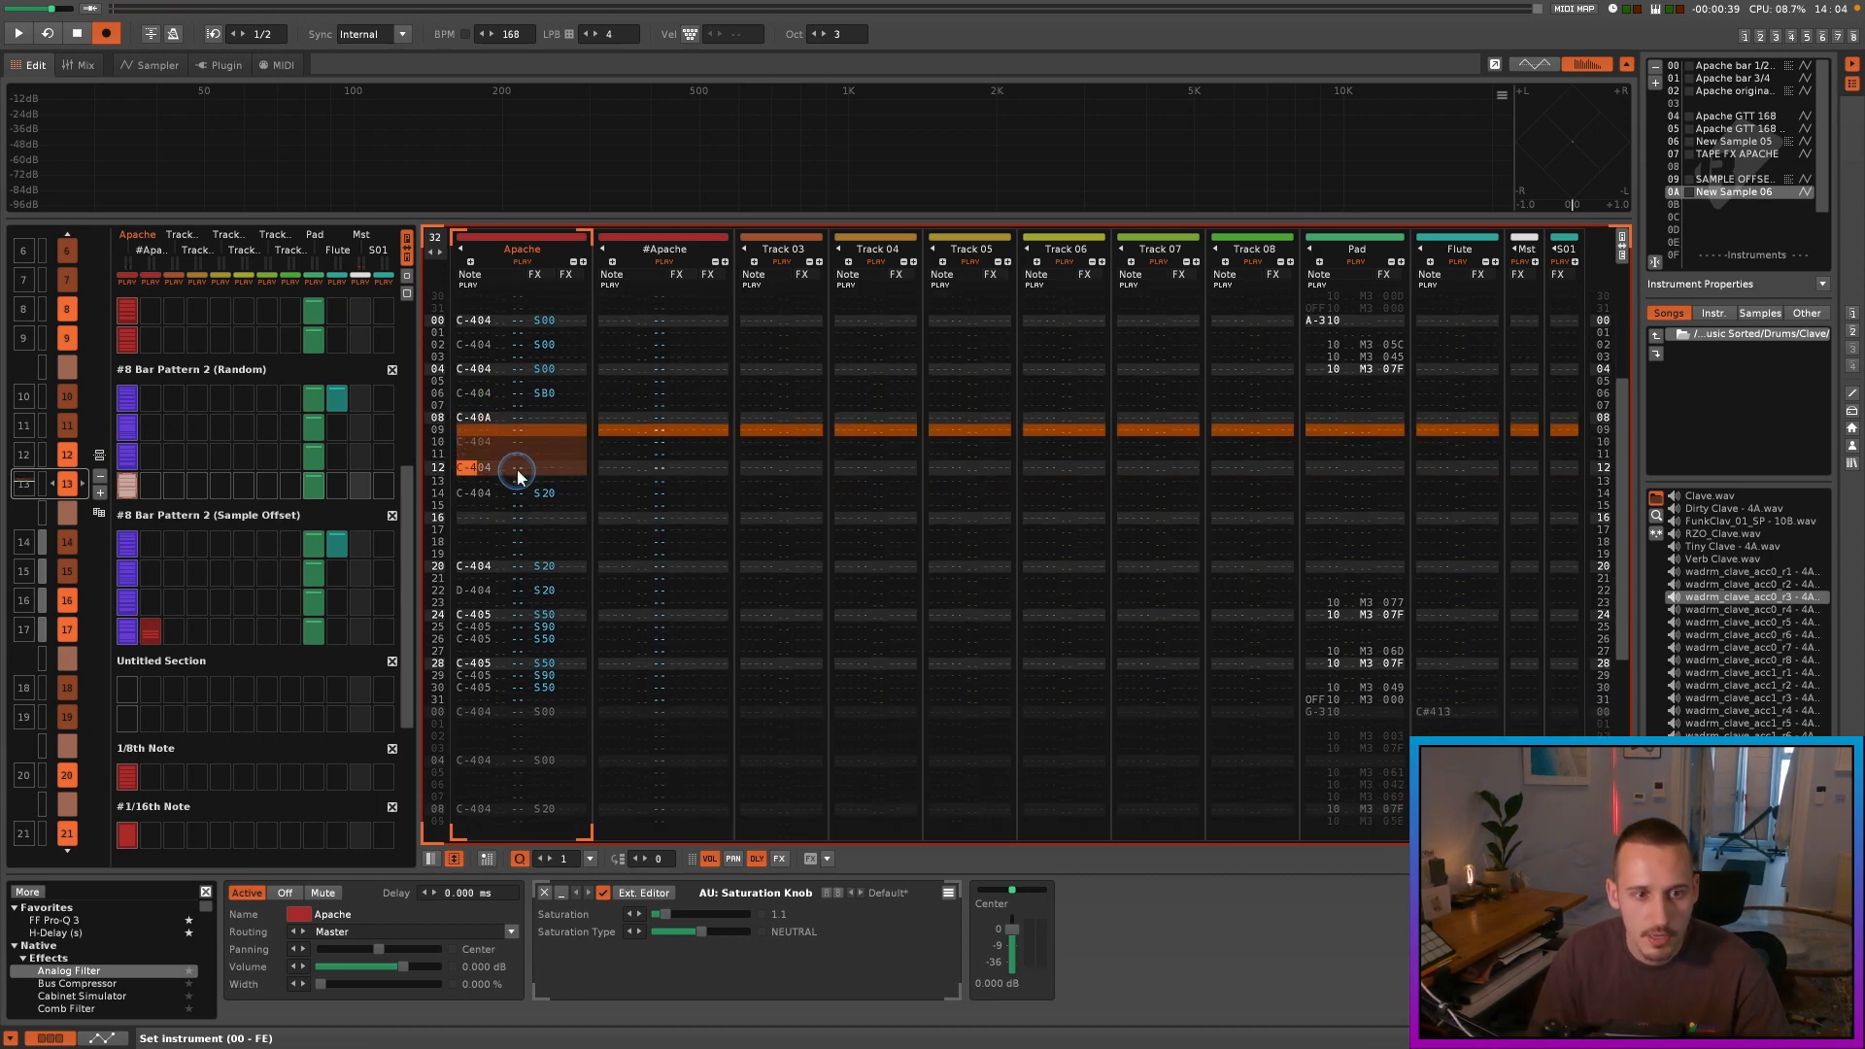
pyautogui.press('Delete')
pyautogui.press('space')
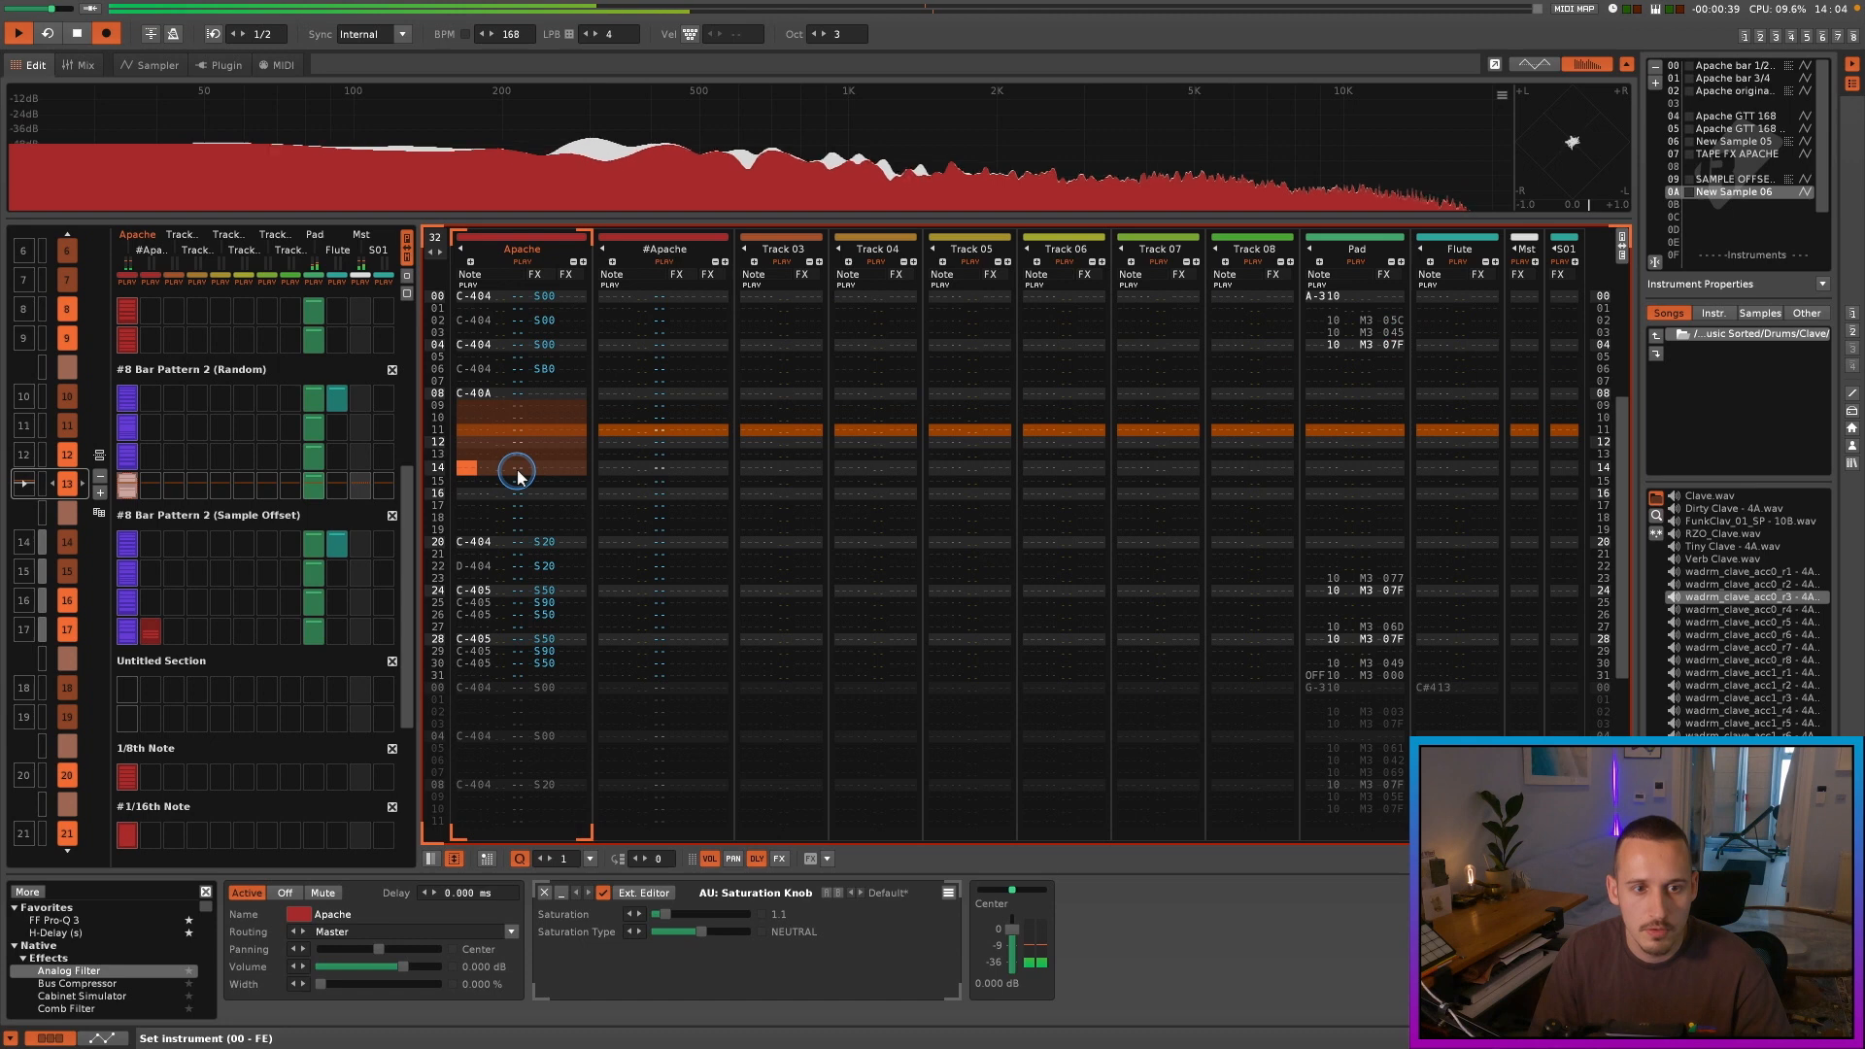
# Step: Raise New Sample 06's volume to 6 dB in the sampler and replay the pattern
pyautogui.click(480, 383)
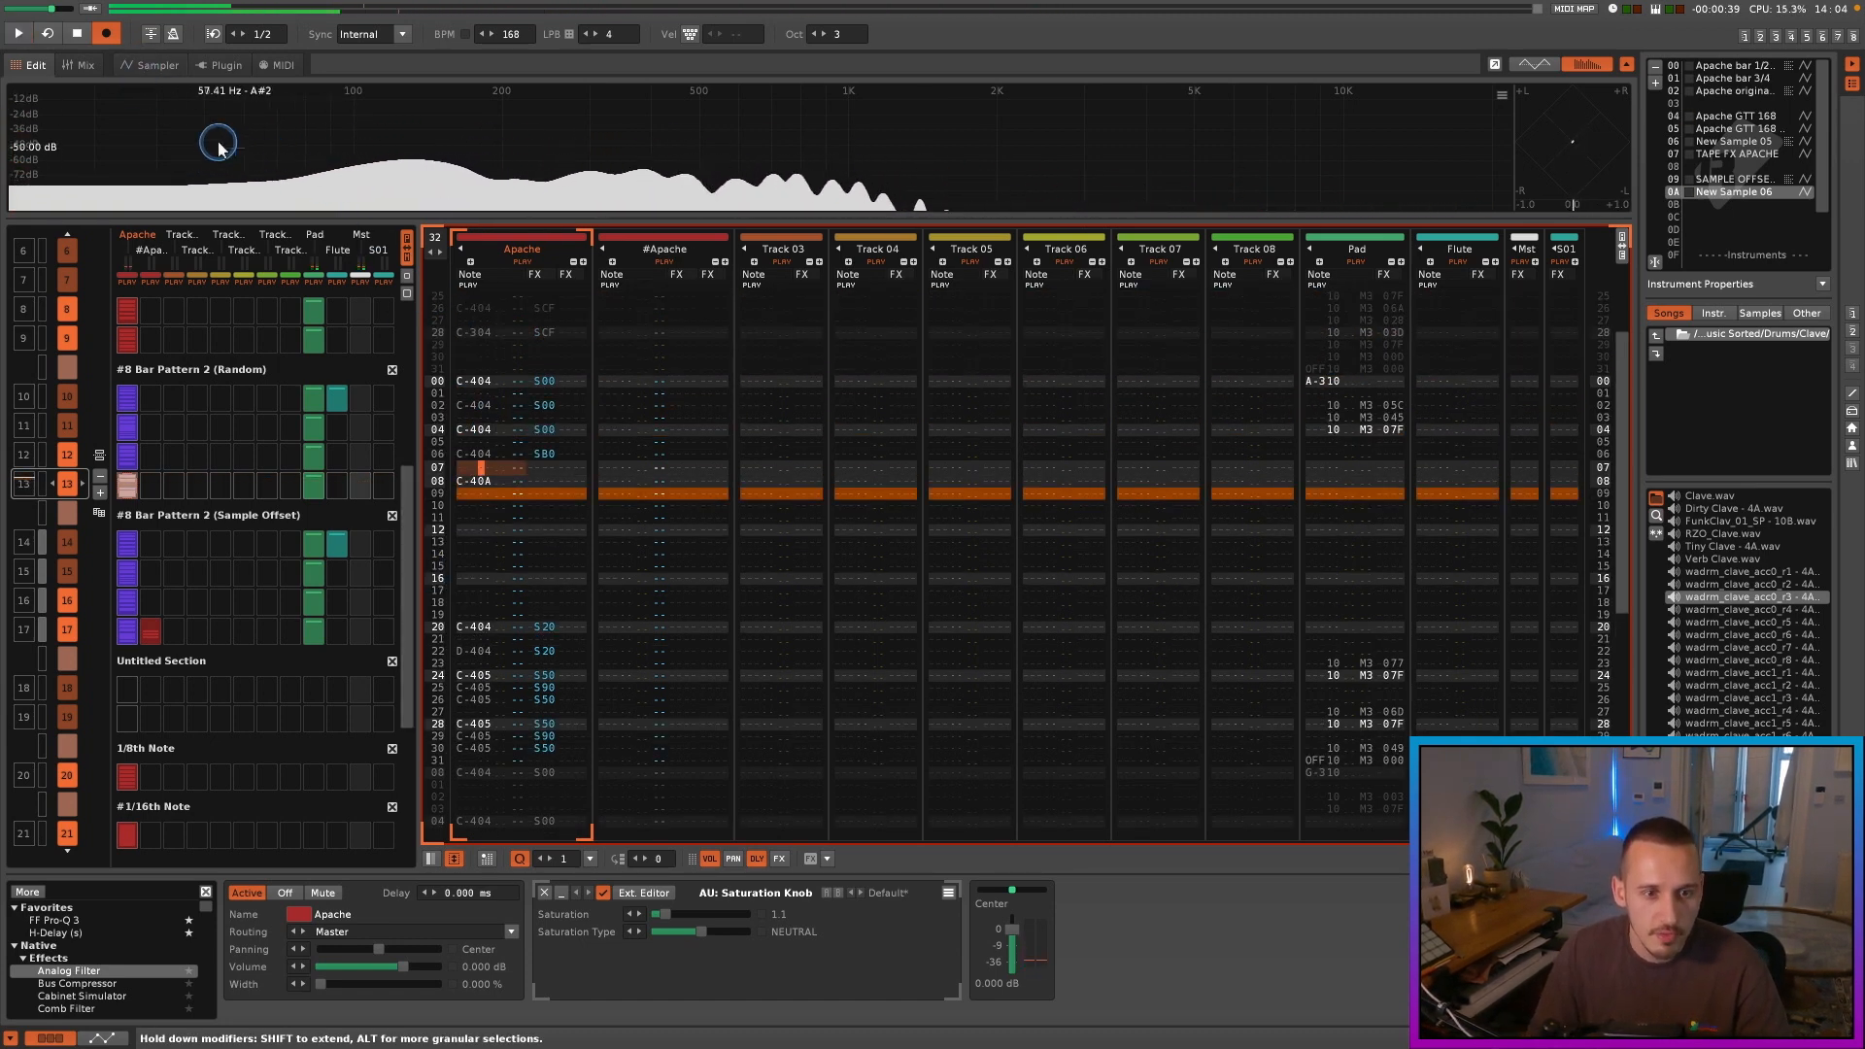
pyautogui.click(148, 64)
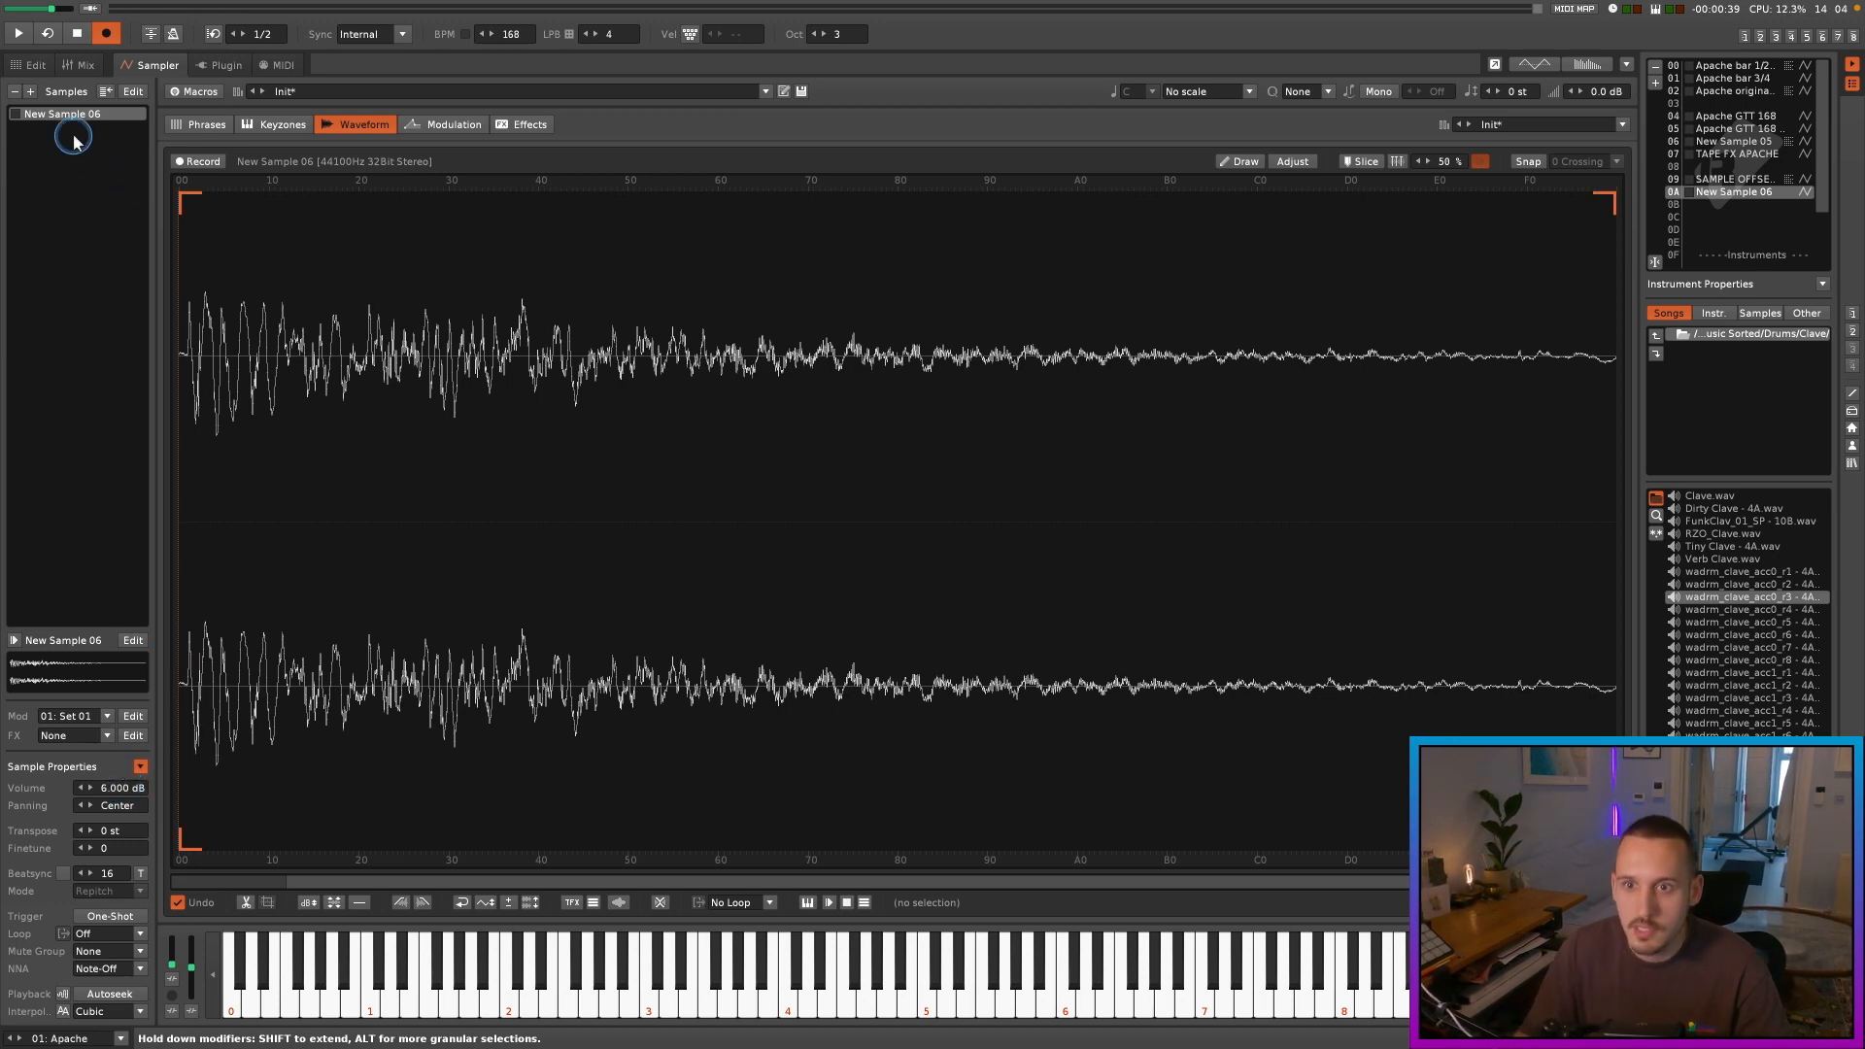
pyautogui.click(35, 67)
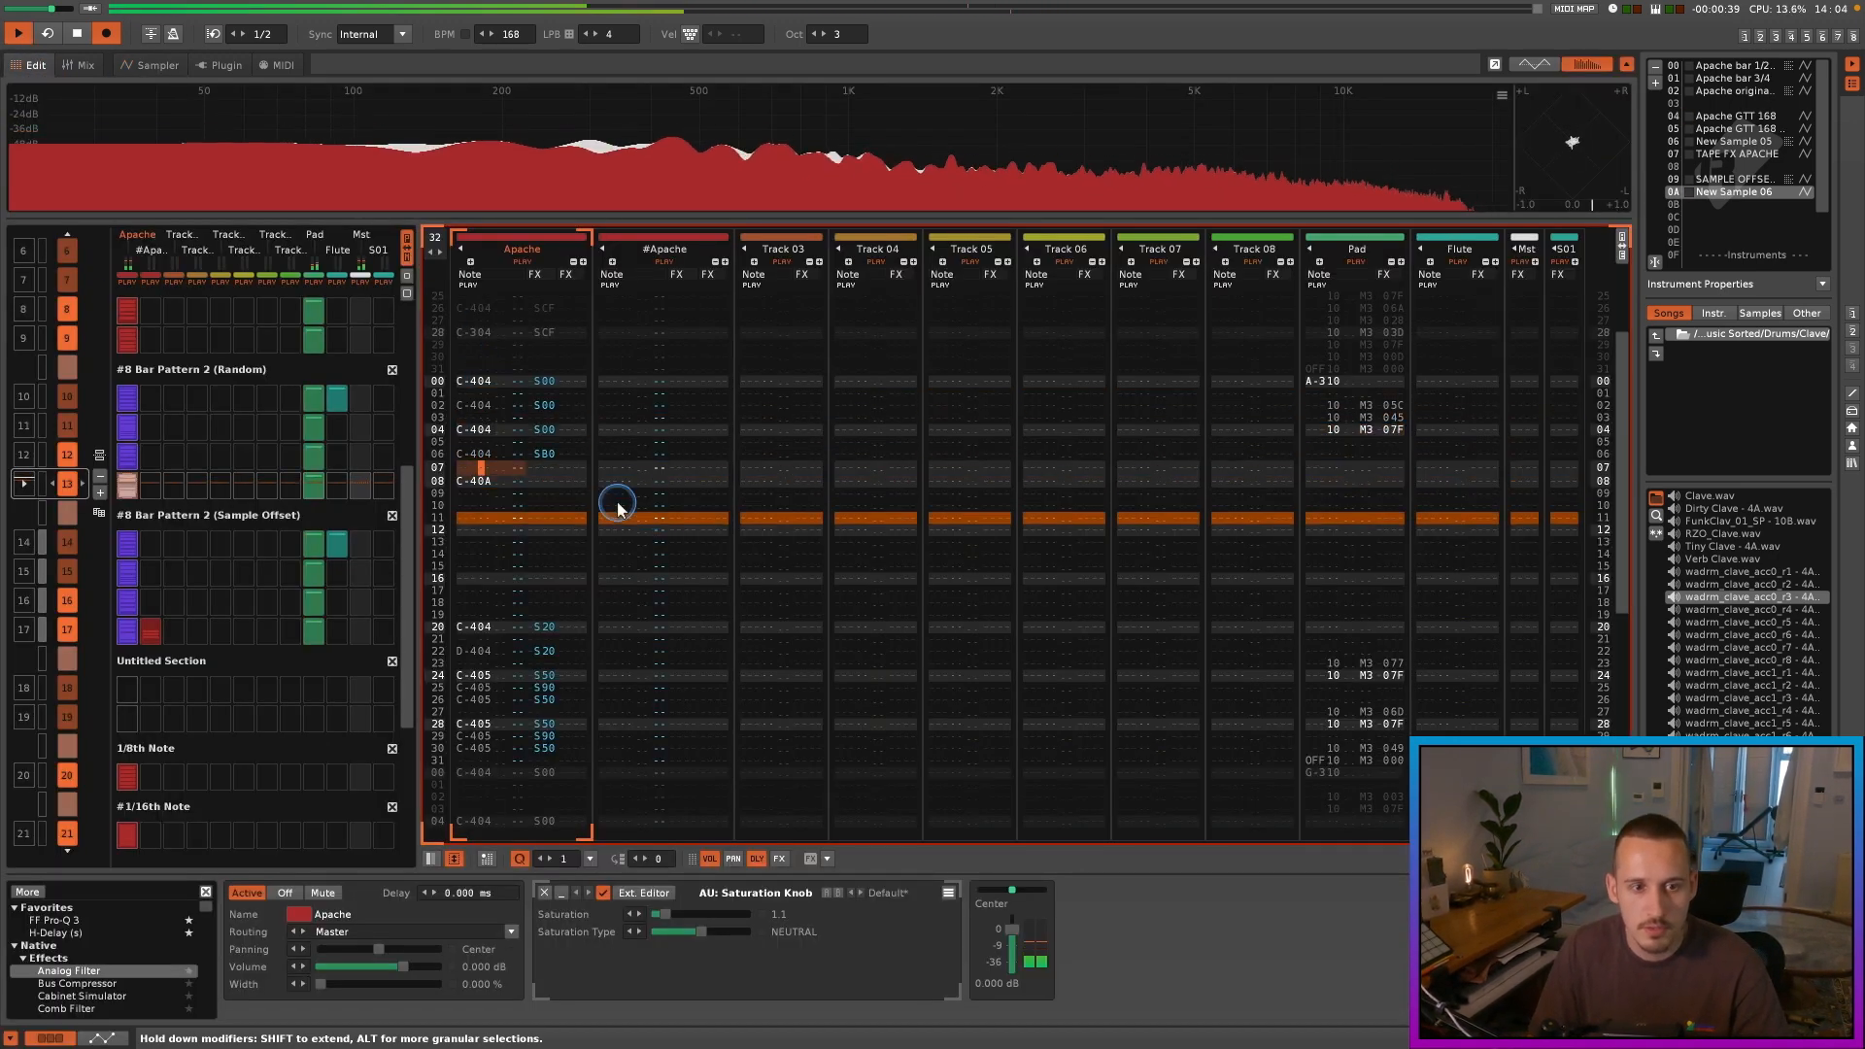
# Step: Set the volume of the line 08 note on the Apache track to 70 and audition the pattern
pyautogui.click(493, 483)
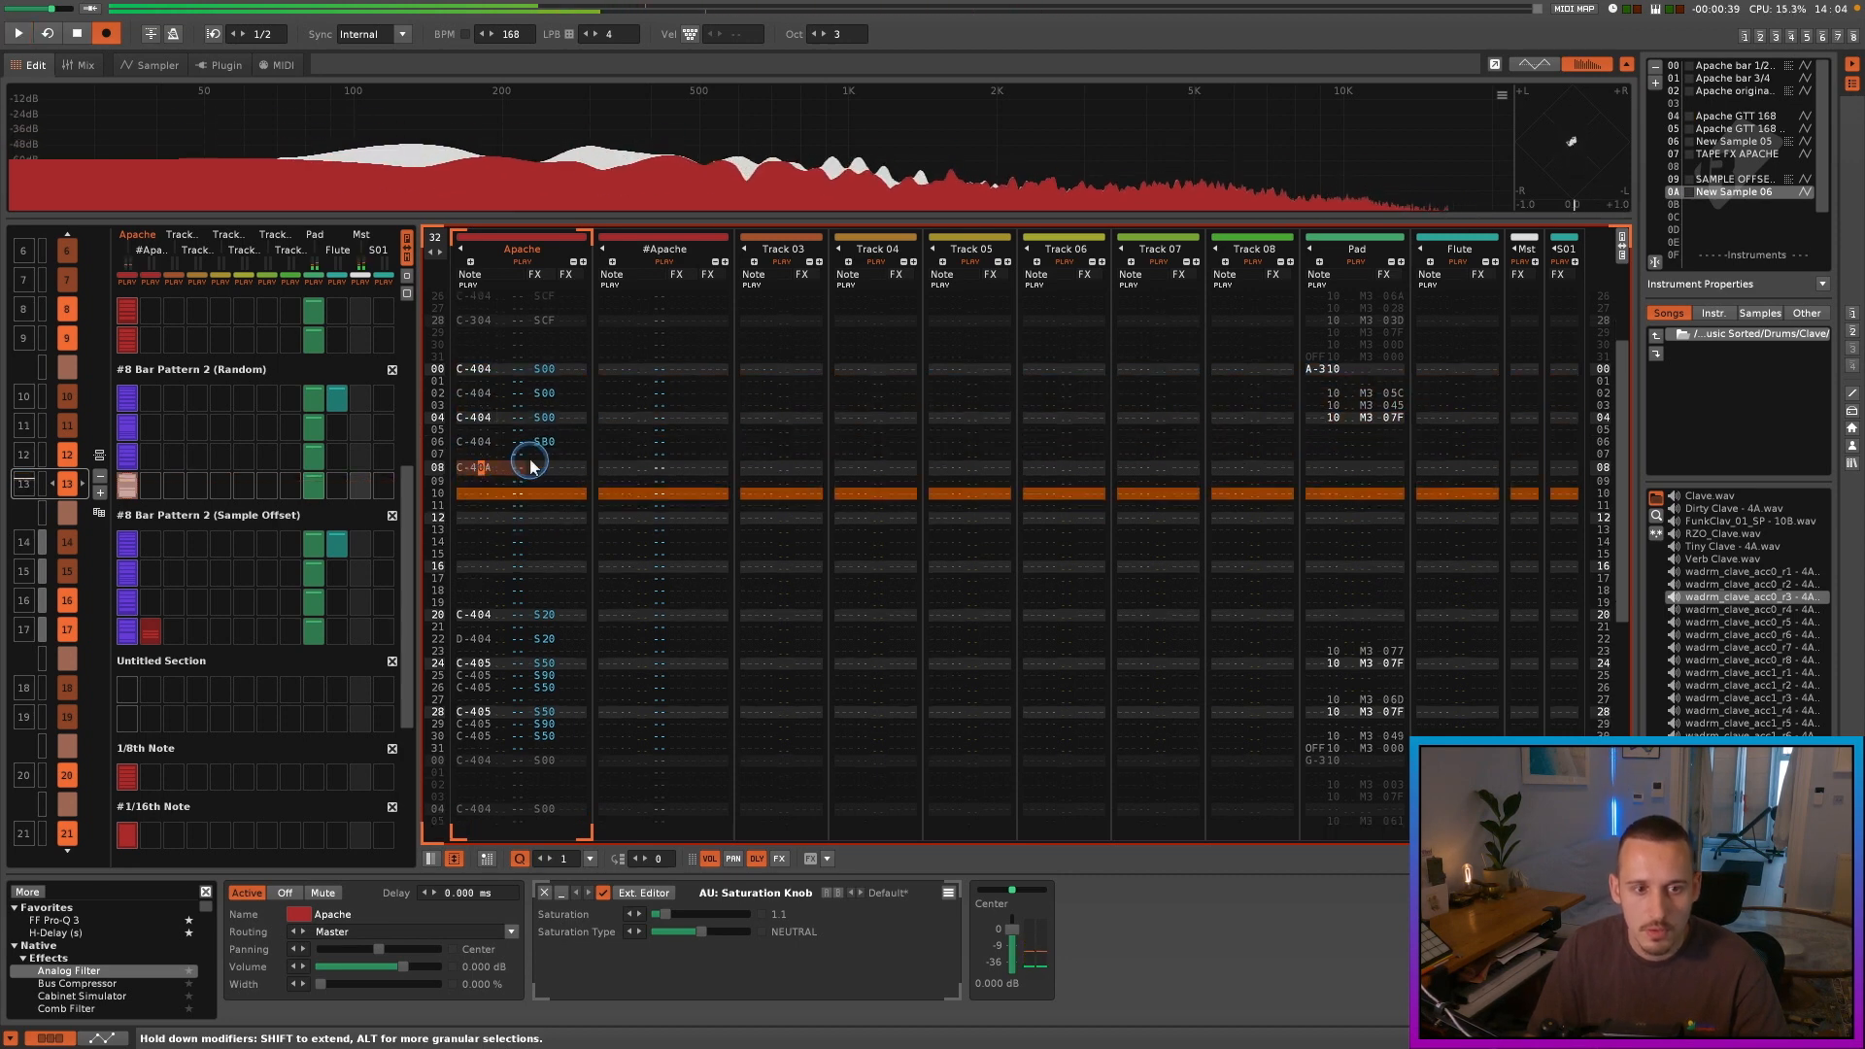
pyautogui.write('7')
pyautogui.press('space')
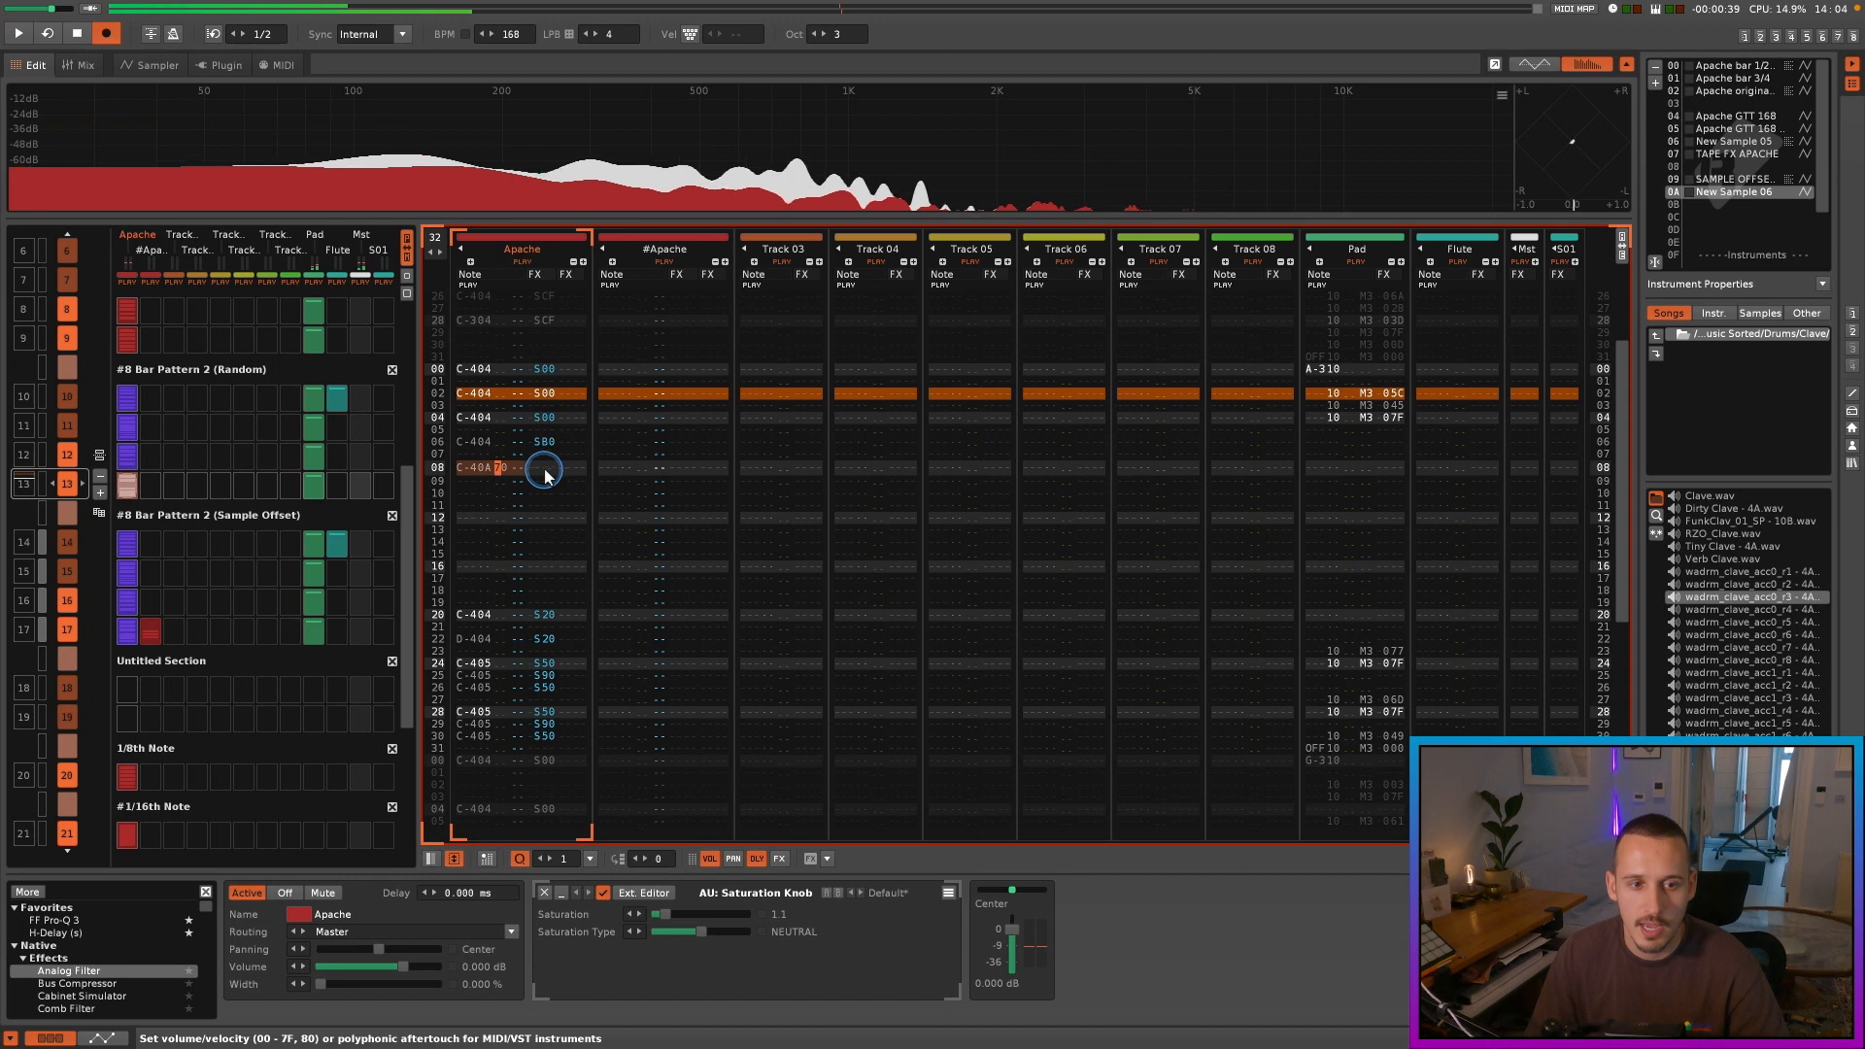
# Step: Enter an S00 offset on line 08 of the Apache track and inspect New Sample 06's waveform in the sampler
pyautogui.click(555, 470)
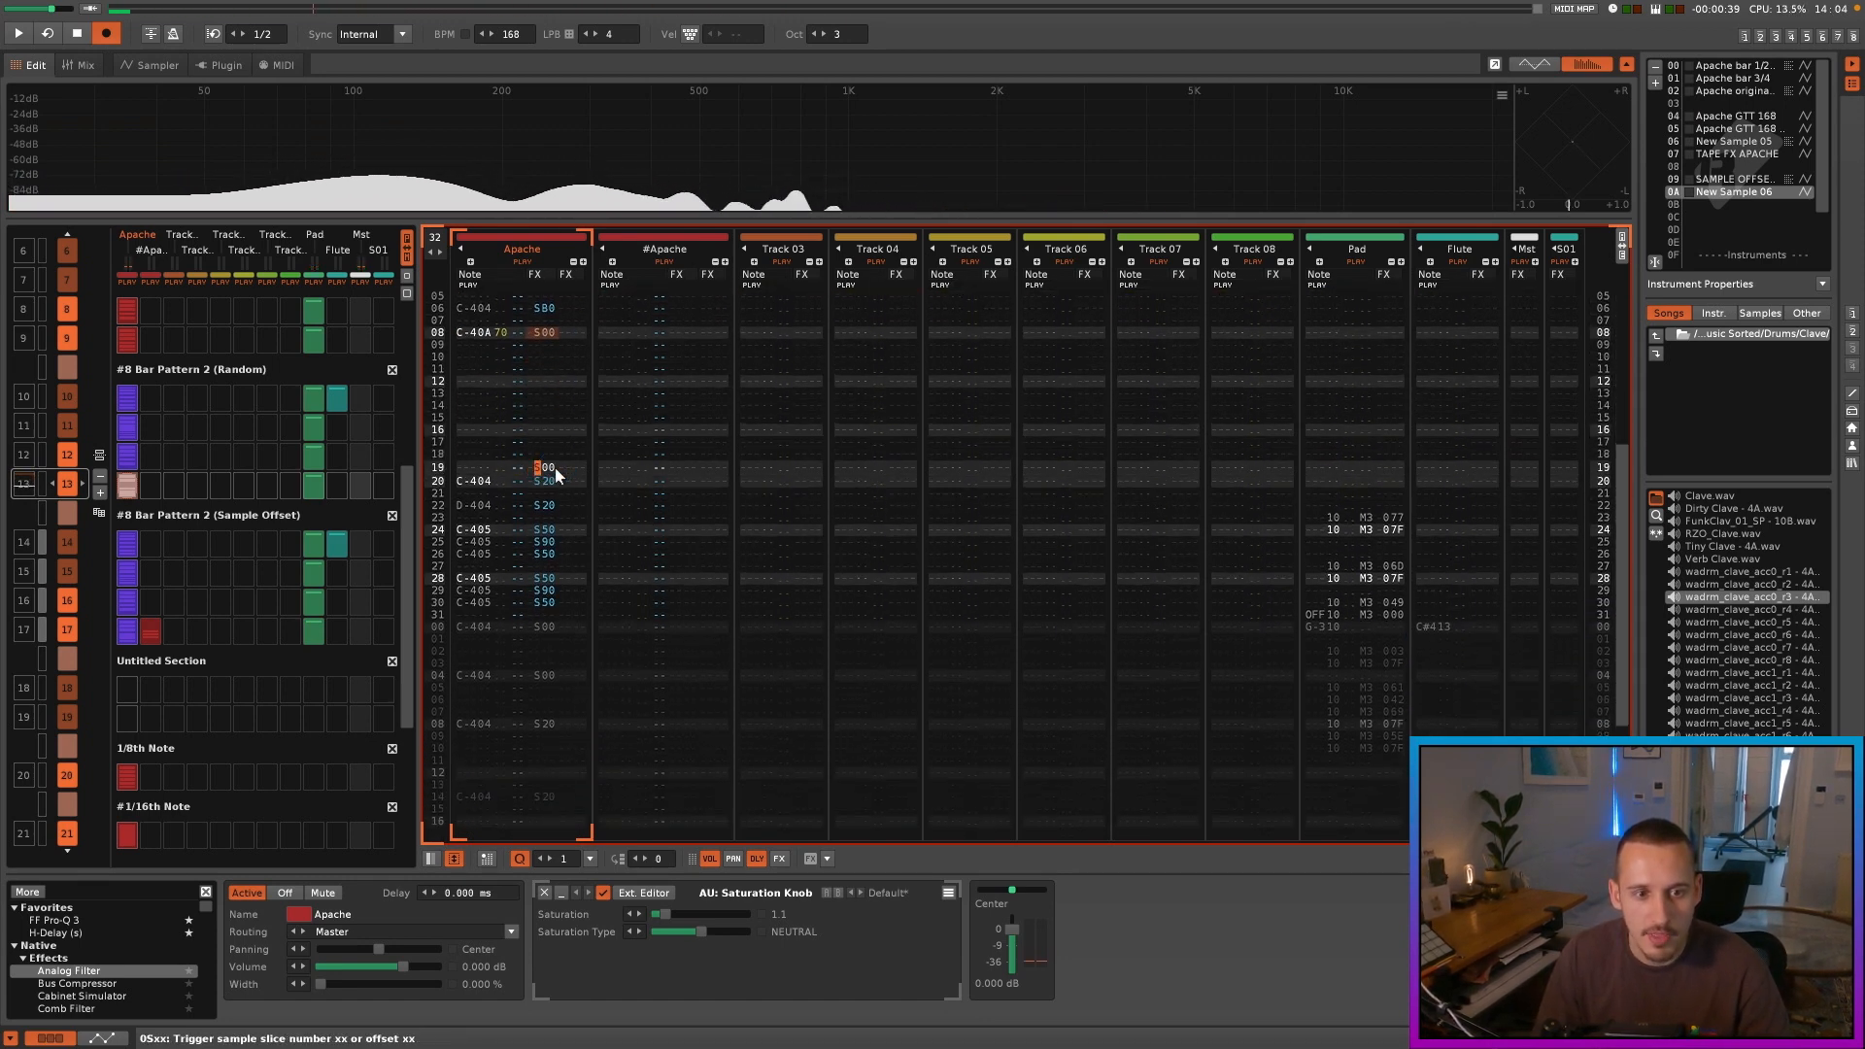
pyautogui.press('F4')
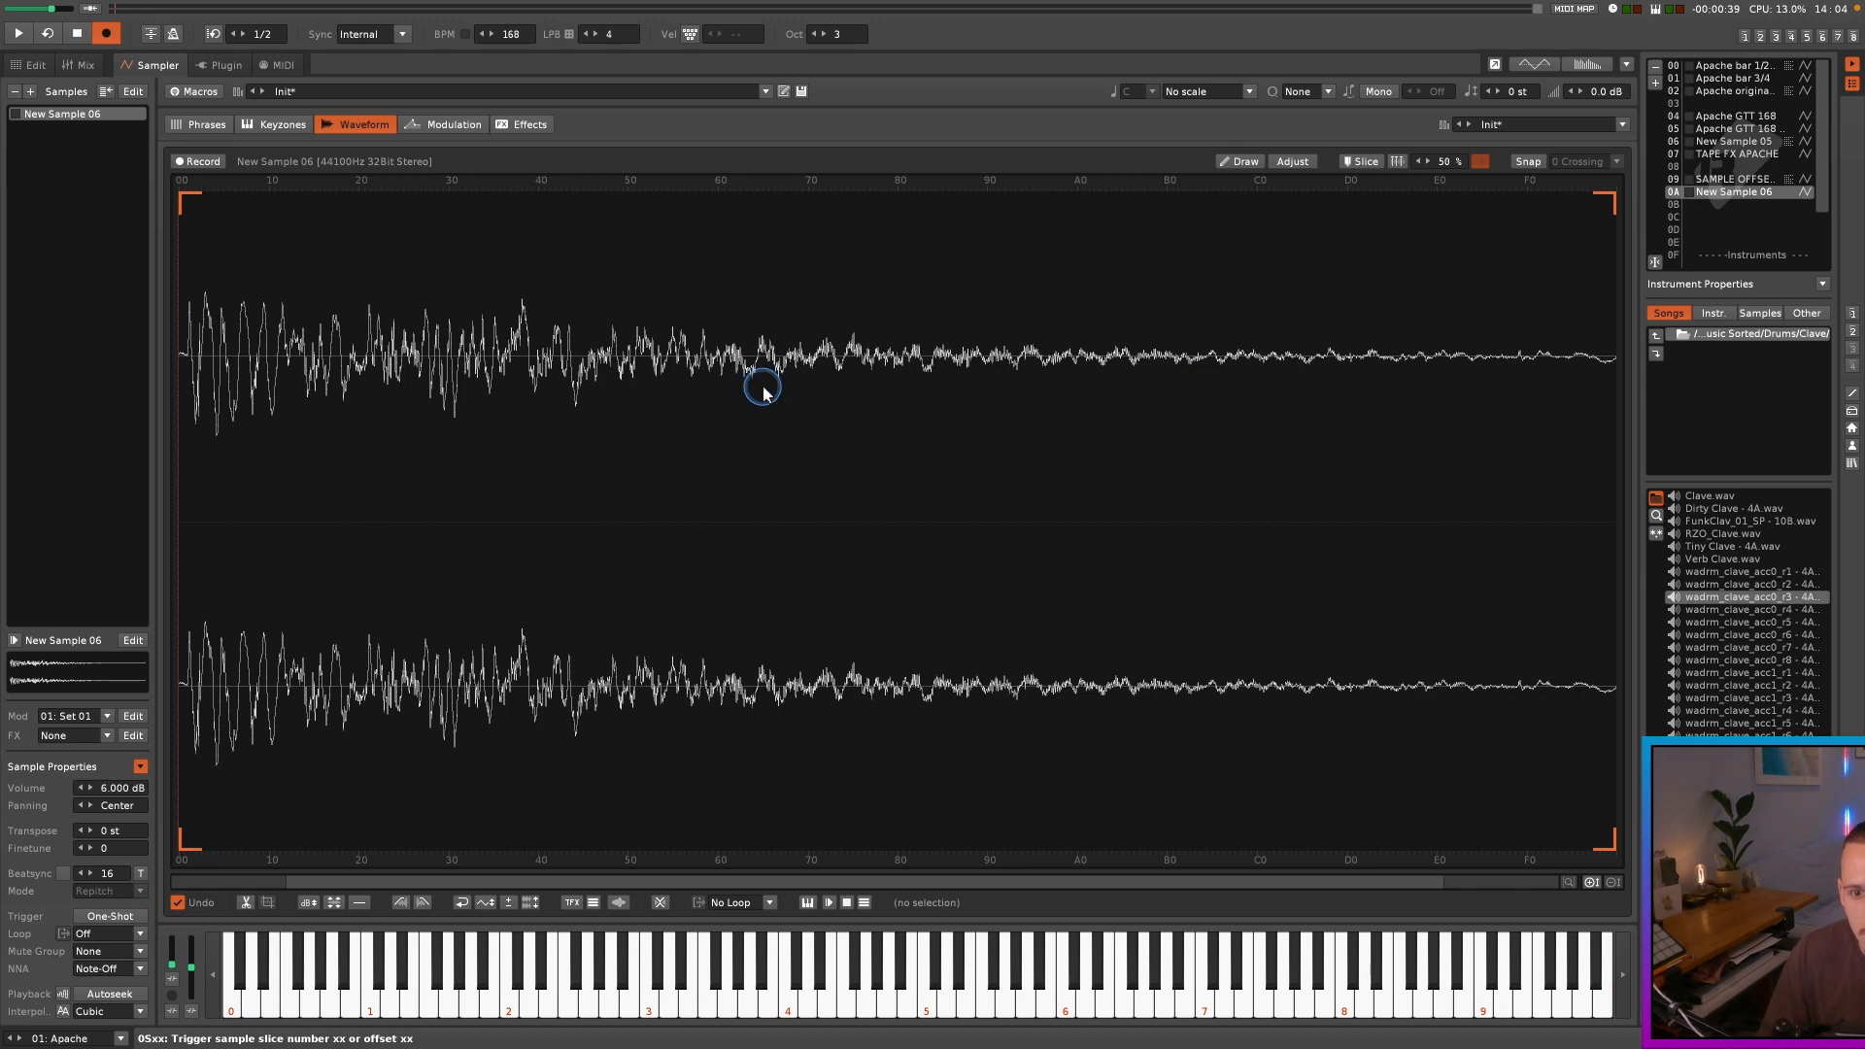
pyautogui.click(33, 68)
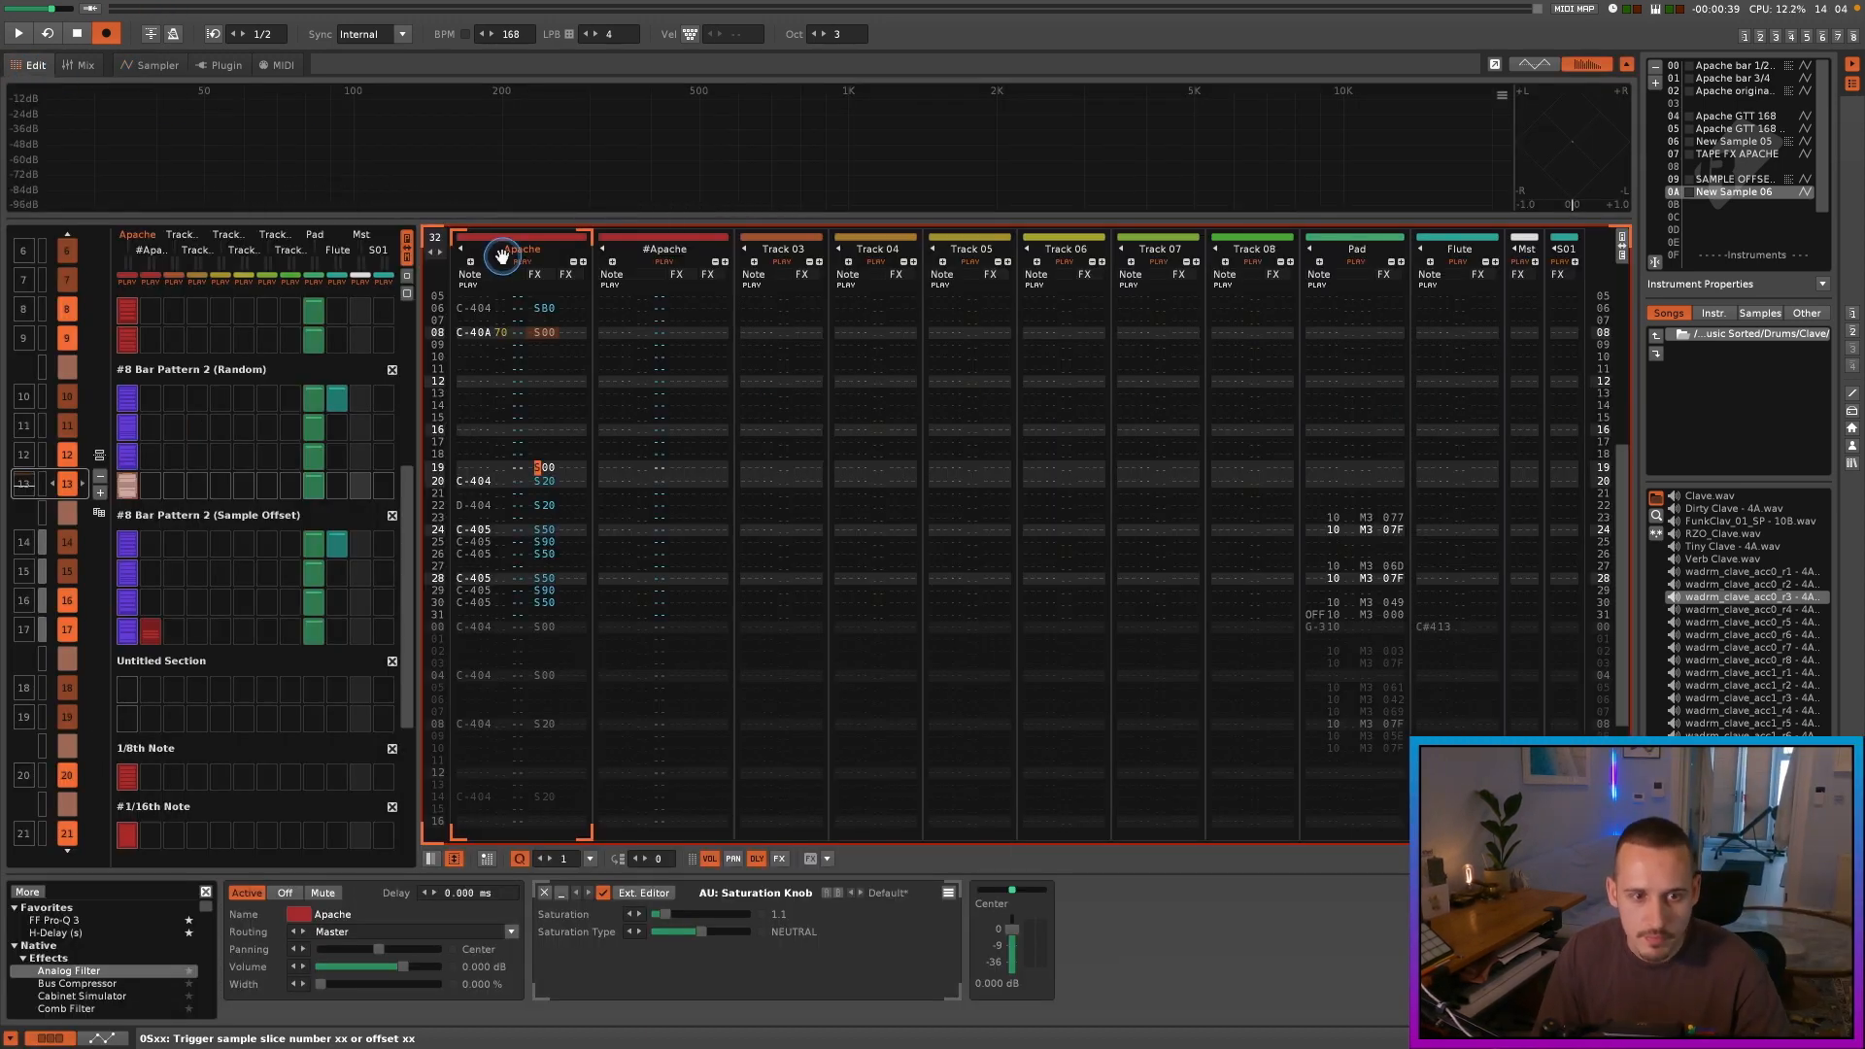
# Step: Enter SFF on line 19 of the Apache track, interpolate the offsets across lines 08 to 19 and play the pattern
pyautogui.press('Up')
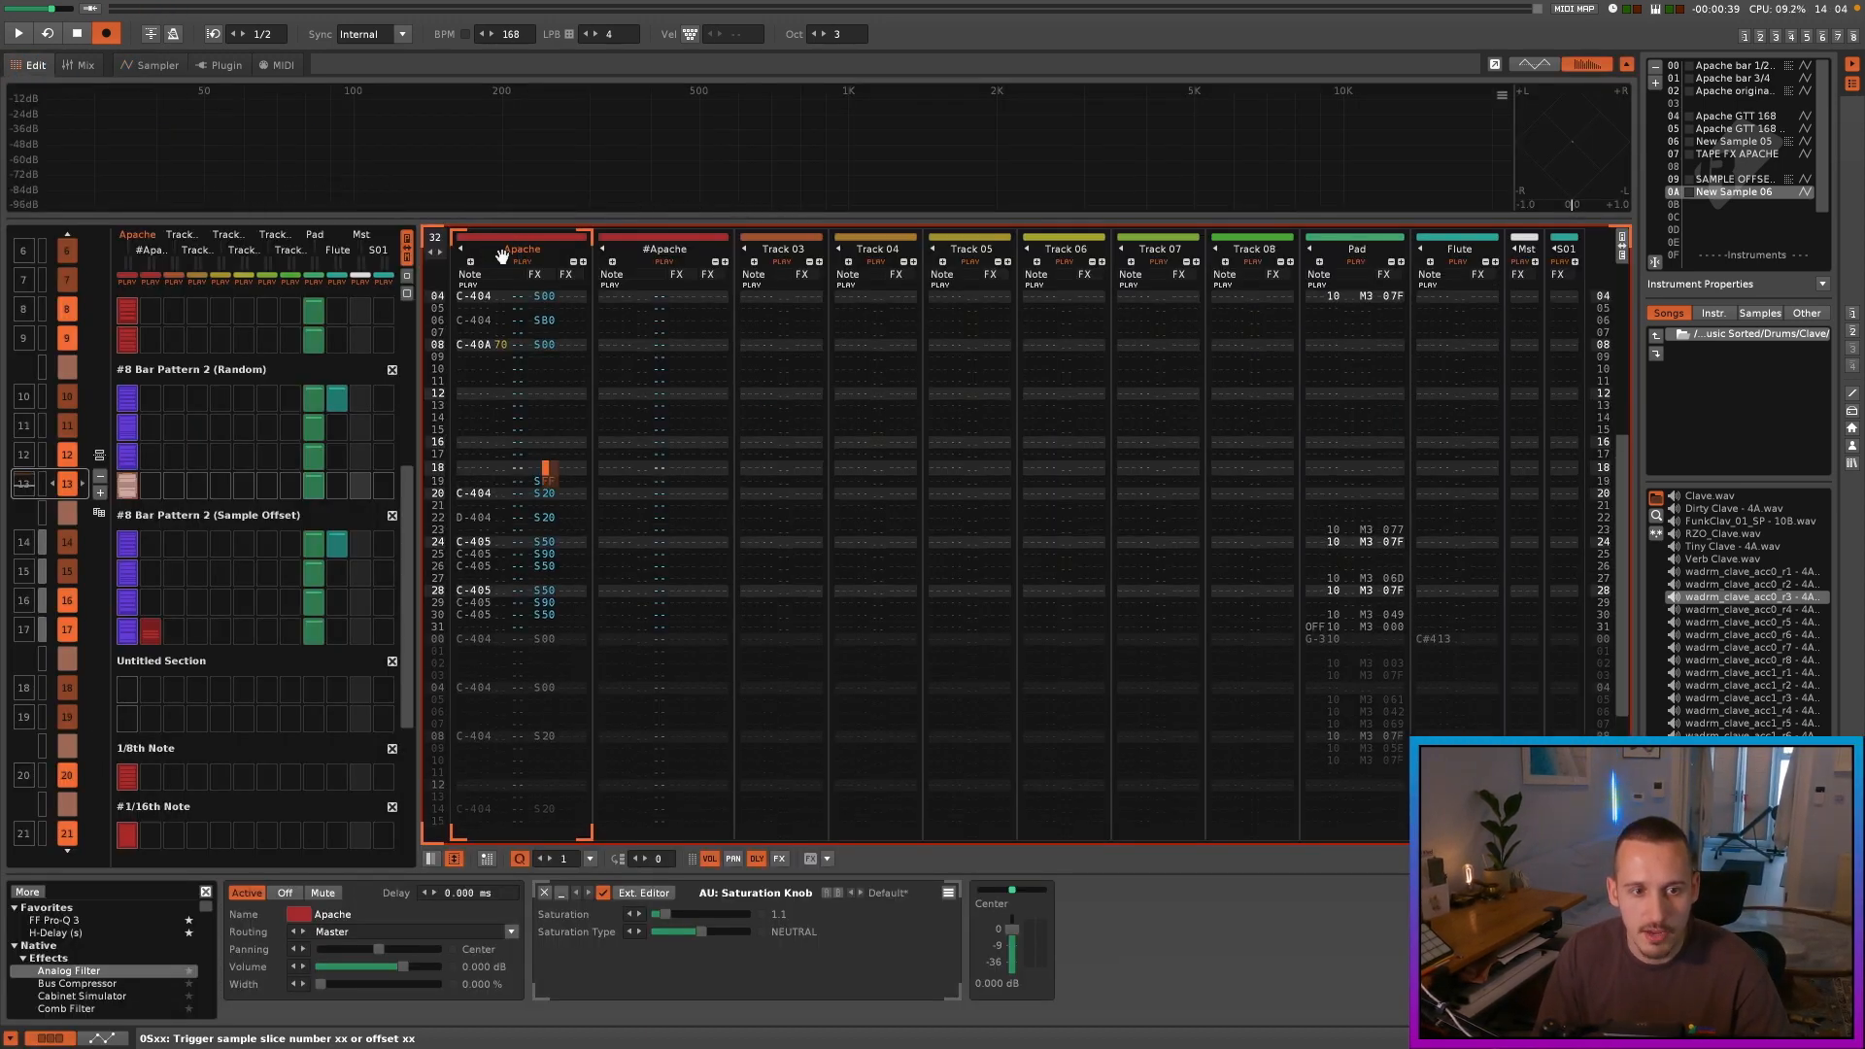
pyautogui.hotkey('shift', 'Up')
pyautogui.hotkey('shift', 'Up')
pyautogui.hotkey('shift', 'Up')
pyautogui.hotkey('shift', 'Up')
pyautogui.hotkey('shift', 'Up')
pyautogui.hotkey('shift', 'Up')
pyautogui.hotkey('shift', 'Up')
pyautogui.hotkey('shift', 'Up')
pyautogui.hotkey('shift', 'Up')
pyautogui.hotkey('shift', 'Up')
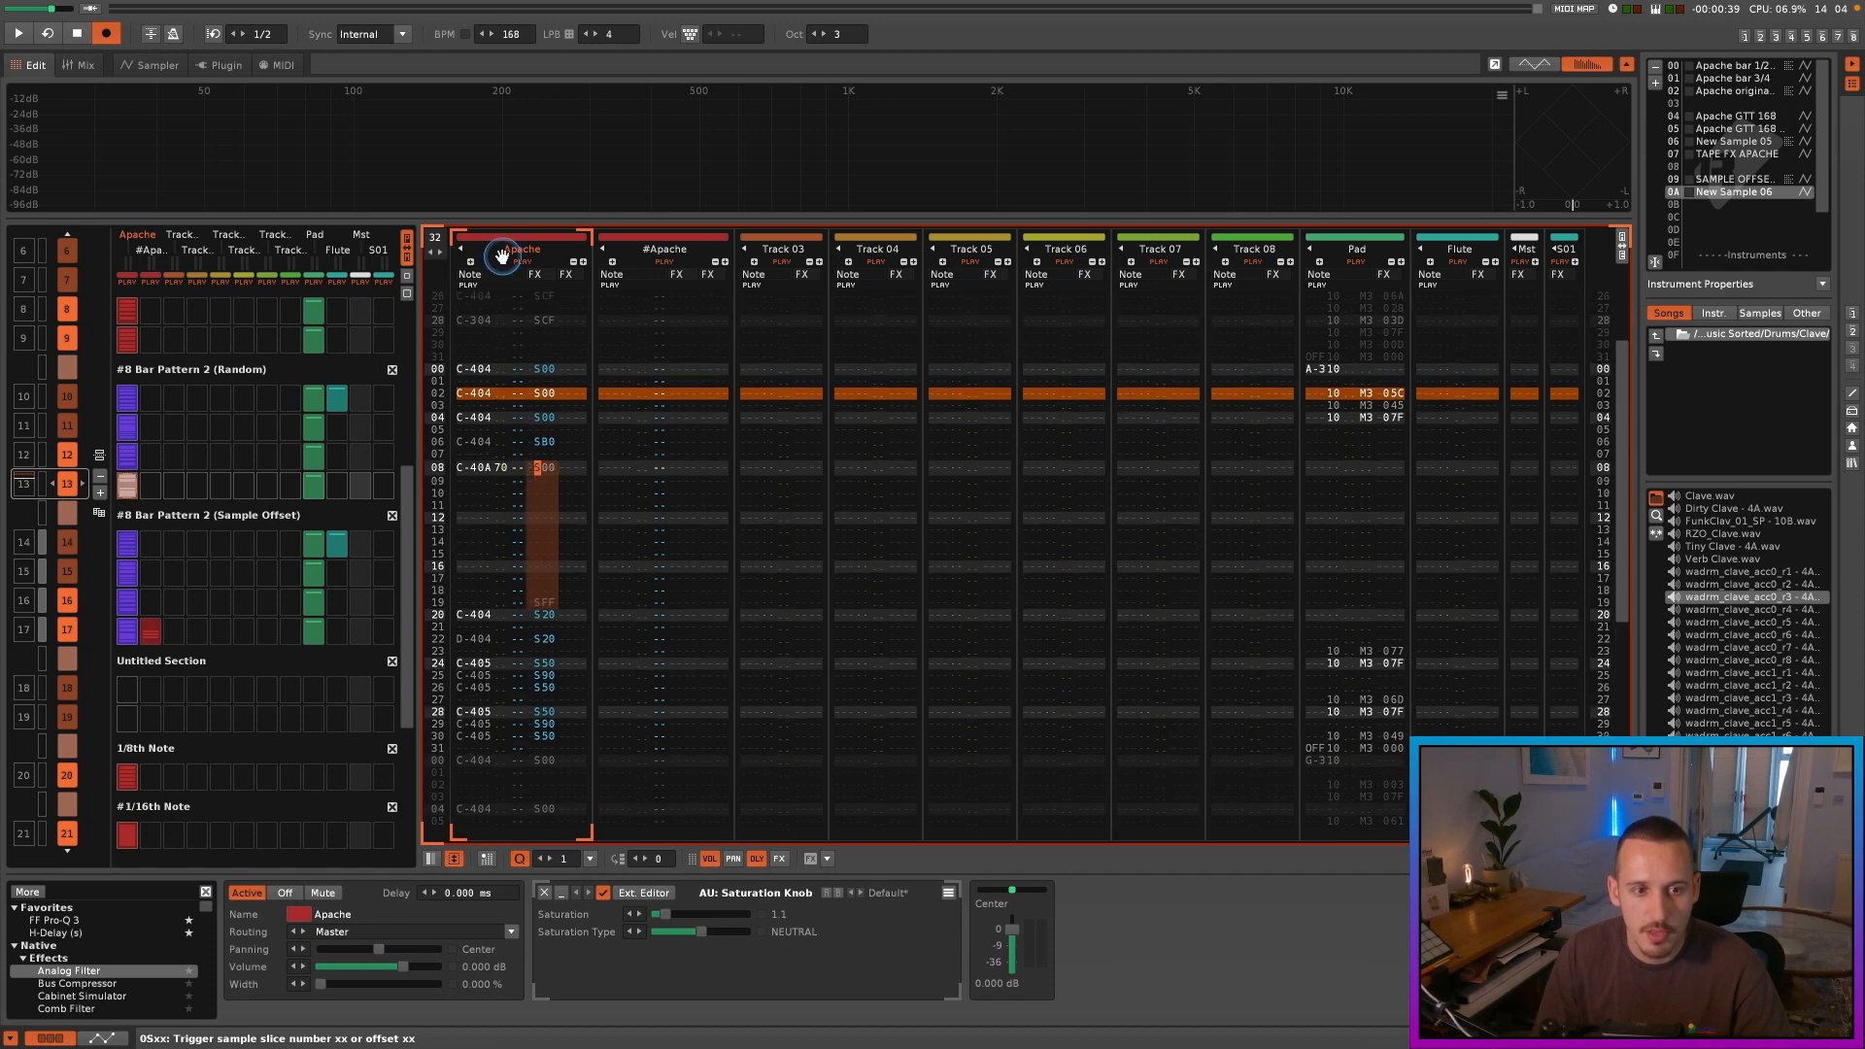
pyautogui.press('space')
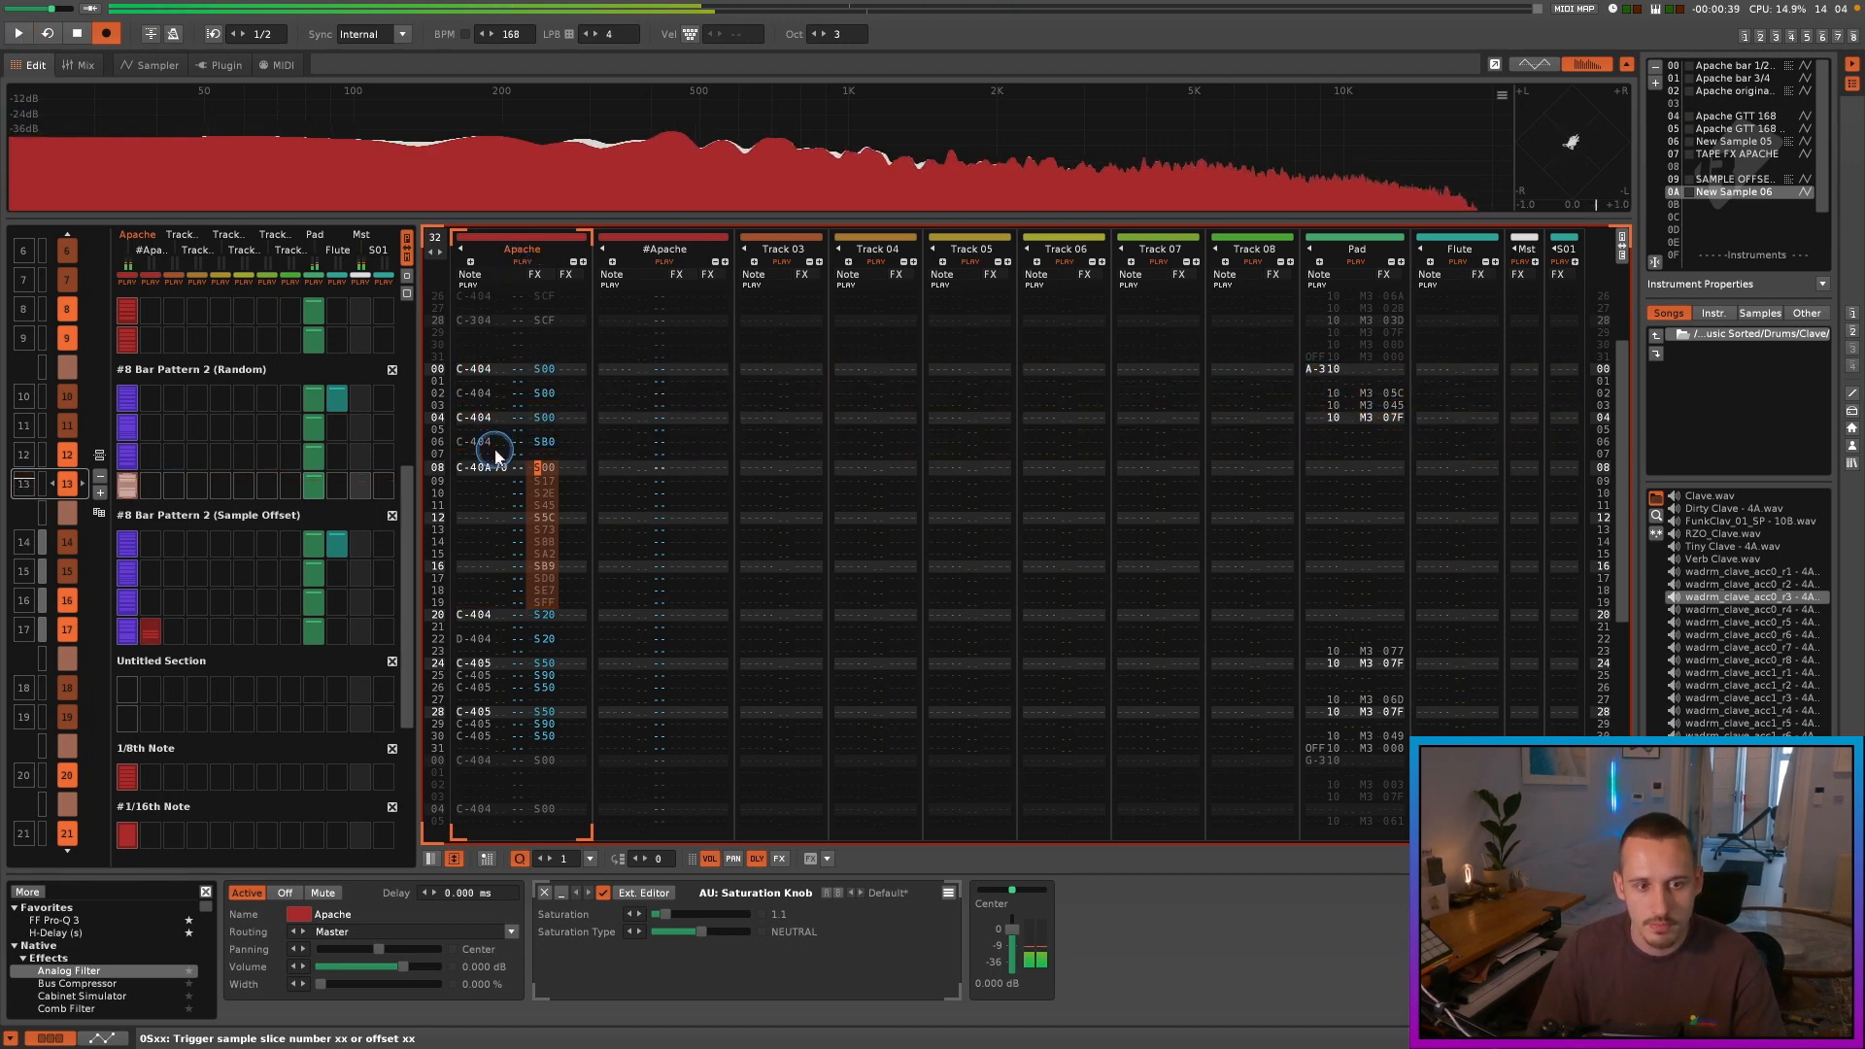
# Step: Fill lines 09 to 19 of the Apache track with C-4 notes using instrument 0A
pyautogui.moveTo(493, 466); pyautogui.dragTo(471, 467)
pyautogui.press('space')
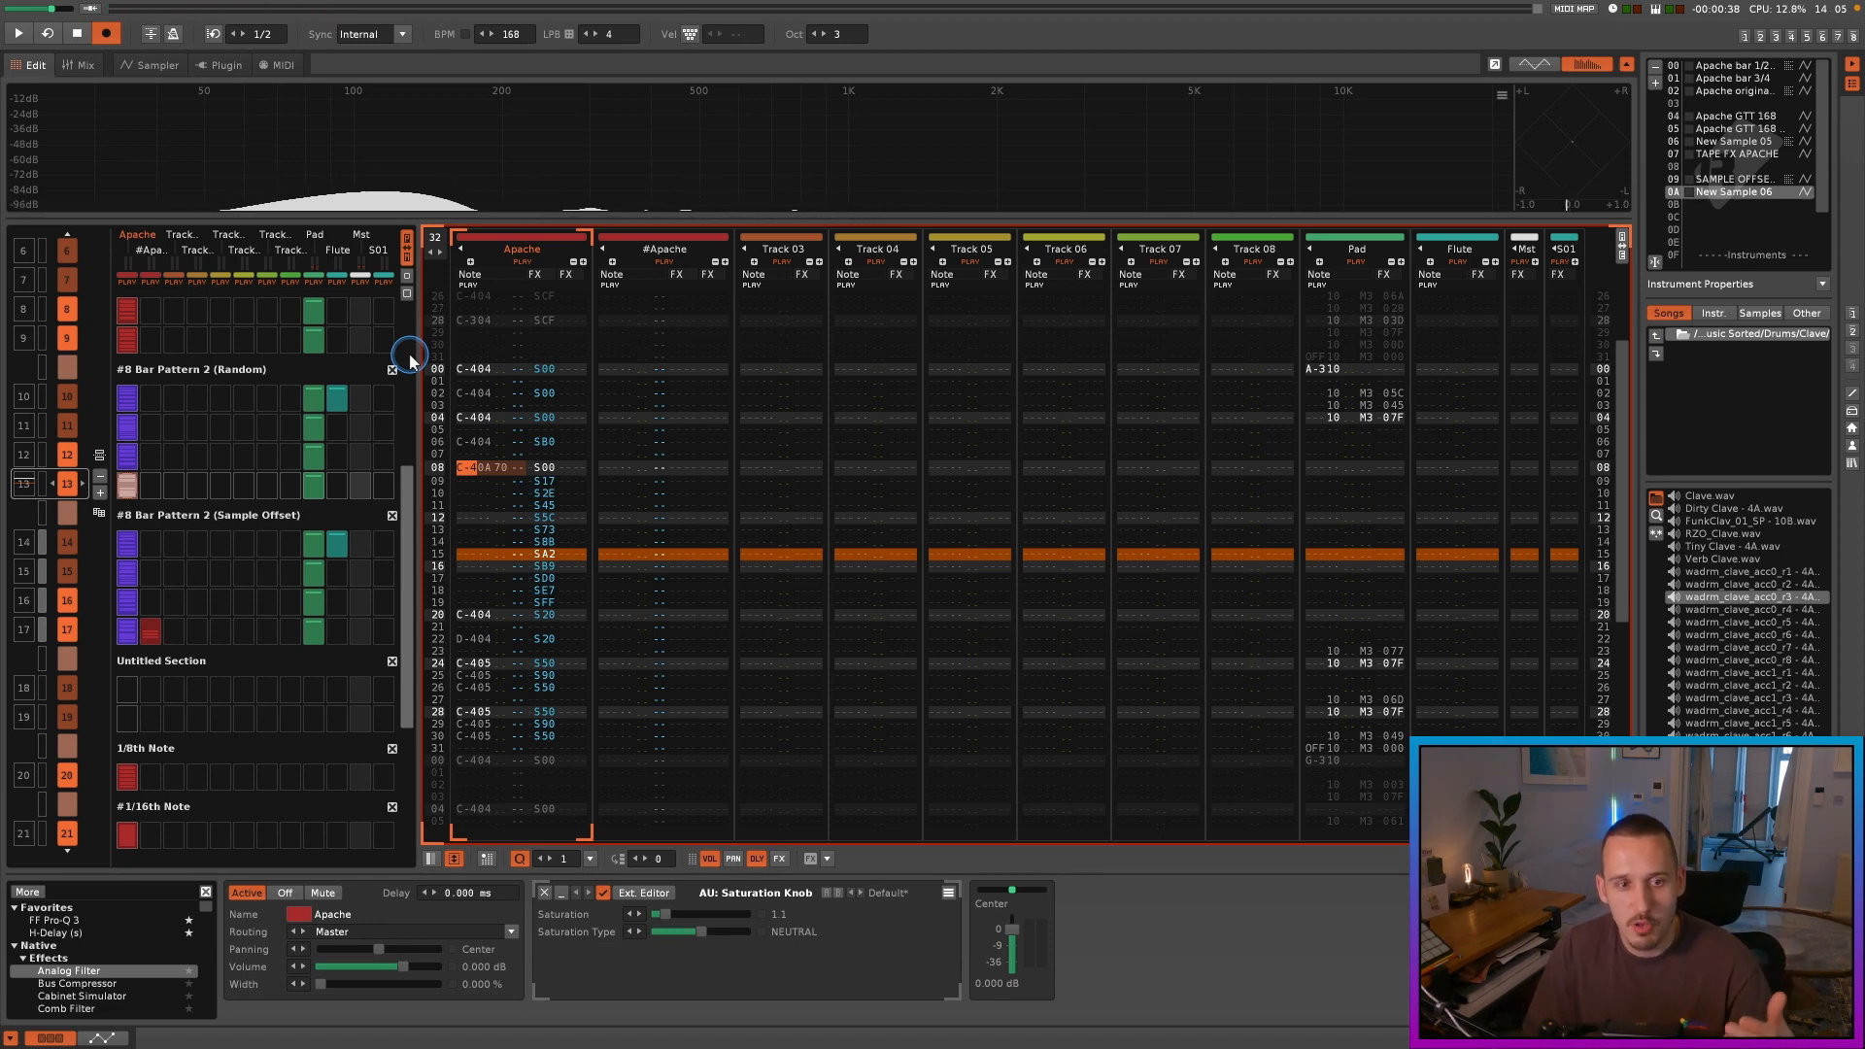
pyautogui.press('q')
pyautogui.press('q')
pyautogui.press('q')
pyautogui.press('q')
pyautogui.press('q')
pyautogui.press('q')
pyautogui.press('q')
pyautogui.press('q')
pyautogui.press('q')
pyautogui.press('q')
pyautogui.press('q')
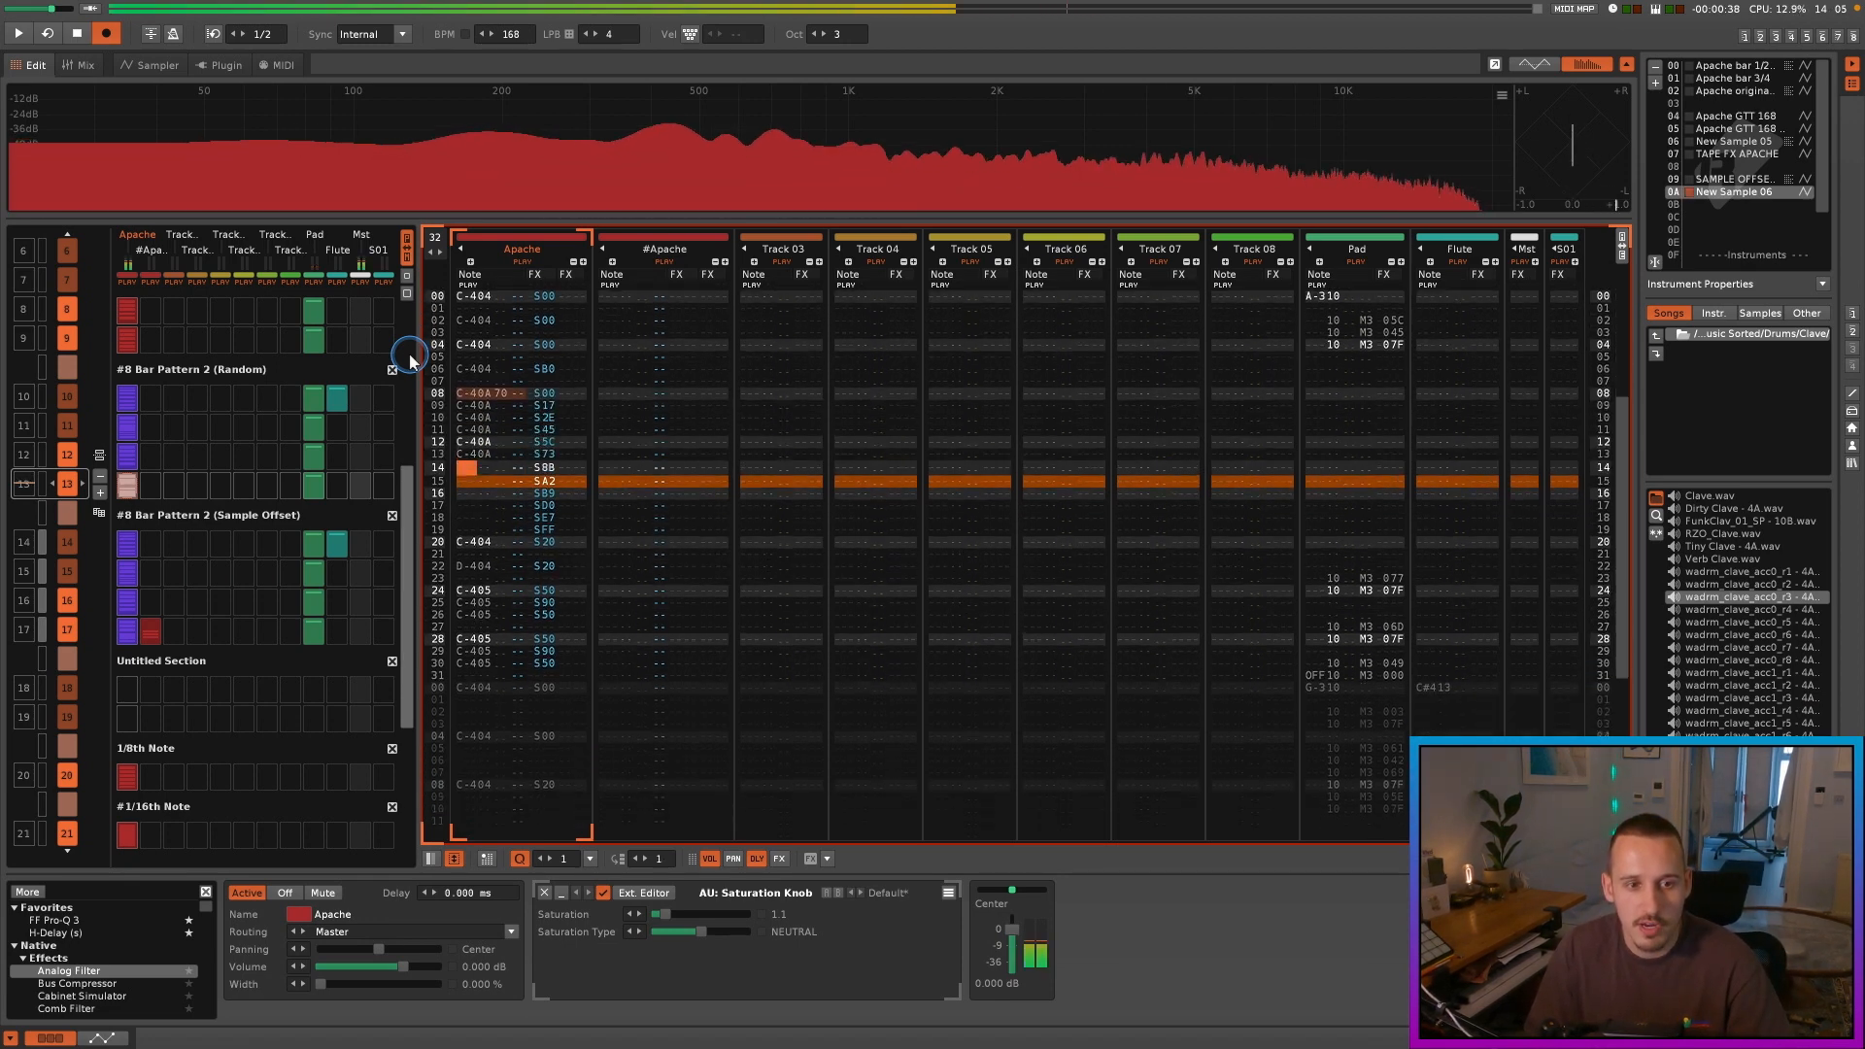
pyautogui.press('q')
# Step: Set the volume of the notes on lines 09 to 19 of the Apache track to 70 and play the pattern
pyautogui.press('Up')
pyautogui.press('Up')
pyautogui.press('Up')
pyautogui.press('Up')
pyautogui.press('Up')
pyautogui.press('Up')
pyautogui.press('Up')
pyautogui.press('Up')
pyautogui.press('Up')
pyautogui.press('Up')
pyautogui.press('Up')
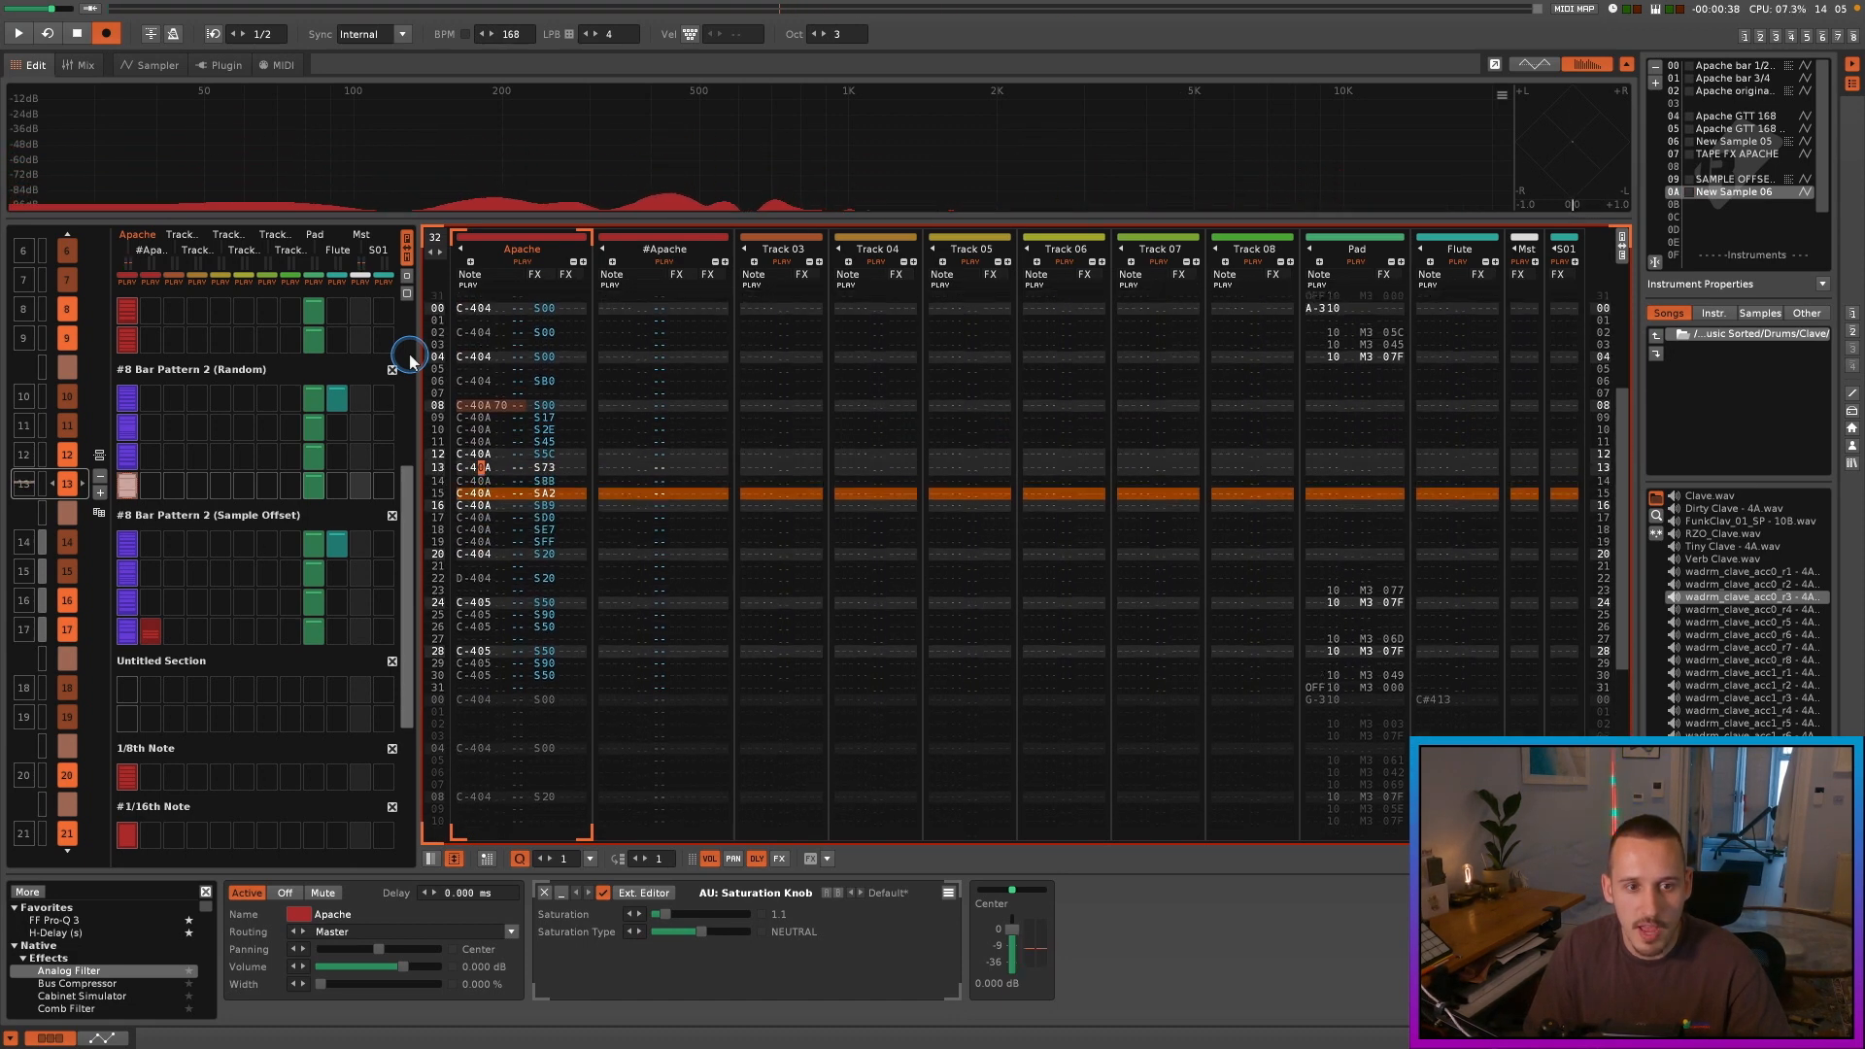
pyautogui.press('Right')
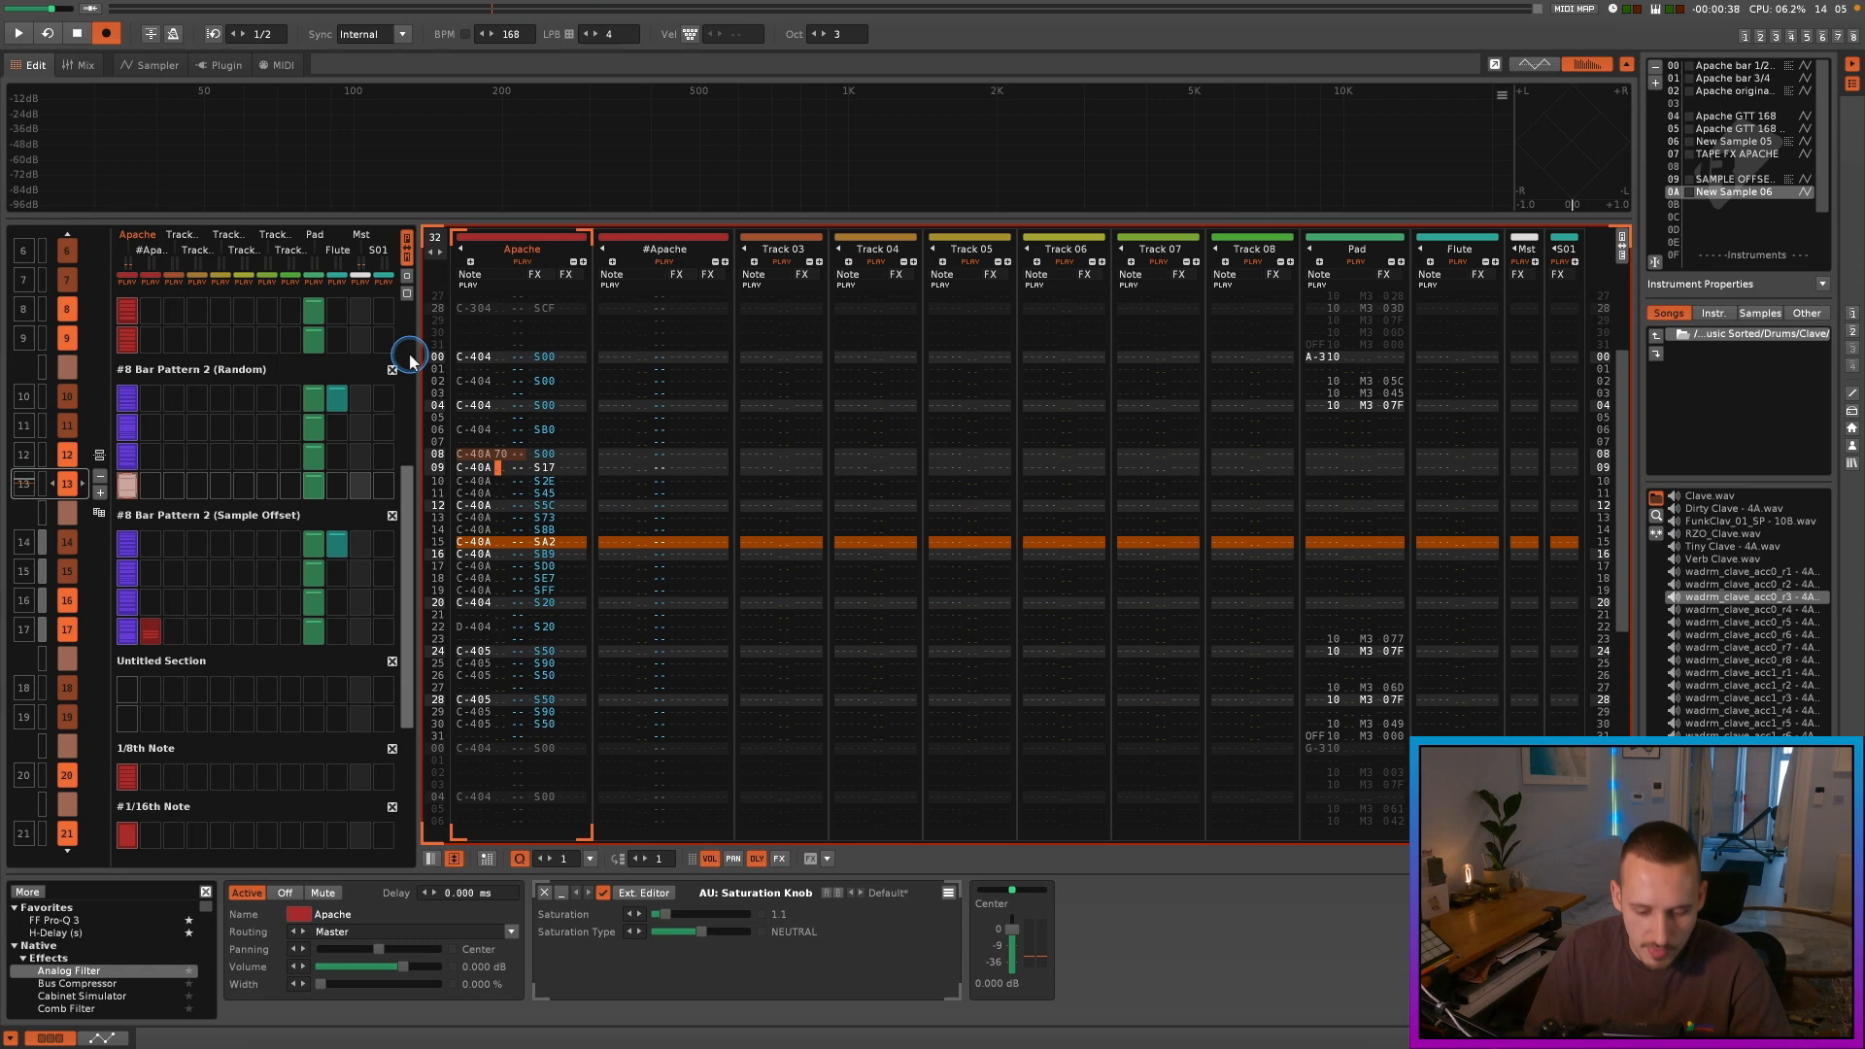
pyautogui.write('70707070707070707070')
pyautogui.write('70')
pyautogui.press('Up')
pyautogui.press('Up')
pyautogui.press('Up')
pyautogui.press('Up')
pyautogui.press('Up')
pyautogui.press('Up')
pyautogui.press('Up')
pyautogui.press('Up')
pyautogui.press('Up')
pyautogui.press('Up')
pyautogui.press('Up')
pyautogui.press('Up')
pyautogui.press('Up')
pyautogui.press('Up')
pyautogui.press('Up')
pyautogui.press('Up')
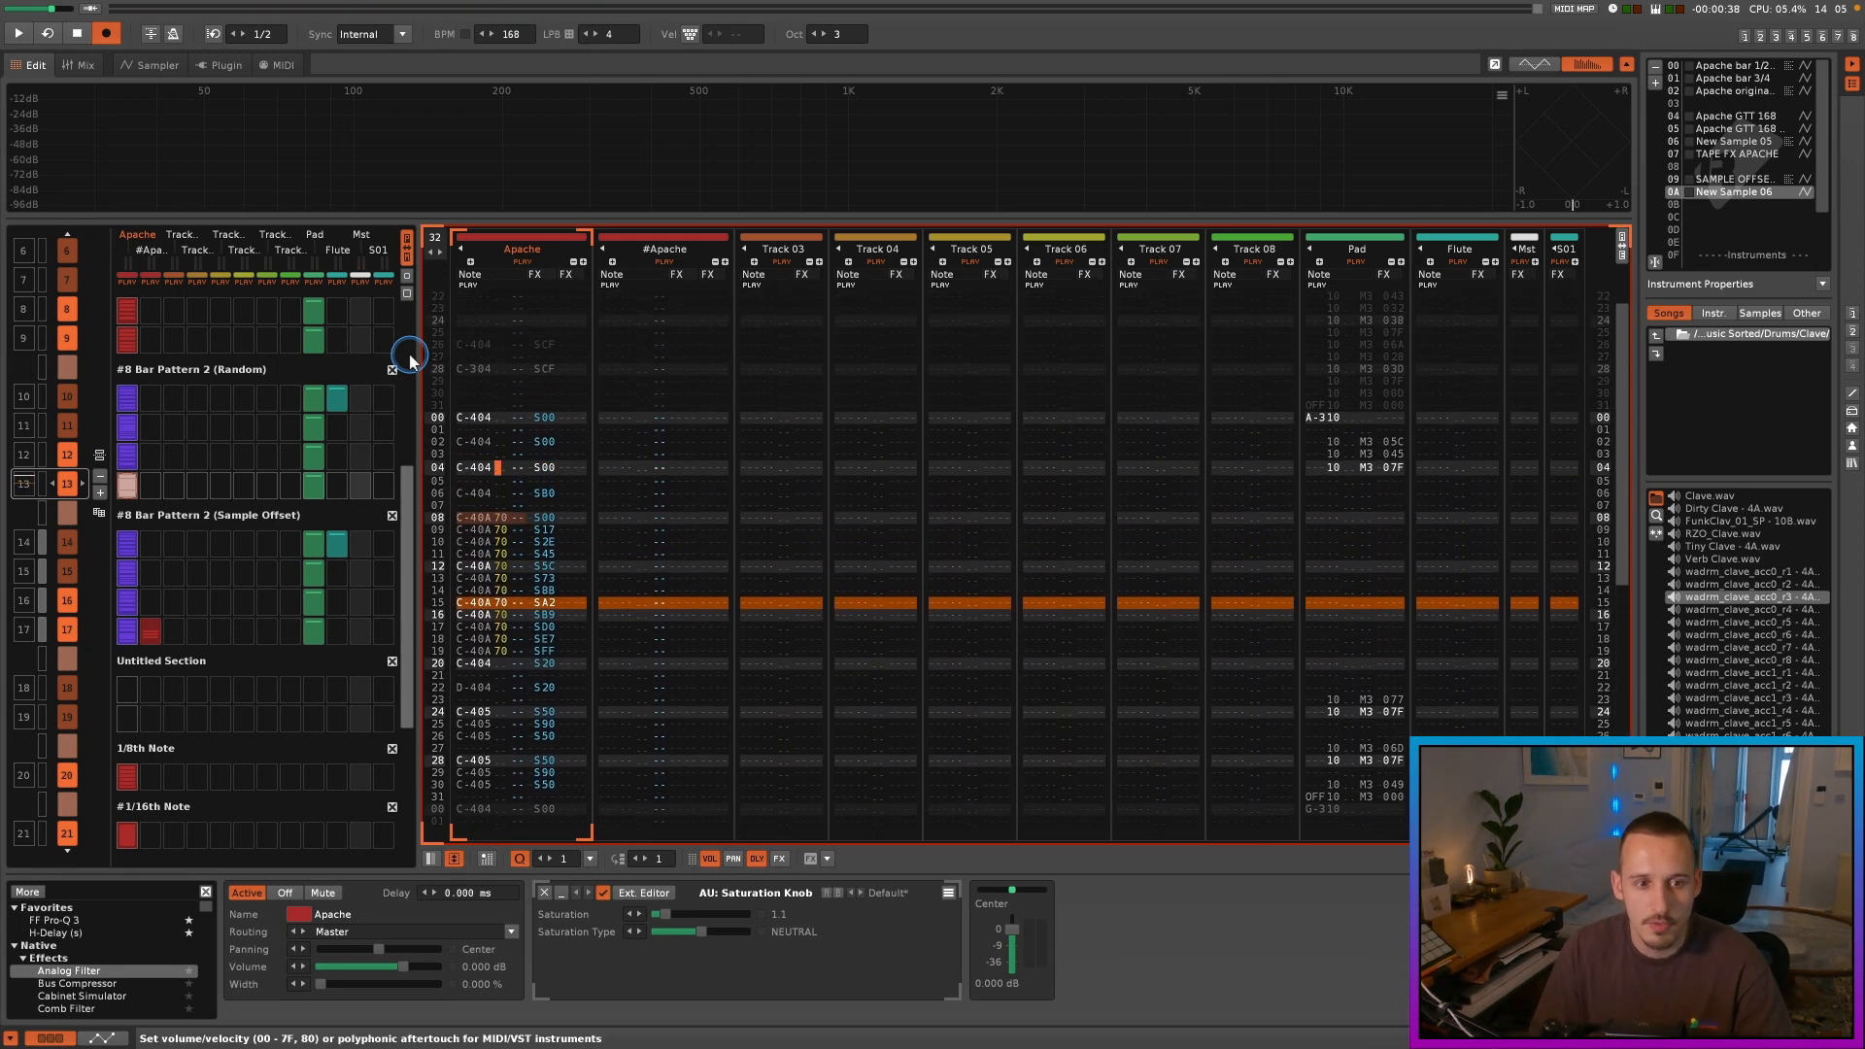
pyautogui.press('space')
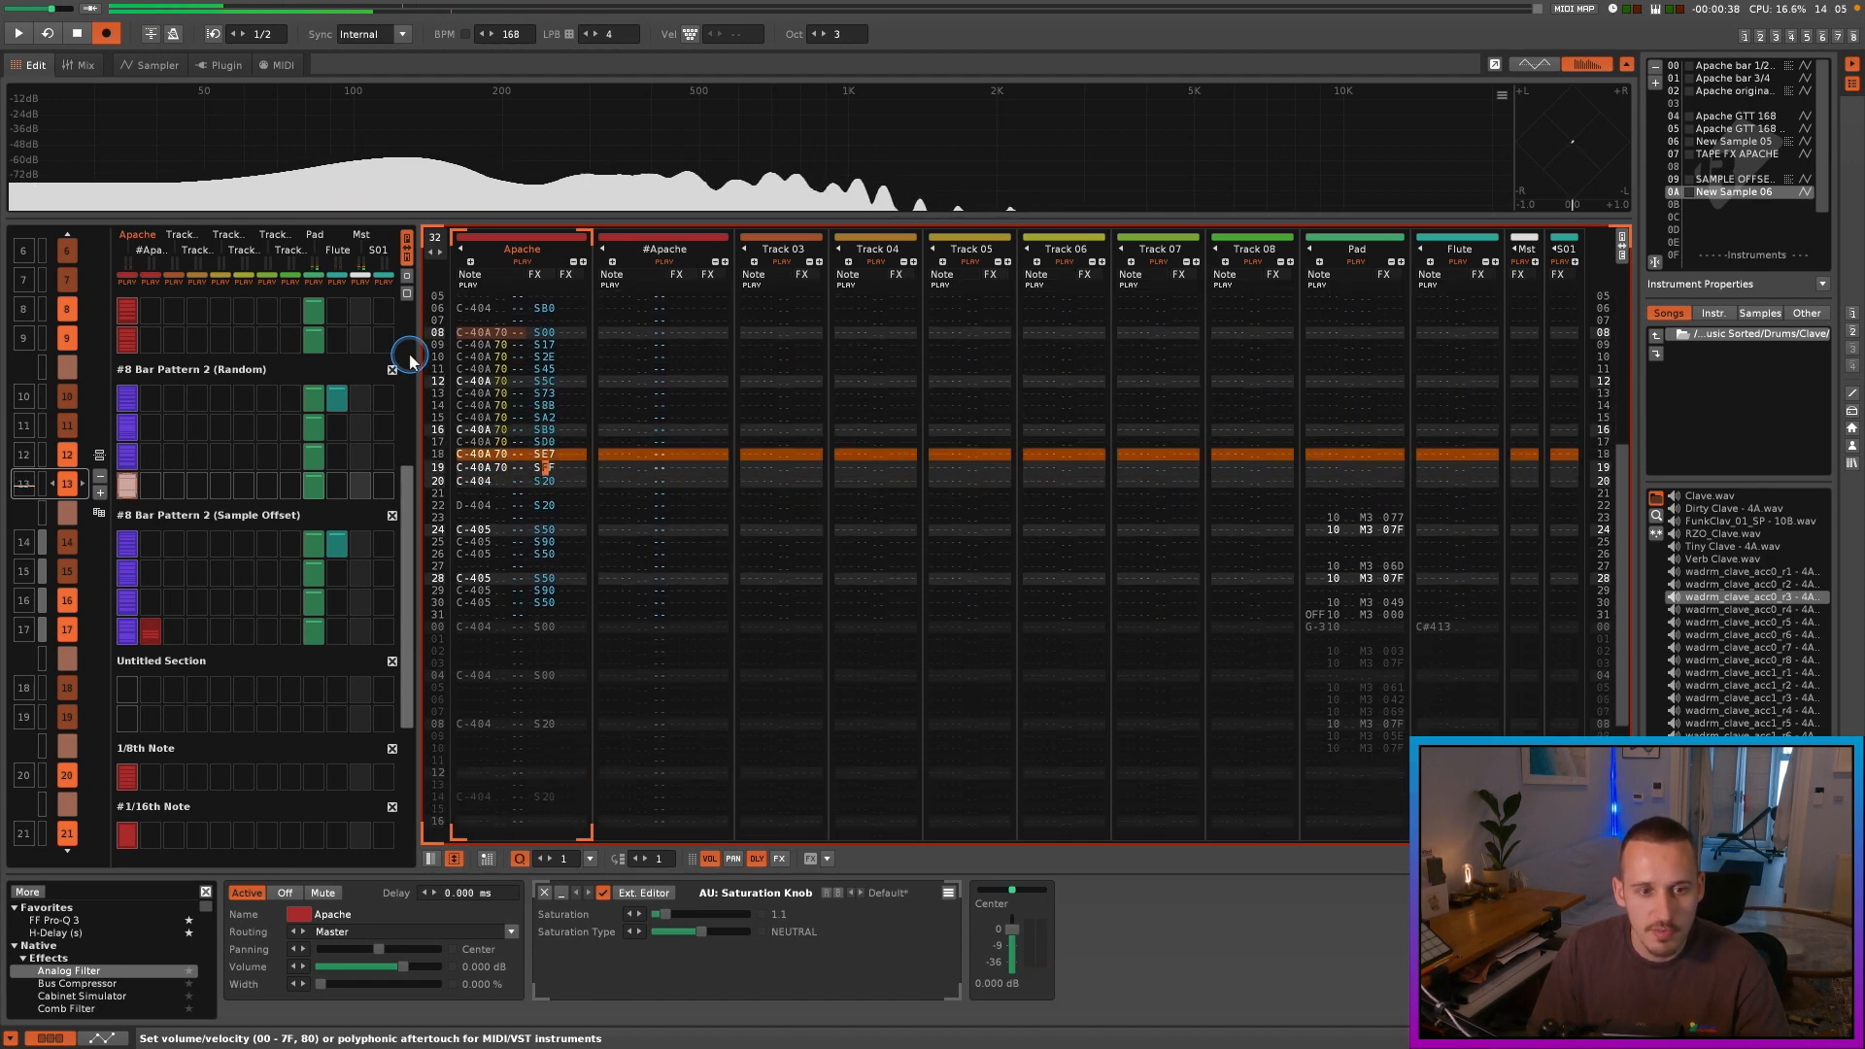
# Step: Change the line 19 offset to SAF, reinterpolate the offsets from line 08 to line 19 and audition the fill
pyautogui.write('a')
pyautogui.press('Up')
pyautogui.hotkey('shift', 'Up')
pyautogui.hotkey('shift', 'Up')
pyautogui.hotkey('shift', 'Up')
pyautogui.hotkey('shift', 'Up')
pyautogui.hotkey('shift', 'Up')
pyautogui.hotkey('shift', 'Up')
pyautogui.hotkey('shift', 'Up')
pyautogui.hotkey('shift', 'Up')
pyautogui.hotkey('shift', 'Up')
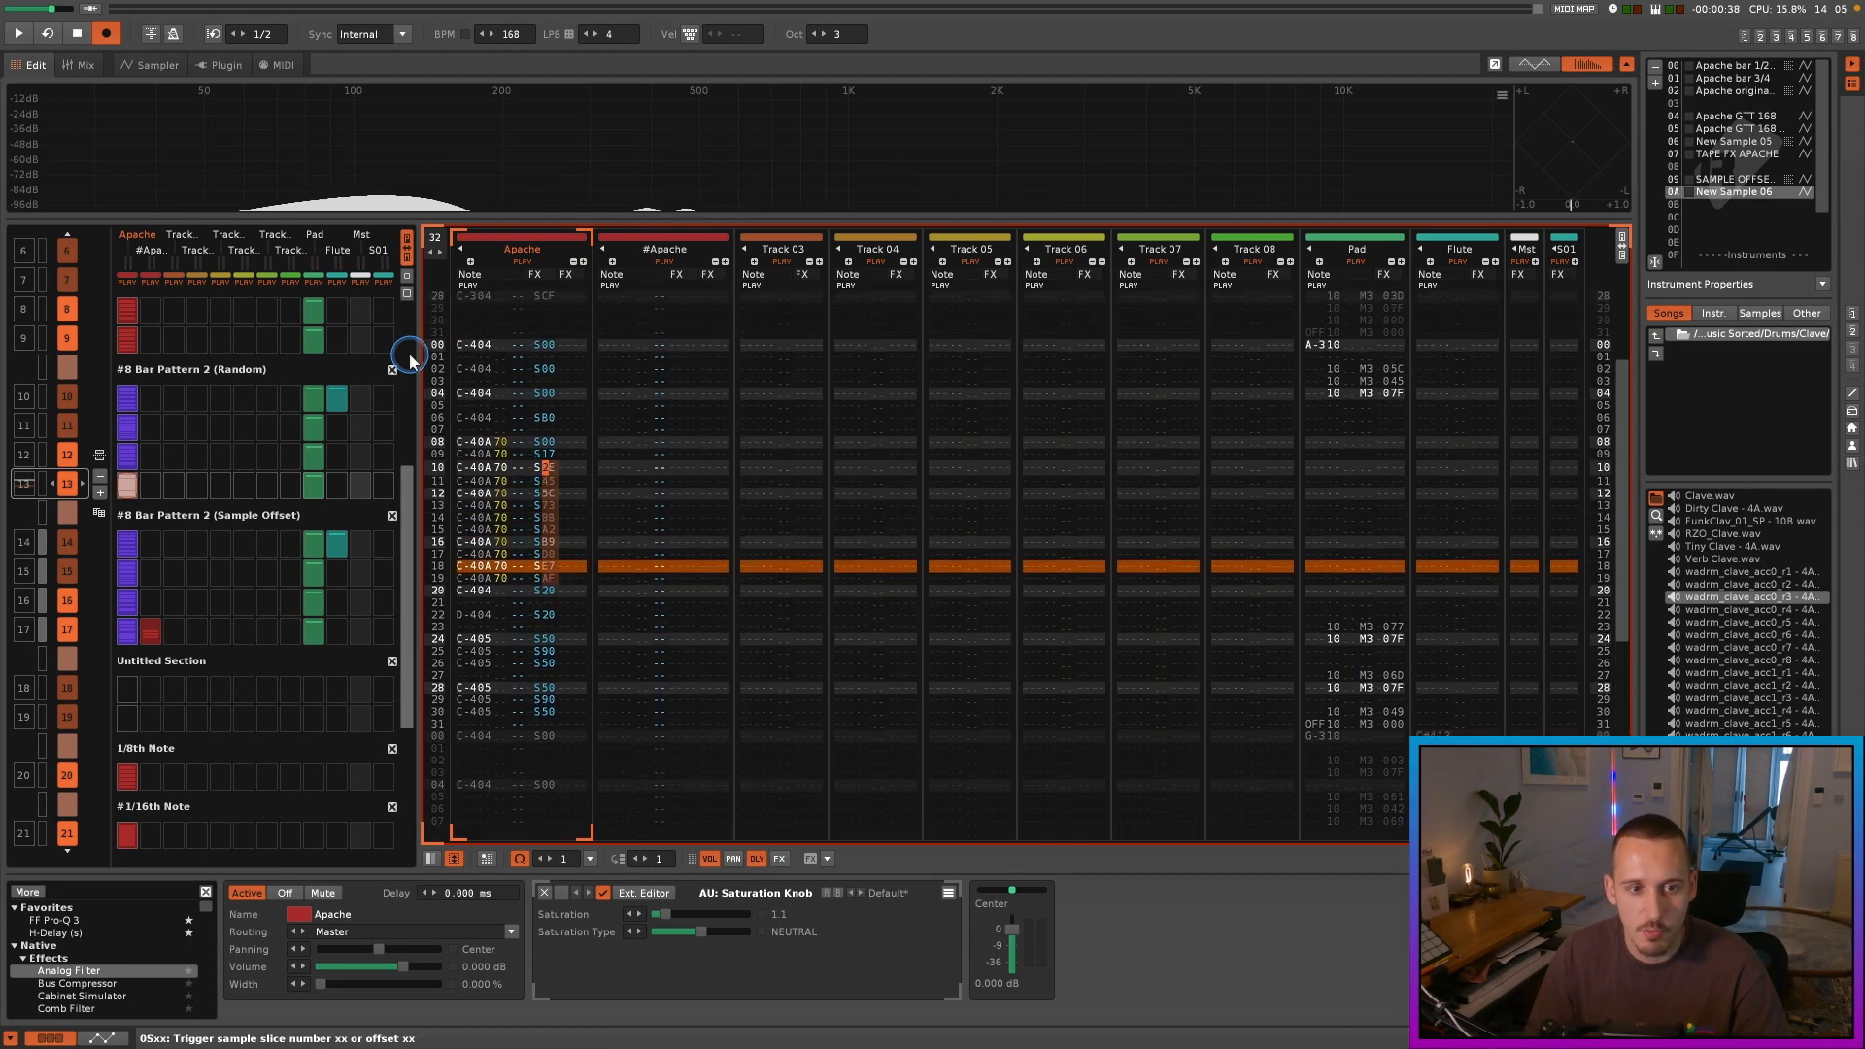
pyautogui.hotkey('shift', 'Up')
pyautogui.hotkey('shift', 'Up')
pyautogui.press('space')
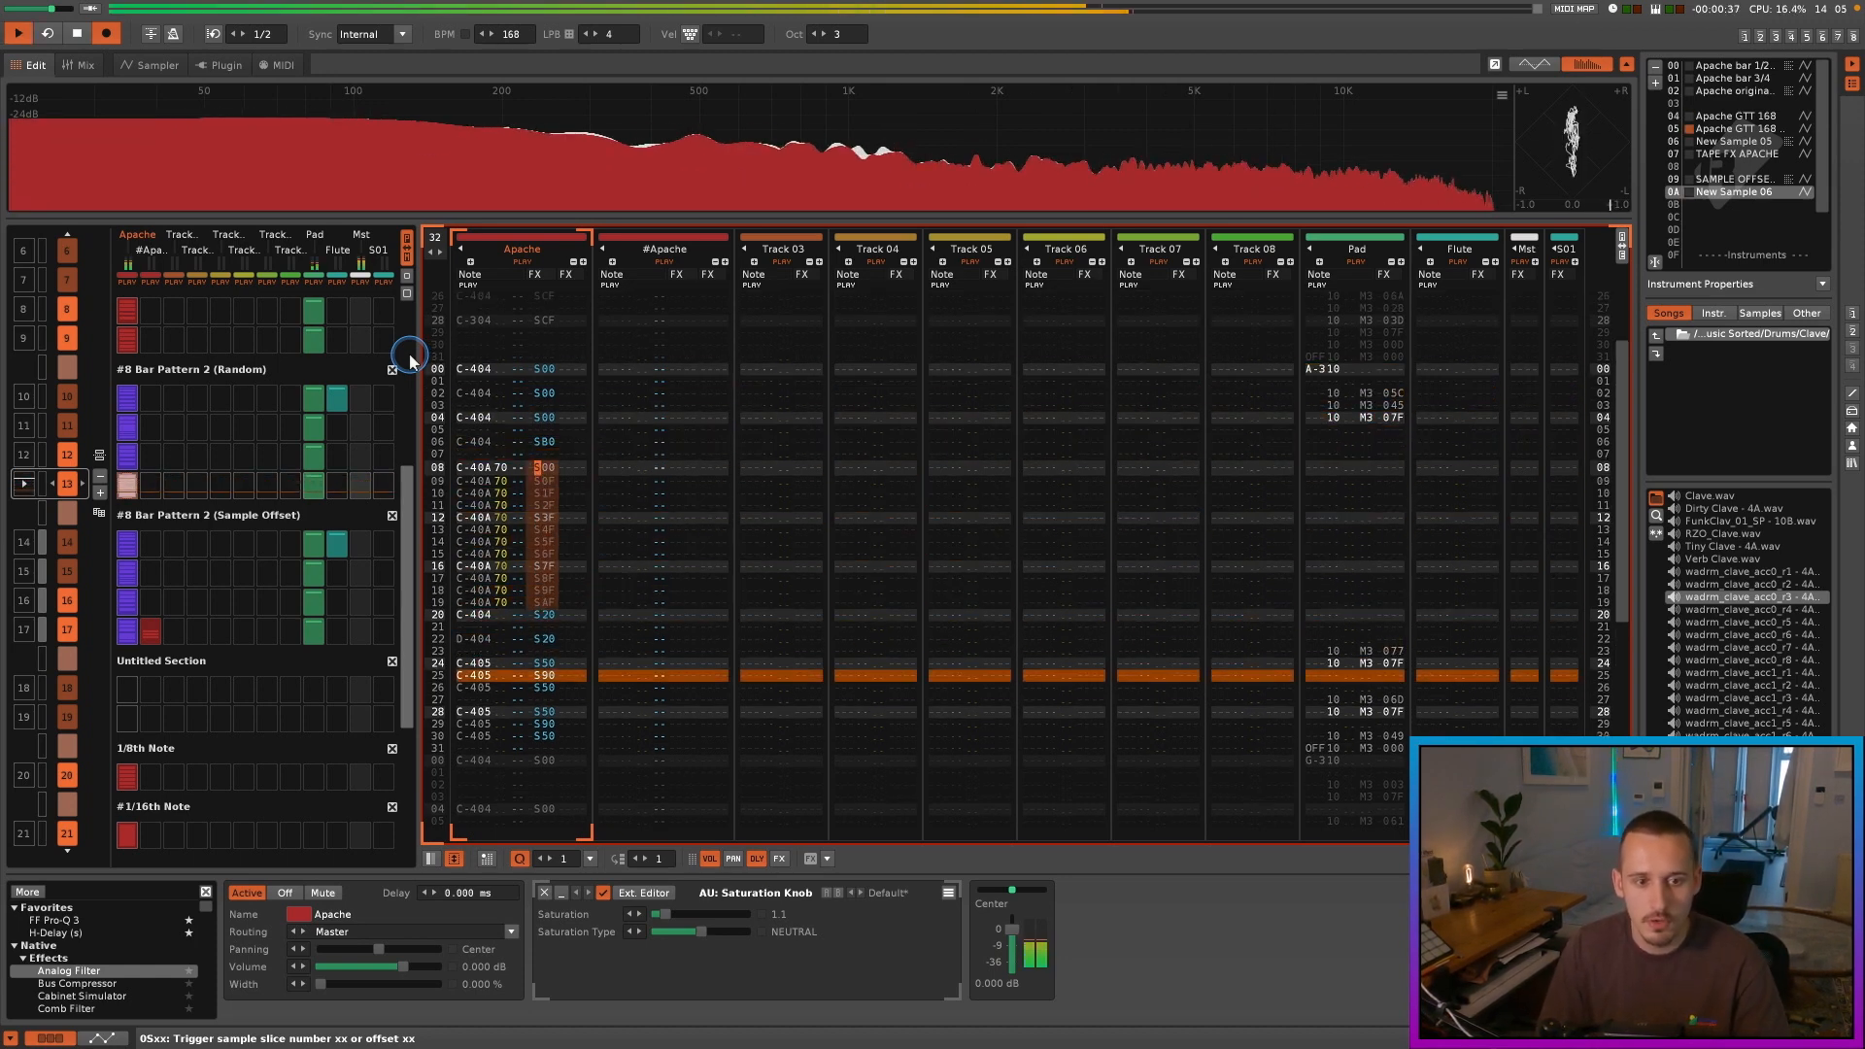
pyautogui.press('space')
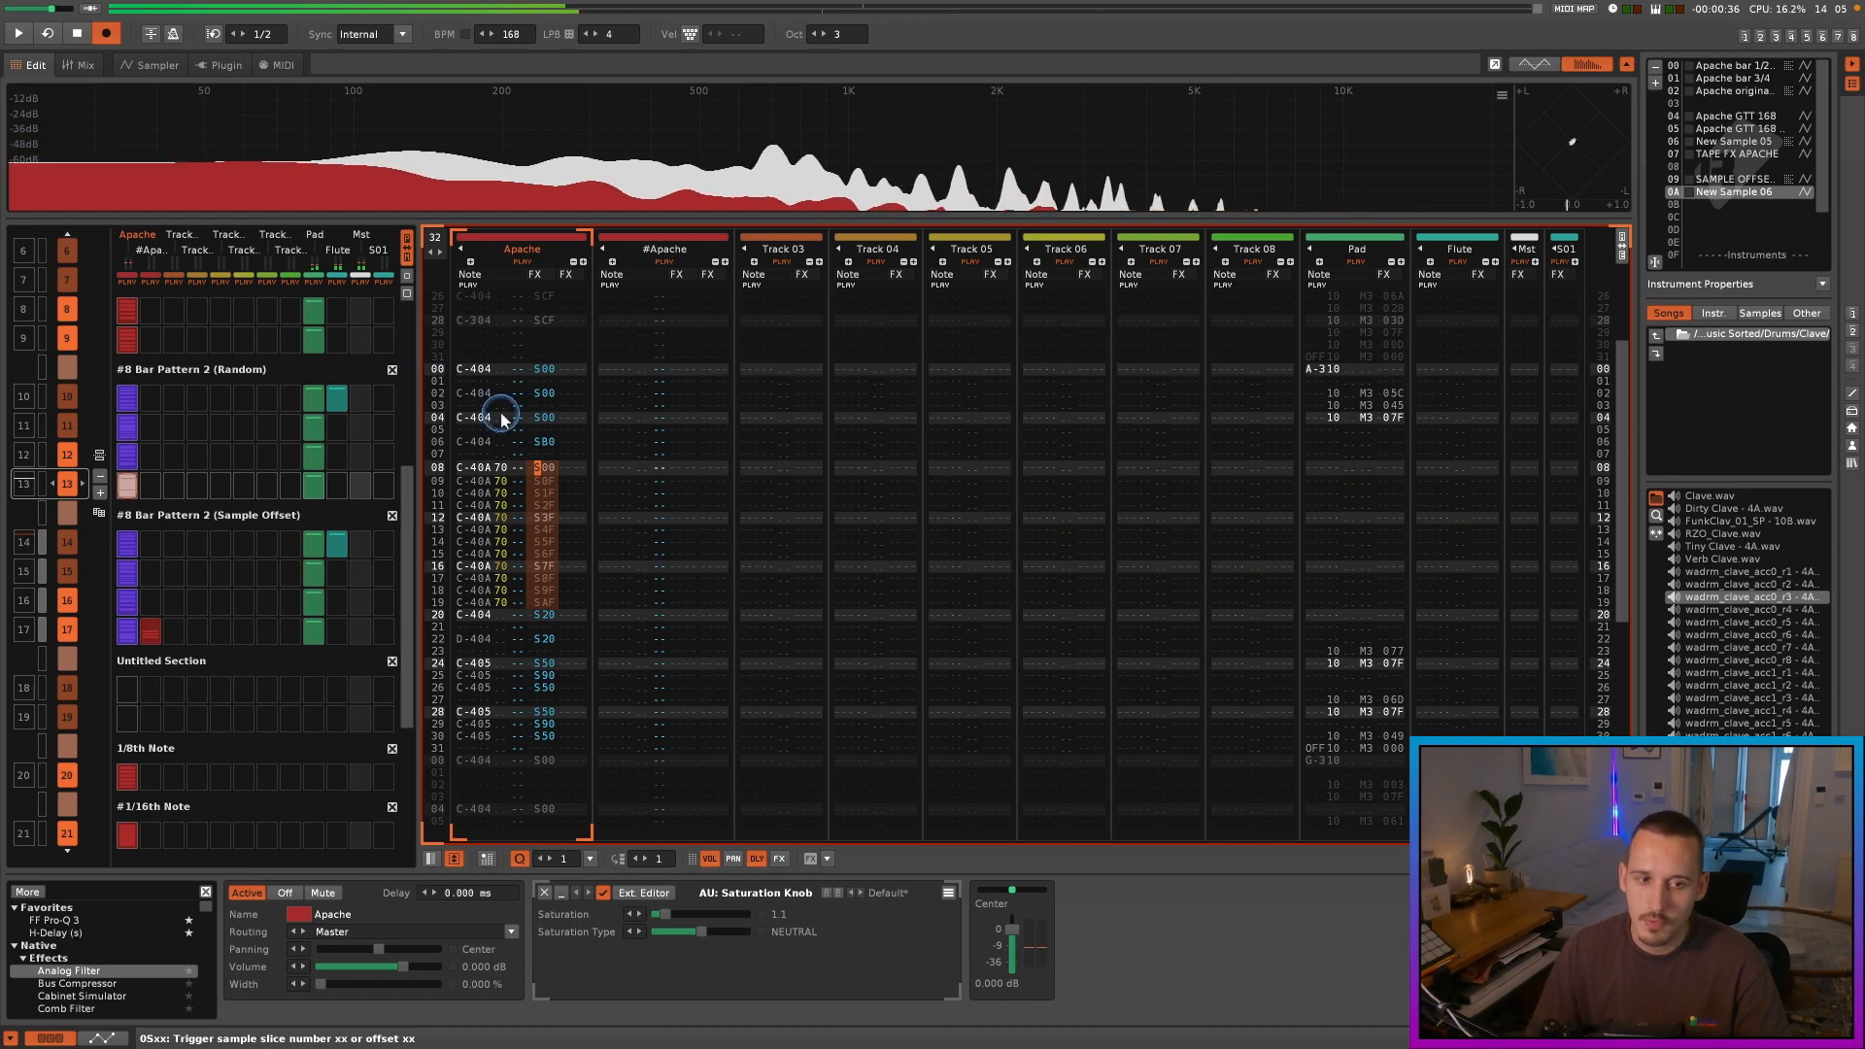
# Step: Render lines 08 to 19 of the Apache track to a sample and place it as C-4 0B with B00 on line 20 of a Rev track
pyautogui.moveTo(481, 469); pyautogui.dragTo(542, 498)
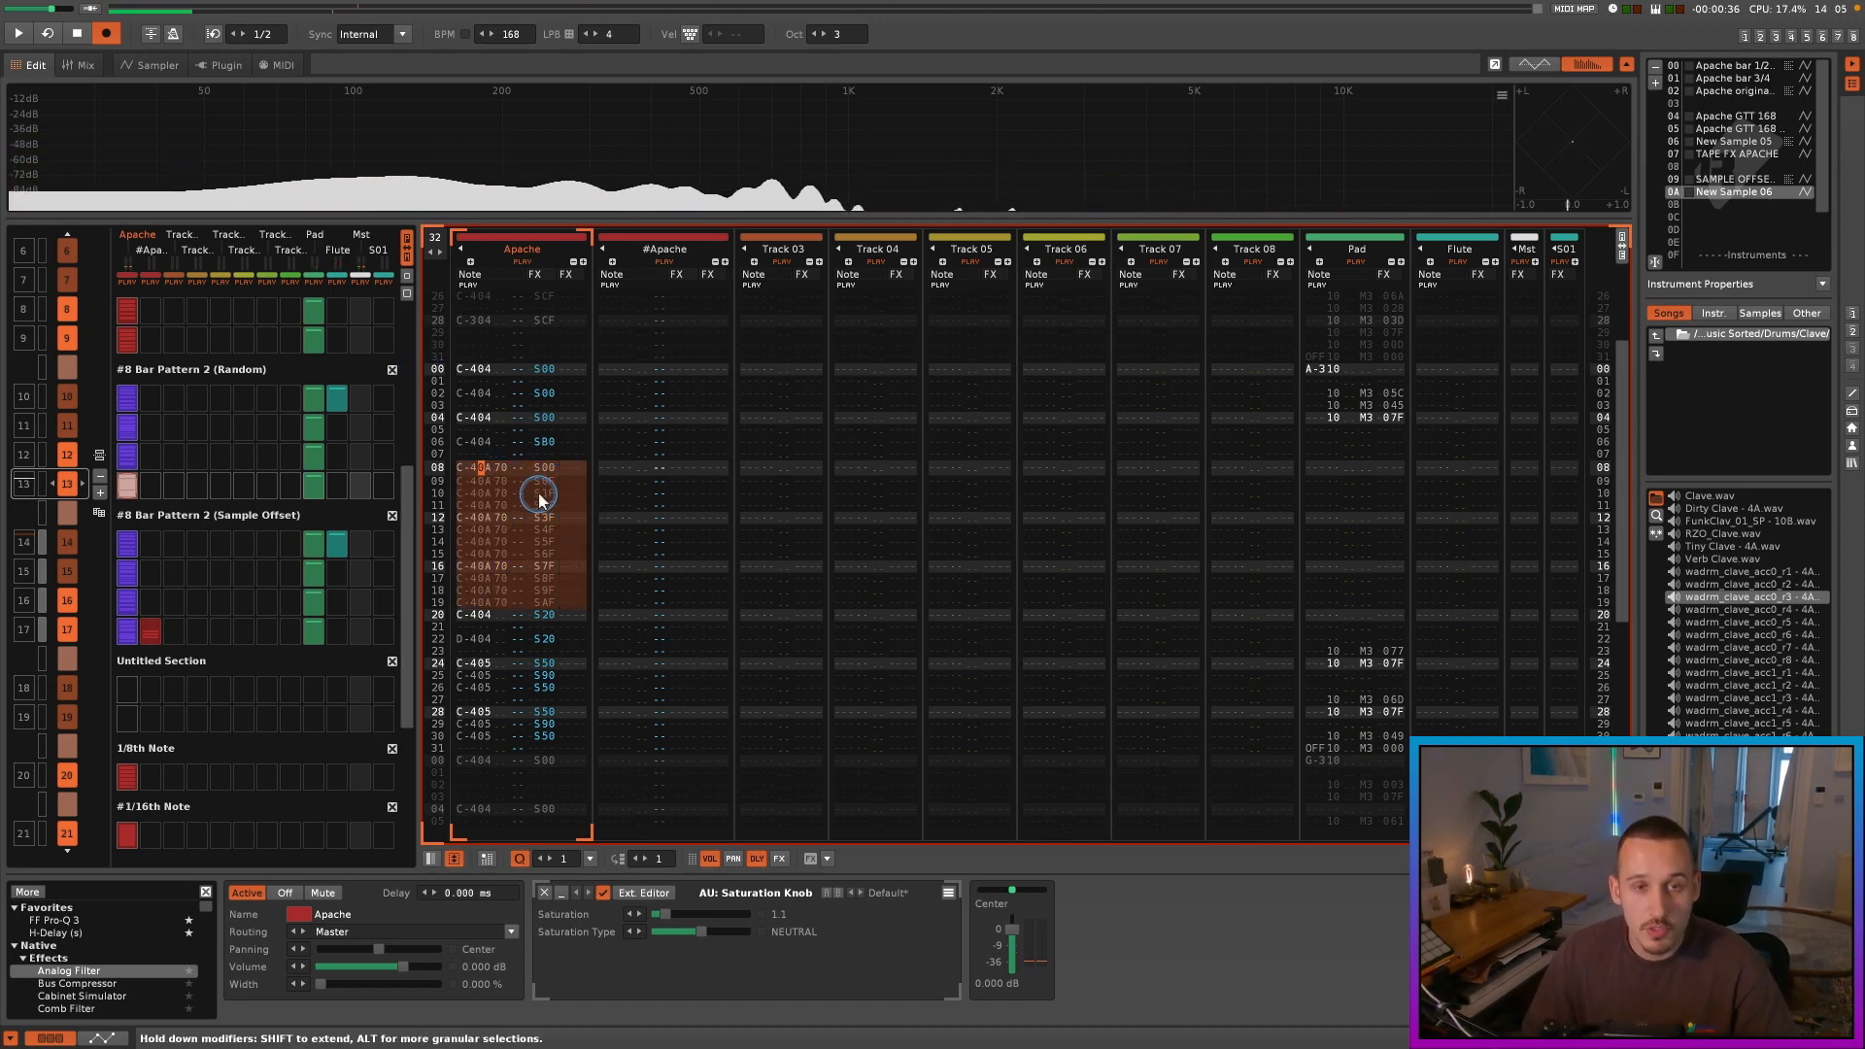
pyautogui.rightClick(521, 483)
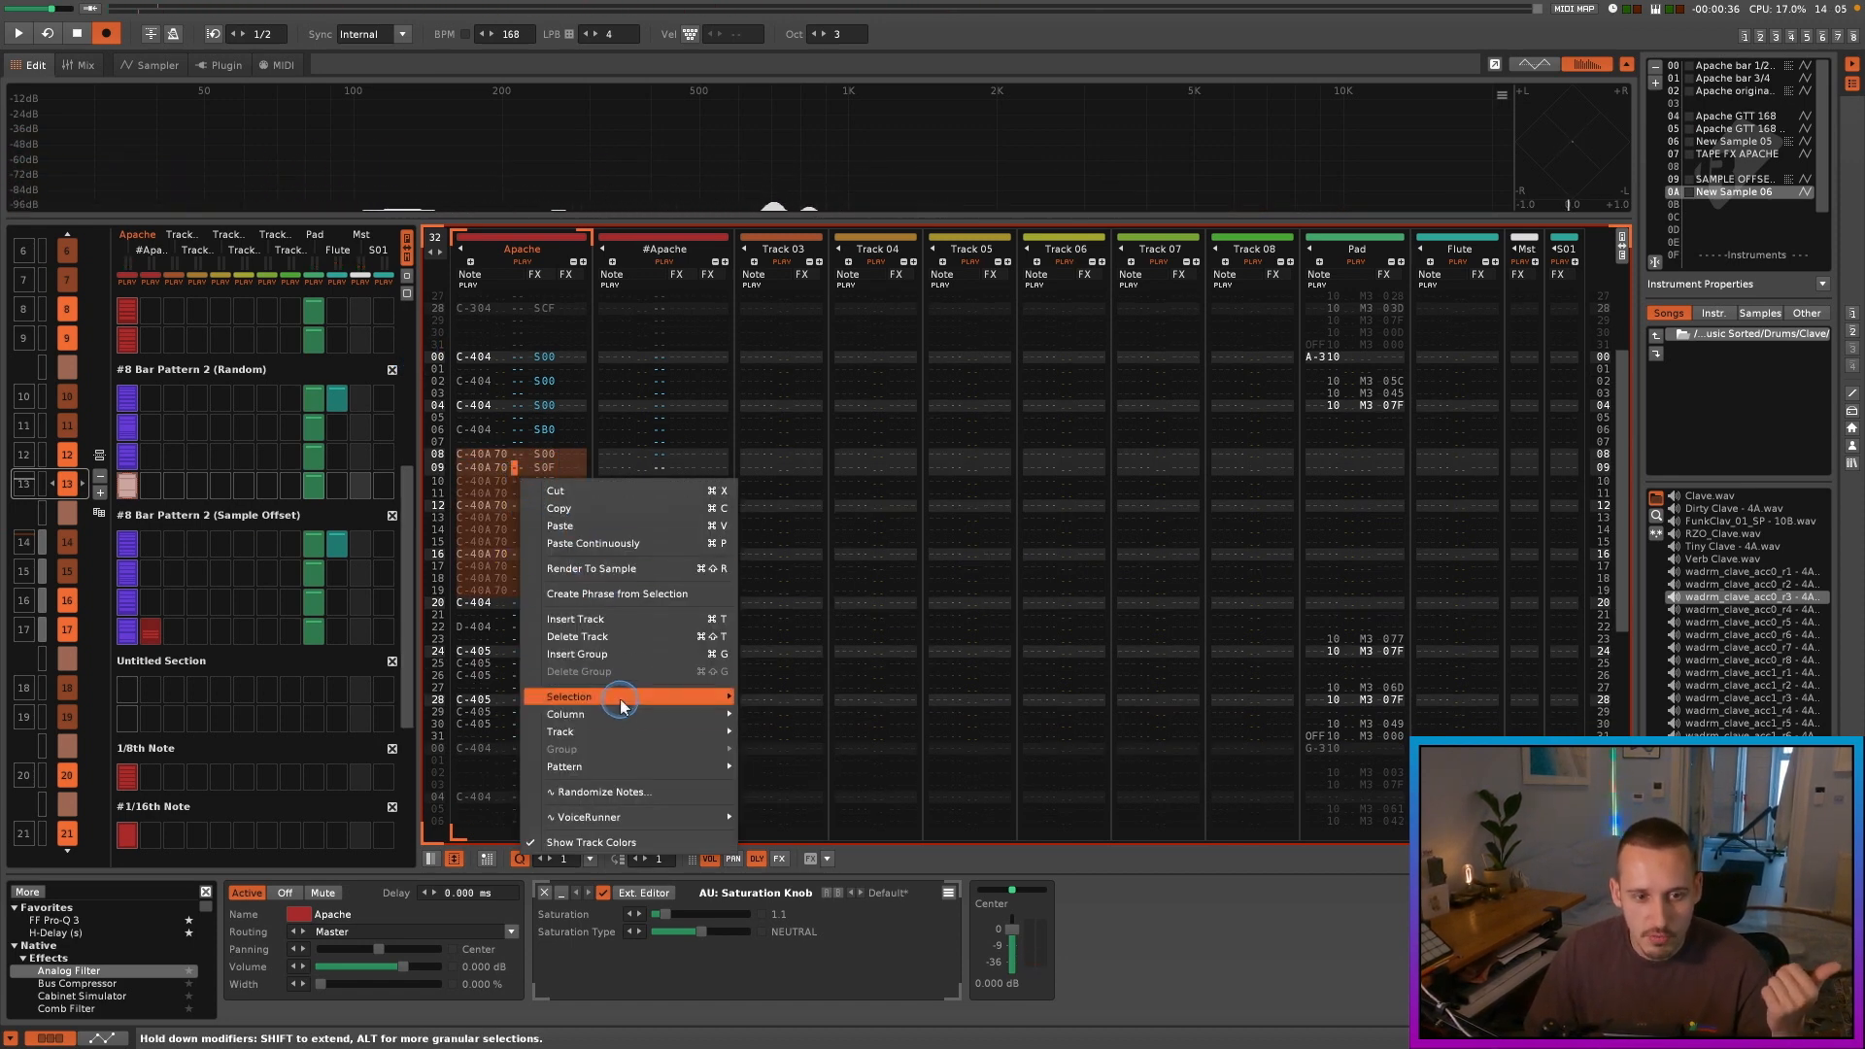
pyautogui.moveTo(636, 707)
pyautogui.click(590, 568)
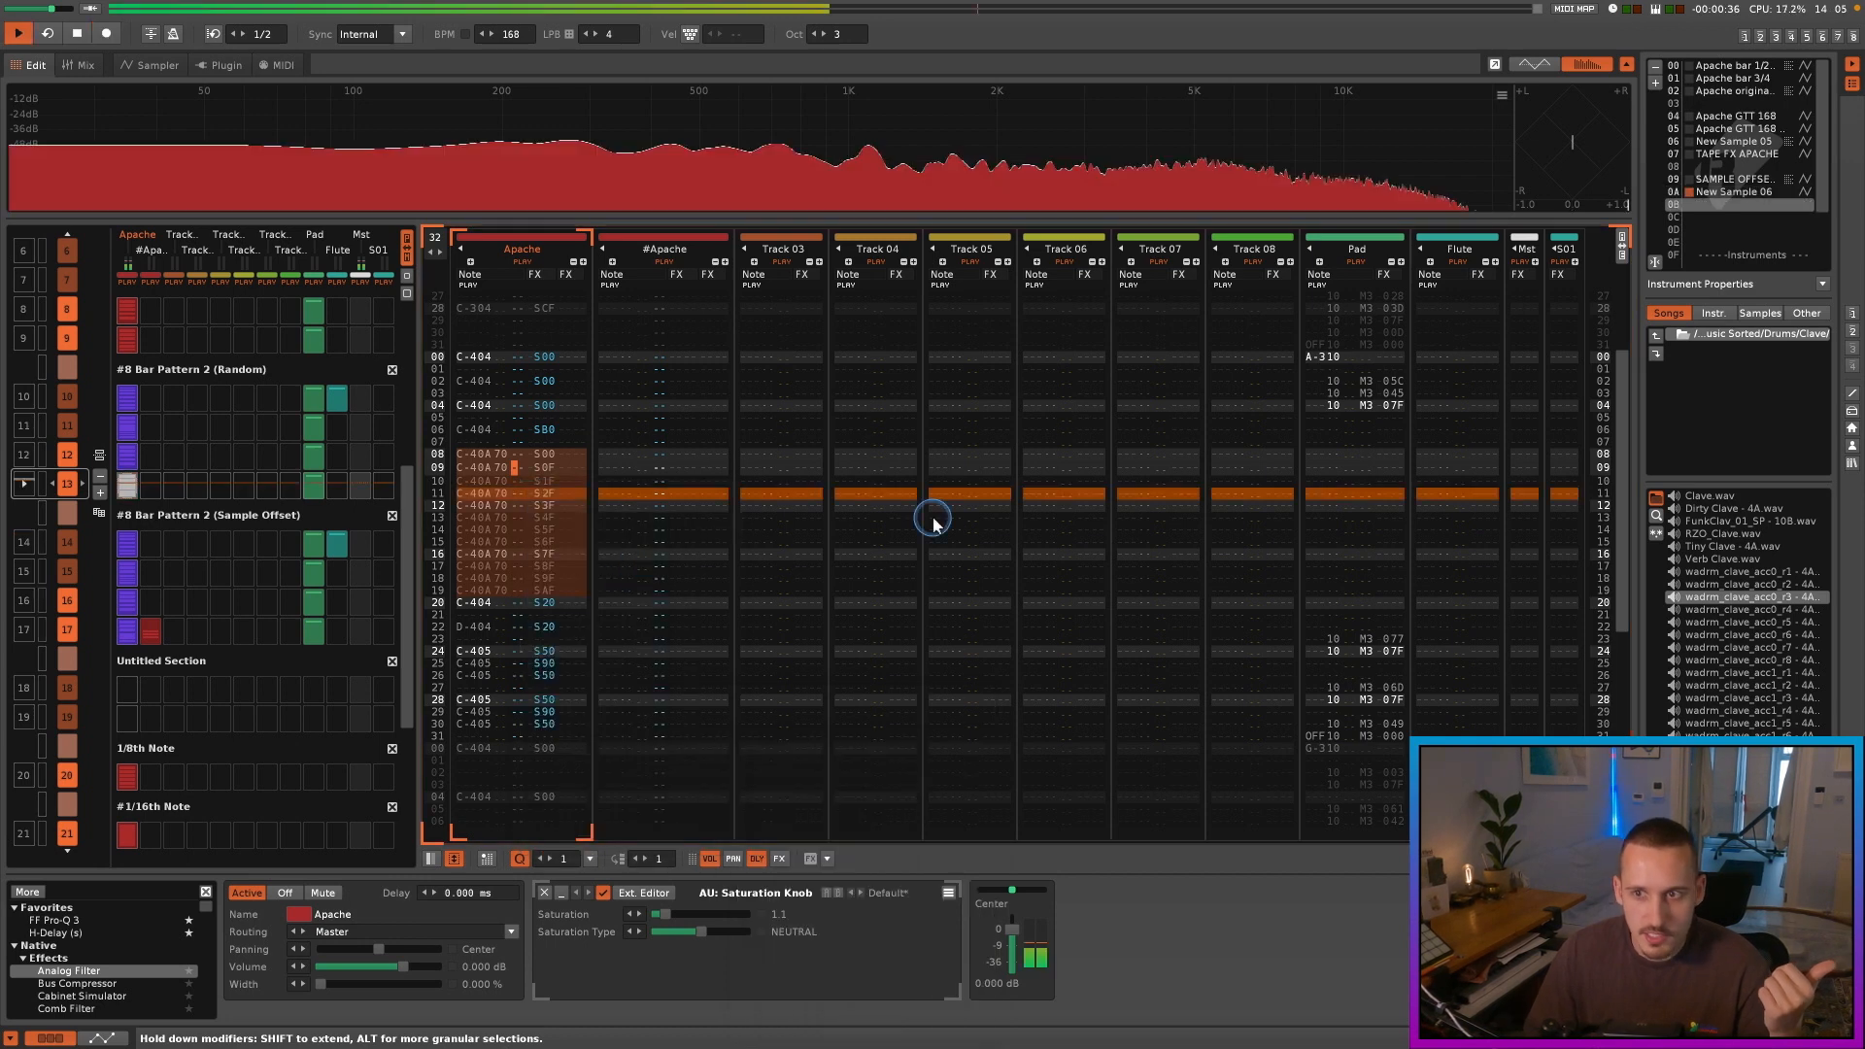
pyautogui.click(633, 473)
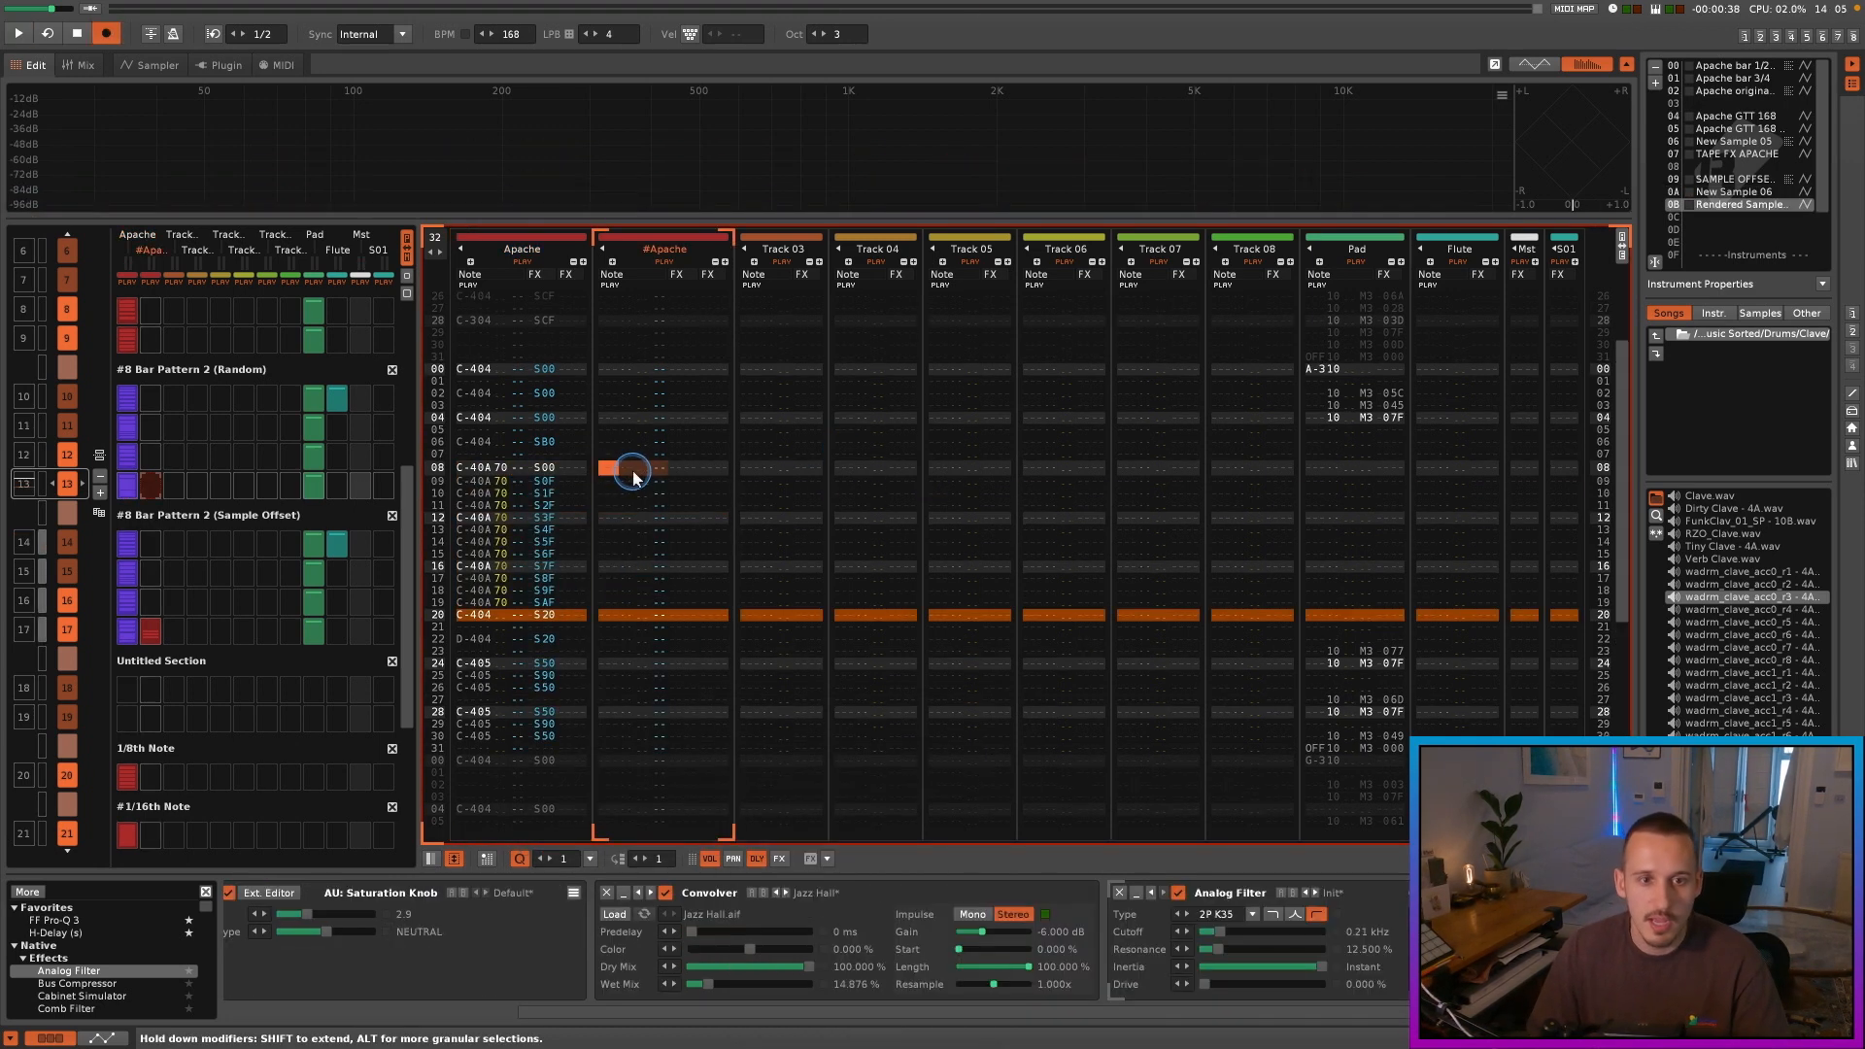
pyautogui.click(610, 616)
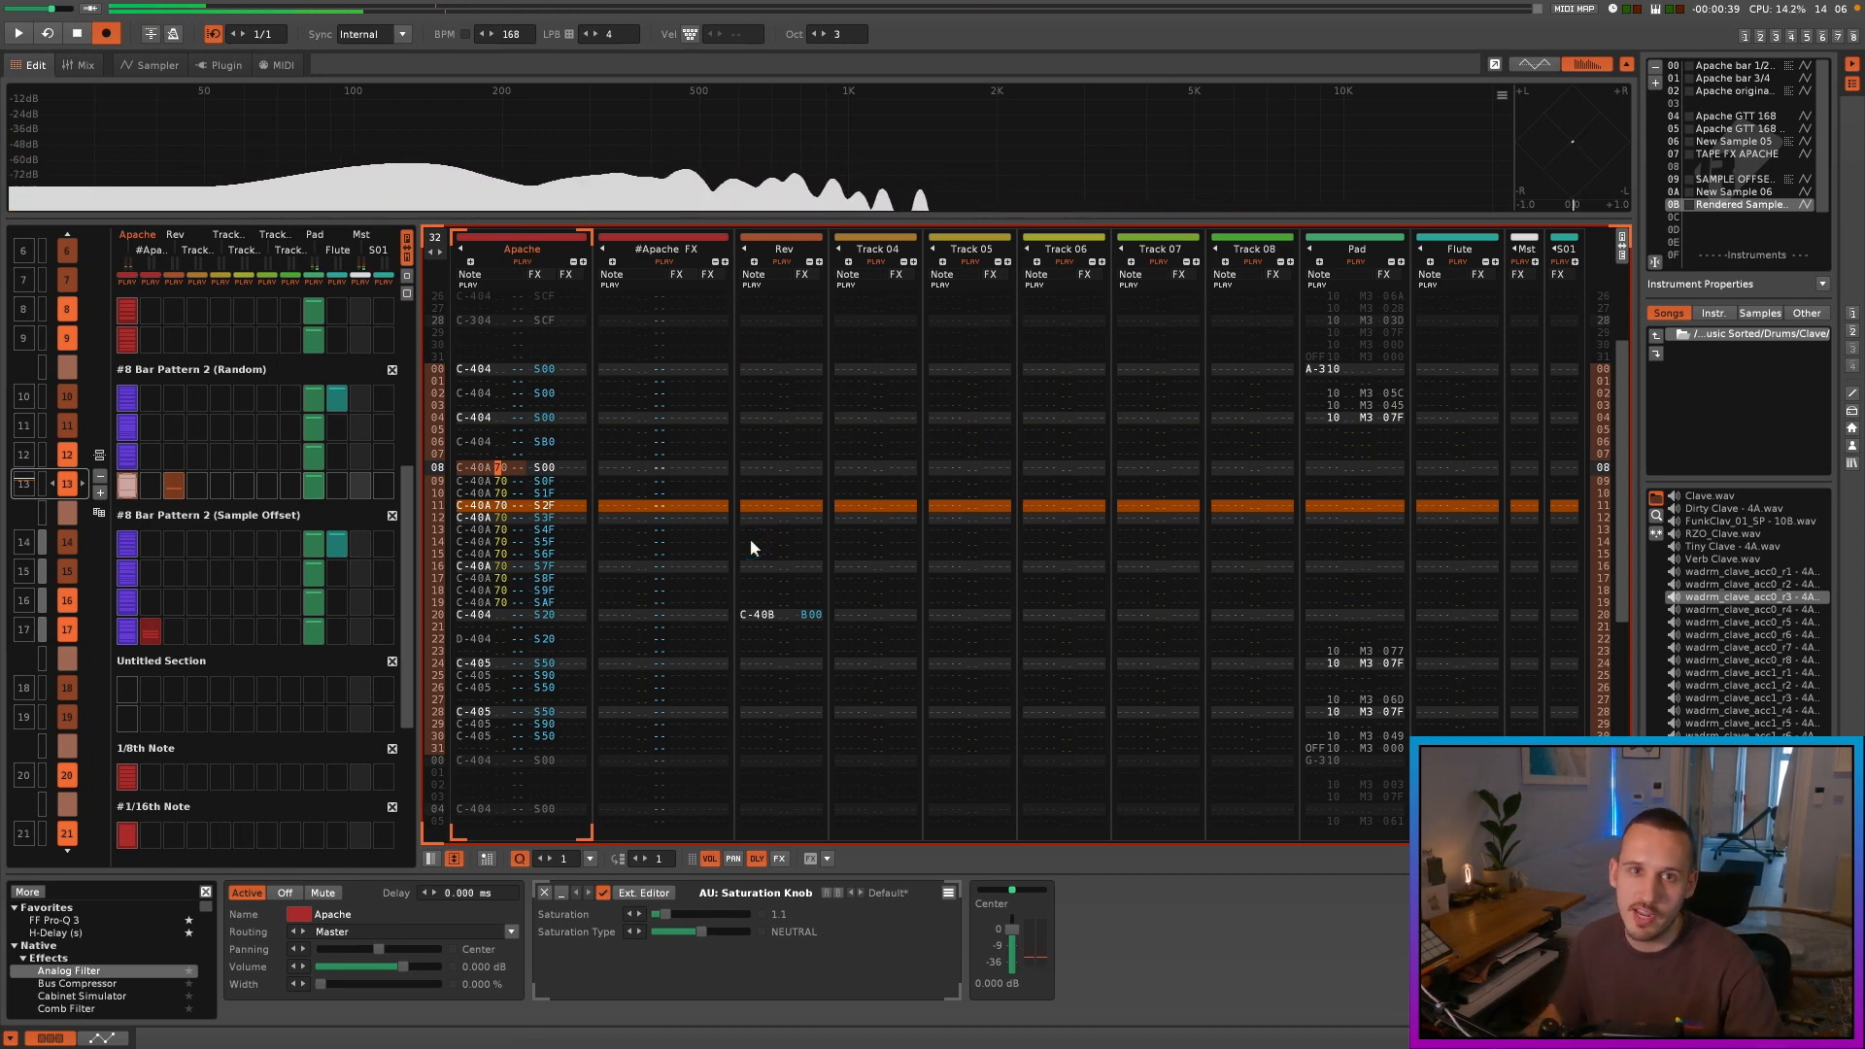
# Step: Solo the Apache track and audition the pattern
pyautogui.click(783, 264)
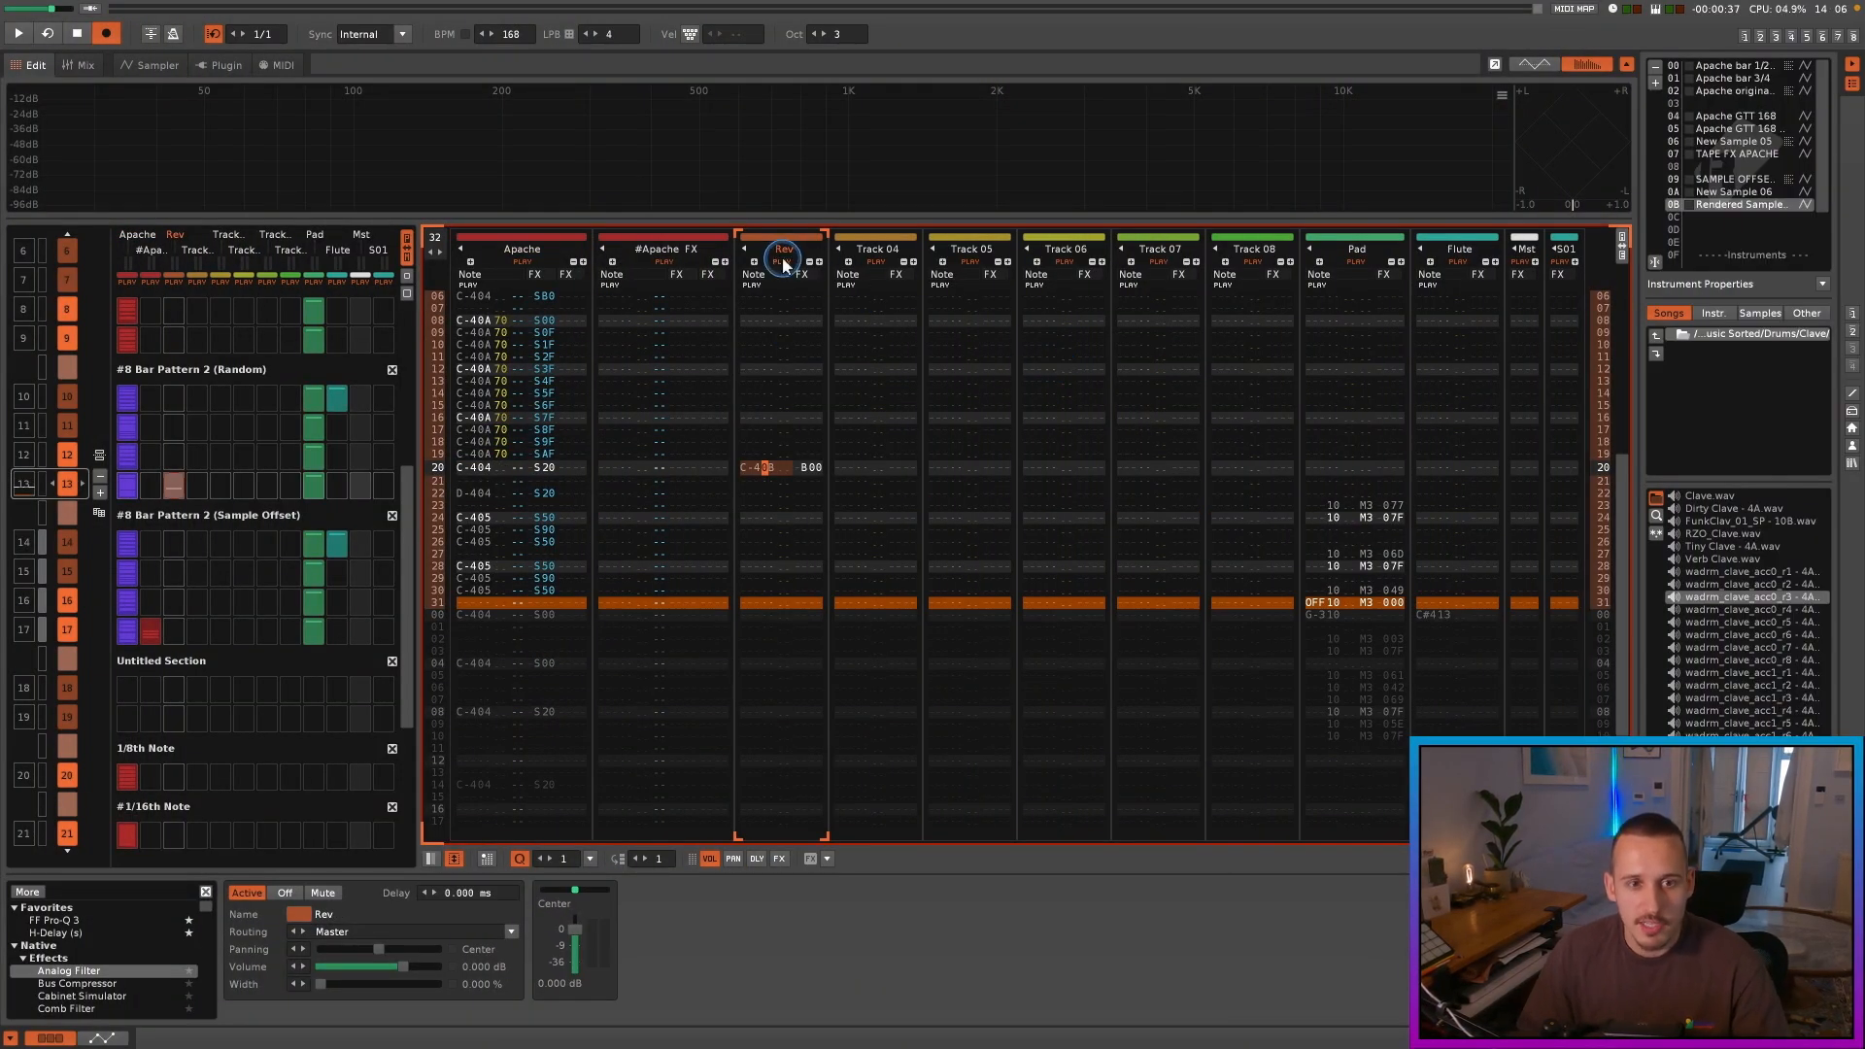
pyautogui.click(477, 470)
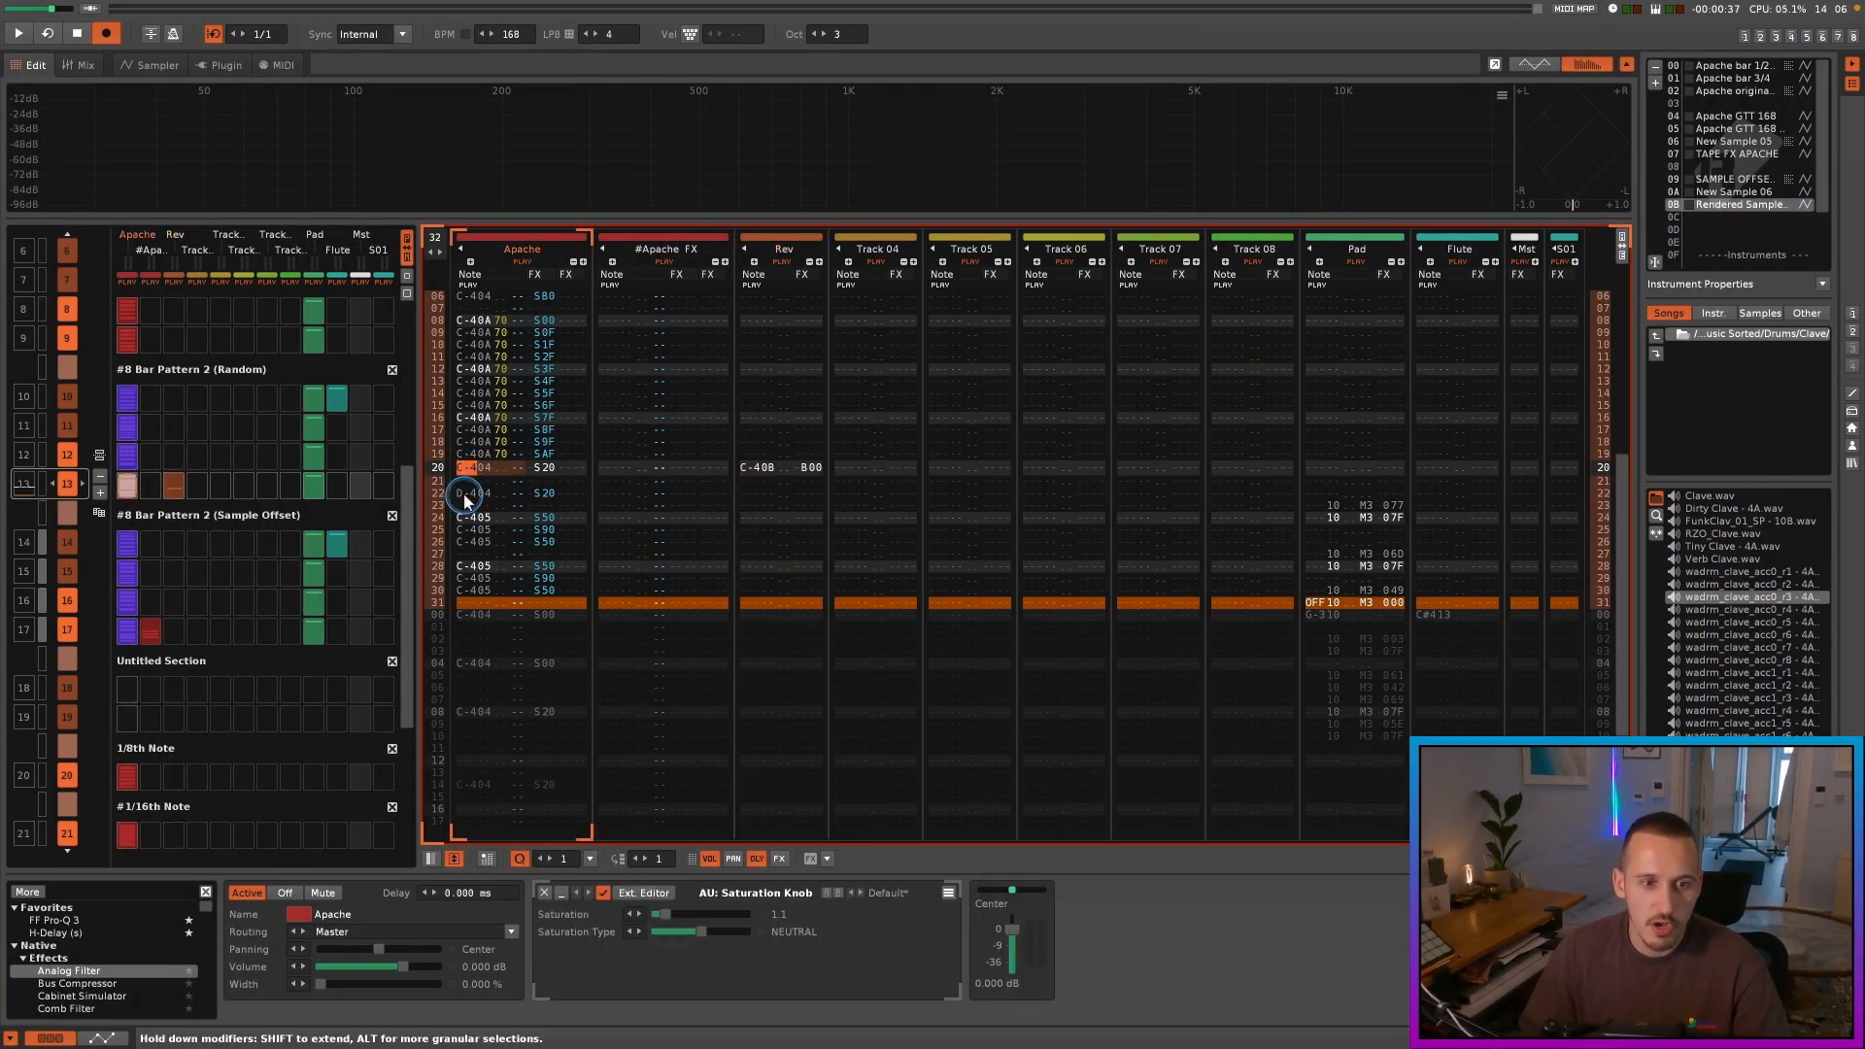
pyautogui.click(467, 495)
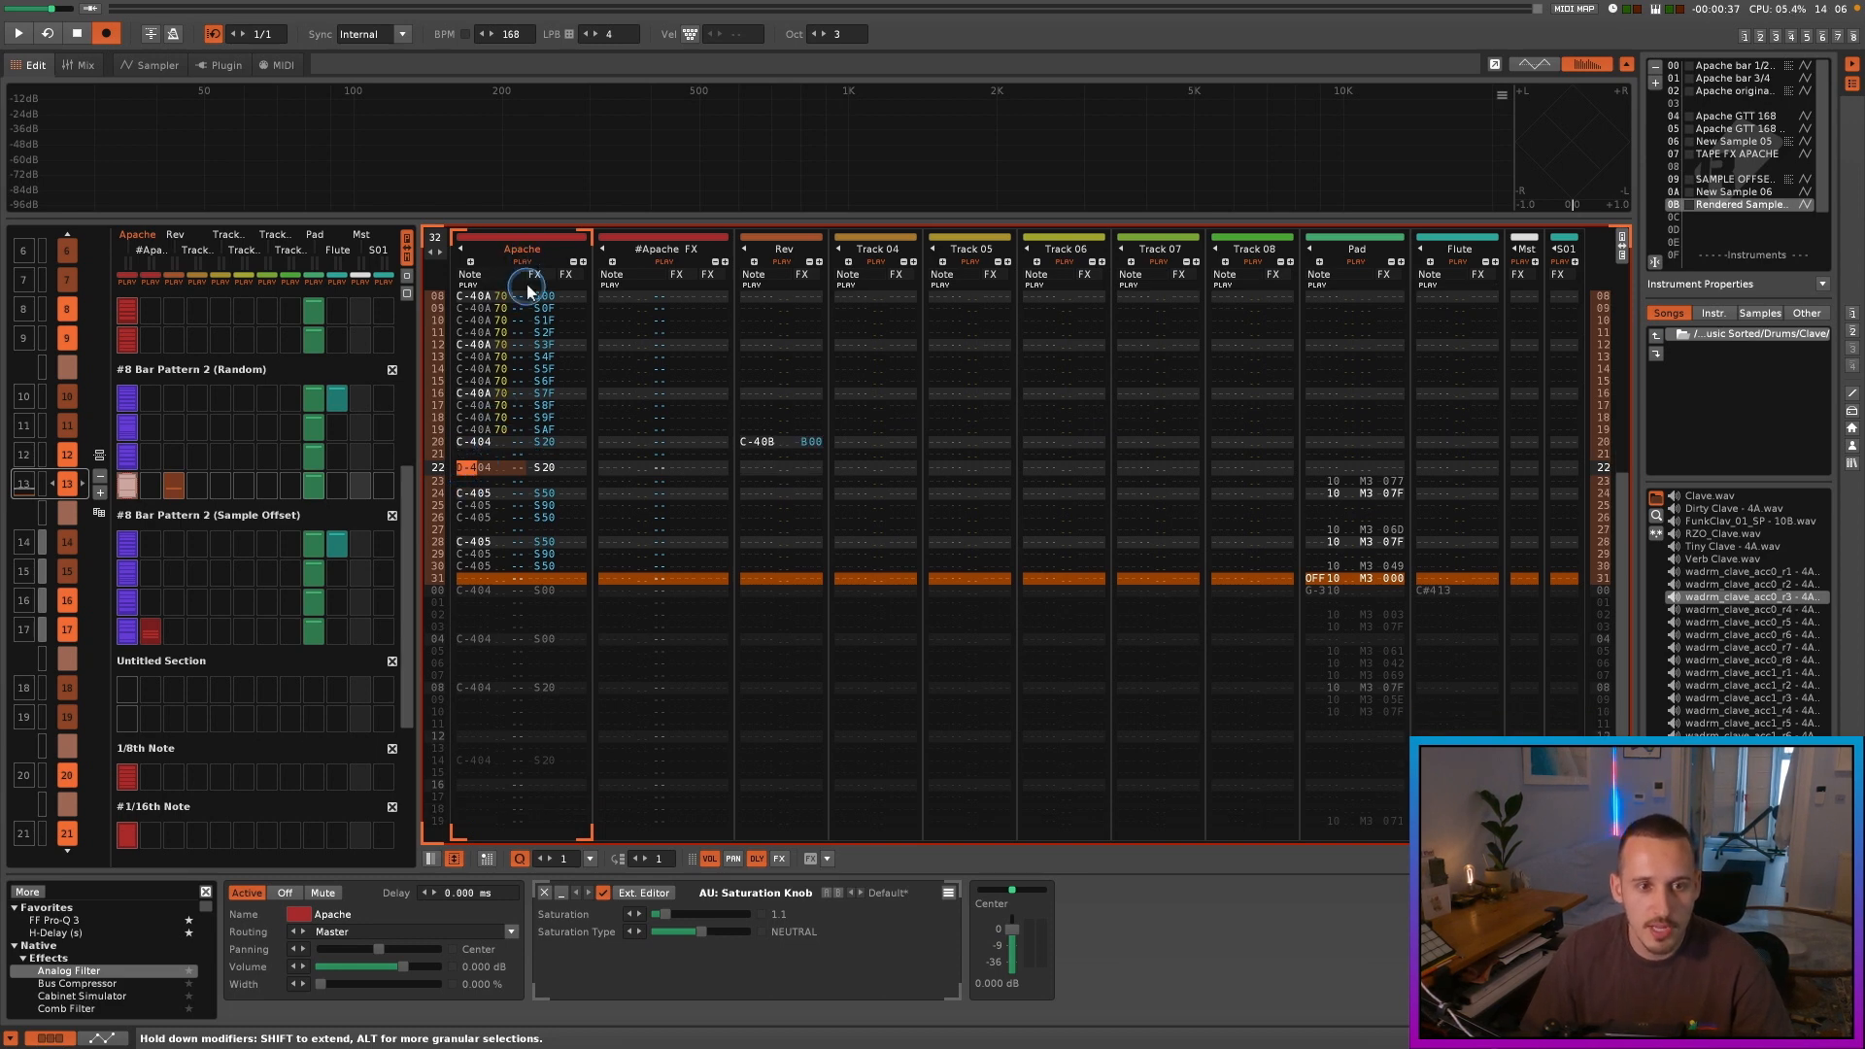
pyautogui.rightClick(523, 263)
pyautogui.click(476, 446)
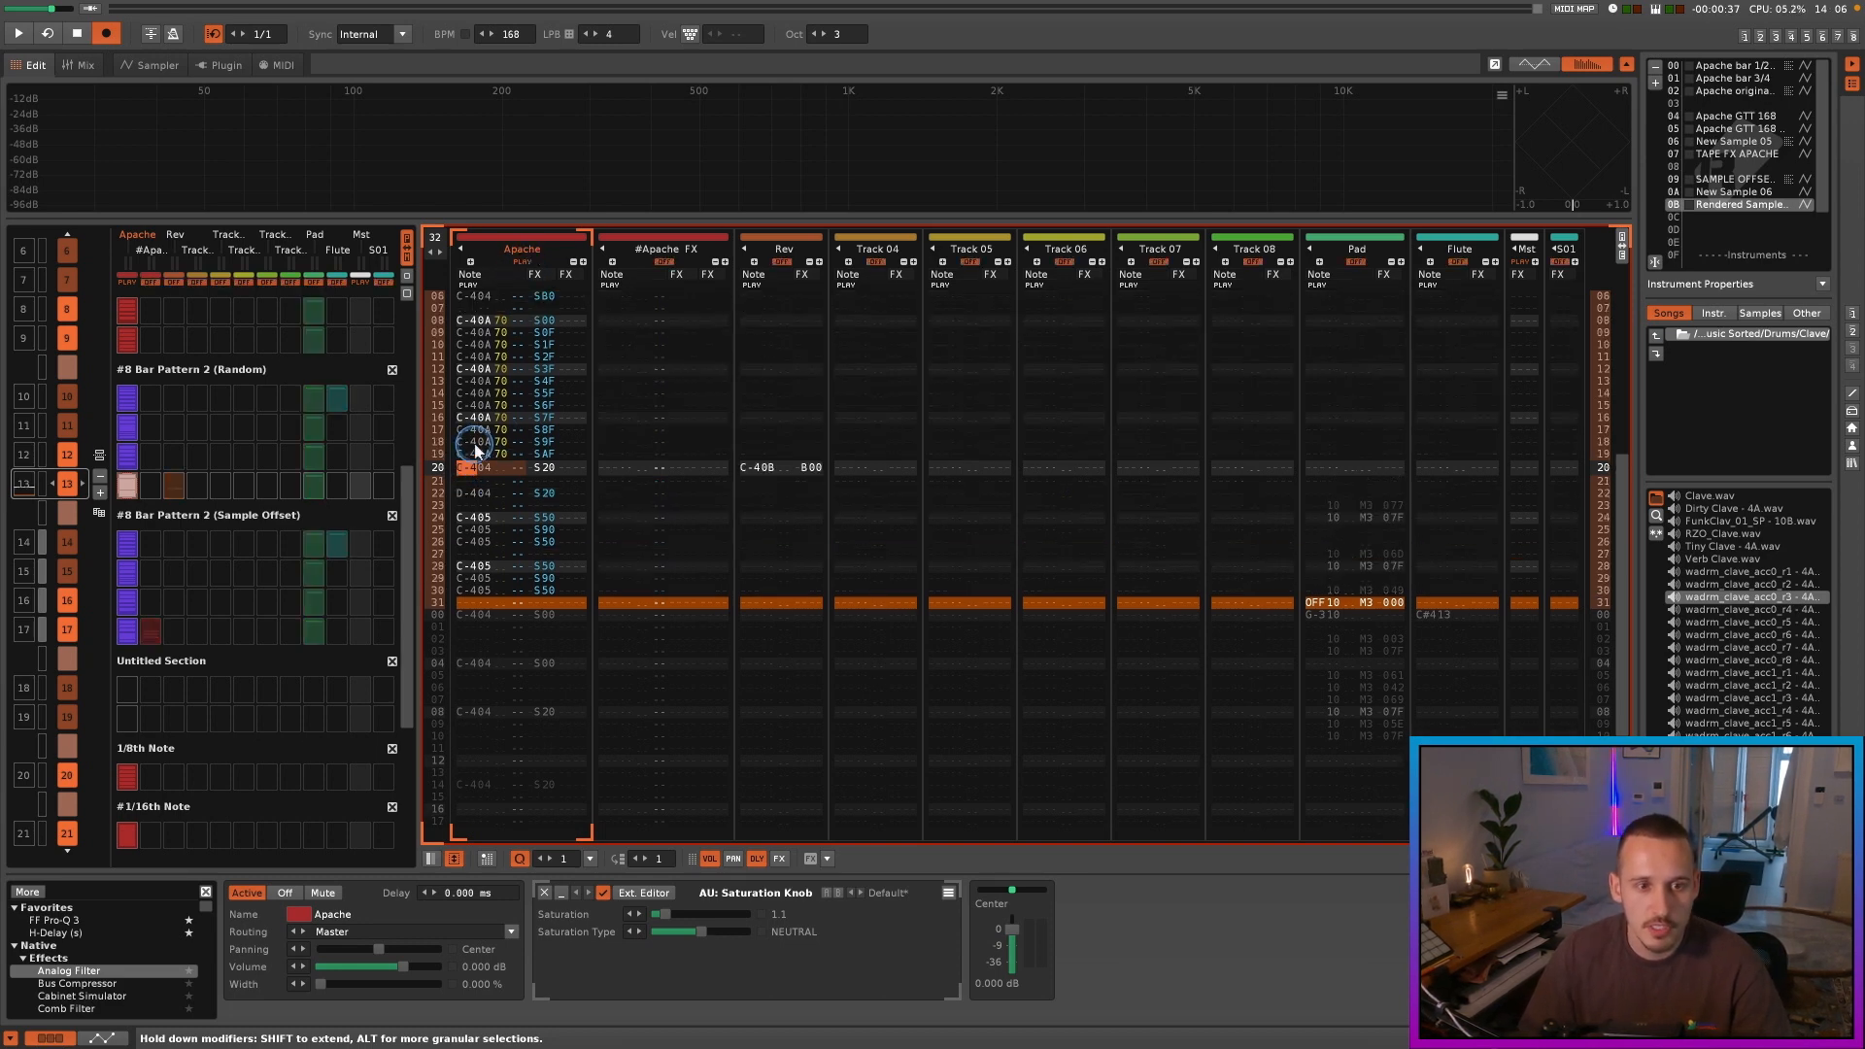
pyautogui.press('space')
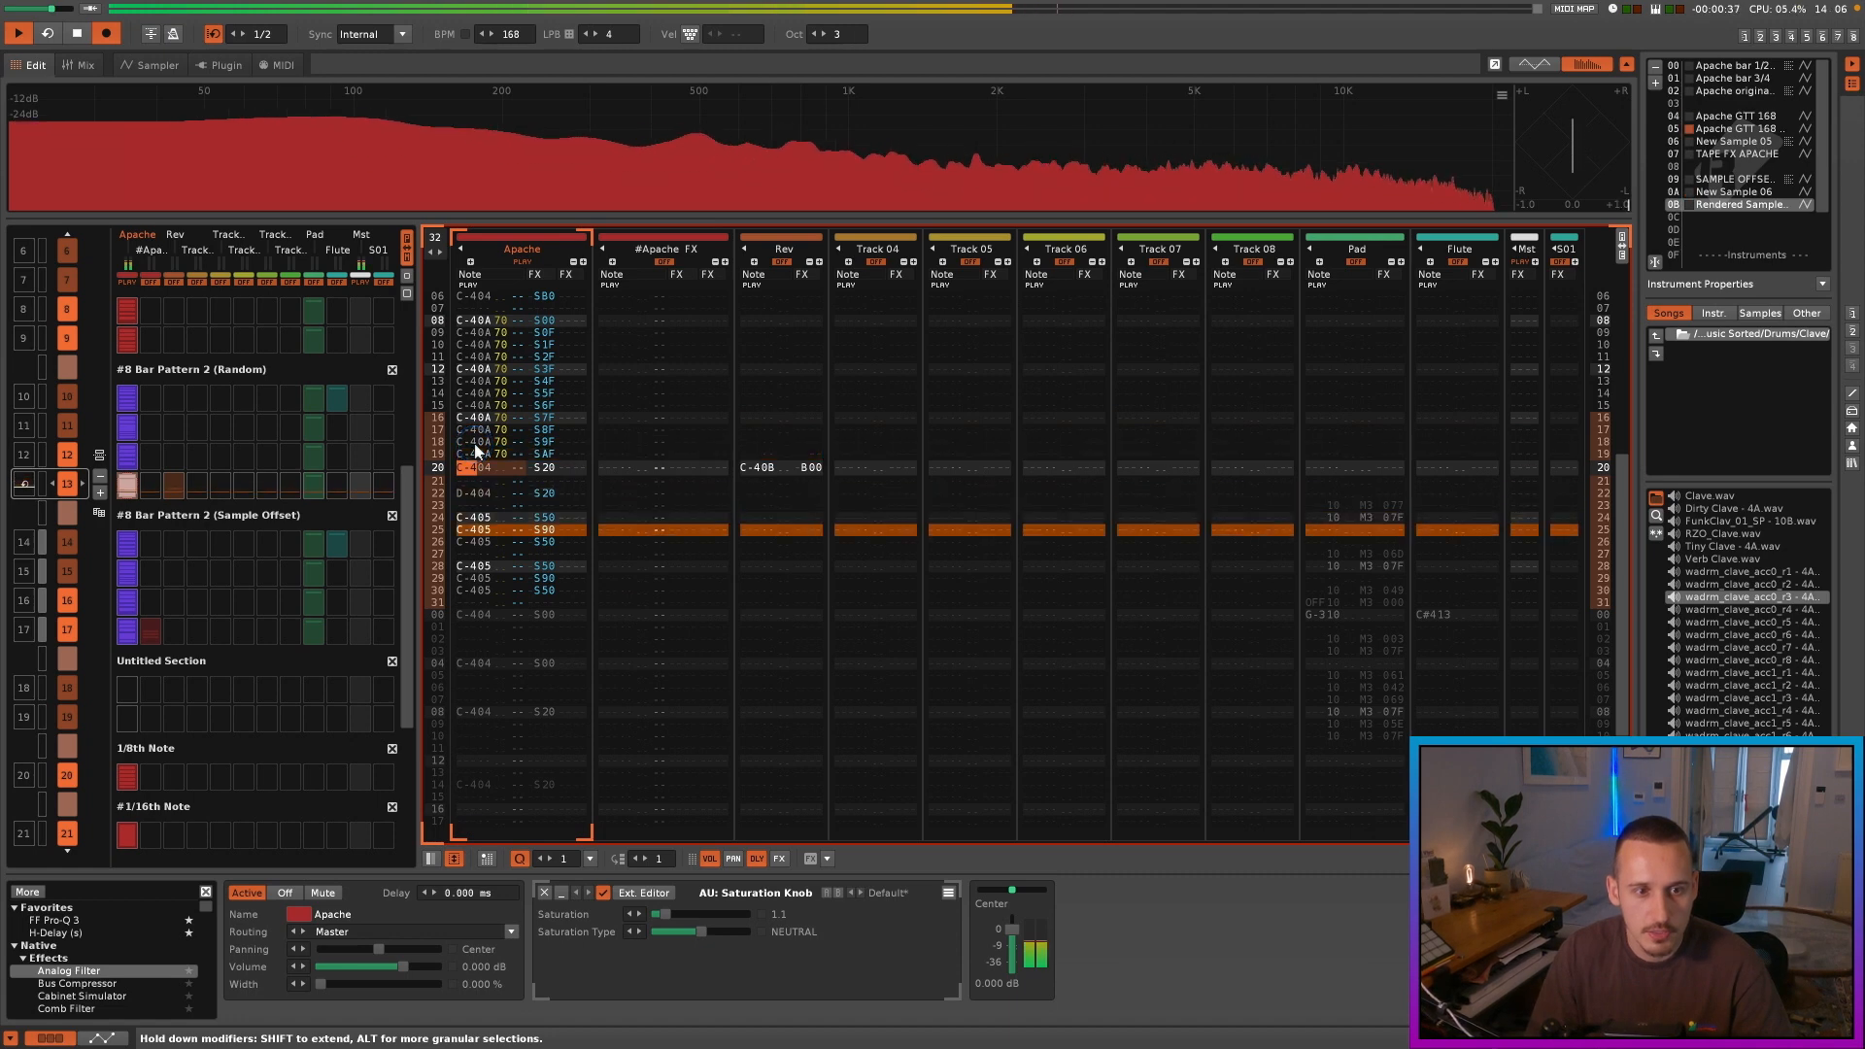
pyautogui.press('space')
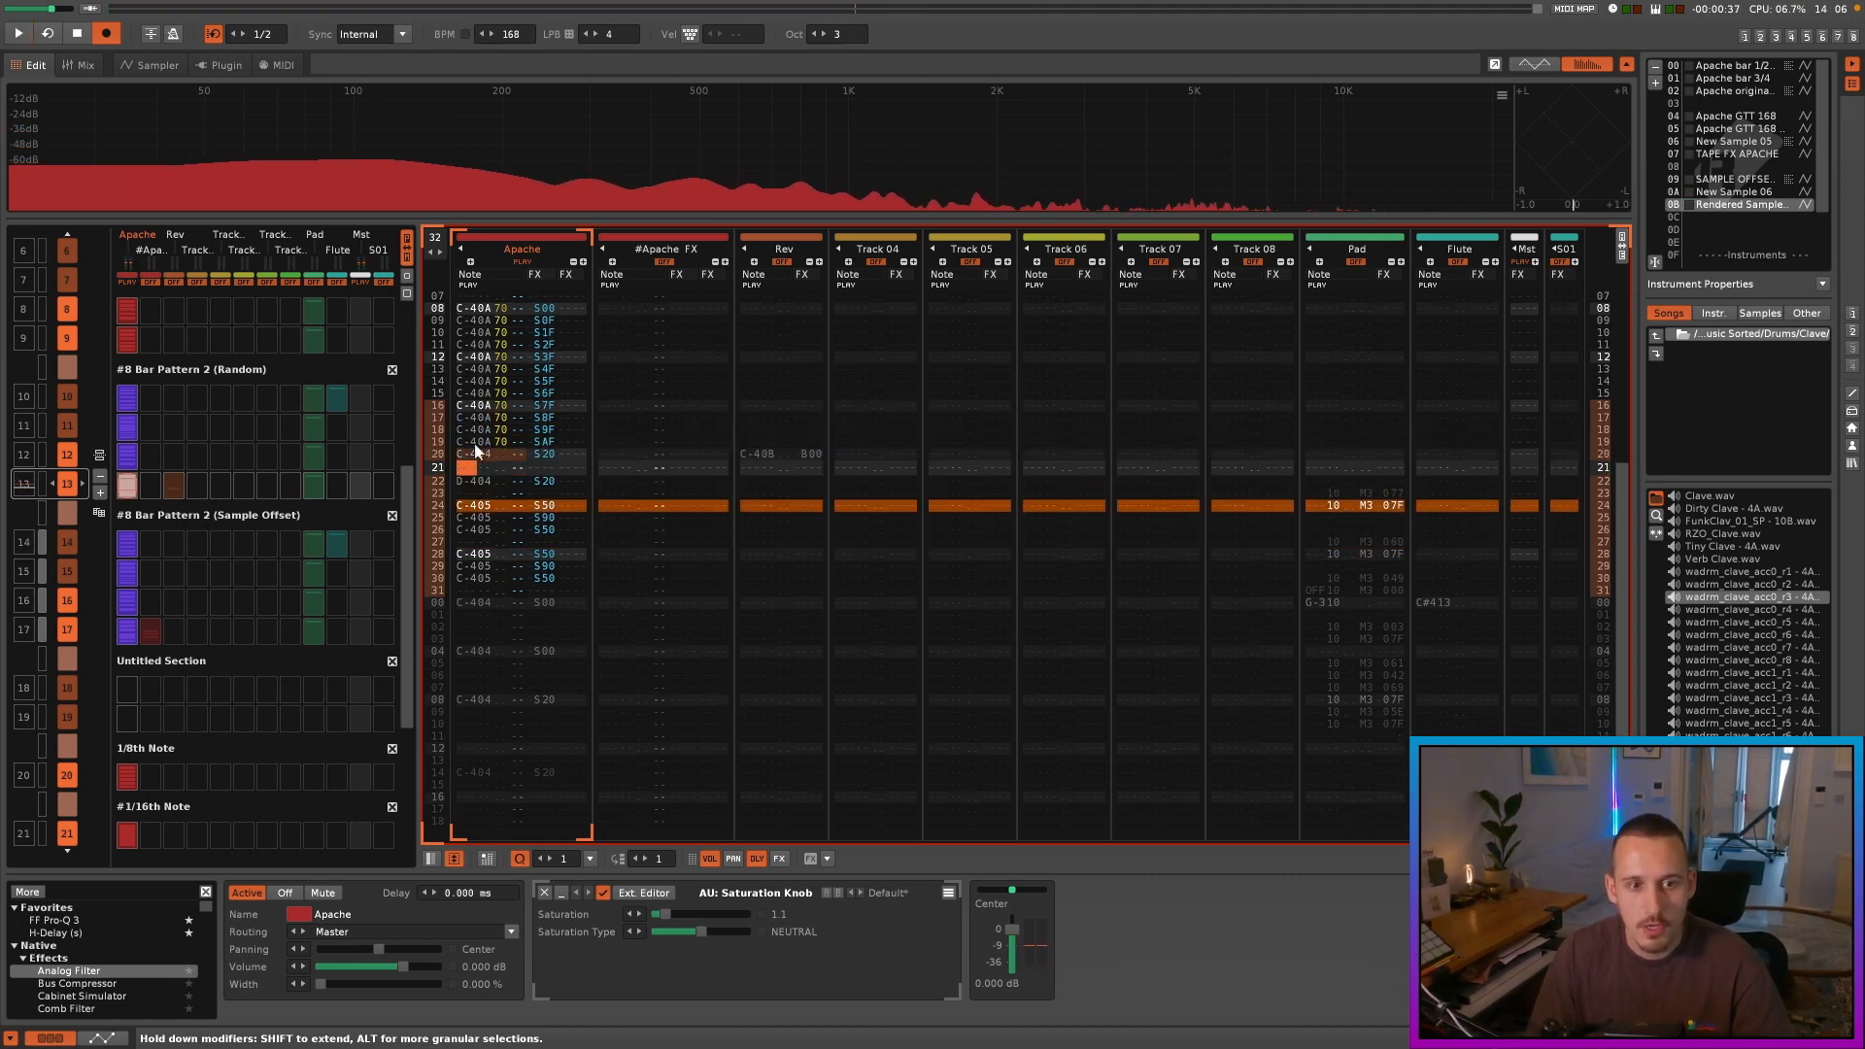
# Step: Cut the notes and commands on lines 24 to 26 of the Apache track, audition the pattern and undo the cut
pyautogui.click(478, 465)
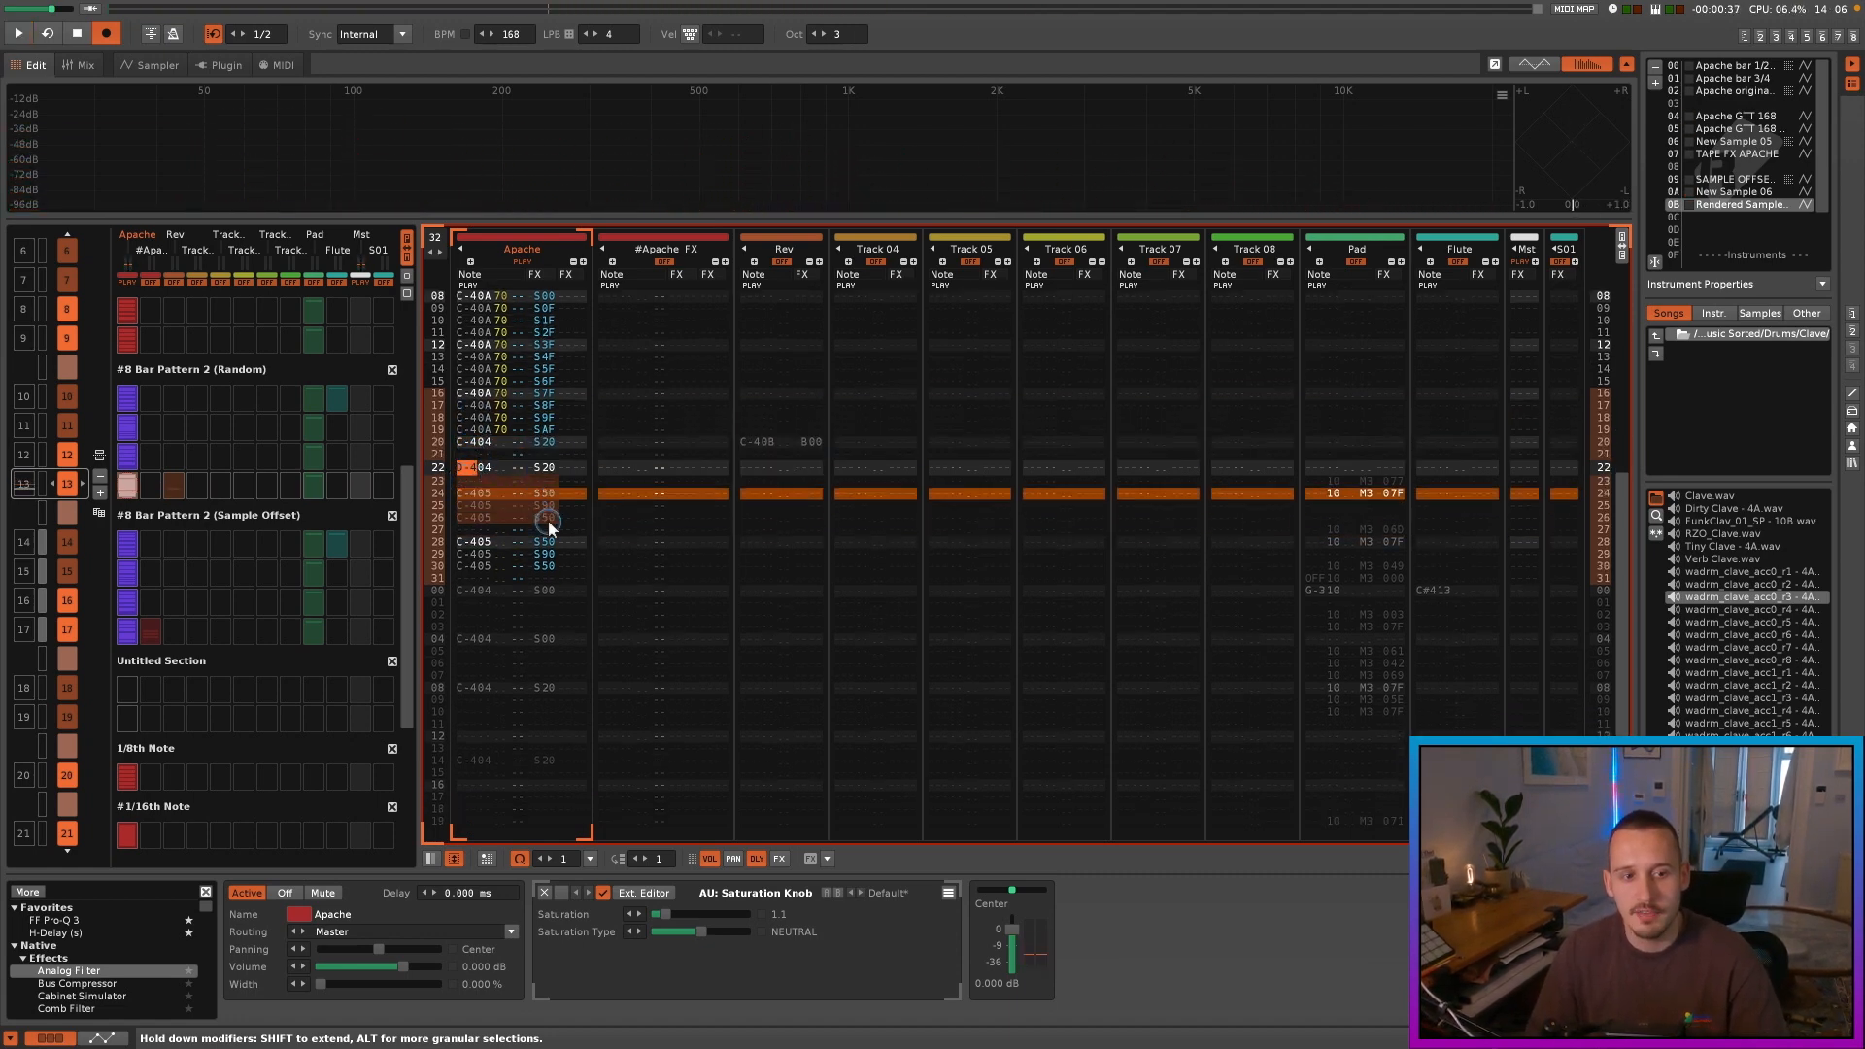
pyautogui.press('space')
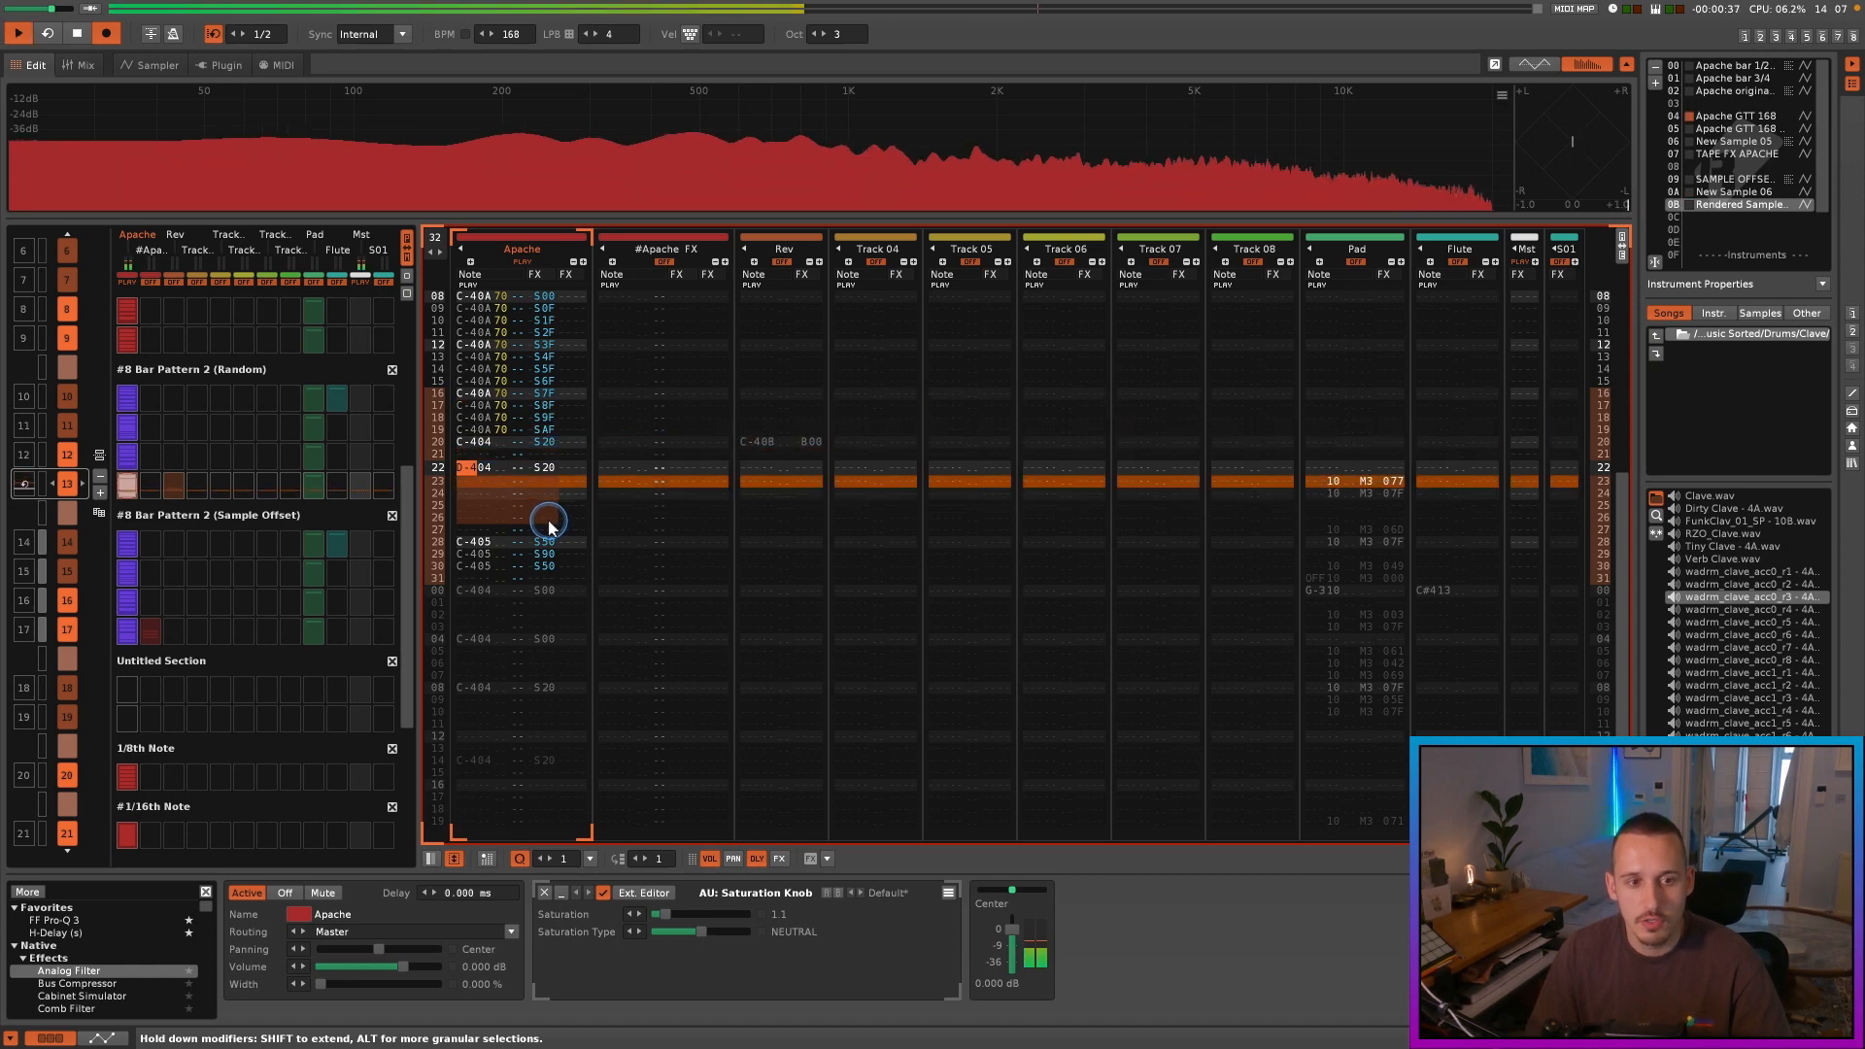
pyautogui.press('space')
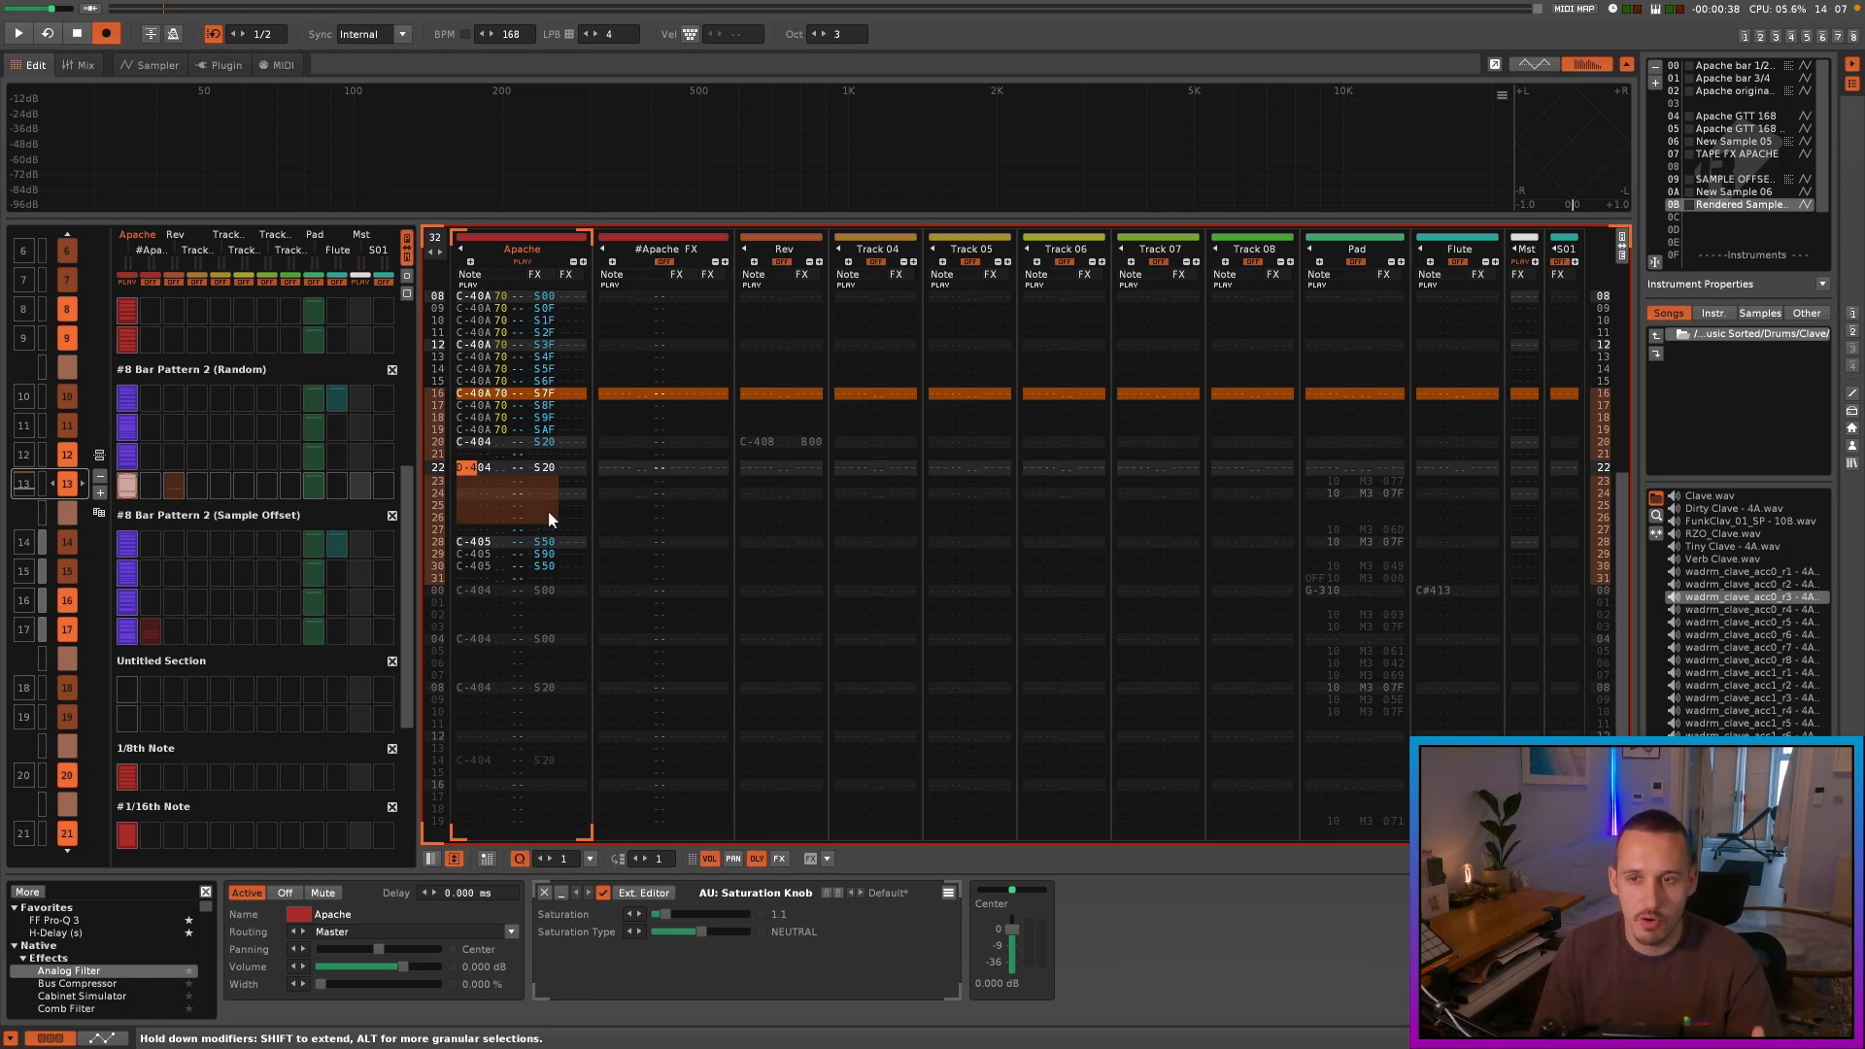
pyautogui.hotkey('ctrl', 'z')
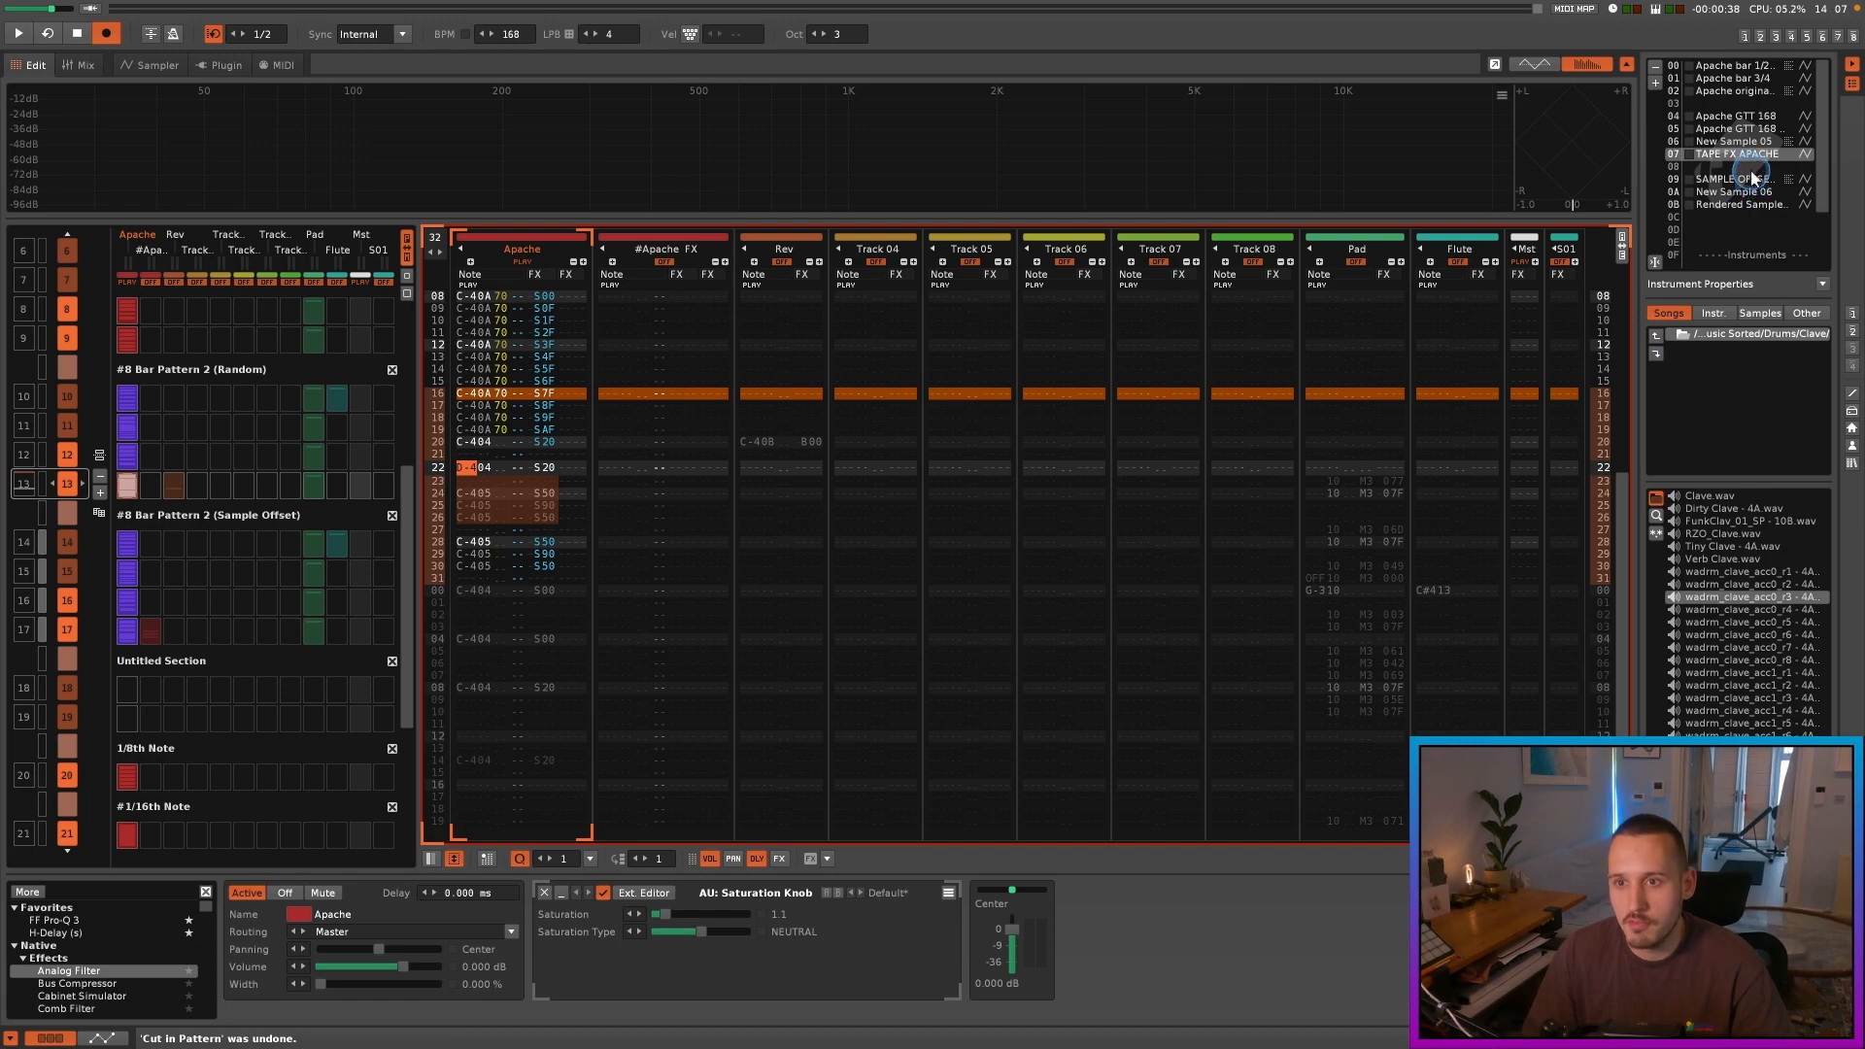
# Step: Rename instrument 0A as Snare Hit, inspect its waveform in the sampler and return to the pattern
pyautogui.click(161, 66)
pyautogui.click(499, 362)
pyautogui.scroll(5, 333, 362)
pyautogui.moveTo(371, 356); pyautogui.dragTo(786, 375)
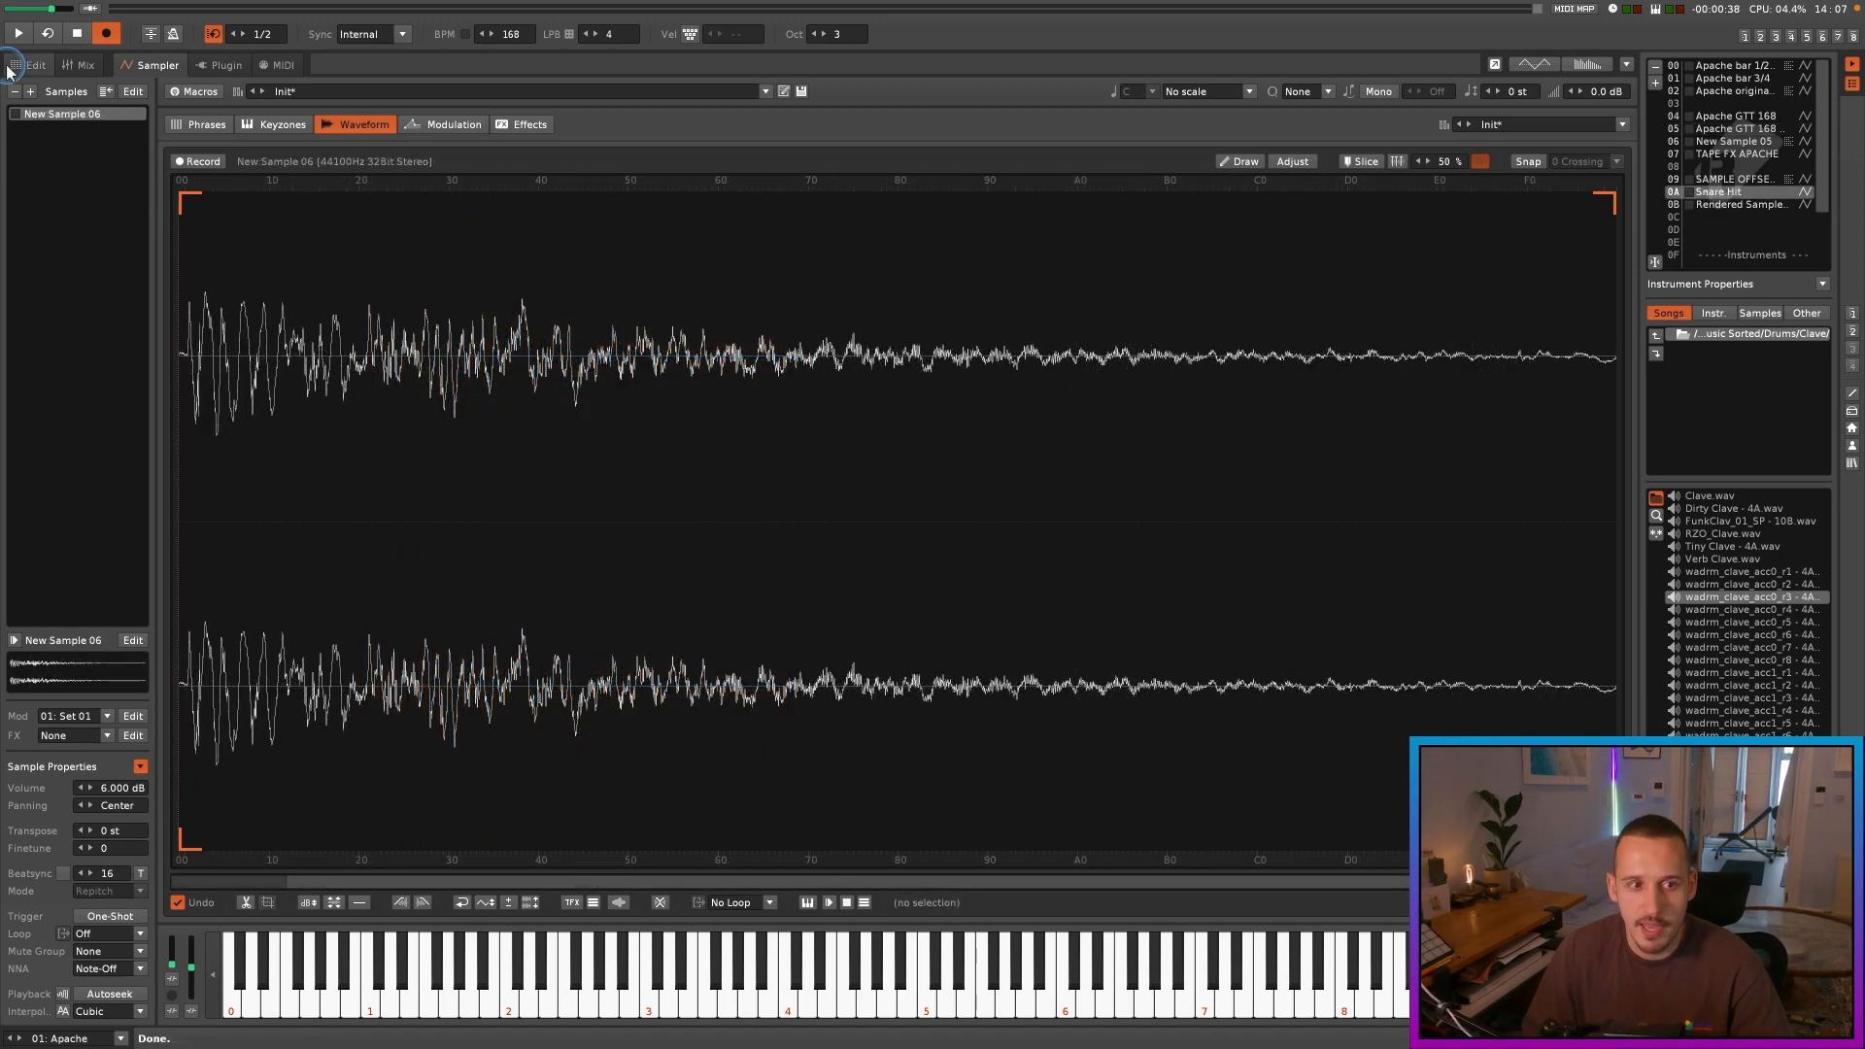
pyautogui.click(33, 66)
# Step: Enter Snare Hit notes G-4, F-4, D#4 and C#4 on lines 22, 24, 25 and 26 of the Apache track and clear offsets on lines 24 to 30
pyautogui.click(880, 255)
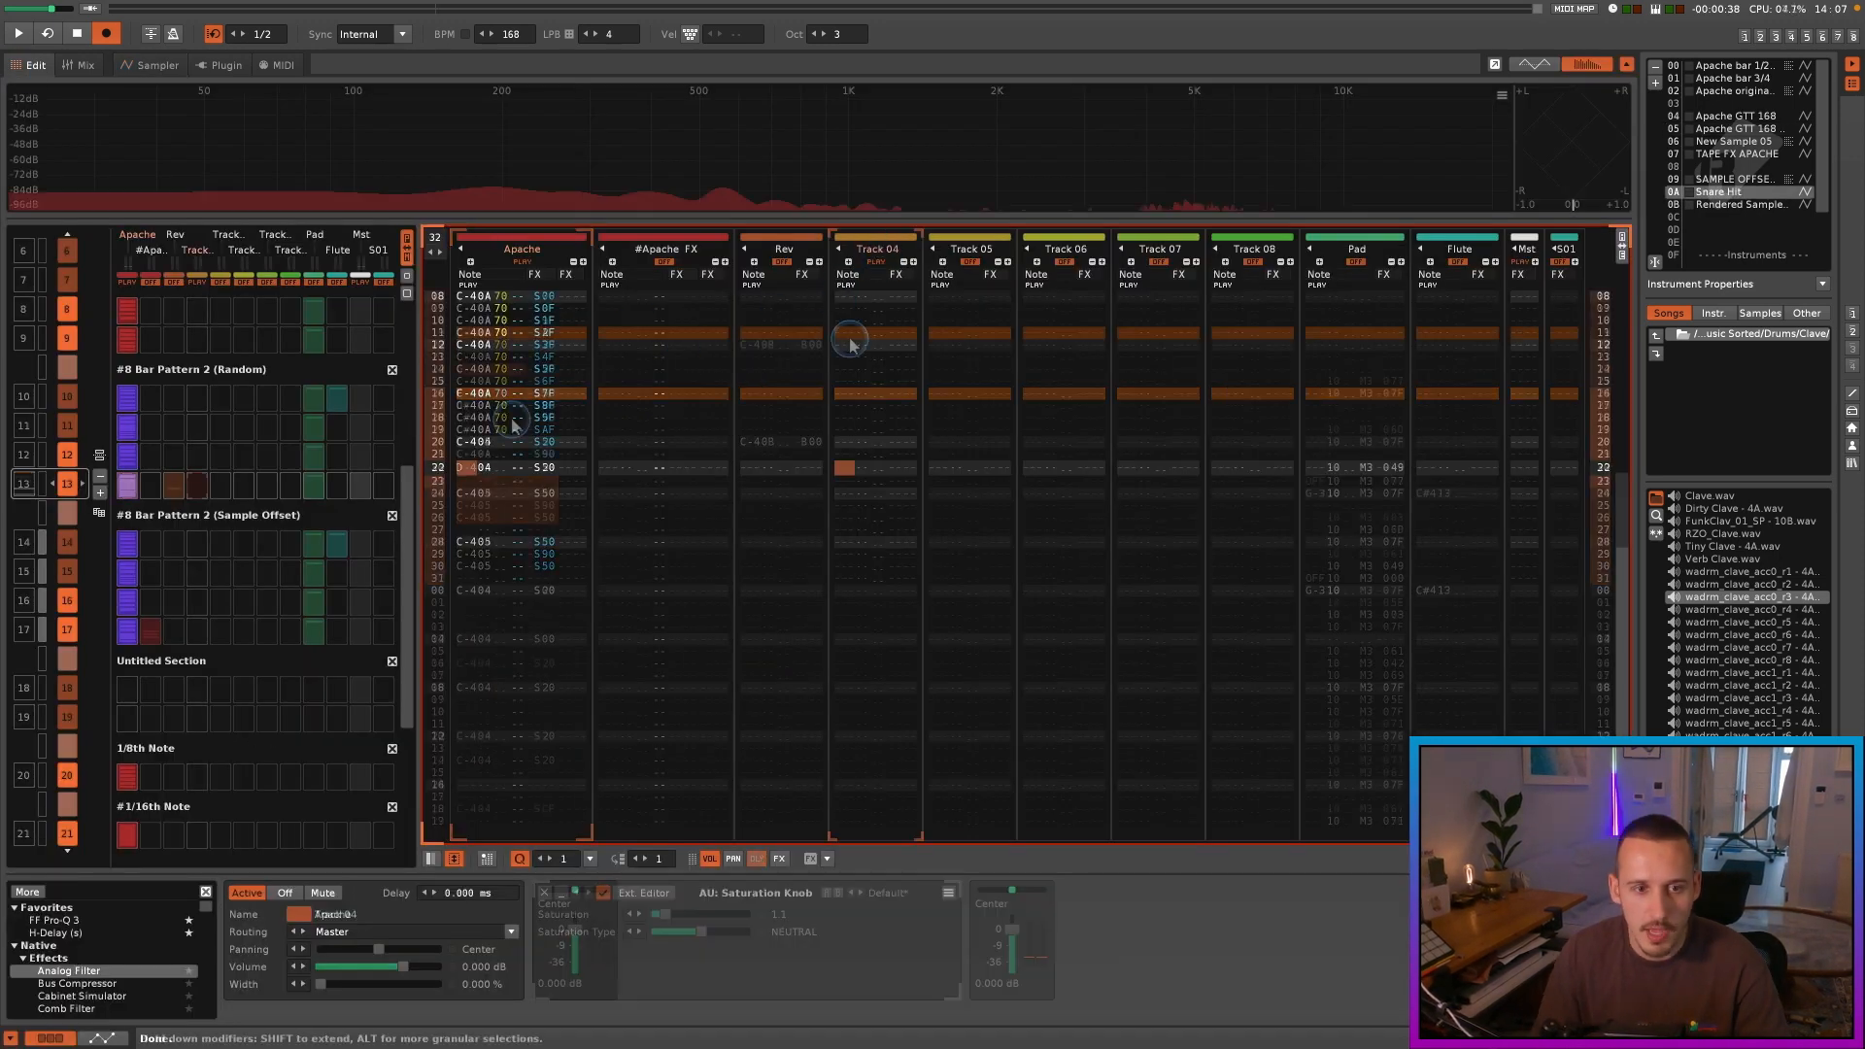
pyautogui.moveTo(534, 371); pyautogui.dragTo(554, 439)
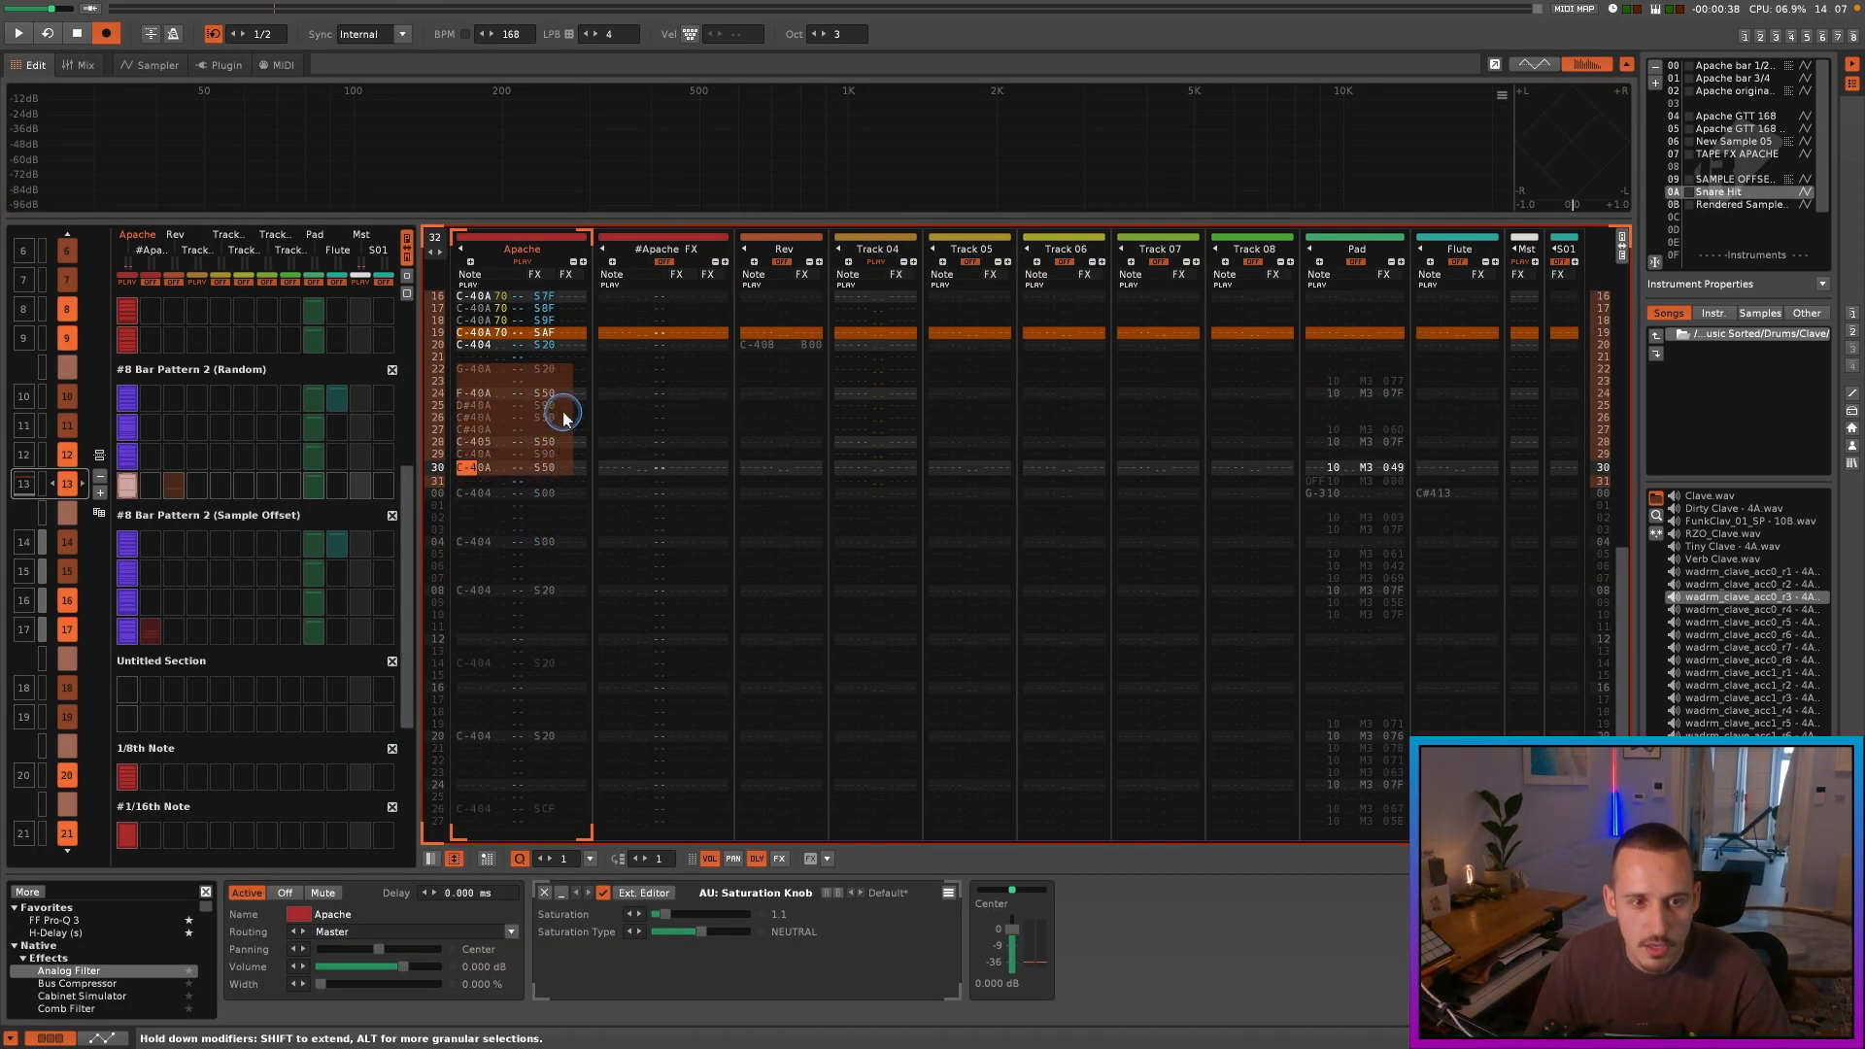
pyautogui.click(552, 406)
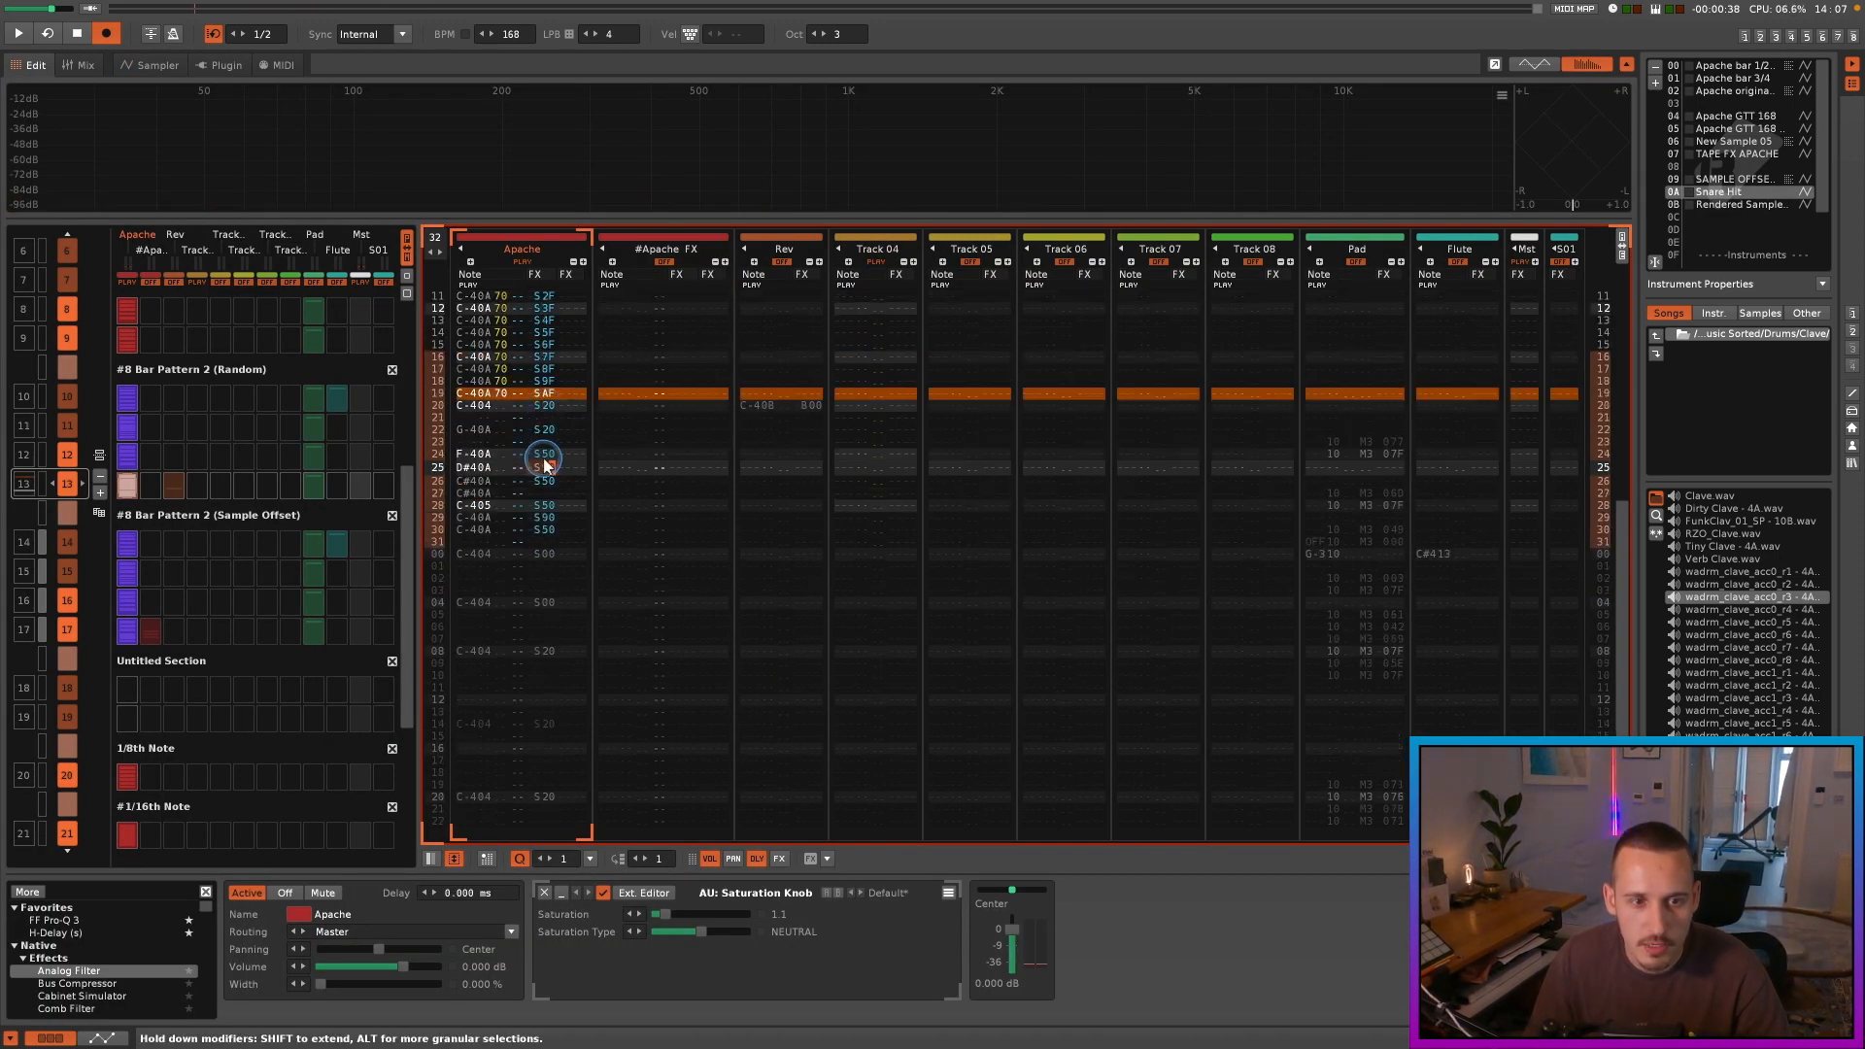
pyautogui.press('Delete')
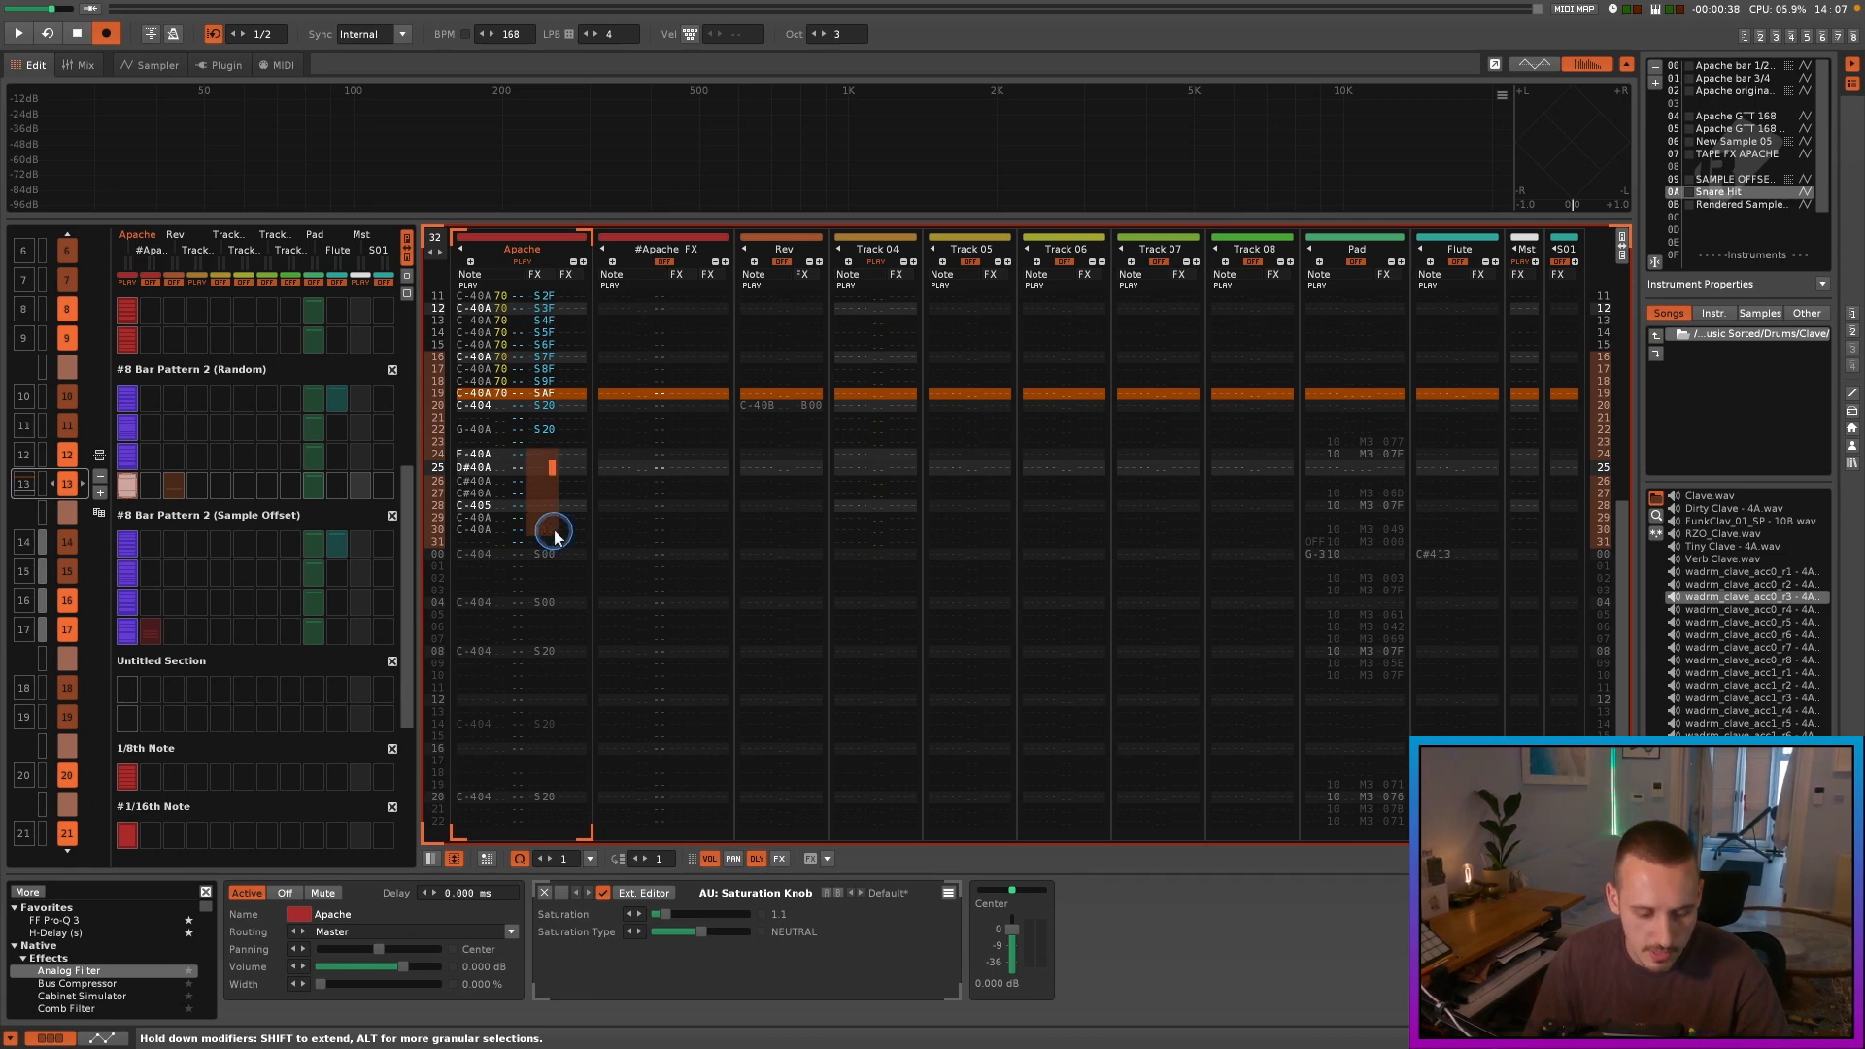
# Step: Audition the snare fill, set the line 22 offset to S00 and enter Snare Hit G-4 on line 23 of the Apache track
pyautogui.press('space')
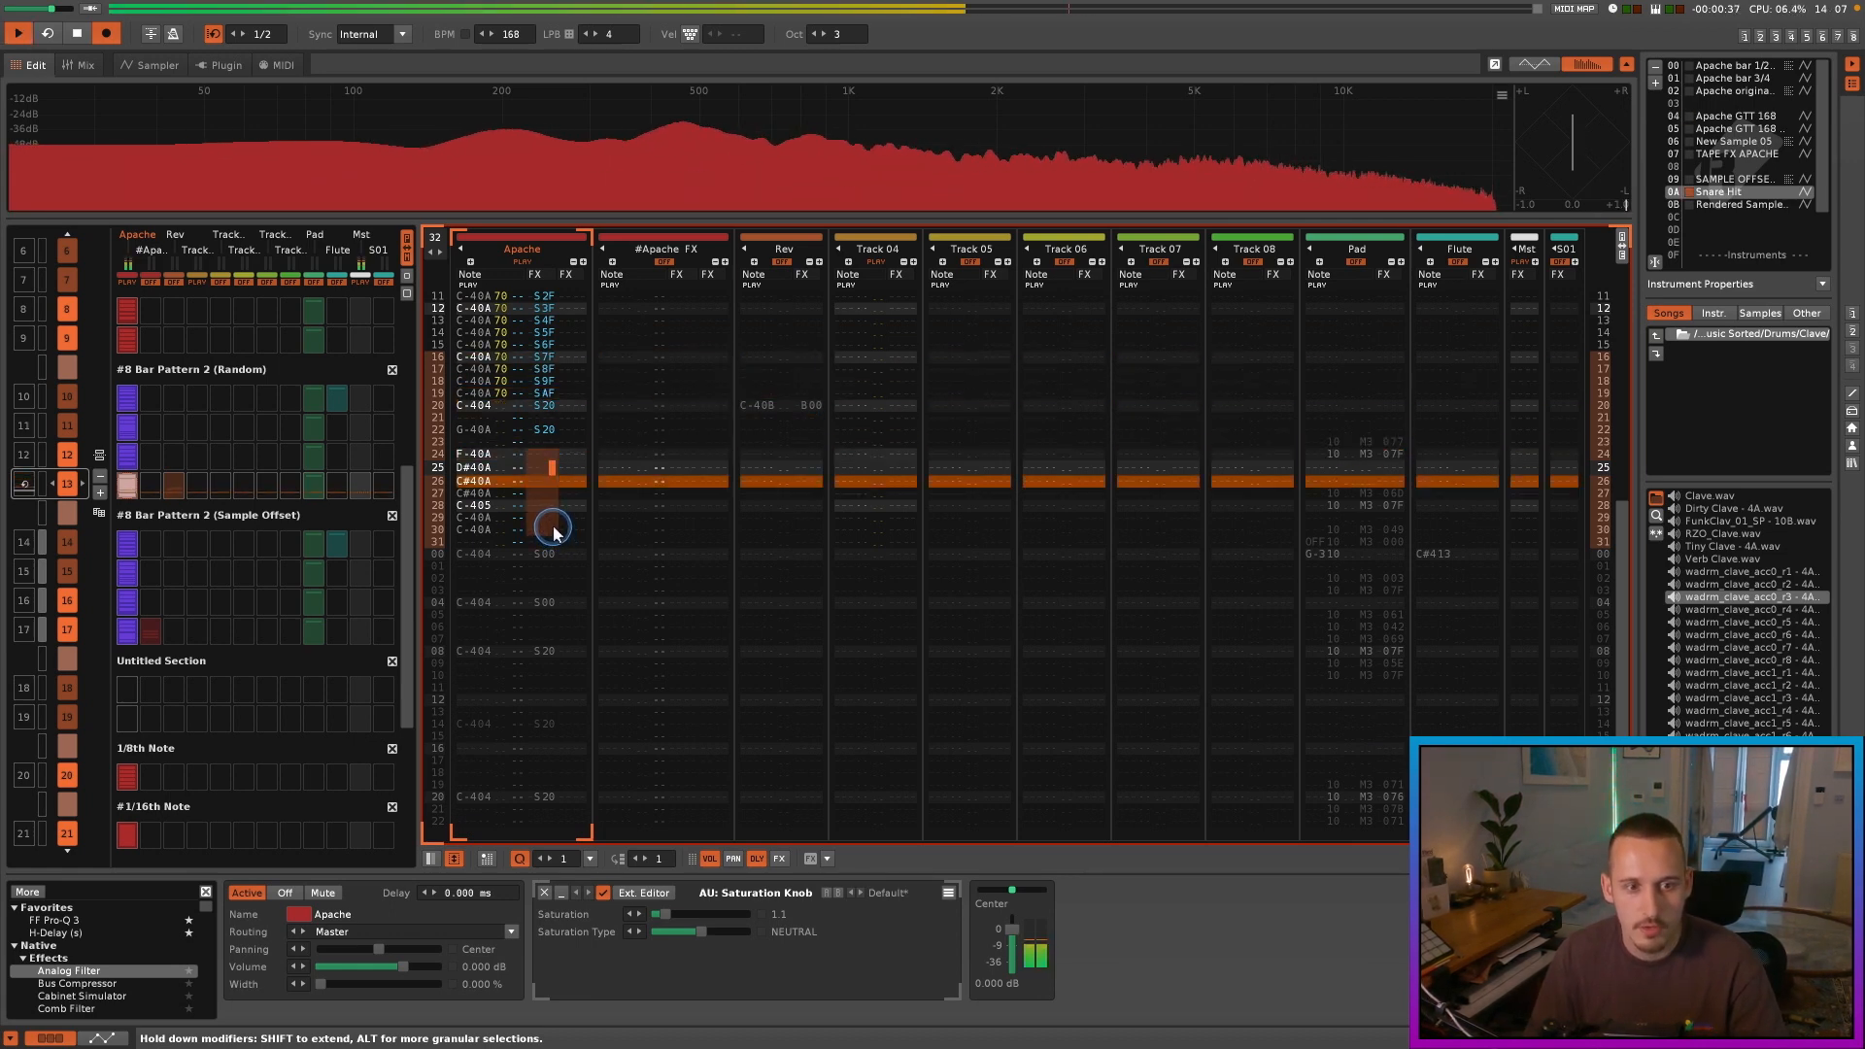
pyautogui.click(546, 430)
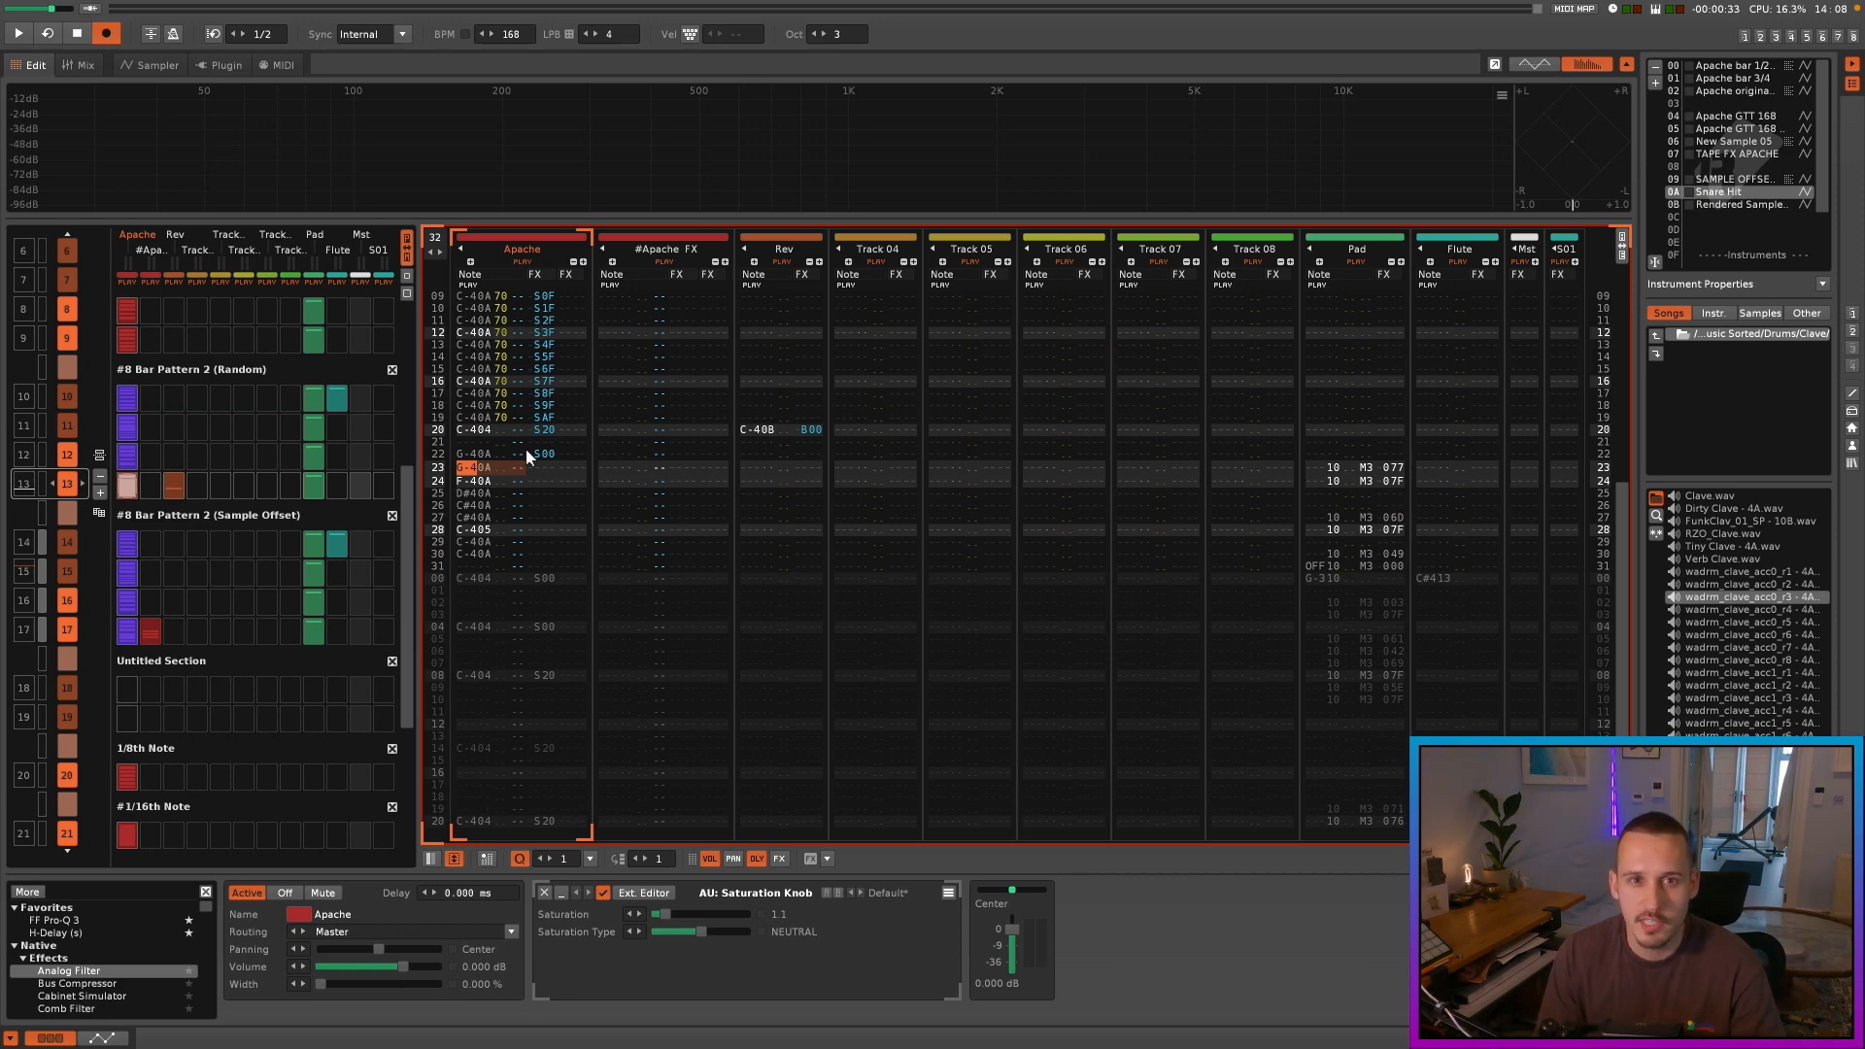
pyautogui.click(1016, 224)
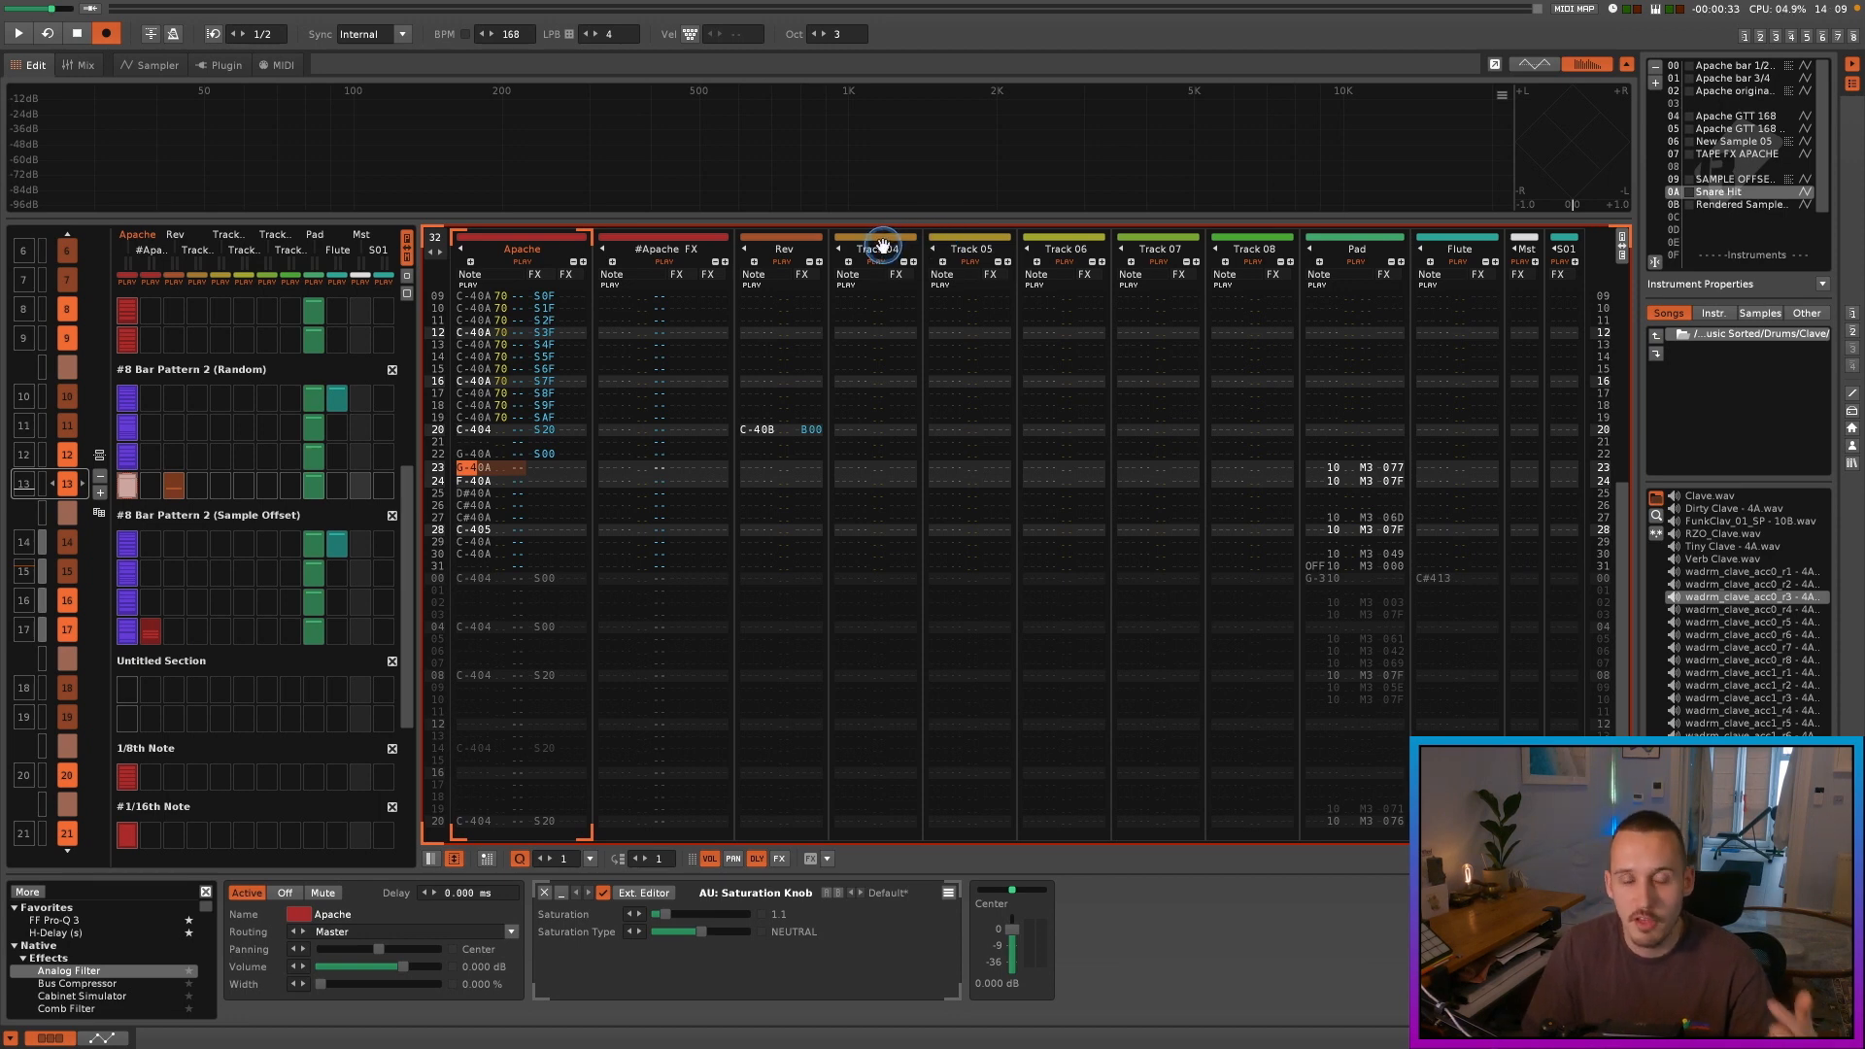
# Step: Select an empty instrument slot, switch to AudioFinder and audition the tribal drum and hit samples in the Record Cutz (Tracklib) list
pyautogui.click(1675, 206)
pyautogui.press('super+Tab')
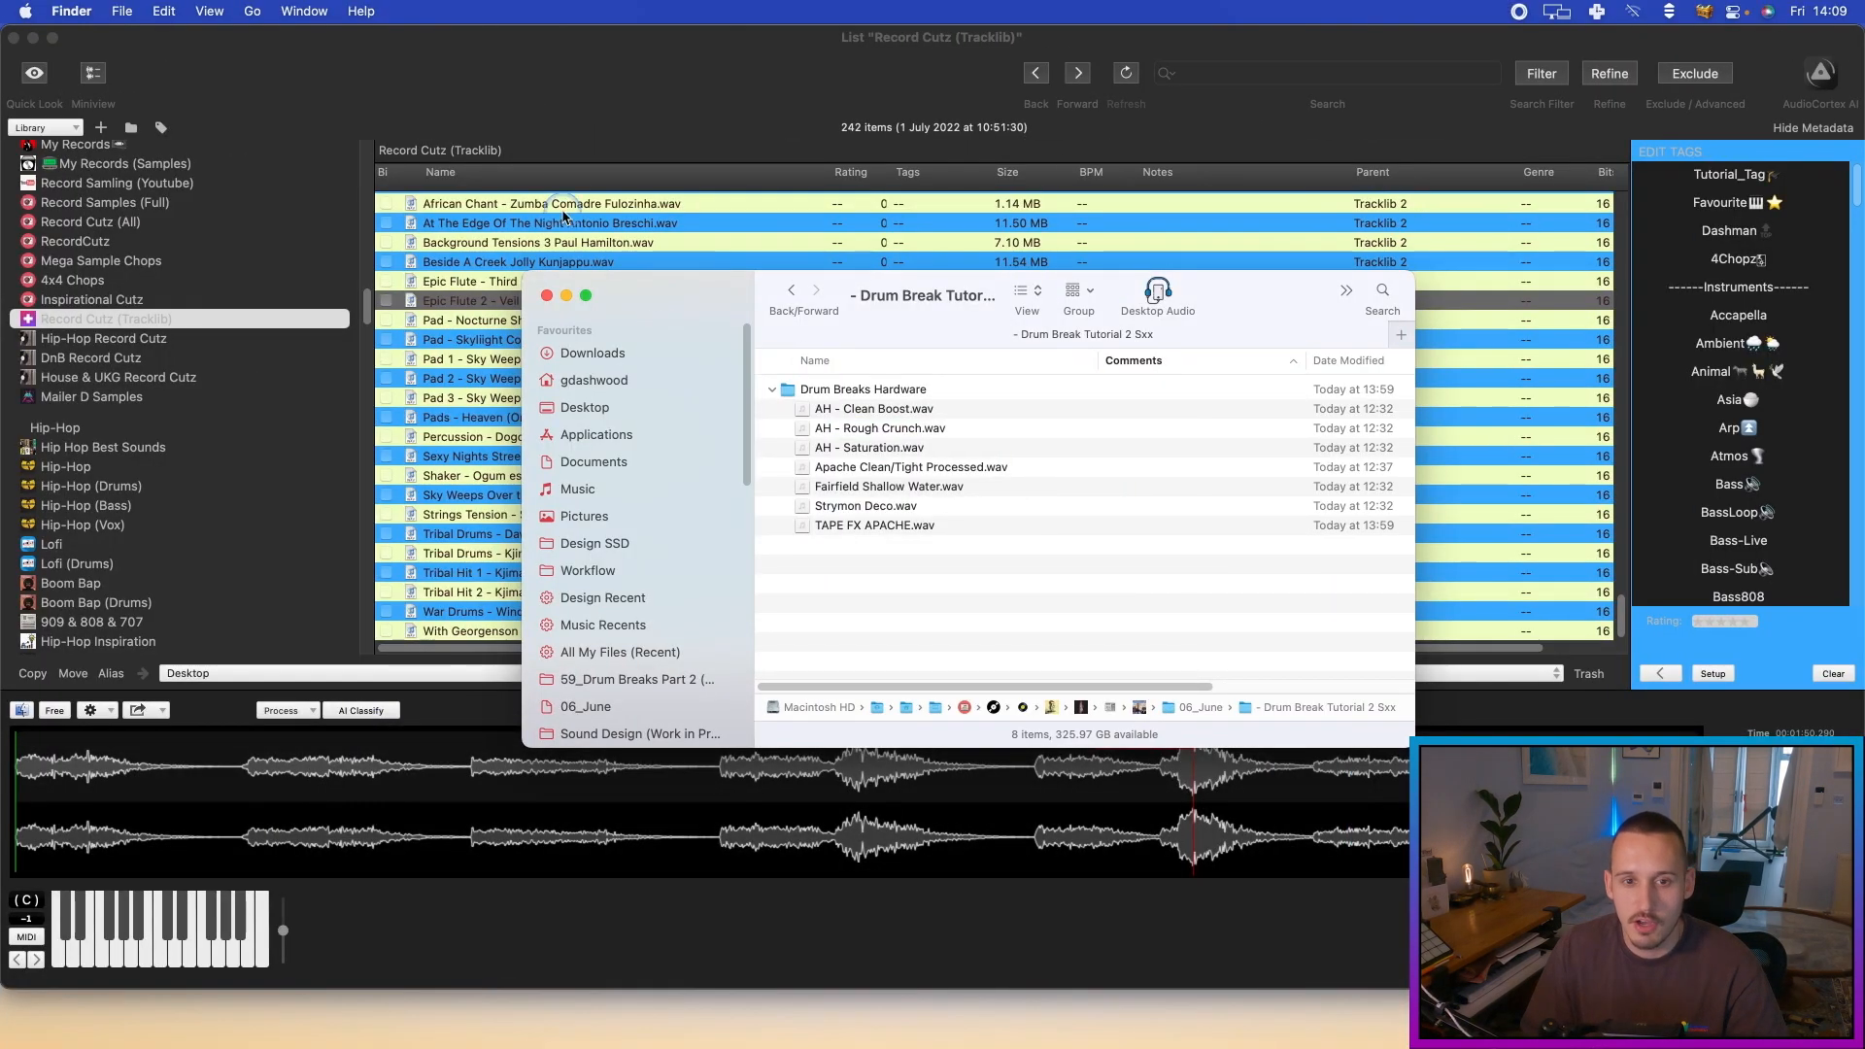
pyautogui.click(569, 255)
pyautogui.click(532, 573)
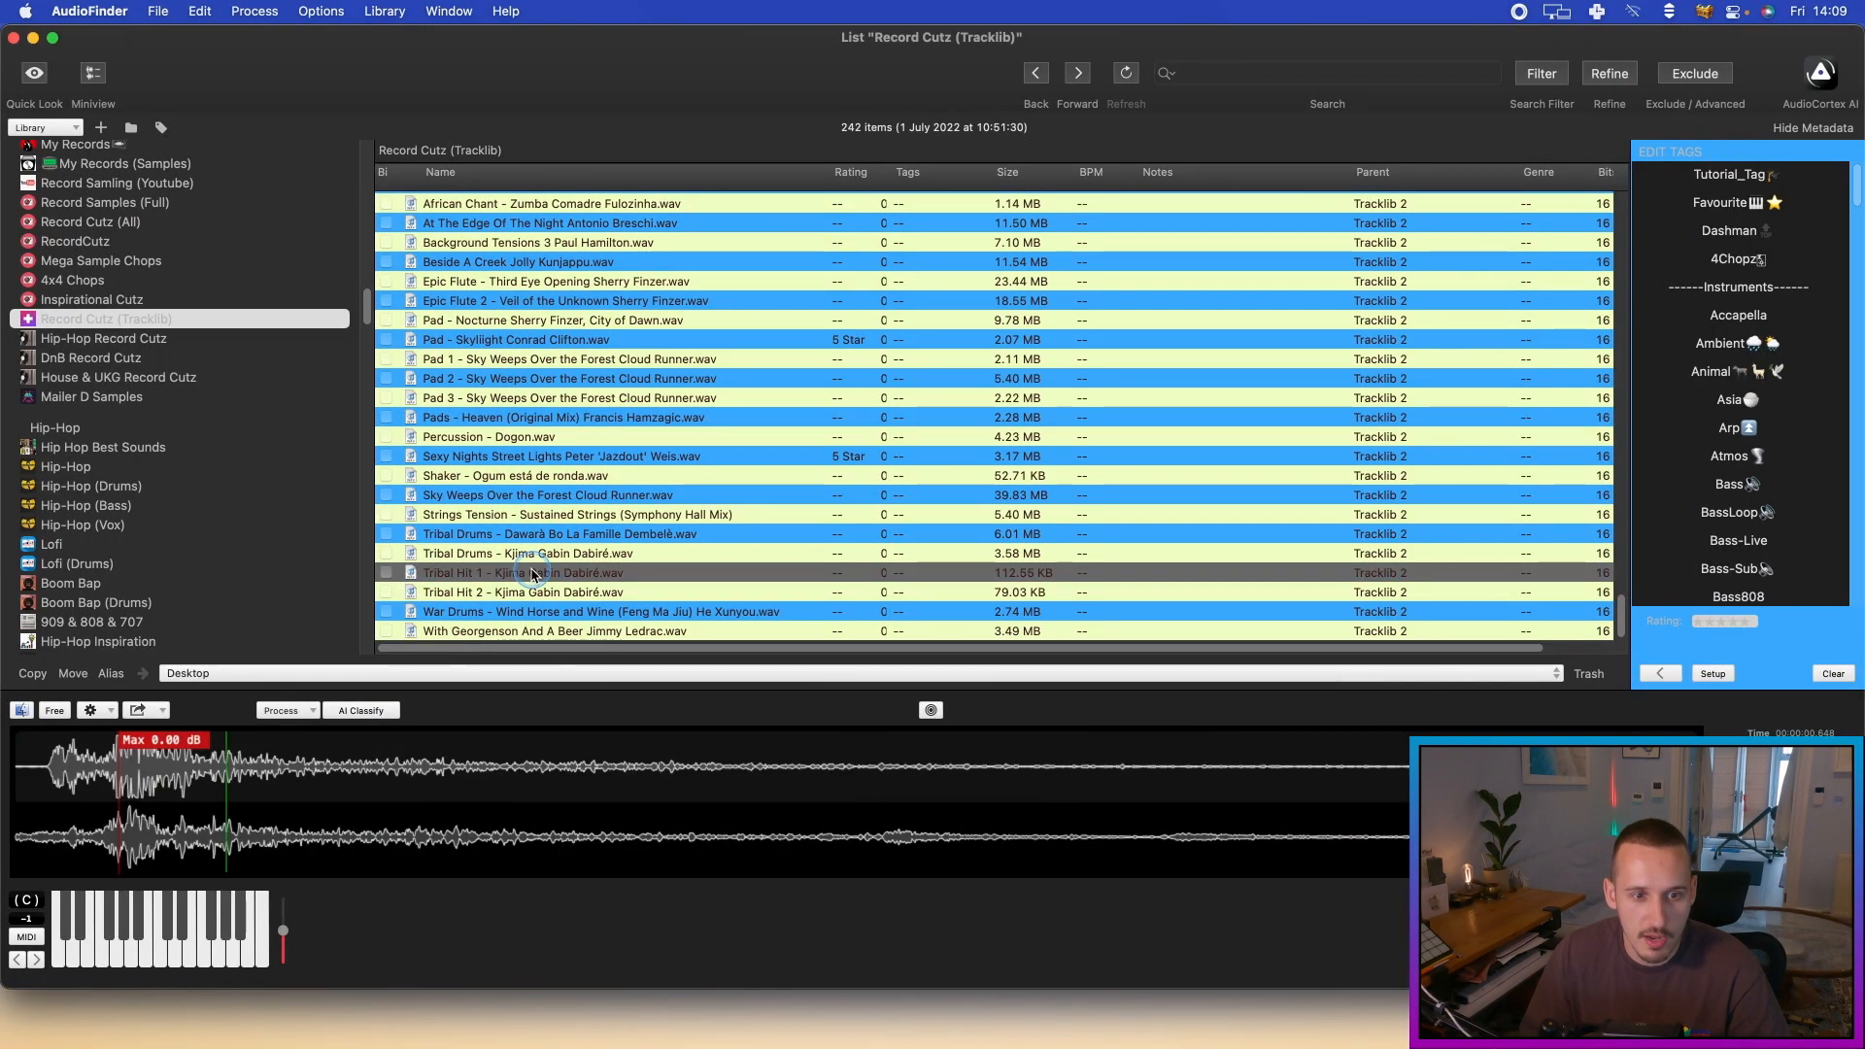
pyautogui.click(523, 556)
pyautogui.click(528, 538)
pyautogui.click(507, 577)
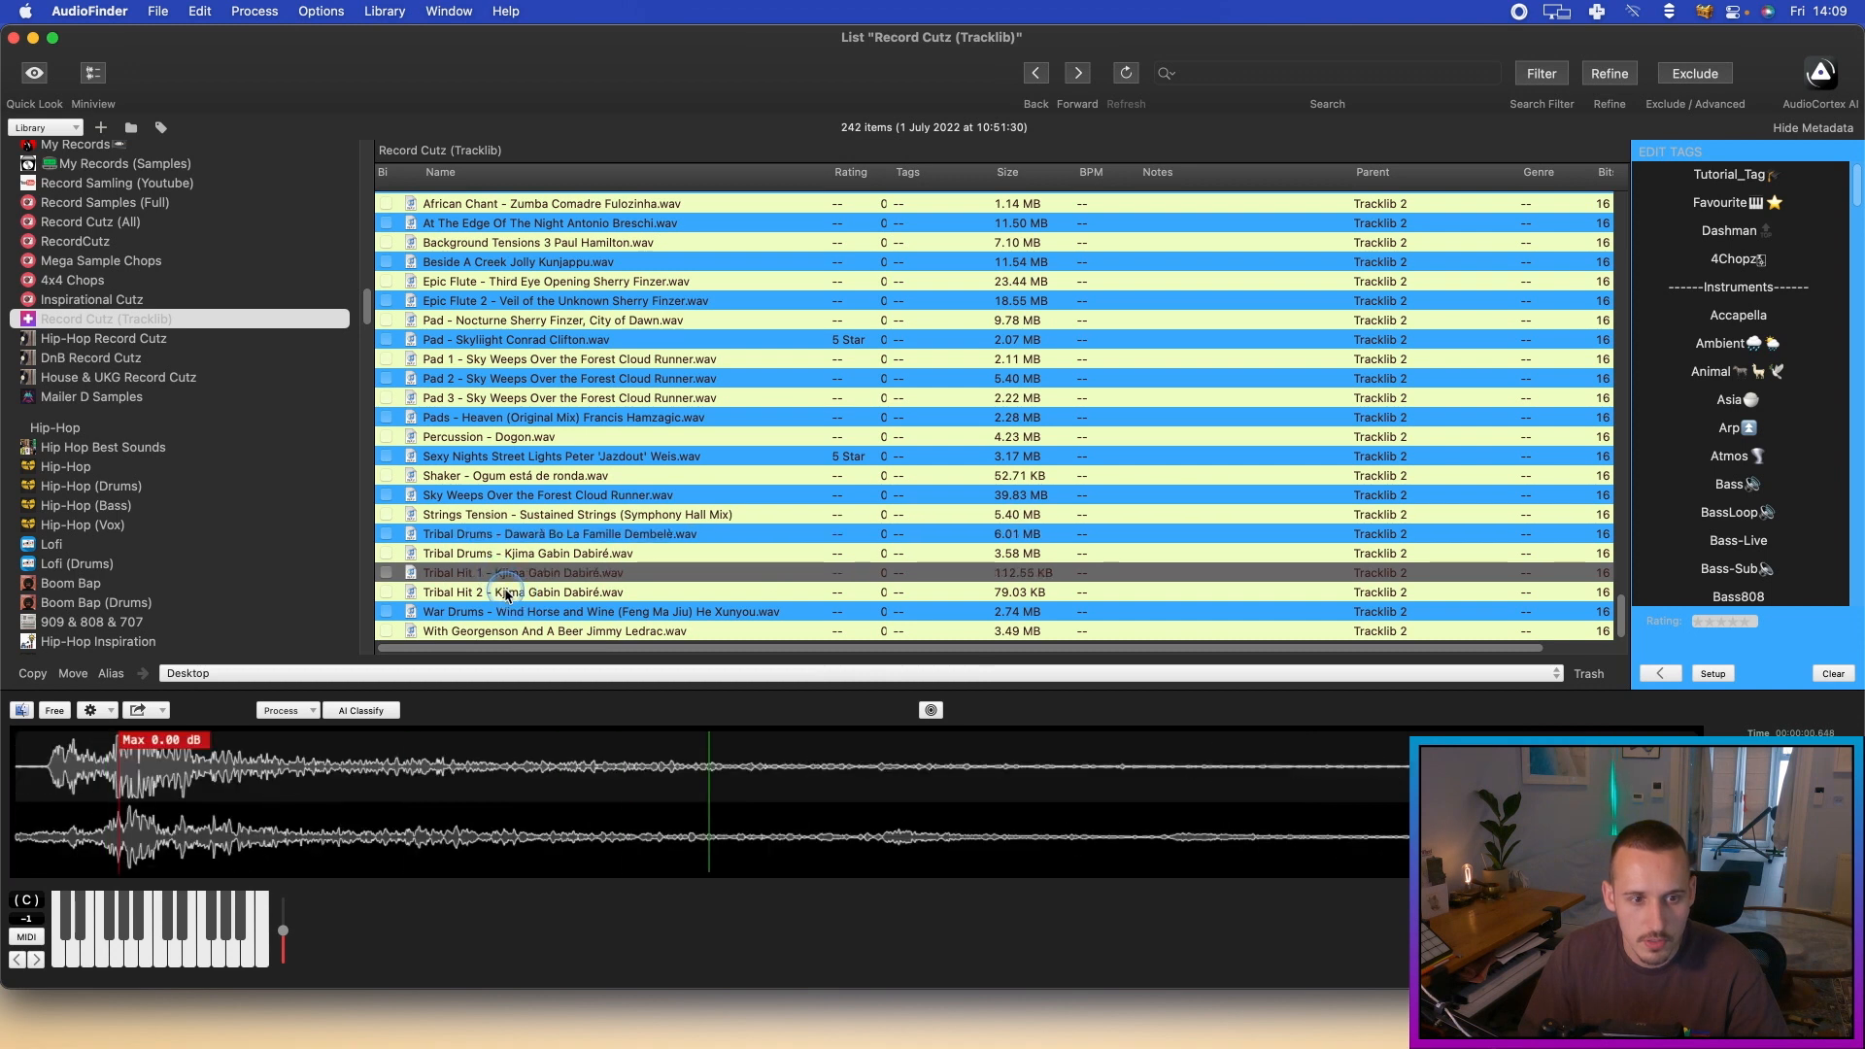
# Step: Load the Tribal Hit 1 and Tribal Hit 2 samples into Renoise as instruments 0D and 0E
pyautogui.click(507, 594)
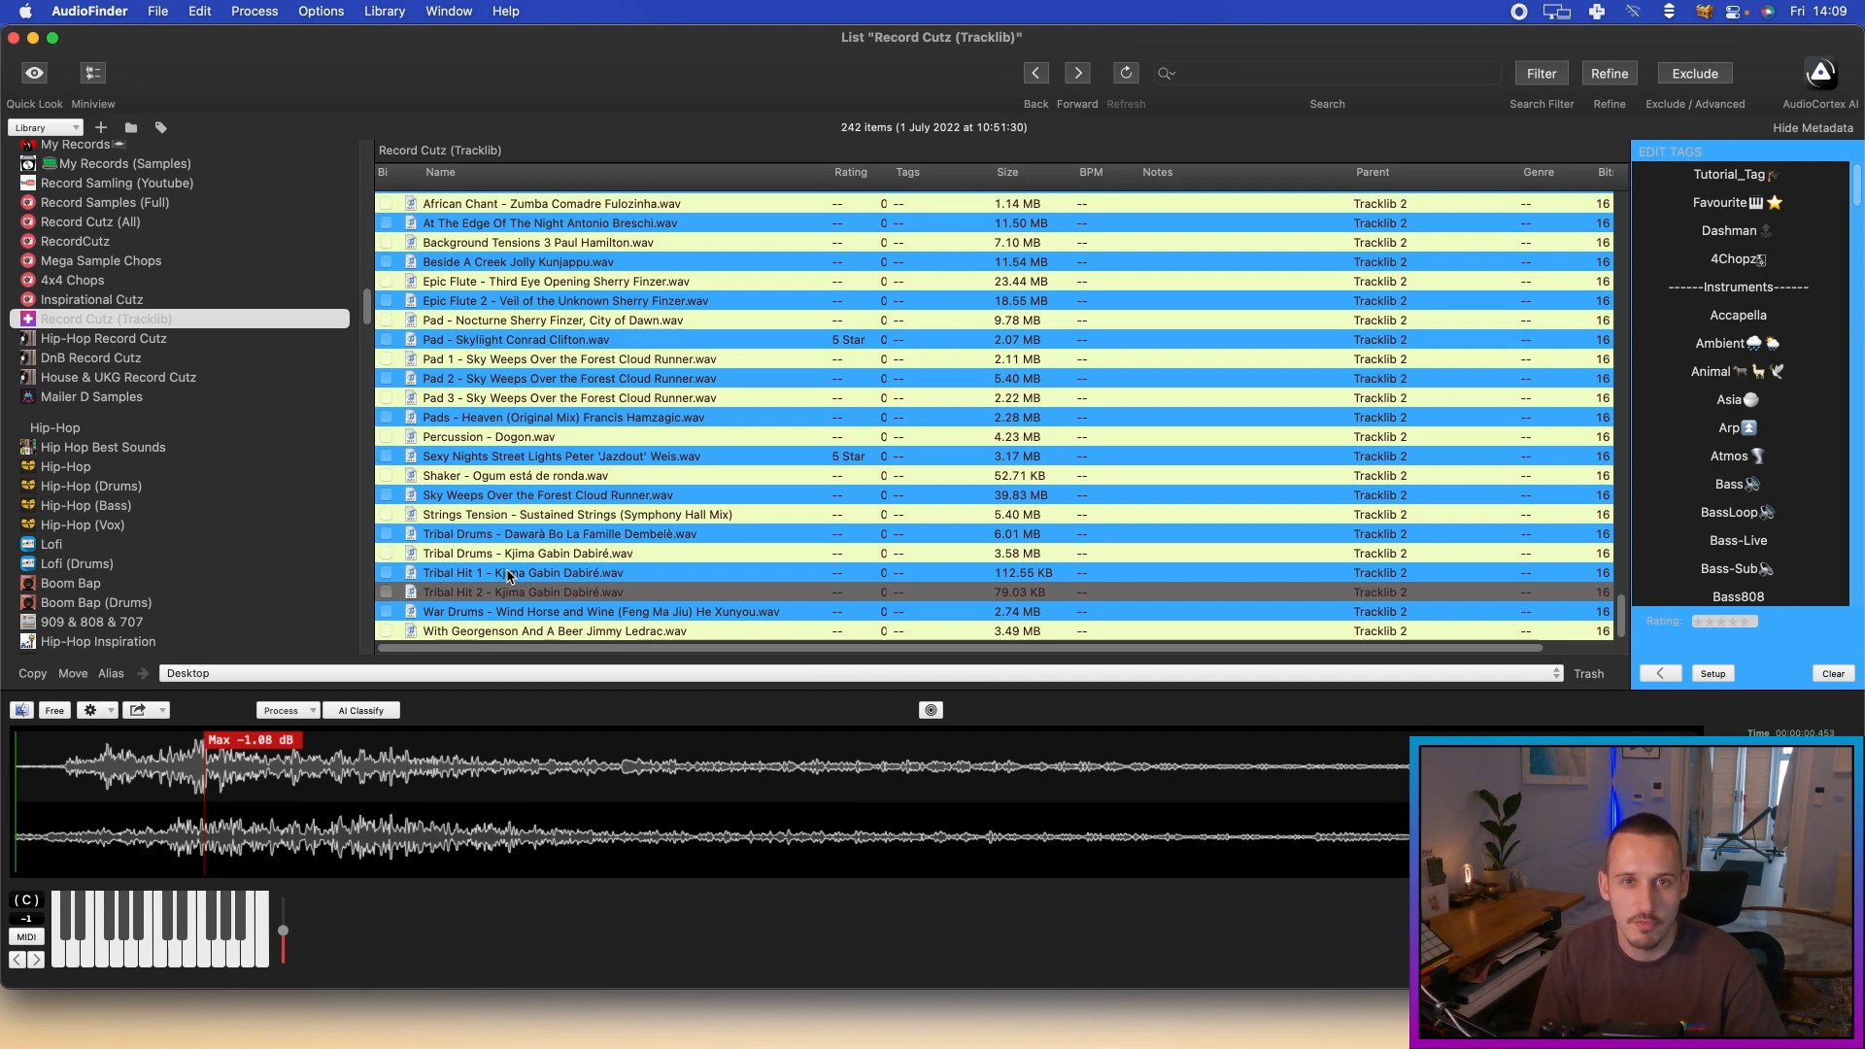
pyautogui.click(508, 575)
pyautogui.click(508, 591)
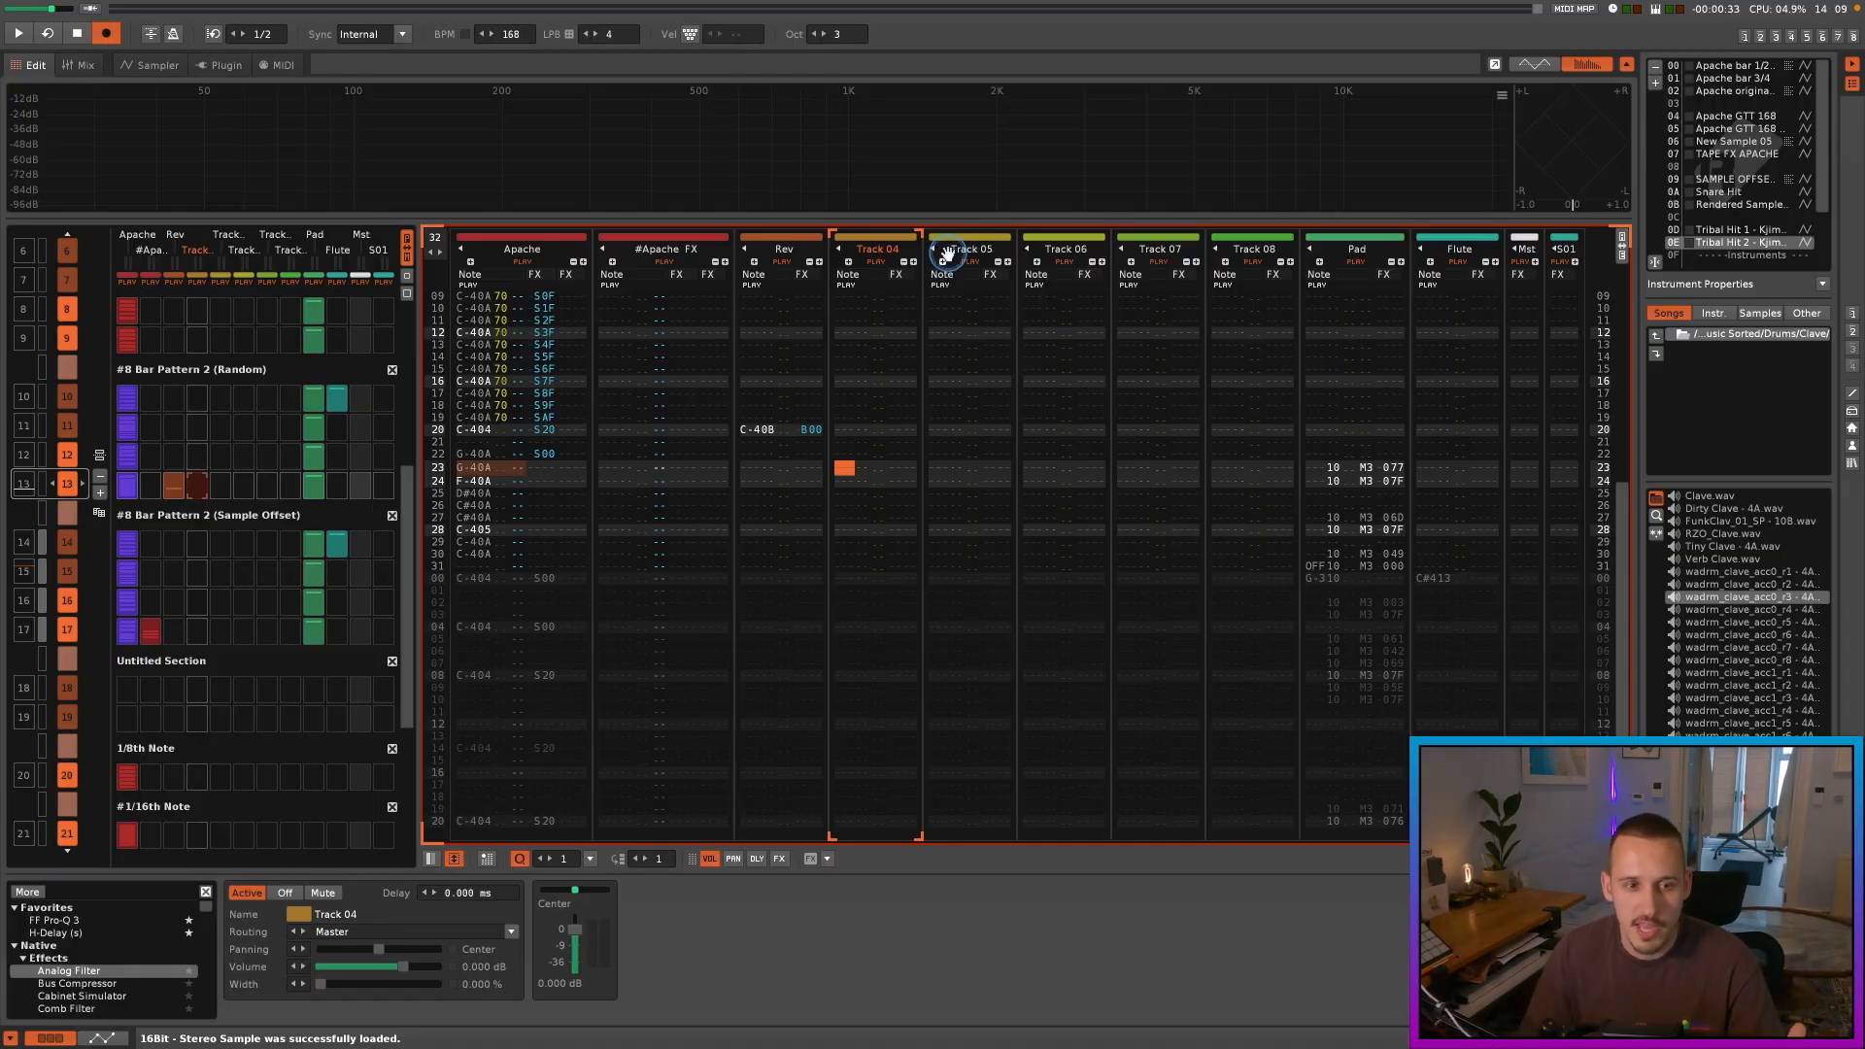
# Step: Rename Track 05 as Hits and add an Analog Filter to its effect chain
pyautogui.click(947, 251)
pyautogui.press('Return')
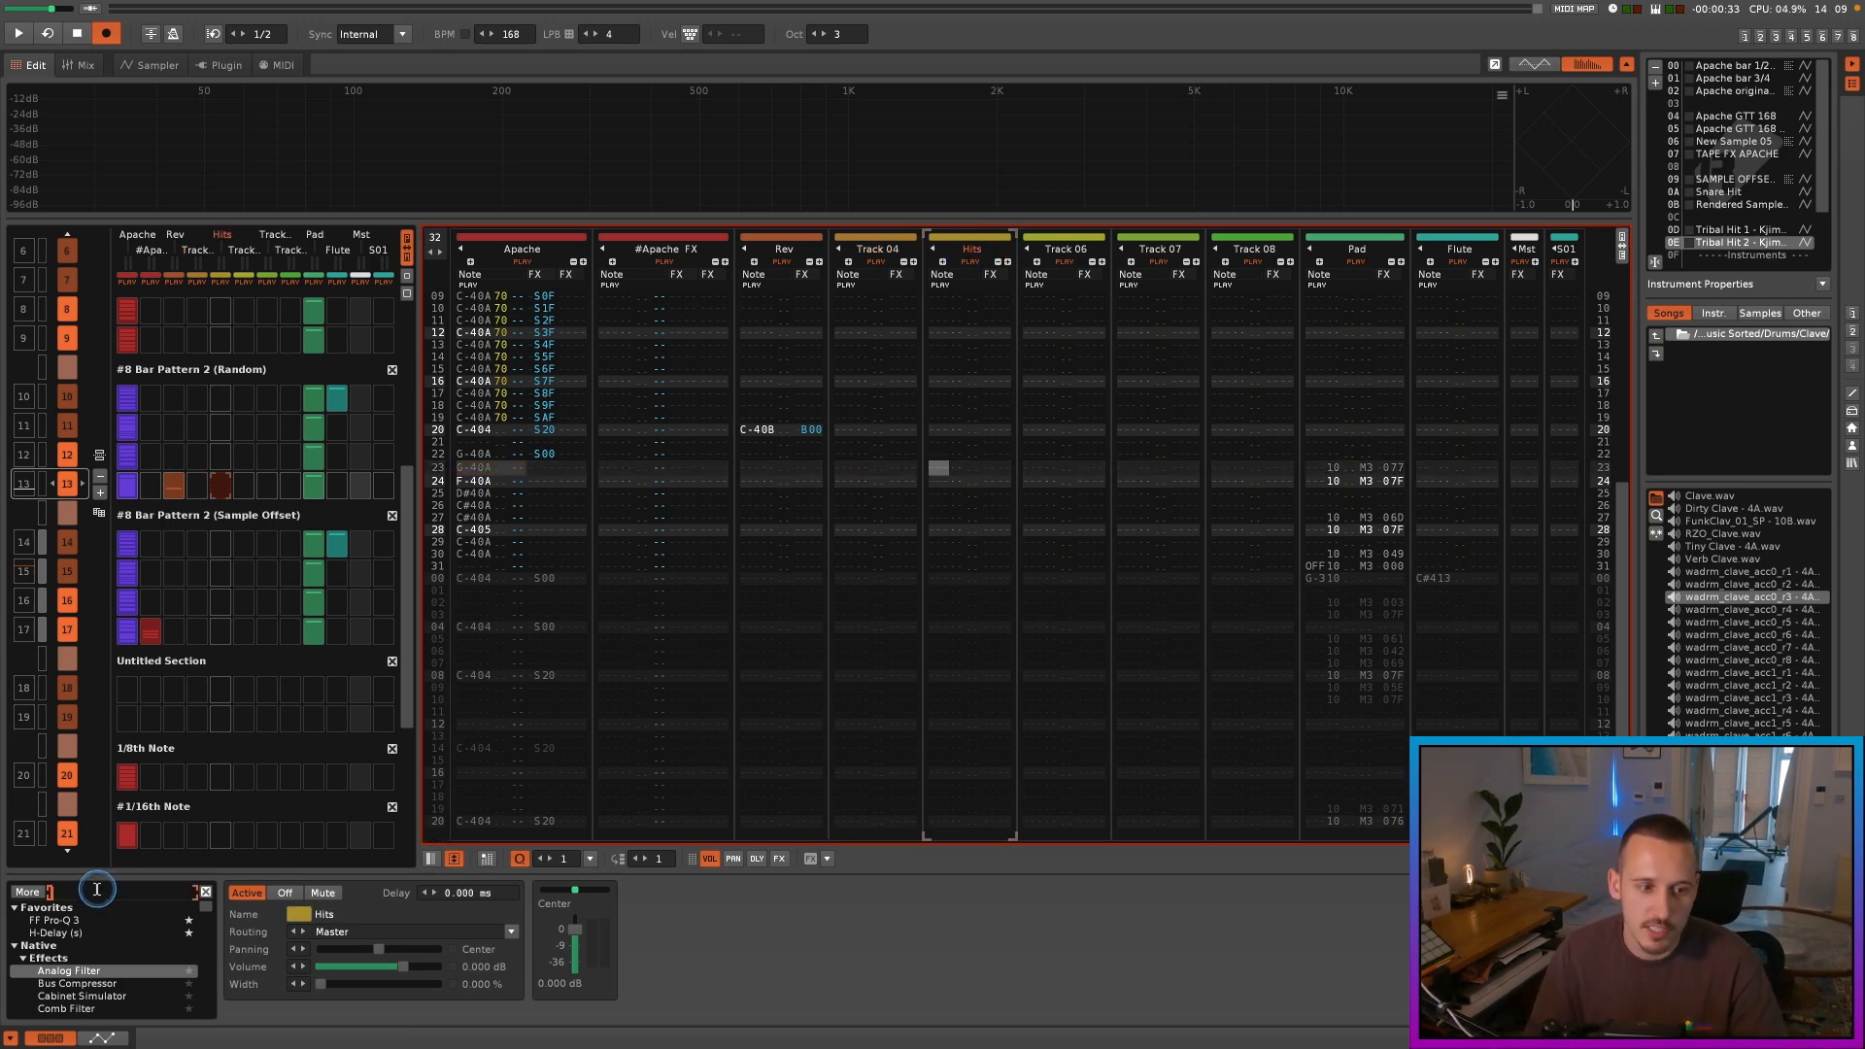
pyautogui.write('Fil')
pyautogui.doubleClick(81, 936)
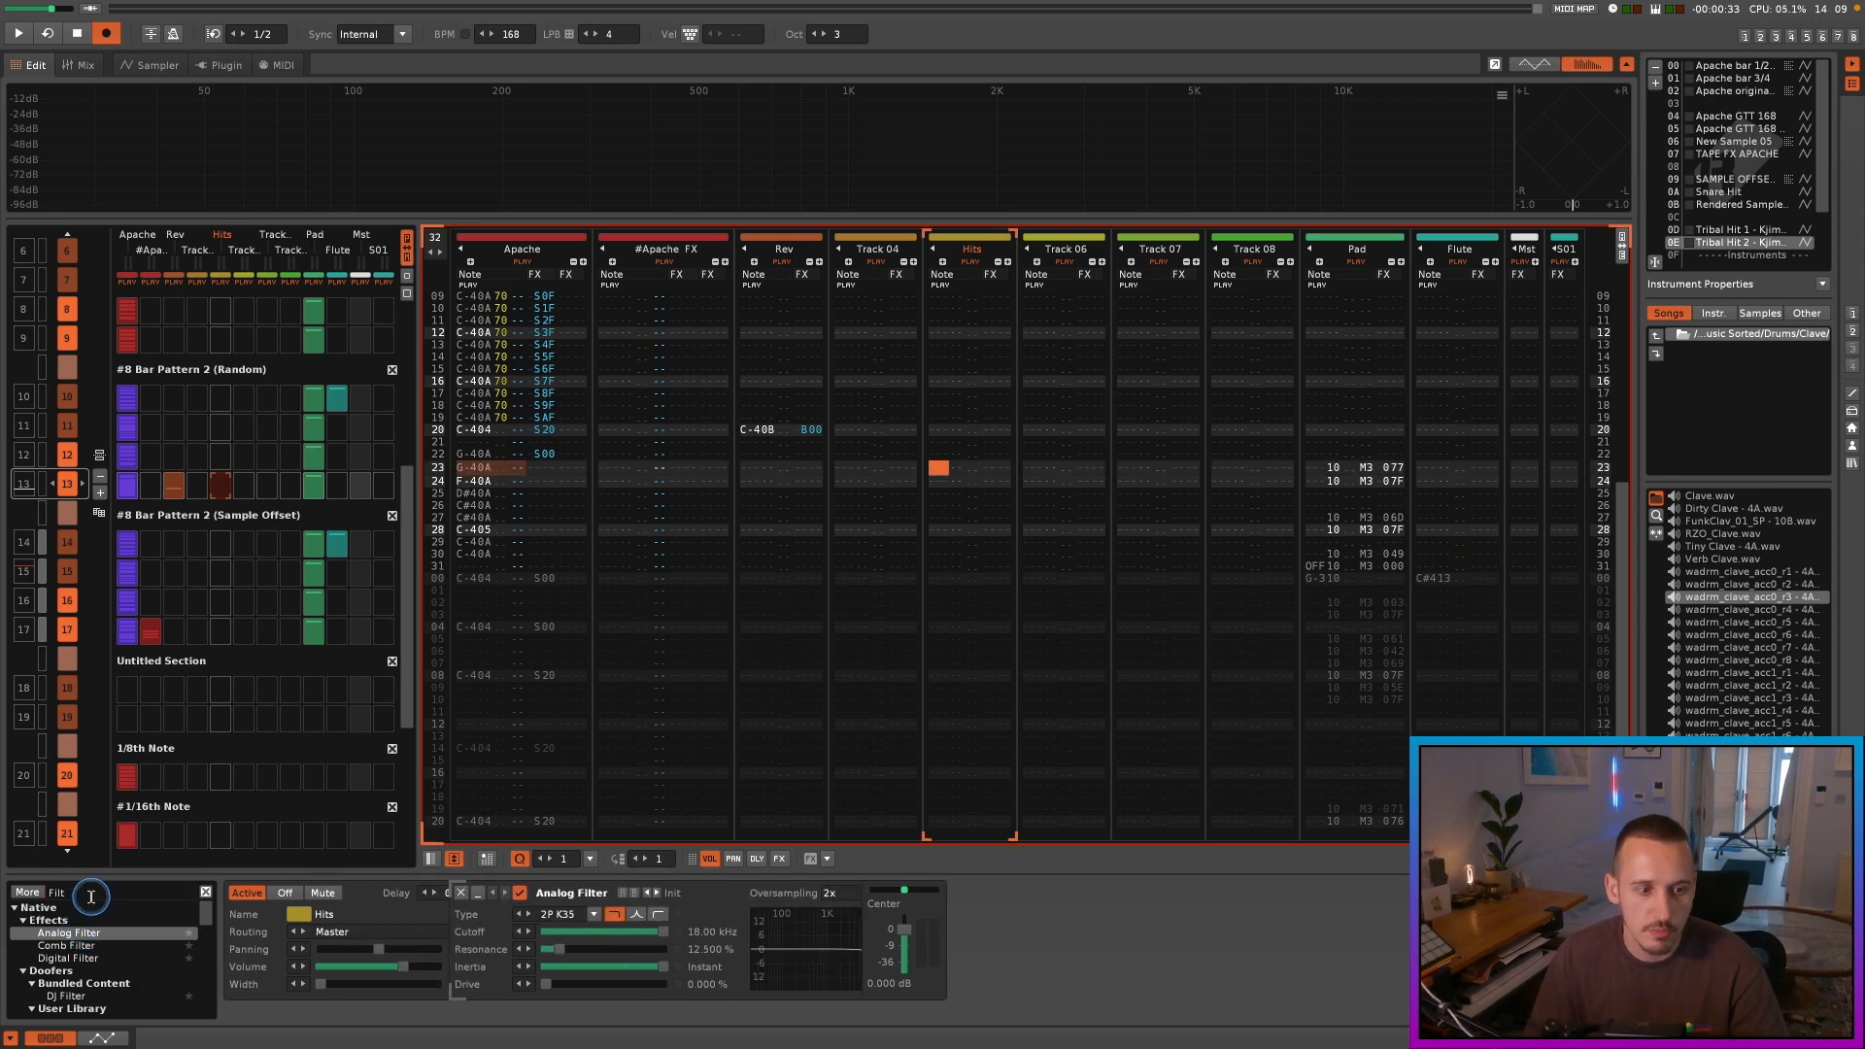
# Step: Find the AU Raum reverb and add it after the filter on the Hits track
pyautogui.click(86, 893)
pyautogui.press('BackSpace')
pyautogui.press('BackSpace')
pyautogui.press('BackSpace')
pyautogui.press('BackSpace')
pyautogui.write('raum')
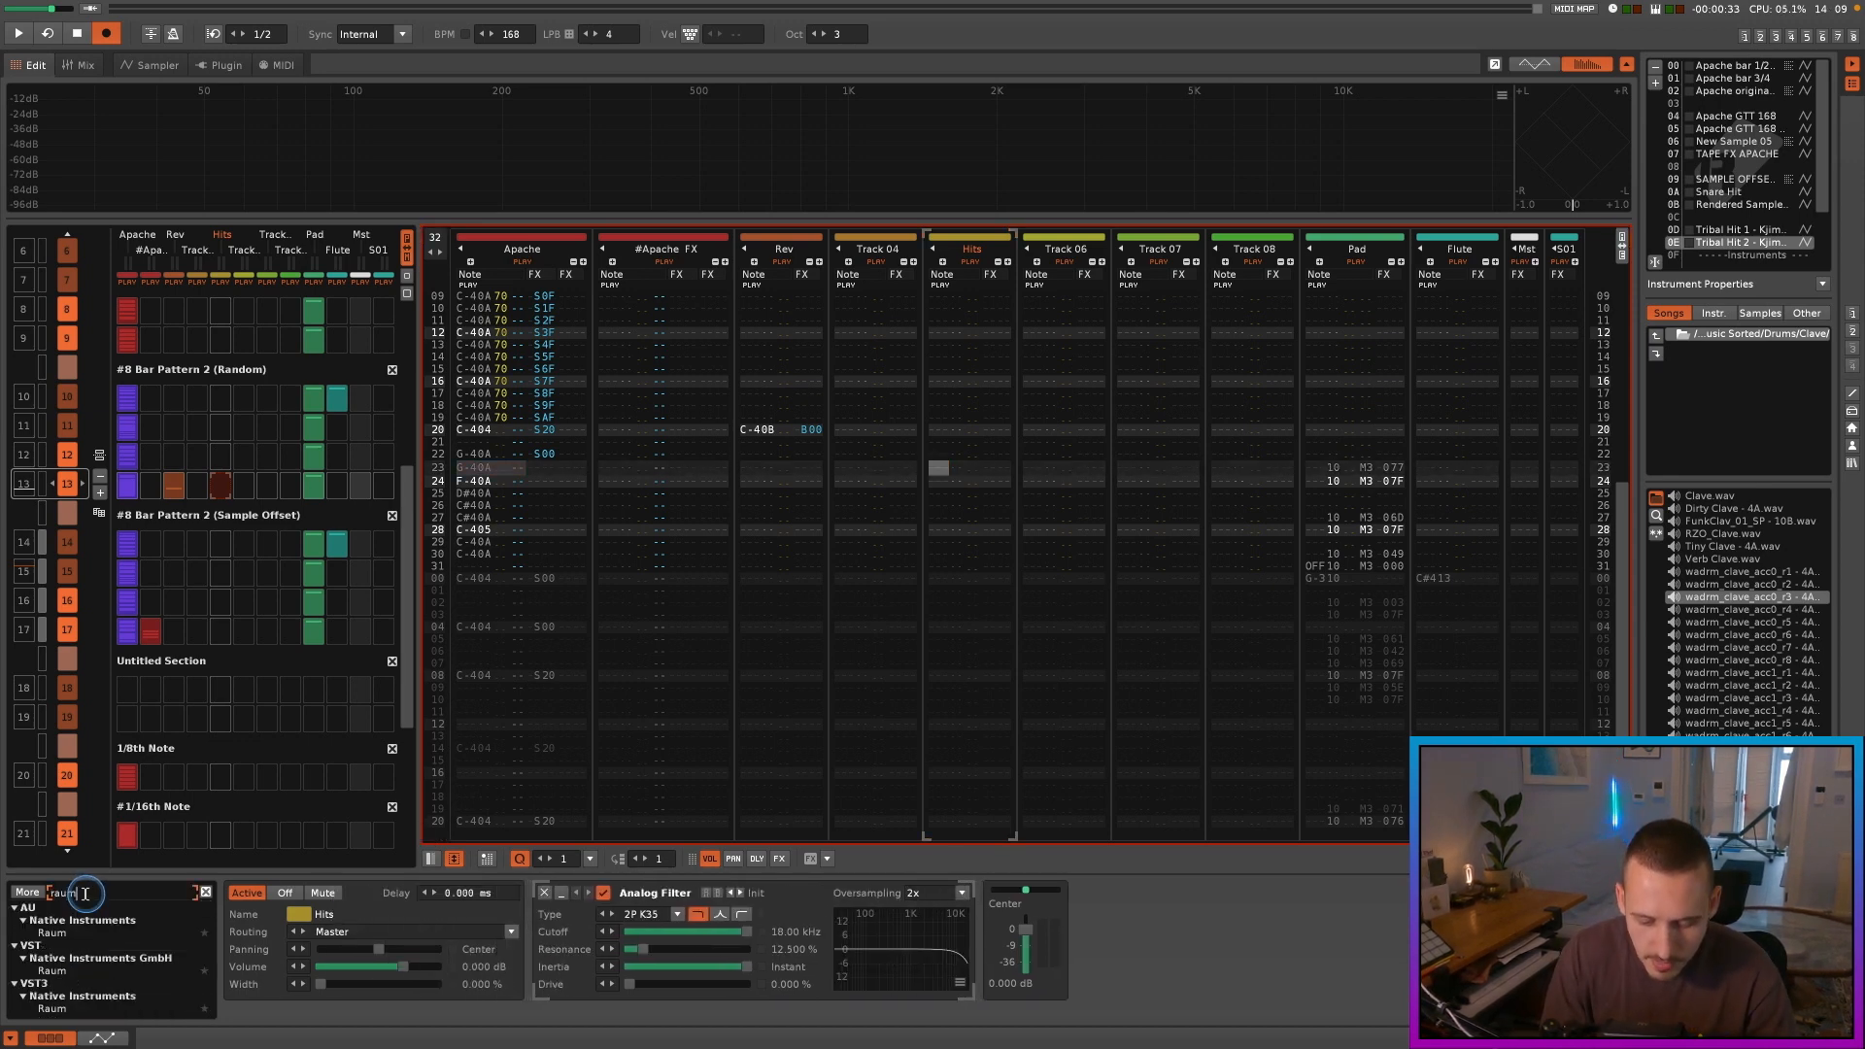
pyautogui.doubleClick(57, 934)
# Step: Find the H-Delay (s) effect and add it after Raum on the Hits track
pyautogui.click(39, 893)
pyautogui.press('BackSpace')
pyautogui.press('BackSpace')
pyautogui.press('BackSpace')
pyautogui.press('BackSpace')
pyautogui.write('del')
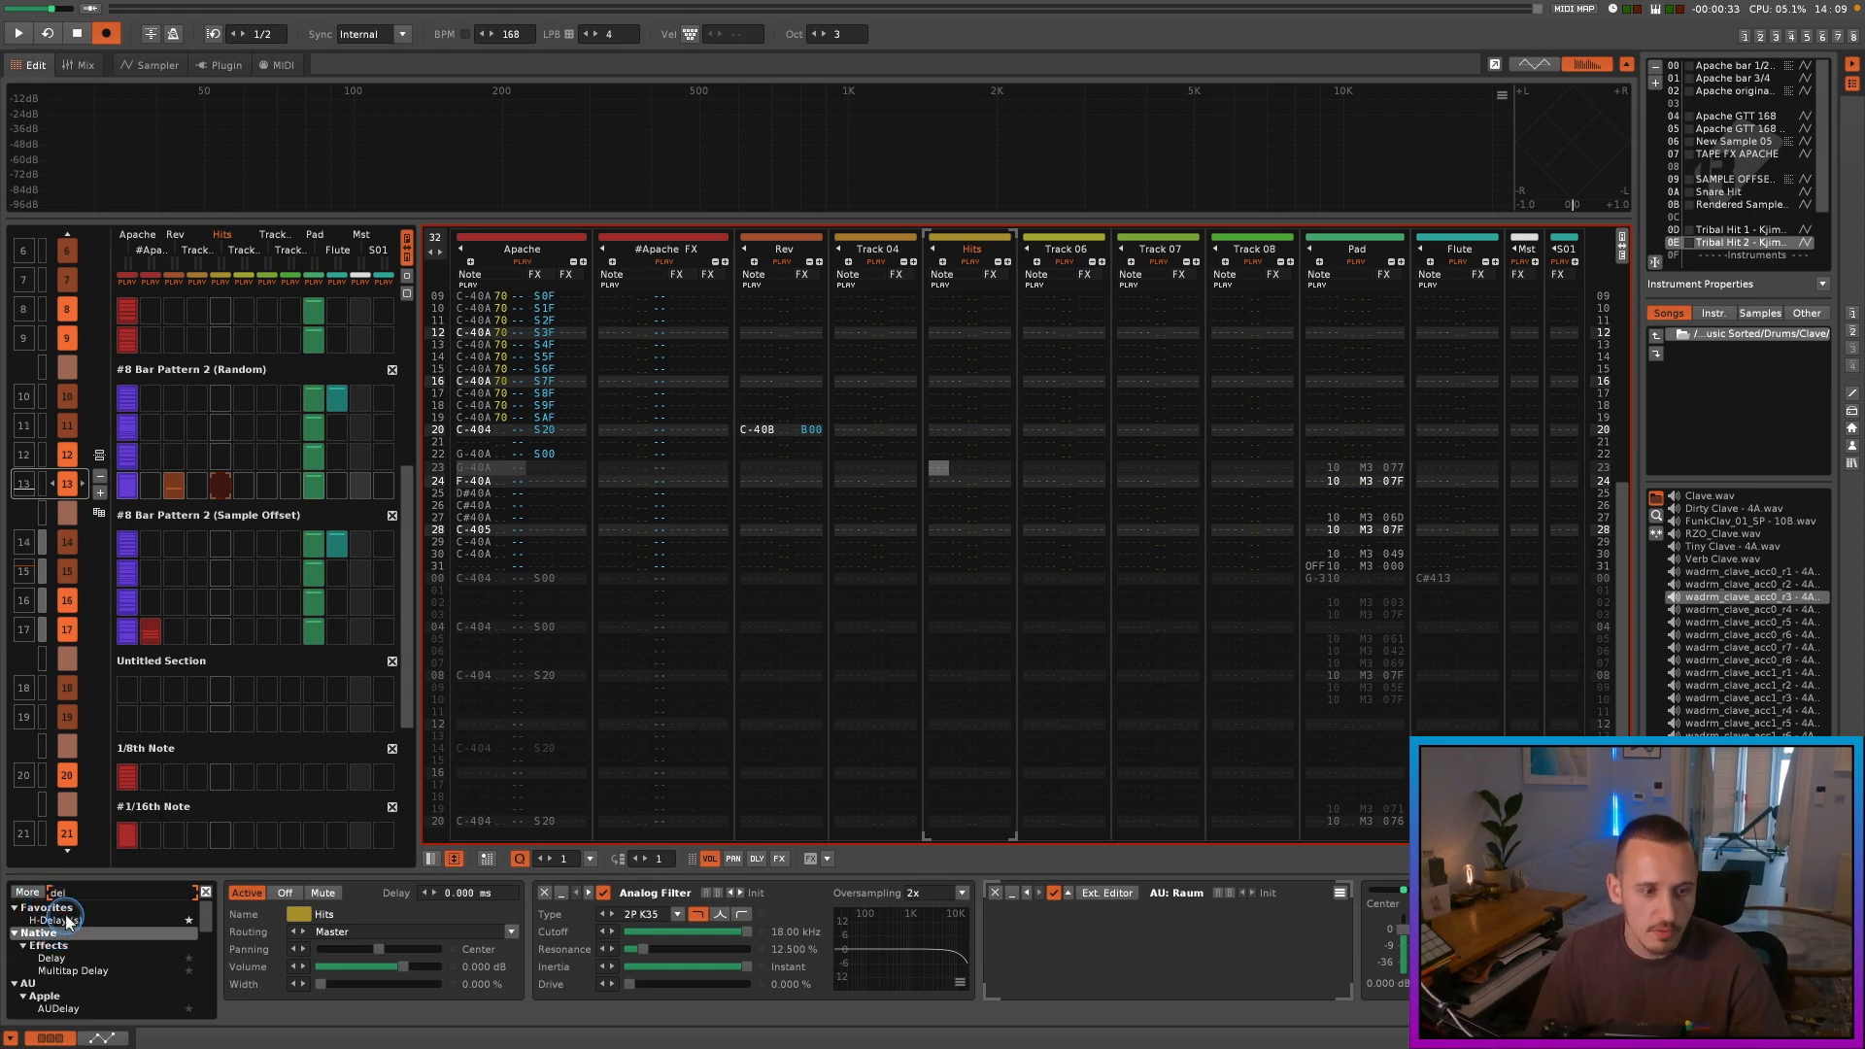
pyautogui.doubleClick(66, 920)
# Step: Increase Raum's decay and make the Analog Filter a high-pass with a cutoff of 0.18 kHz
pyautogui.click(884, 893)
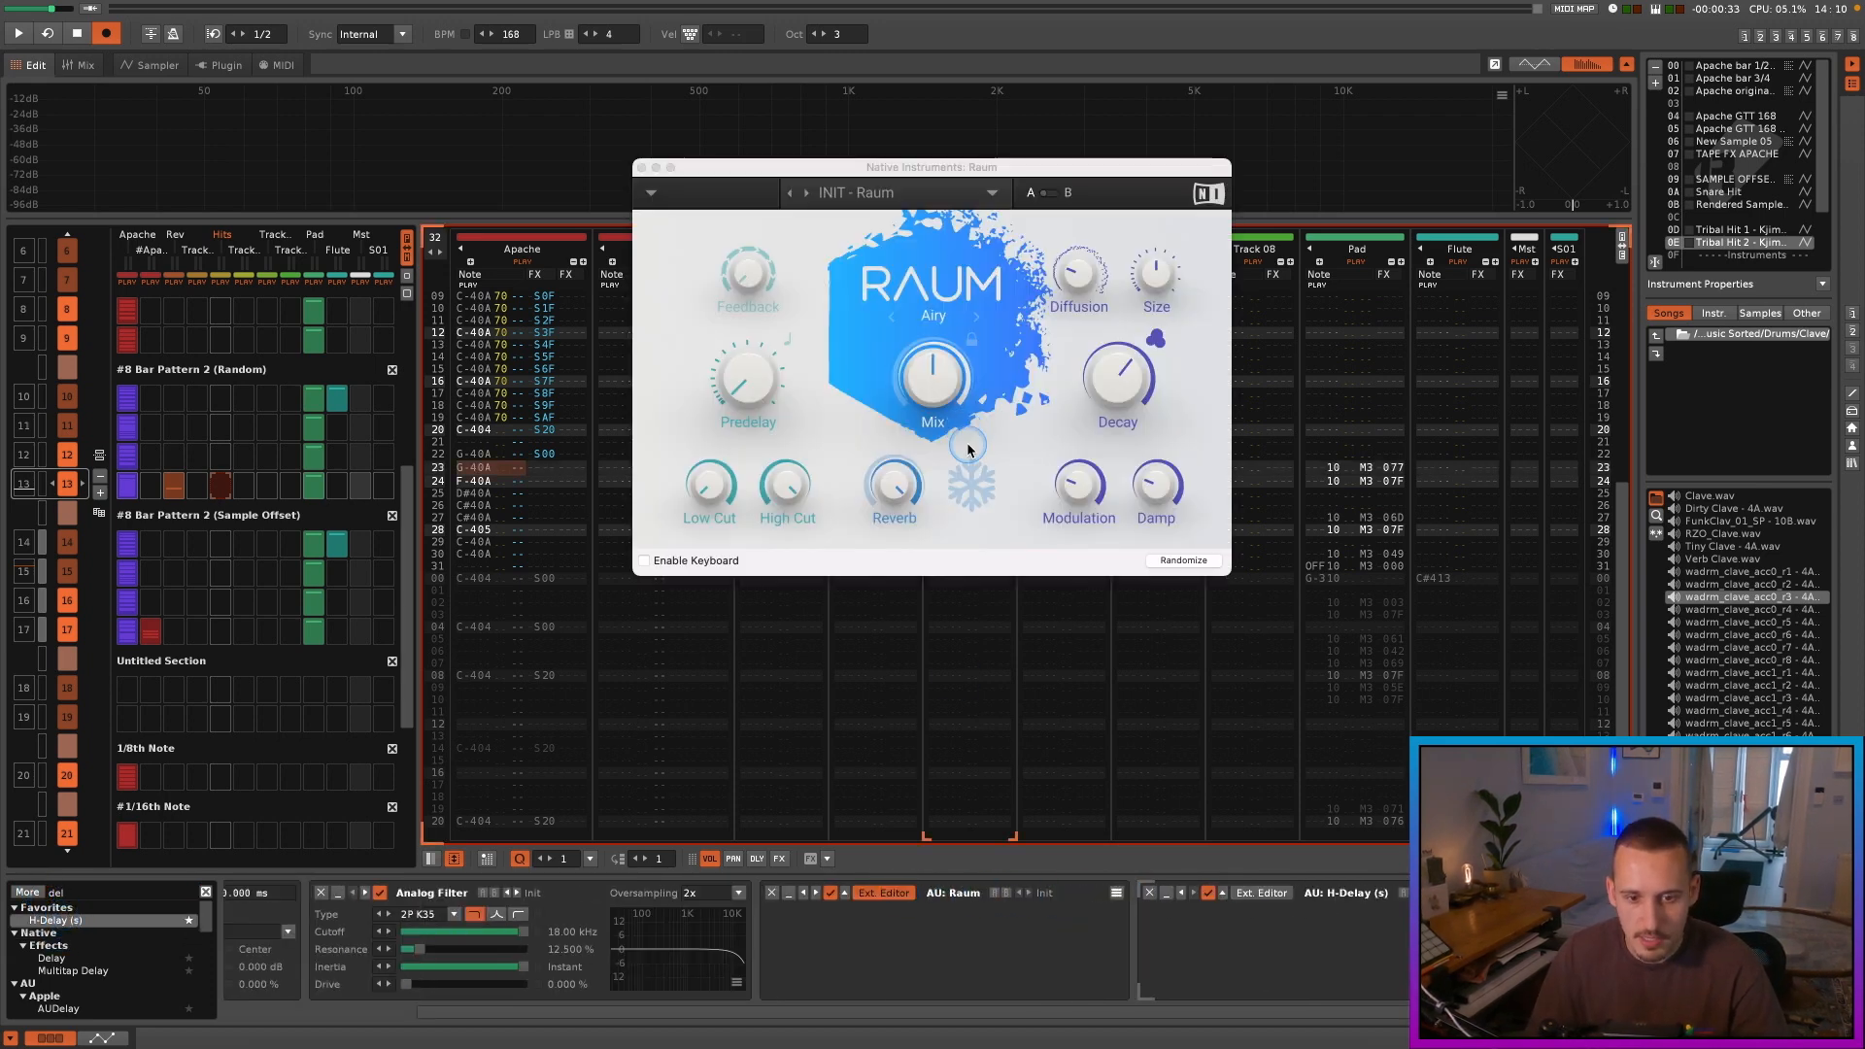
pyautogui.moveTo(1137, 386); pyautogui.dragTo(1129, 356)
pyautogui.click(520, 916)
pyautogui.moveTo(515, 933); pyautogui.dragTo(422, 935)
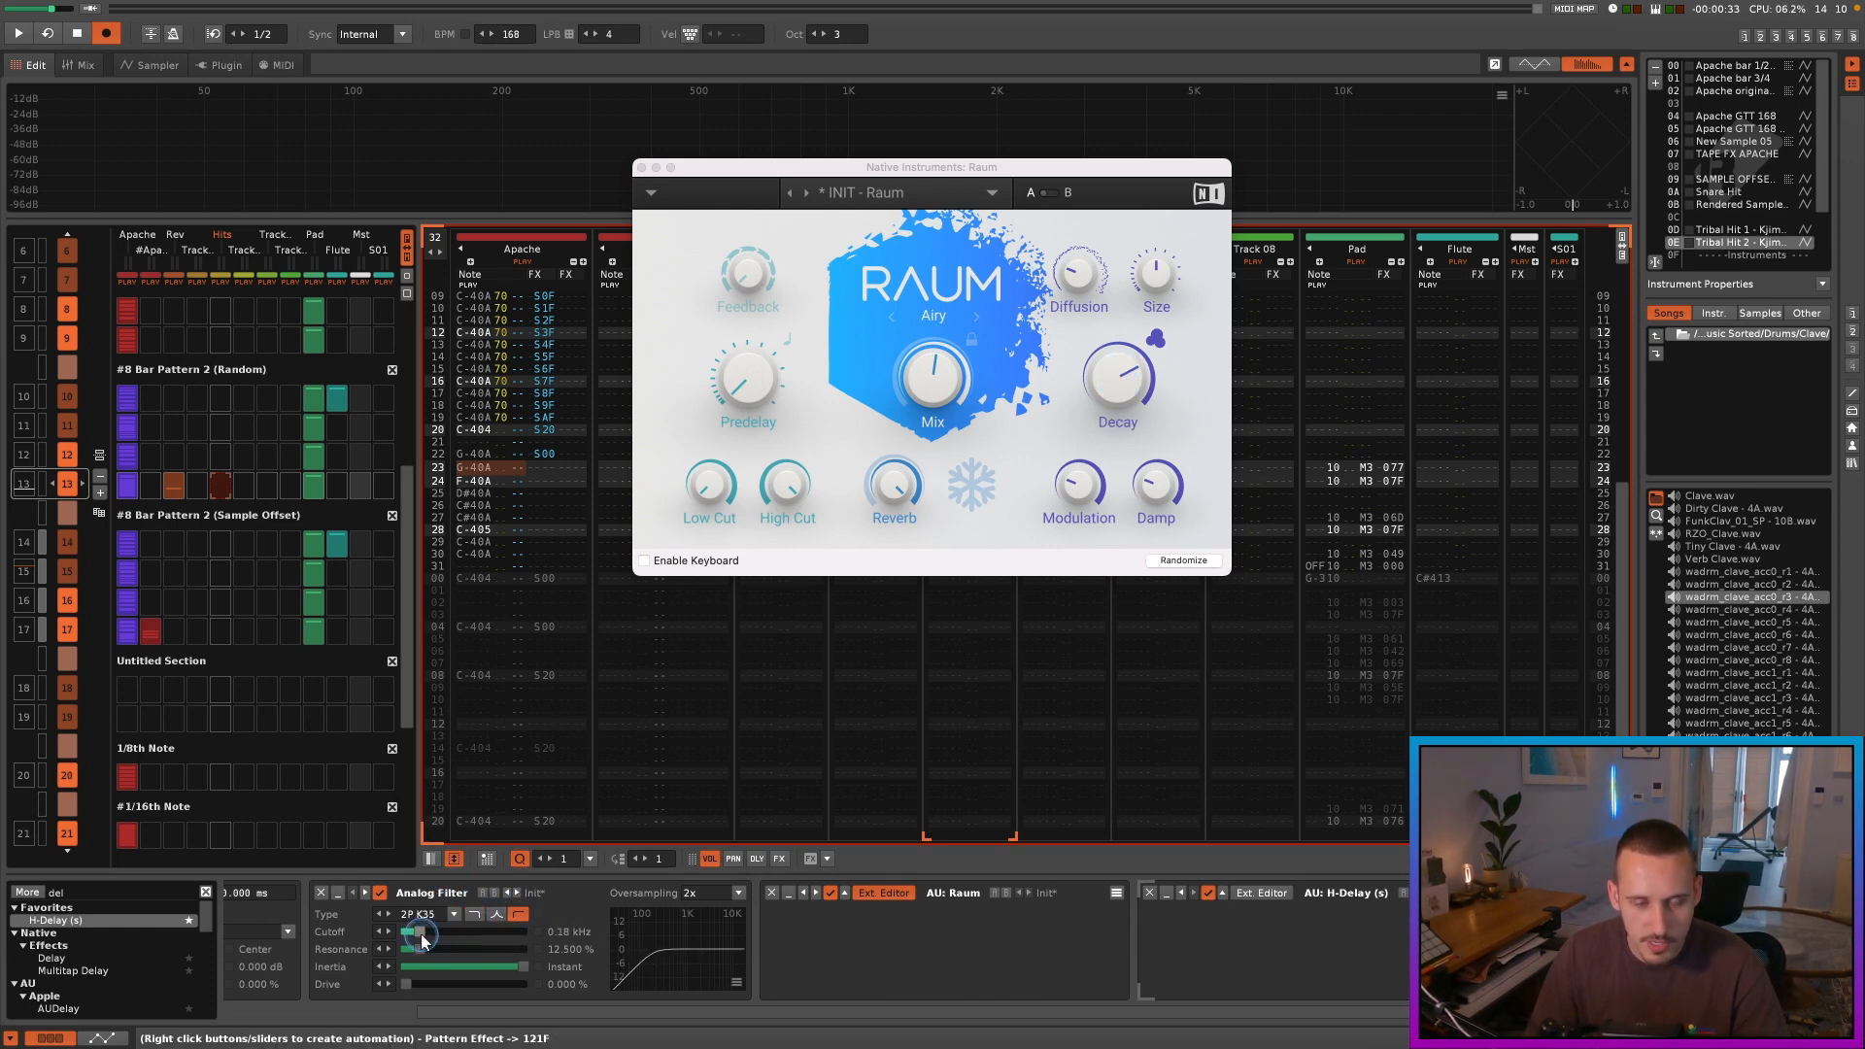
# Step: Lower H-Delay's dry/wet amount and close the H-Delay and Raum windows
pyautogui.click(1261, 893)
pyautogui.moveTo(1248, 255); pyautogui.dragTo(1235, 532)
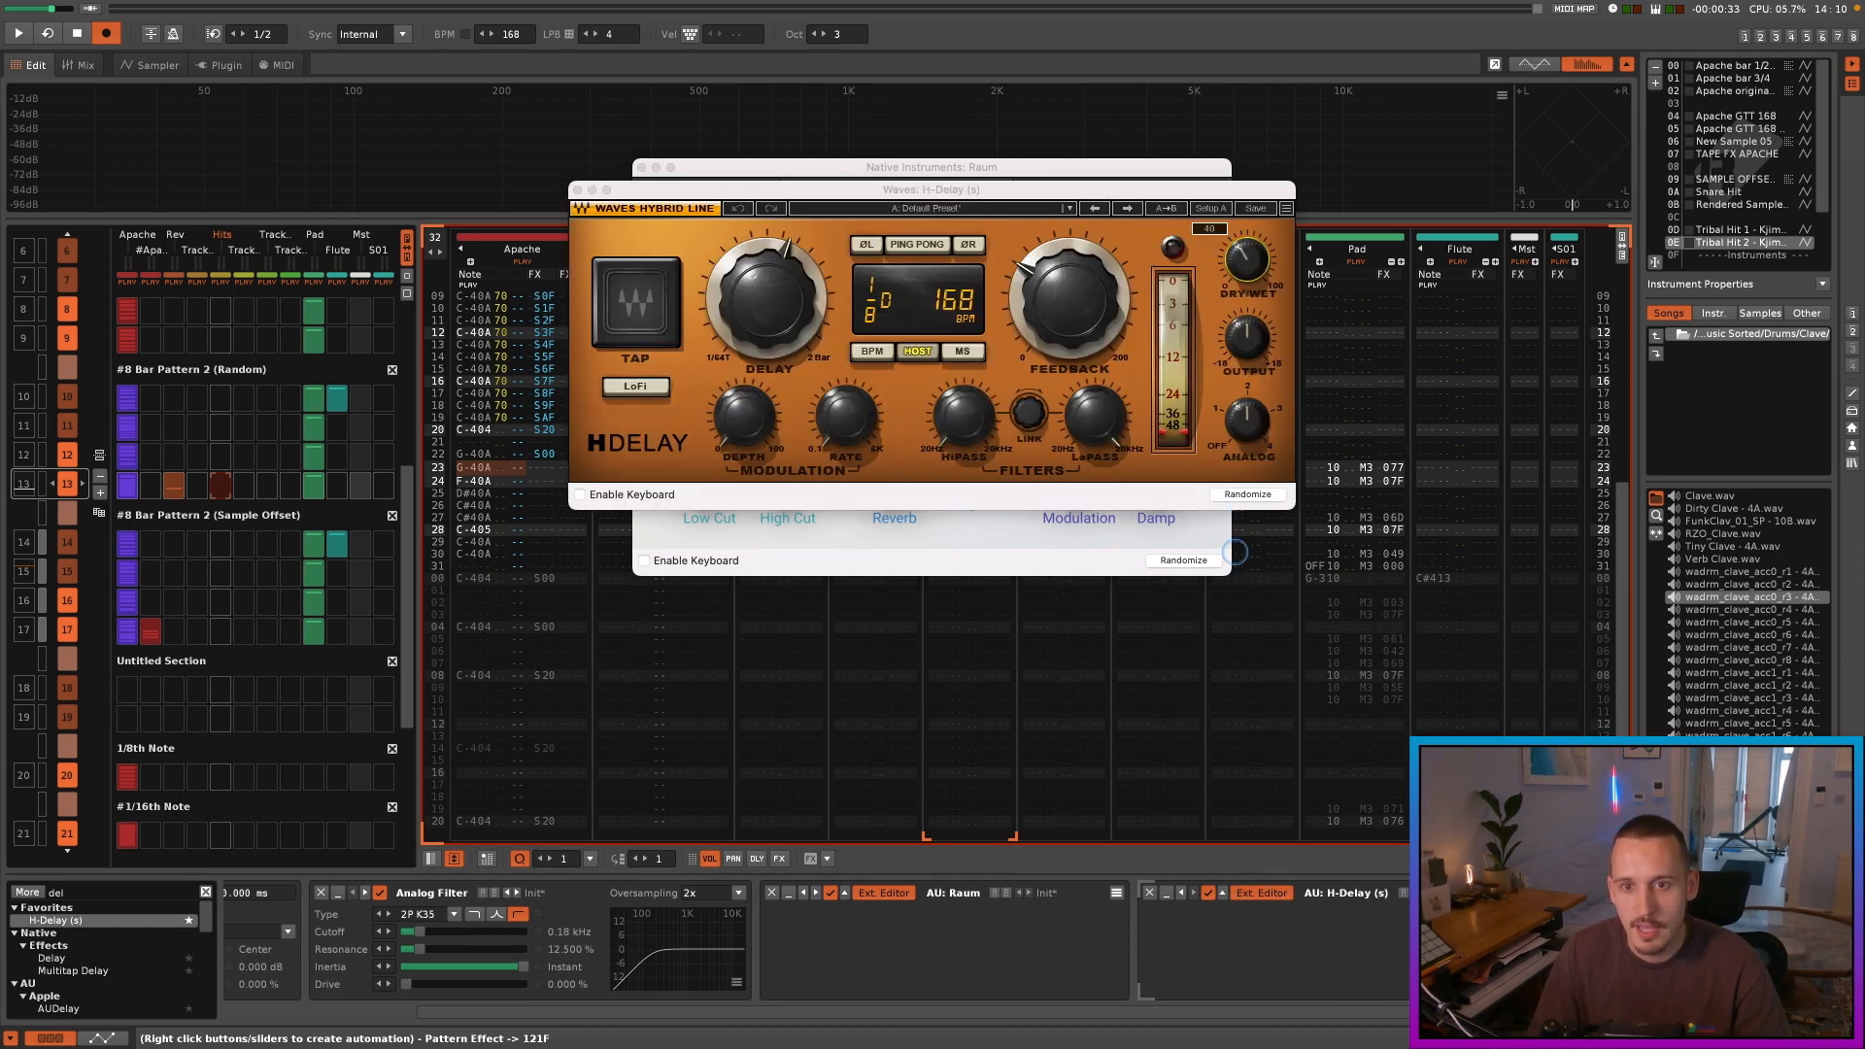
pyautogui.click(577, 190)
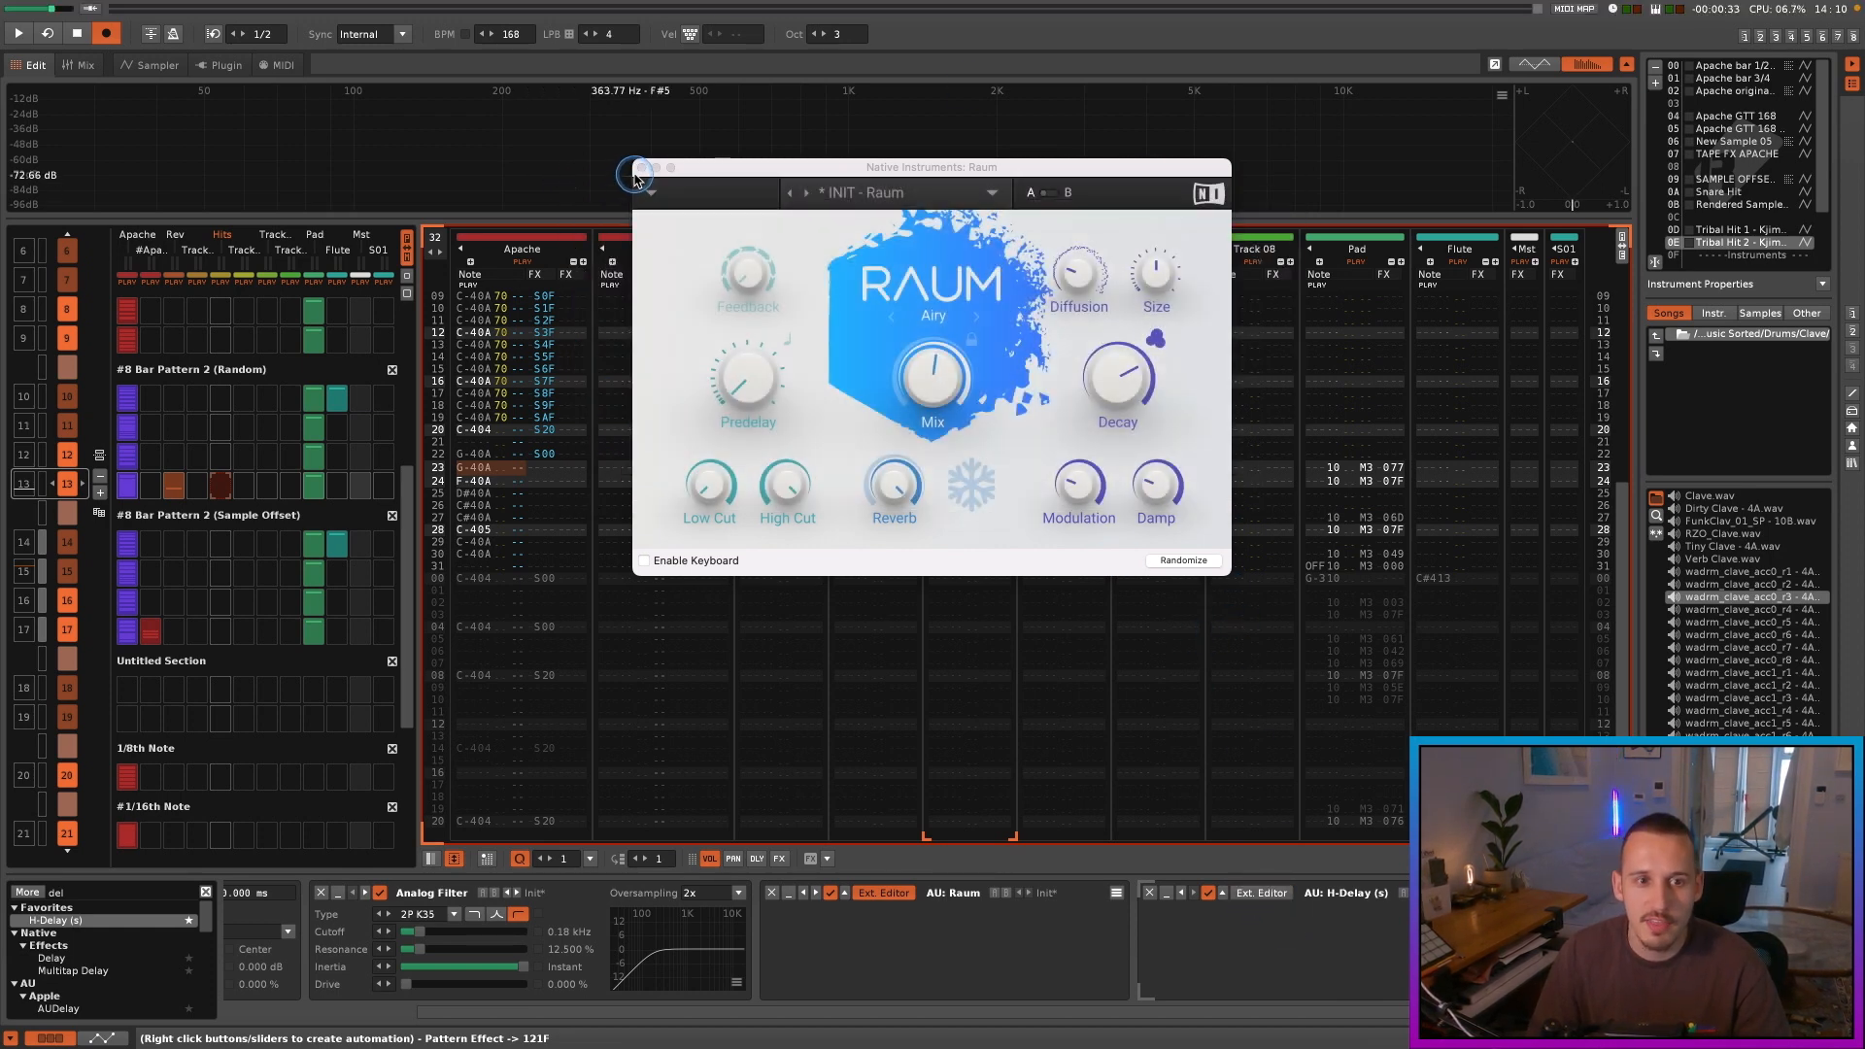
pyautogui.click(642, 167)
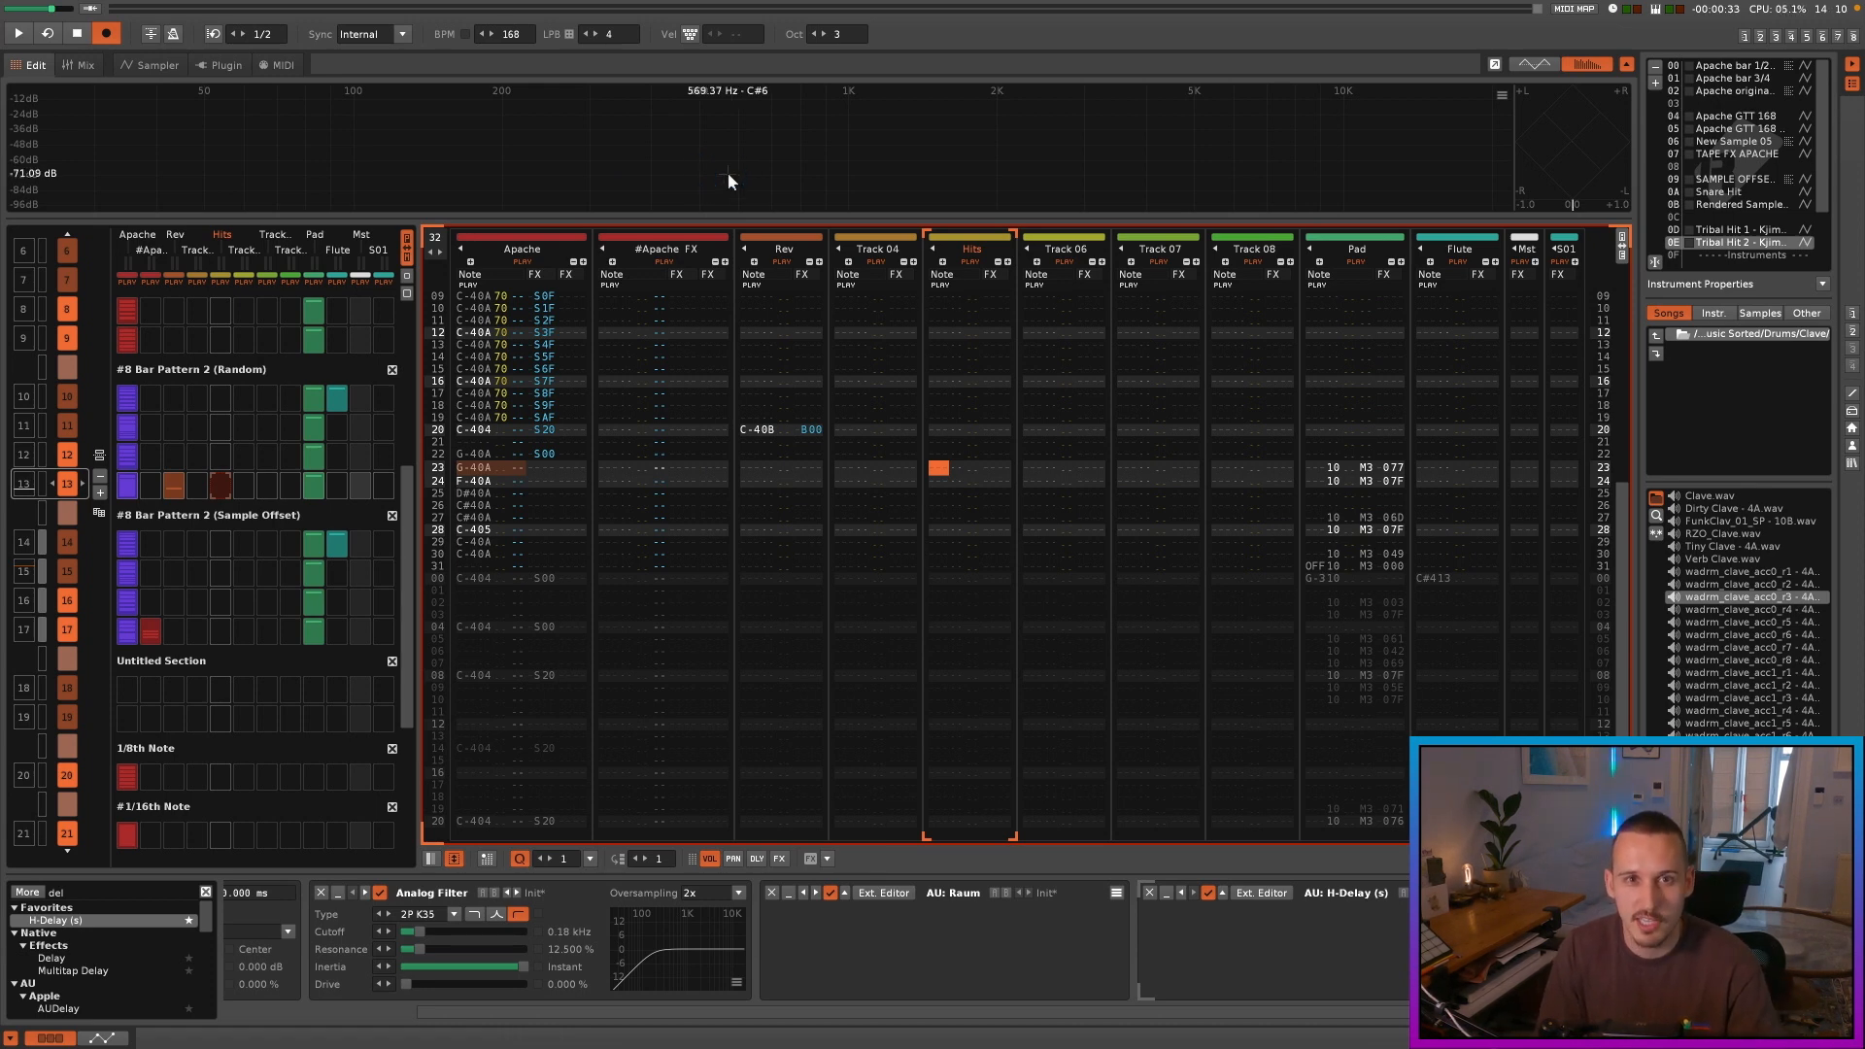
# Step: Enter Tribal Hit 1 at C-4 on line 00 of the Hits track in pattern 13 with edit step 0, and audition it
pyautogui.click(949, 329)
pyautogui.press('F9')
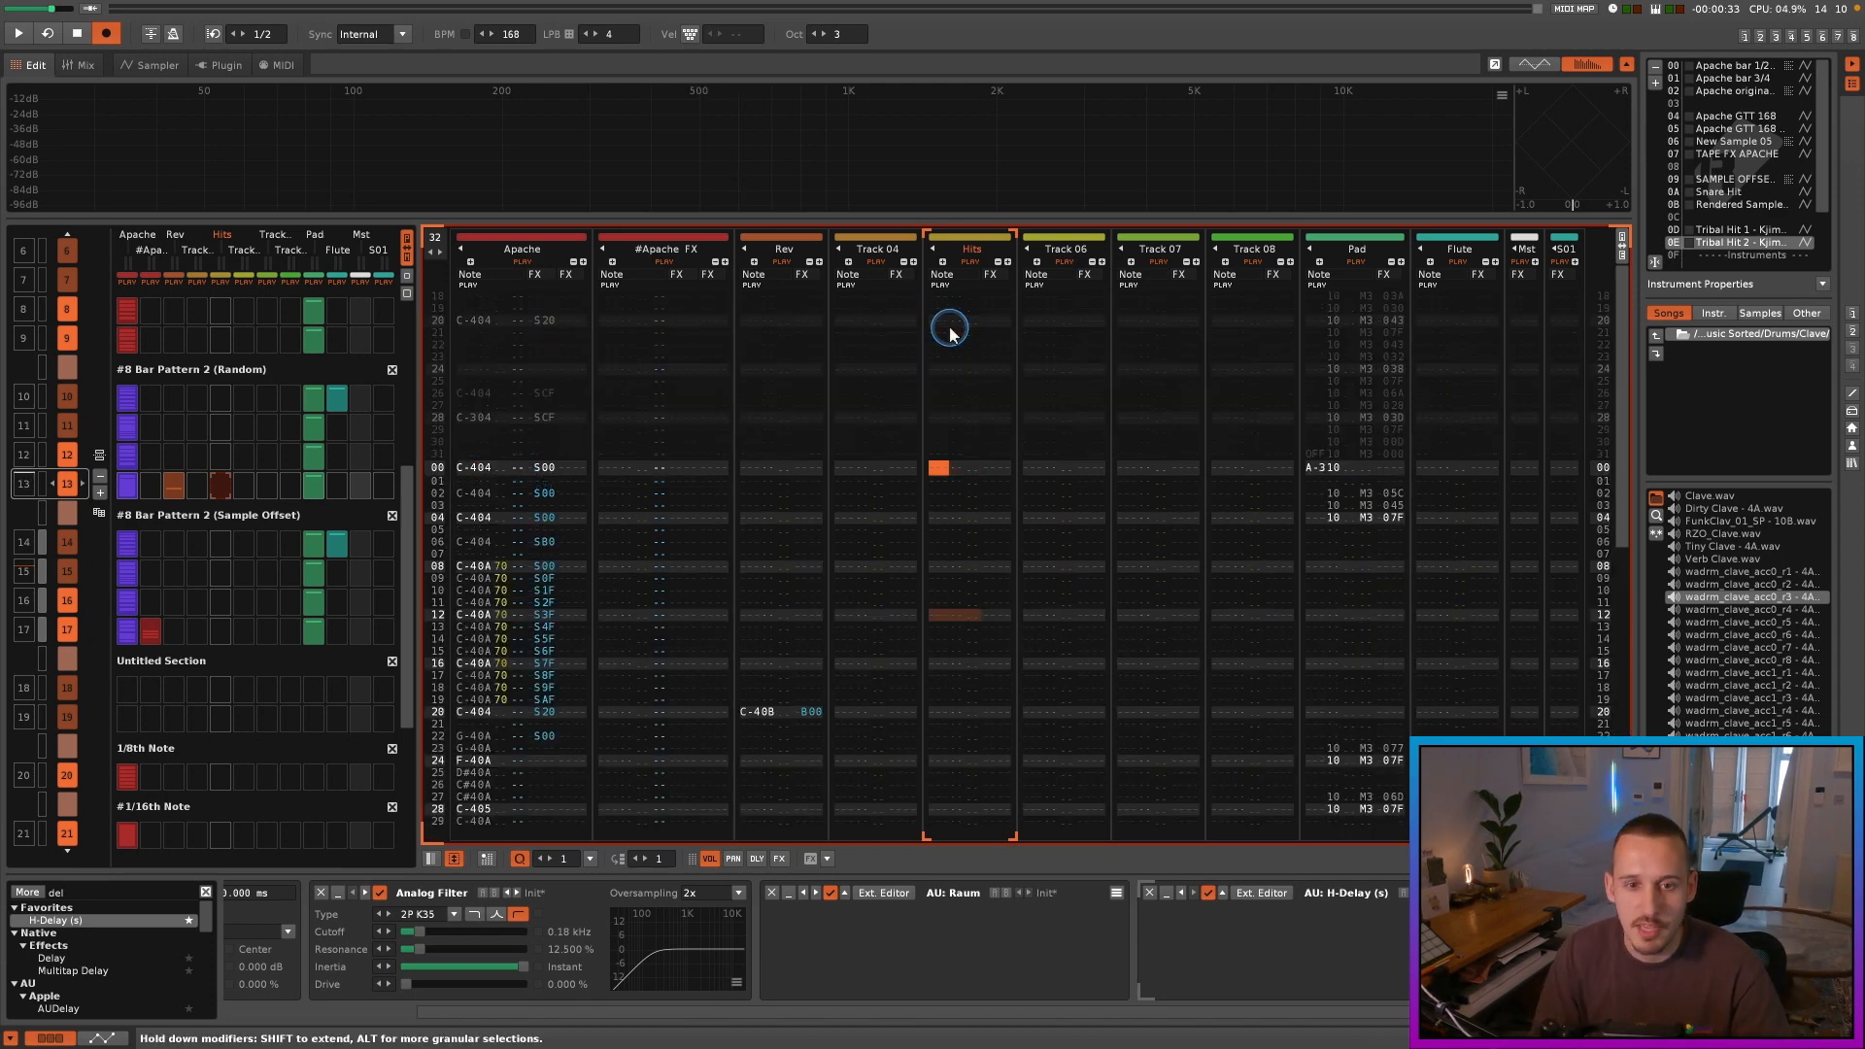
pyautogui.hotkey('alt', 'Up')
pyautogui.press('z')
pyautogui.press('Up')
pyautogui.press('super+0')
pyautogui.press('q')
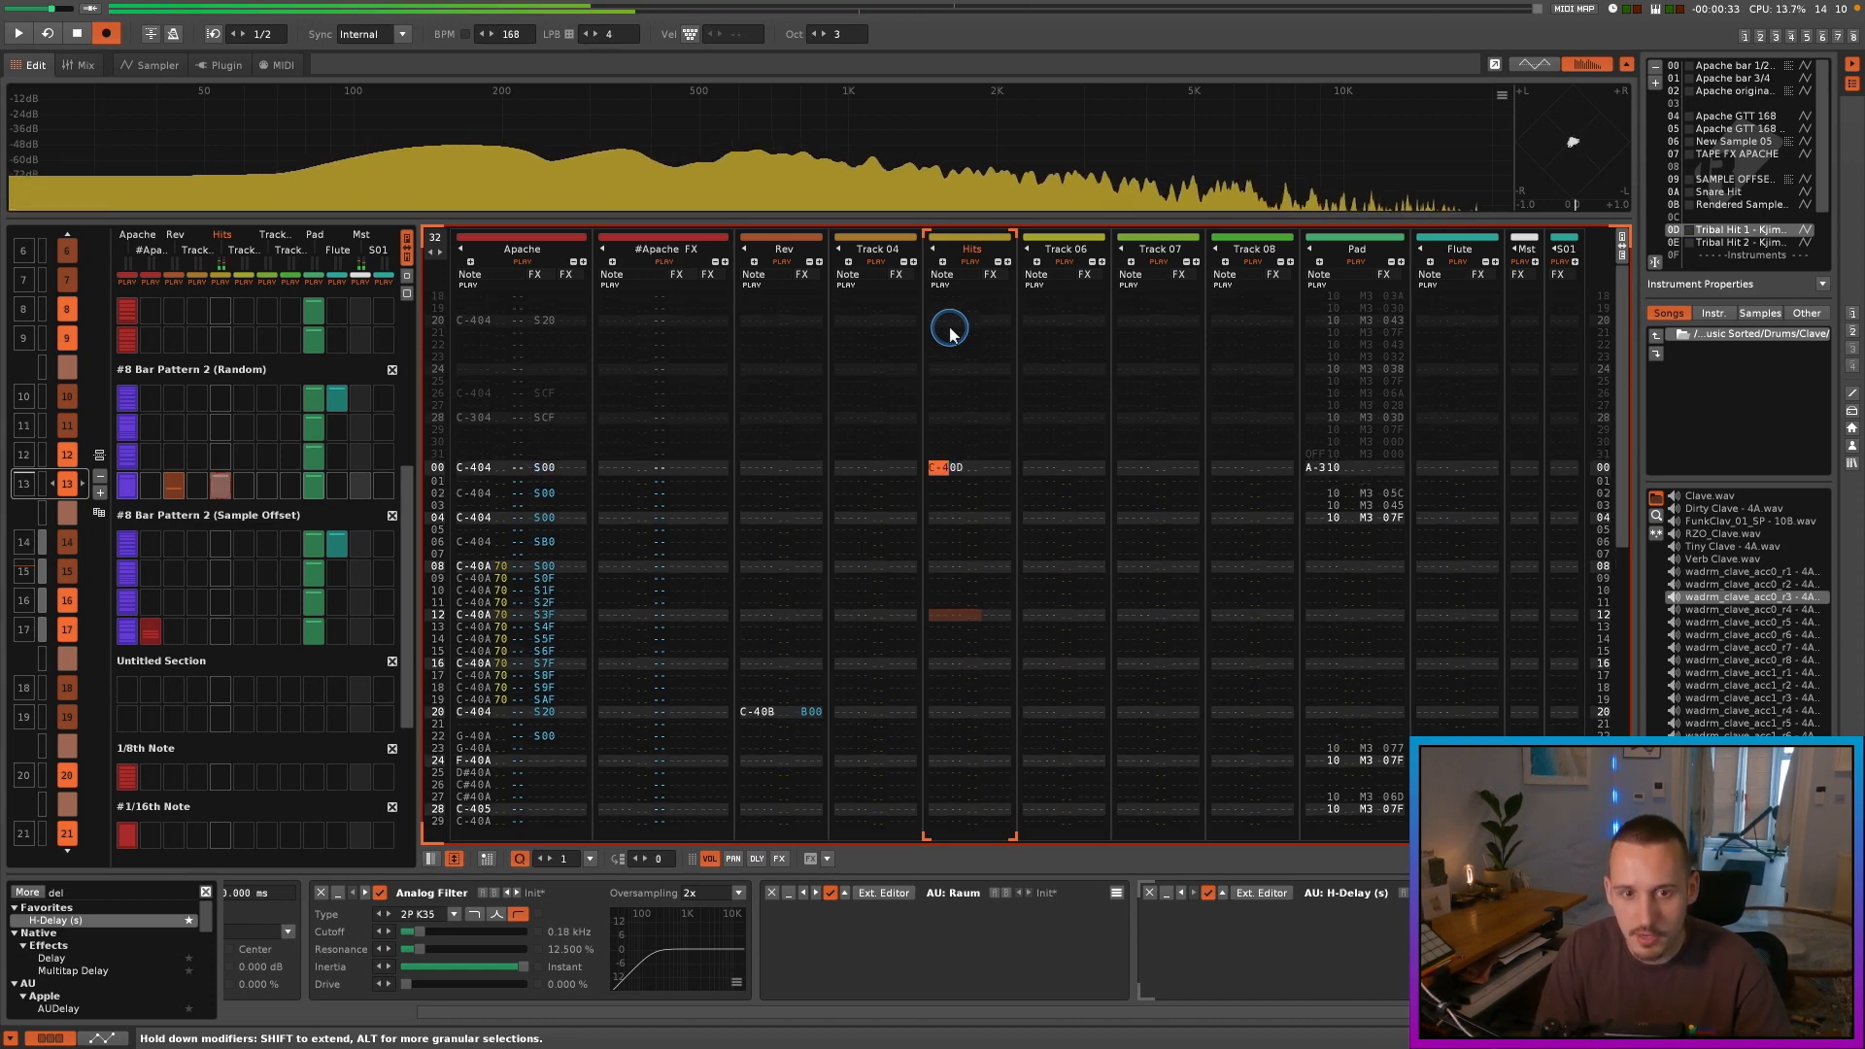
pyautogui.press('space')
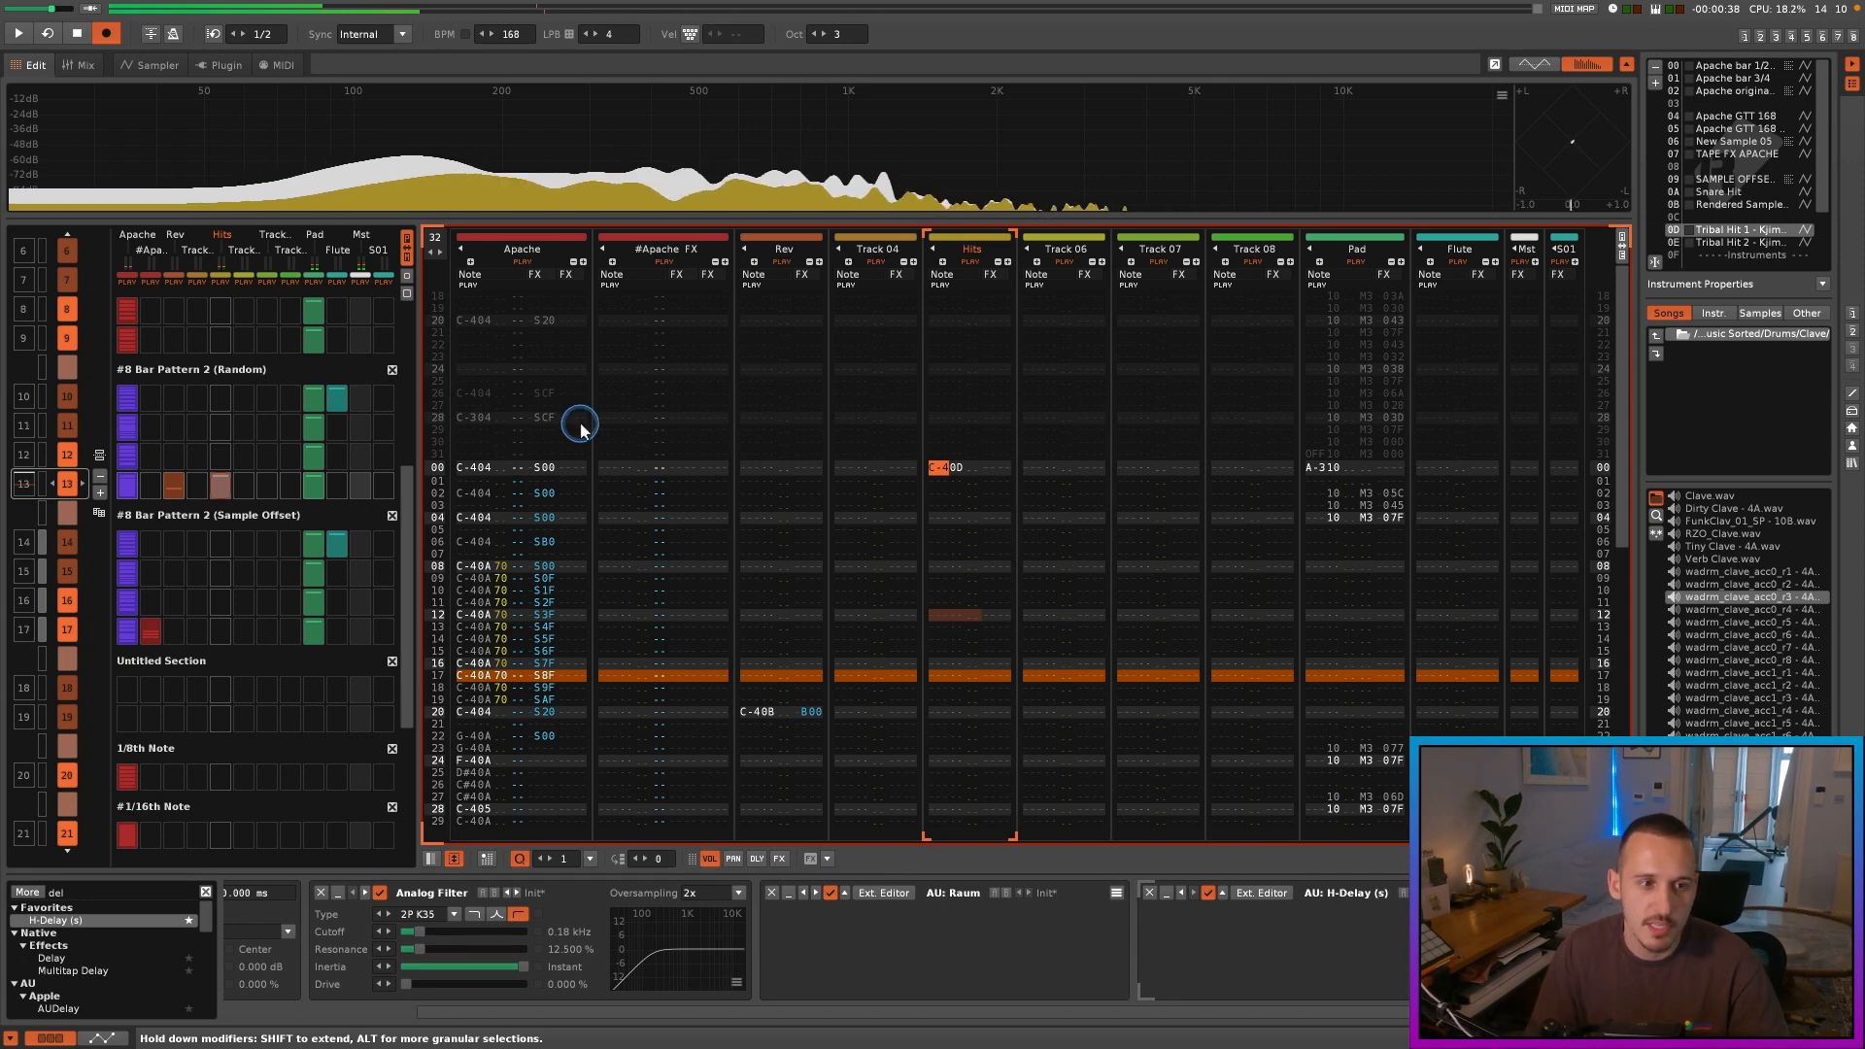
# Step: Move the Rev and Hits blocks from pattern 13 to pattern 10 in the pattern matrix
pyautogui.moveTo(185, 486)
pyautogui.mouseDown()
pyautogui.moveTo(179, 363)
pyautogui.moveTo(192, 489)
pyautogui.mouseUp()
pyautogui.scroll(-8, 184, 485)
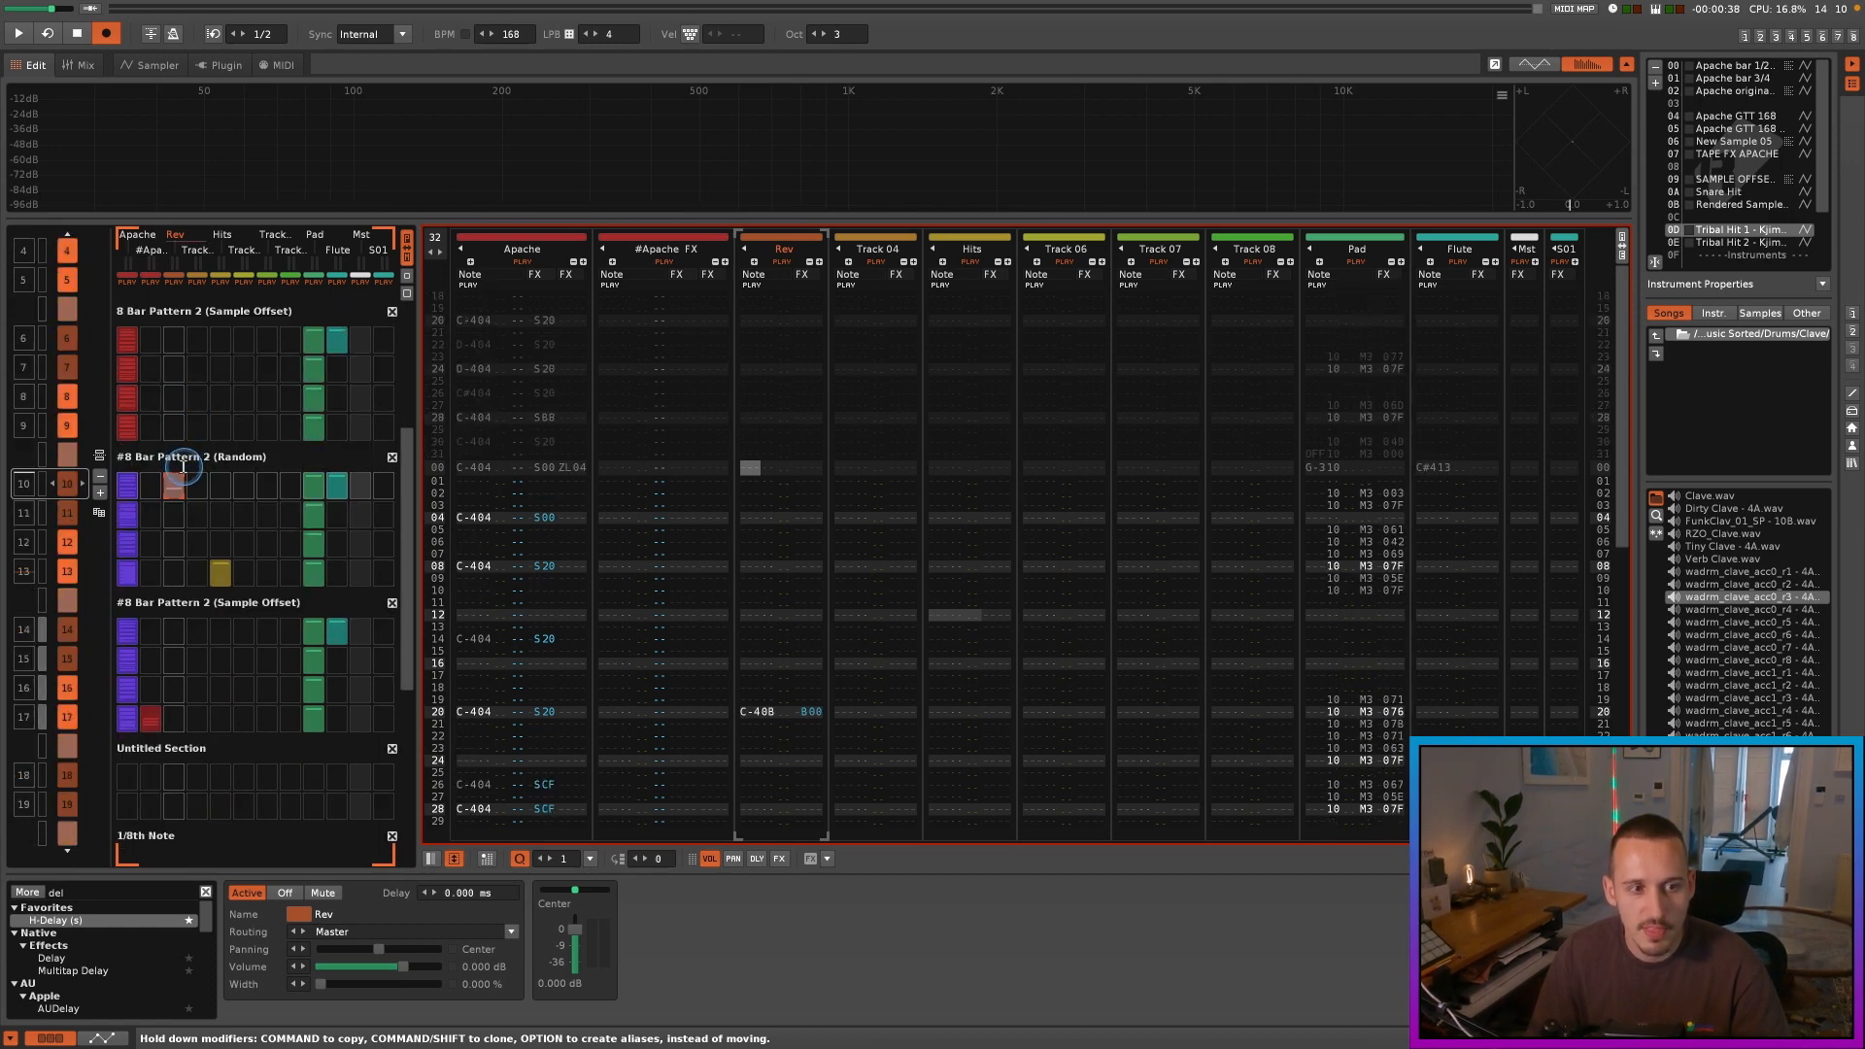
pyautogui.click(770, 715)
pyautogui.moveTo(813, 460); pyautogui.dragTo(817, 472)
pyautogui.press('super+z')
pyautogui.moveTo(230, 518); pyautogui.dragTo(241, 492)
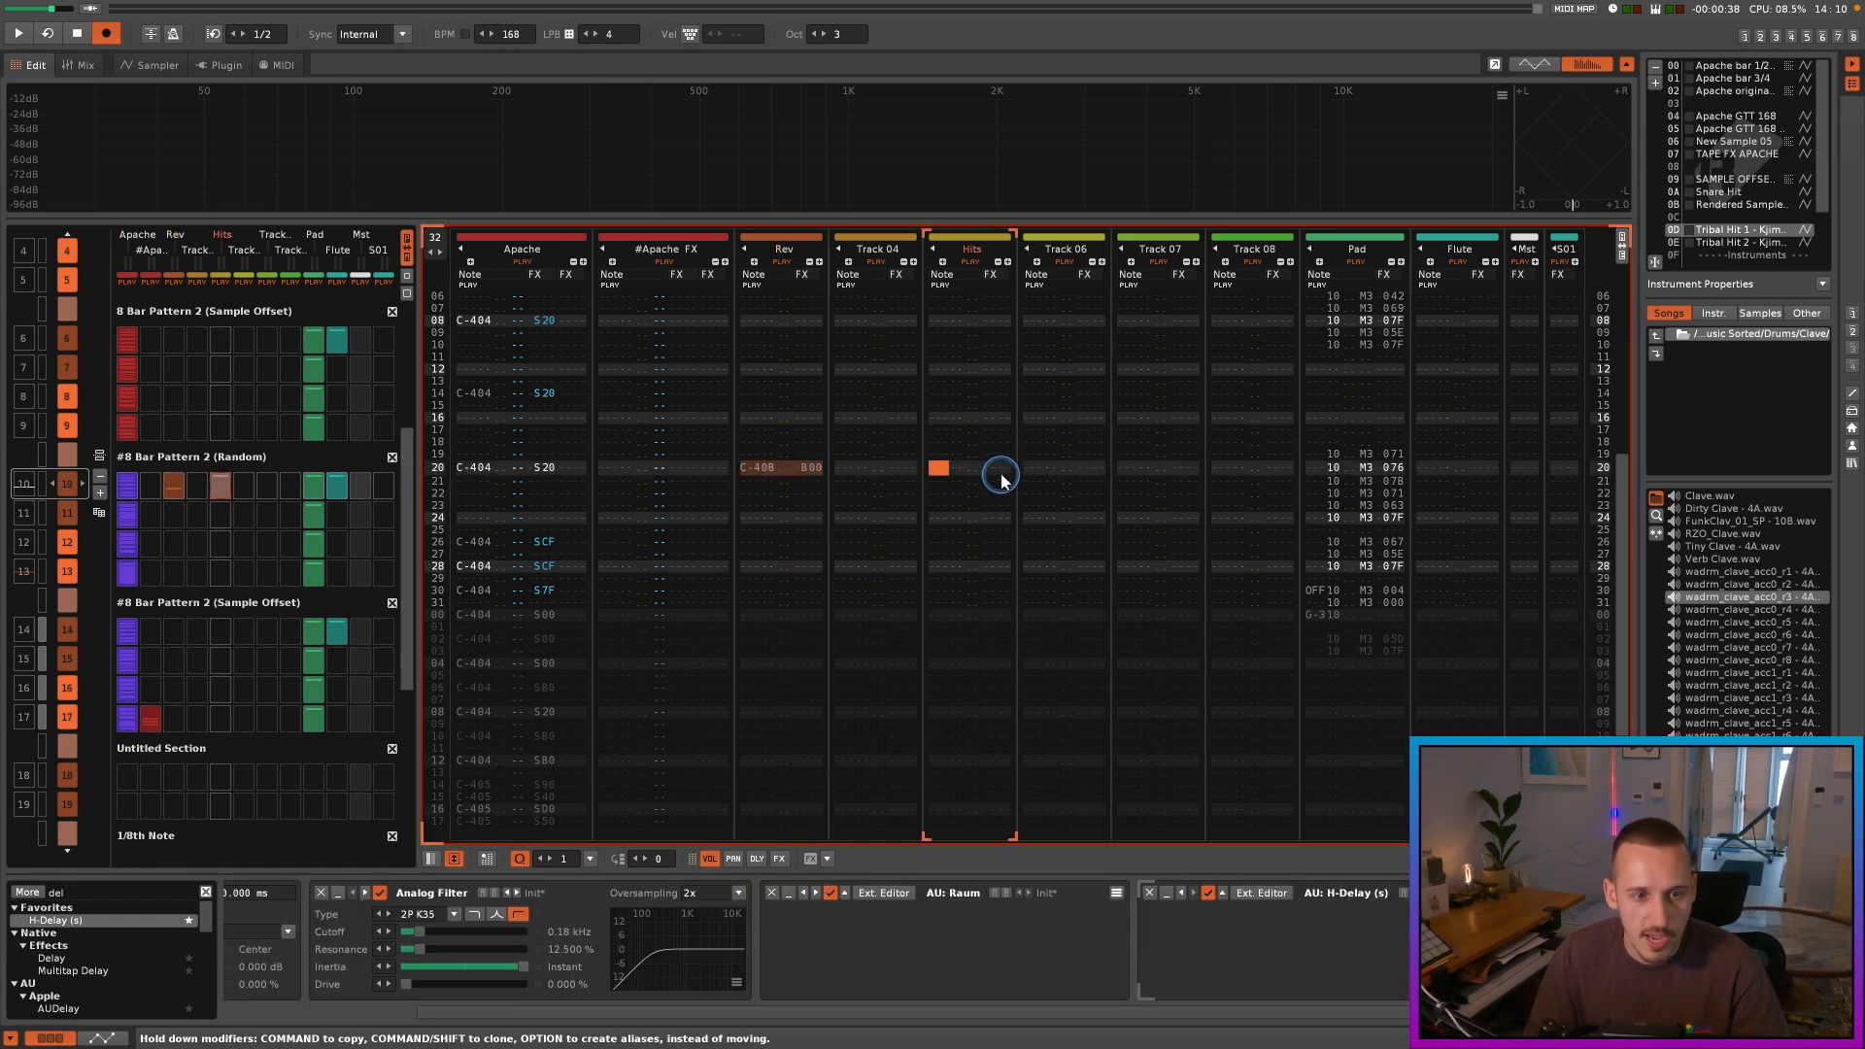
# Step: Audition pattern 10 with the tribal hit from its first line
pyautogui.click(1003, 476)
pyautogui.press('Home')
pyautogui.press('Left')
pyautogui.press('space')
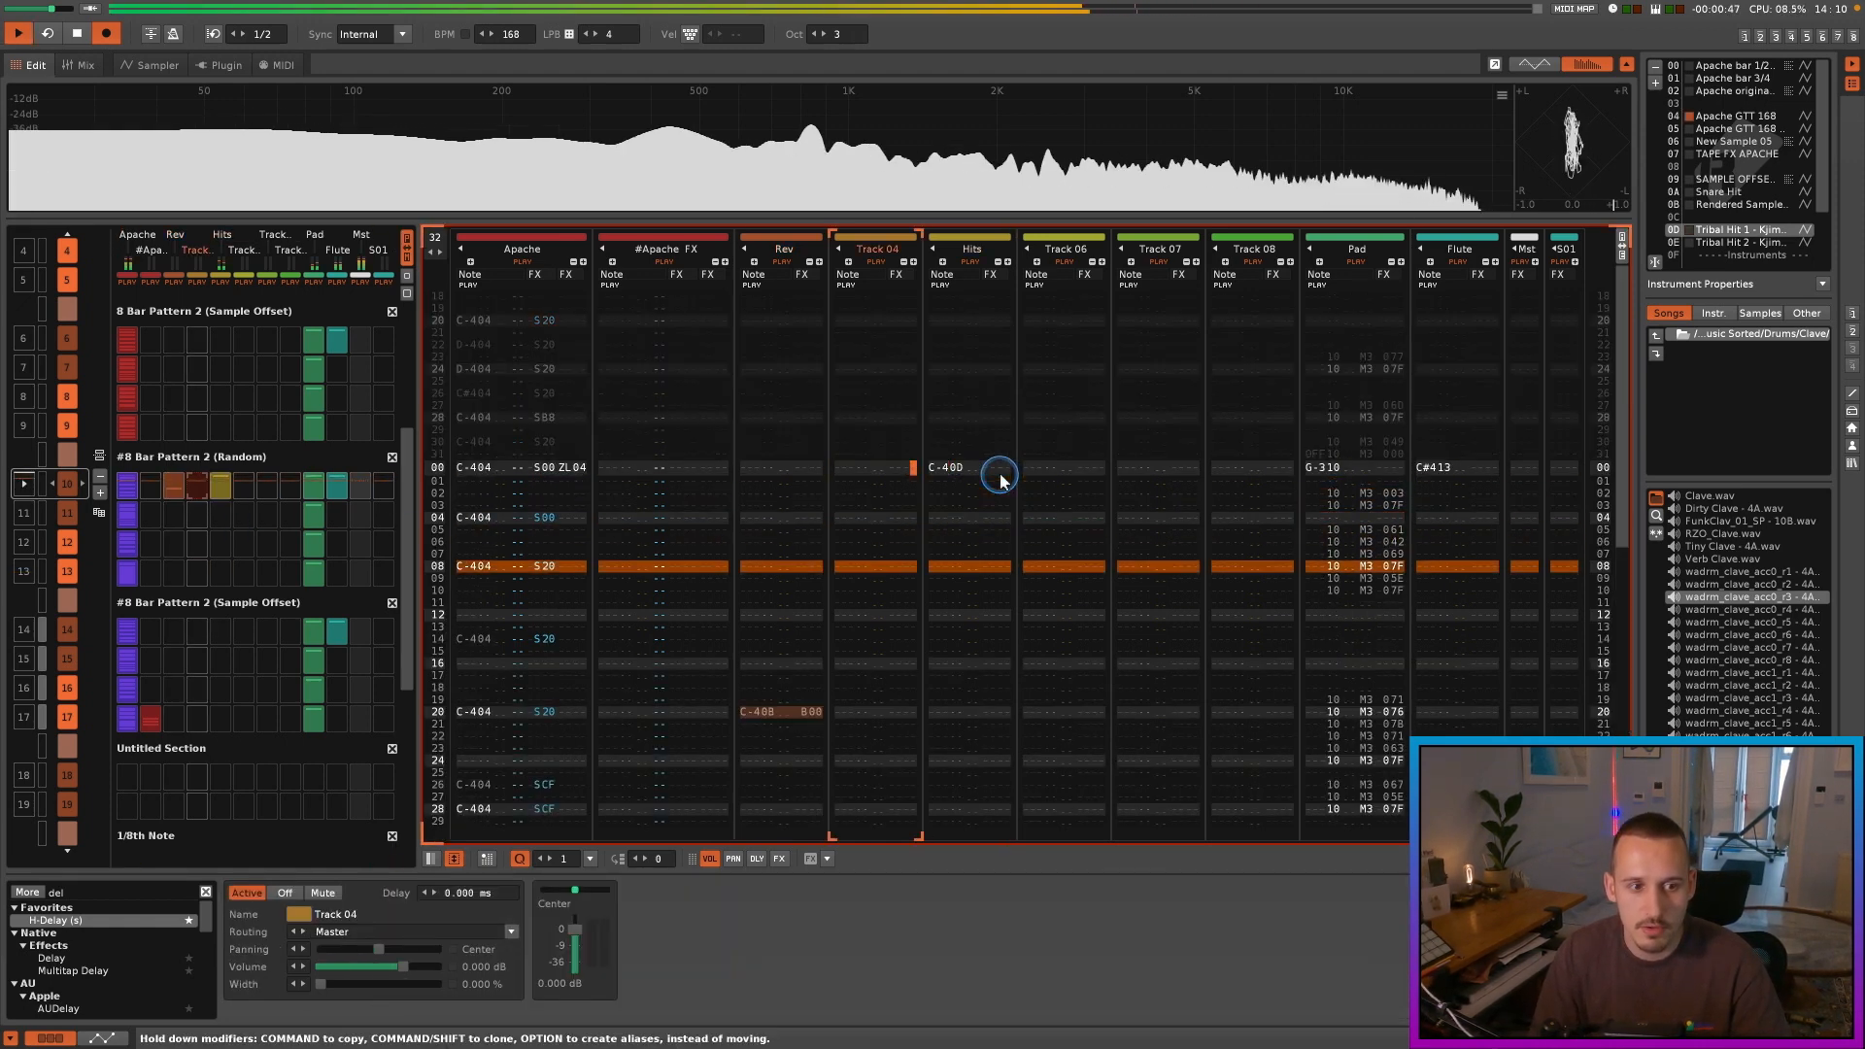
# Step: Delete the Hits note from pattern 12 and enter Tribal Hit 2 at C-4 on line 00 of the Hits track in pattern 14
pyautogui.click(950, 471)
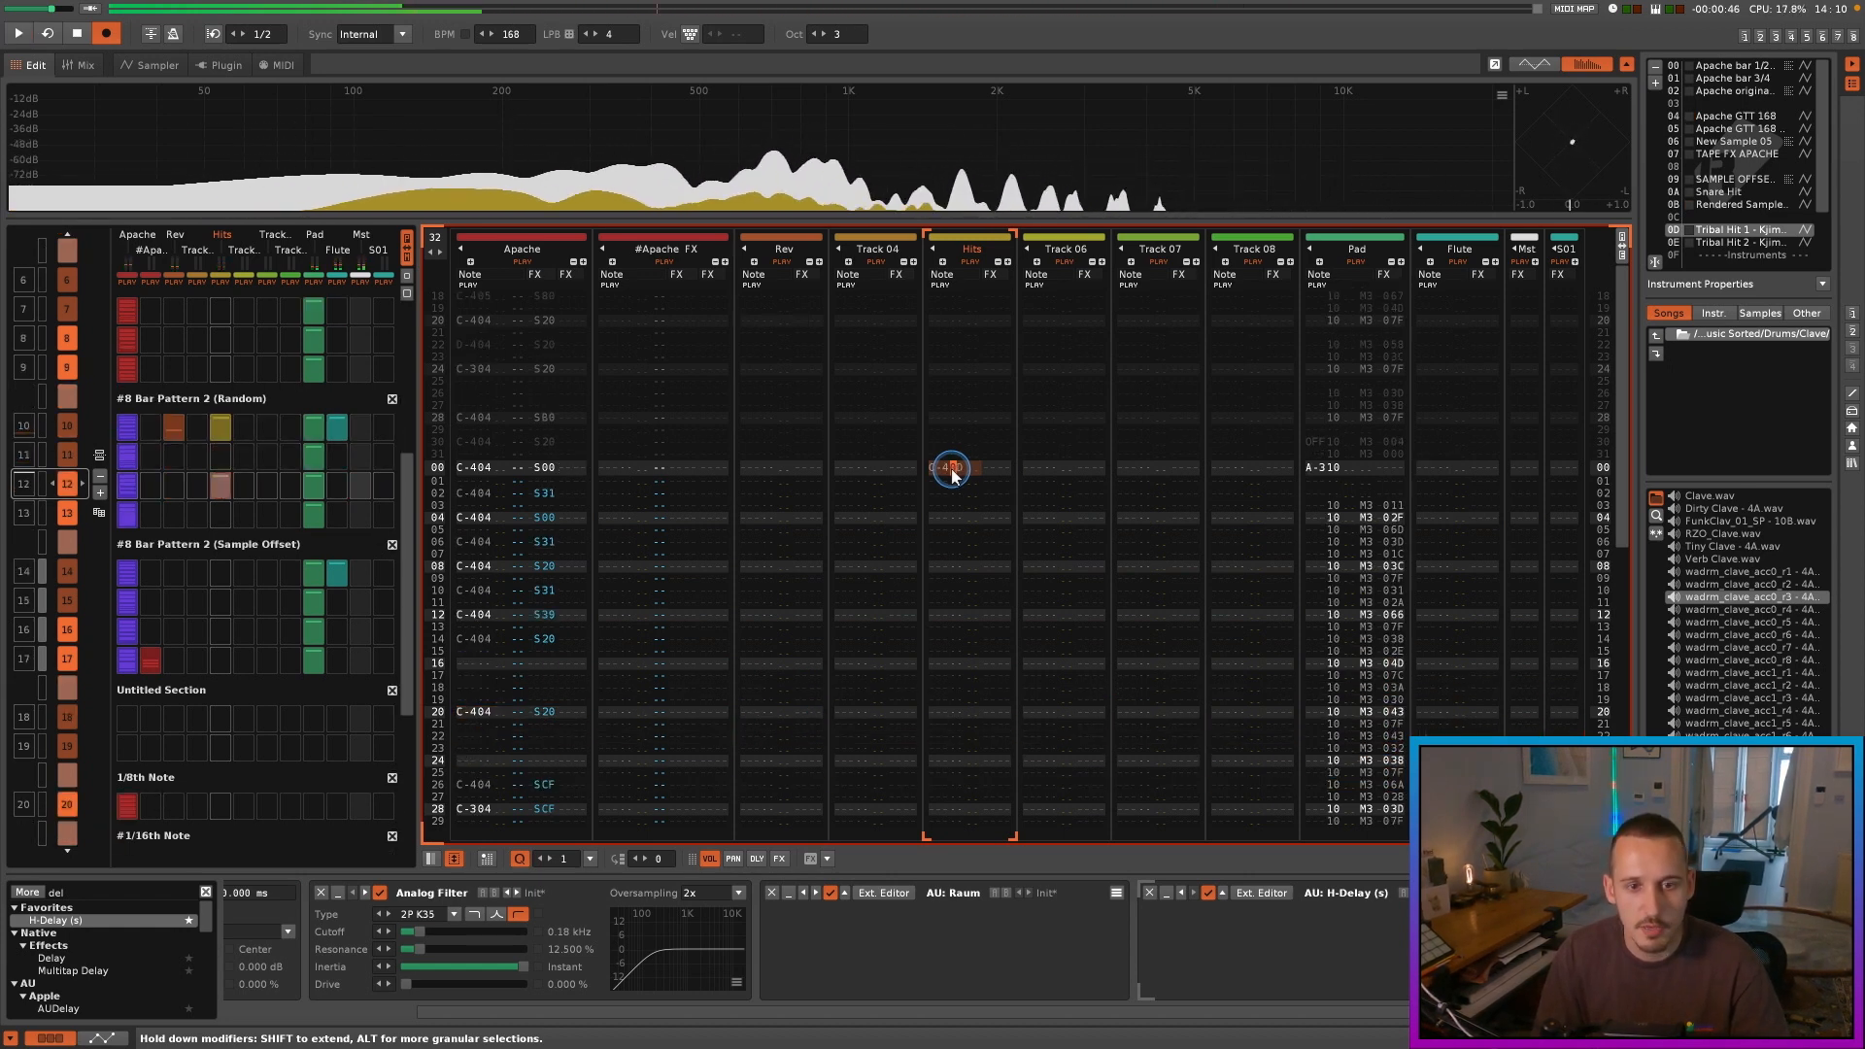
pyautogui.press('Left')
pyautogui.hotkey('alt', 'Down')
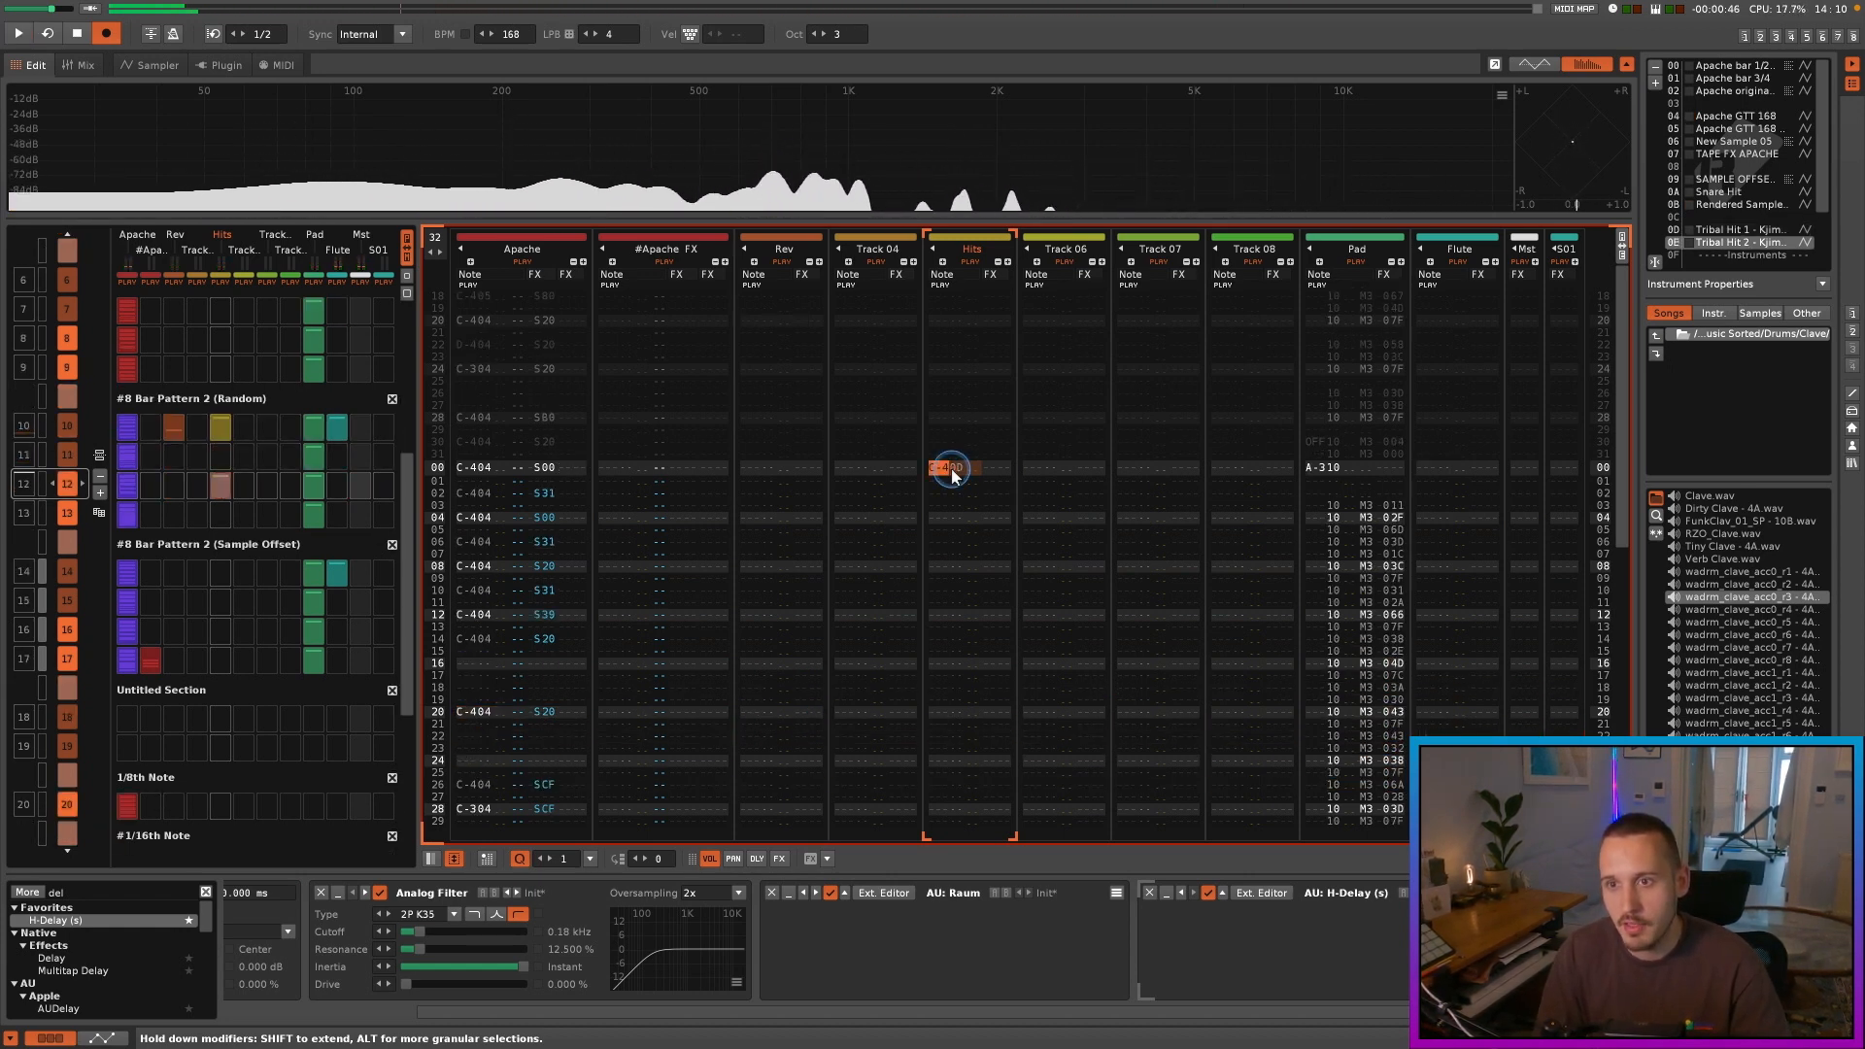
pyautogui.press('Delete')
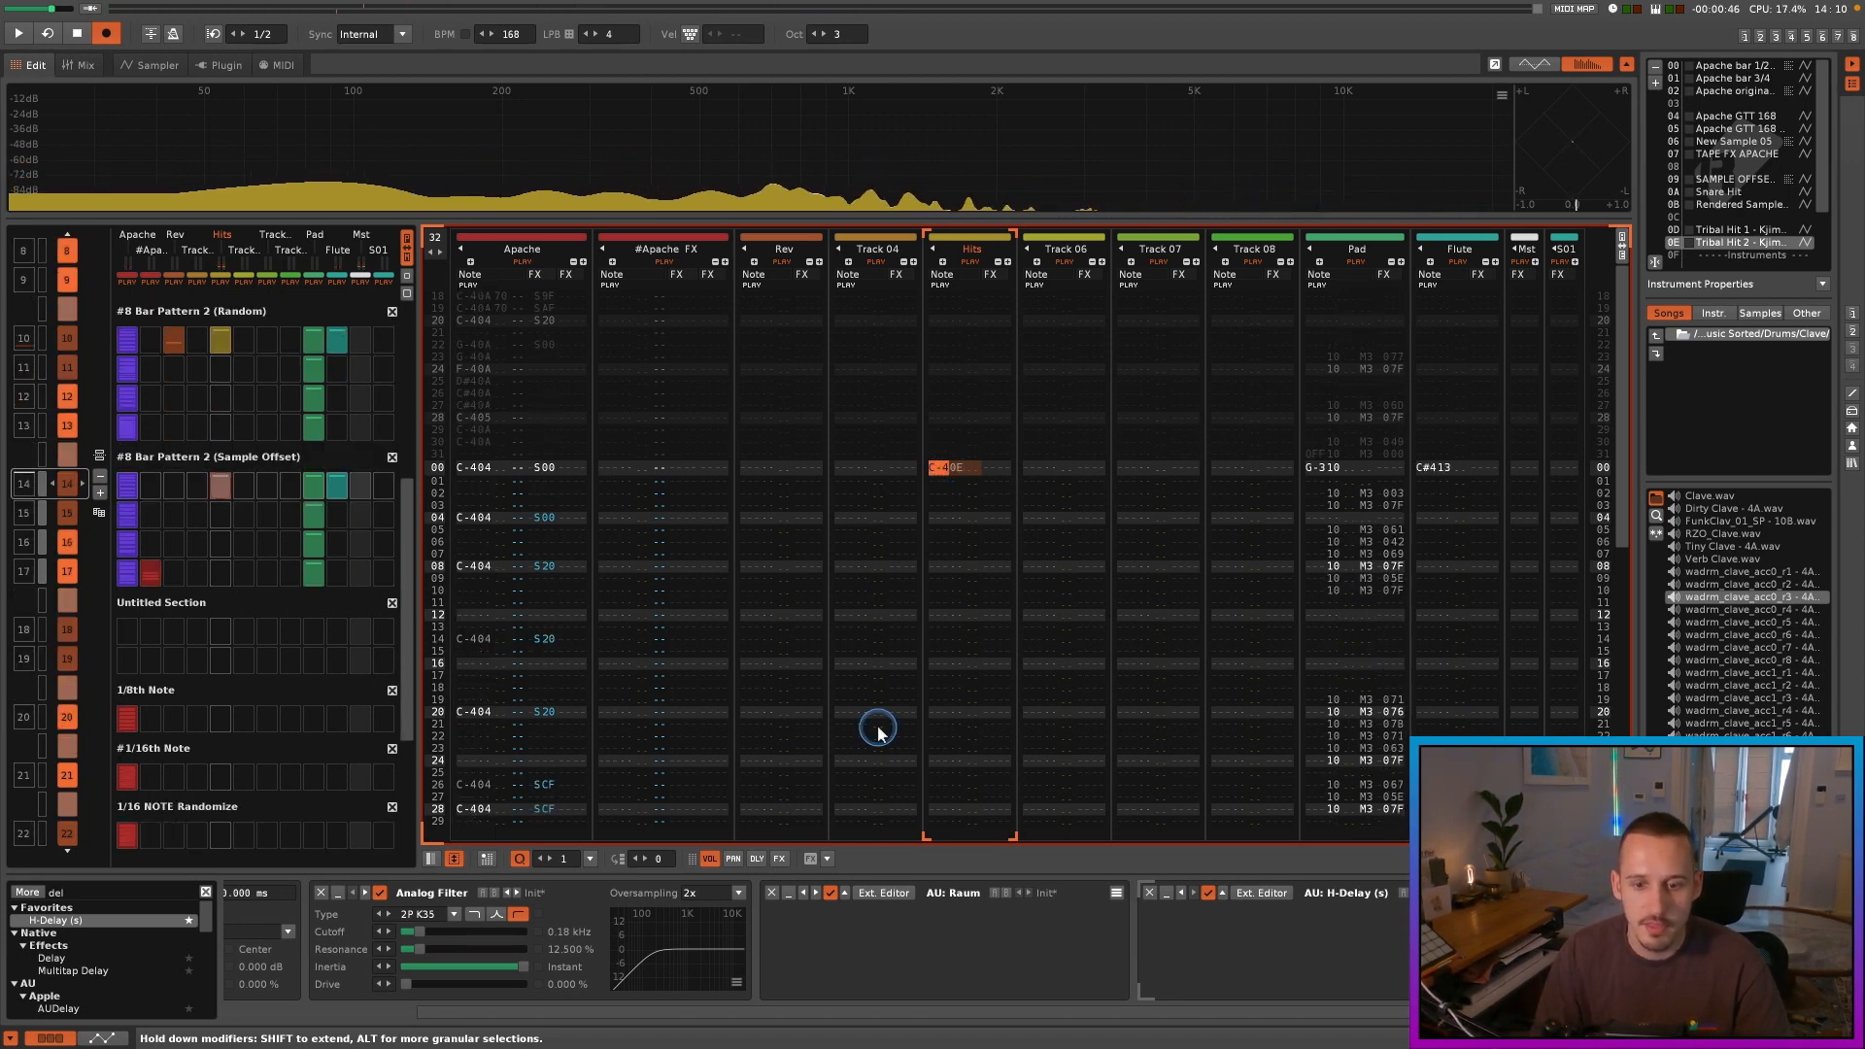
# Step: Set the Hits filter cutoff to 1.51 kHz and give H-Delay a 1/4 delay time with more feedback
pyautogui.moveTo(418, 931); pyautogui.dragTo(426, 931)
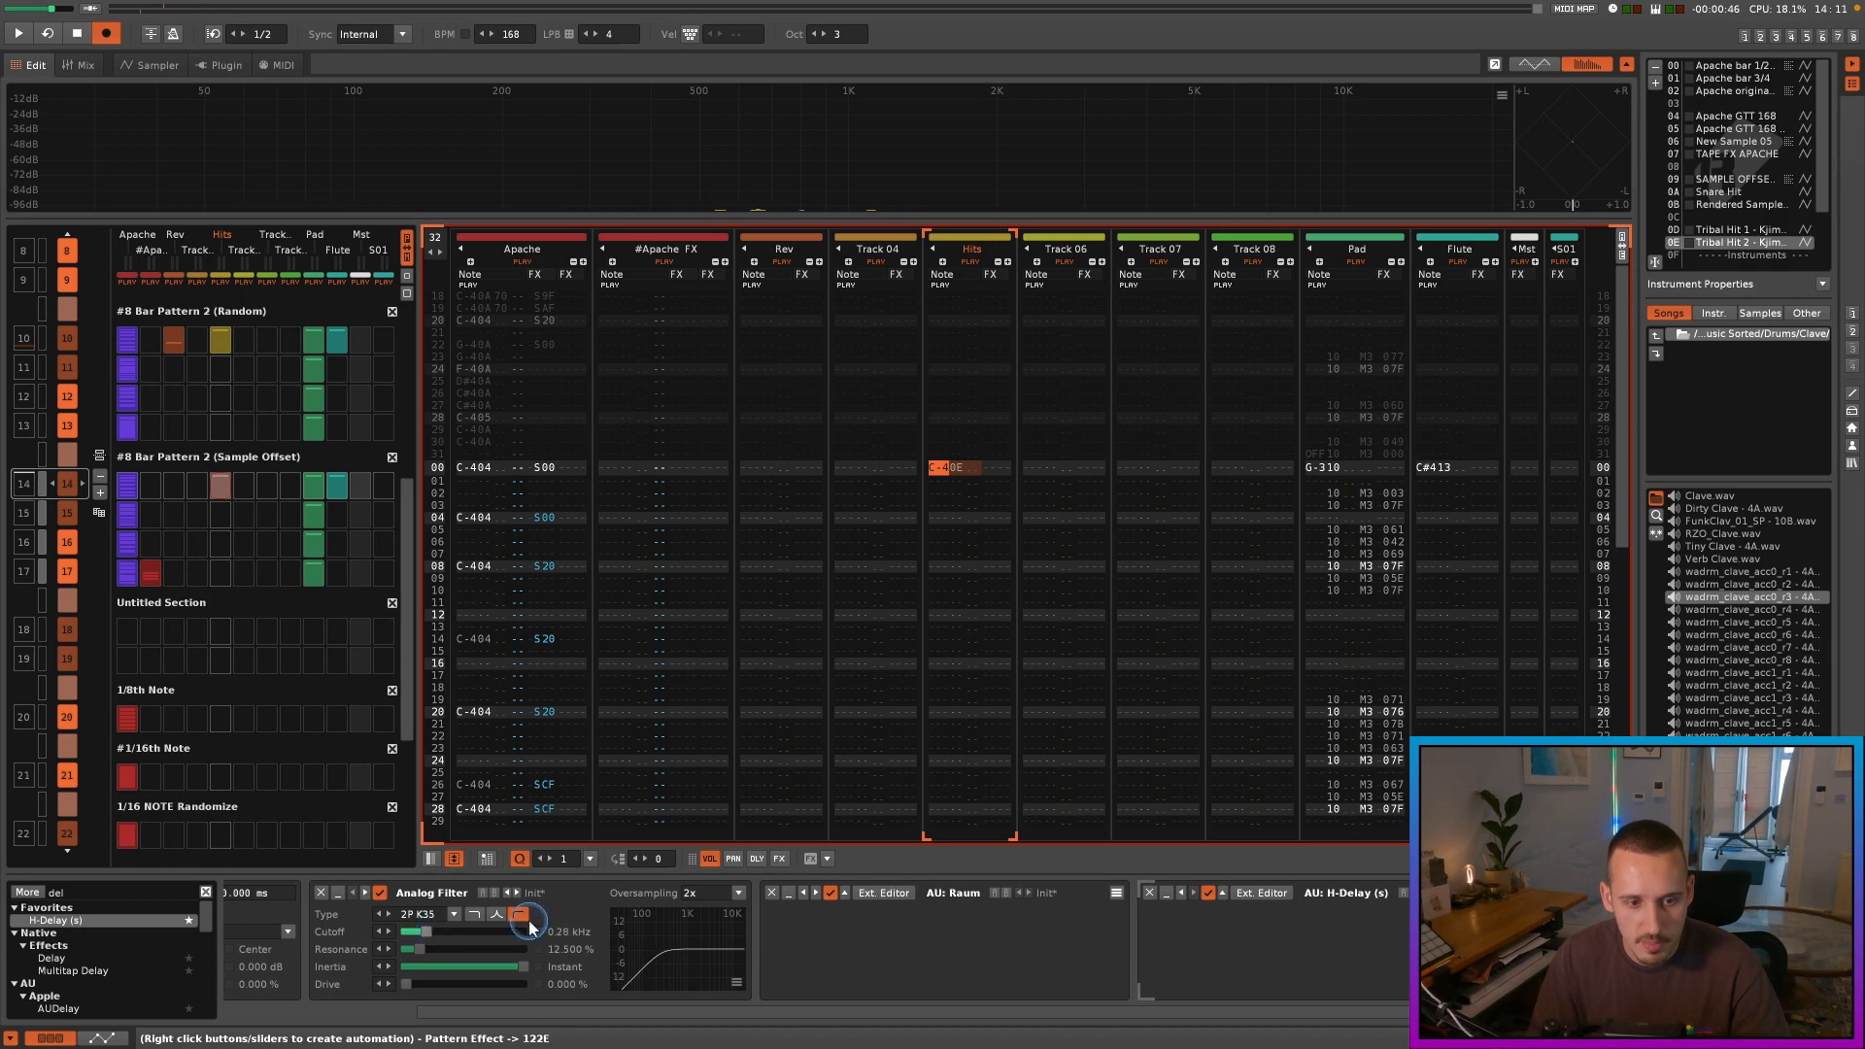
pyautogui.click(1261, 894)
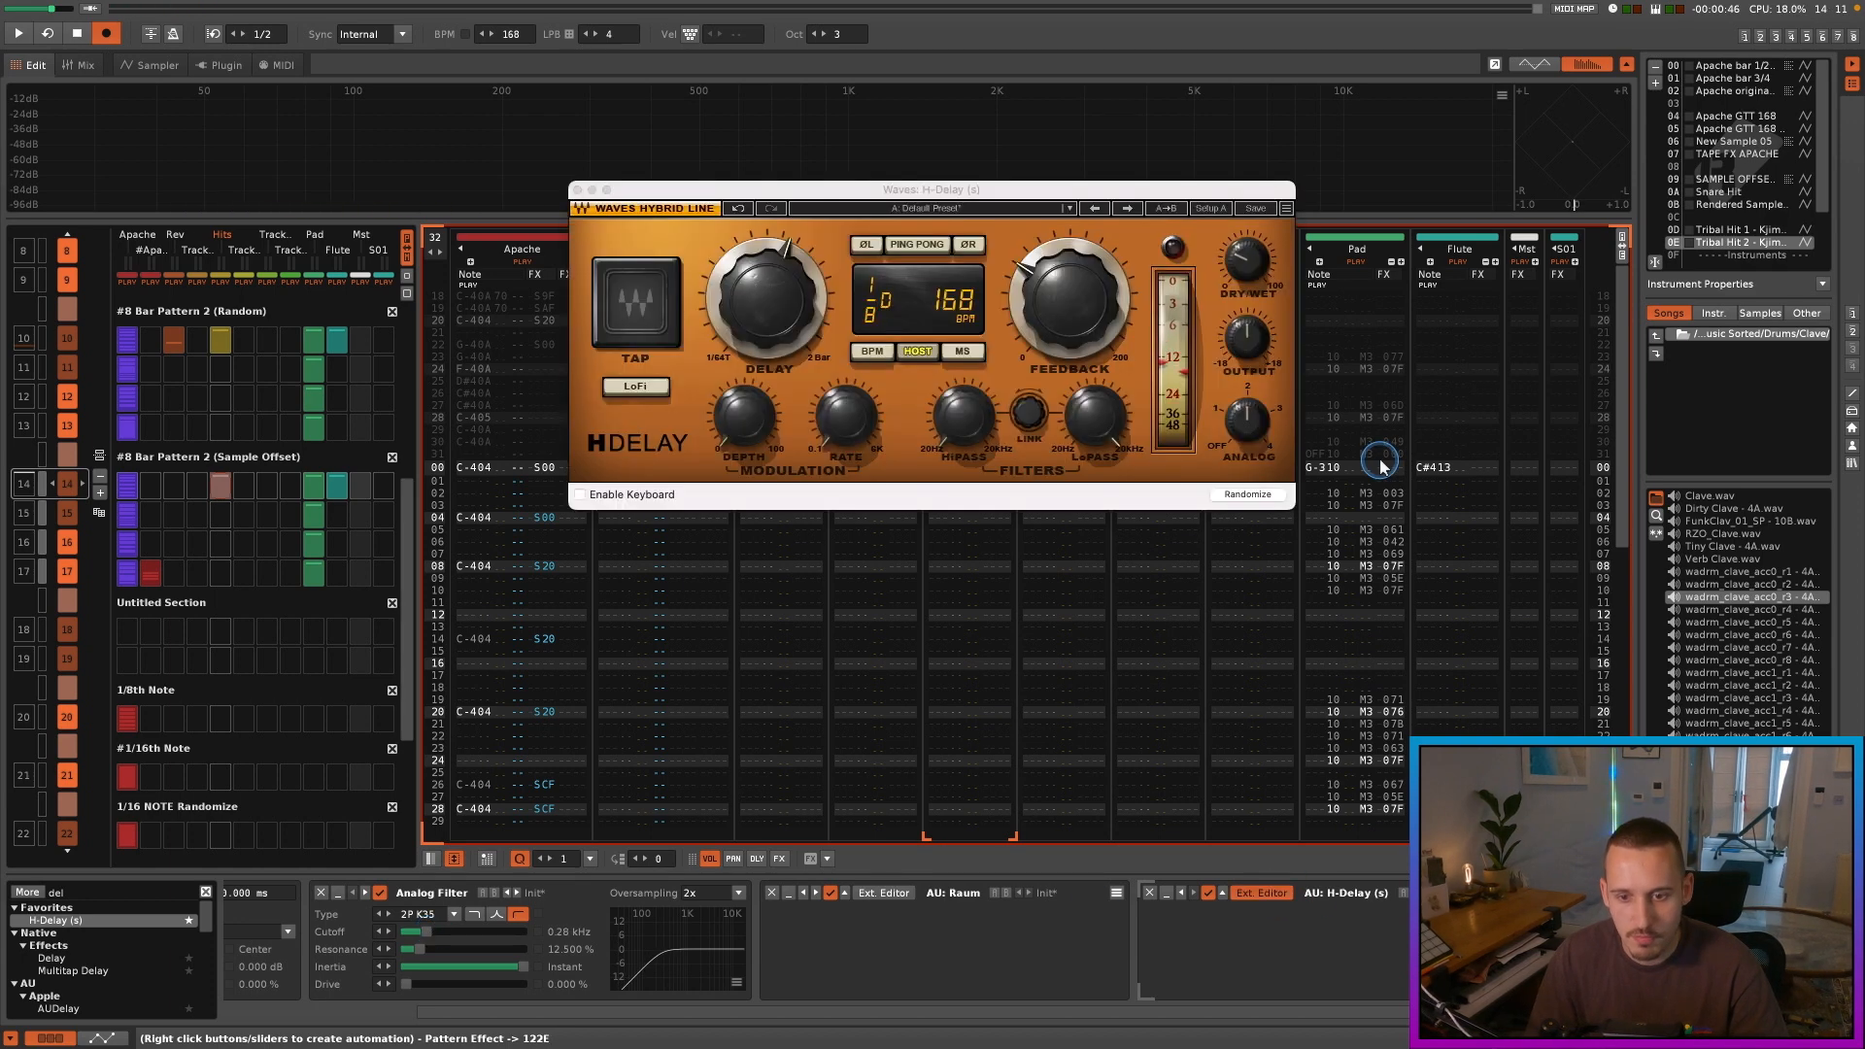
pyautogui.click(1045, 302)
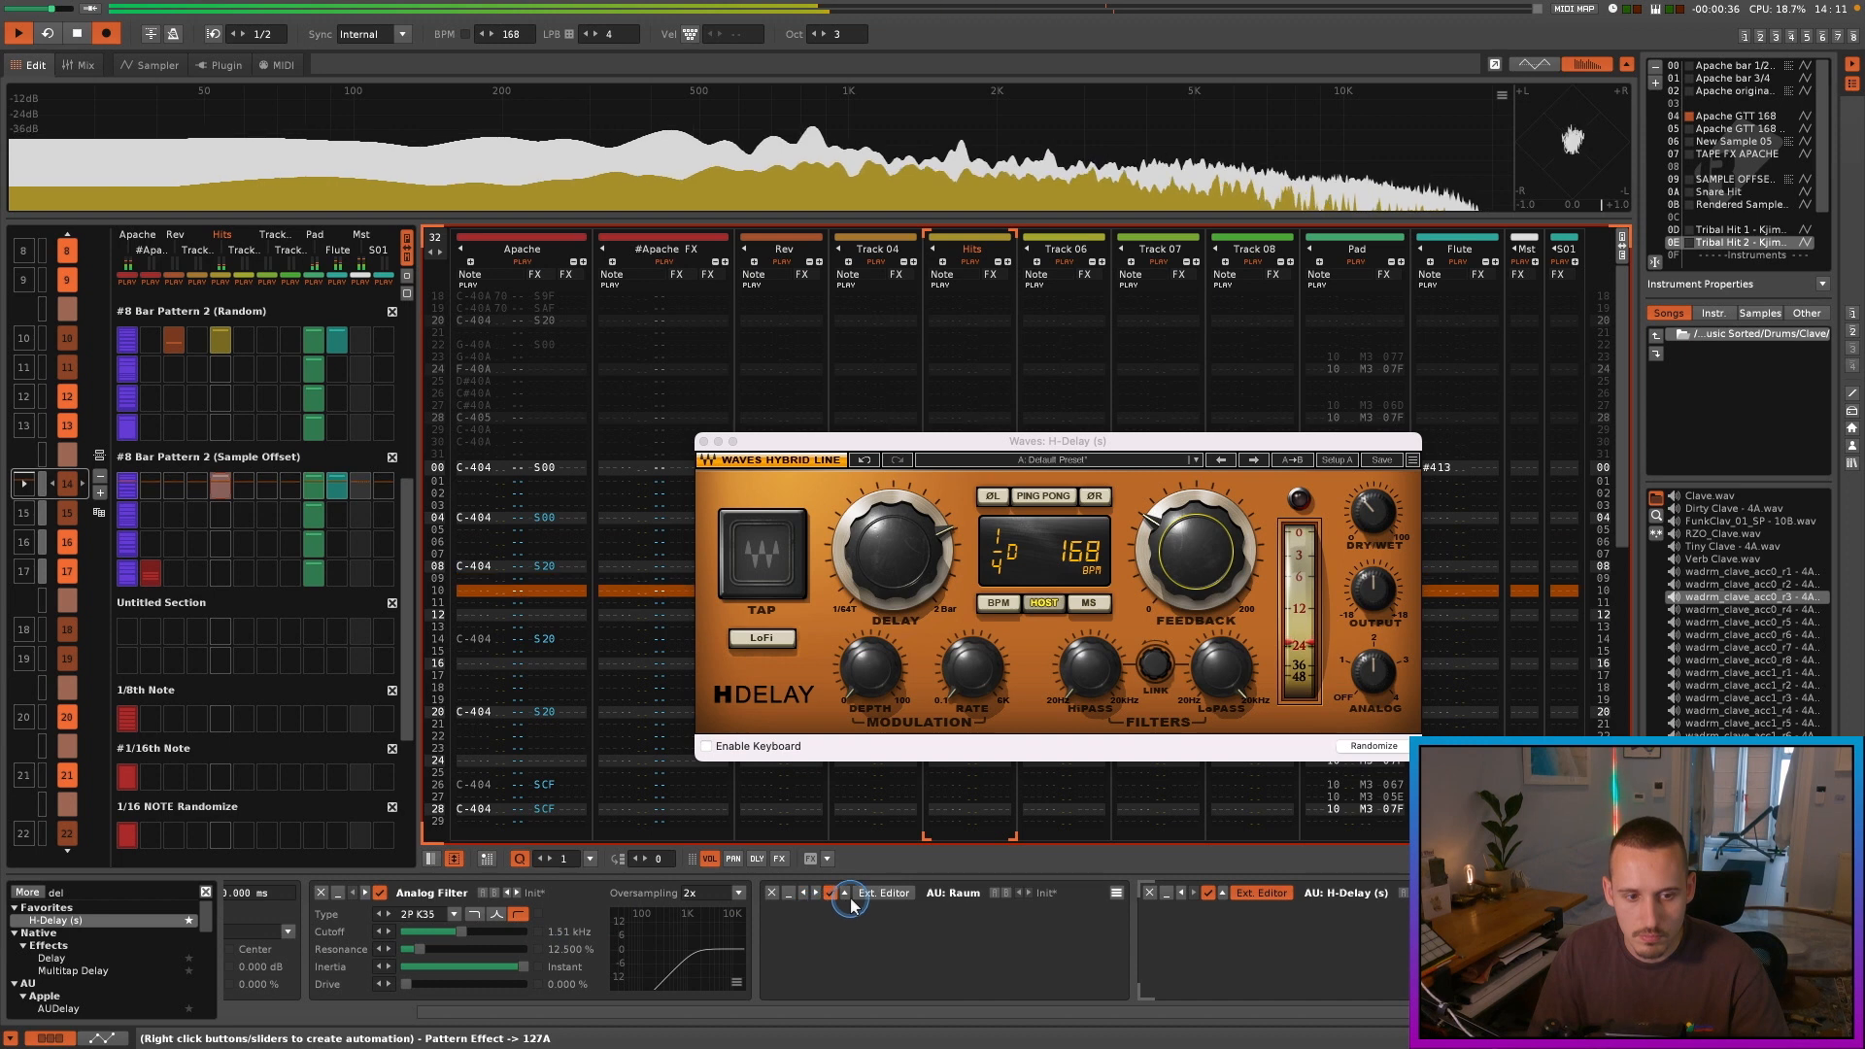
# Step: Check Raum's mix setting during playback and close the Raum and H-Delay windows
pyautogui.click(863, 894)
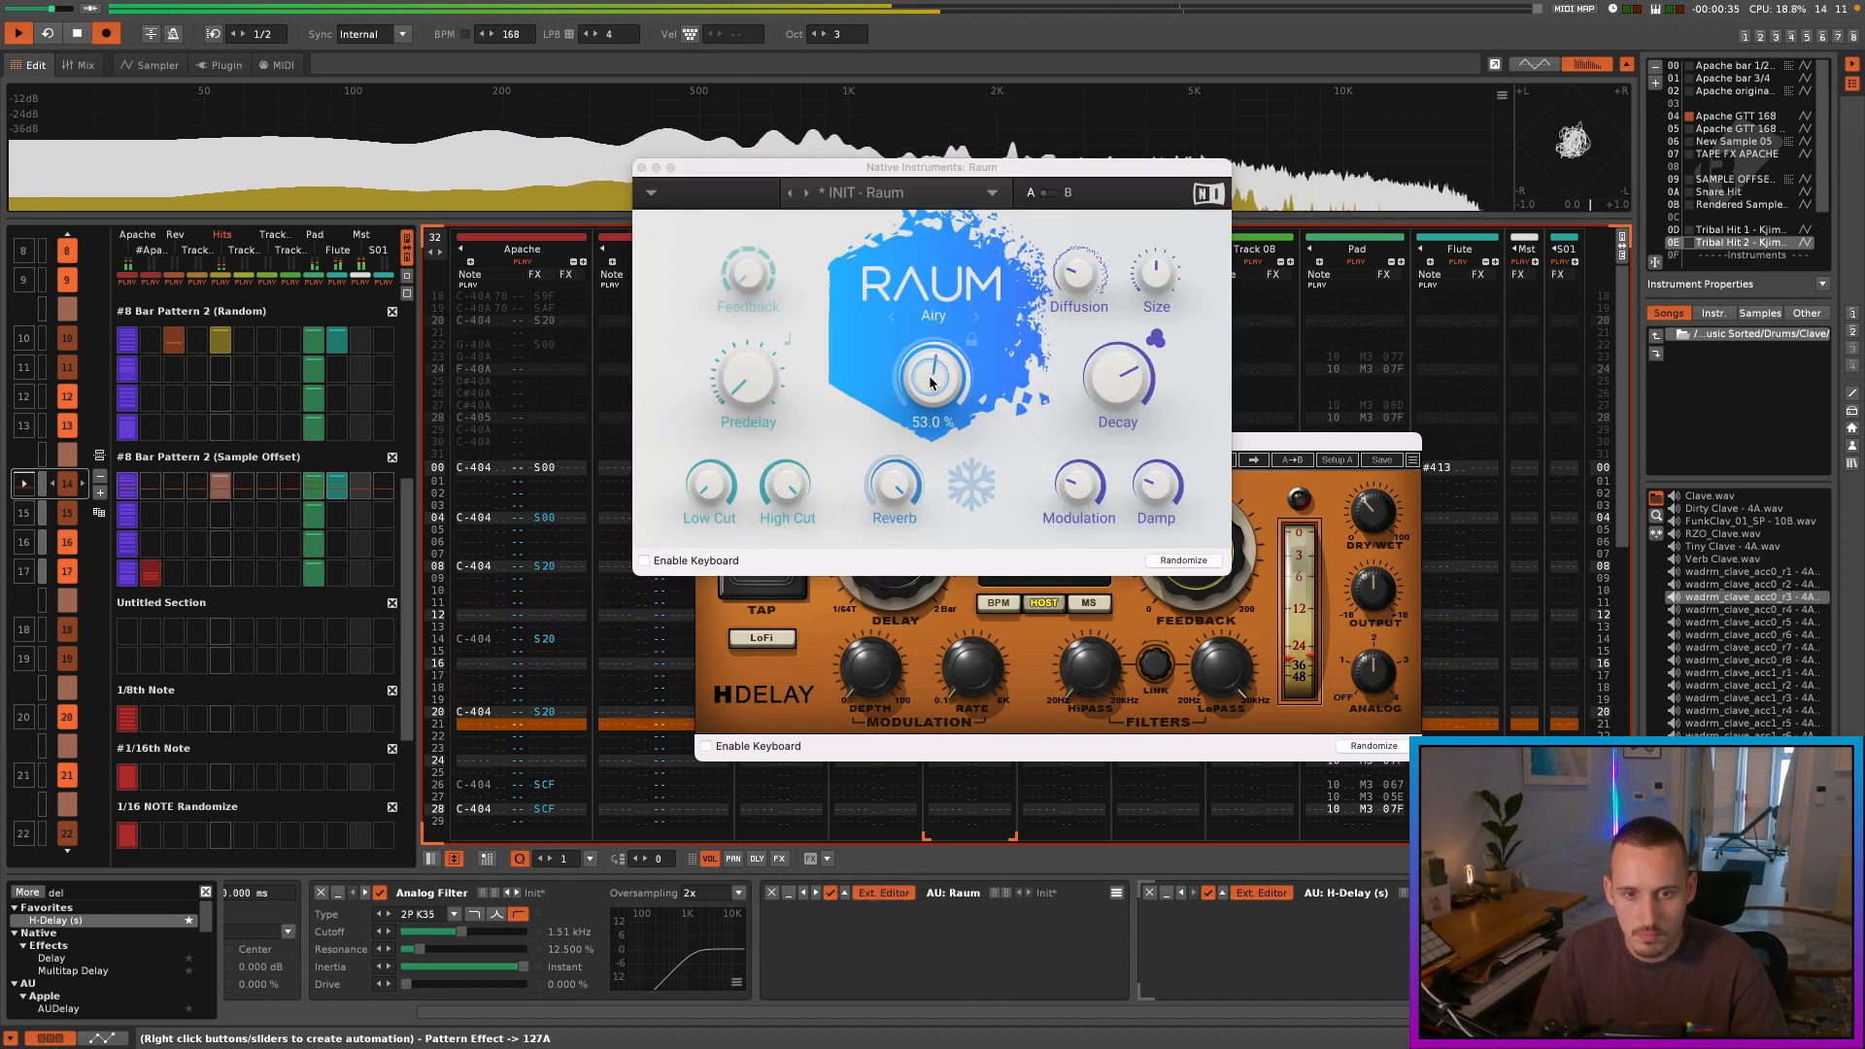
pyautogui.click(641, 167)
pyautogui.click(704, 442)
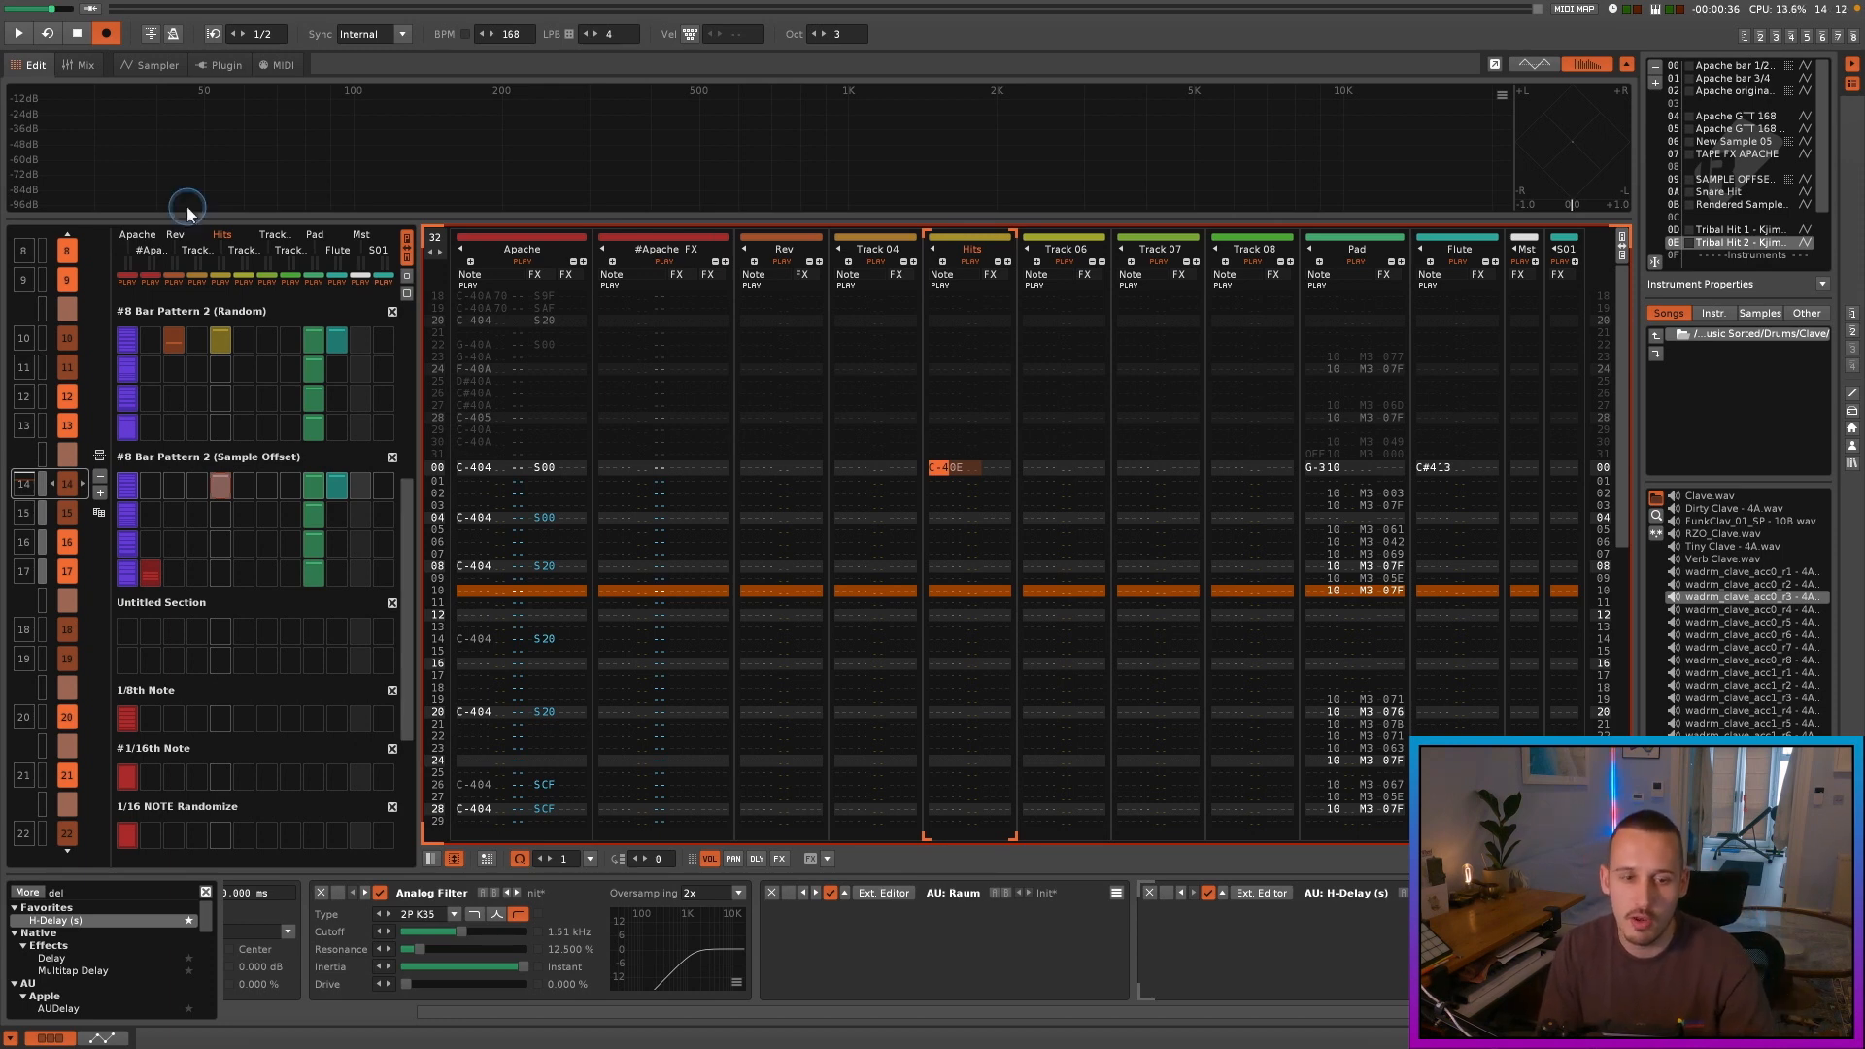
# Step: Inspect the start of the Tribal Hit 2 waveform in the sampler and return to the pattern editor
pyautogui.click(151, 66)
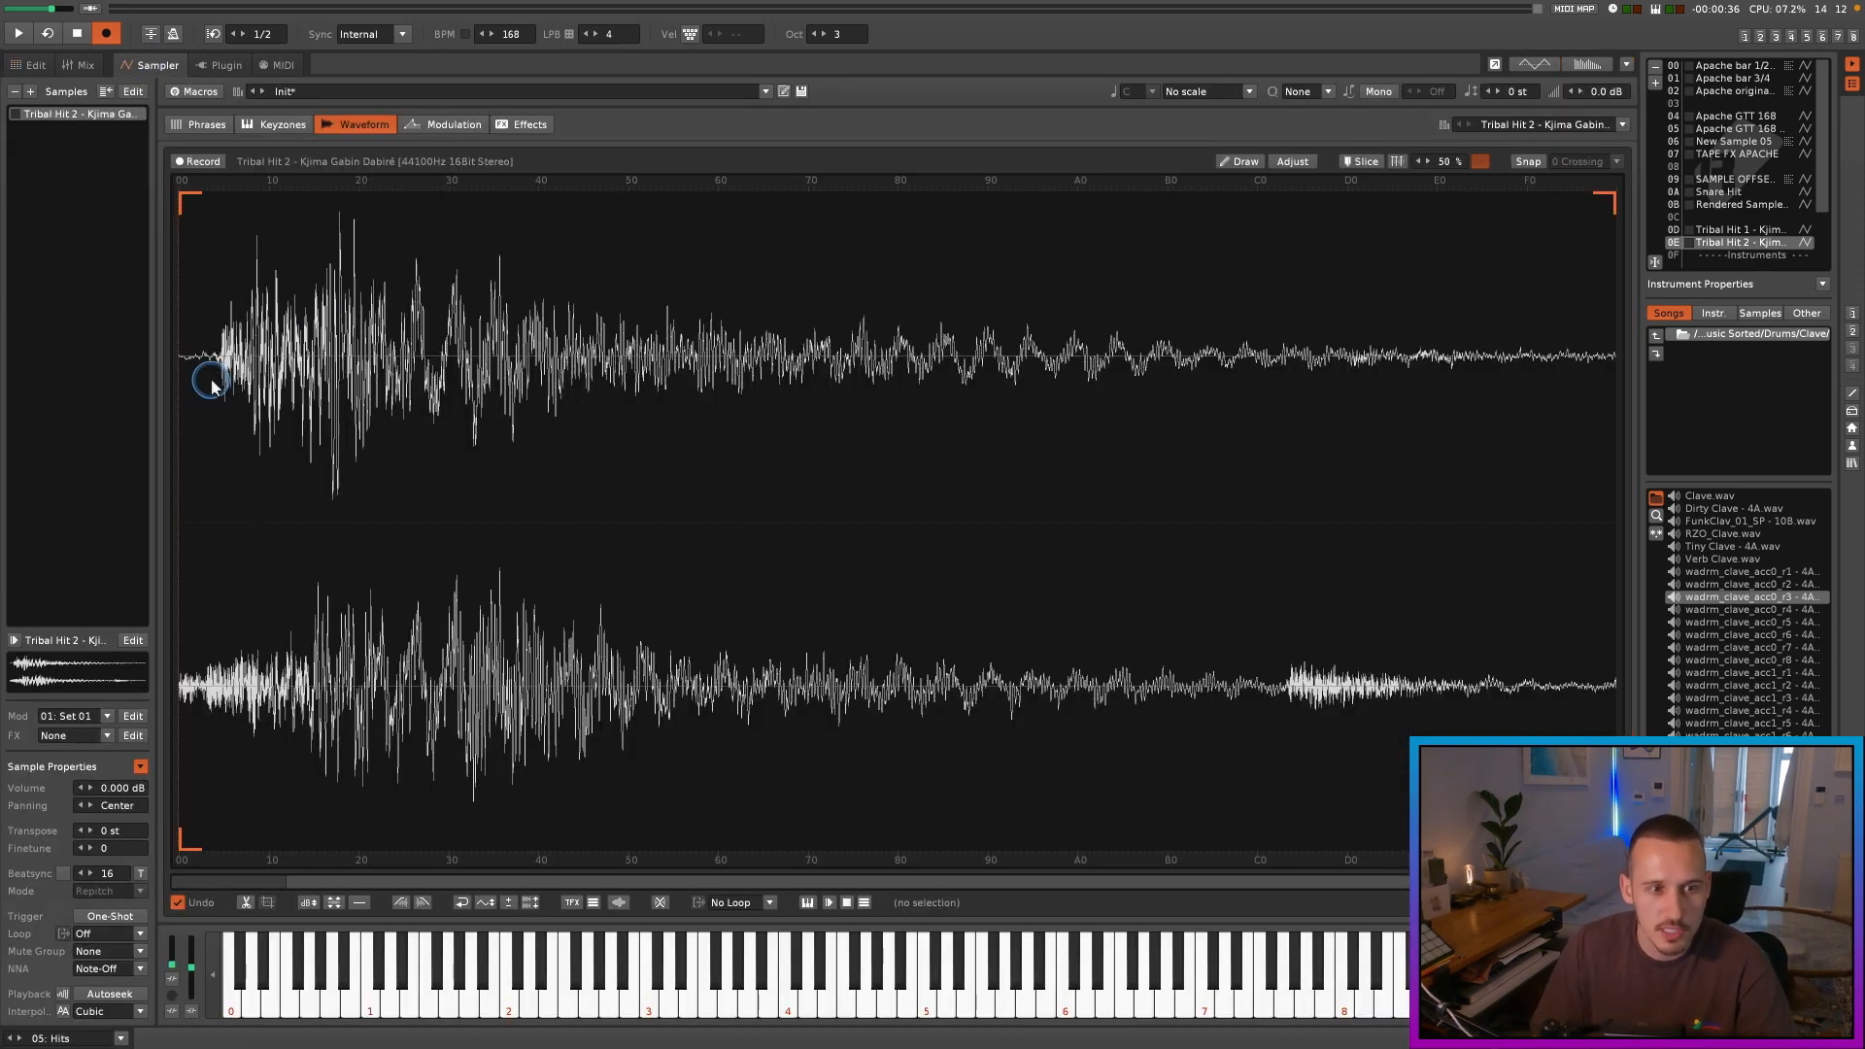
pyautogui.moveTo(223, 355); pyautogui.dragTo(152, 385)
pyautogui.click(325, 370)
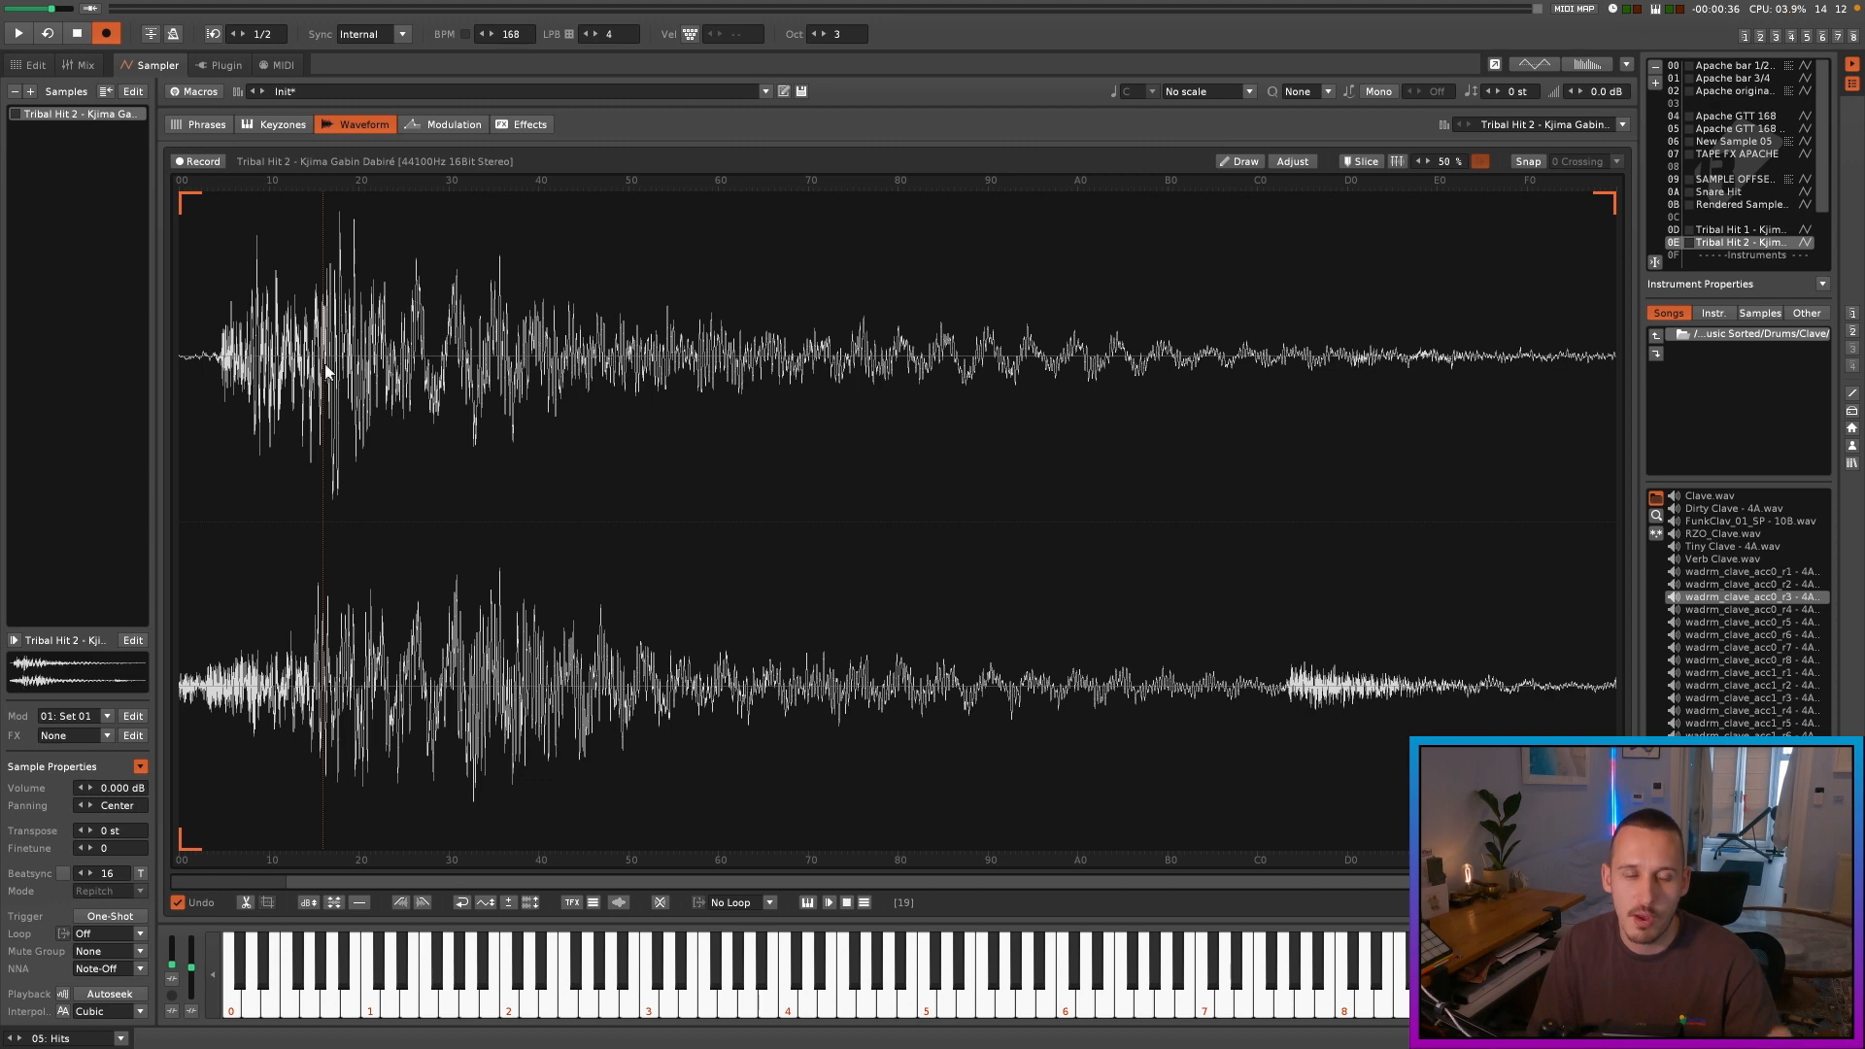
pyautogui.click(25, 65)
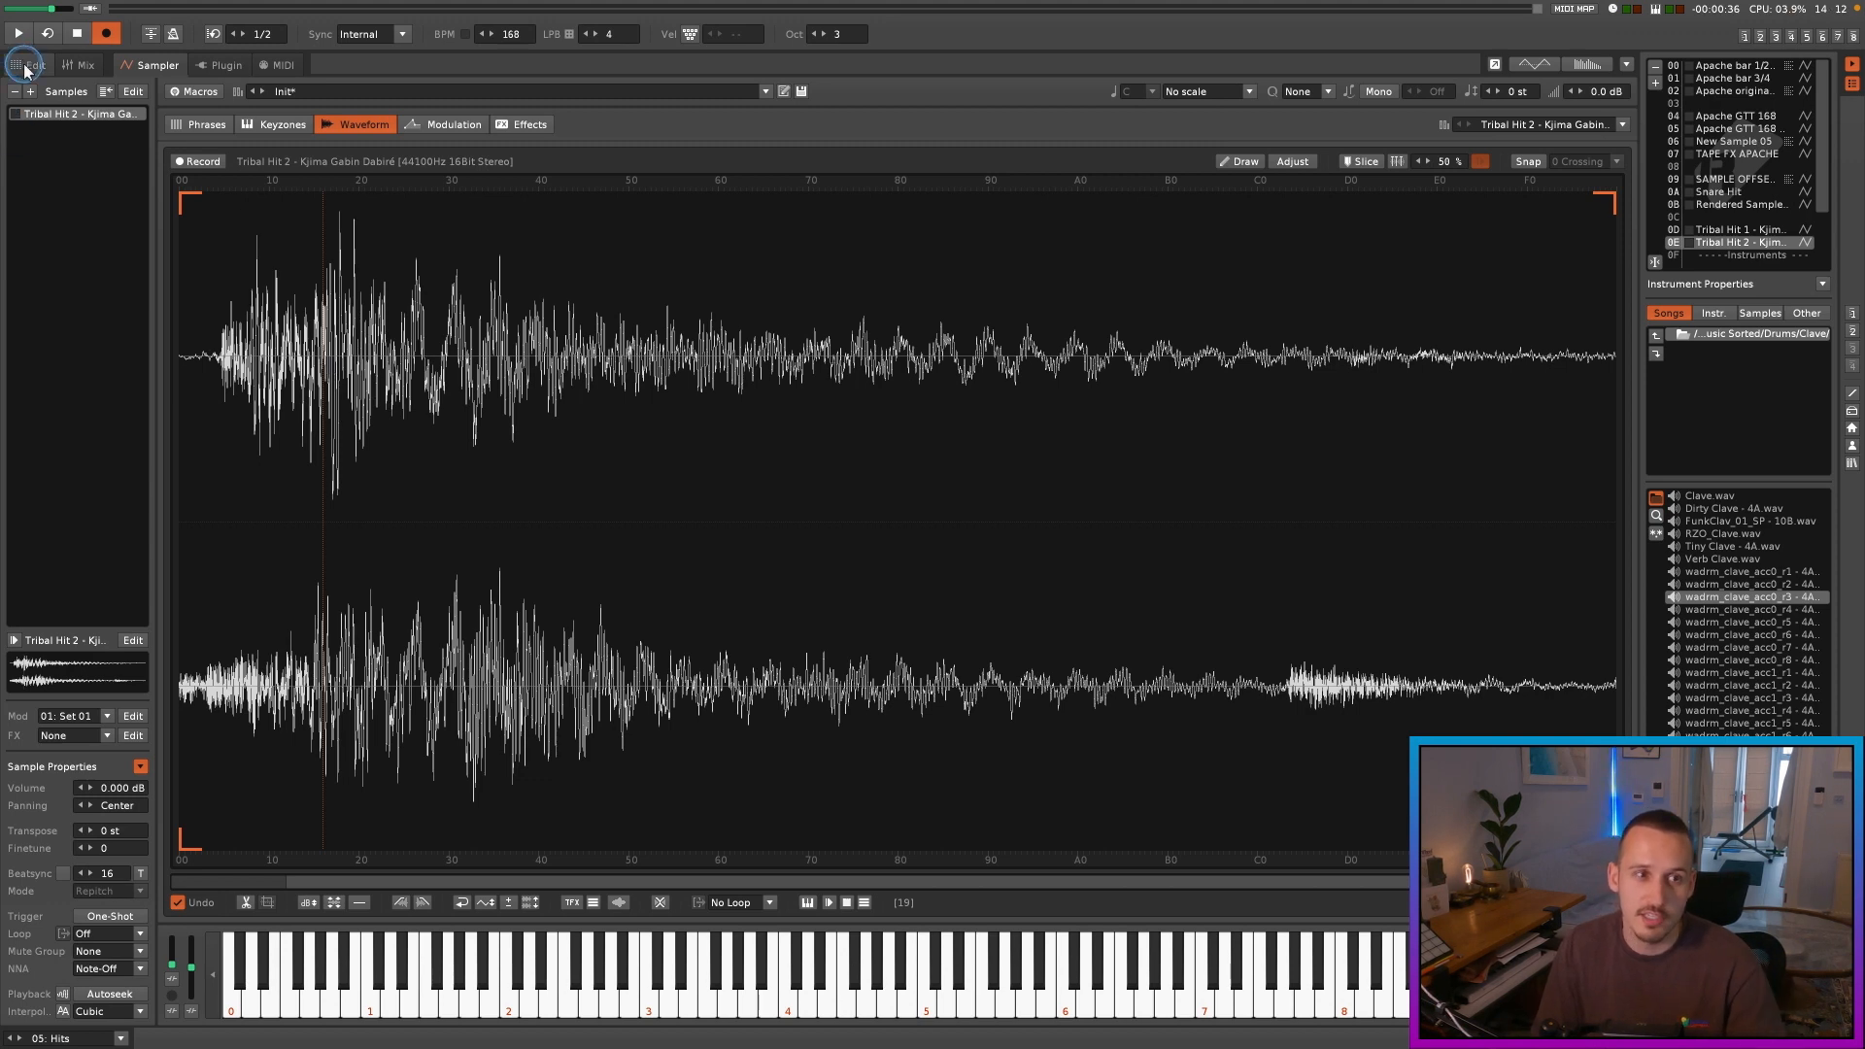
pyautogui.click(25, 68)
# Step: Audition the start of pattern 14 with the tribal hit, and play the song from pattern 9
pyautogui.click(565, 452)
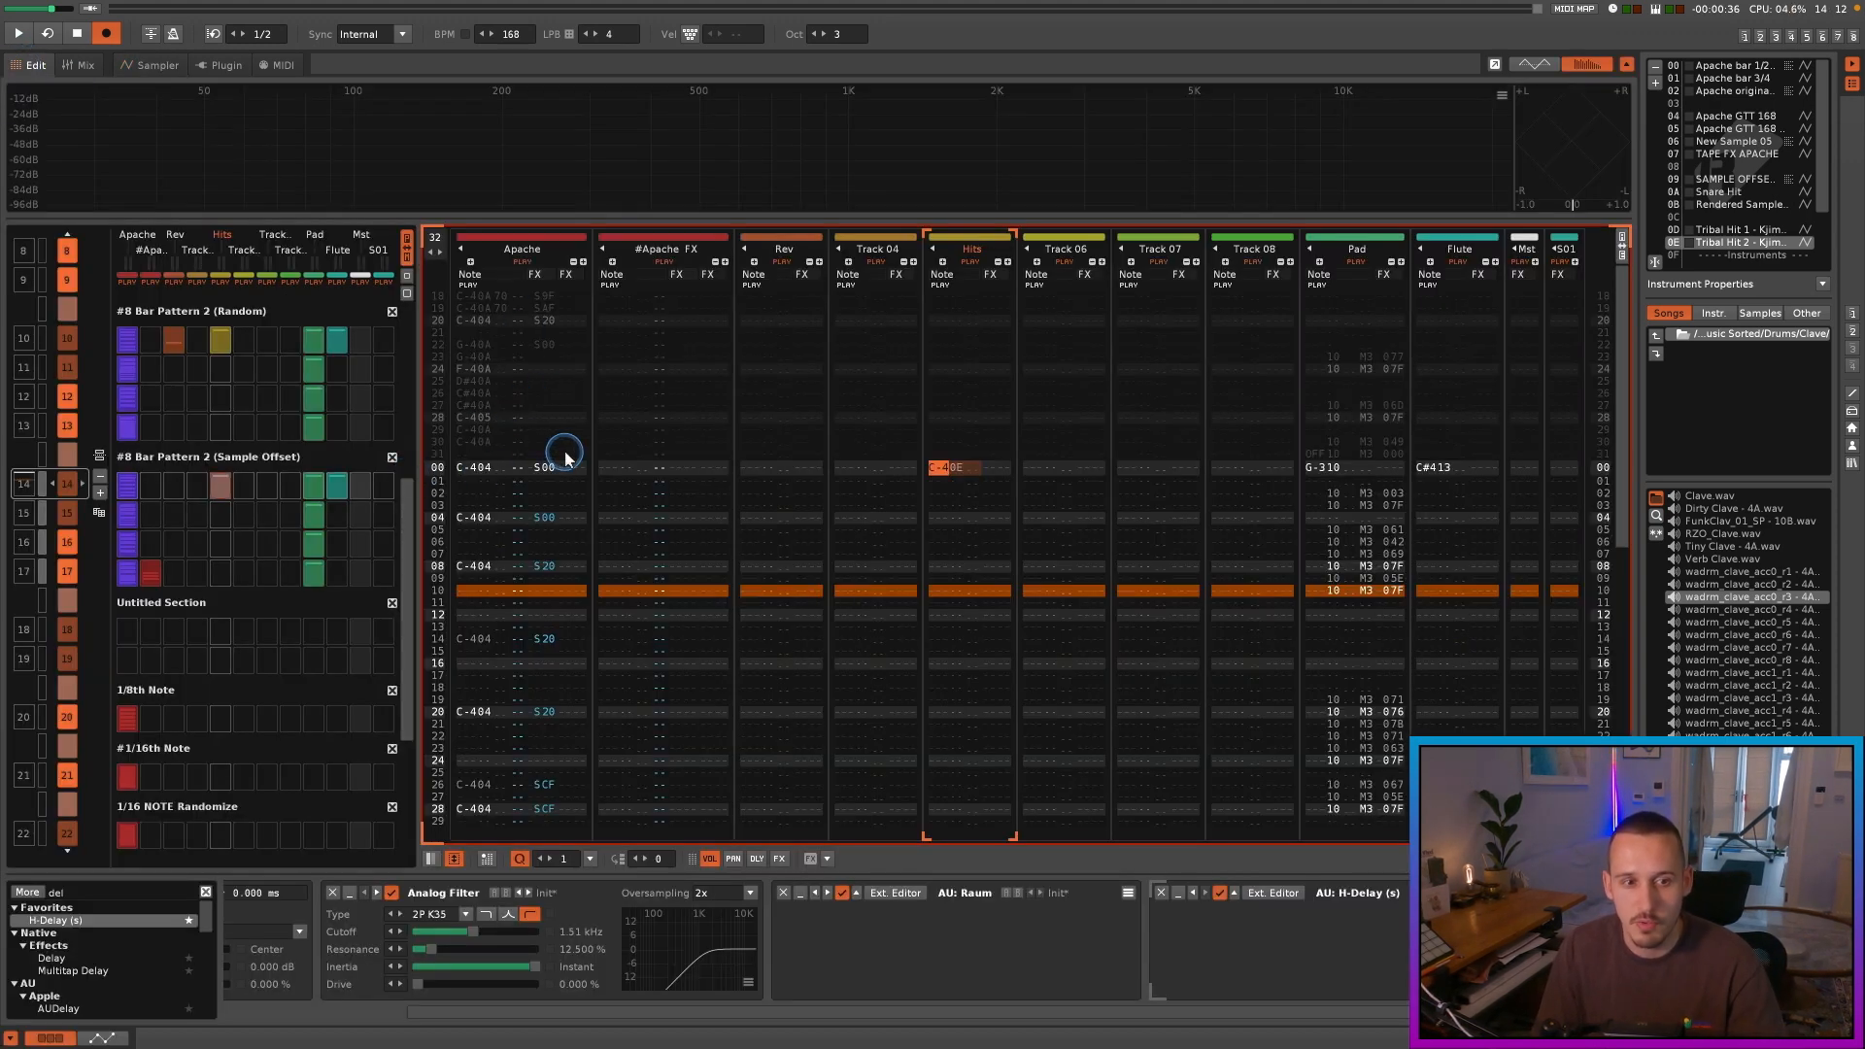
pyautogui.press('space')
pyautogui.press('space')
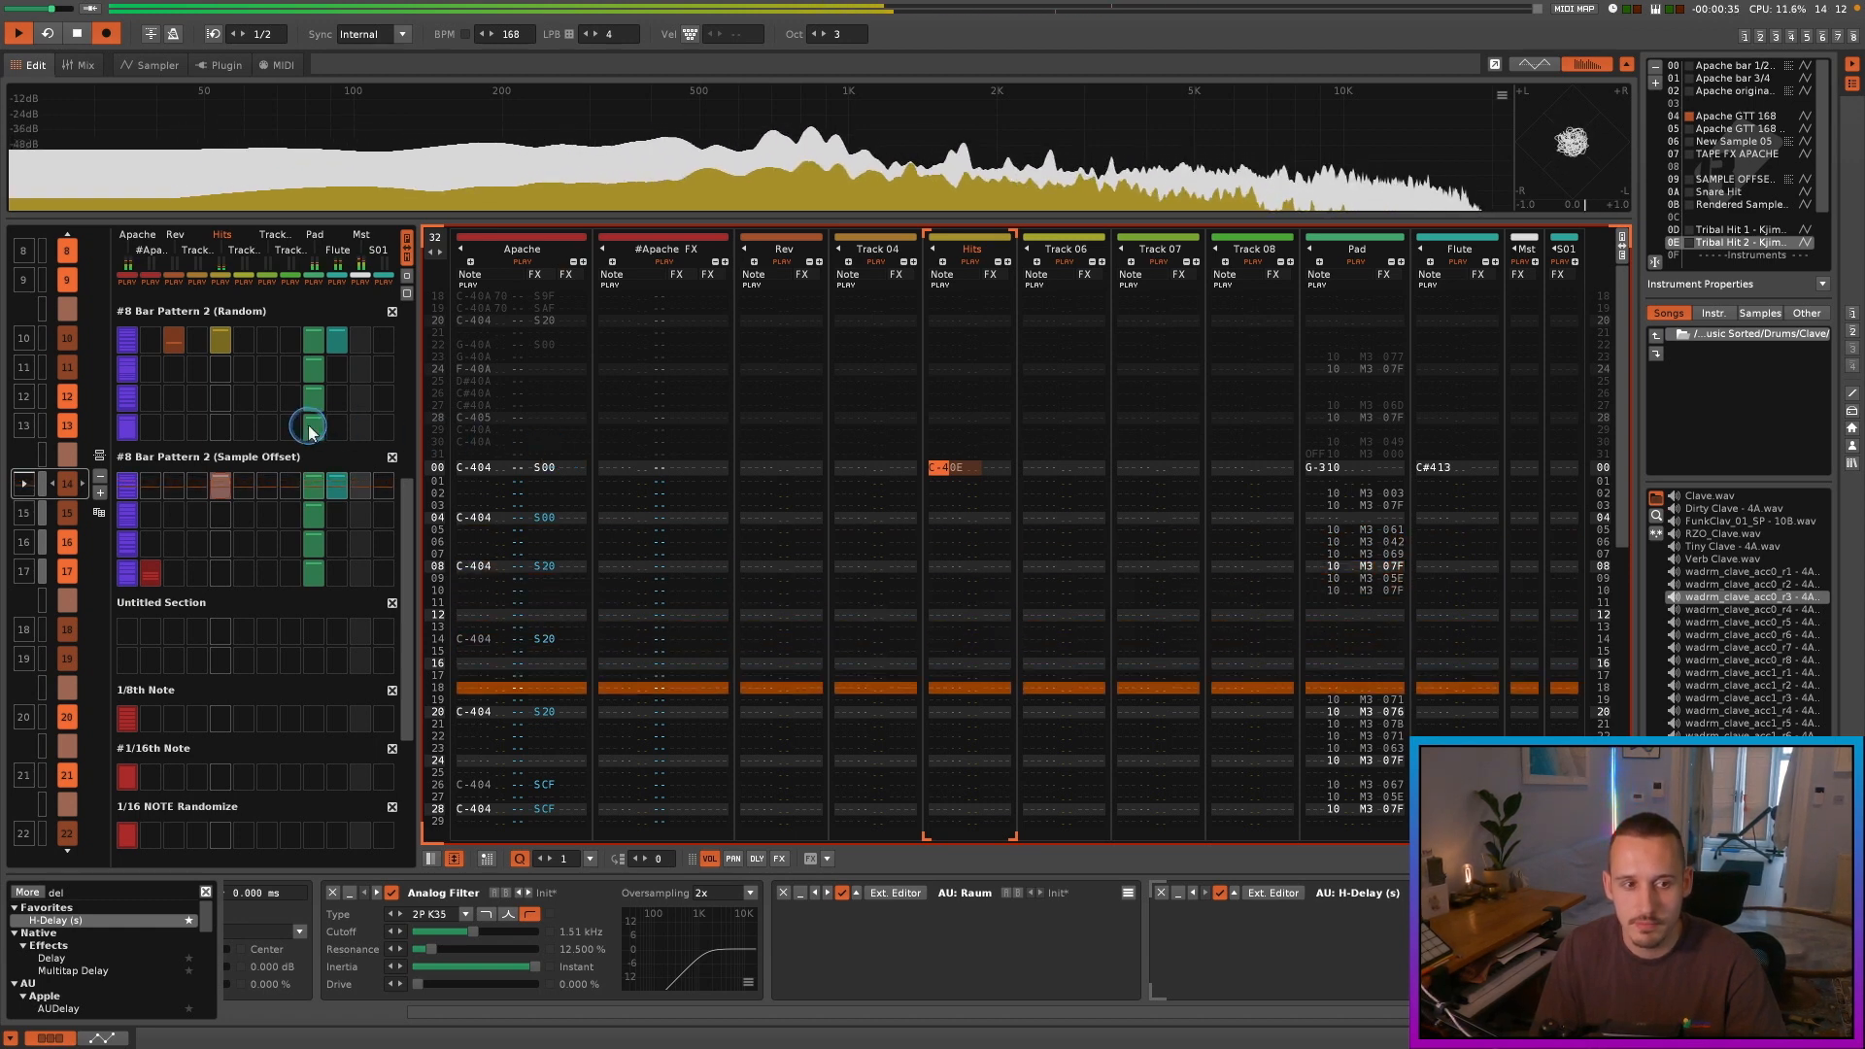
pyautogui.scroll(5, 259, 429)
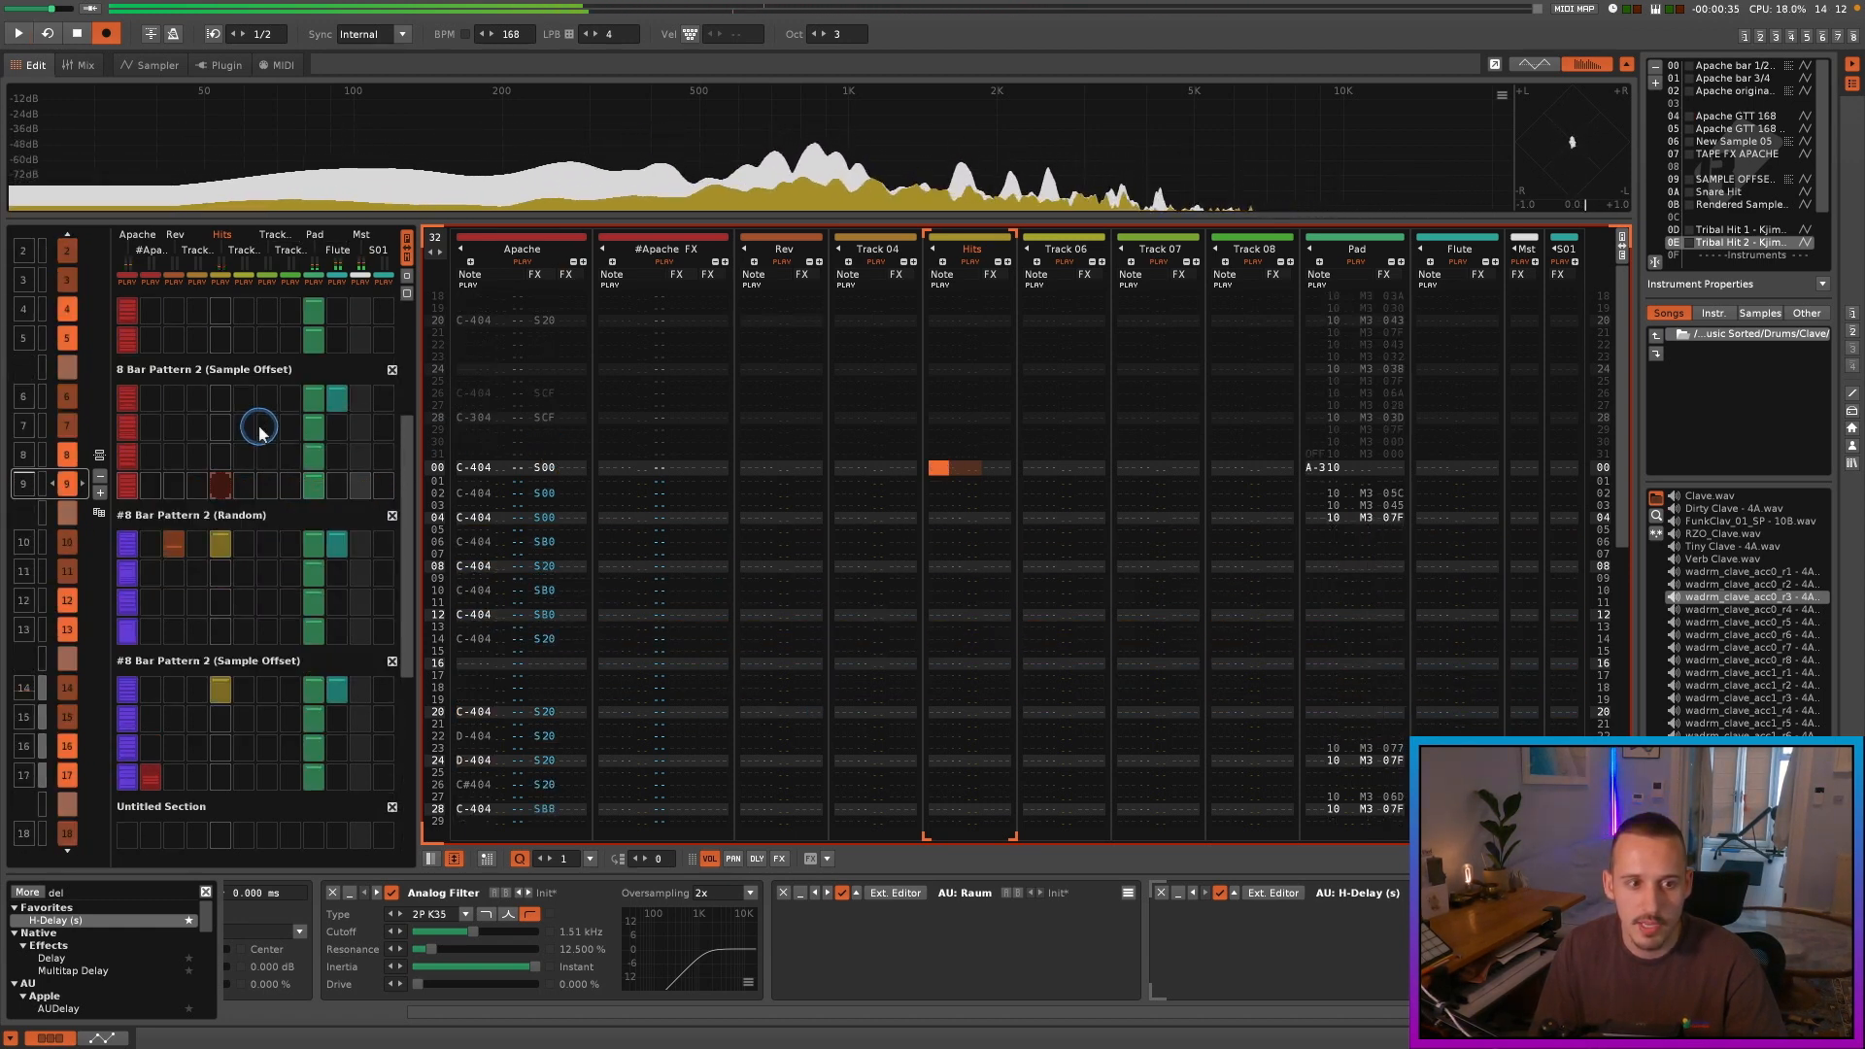
pyautogui.press('space')
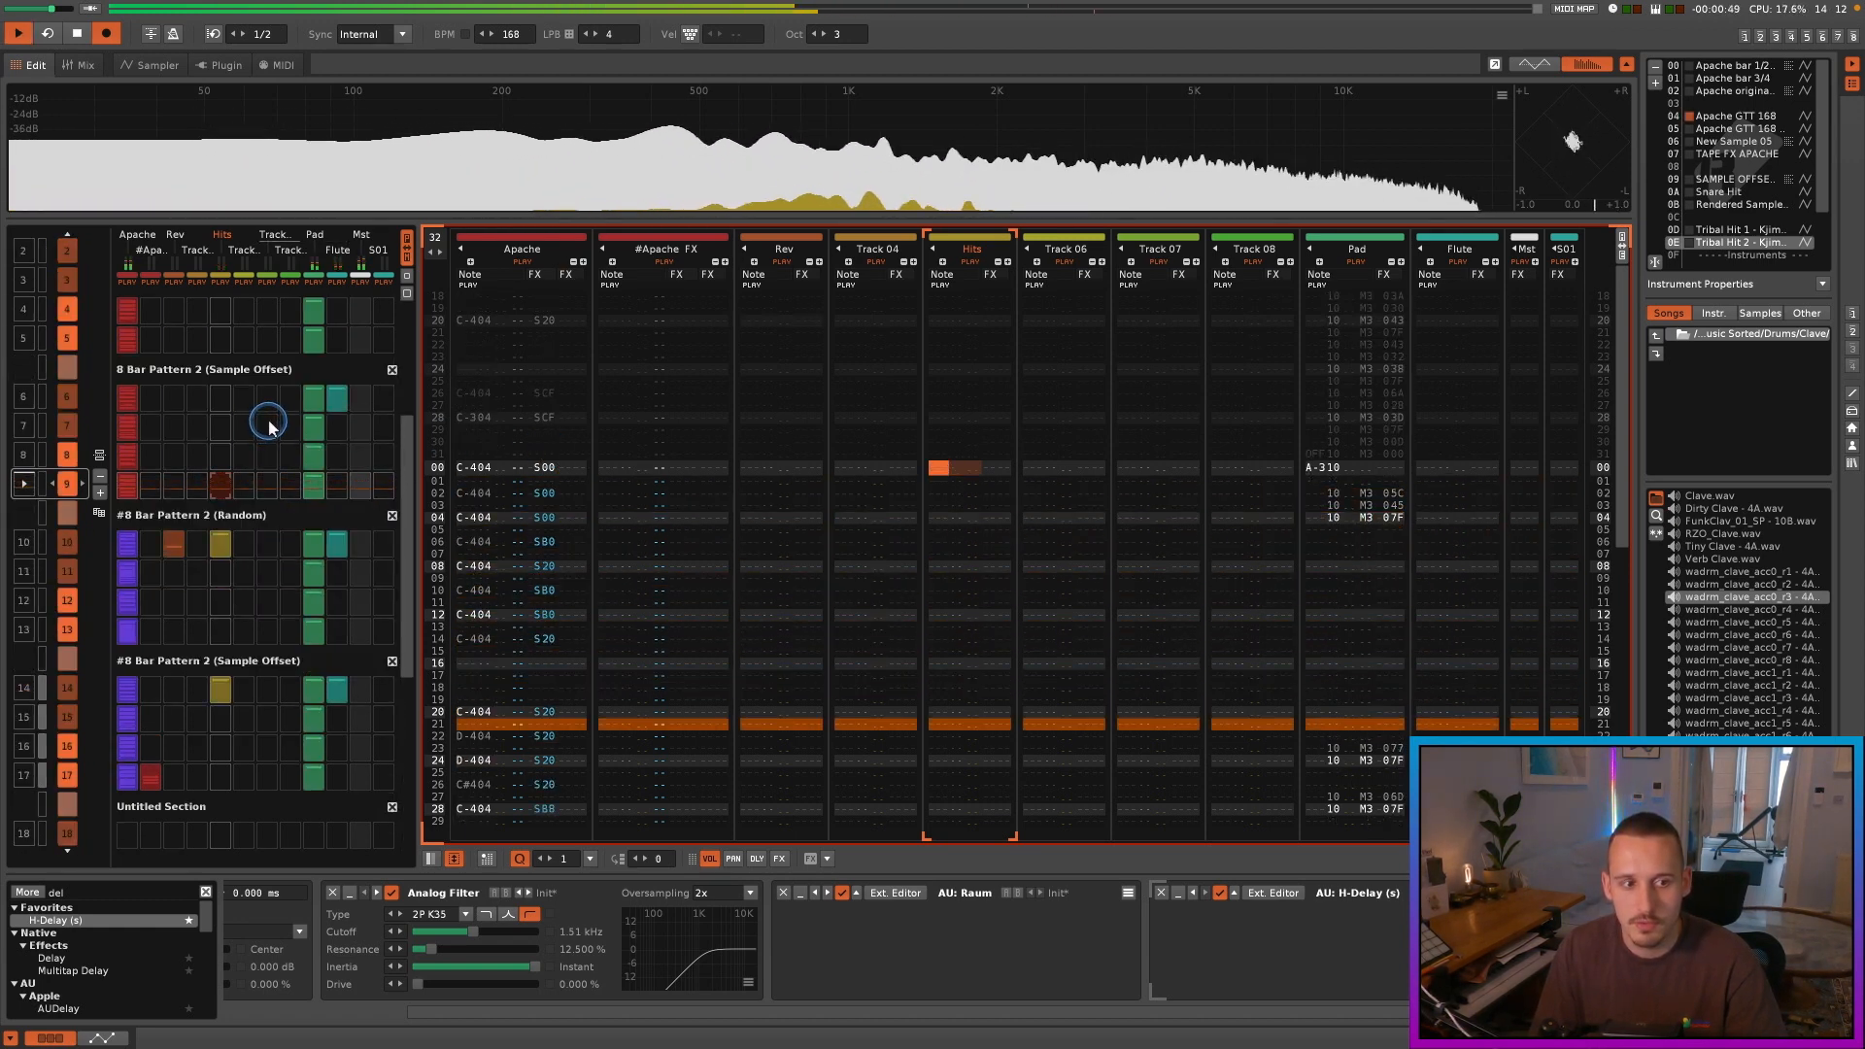